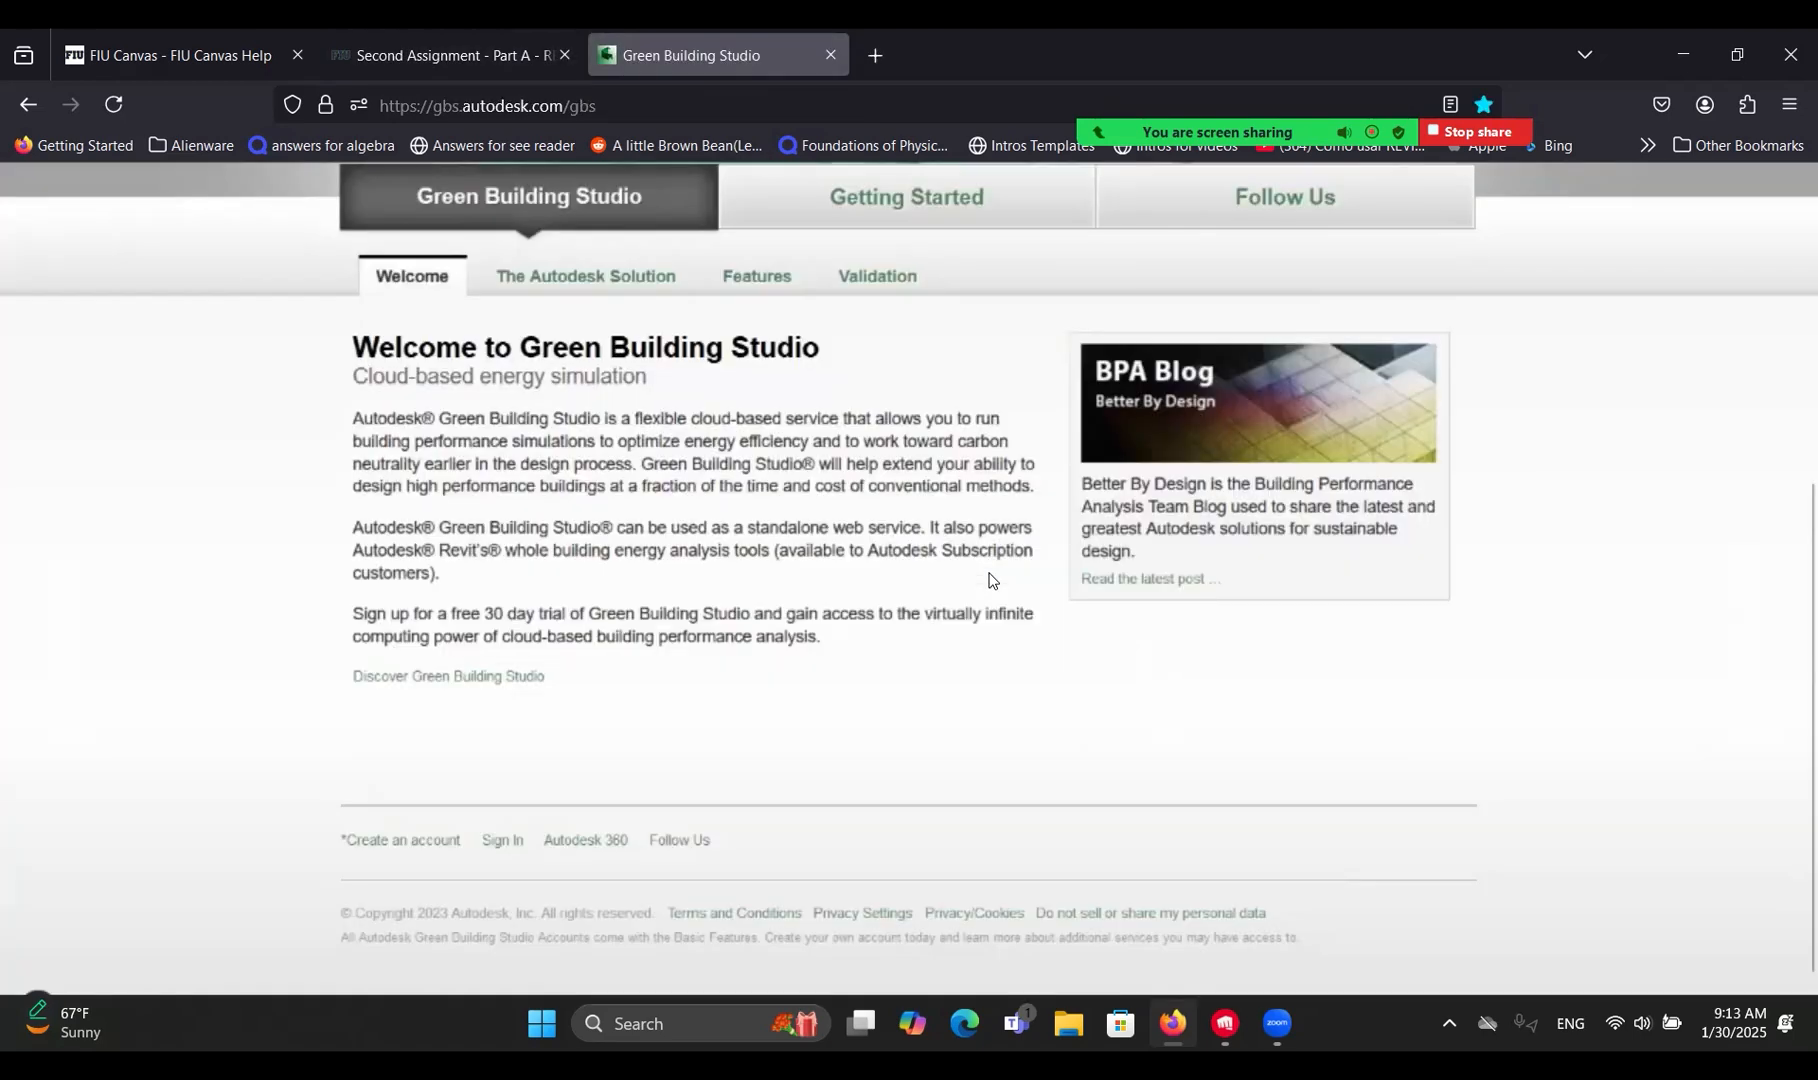
Review pages 15 to 17 of the assignment PDF, covering the weather station data, the project location and the energy settings.
scroll(989, 572, up, 5)
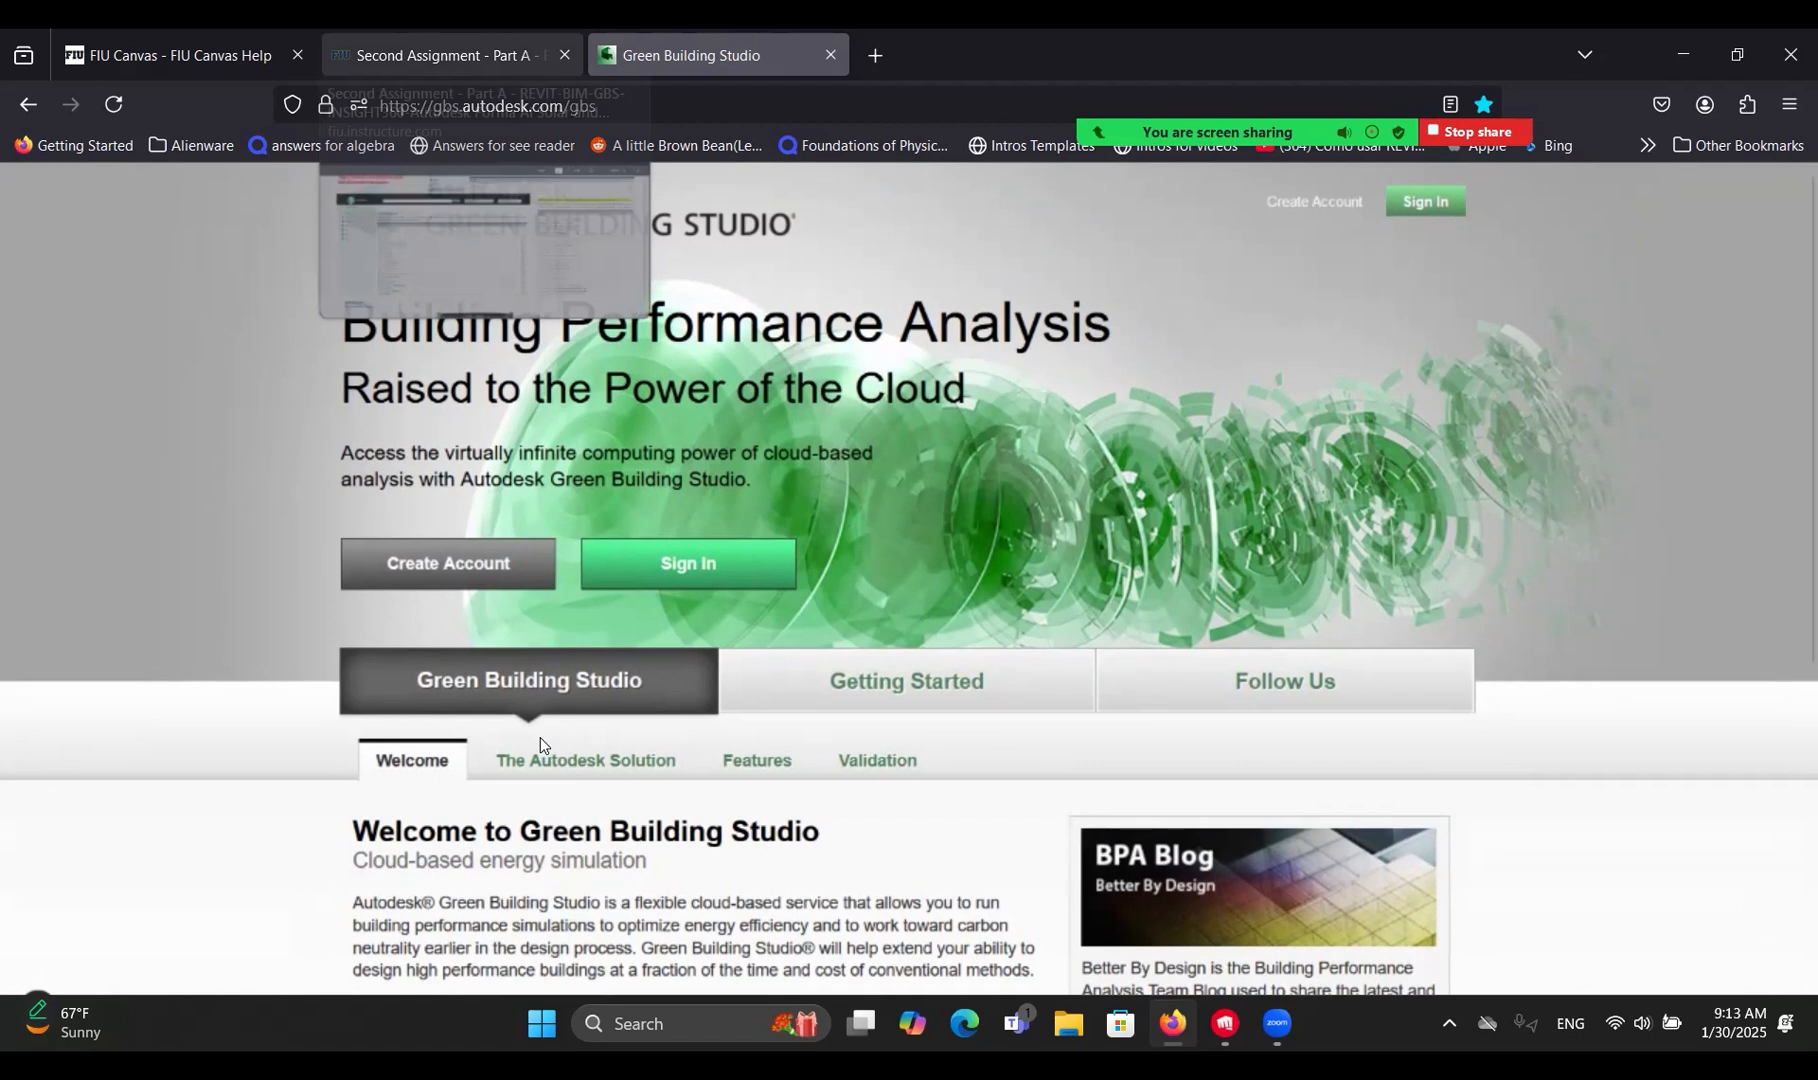
key(ctrl+shift+Tab)
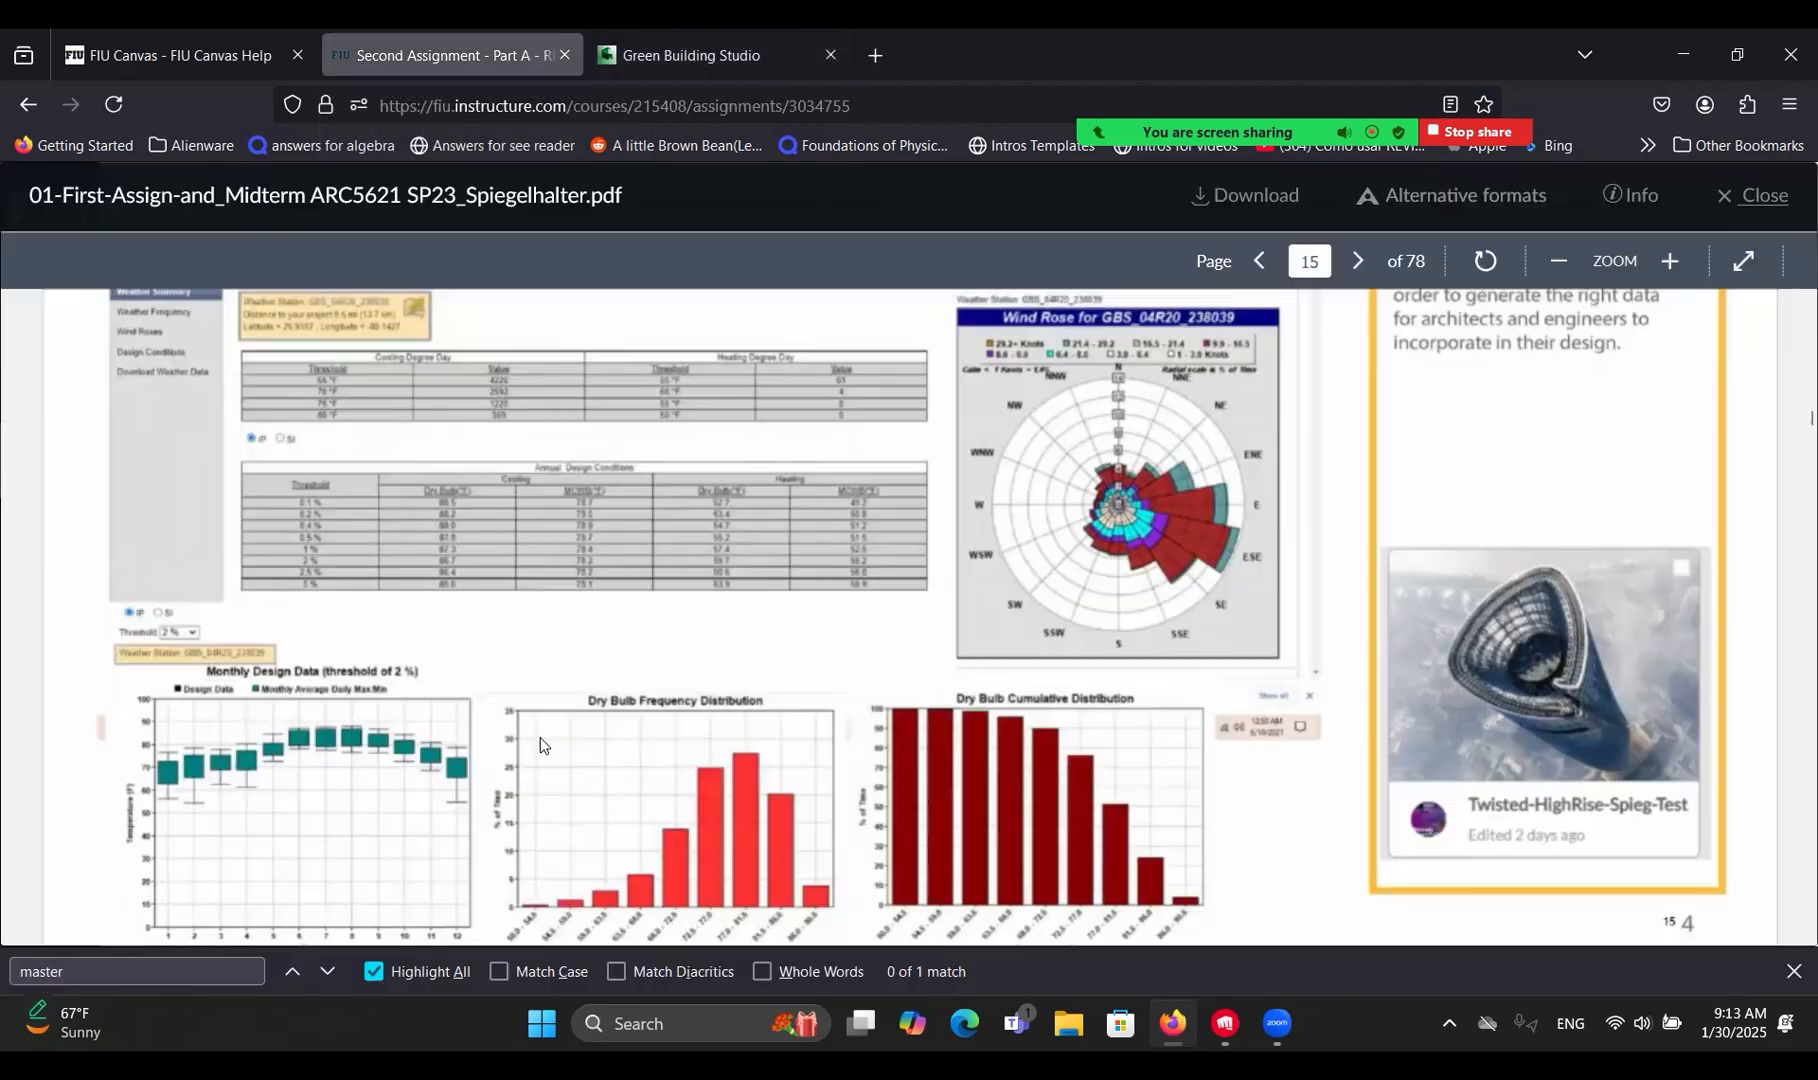
scroll(540, 737, up, 2)
scroll(540, 745, up, 1)
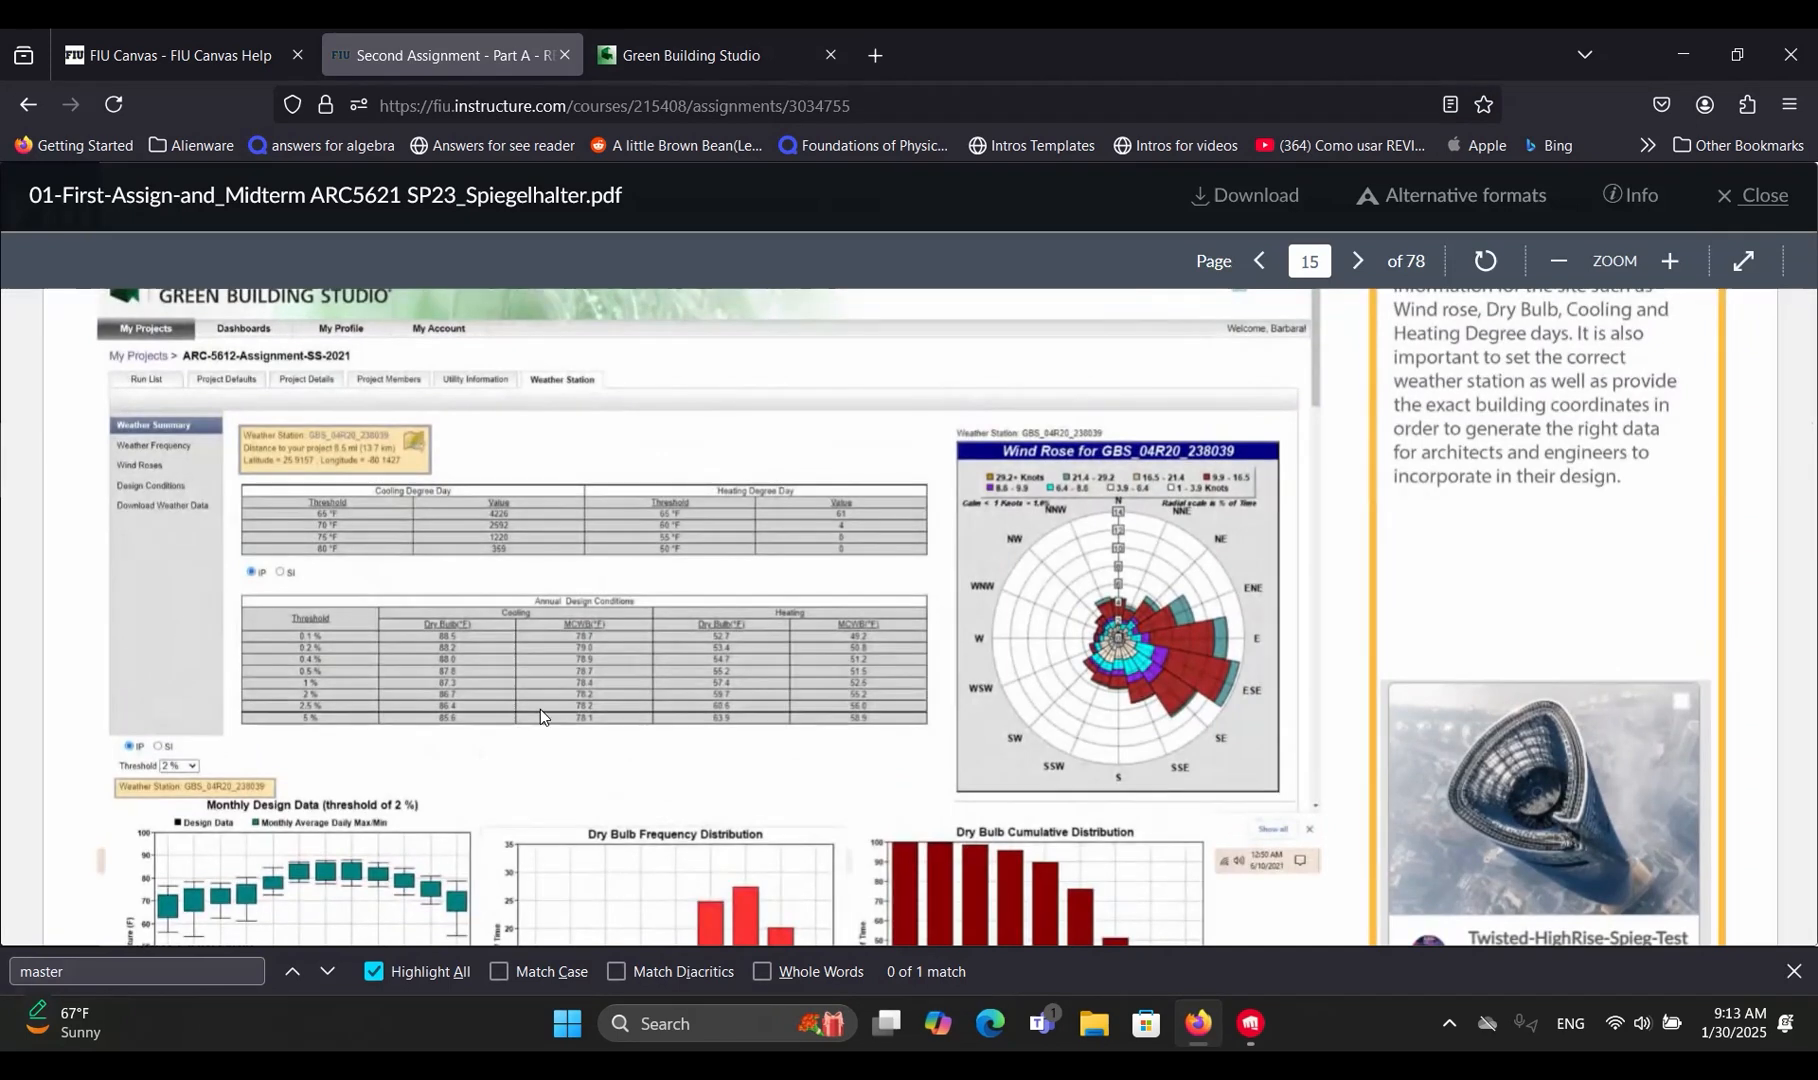
scroll(540, 709, down, 3)
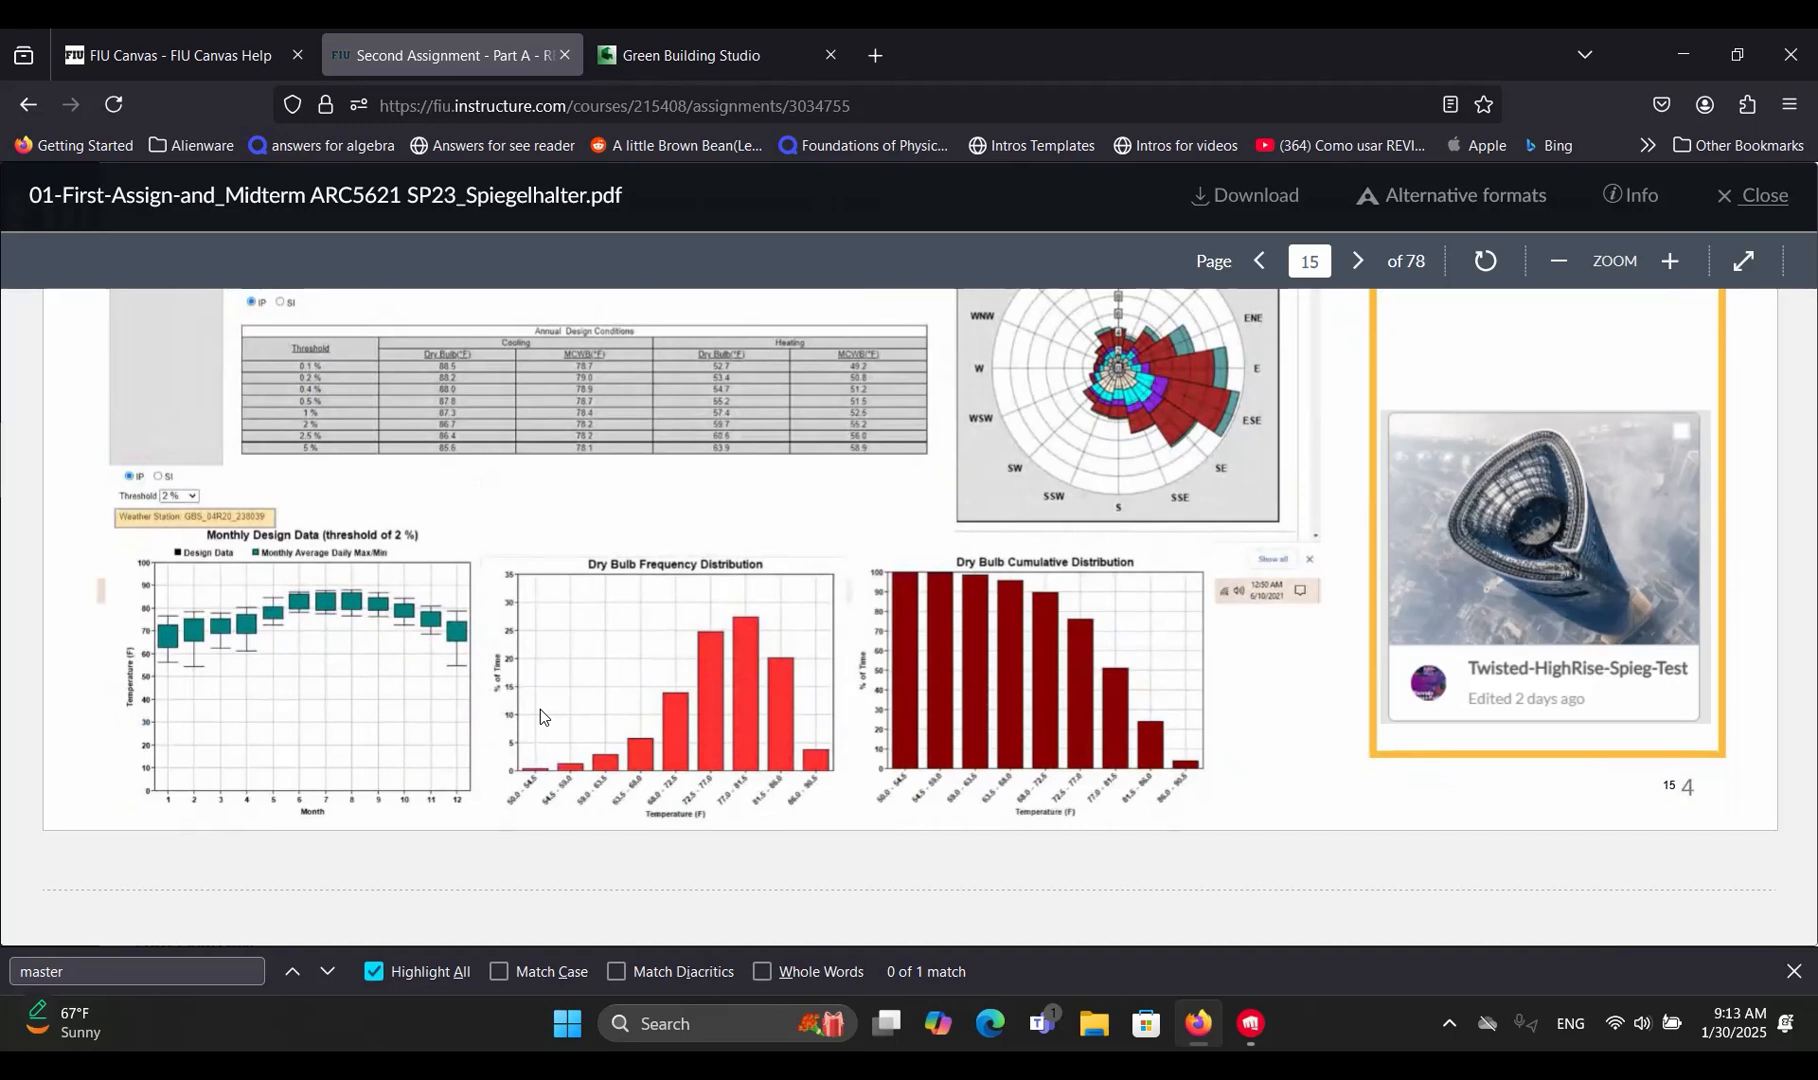
scroll(540, 710, down, 10)
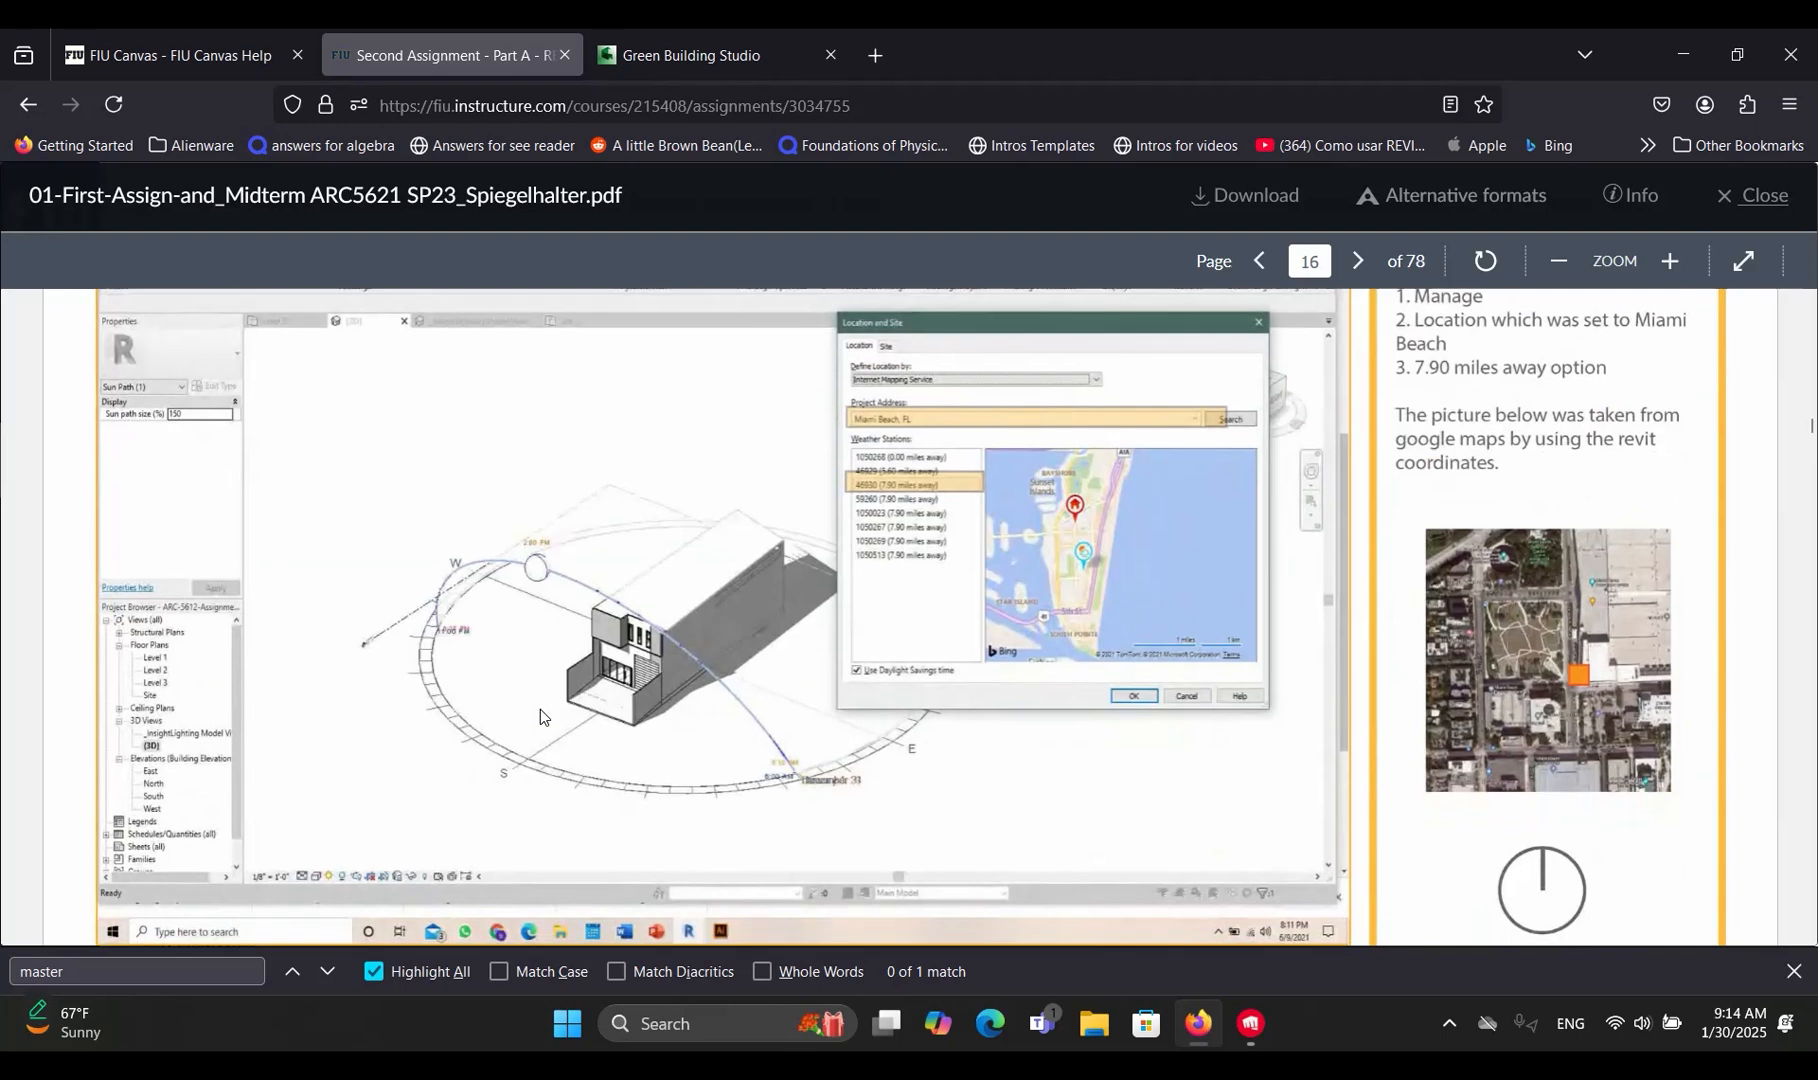
scroll(540, 716, down, 10)
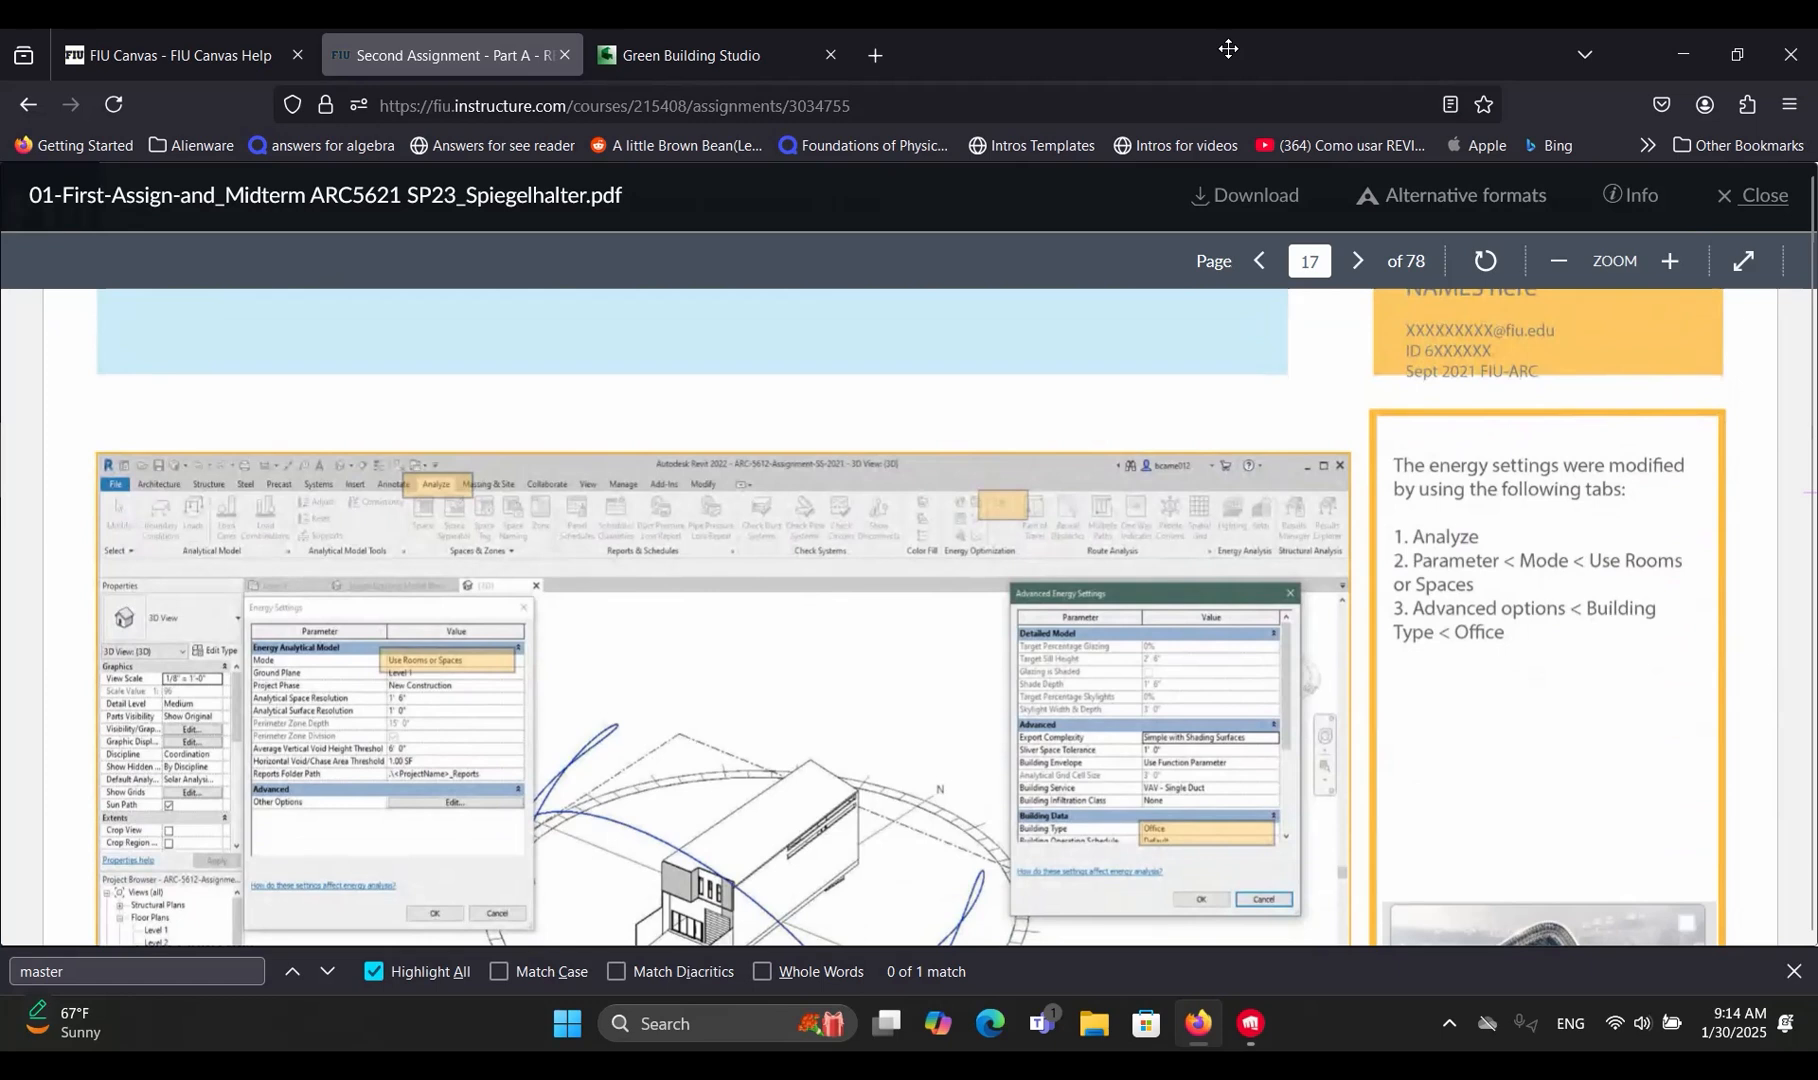
scroll(1096, 389, down, 2)
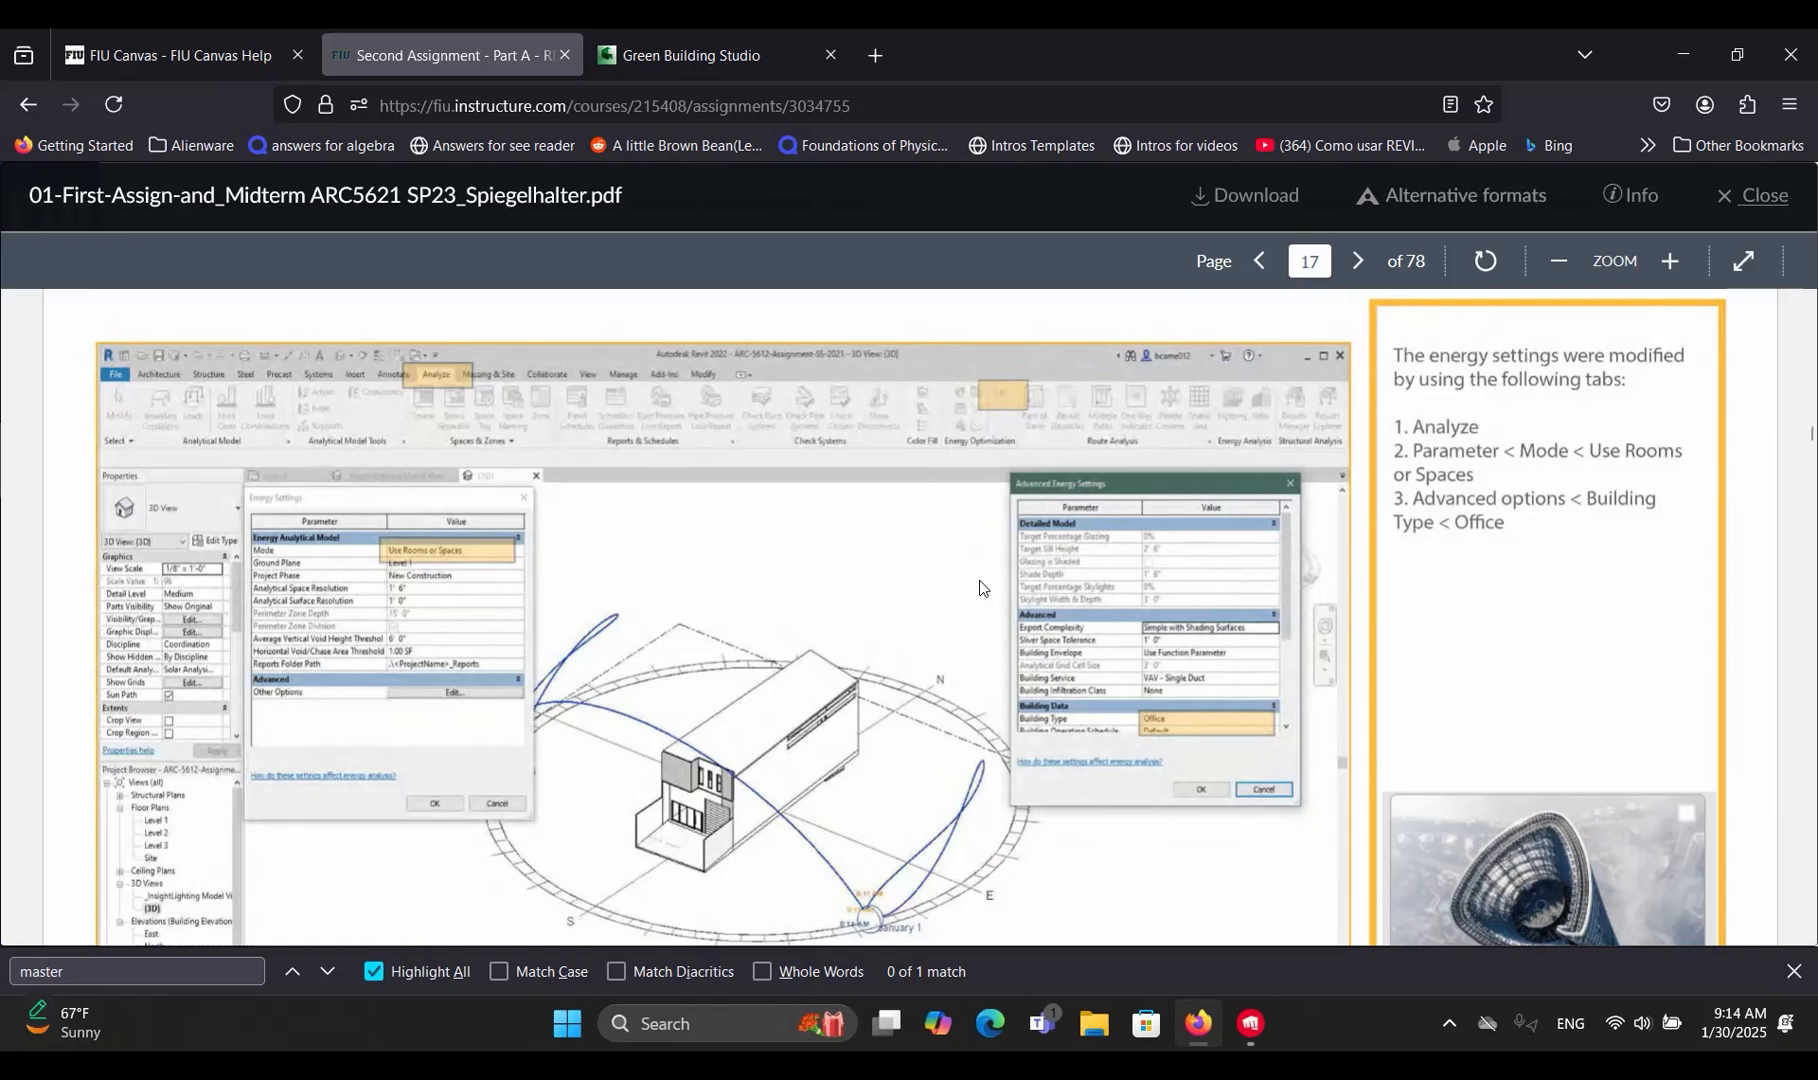
scroll(921, 650, down, 1)
scroll(921, 650, down, 1)
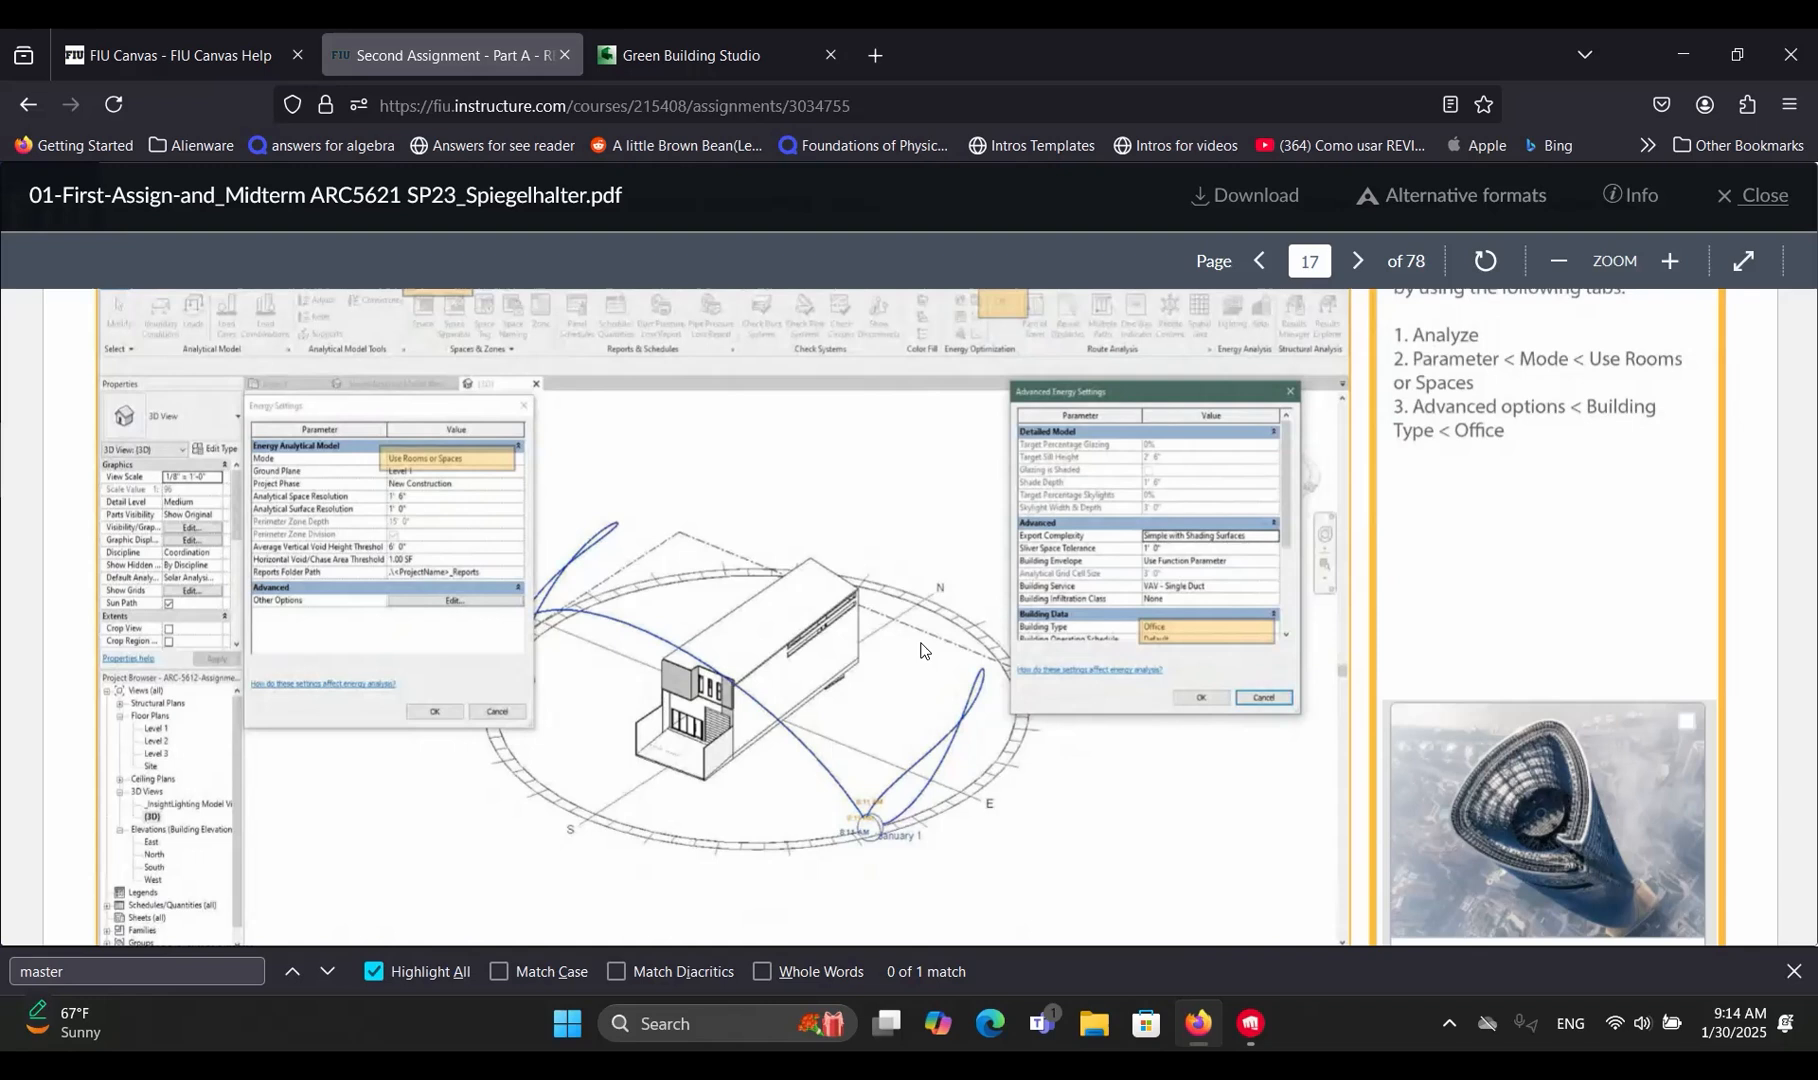
Open Google Maps in a new browser tab by way of a web search for "google maps".
key(ctrl+t)
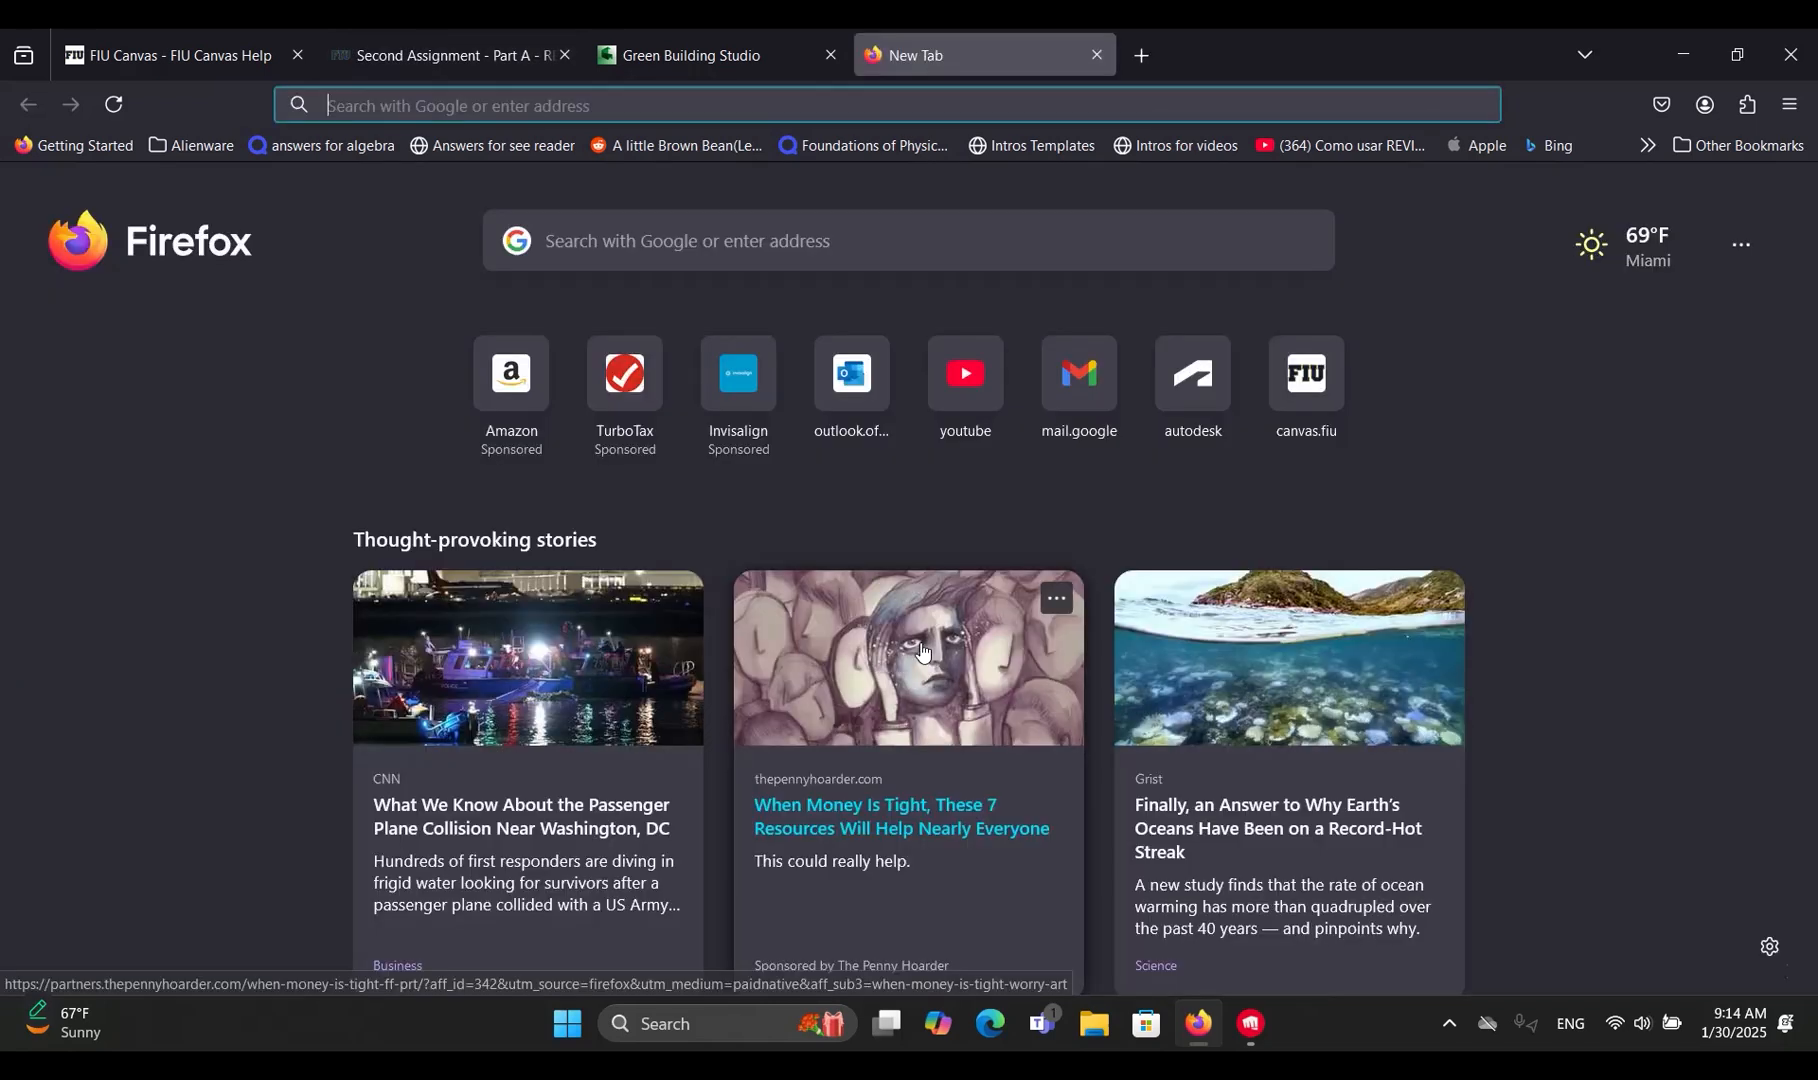
text(google maps)
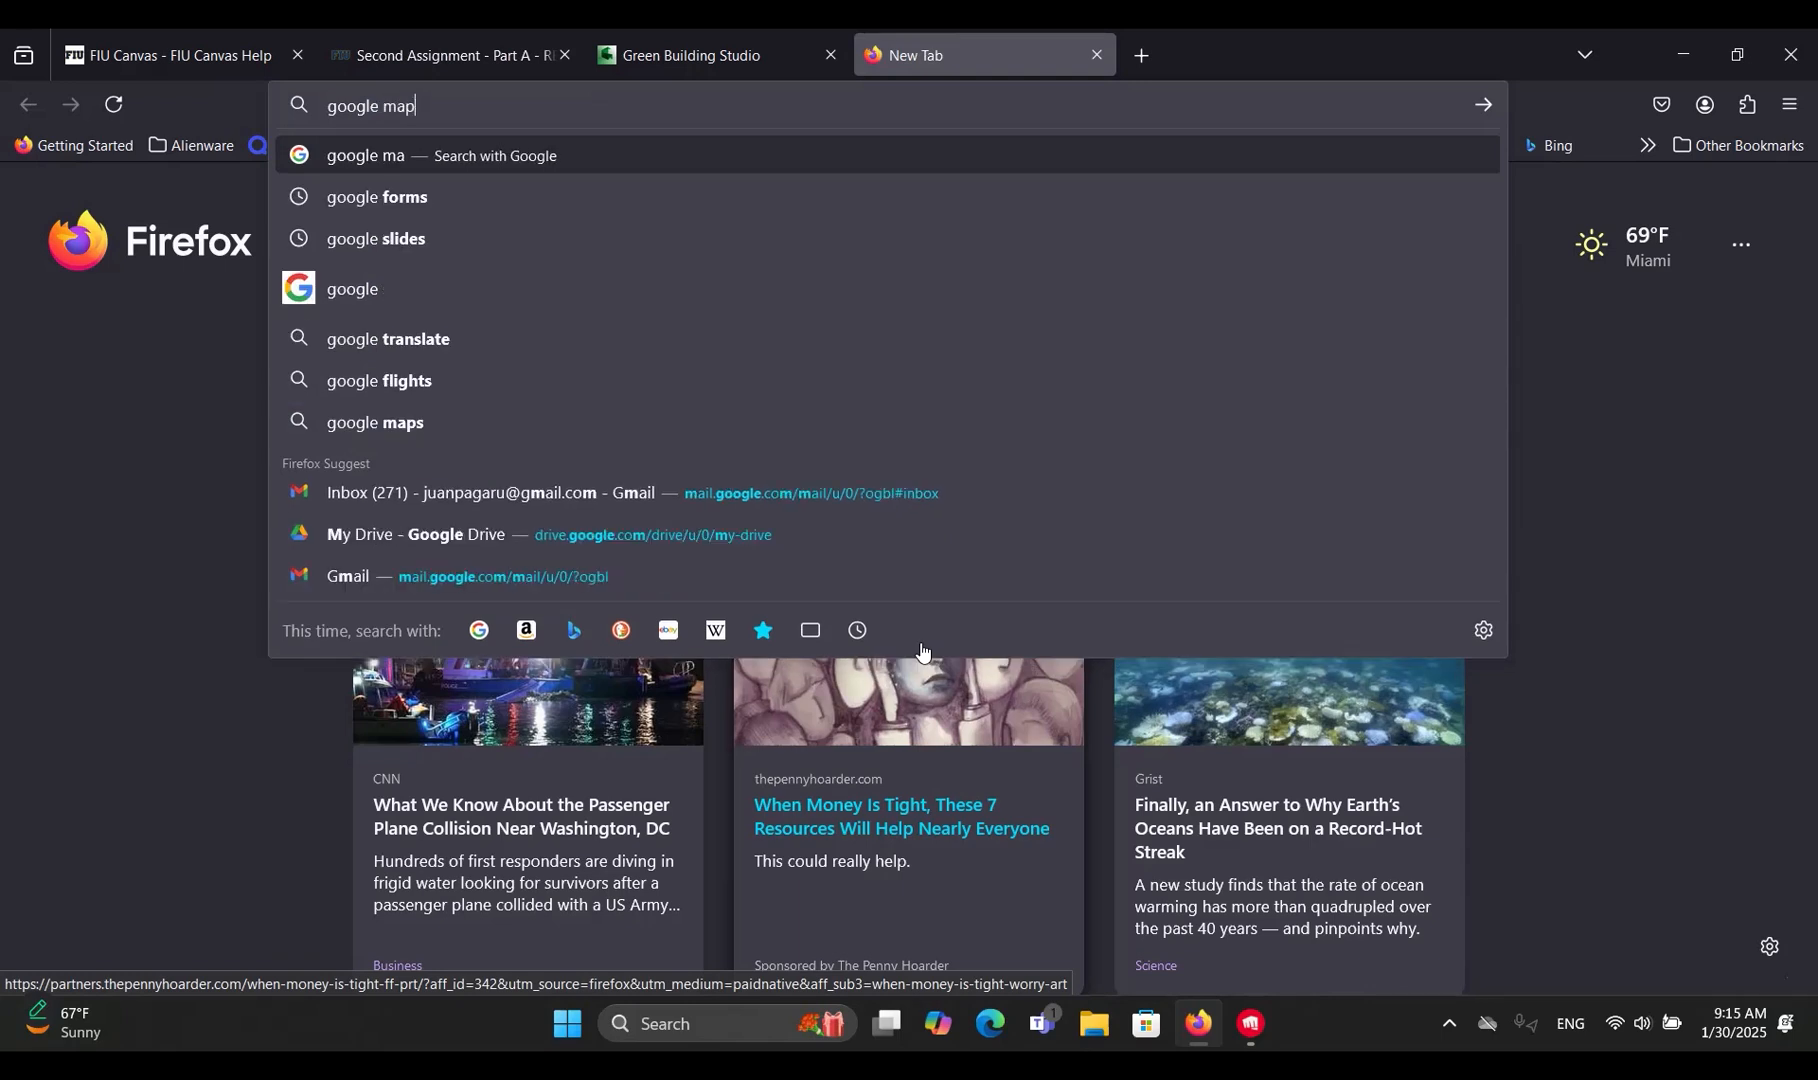
key(Return)
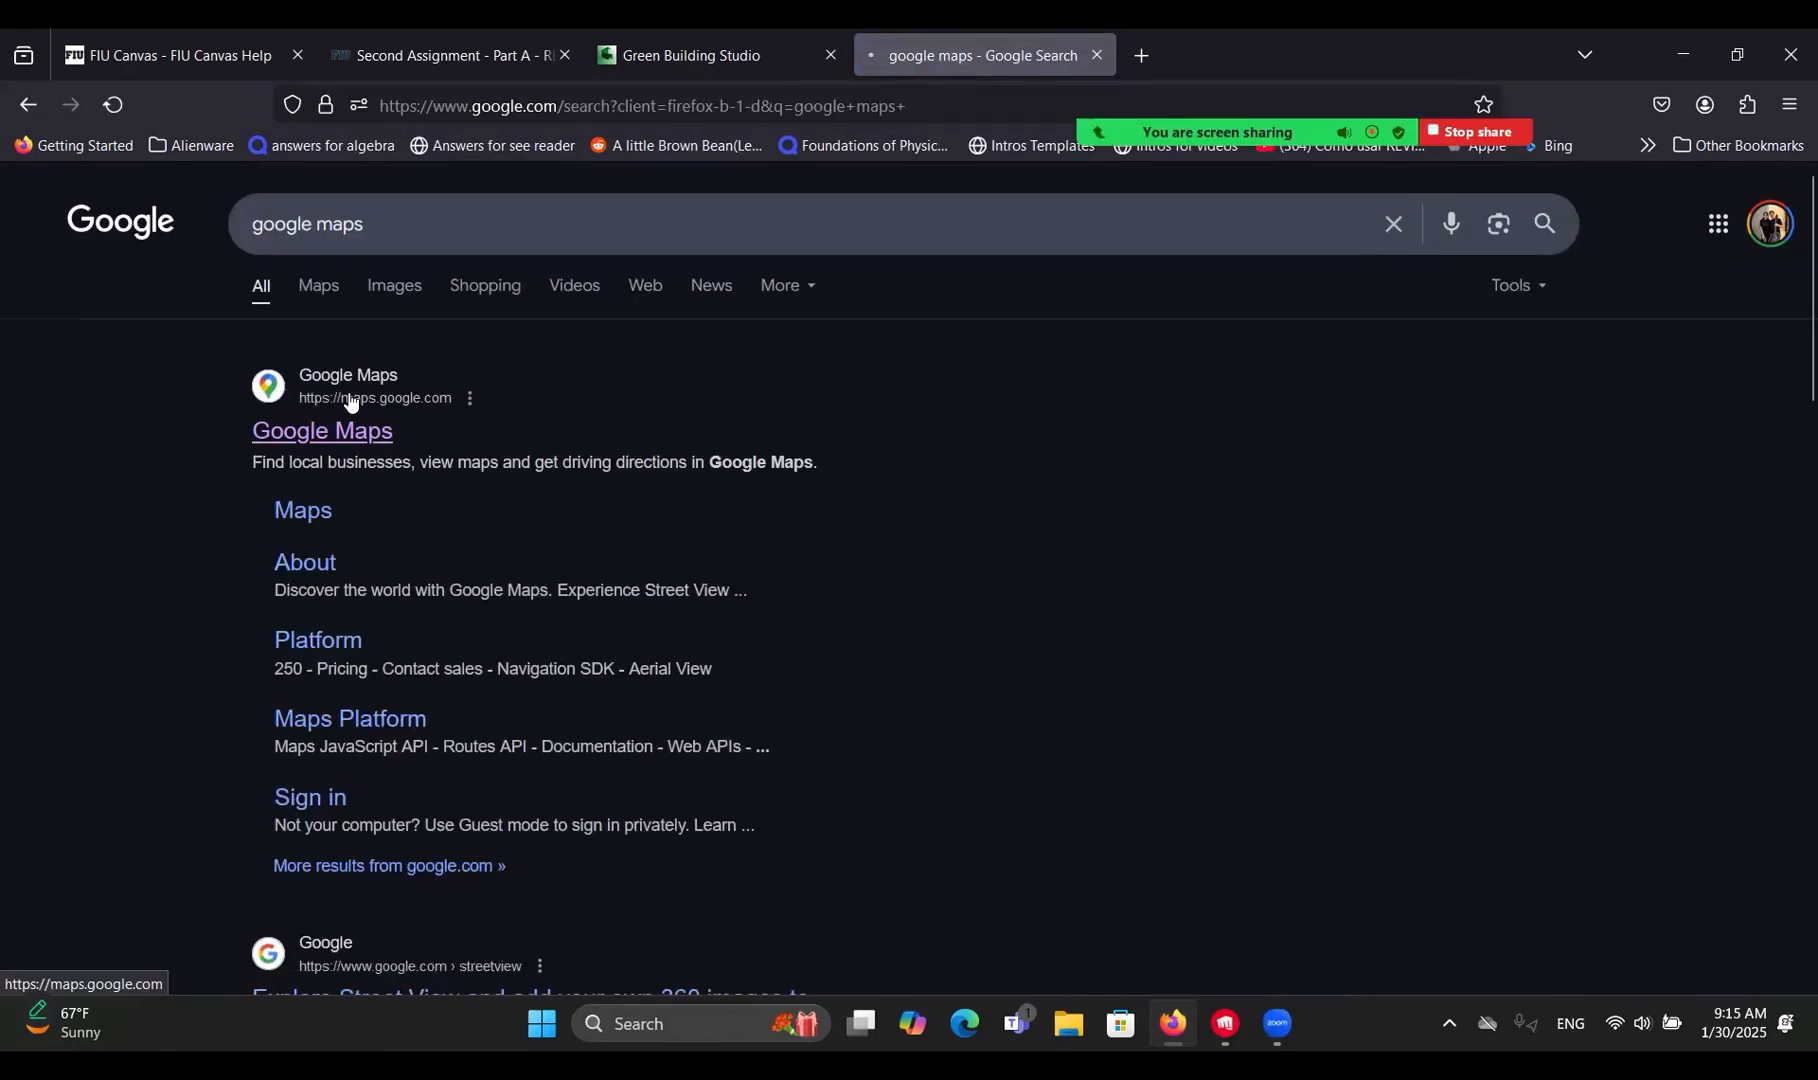
click(352, 401)
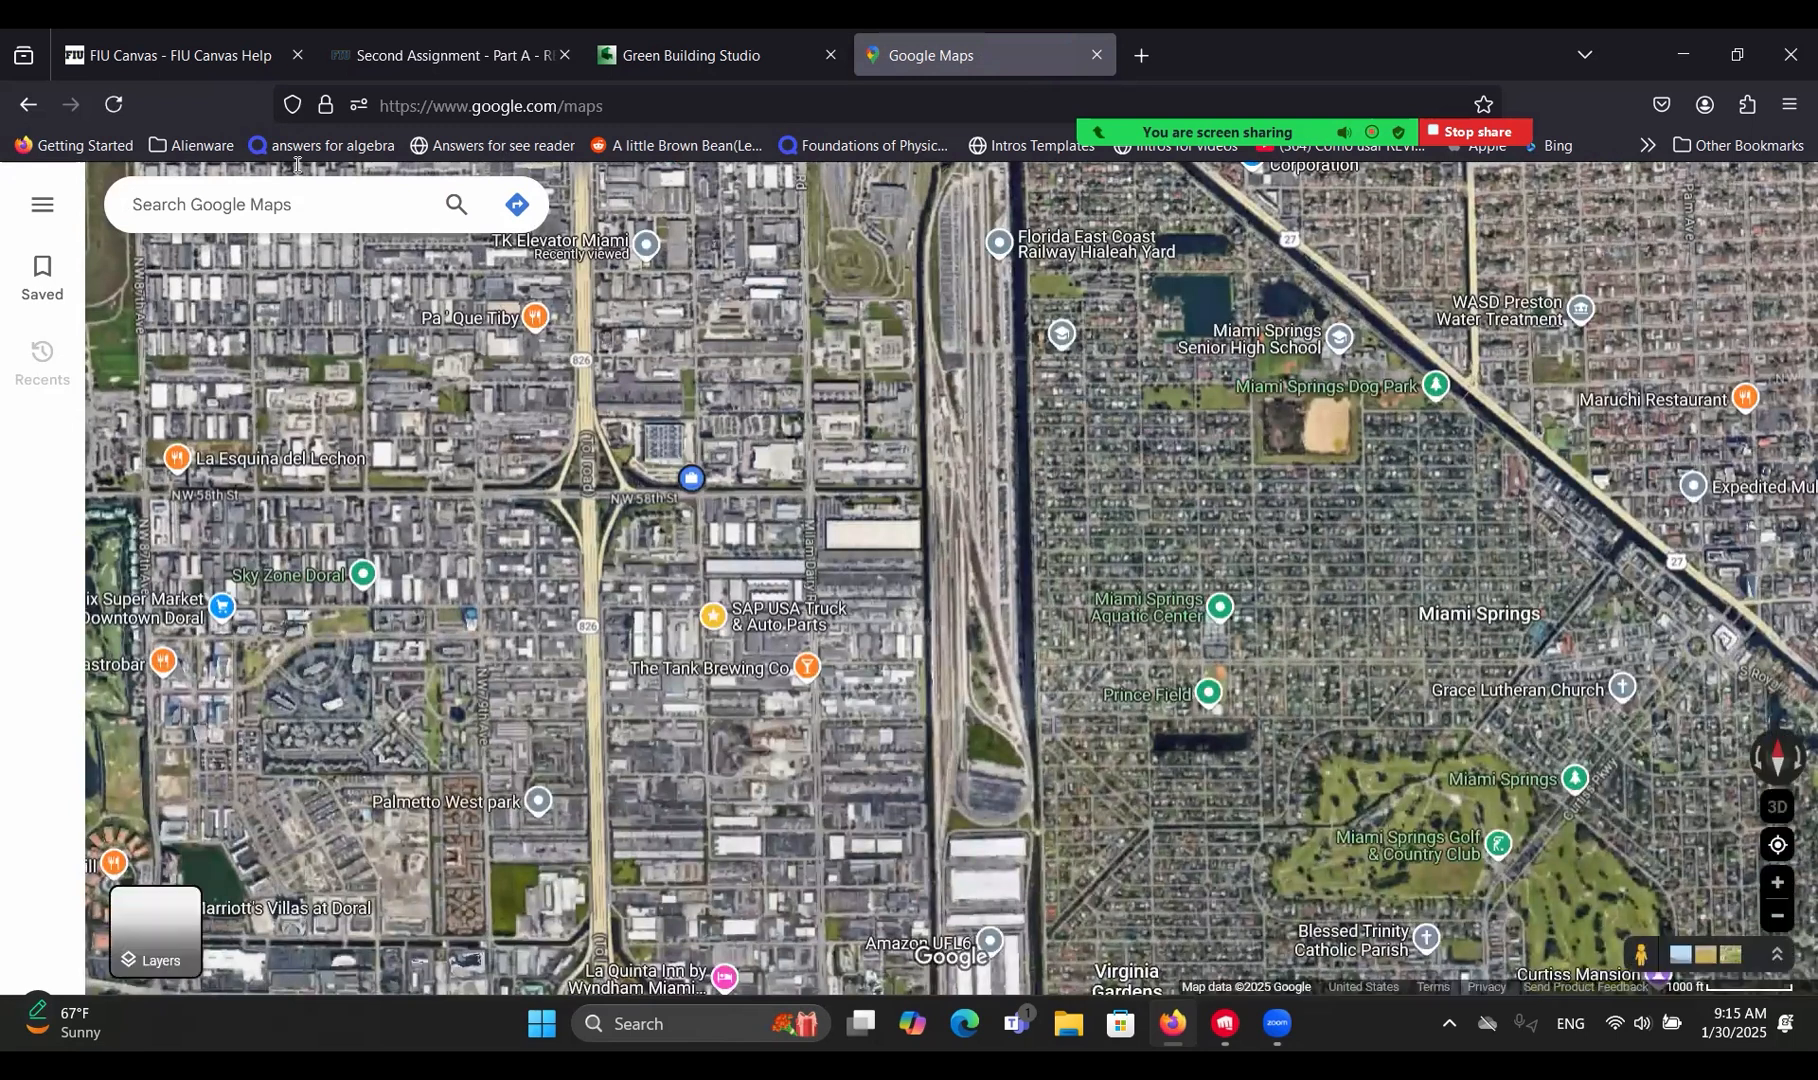
Search the map for the FIU Modesto campus to show Florida International University (Modesto main campus).
text(fiu)
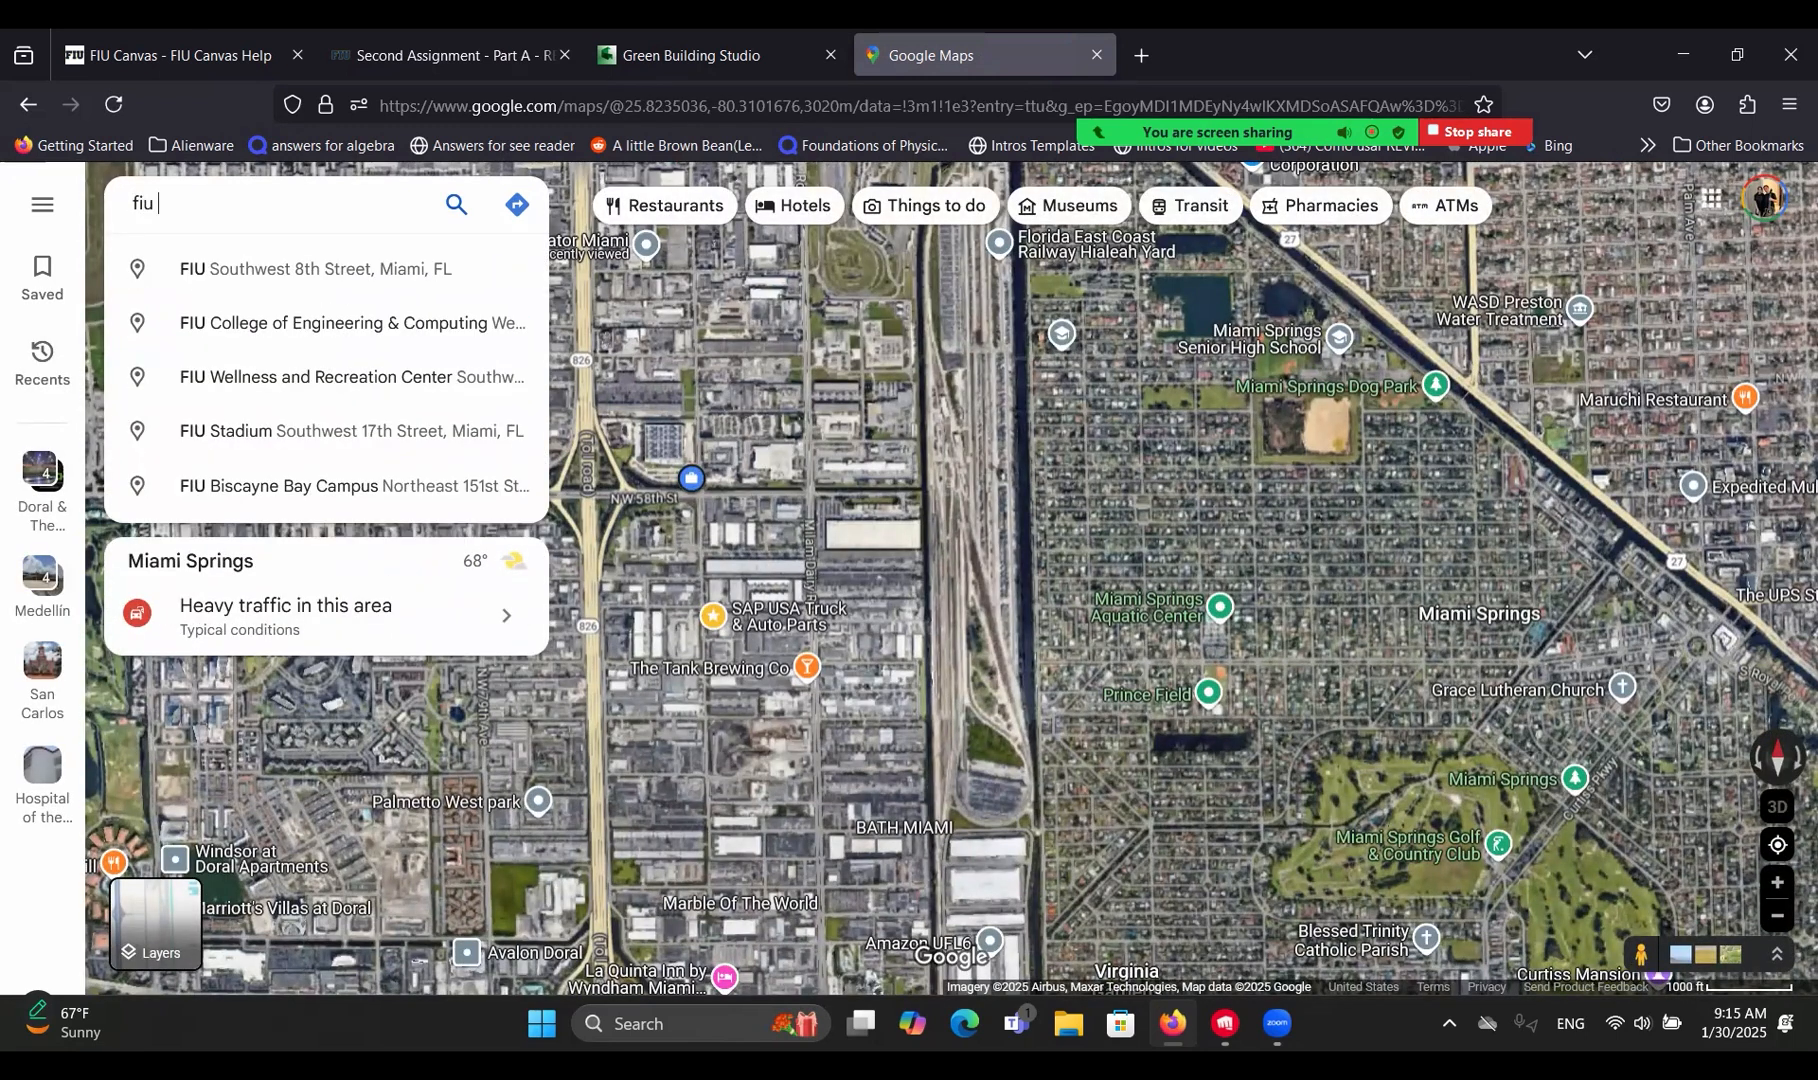
text( modest cam)
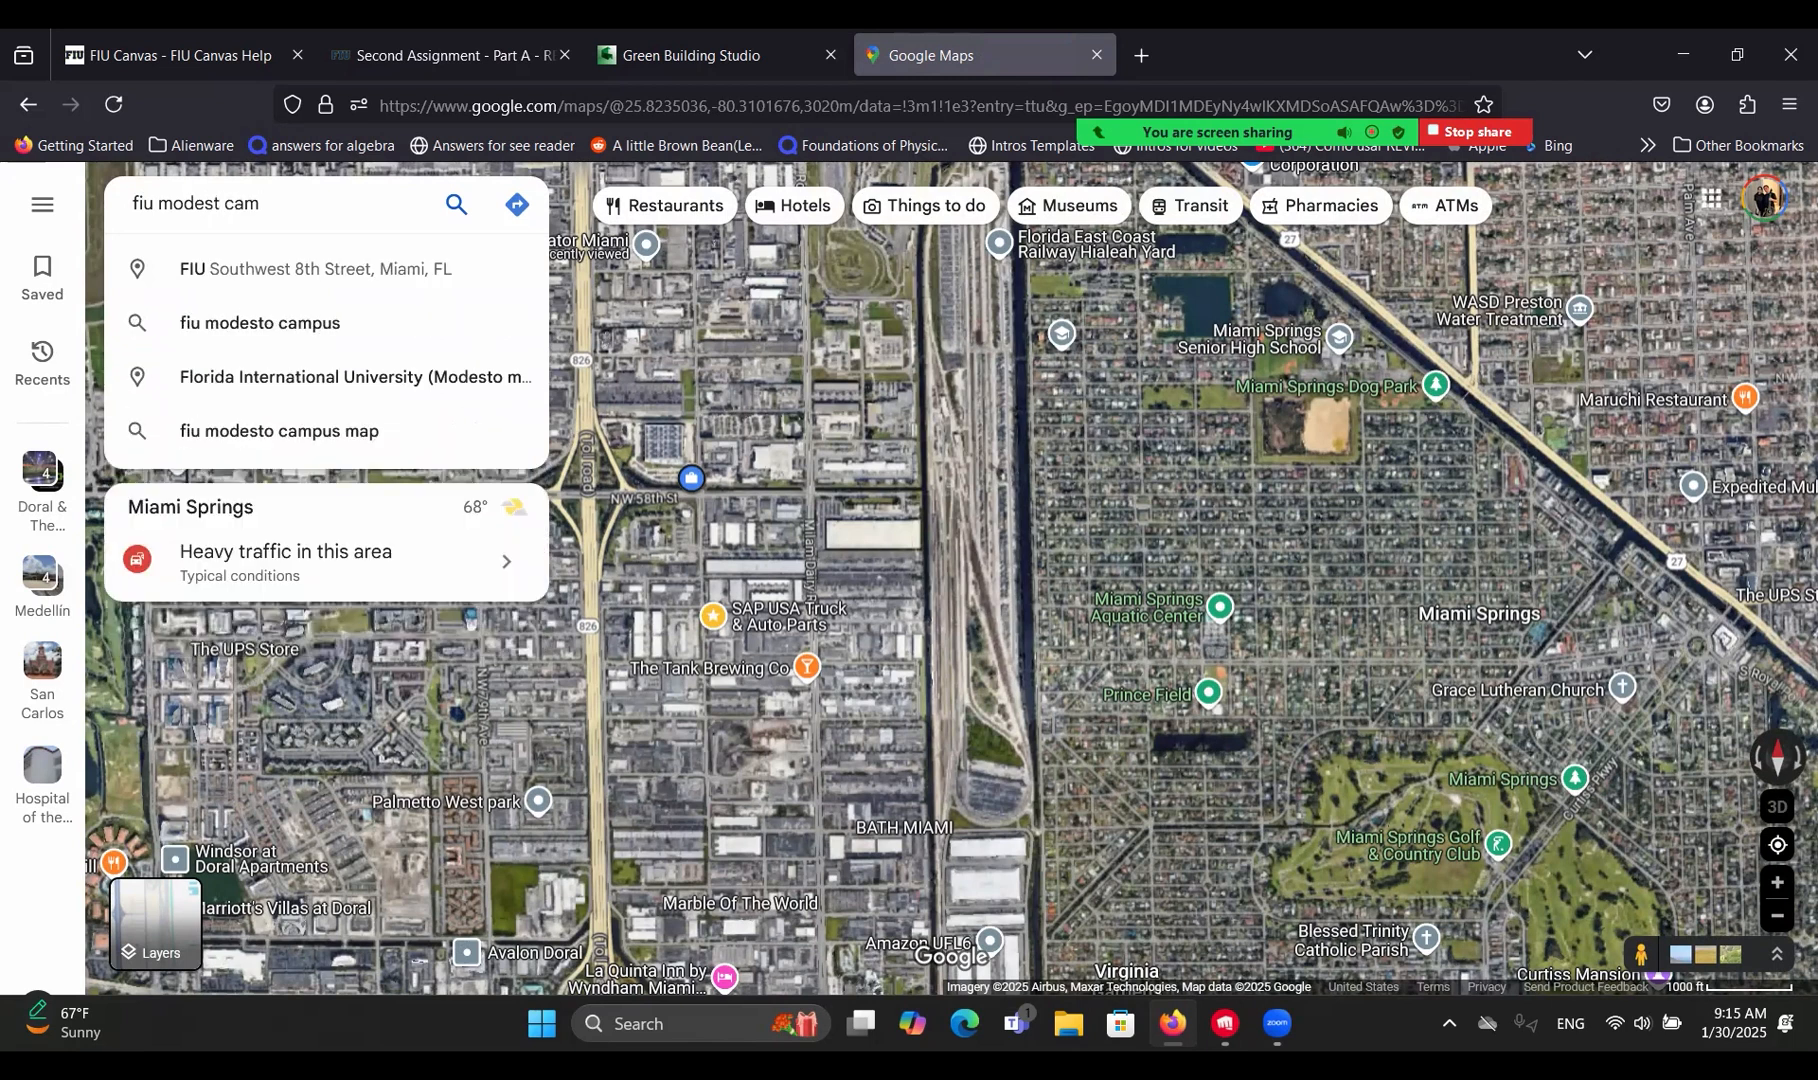
key(Return)
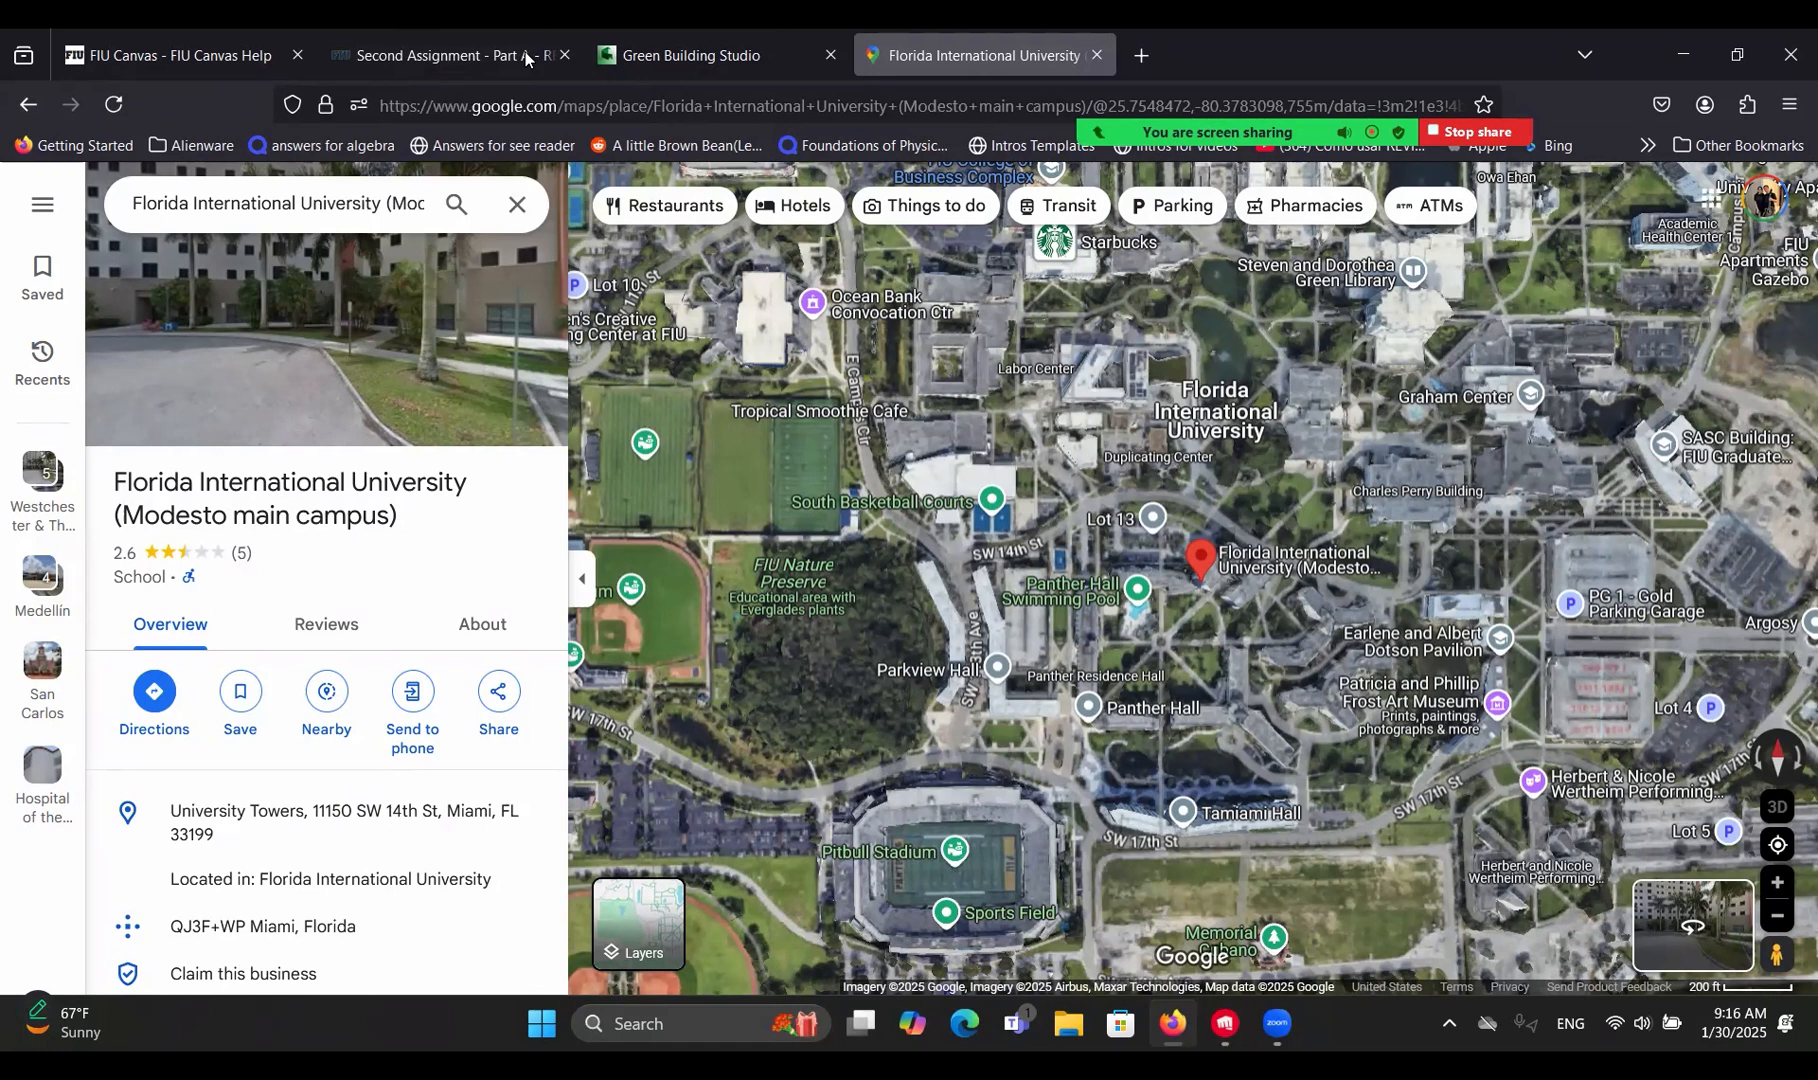
Minimize the browser and locate Spiege_exercise_House_B_Central_File in the professor's desktop work folder, under Assignment 1, Revit, 02-Solar_Decathlon-House_2010-Revit.
click(1688, 35)
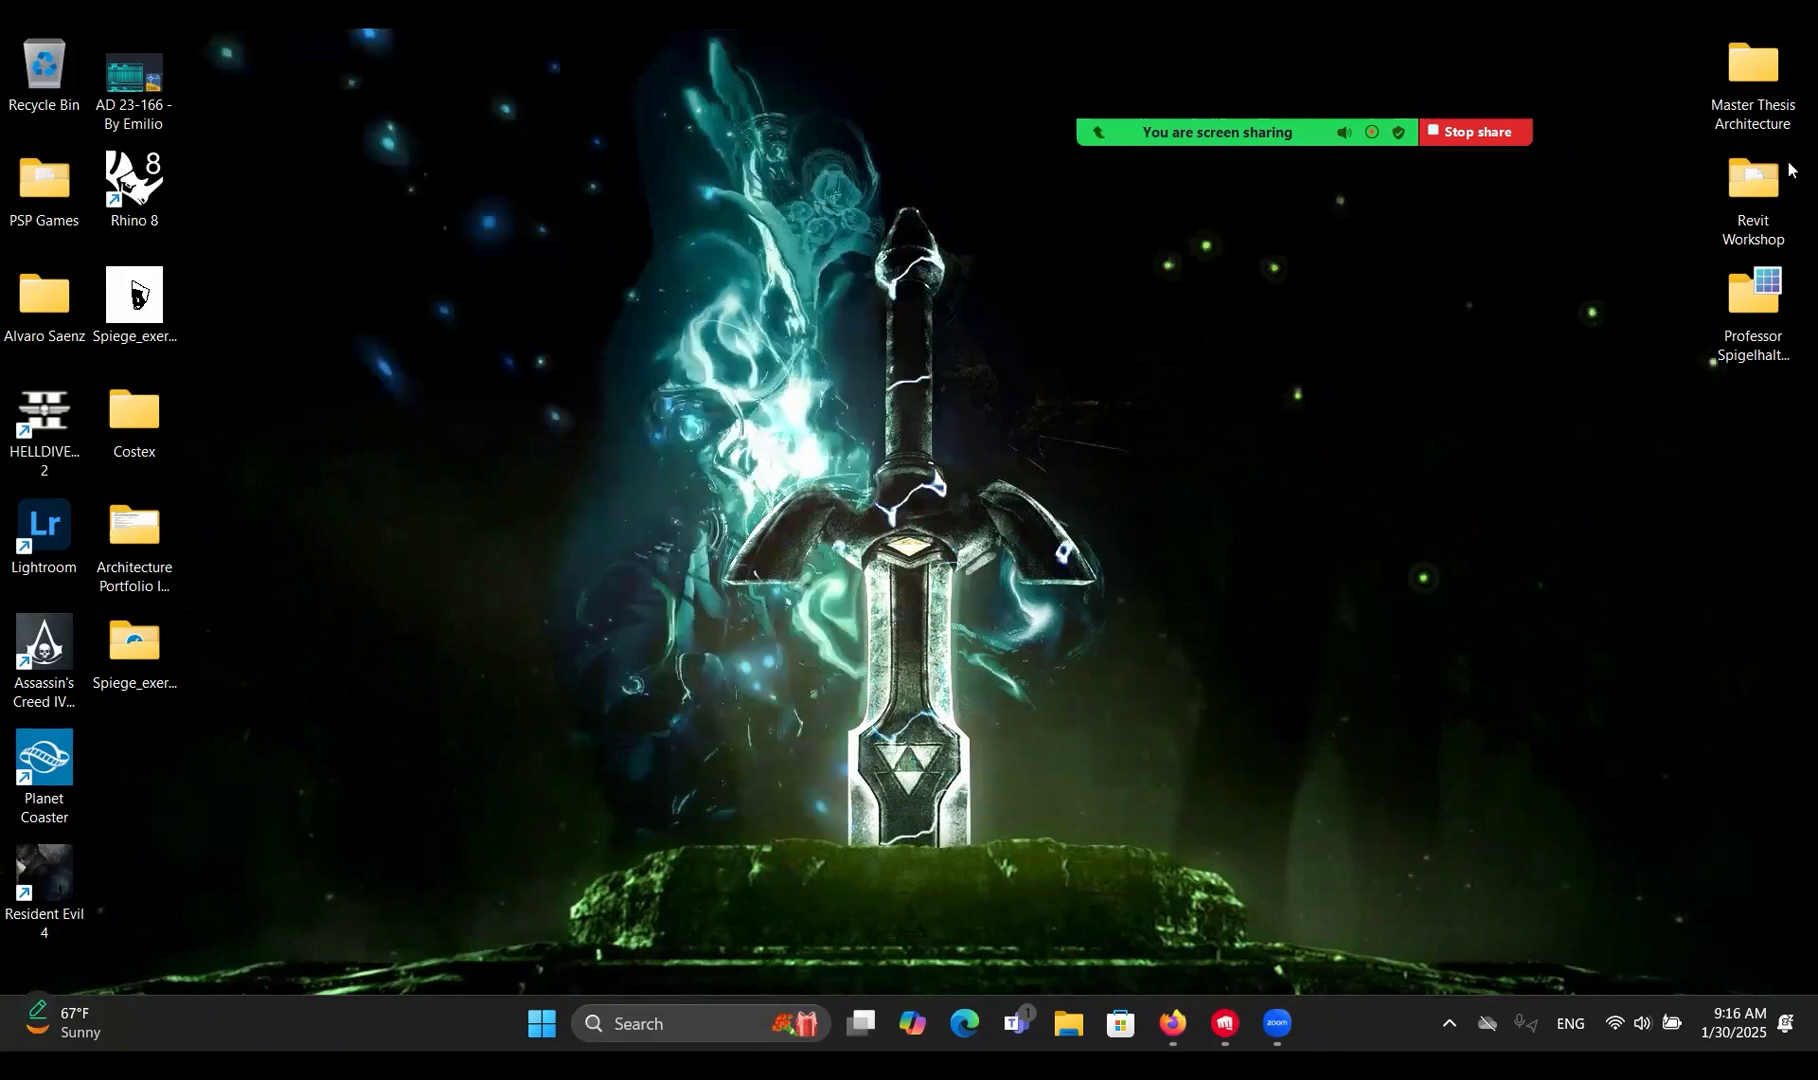
double_click(1784, 52)
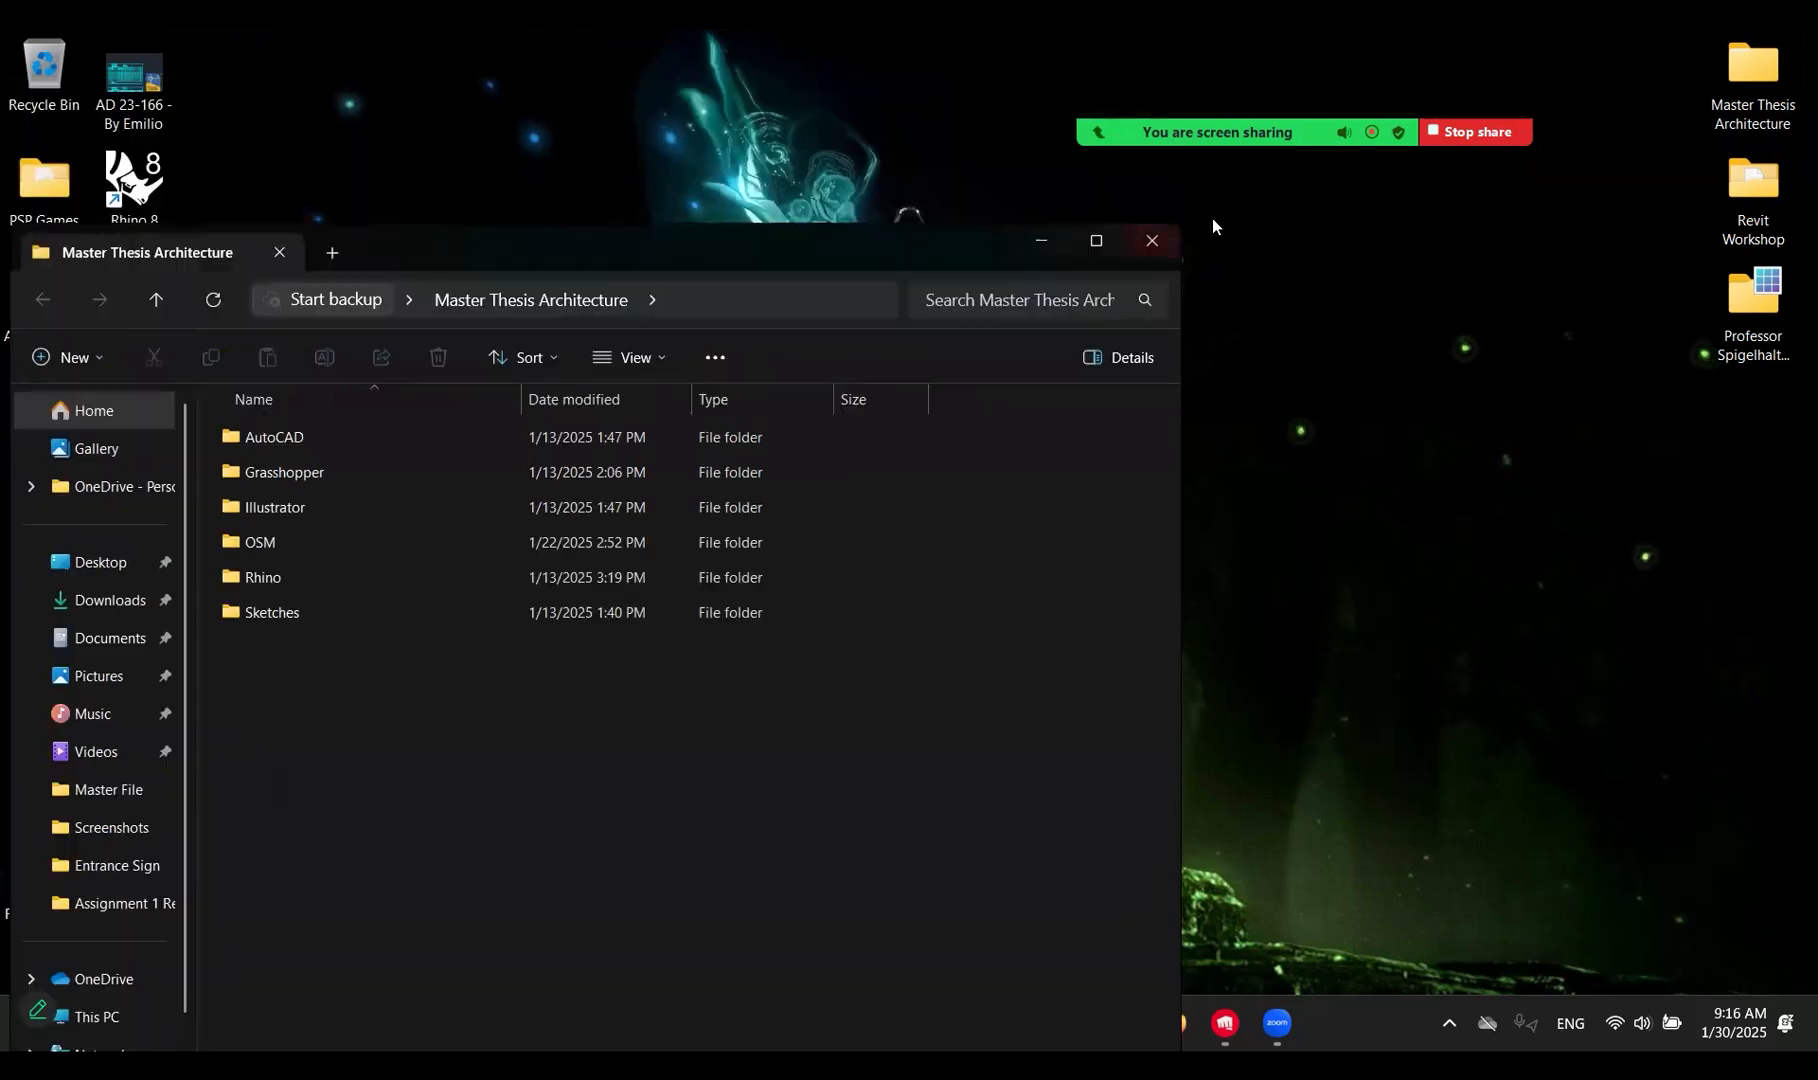
click(1149, 239)
double_click(1716, 308)
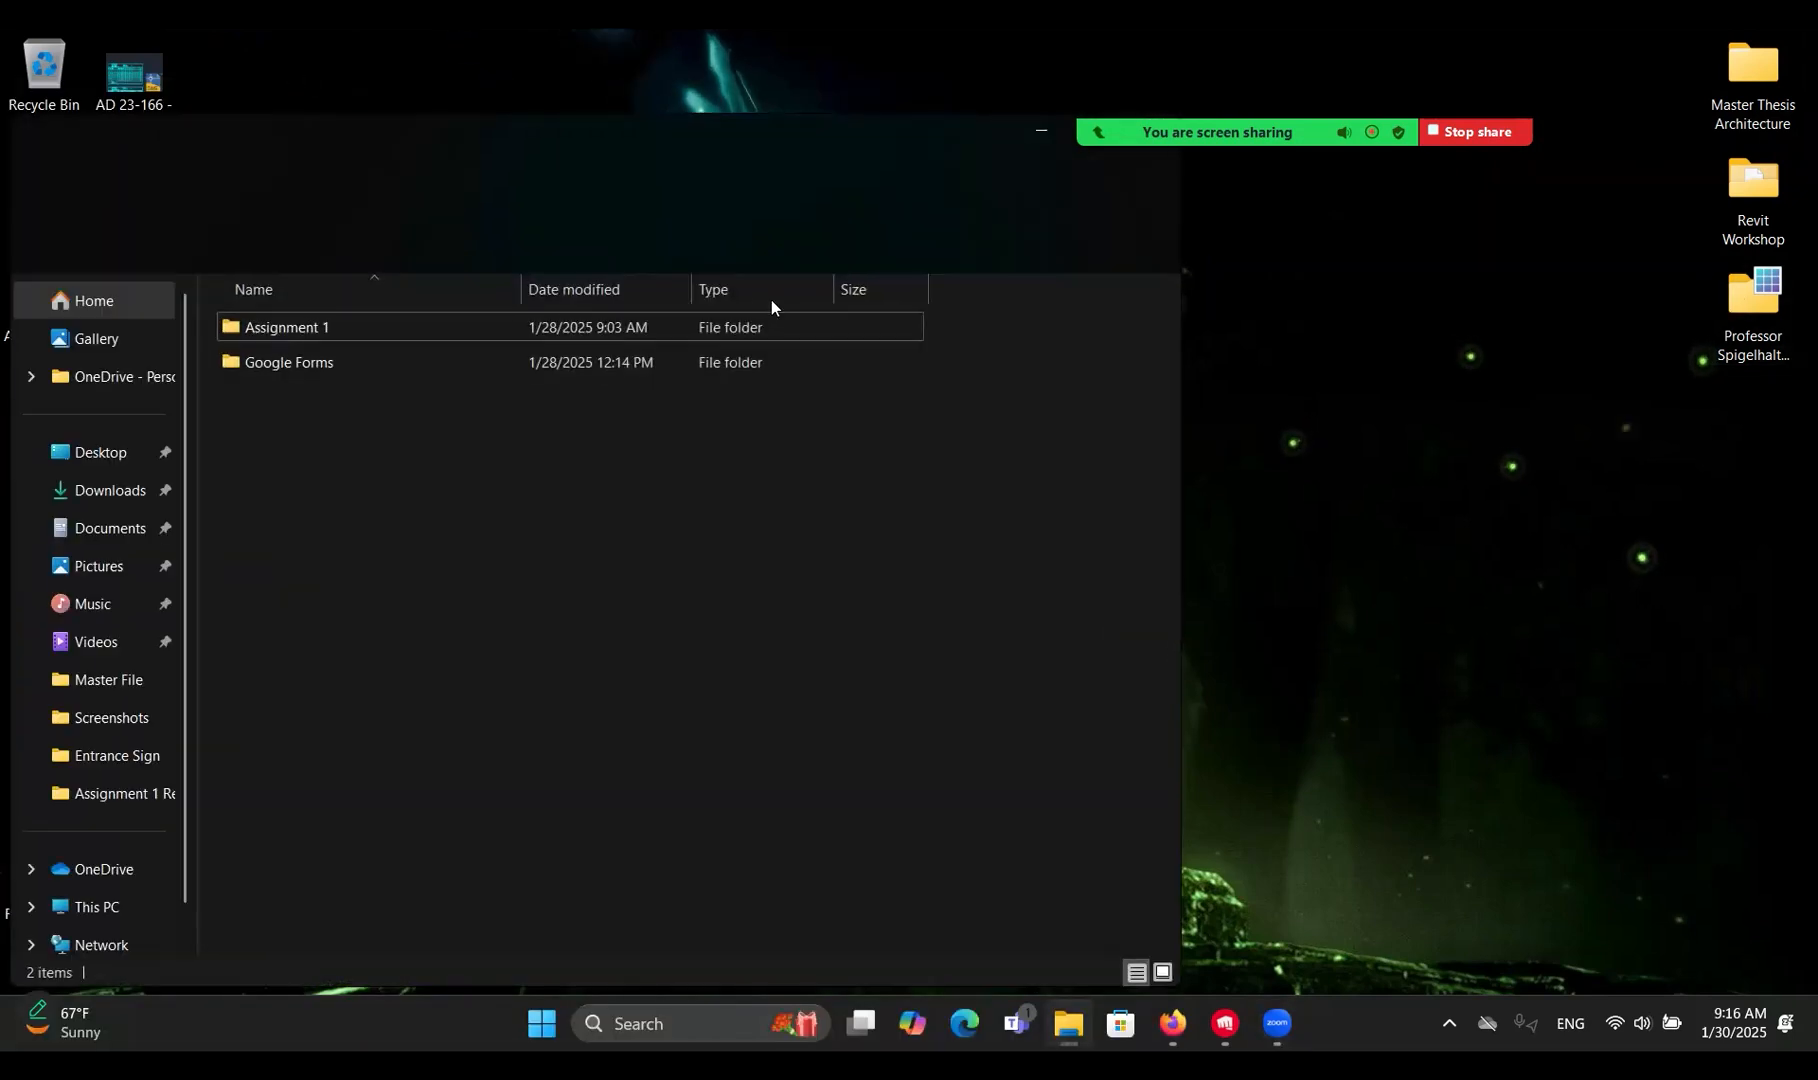
double_click(337, 311)
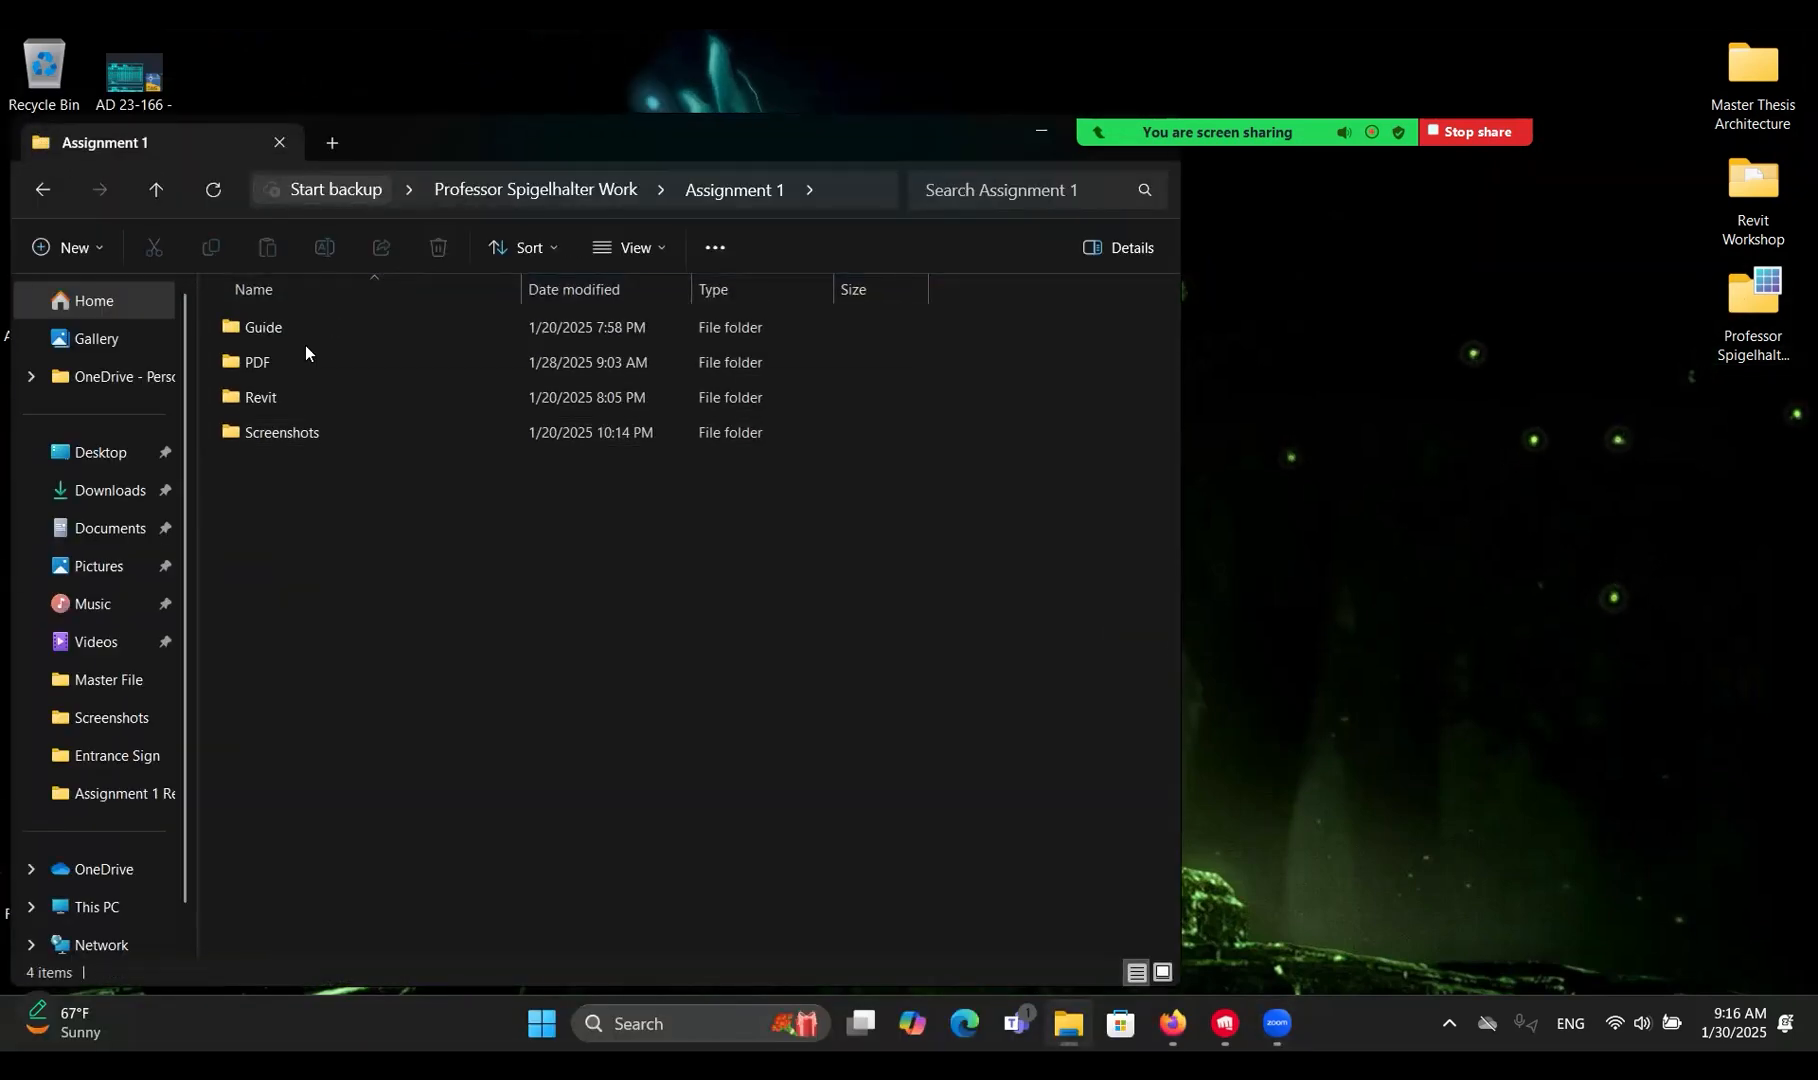
double_click(286, 363)
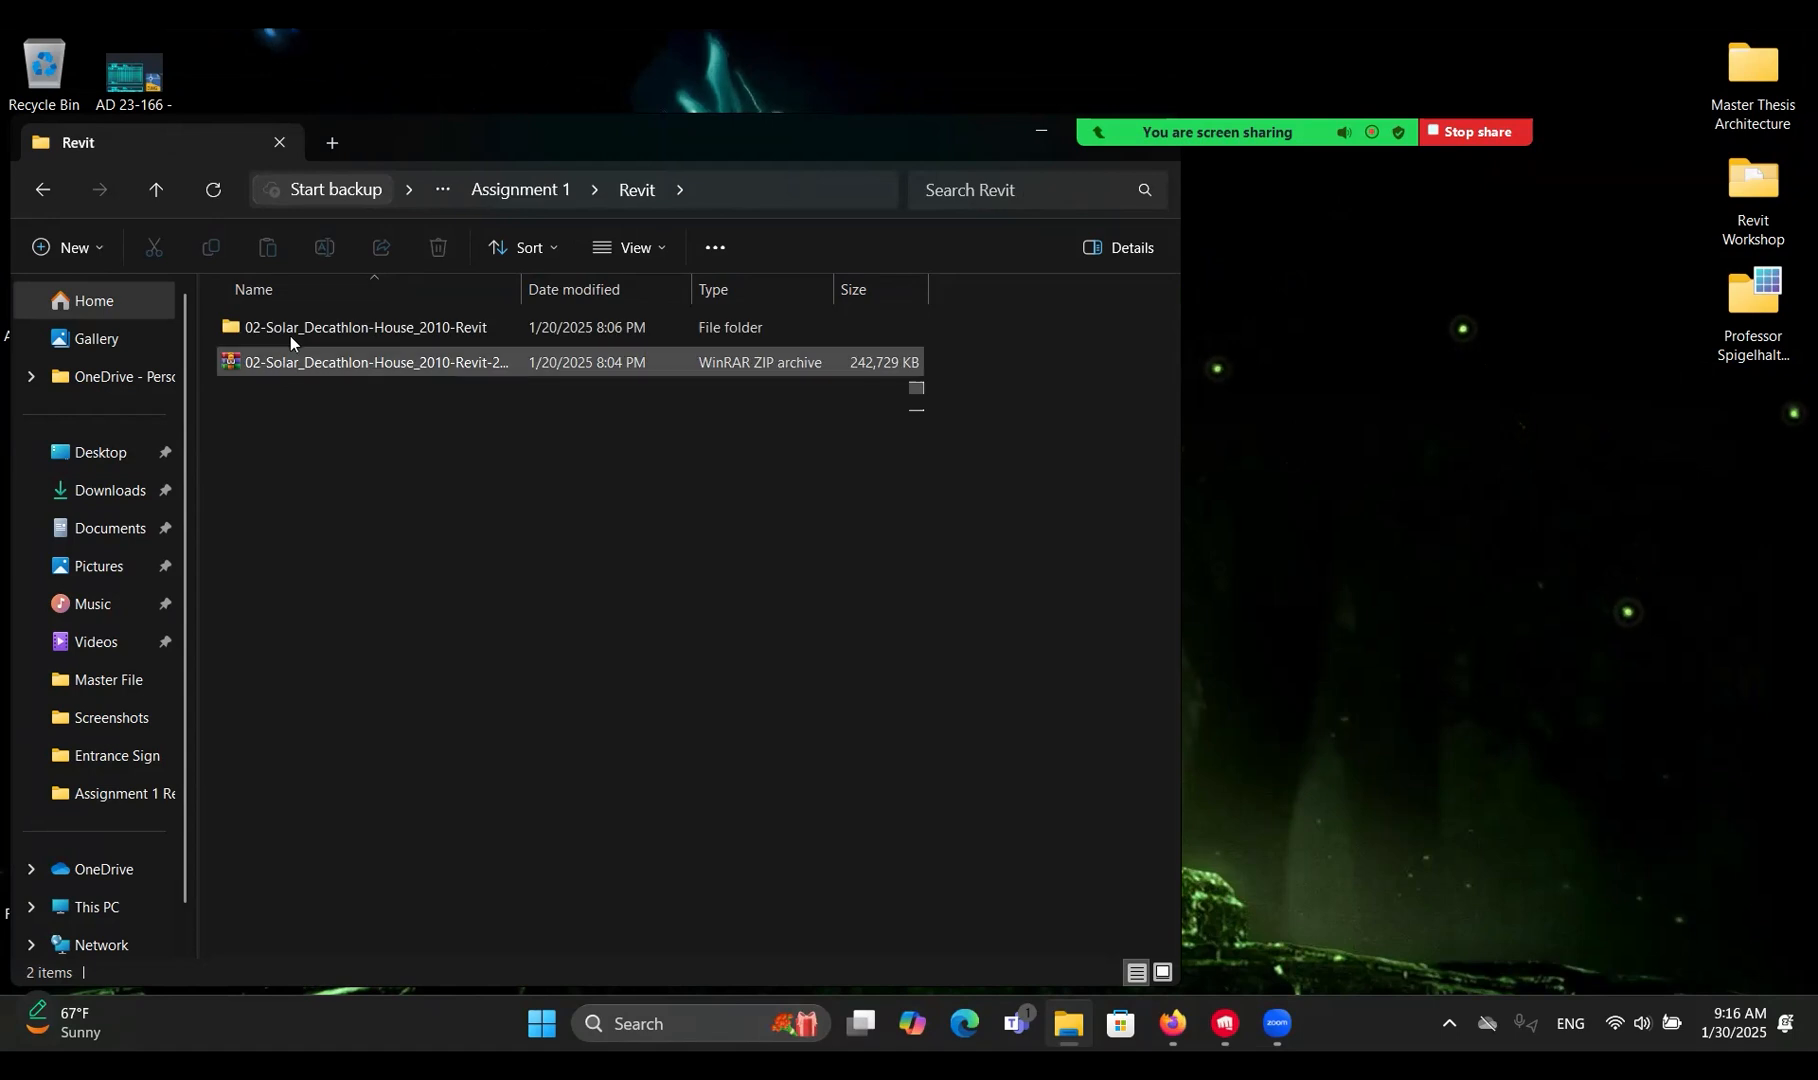
double_click(331, 325)
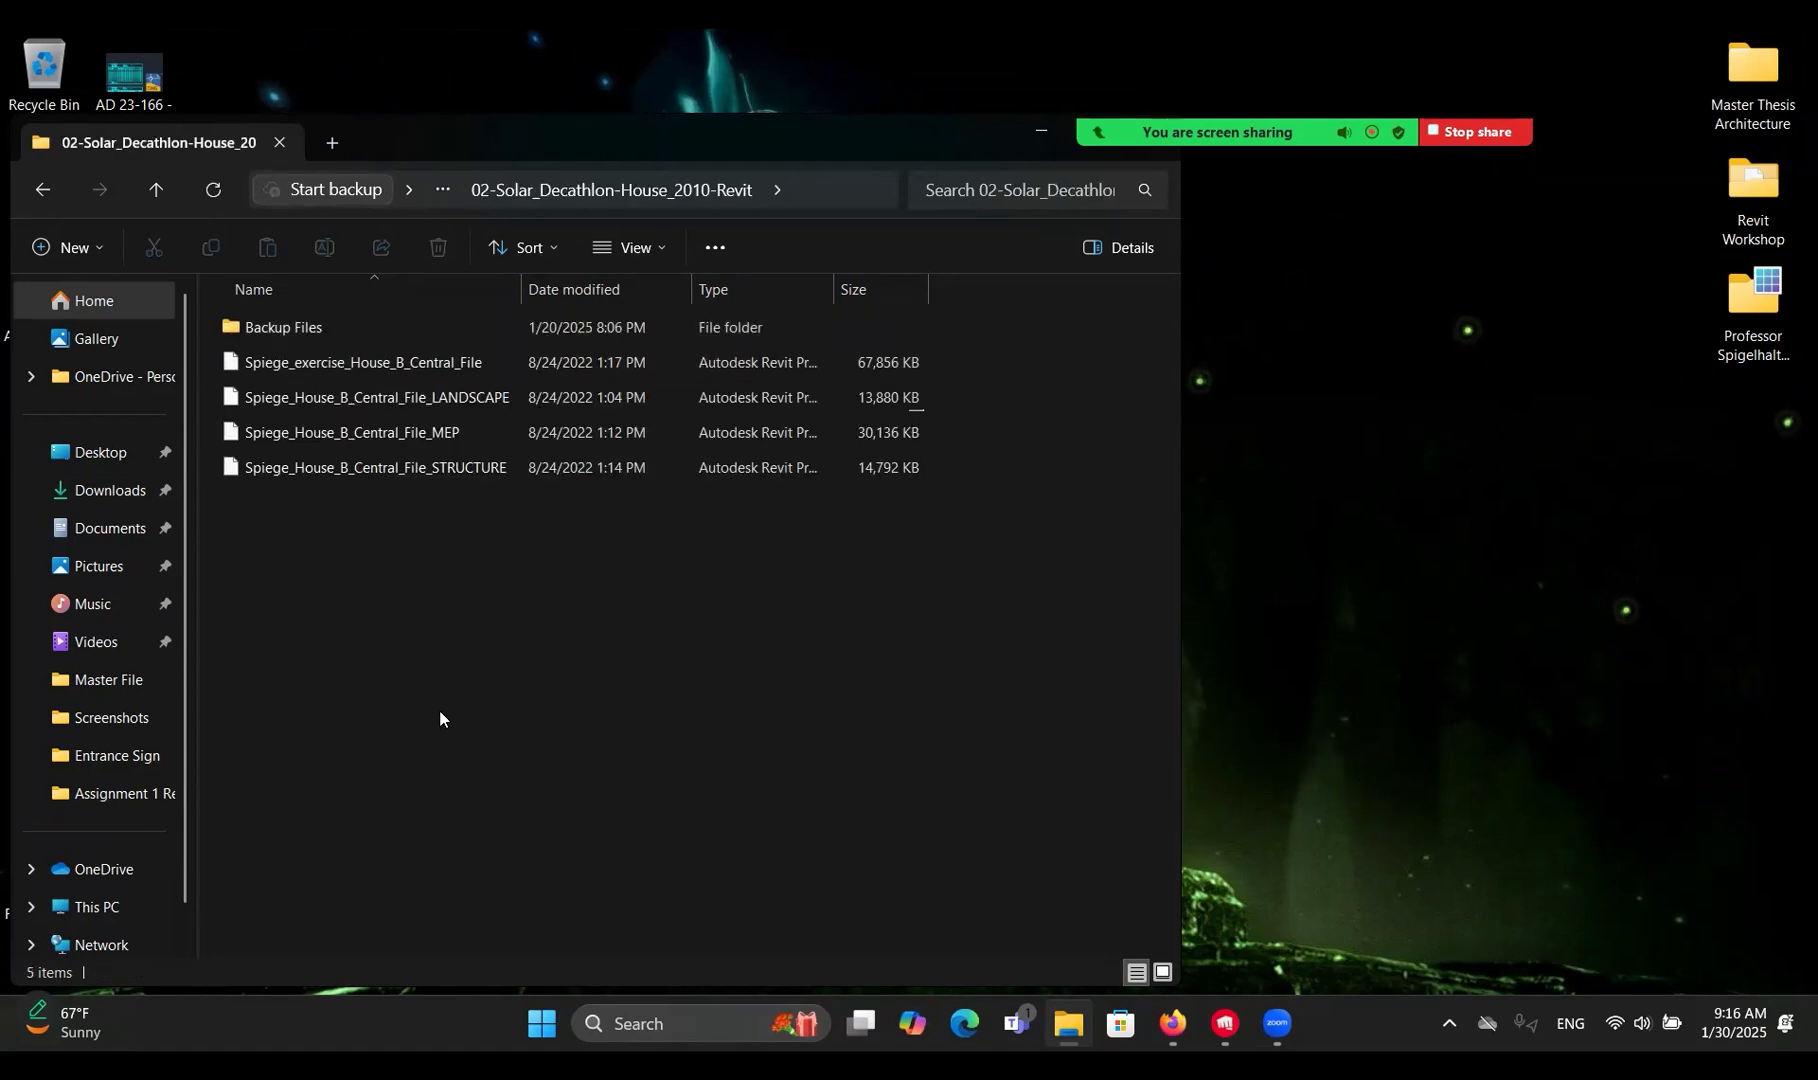
click(430, 371)
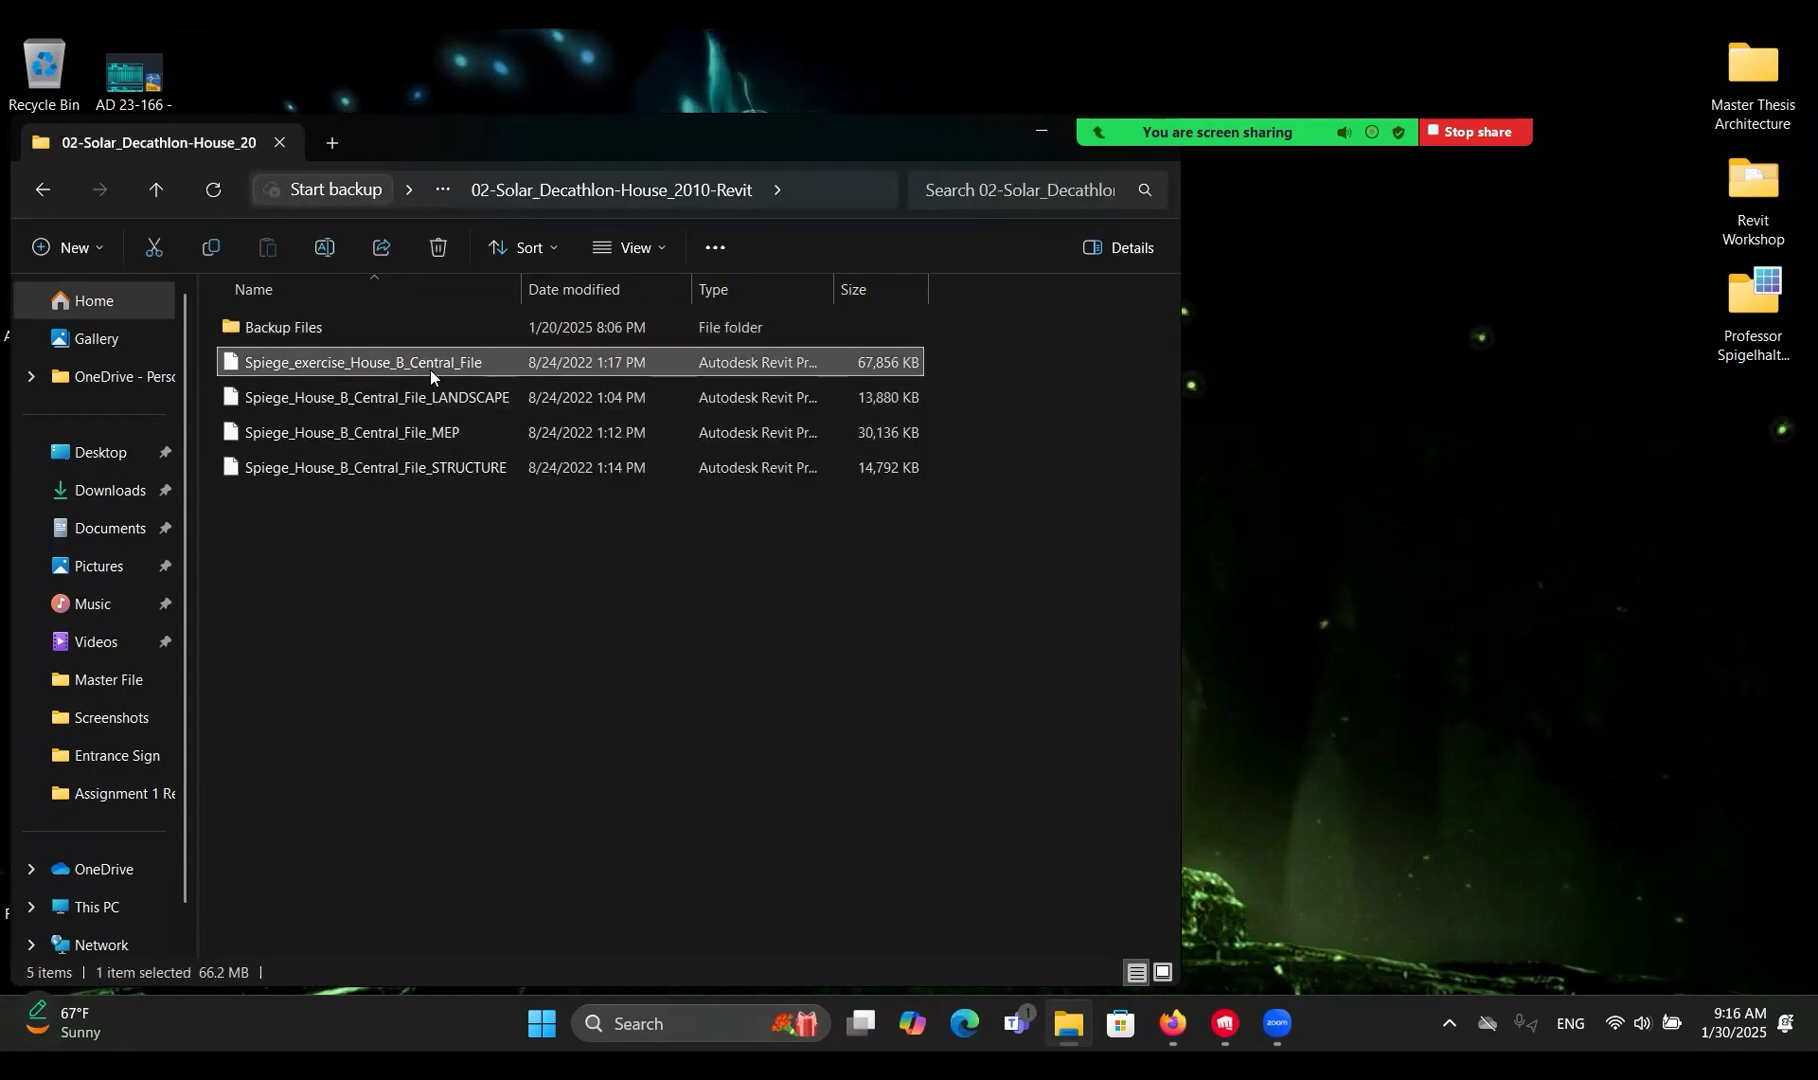
Find Revit 2025 with the Windows search and launch it.
click(1255, 745)
key(super)
text(re)
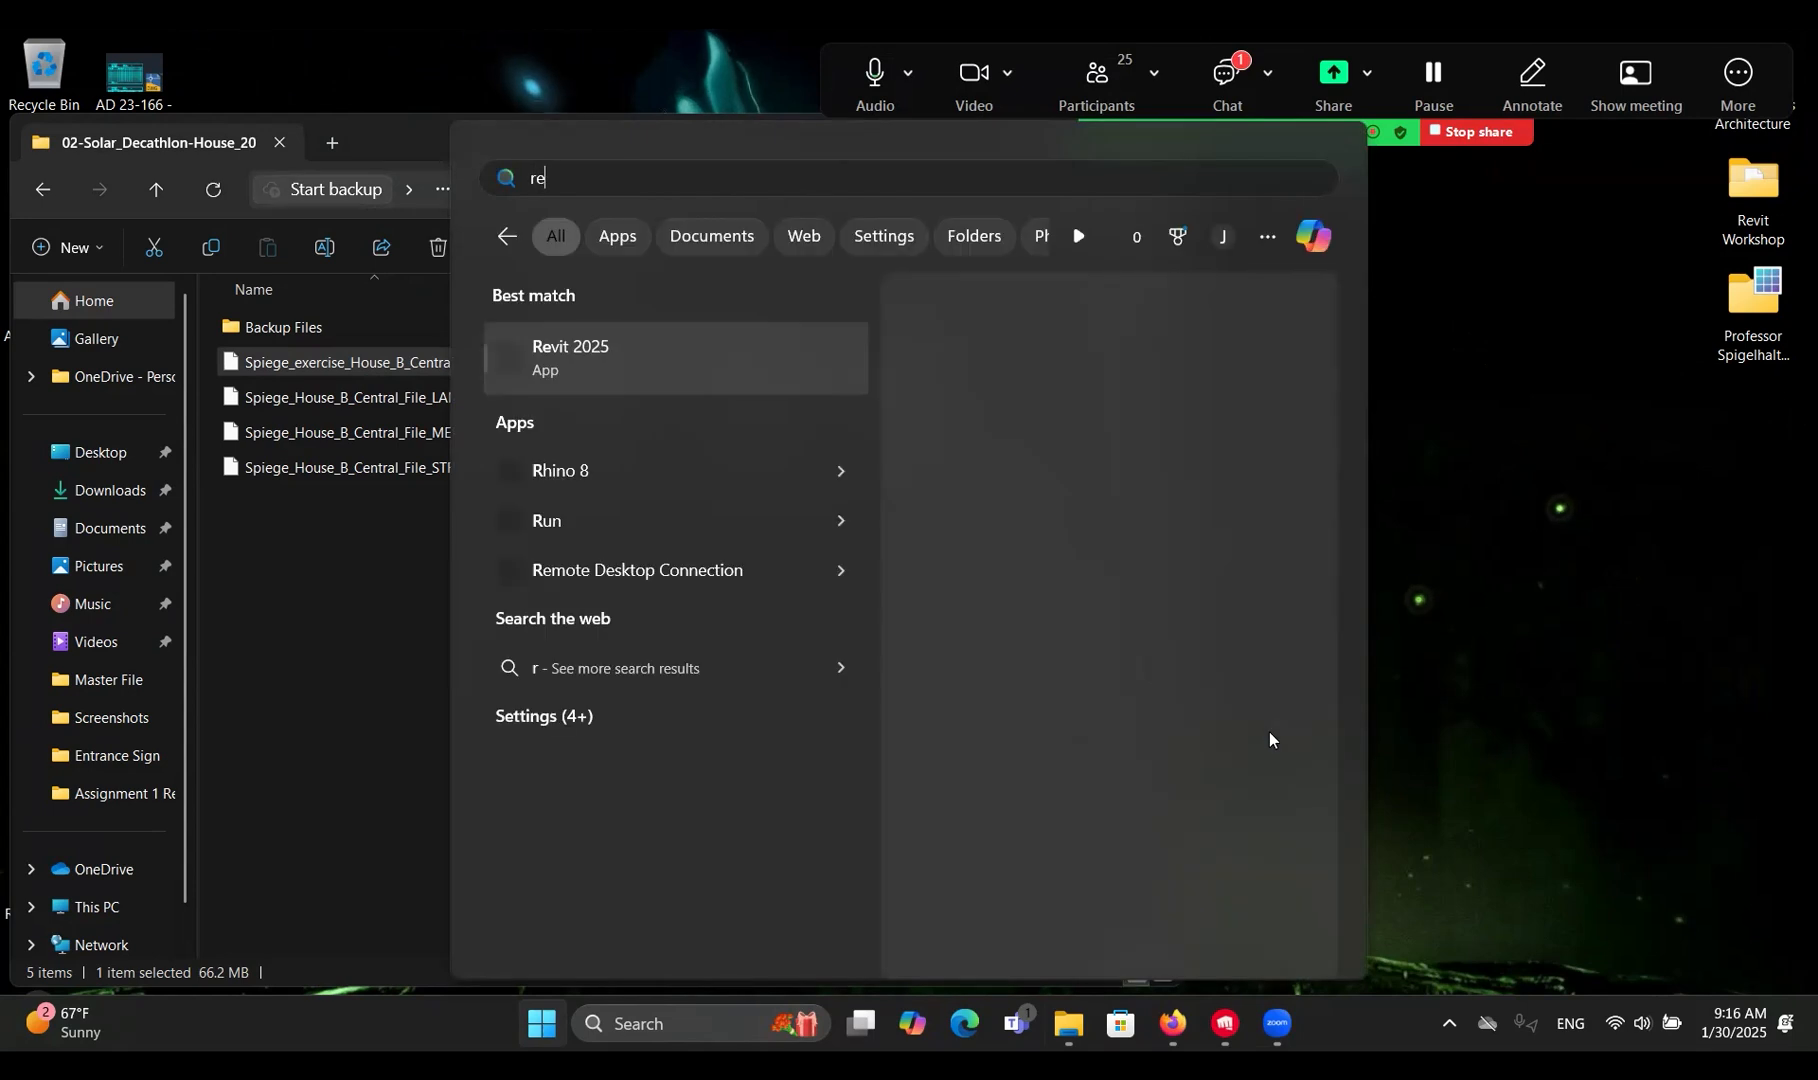
key(Return)
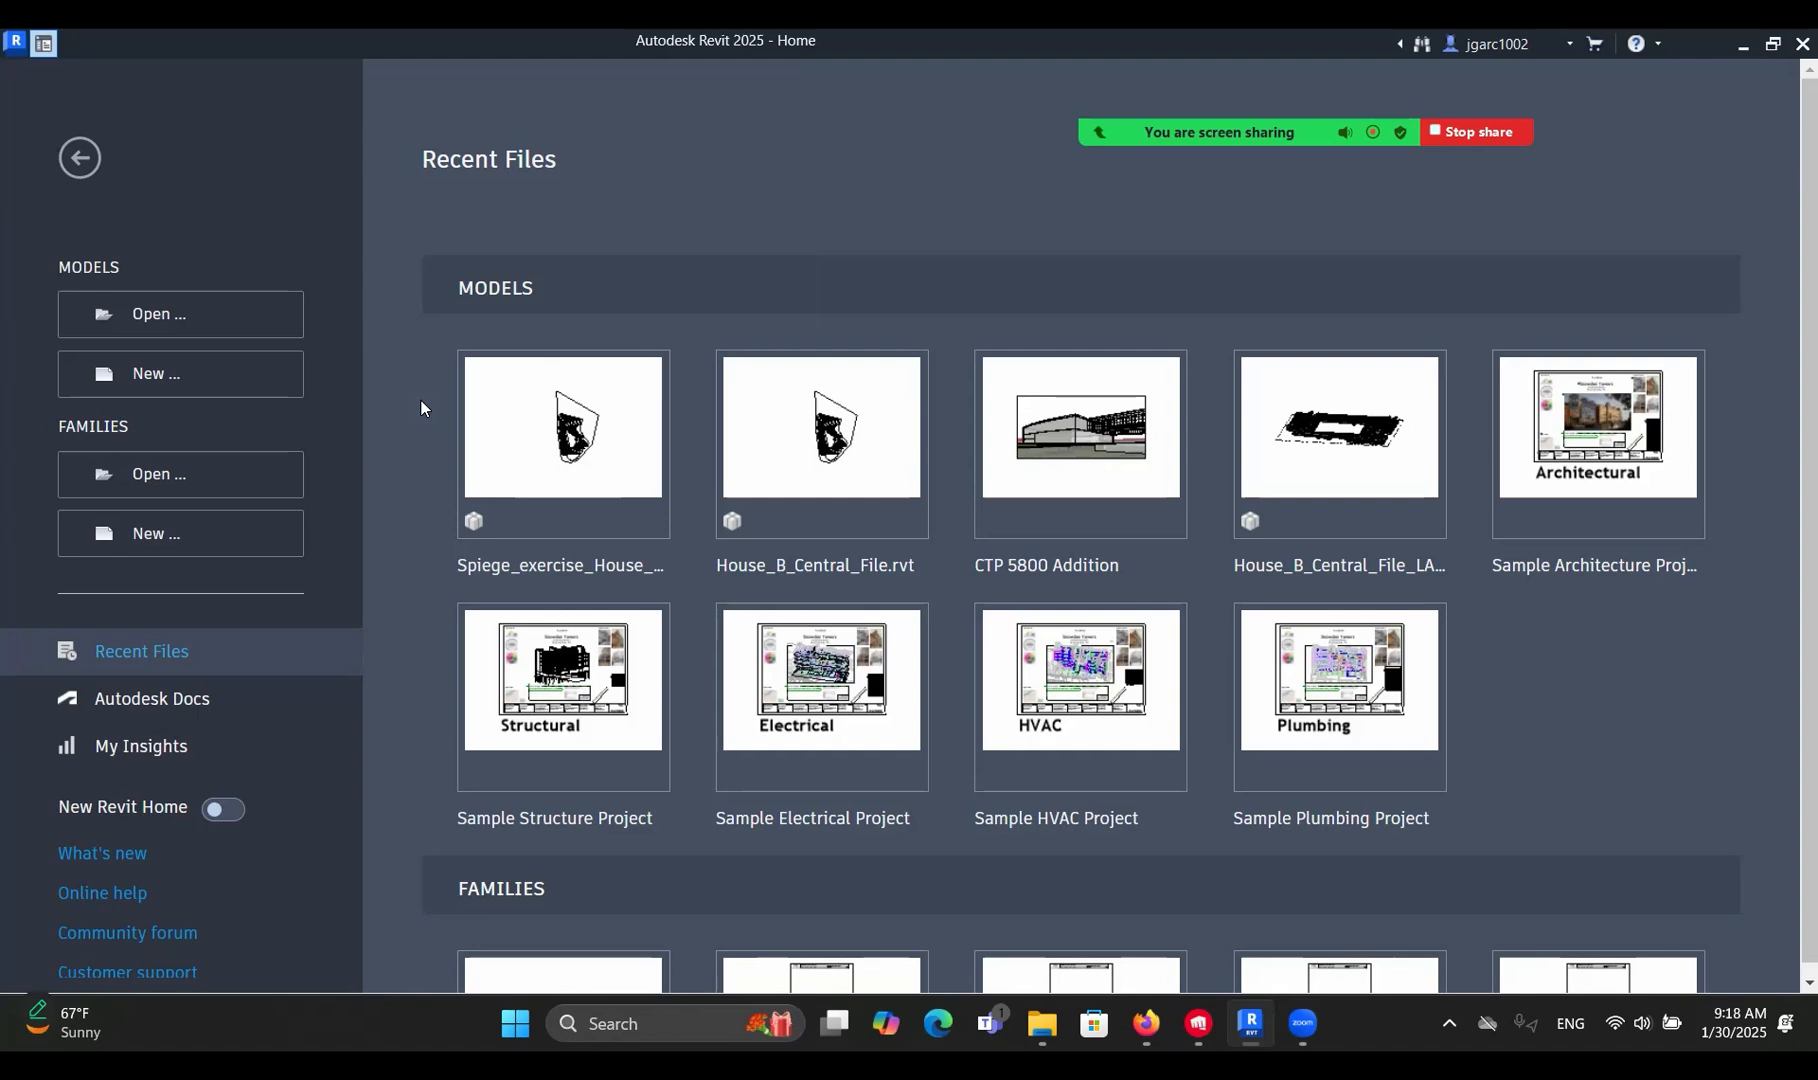
Start opening a model and browse from the desktop through the professor's work folder, Assignment 1 and Revit to 02-Solar_Decathlon-House_2010-Revit.
click(175, 300)
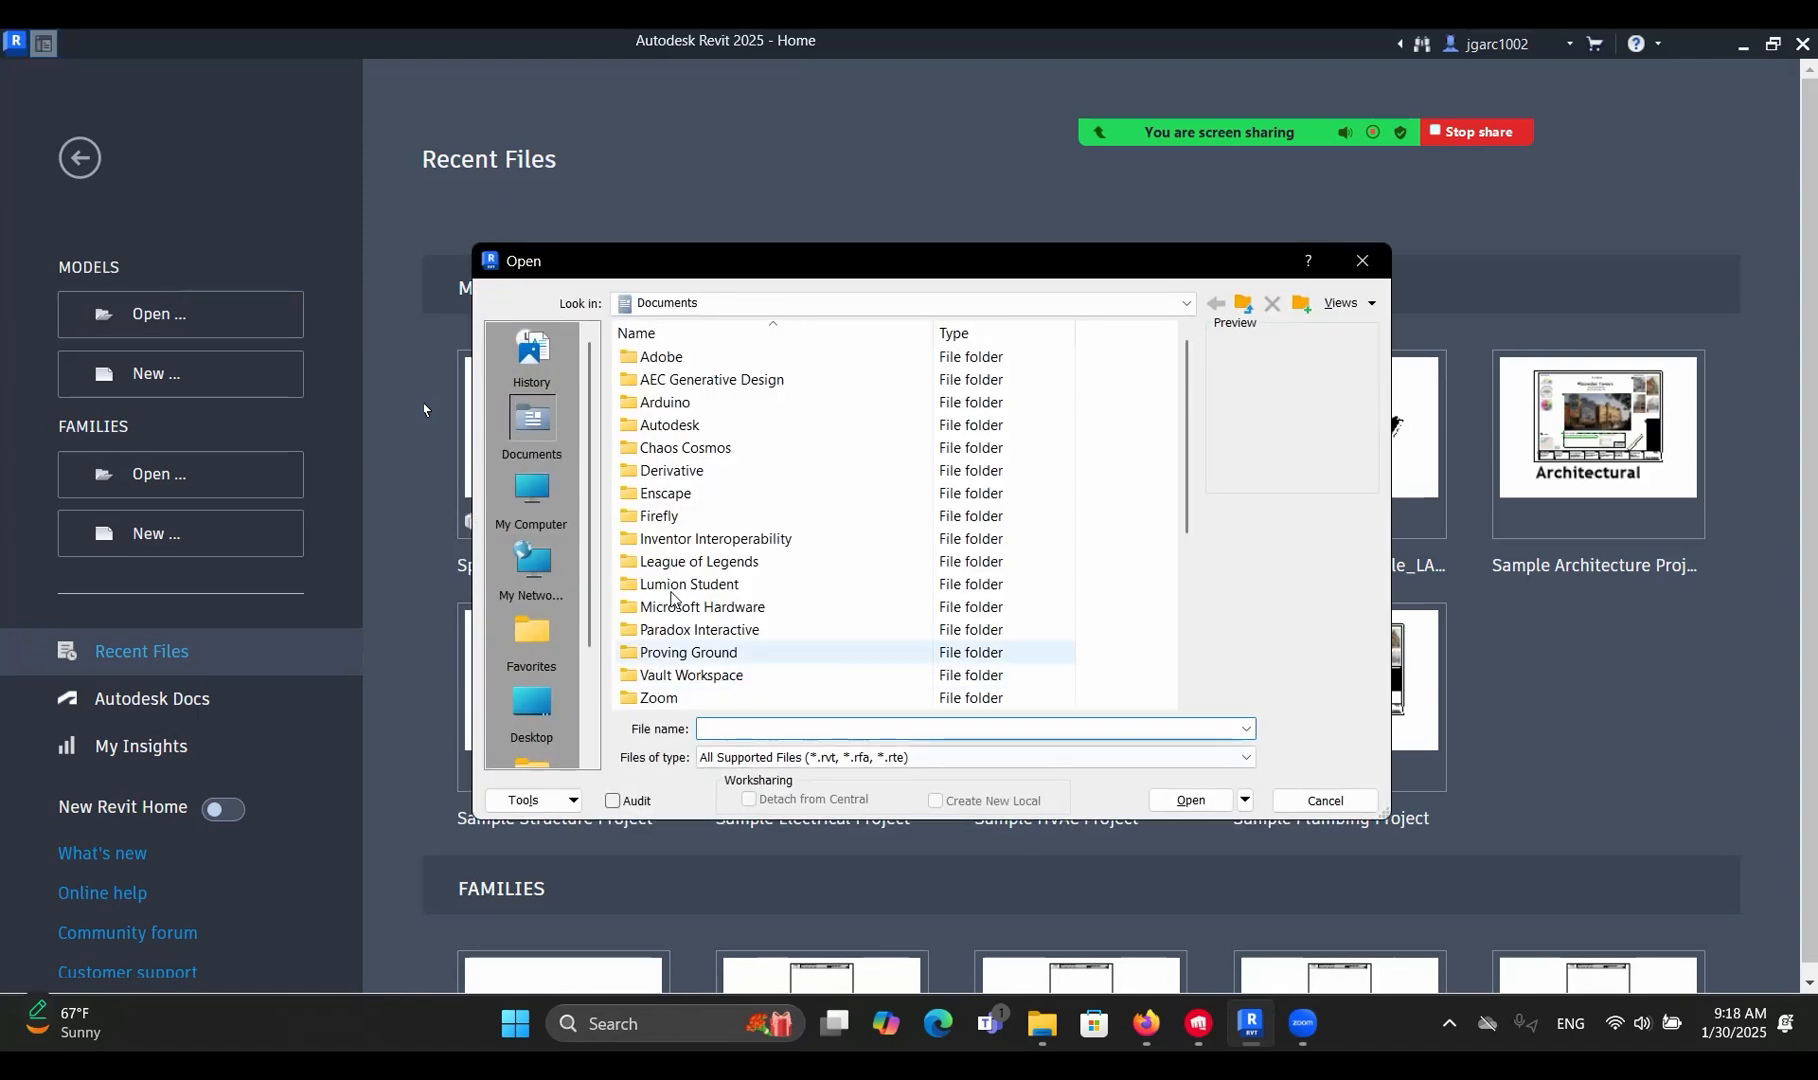
click(531, 705)
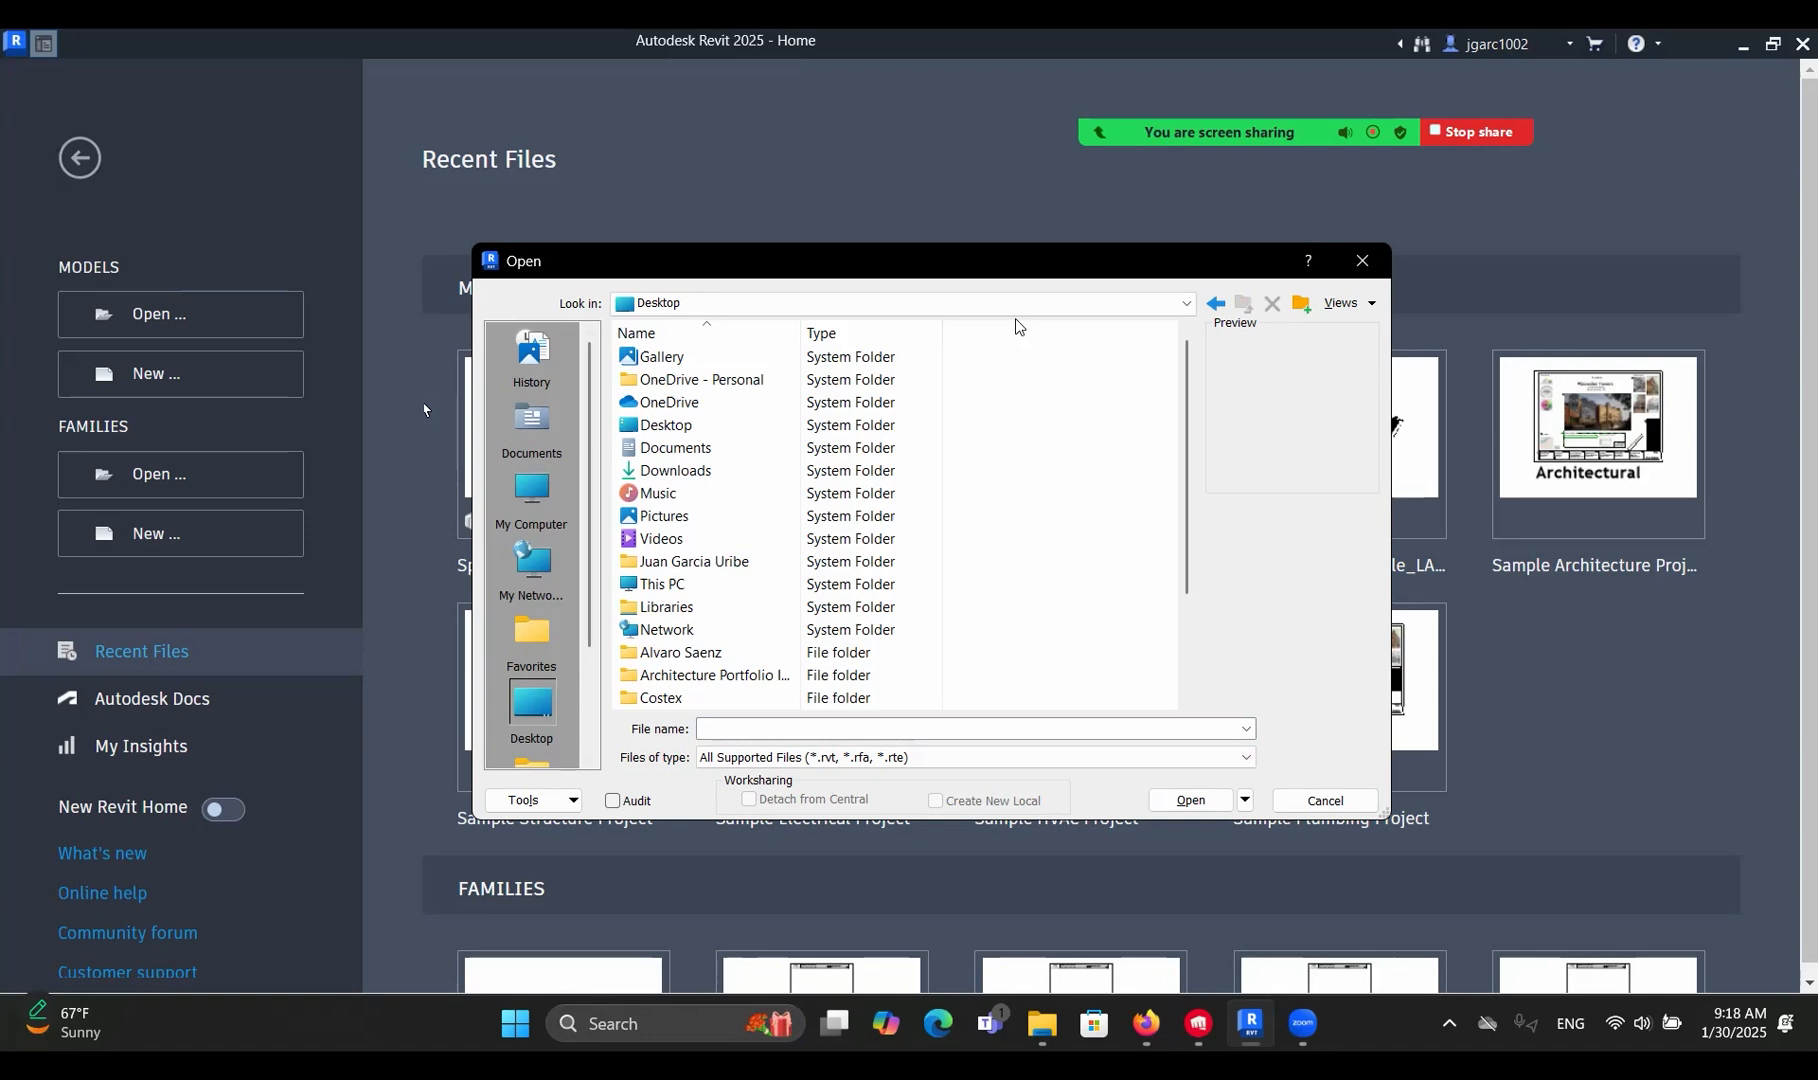
scroll(717, 609, down, 2)
click(700, 606)
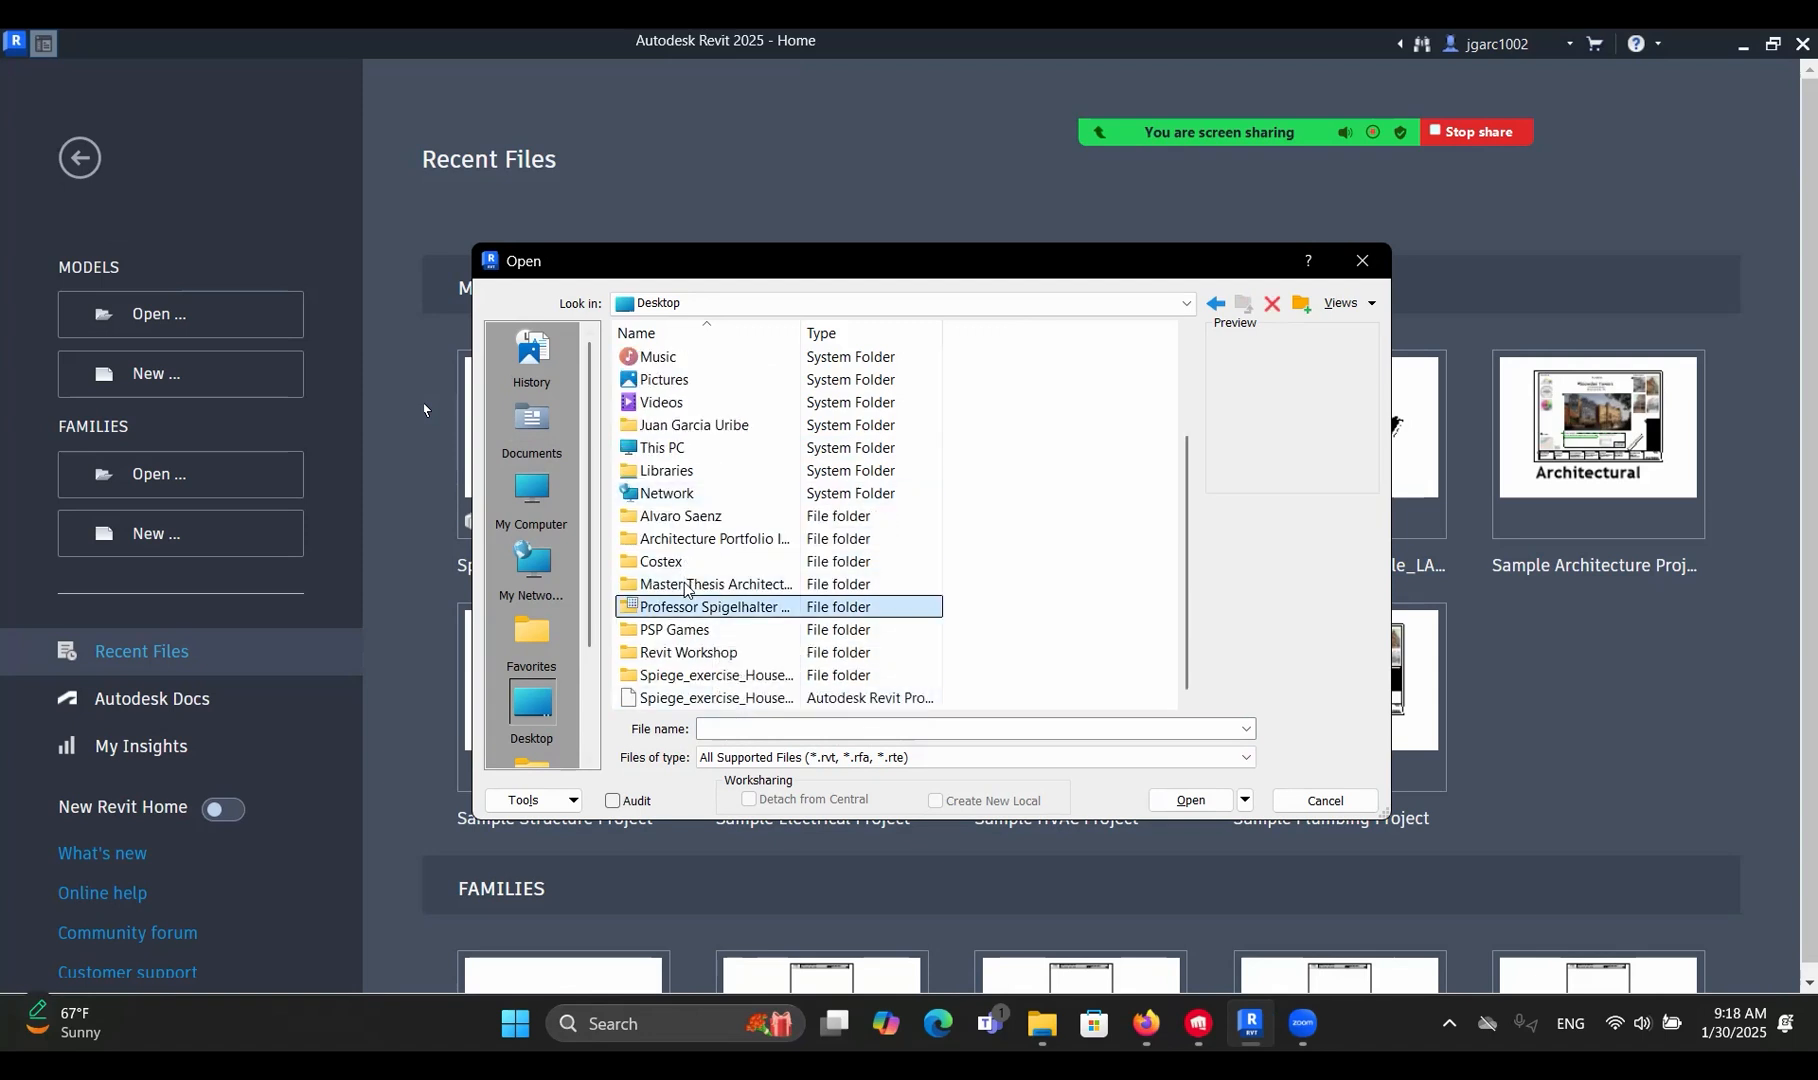
key(Return)
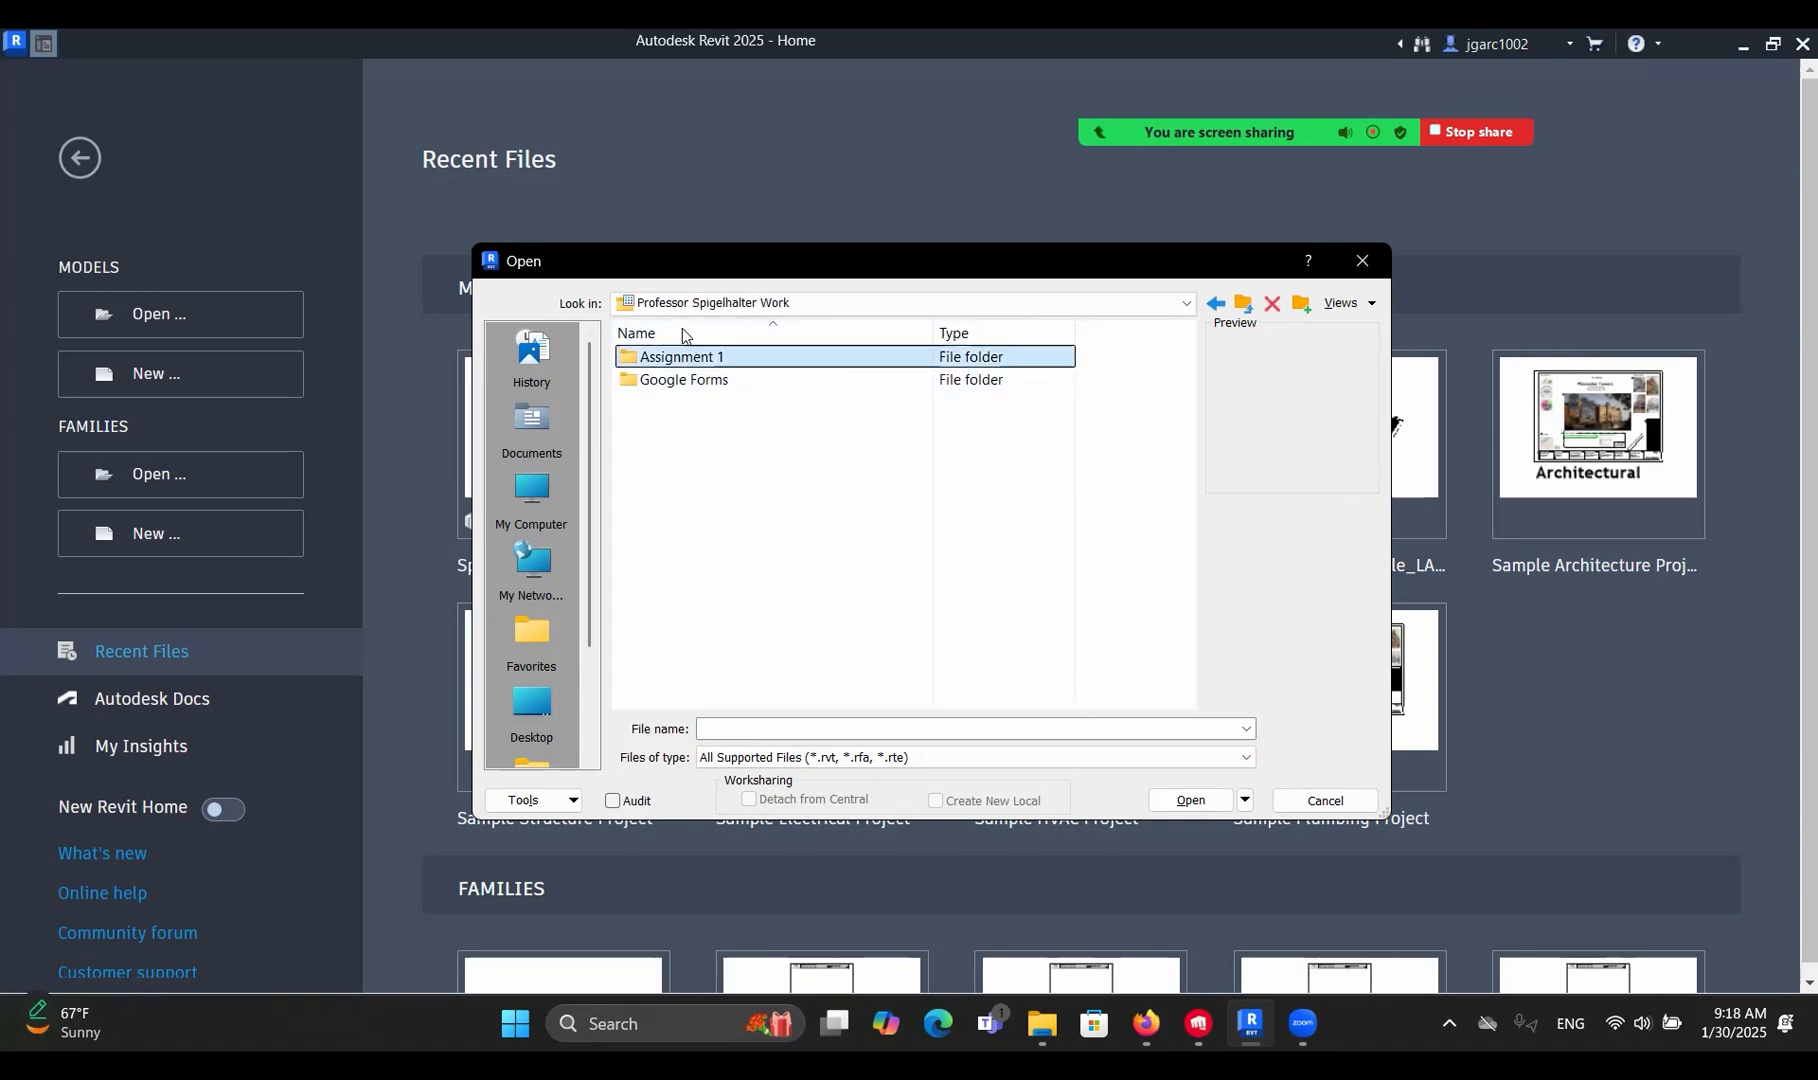
key(Return)
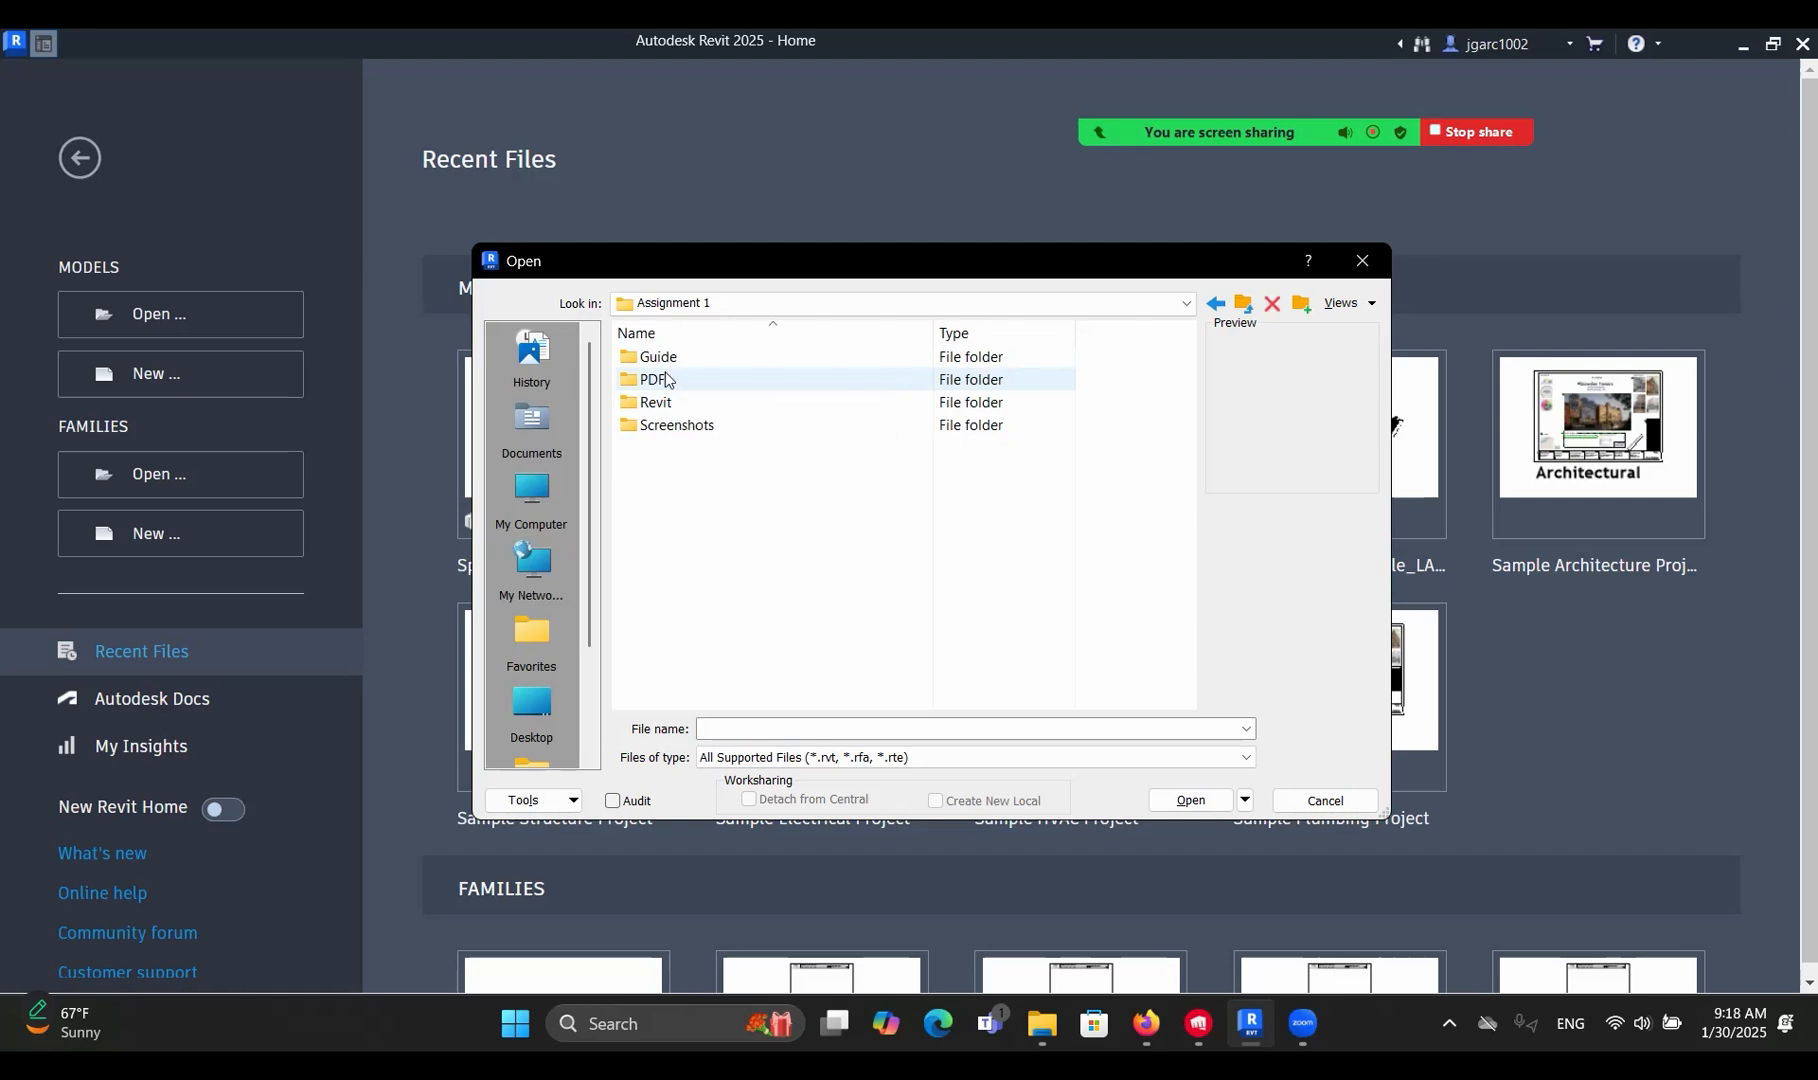
double_click(658, 402)
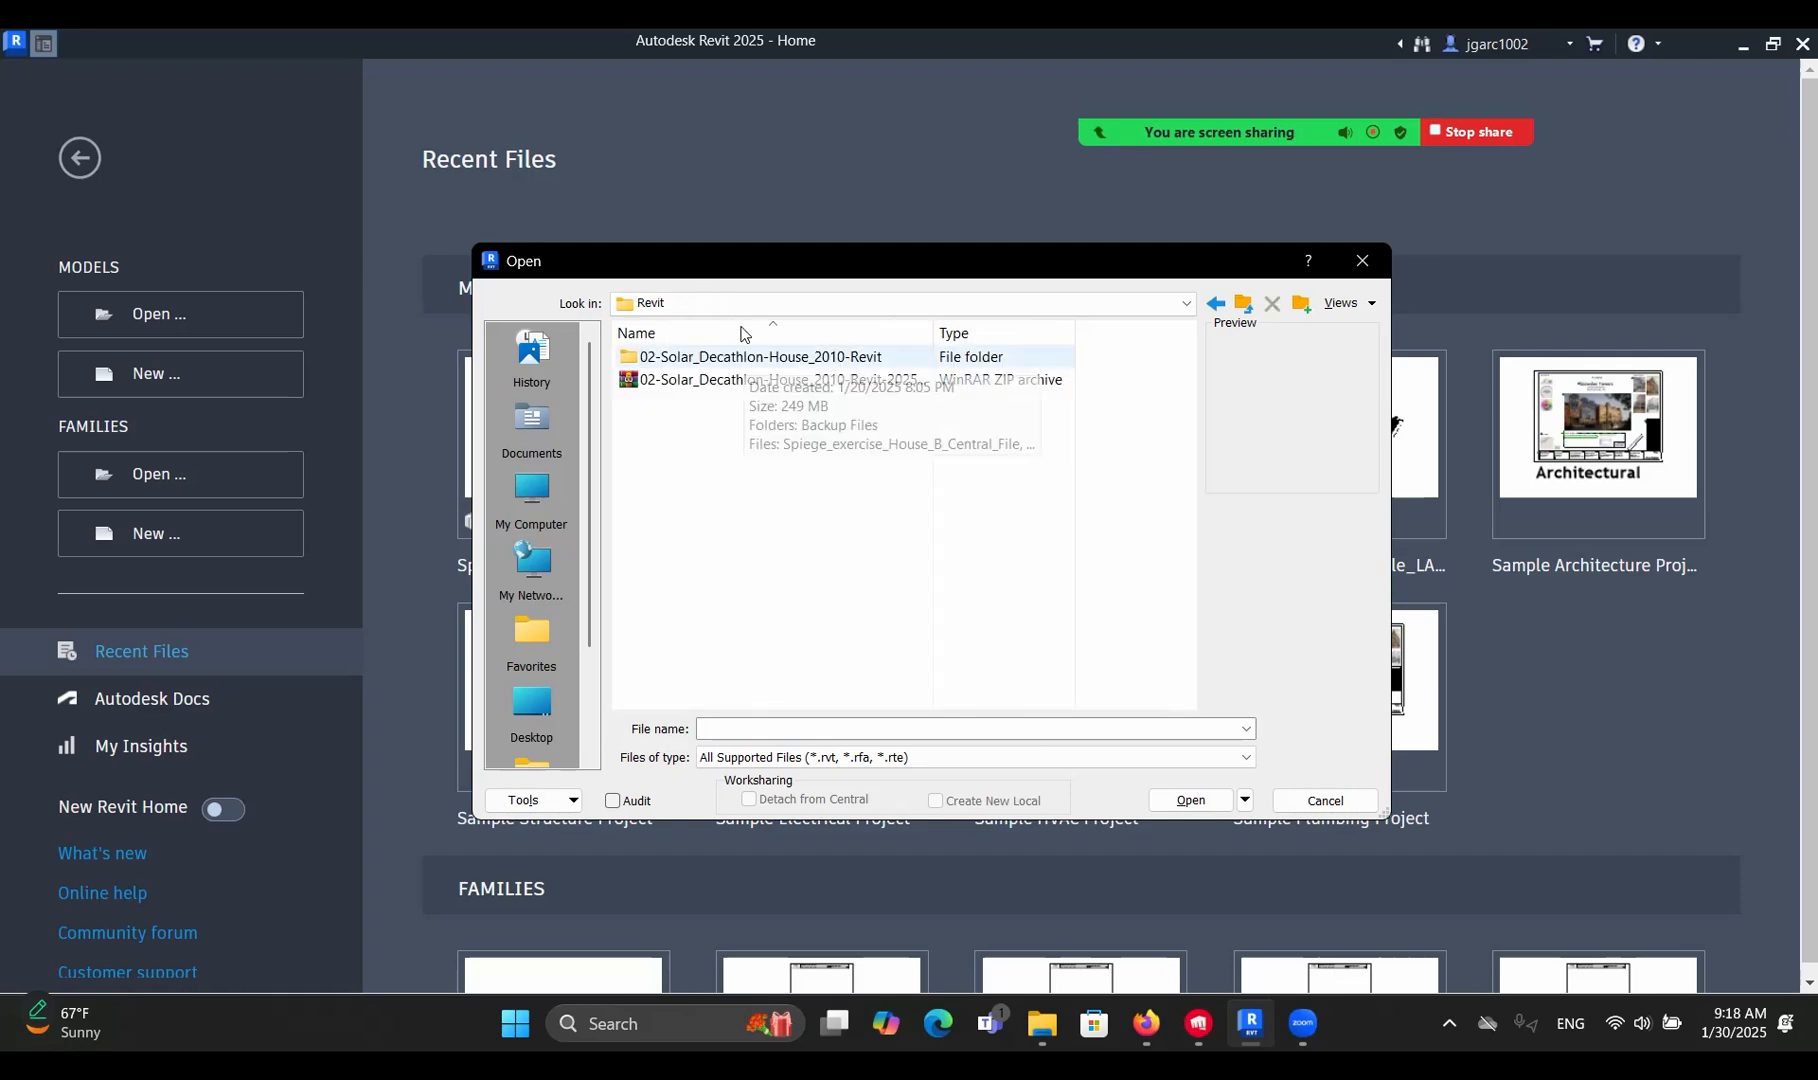
key(Return)
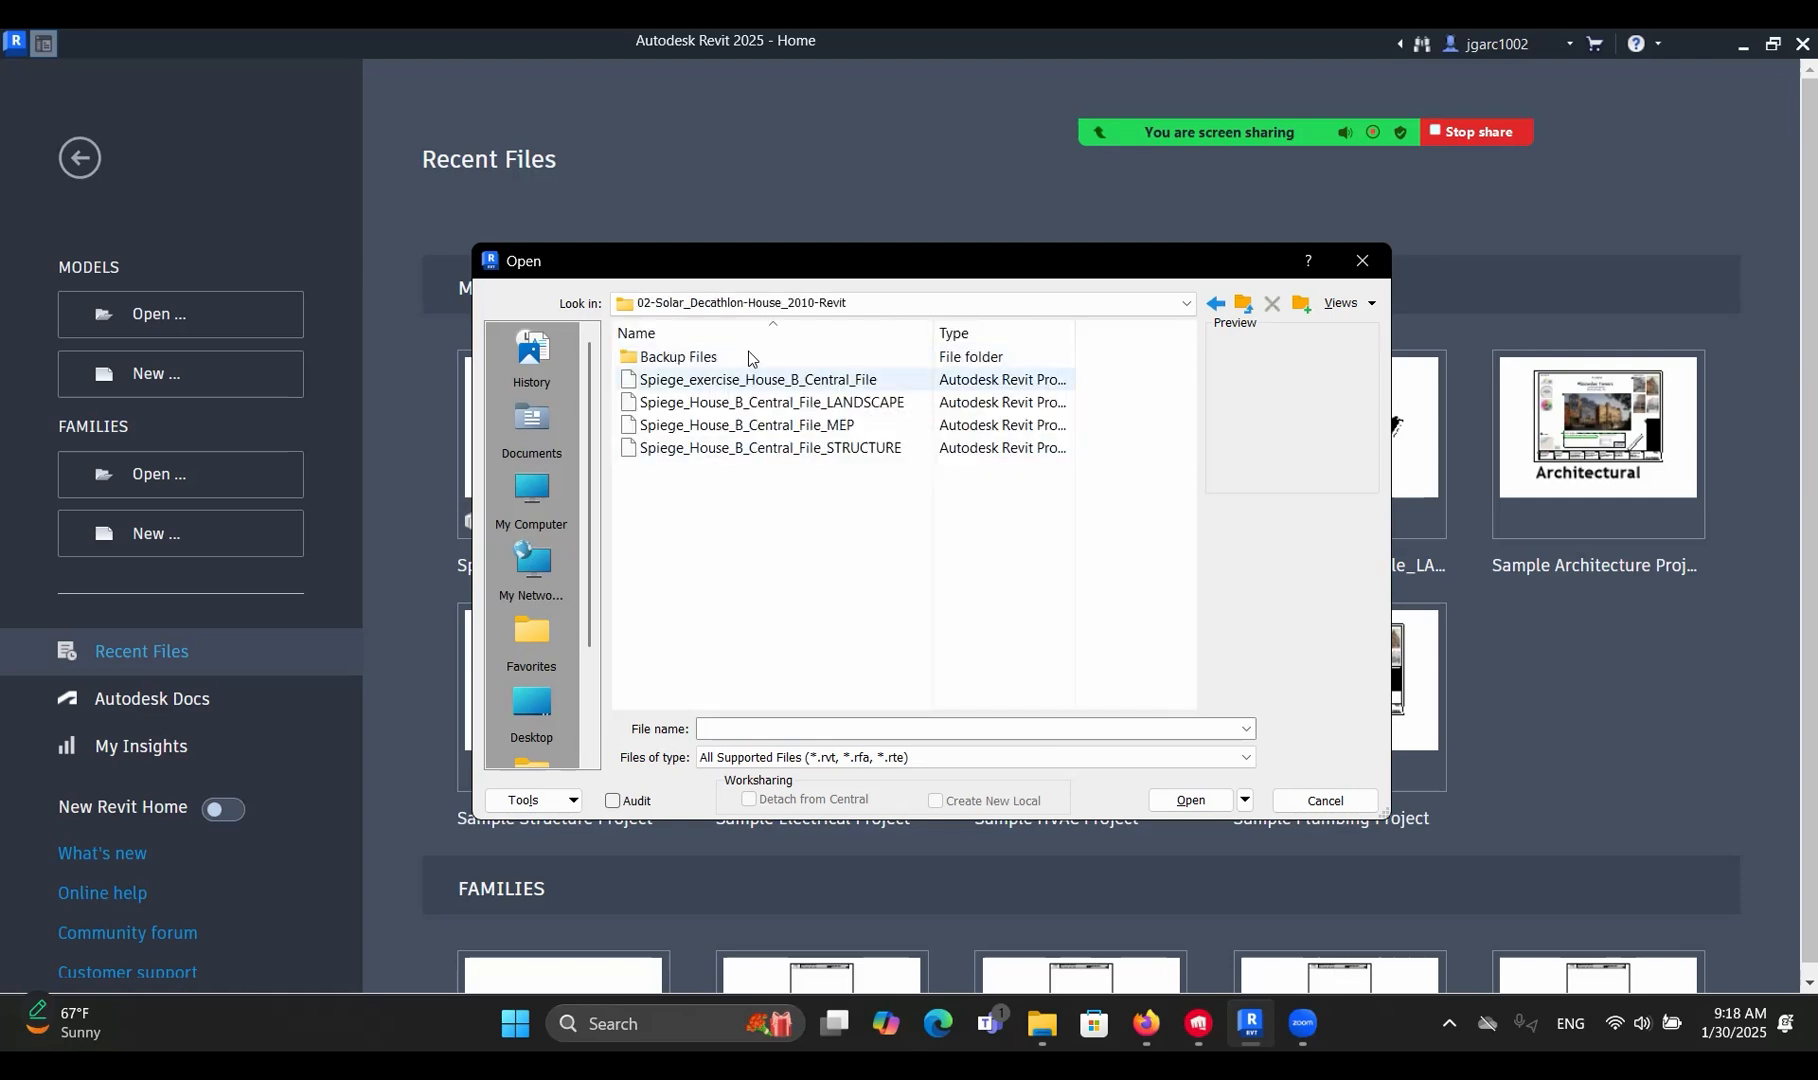
Open Spiege_exercise_House_B_Central_File.rvt detached from central, preserving its worksets.
click(752, 380)
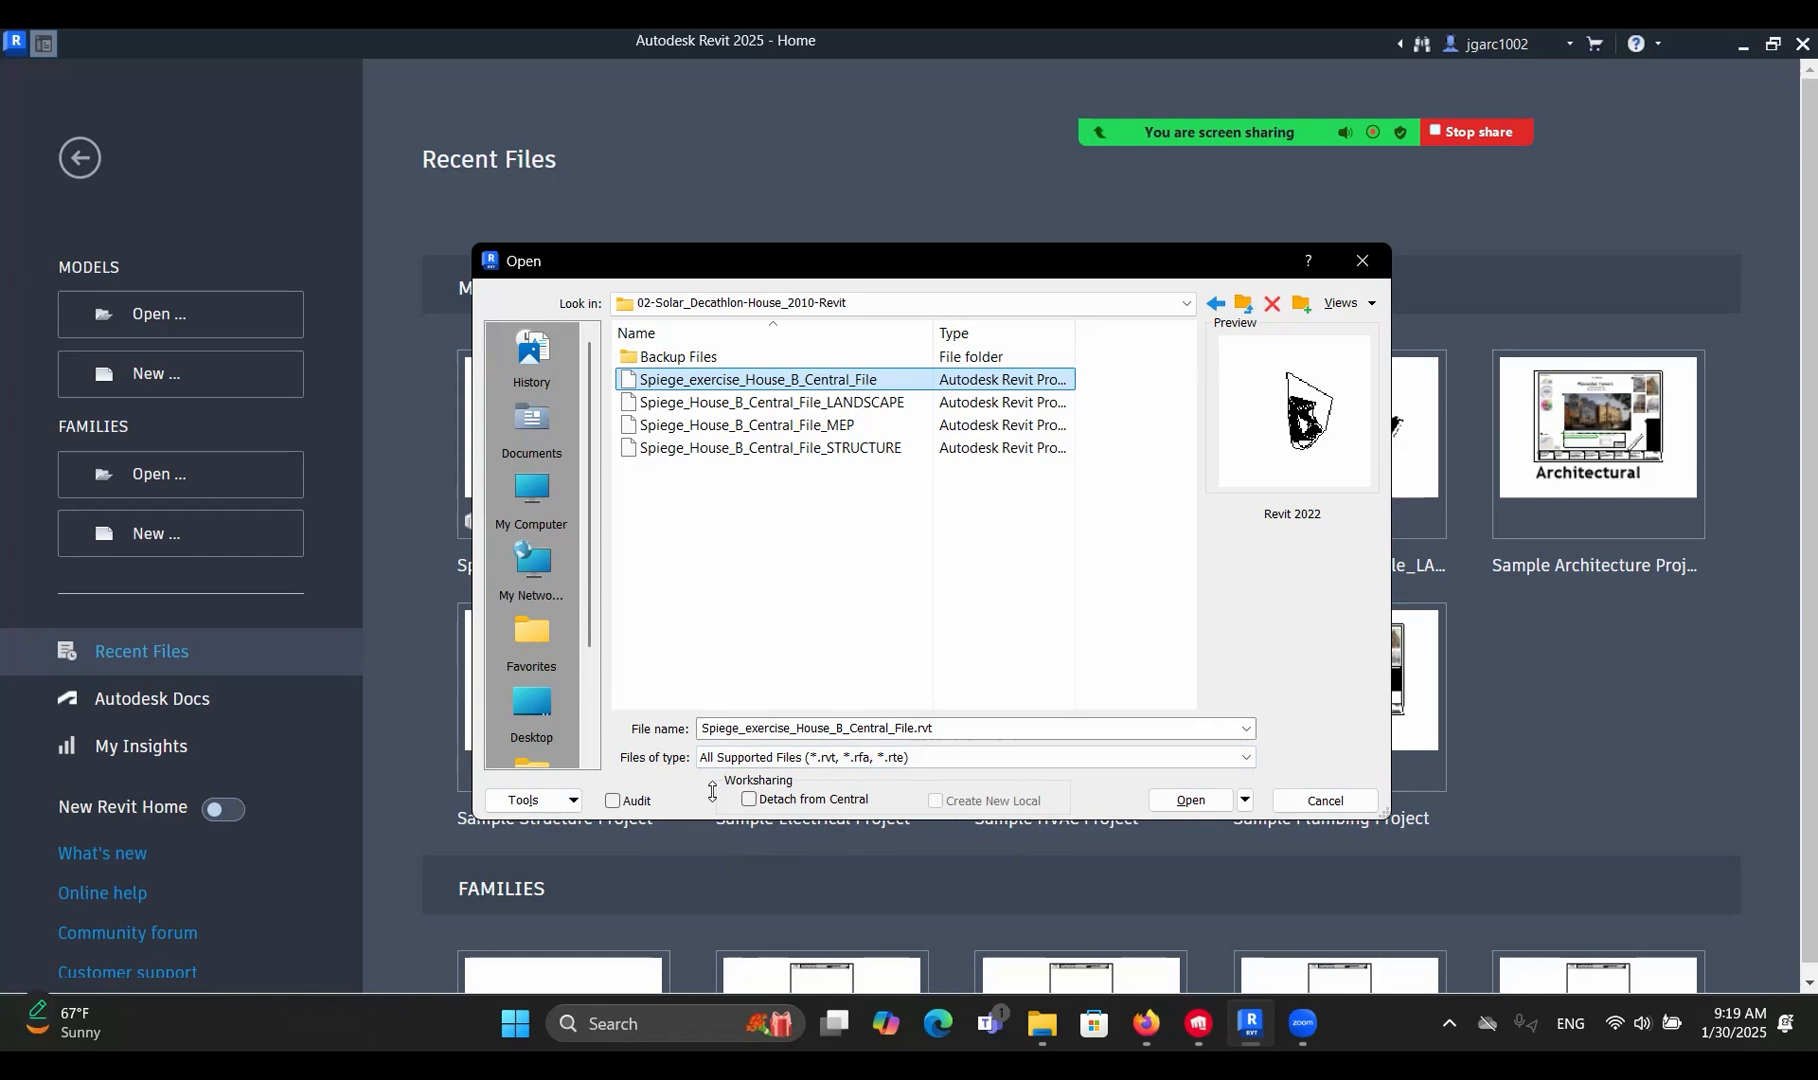
click(750, 798)
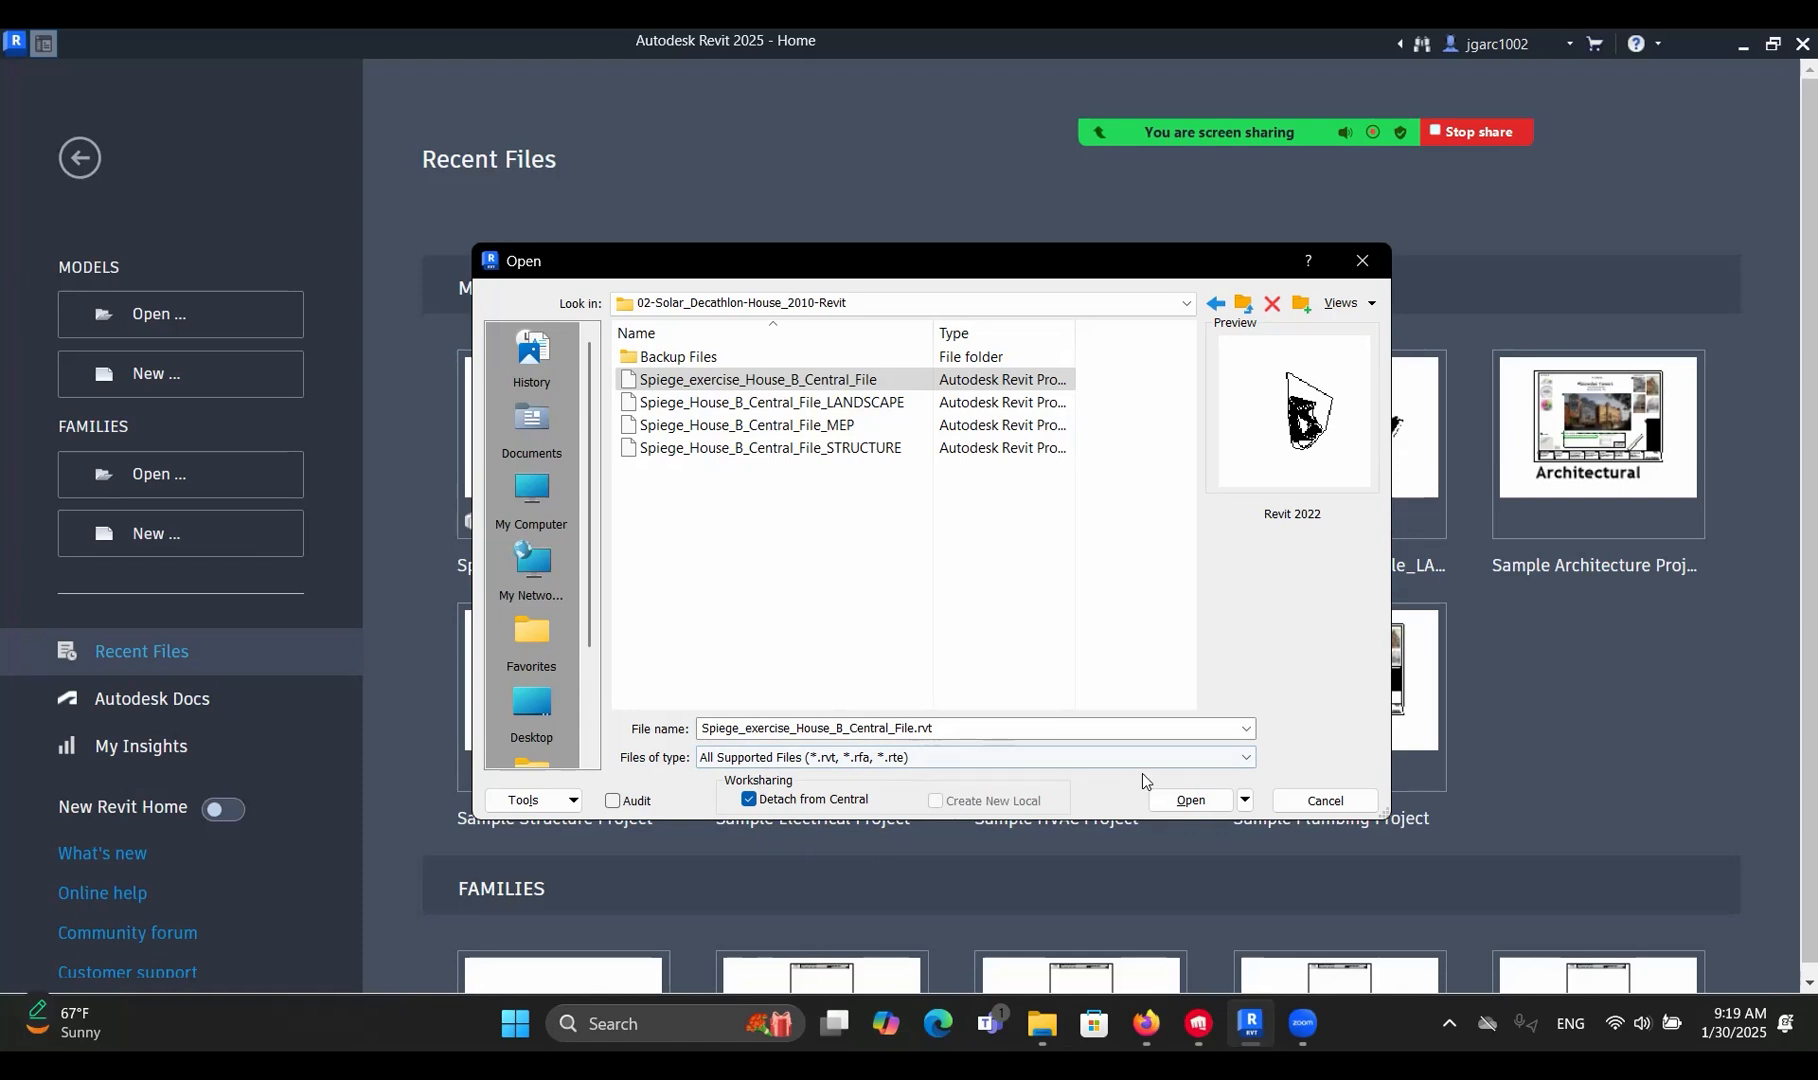
click(1172, 797)
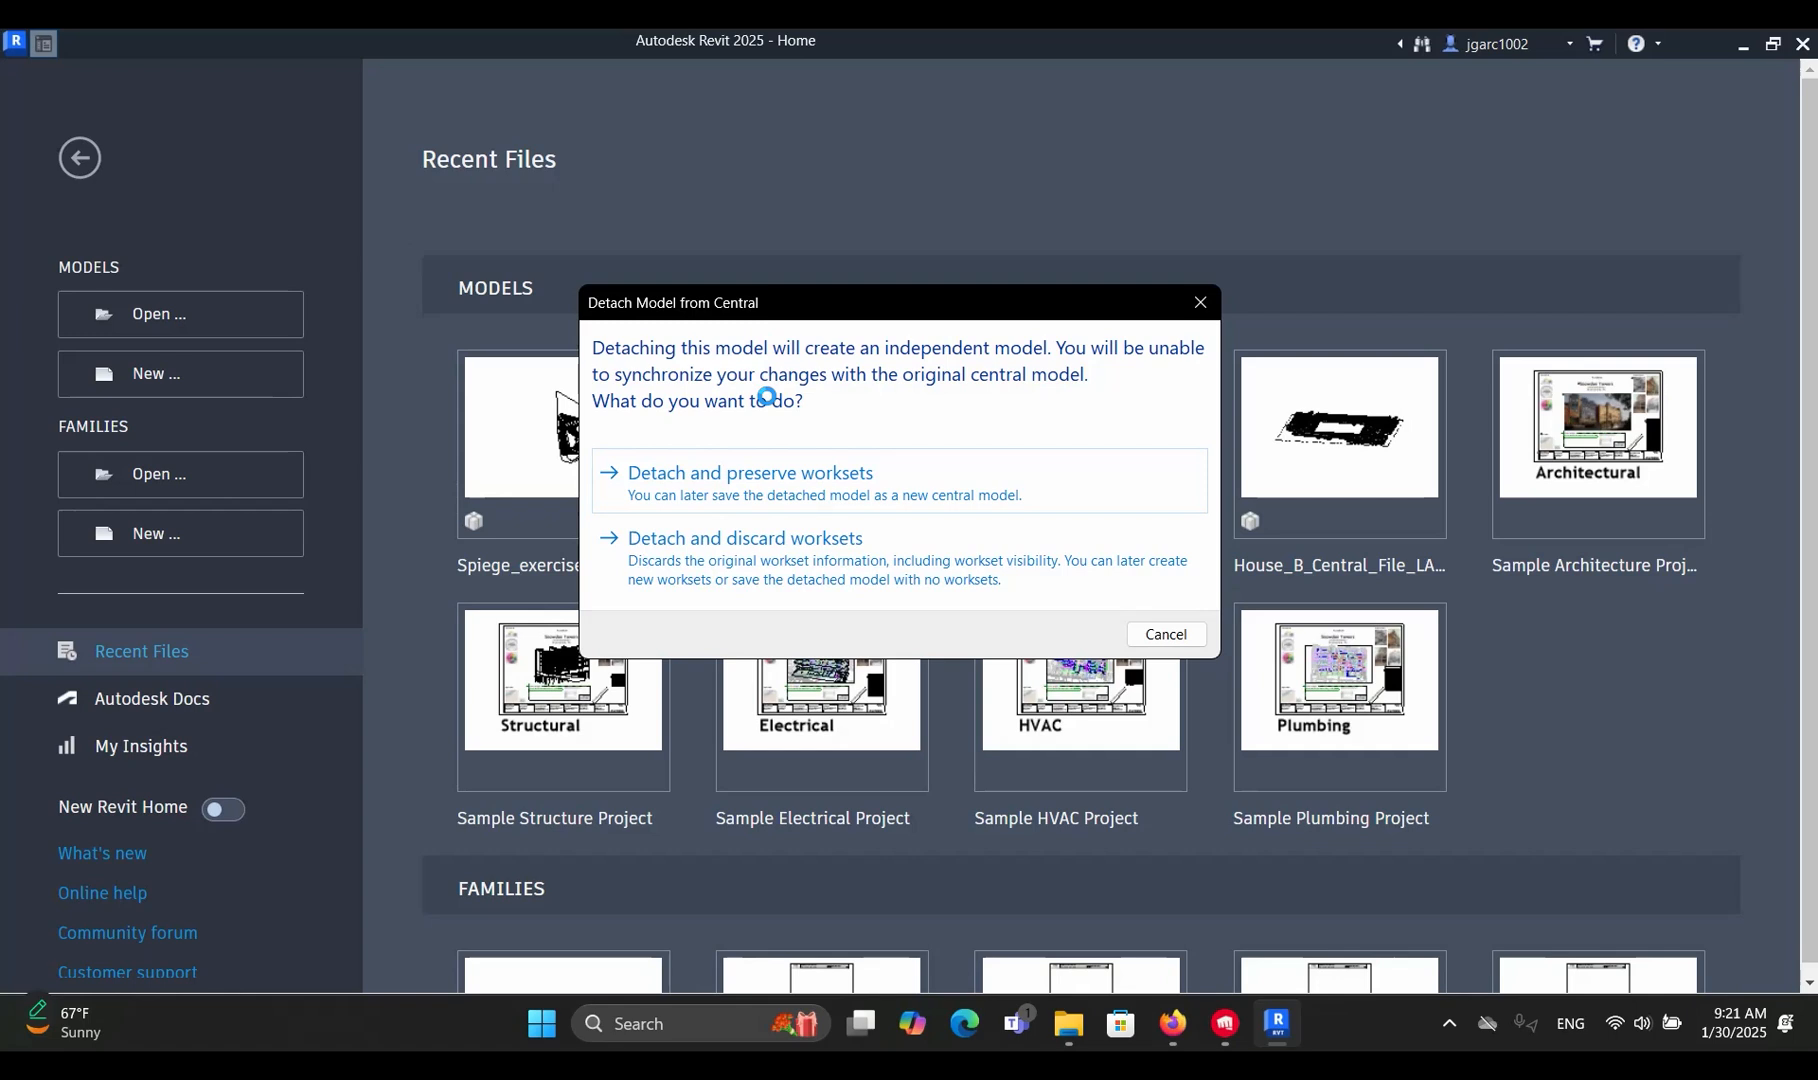
click(741, 452)
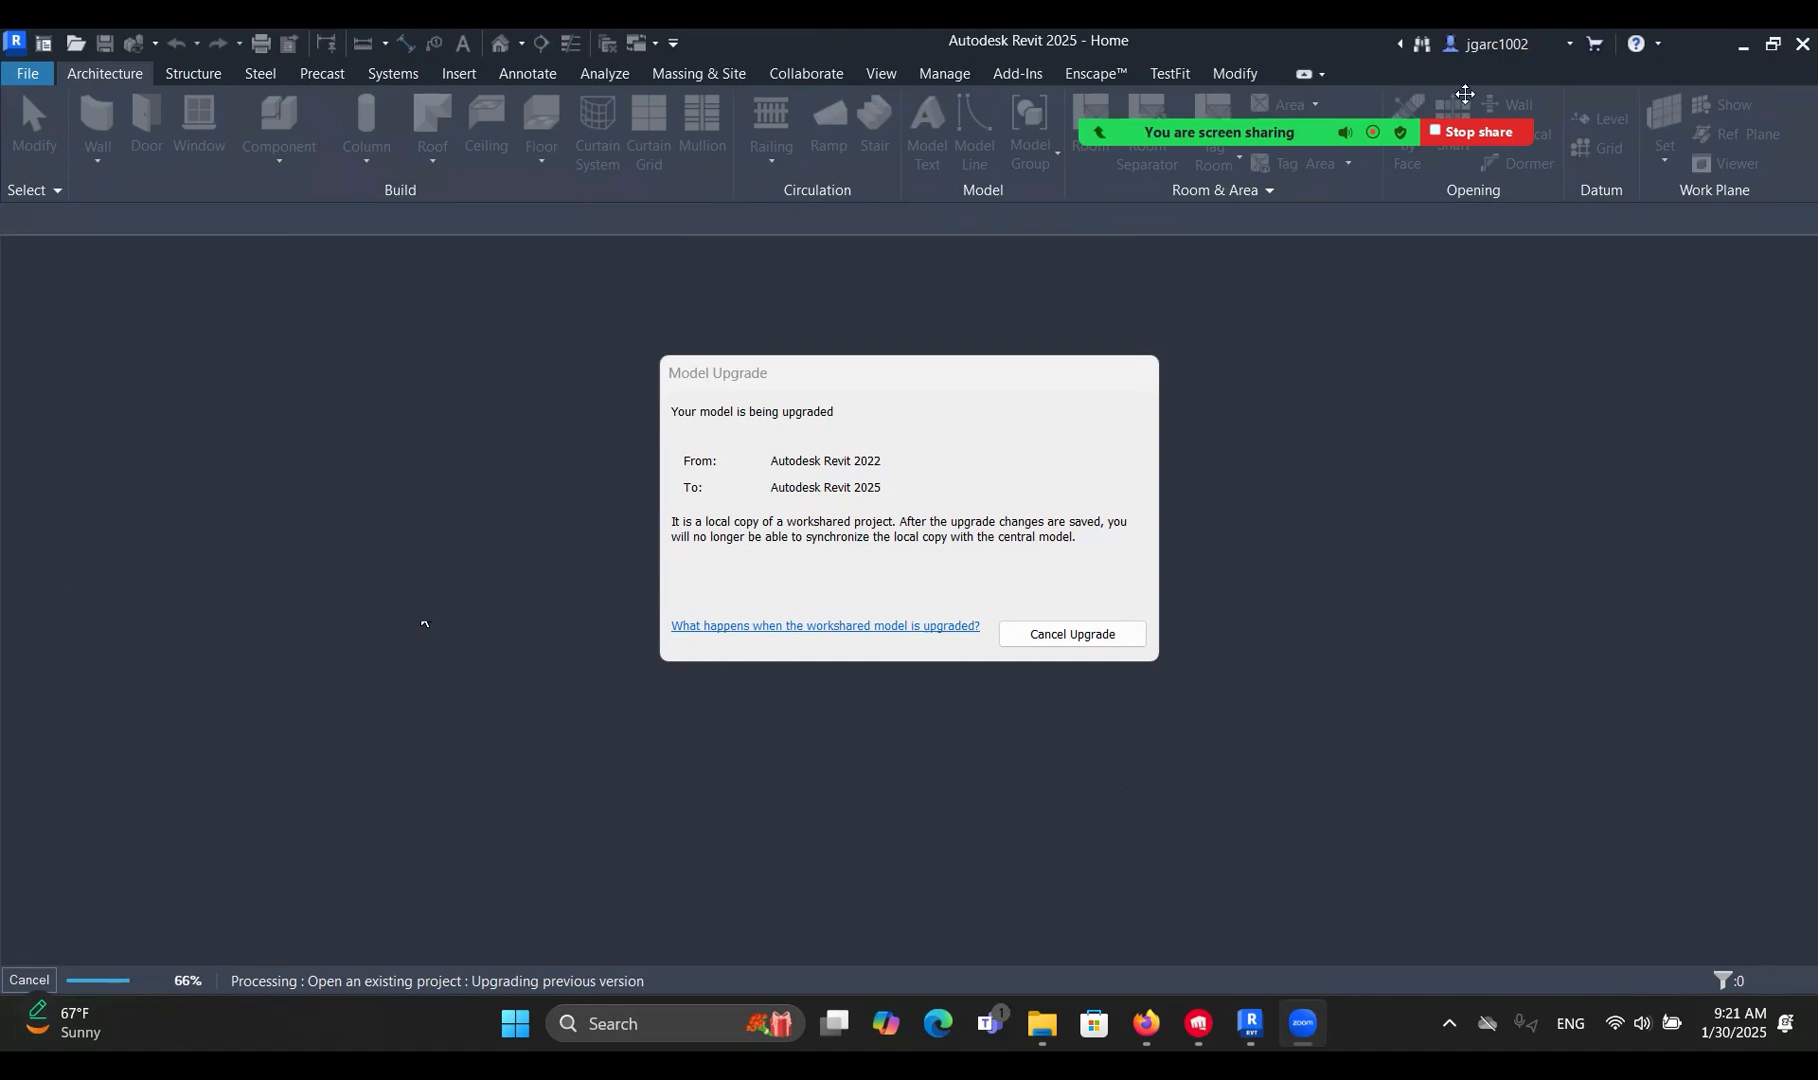
click(1470, 131)
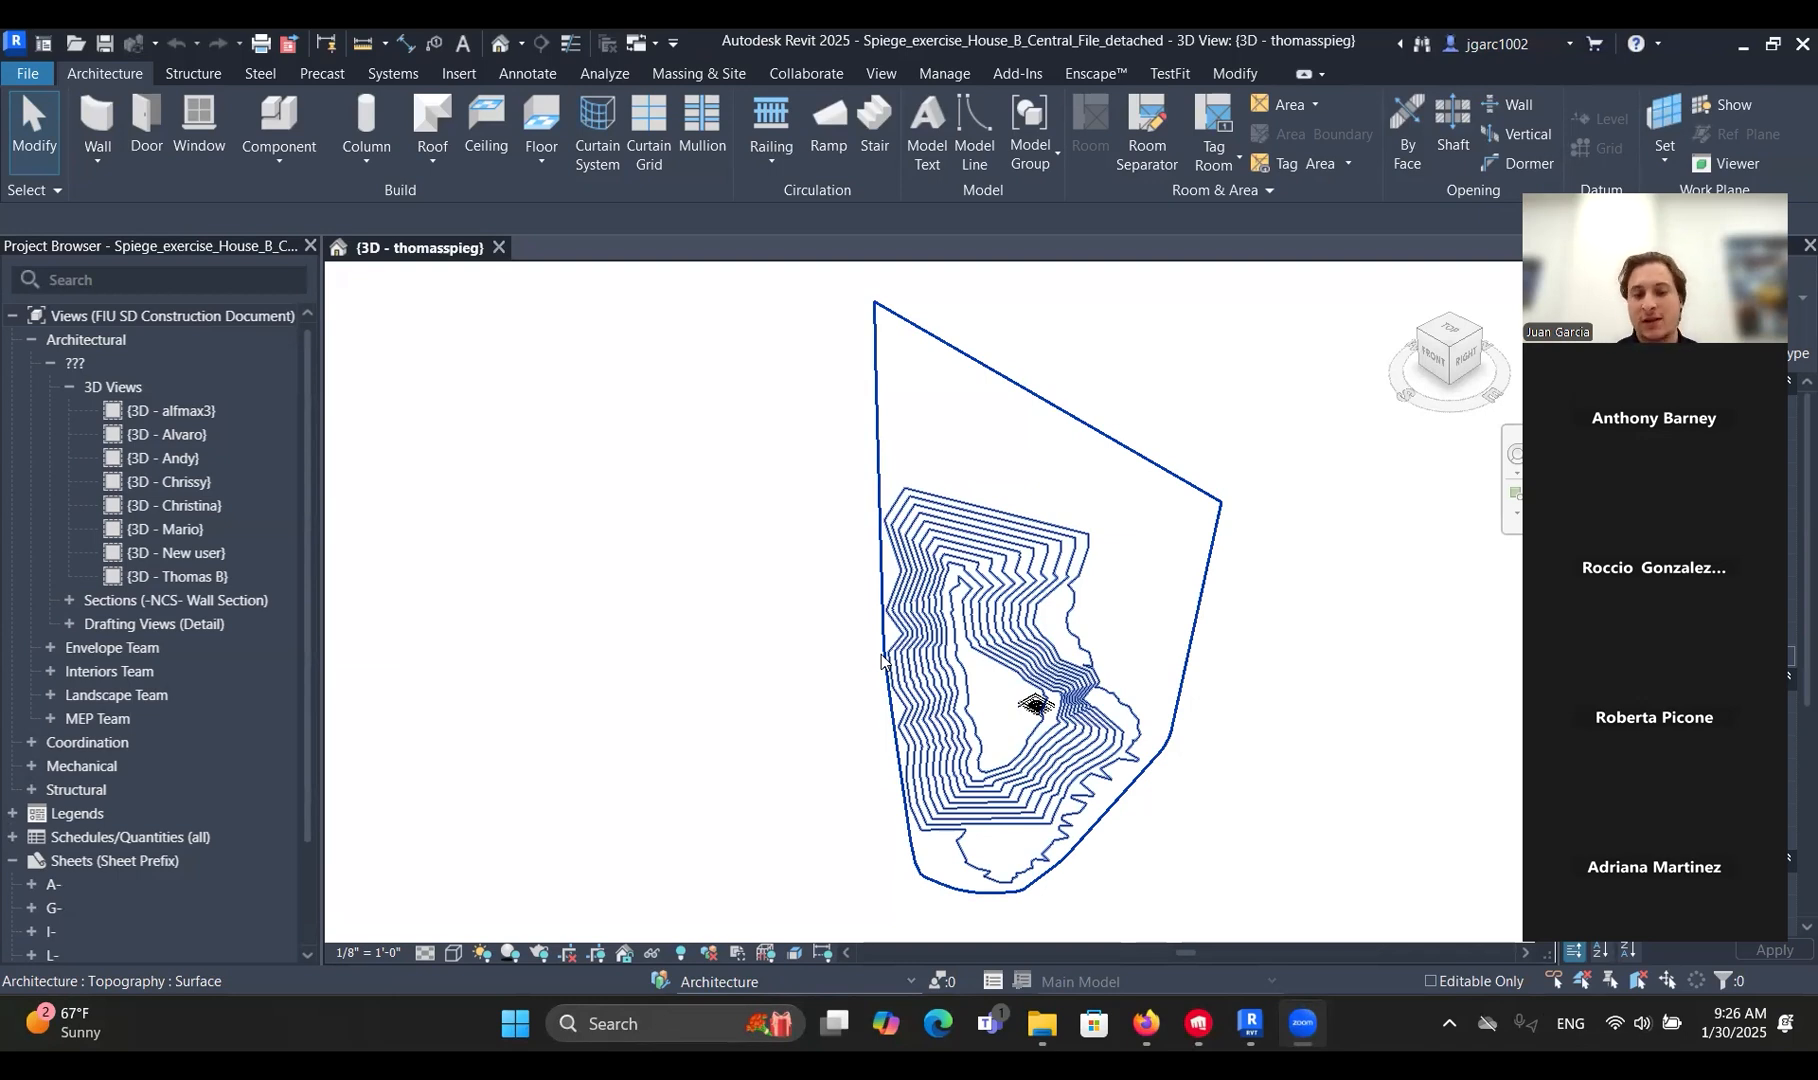
Turn on the section box for the 3D view showing the house and its topography.
scroll(1035, 705, up, 6)
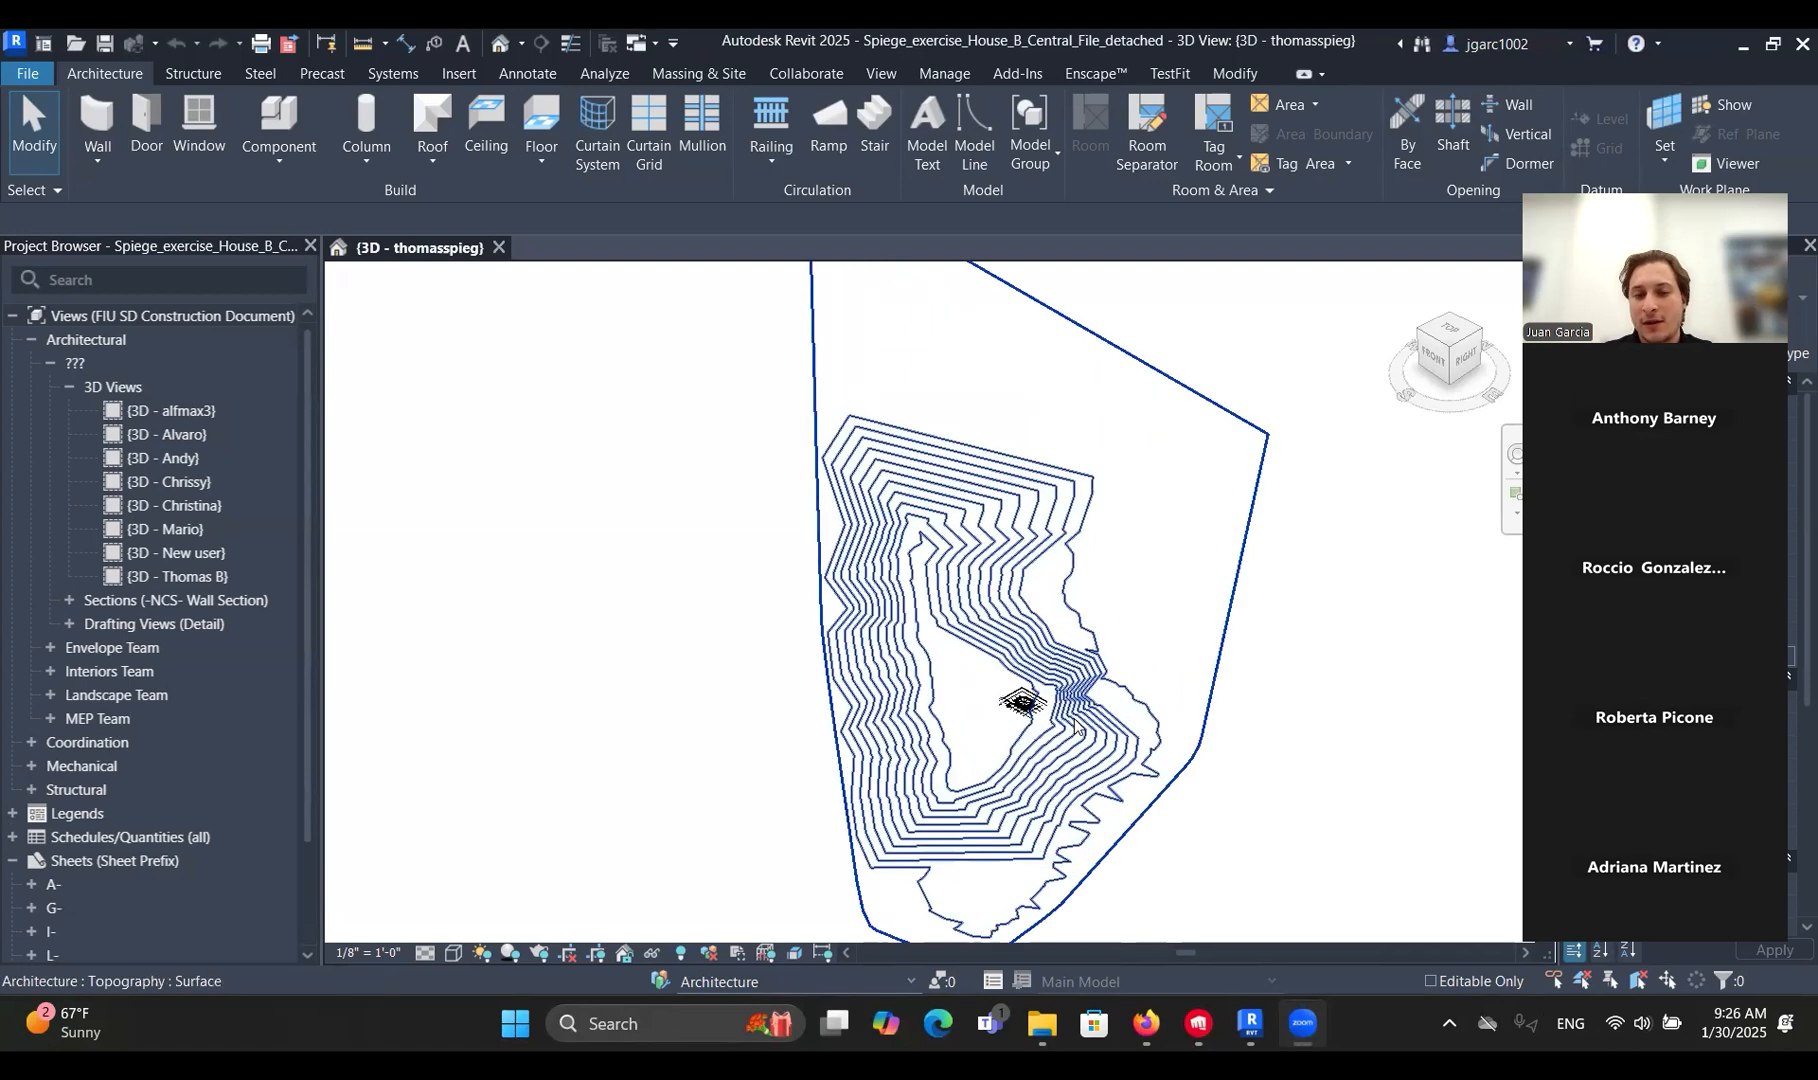
scroll(940, 668, up, 3)
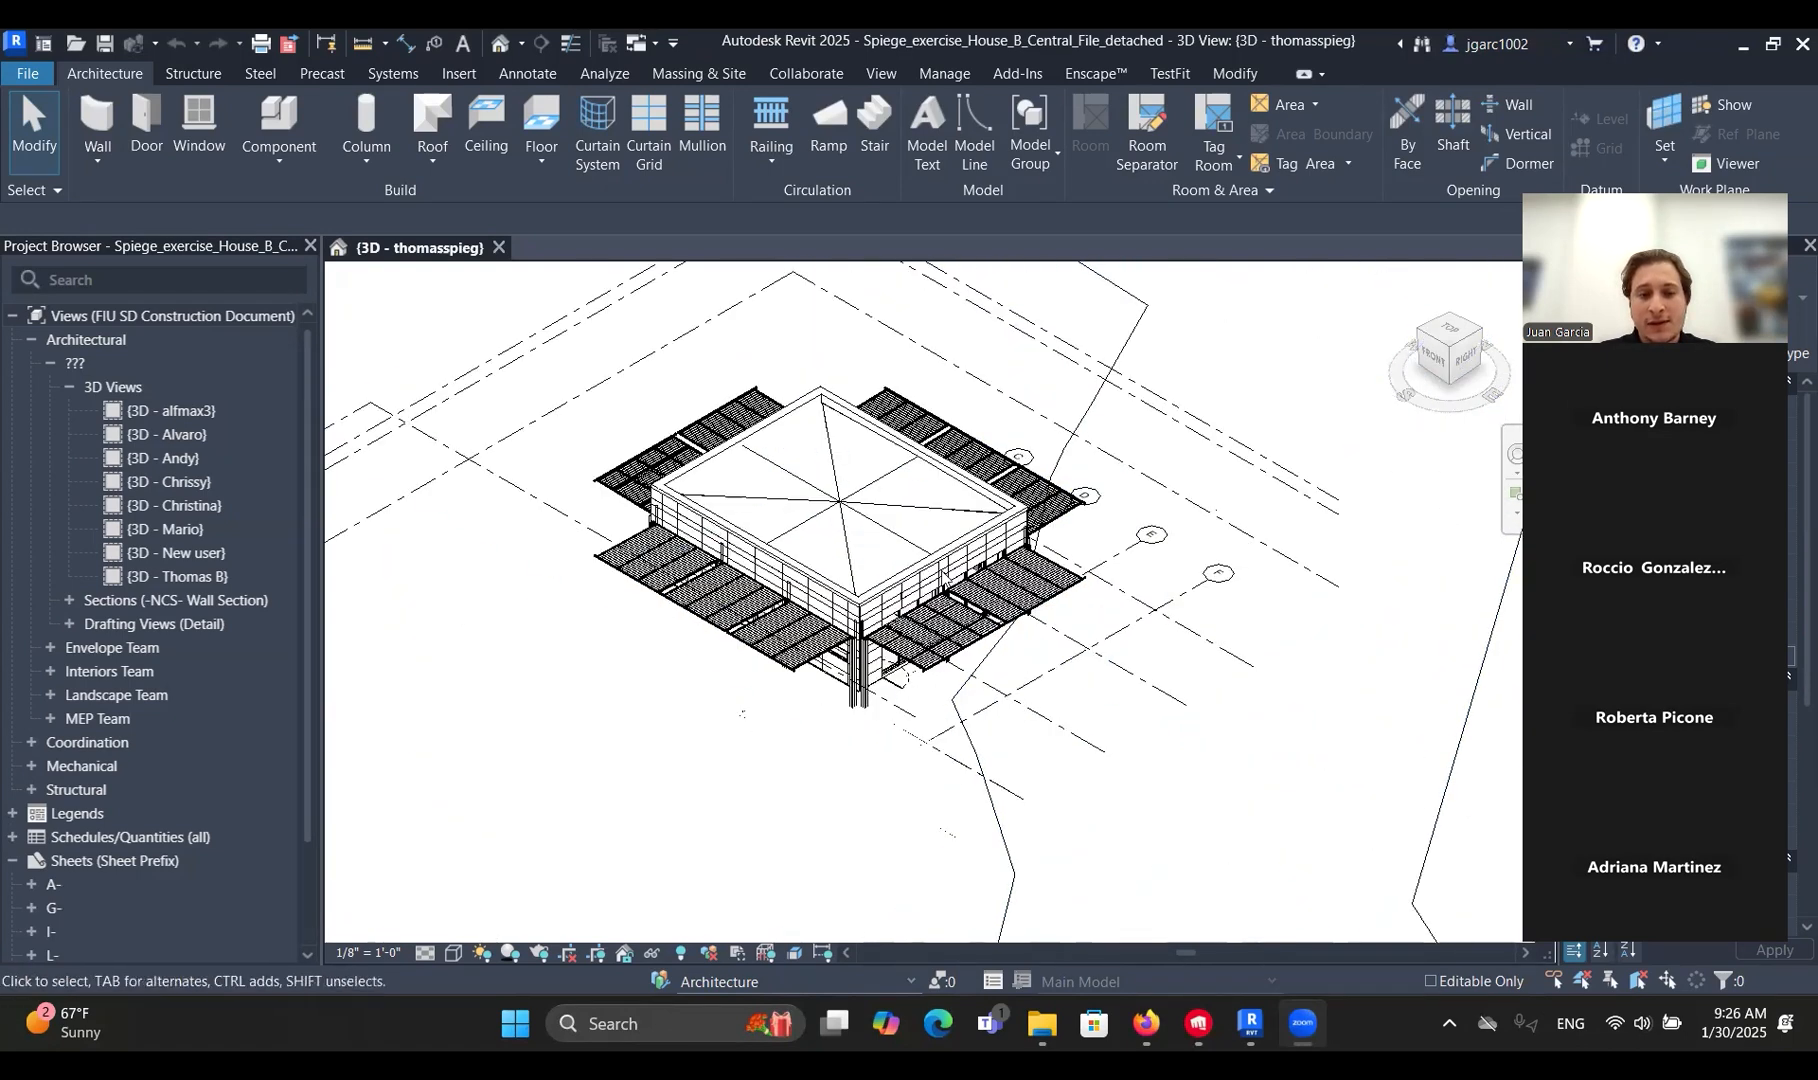
scroll(838, 565, down, 2)
middle_drag(940, 696, 890, 784)
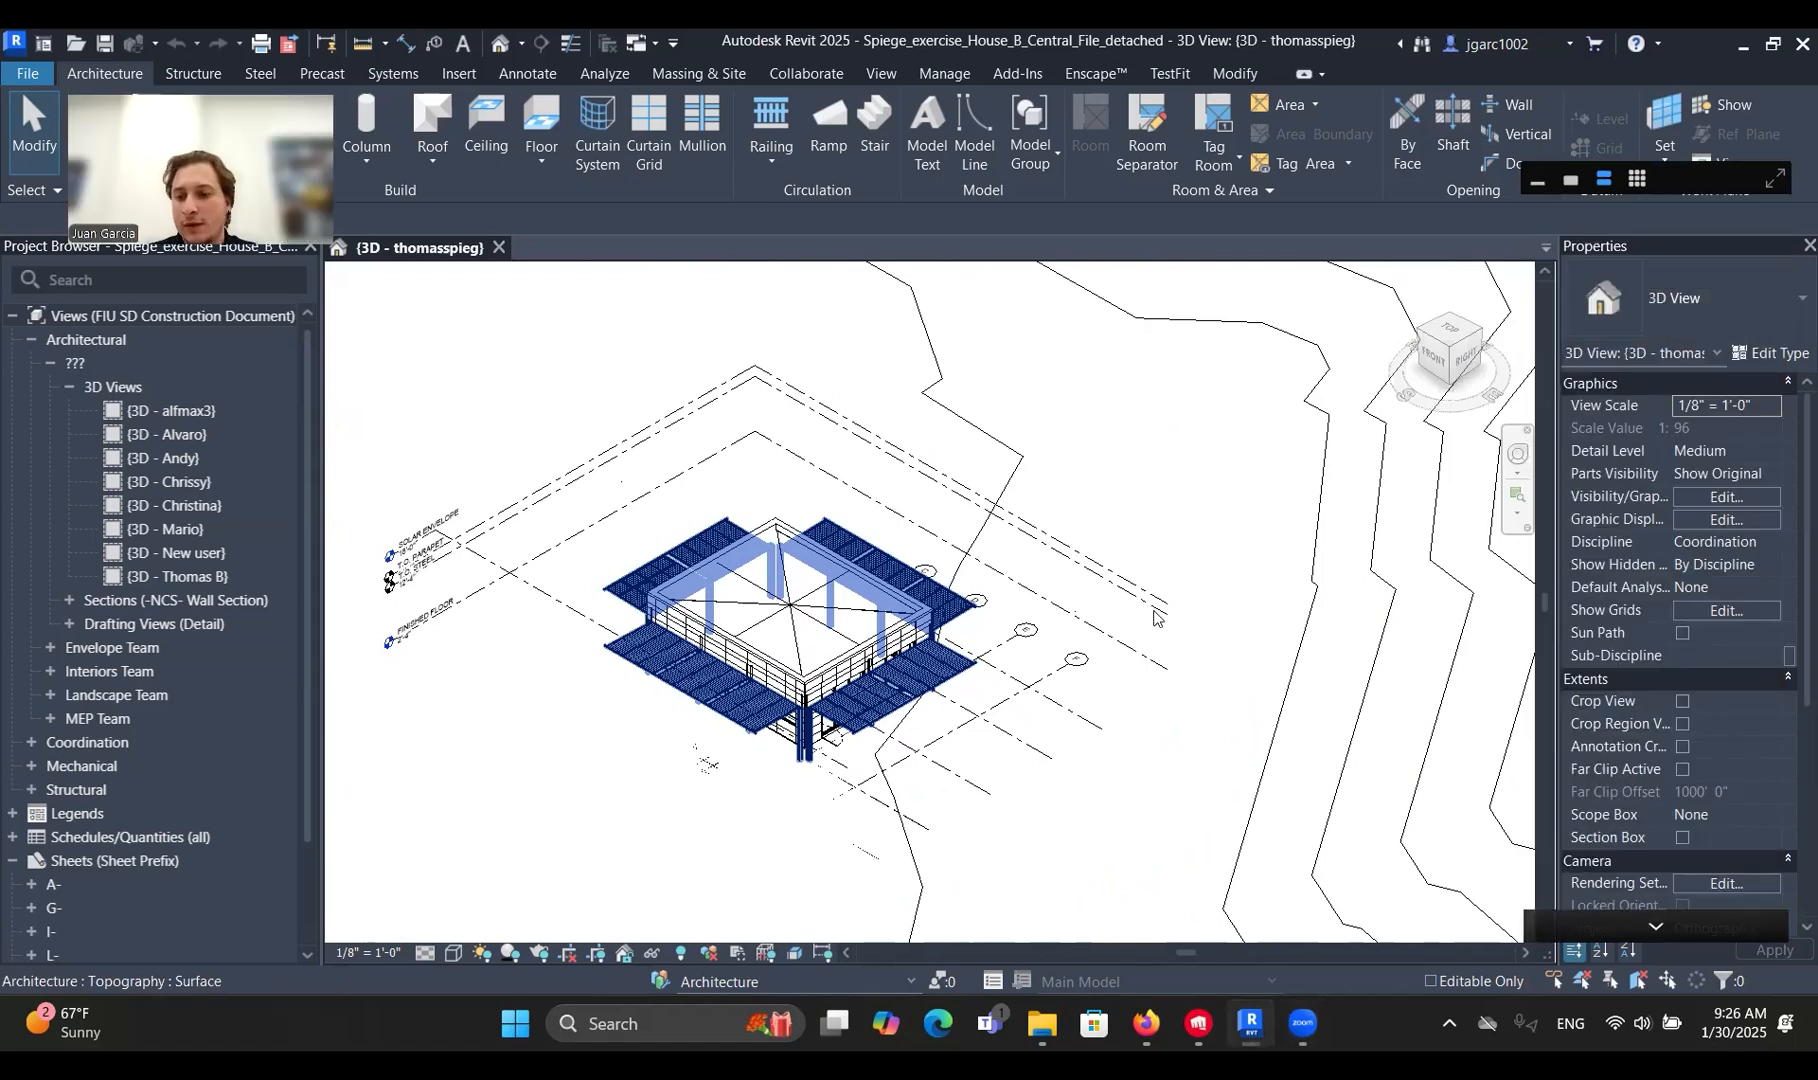
scroll(1155, 617, down, 5)
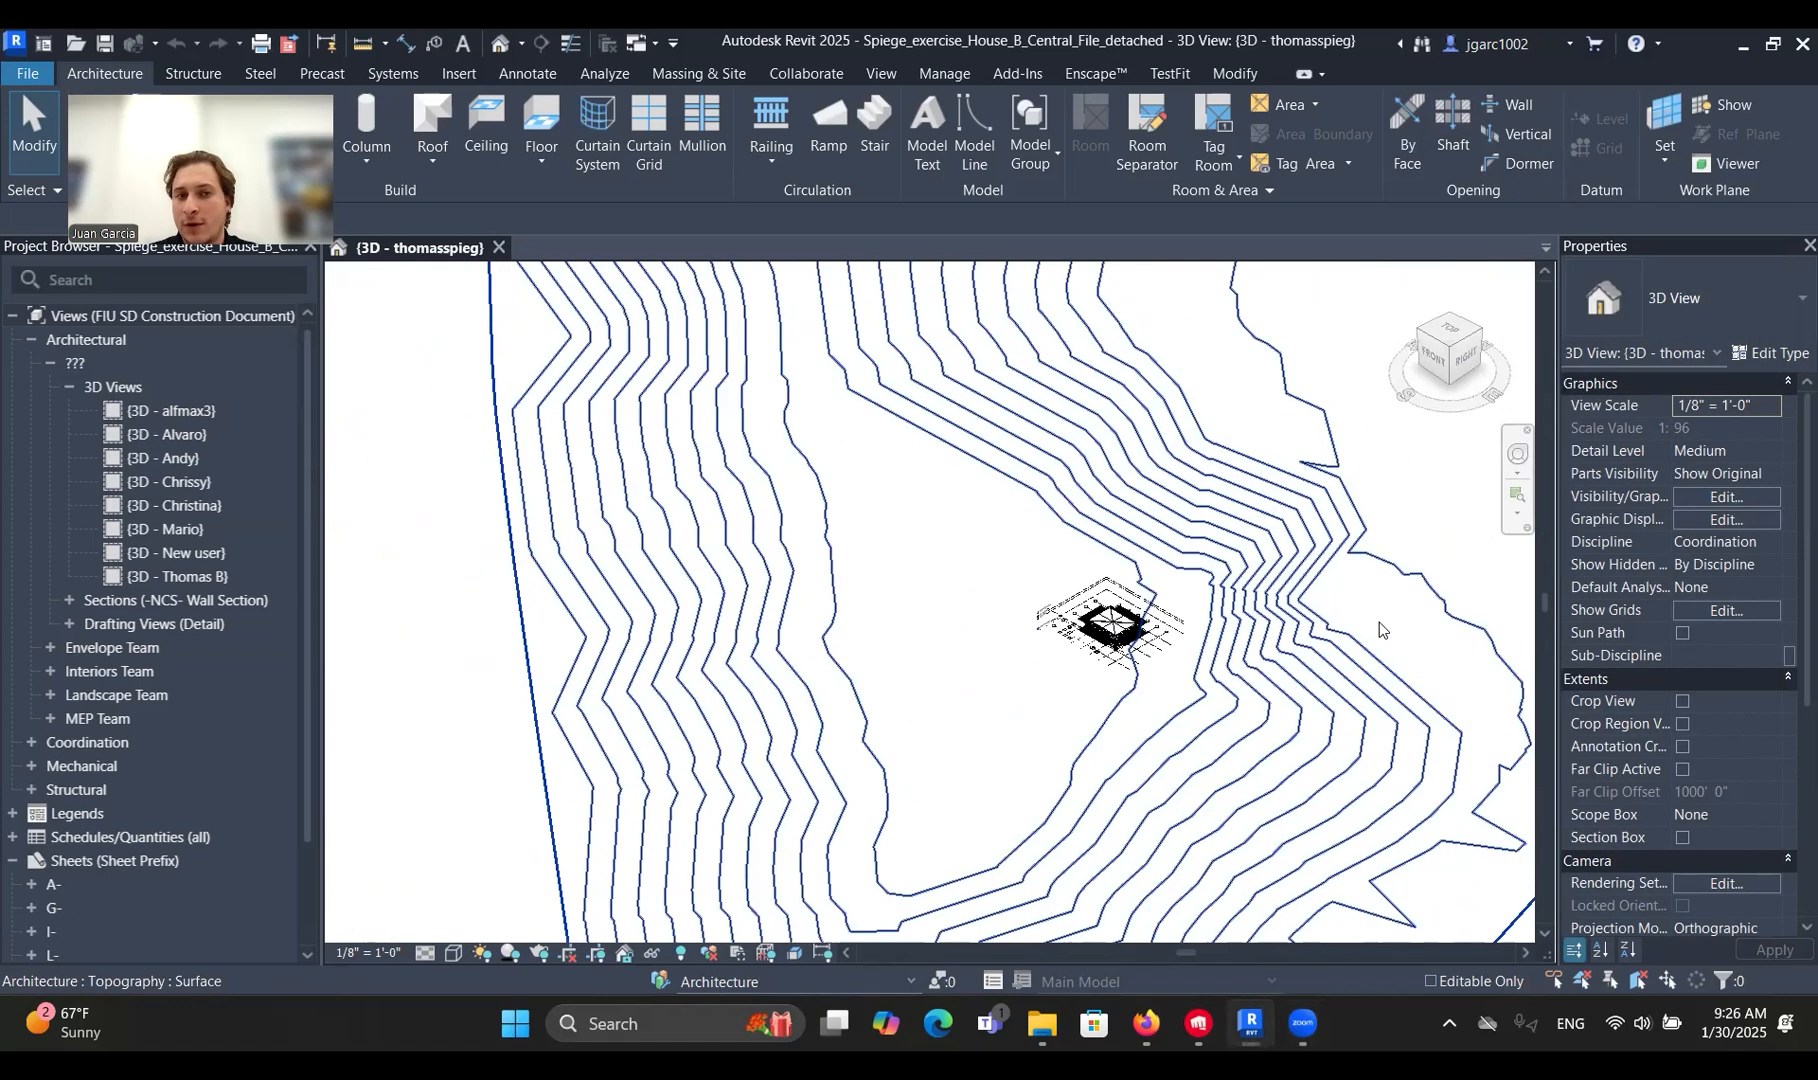
click(1682, 836)
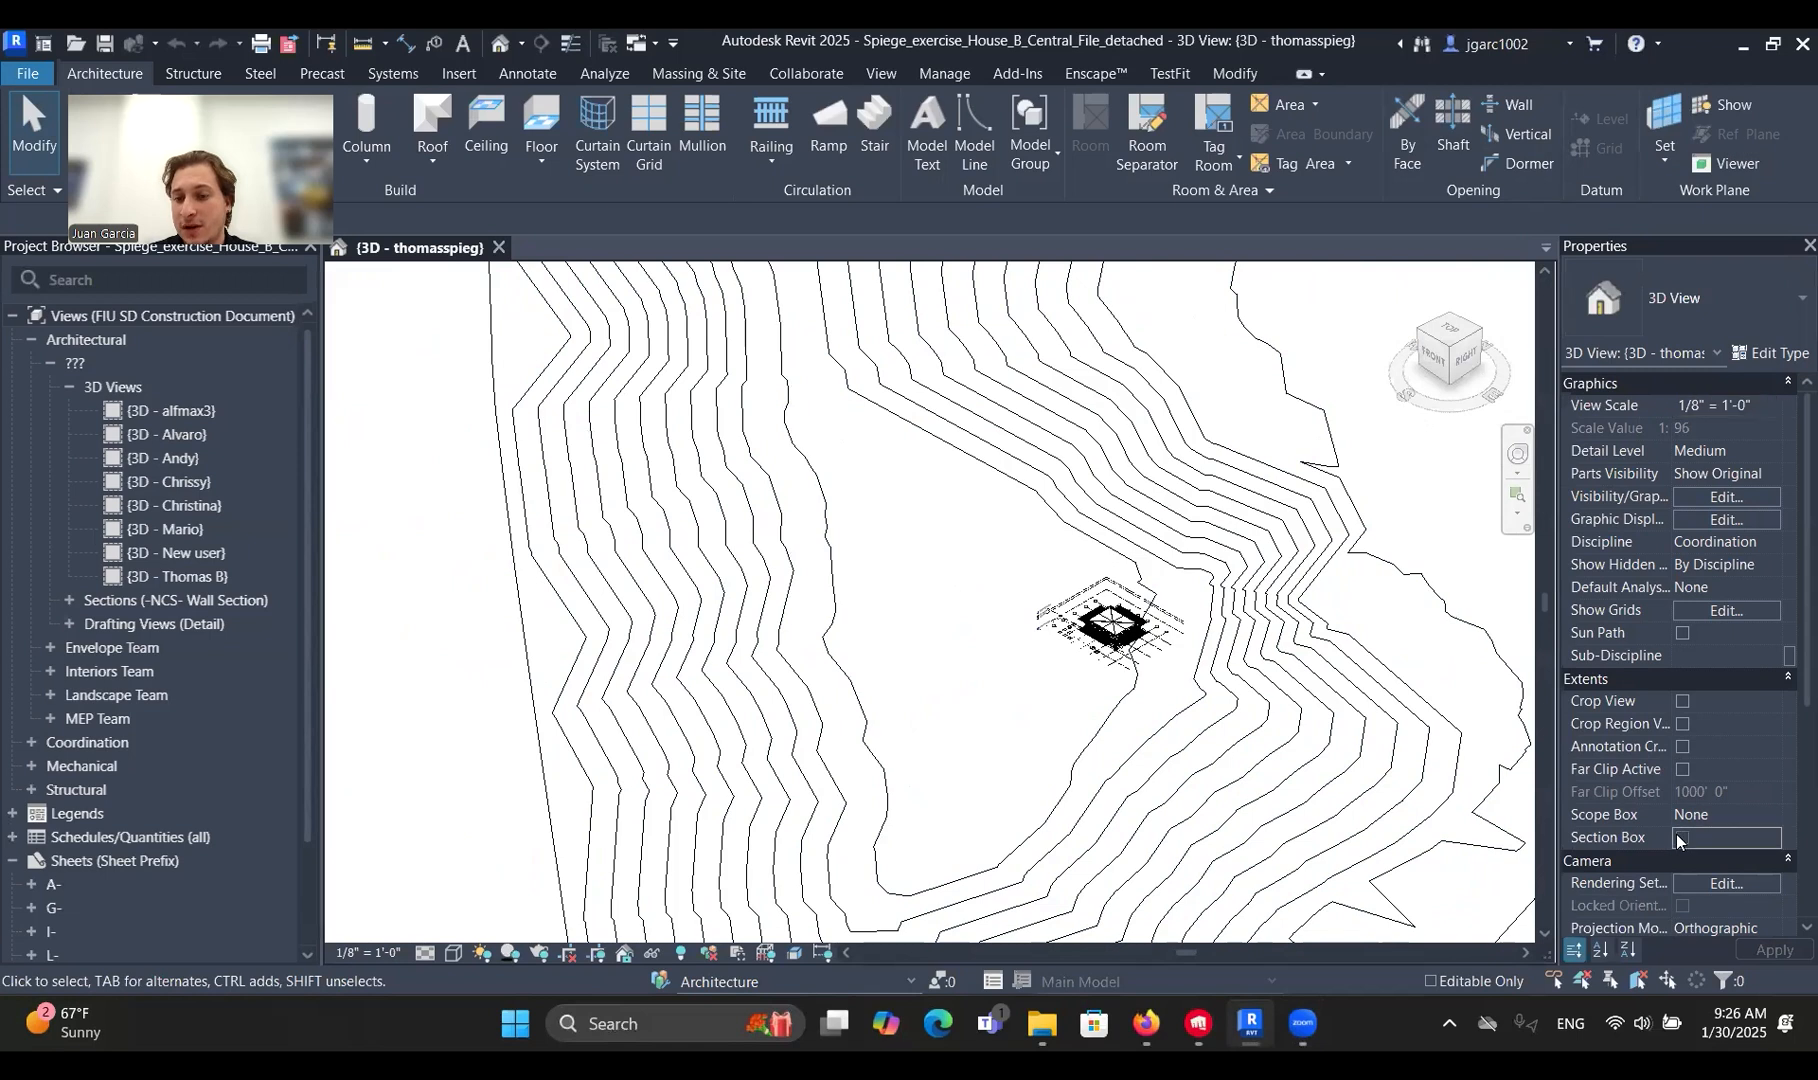
Pull the faces of the section box inward so it encloses only the house and the nearby terrain.
scroll(1095, 578, down, 2)
scroll(1170, 622, down, 2)
middle_drag(1181, 681, 976, 672)
click(1178, 727)
drag(1208, 716, 1004, 595)
middle_drag(1082, 374, 1084, 492)
drag(1030, 333, 740, 626)
middle_drag(724, 583, 1211, 555)
drag(678, 418, 1263, 741)
drag(1380, 741, 1390, 836)
middle_drag(1393, 761, 988, 641)
click(889, 655)
scroll(1040, 592, up, 8)
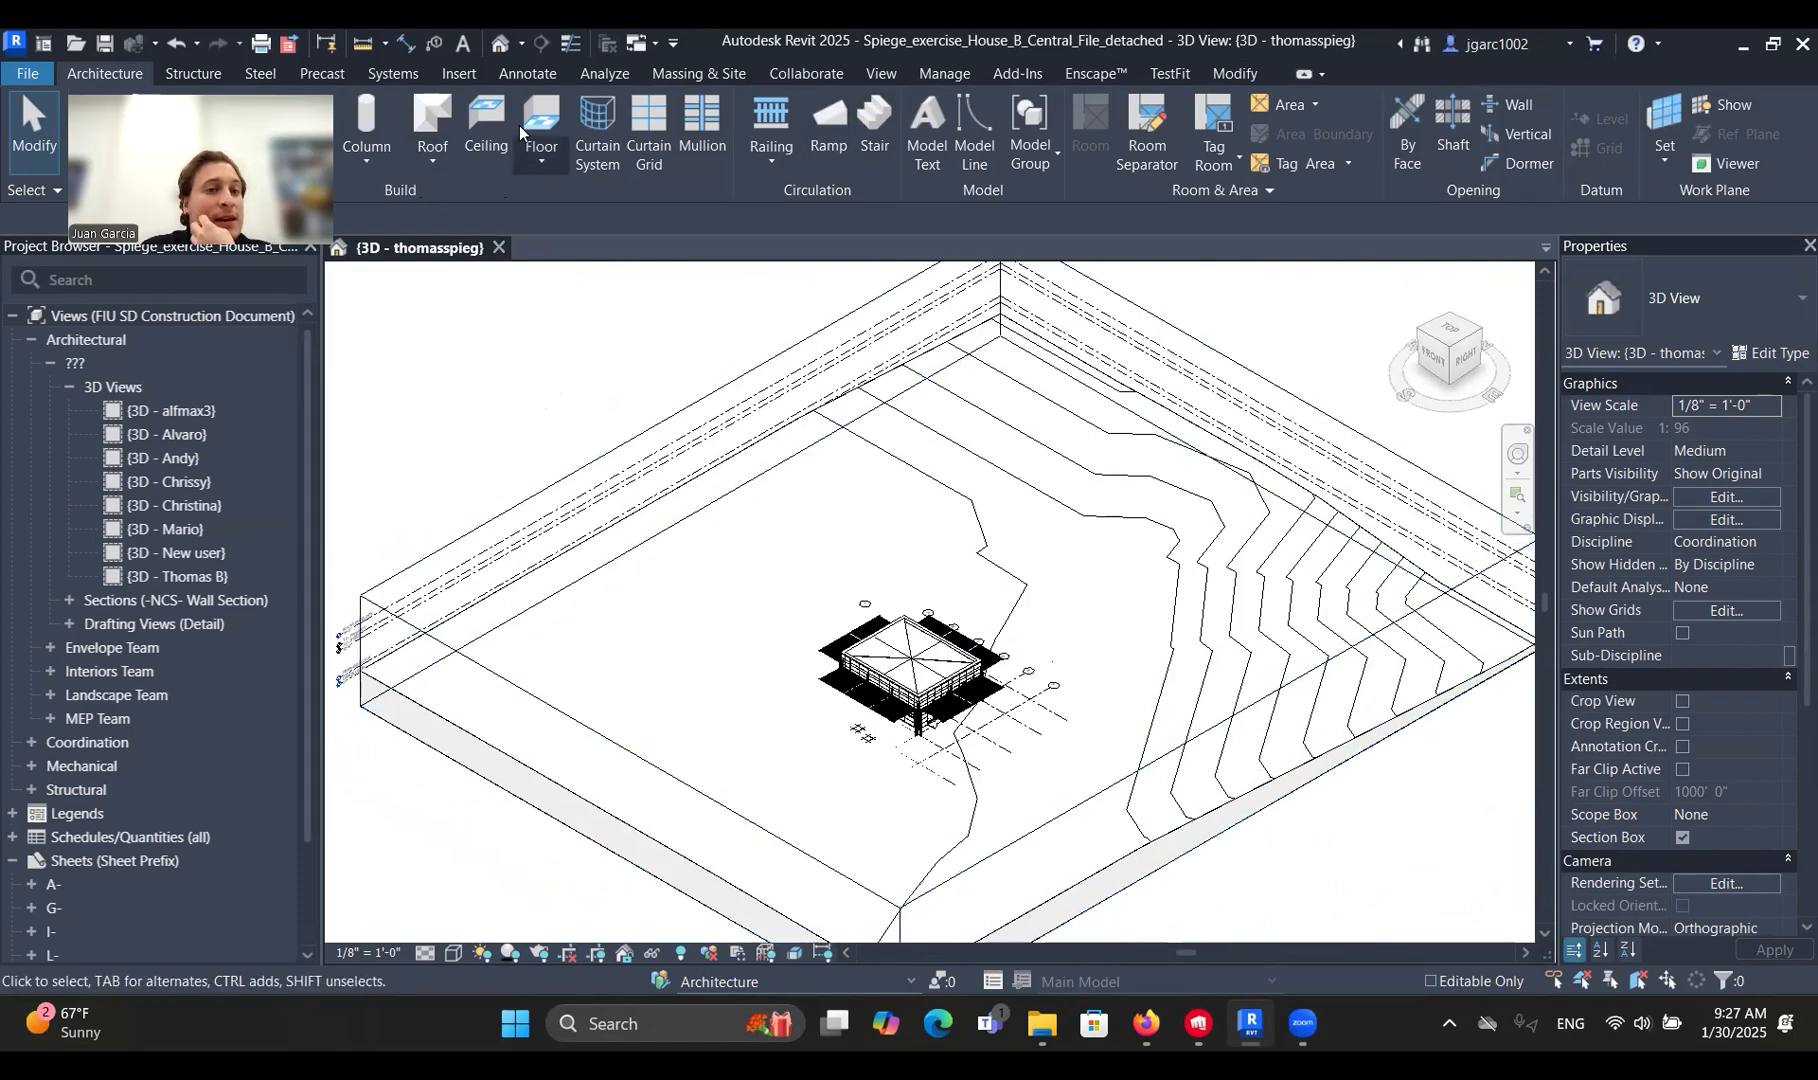
Open the project's location and site settings and define the location by Internet Mapping Service.
click(596, 72)
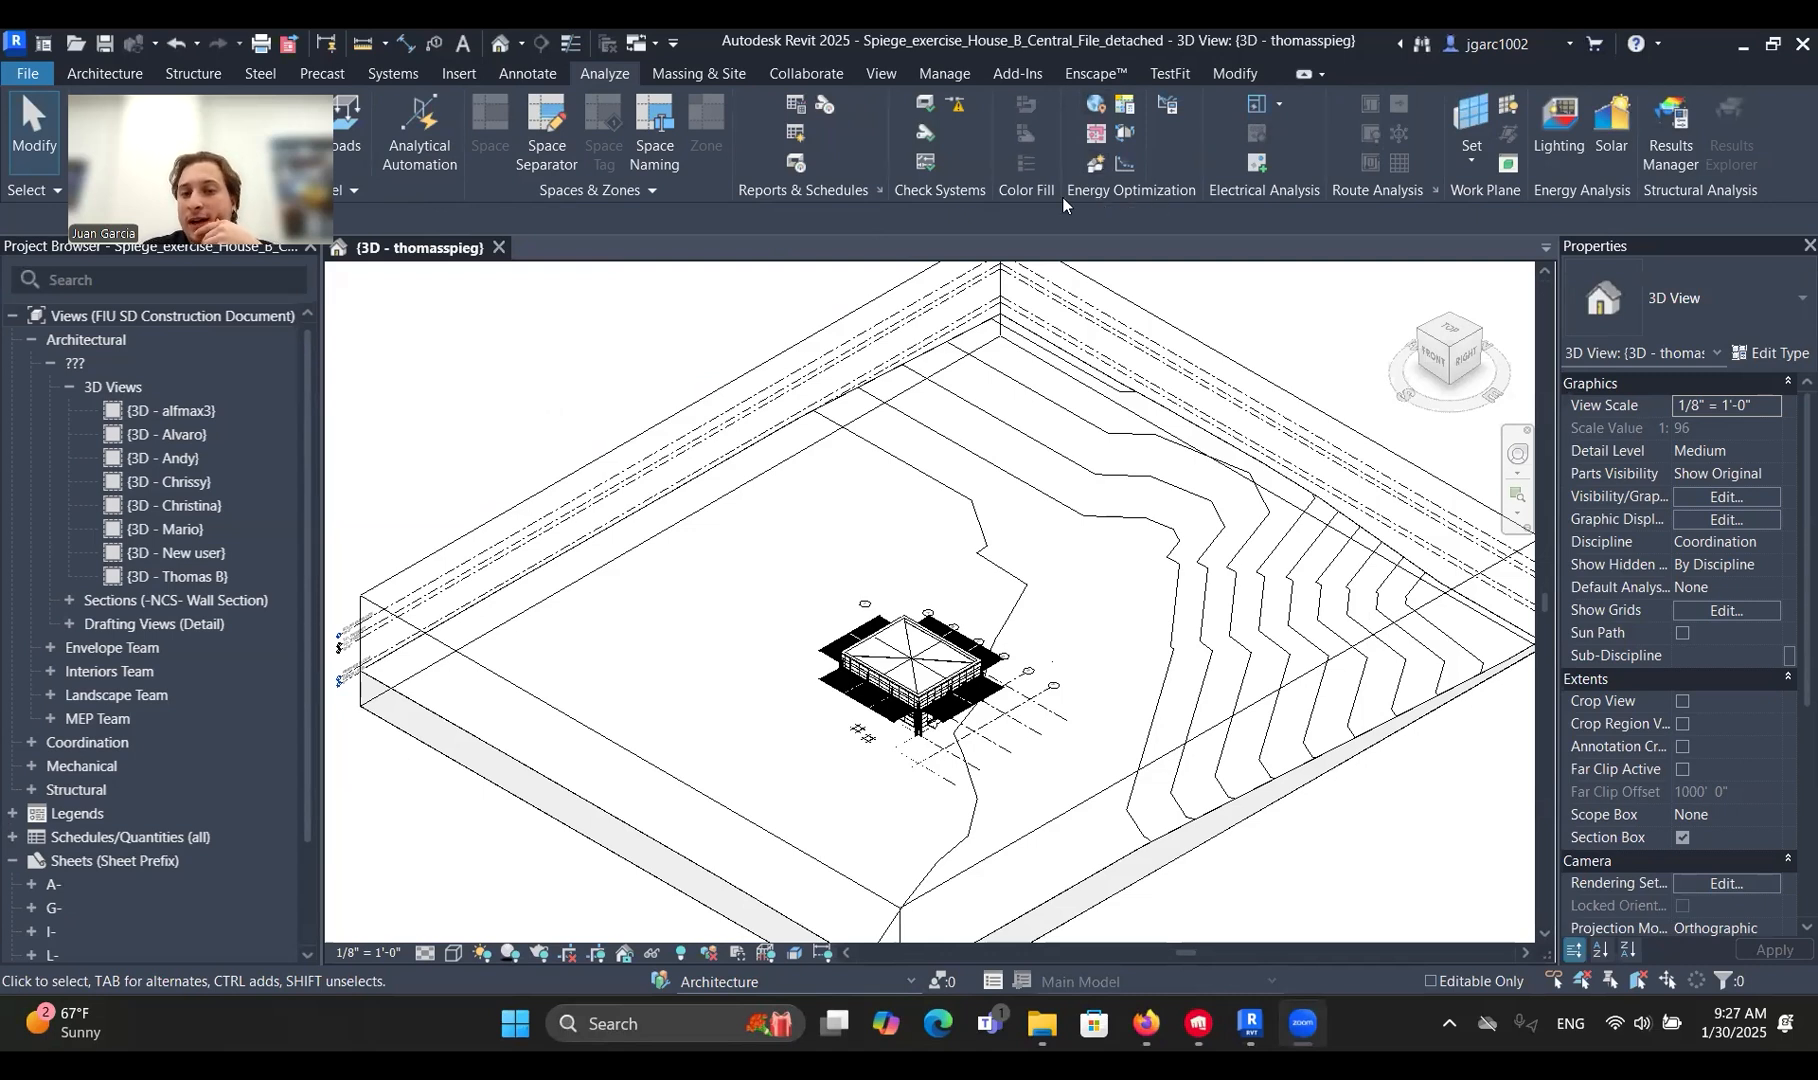
click(1097, 108)
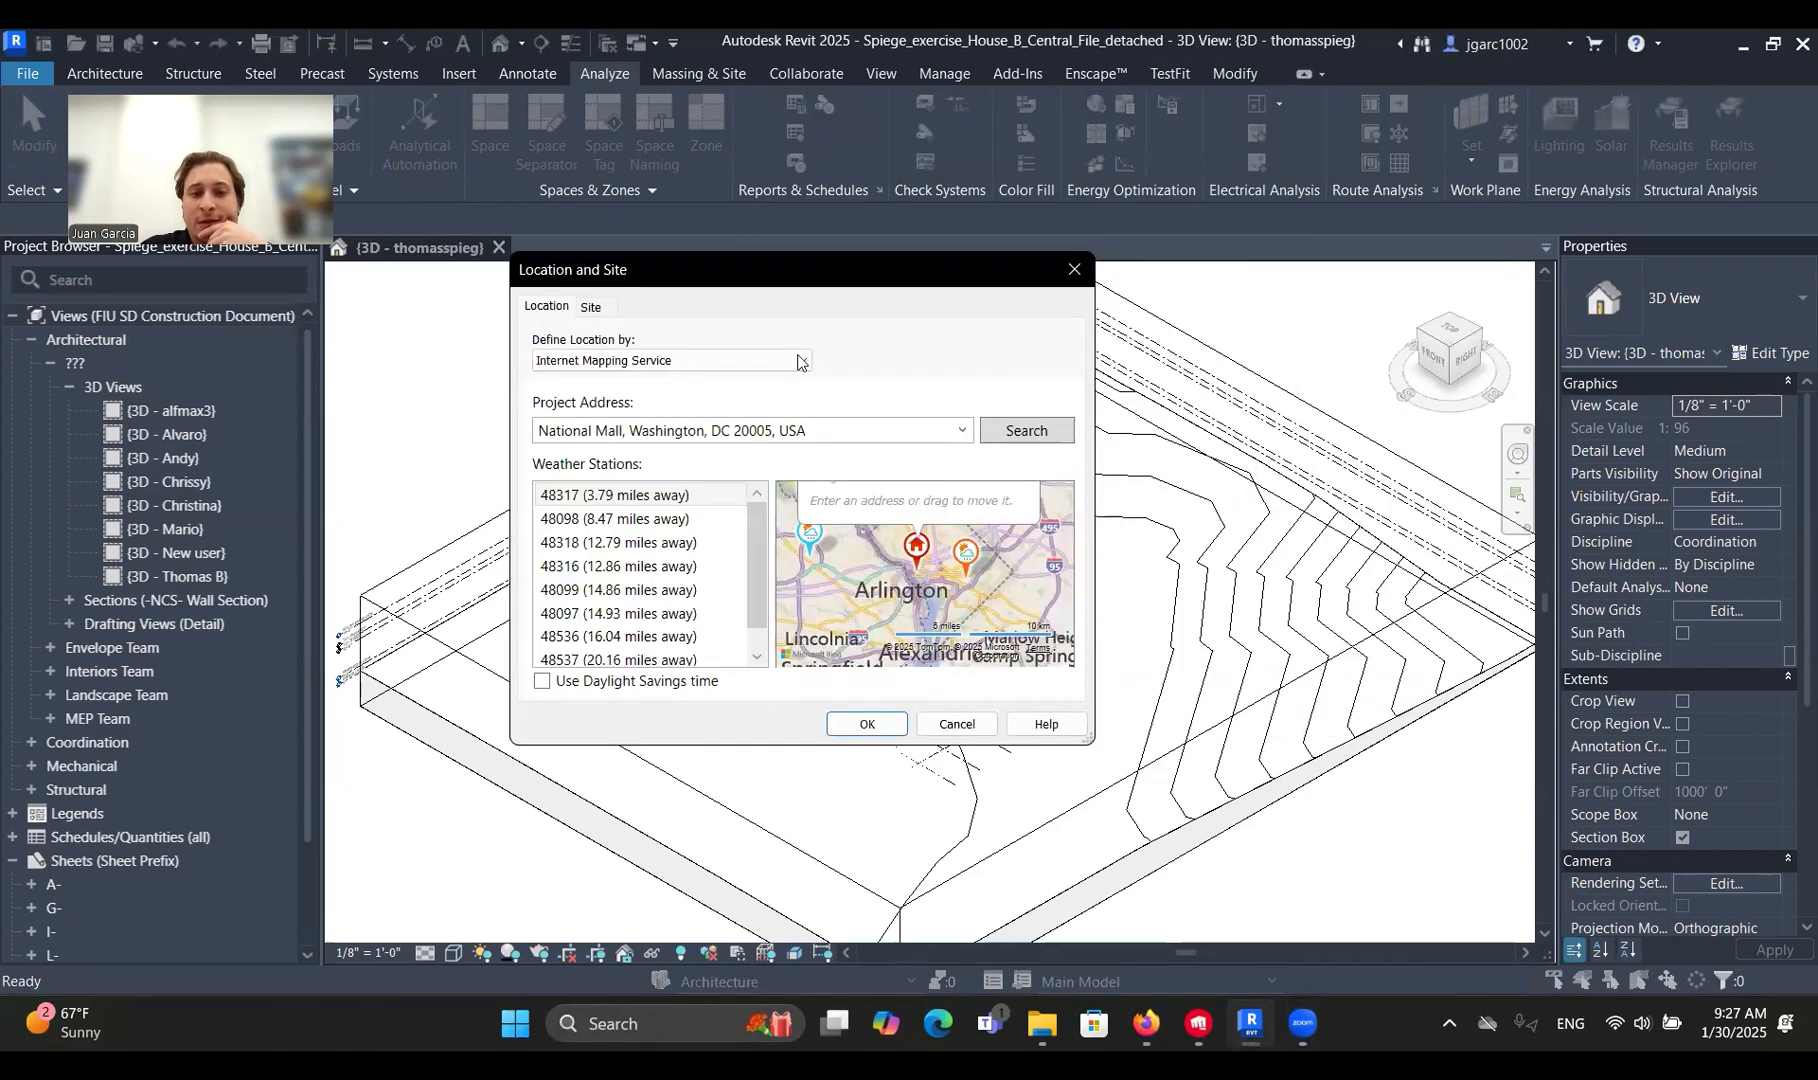
click(800, 362)
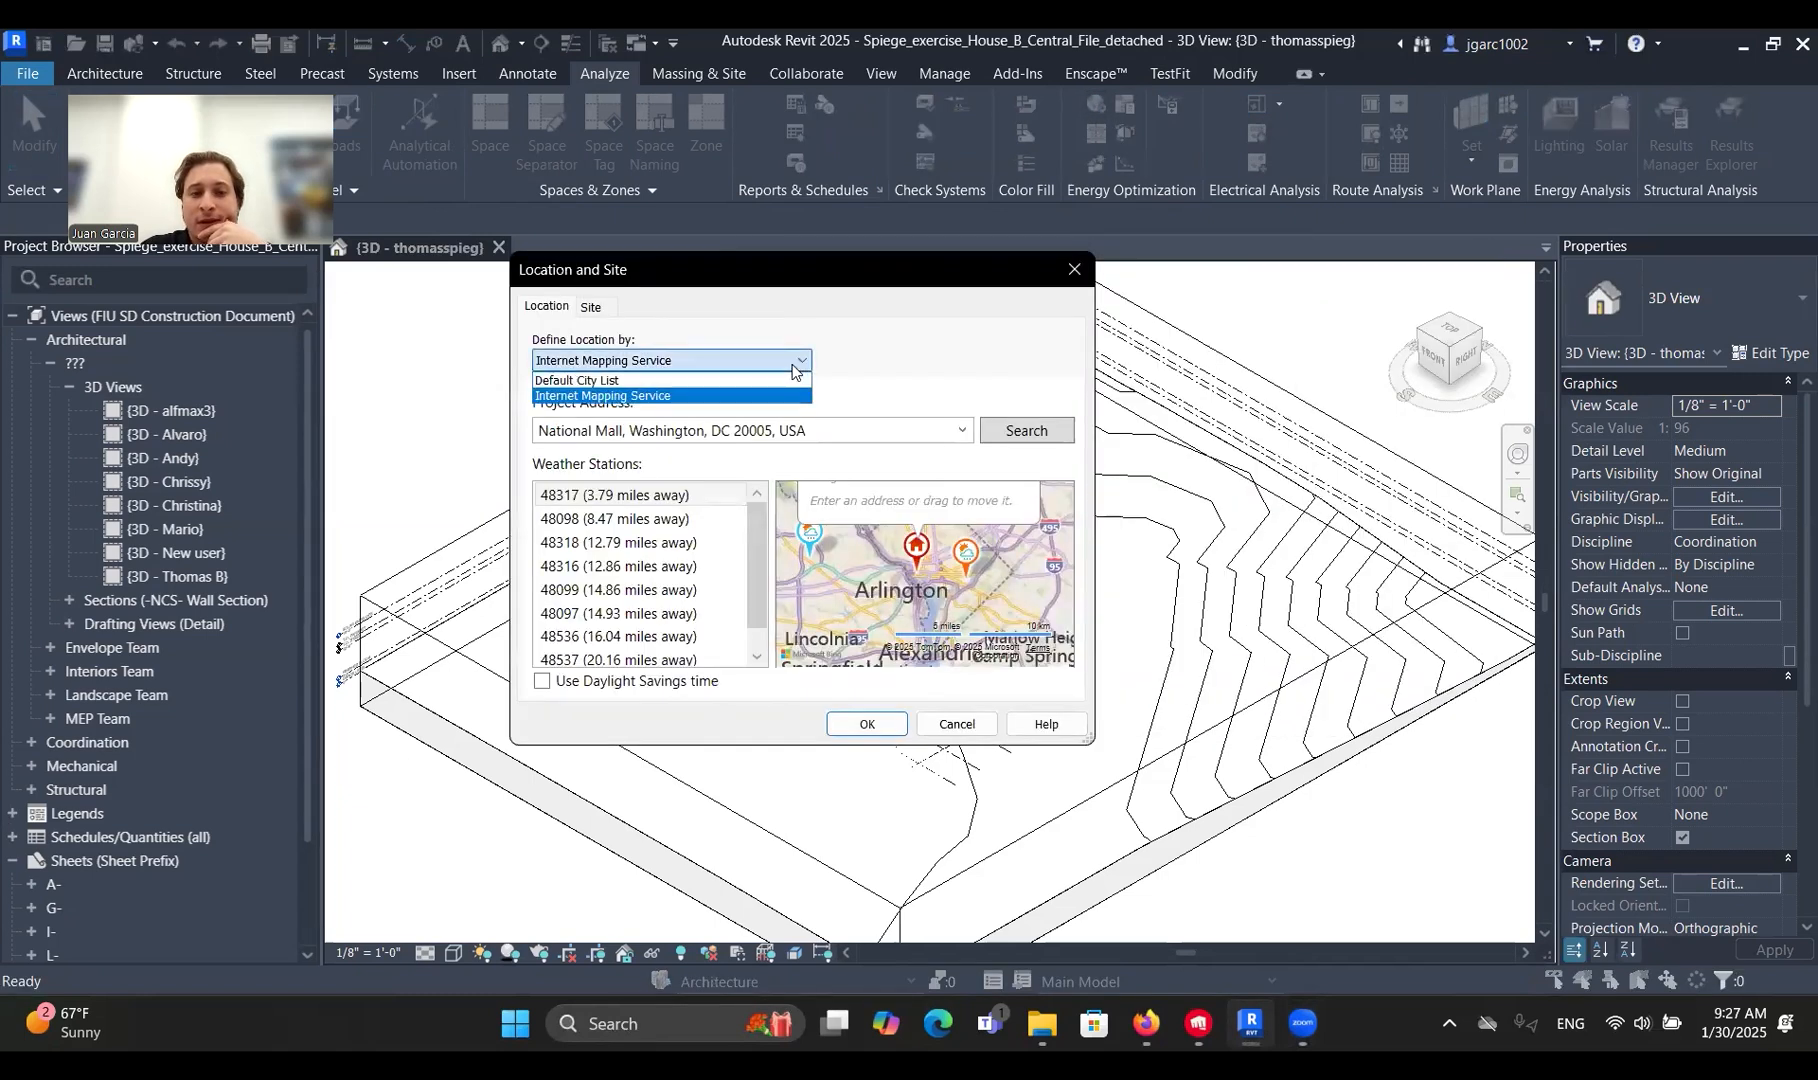
click(680, 394)
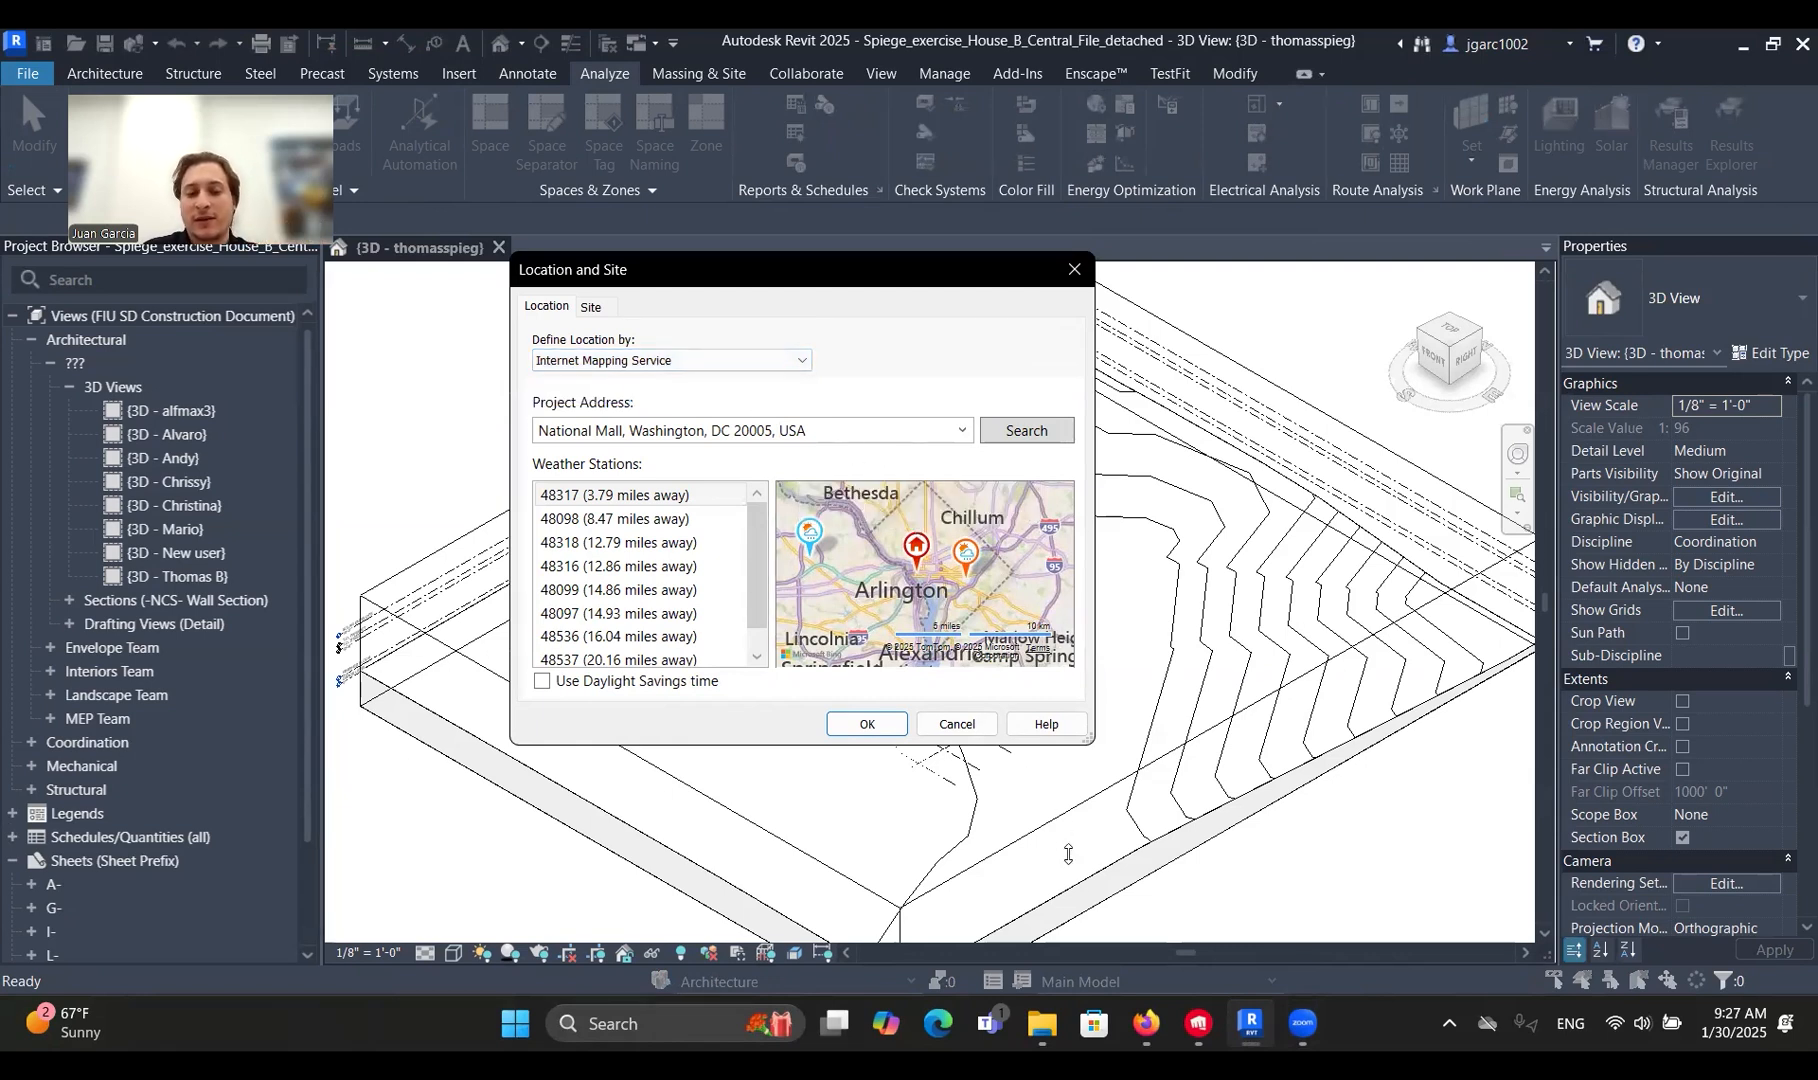
Switch to Google Maps in the browser and copy the coordinates 25.75469, -80.37563 beside the Florida International University marker.
key(alt+Tab)
key(alt+Tab)
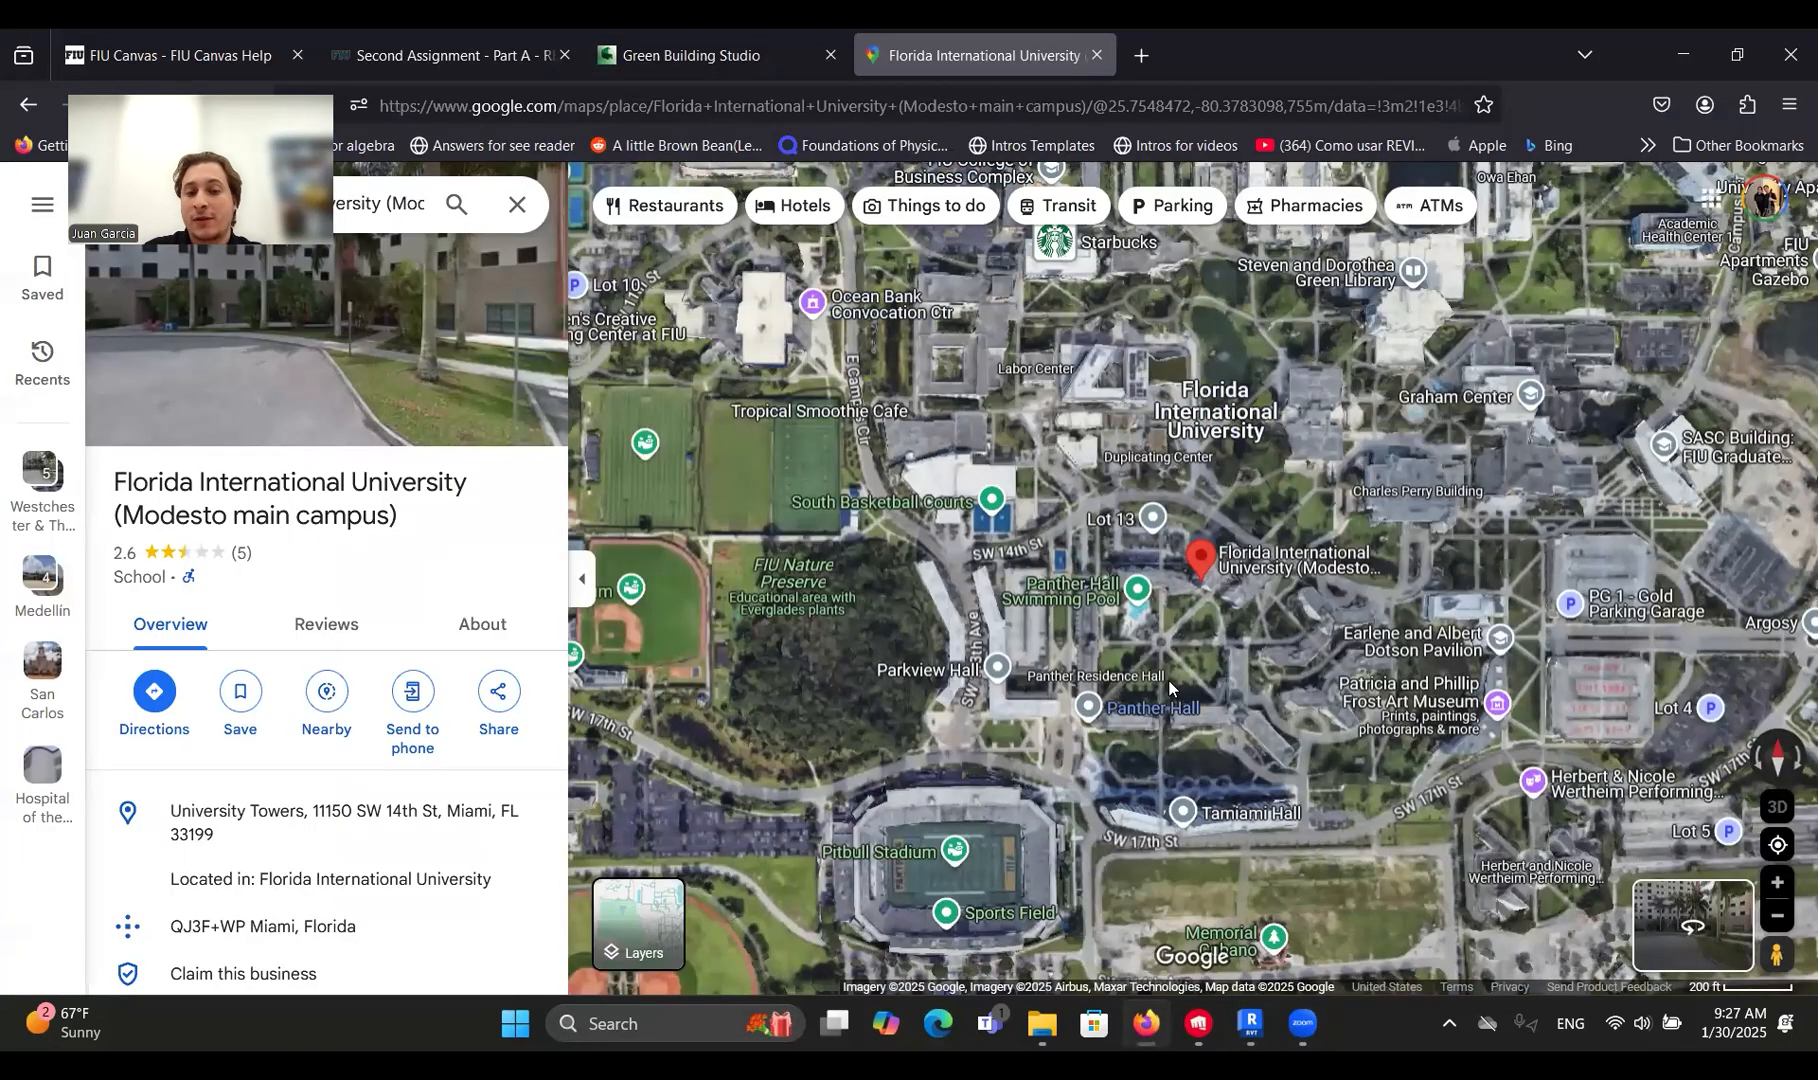
right_click(1204, 597)
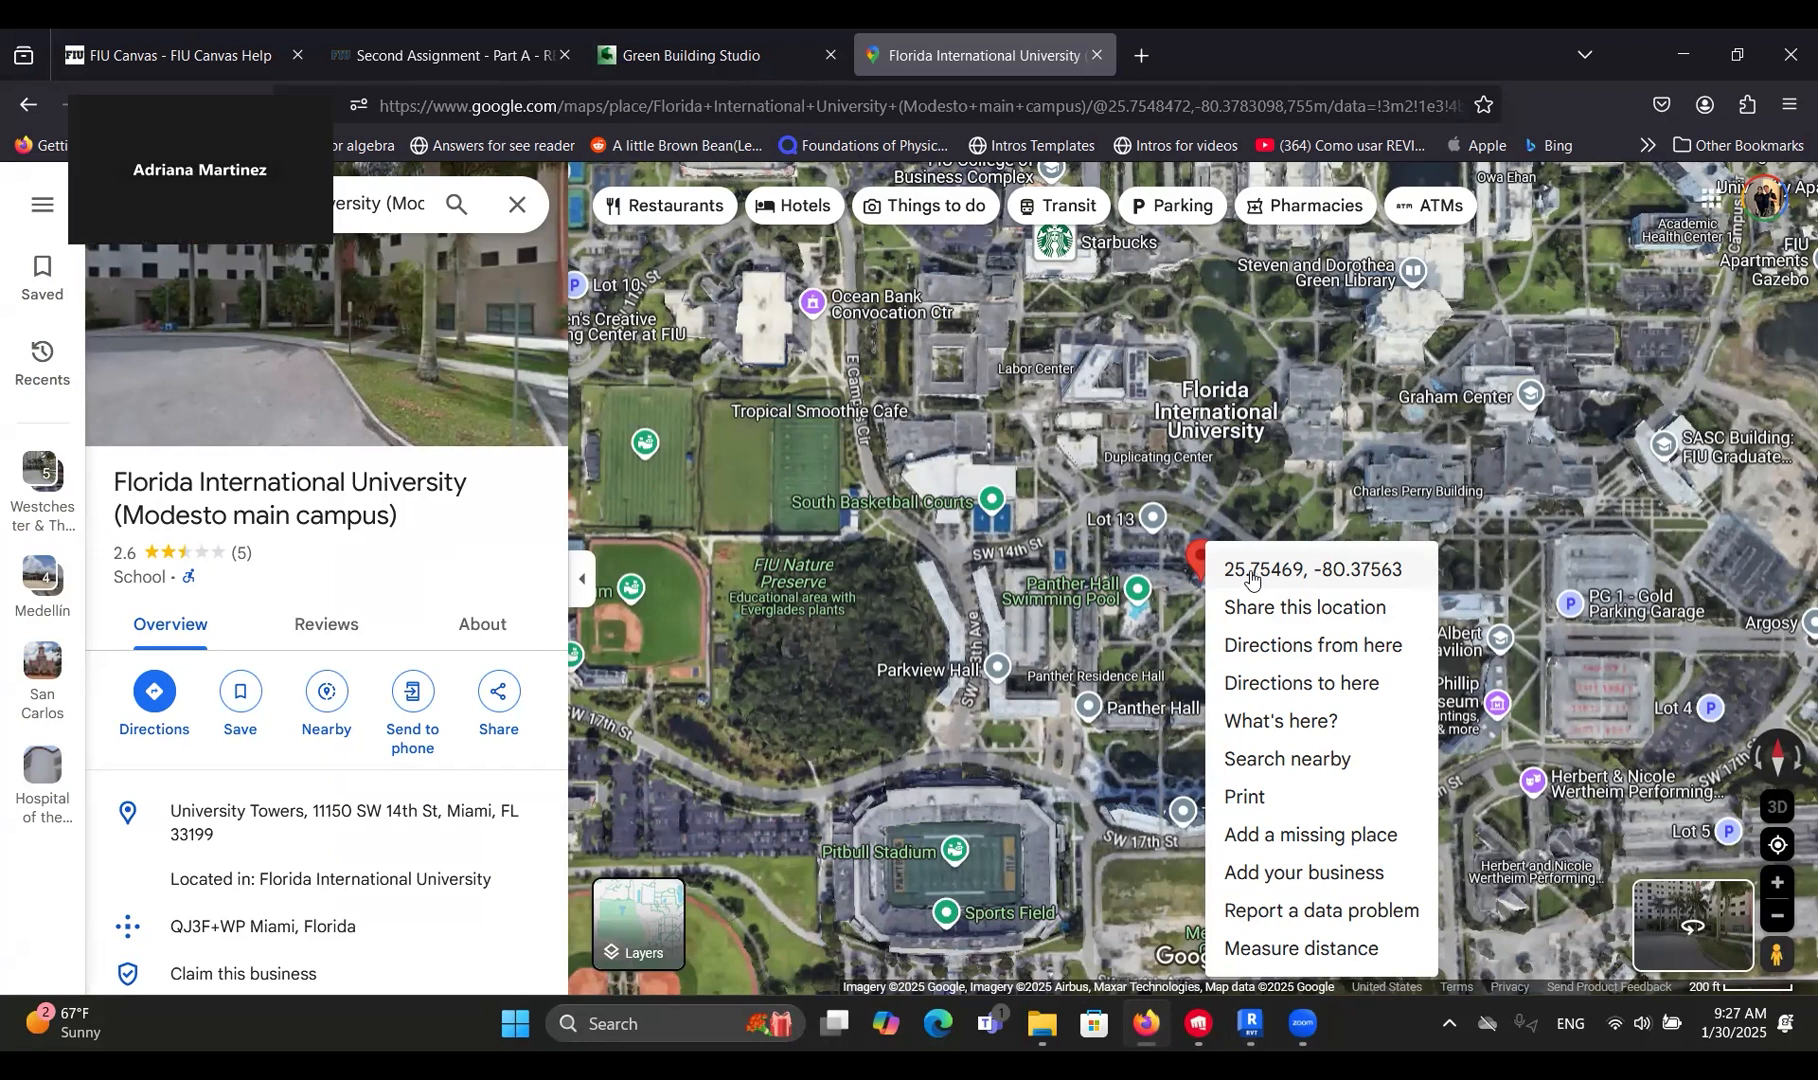
click(1250, 578)
mouse_move(1153, 703)
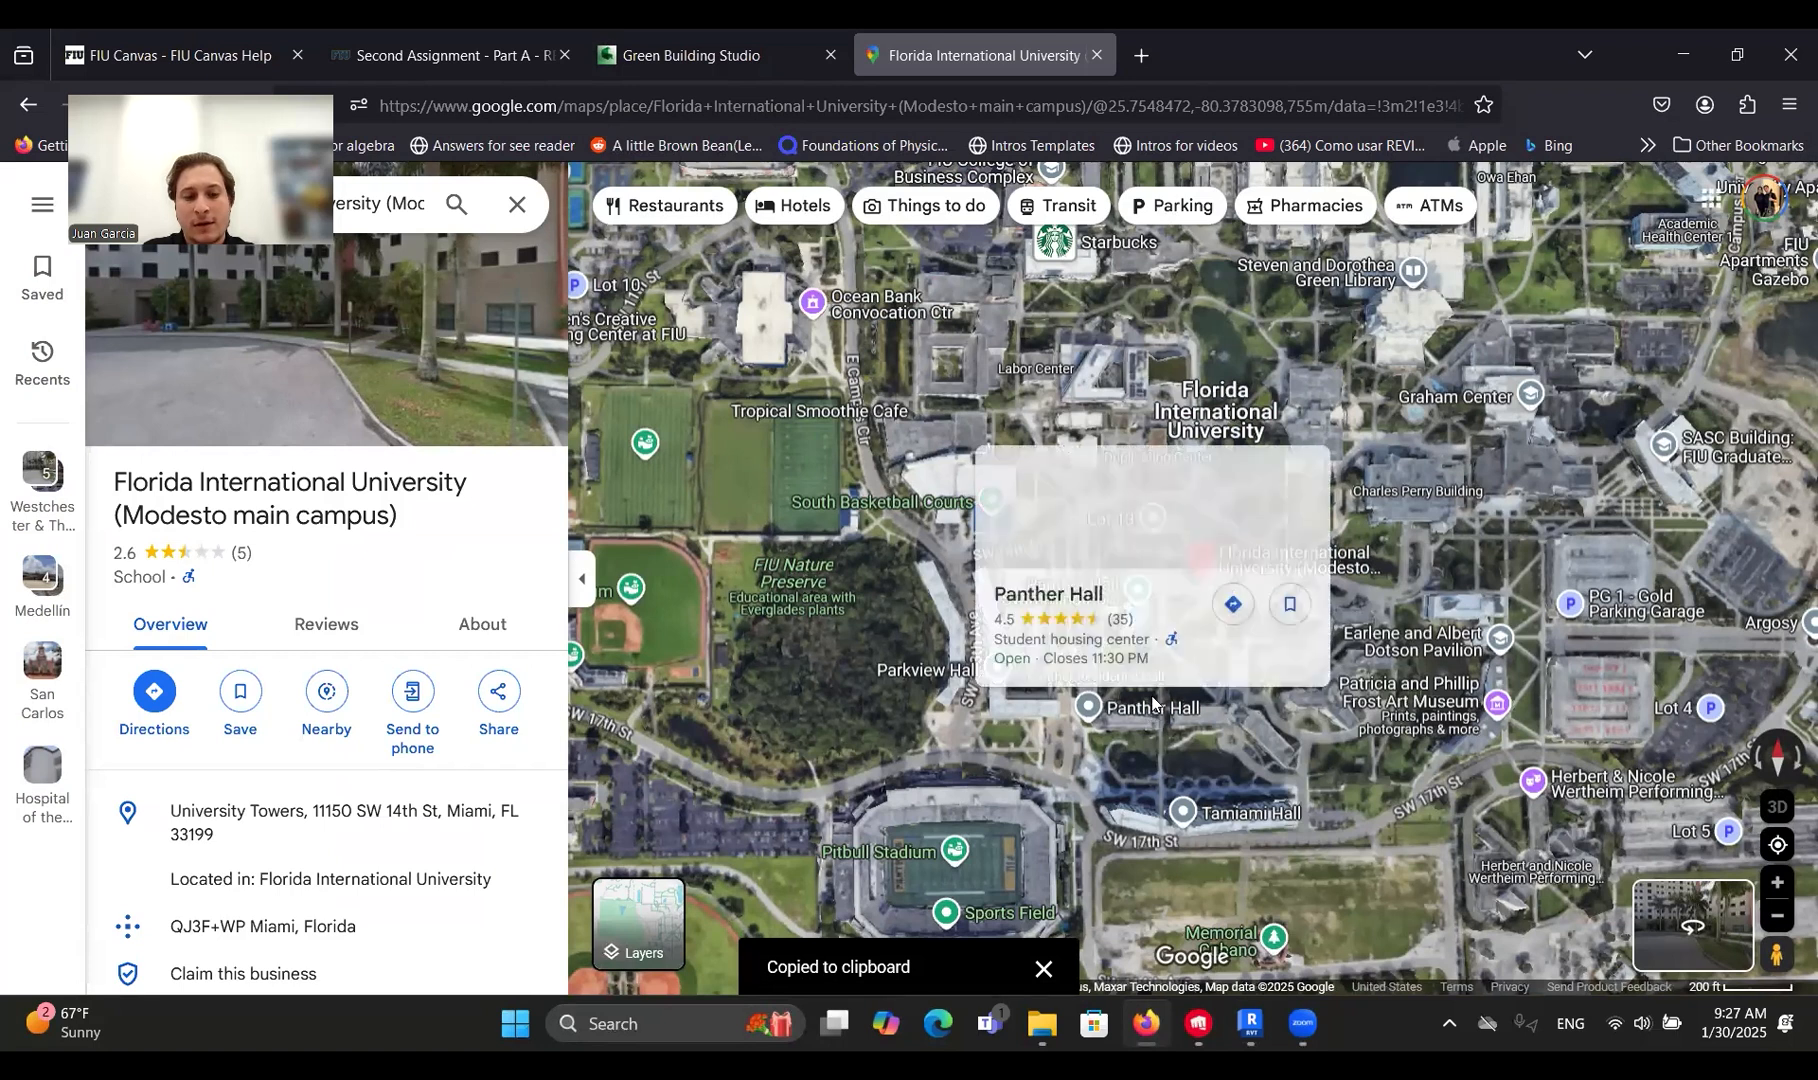
Back in Revit, replace the project address with 25.75468789836186, -80.37563021557467, search for it and accept the location settings.
key(alt+Tab)
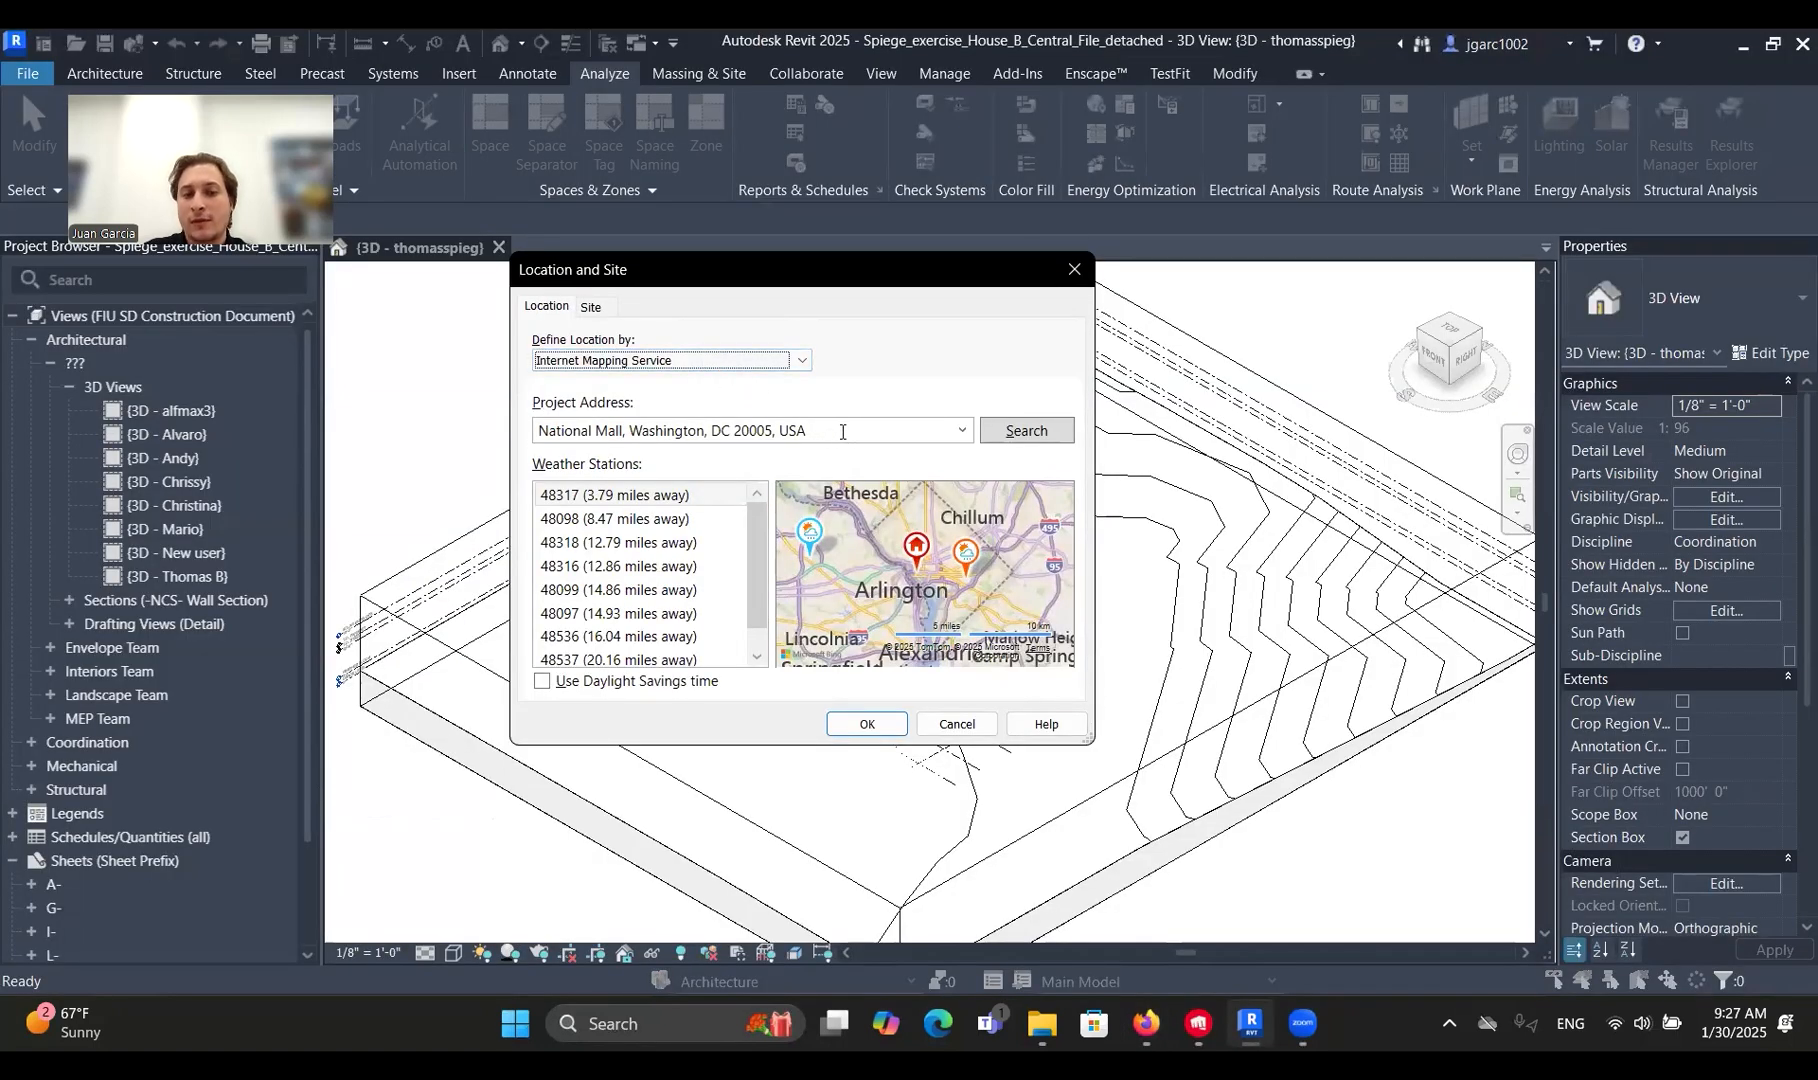
drag(818, 435, 548, 398)
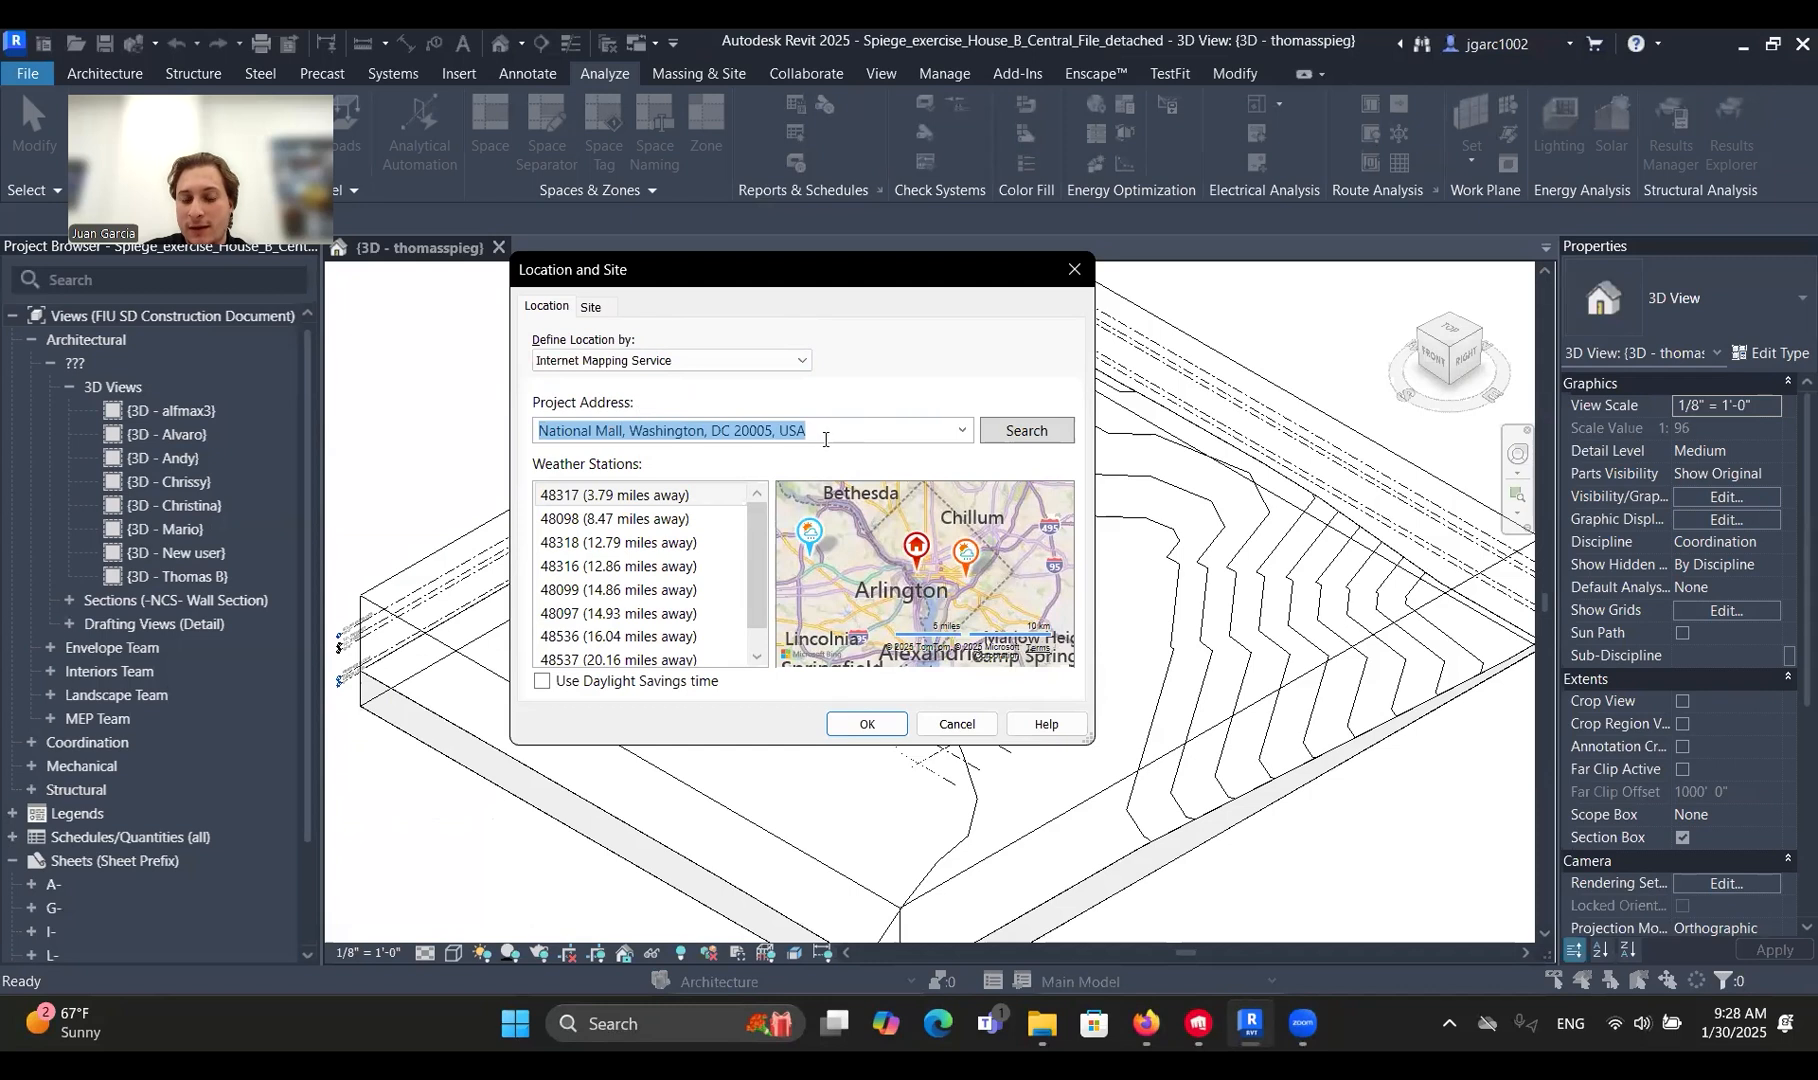
key(ctrl+v)
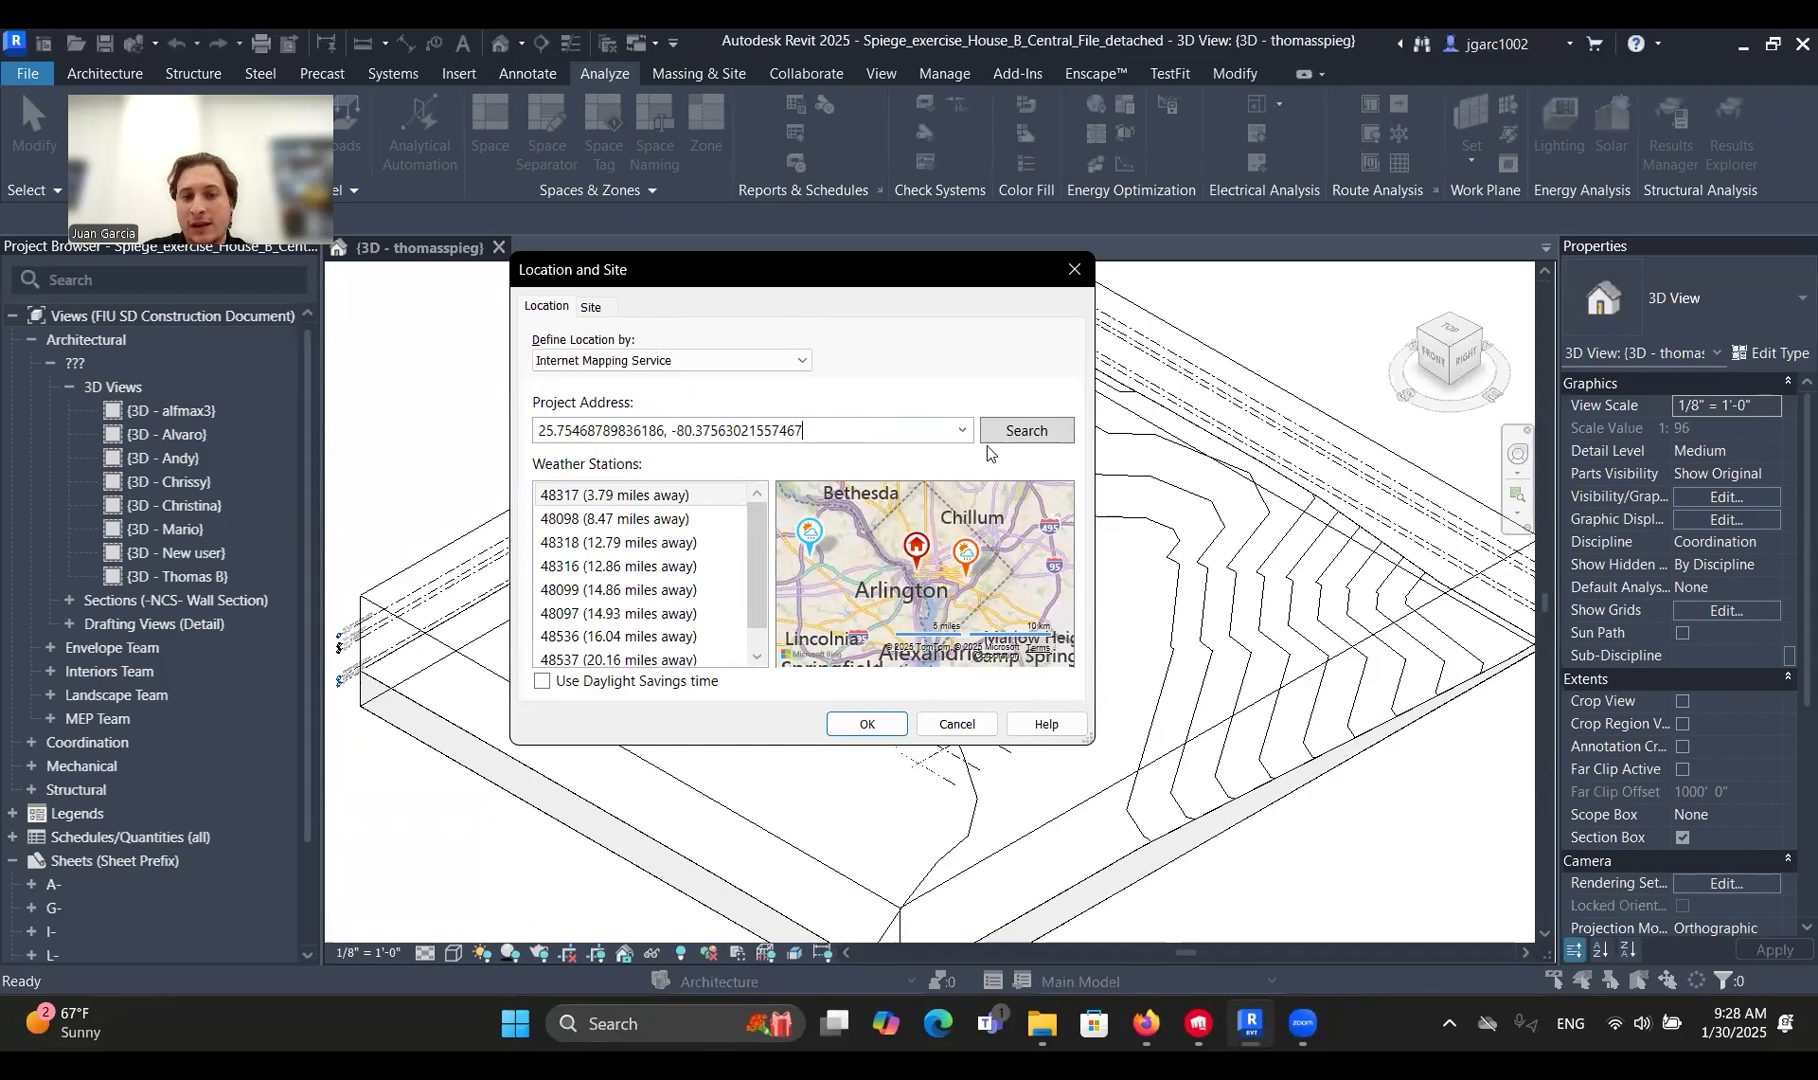
click(1028, 435)
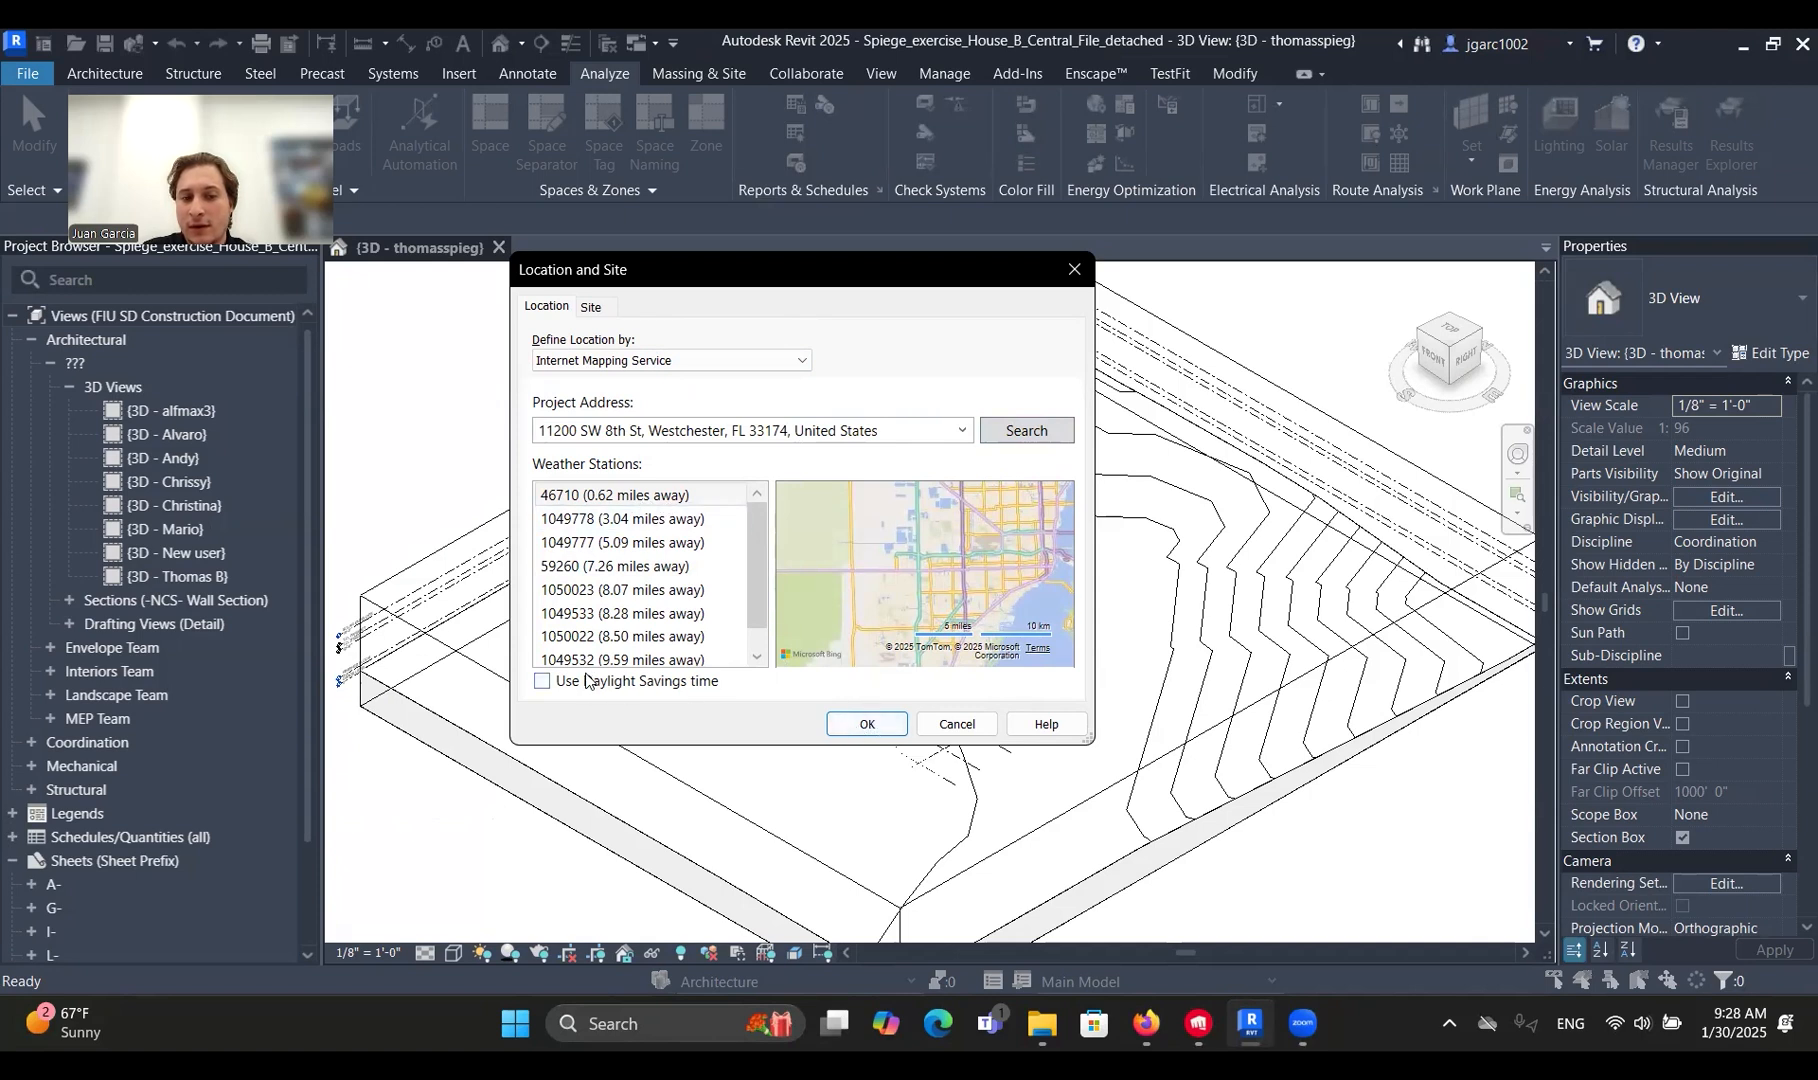
click(868, 724)
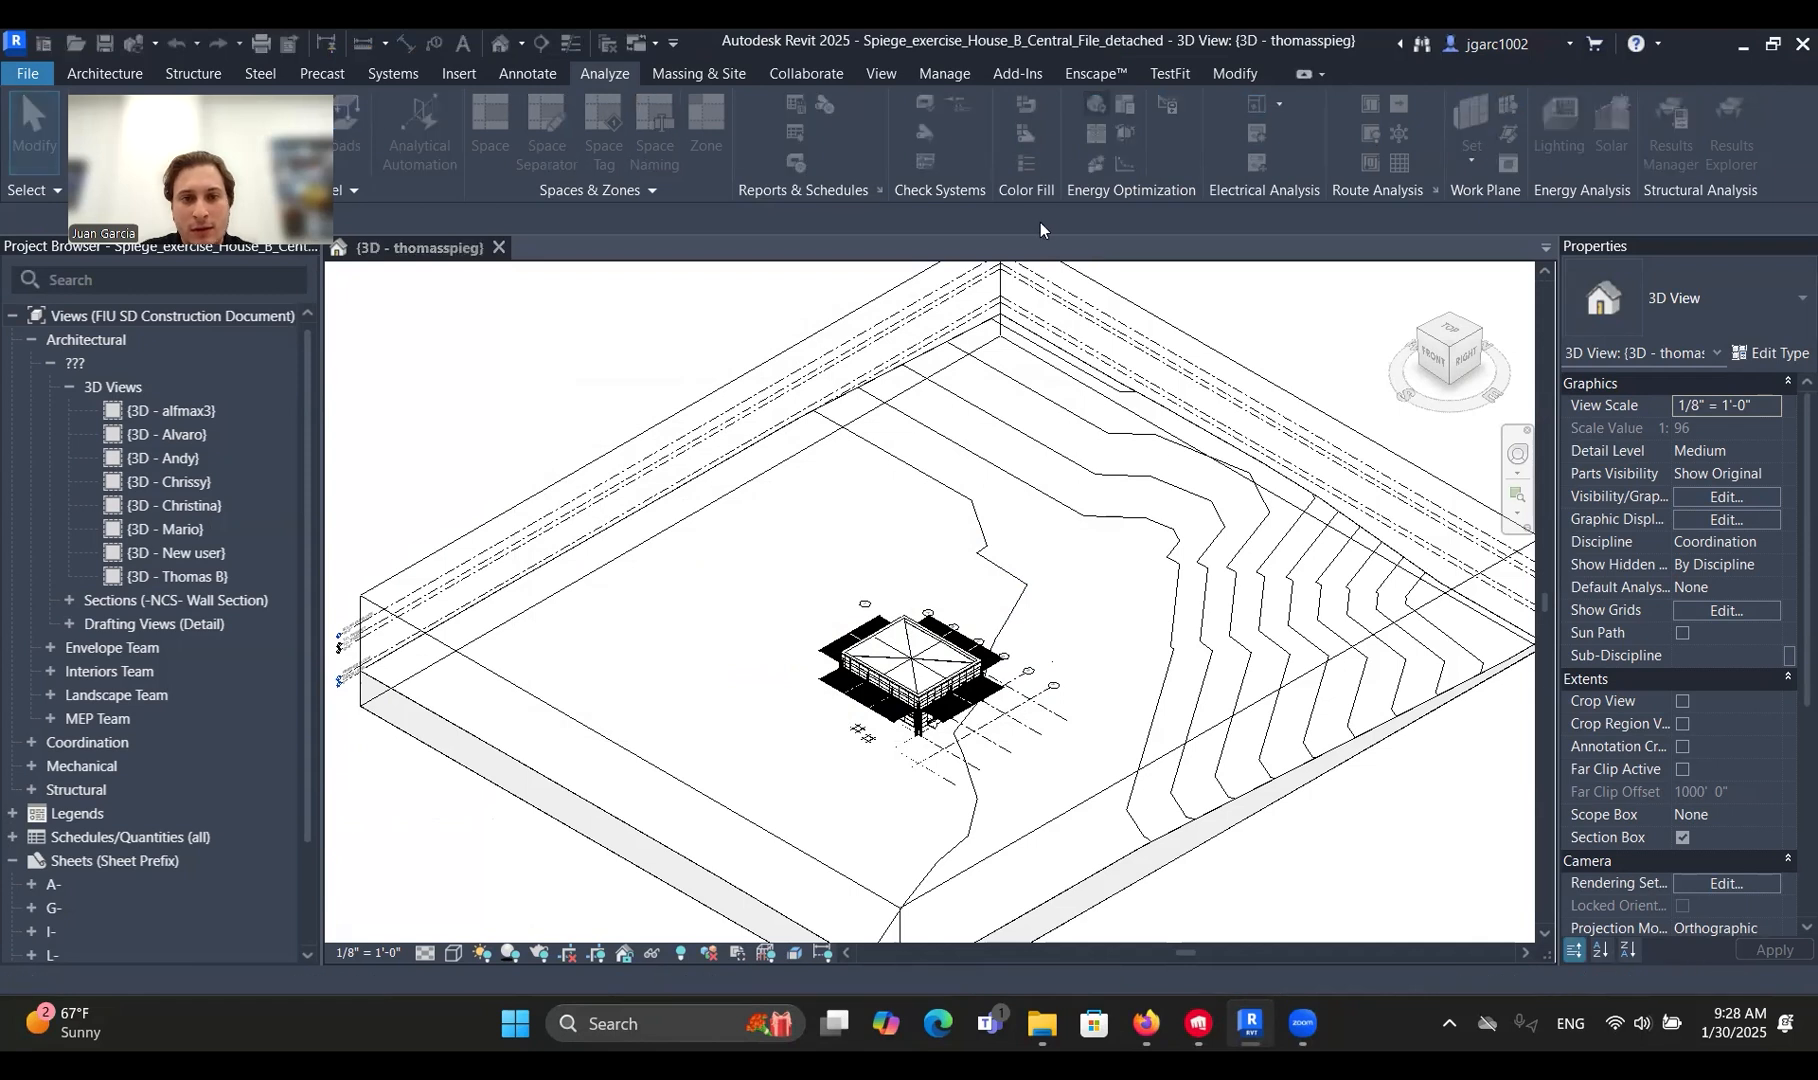
Search again for the stored project address in Location and Site, and recopy the university marker's coordinates from Google Maps.
click(897, 432)
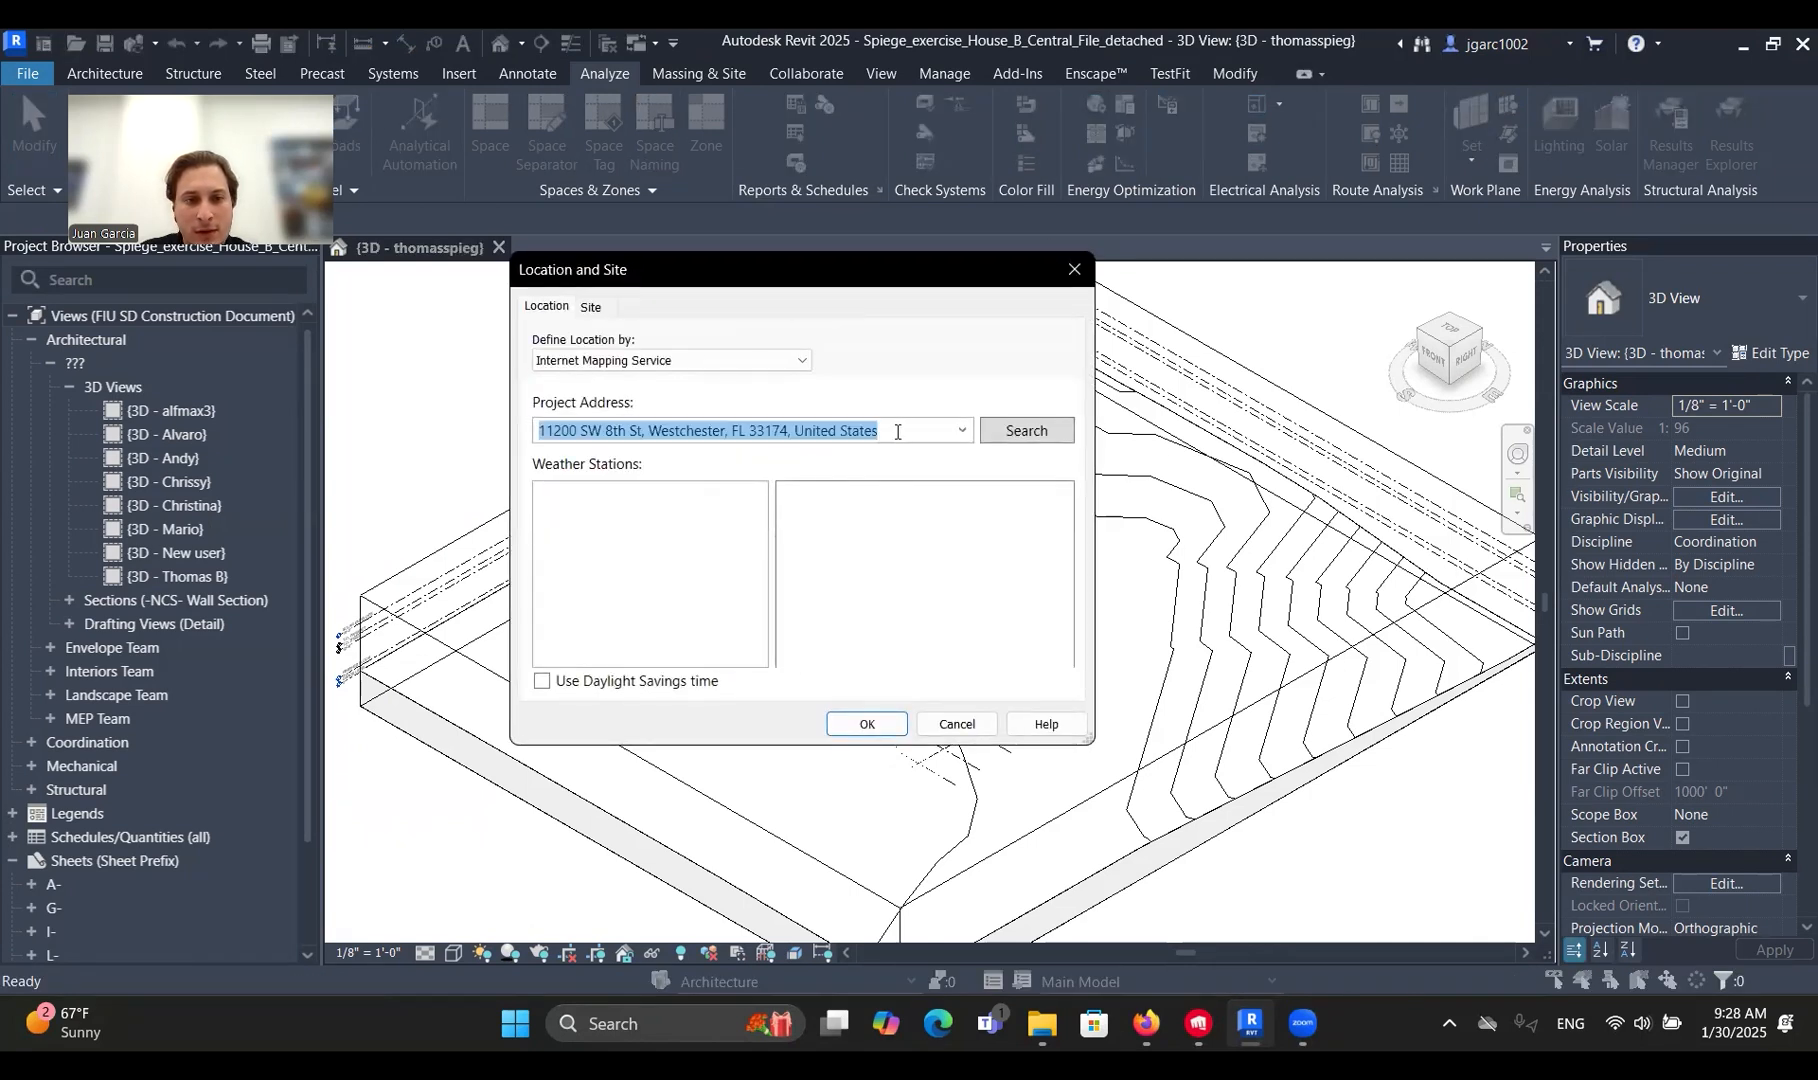
click(1026, 430)
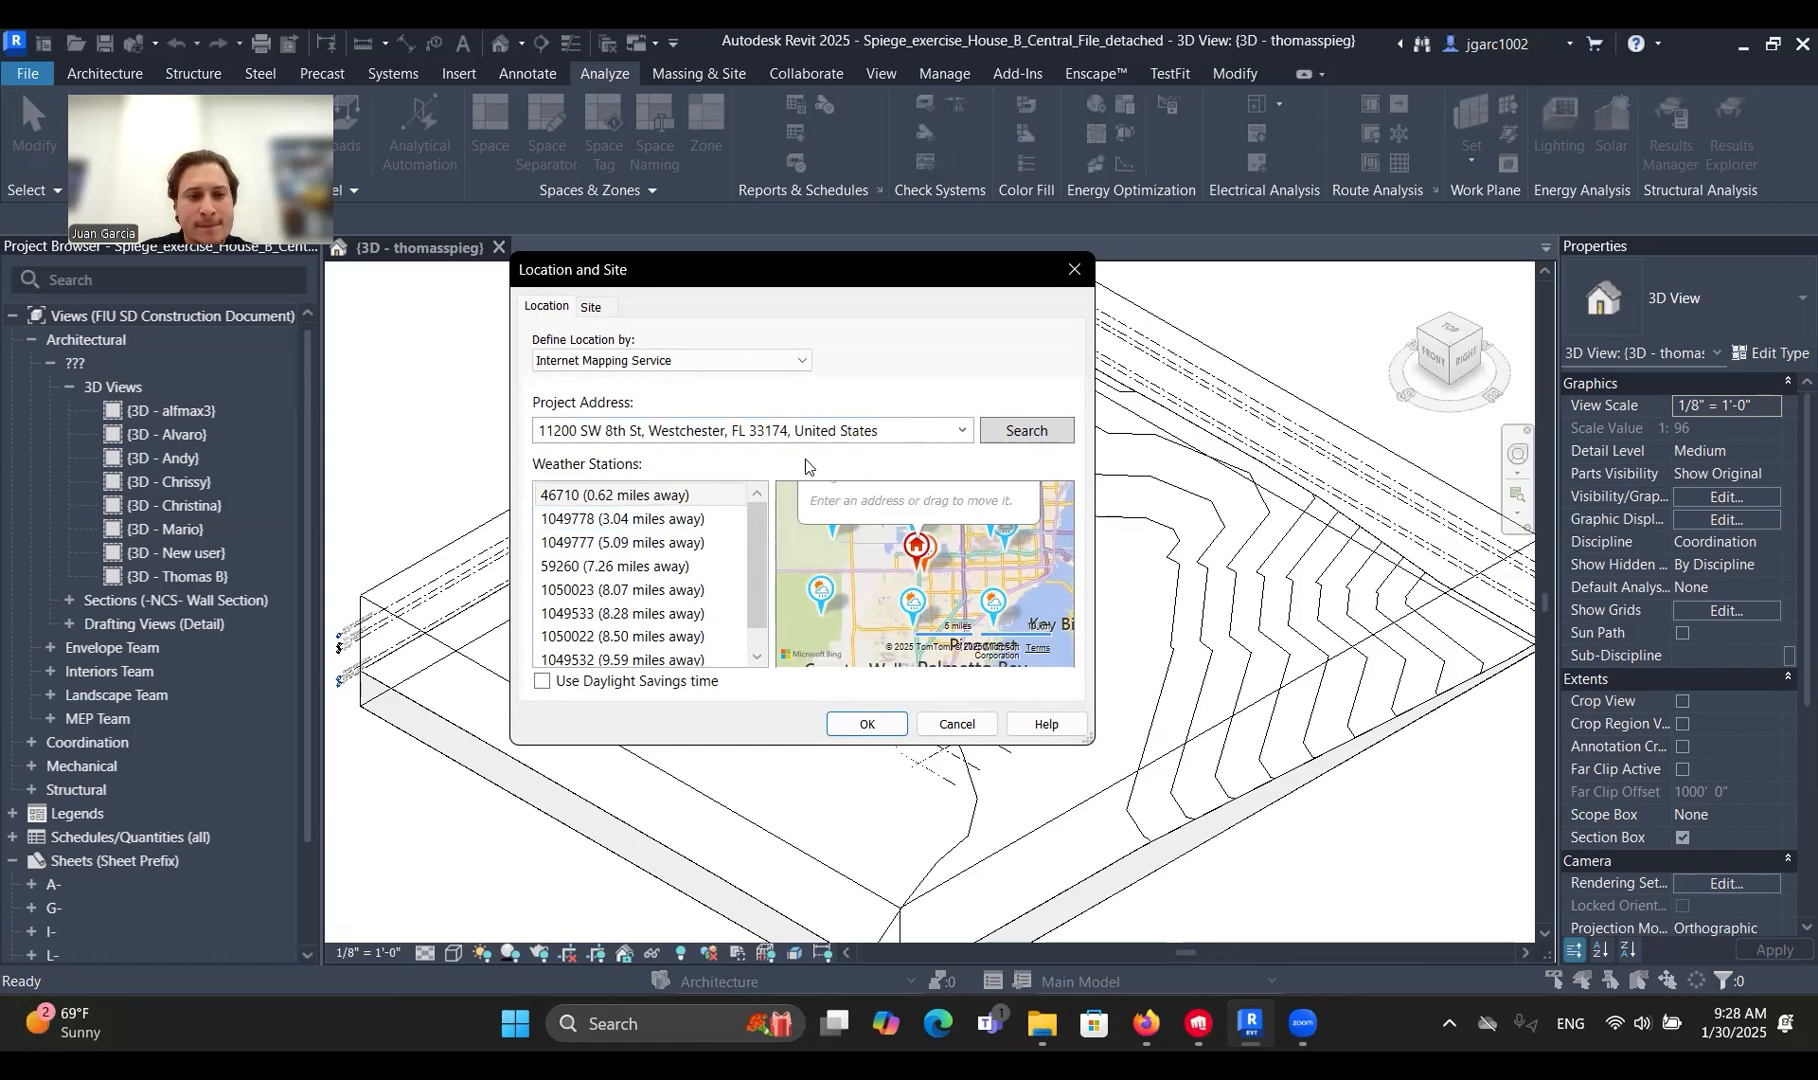
key(alt+Tab)
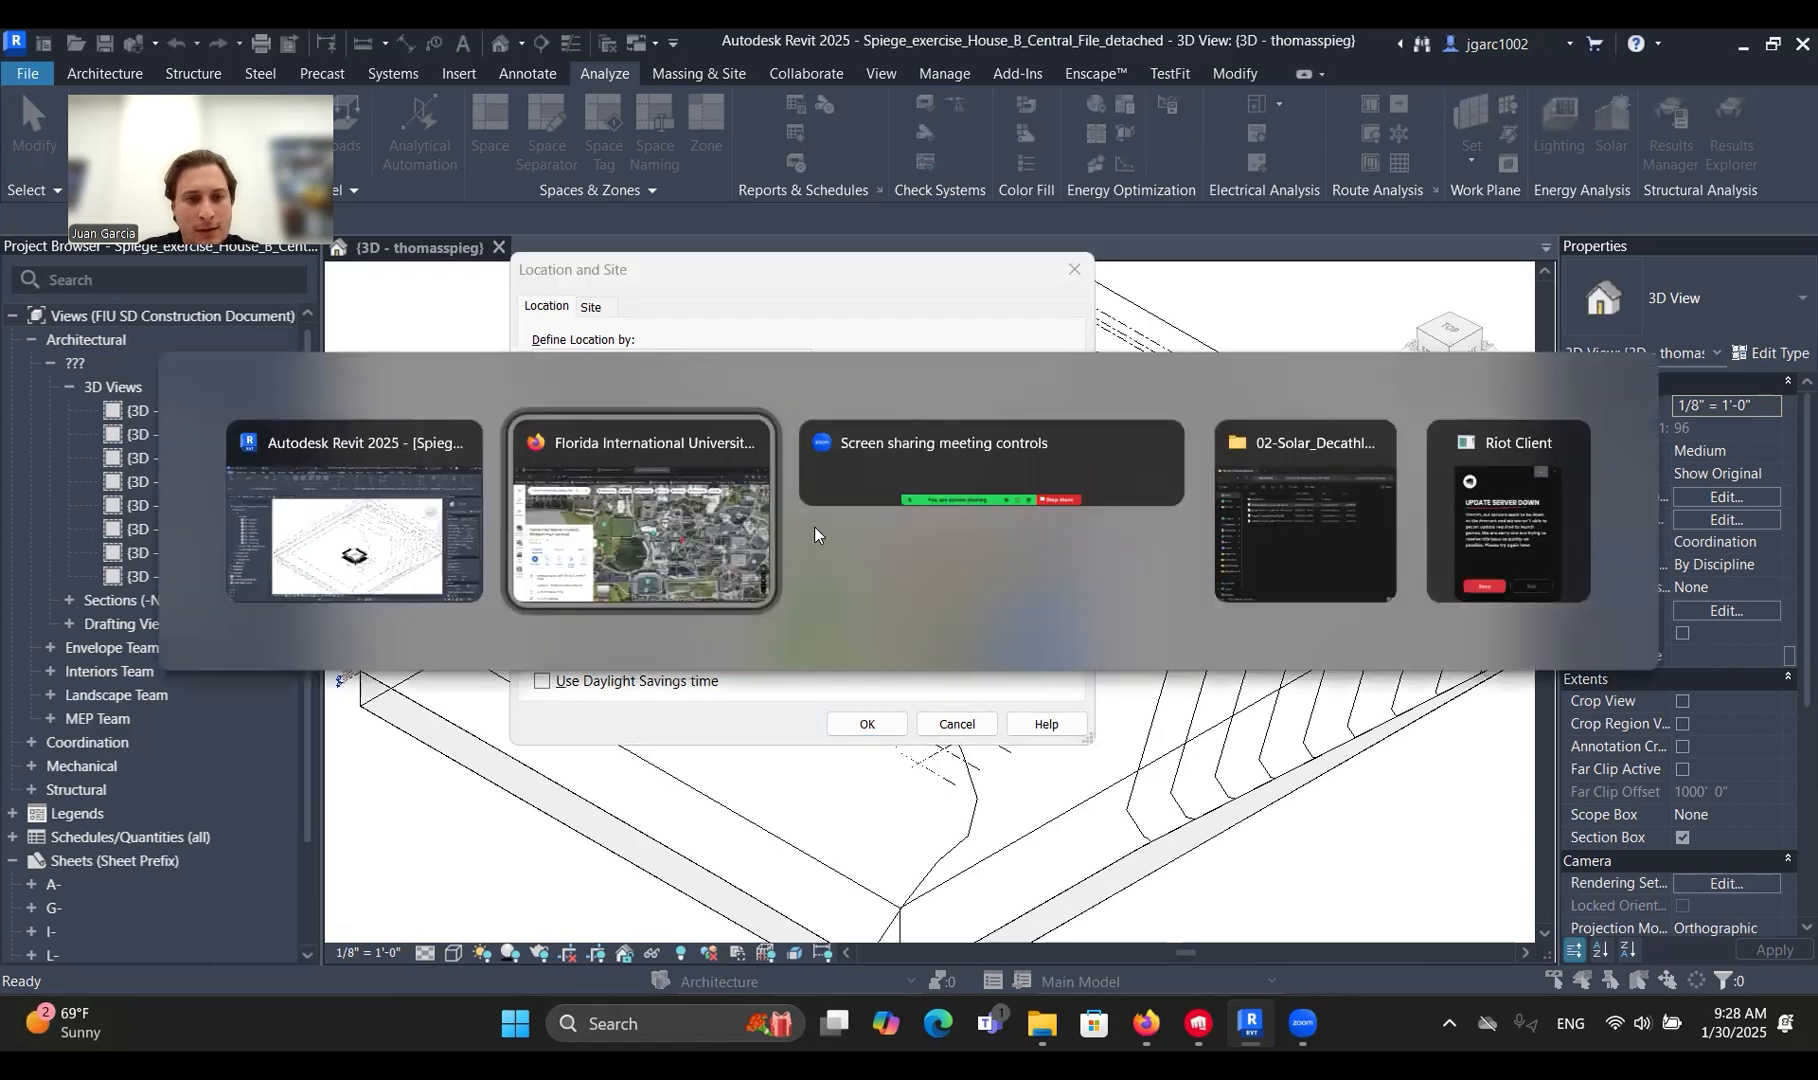
right_click(1185, 548)
click(1228, 563)
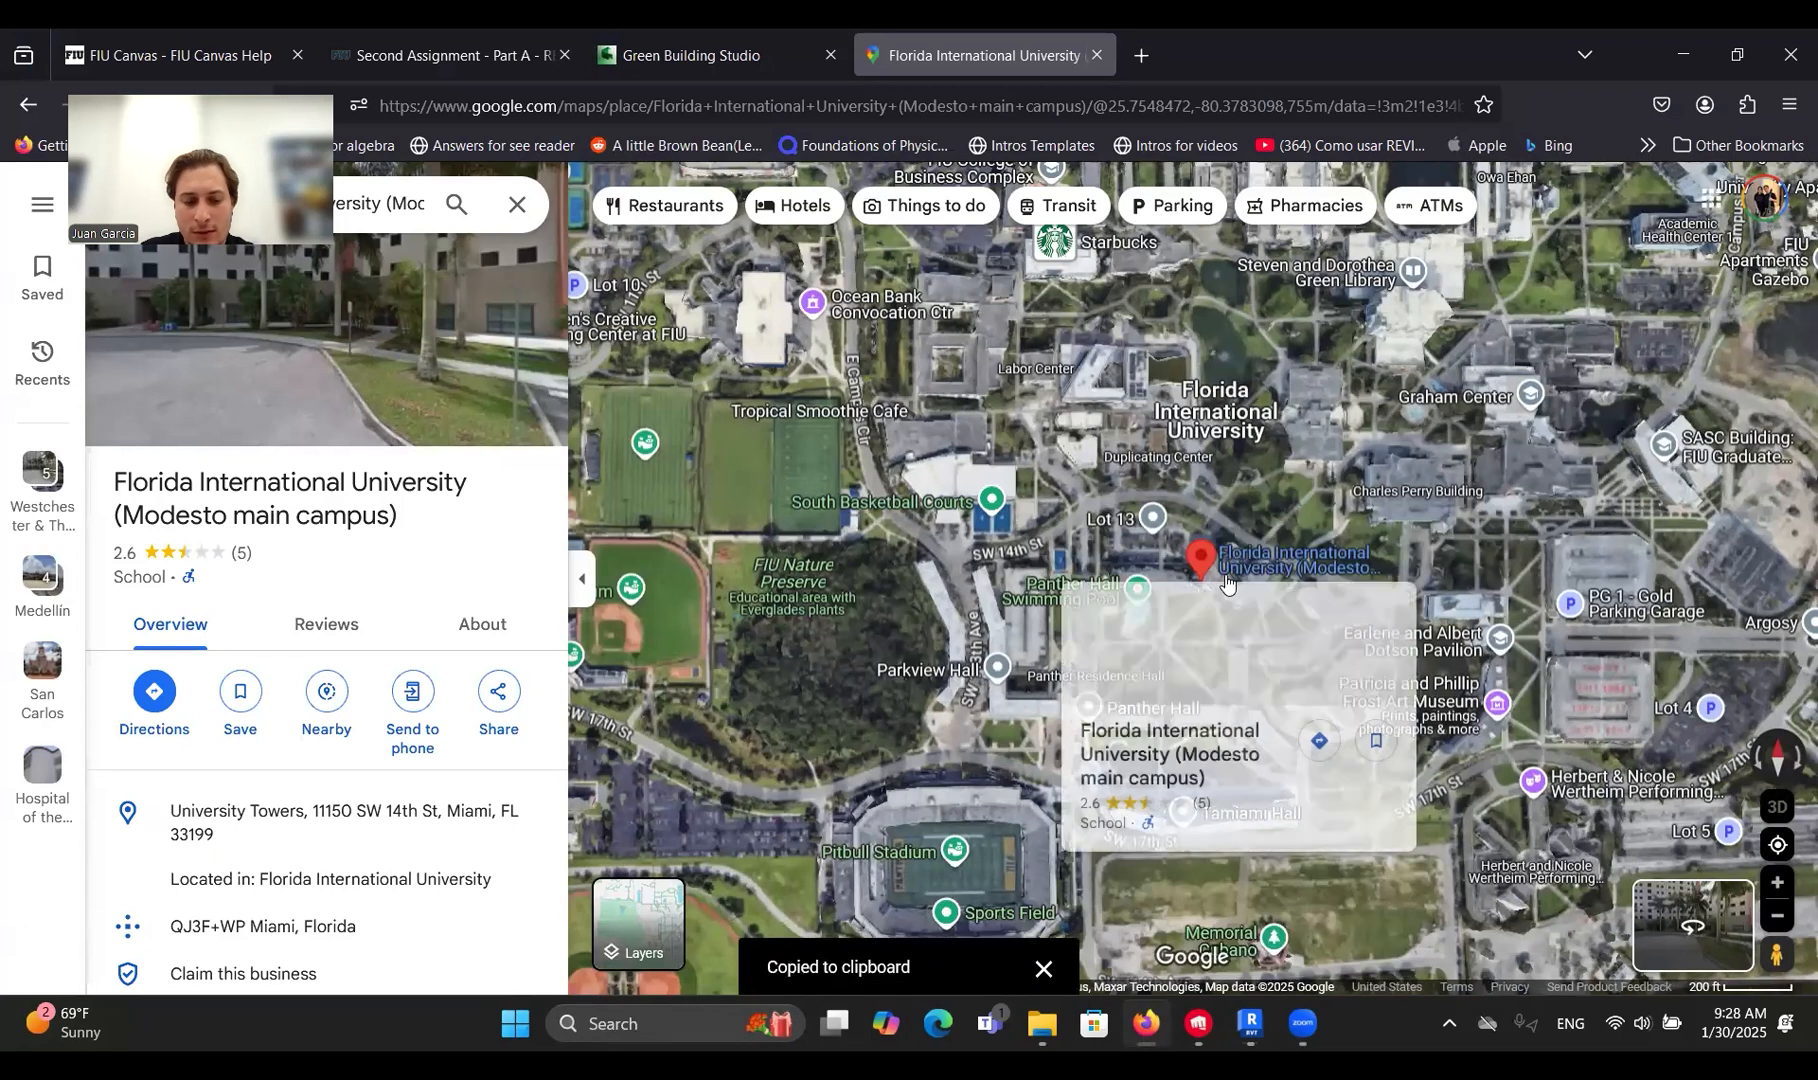
Return to Revit, paste the newly copied coordinates as the project address, search for them and accept the location.
key(alt+Tab)
key(ctrl+a)
key(ctrl+v)
click(997, 433)
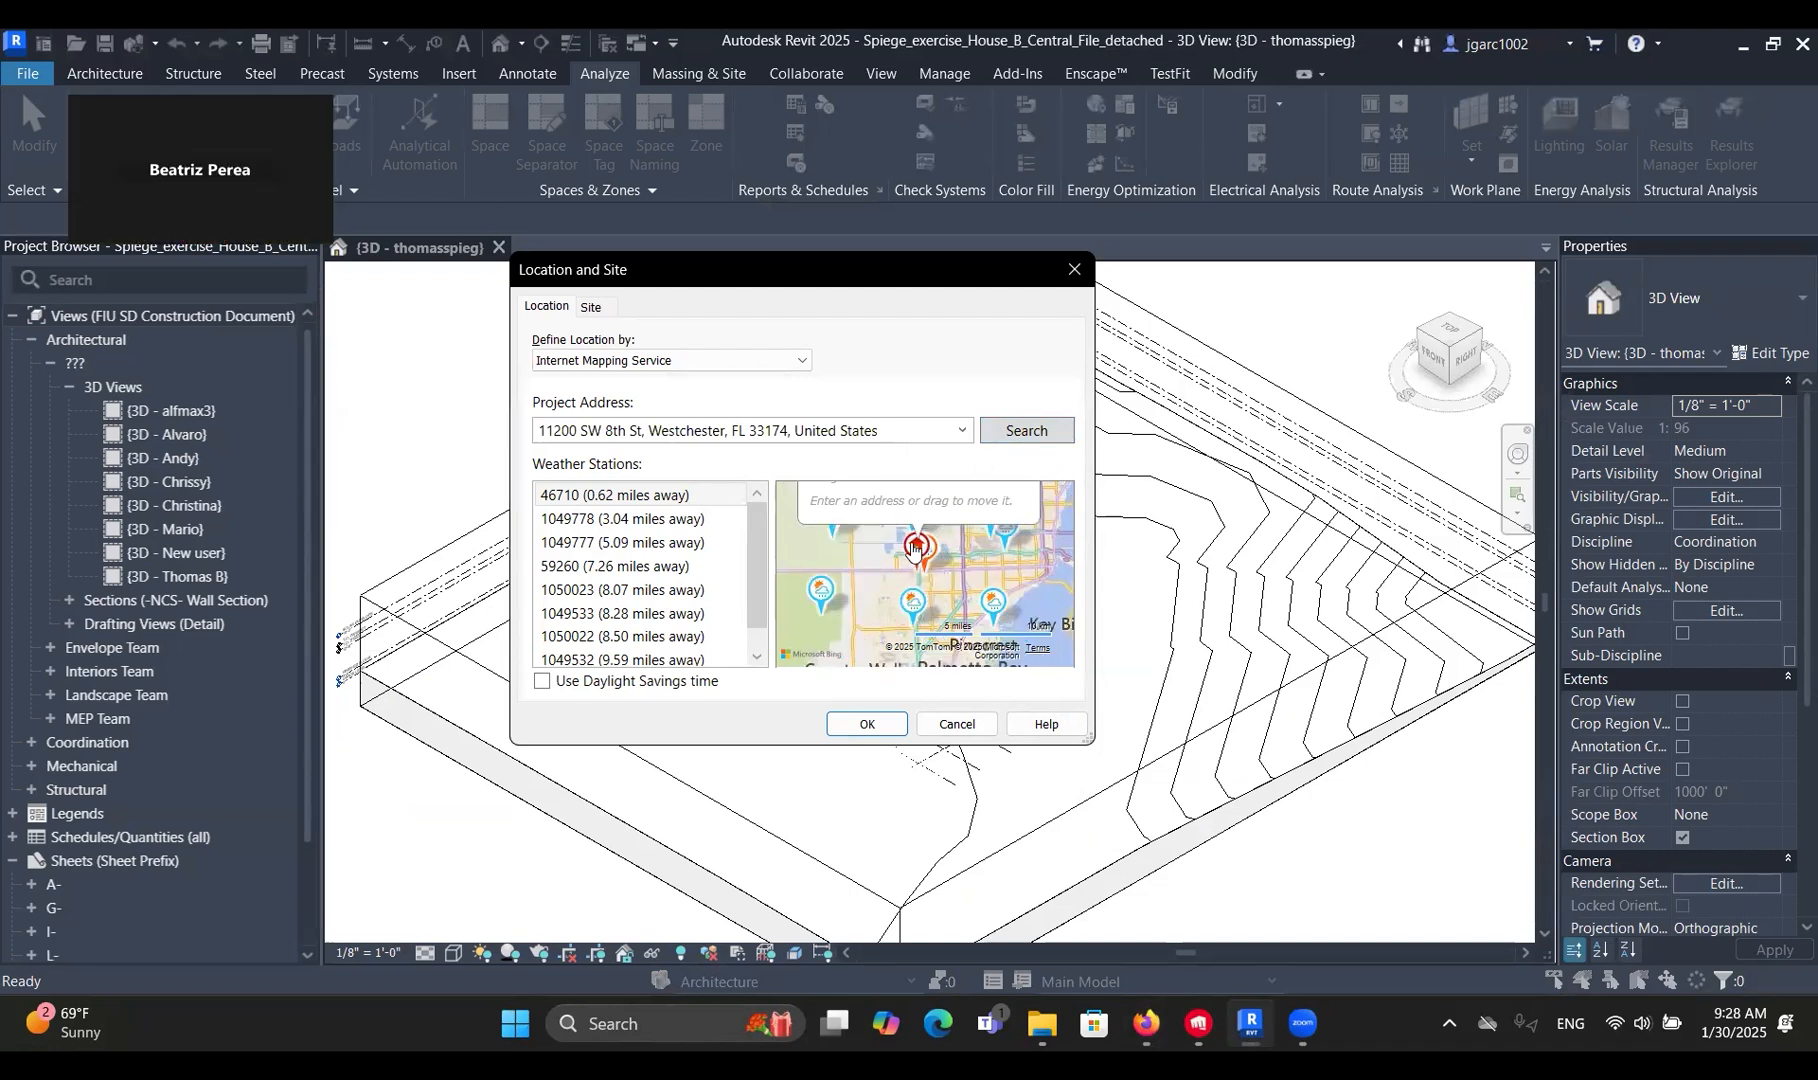
click(866, 724)
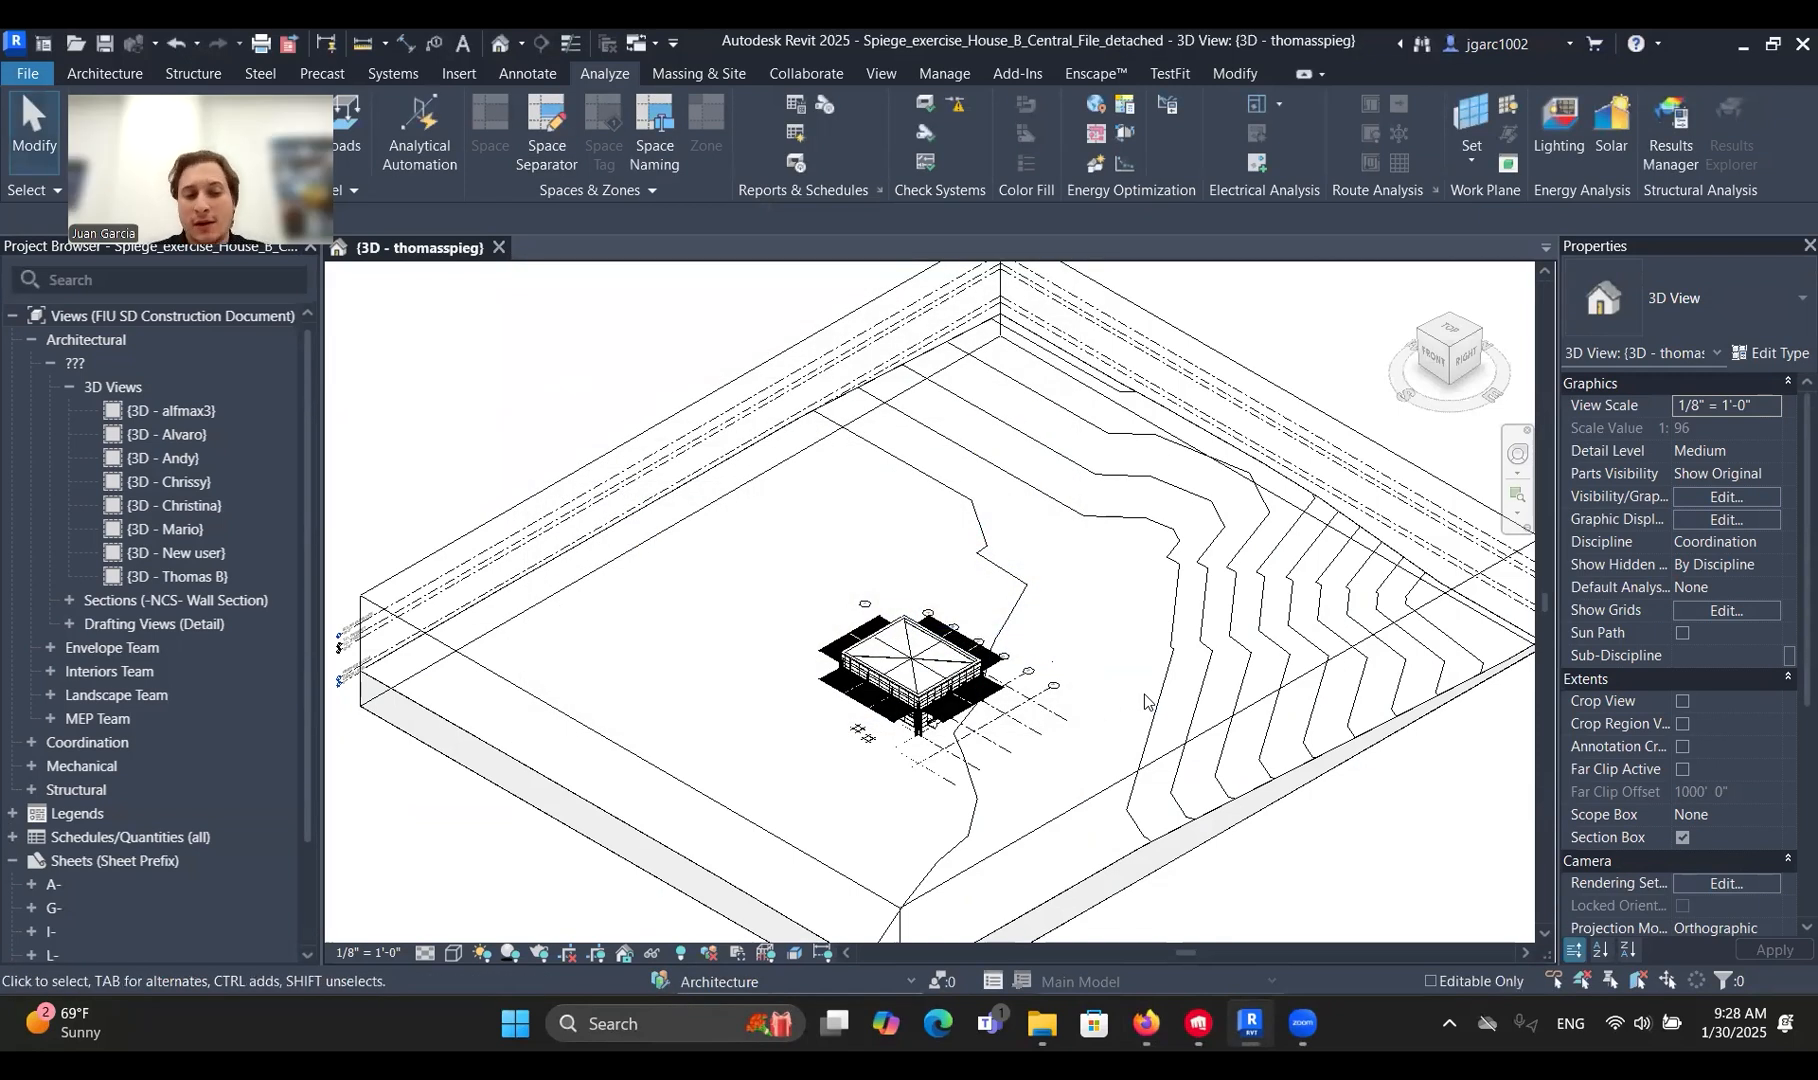
middle_drag(487, 840, 490, 797)
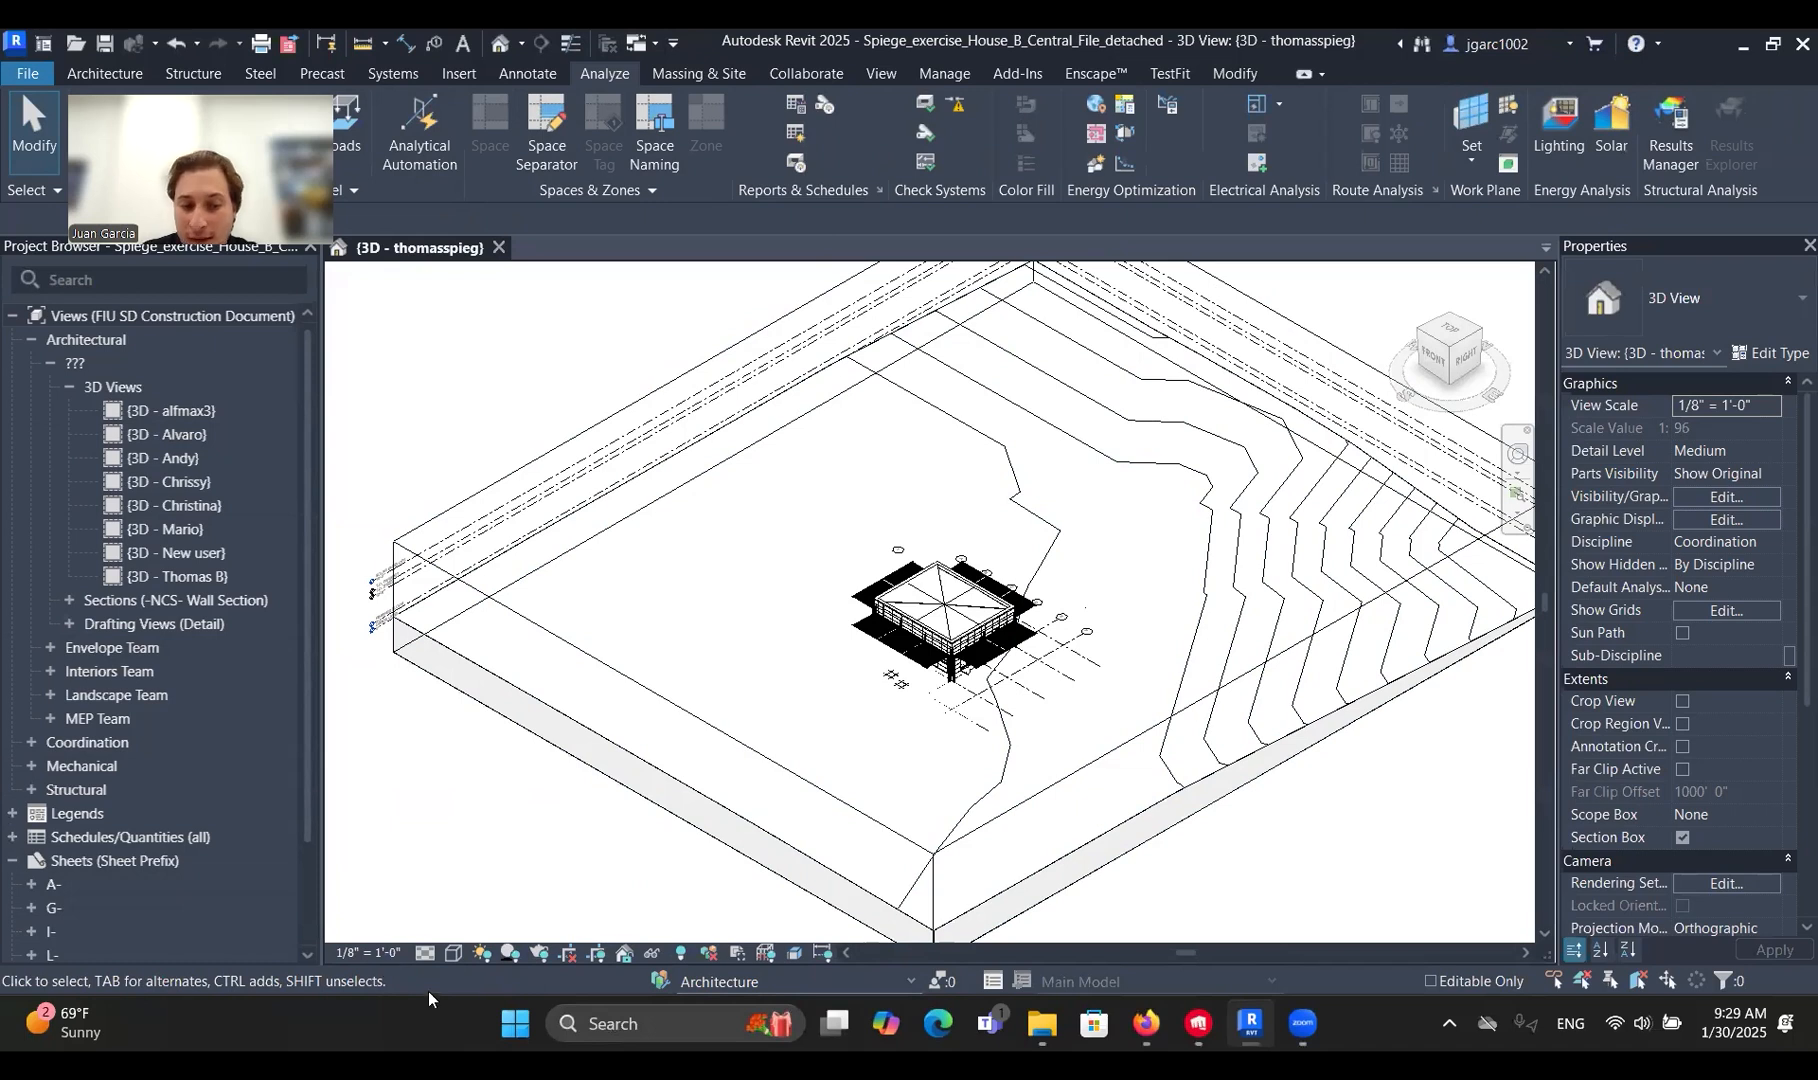
click(372, 952)
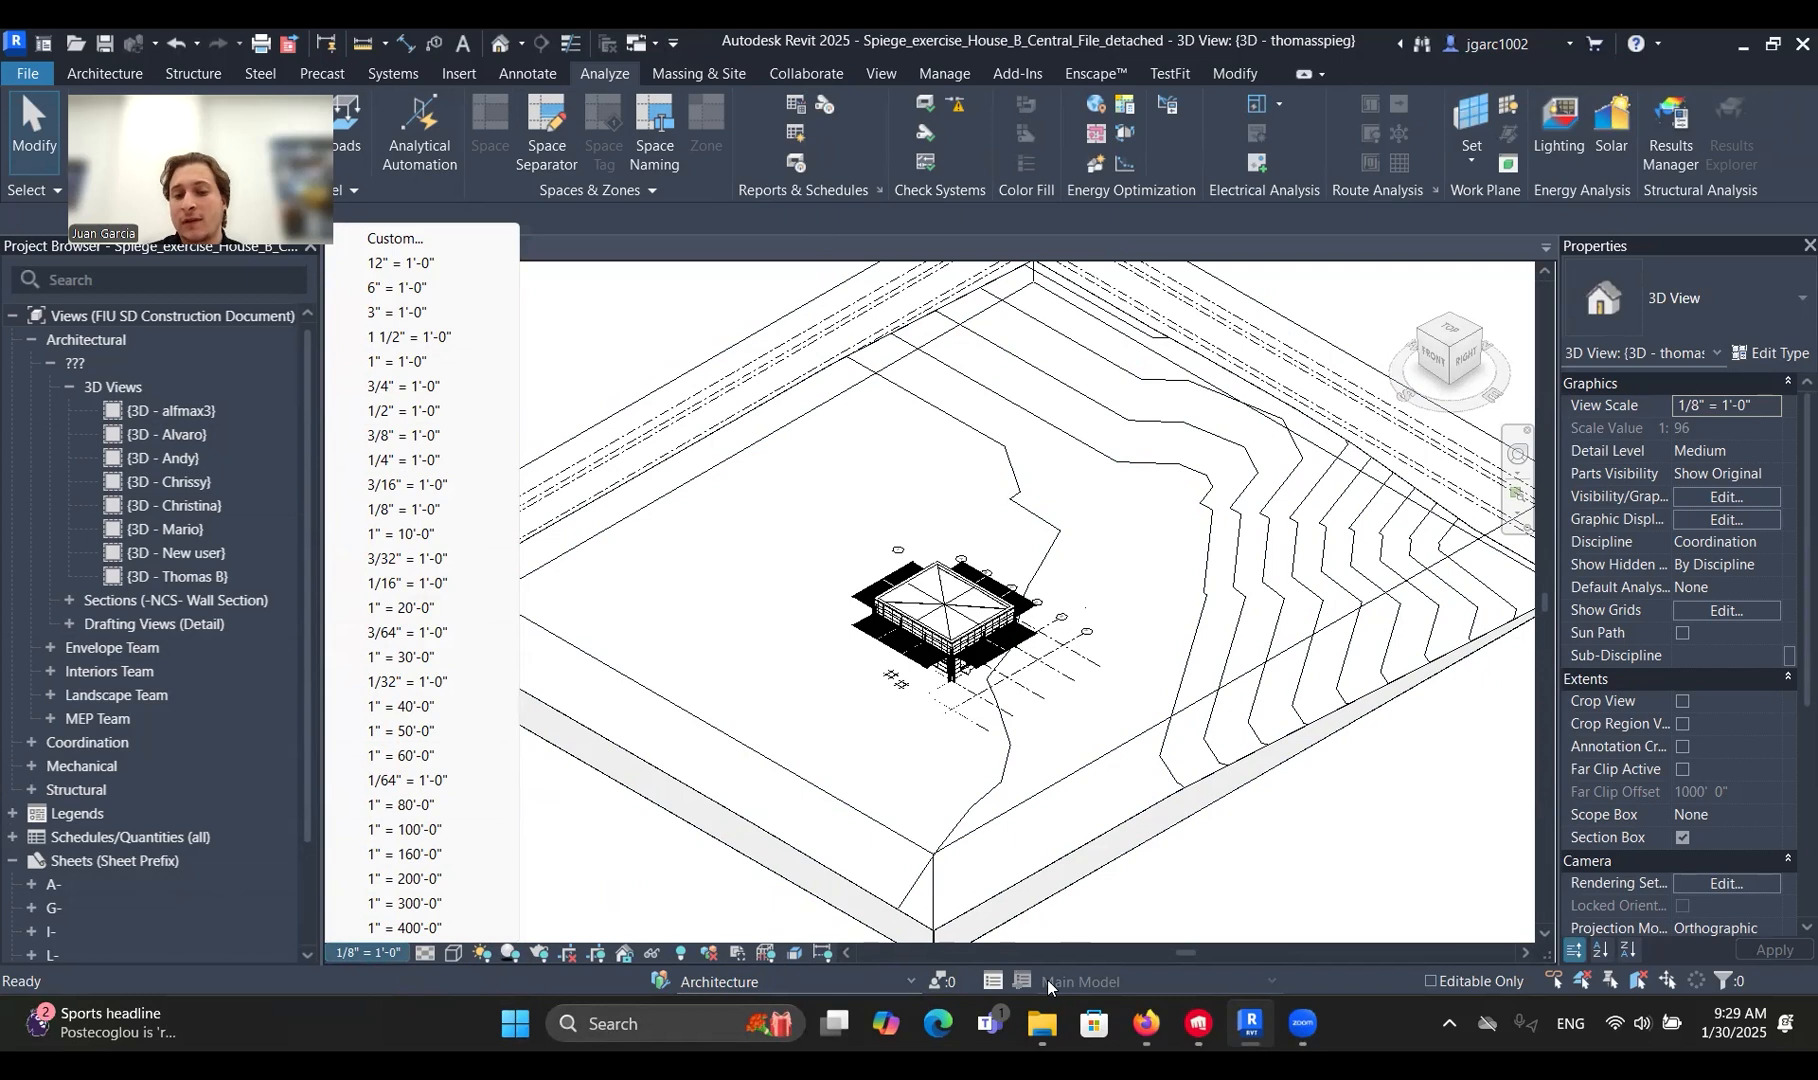
click(665, 872)
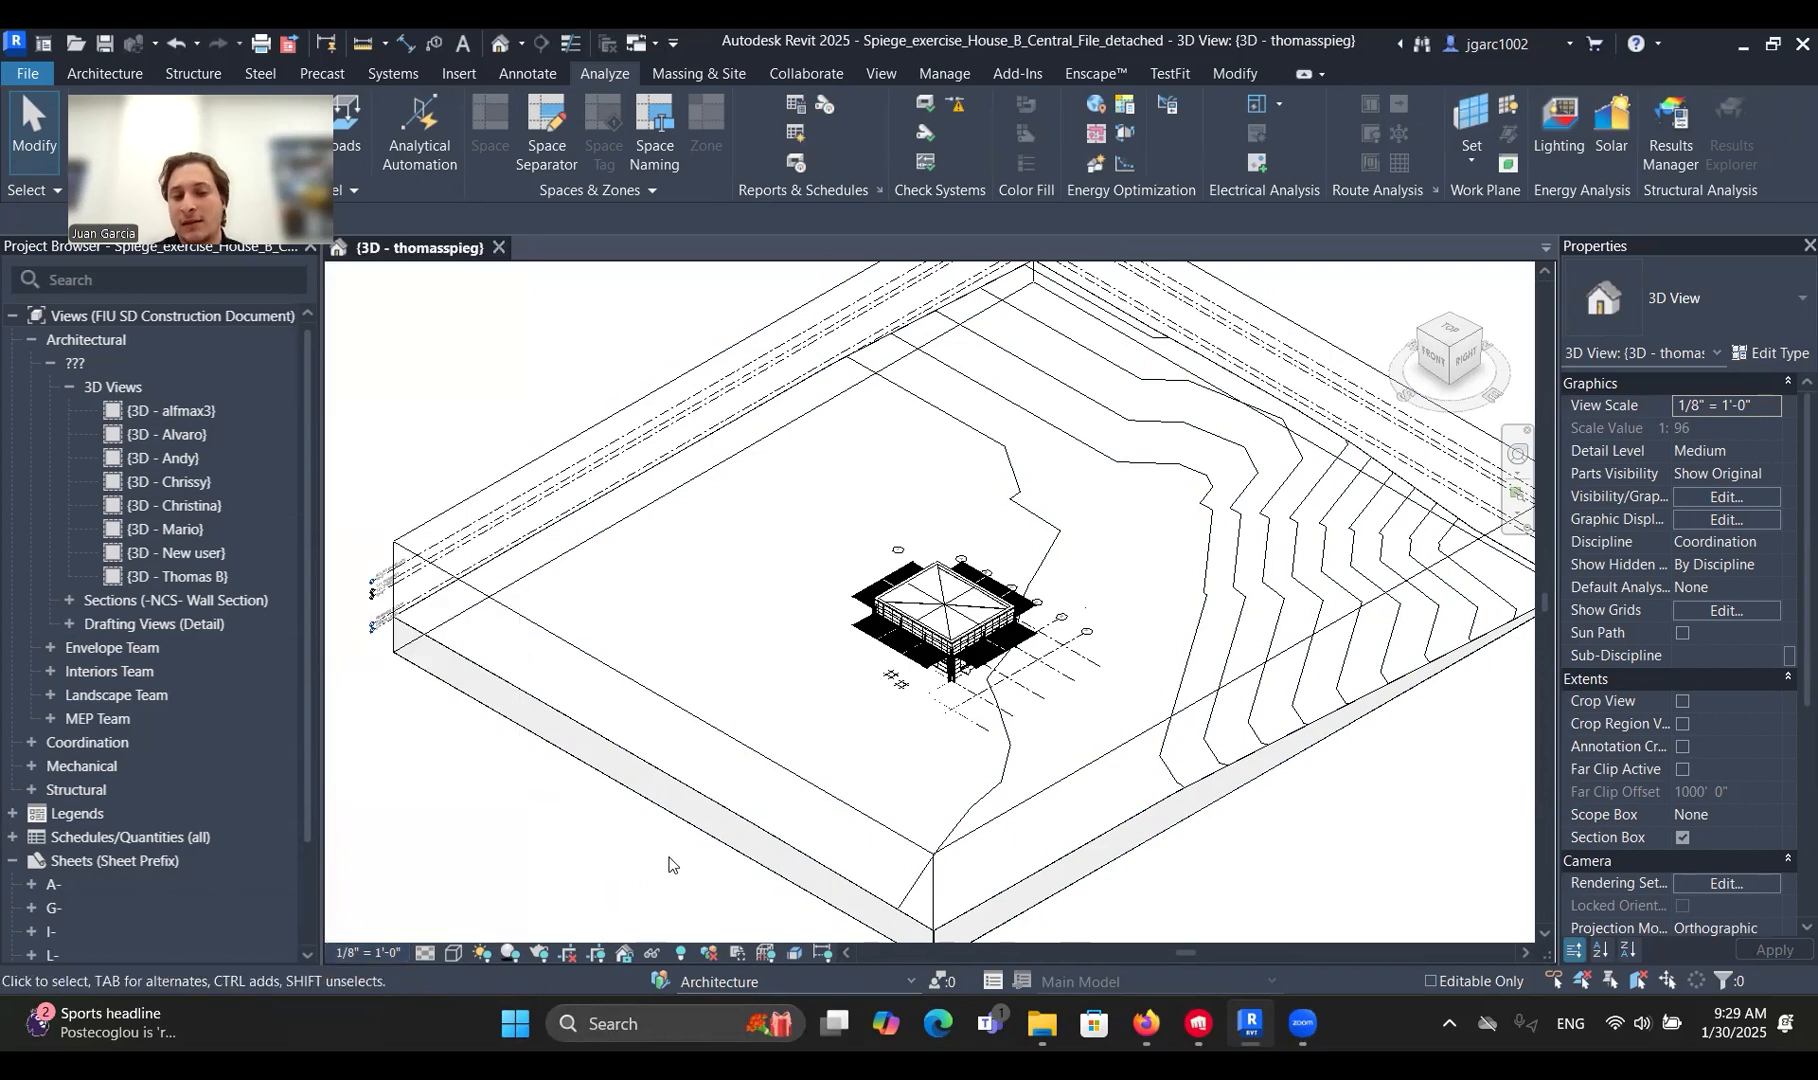
Turn on the sun path using the specified project location, date and time, and move the sun to January 1.
middle_drag(608, 885, 500, 940)
click(482, 952)
click(533, 893)
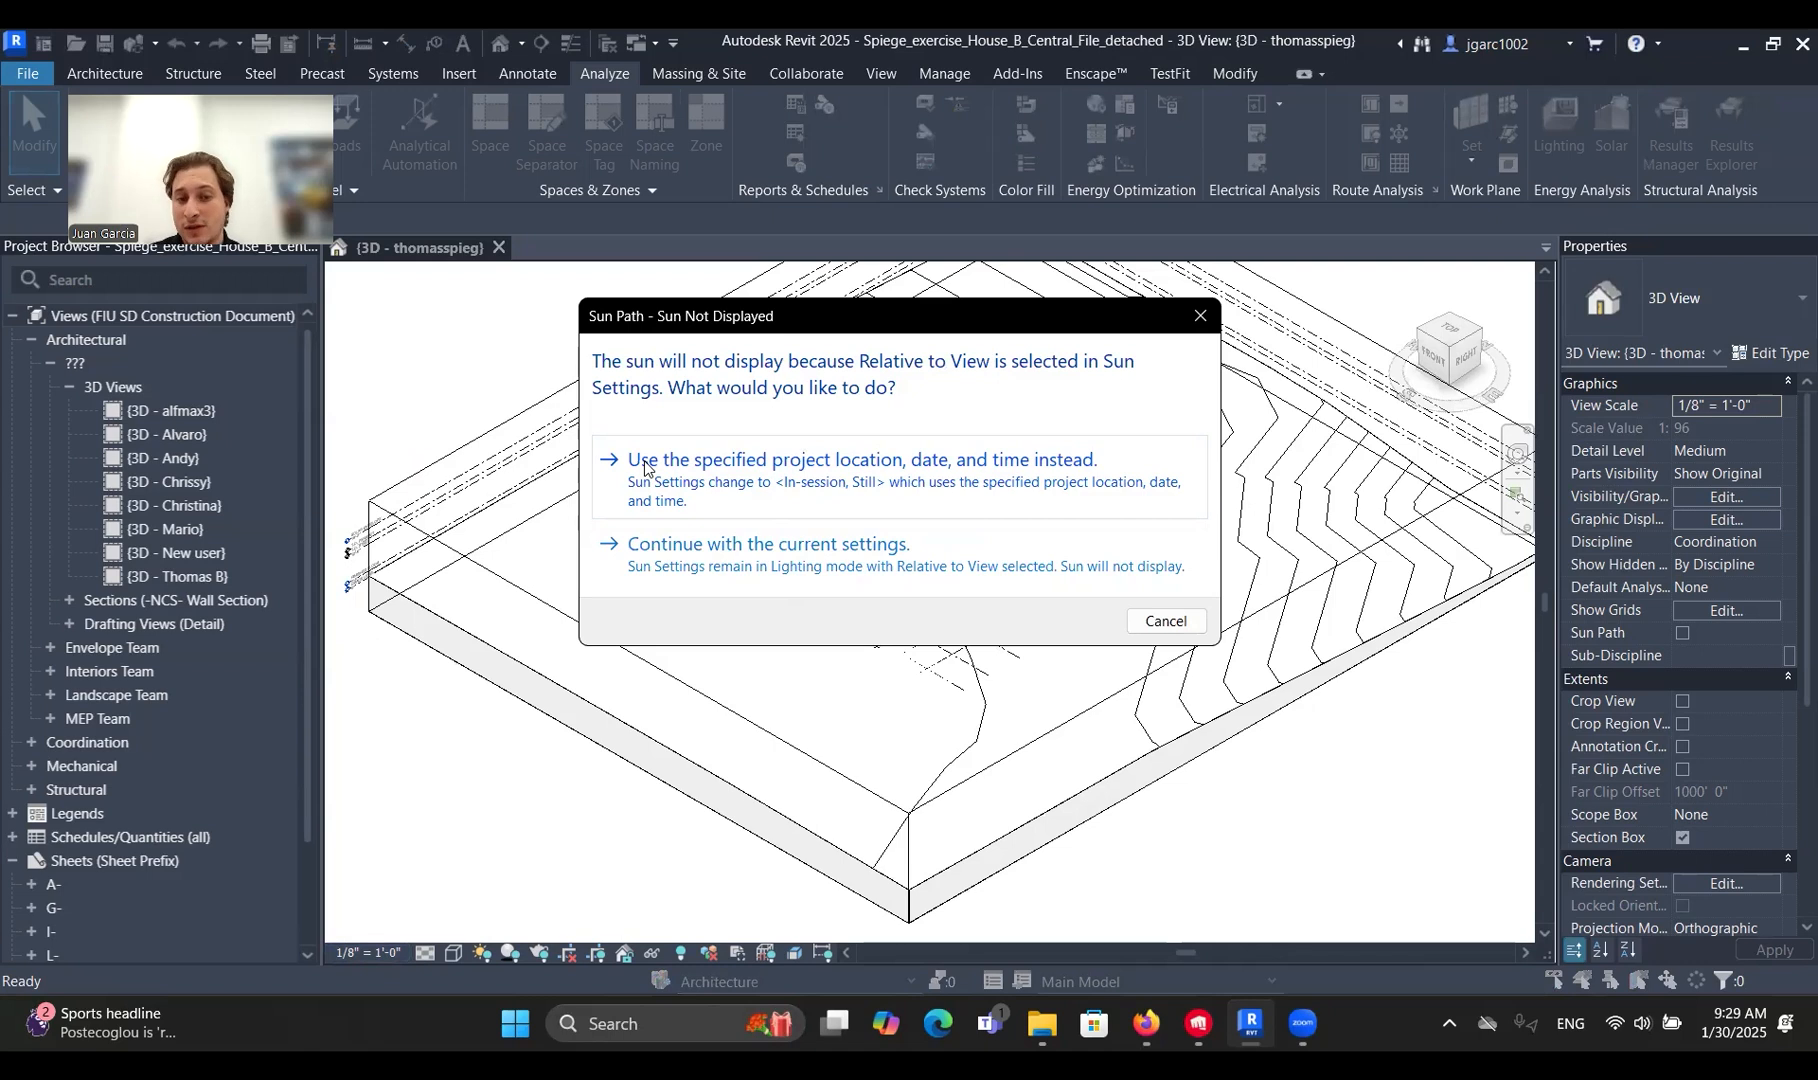
click(803, 462)
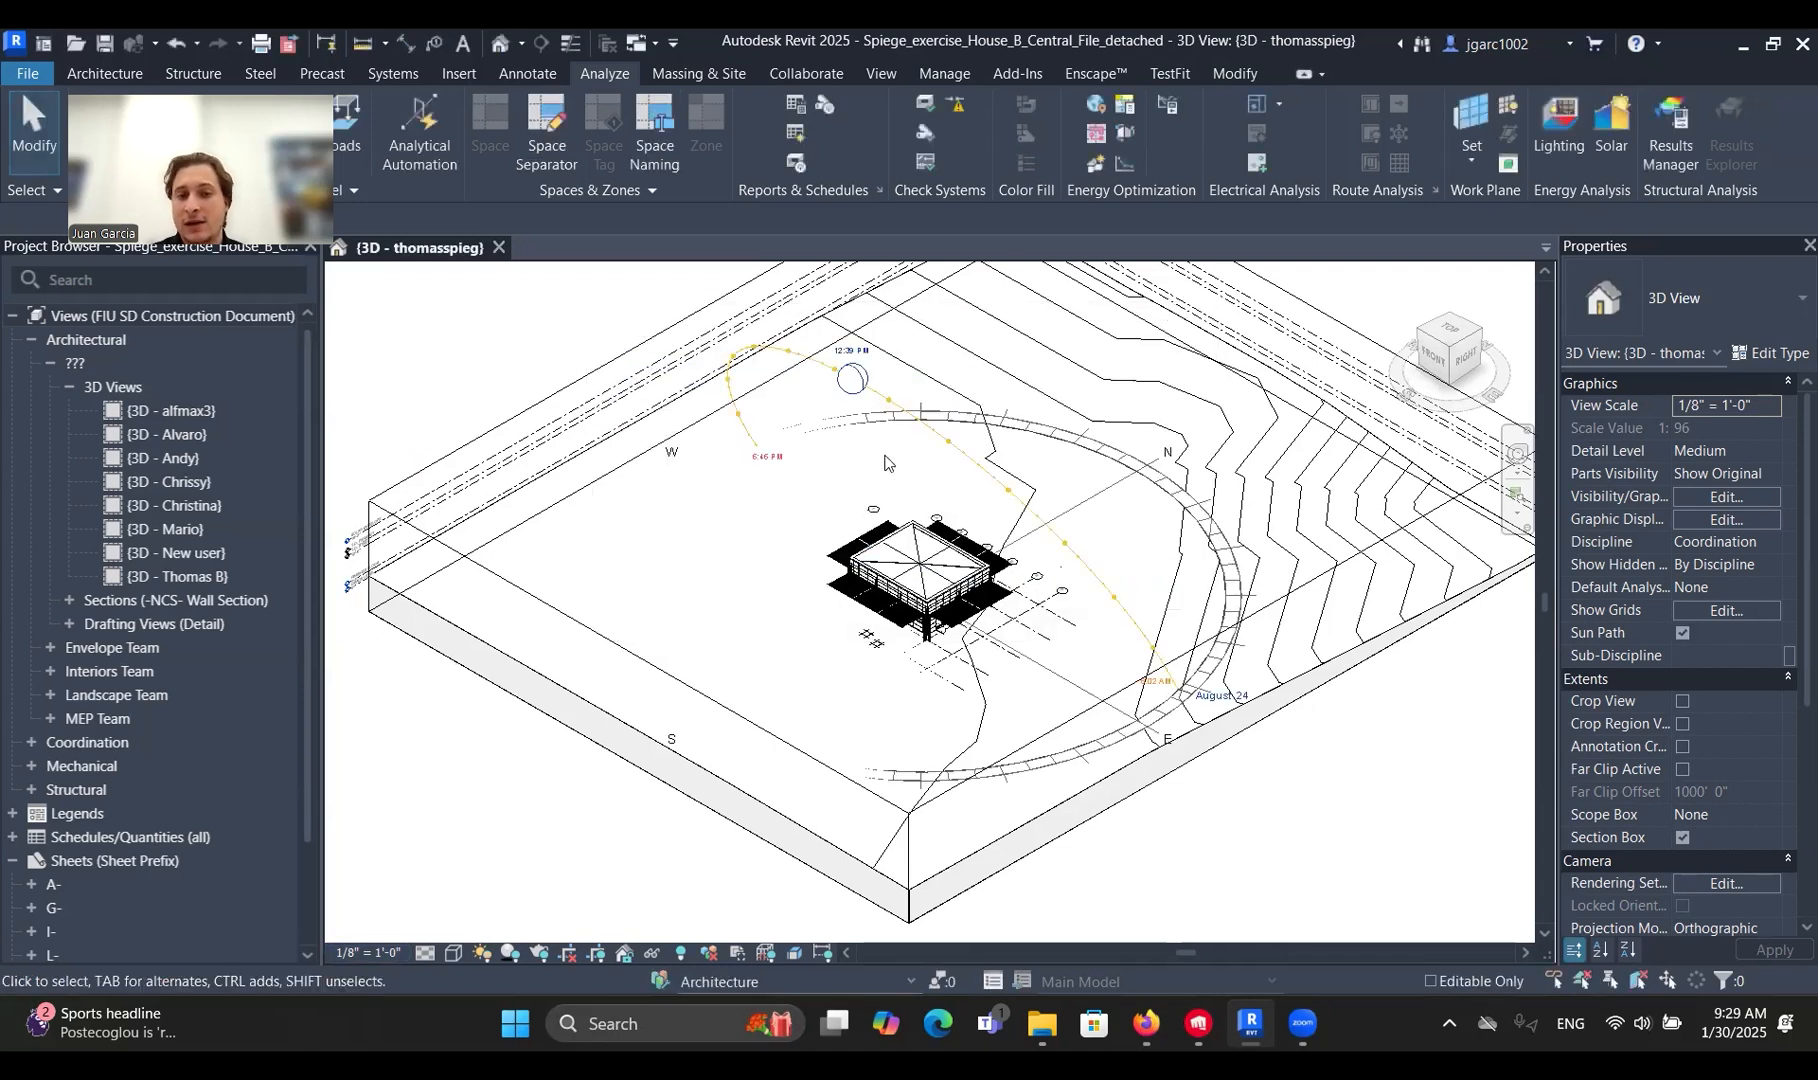
drag(859, 378, 858, 527)
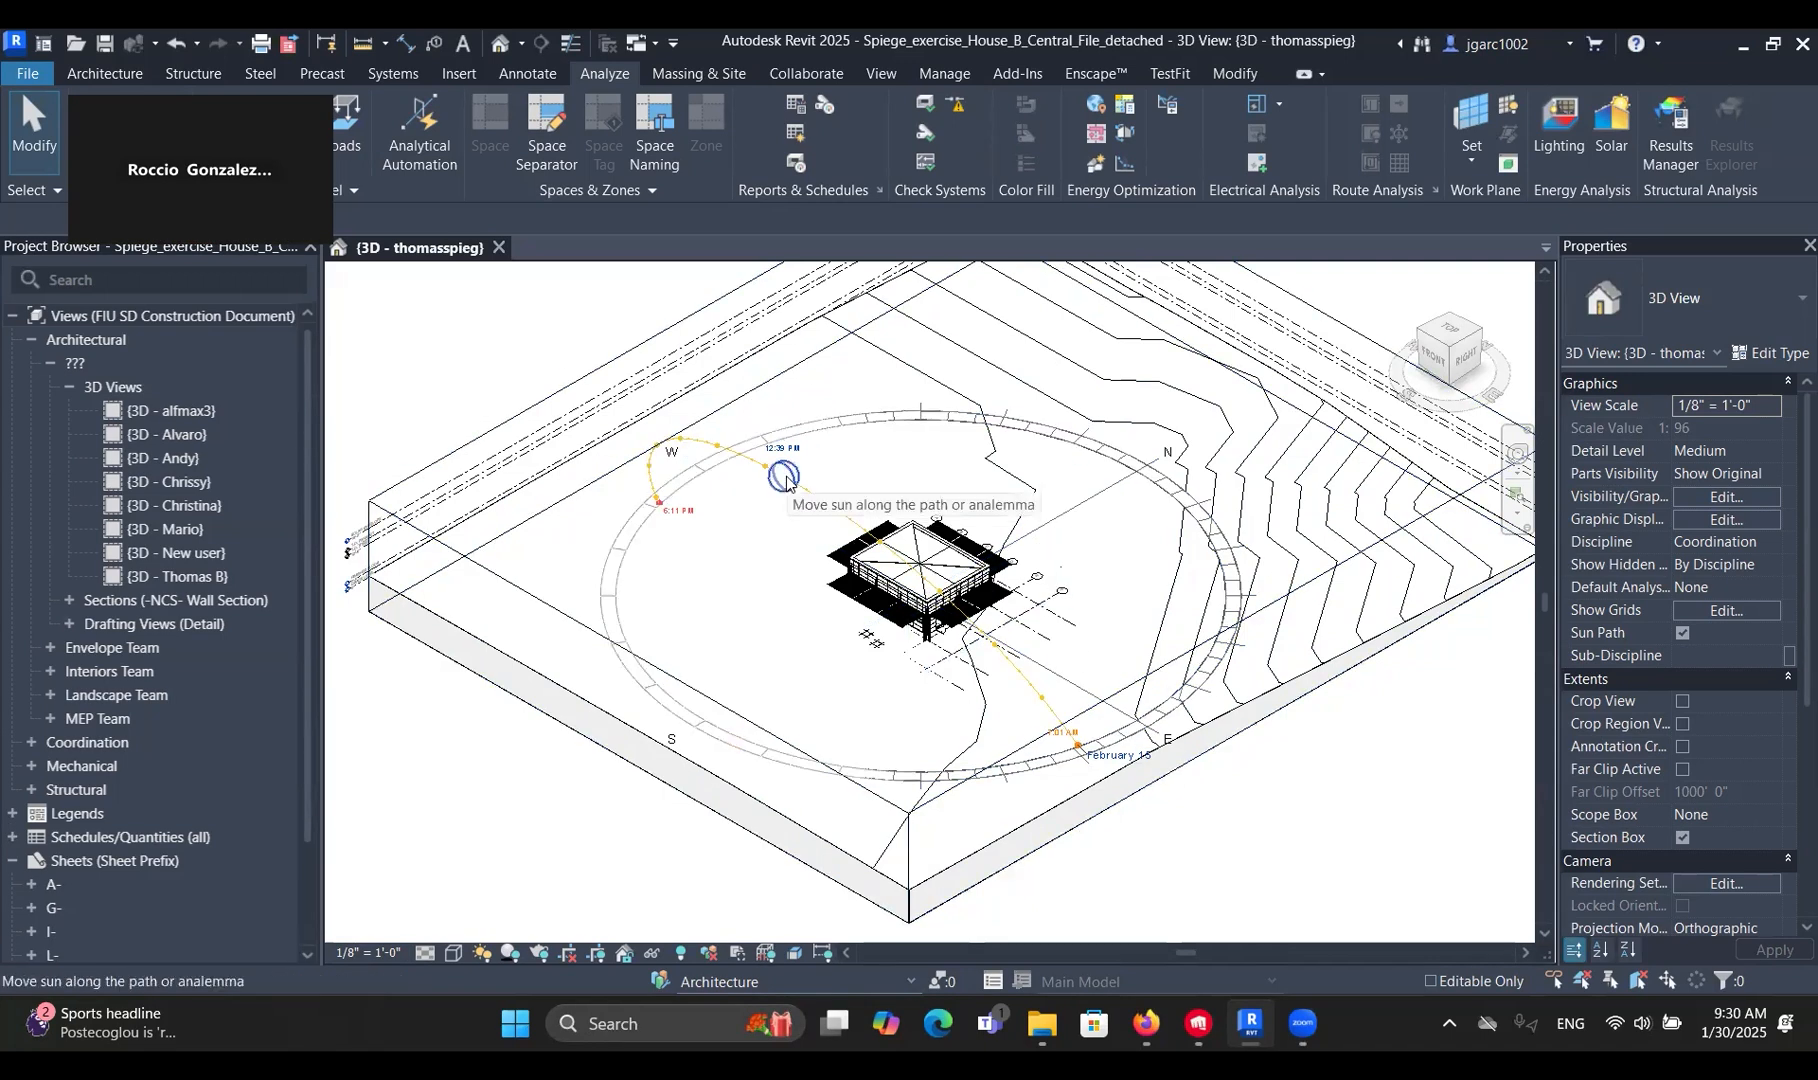
drag(783, 478, 740, 525)
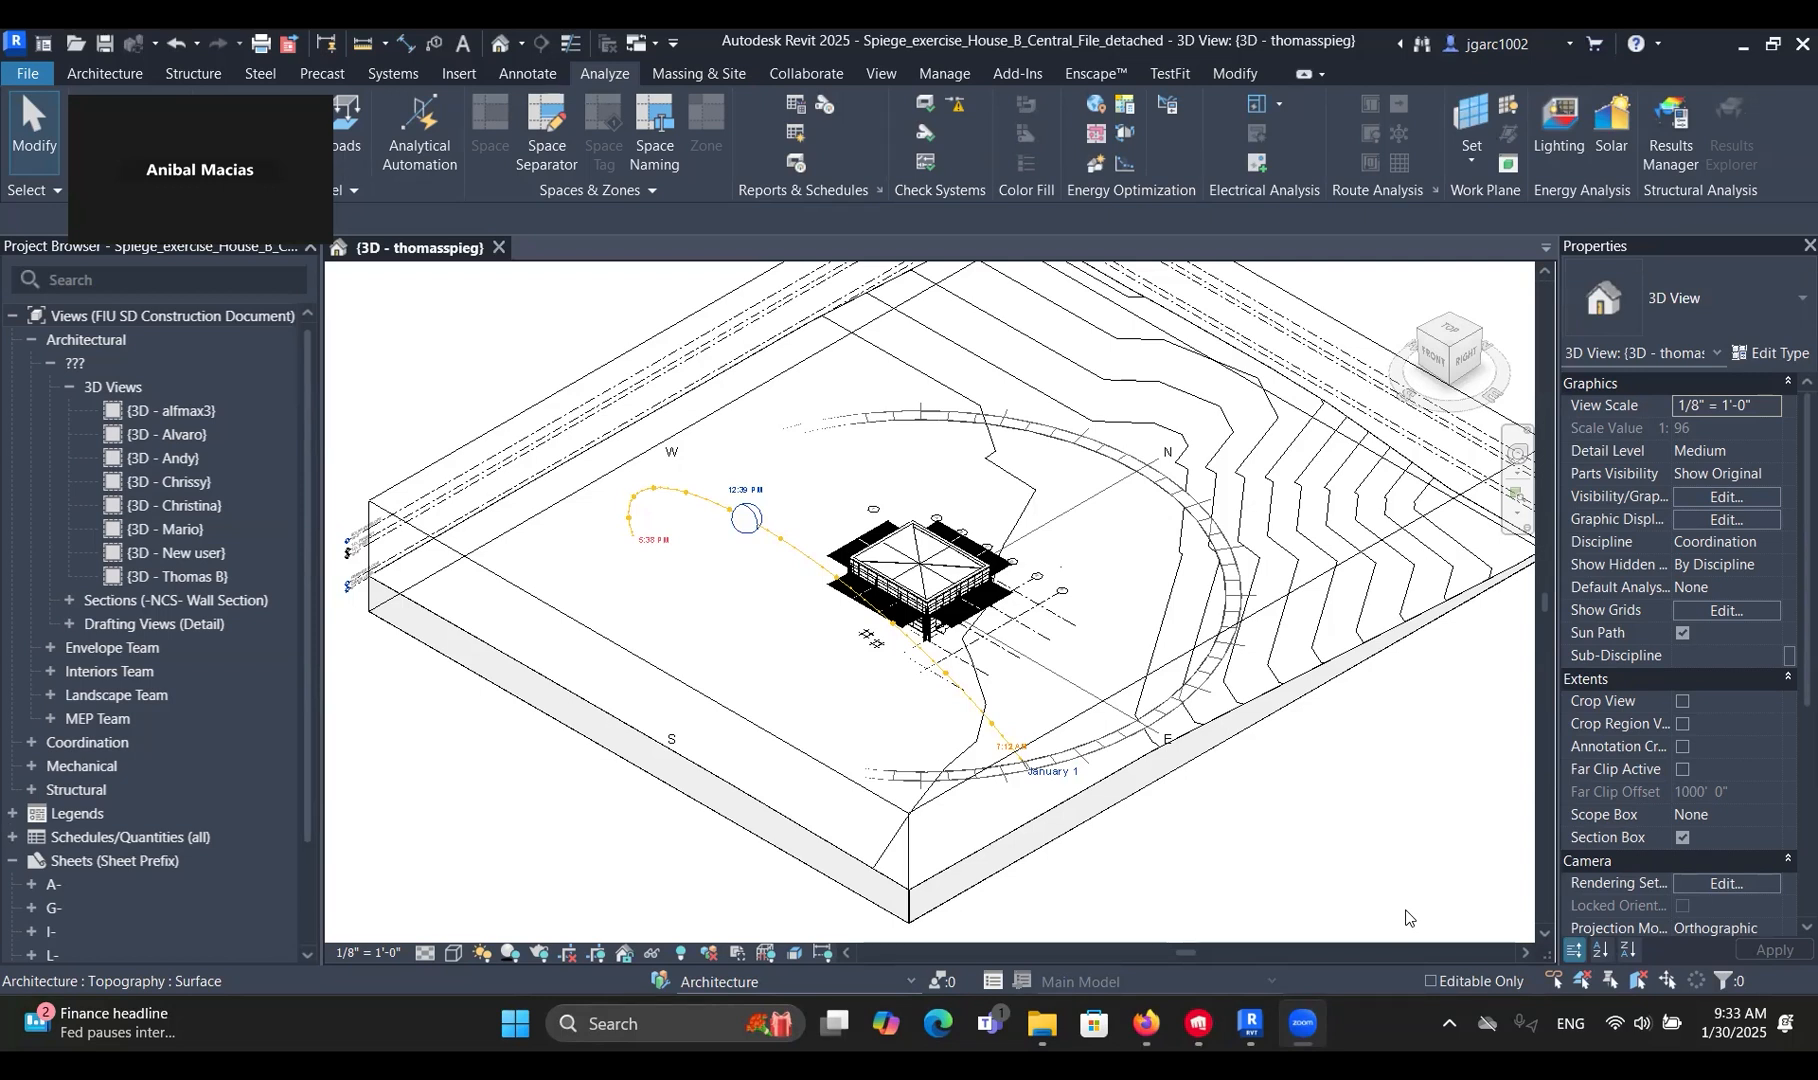
Pull the north side of the section box inward toward the house and clear the selection.
click(1339, 551)
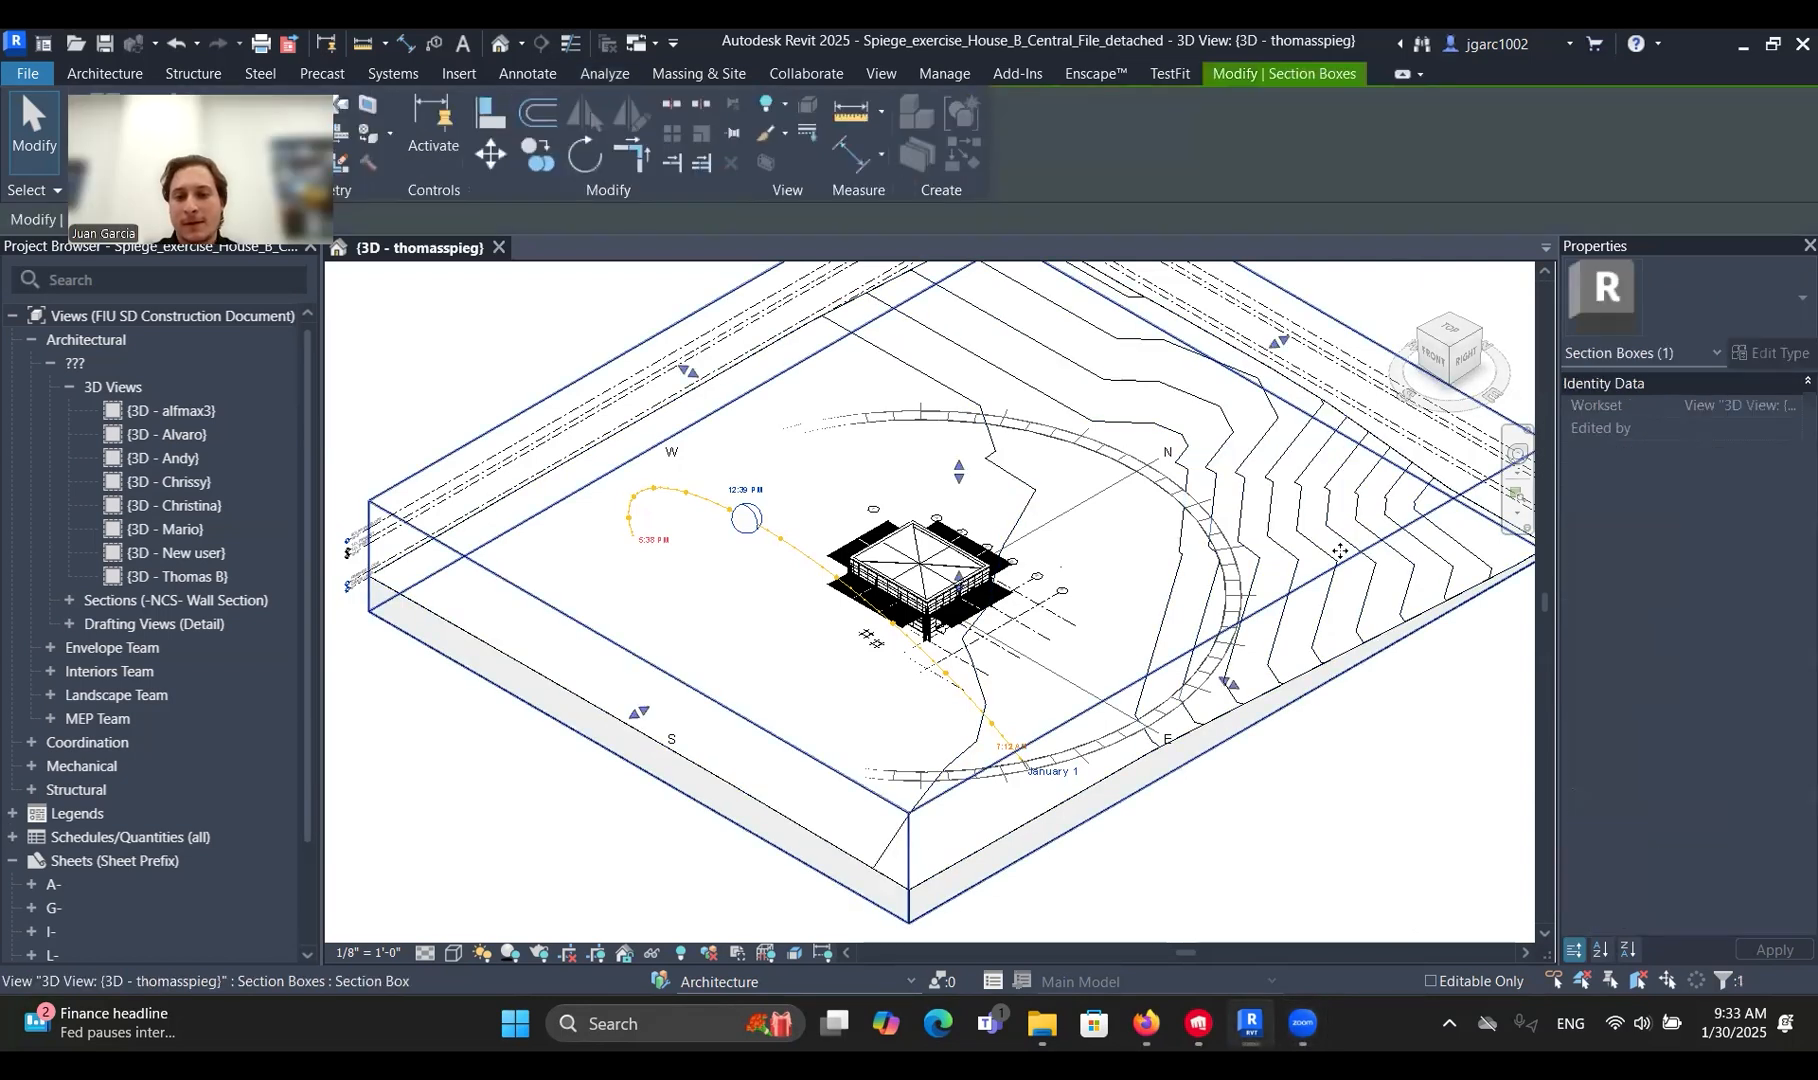
drag(1279, 342, 1190, 393)
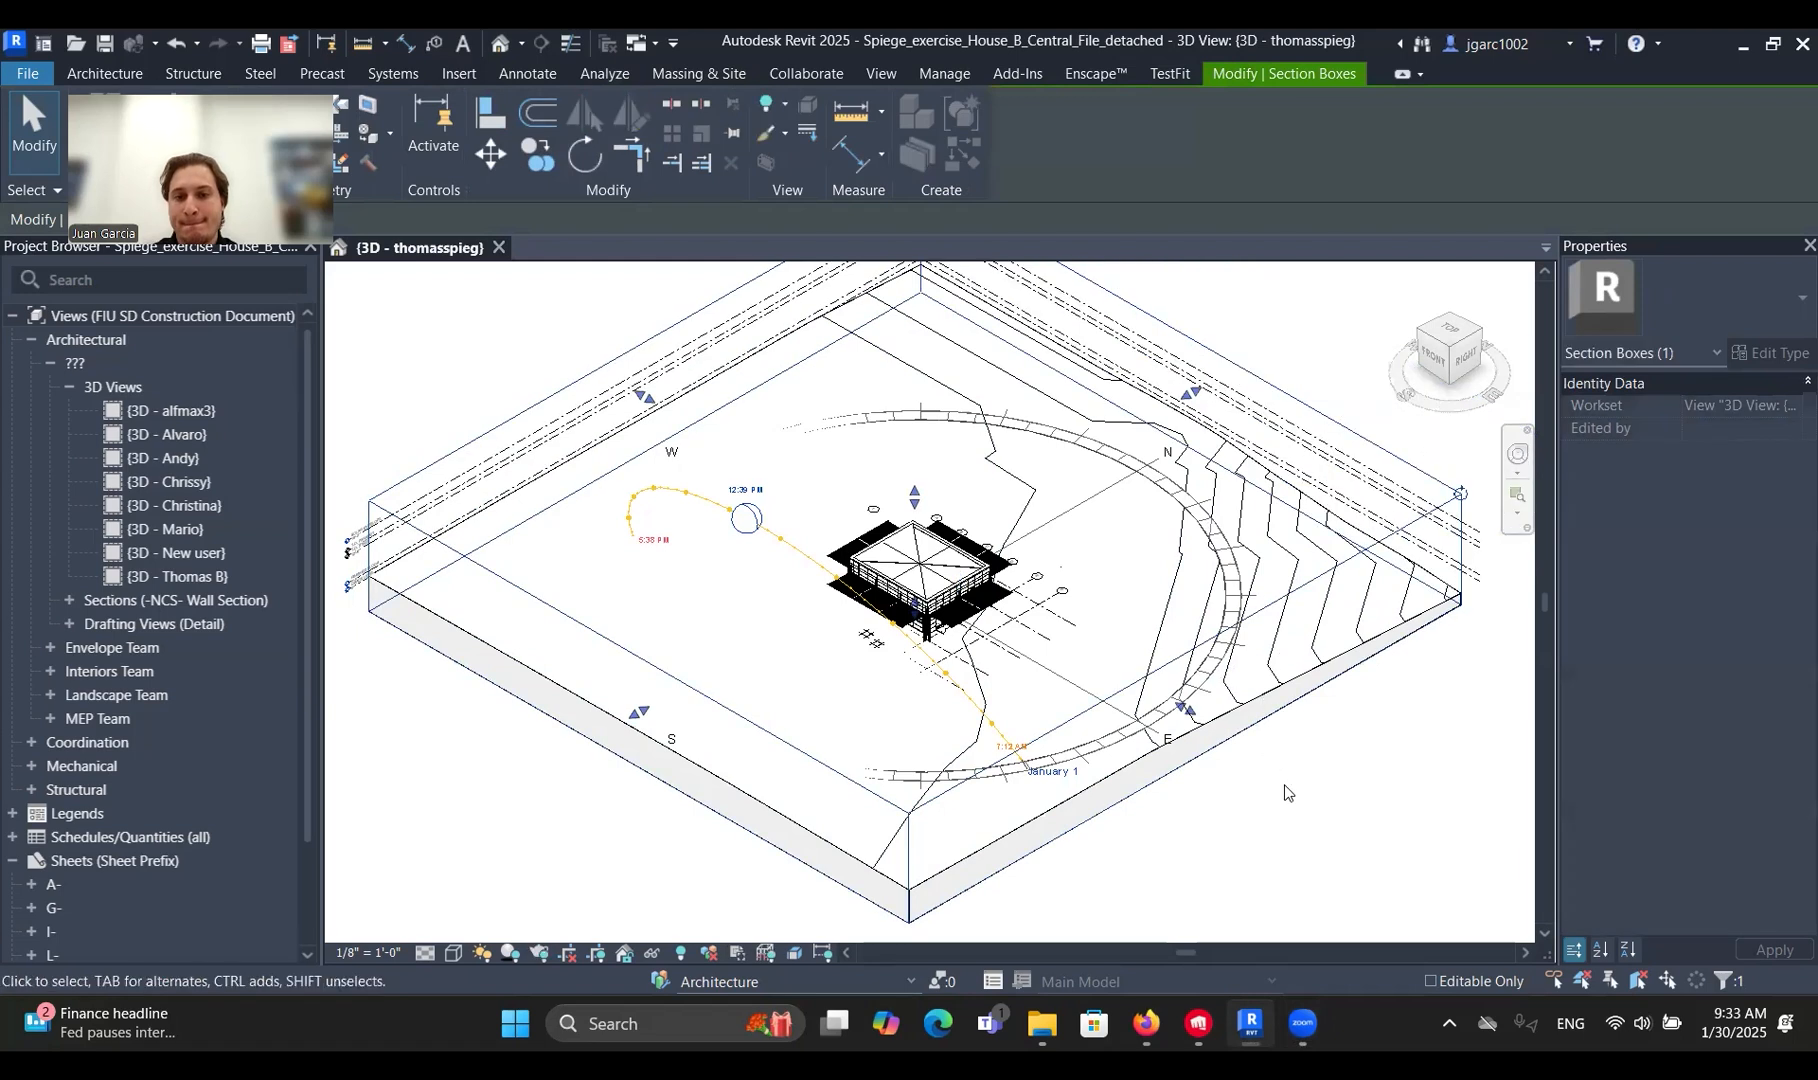
click(1285, 792)
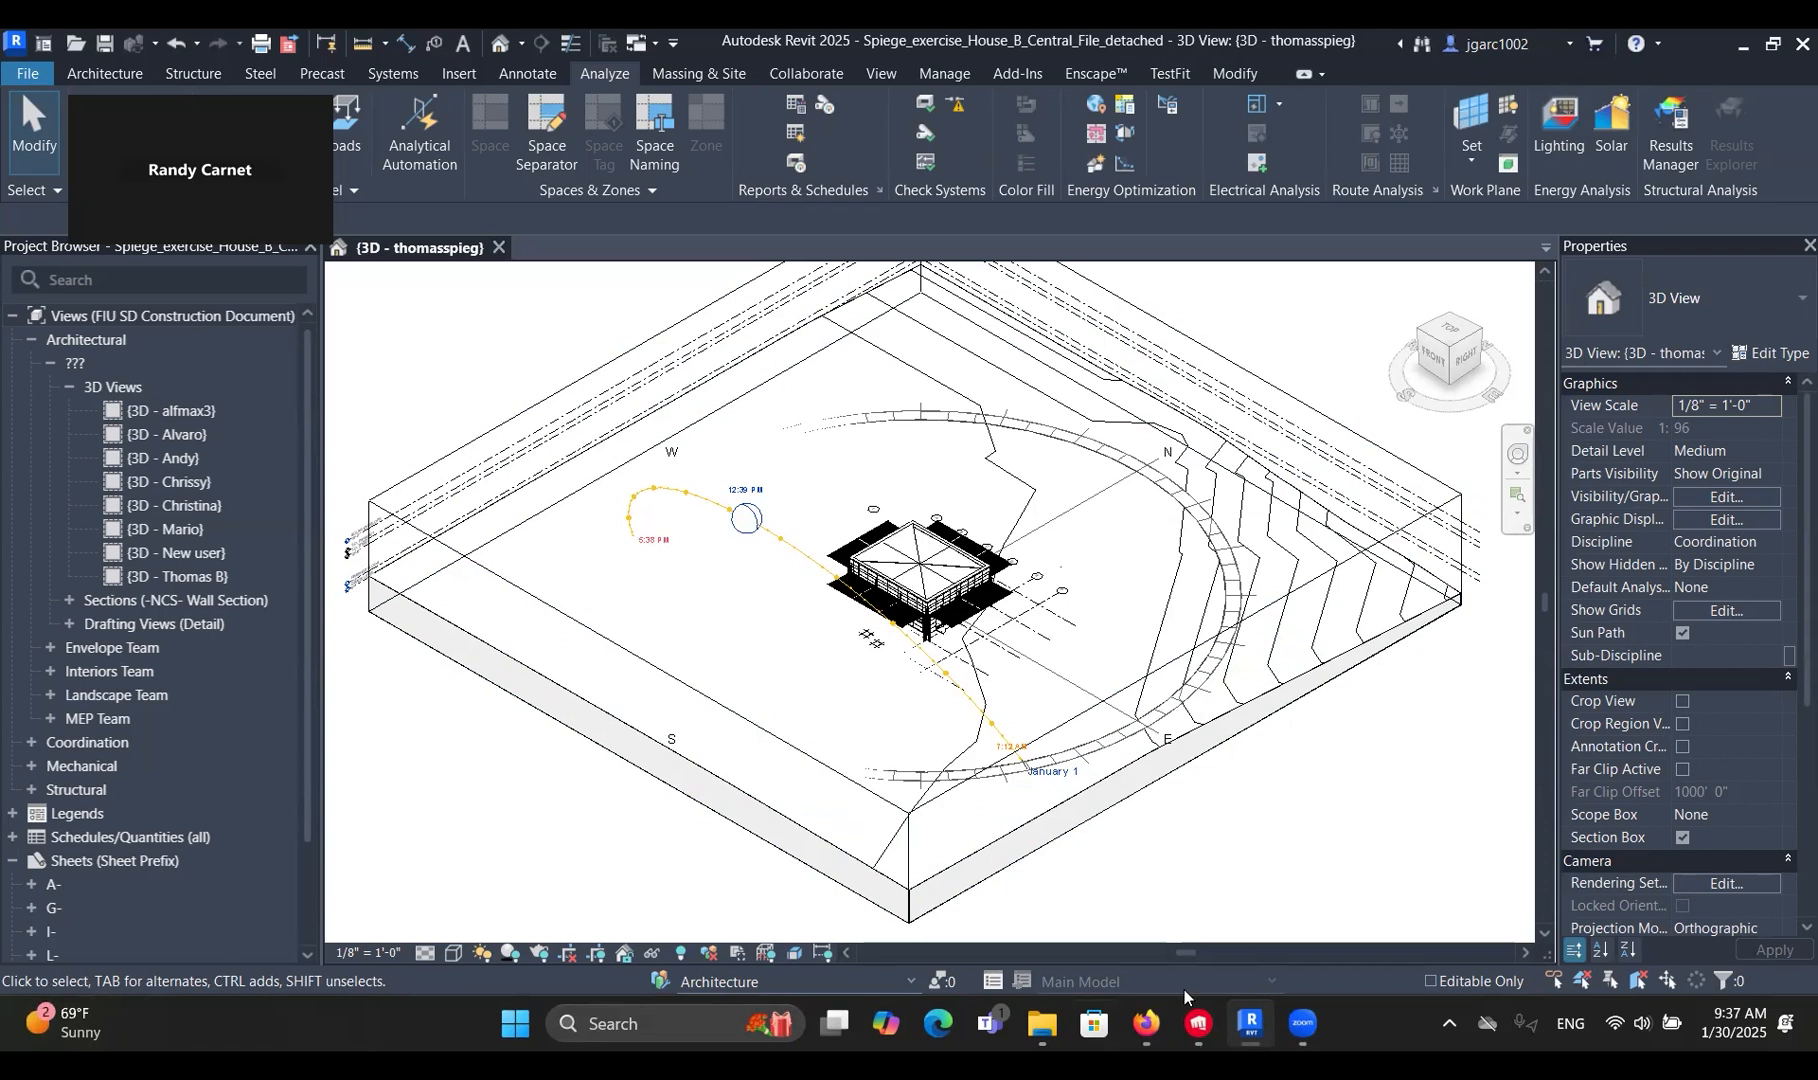
click(1146, 1023)
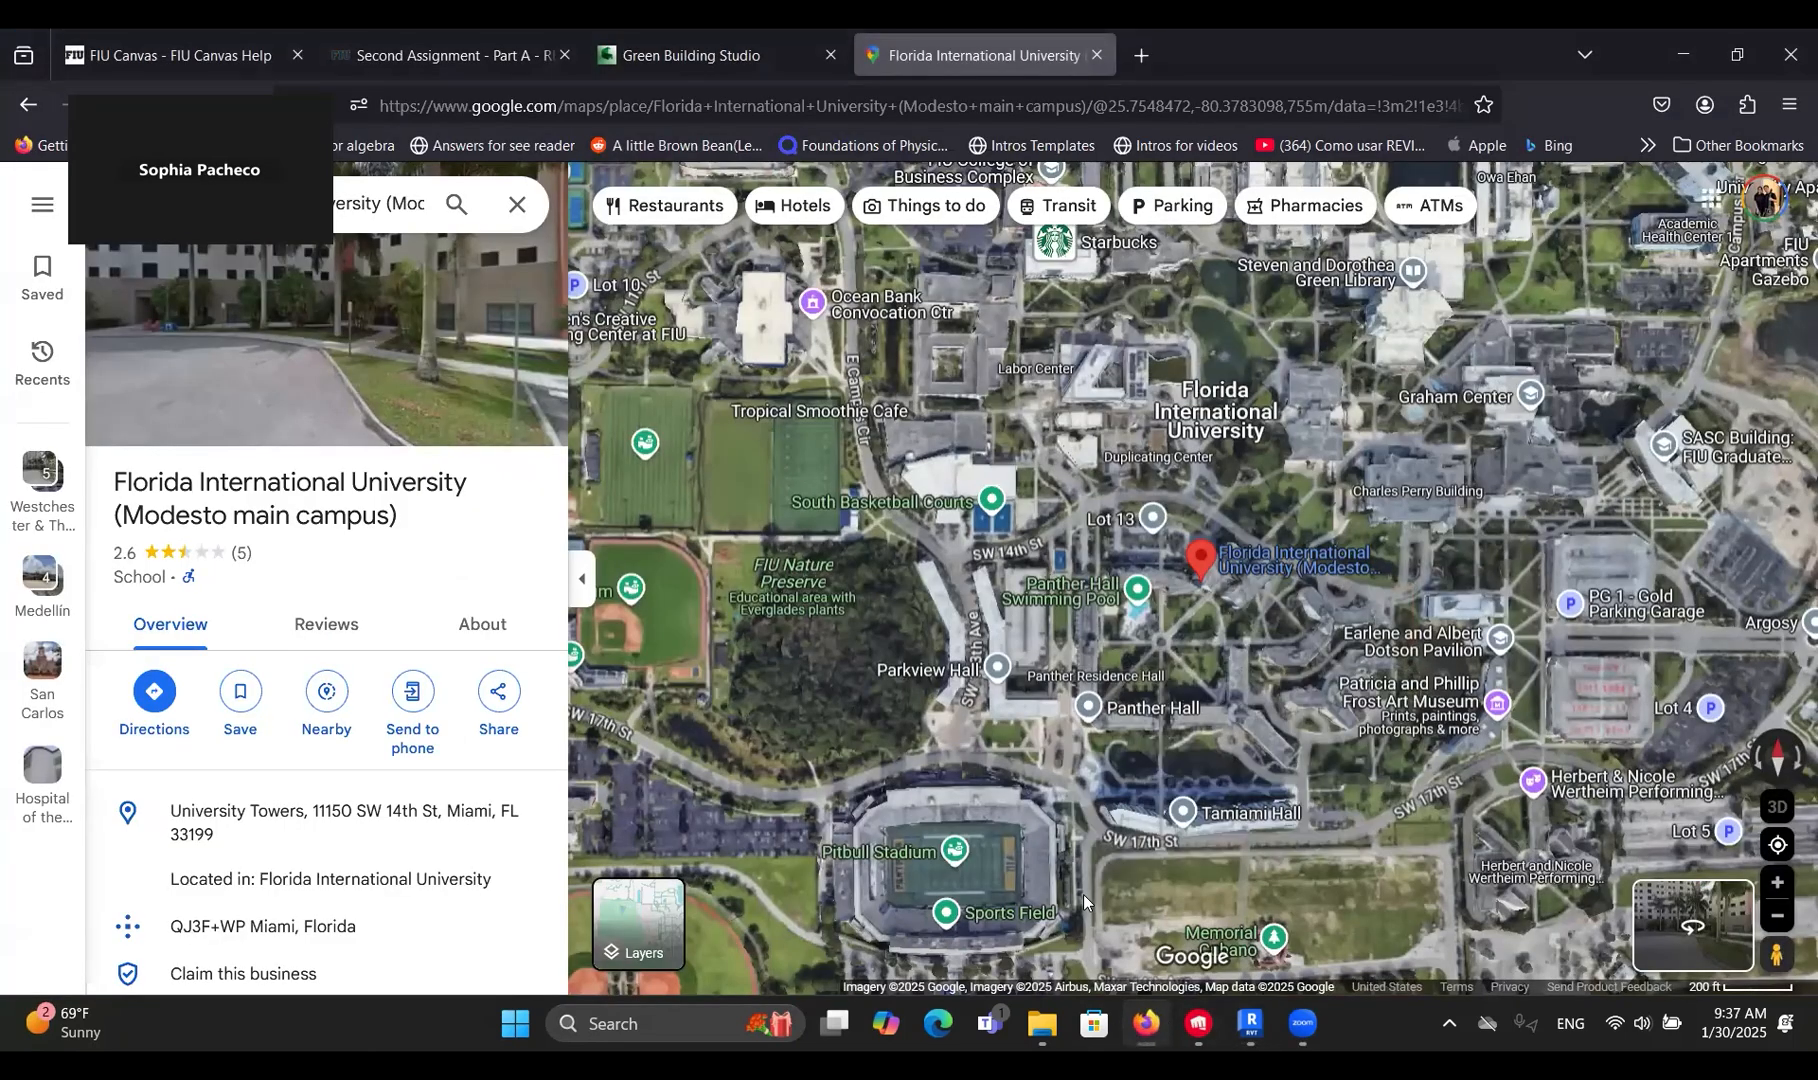
click(1250, 1023)
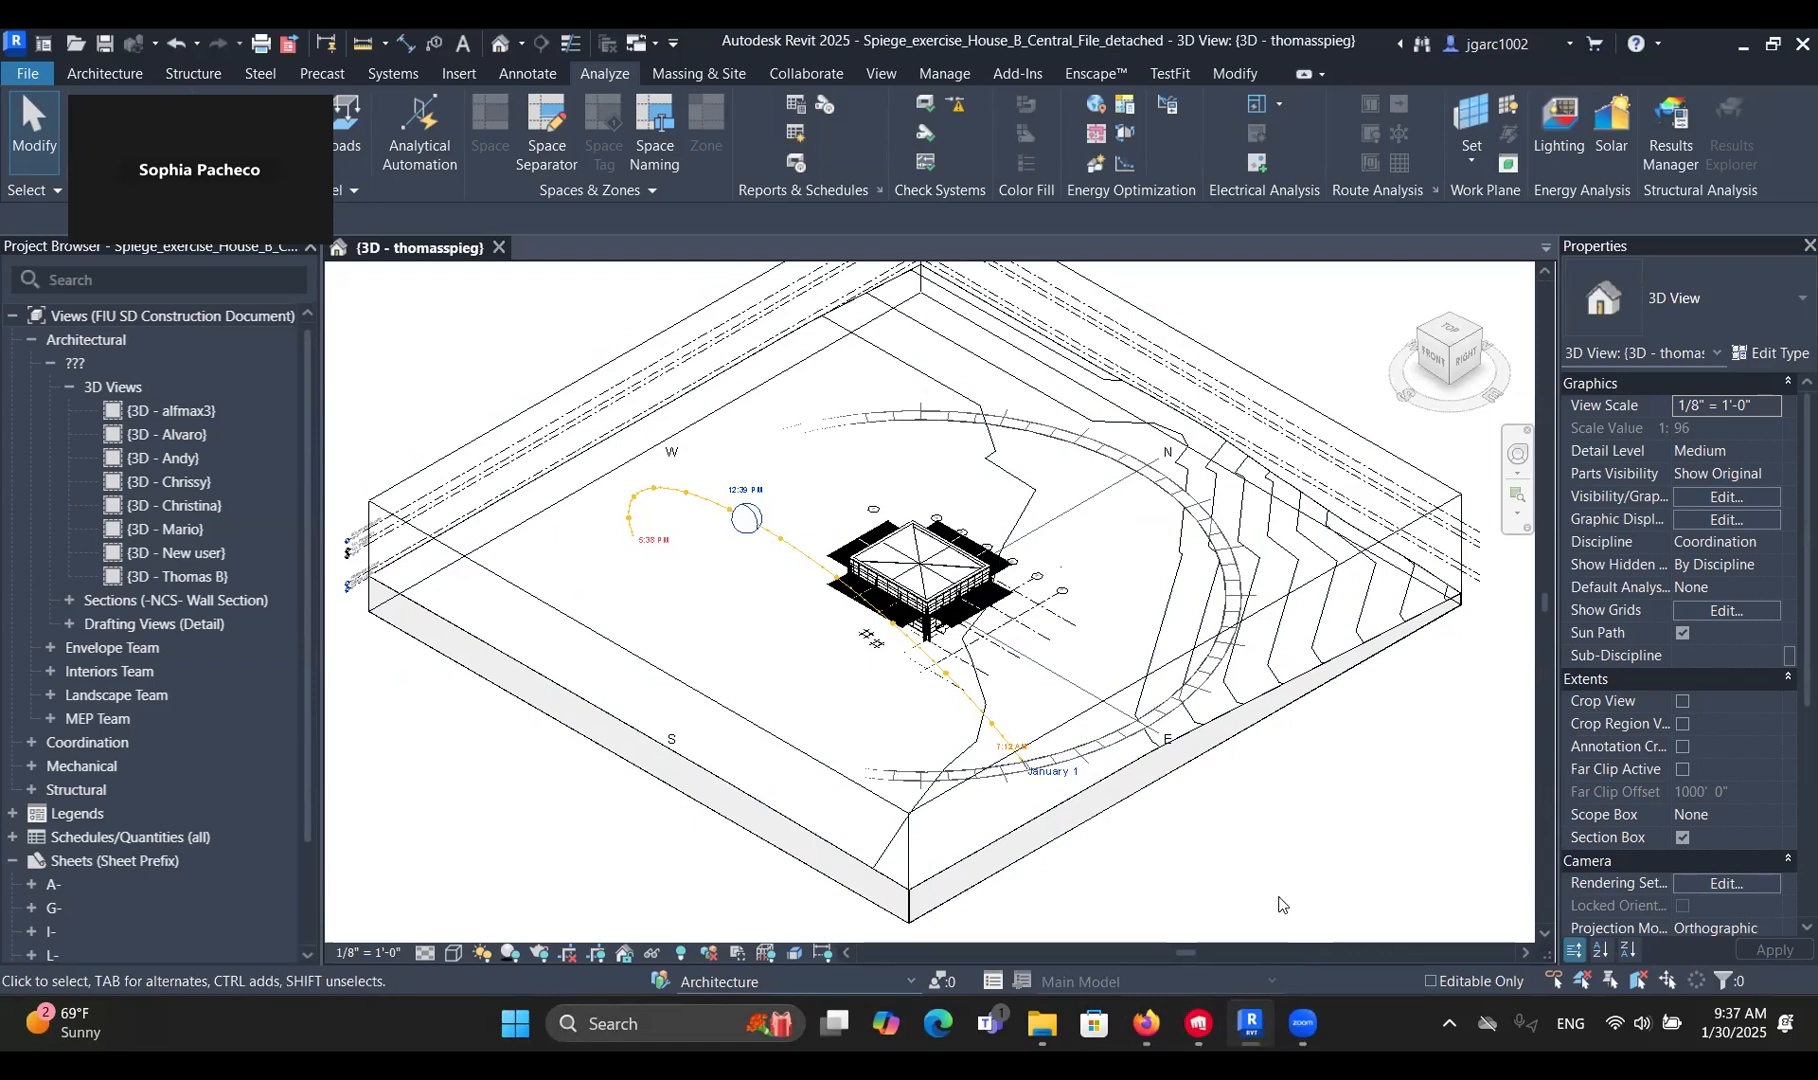
middle_drag(1278, 905, 1290, 886)
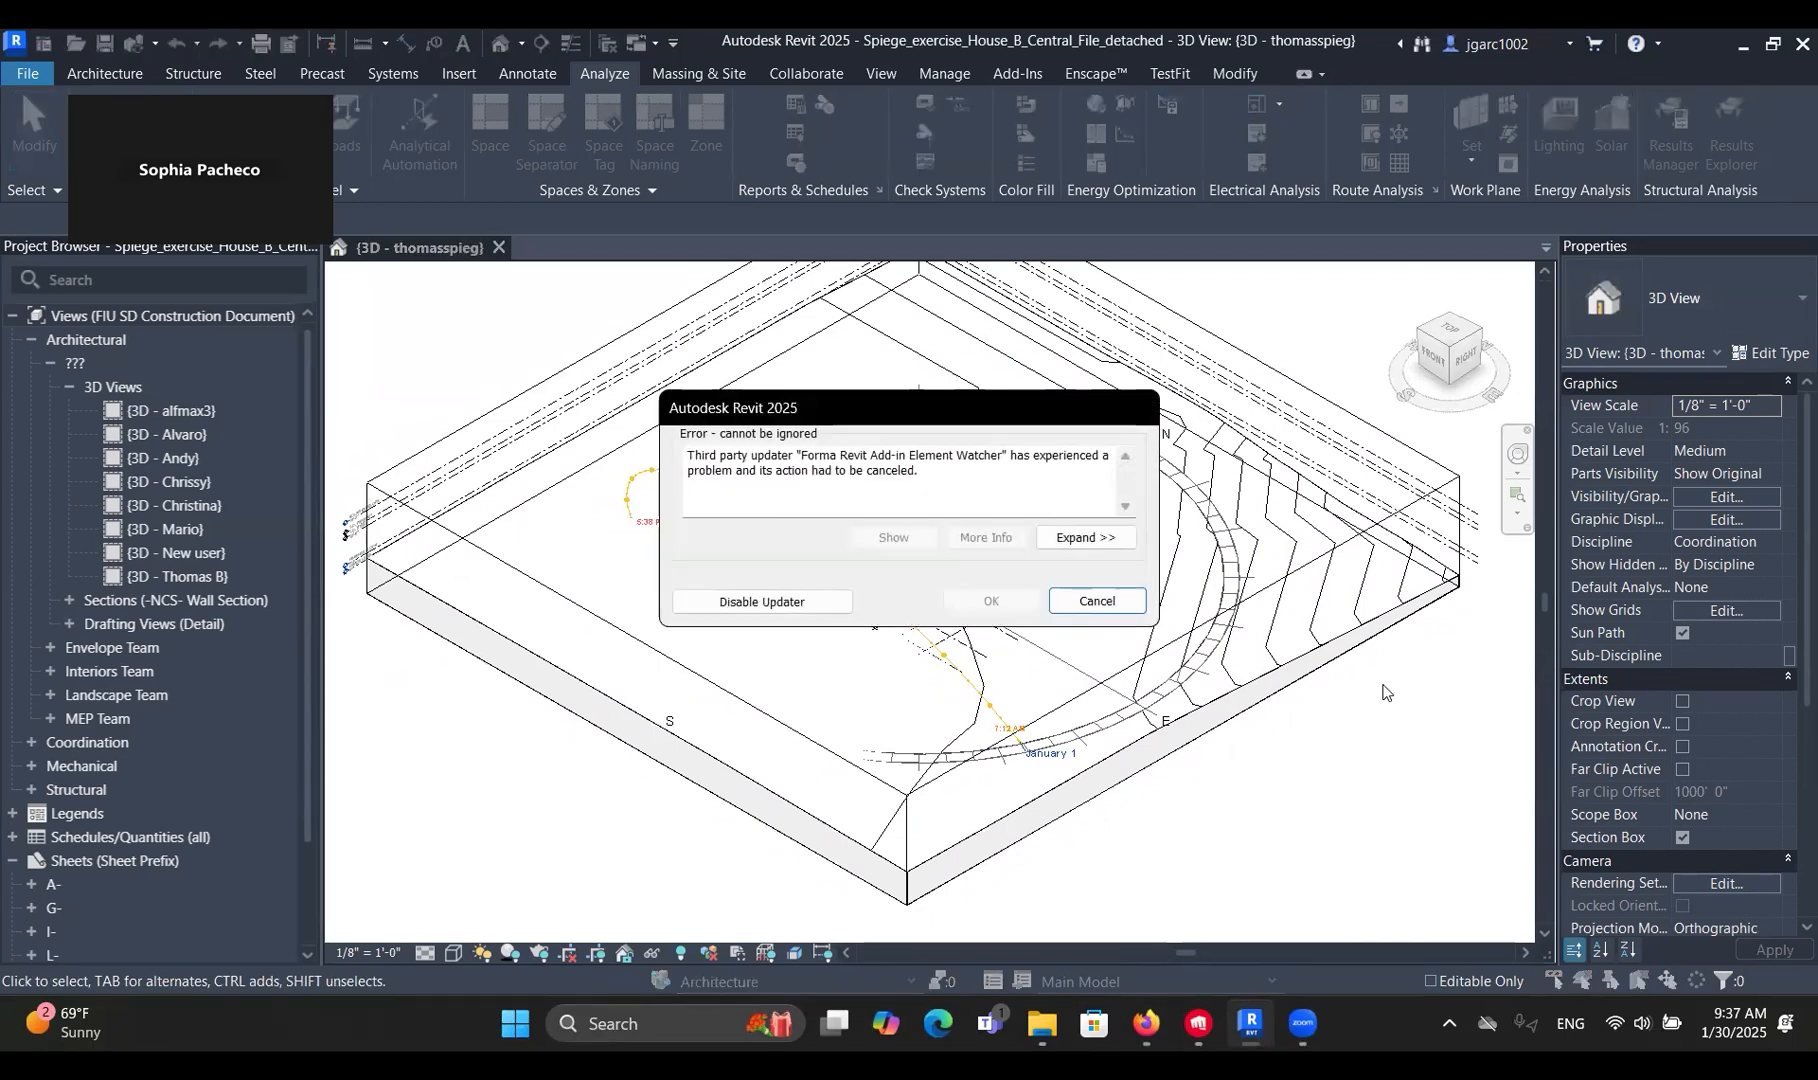
Disable the Forma Revit Add-in Element Watcher updater to bring up Solar Analysis, and review its study types with Custom kept.
click(790, 601)
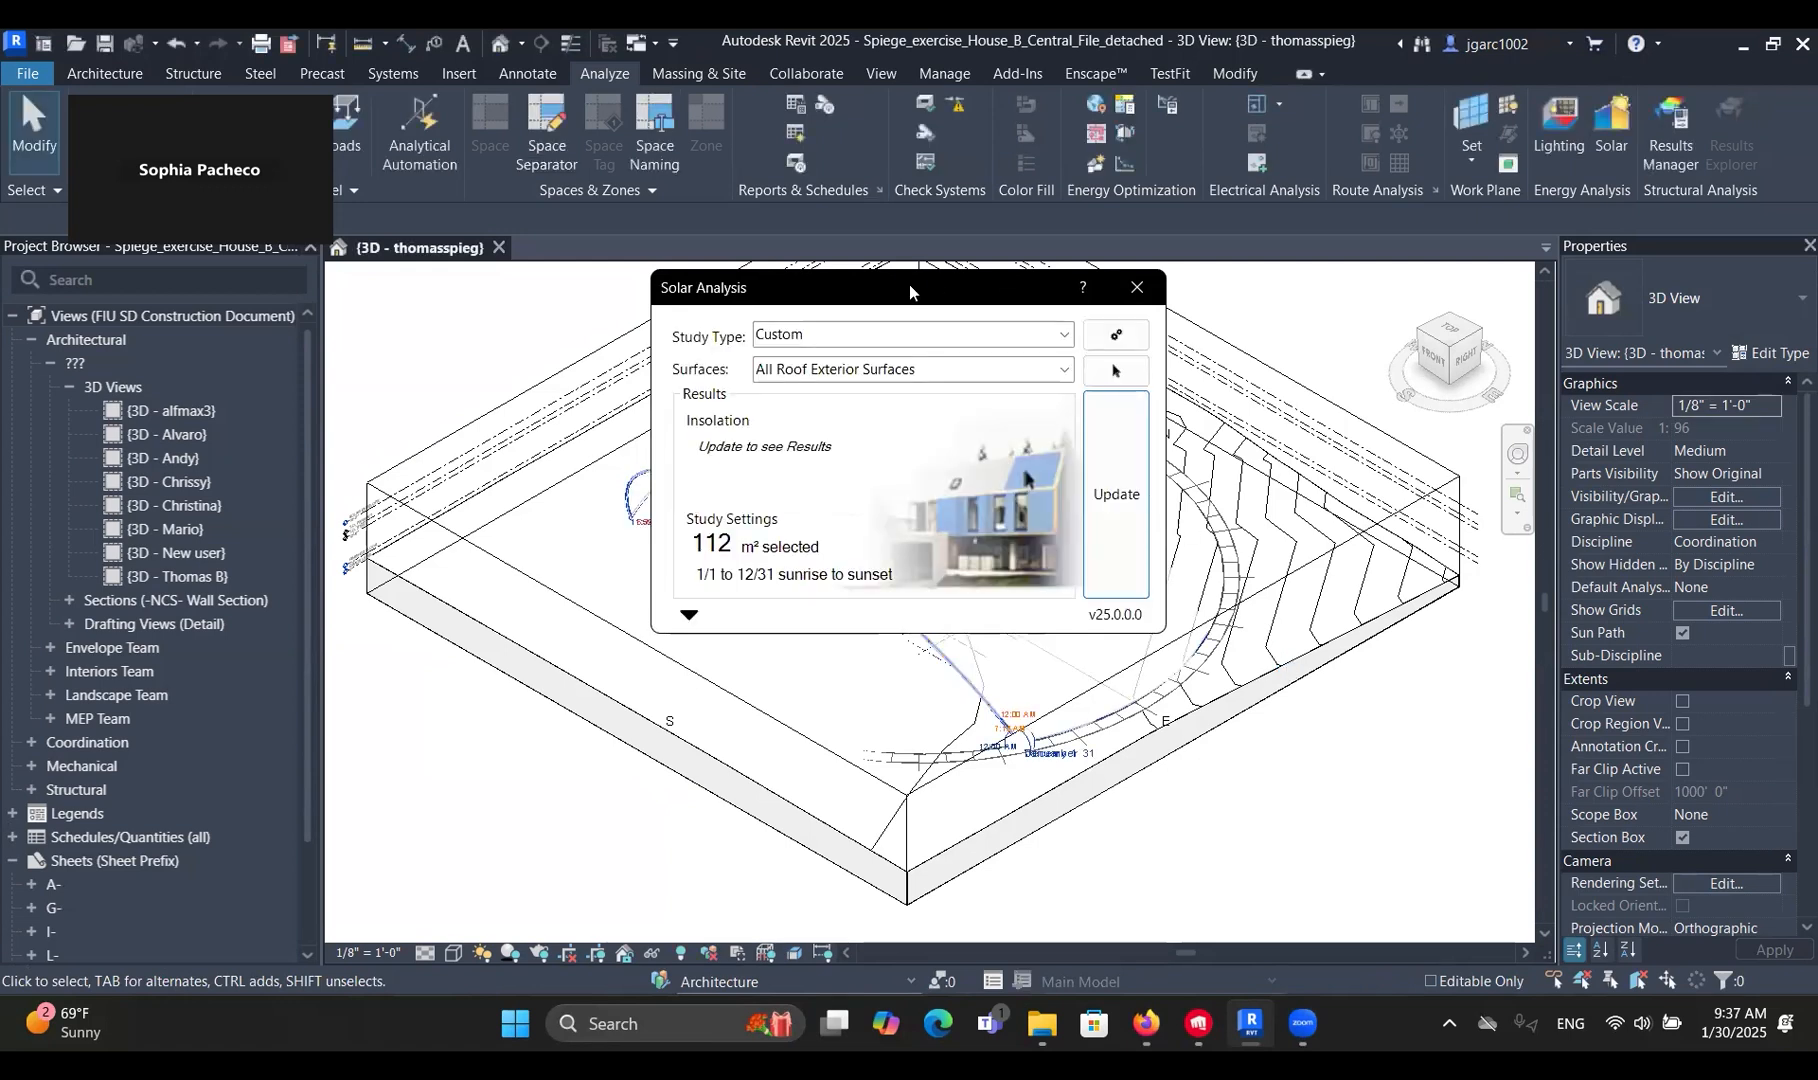
drag(909, 284, 1173, 277)
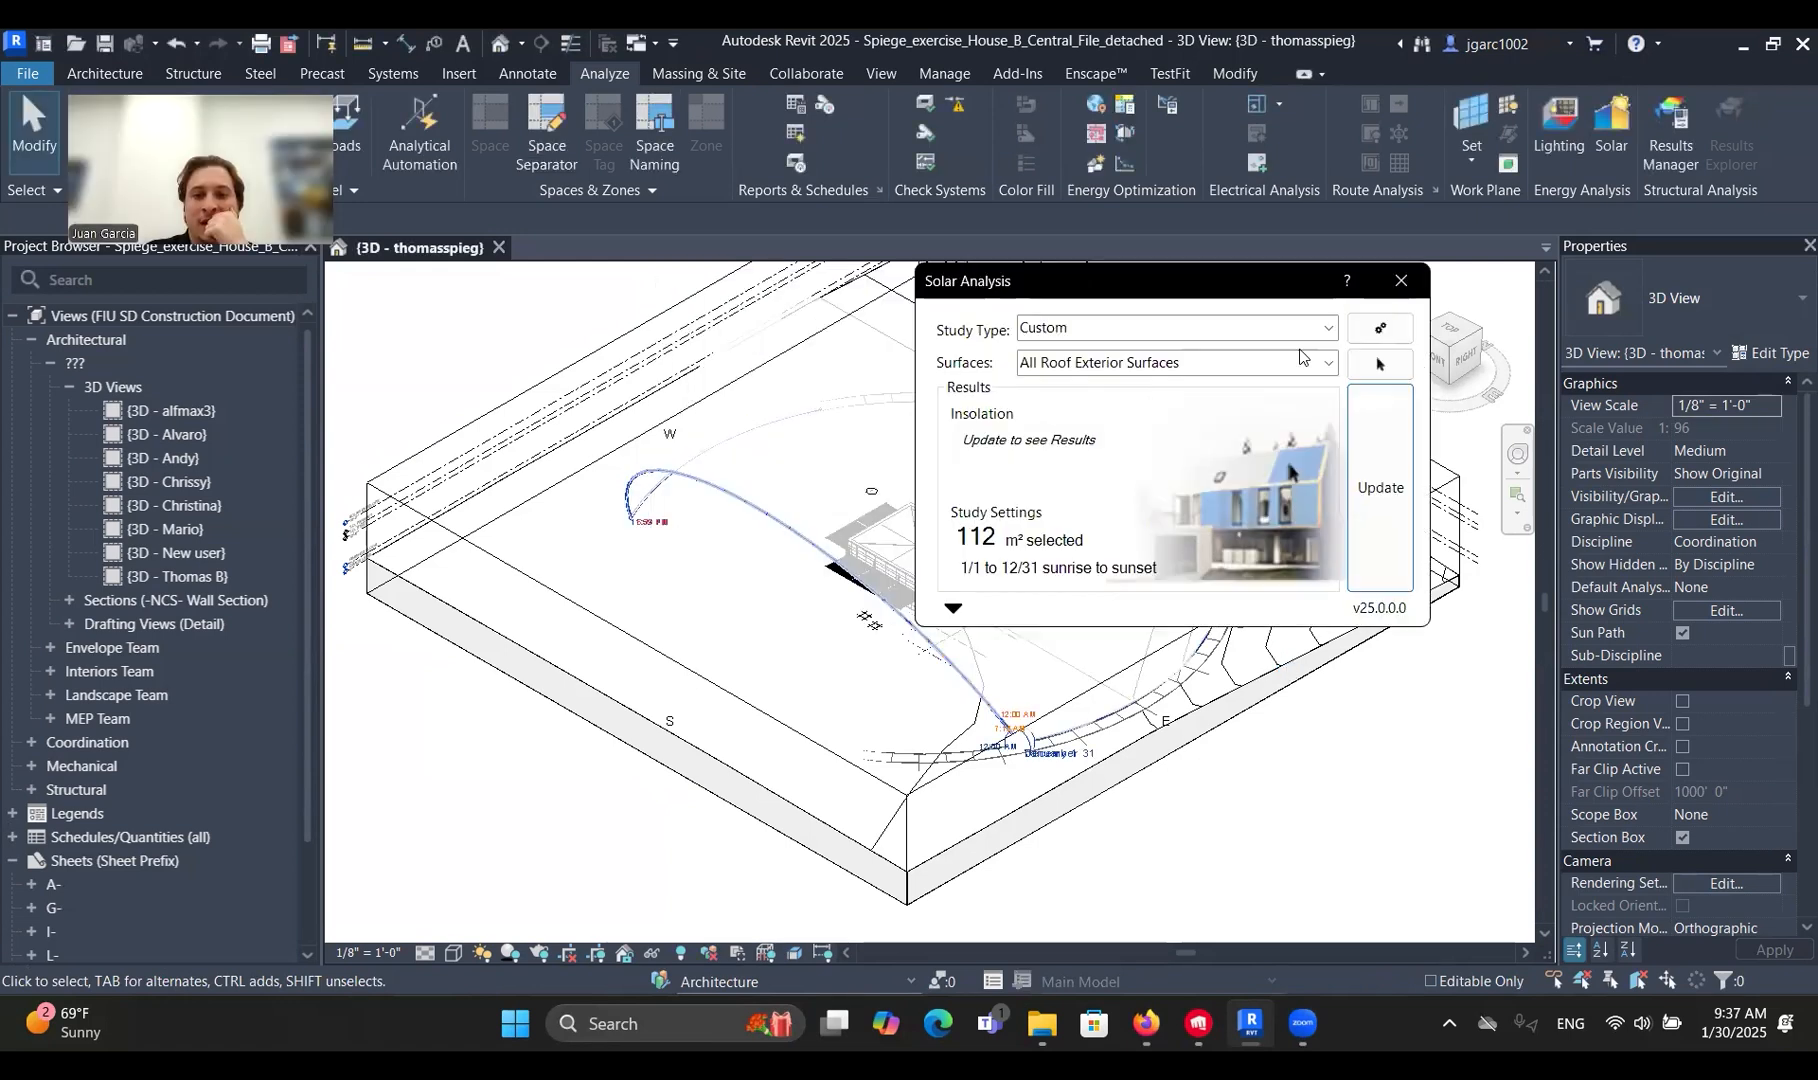
click(1328, 329)
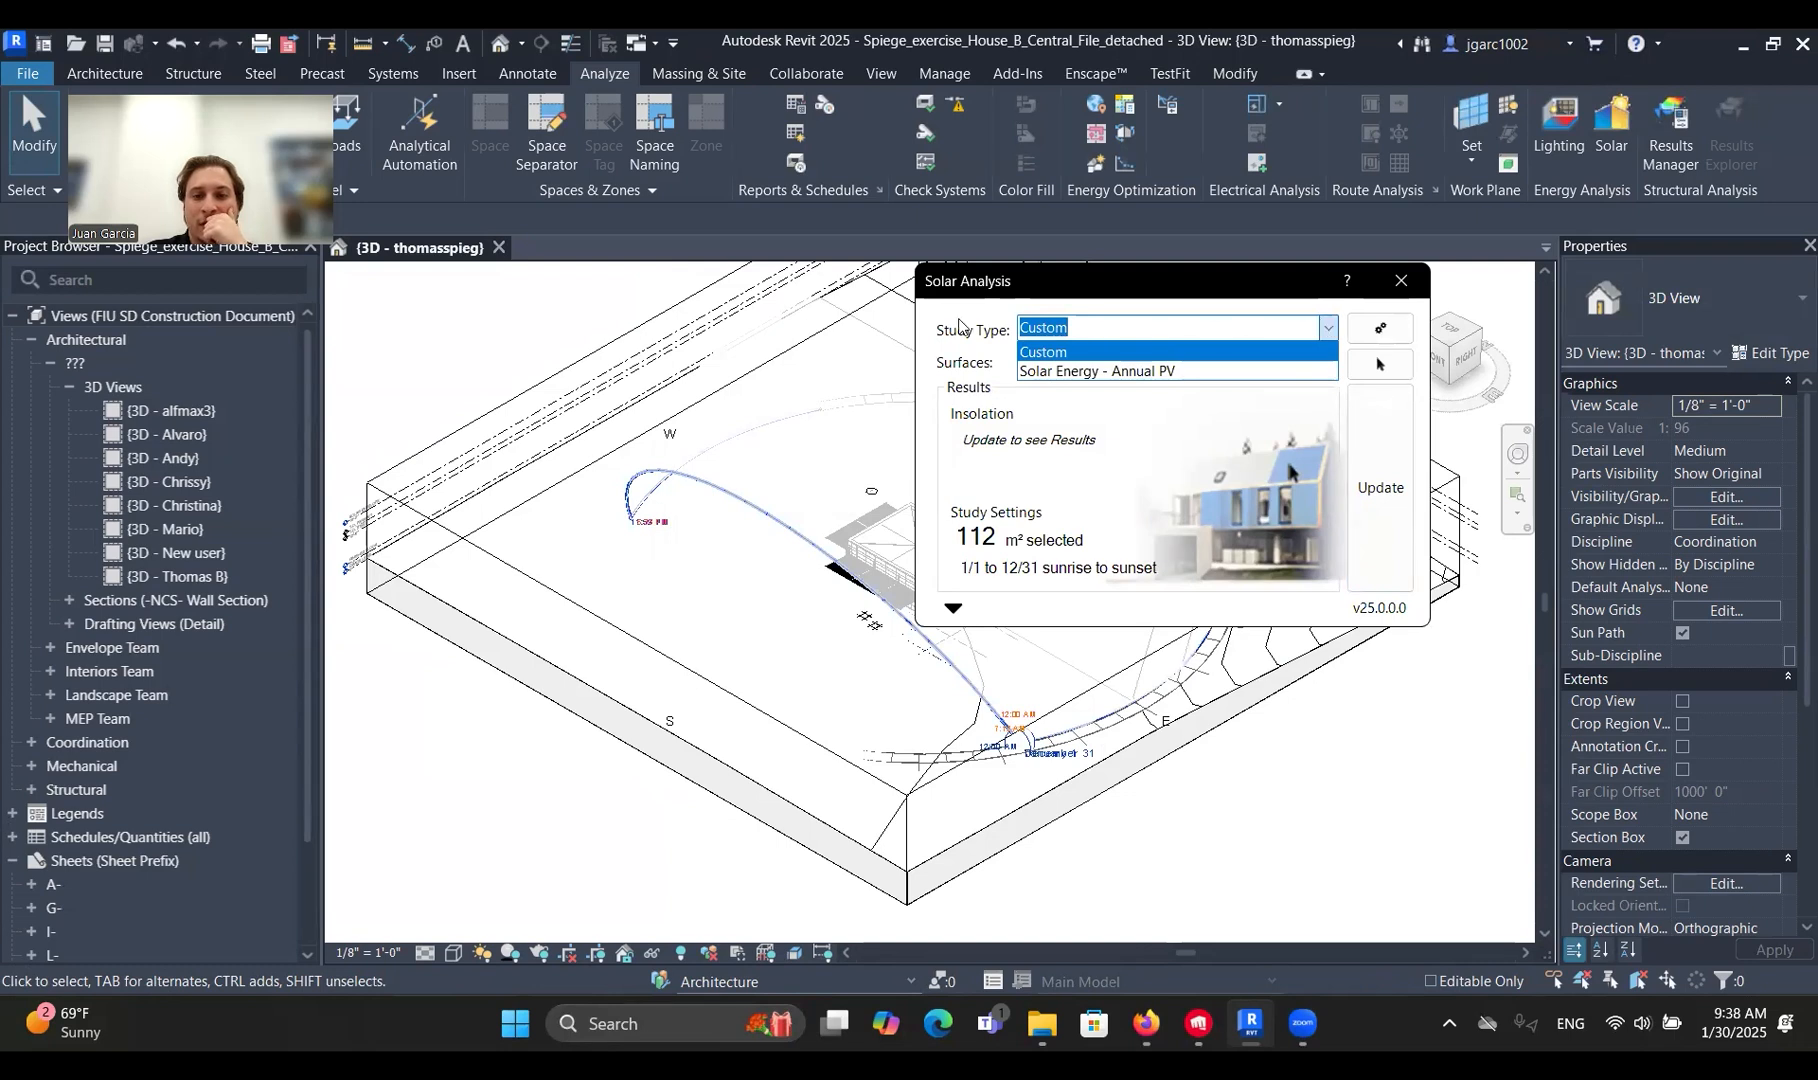
click(1326, 328)
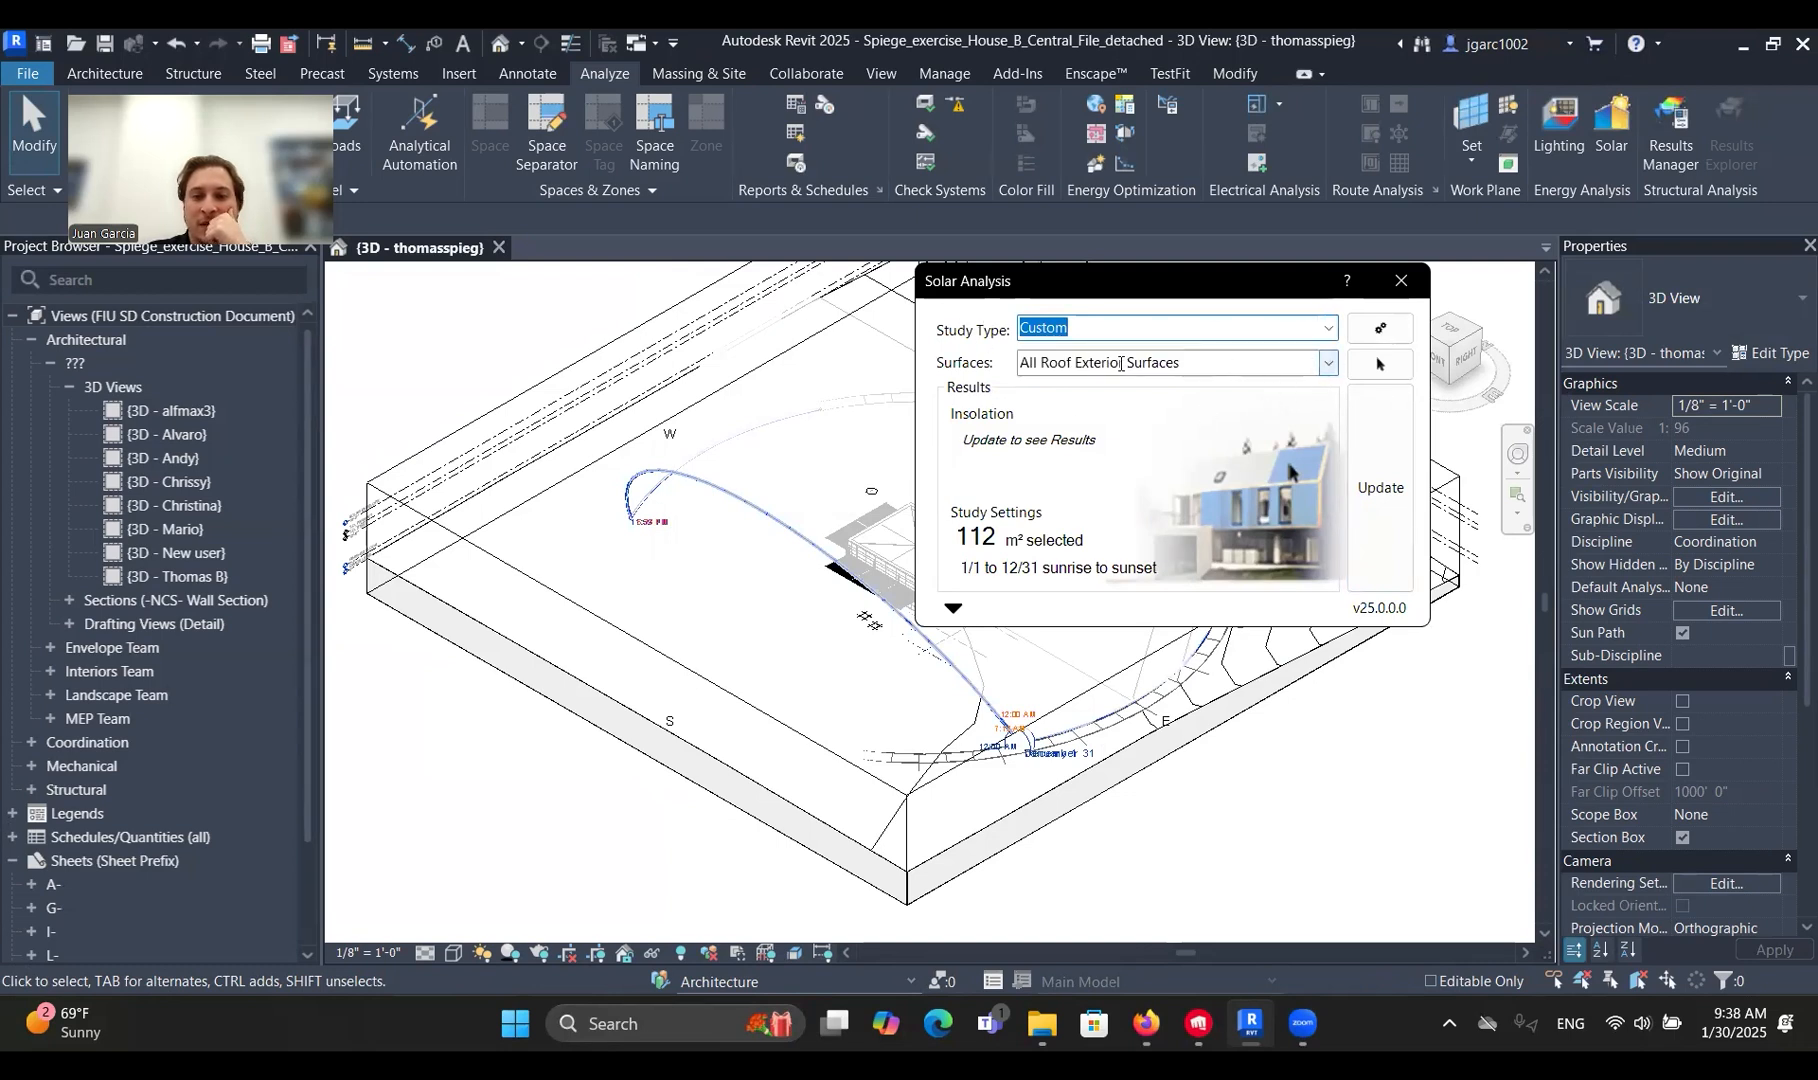
Set the solar study's surfaces to user selection, start picking faces, and suppress and dismiss the surface selection instructions.
click(1327, 367)
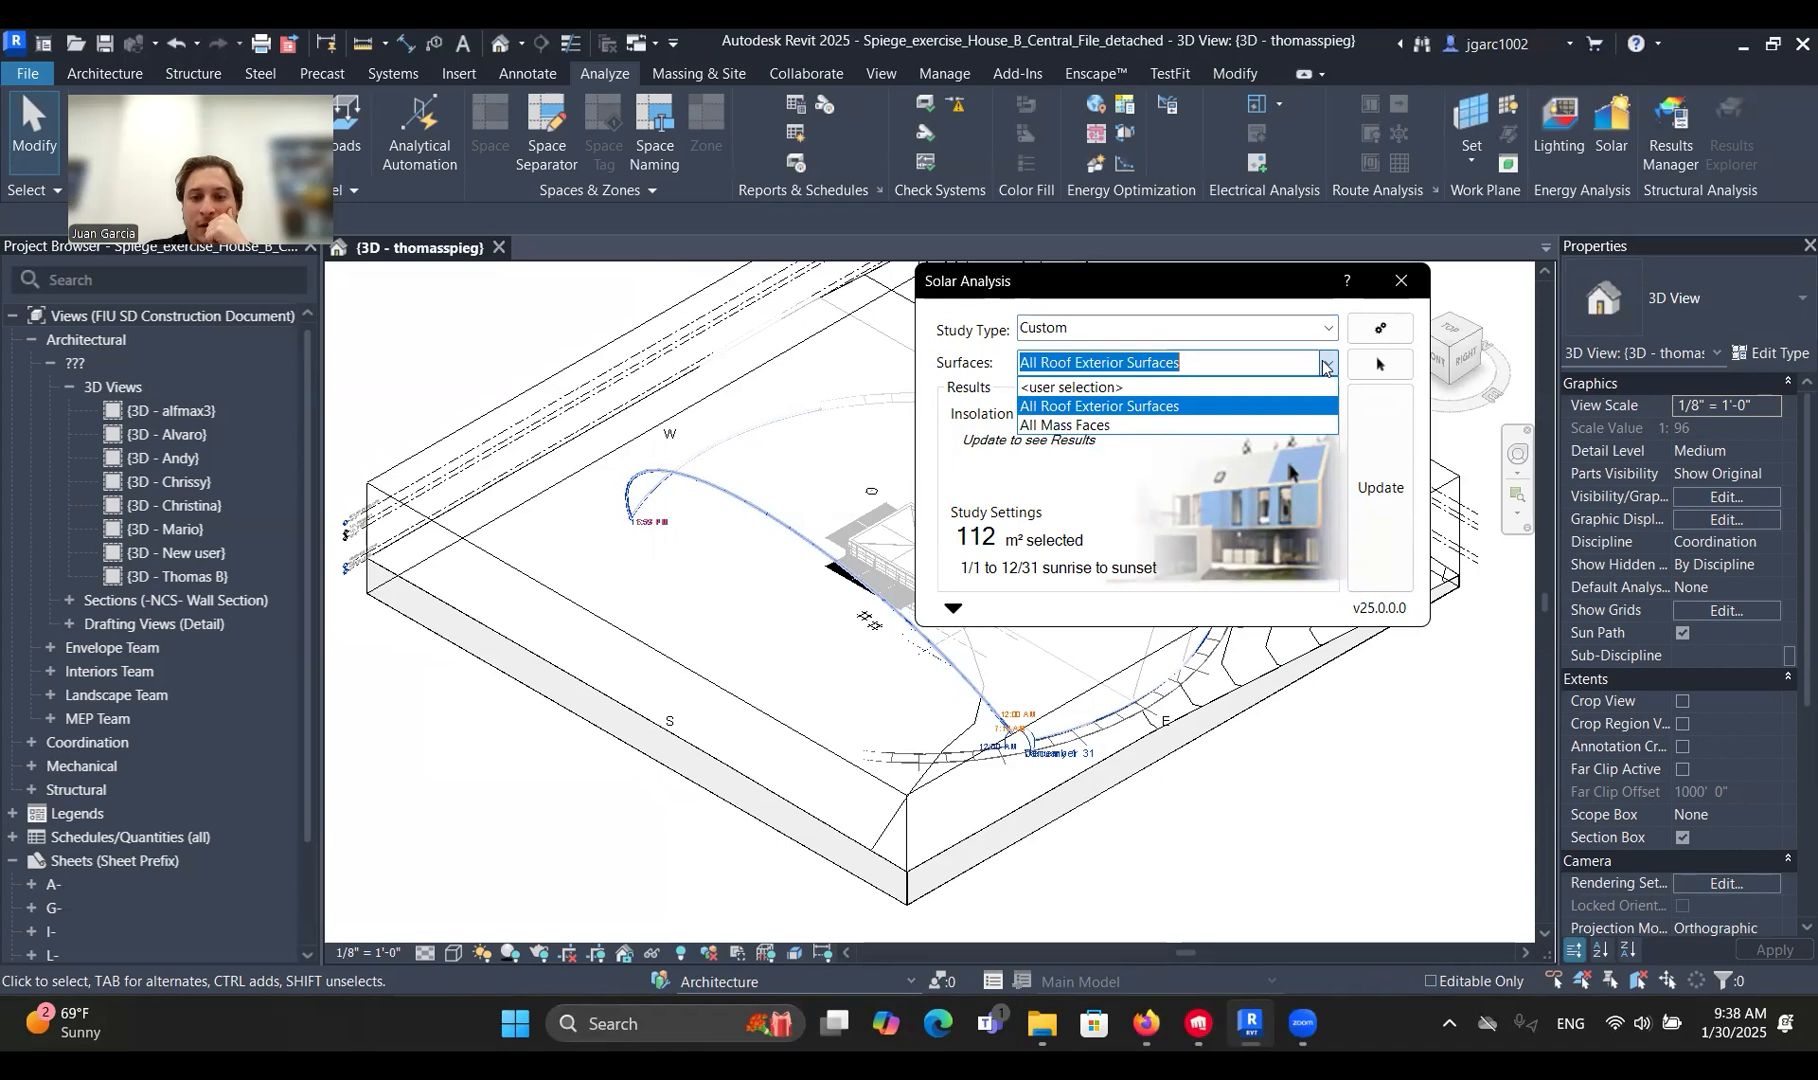
click(1041, 387)
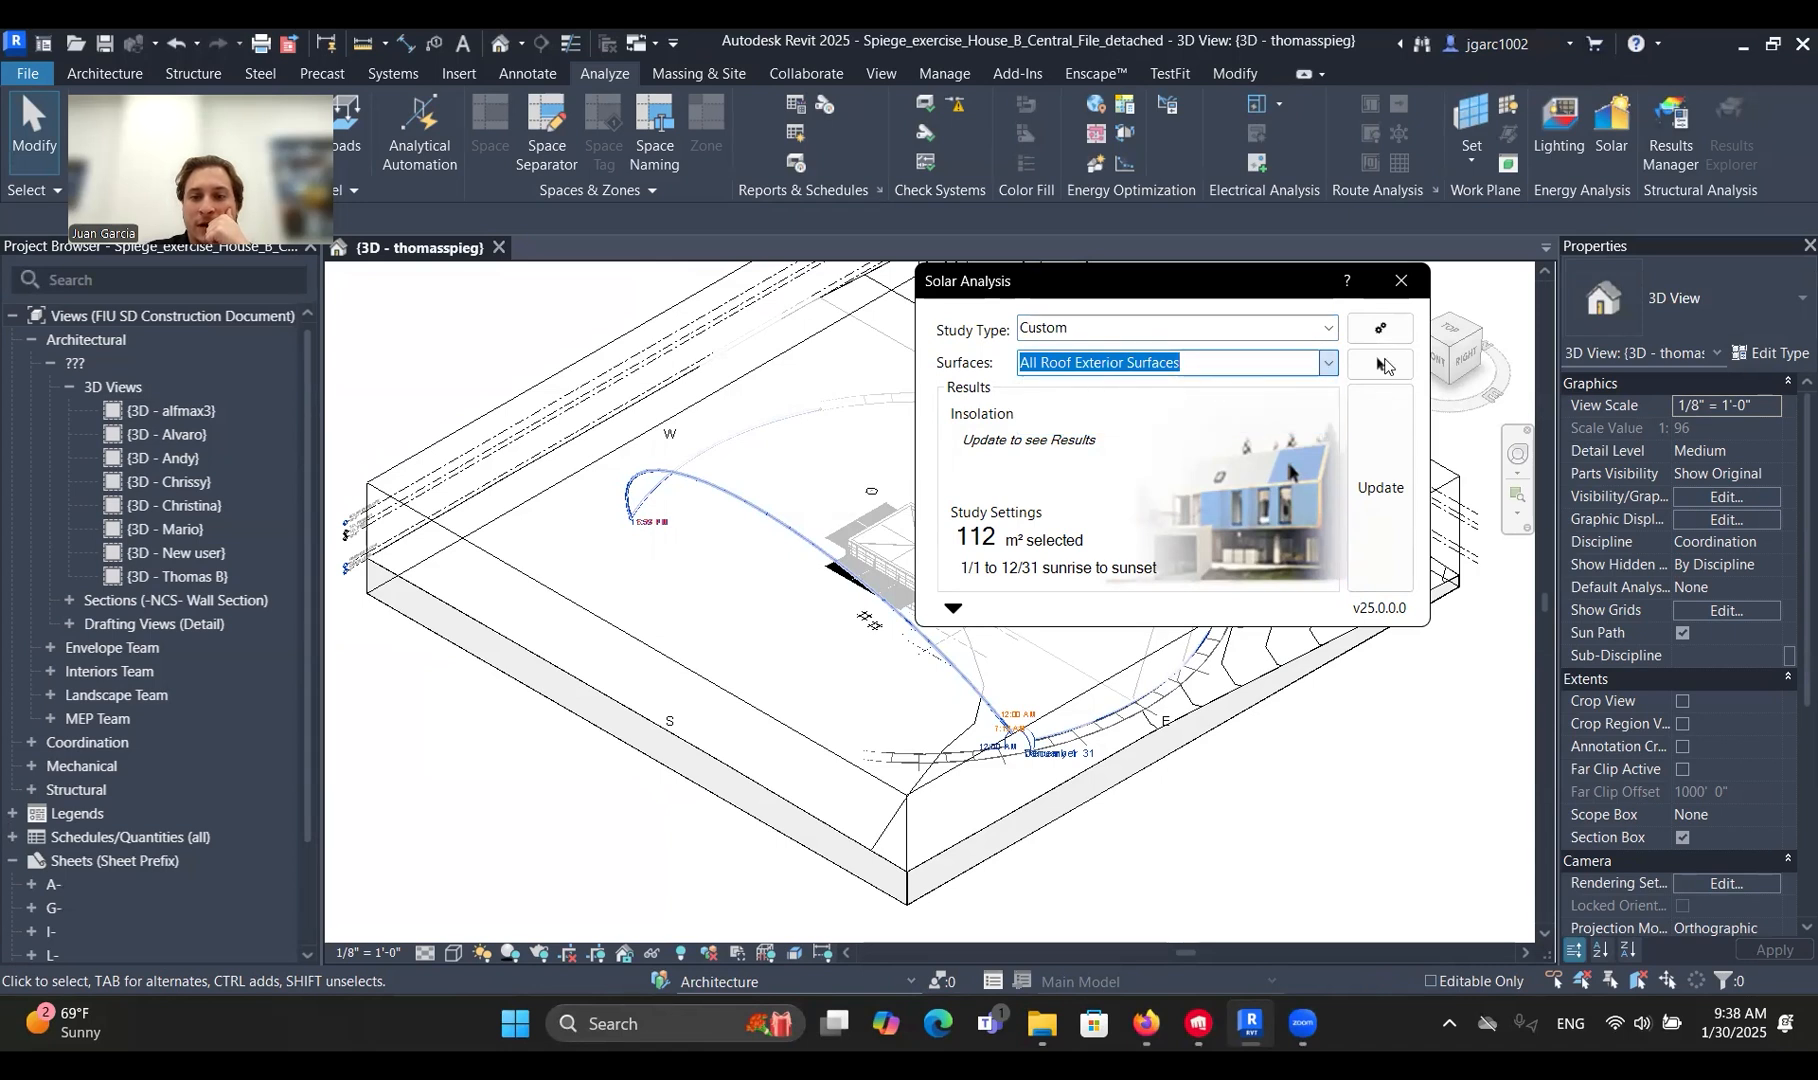
click(1386, 366)
click(704, 670)
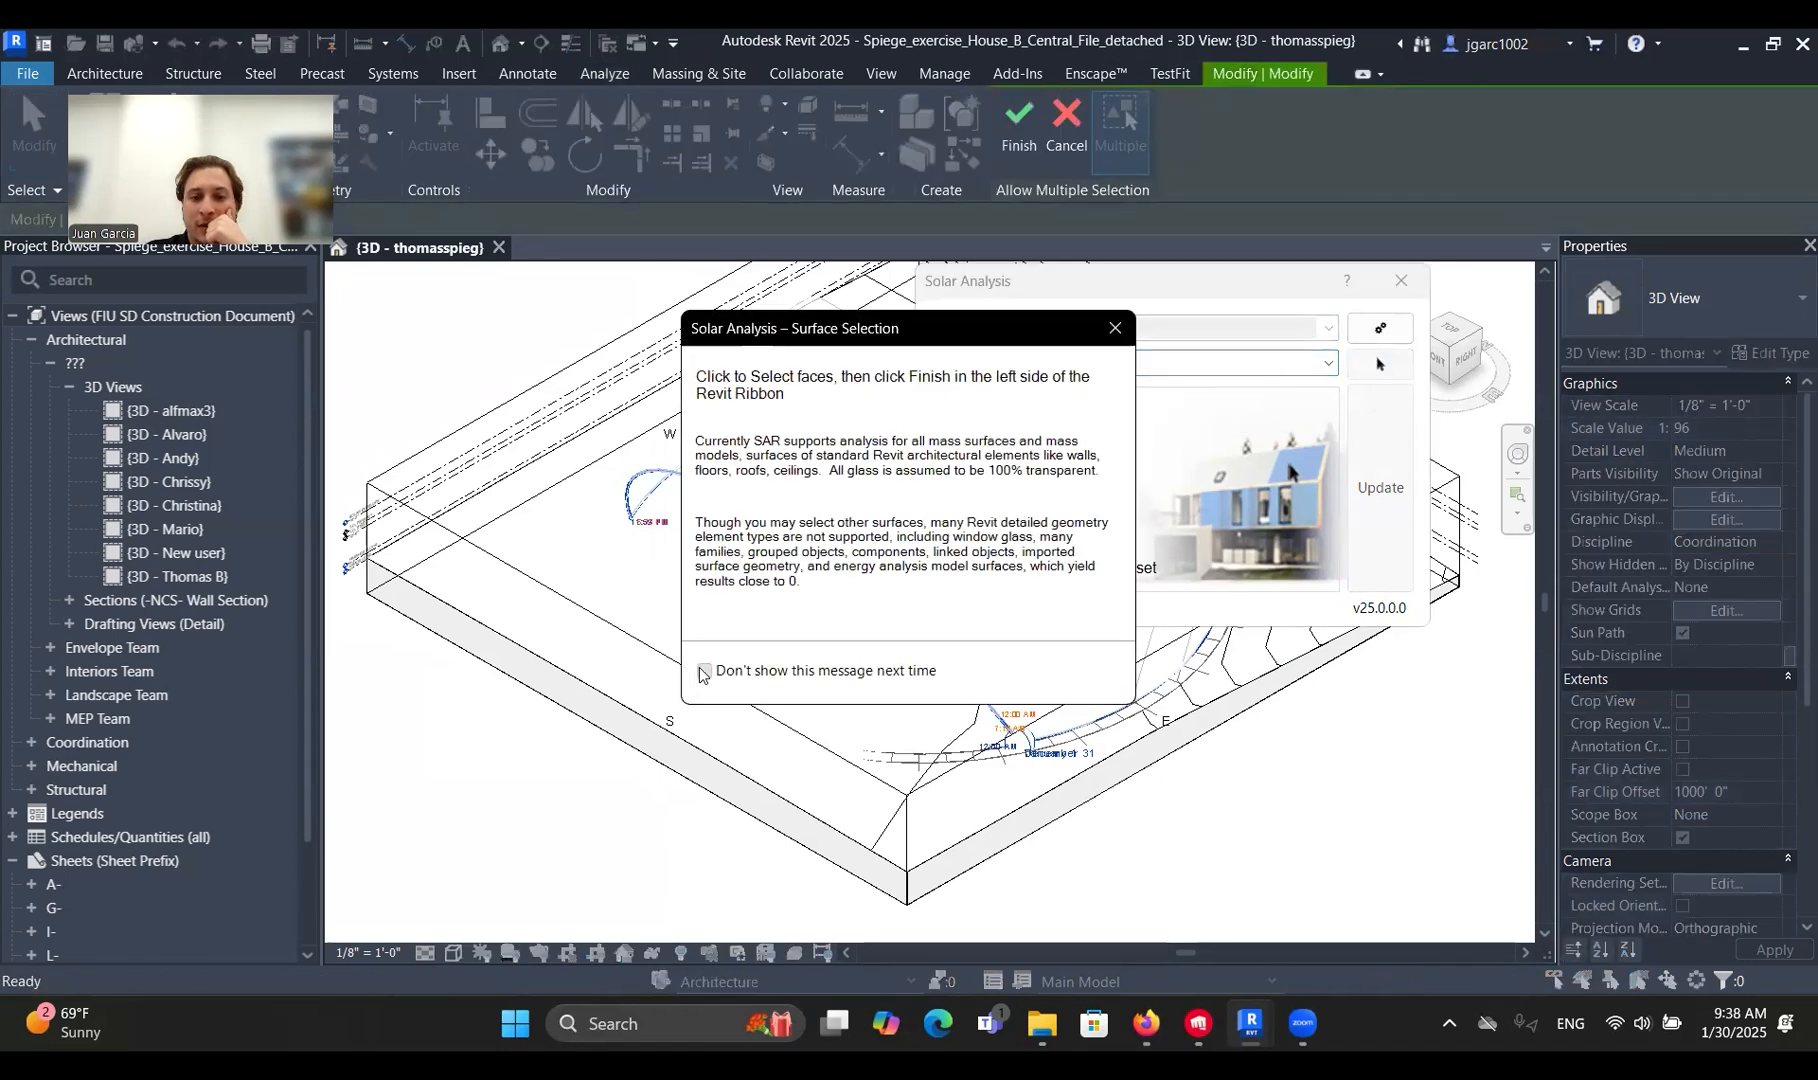
click(1110, 328)
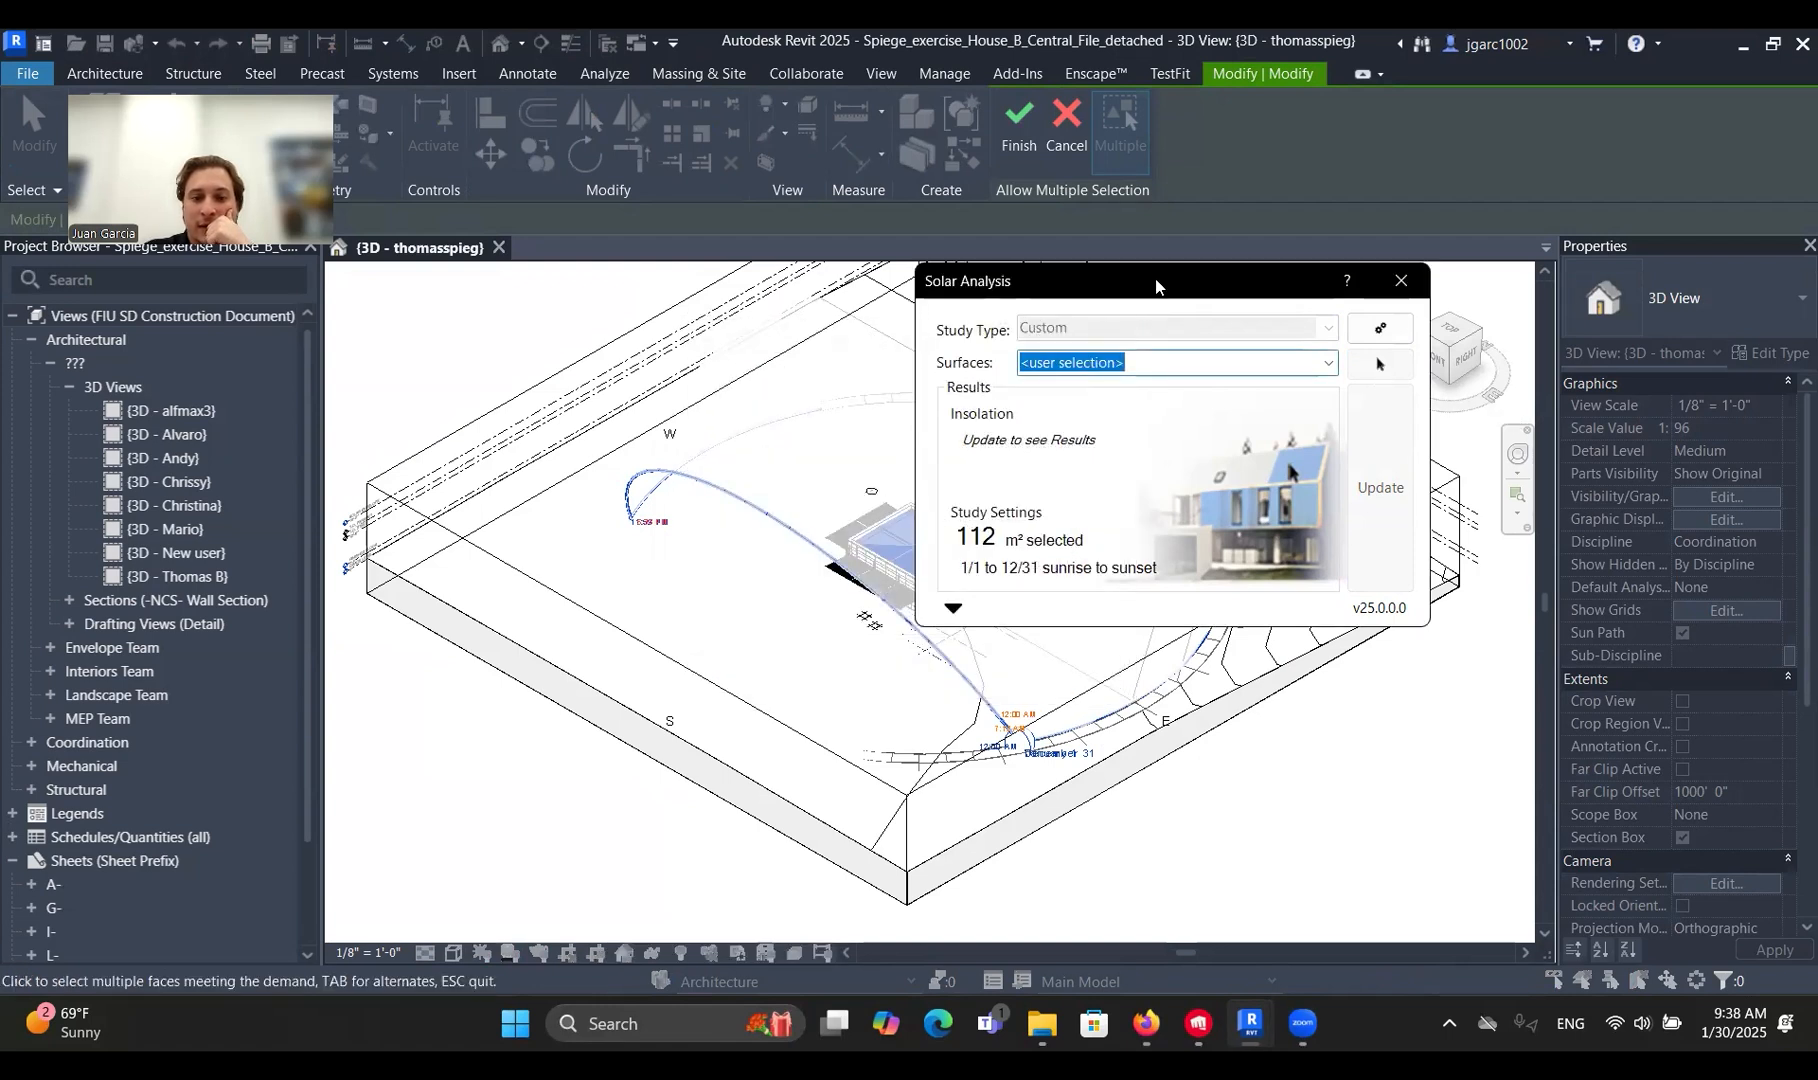
Try to select all of the house's surfaces at once for the solar study.
drag(1155, 278, 504, 608)
scroll(962, 578, up, 5)
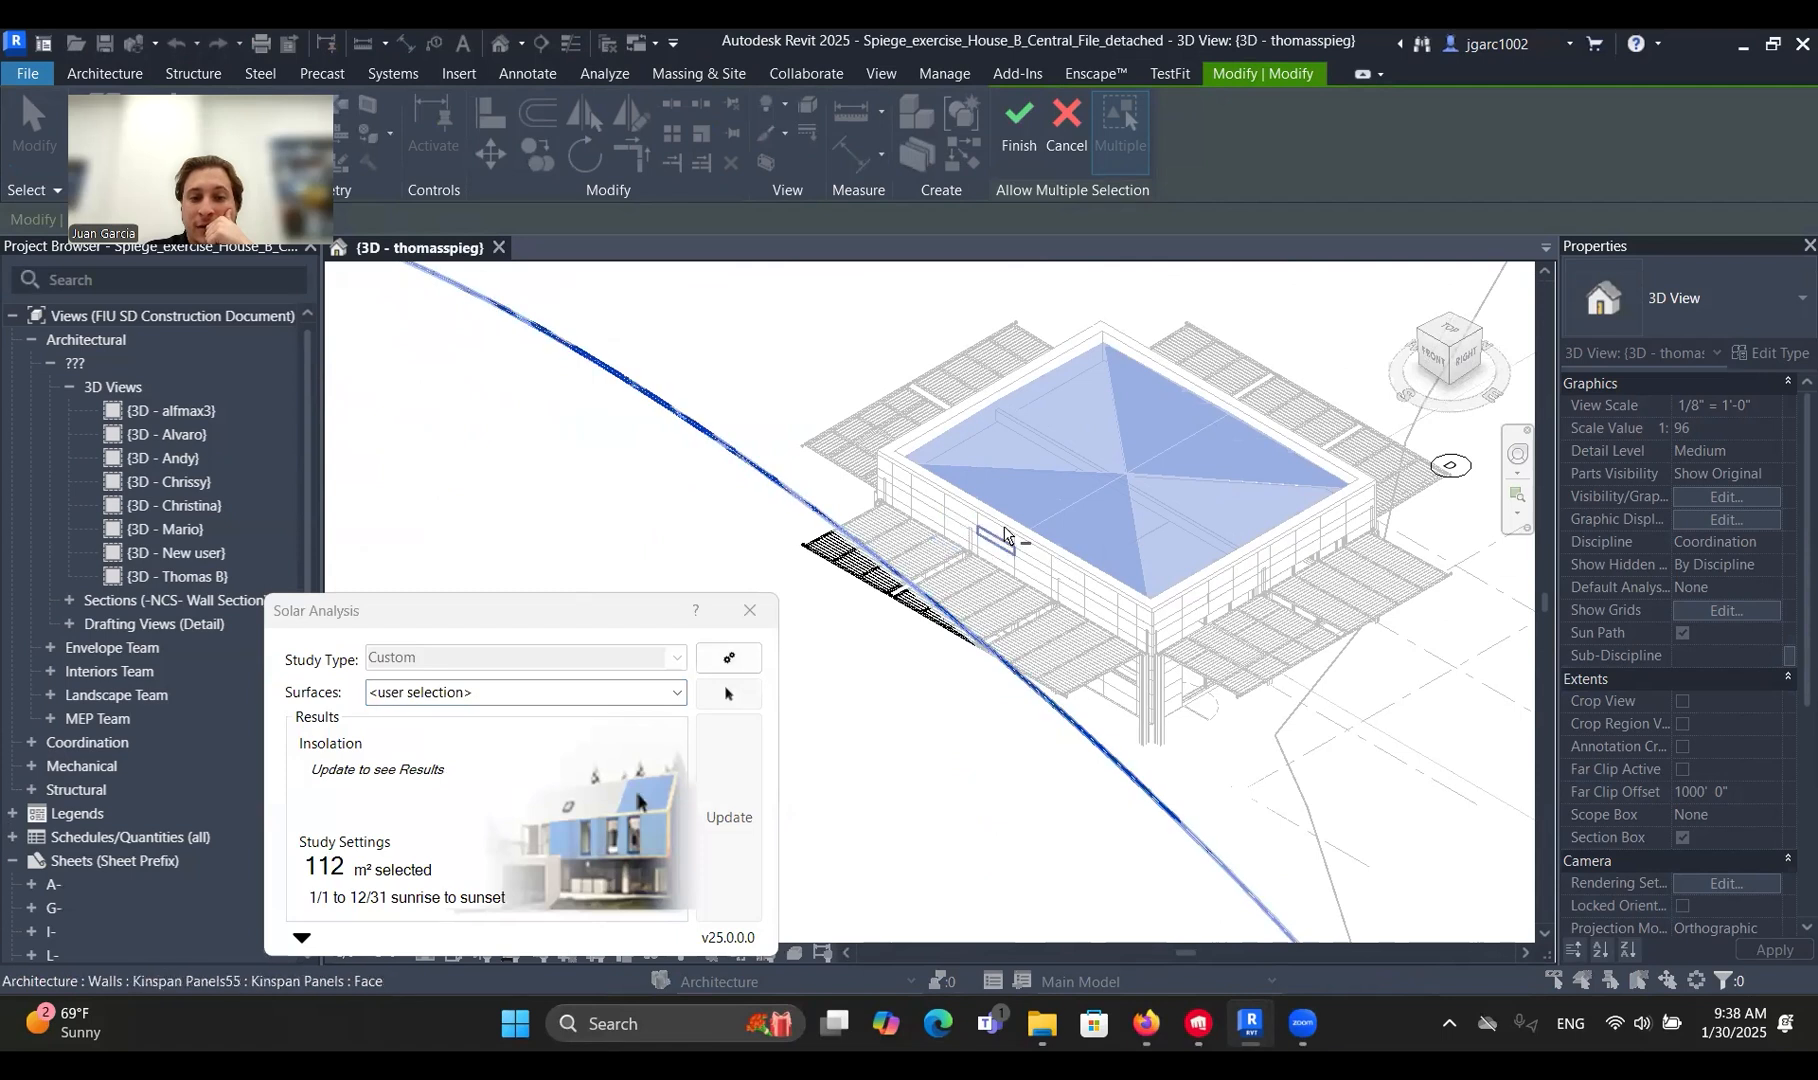
scroll(1112, 541, down, 8)
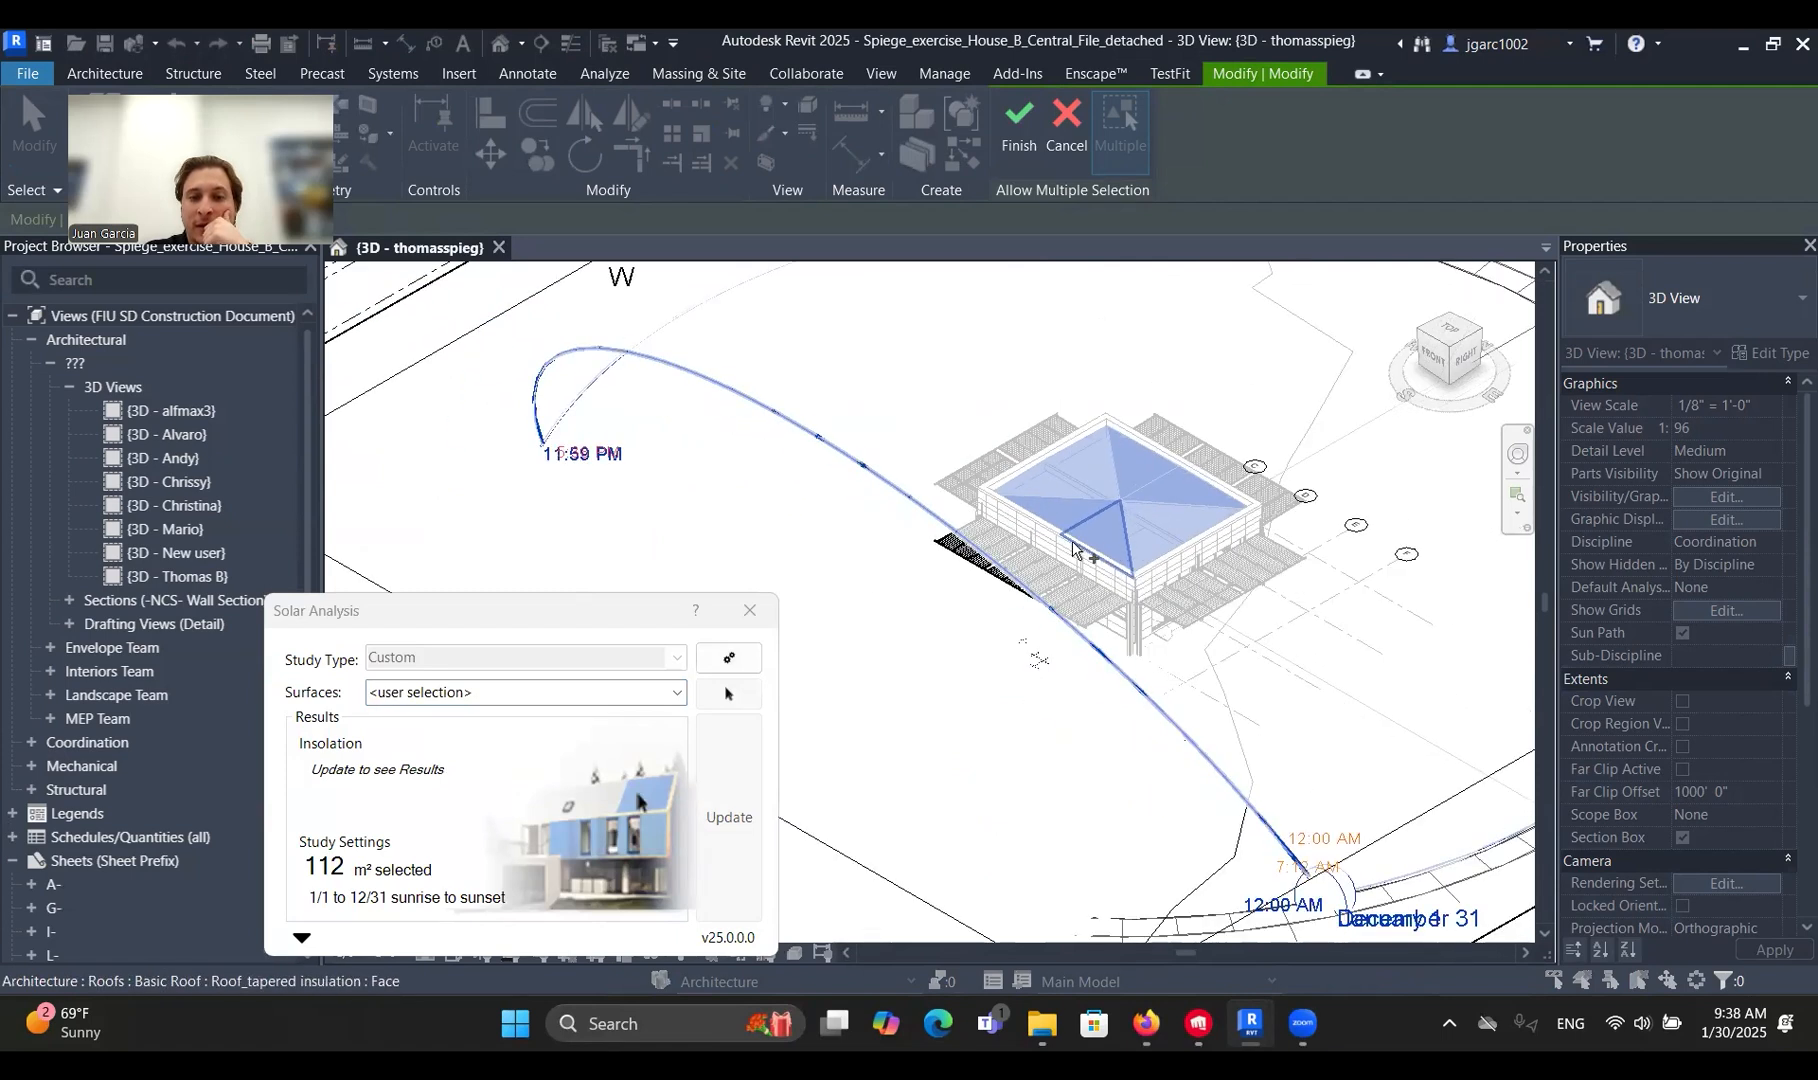
drag(1188, 619, 1100, 652)
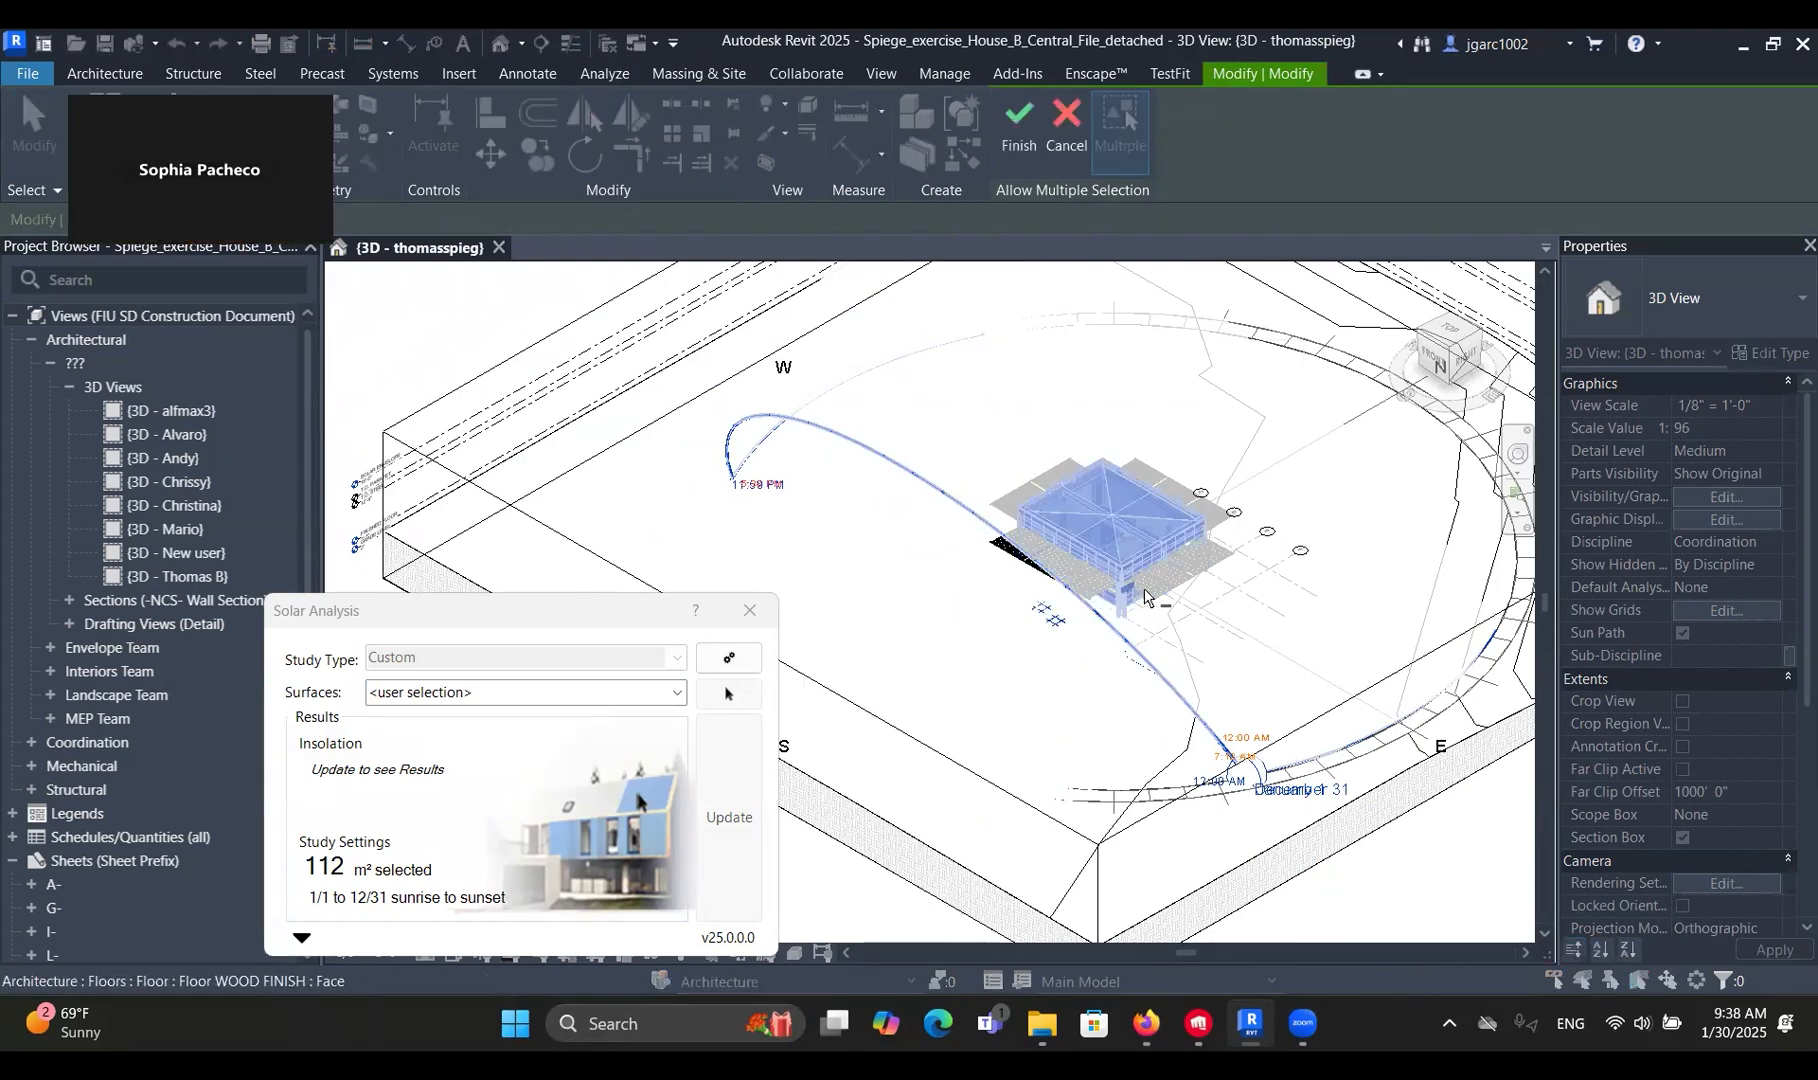
scroll(1143, 588, up, 4)
scroll(1251, 440, down, 1)
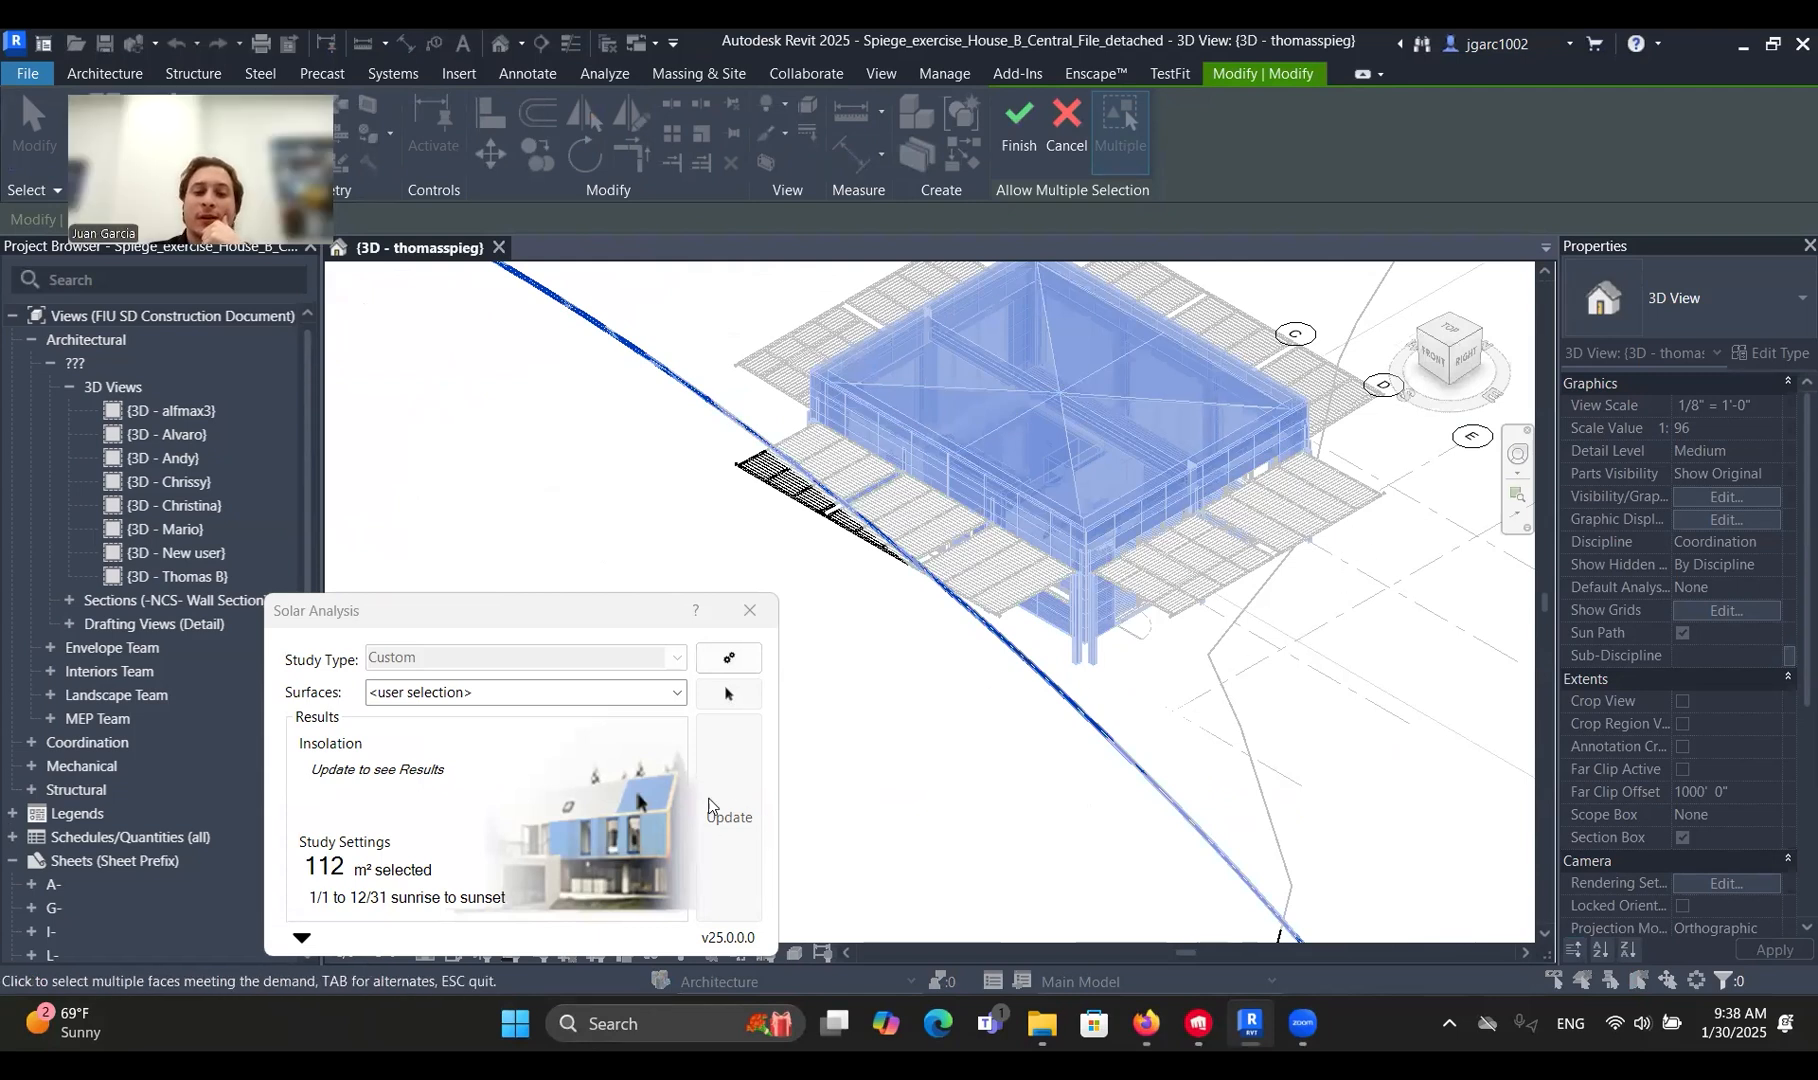
Clear the selected house faces and finish the surface selection, keeping the Solar Analysis window out of the way.
drag(588, 617, 625, 416)
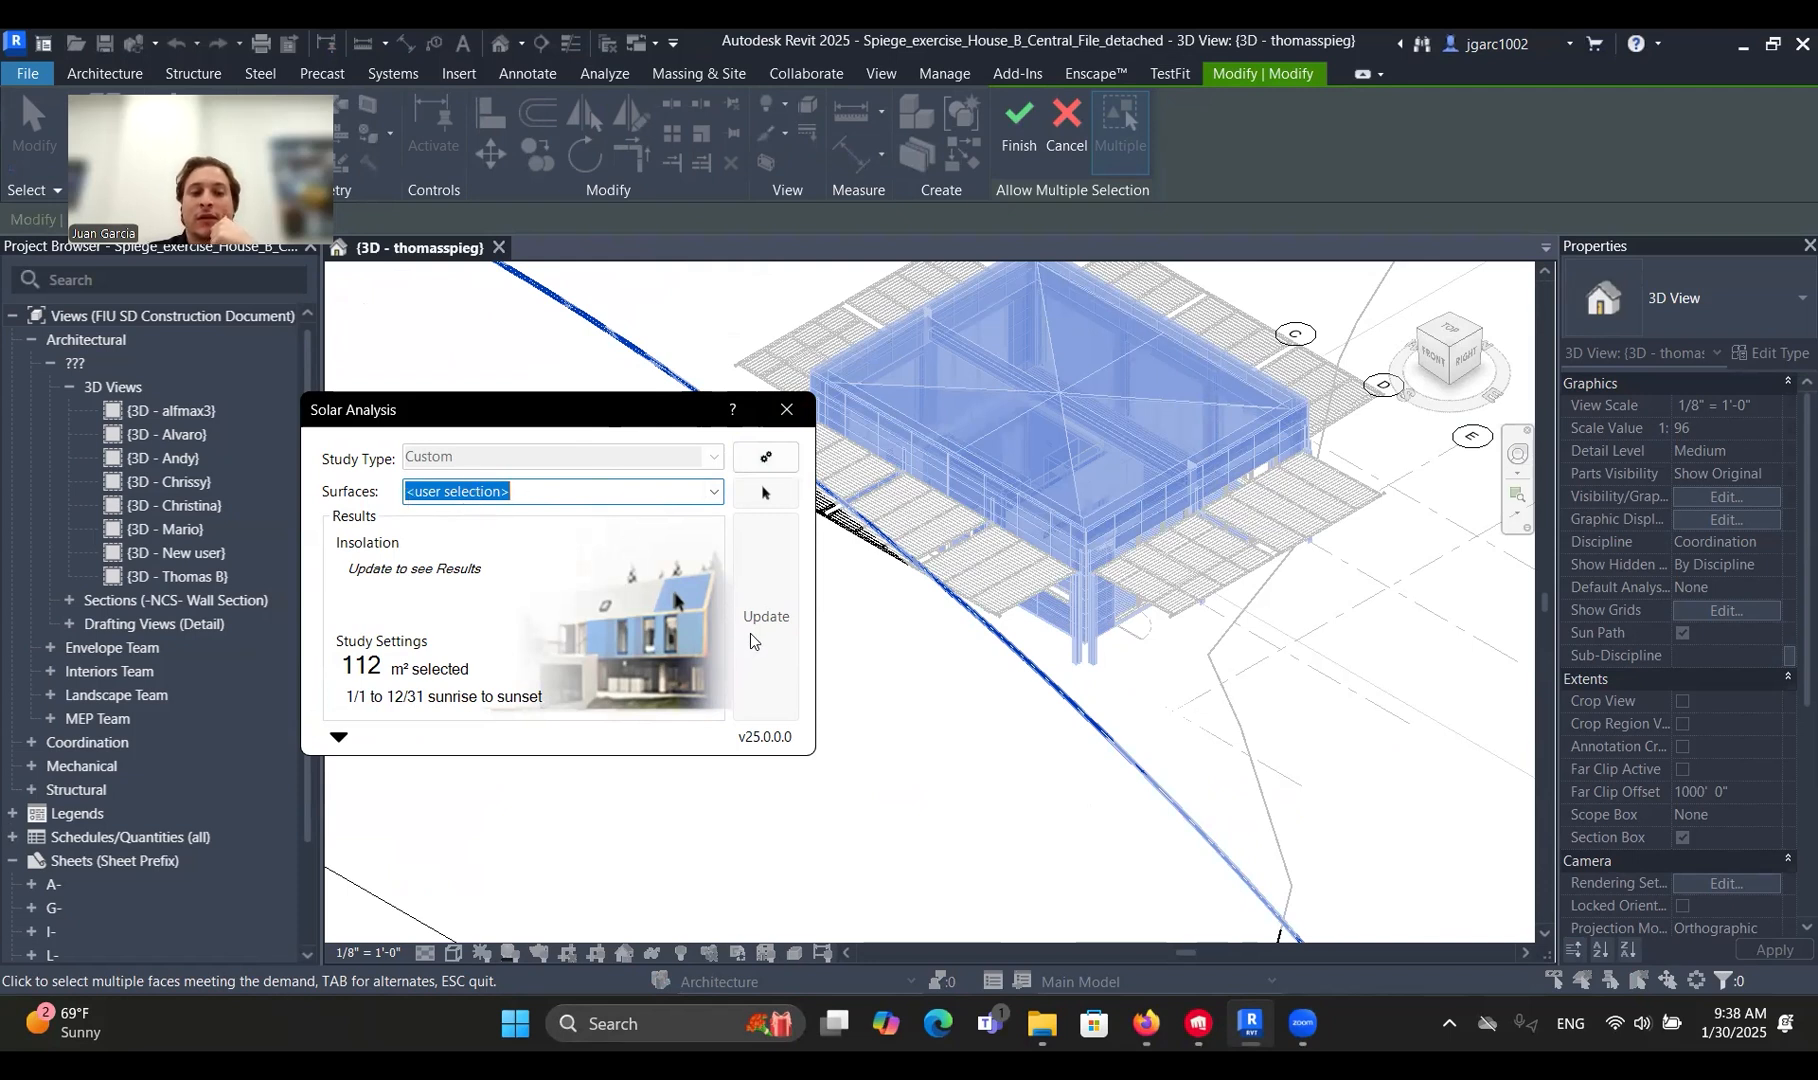
scroll(1083, 710, down, 5)
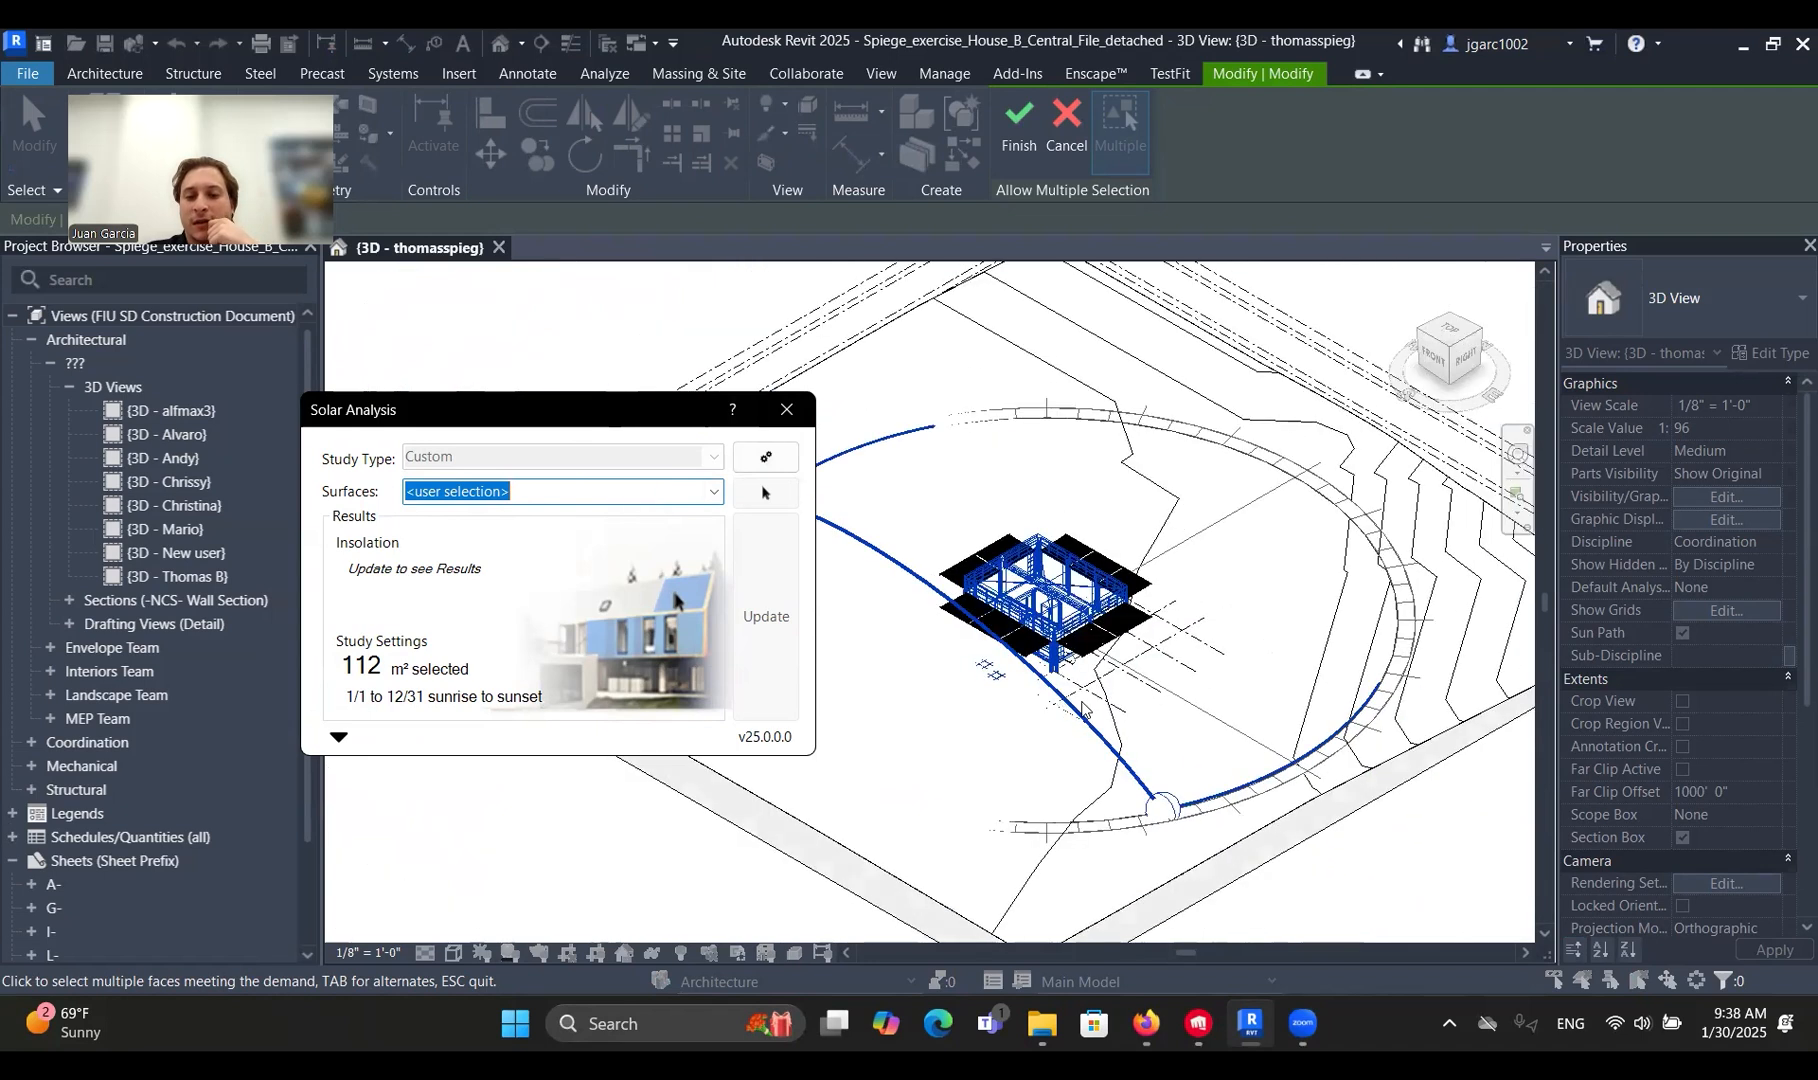
click(1131, 770)
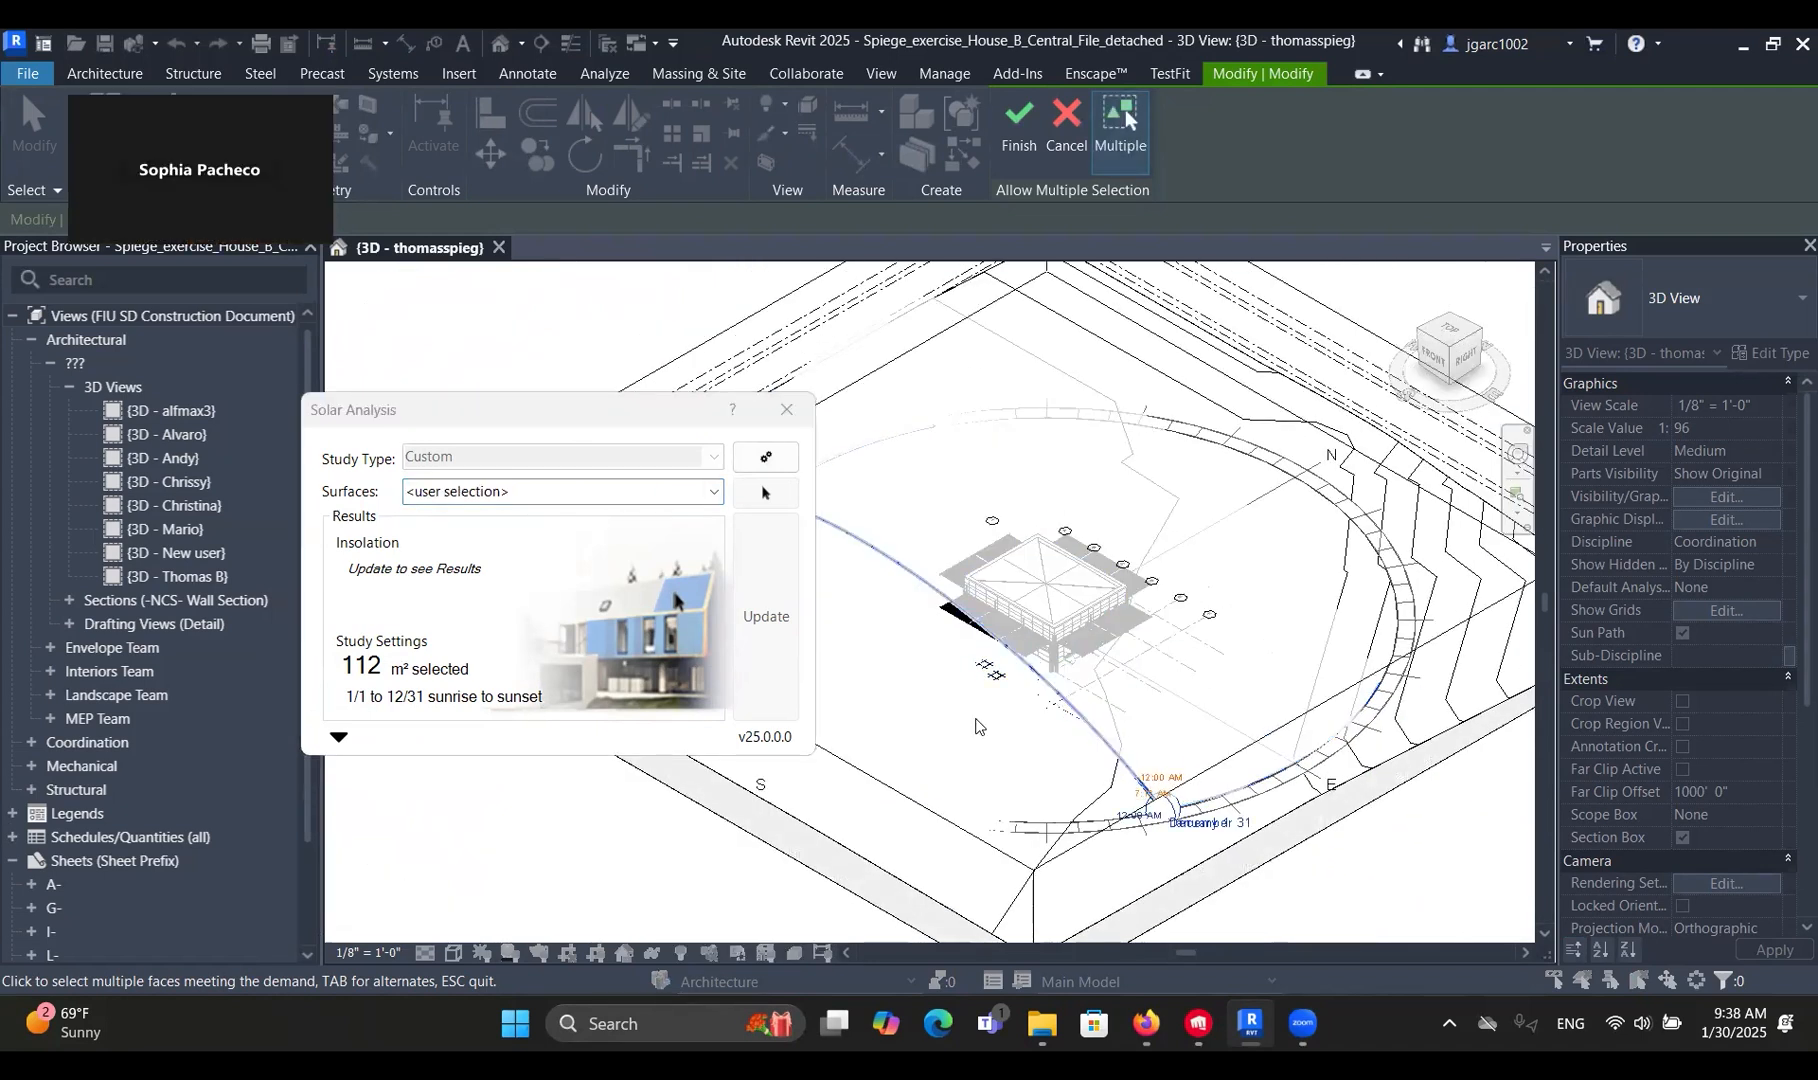
click(767, 684)
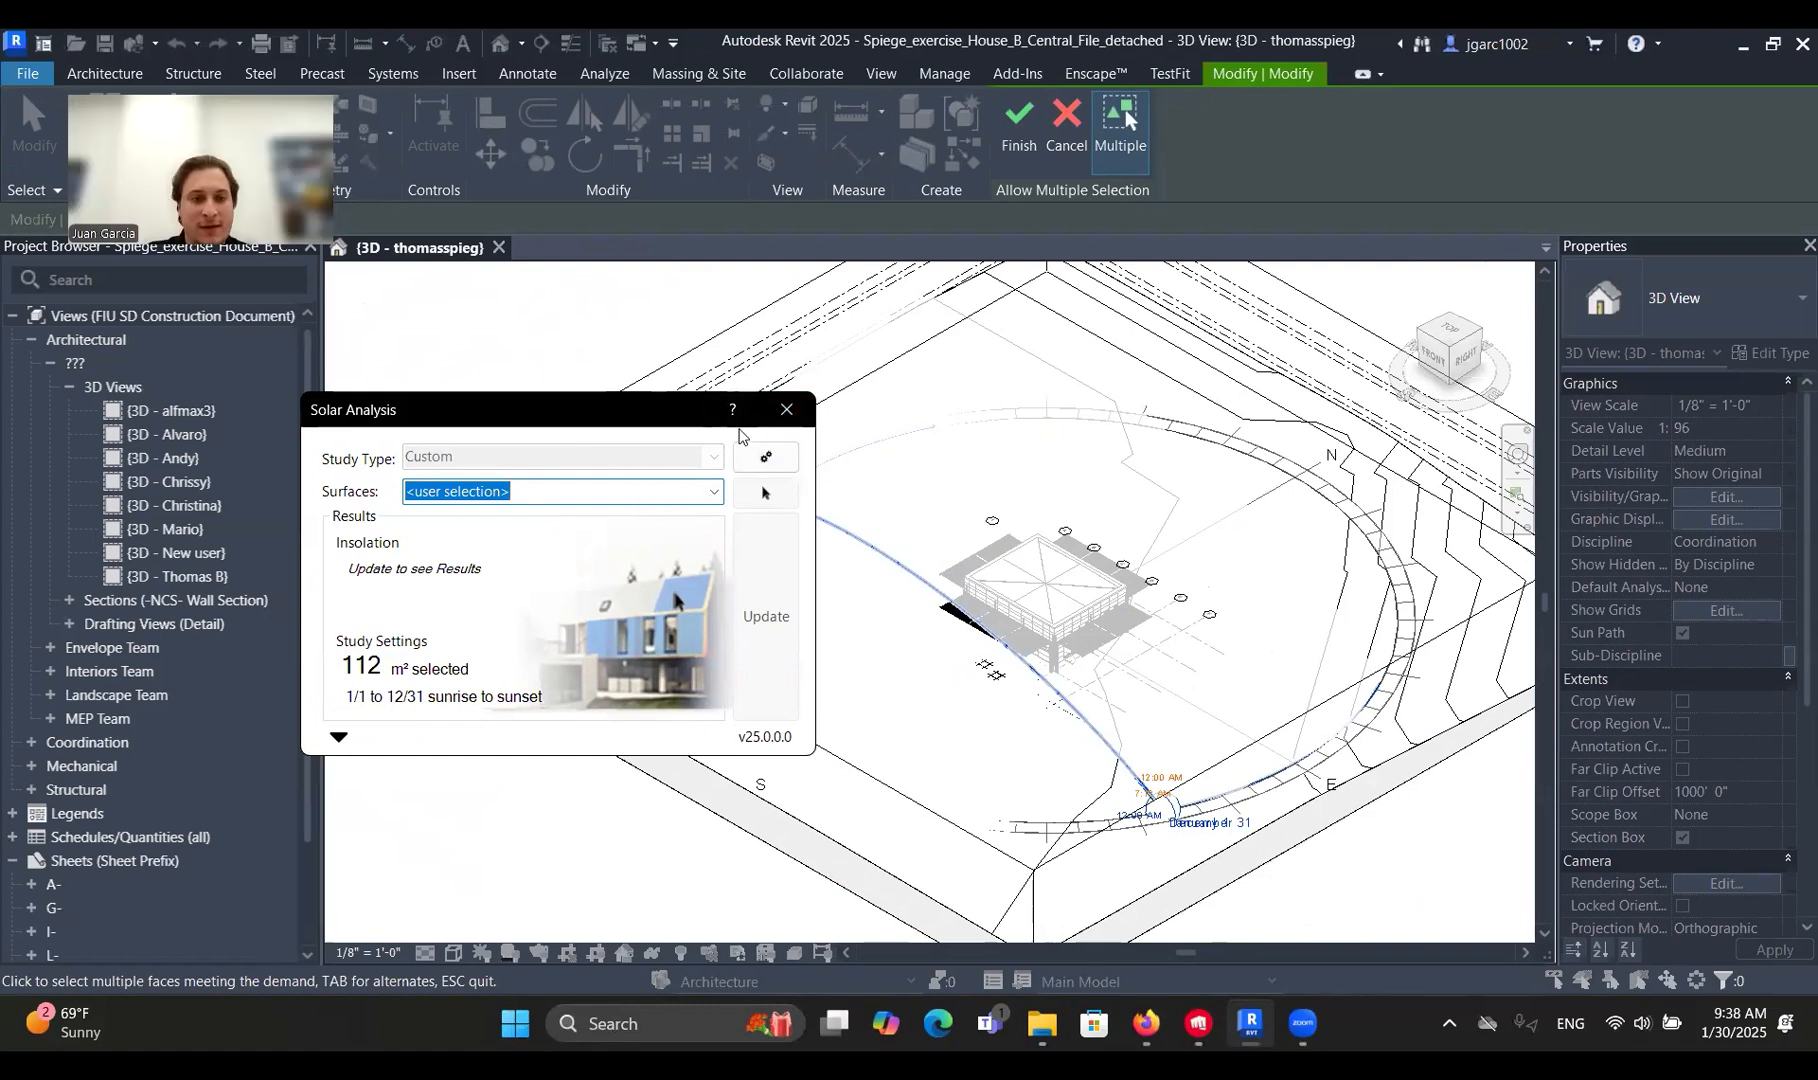
drag(538, 410, 1510, 248)
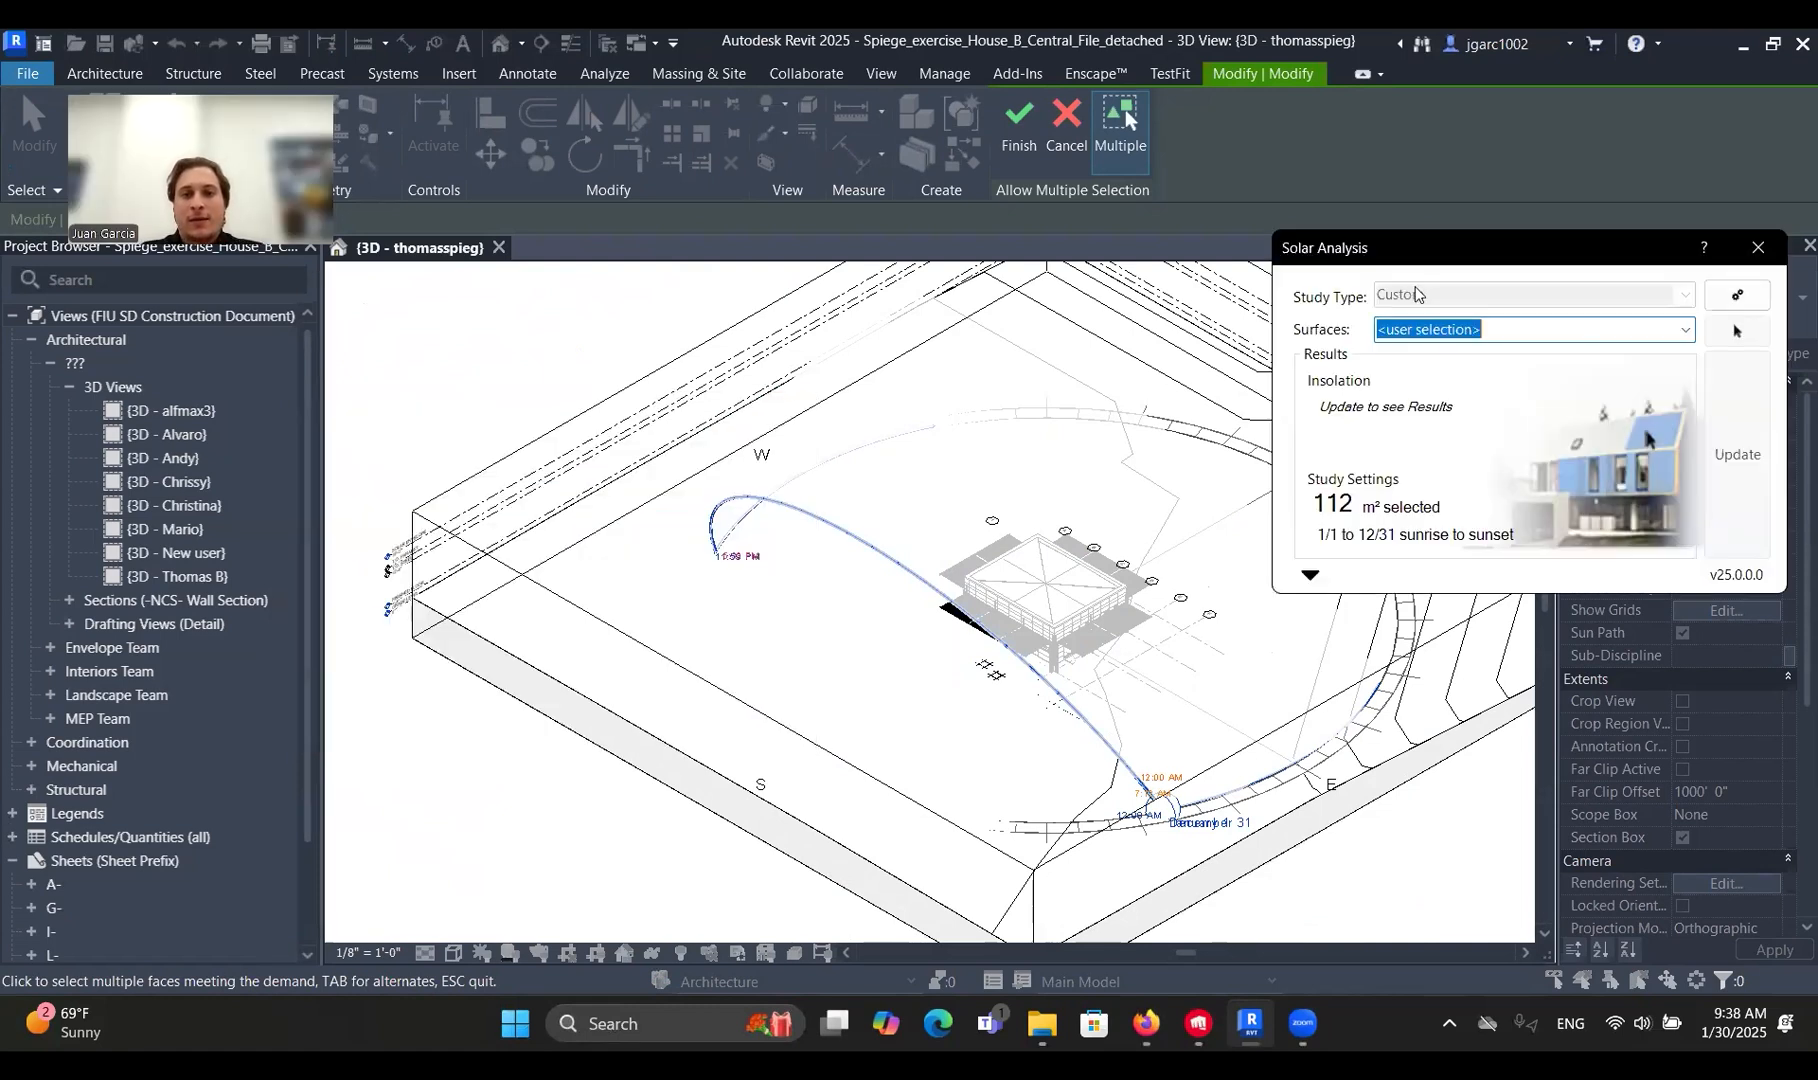
click(1022, 130)
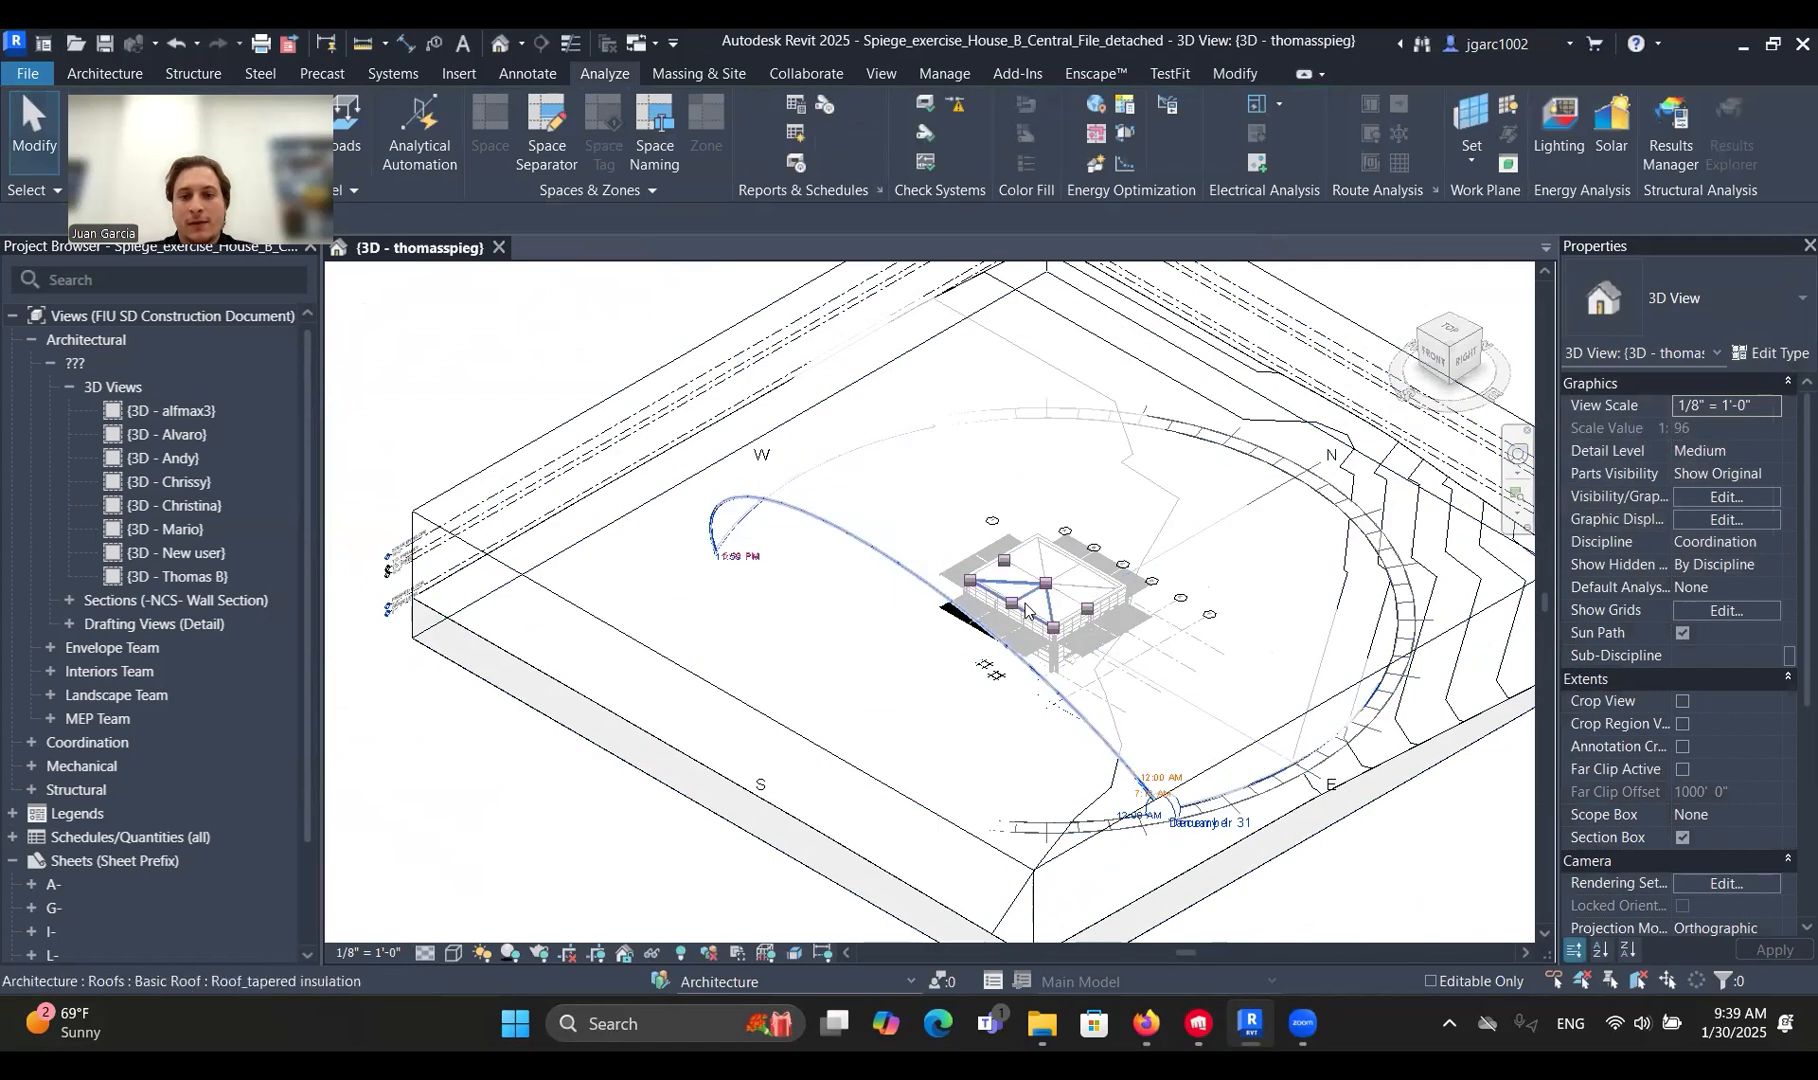
Reopen Solar Analysis, select all of the house's surfaces for the Custom study, finish the selection and close the analysis.
scroll(1164, 598, up, 3)
click(1611, 160)
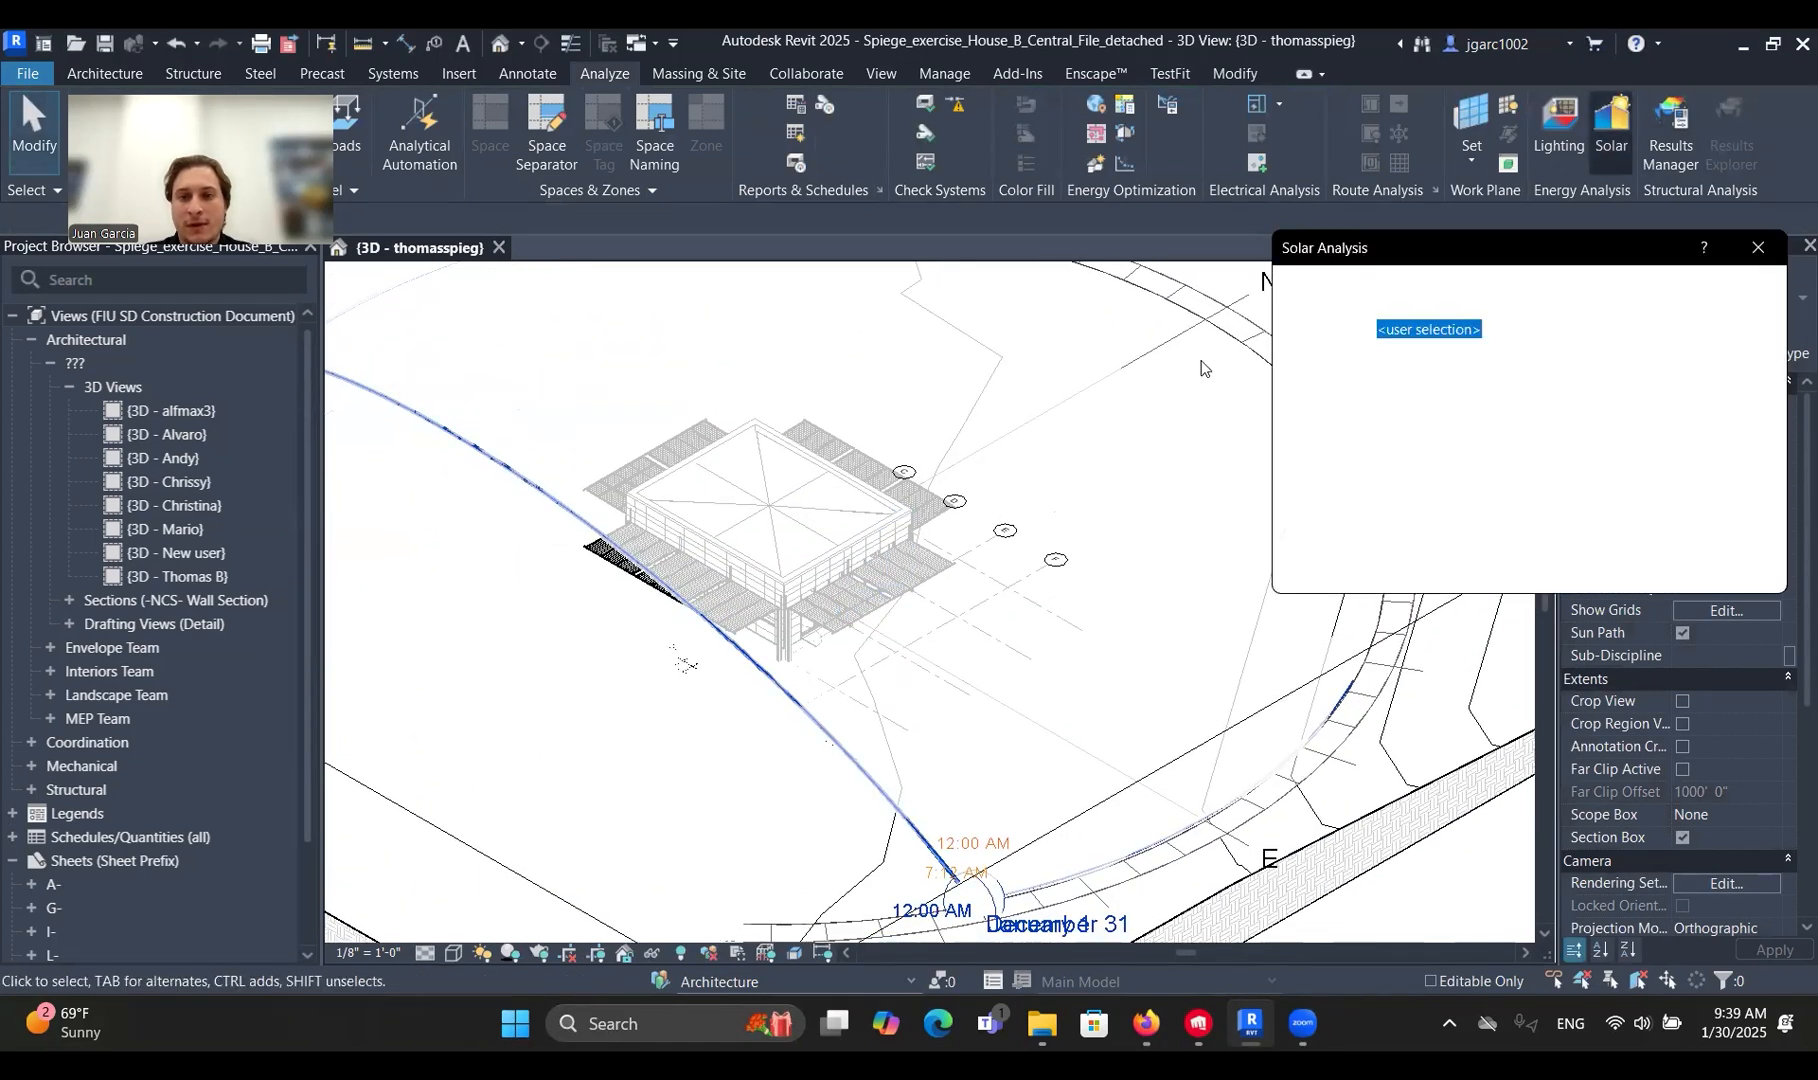
click(1716, 328)
drag(493, 318, 1118, 750)
click(1019, 125)
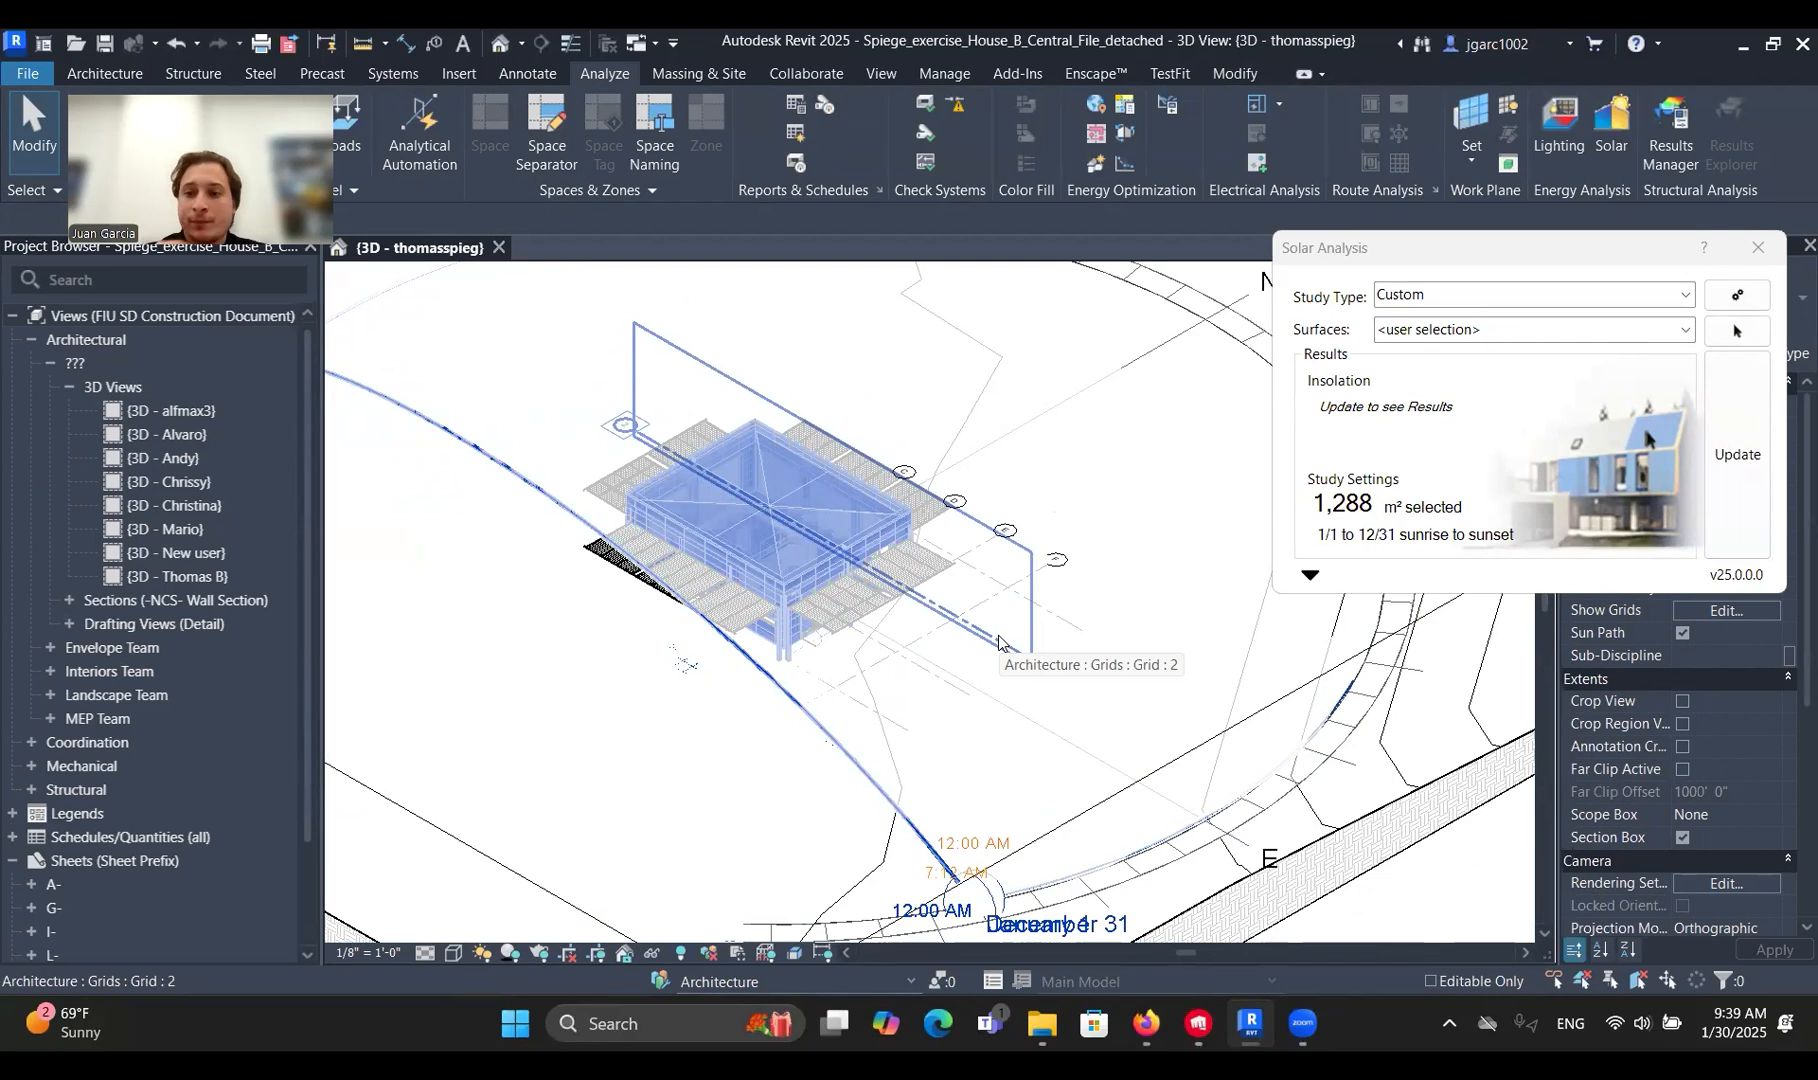
click(1758, 247)
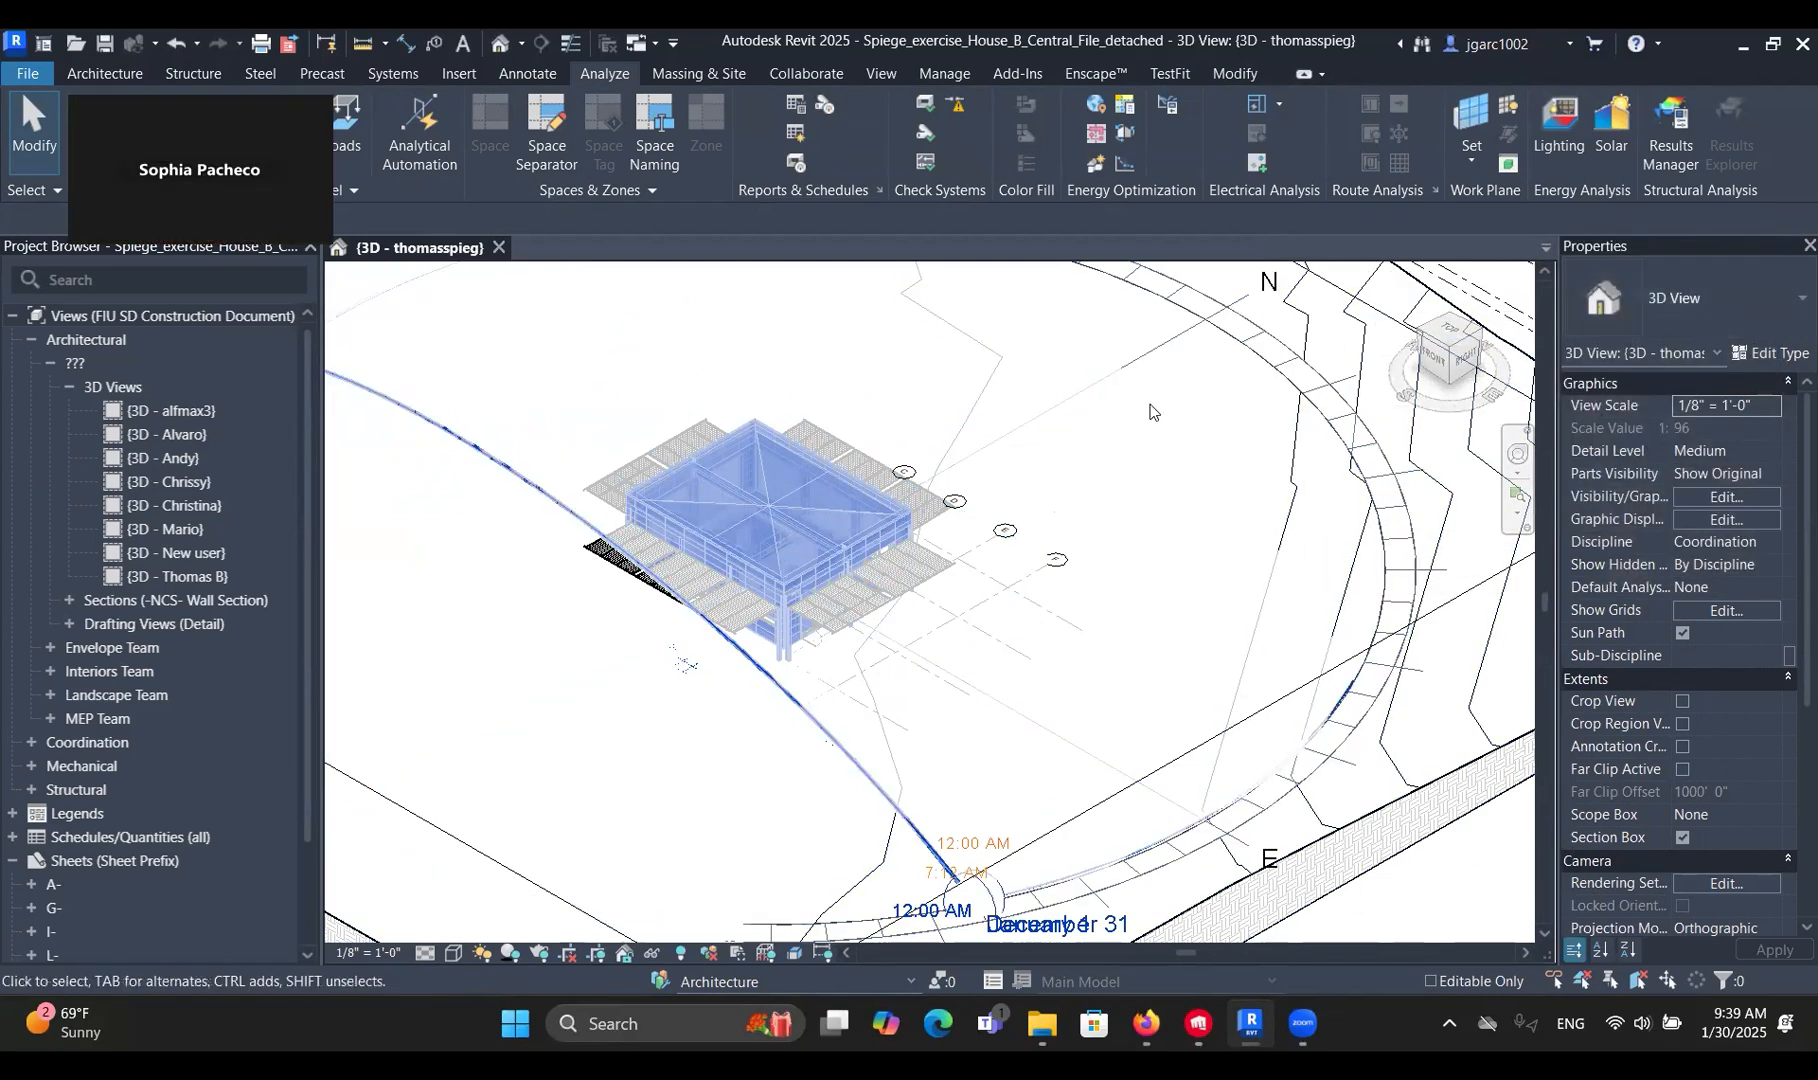
Check the analysis choices in Lighting Analysis in the Cloud, cancel it and return to the house's 3D view by closing the InsightLighting view.
scroll(1150, 410, down, 3)
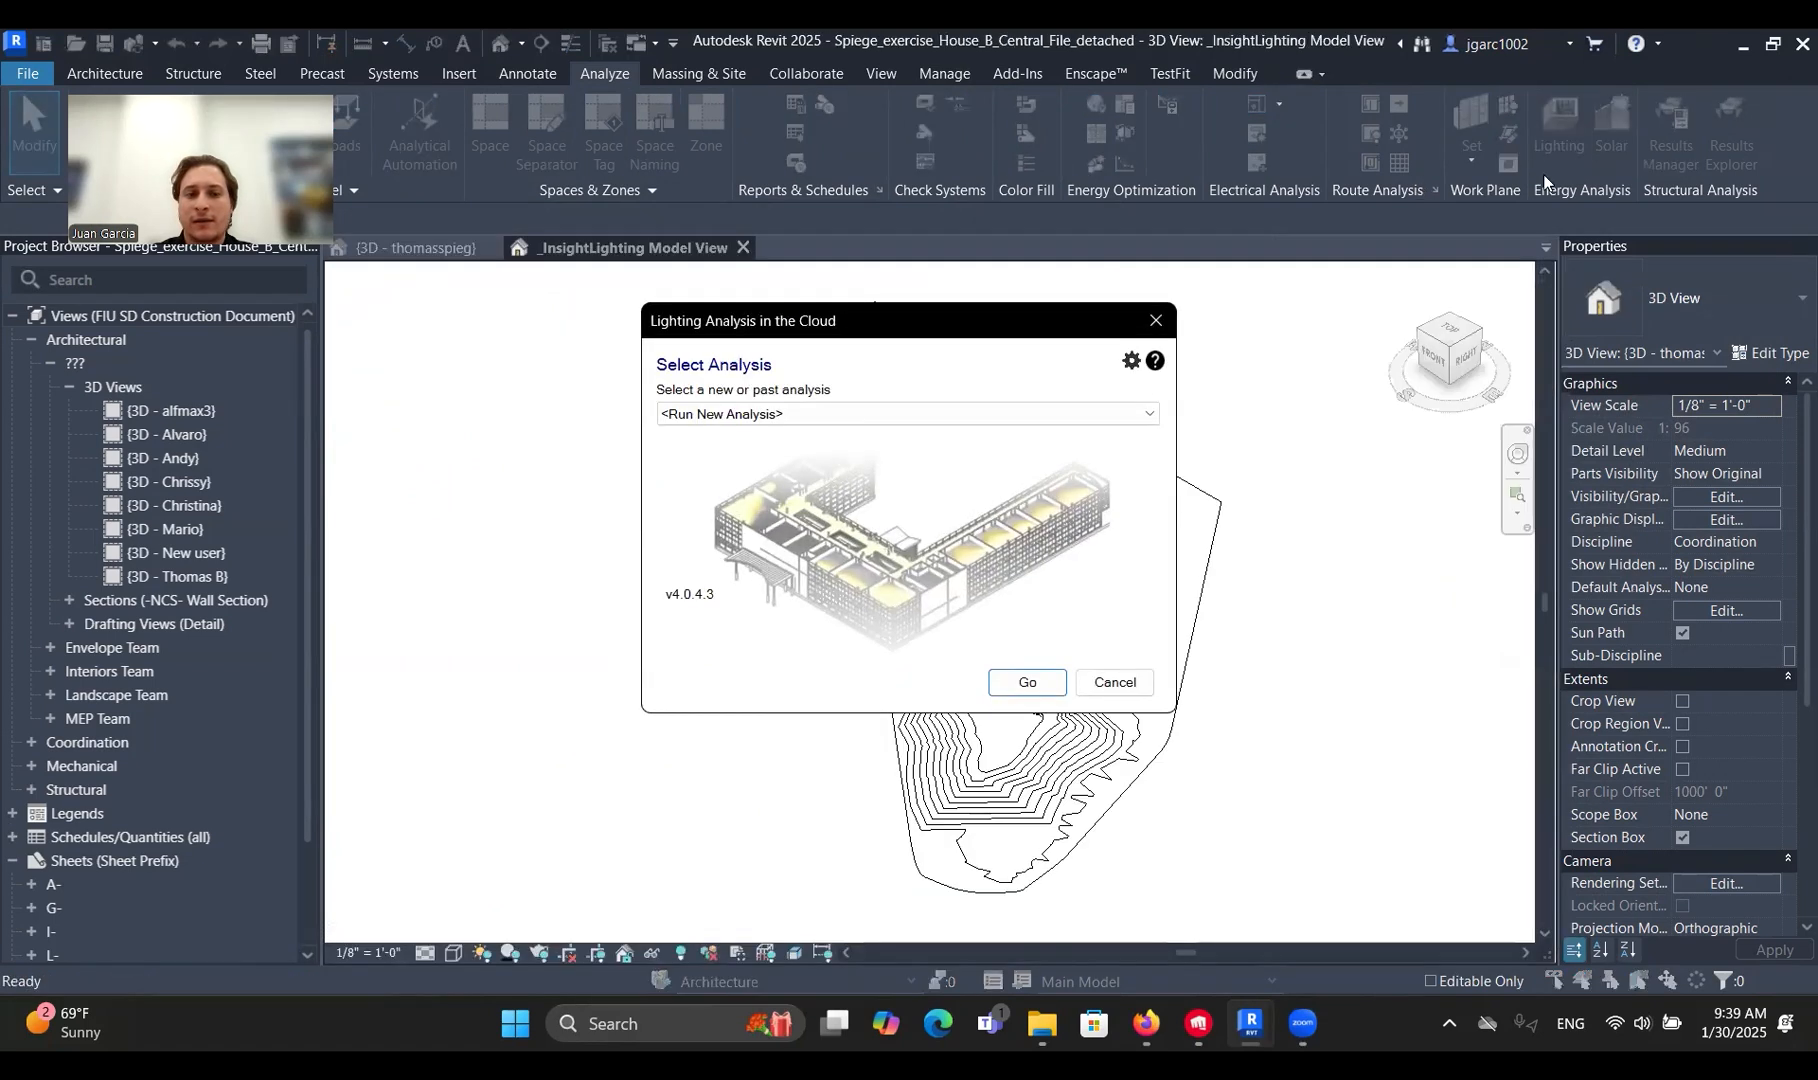
click(941, 412)
click(880, 430)
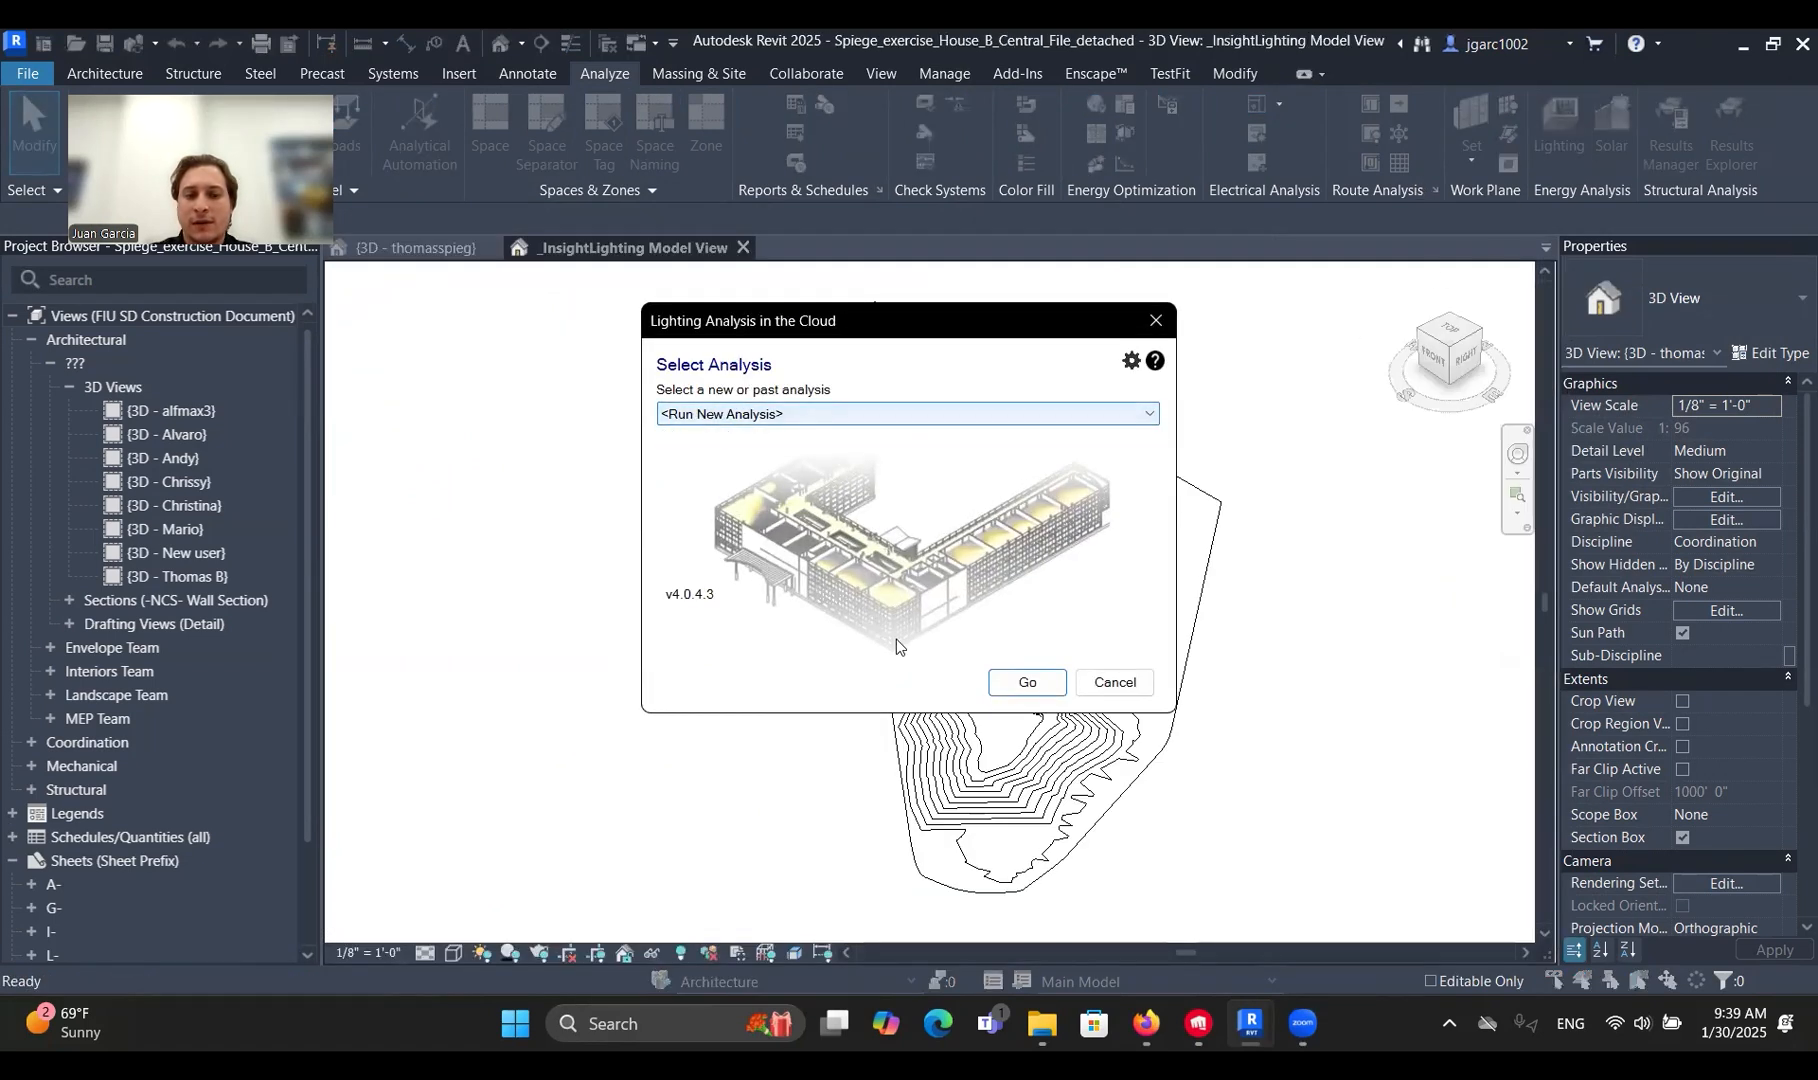
click(1112, 683)
scroll(1062, 740, up, 3)
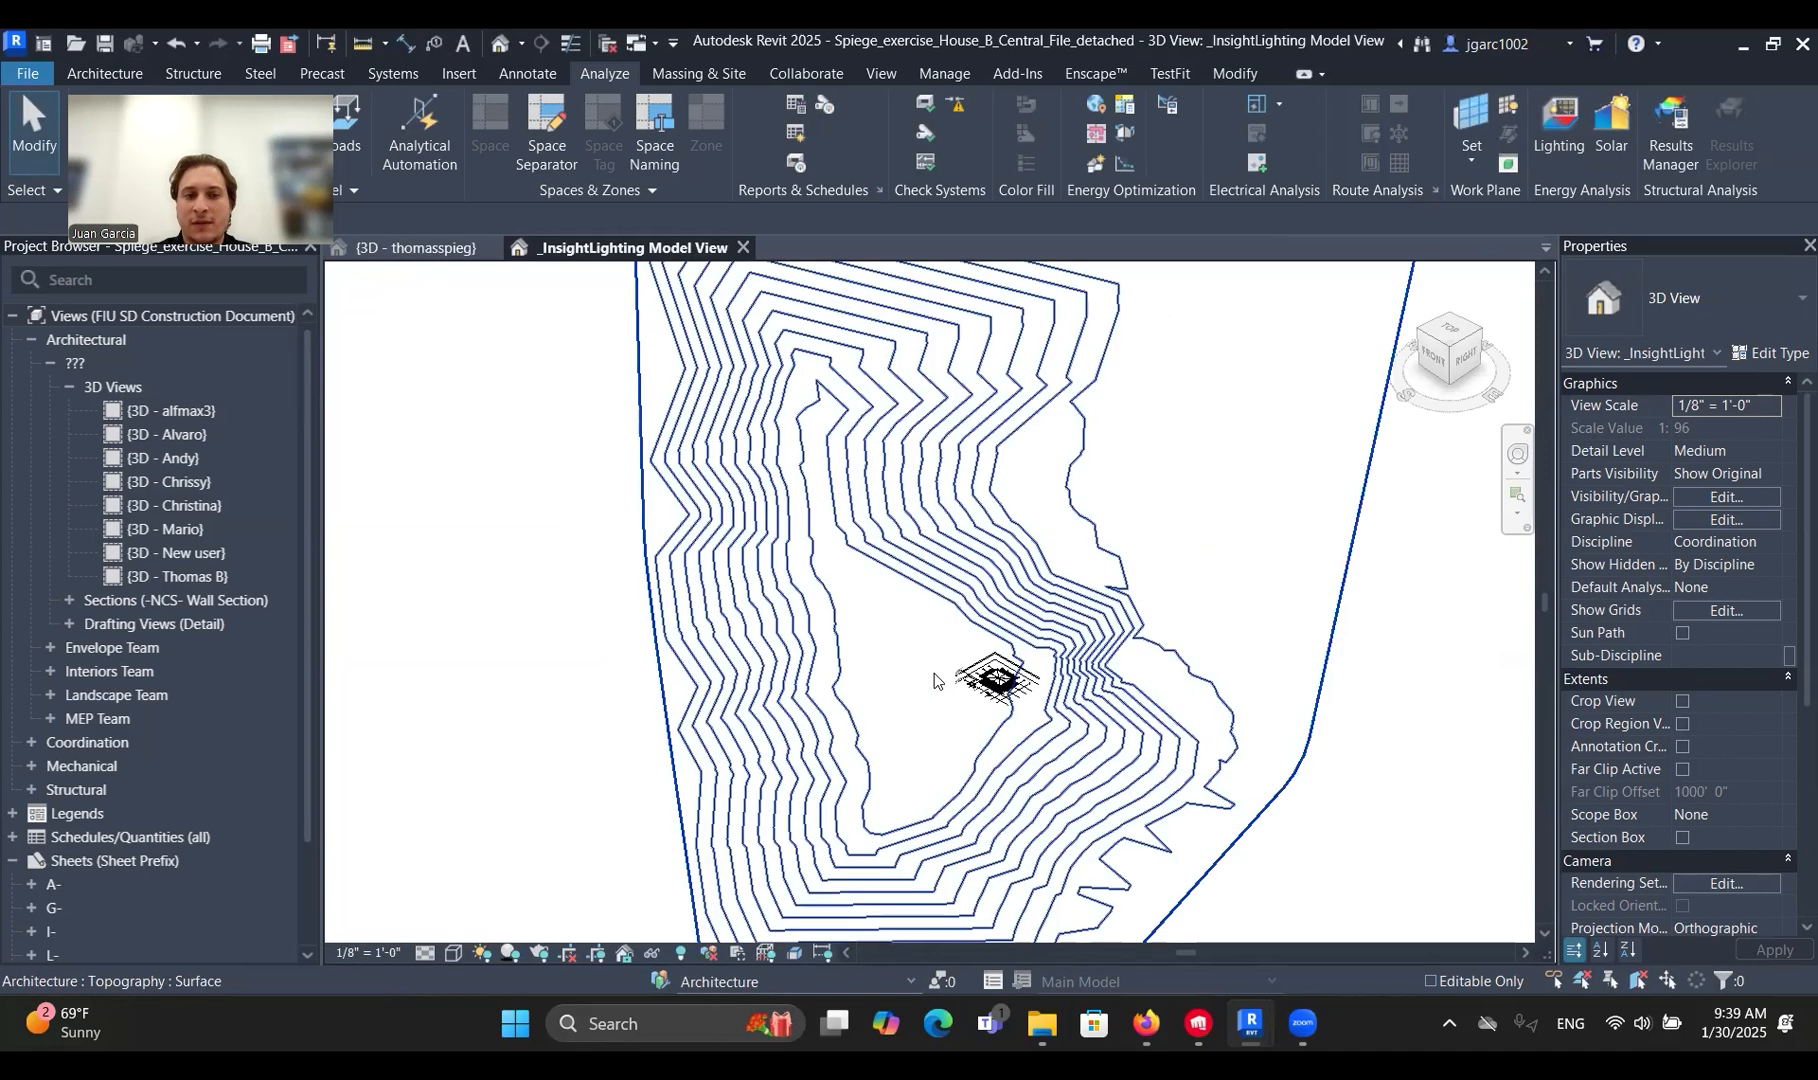
click(743, 247)
middle_drag(806, 385, 1230, 710)
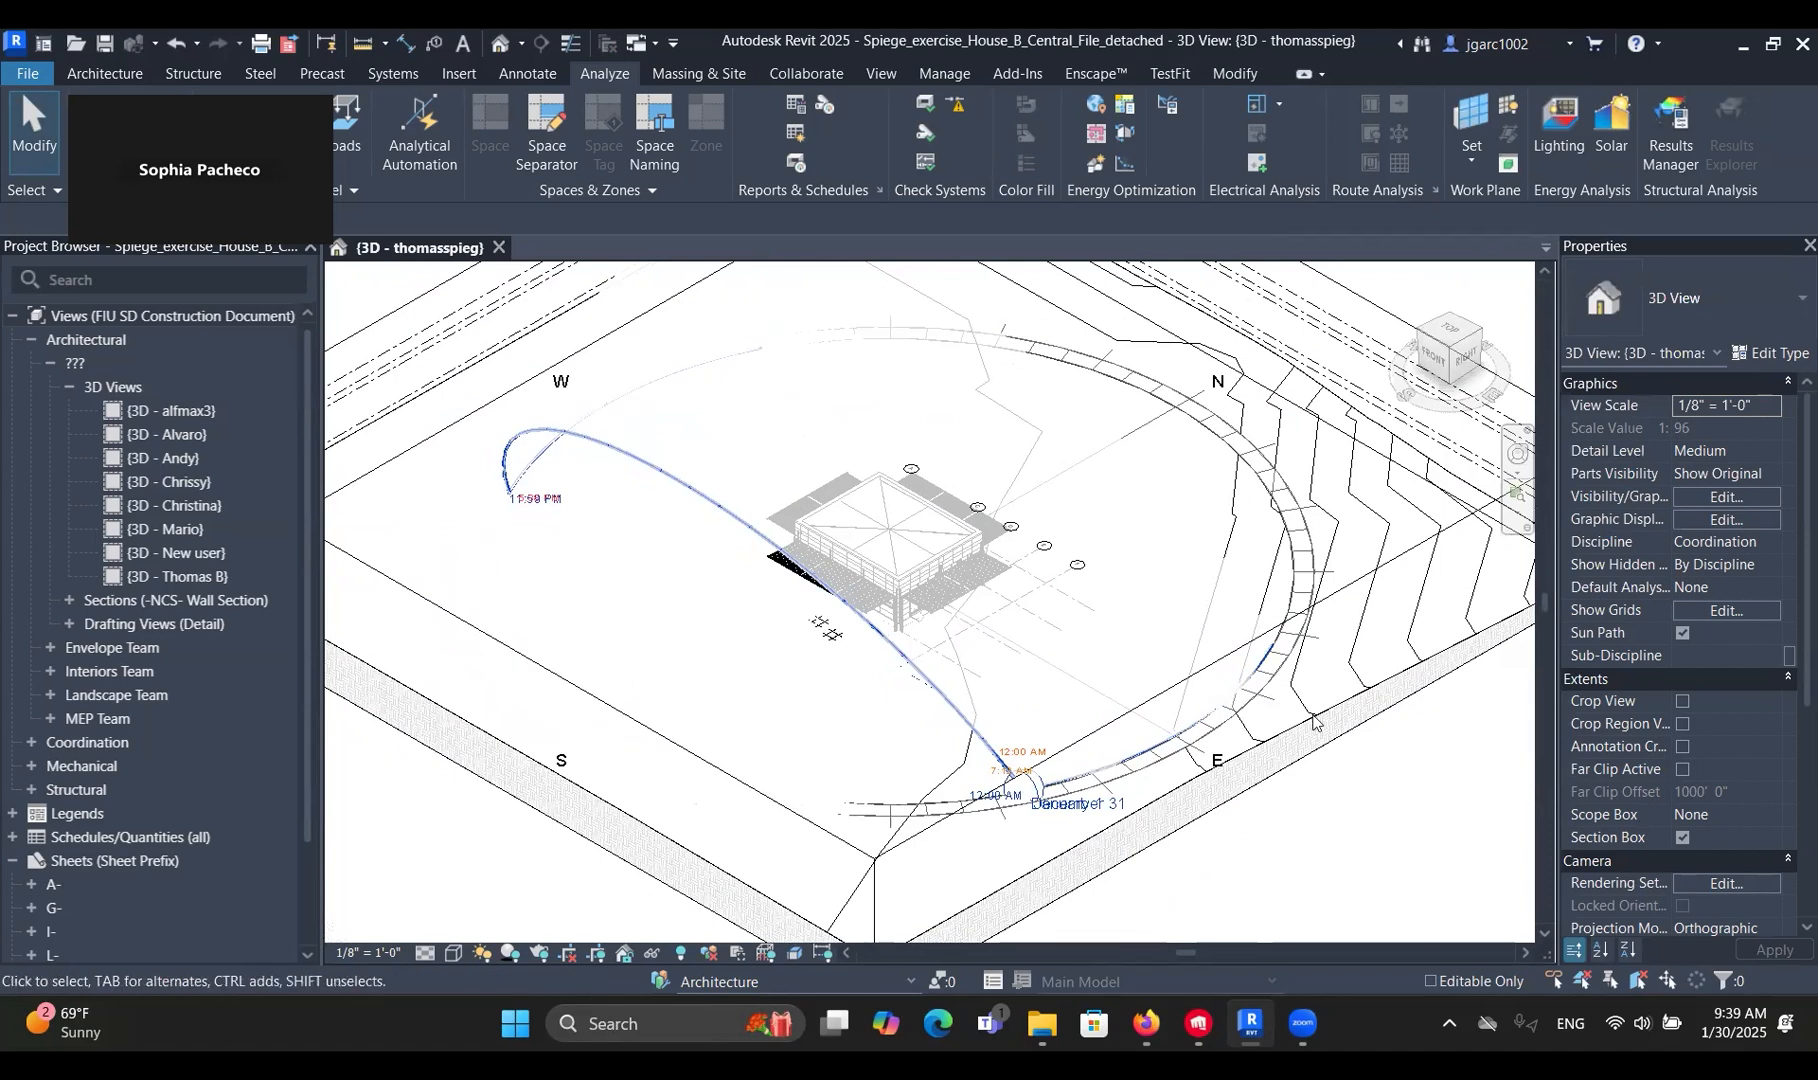
middle_drag(1410, 782, 1412, 762)
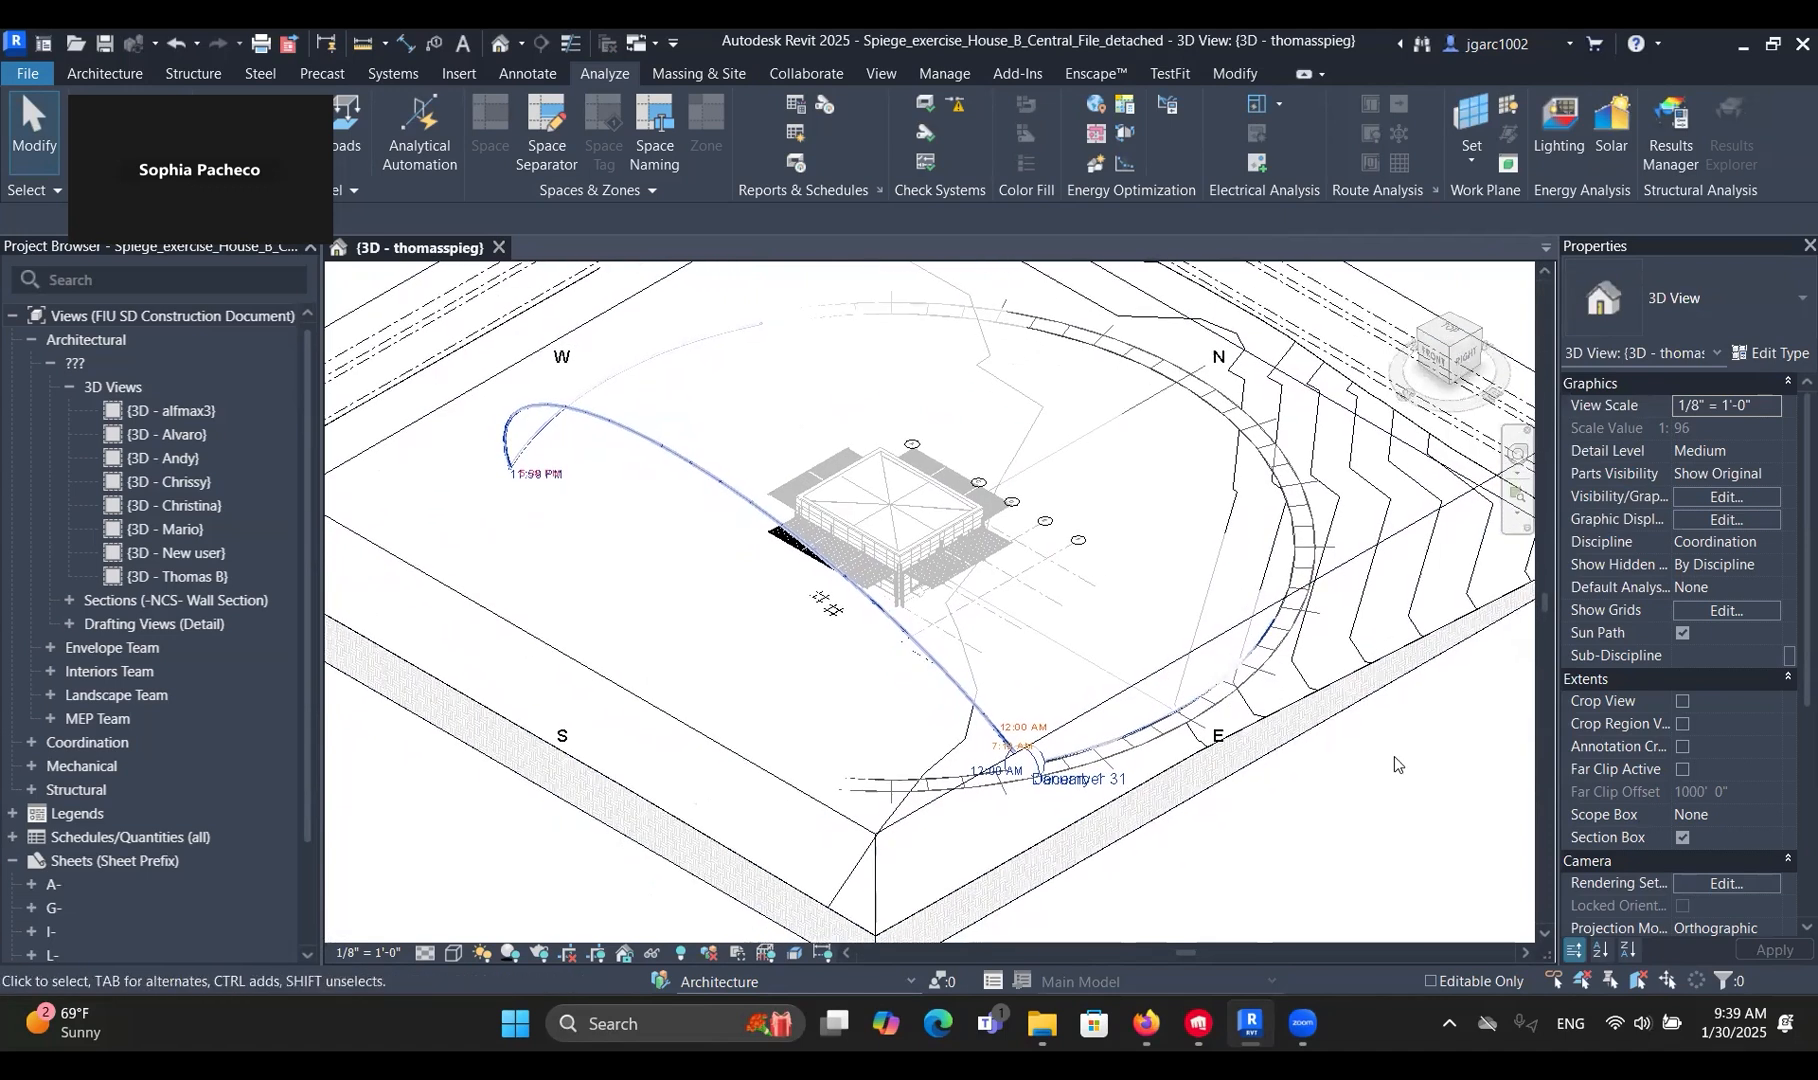
Switch to the browser's Second Assignment page and close the instruction PDF.
key(alt+Tab)
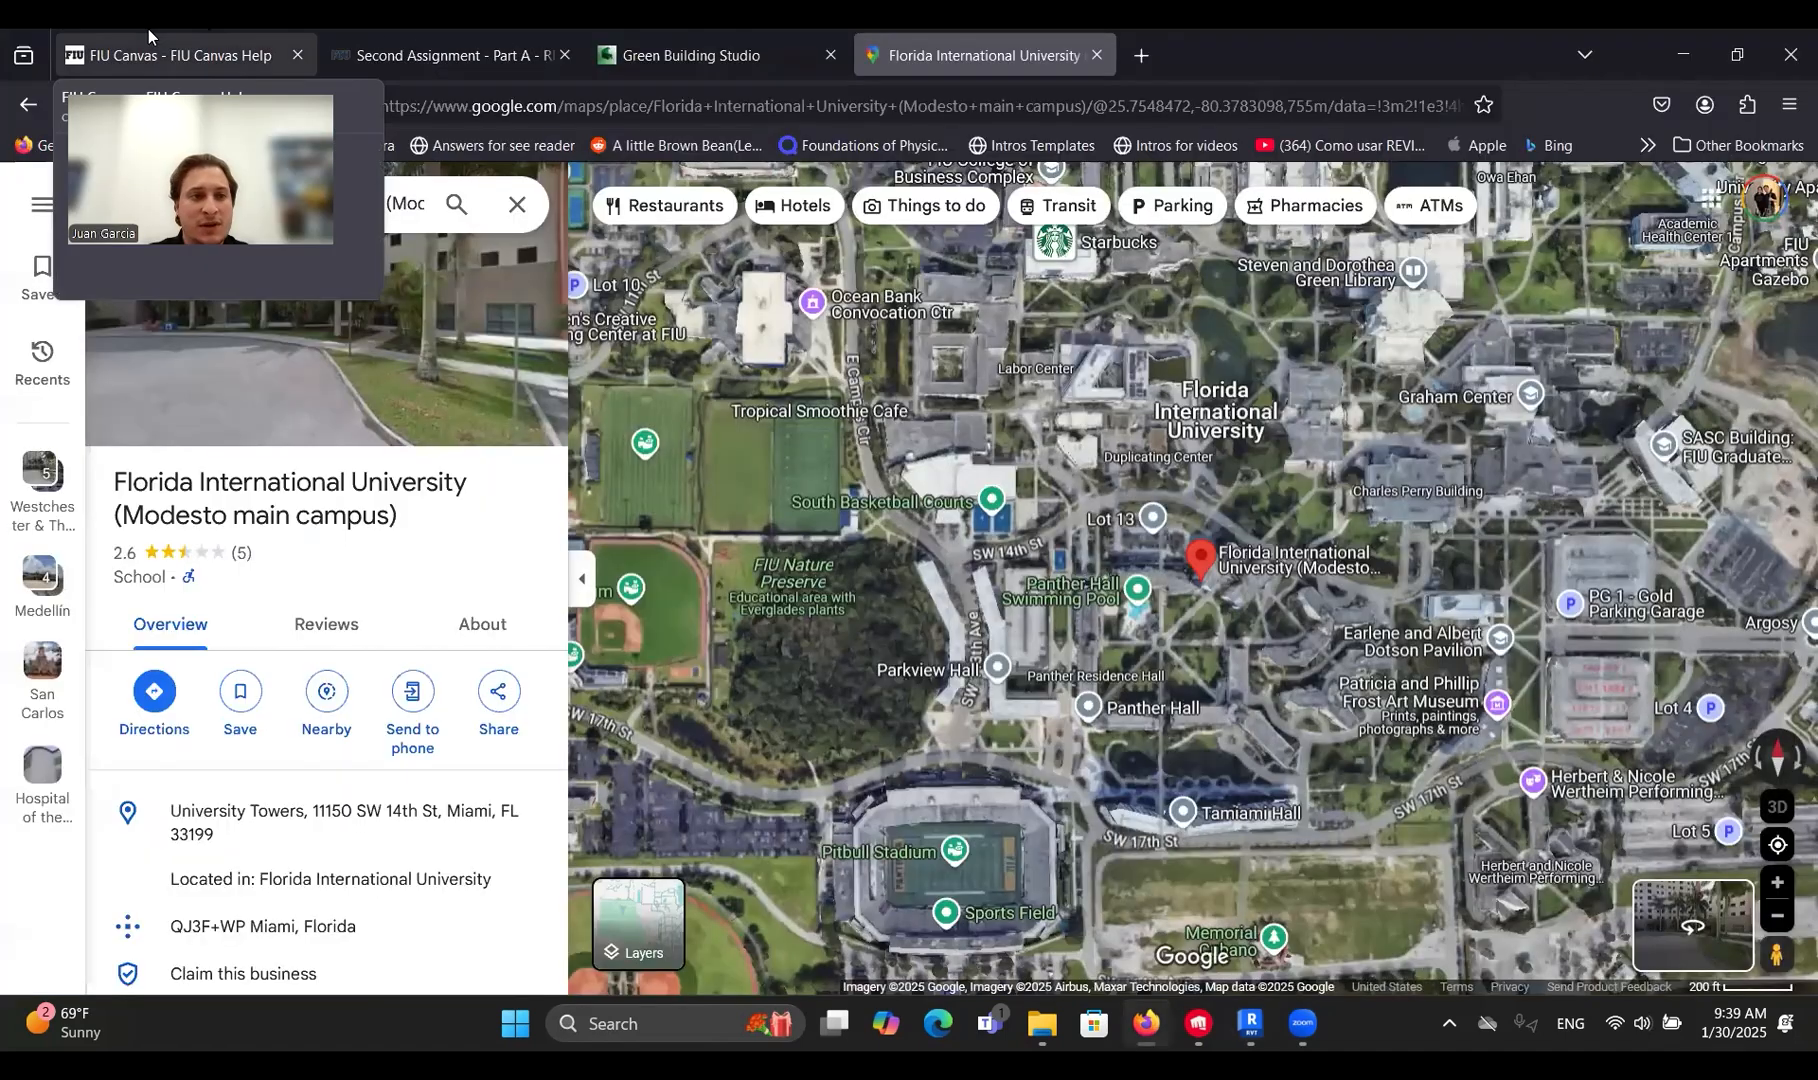
click(469, 32)
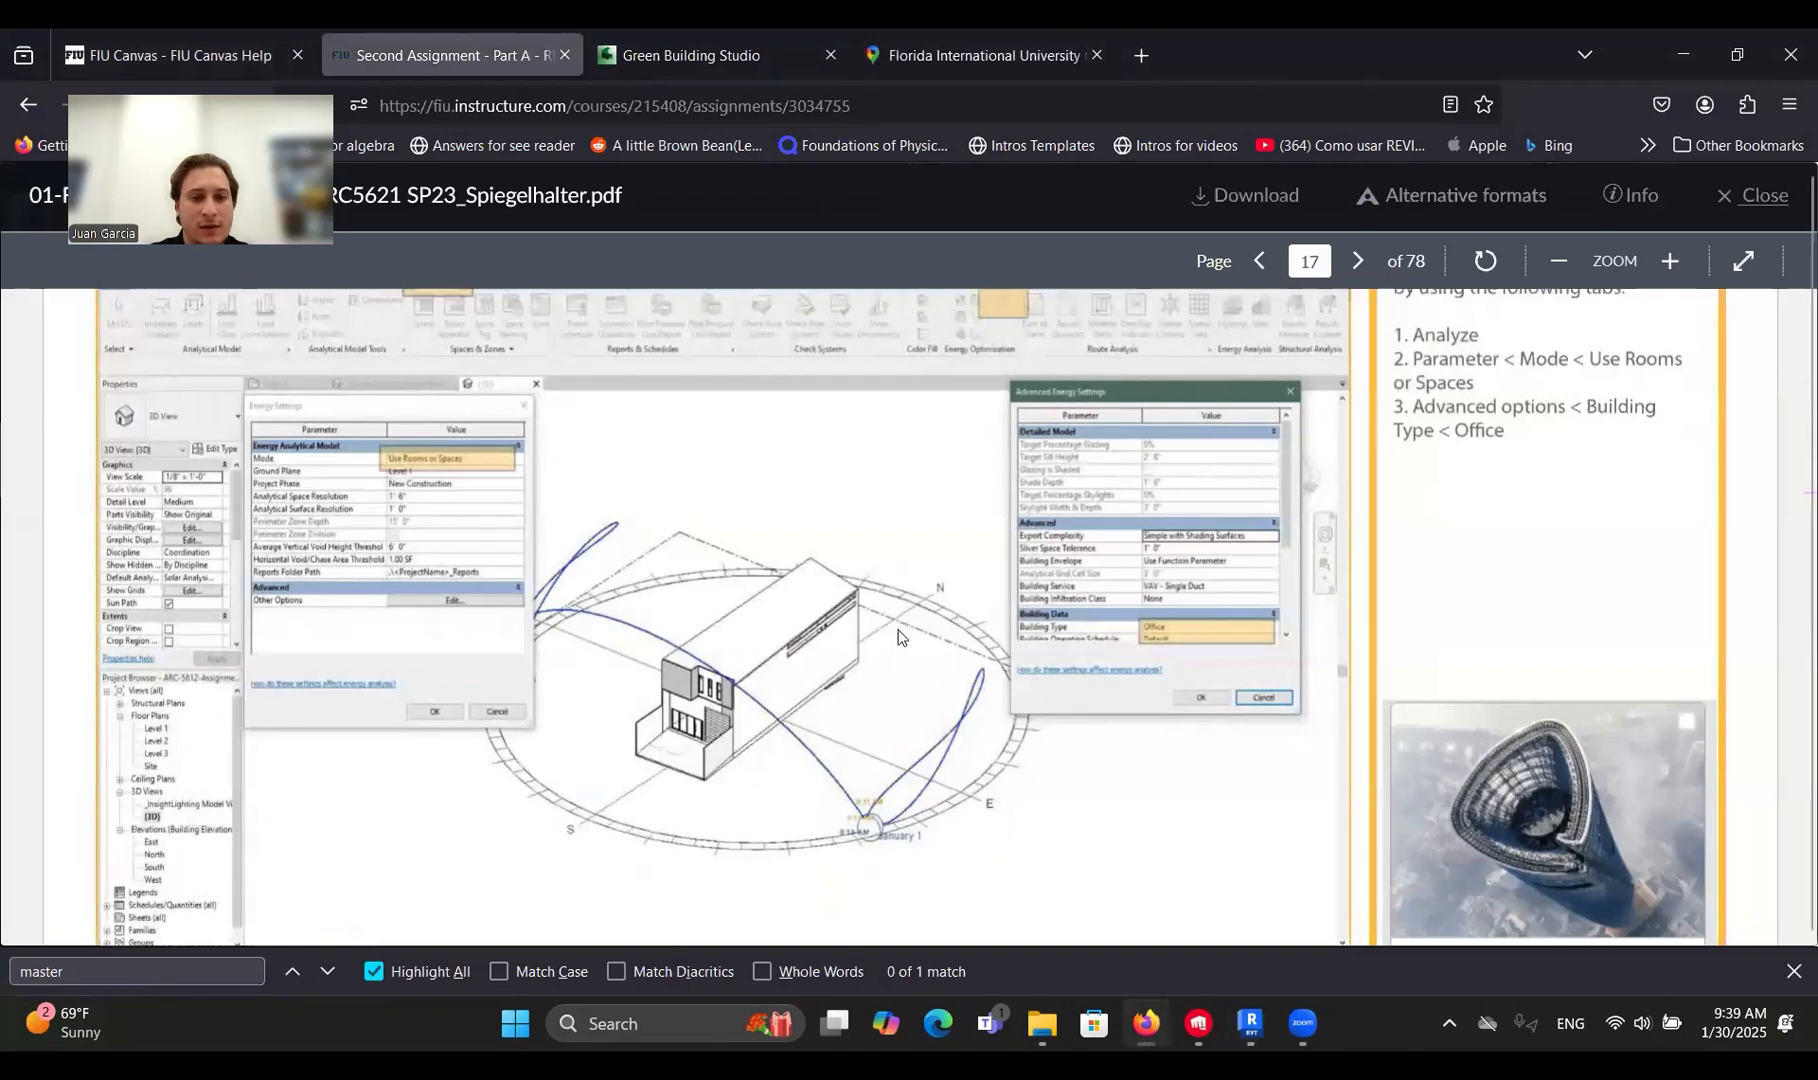
scroll(1430, 362, up, 5)
click(1720, 200)
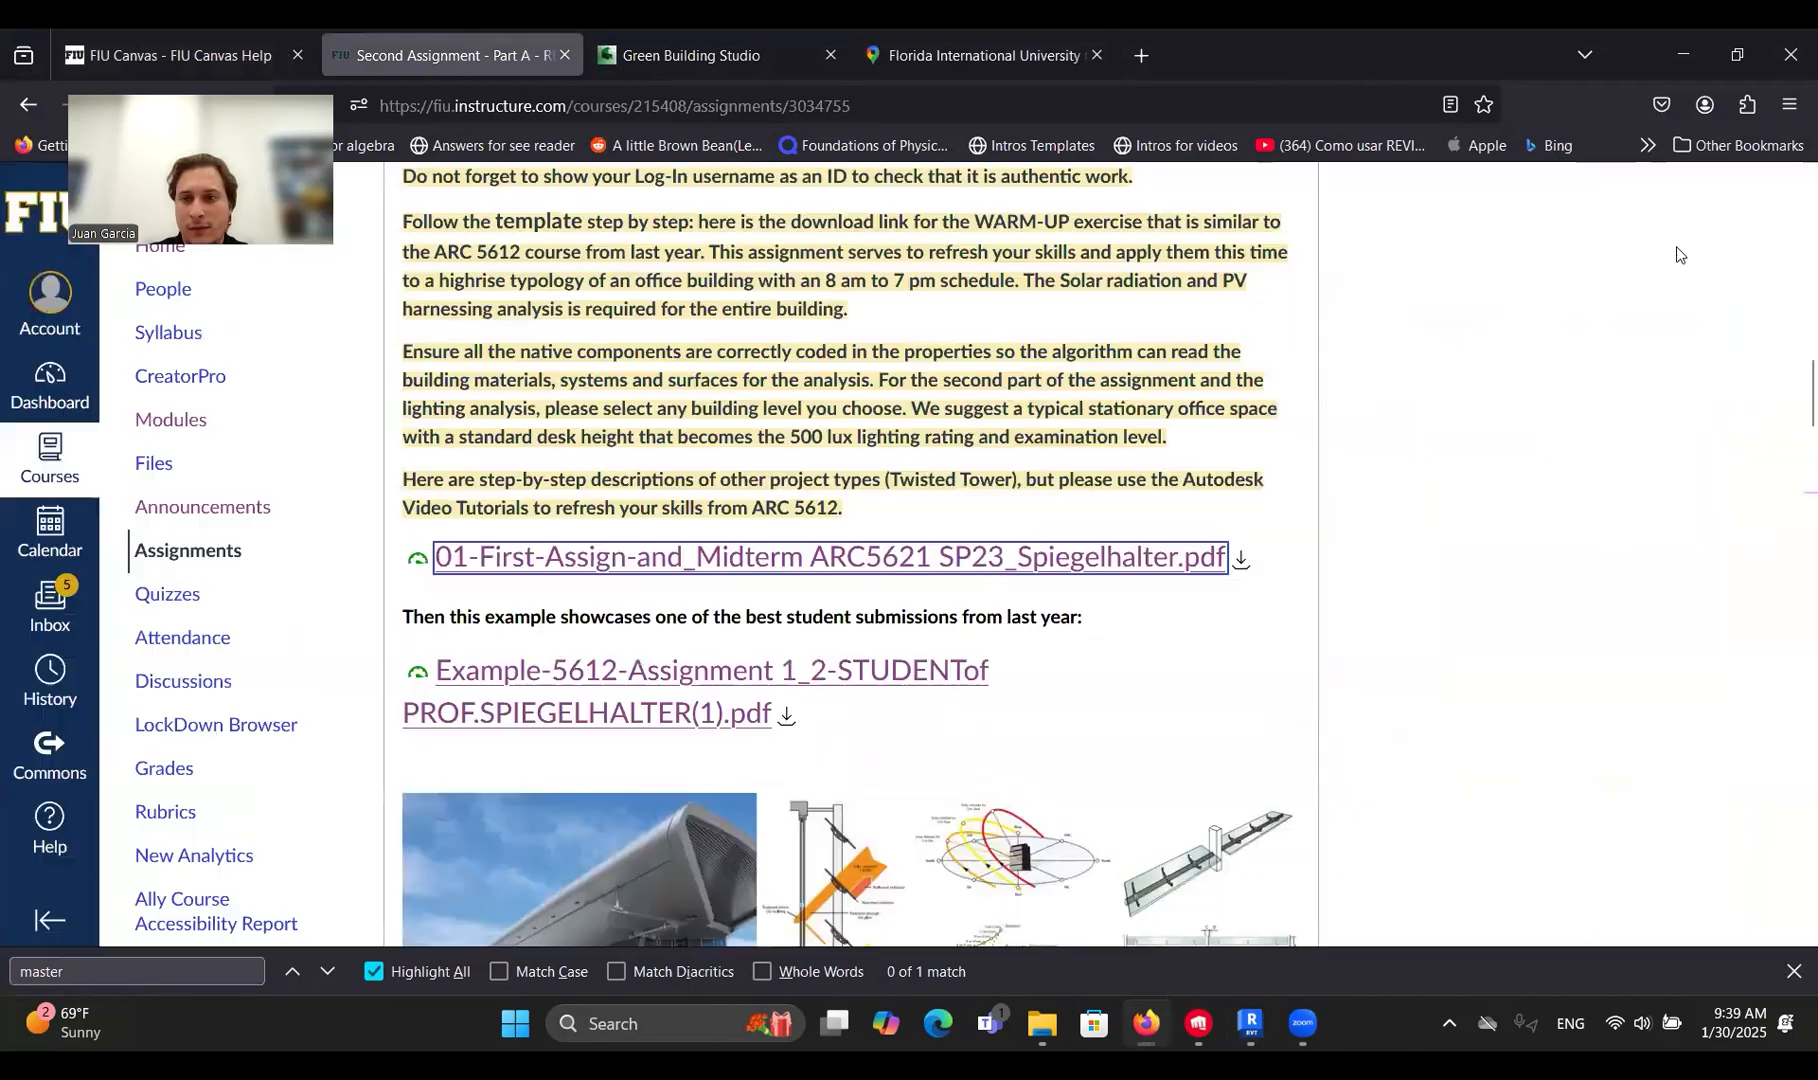
Find the assignment's key words and highlight "Daylight control and artificial lighting design, thermal comfort.".
scroll(1115, 637, up, 4)
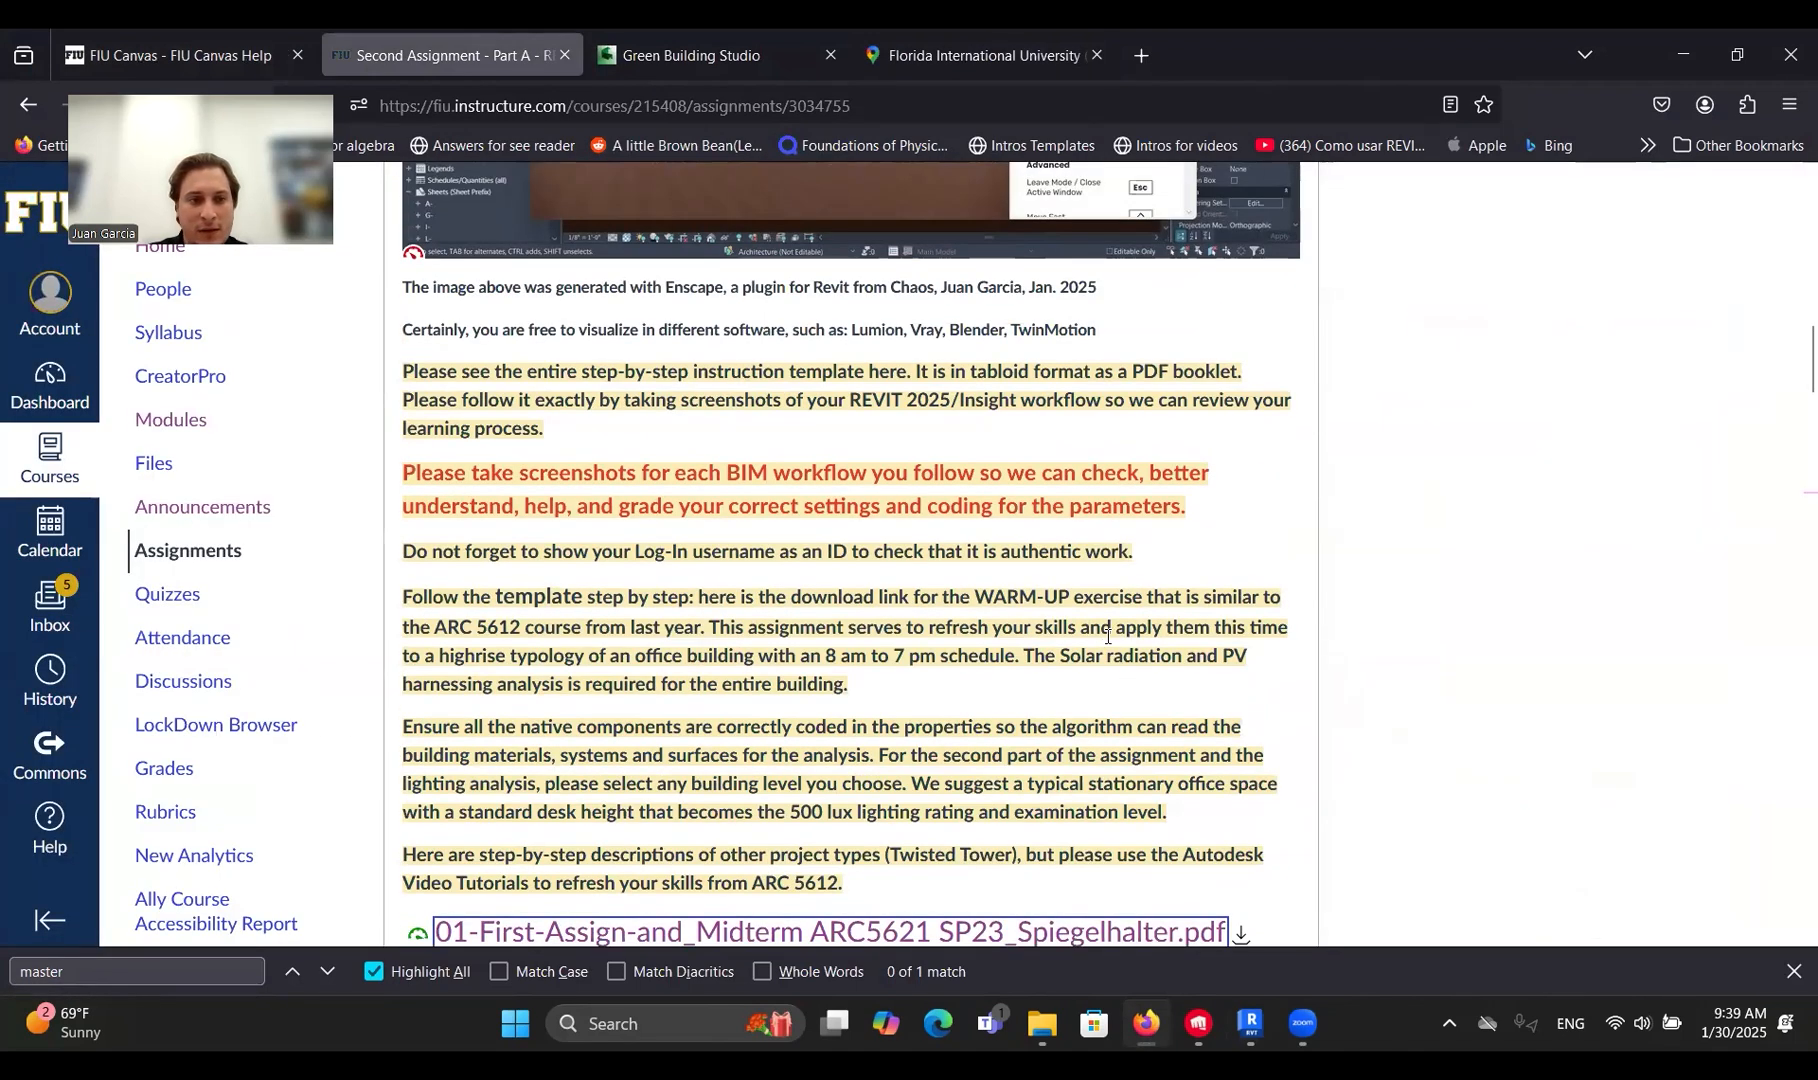
scroll(1110, 620, down, 14)
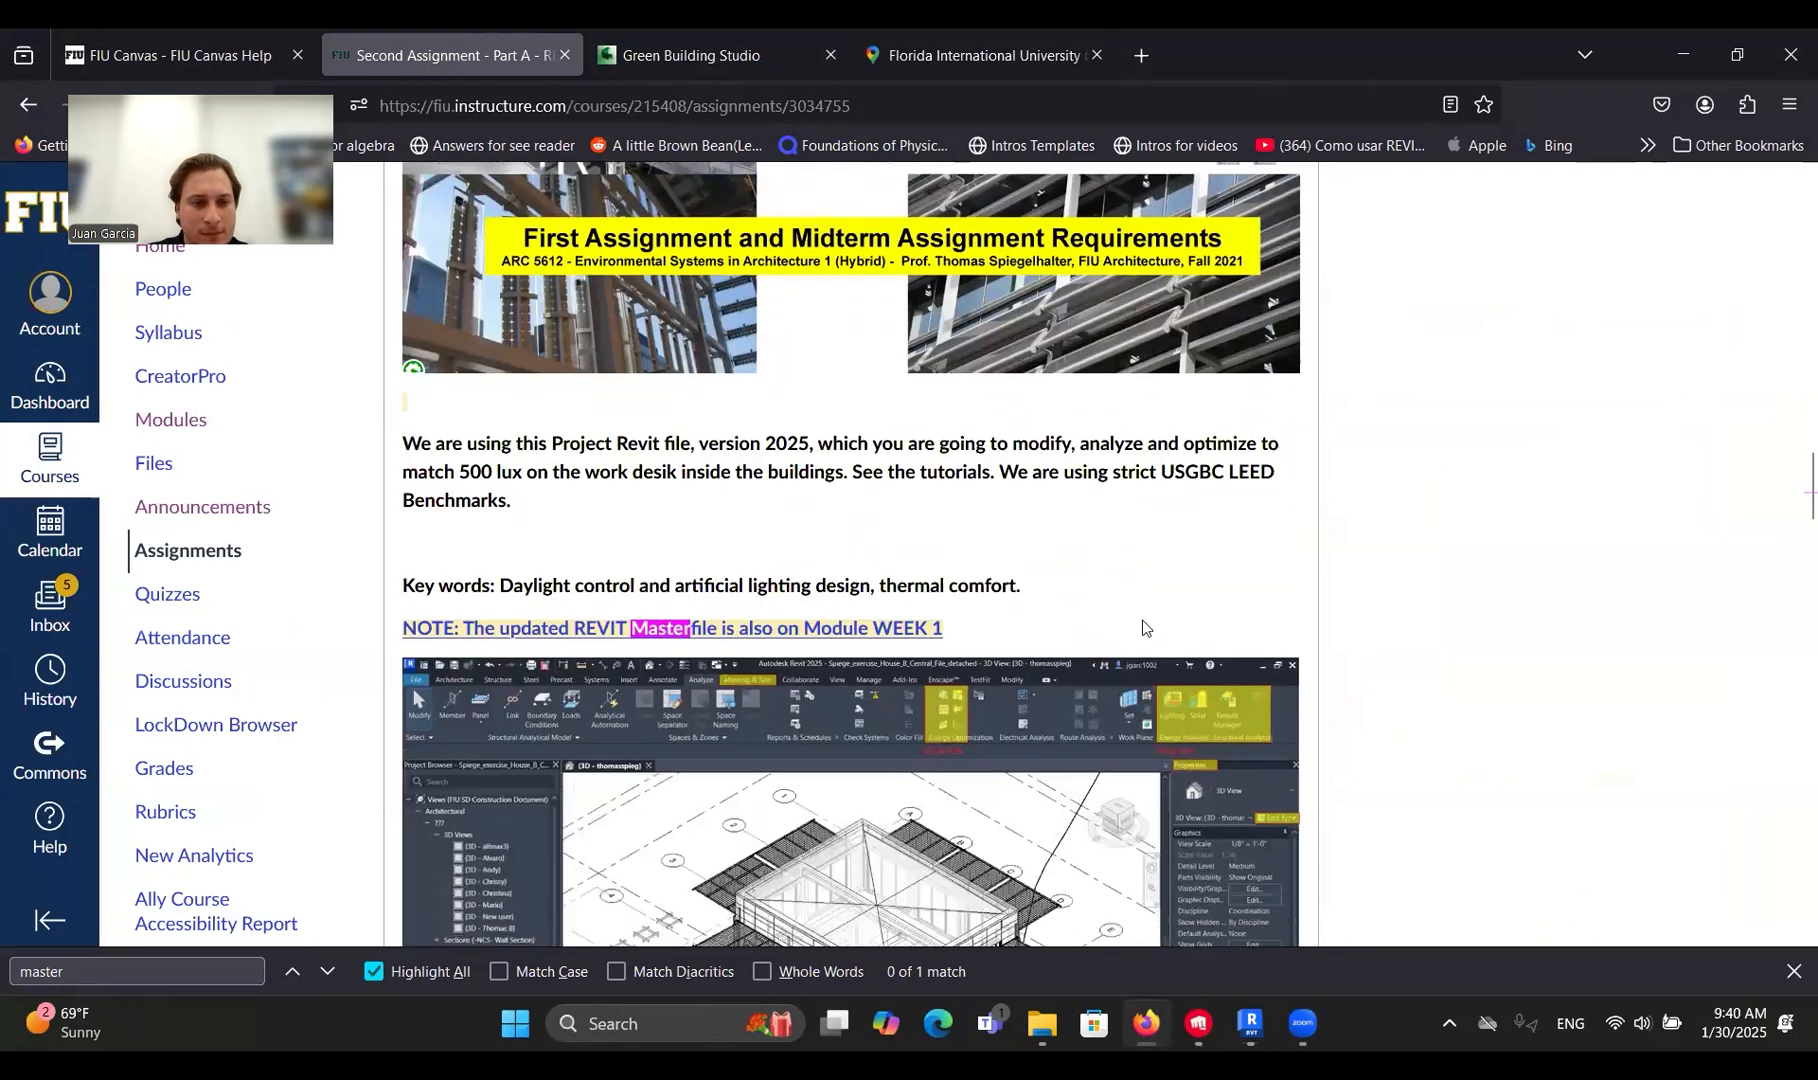
scroll(1163, 625, up, 3)
mouse_move(493, 458)
mouse_down()
mouse_move(1066, 472)
mouse_move(568, 429)
mouse_move(501, 463)
mouse_up()
click(1081, 460)
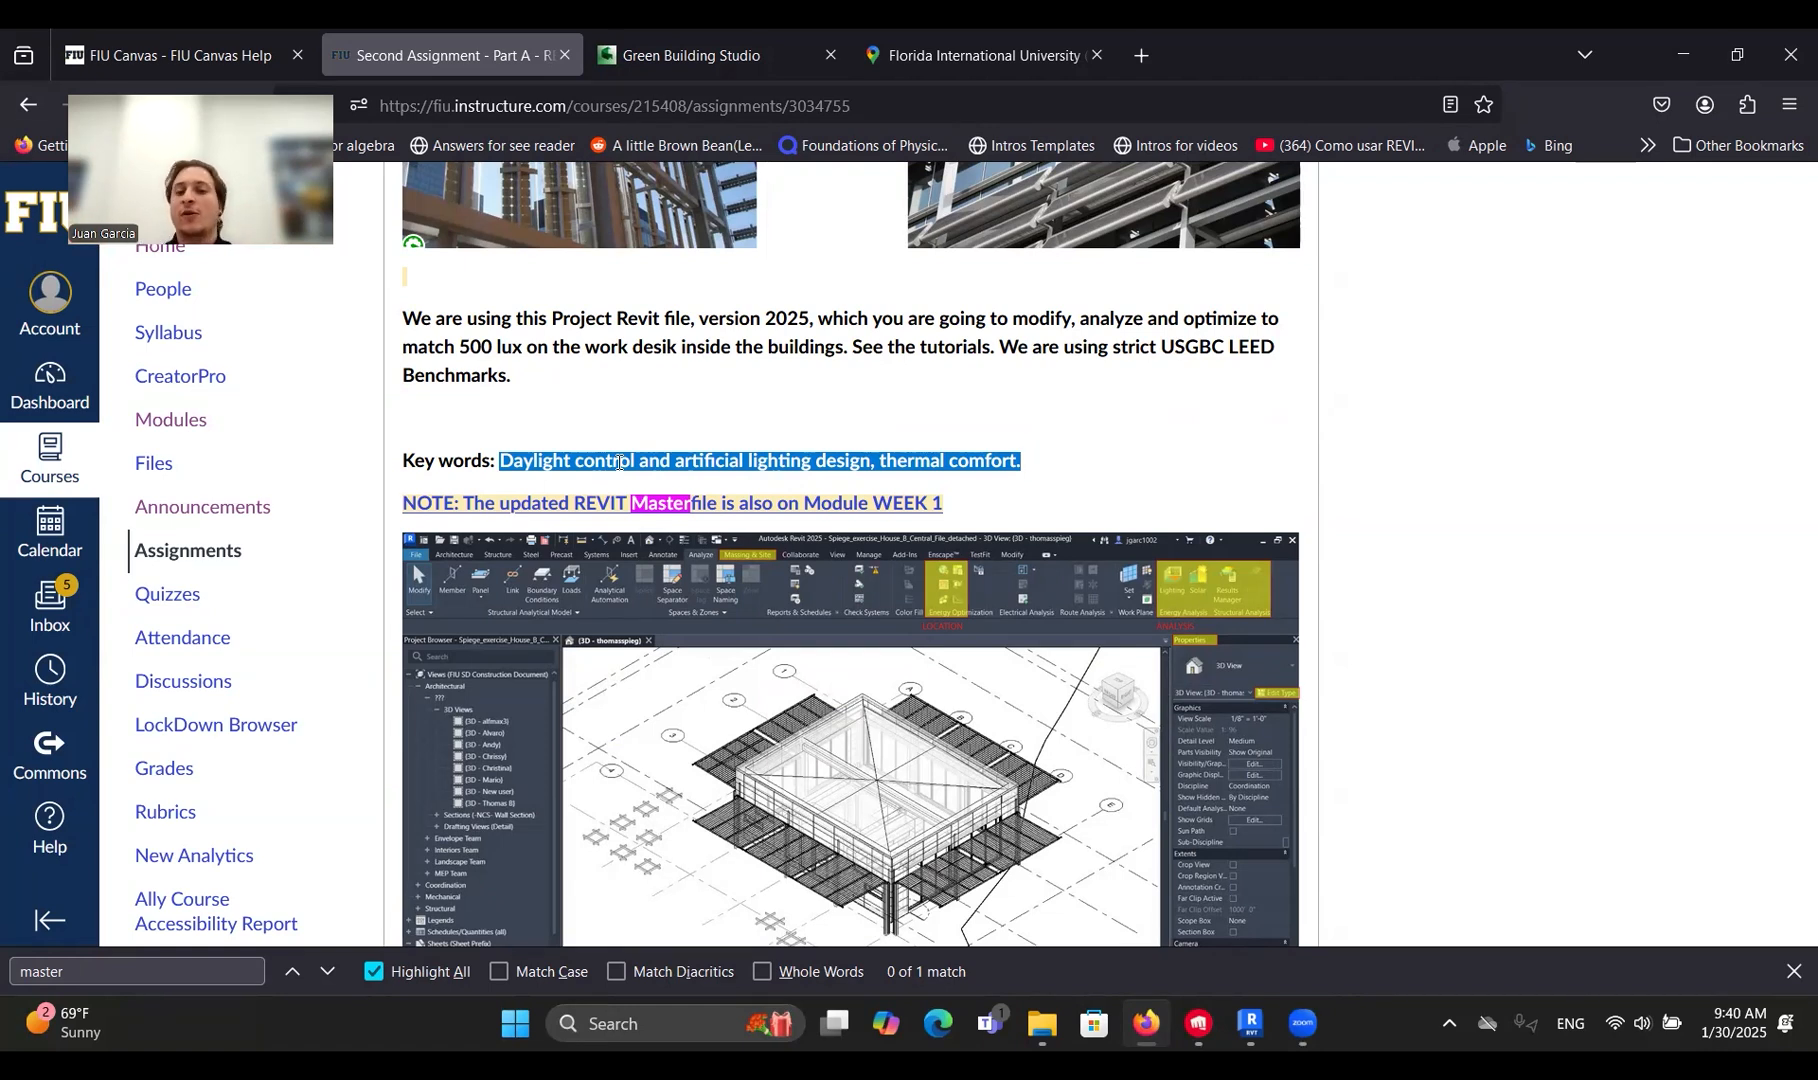
Review the assignment page's Revit file notes, solar shading system links, and tutorials on IES files, lighting fixture families and light sources.
click(1083, 449)
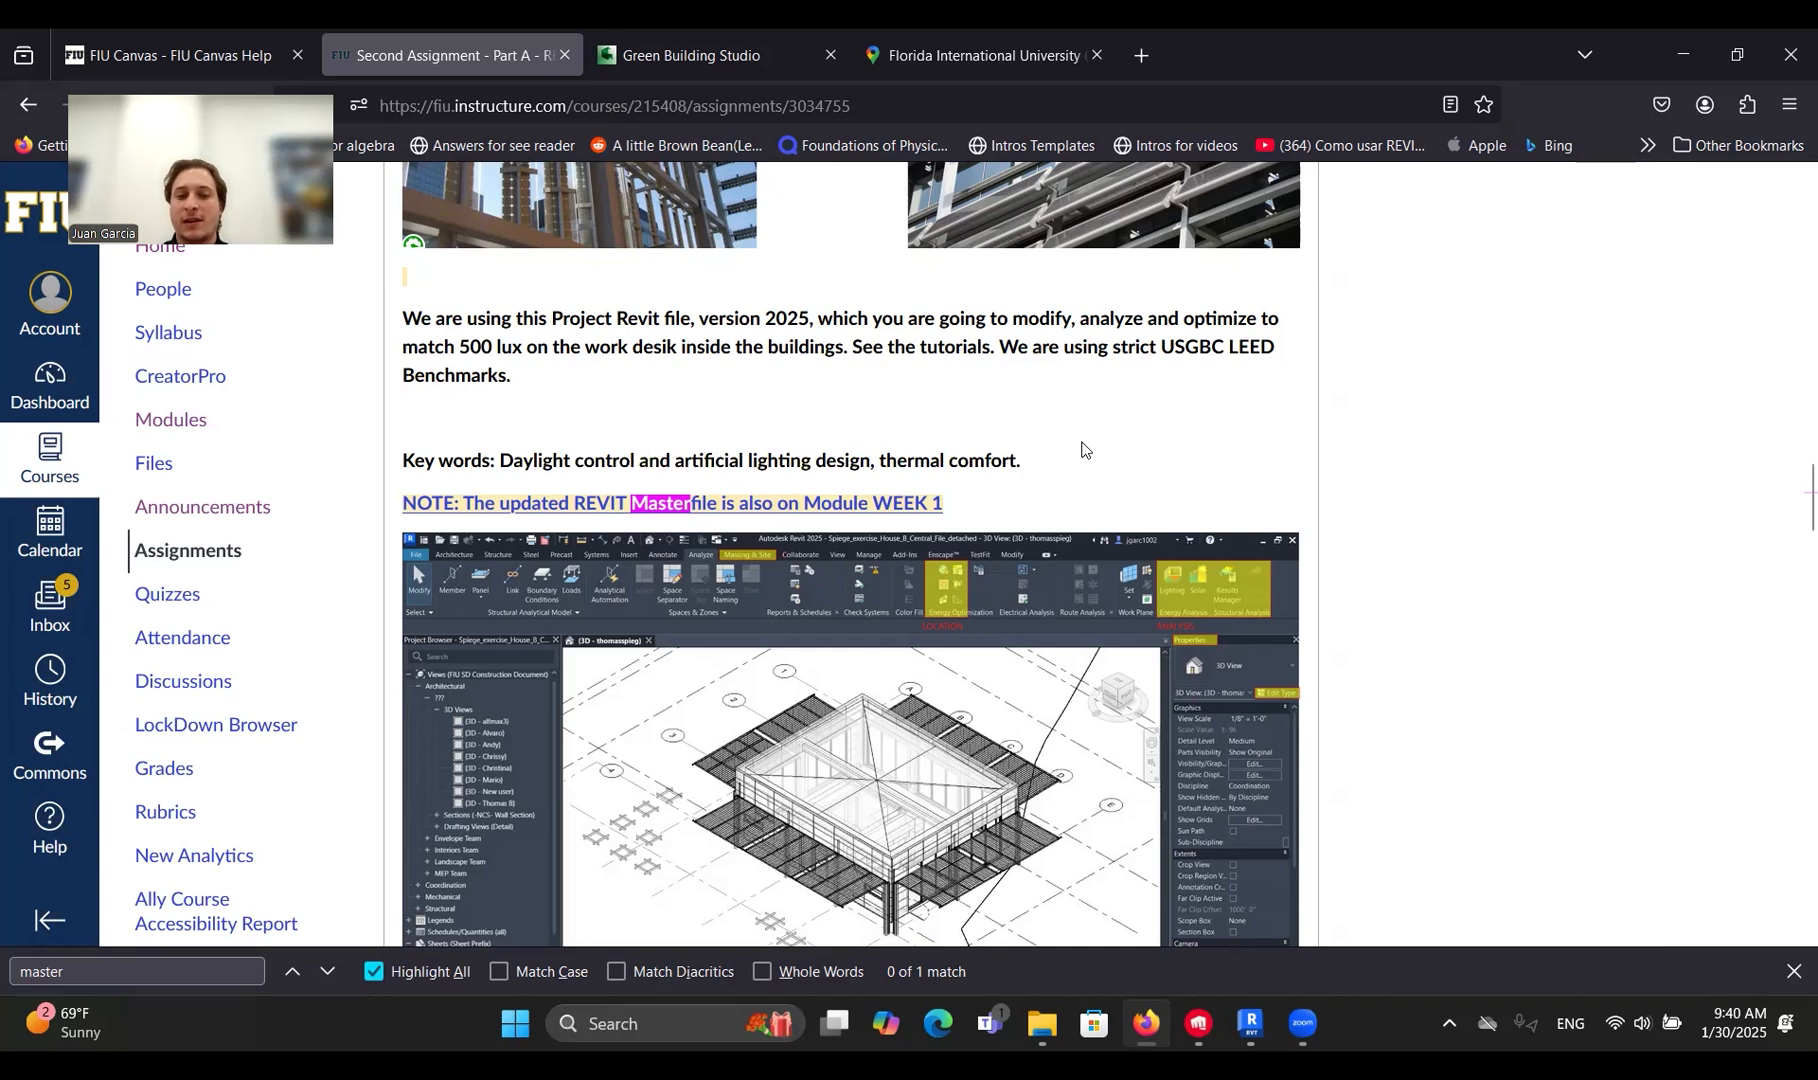
scroll(1395, 505, down, 3)
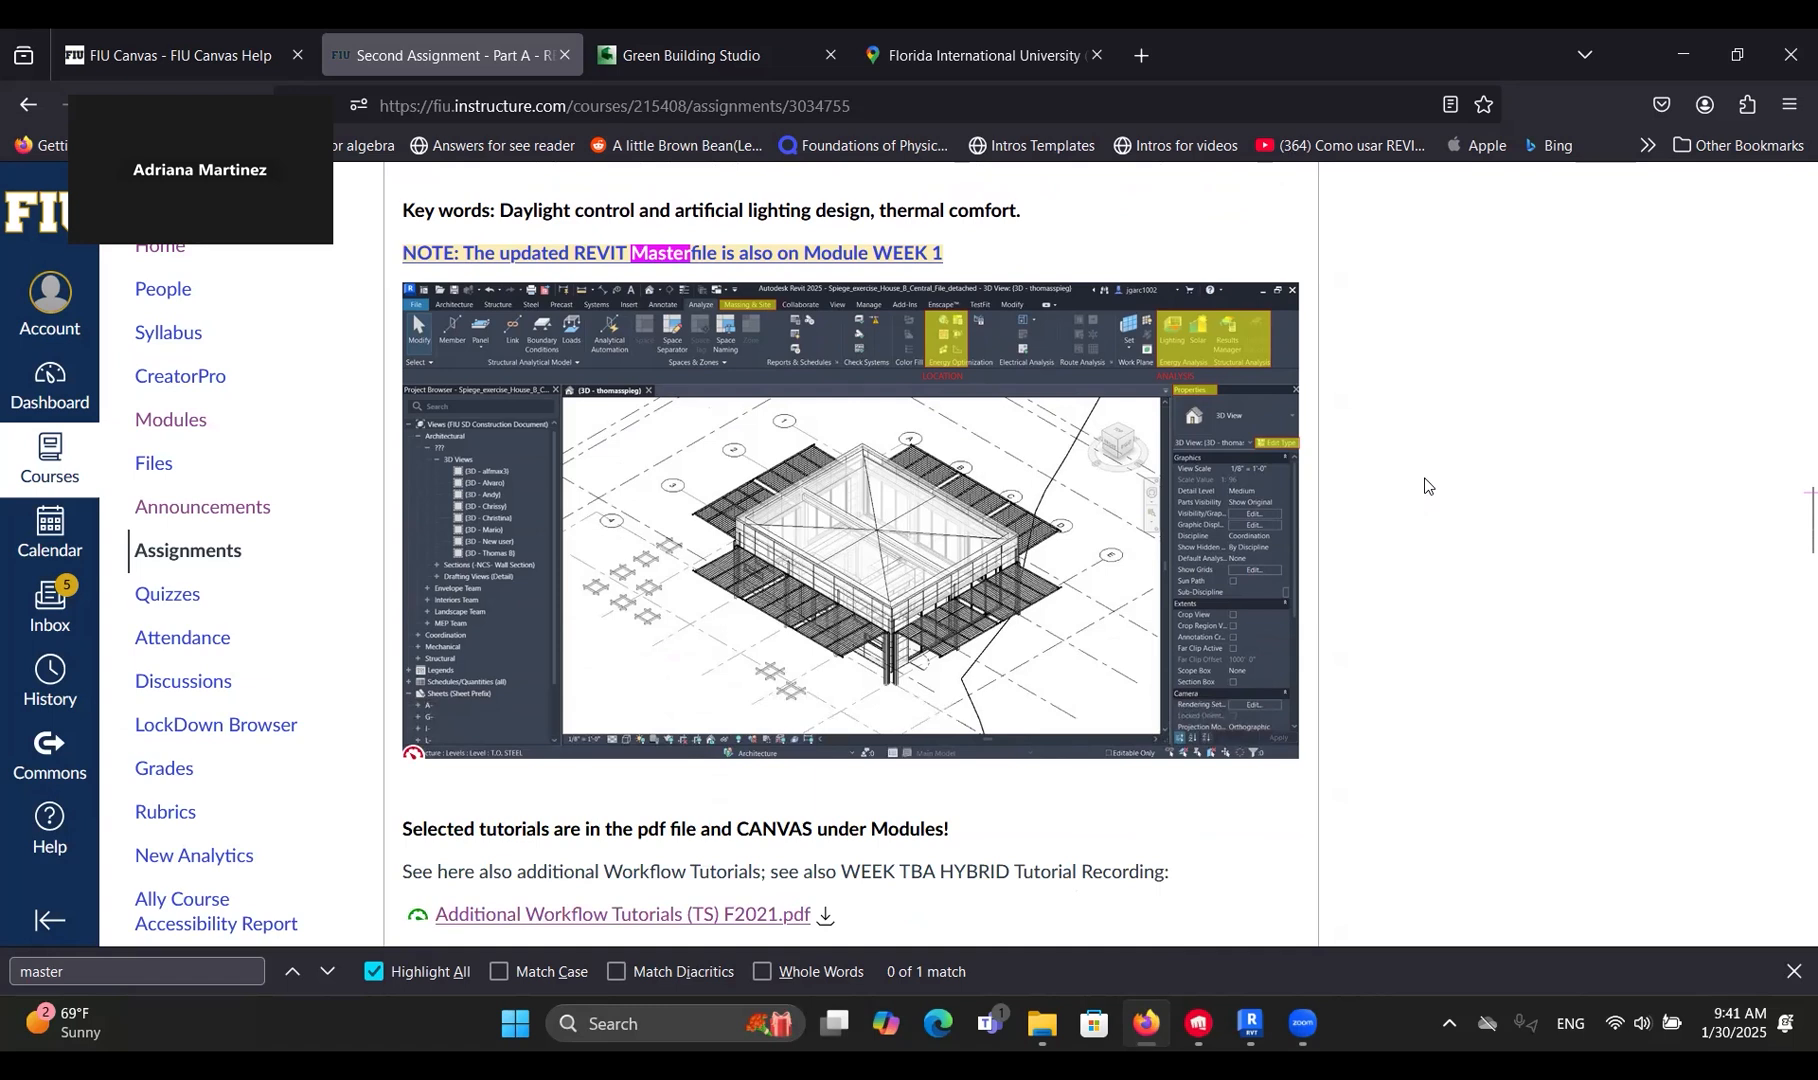
scroll(1430, 490, up, 3)
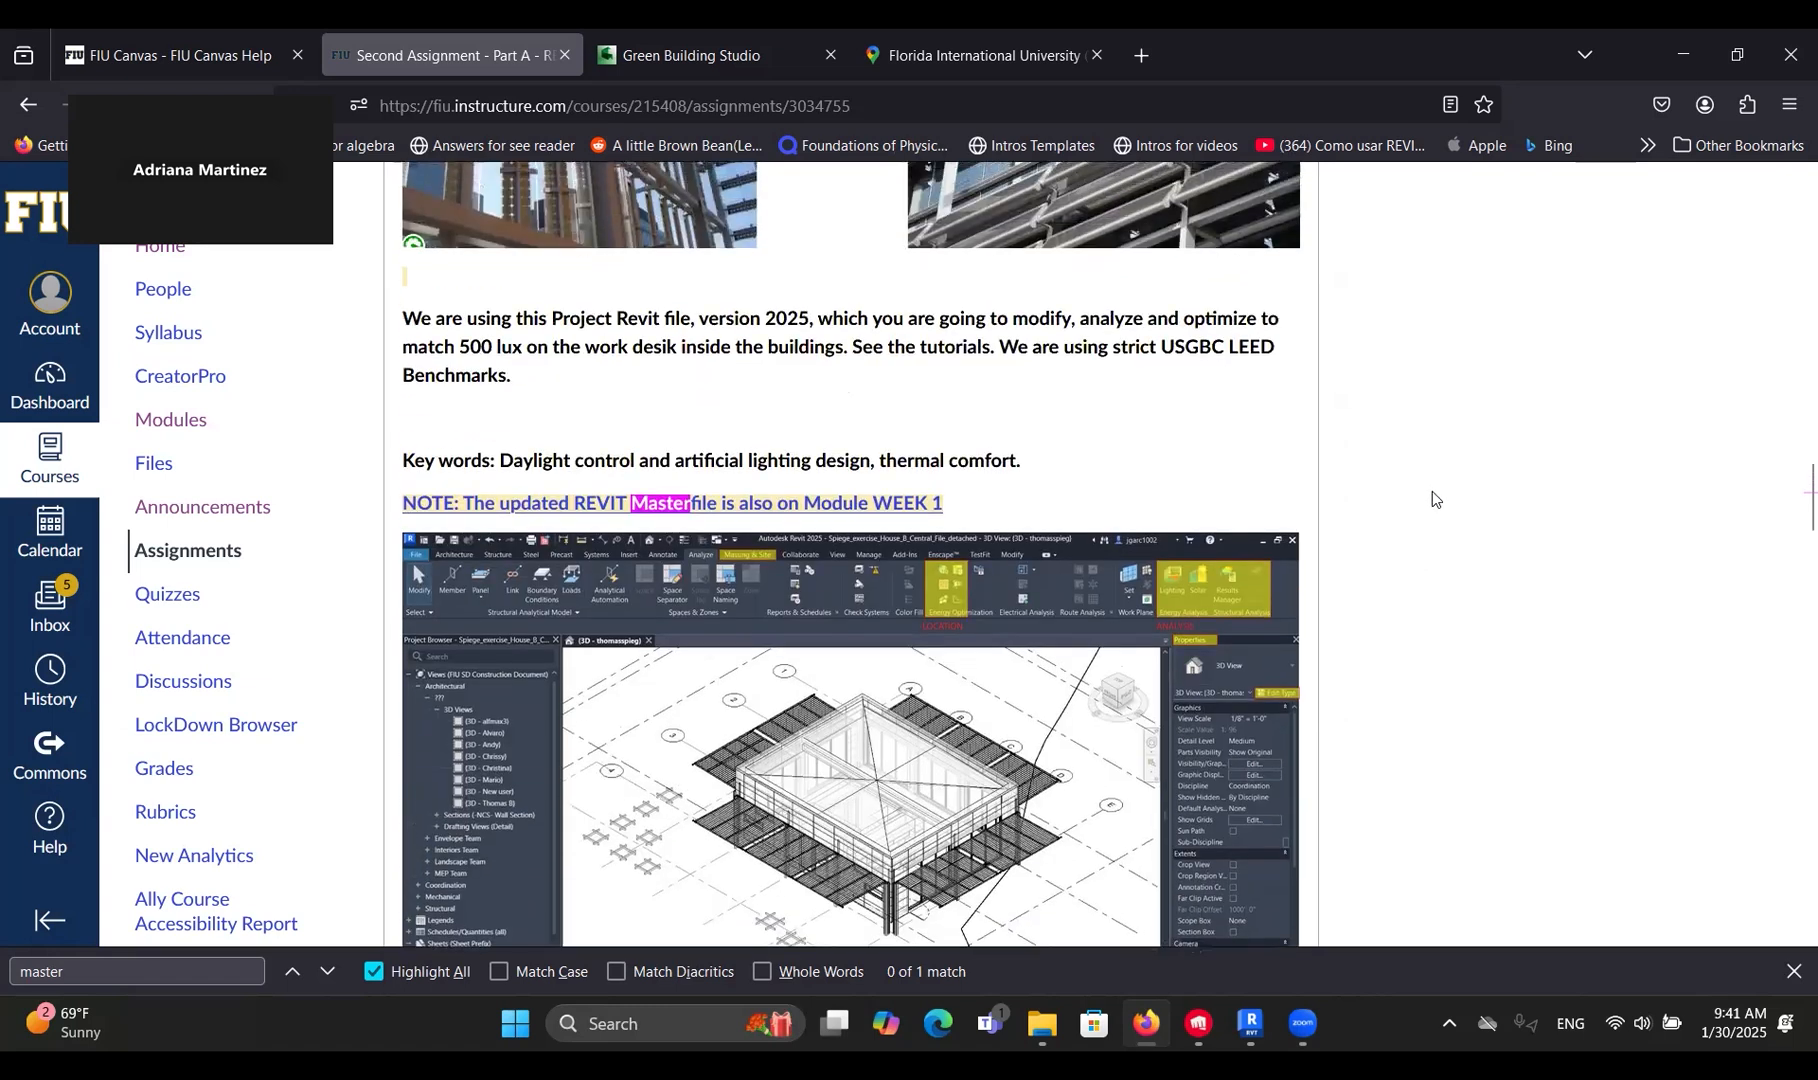
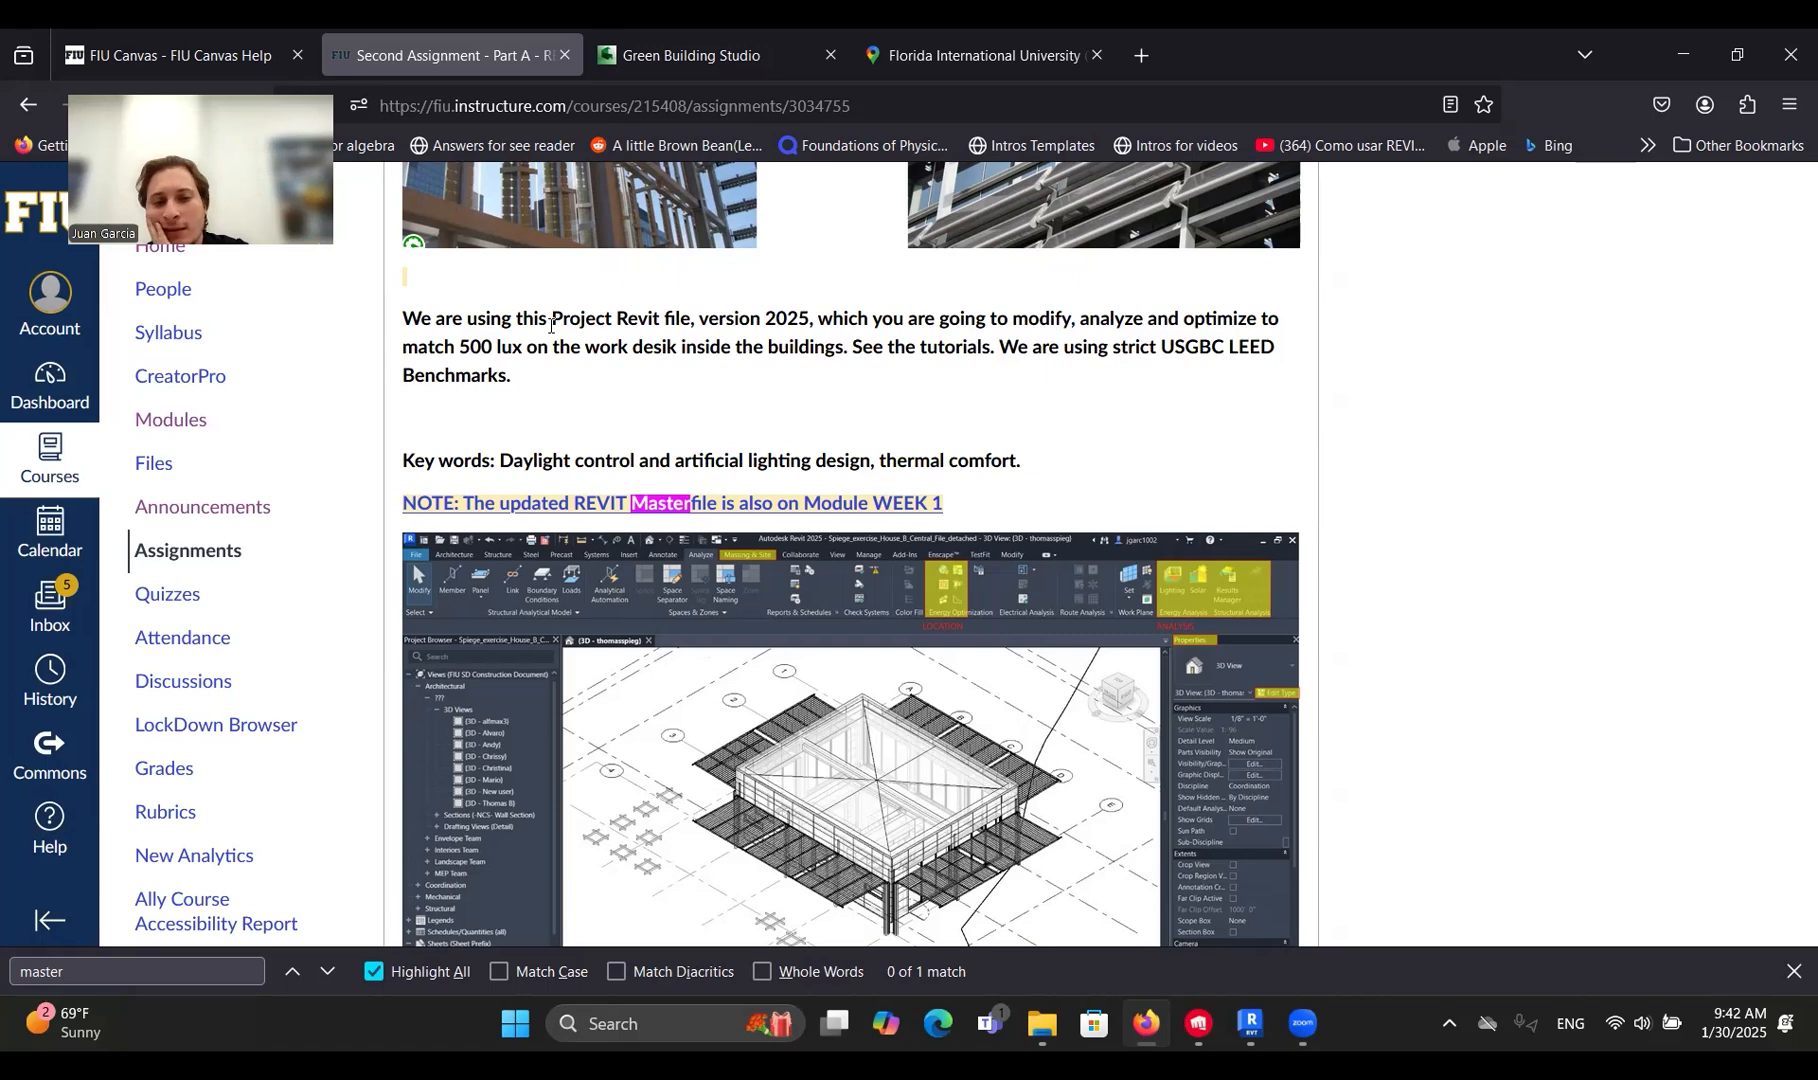
scroll(1452, 620, down, 15)
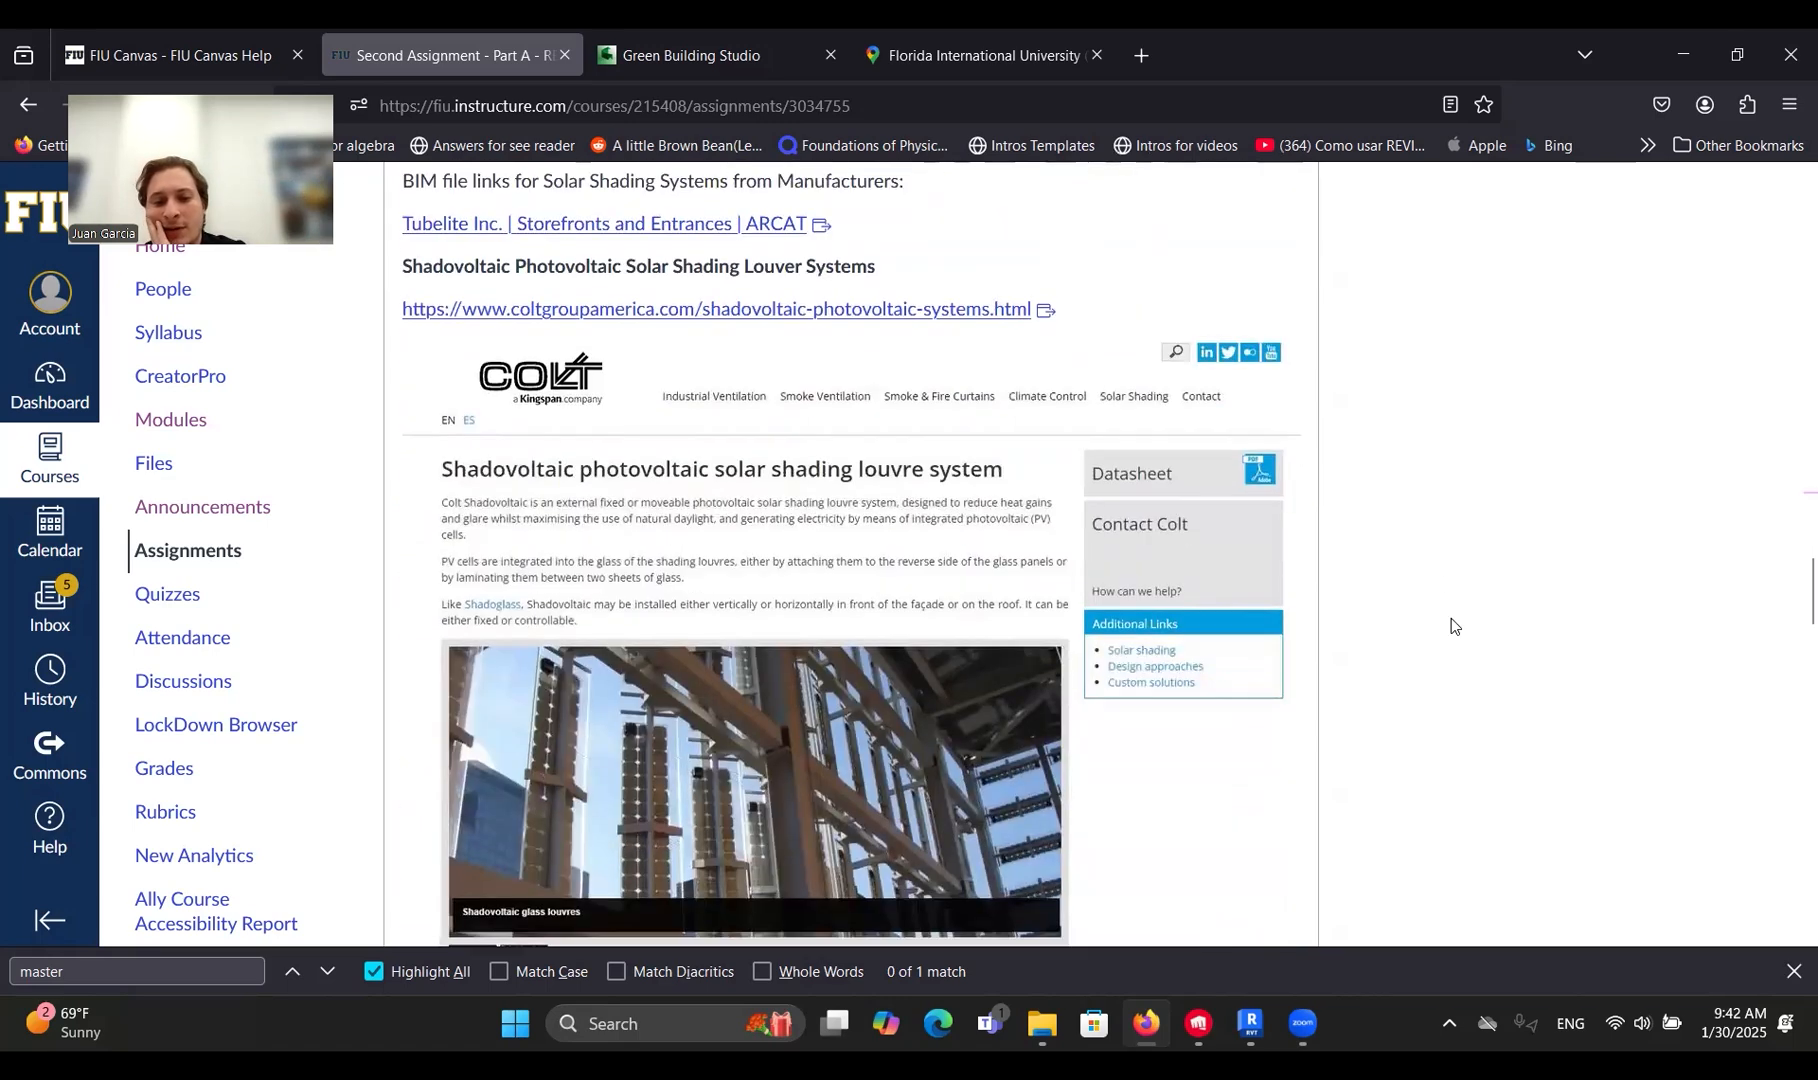
scroll(1452, 626, up, 10)
scroll(1452, 626, down, 2)
scroll(1452, 626, up, 3)
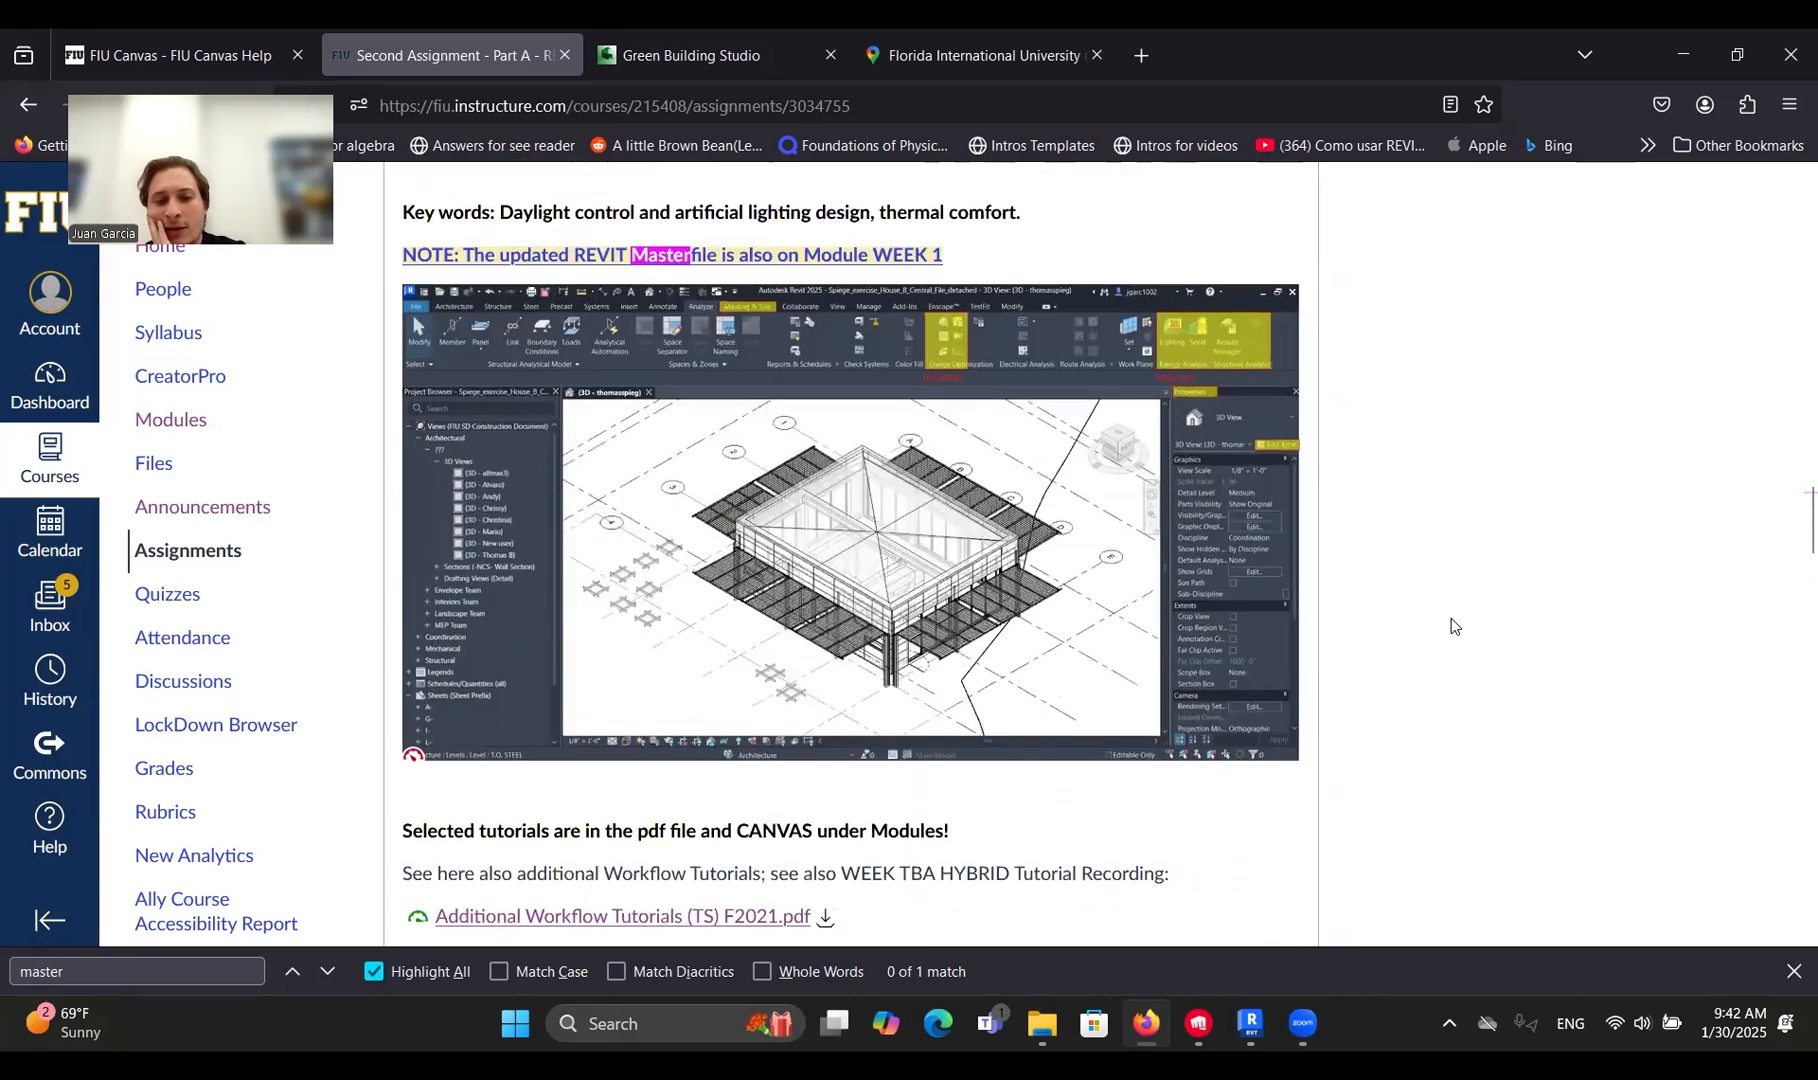
scroll(1452, 626, down, 3)
scroll(1451, 618, down, 12)
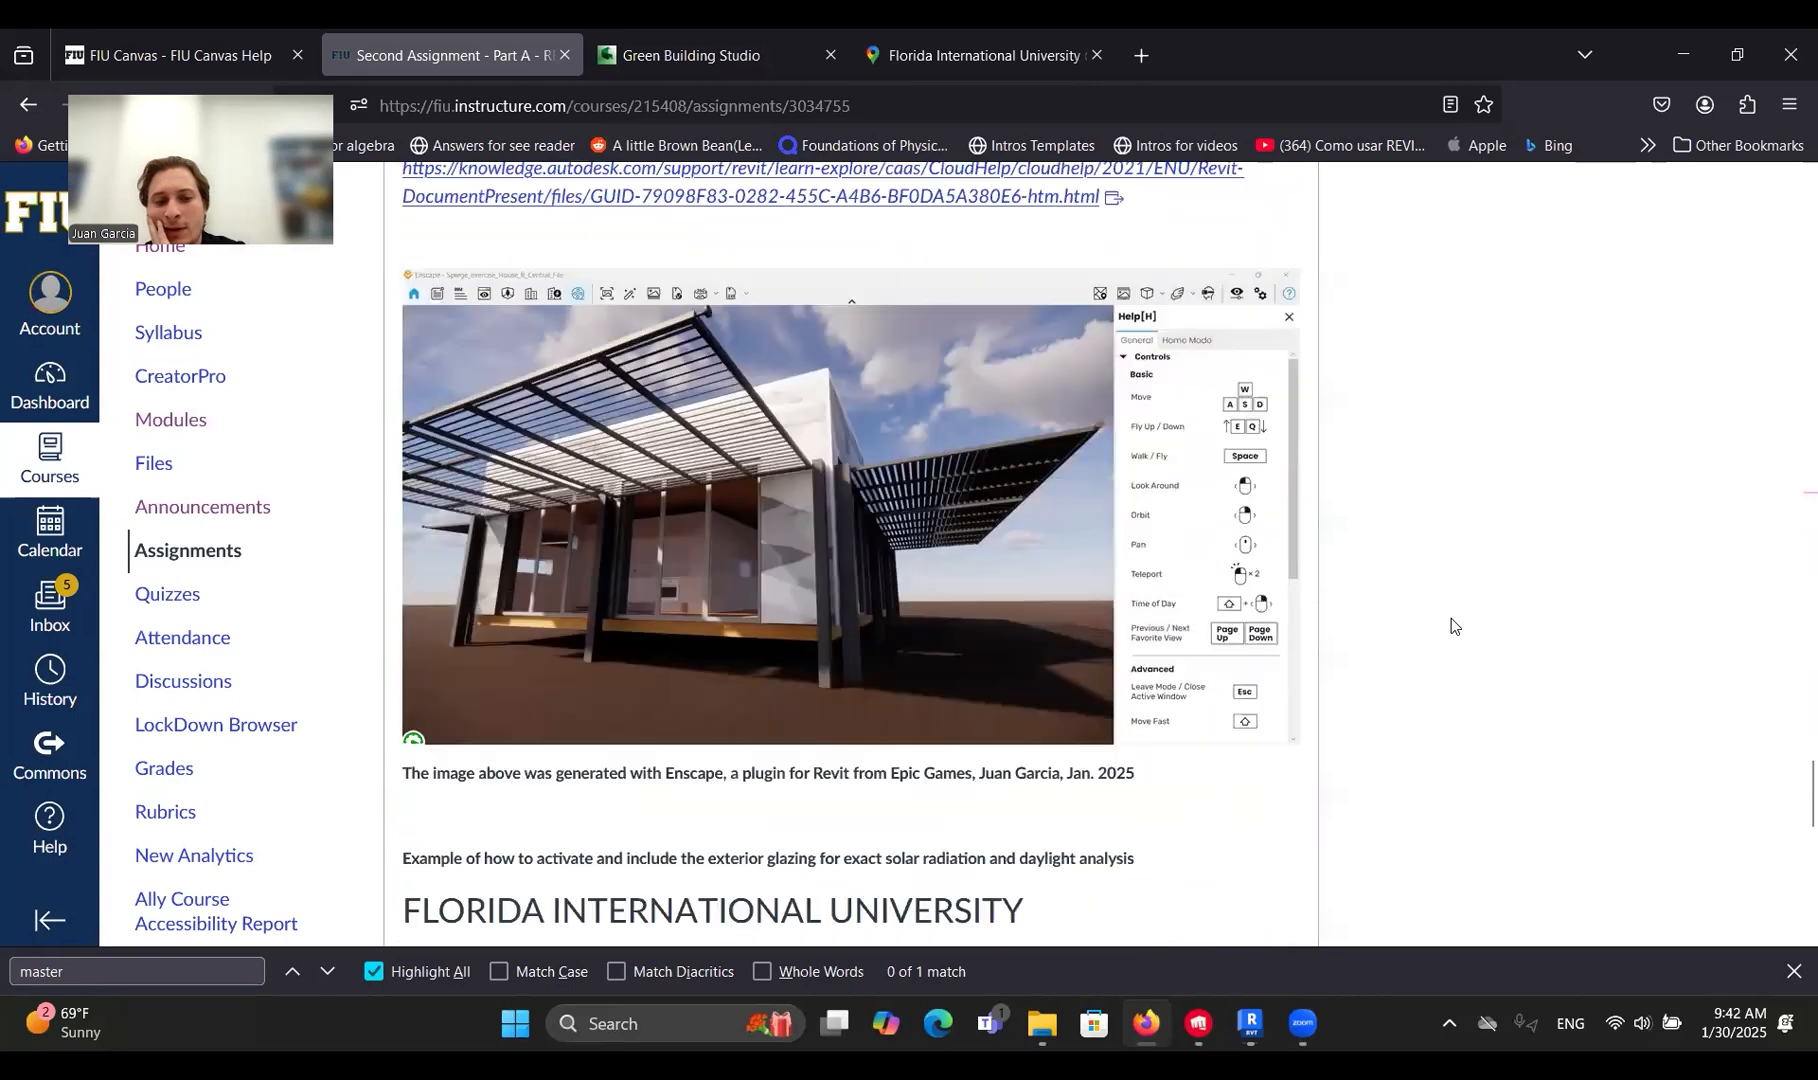
scroll(1452, 618, up, 7)
scroll(1452, 618, down, 5)
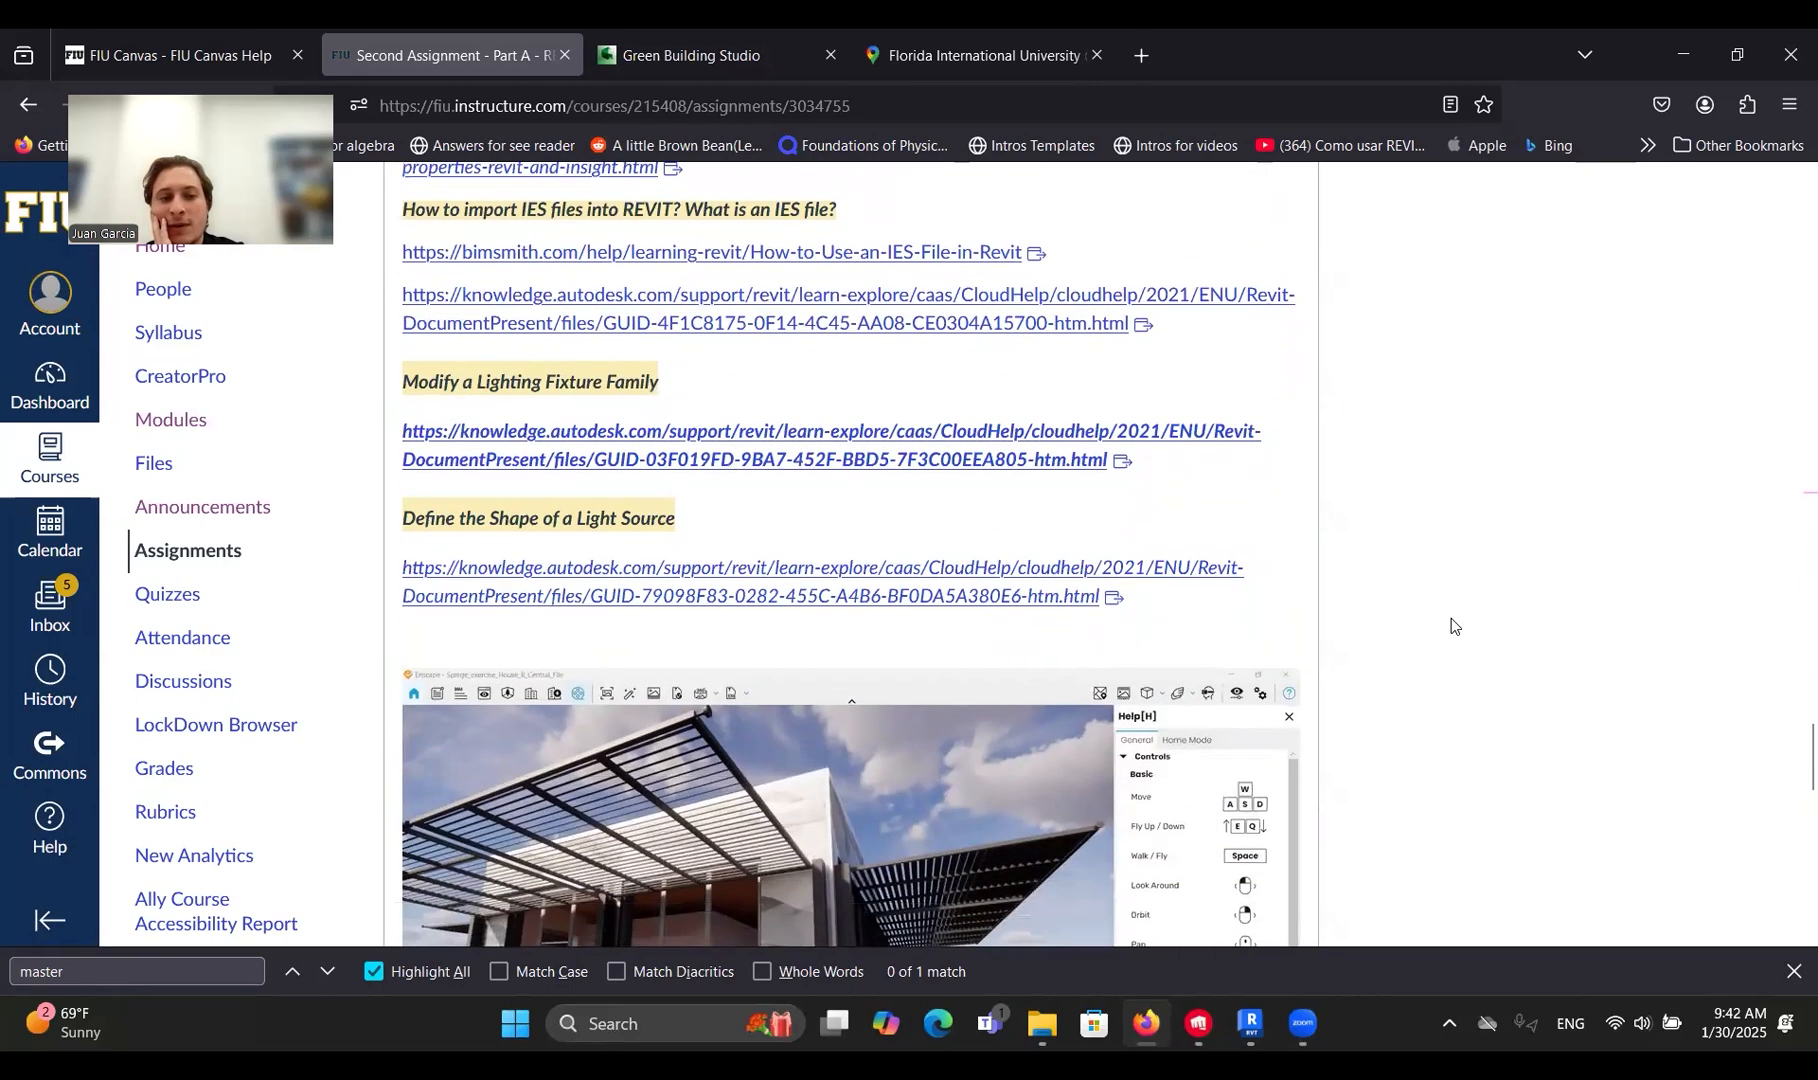
scroll(1451, 619, up, 2)
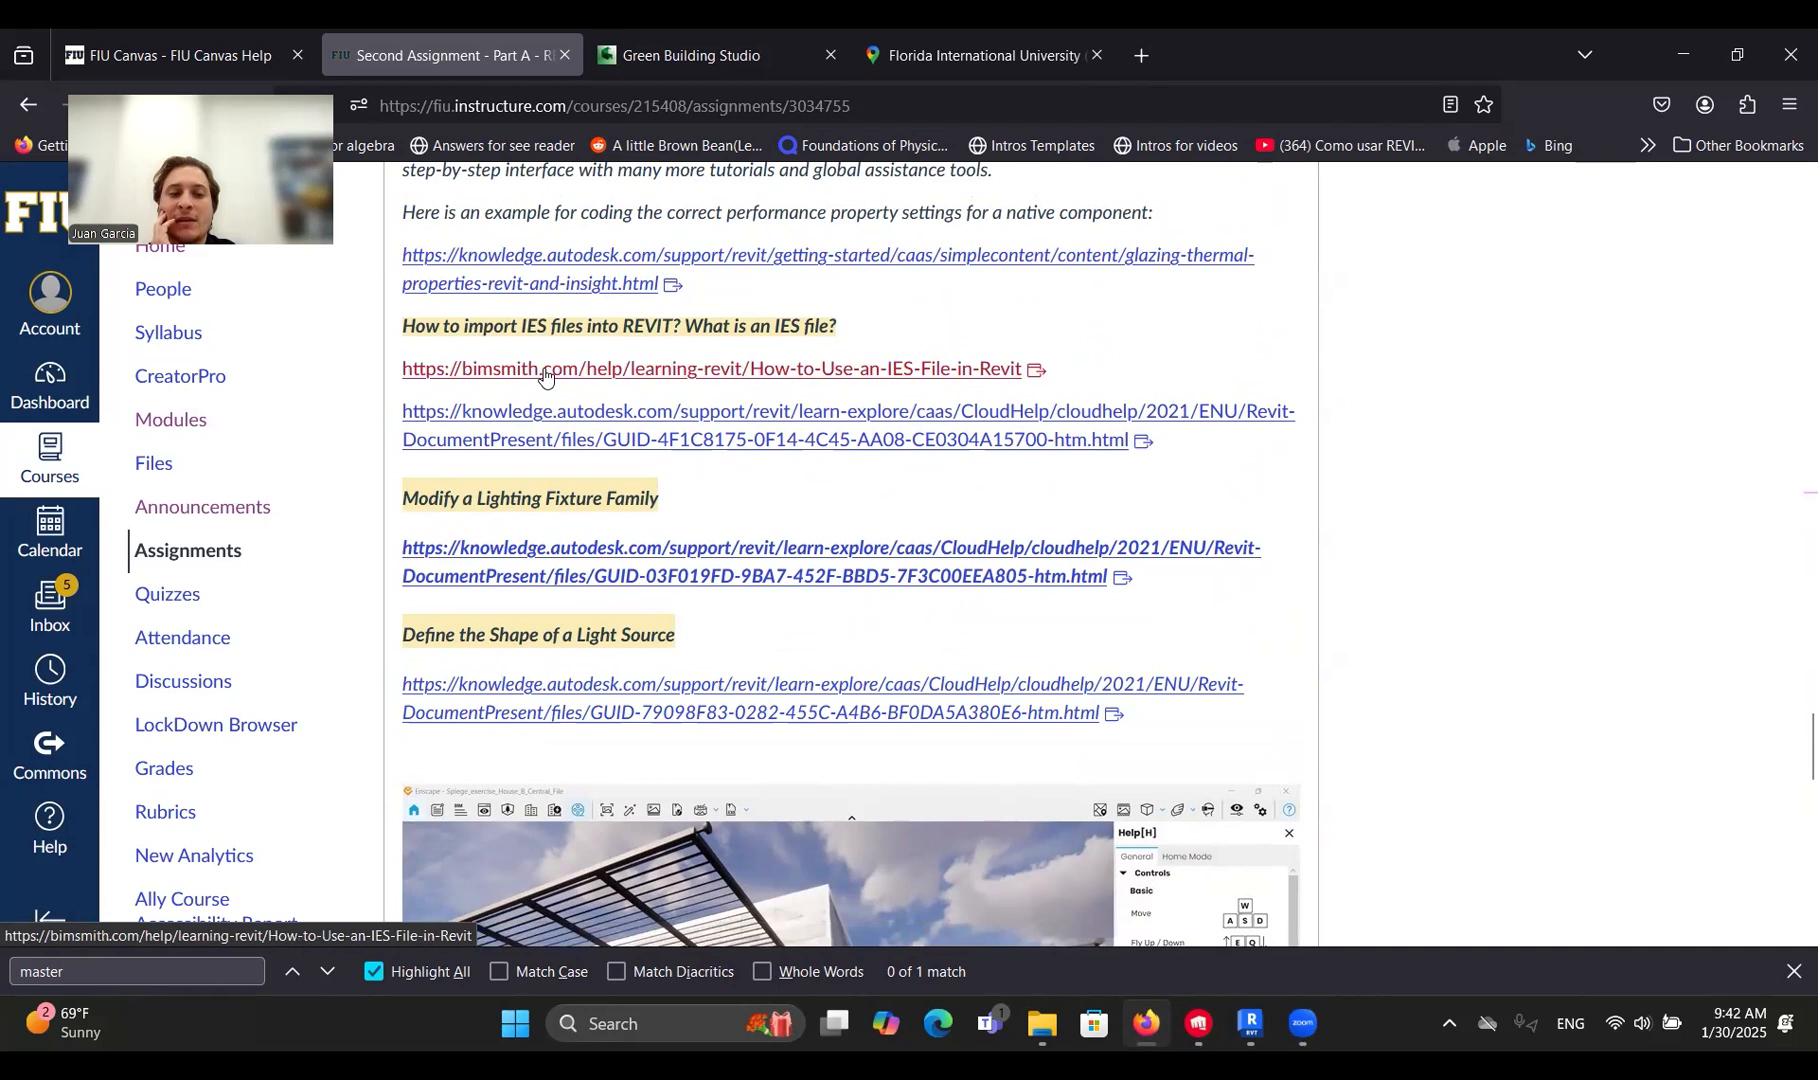
Open the BIMobject website in a new browser tab and check which software its object search can filter by.
key(ctrl+t)
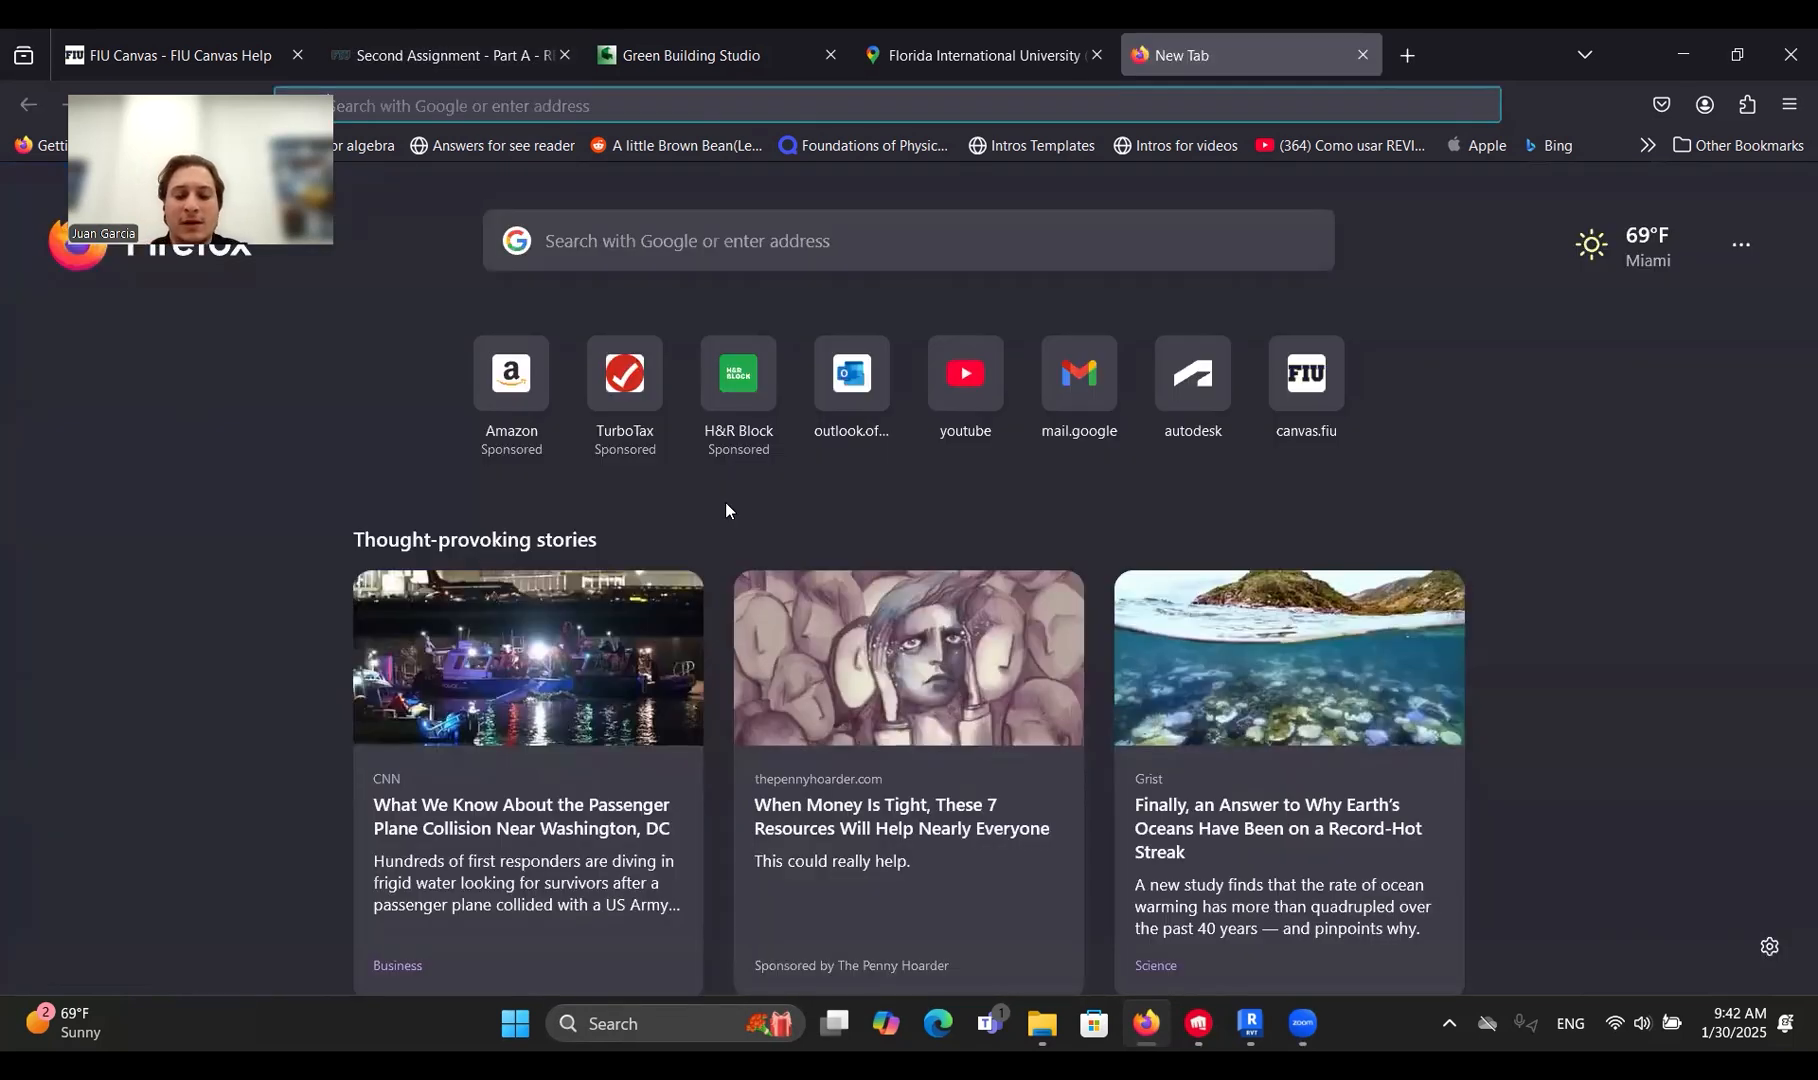
key(Caps_Lock)
text(BIM)
key(Return)
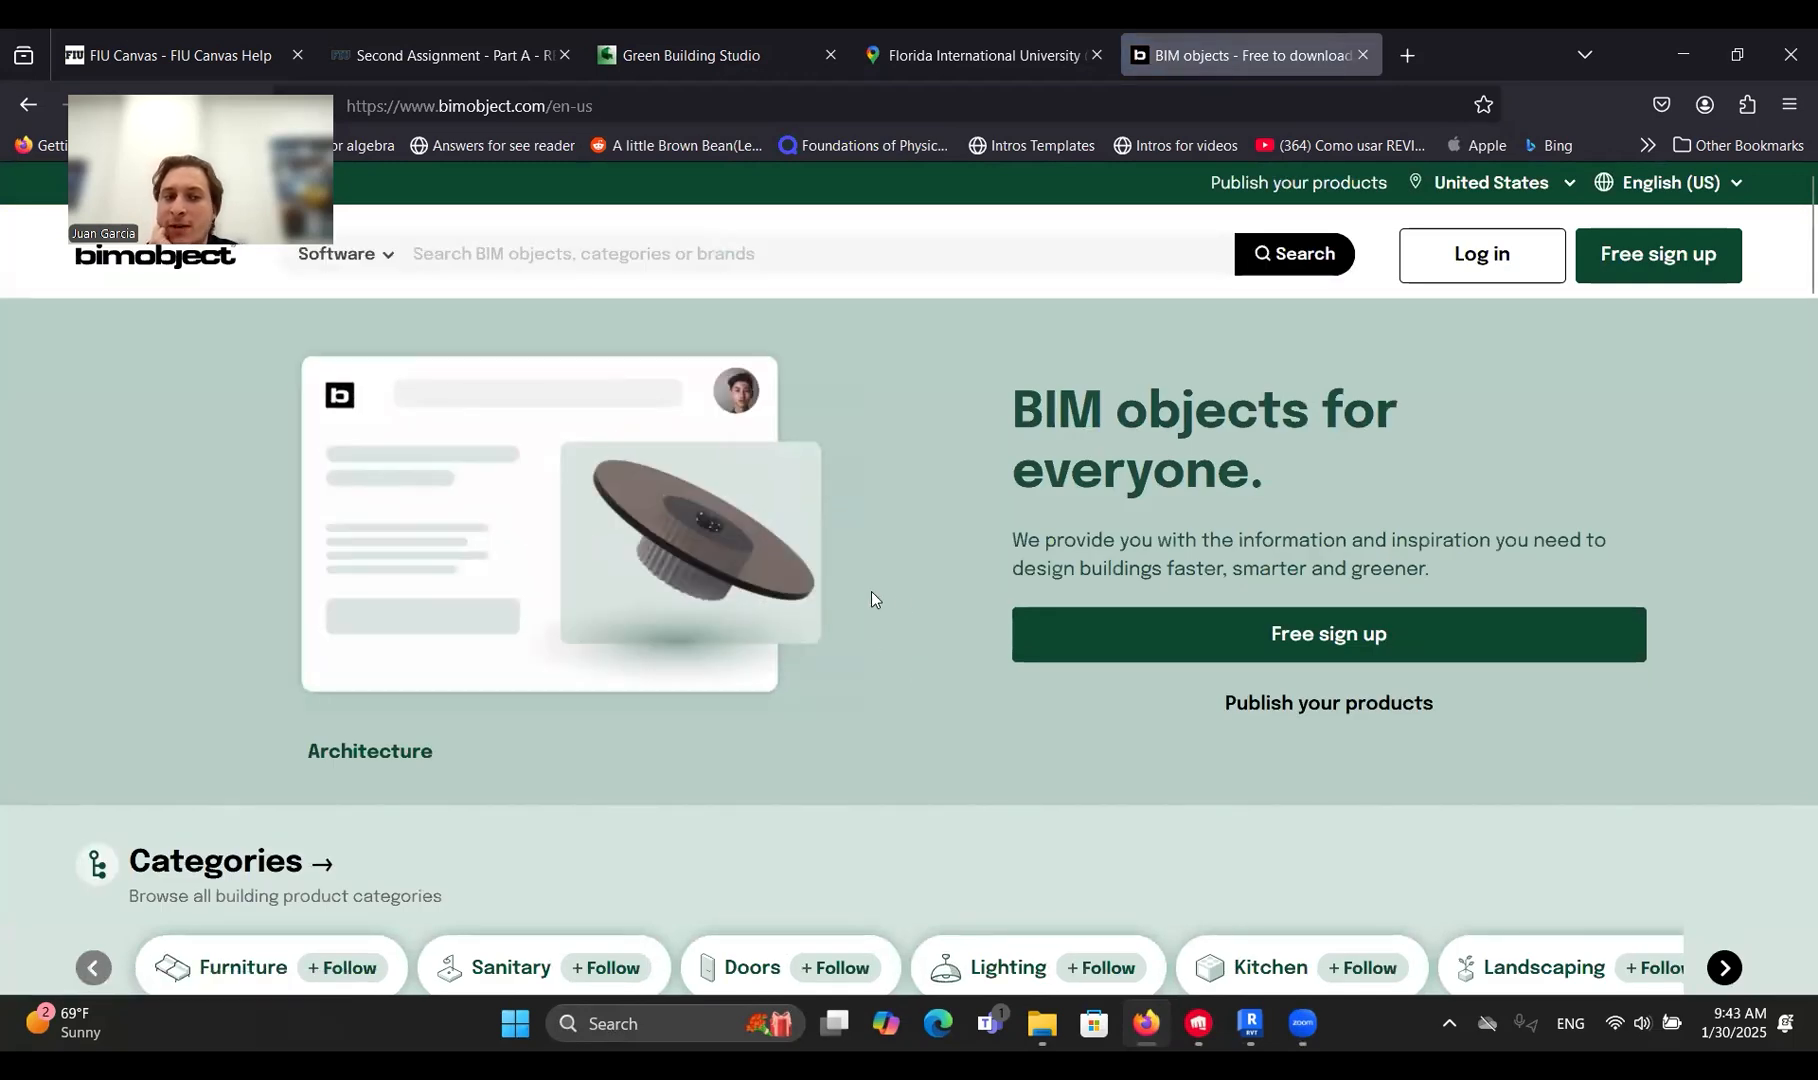
click(358, 256)
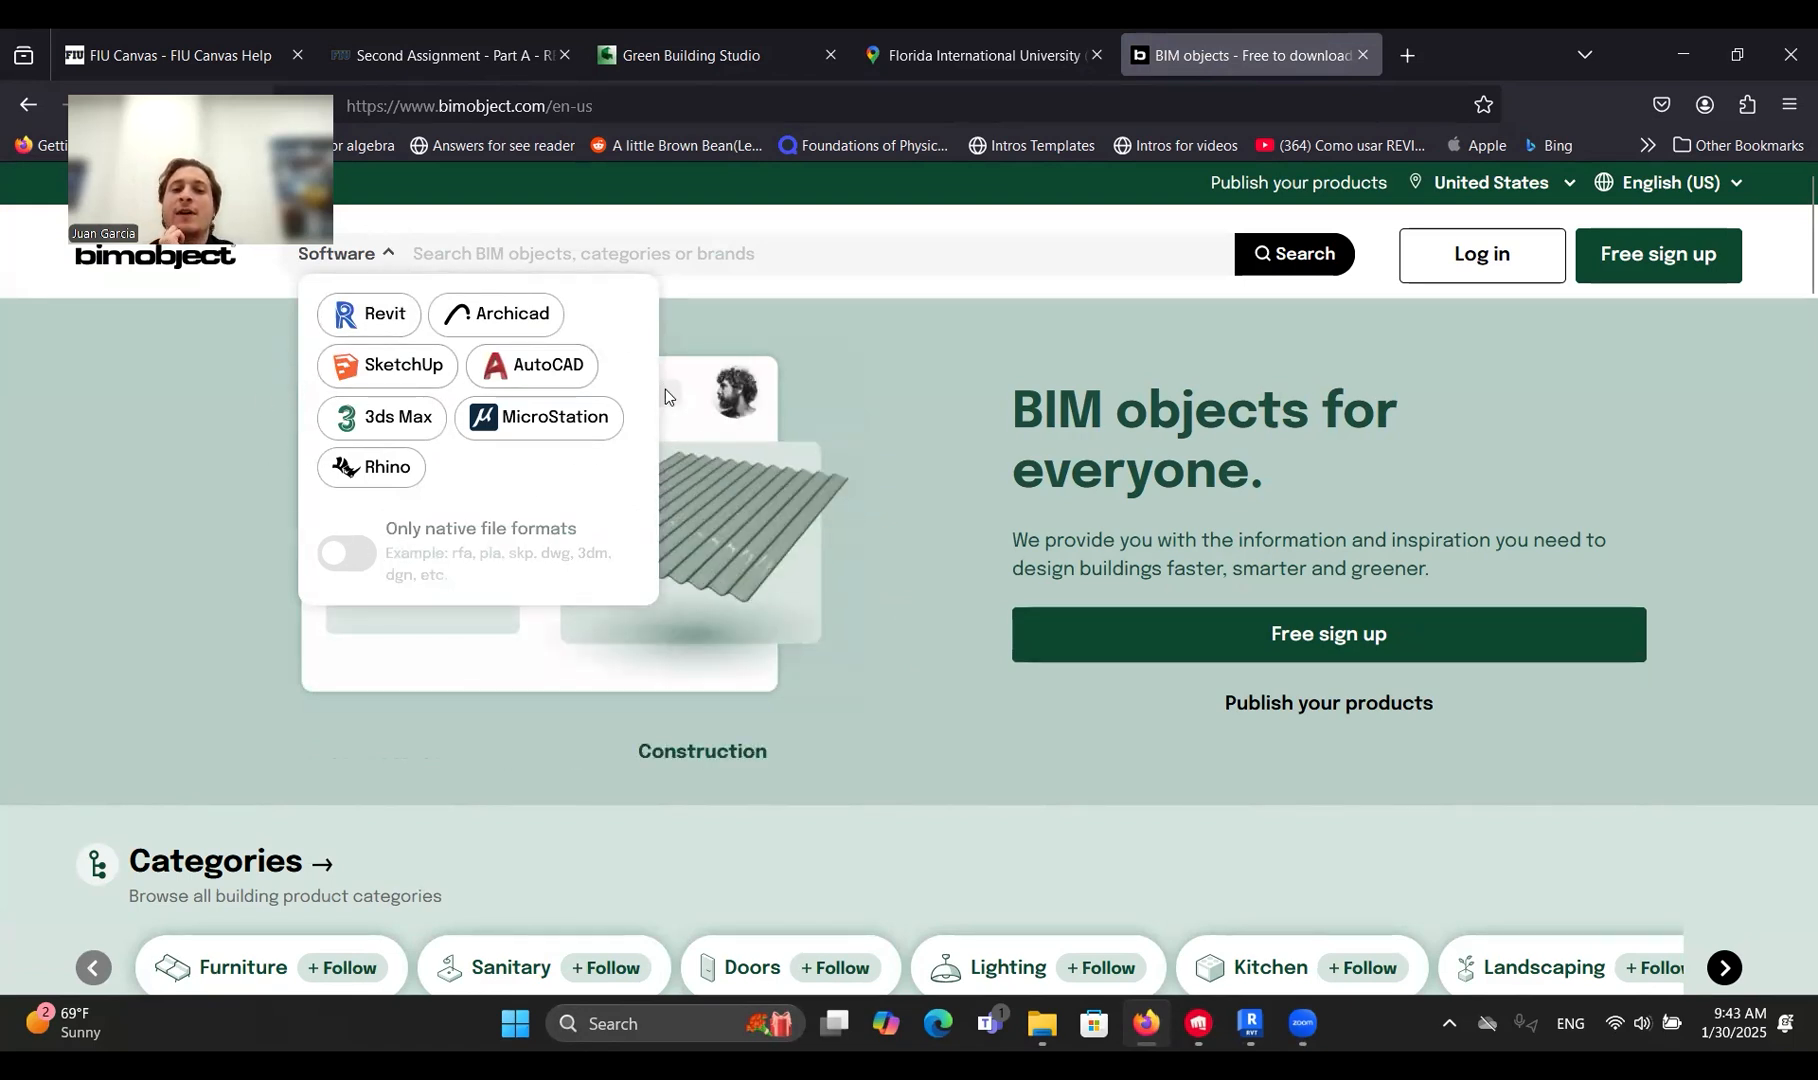
click(969, 379)
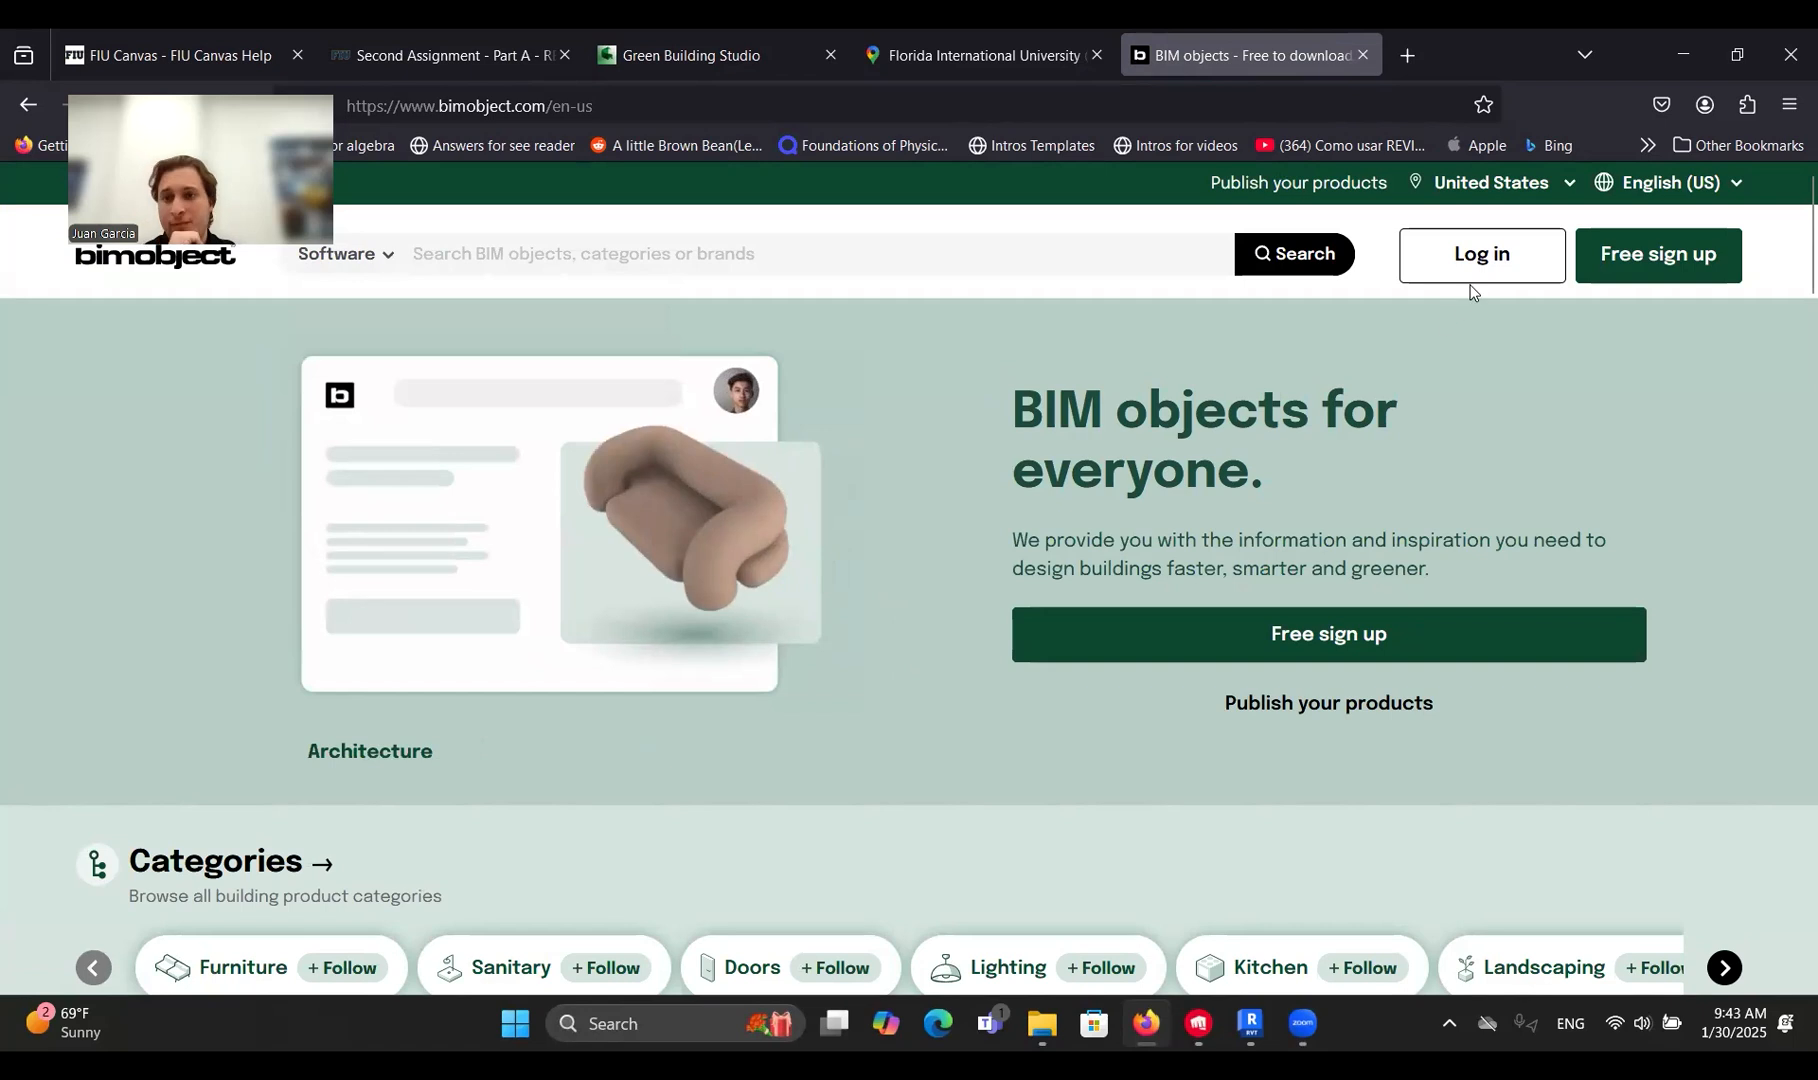
Log in to BIMobject with the Google account.
click(1486, 257)
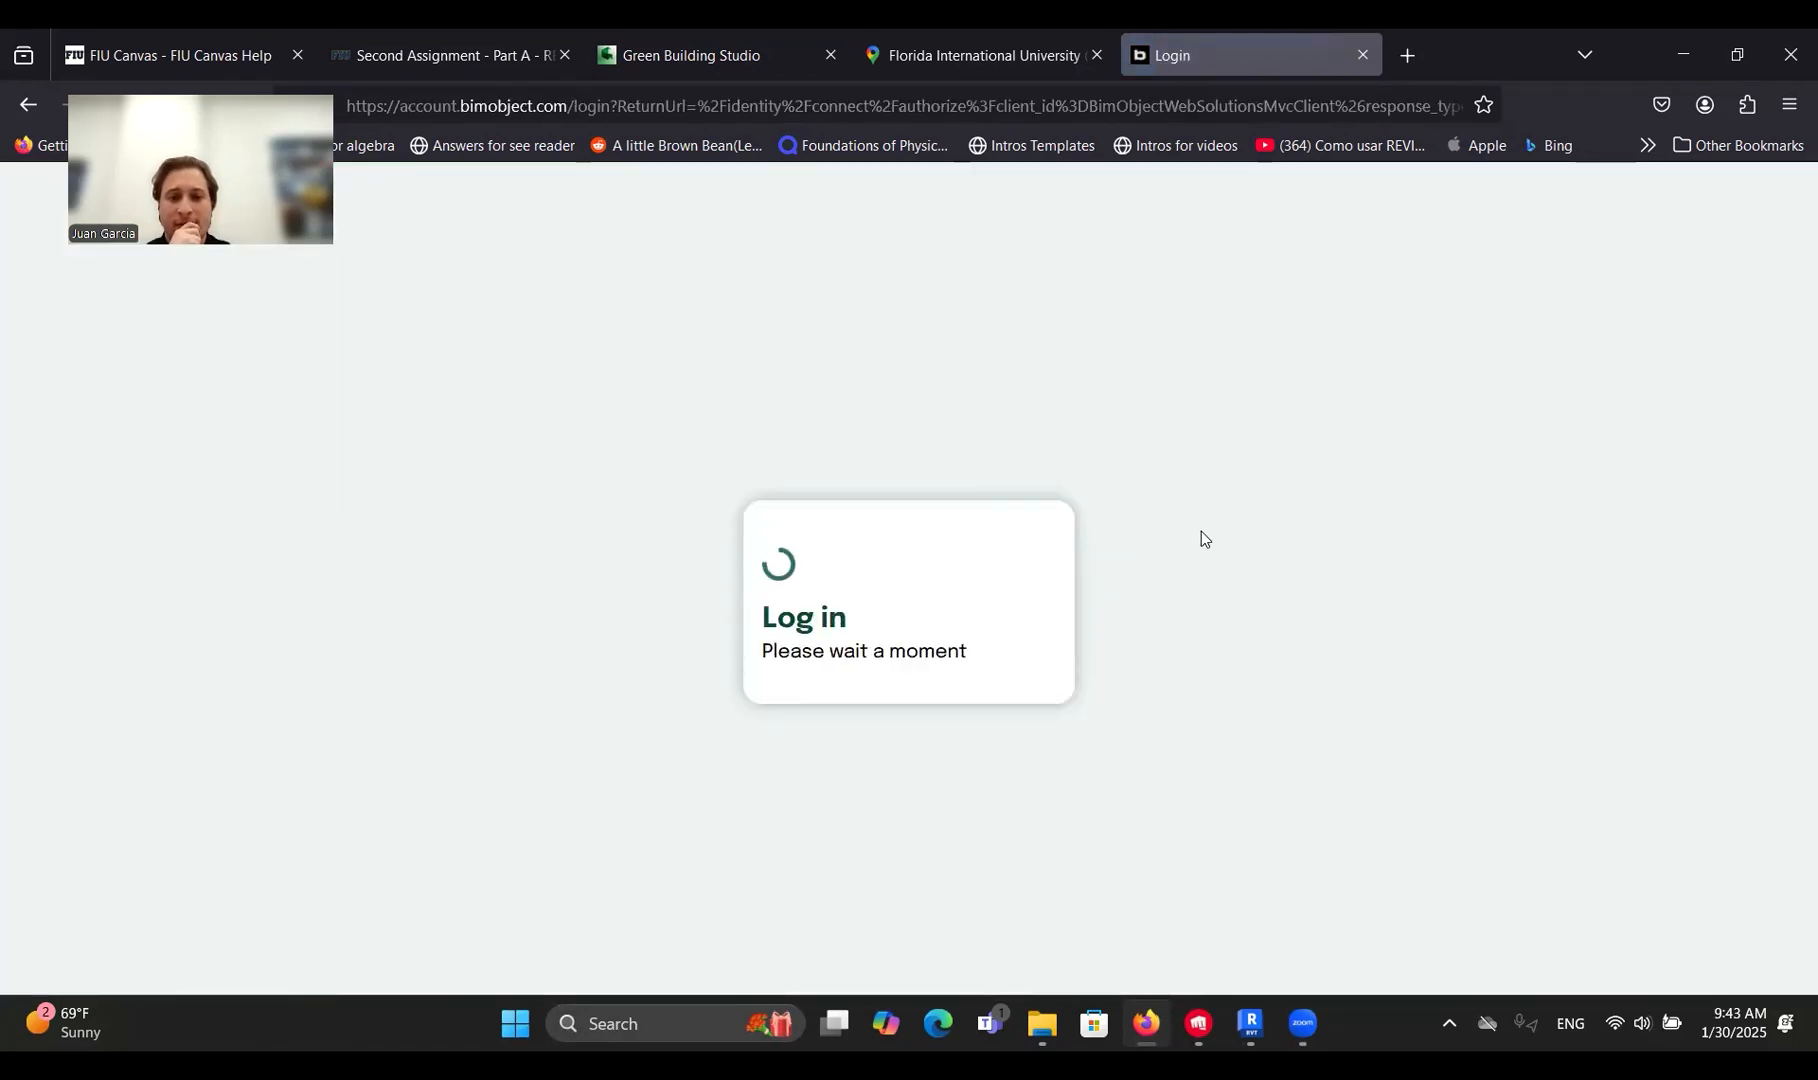
click(756, 445)
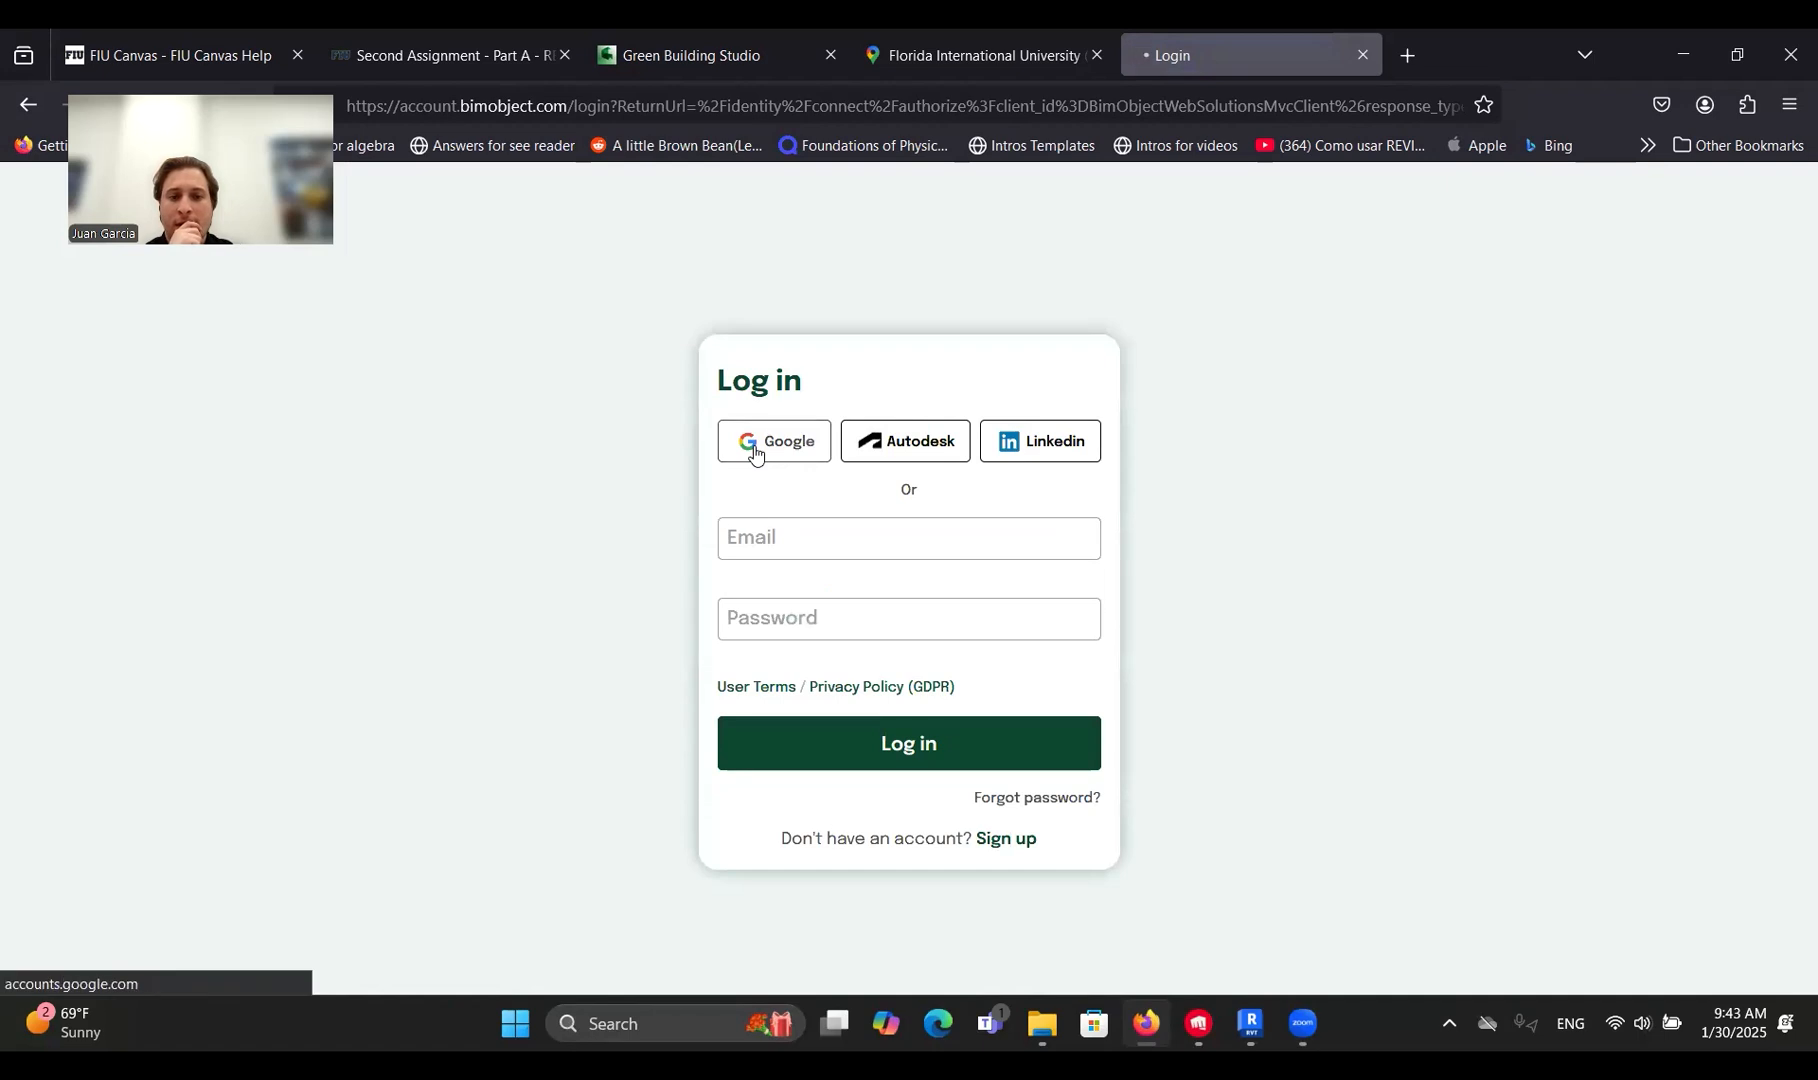
click(988, 387)
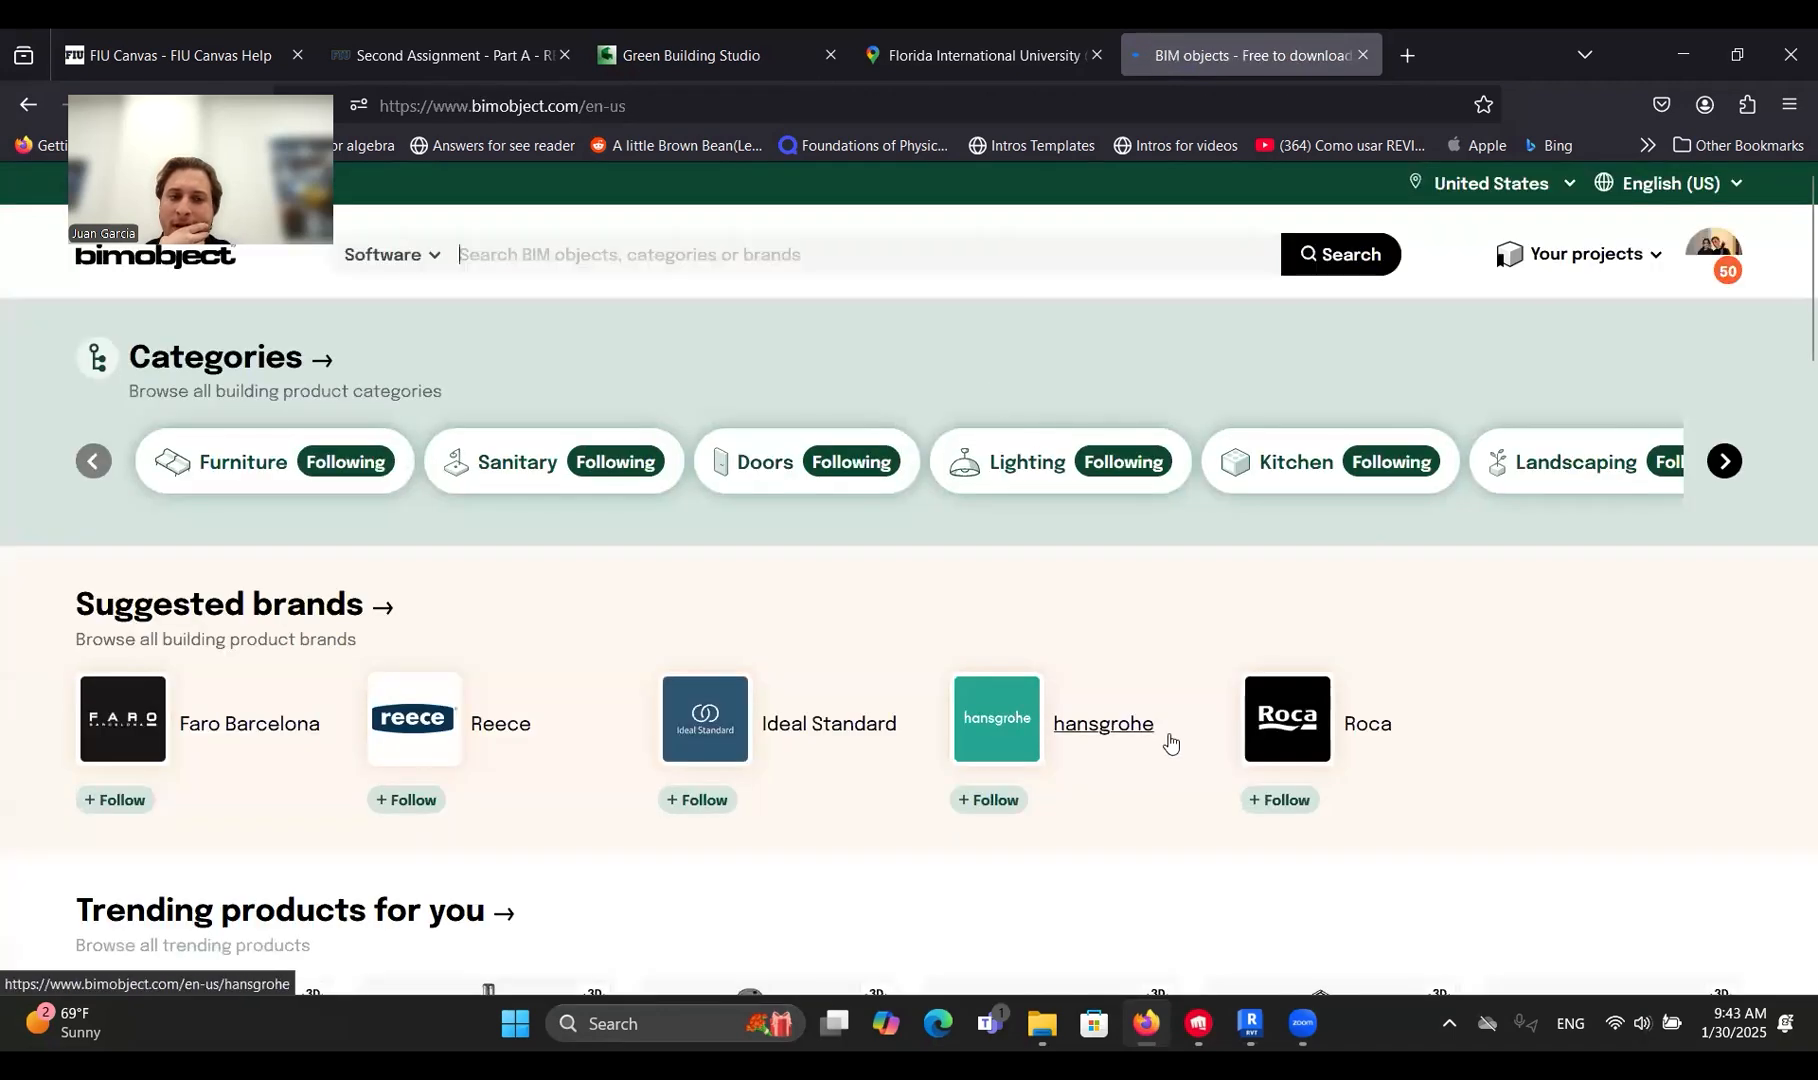
Look through the BIMobject home page's product collections, new products and dashboard.
scroll(1166, 690, down, 5)
scroll(1166, 690, down, 4)
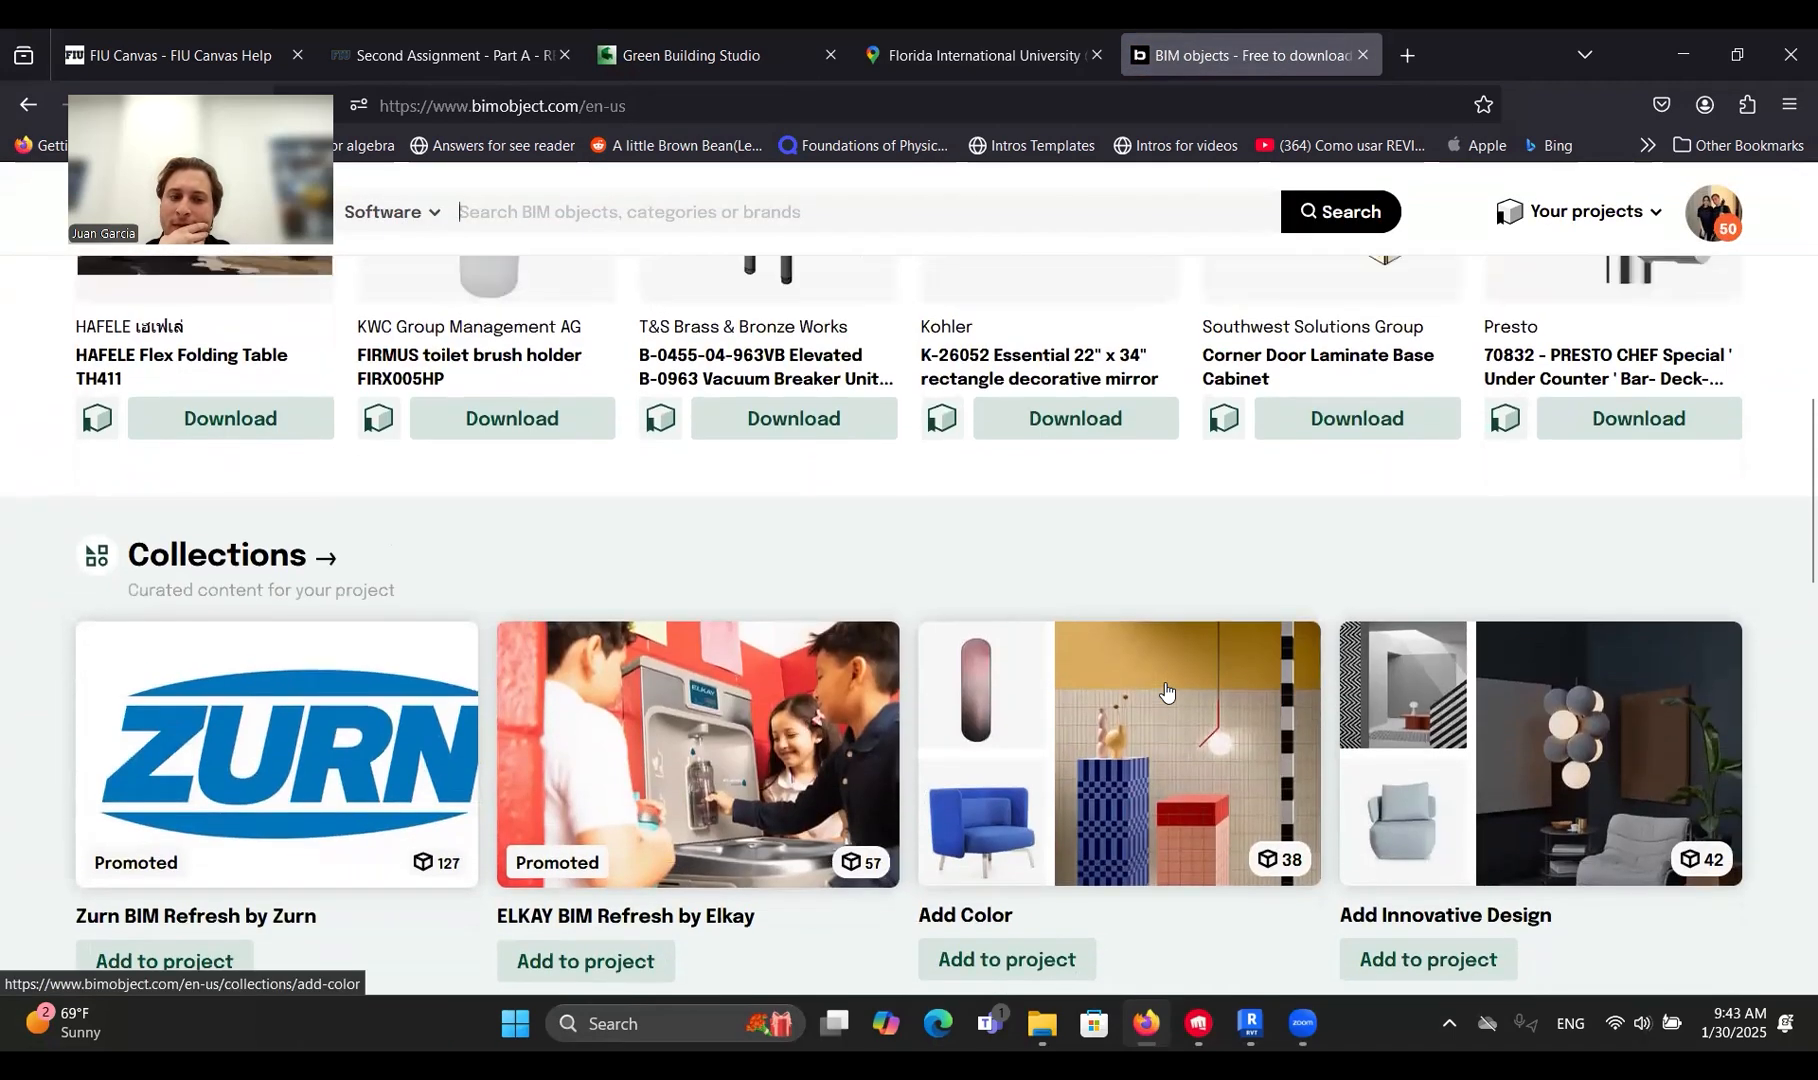
scroll(1166, 690, up, 2)
scroll(1166, 690, down, 7)
scroll(1166, 690, down, 3)
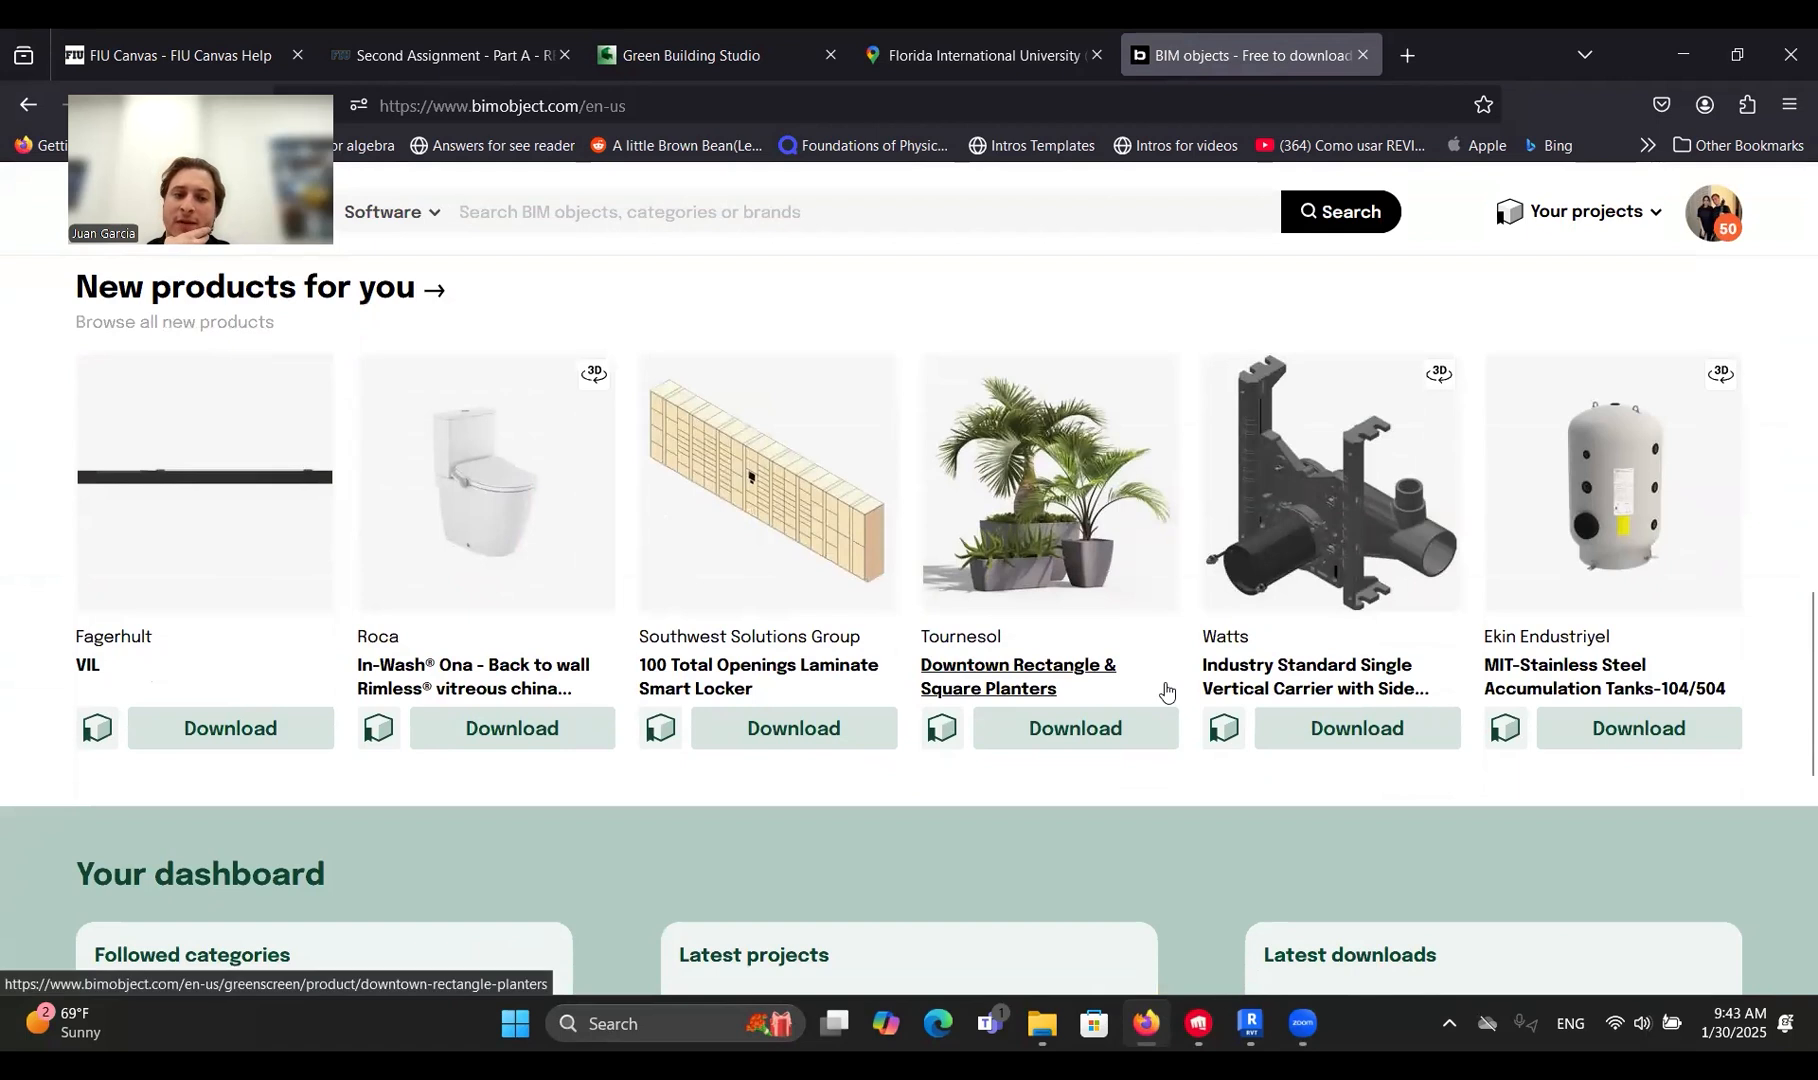
scroll(1166, 690, down, 1)
scroll(1166, 690, up, 1)
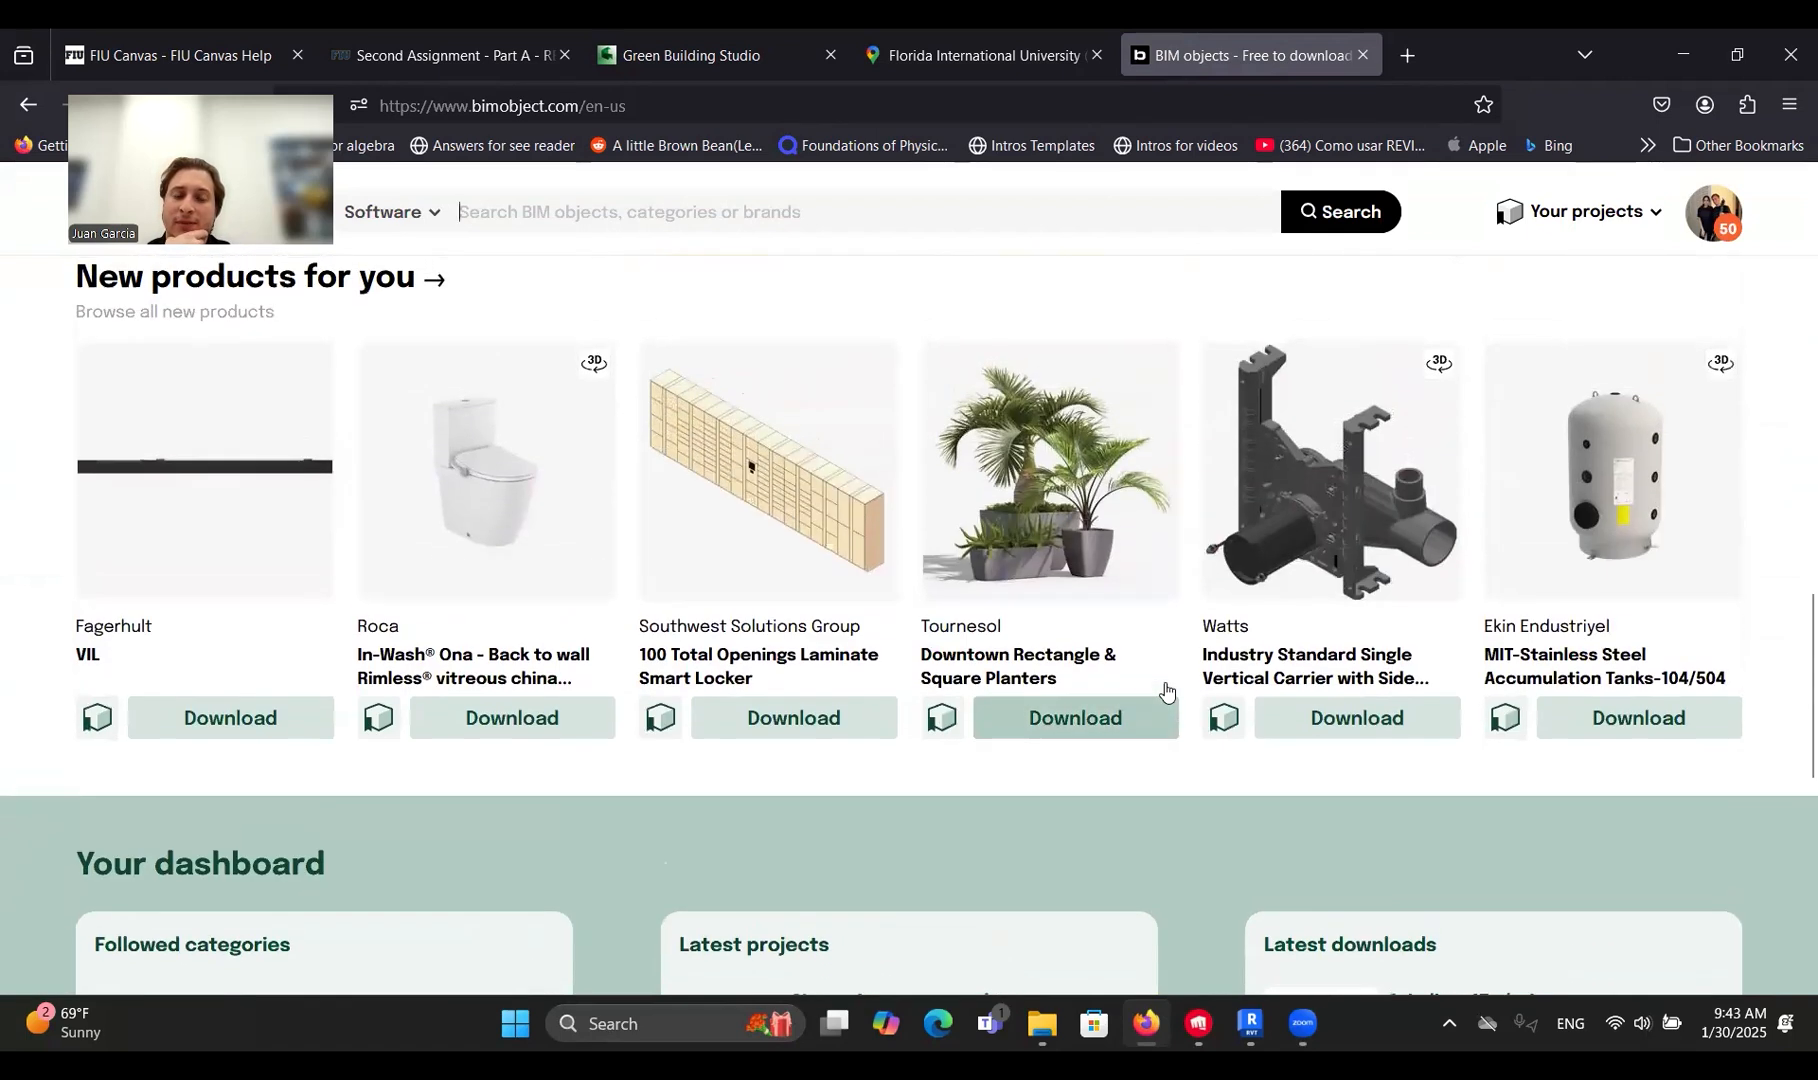
scroll(1166, 690, up, 4)
scroll(1166, 690, down, 2)
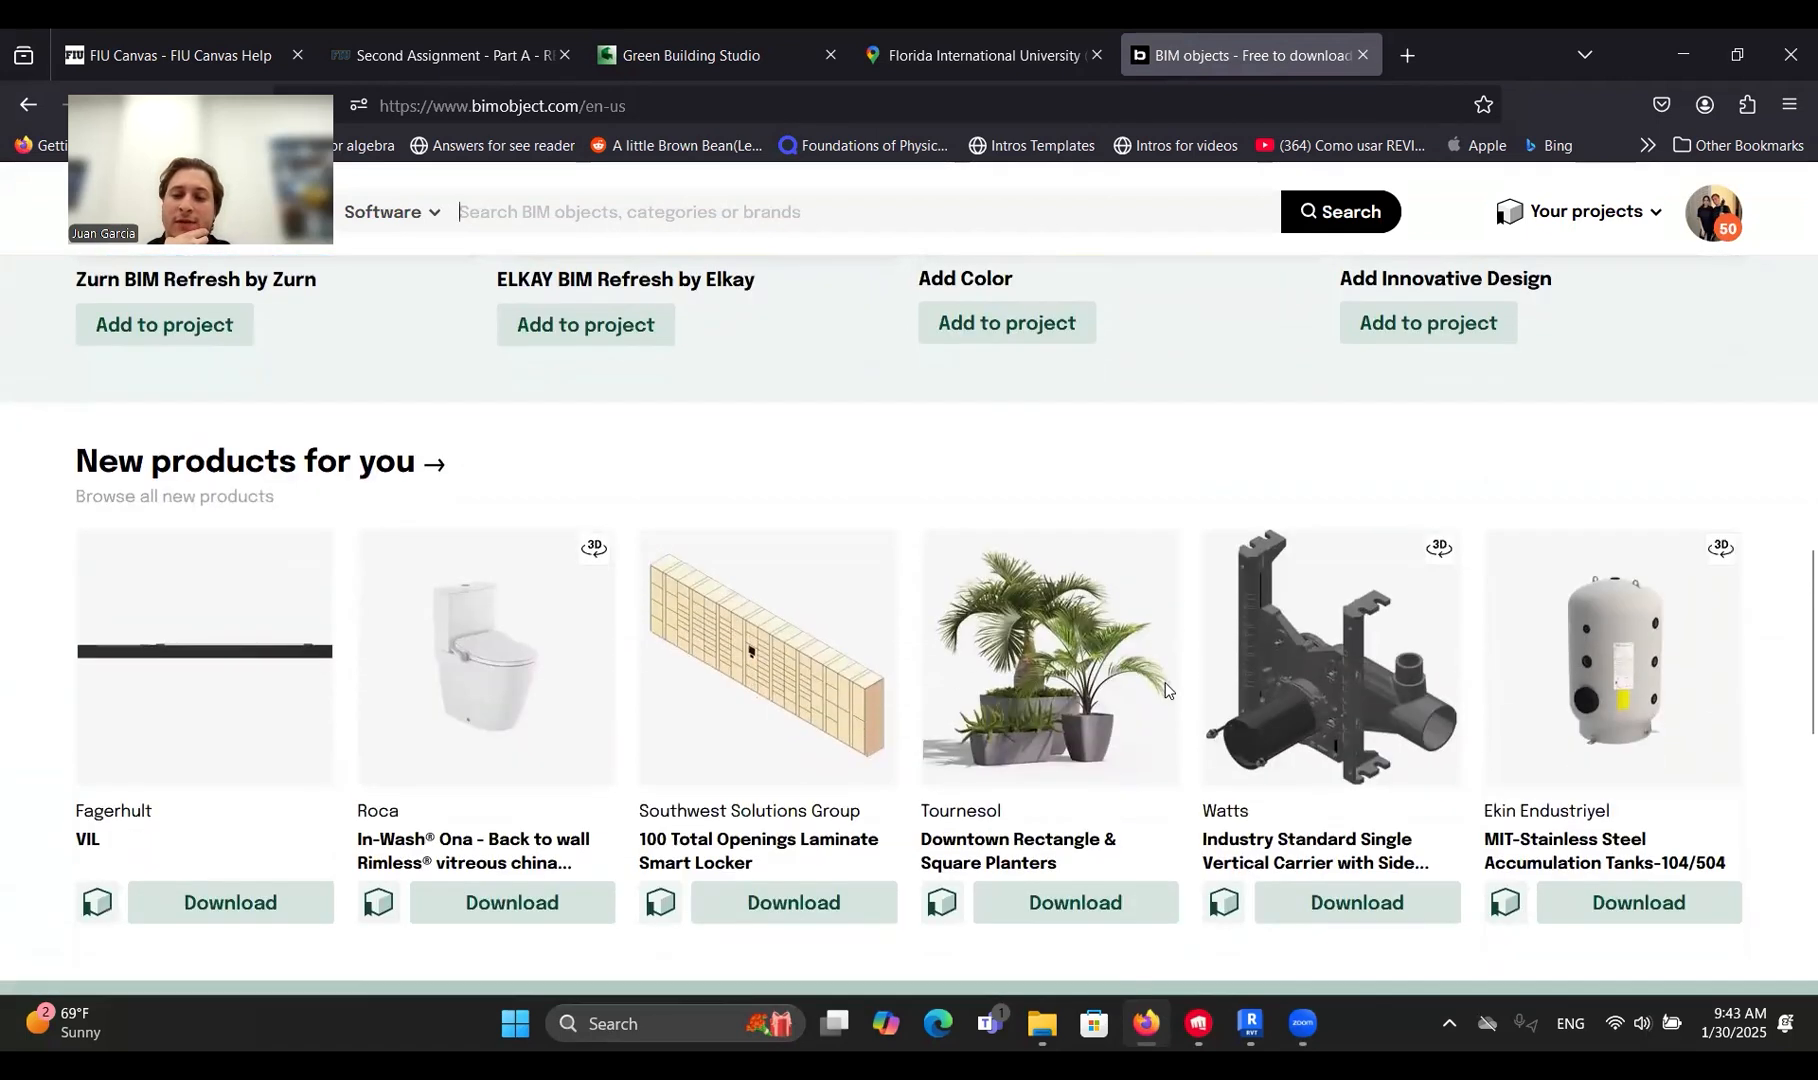
scroll(1166, 690, down, 2)
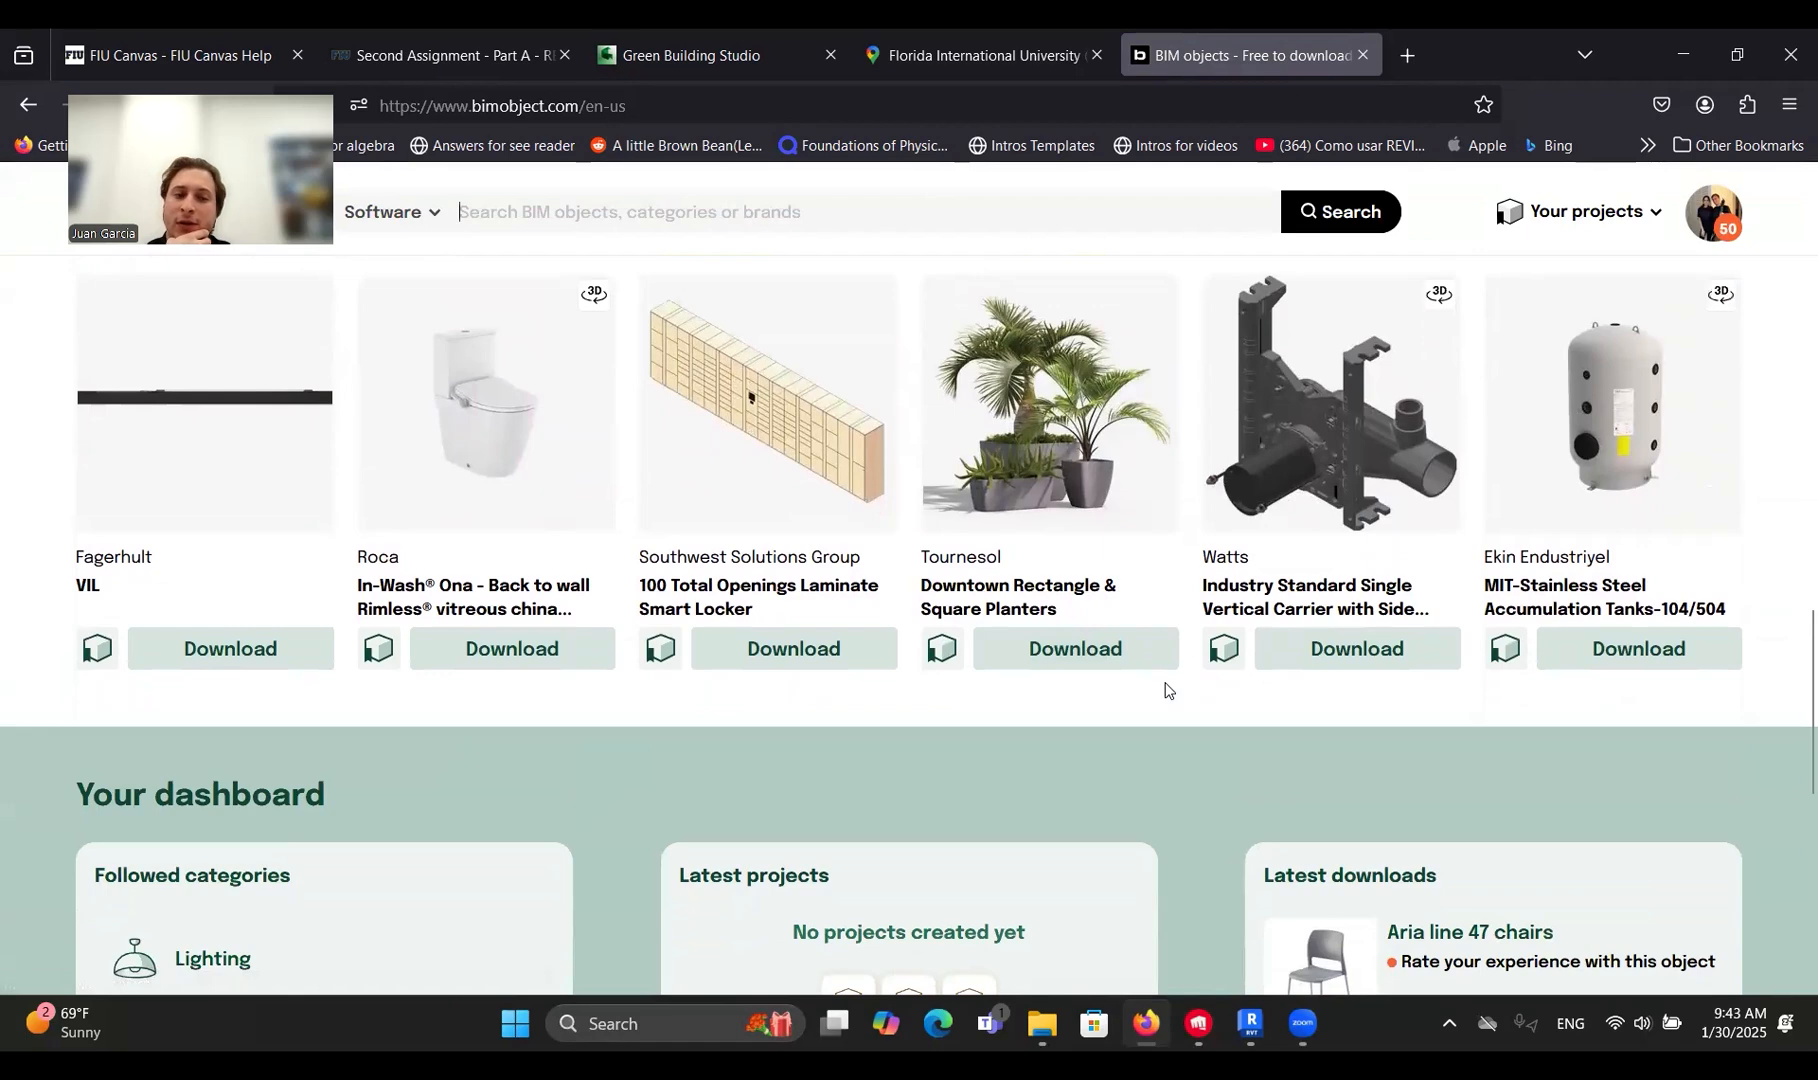
scroll(1165, 690, up, 1)
scroll(1165, 690, down, 5)
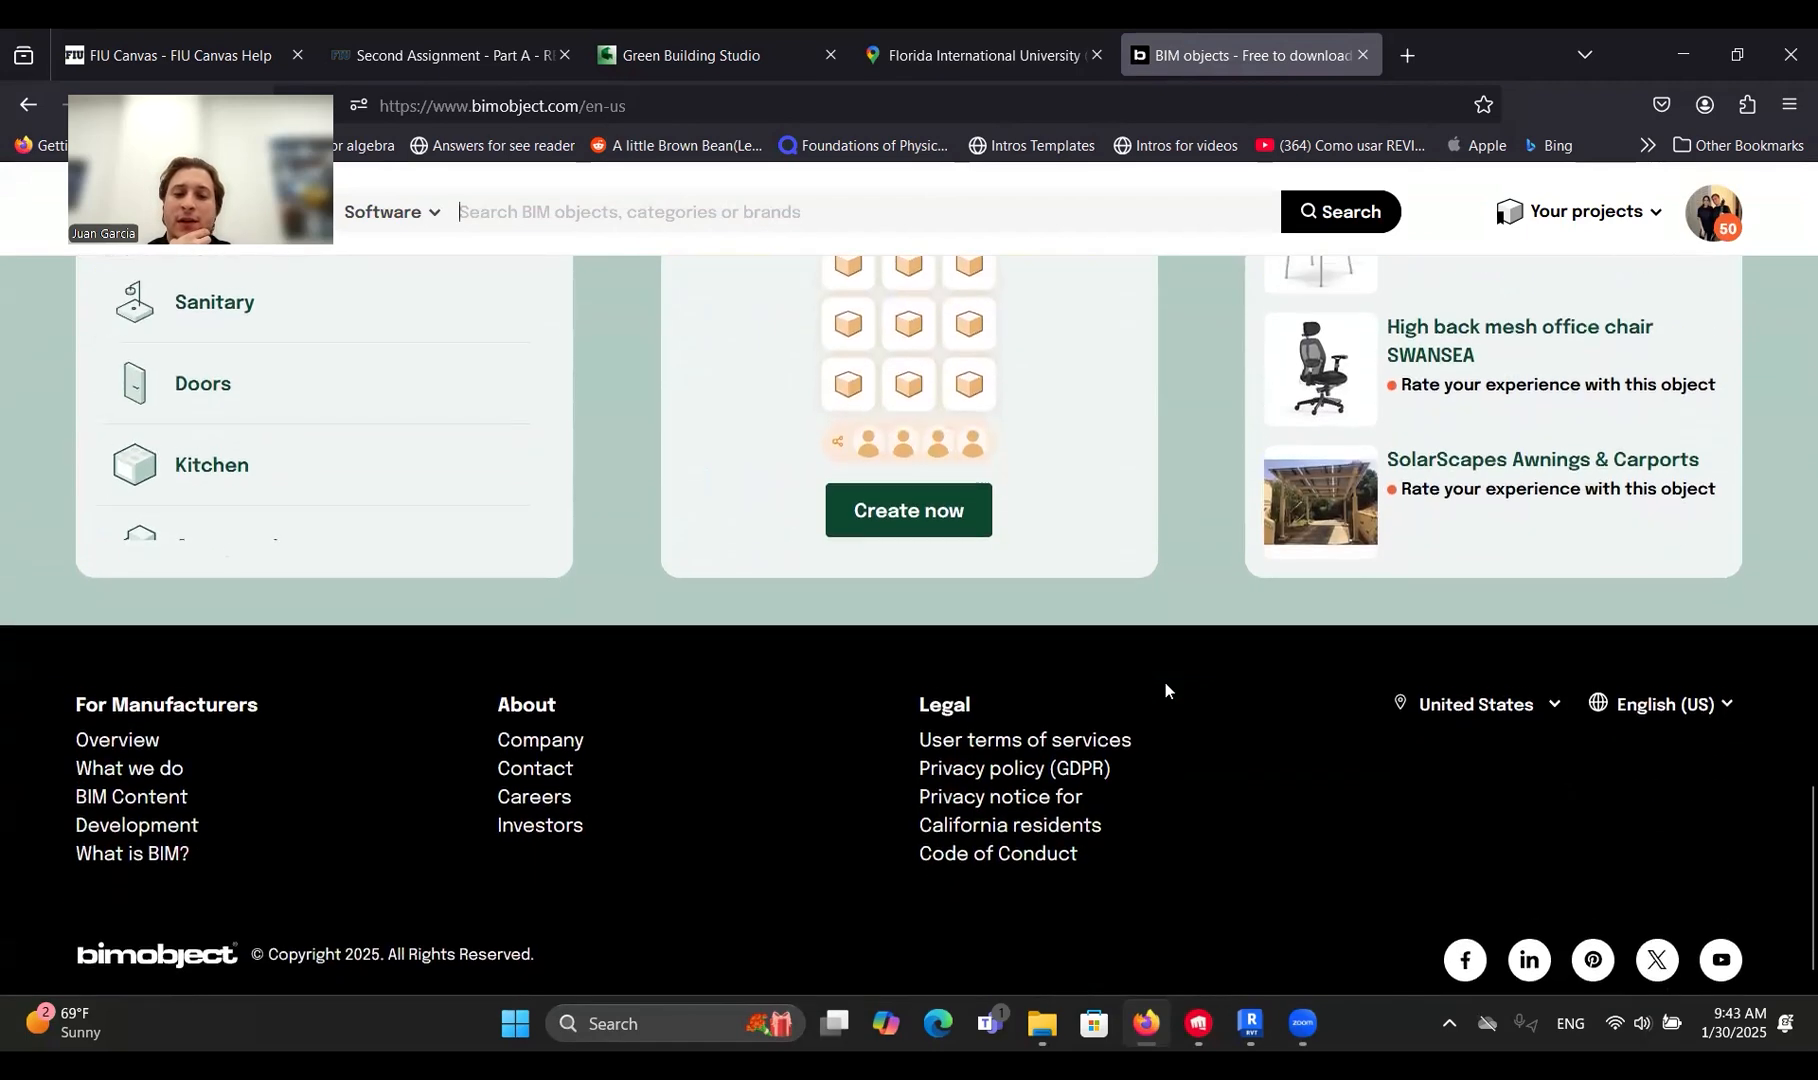
scroll(1165, 688, up, 20)
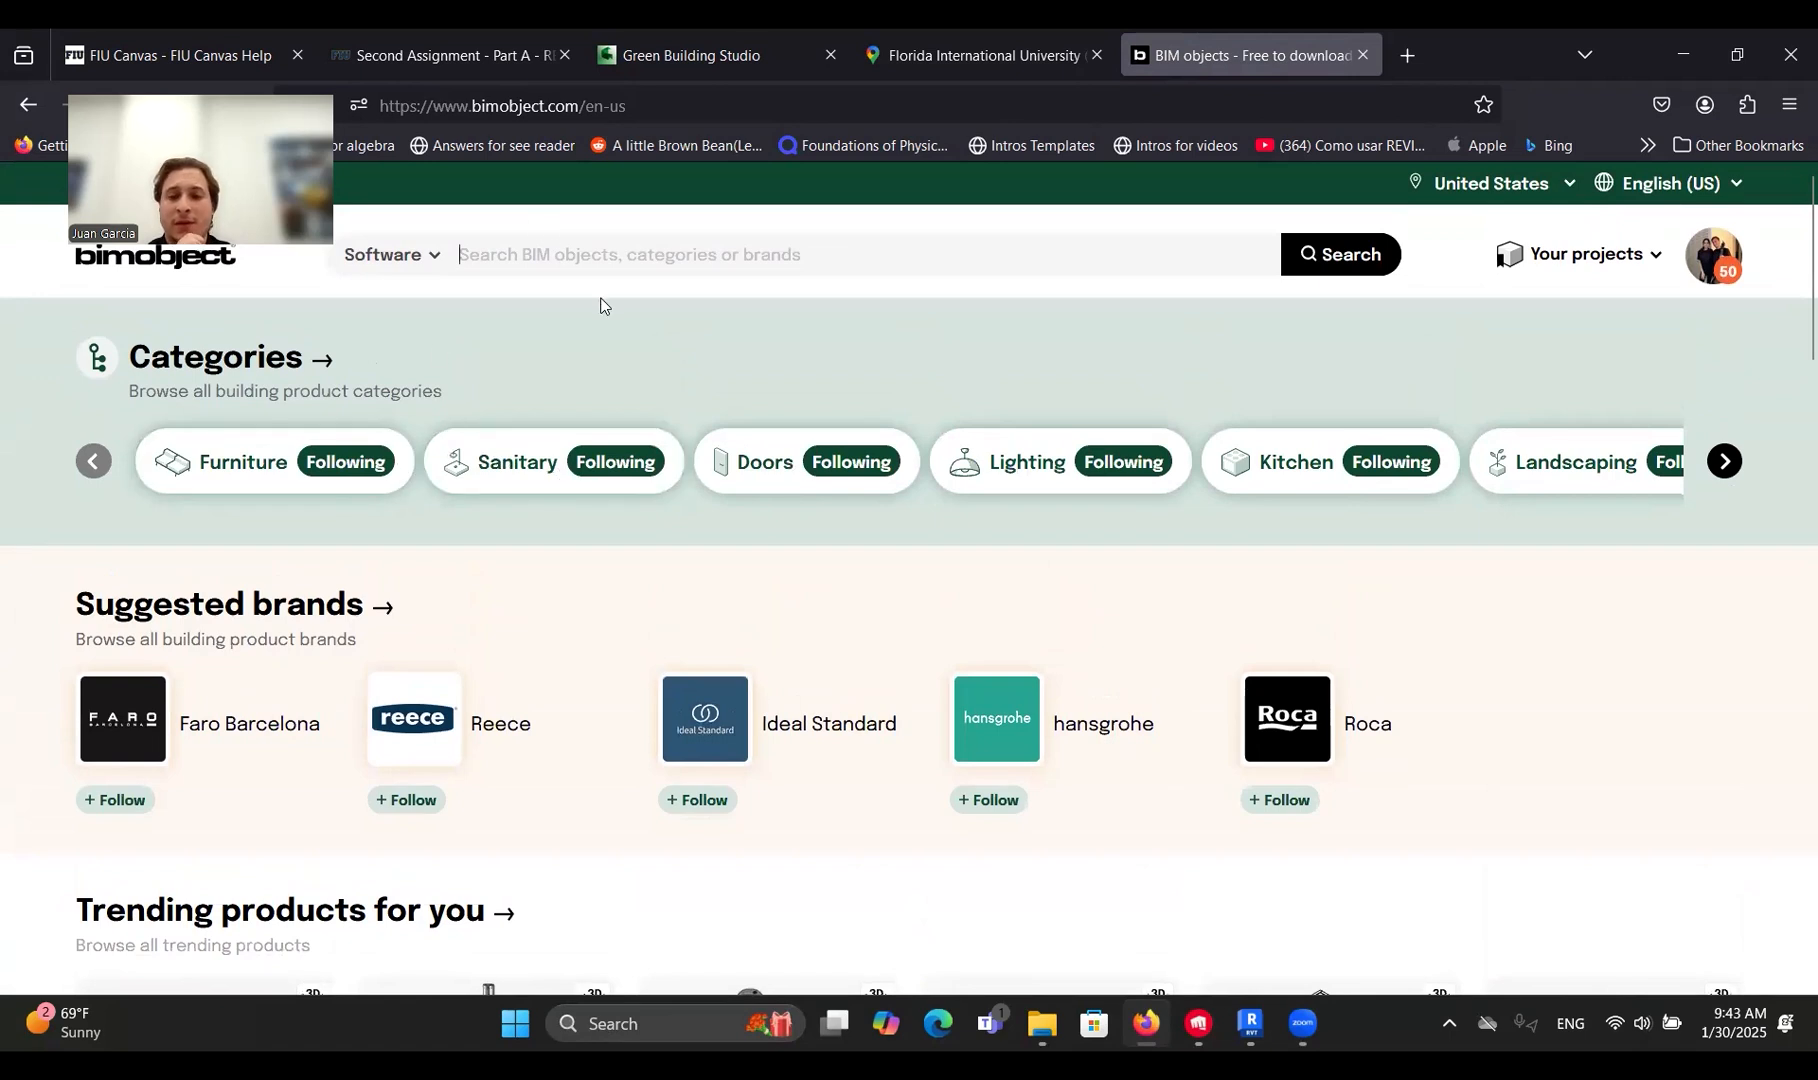
Search BIMobject for "Sofa".
click(694, 243)
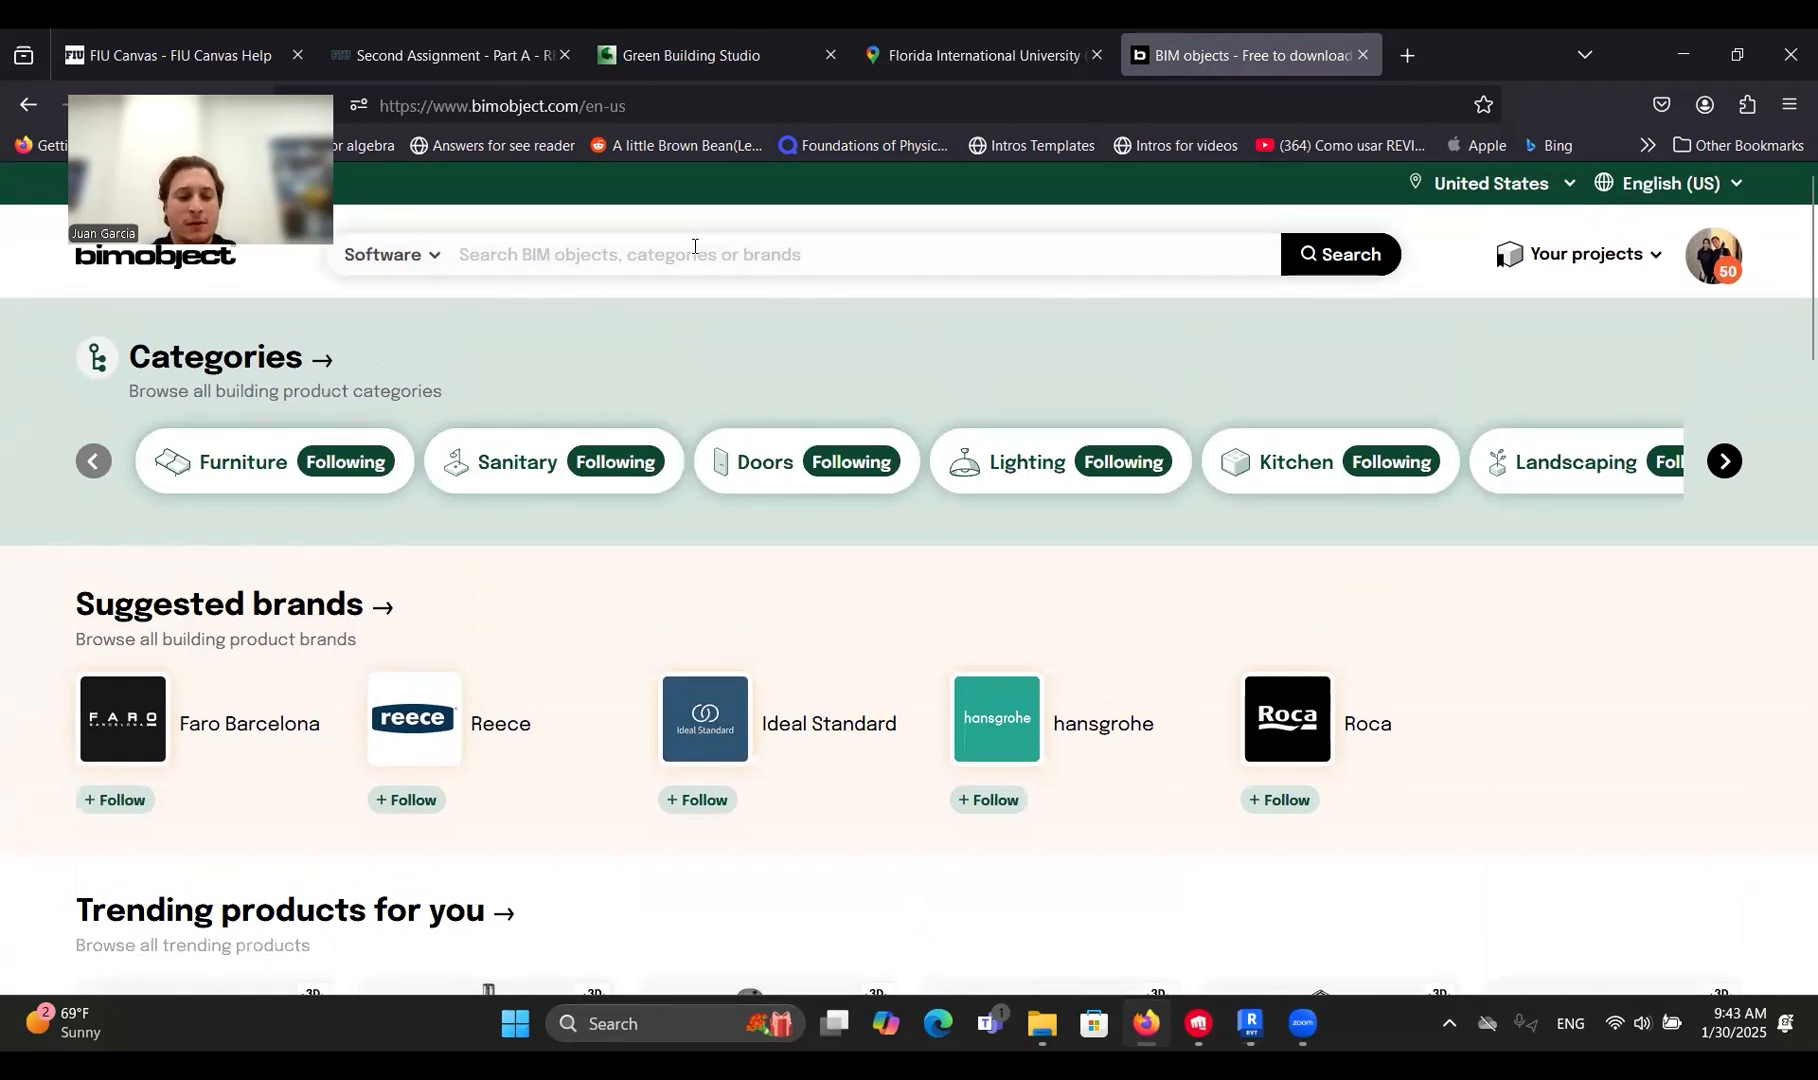
text(s)
key(Caps_Lock)
text(OFT)
key(BackSpace)
key(BackSpace)
key(BackSpace)
key(BackSpace)
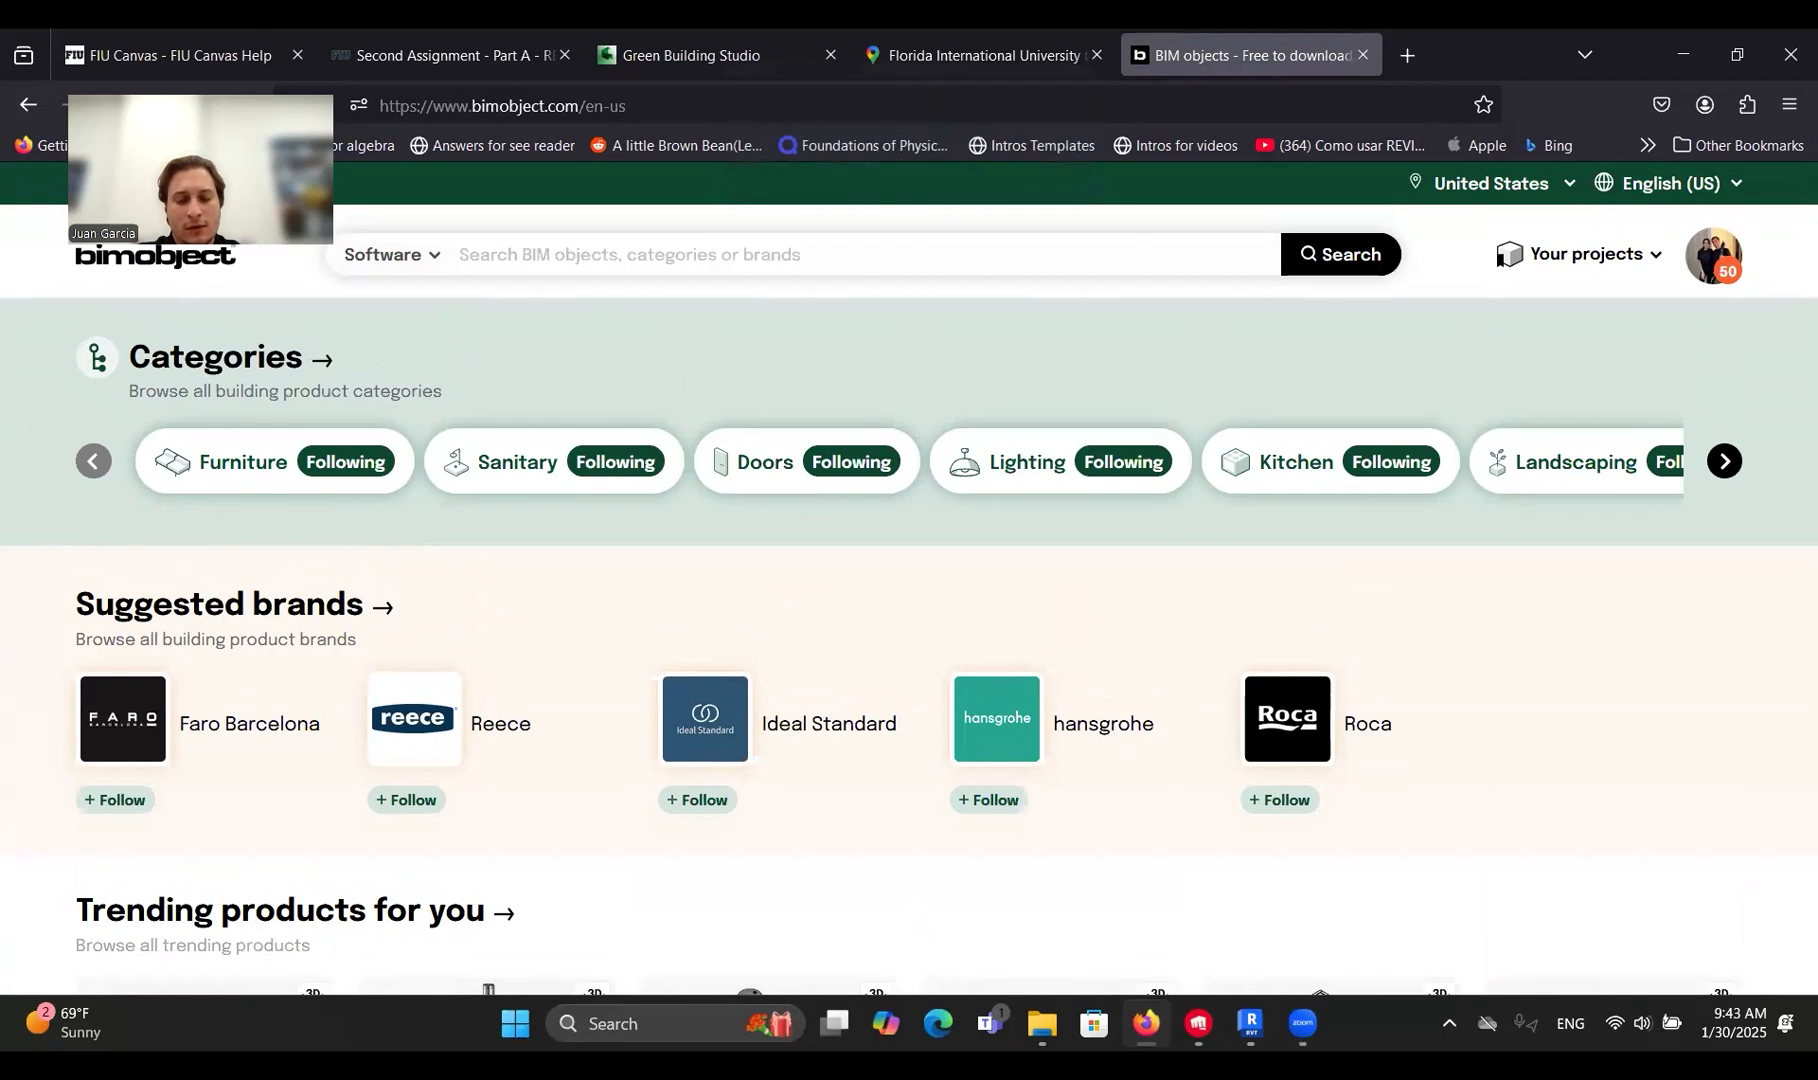
key(Caps_Lock)
text(Sofa)
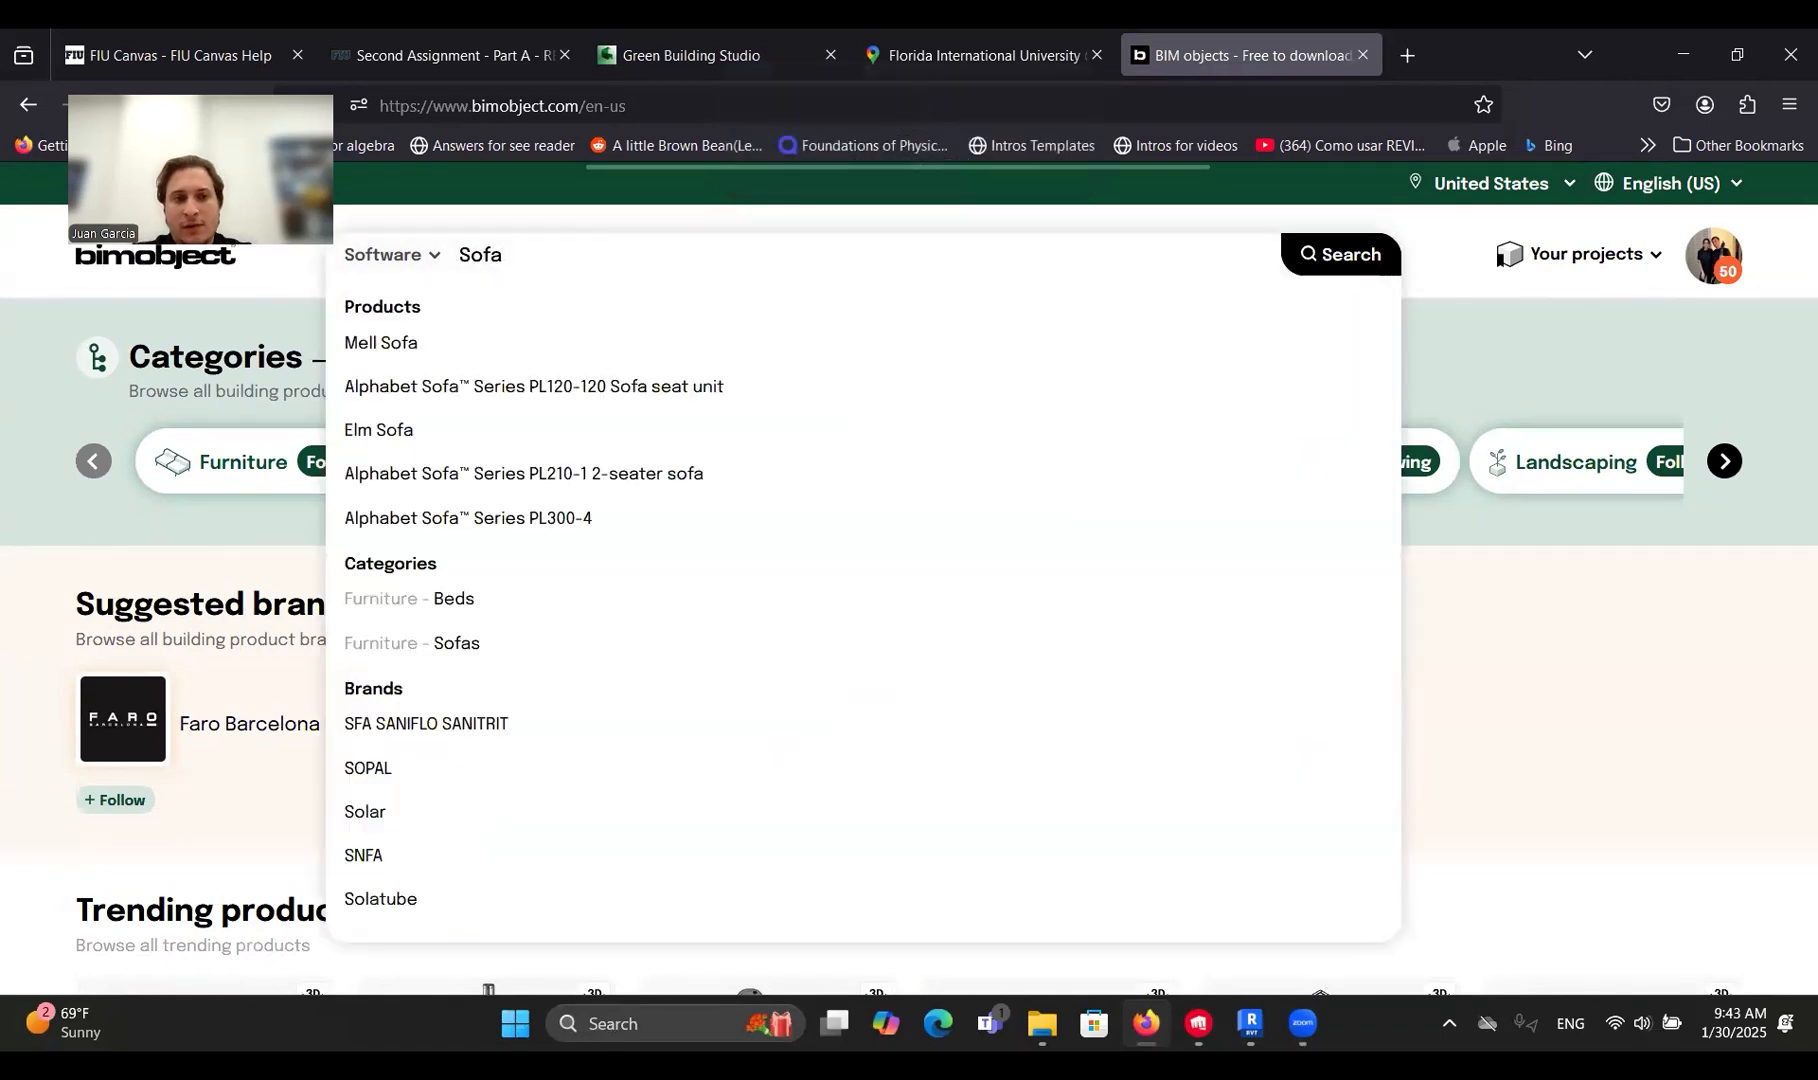
key(Return)
Filter the sofa search results to objects available for Revit.
scroll(394, 682, down, 4)
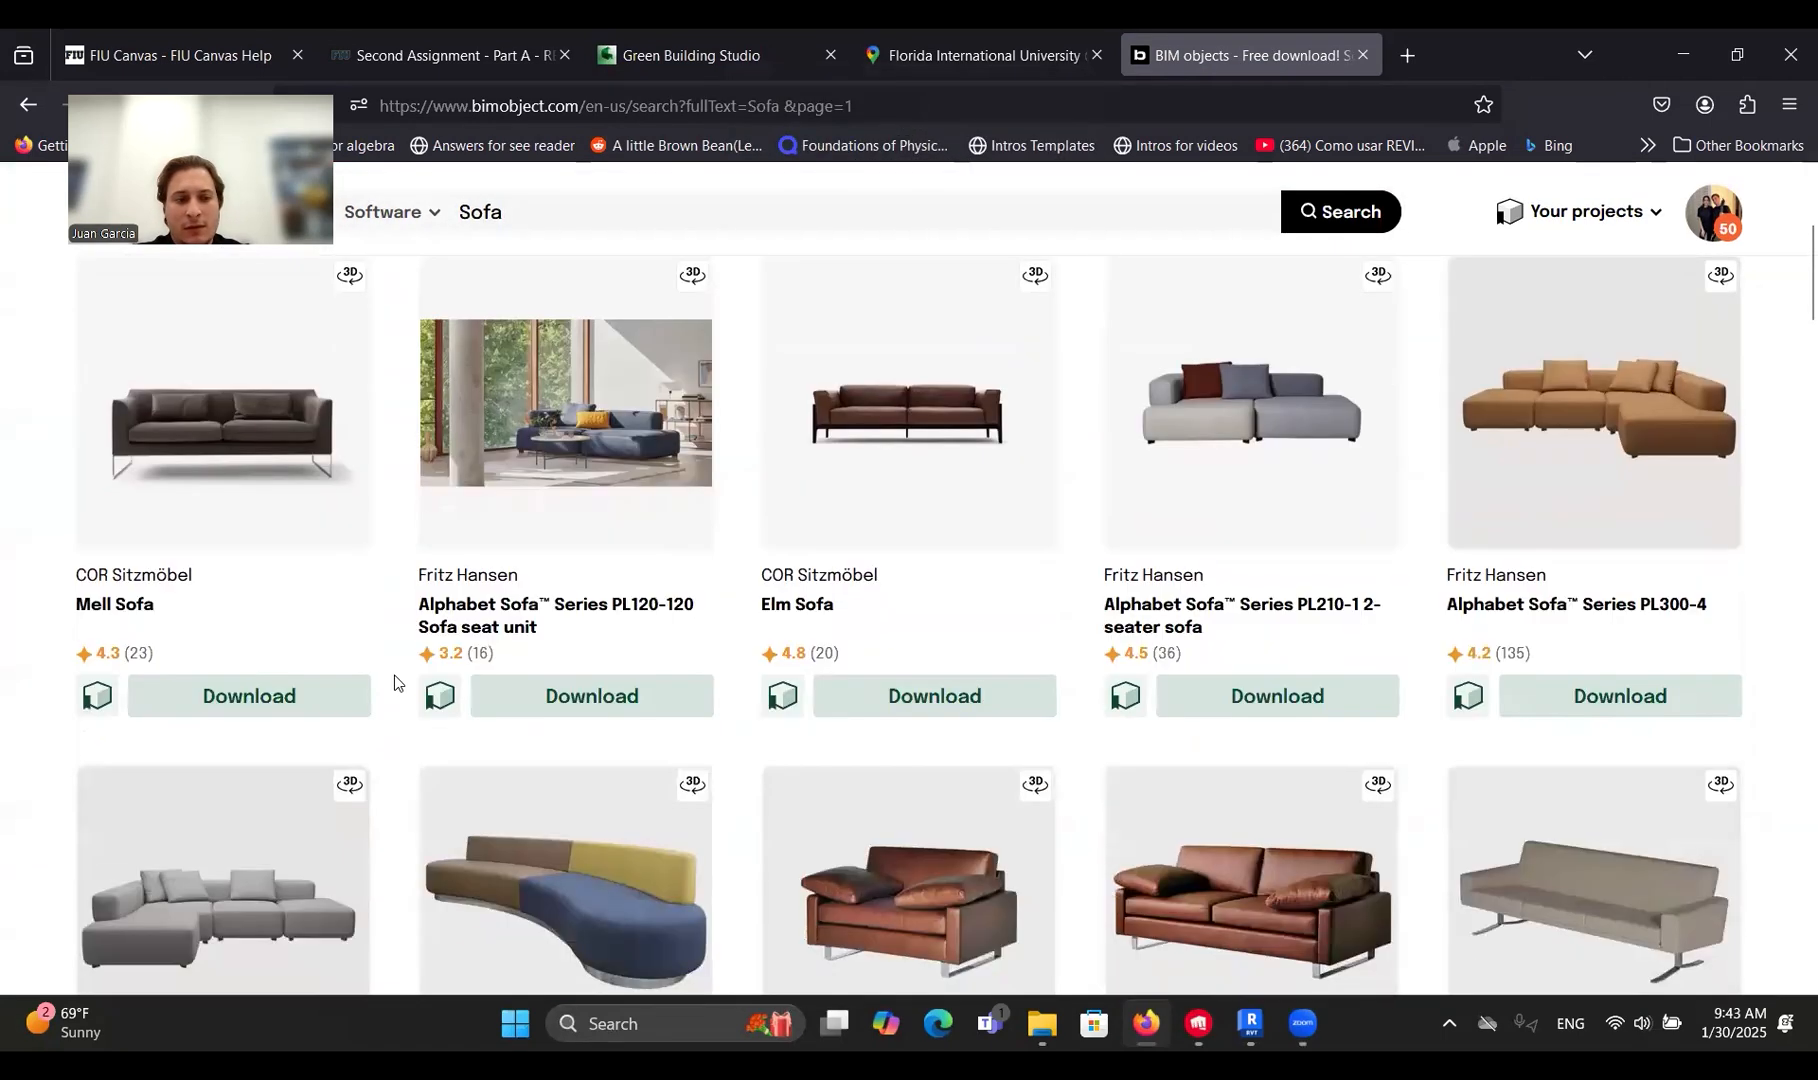
scroll(359, 643, up, 4)
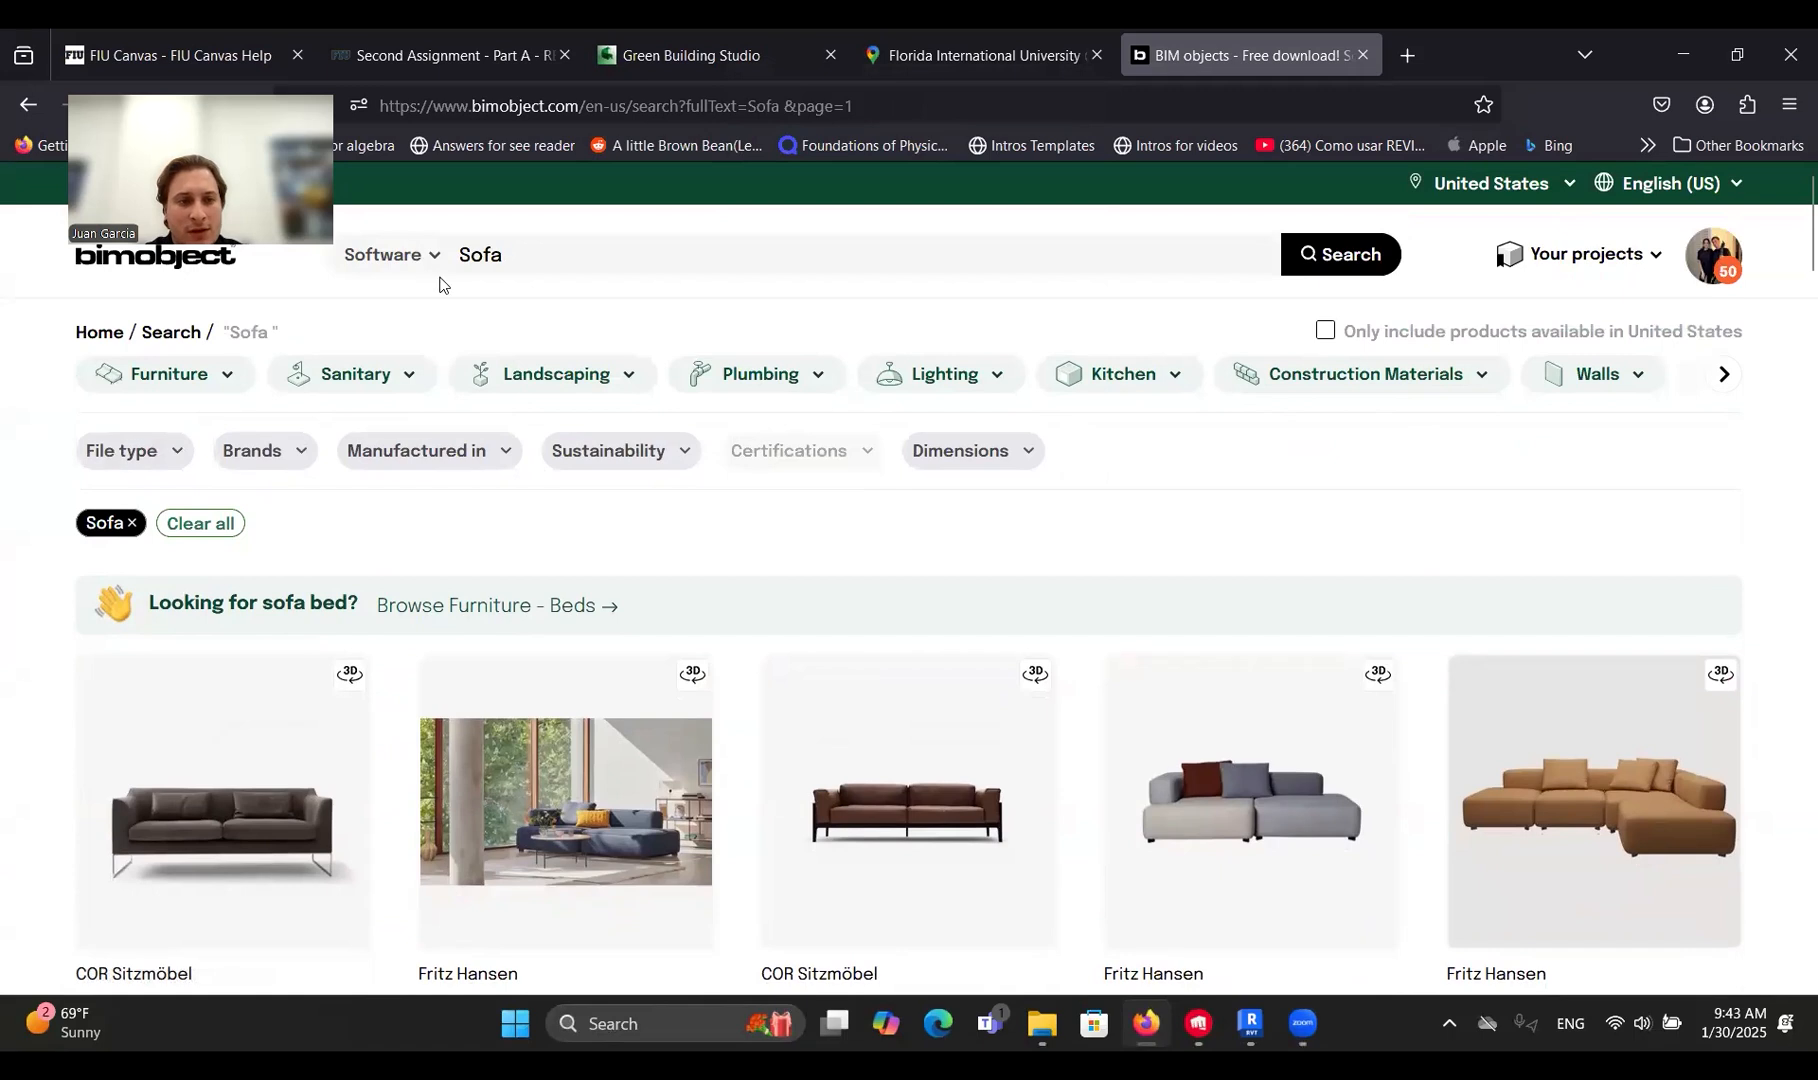
click(437, 258)
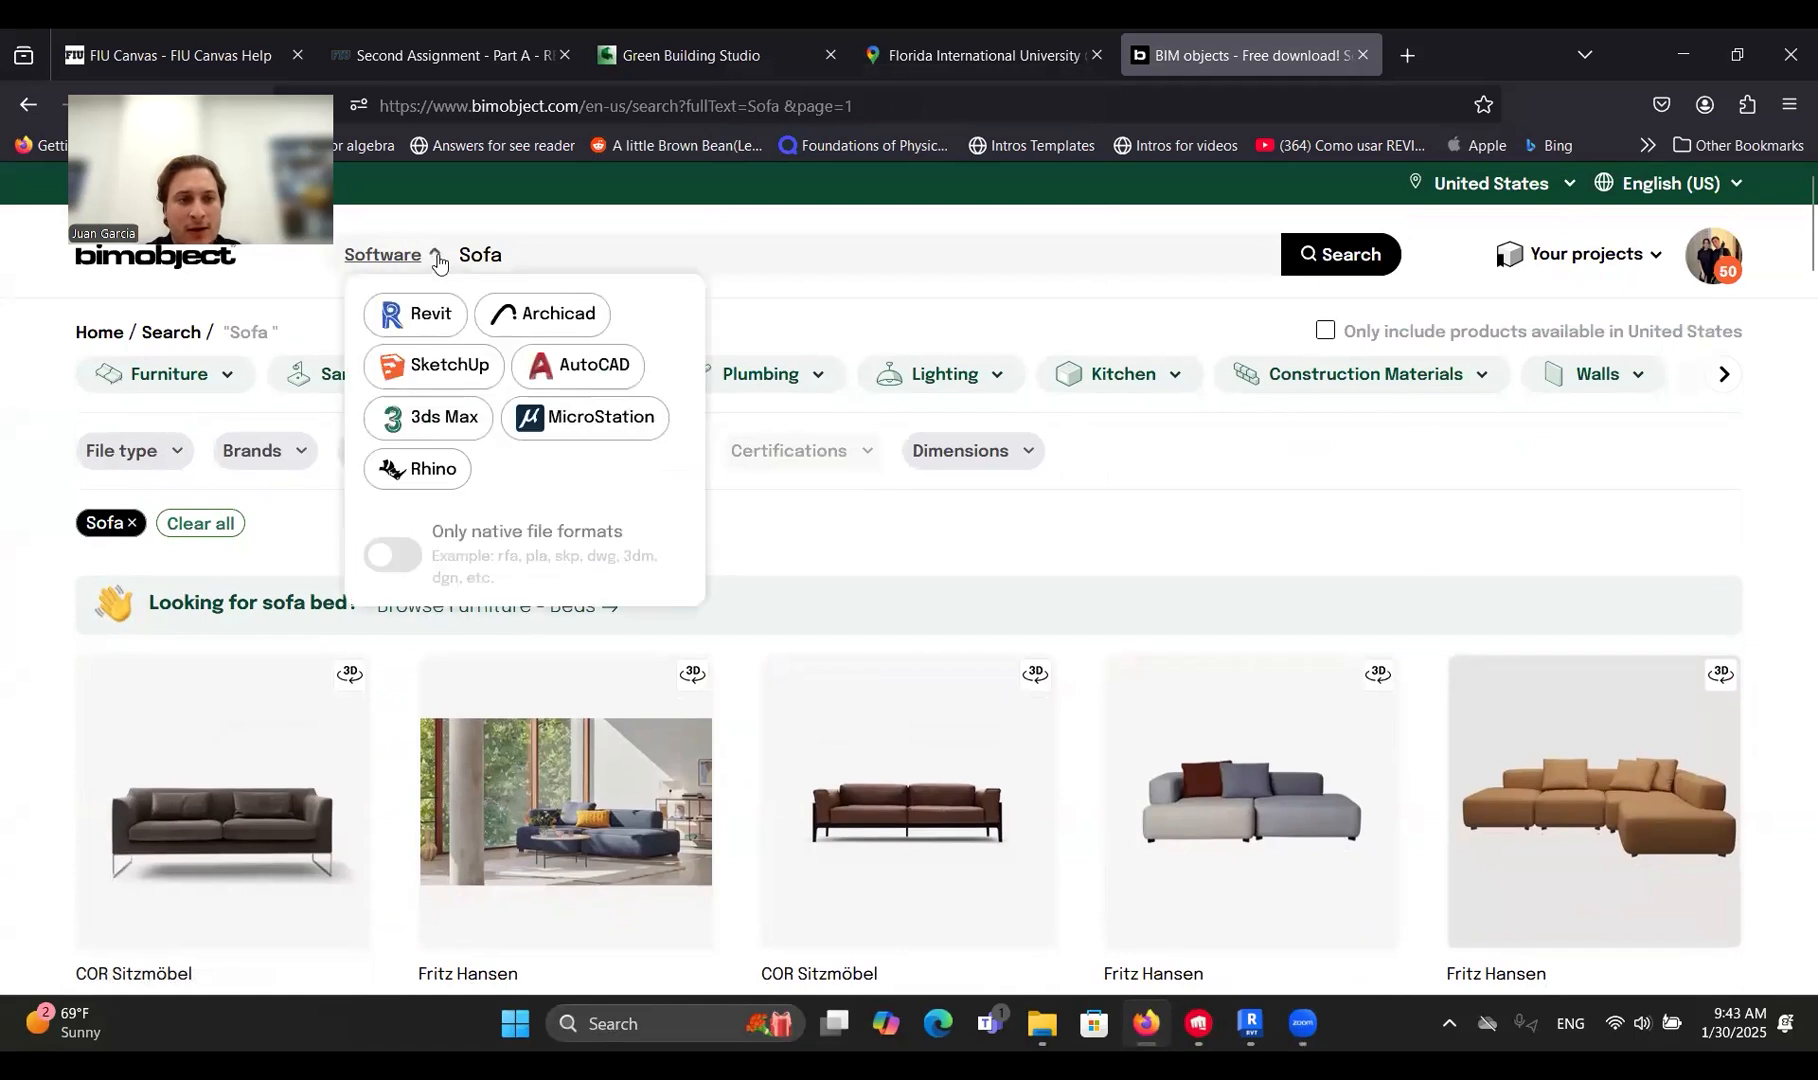
click(416, 318)
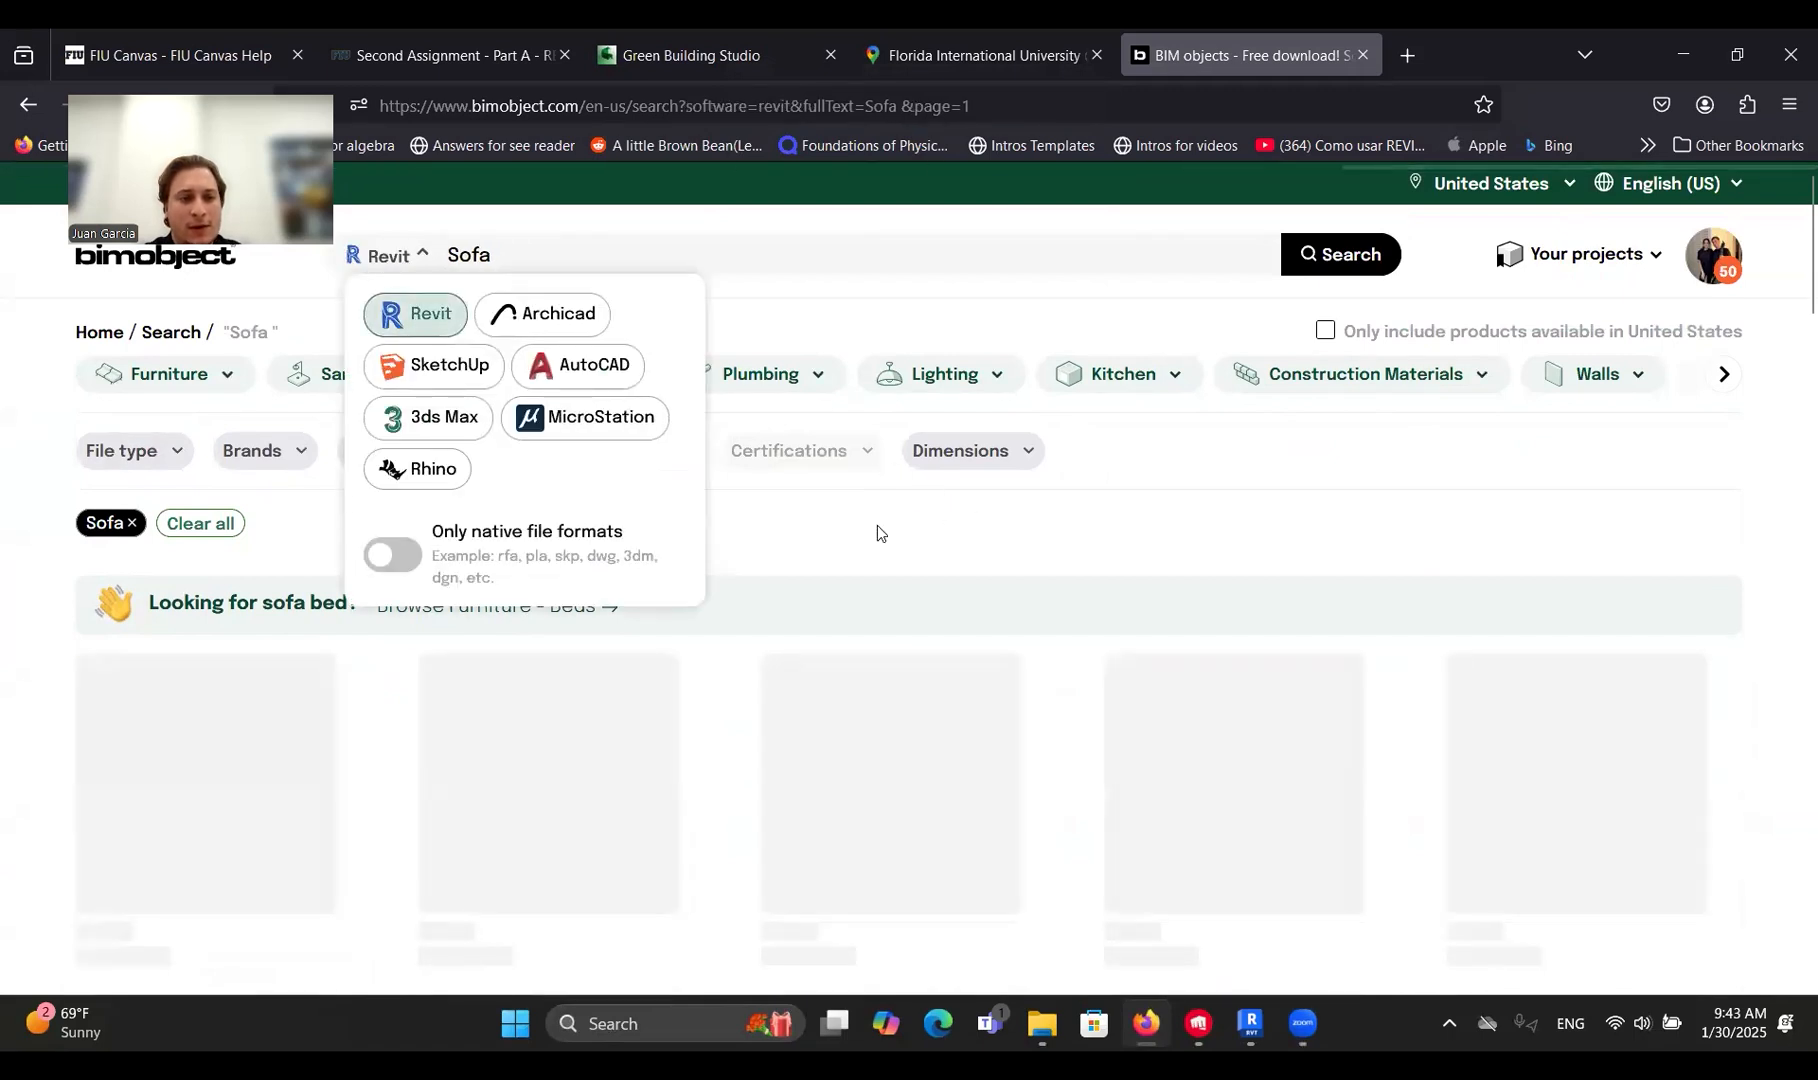
click(853, 557)
scroll(393, 658, down, 3)
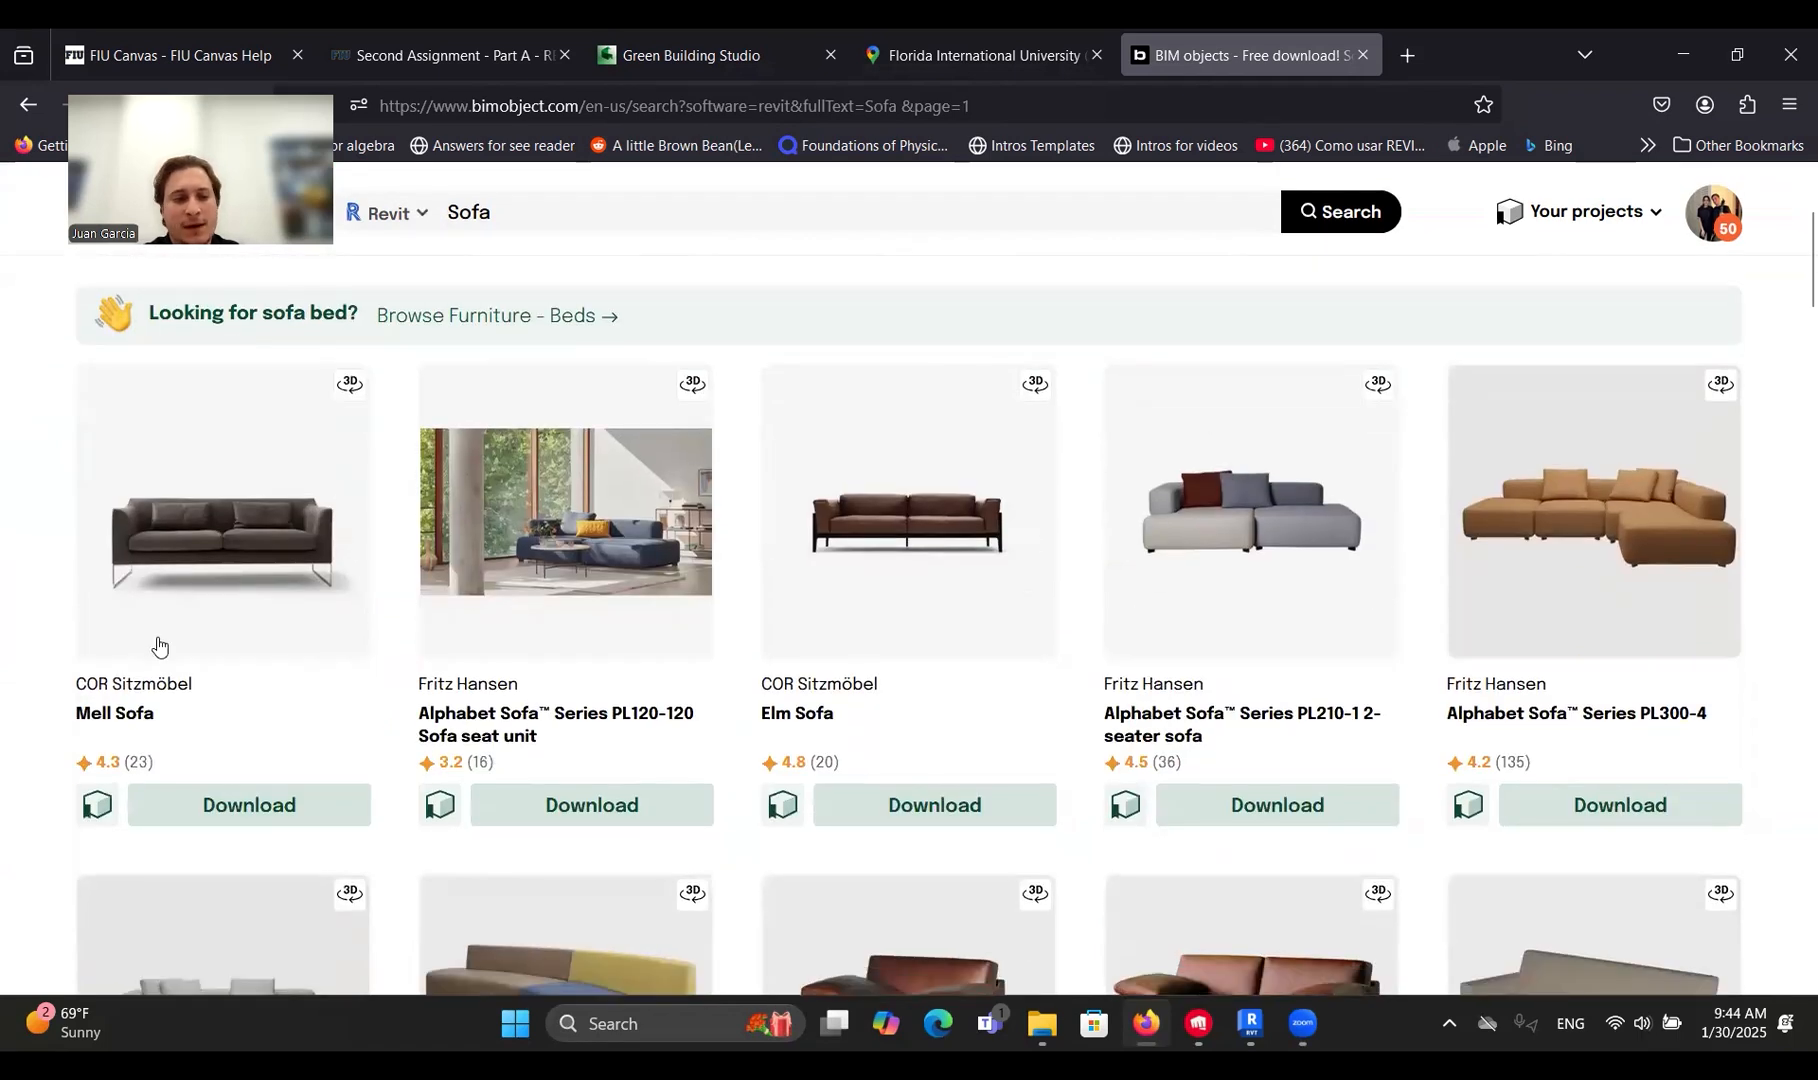
Open the Mell Sofa product and bring up its downloadable files.
click(115, 714)
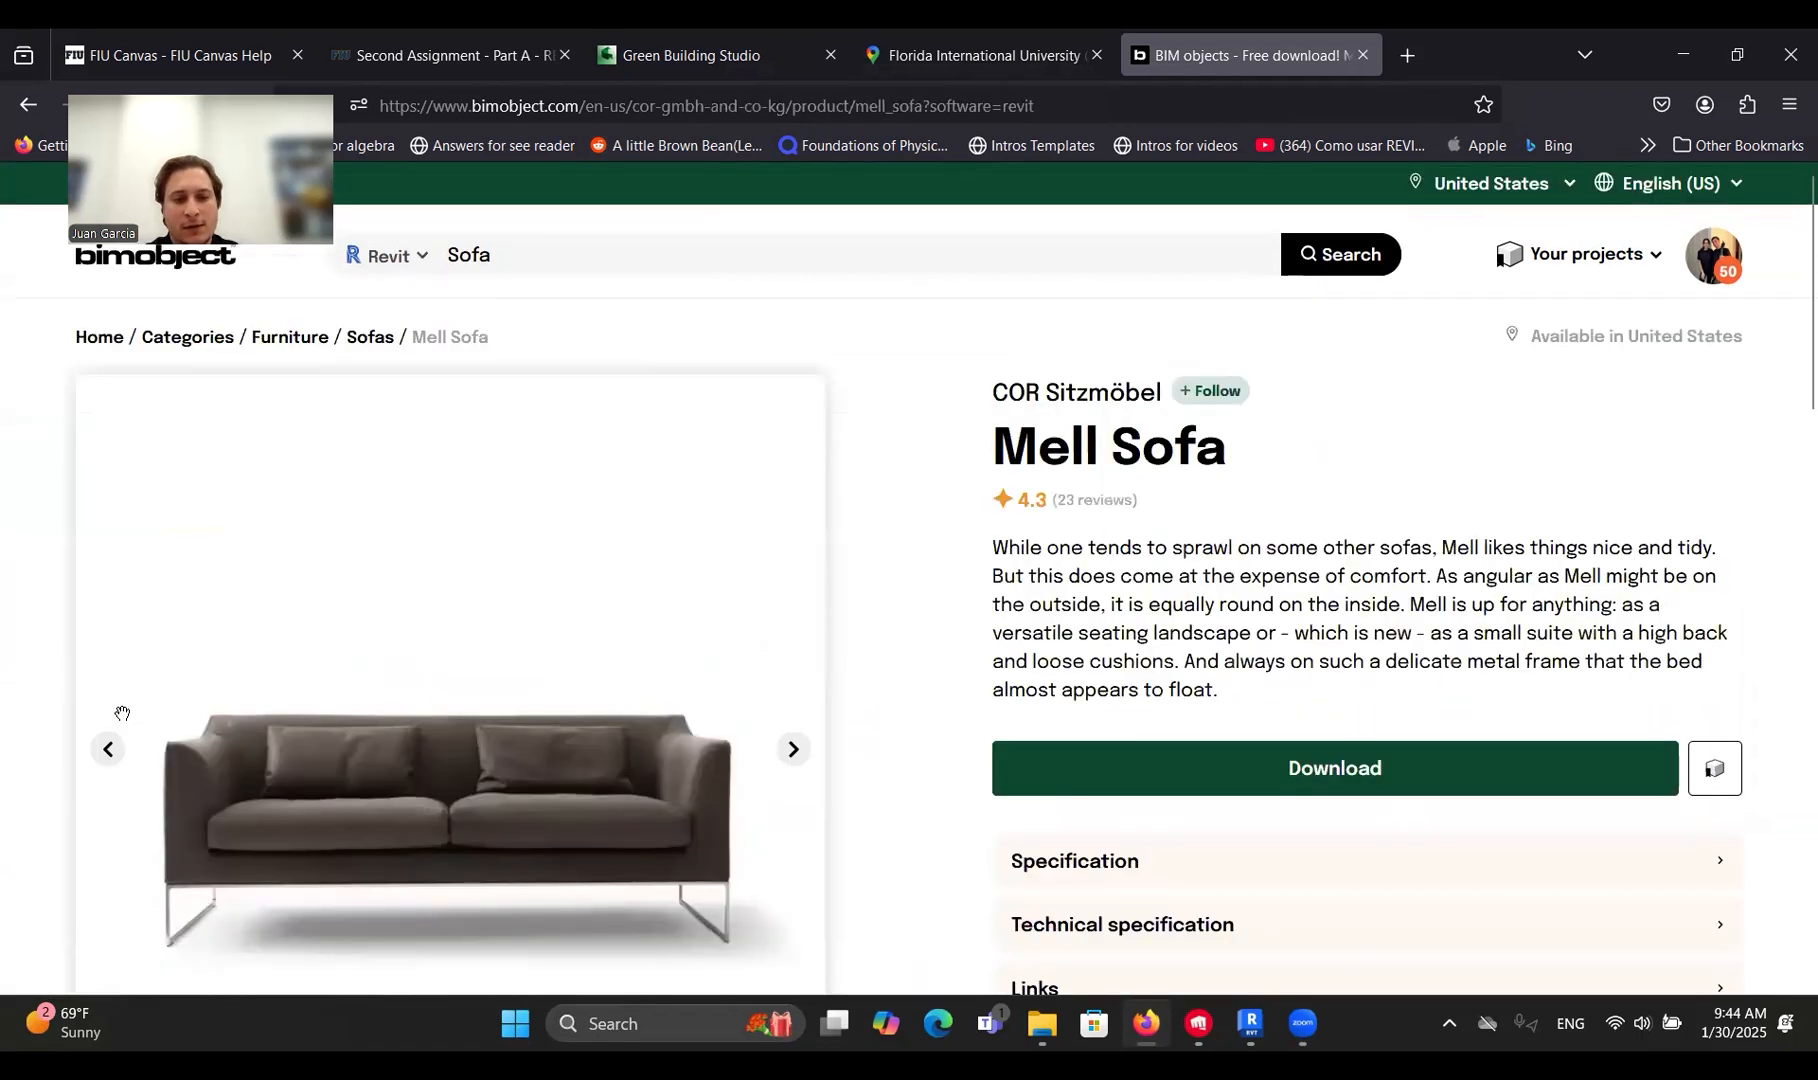
scroll(927, 778, down, 3)
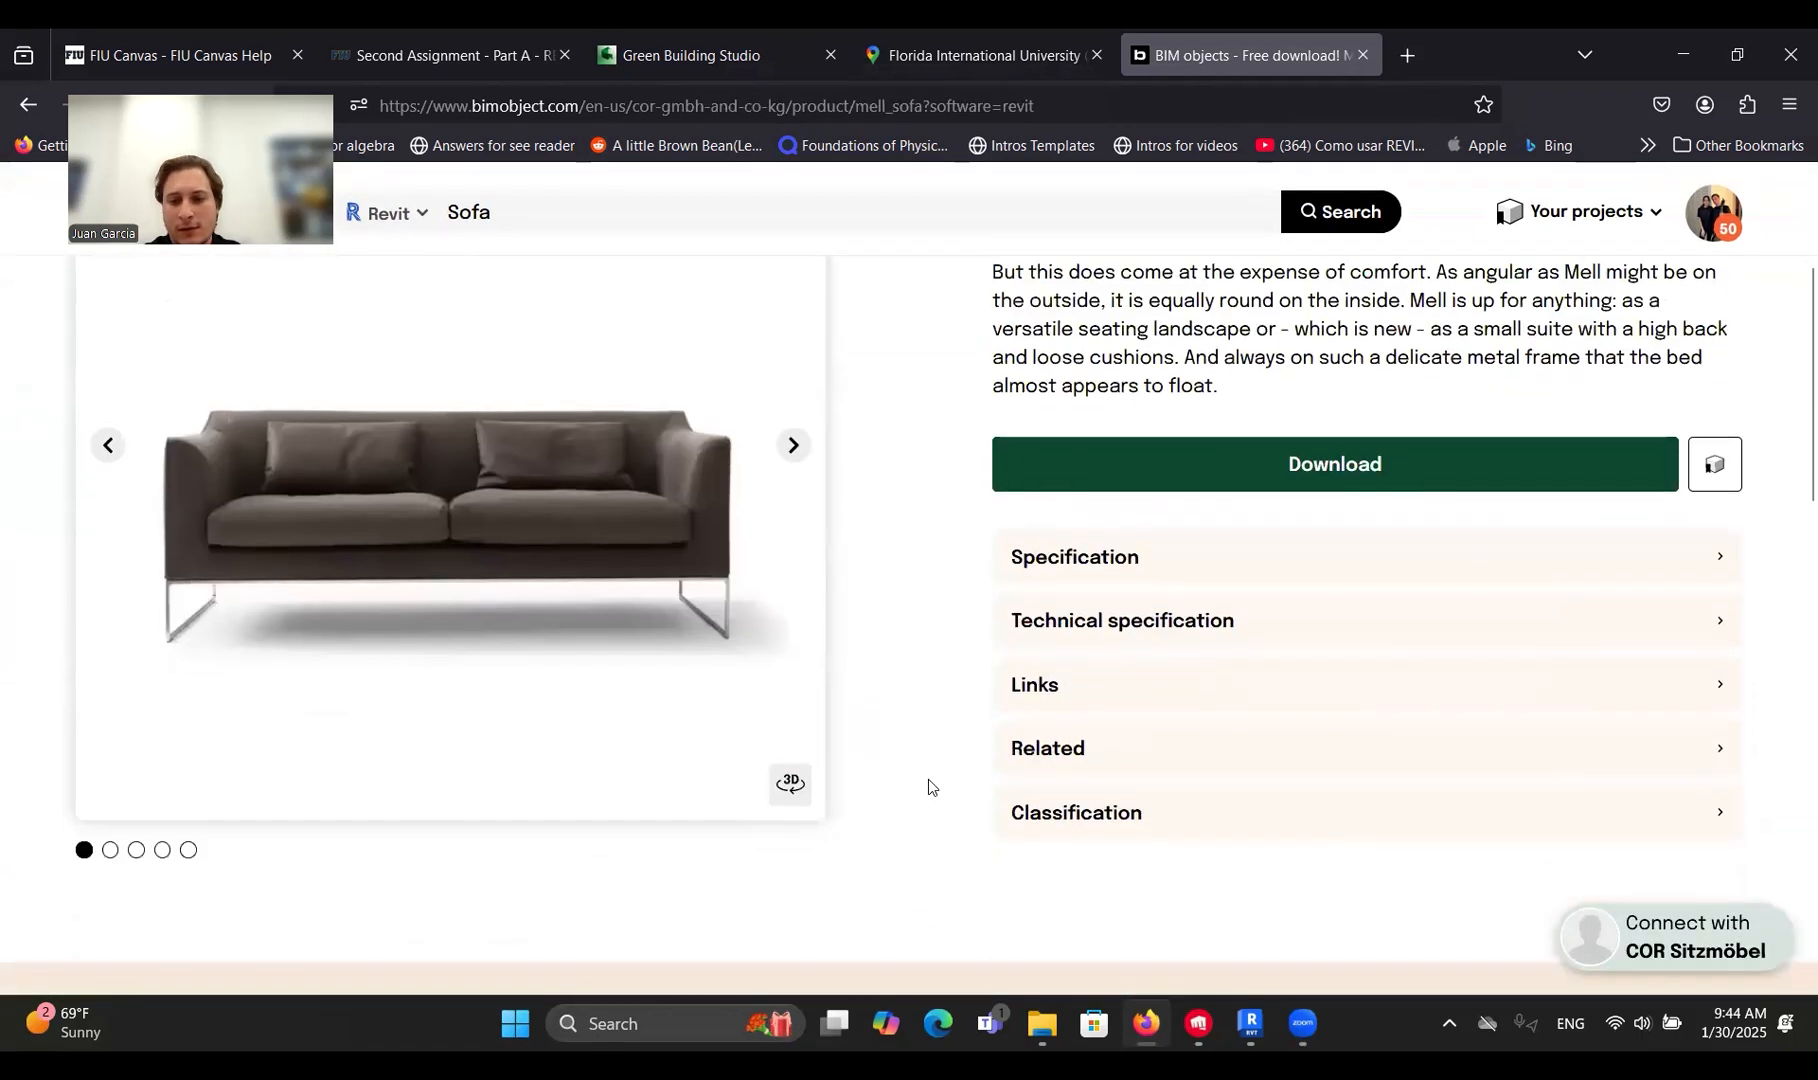
click(1357, 470)
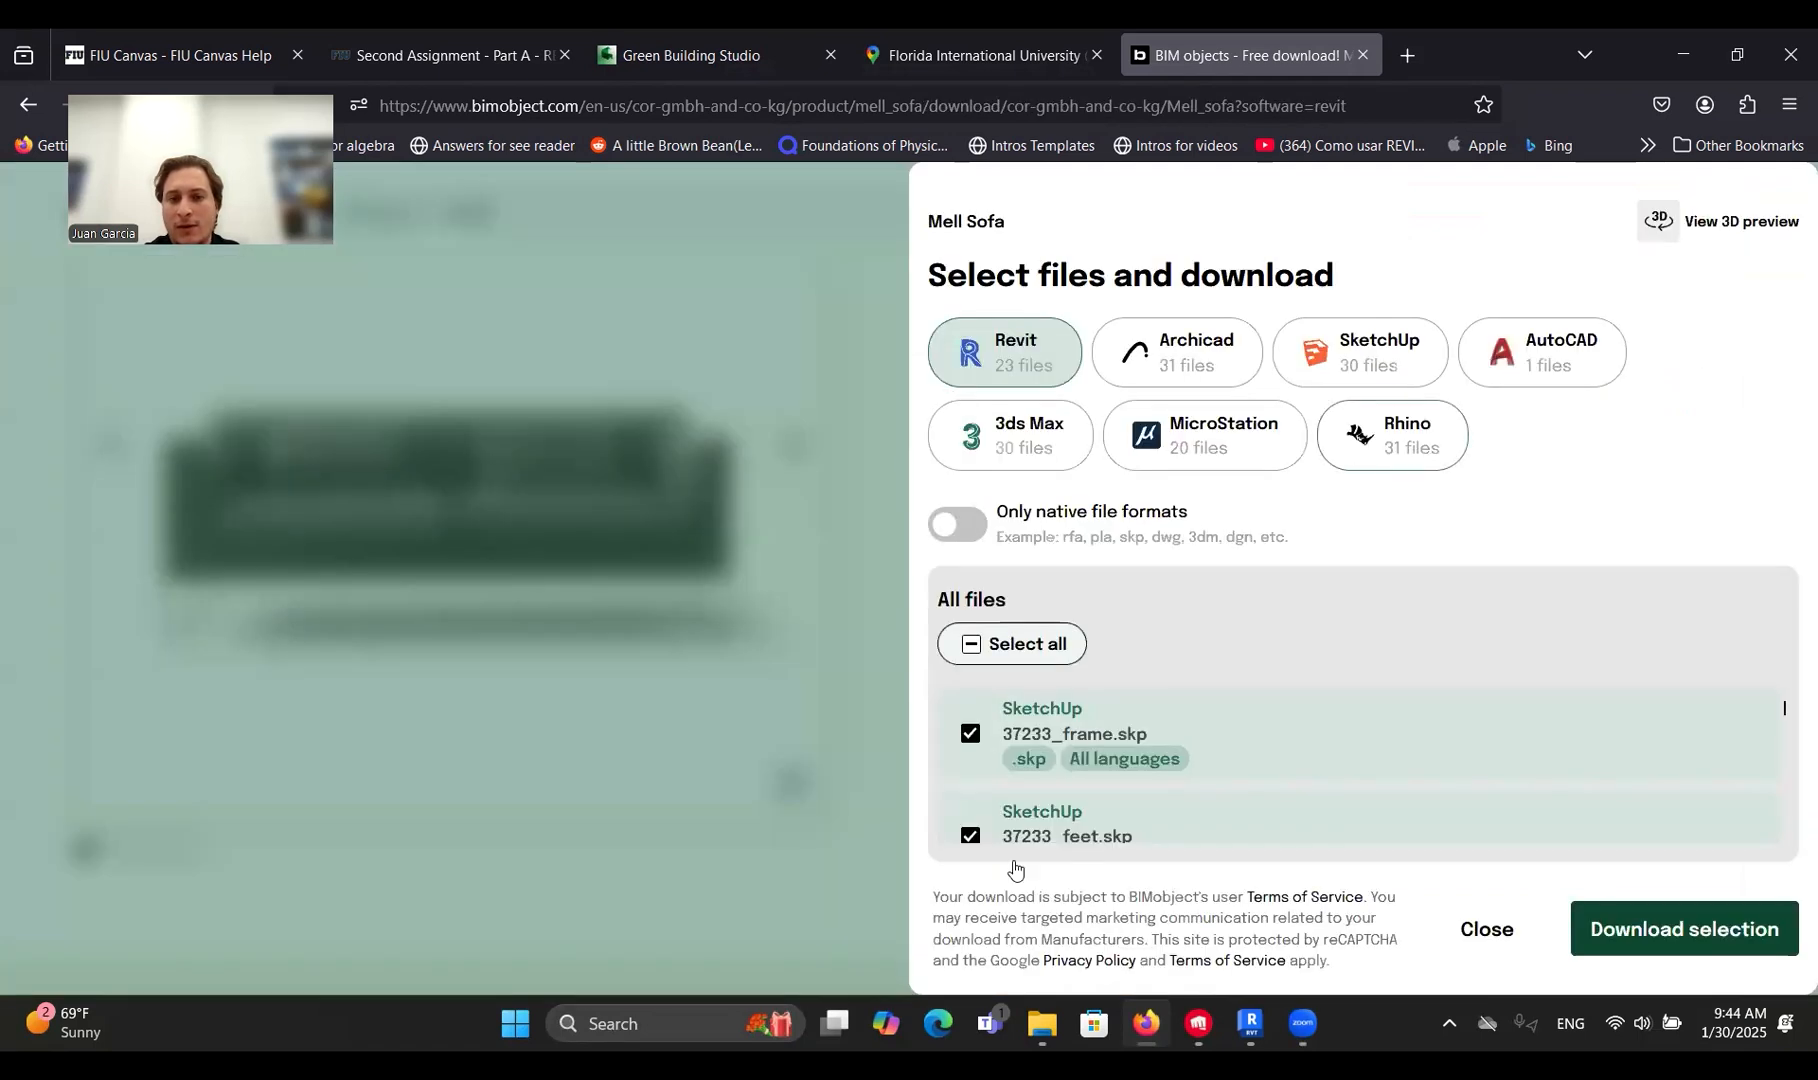
Look through the Mell Sofa's file list for the Revit family files and the other formats included.
scroll(1216, 714, down, 5)
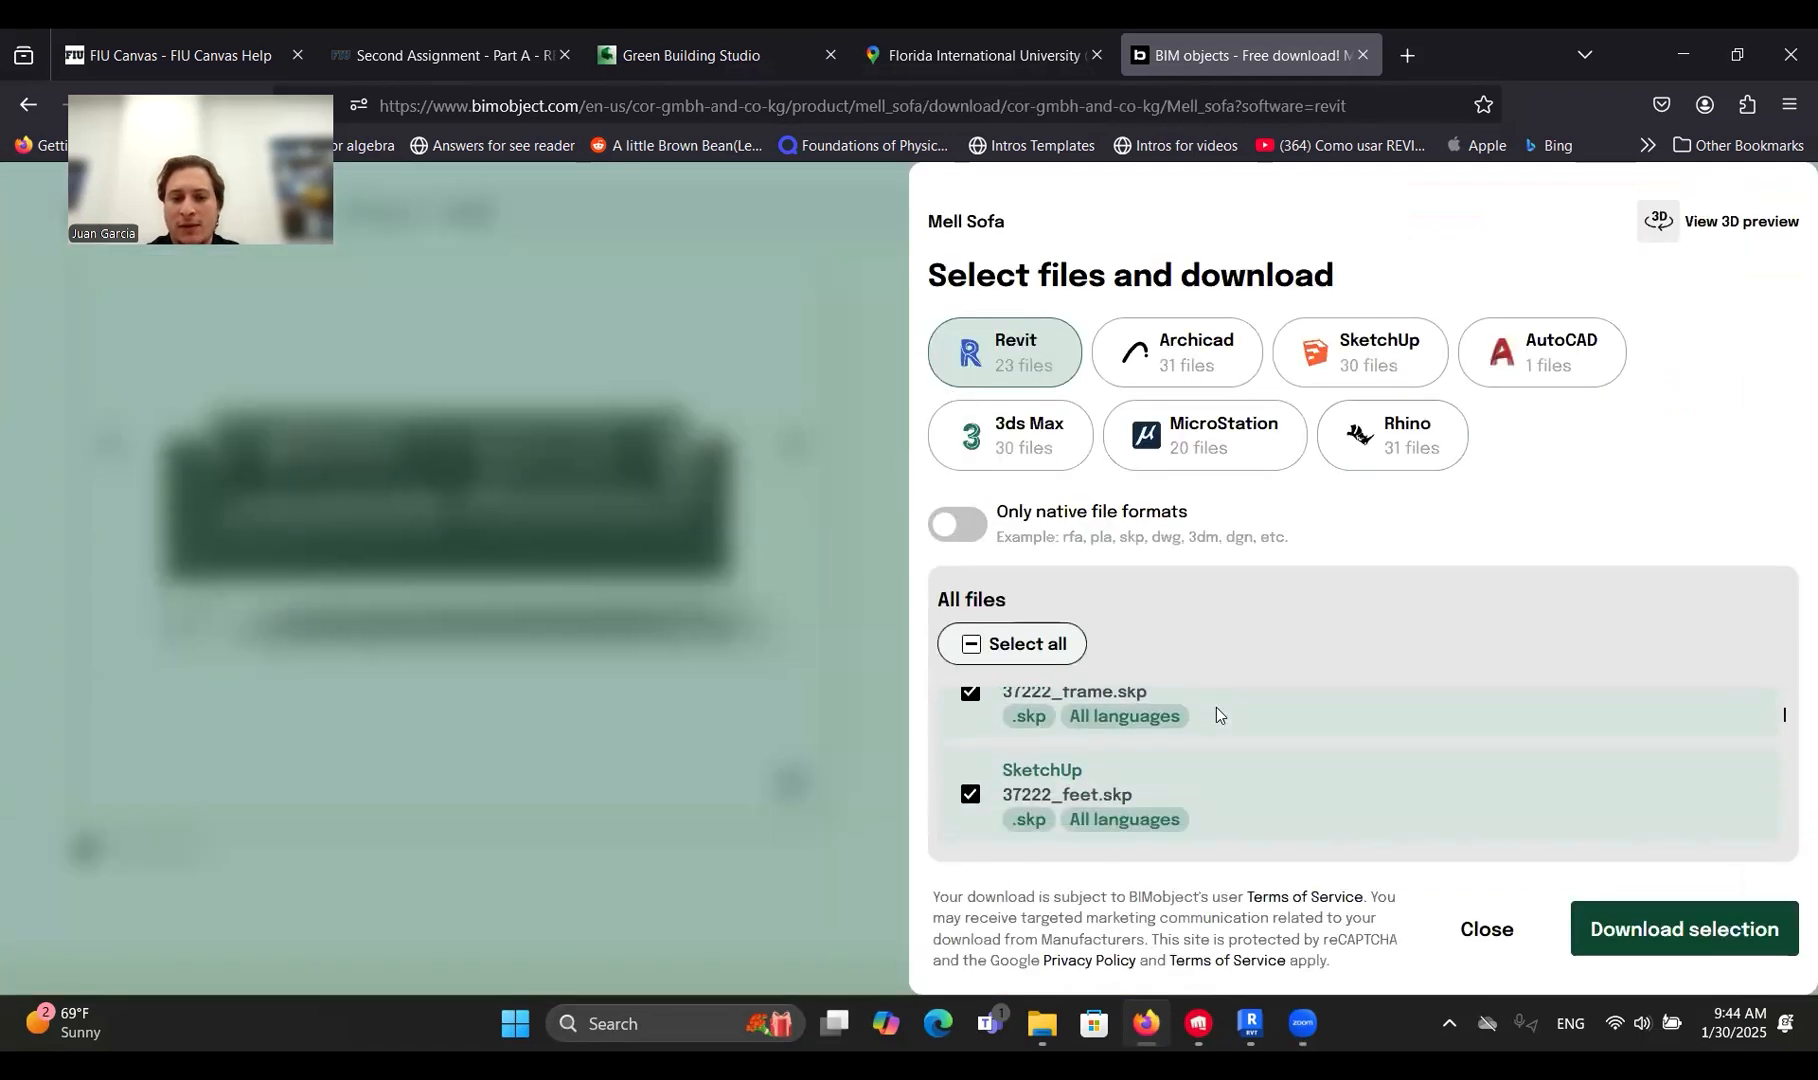
scroll(1216, 714, down, 5)
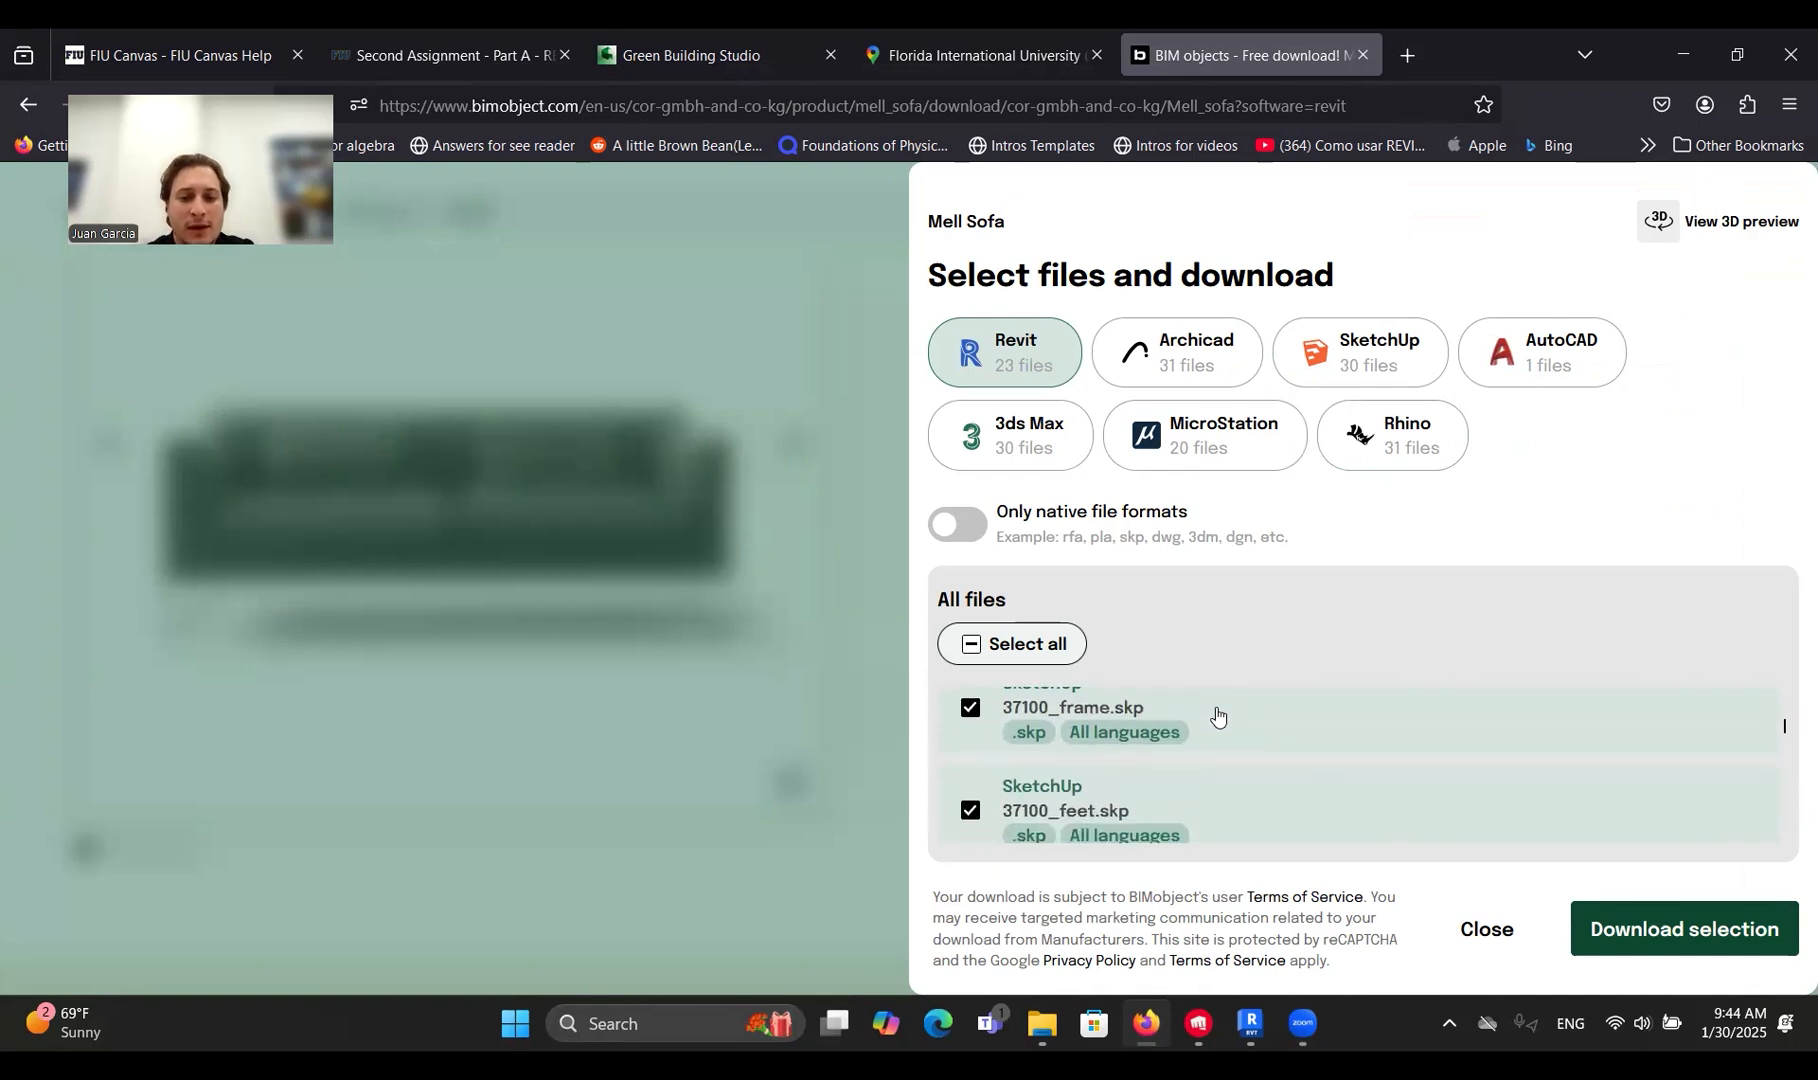
scroll(1216, 714, down, 5)
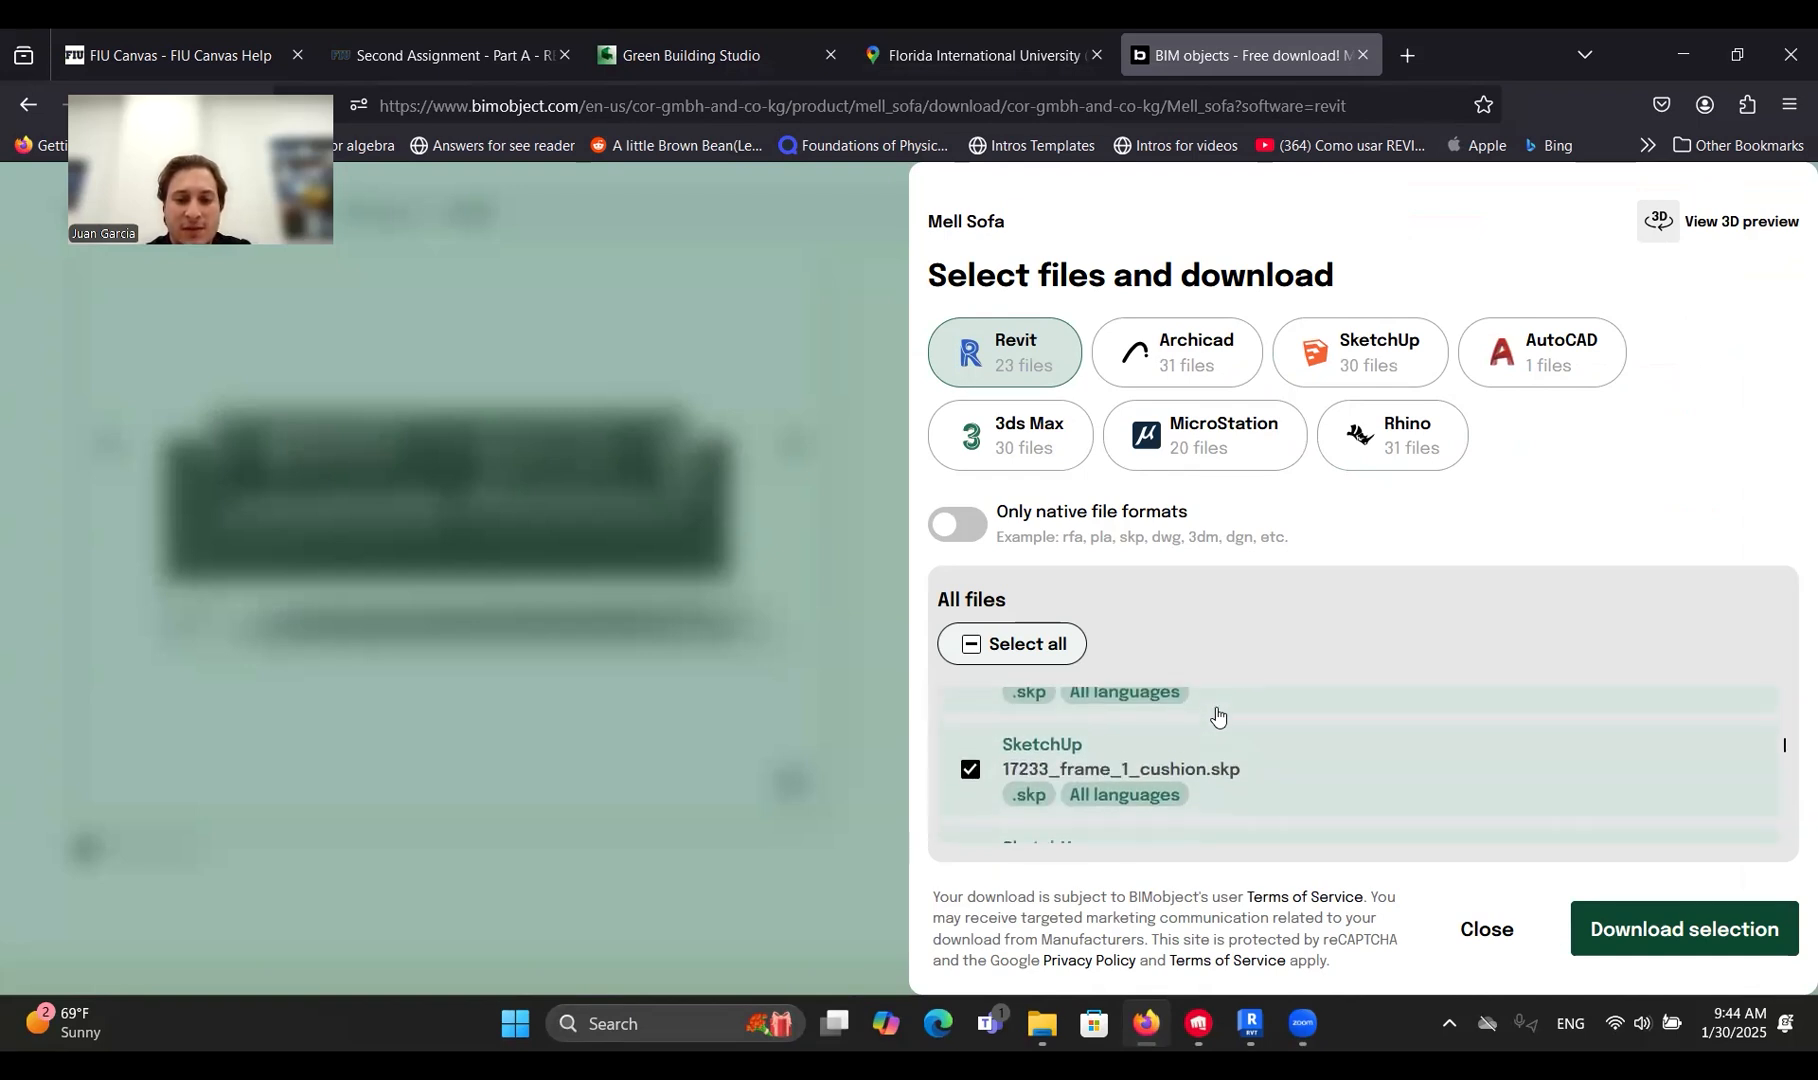
scroll(1216, 714, down, 5)
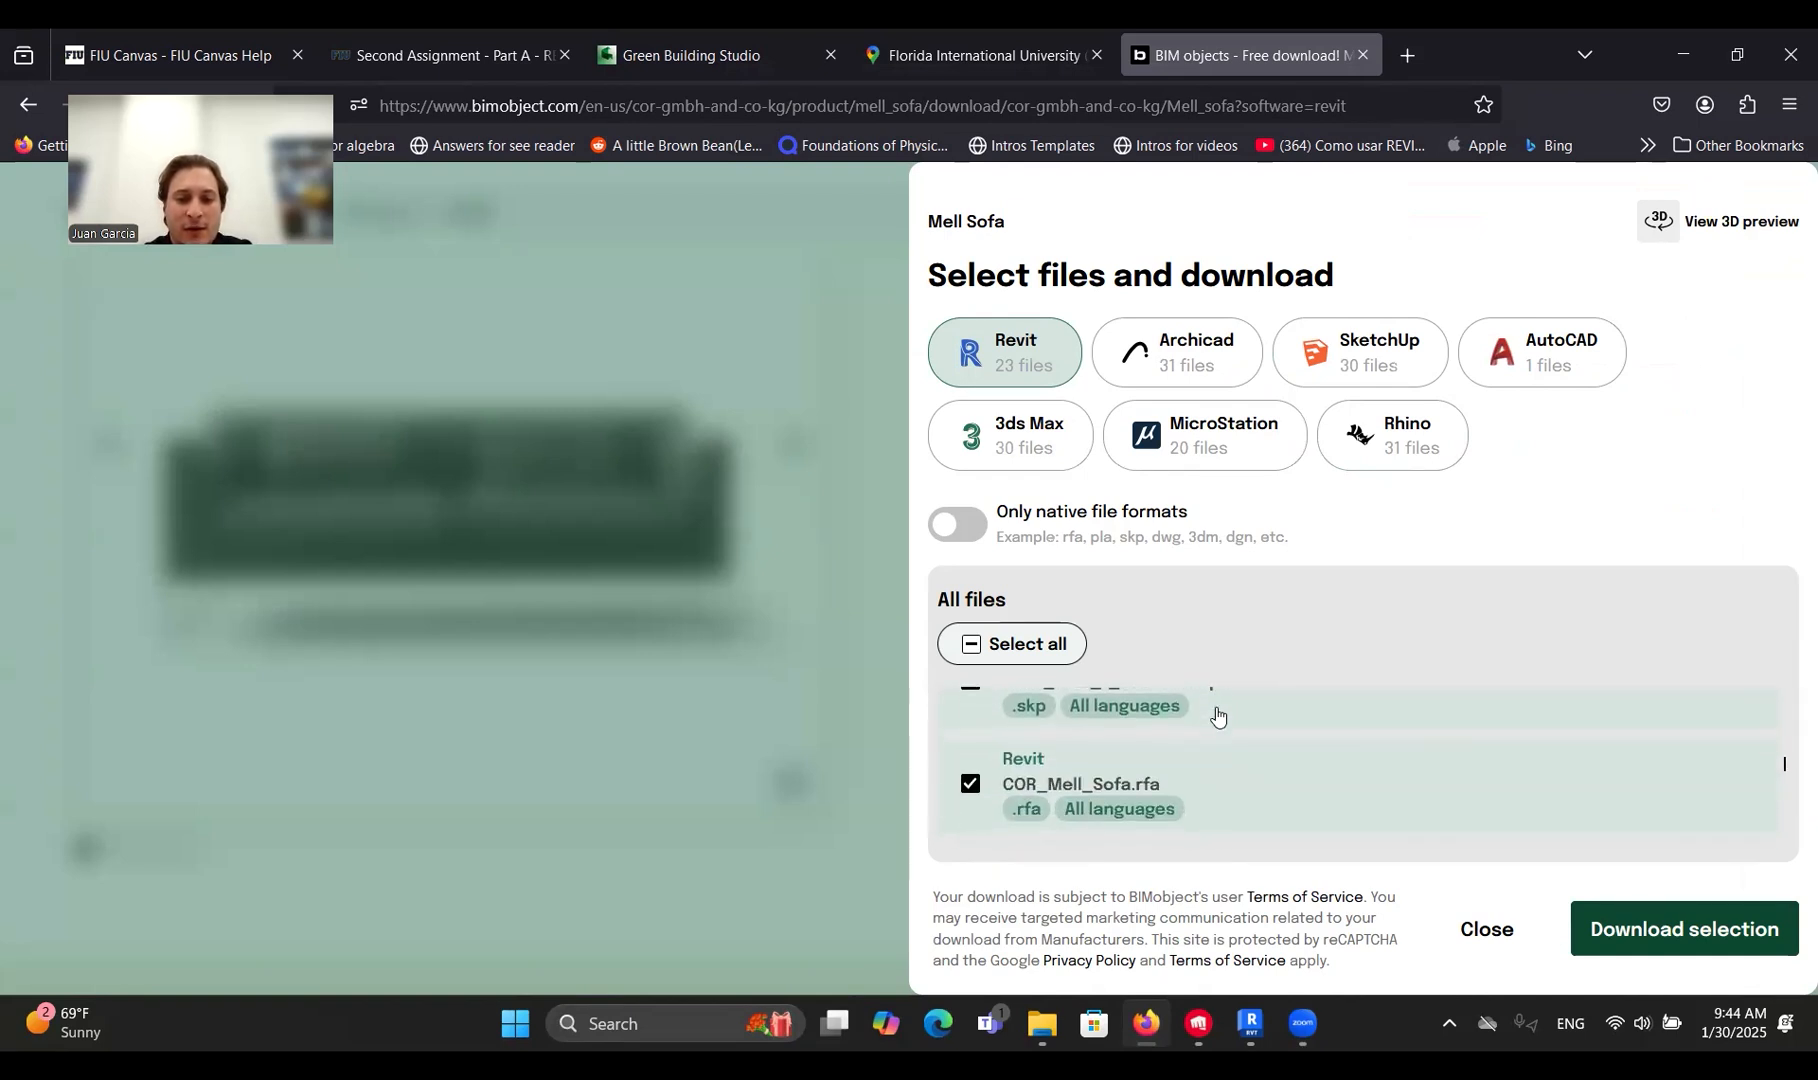
scroll(1216, 714, up, 3)
scroll(1216, 714, down, 2)
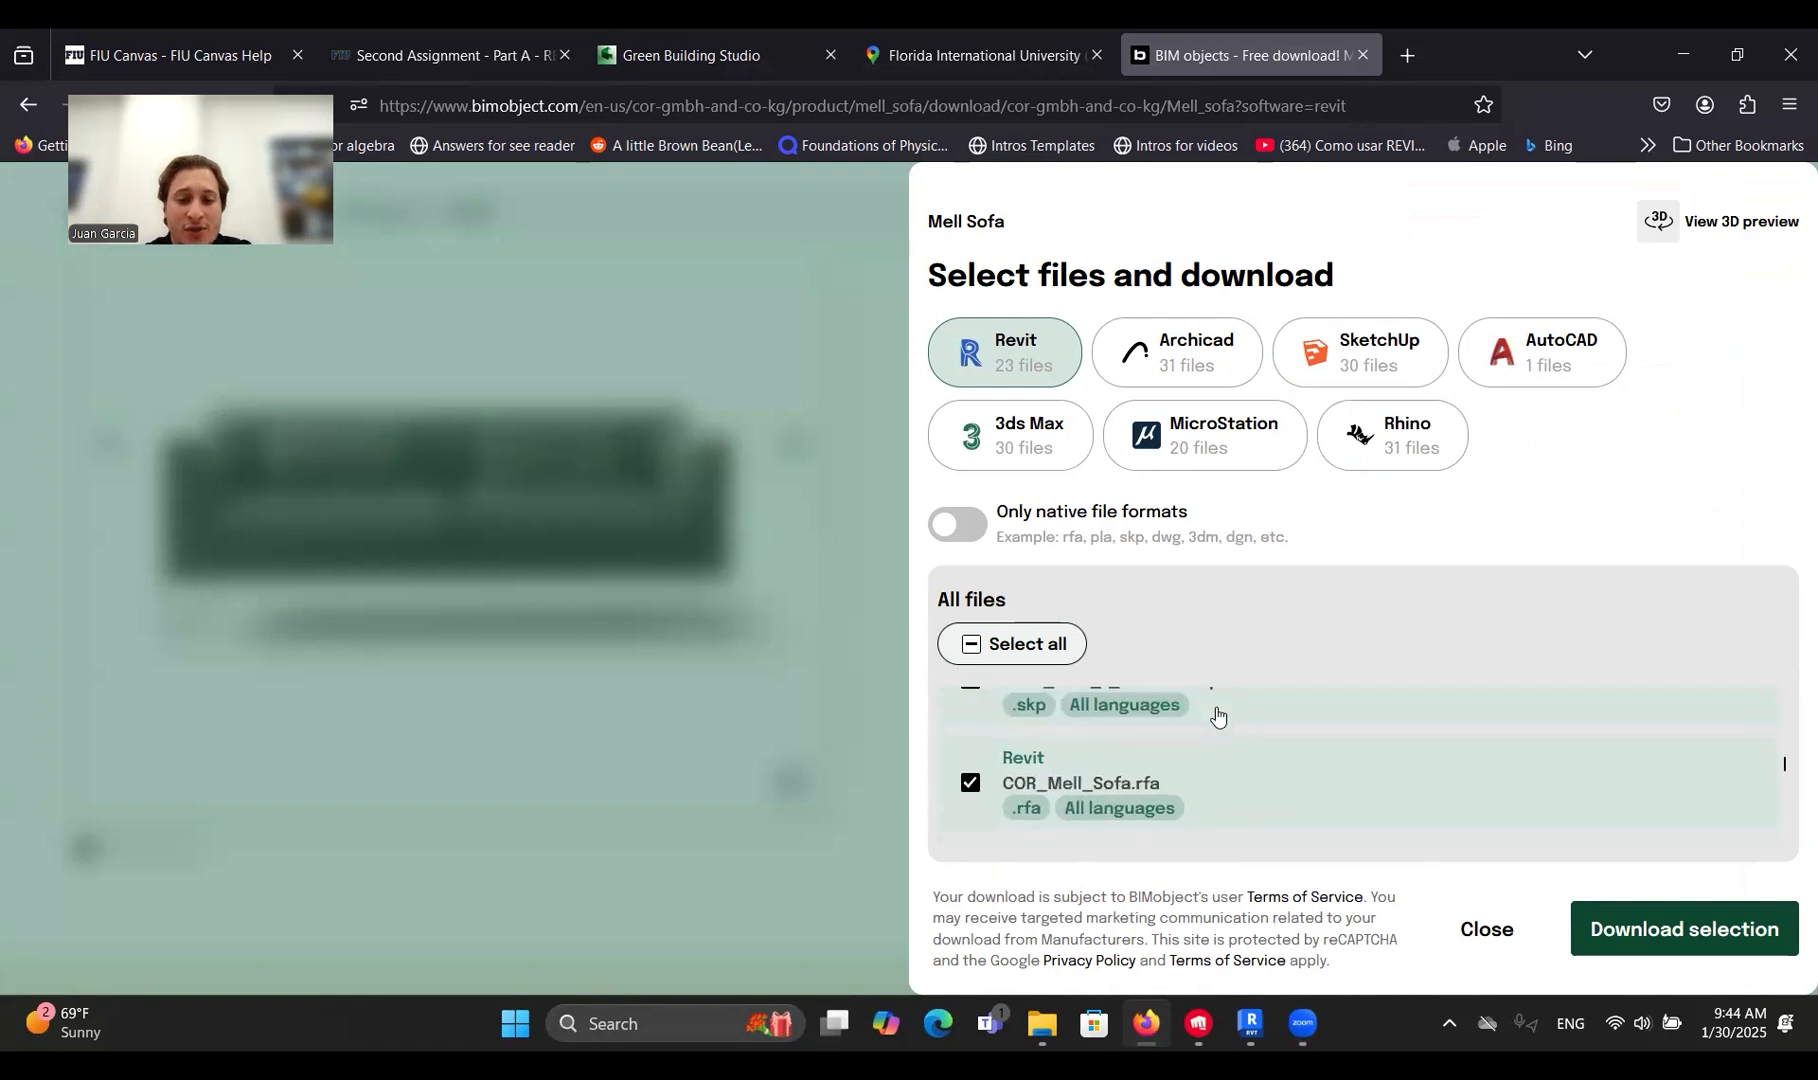
scroll(1216, 714, down, 1)
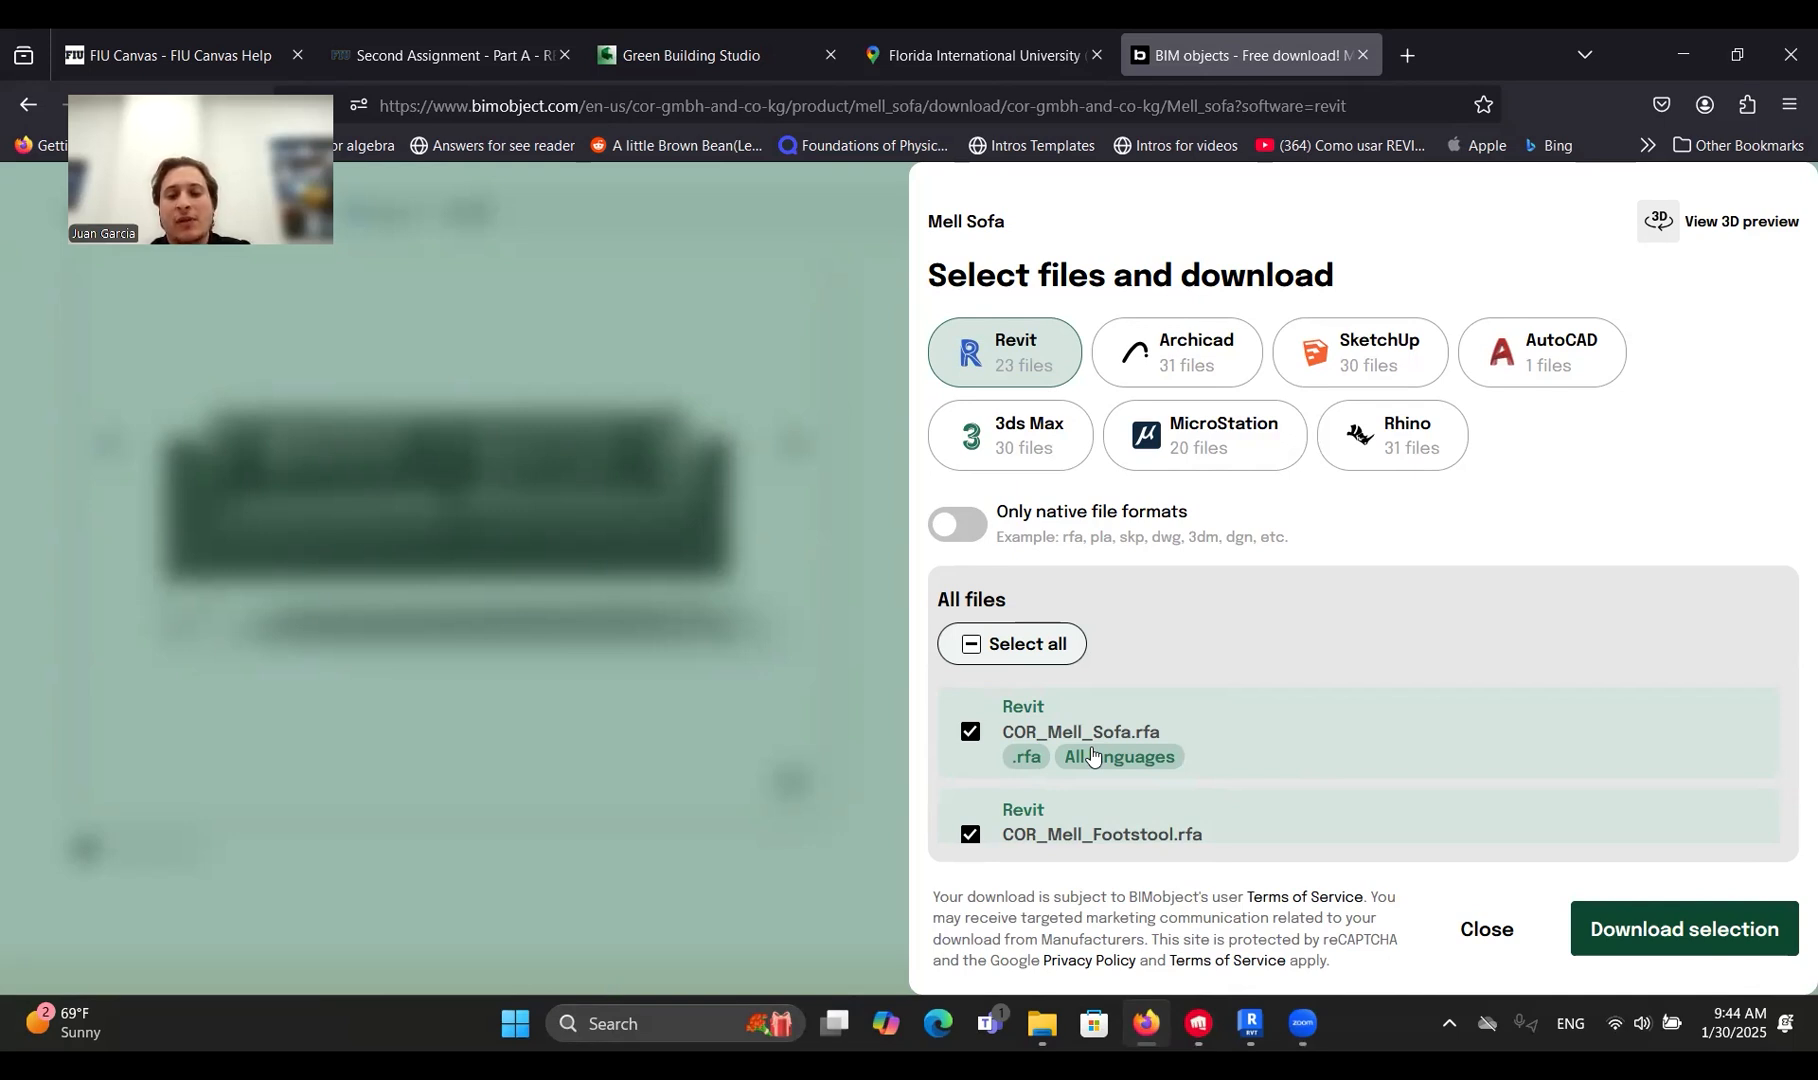
scroll(1091, 750, down, 10)
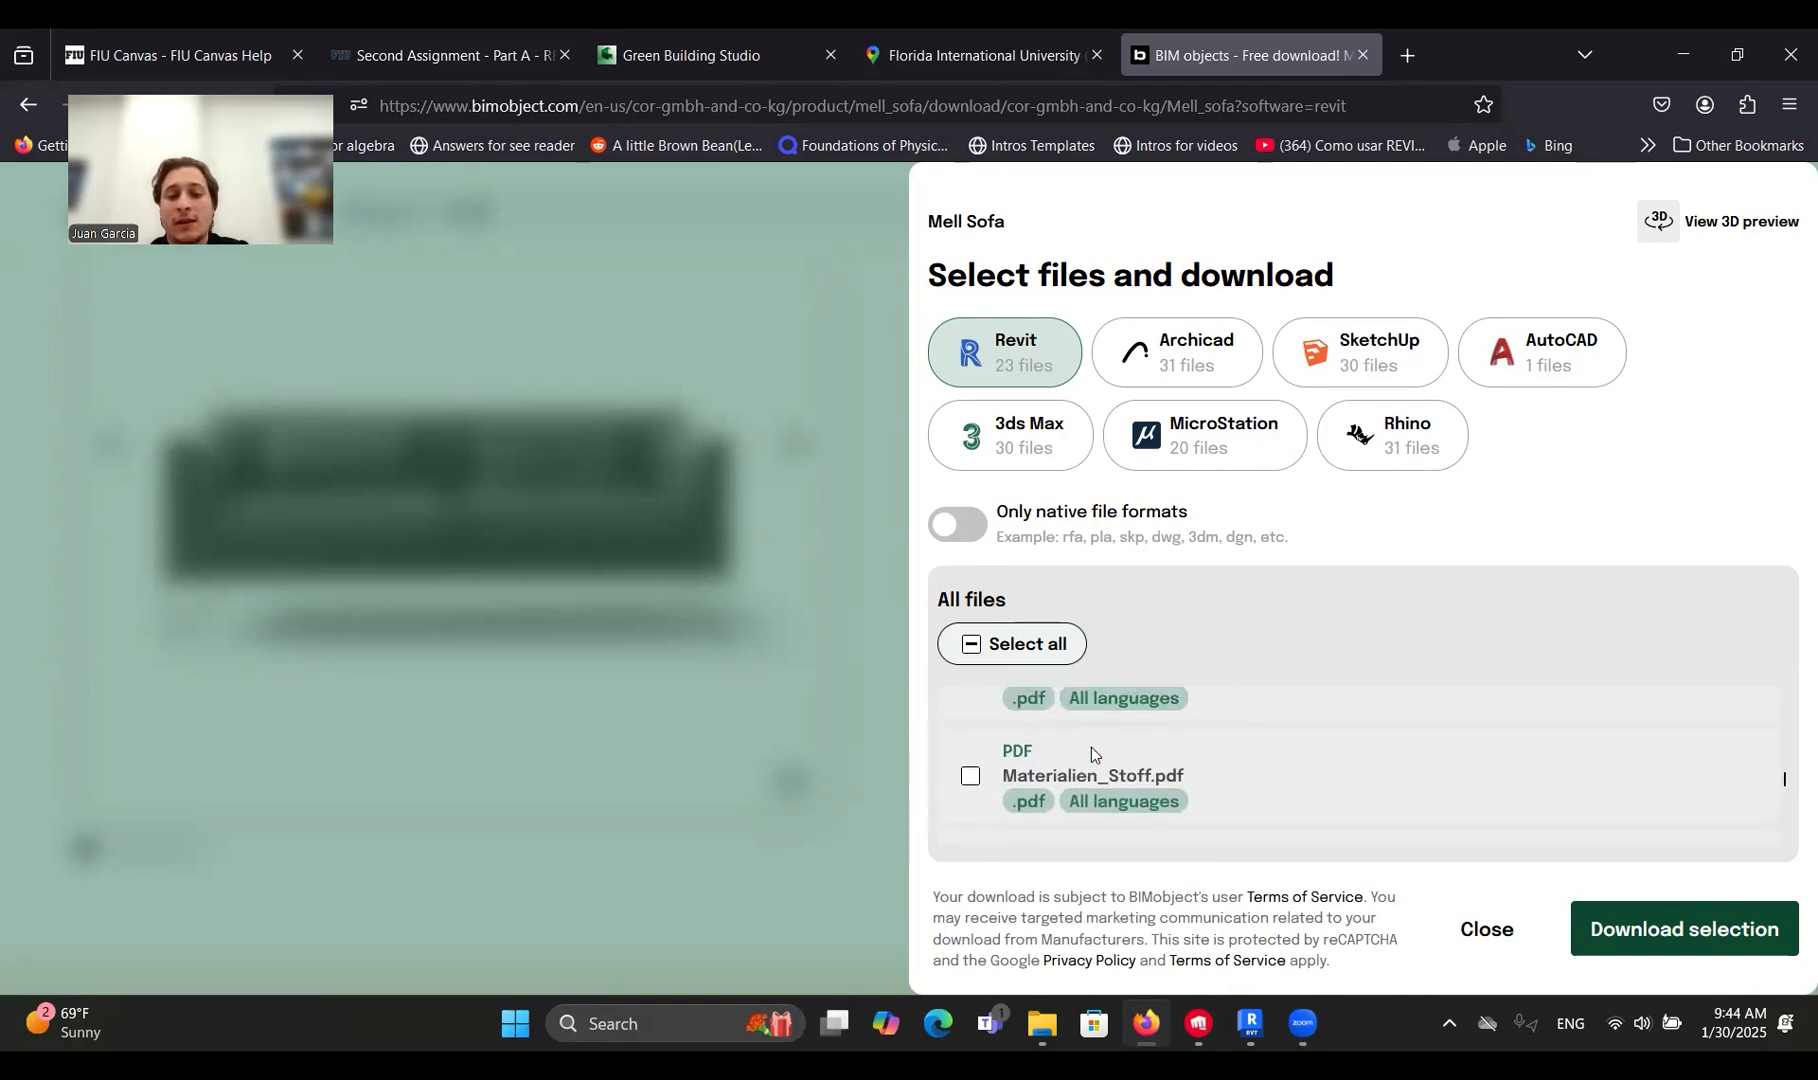
scroll(1090, 748, up, 1)
scroll(1090, 745, up, 1)
scroll(1090, 745, down, 3)
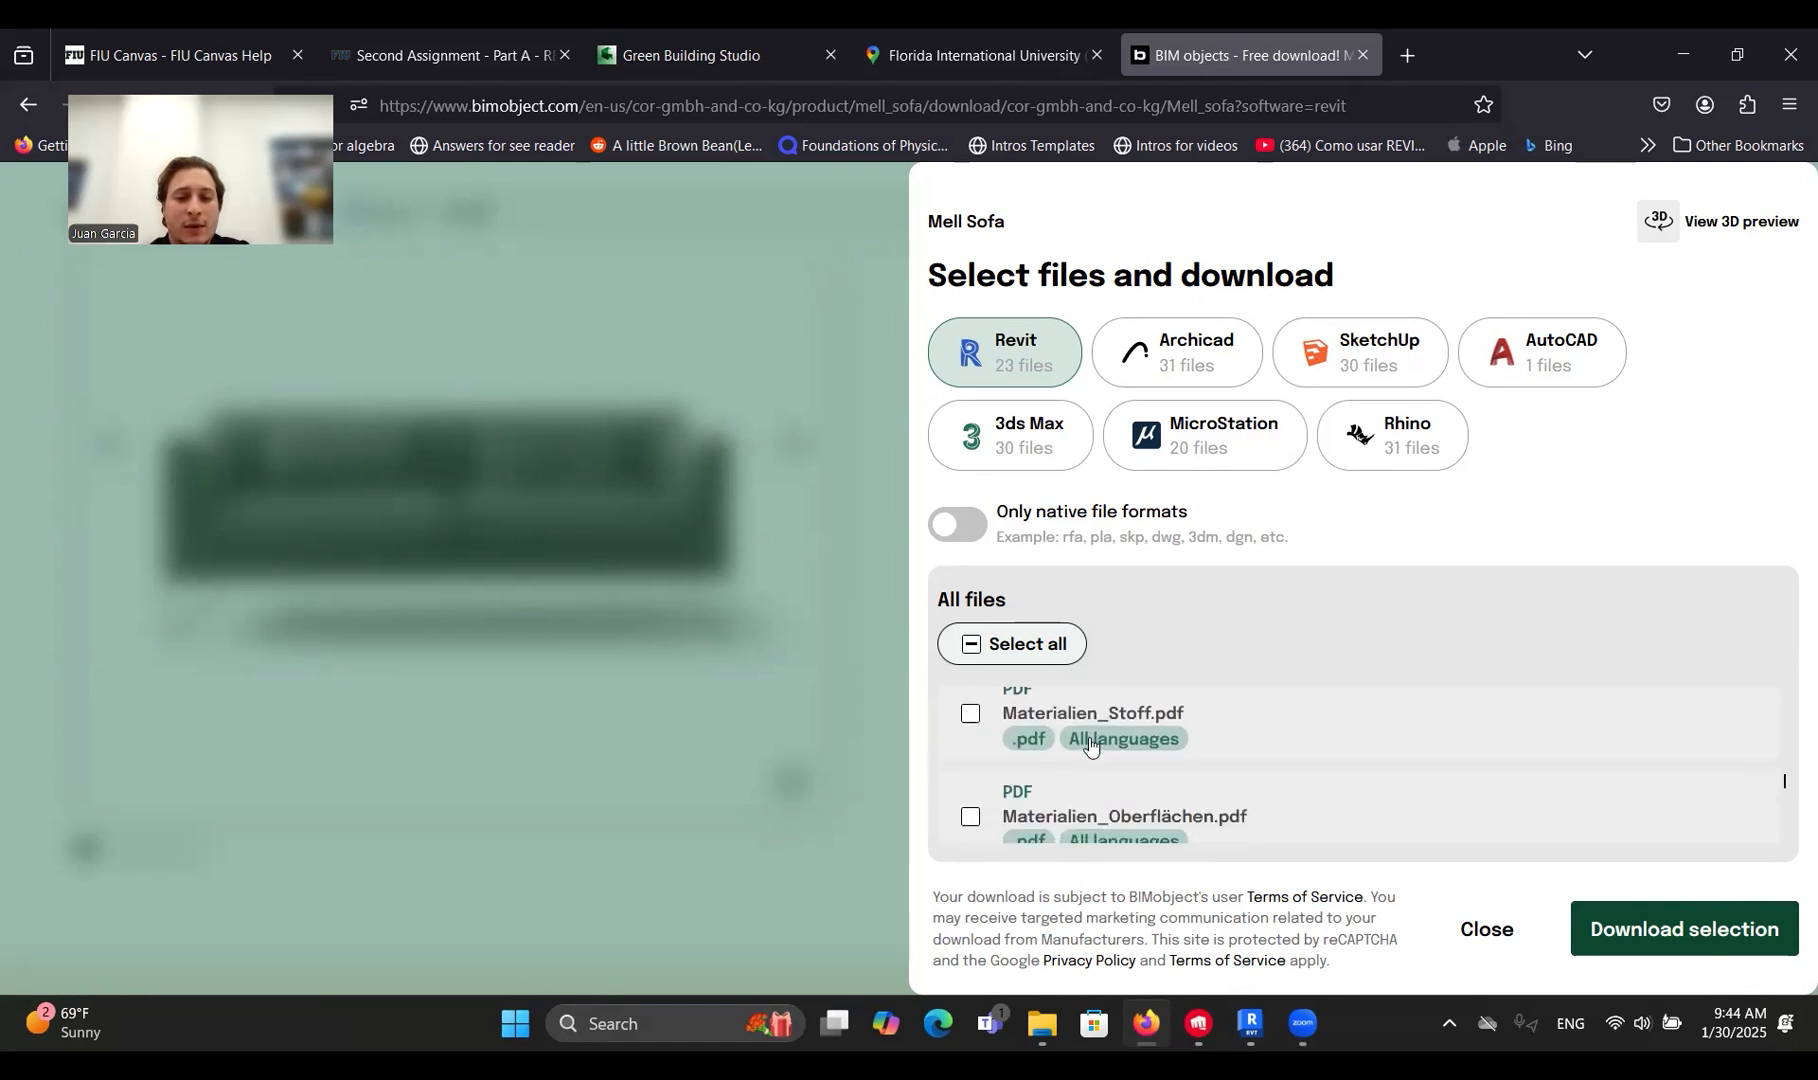
scroll(1090, 745, down, 3)
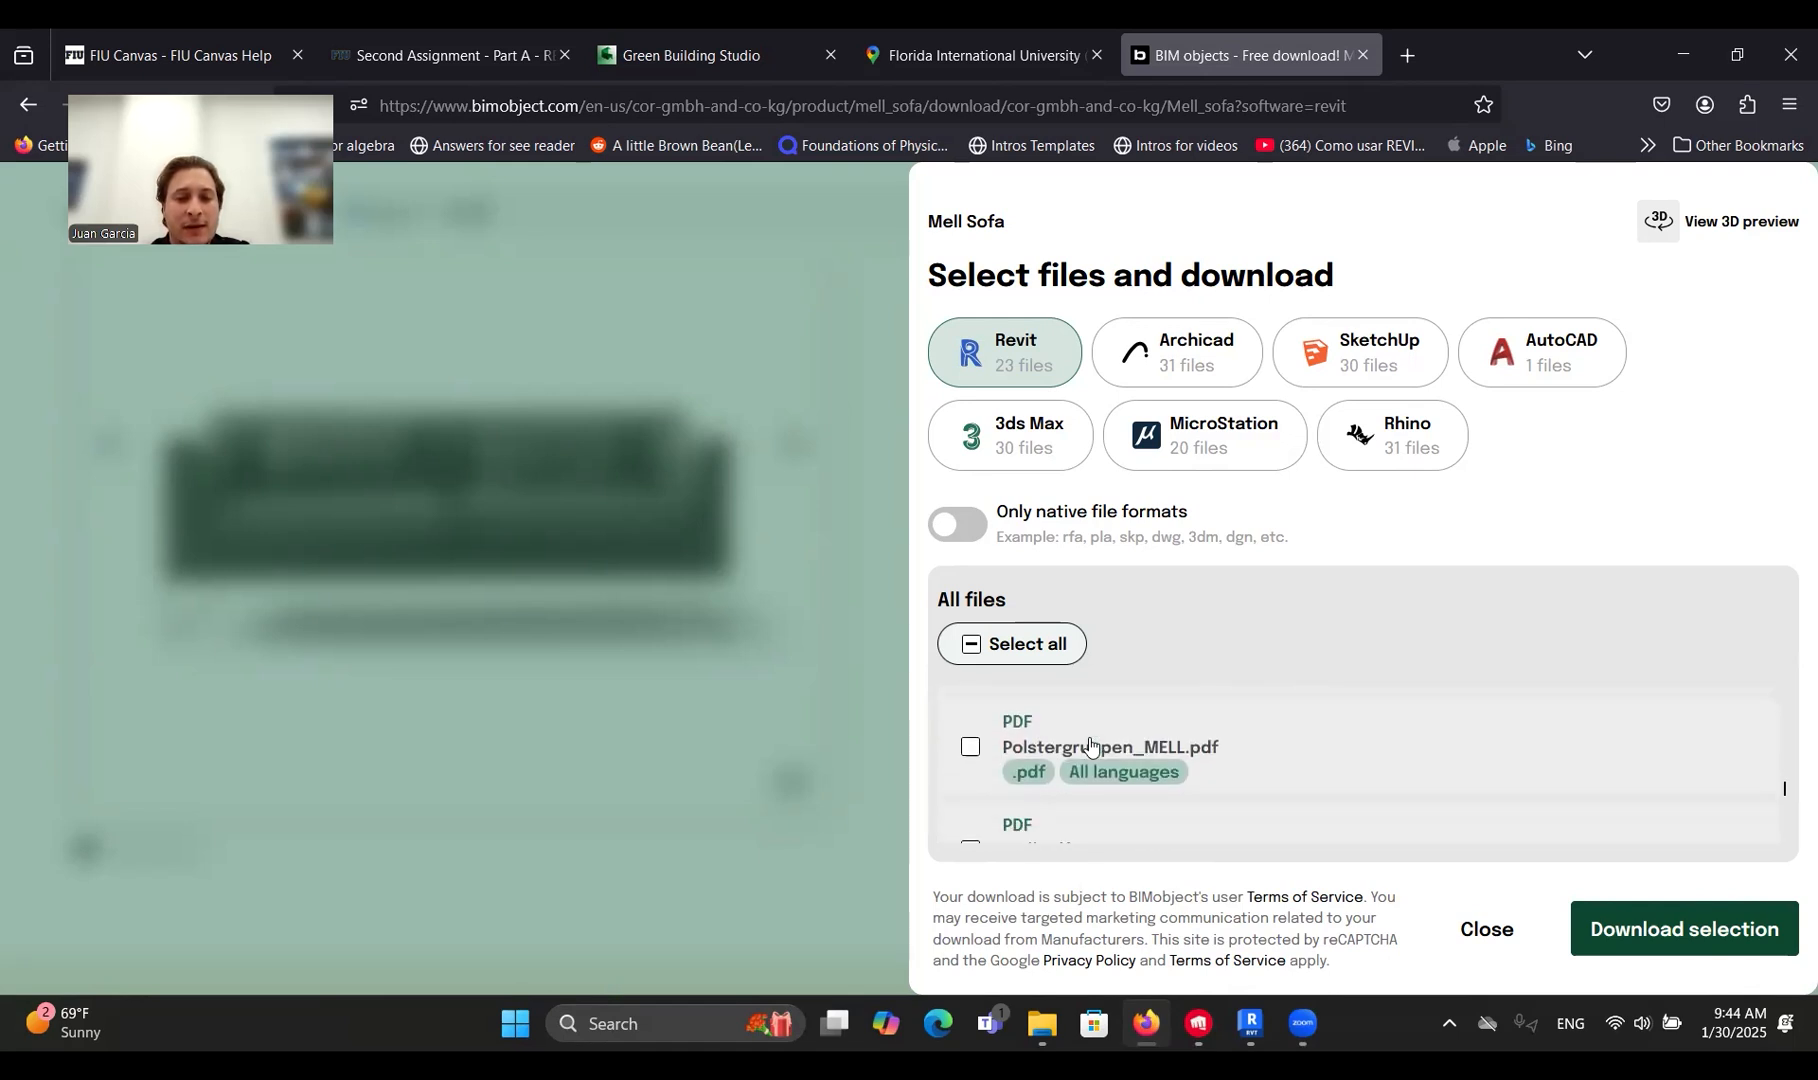
scroll(1090, 745, down, 1)
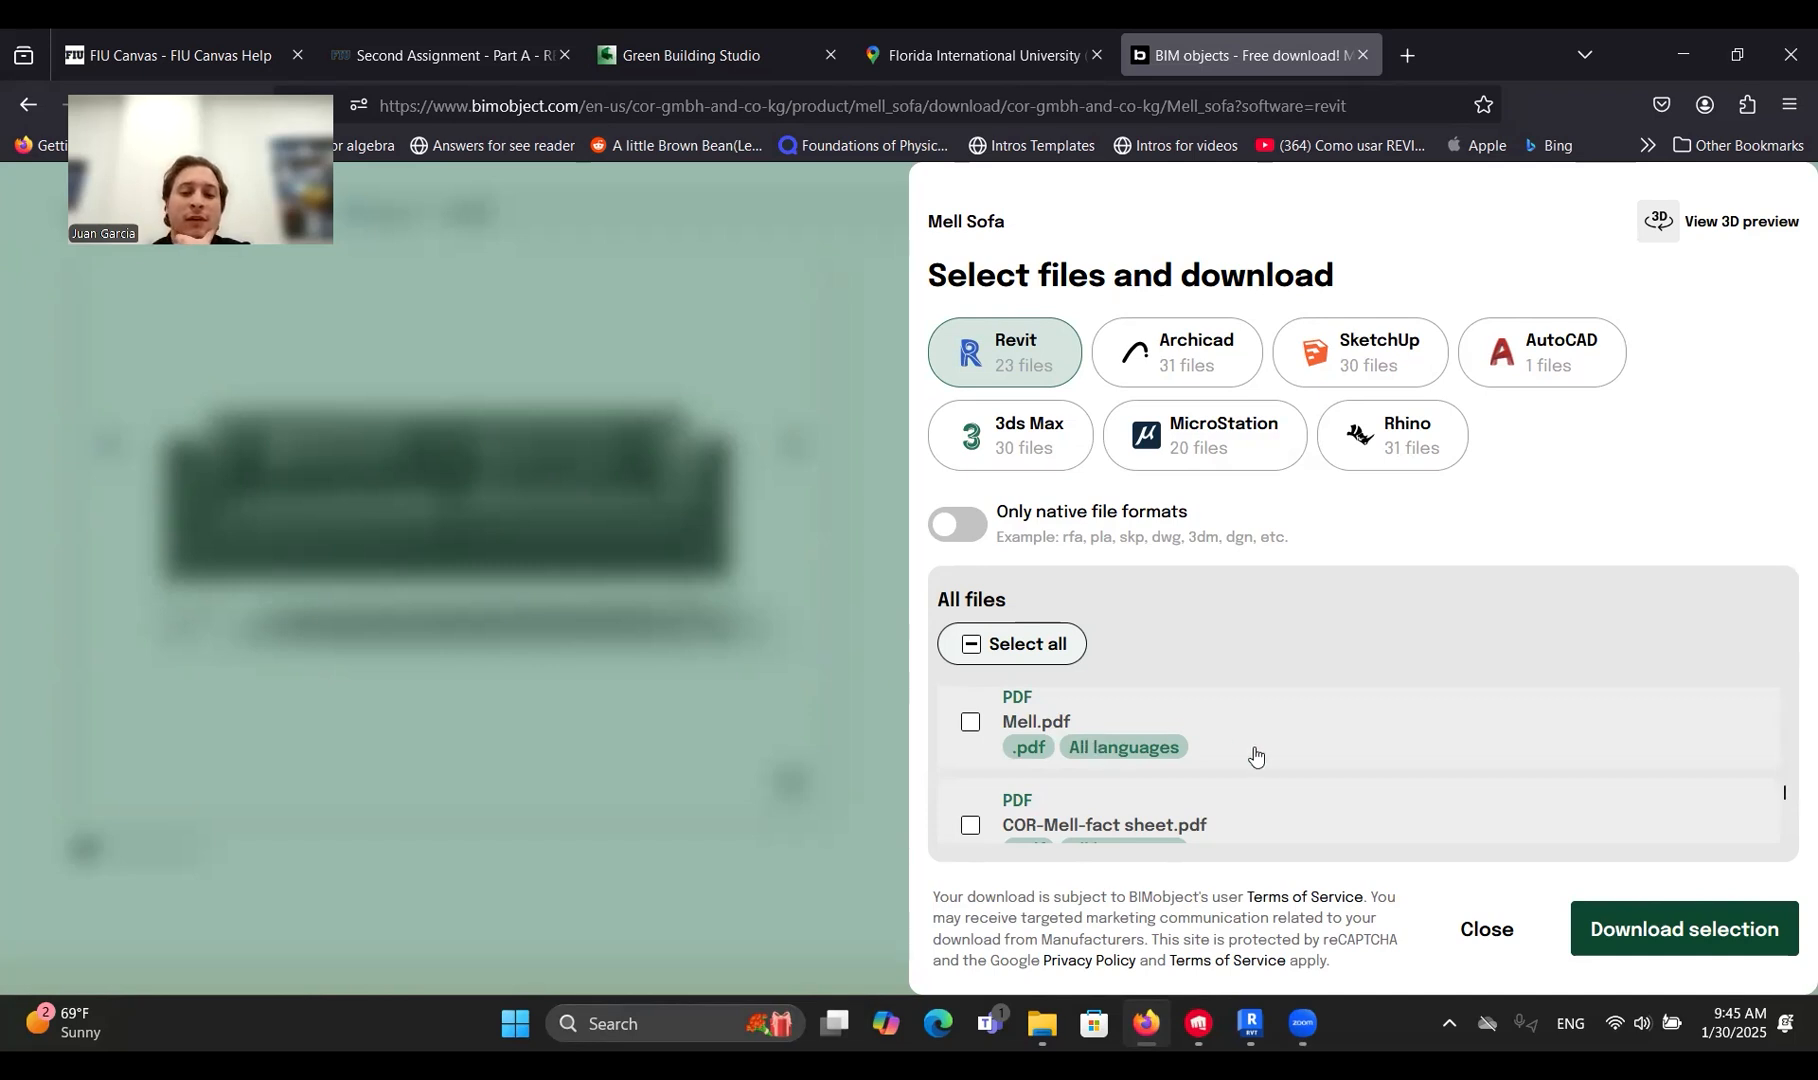
scroll(1254, 760, down, 5)
scroll(1258, 778, down, 6)
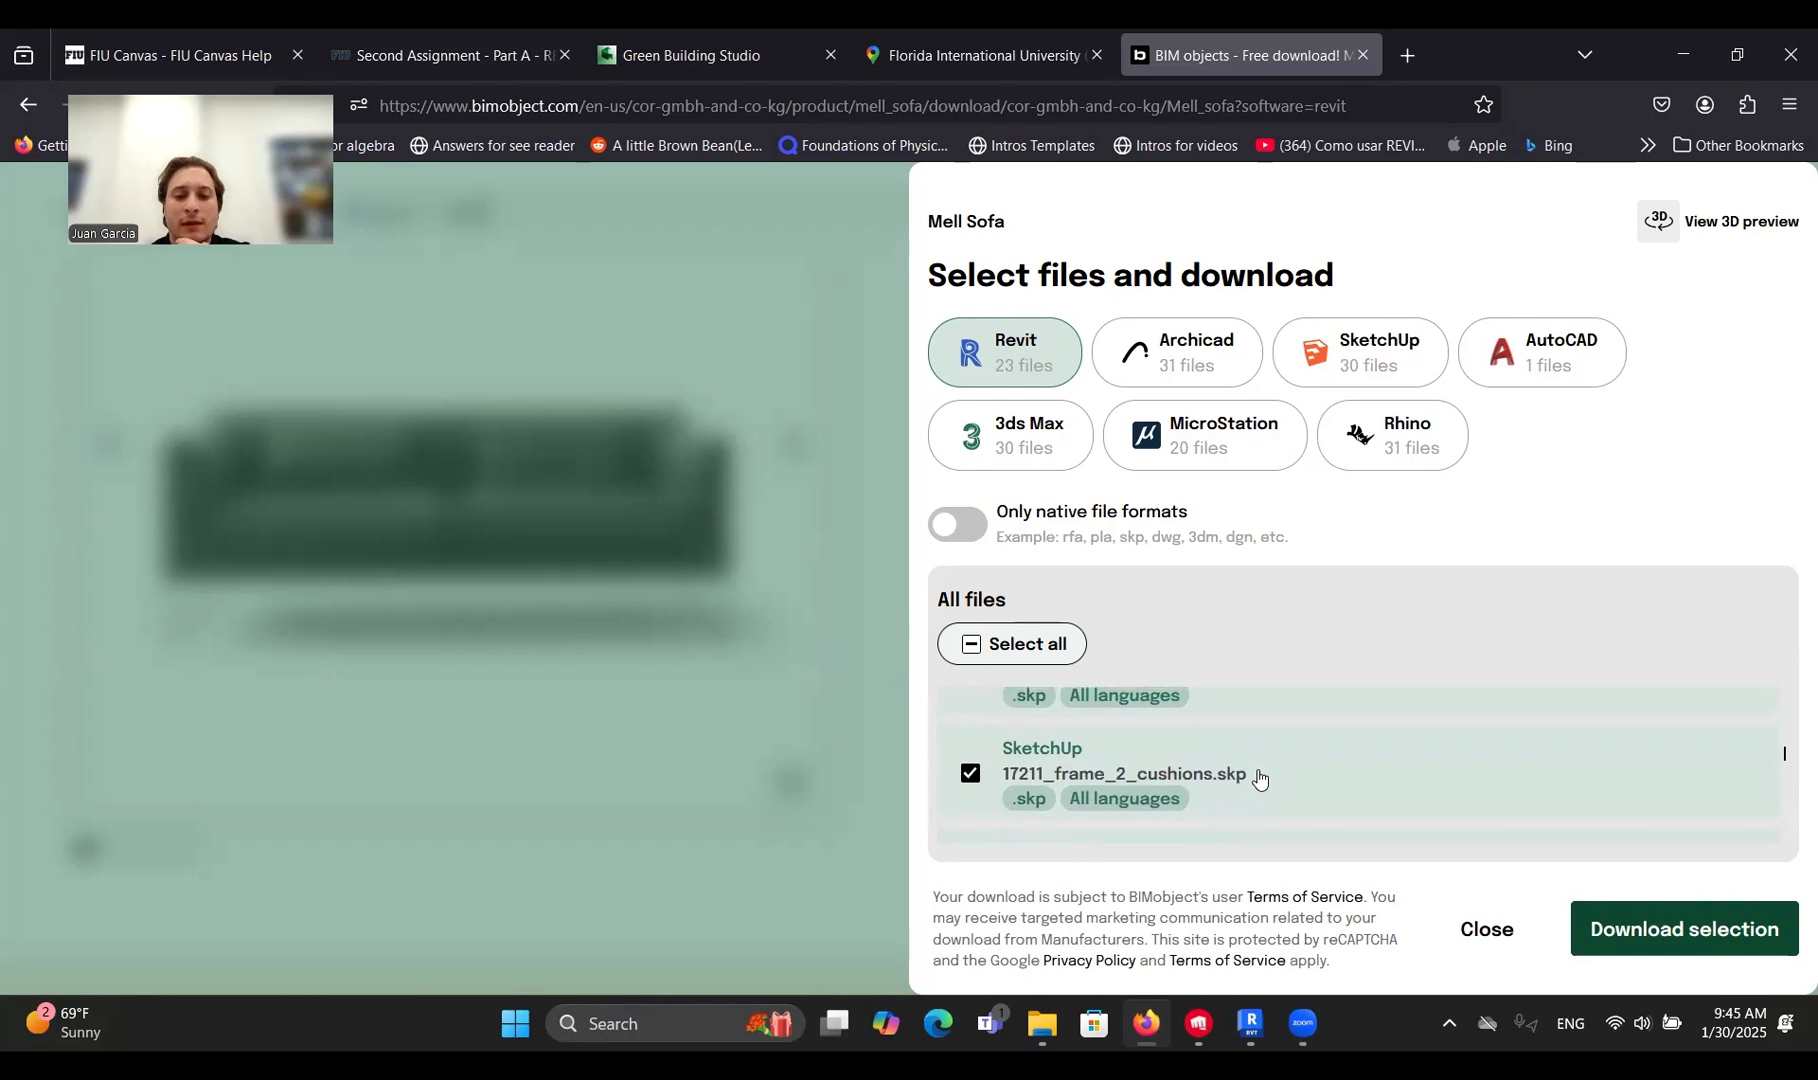
Clear the file selection, choose only COR_Mell_Sofa.rfa, download it and close the download pane.
click(1006, 656)
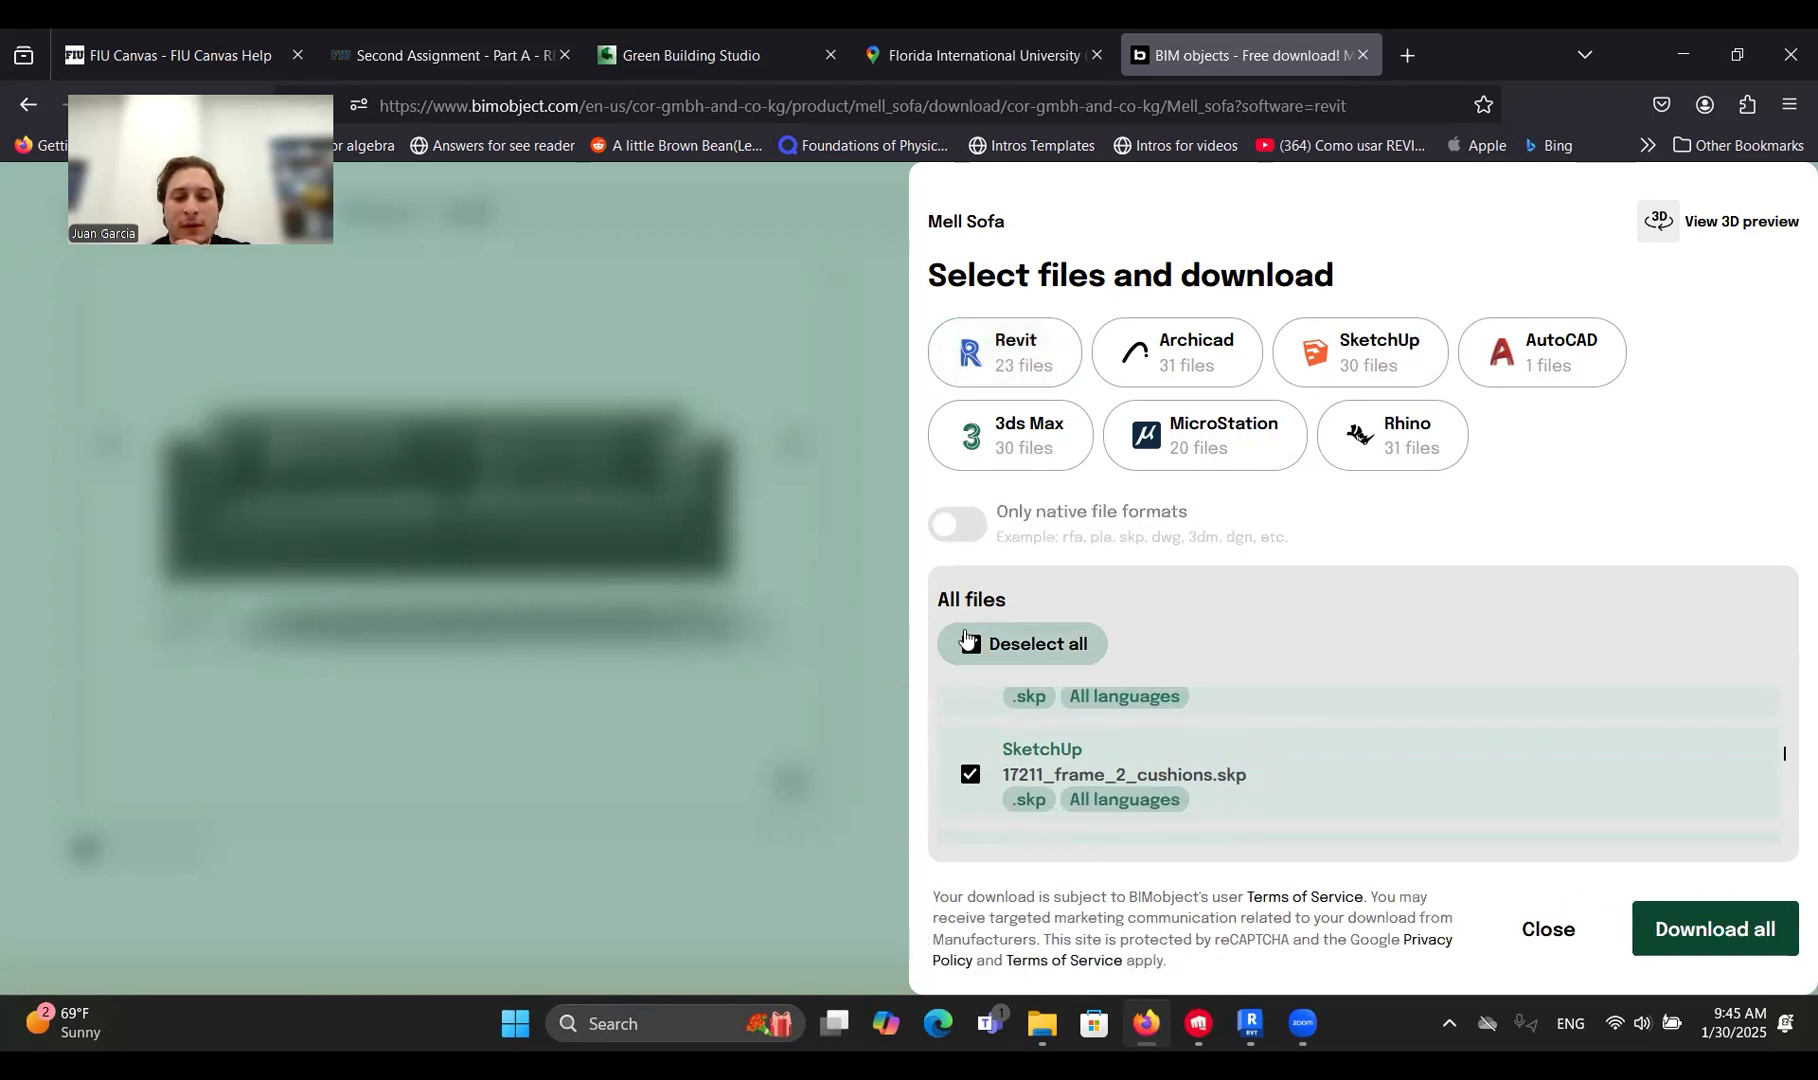
click(1010, 644)
scroll(1132, 755, down, 2)
scroll(1132, 755, up, 10)
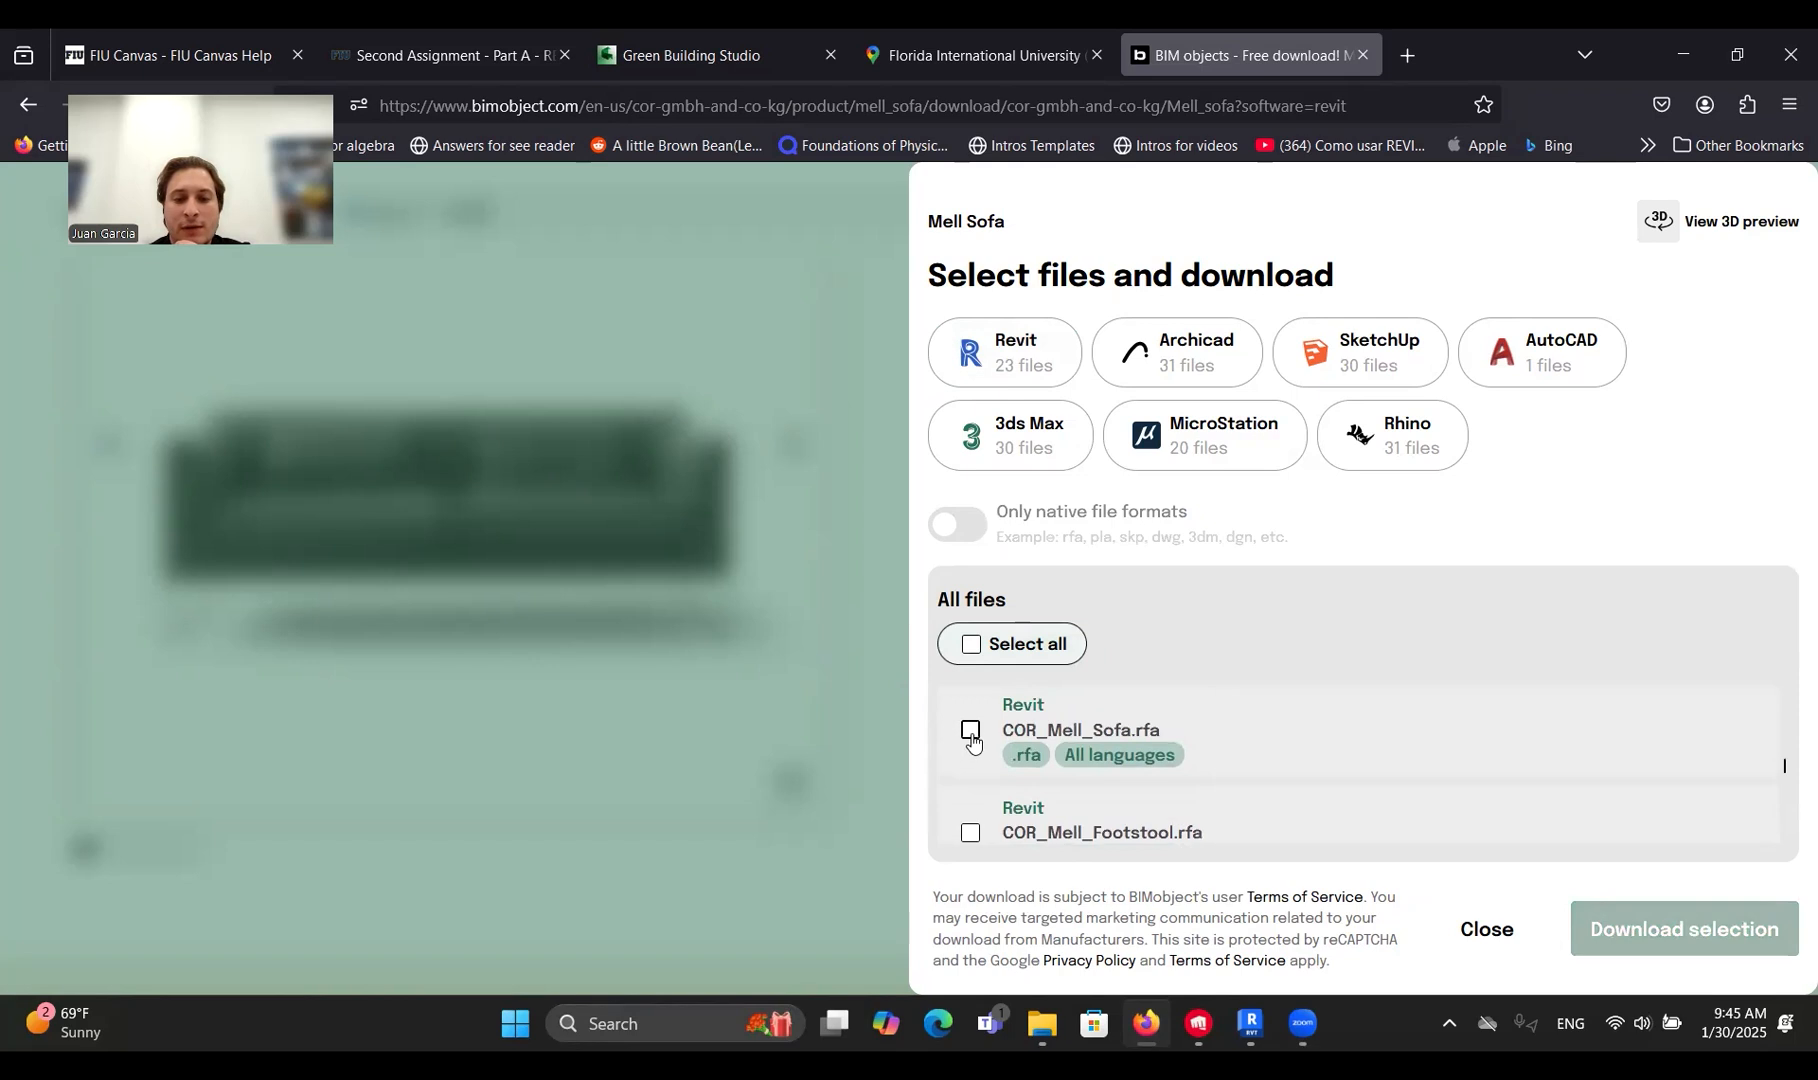
click(970, 731)
click(1683, 932)
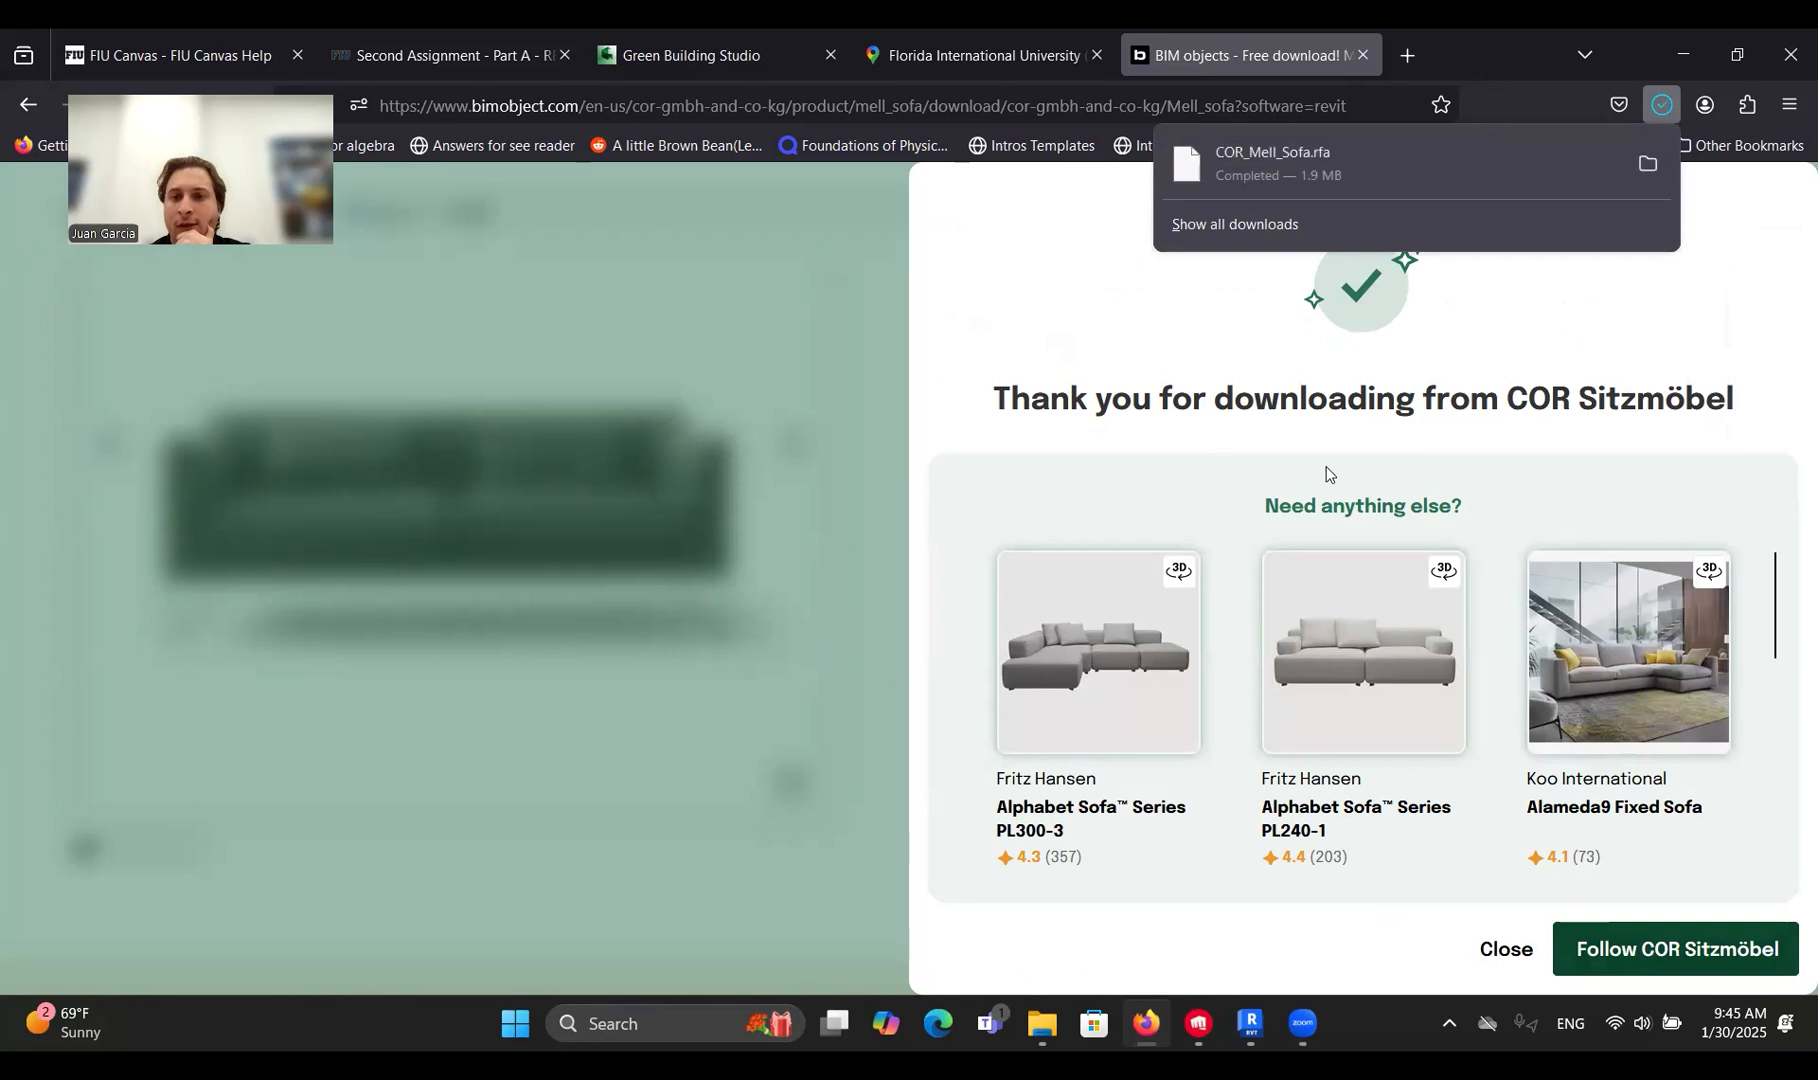
click(836, 328)
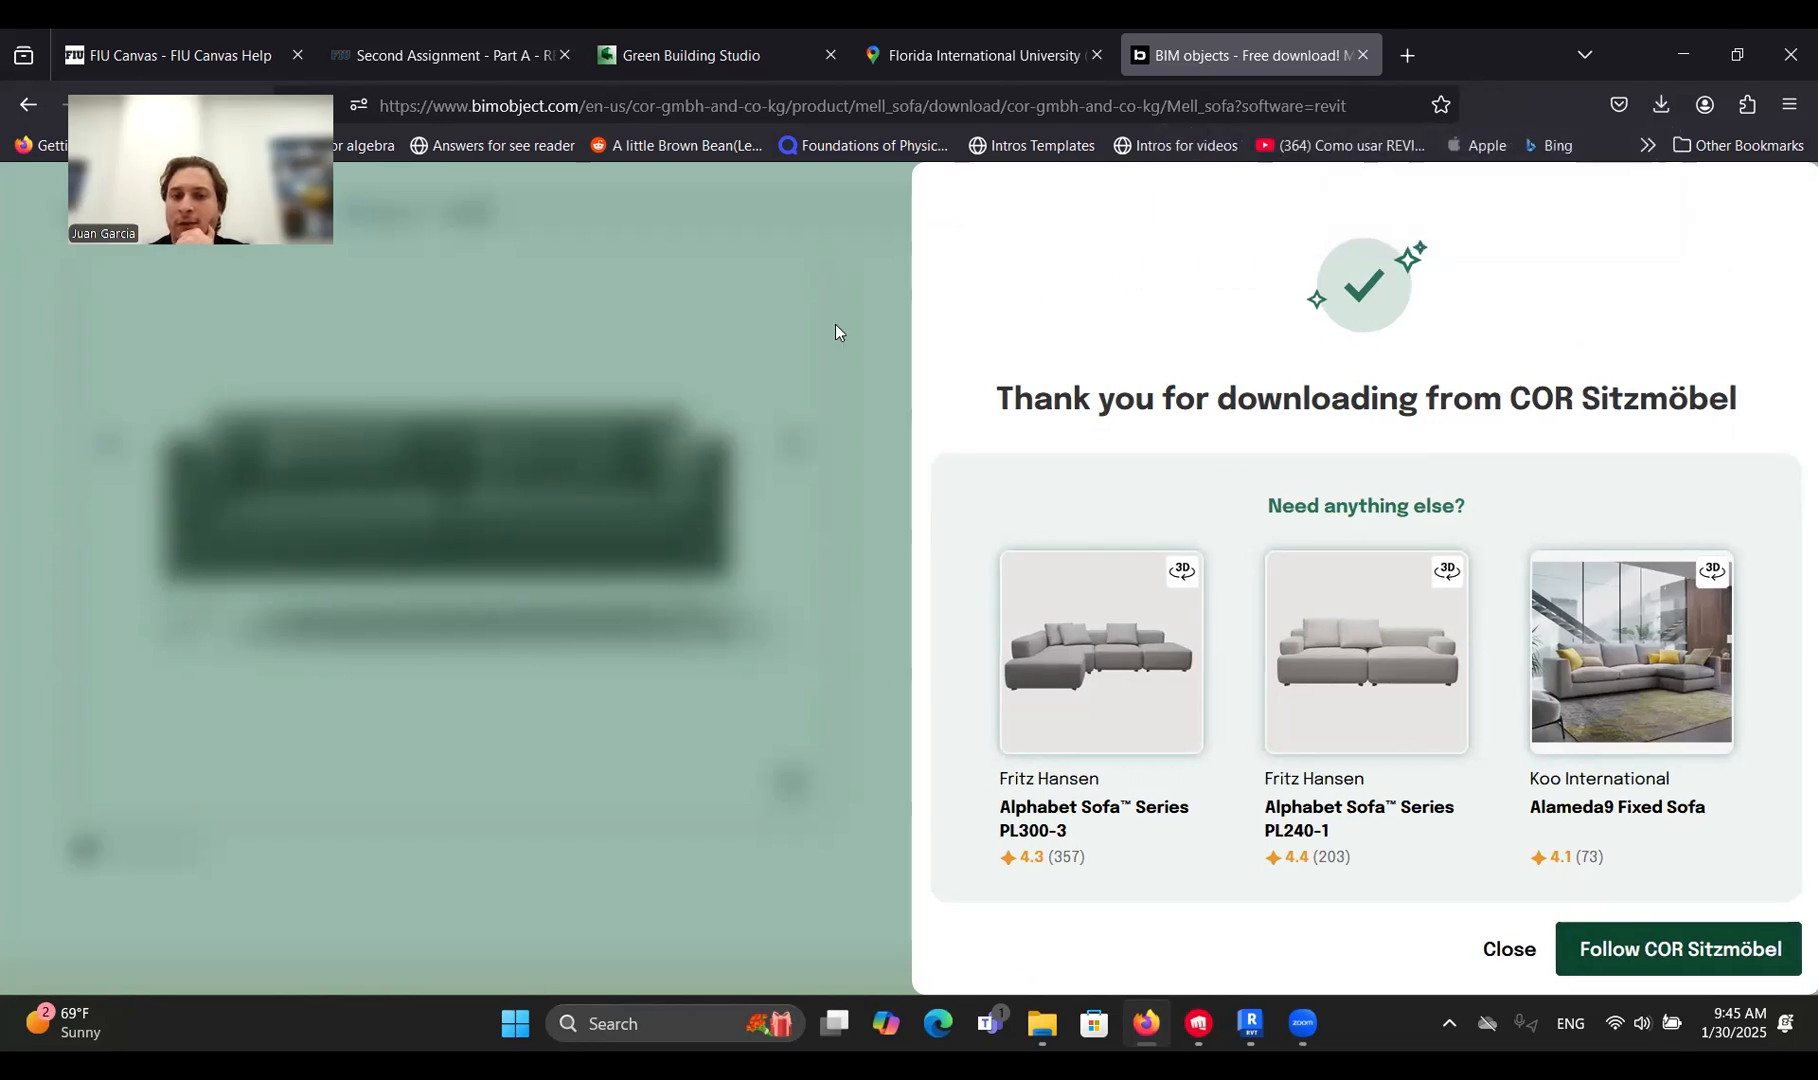
click(836, 328)
Search BIMobject for Revit "louvers" and look through the products found.
click(638, 207)
key(BackSpace)
key(BackSpace)
key(BackSpace)
key(BackSpace)
text(louvers)
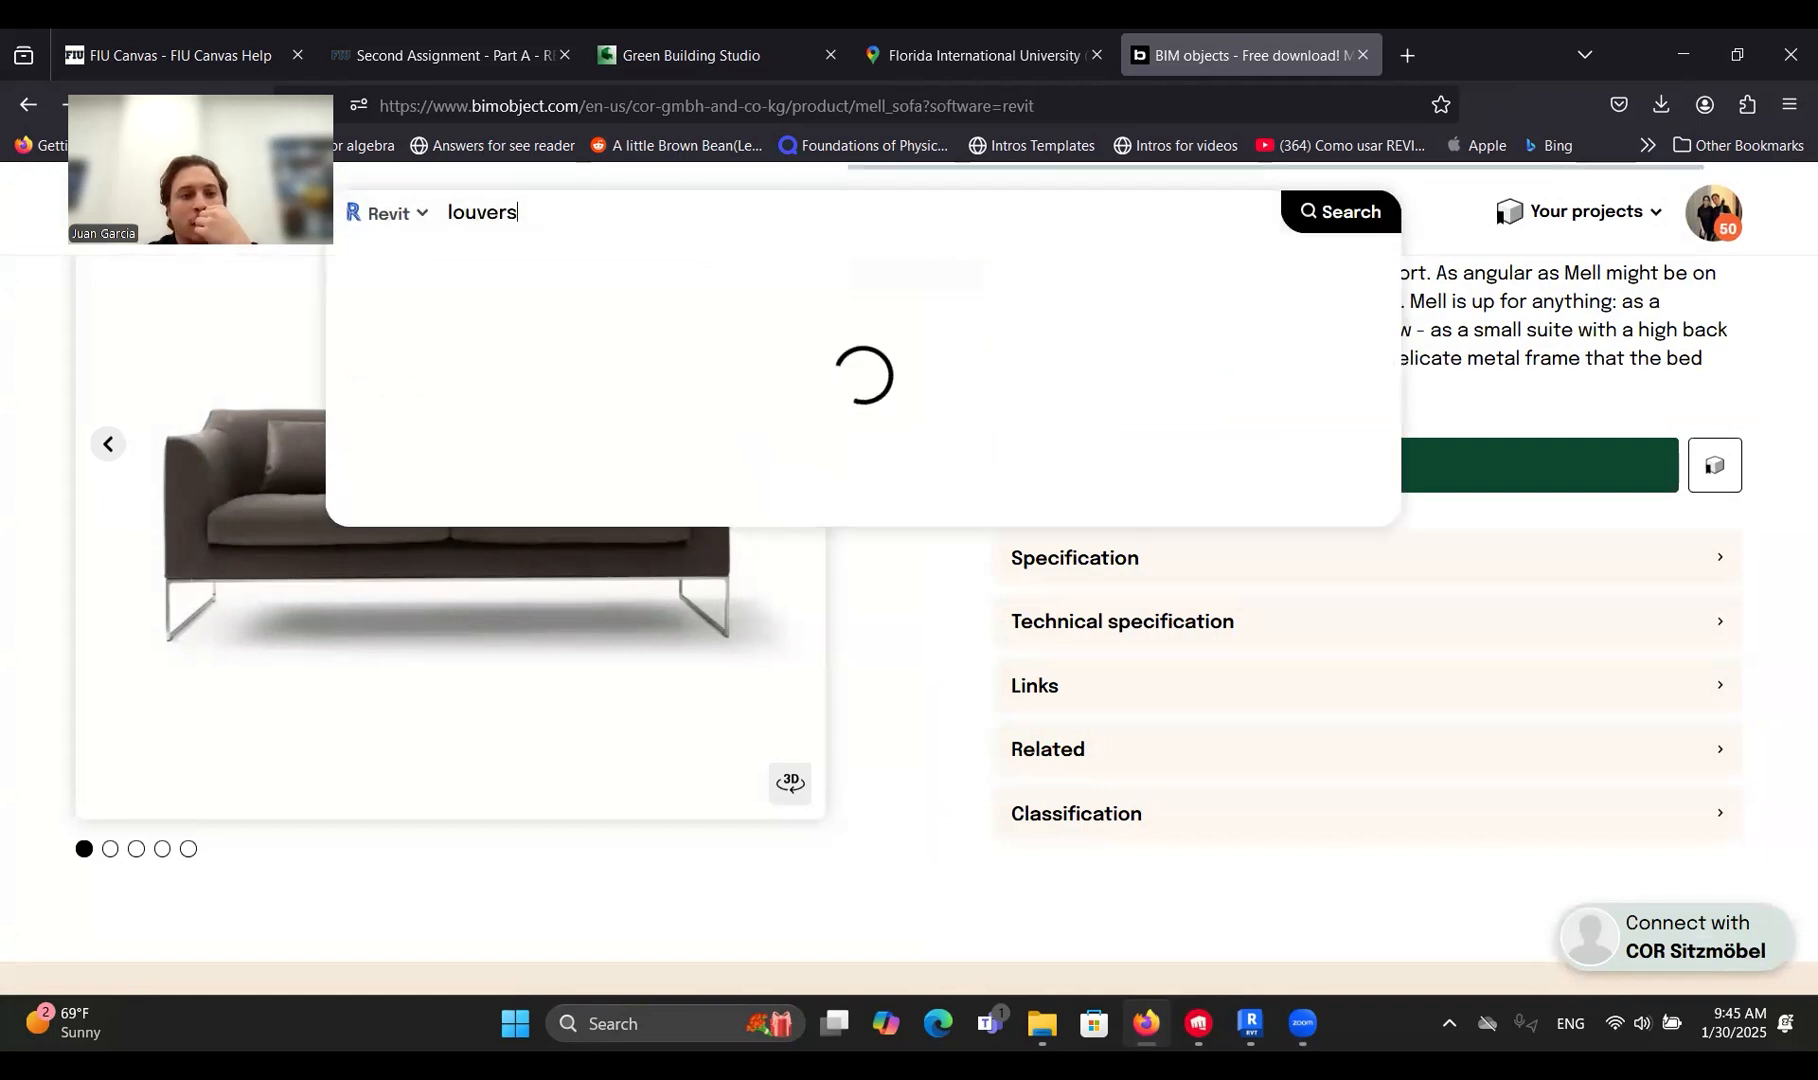
key(Return)
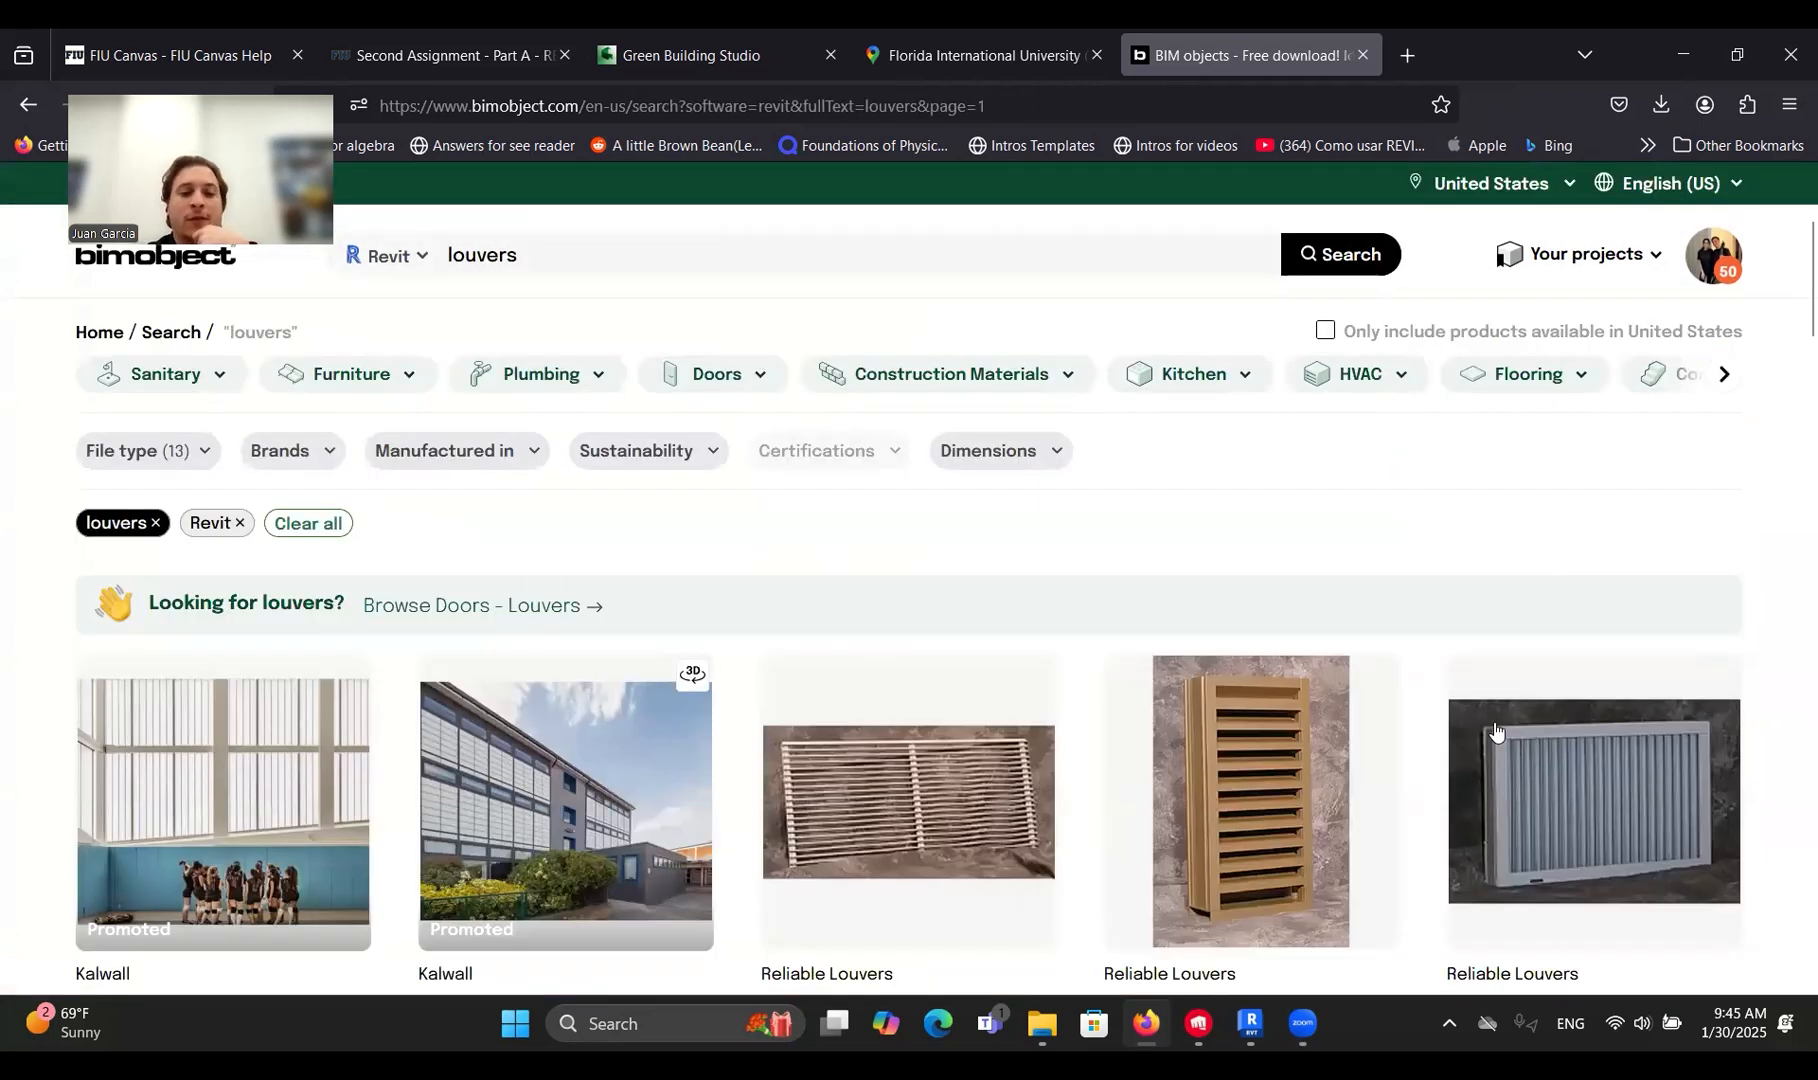
scroll(731, 793, down, 5)
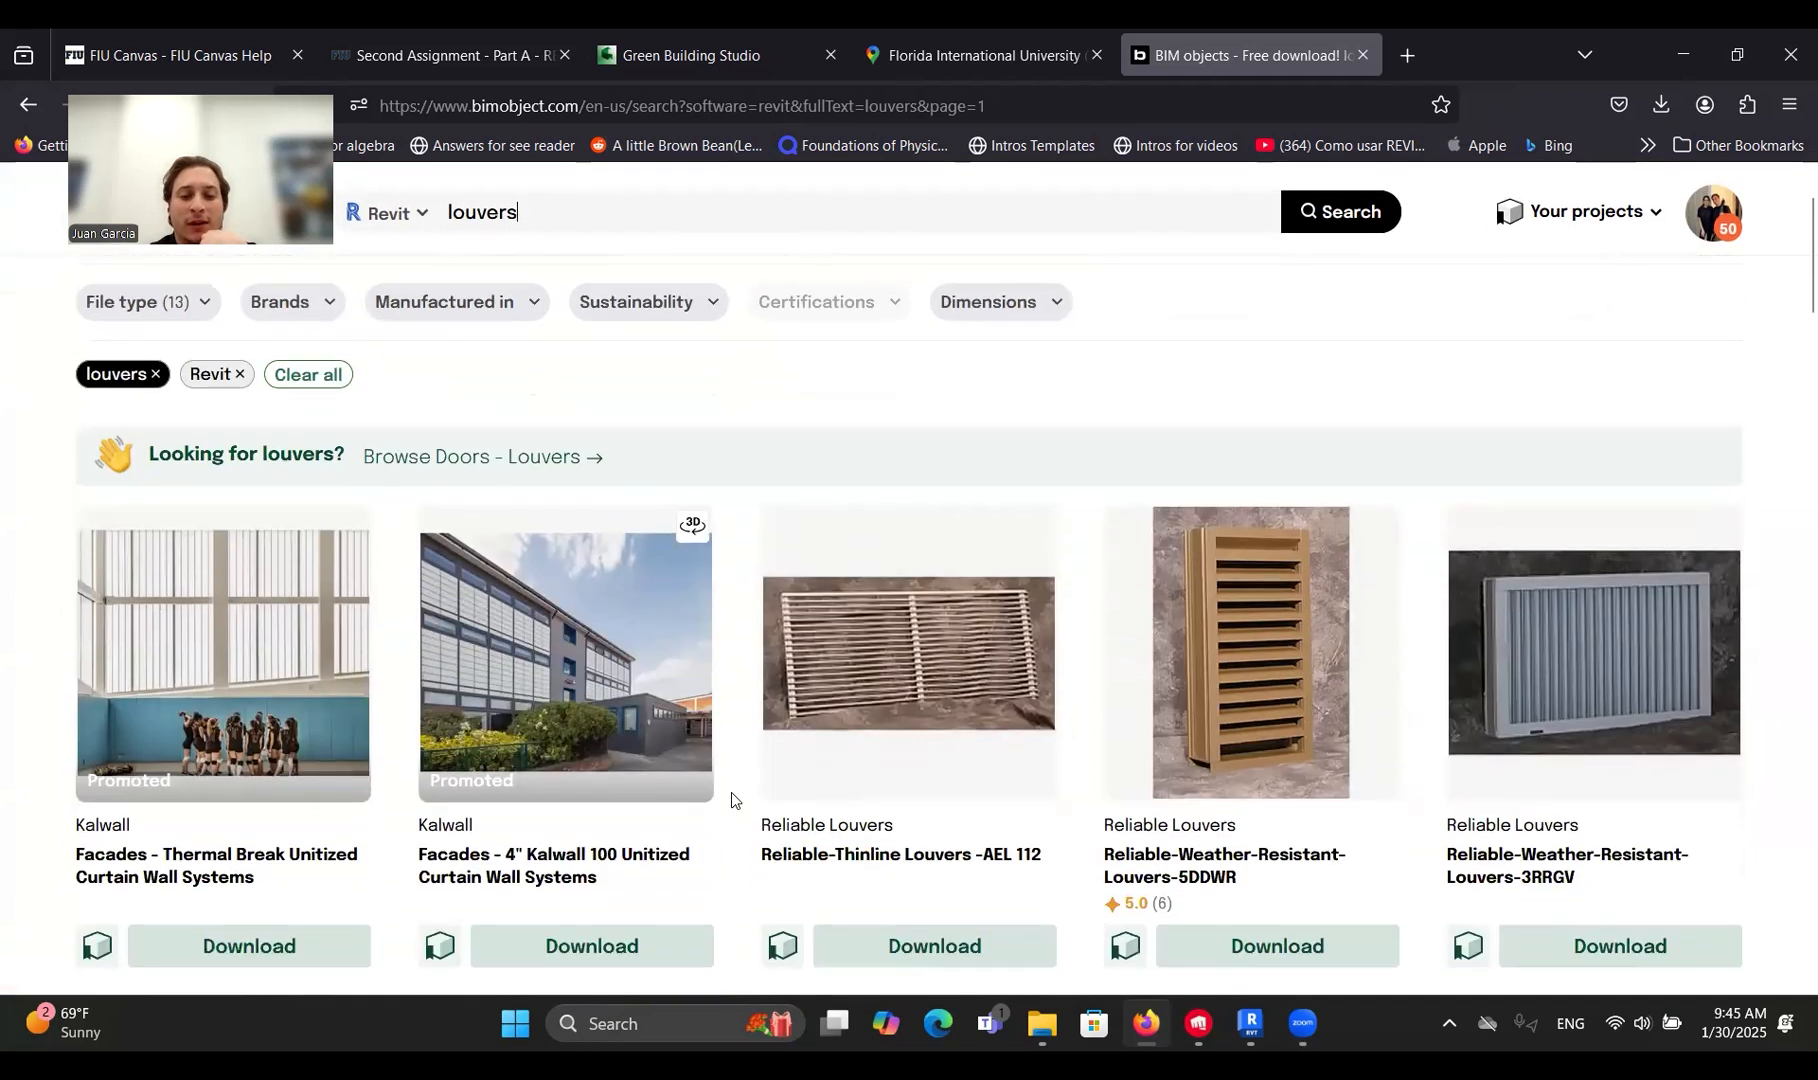
scroll(731, 793, down, 6)
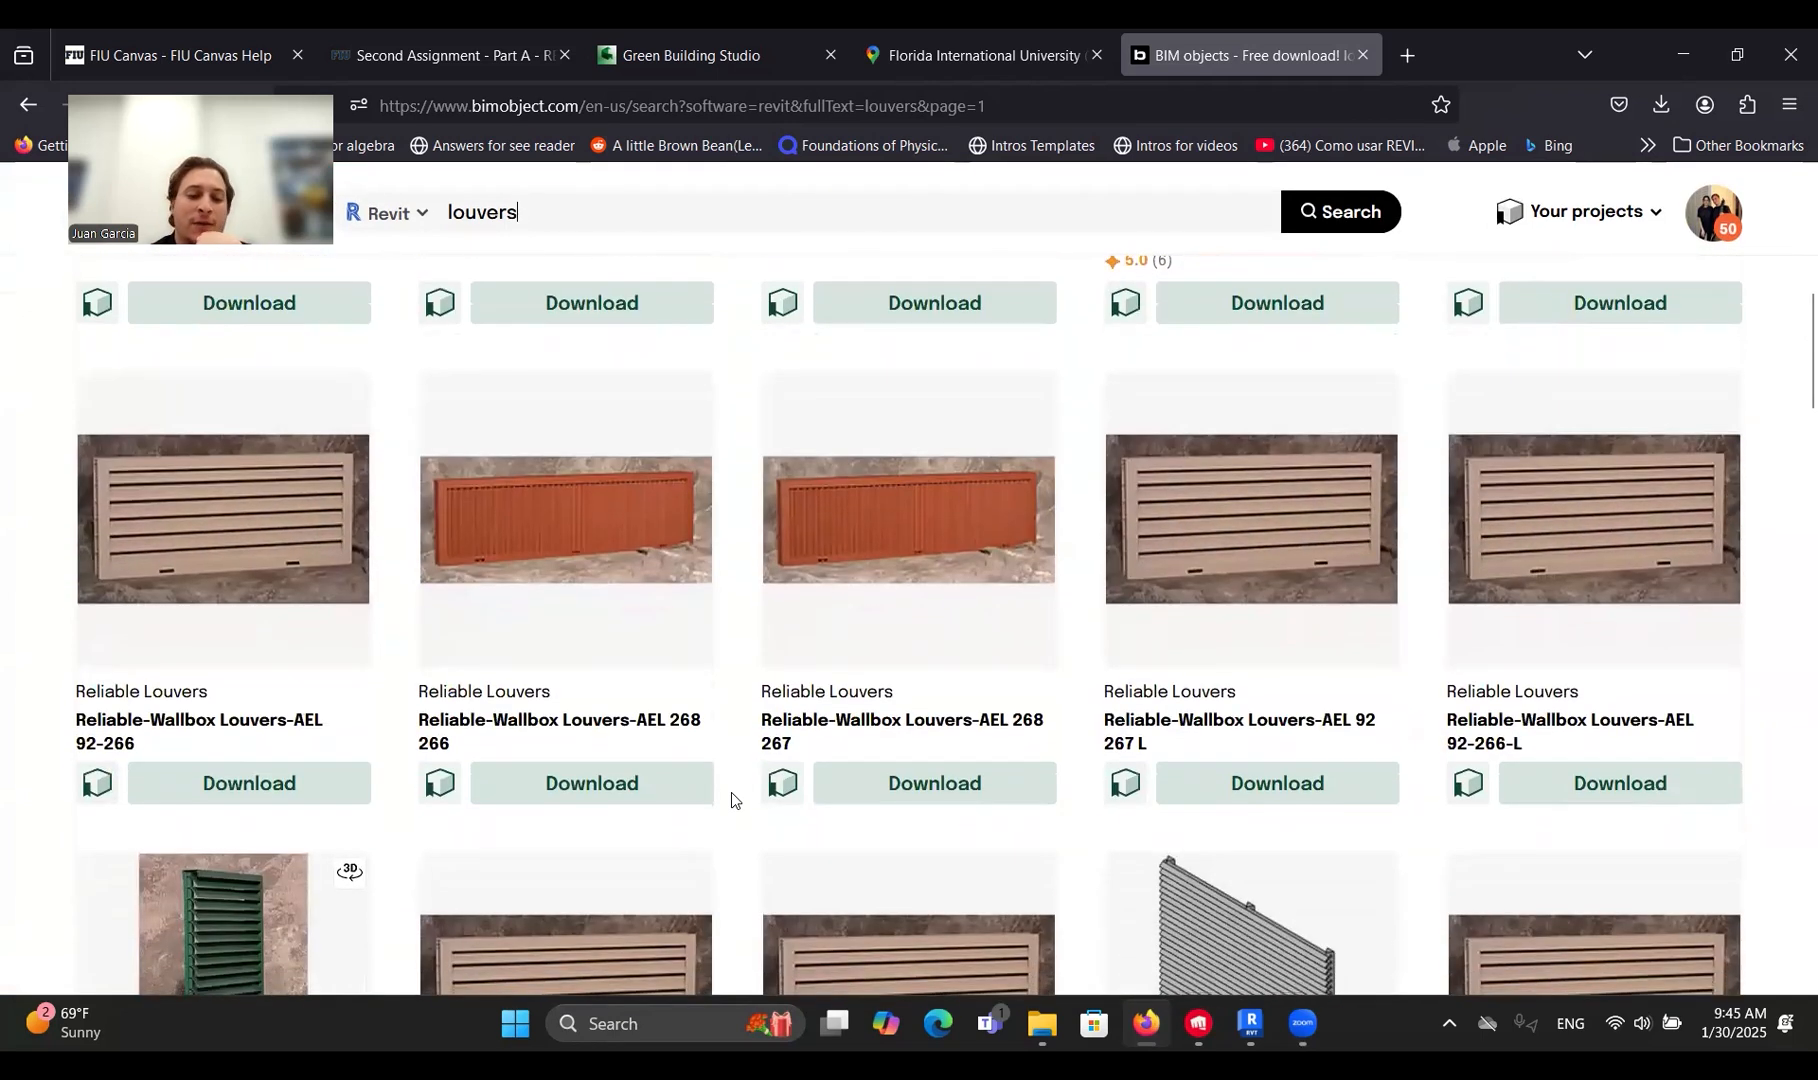
scroll(731, 793, down, 4)
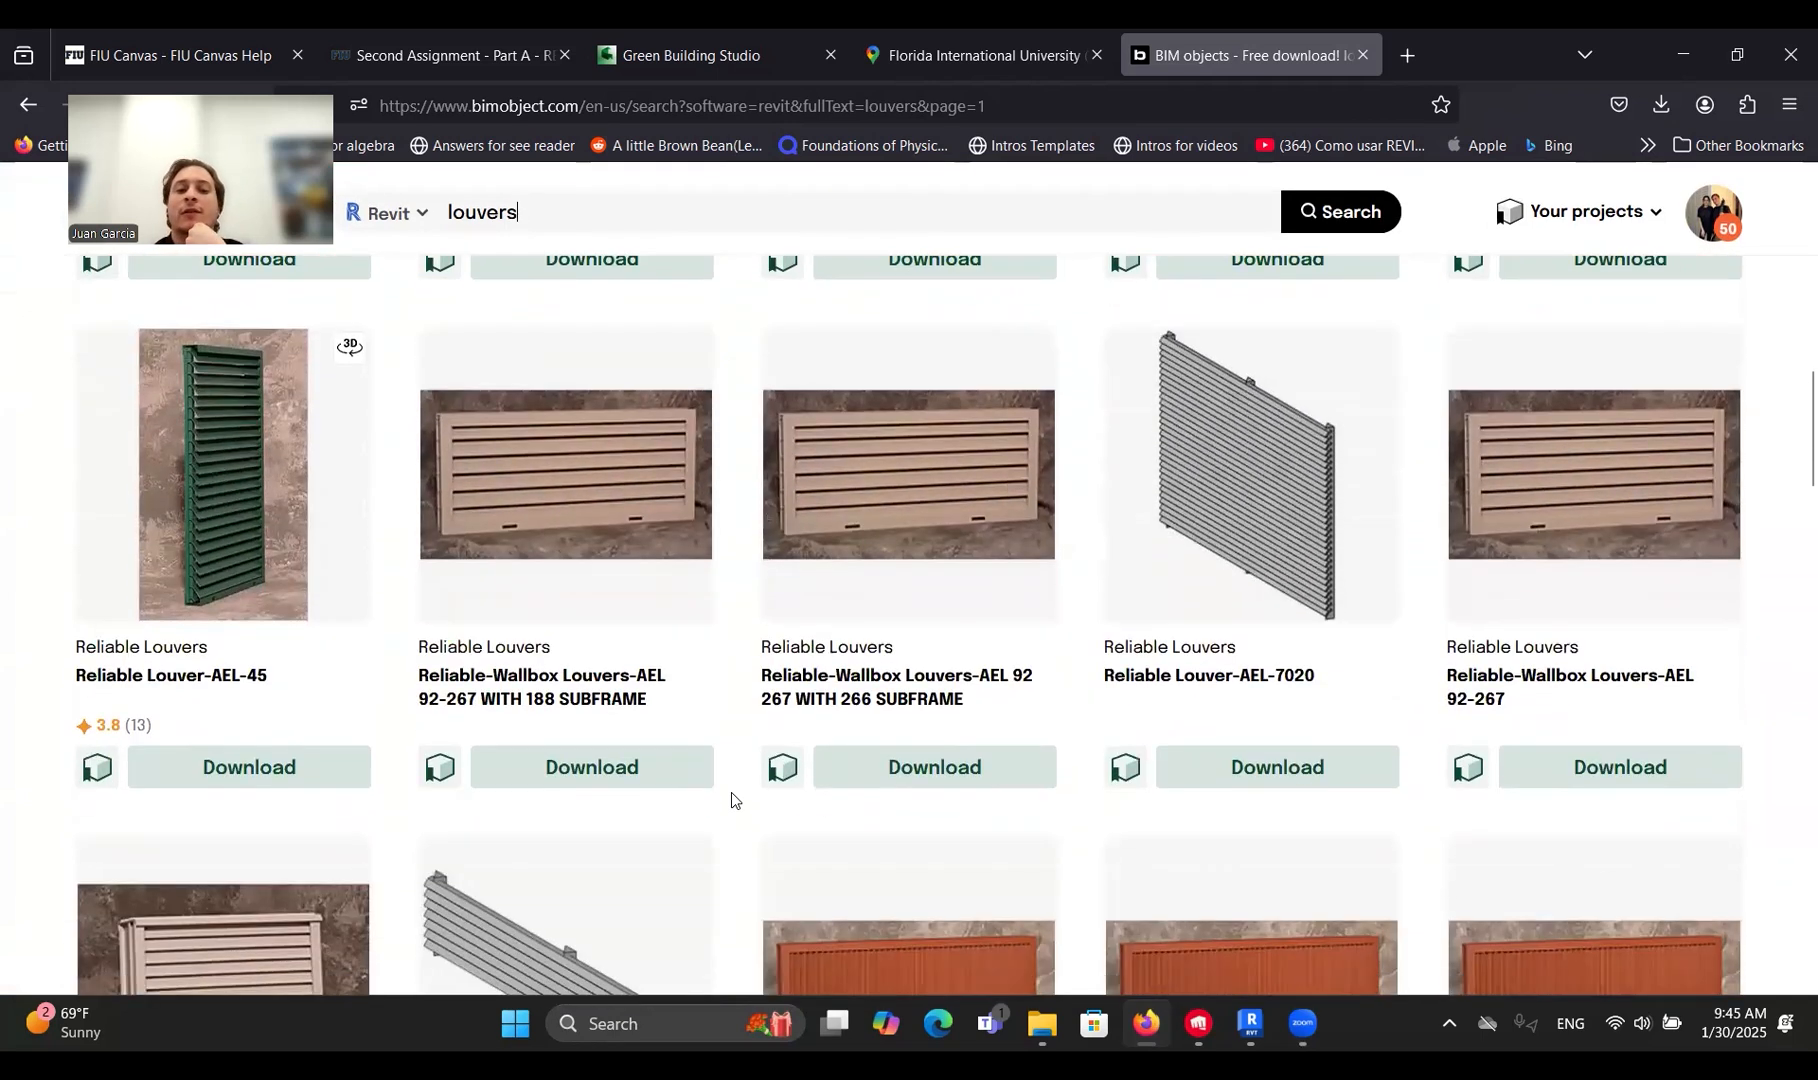
scroll(731, 793, down, 3)
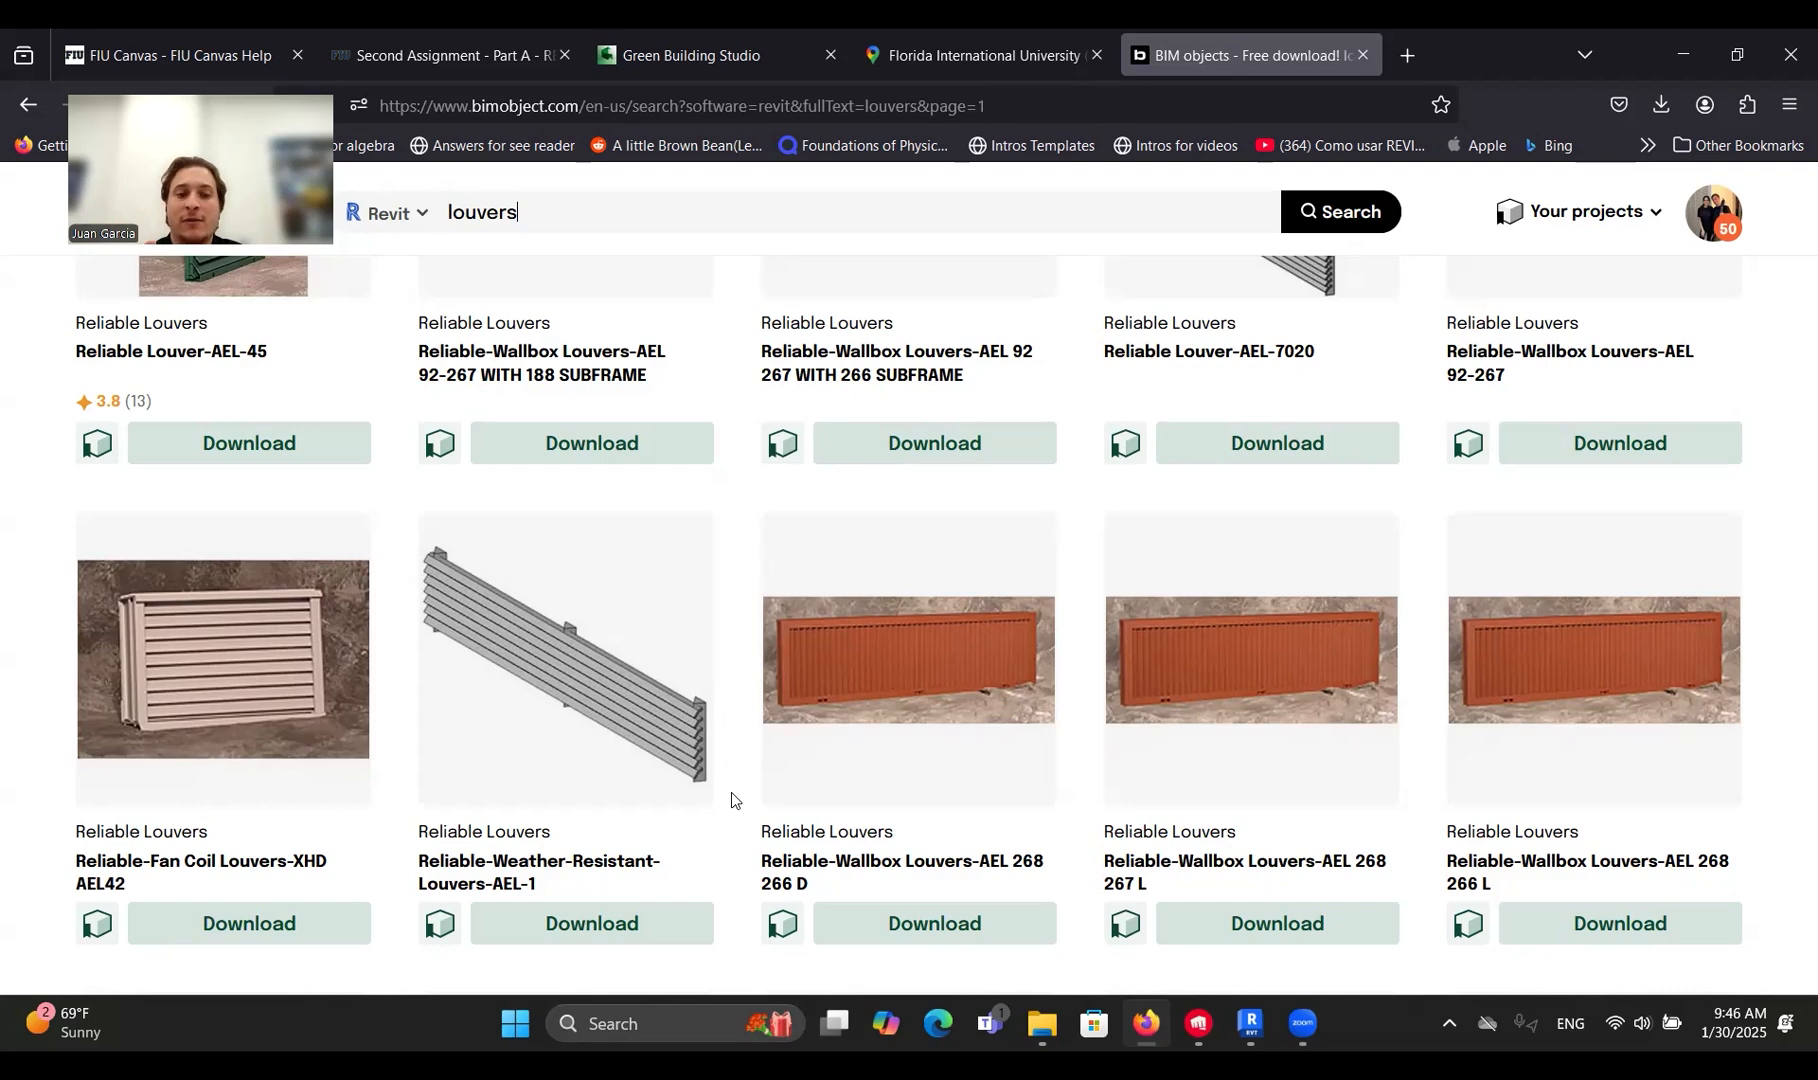
scroll(731, 793, down, 15)
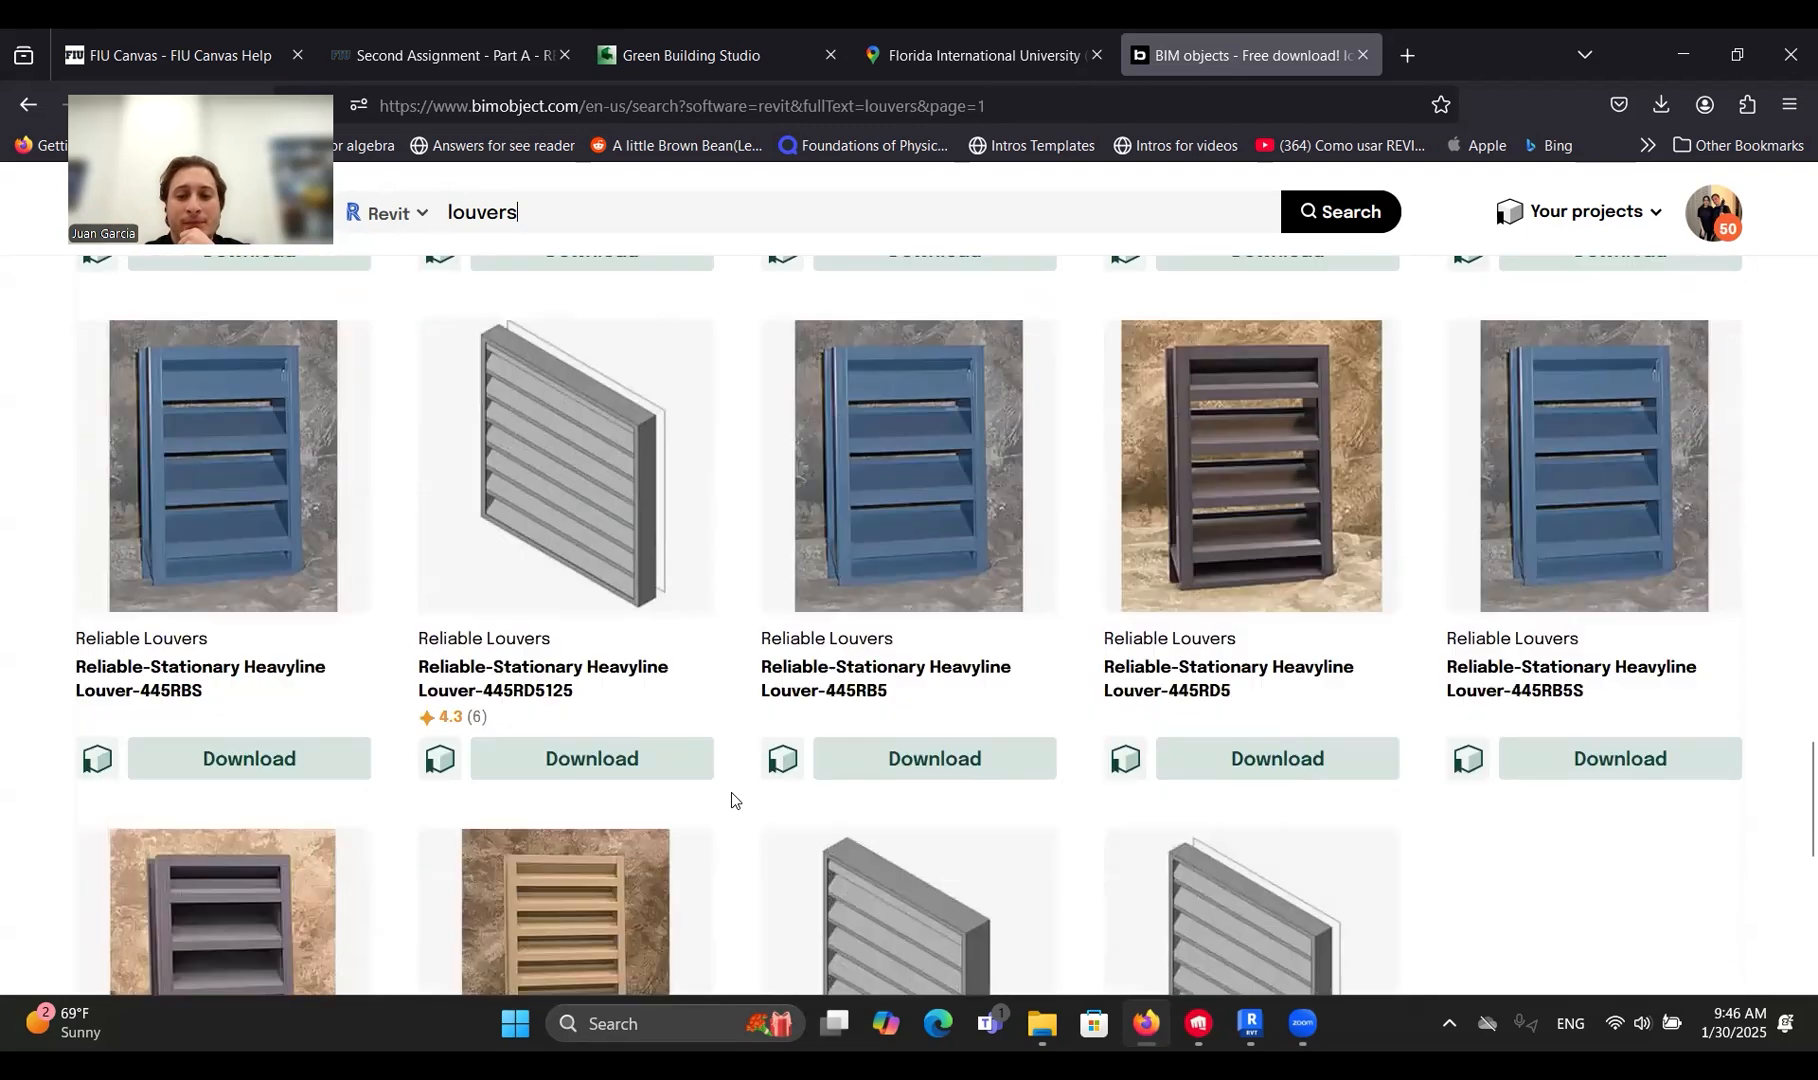
key(Return)
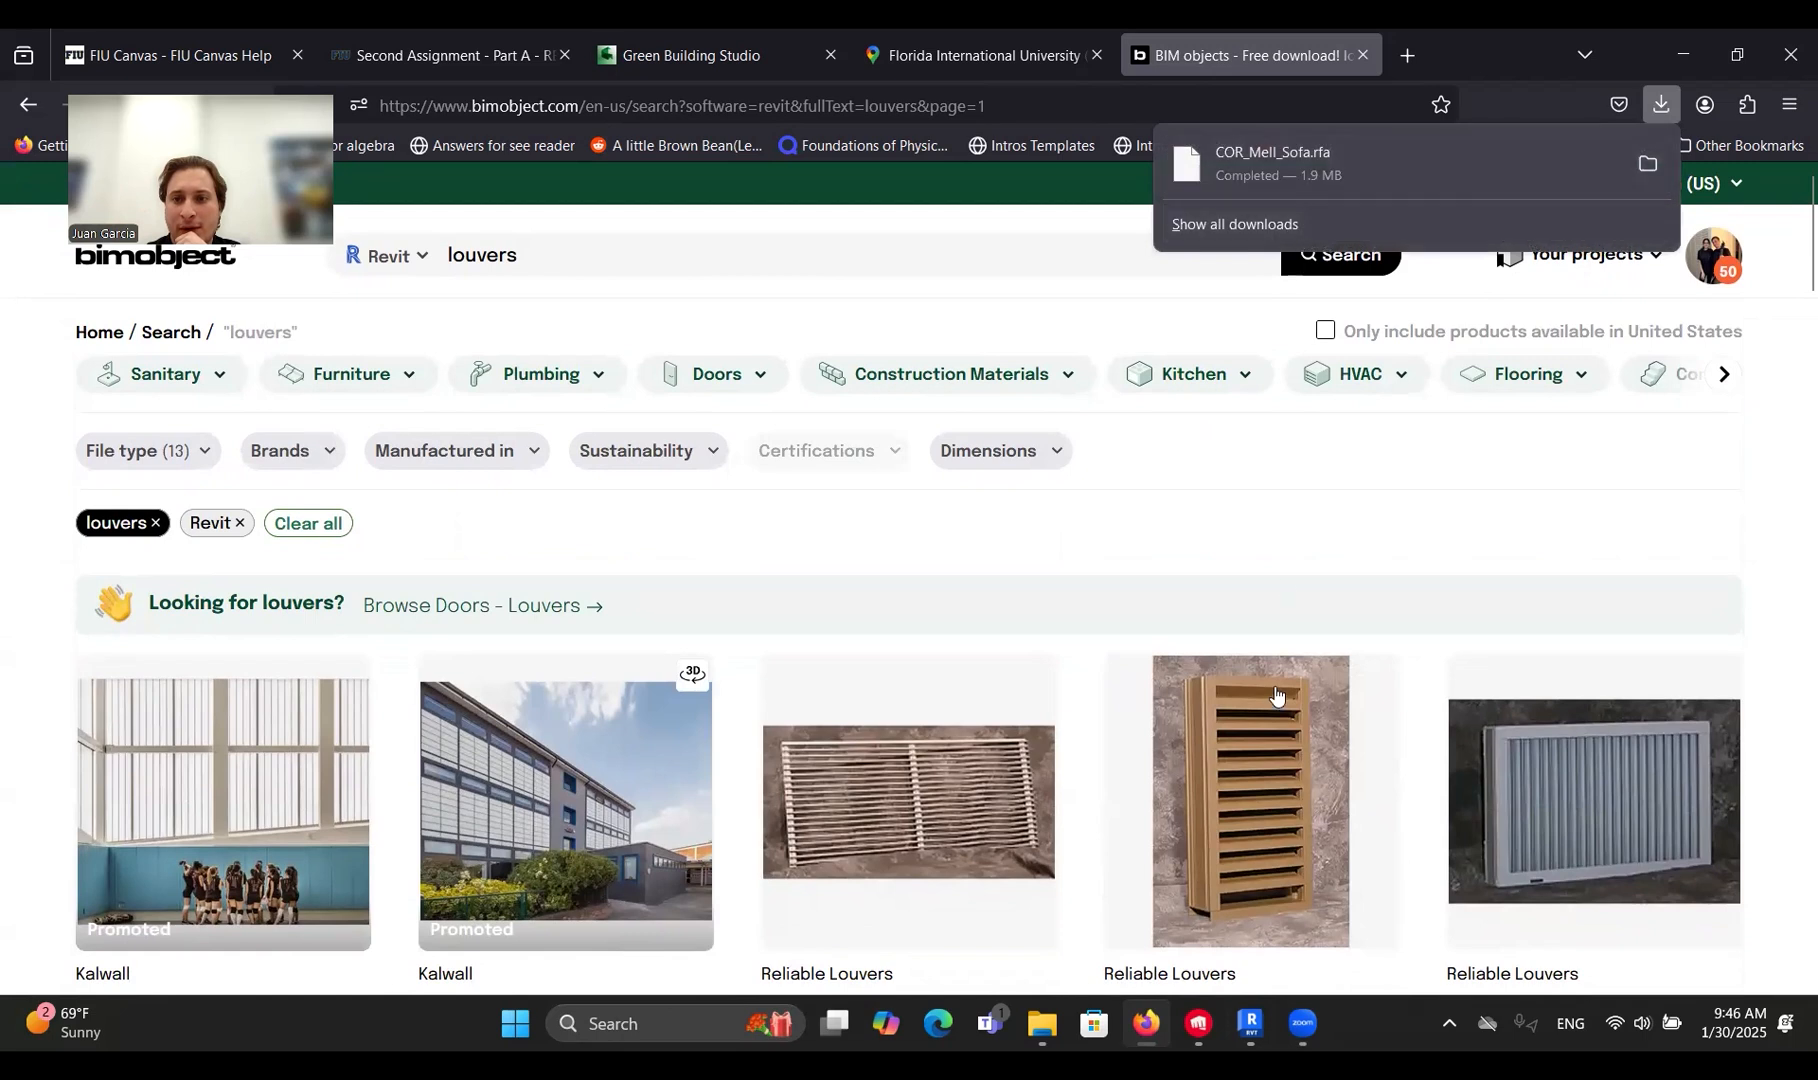
Switch to Revit and search the Load Autodesk Family library for "cooling towers".
key(alt+Tab)
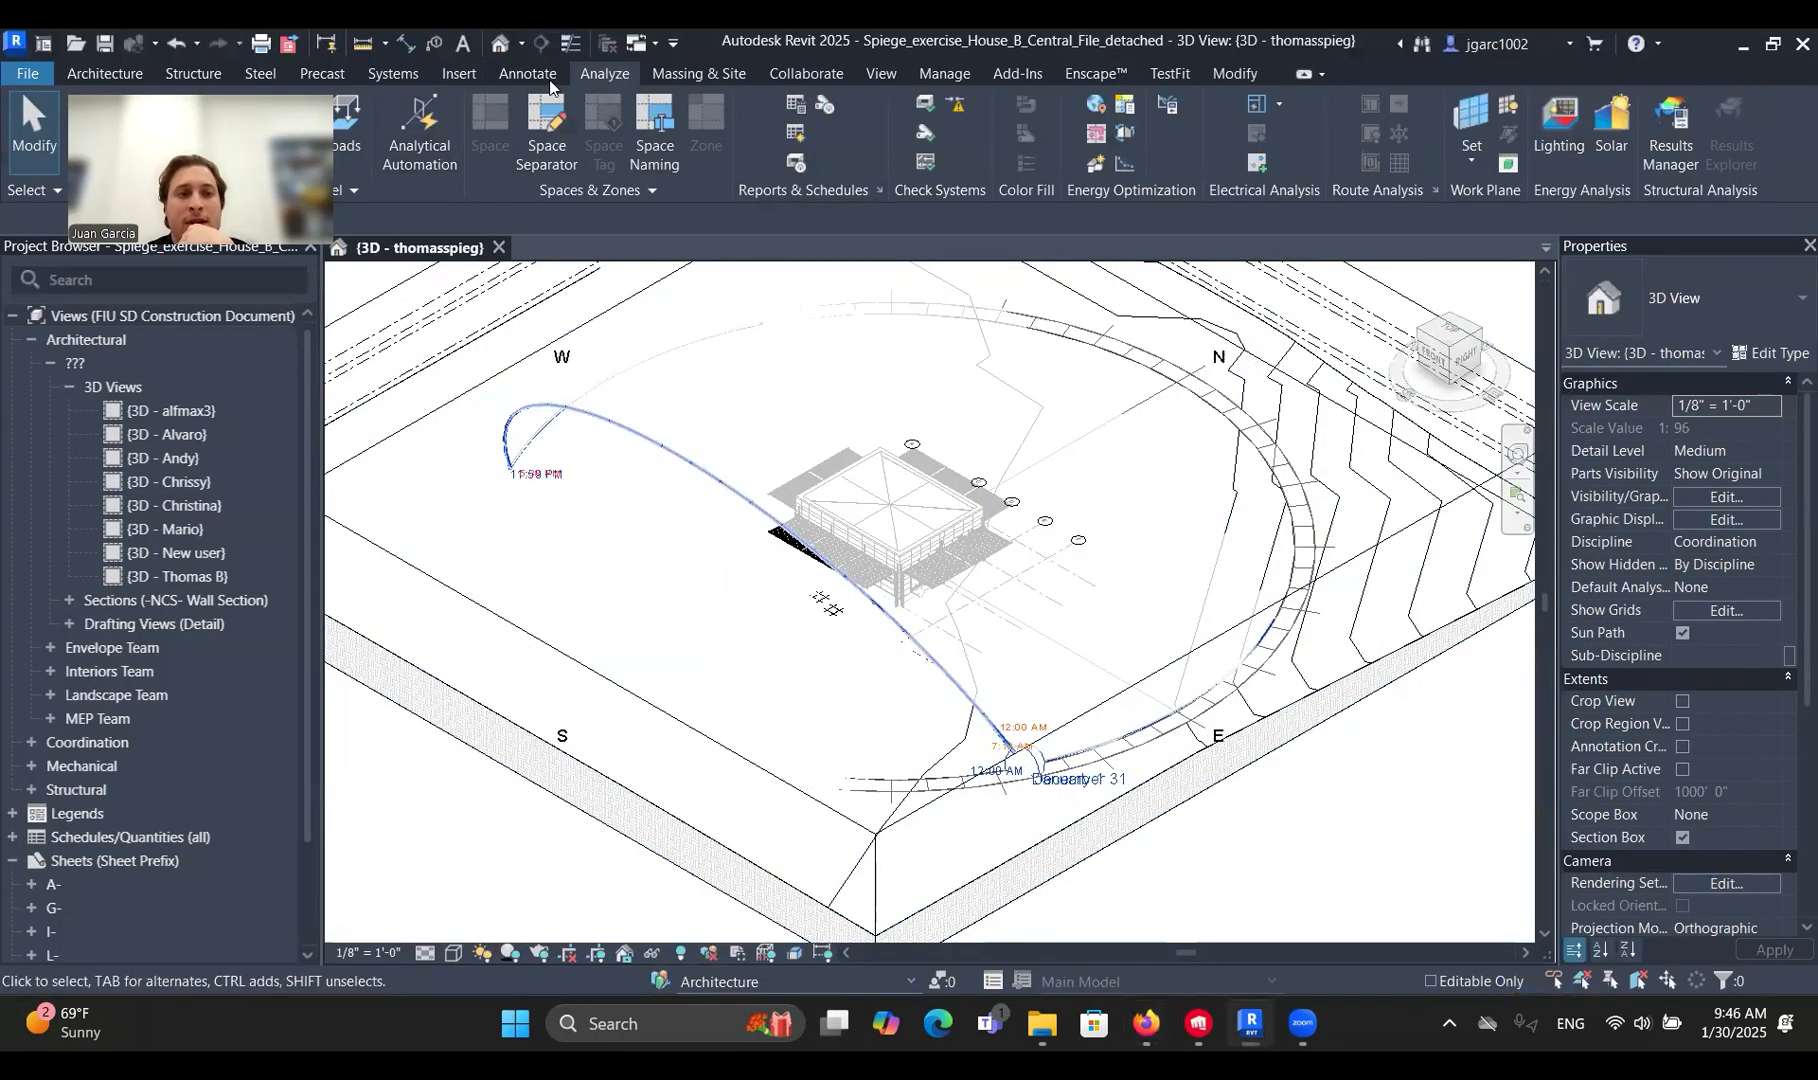
click(459, 73)
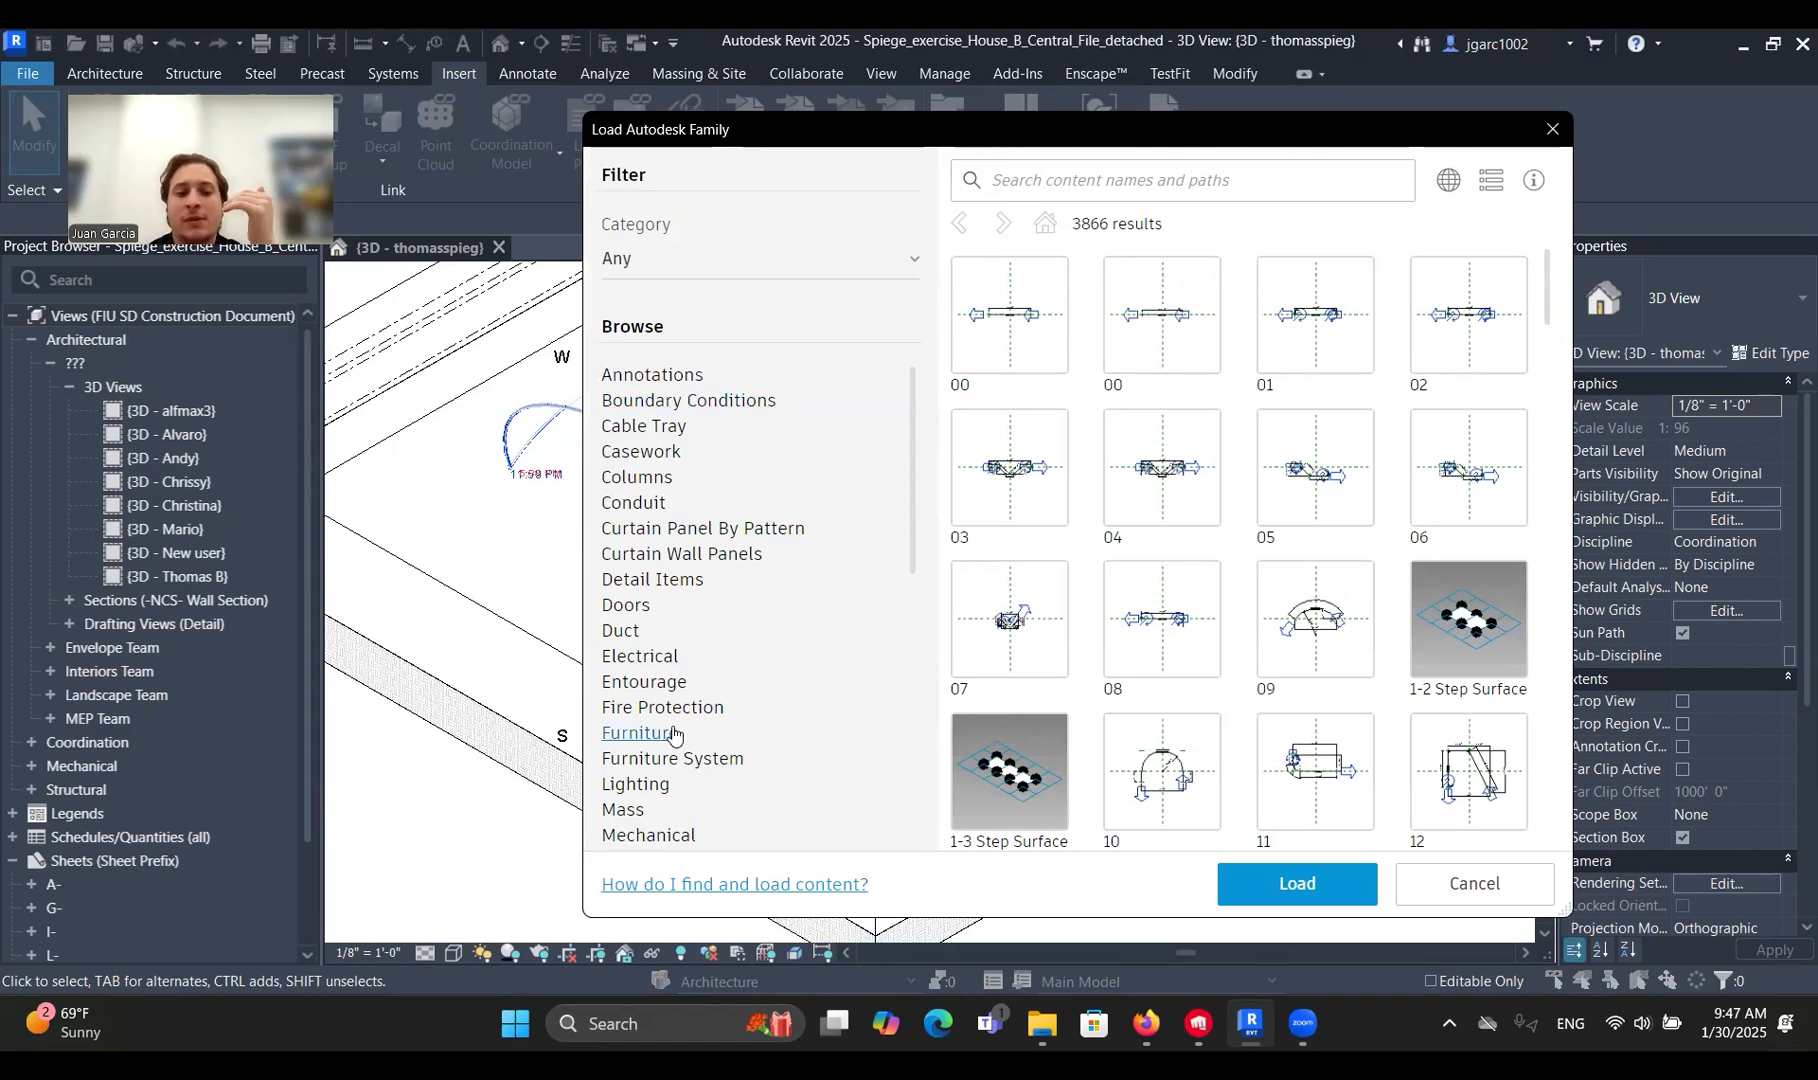
scroll(673, 735, down, 8)
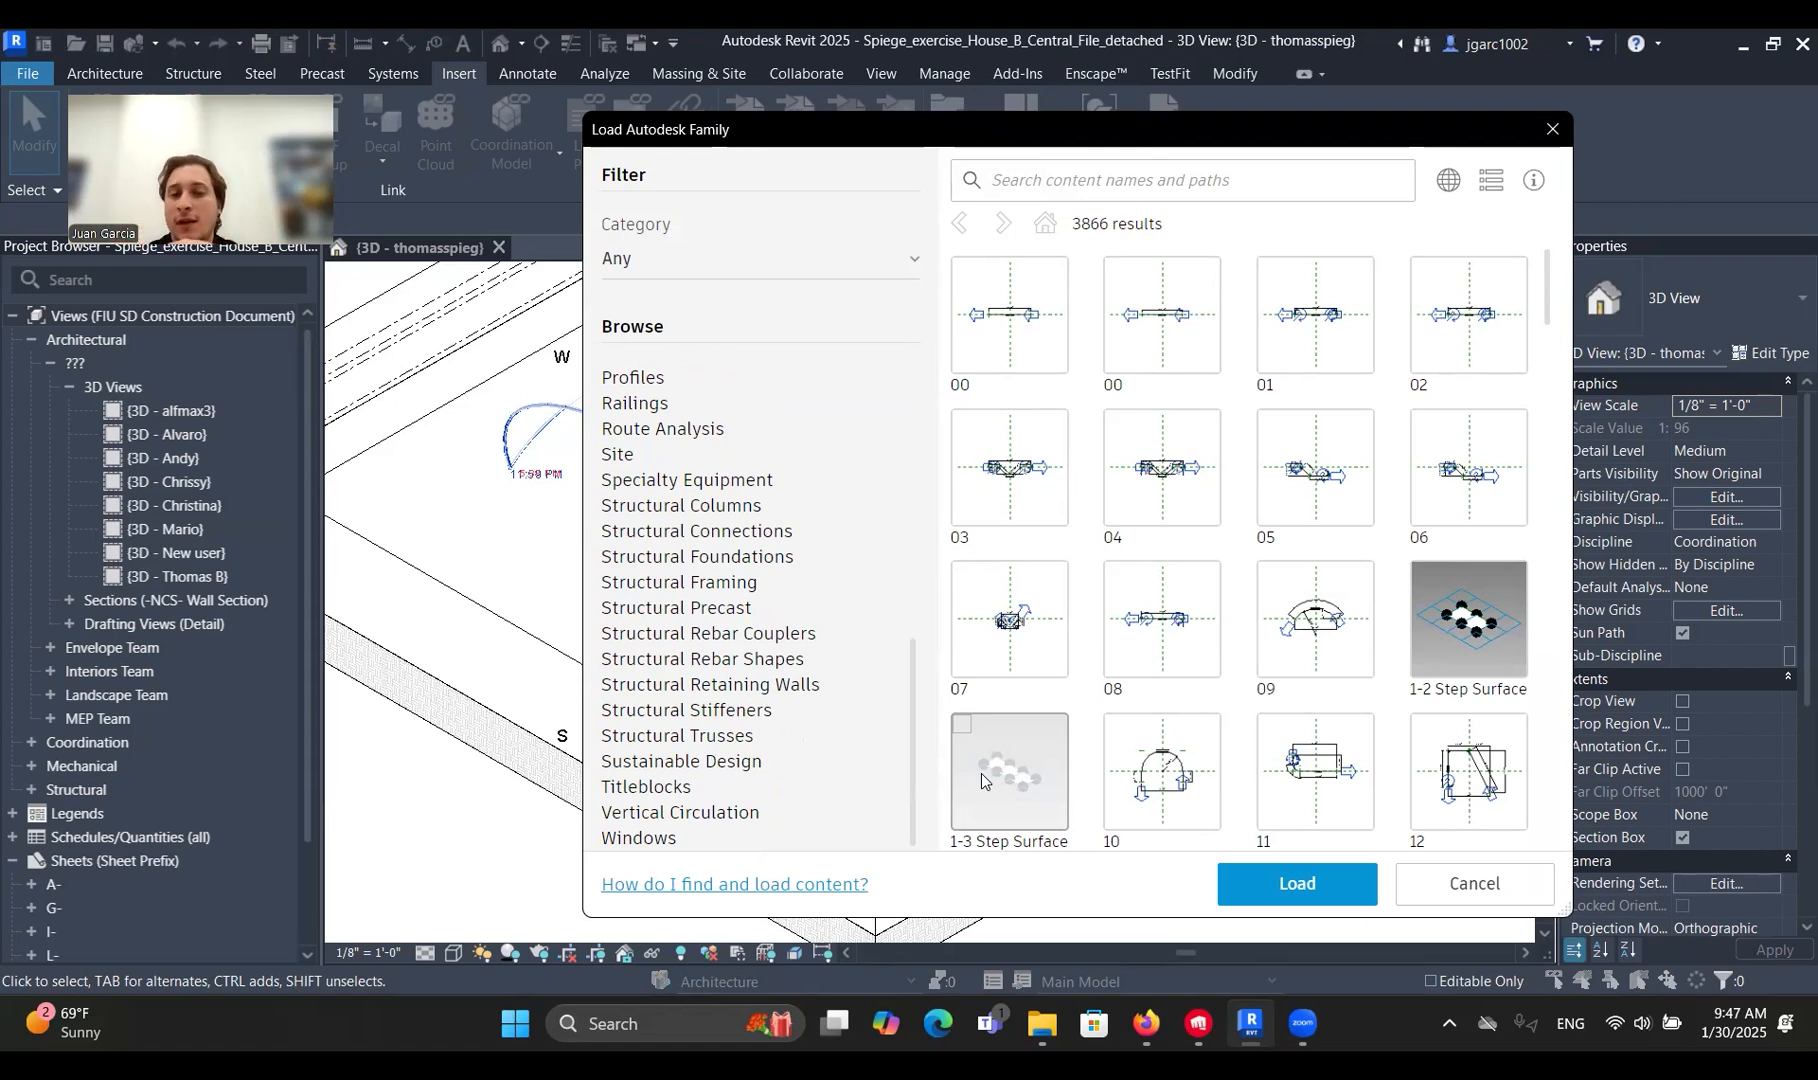
click(1033, 177)
text(cooling)
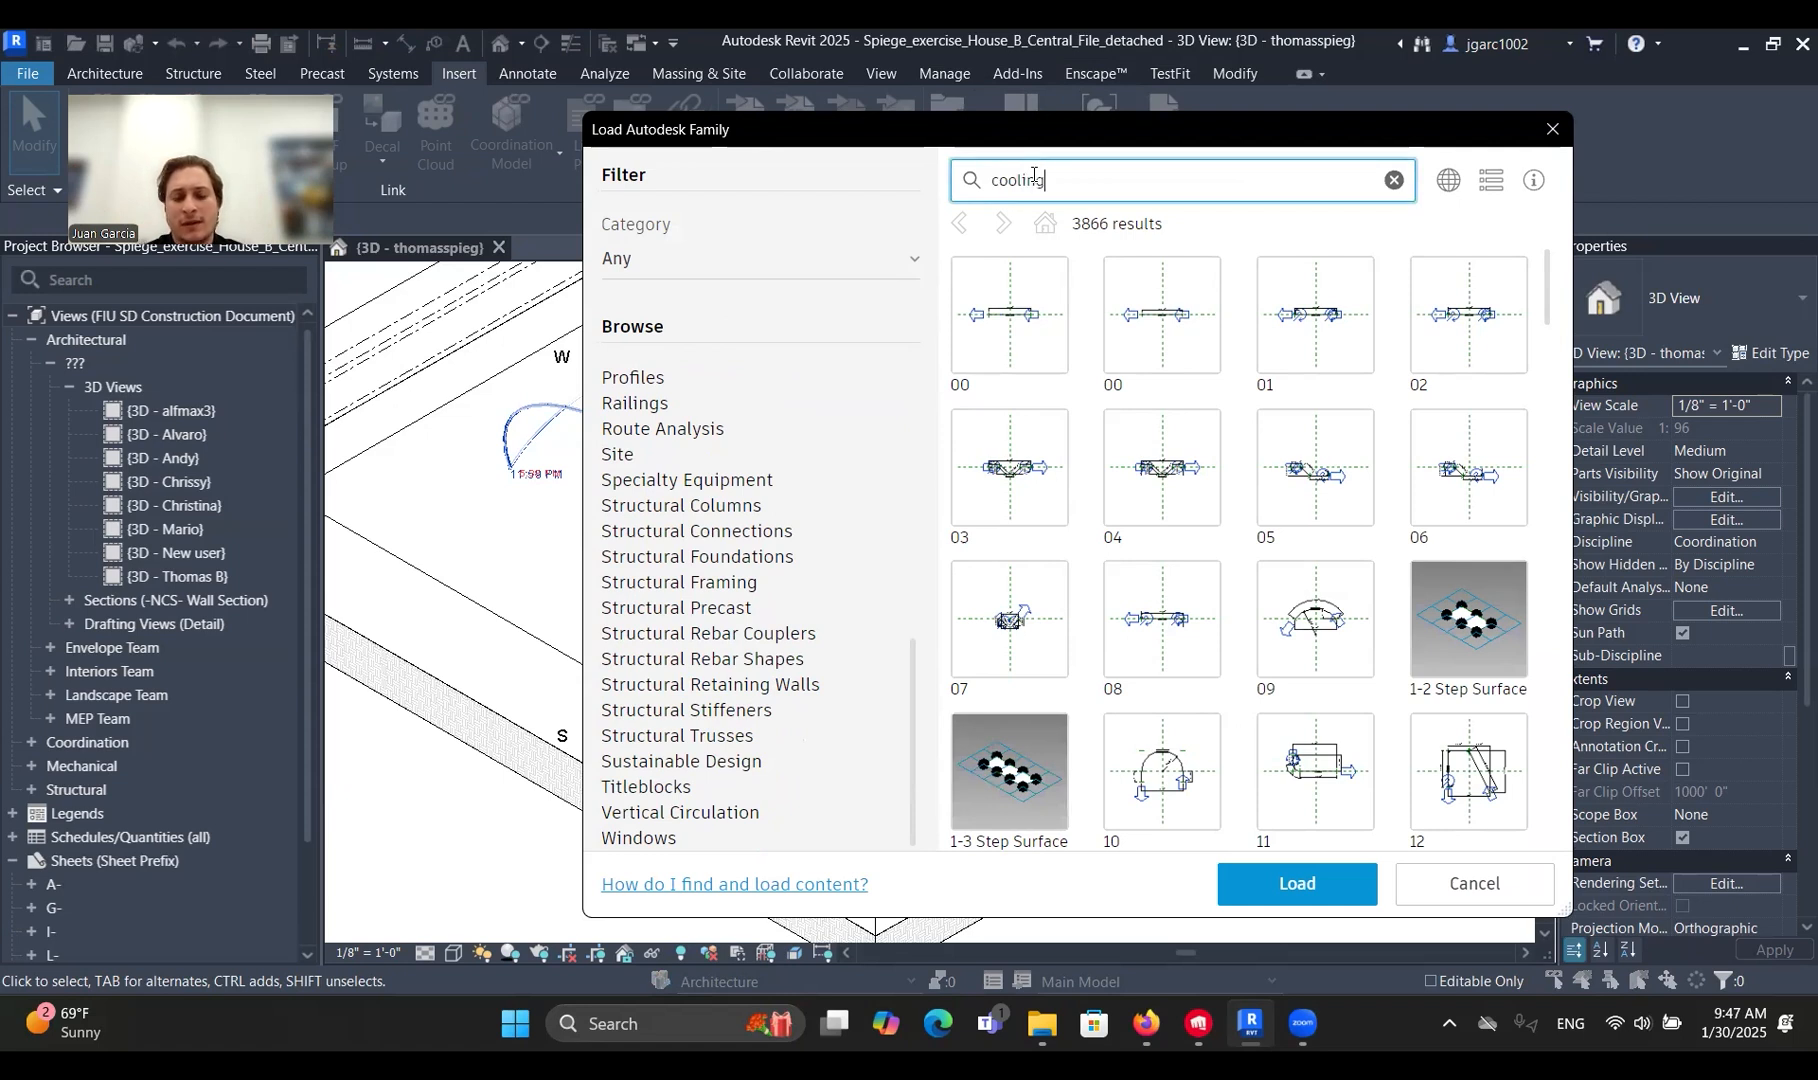
text( towers)
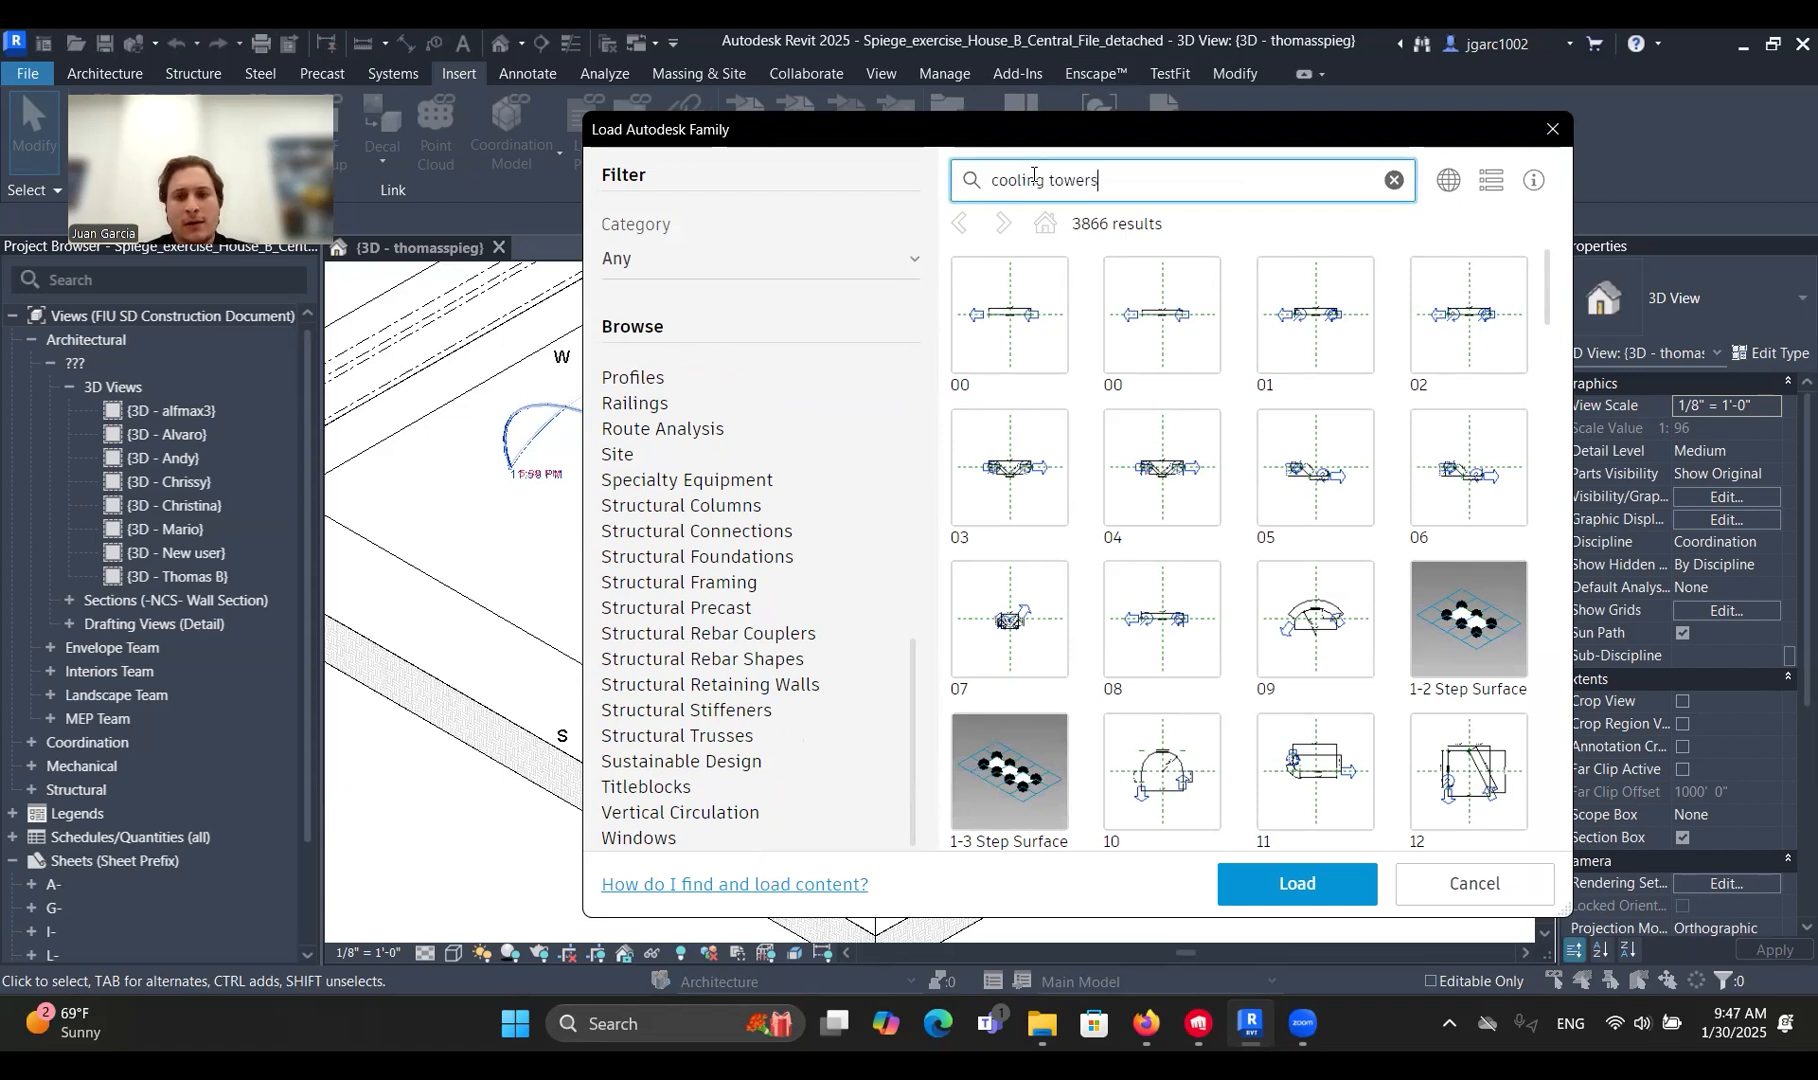
key(Return)
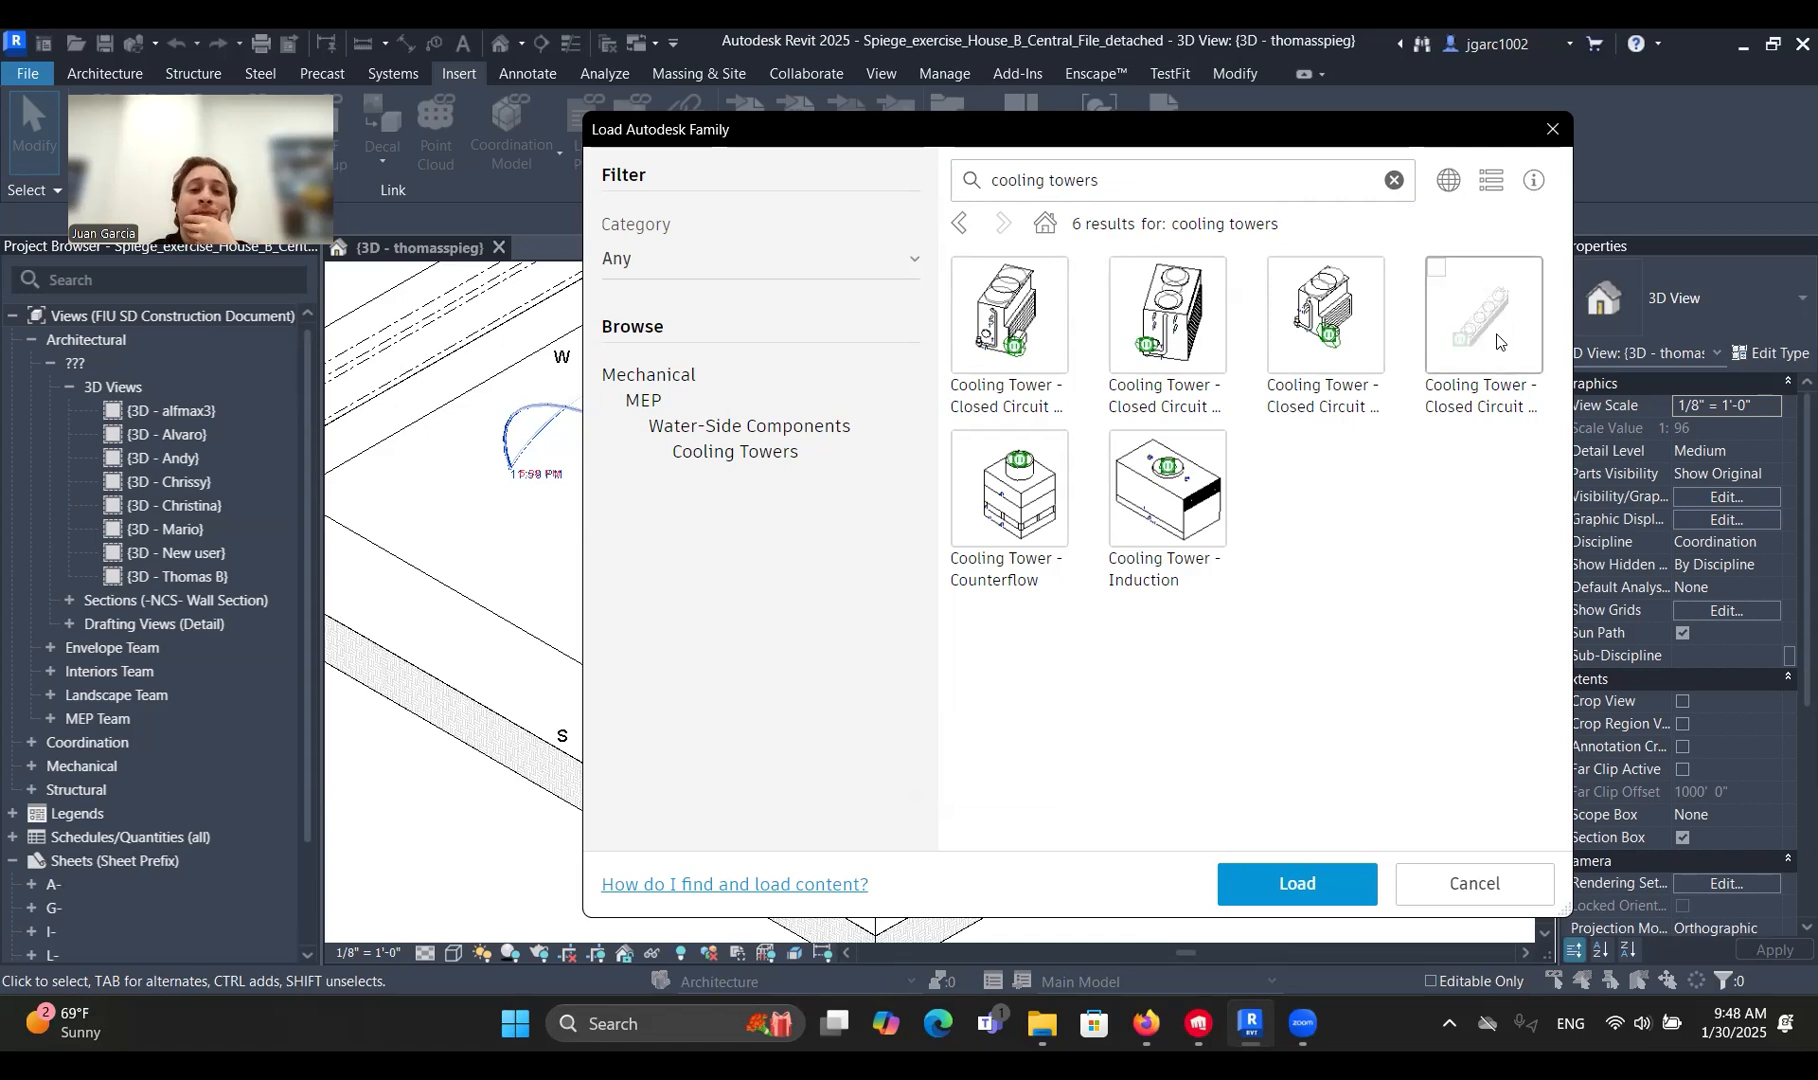
Load the first two Cooling Tower - Closed Circuit families into the project.
click(993, 307)
click(1129, 278)
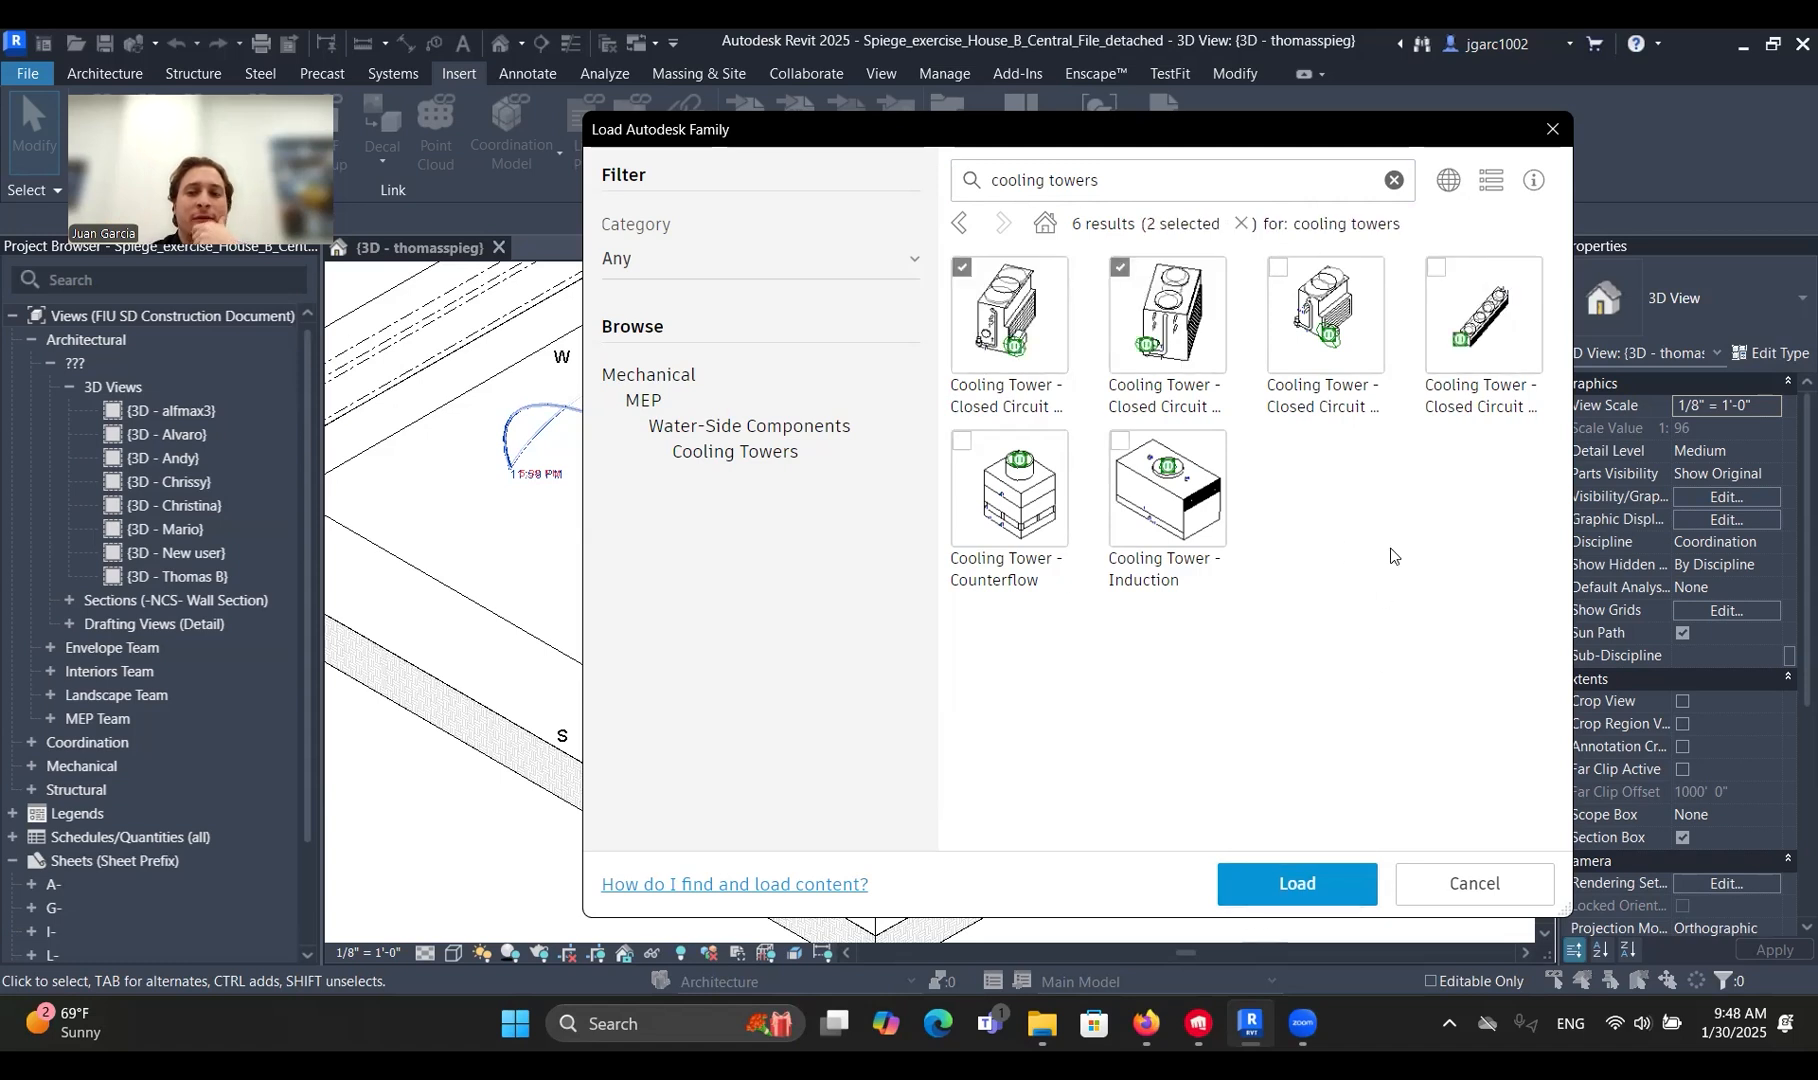
click(1302, 883)
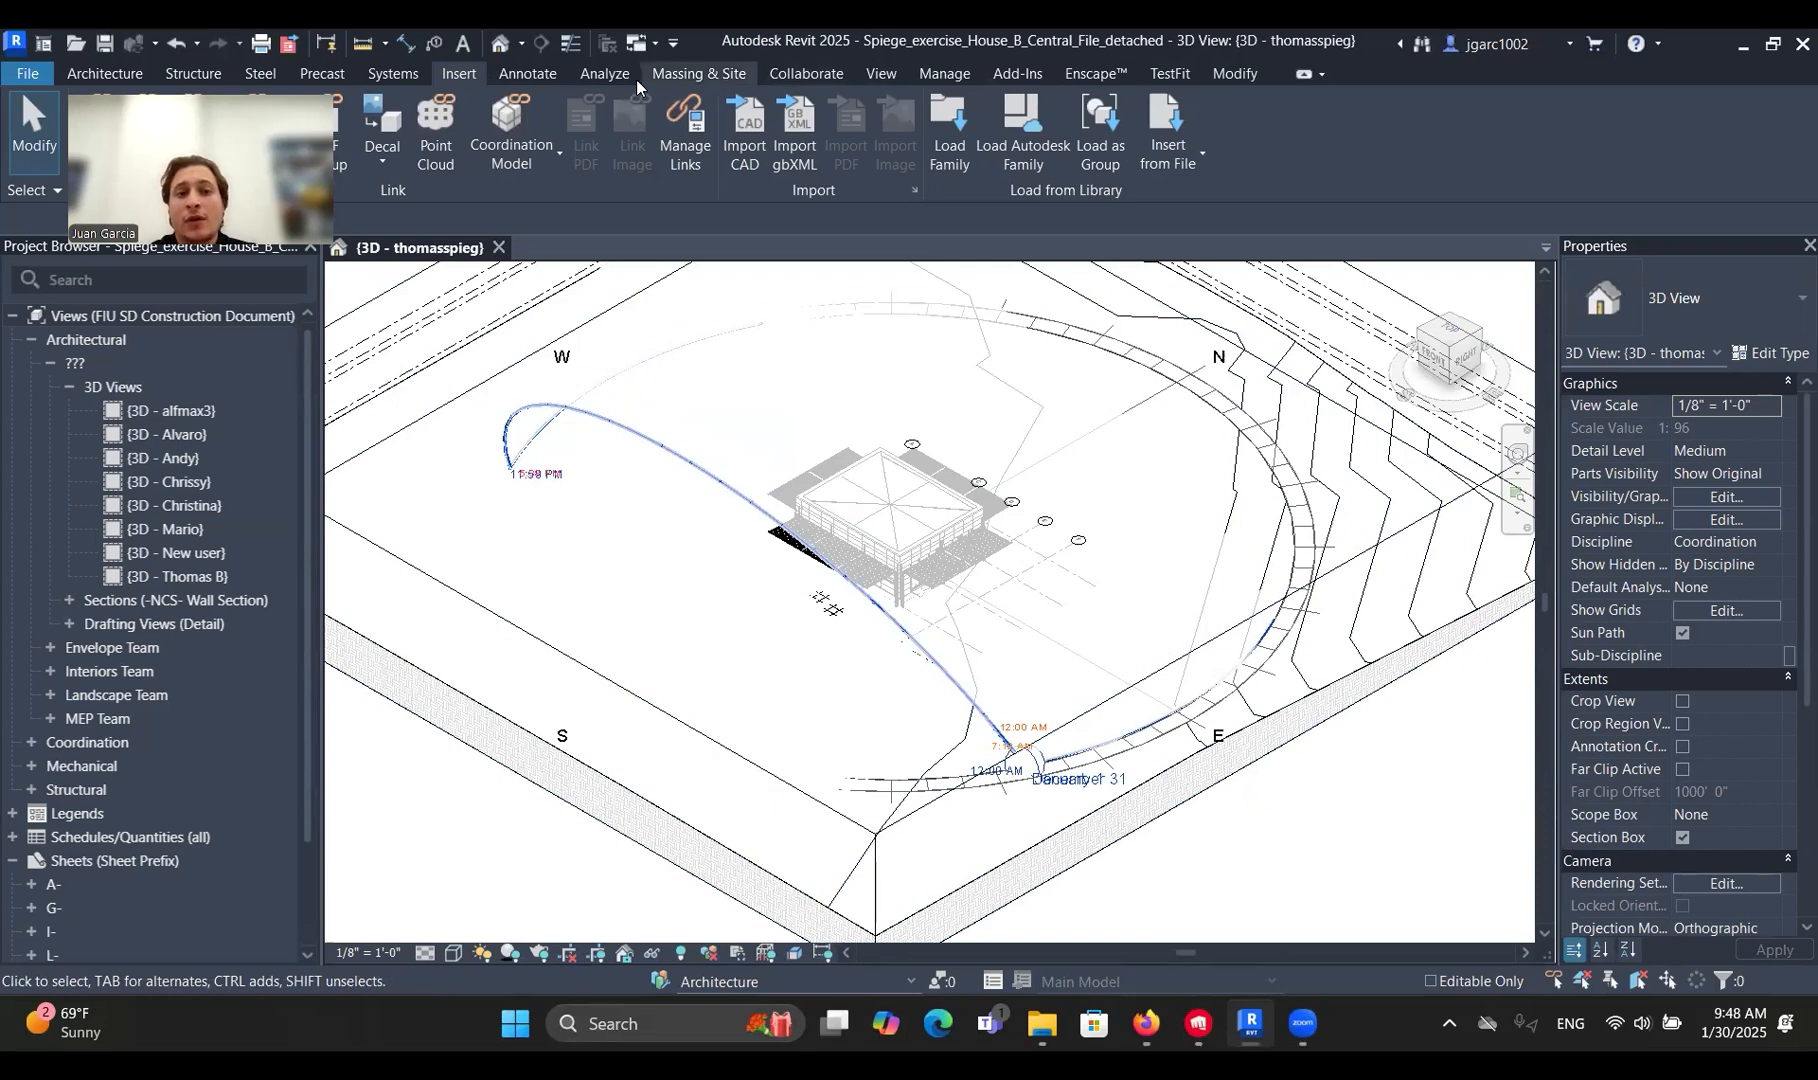
click(127, 74)
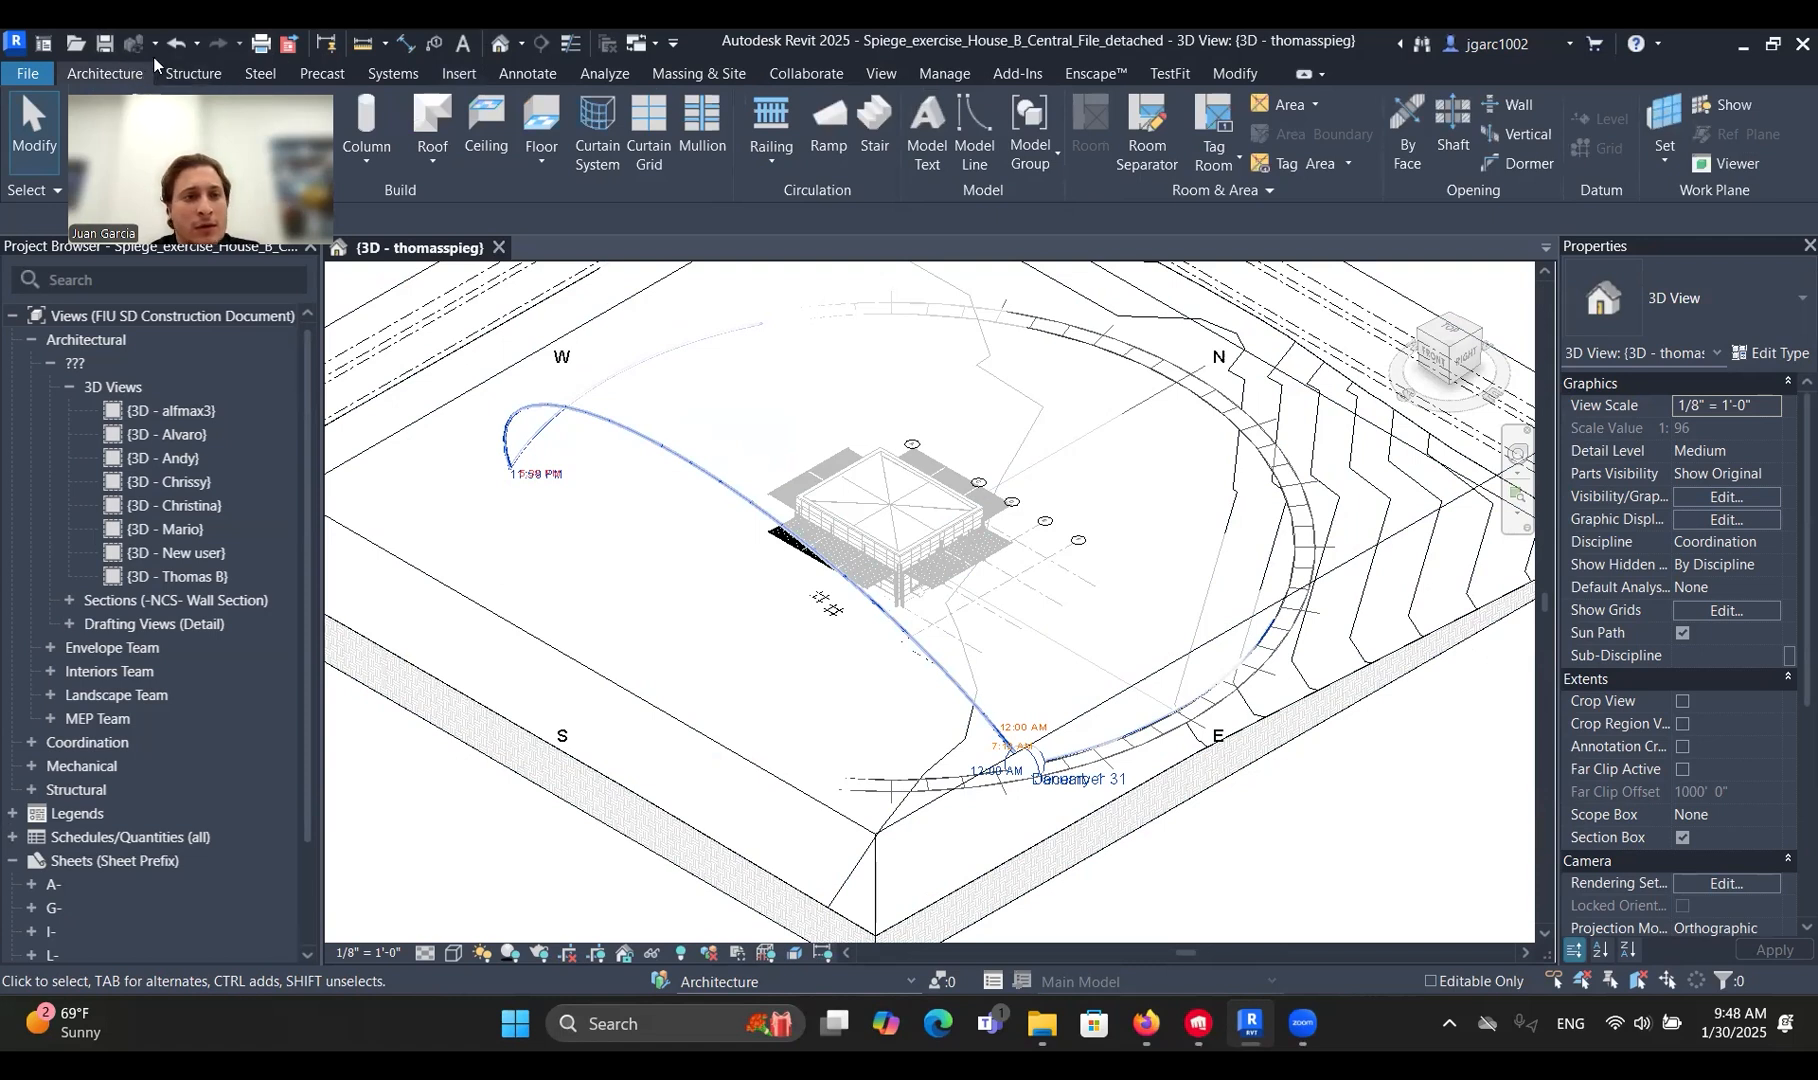
click(200, 70)
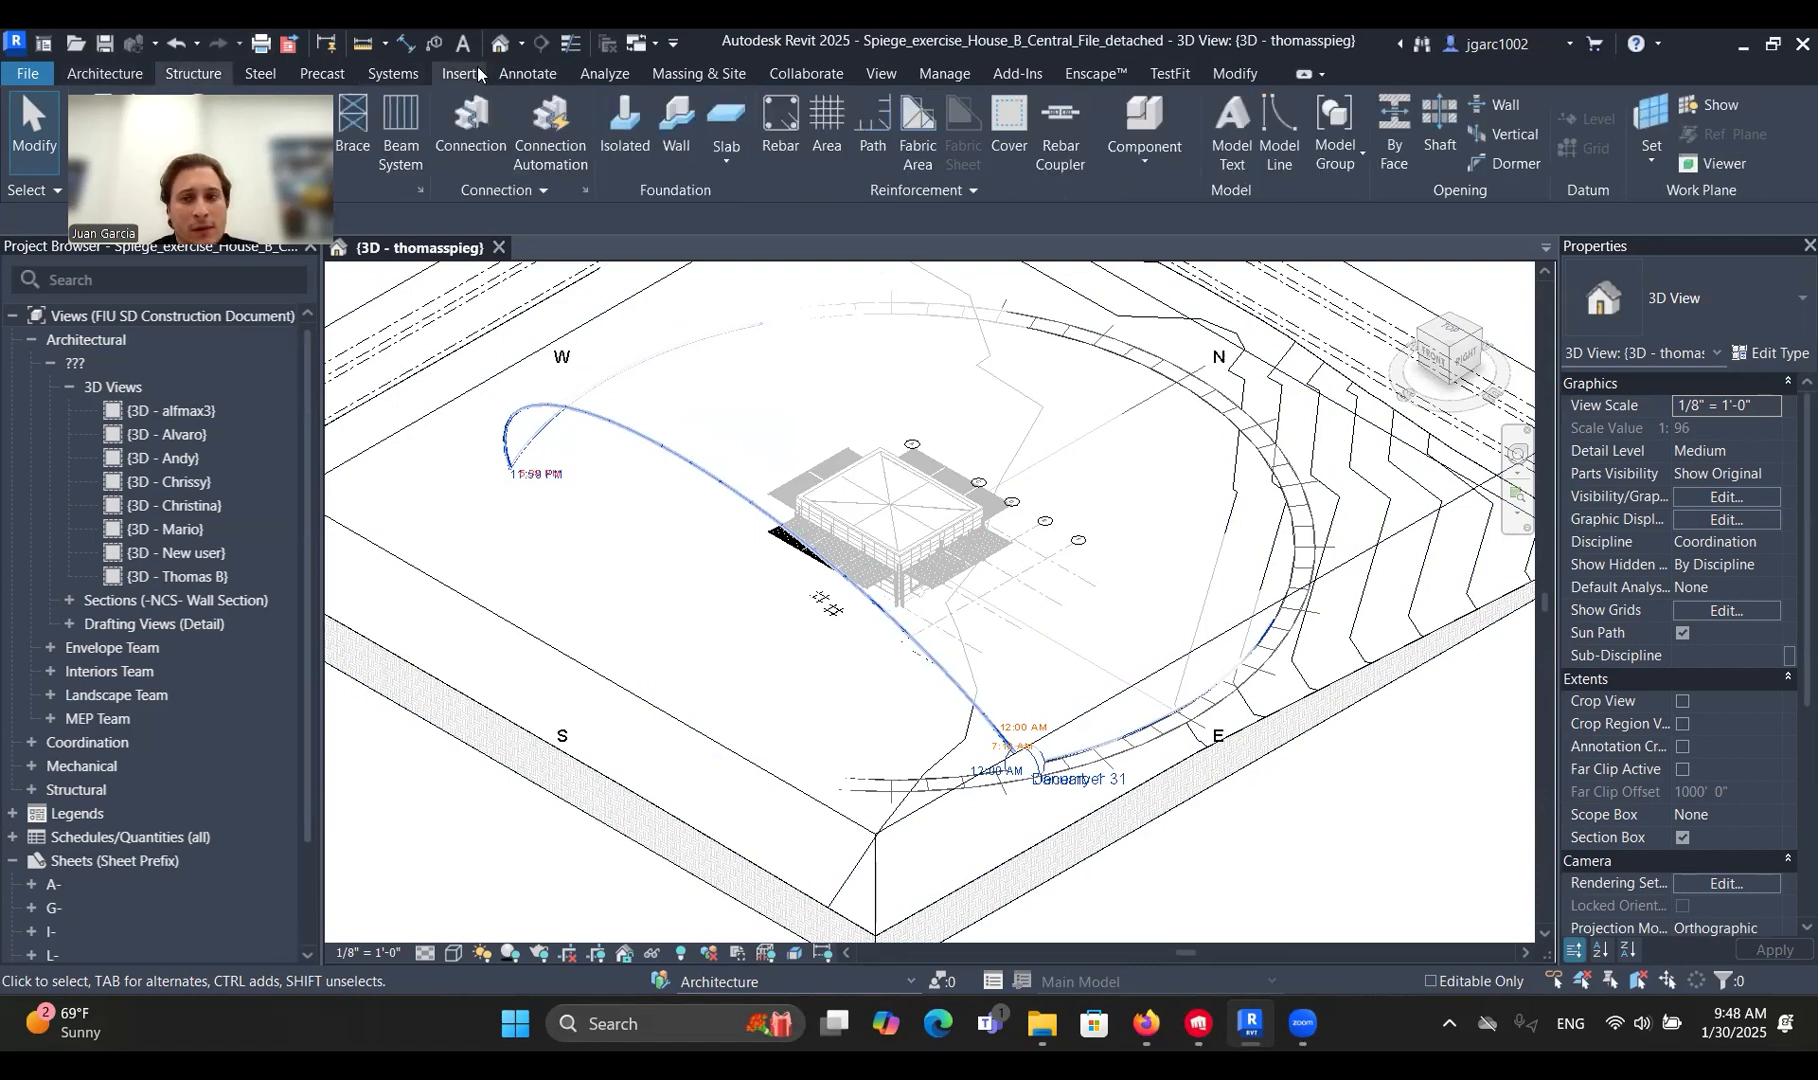
click(470, 70)
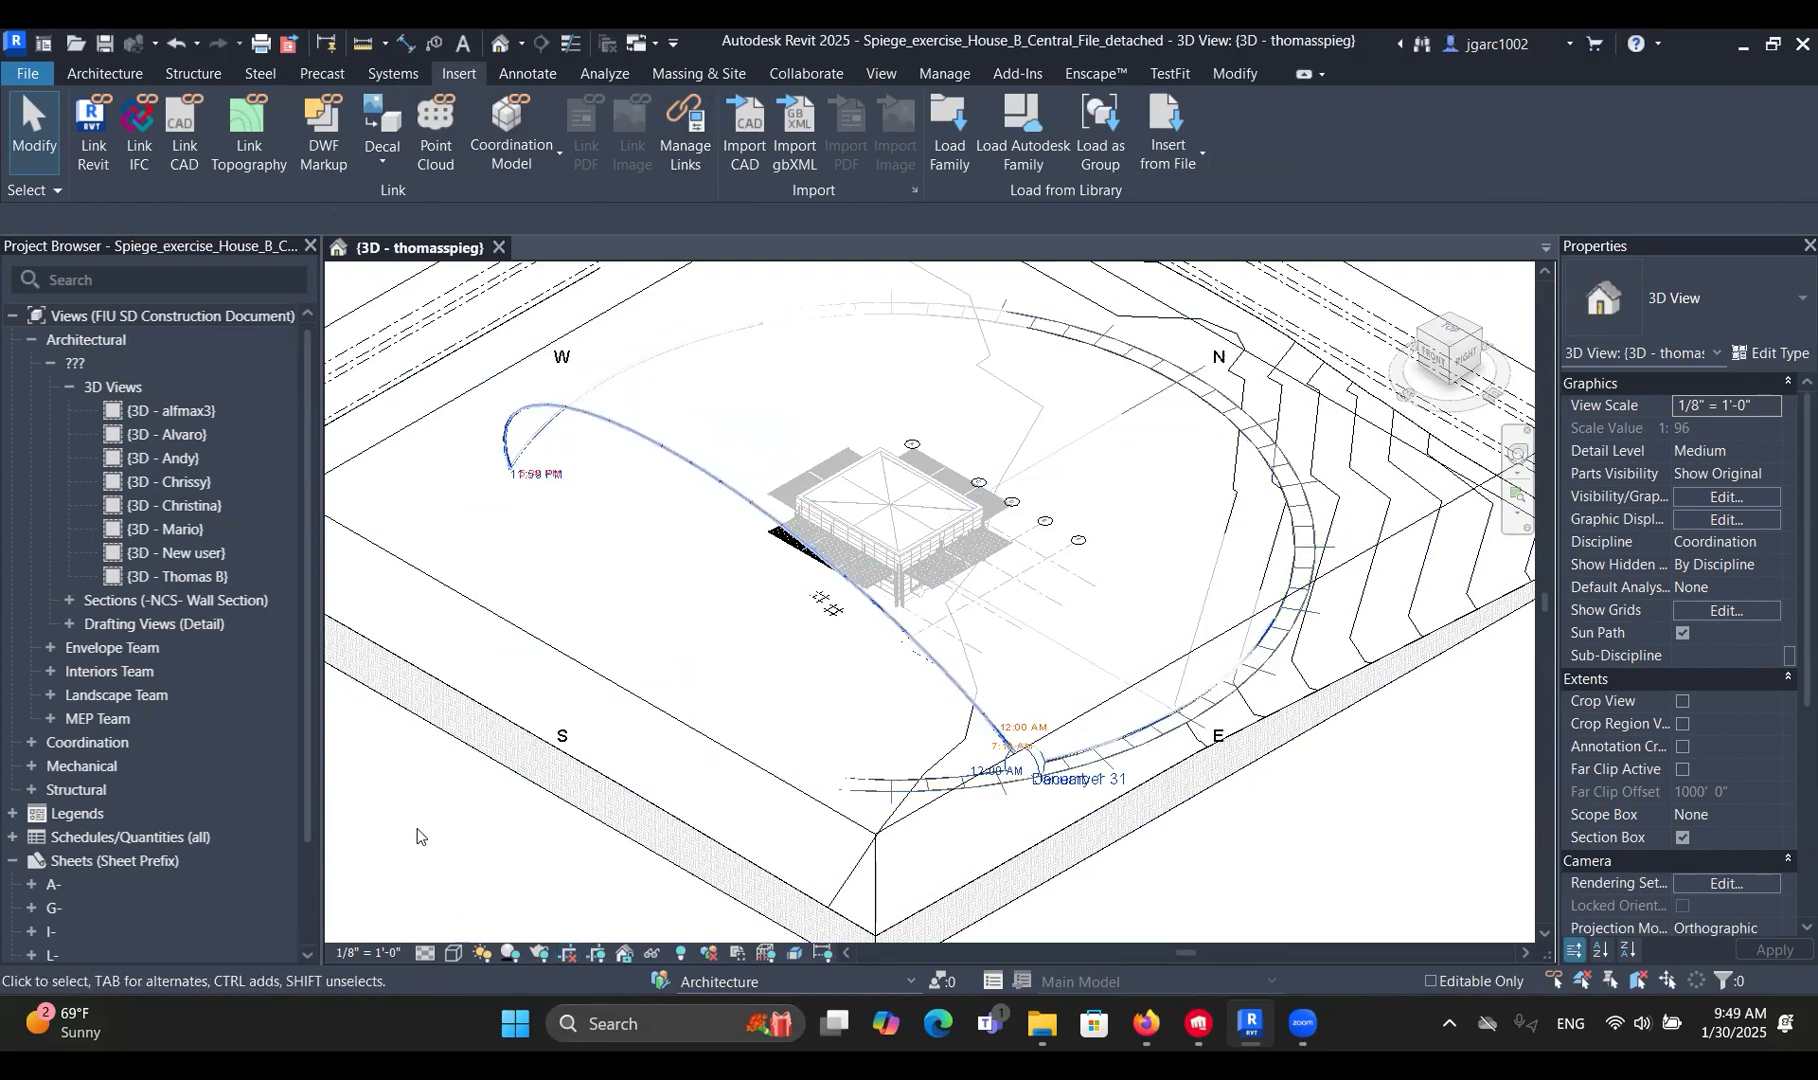
Start placing a component, search the available types for "cooling", look through the cooling tower sizes, and leave the placement command.
key(c)
key(m)
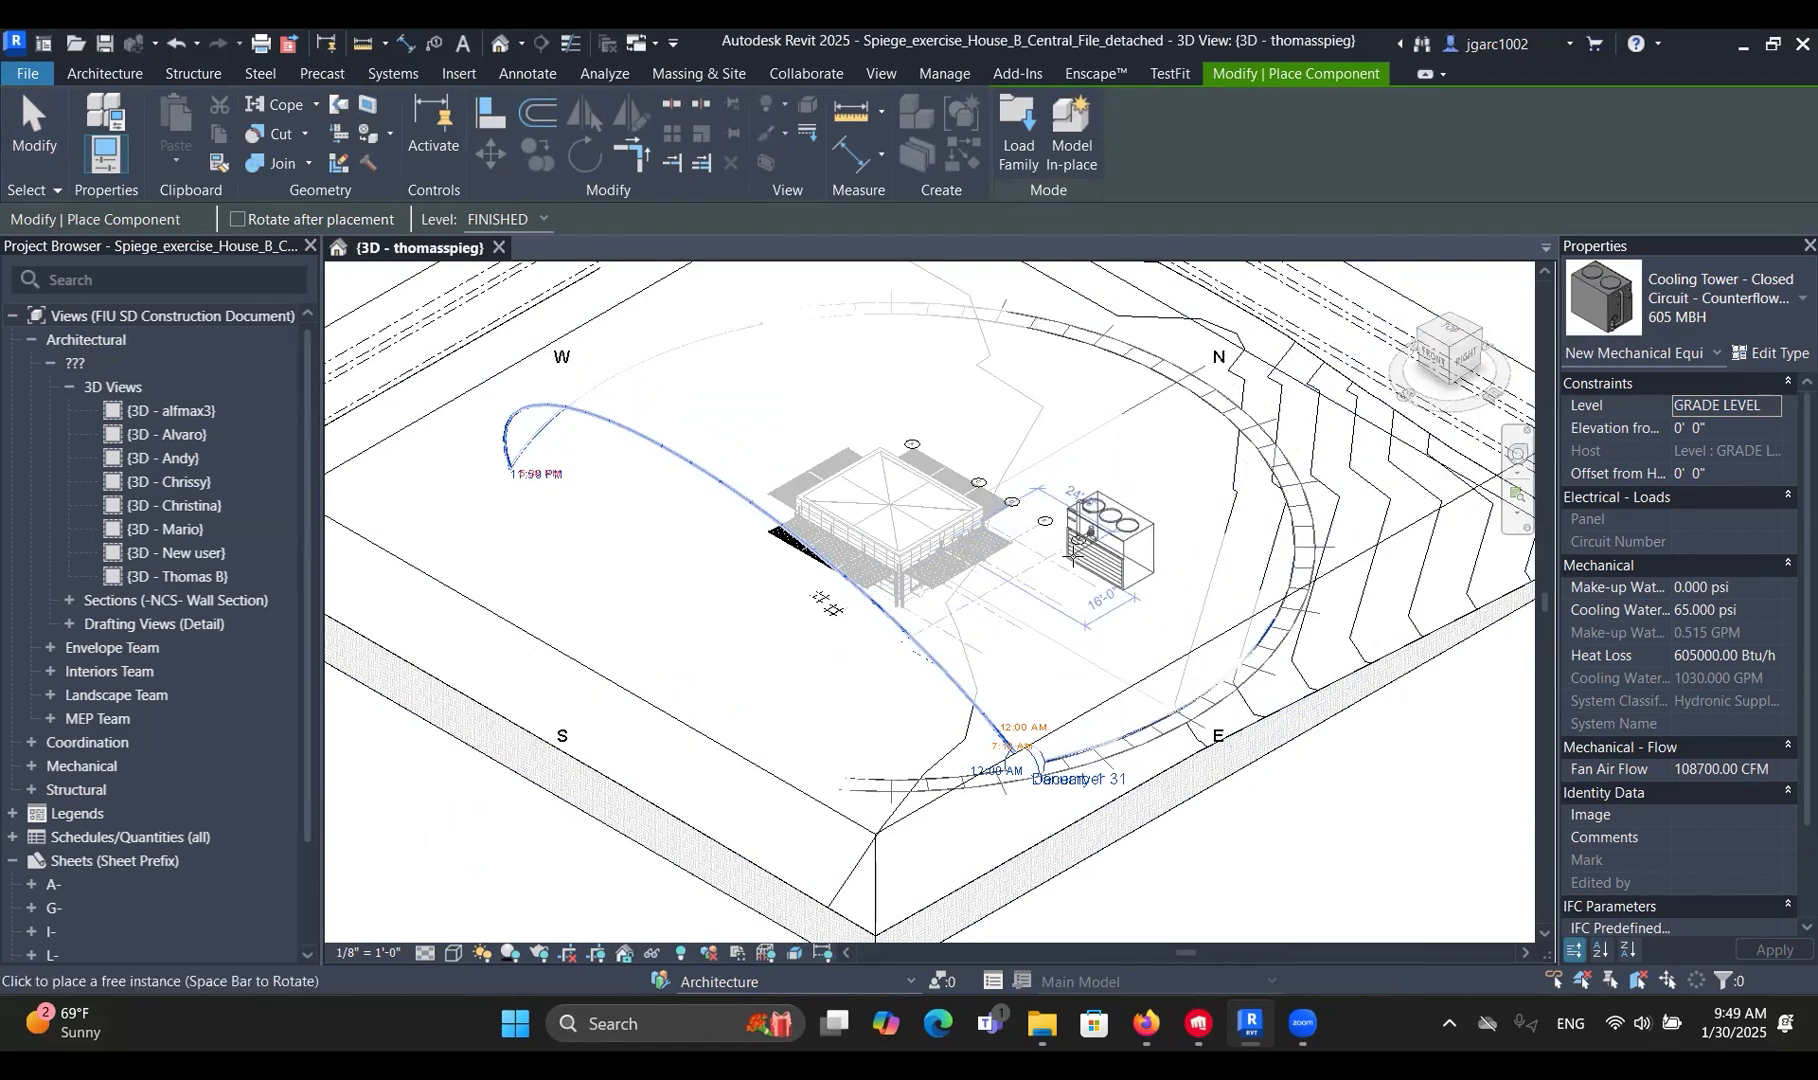
click(1729, 278)
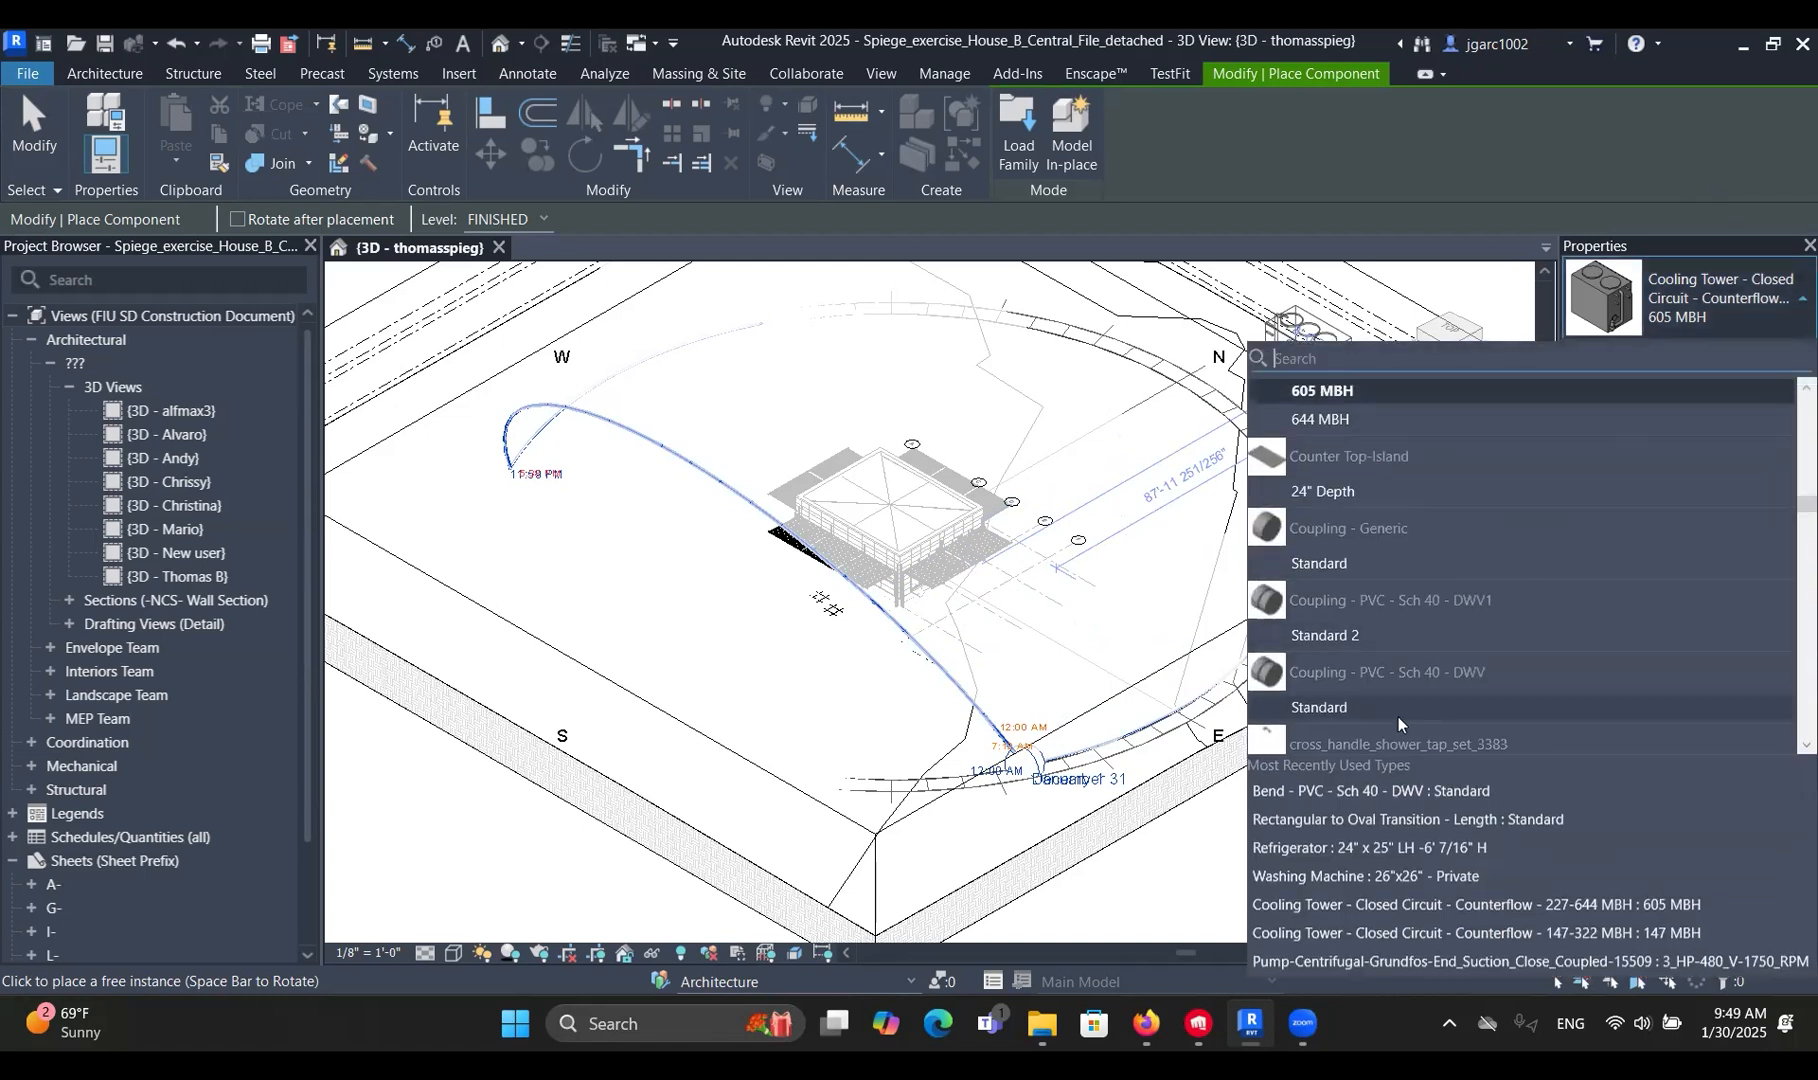
scroll(1395, 718, down, 10)
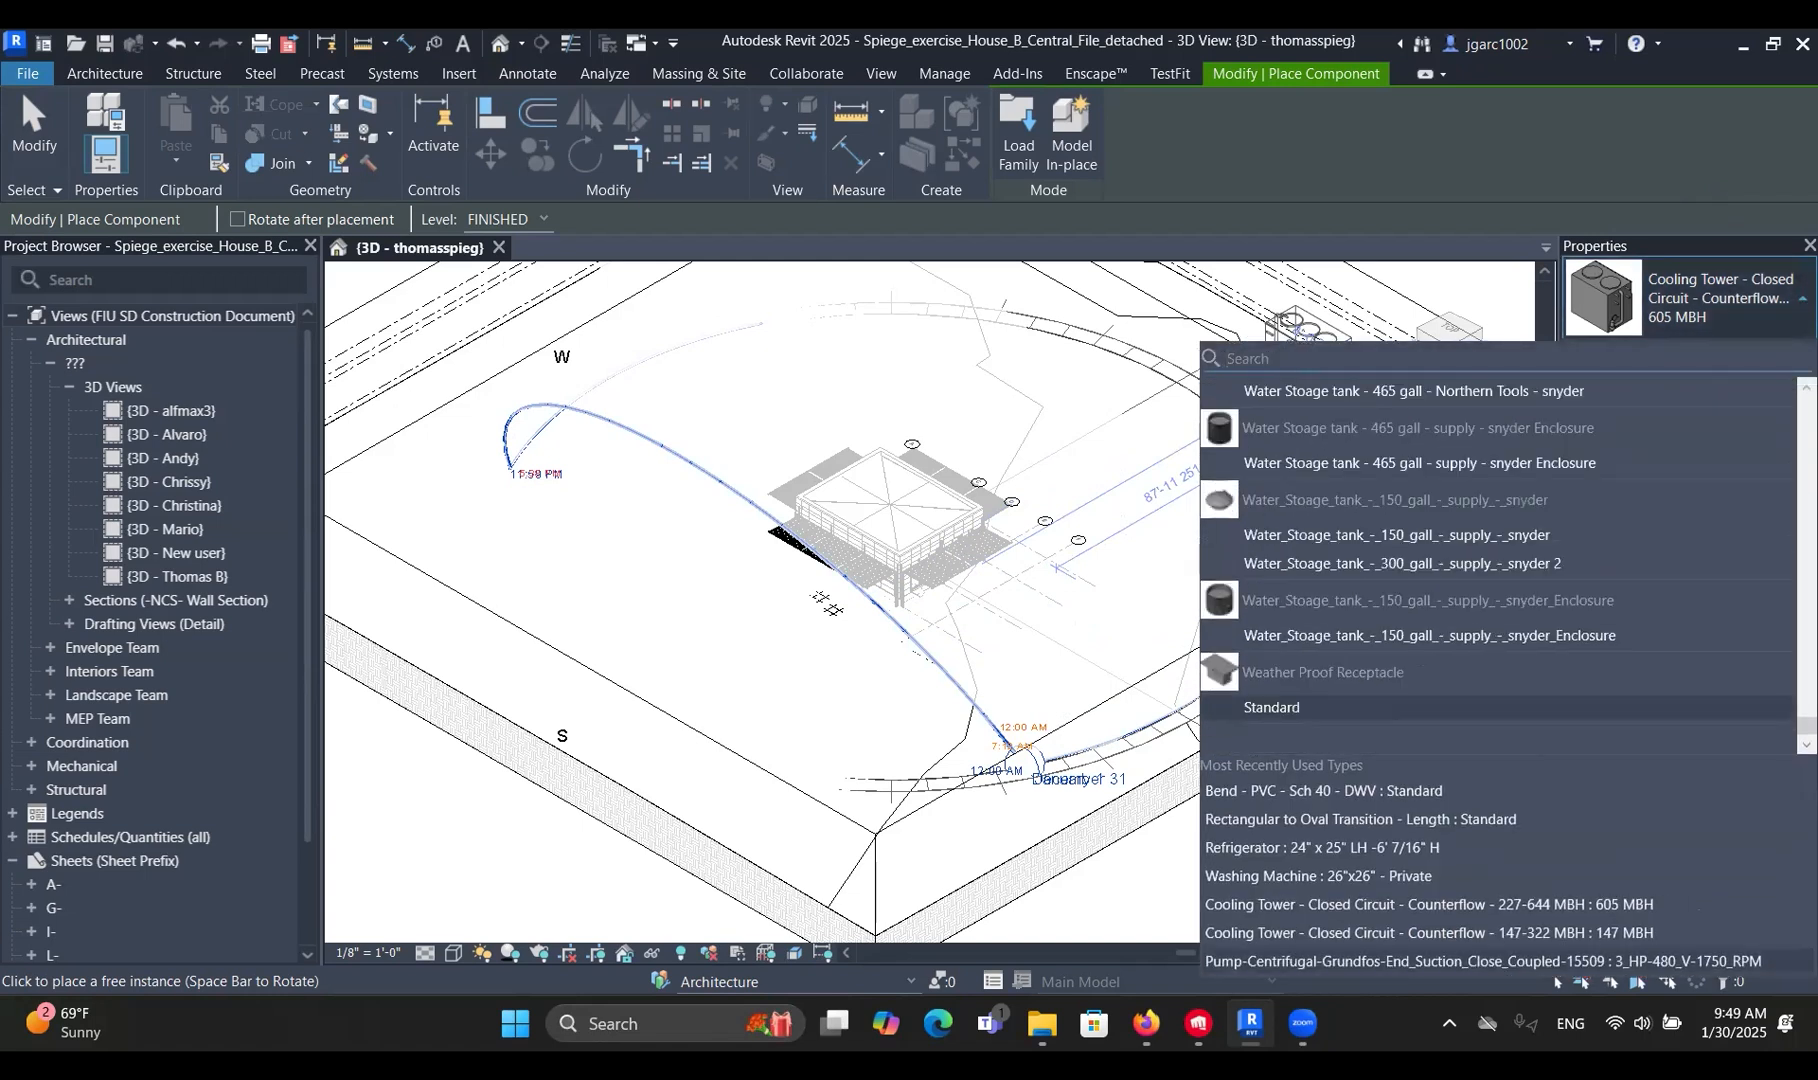
scroll(1381, 609, up, 15)
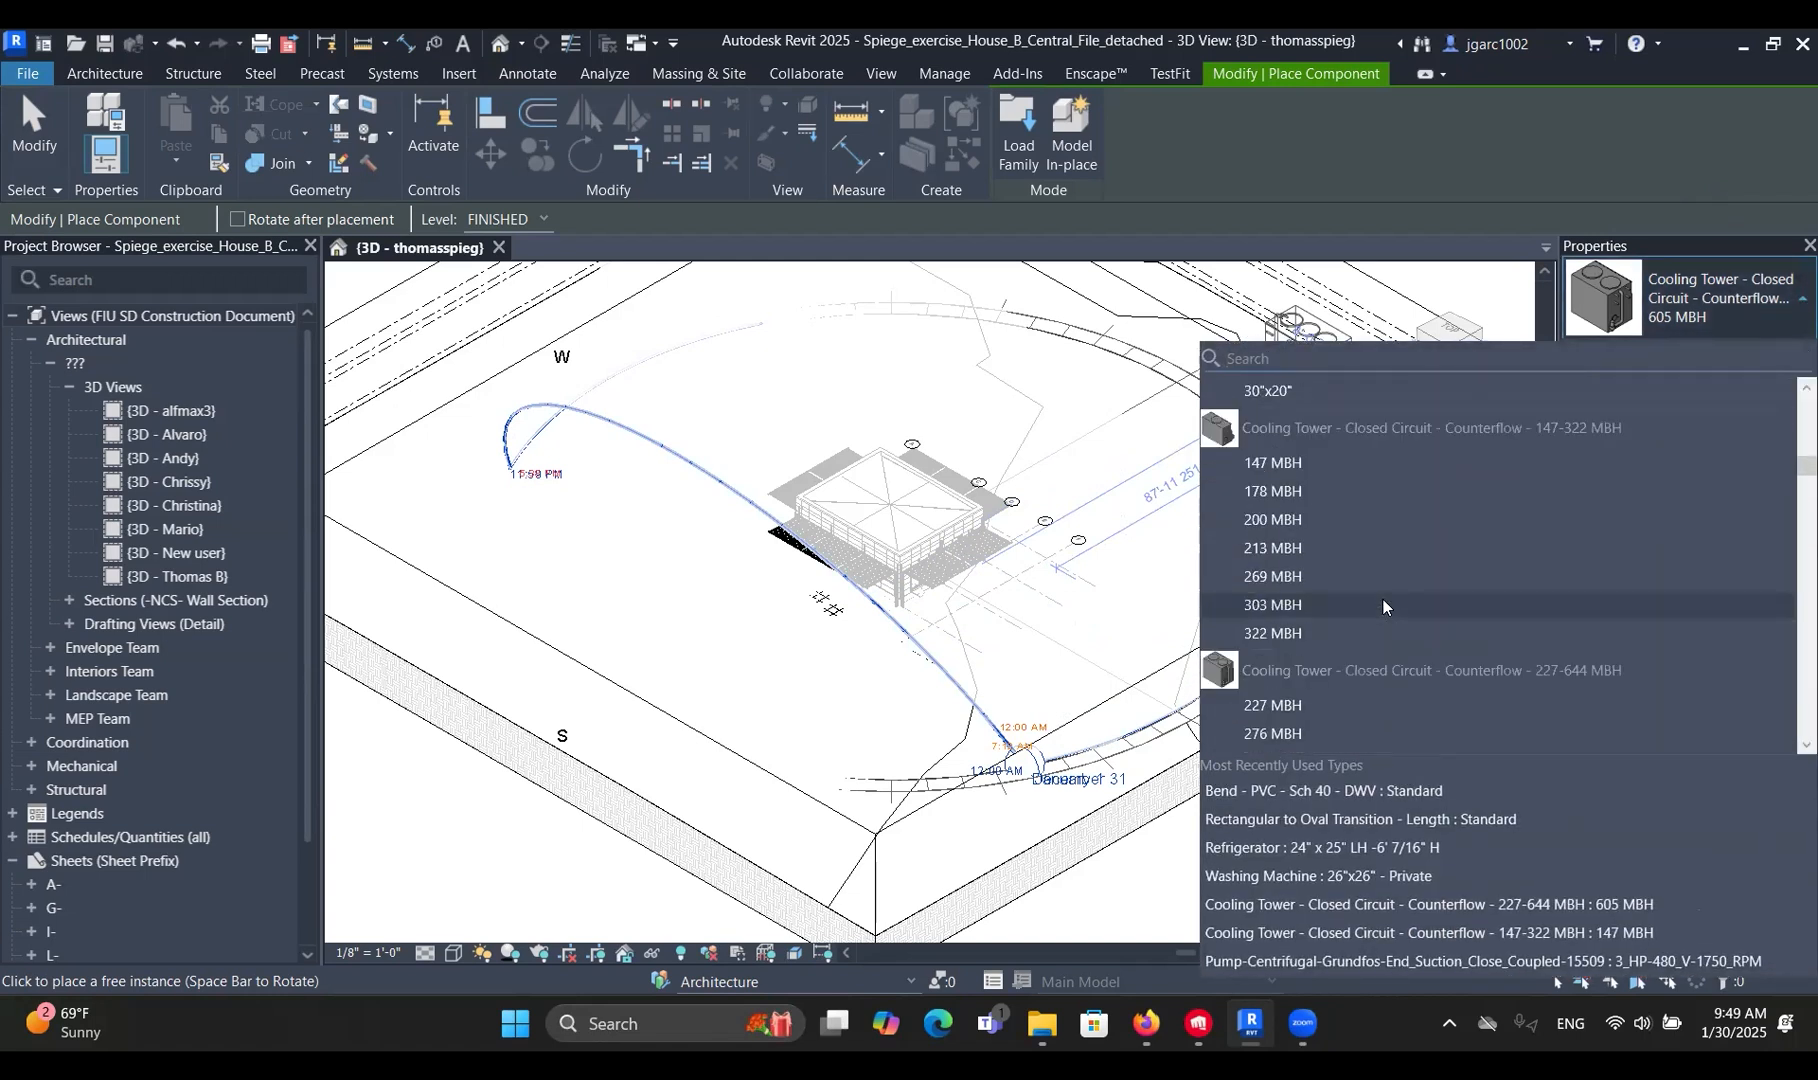
click(1293, 357)
text(cooling)
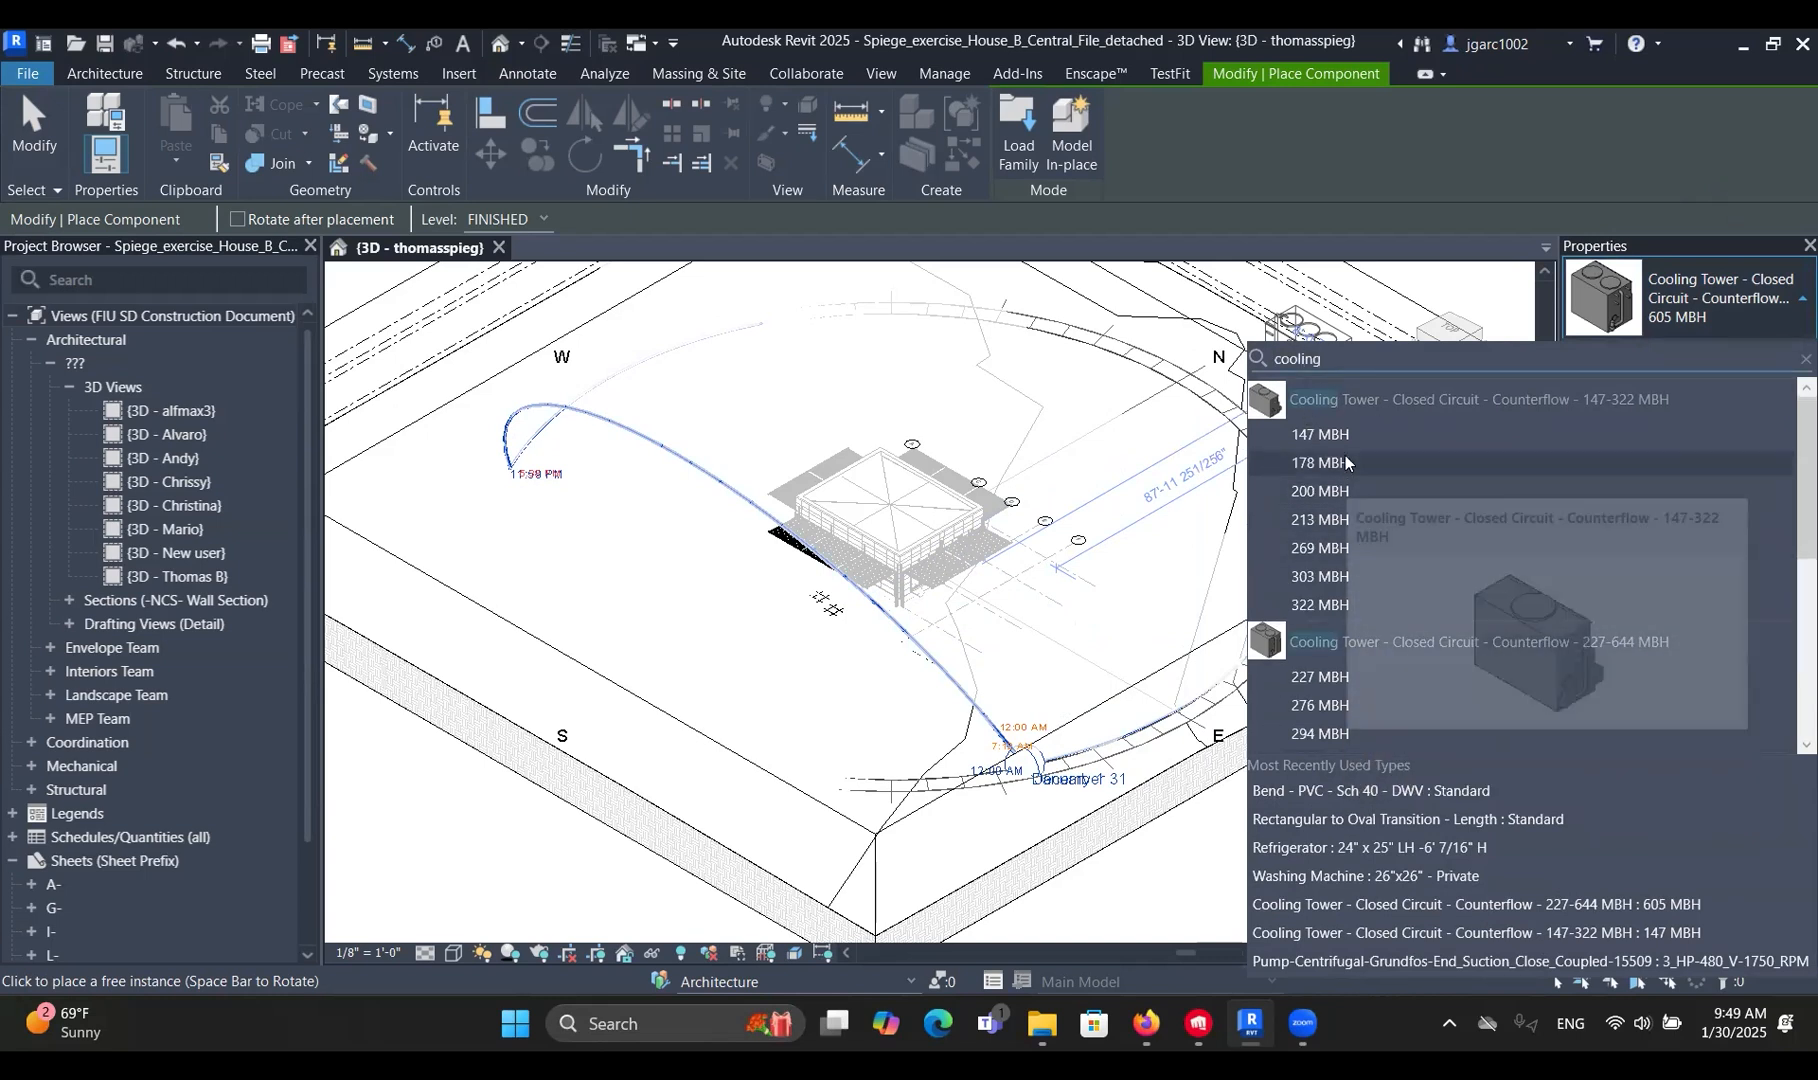
scroll(1398, 612, down, 5)
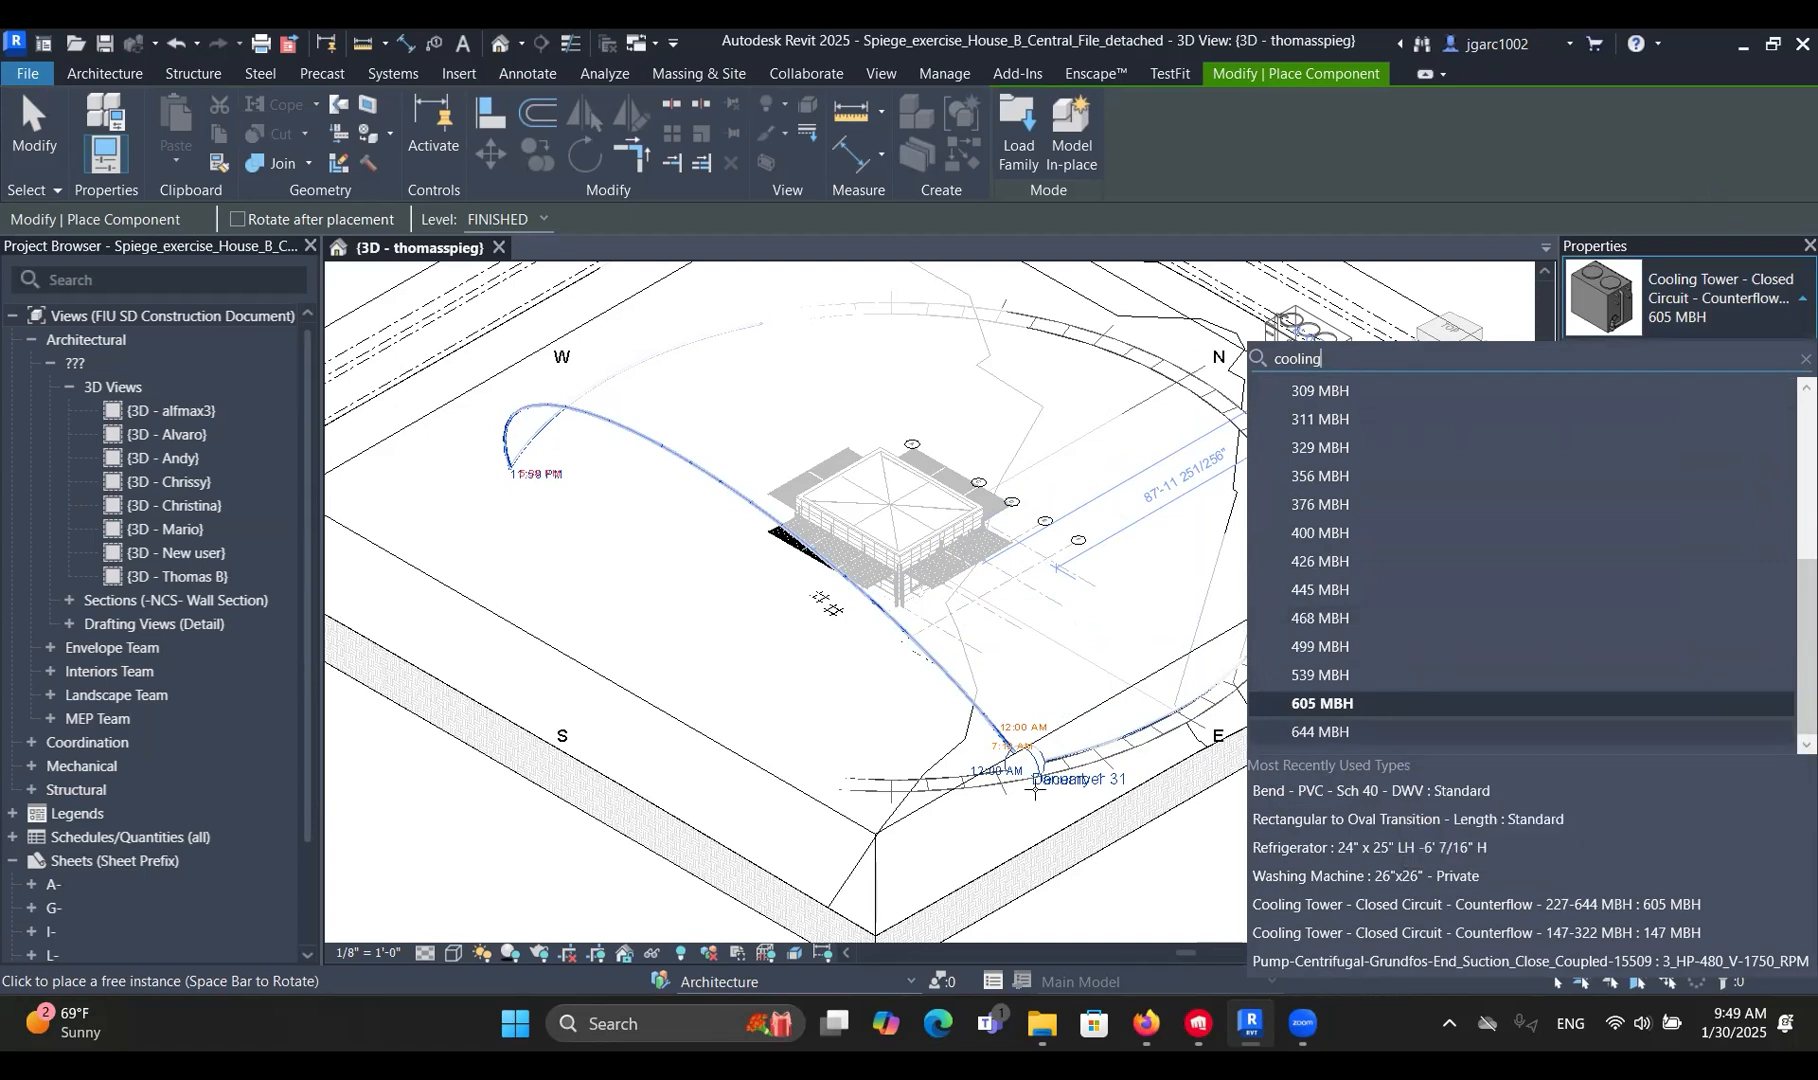
key(Escape)
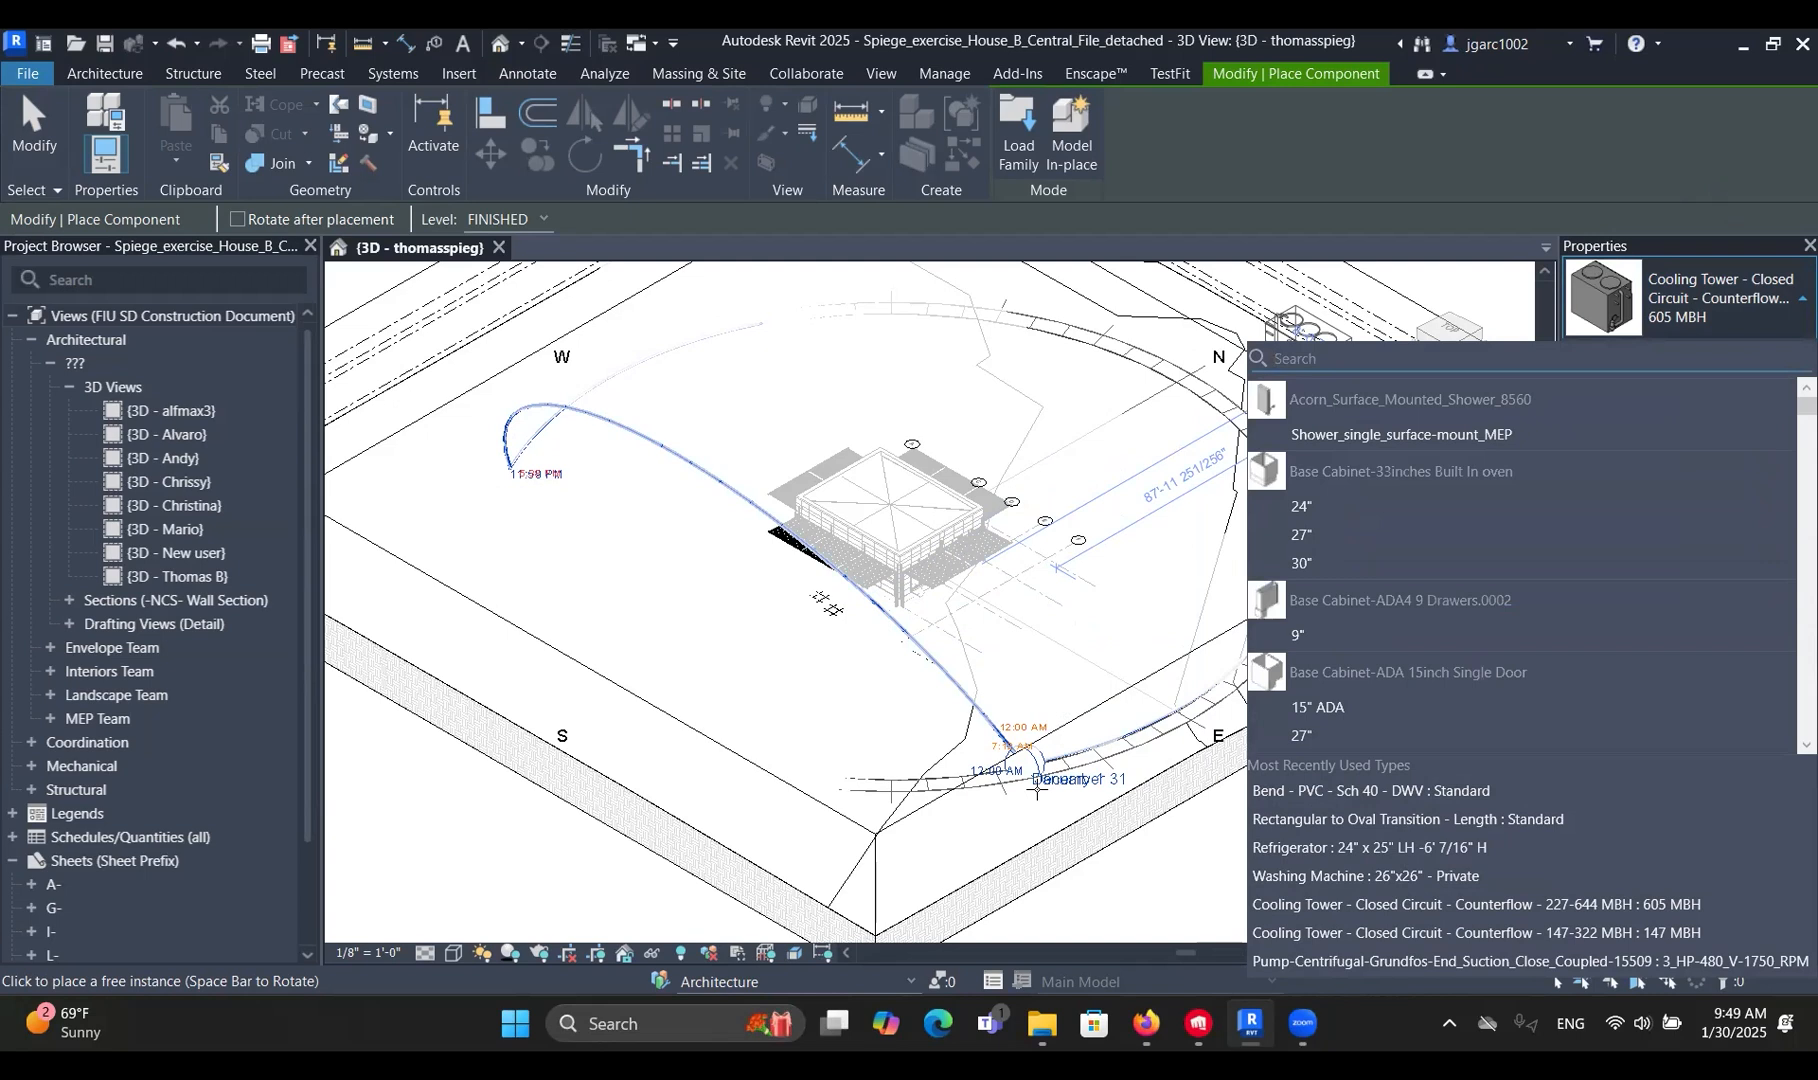
click(1037, 790)
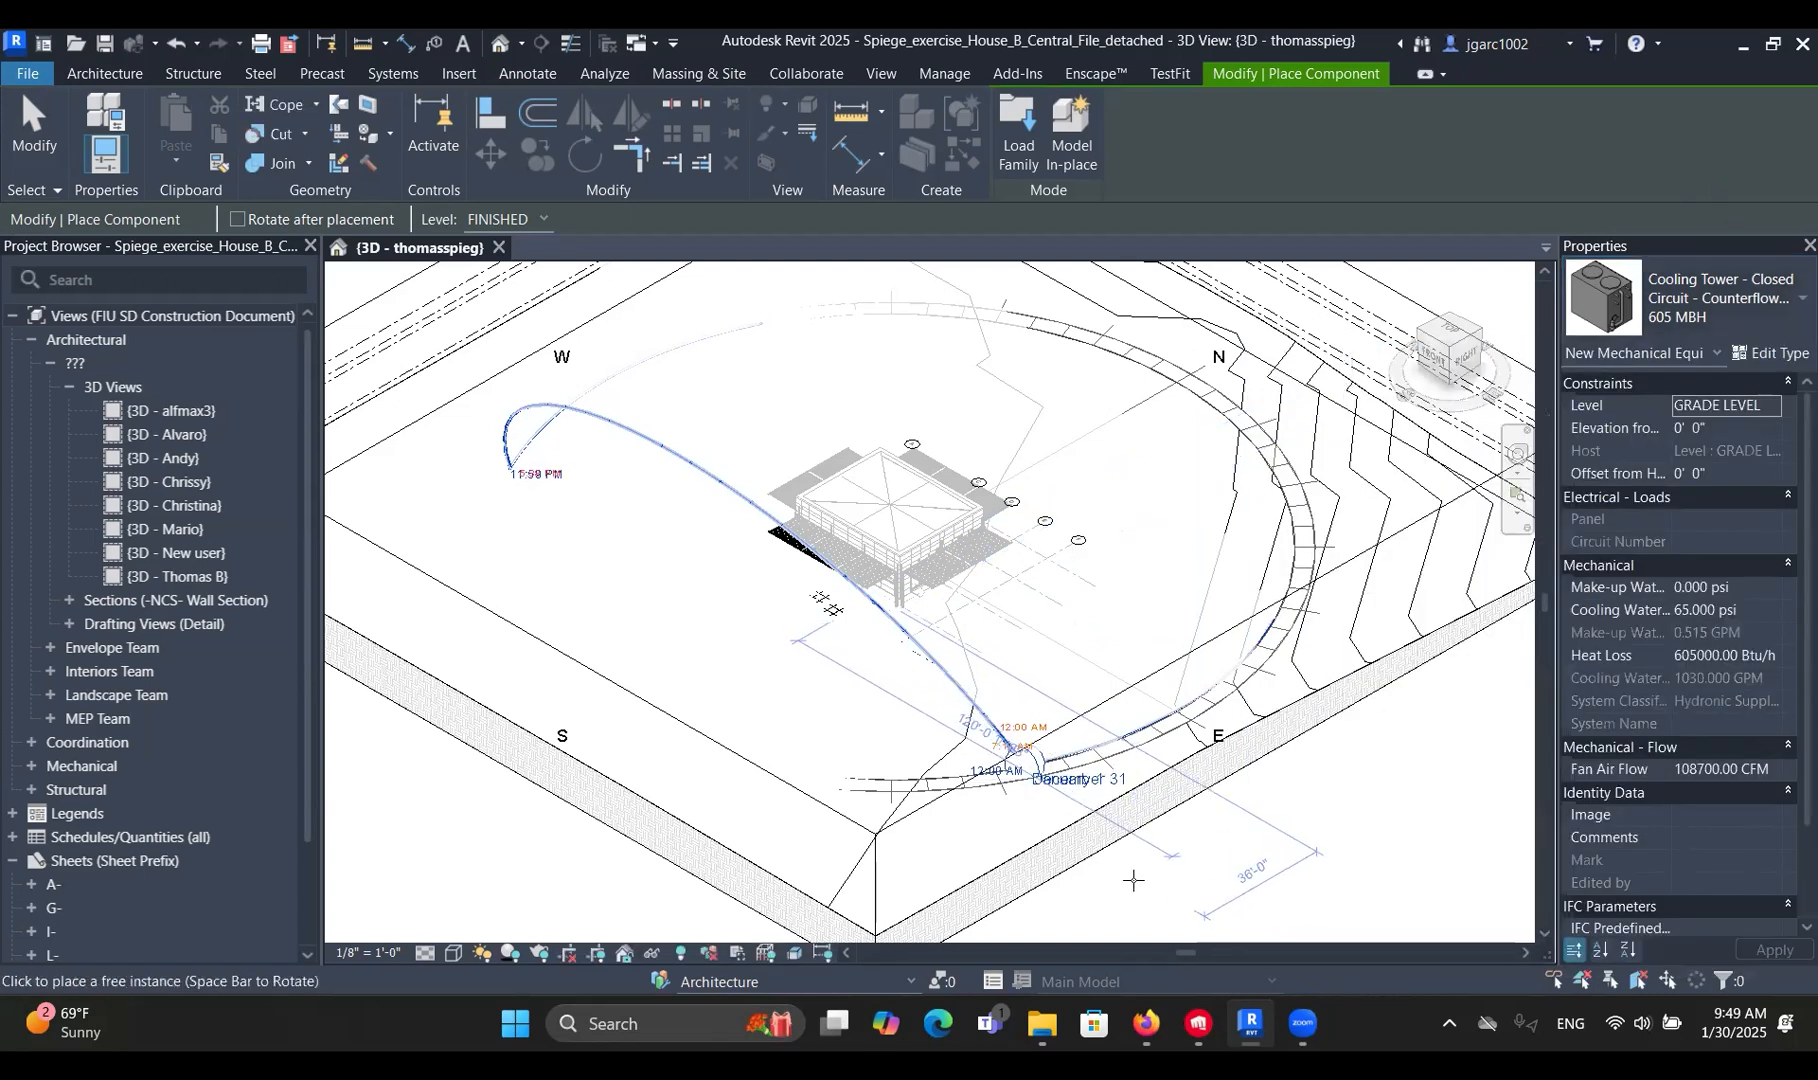
click(1240, 731)
key(Escape)
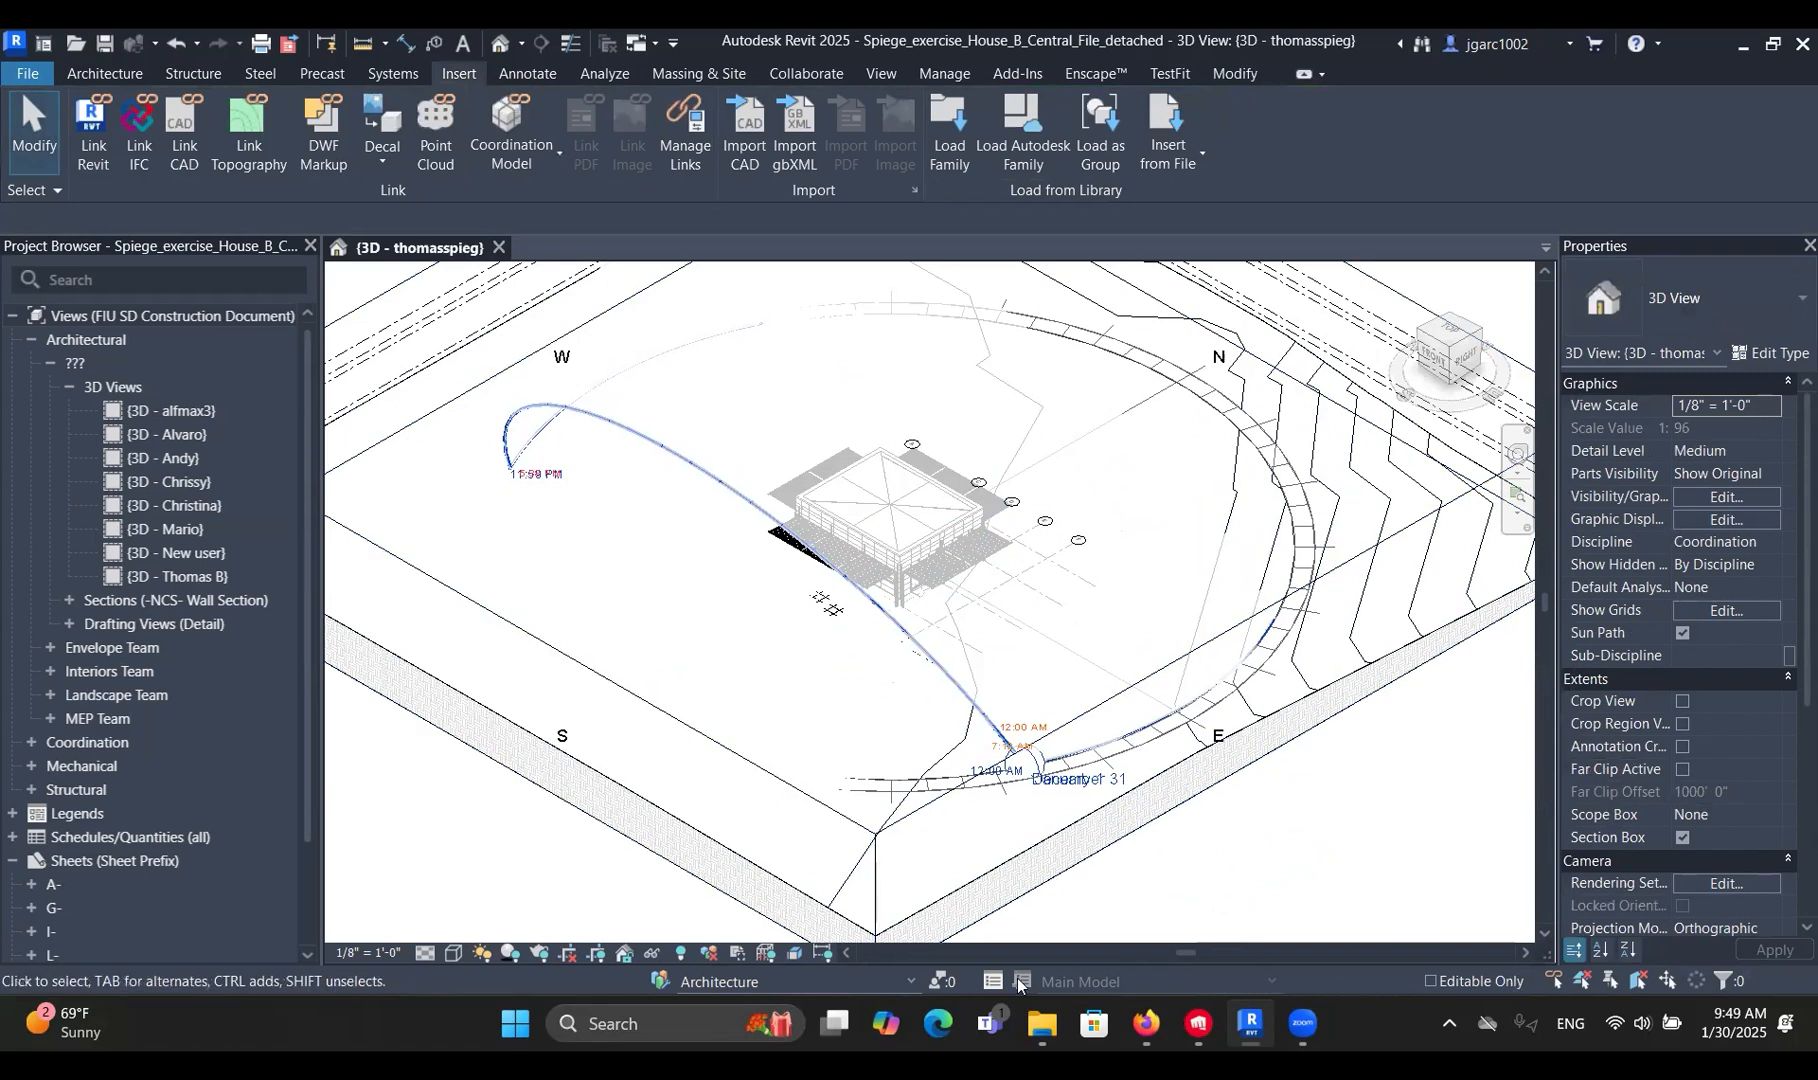
click(1292, 1040)
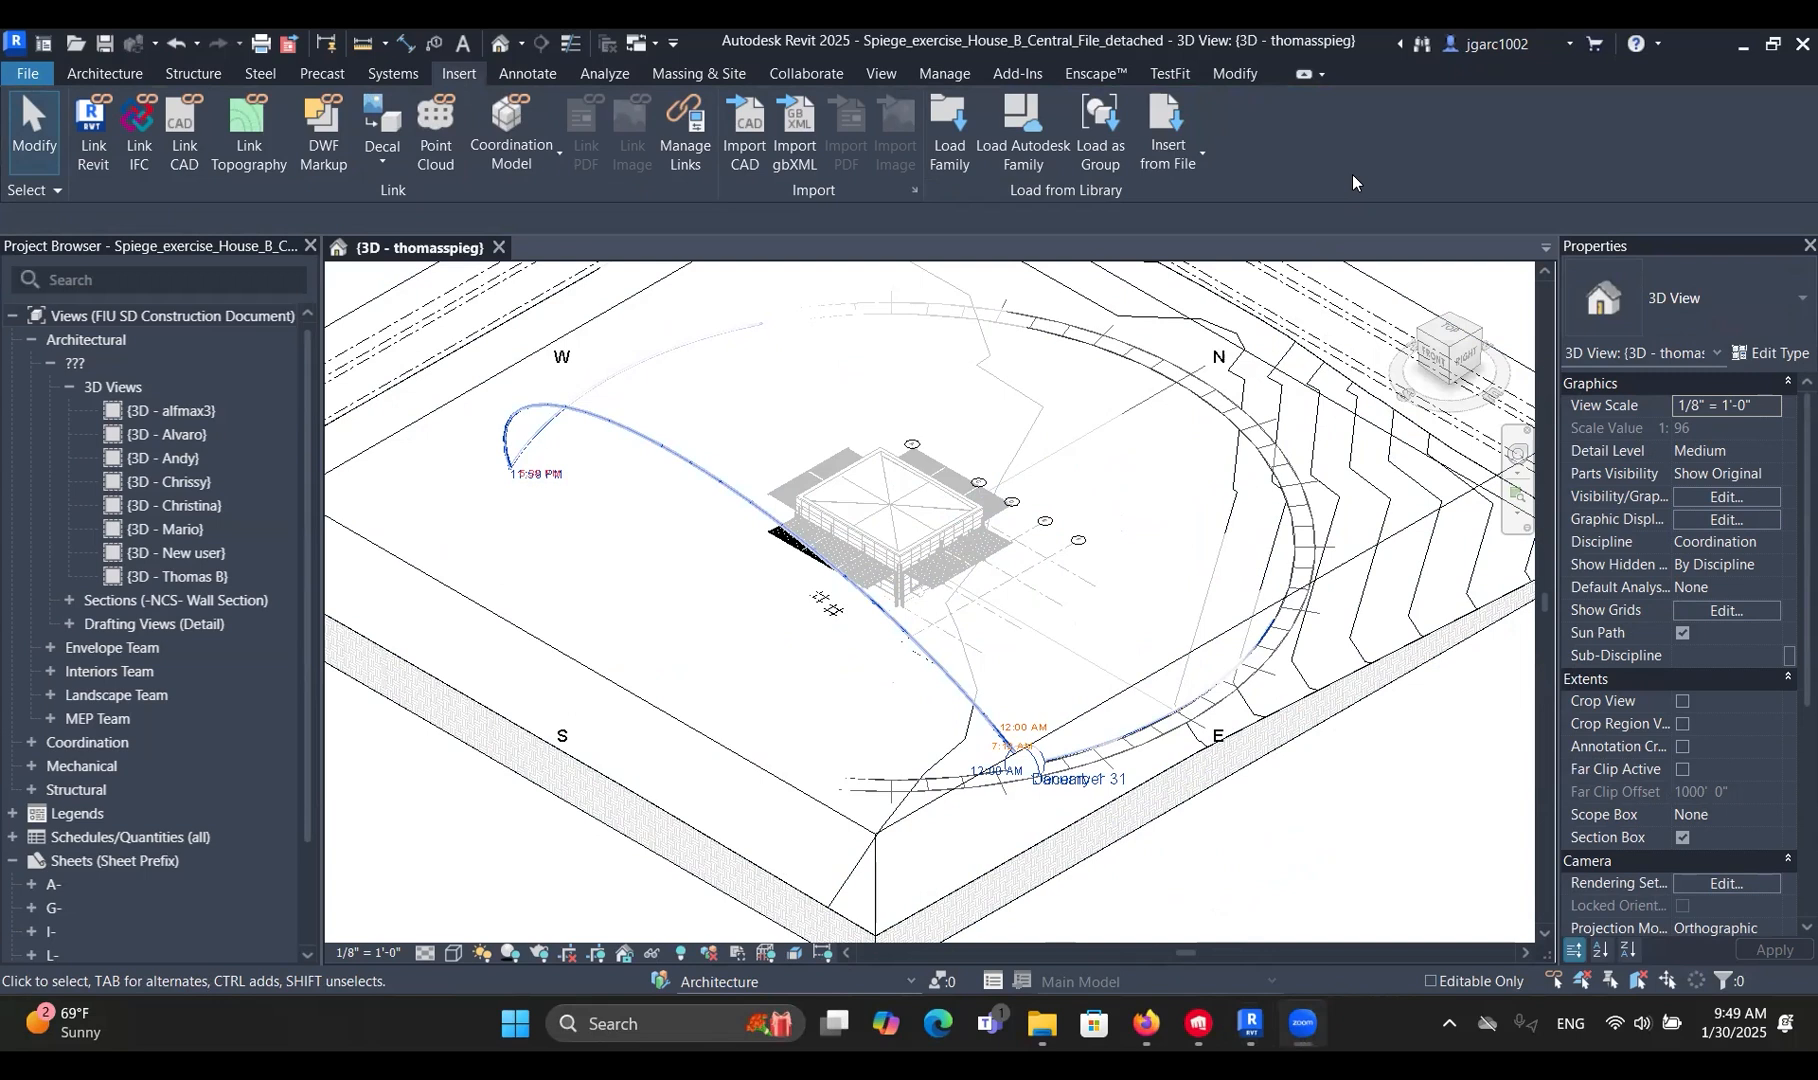
key(Caps_Lock)
key(Caps_Lock)
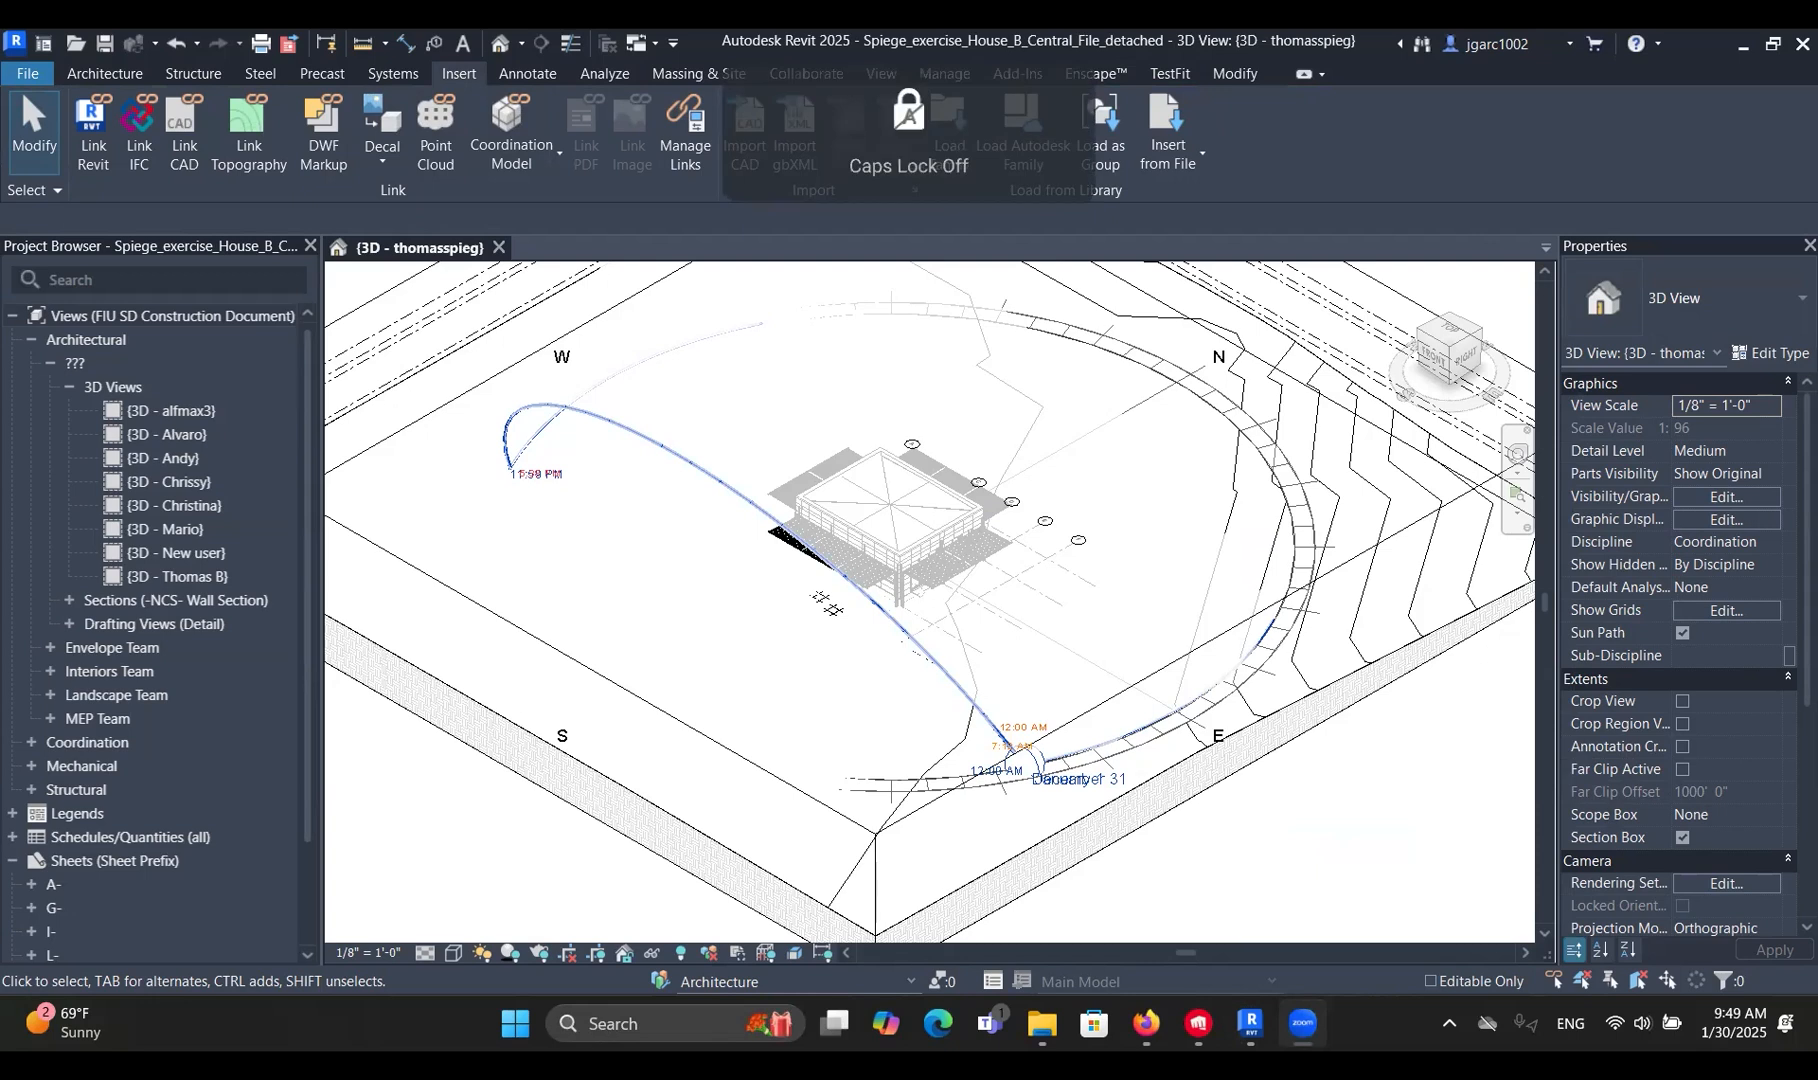
key(Caps_Lock)
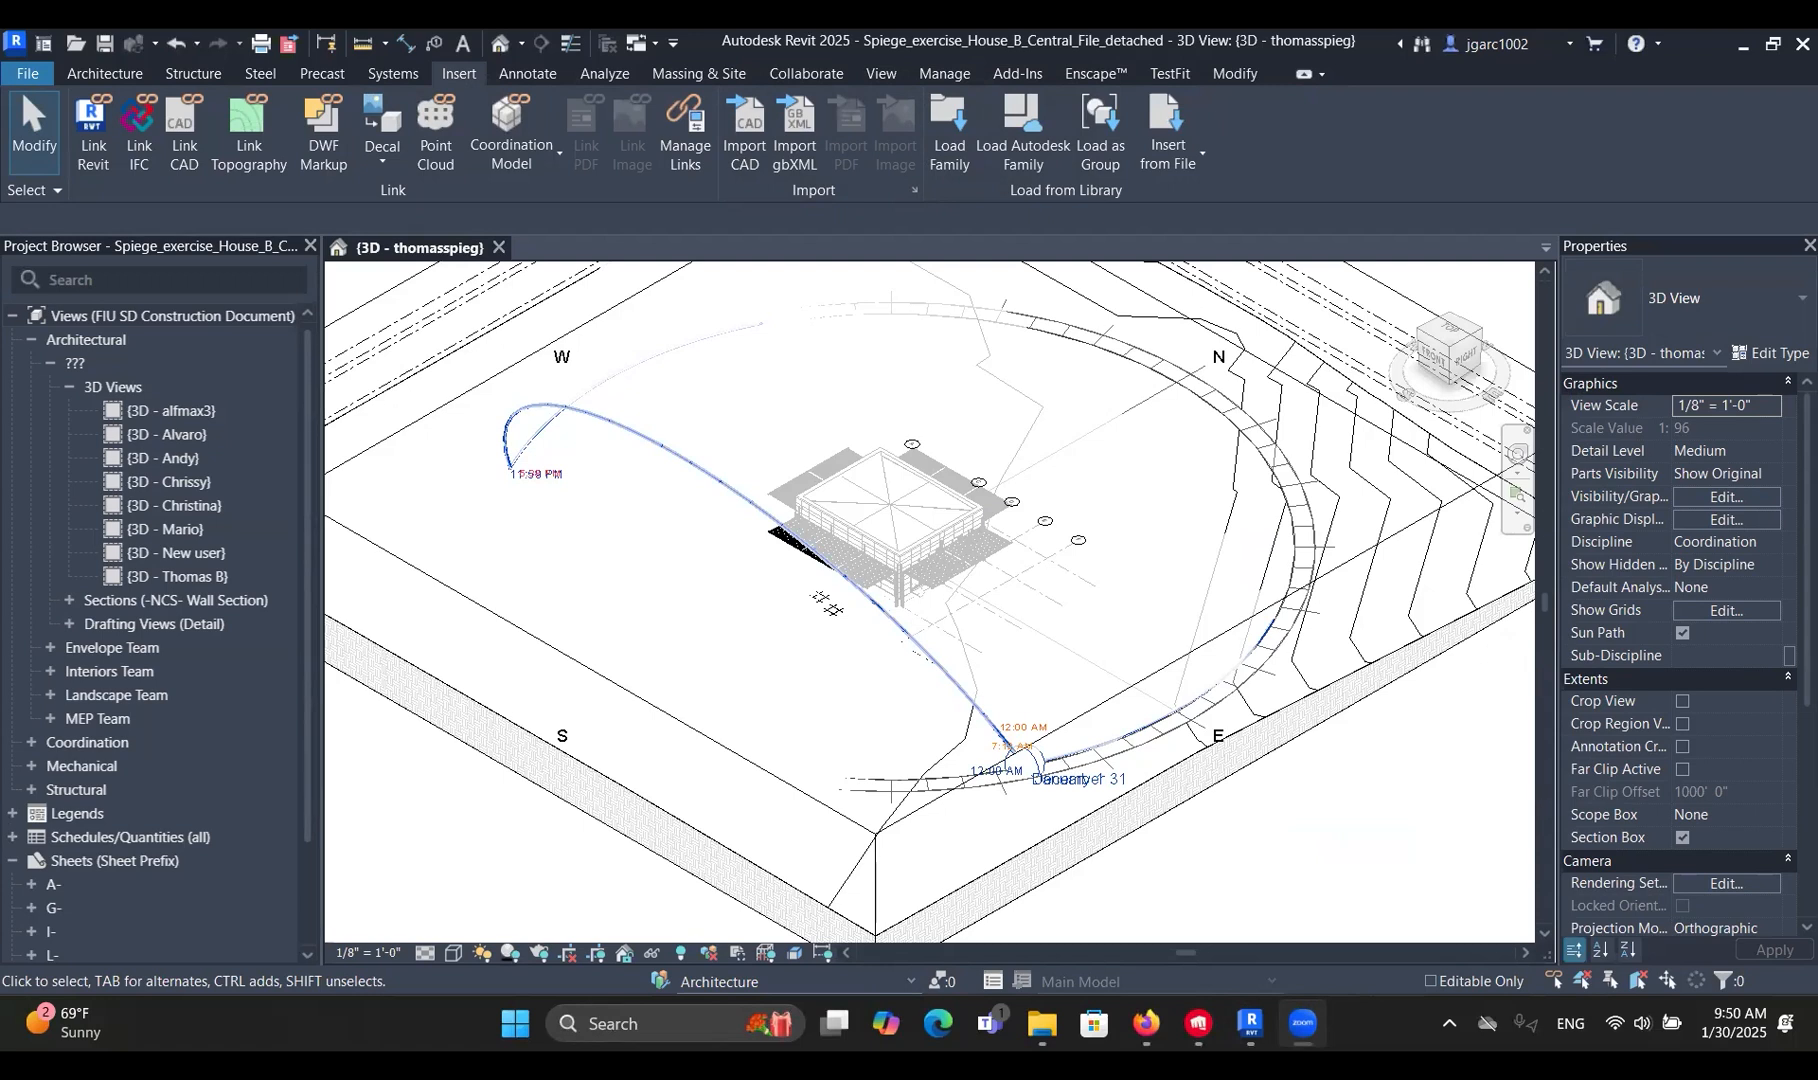
key(Caps_Lock)
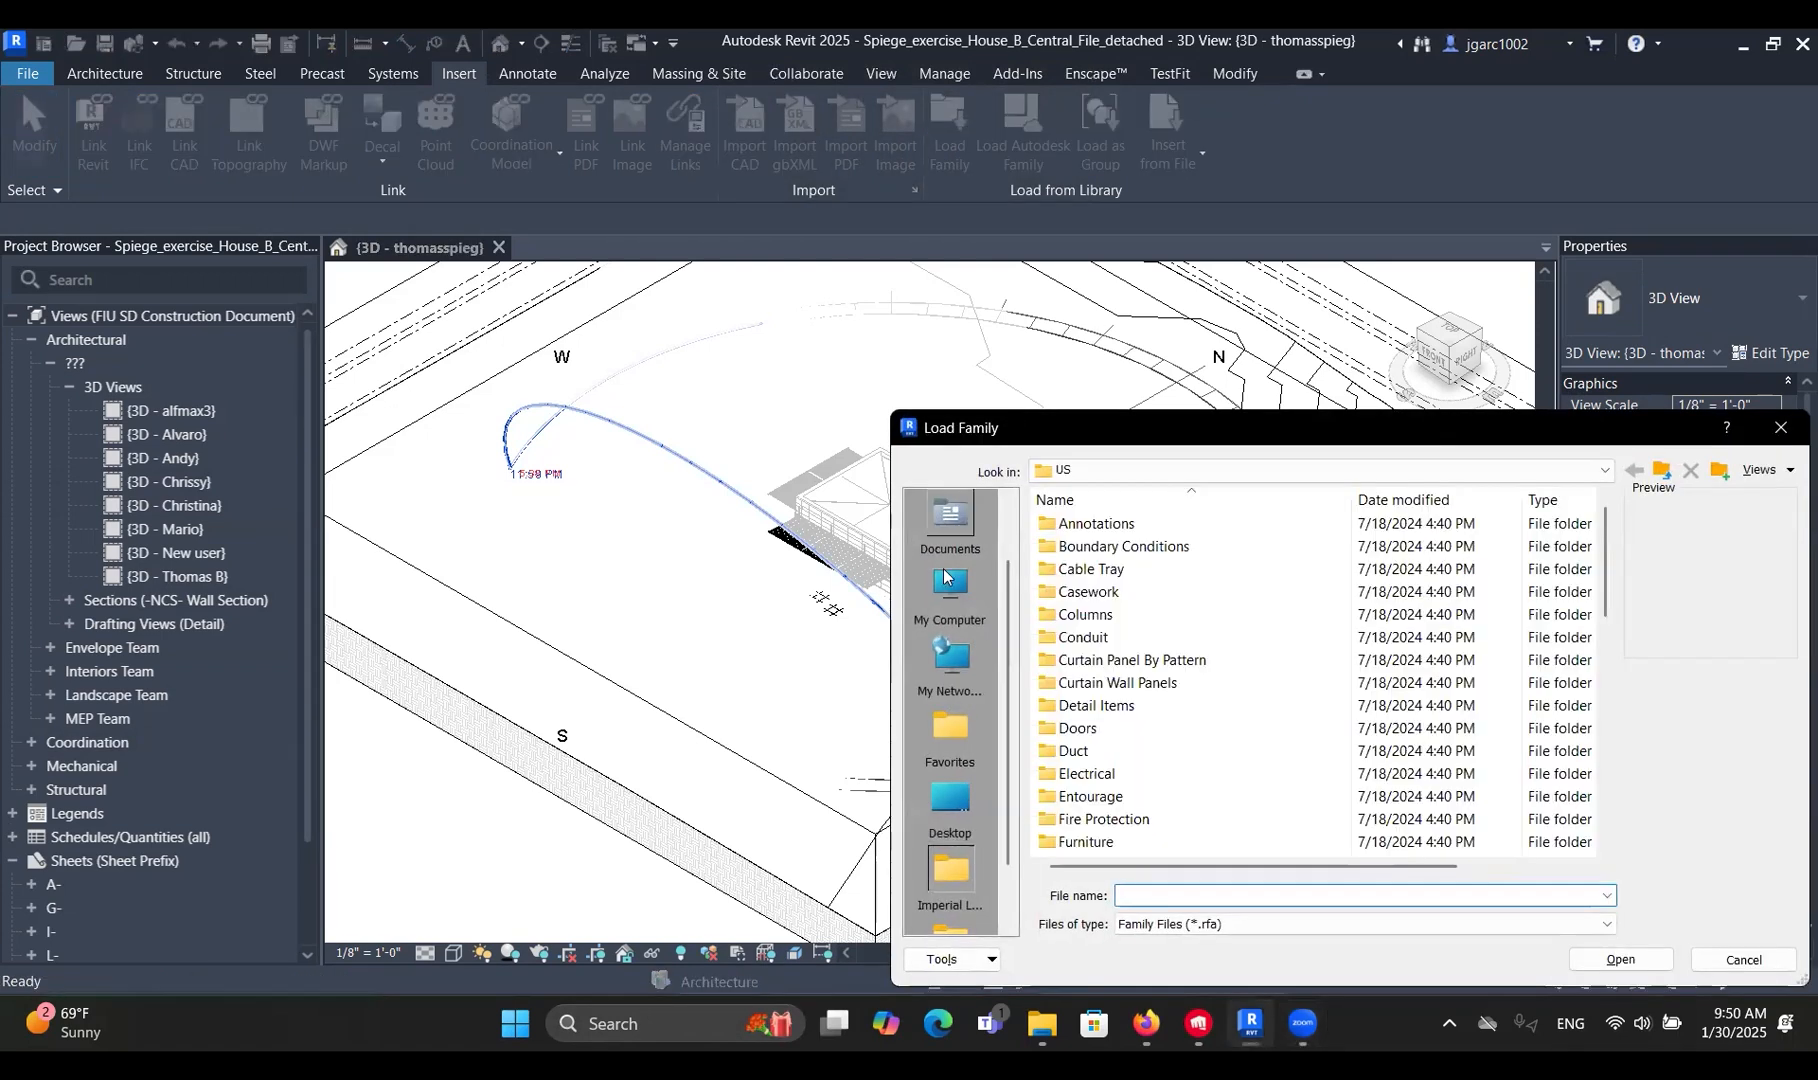
Load the COR_Mell_Sofa.rfa family from the Downloads folder into the project and exit component placement.
click(942, 812)
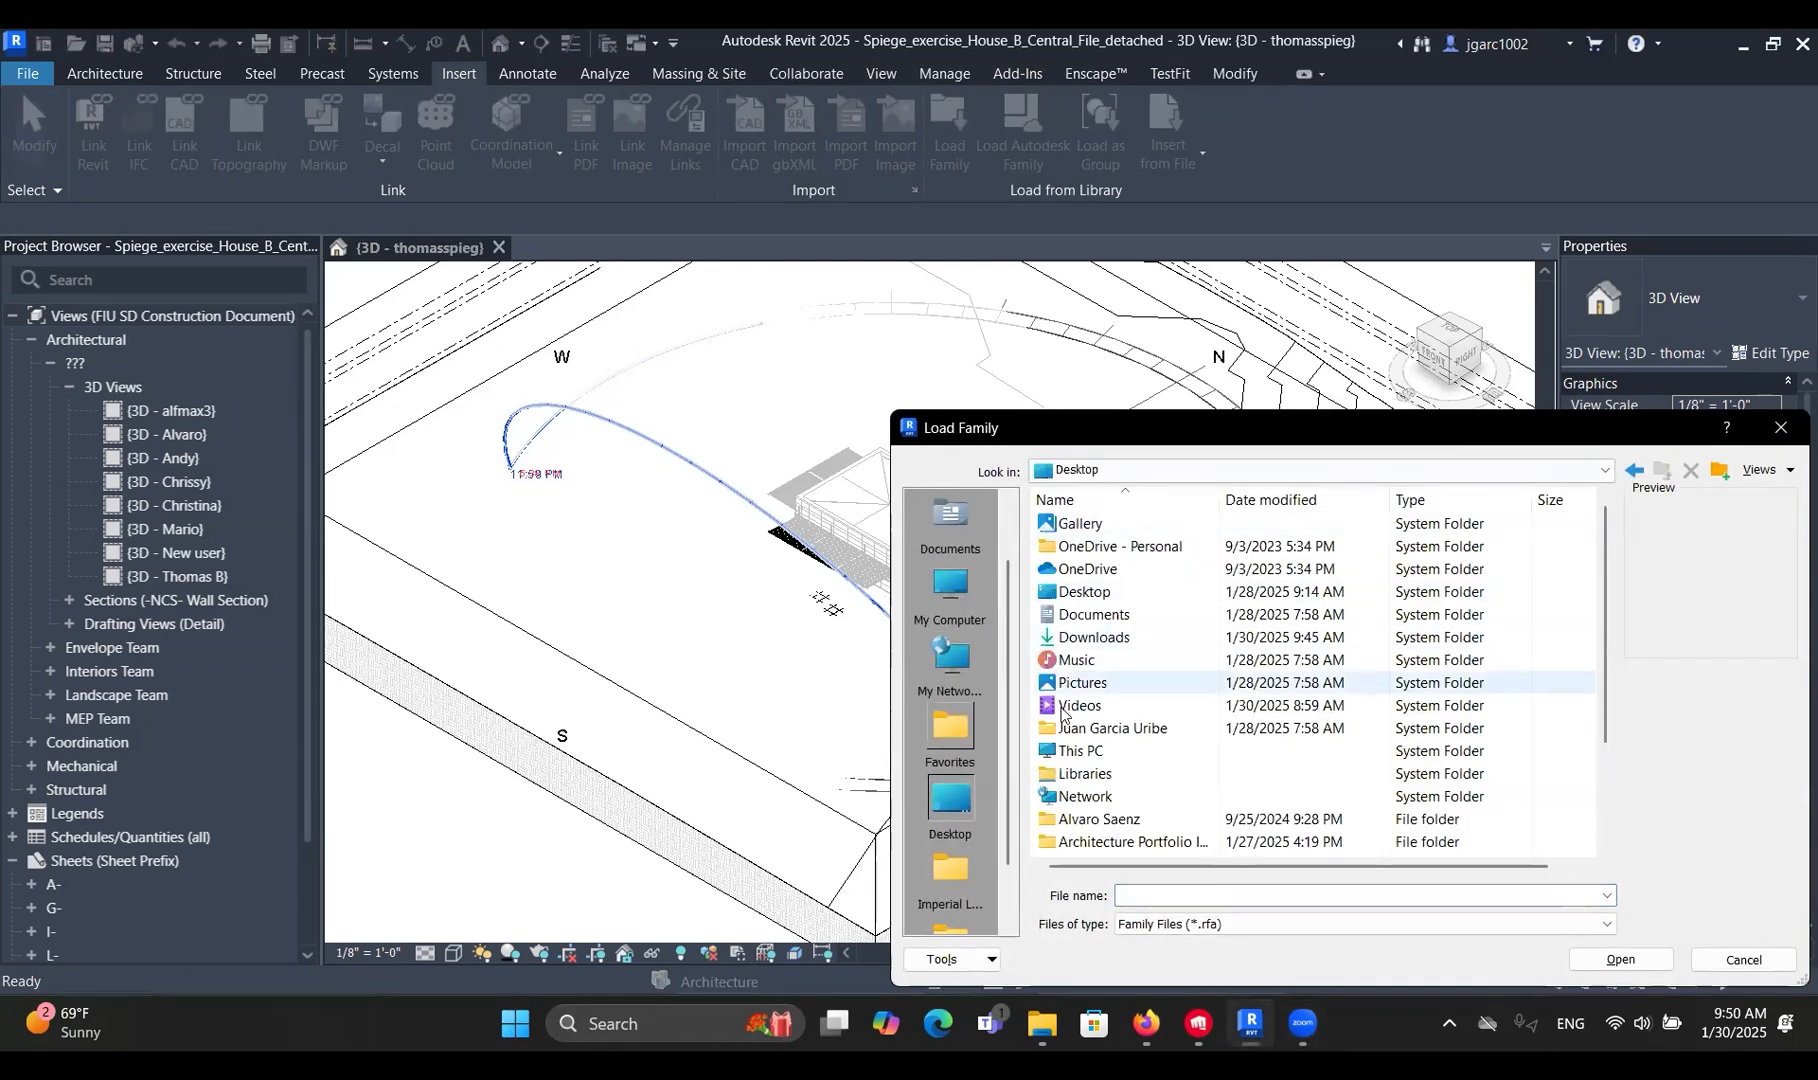
double_click(1094, 637)
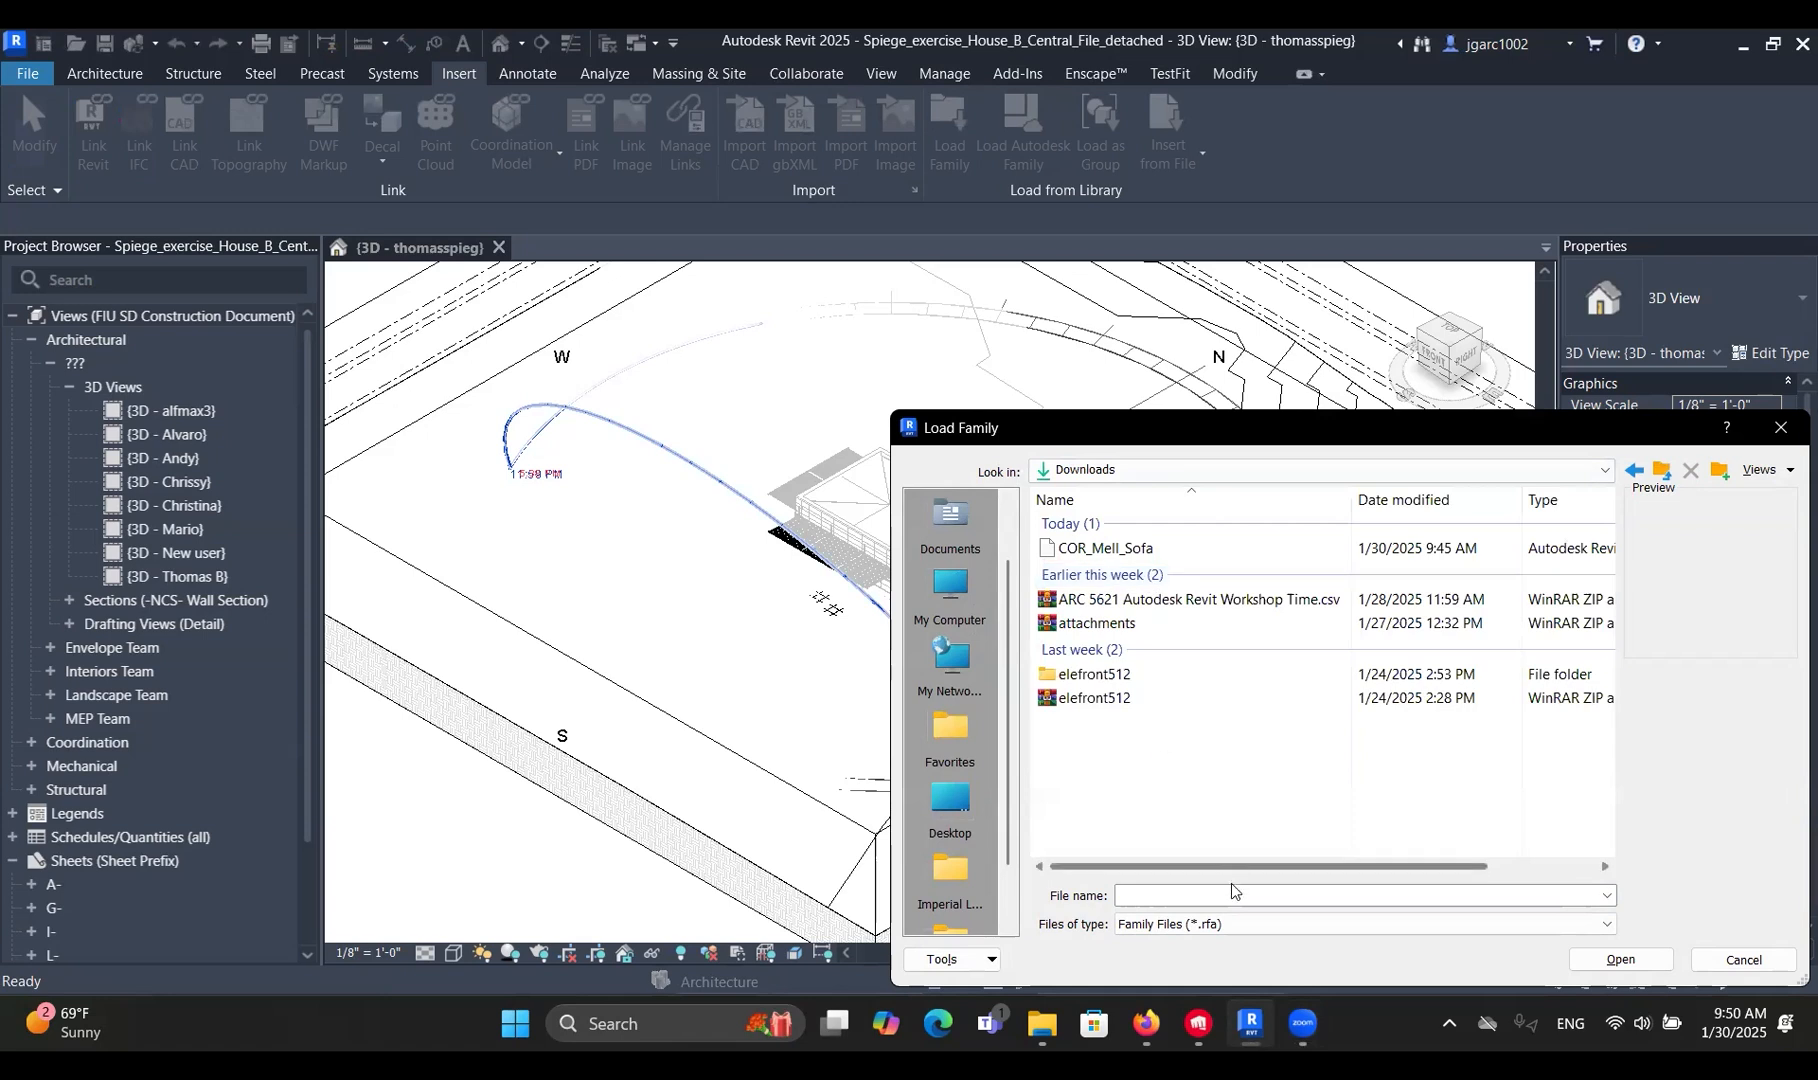
click(1231, 926)
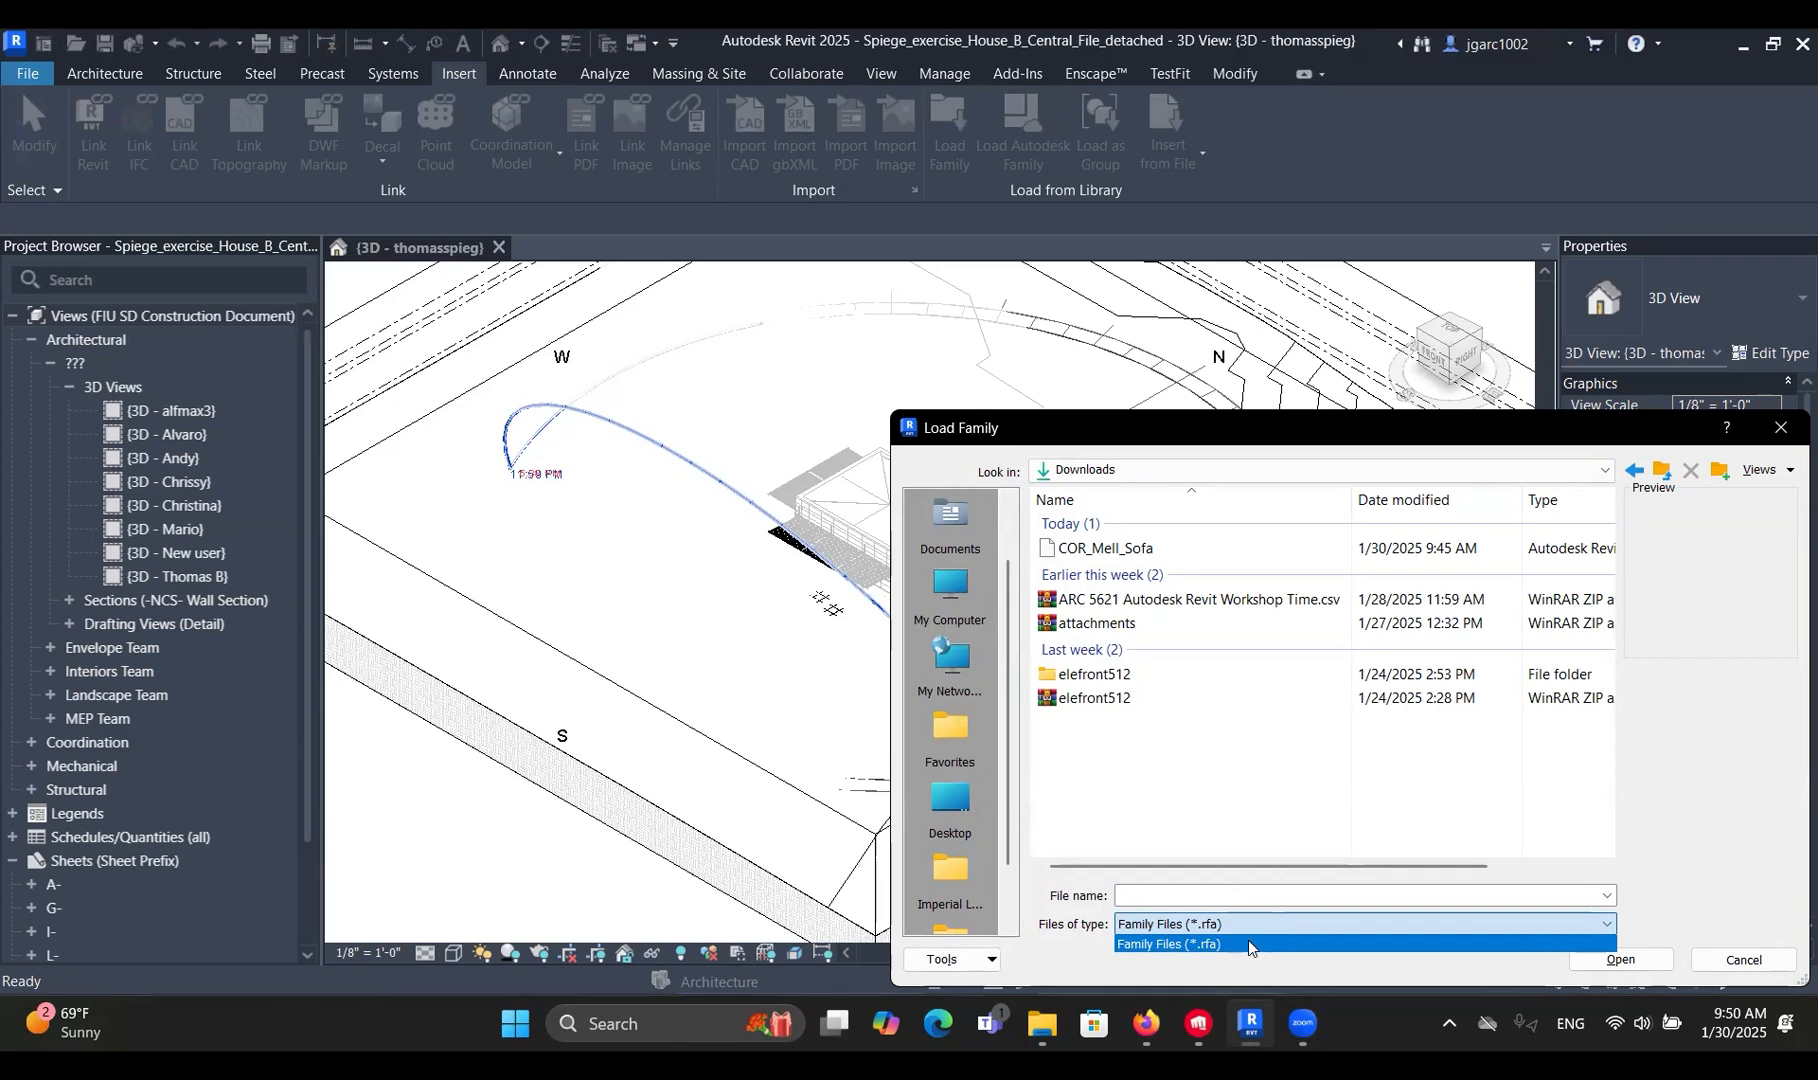
click(1228, 788)
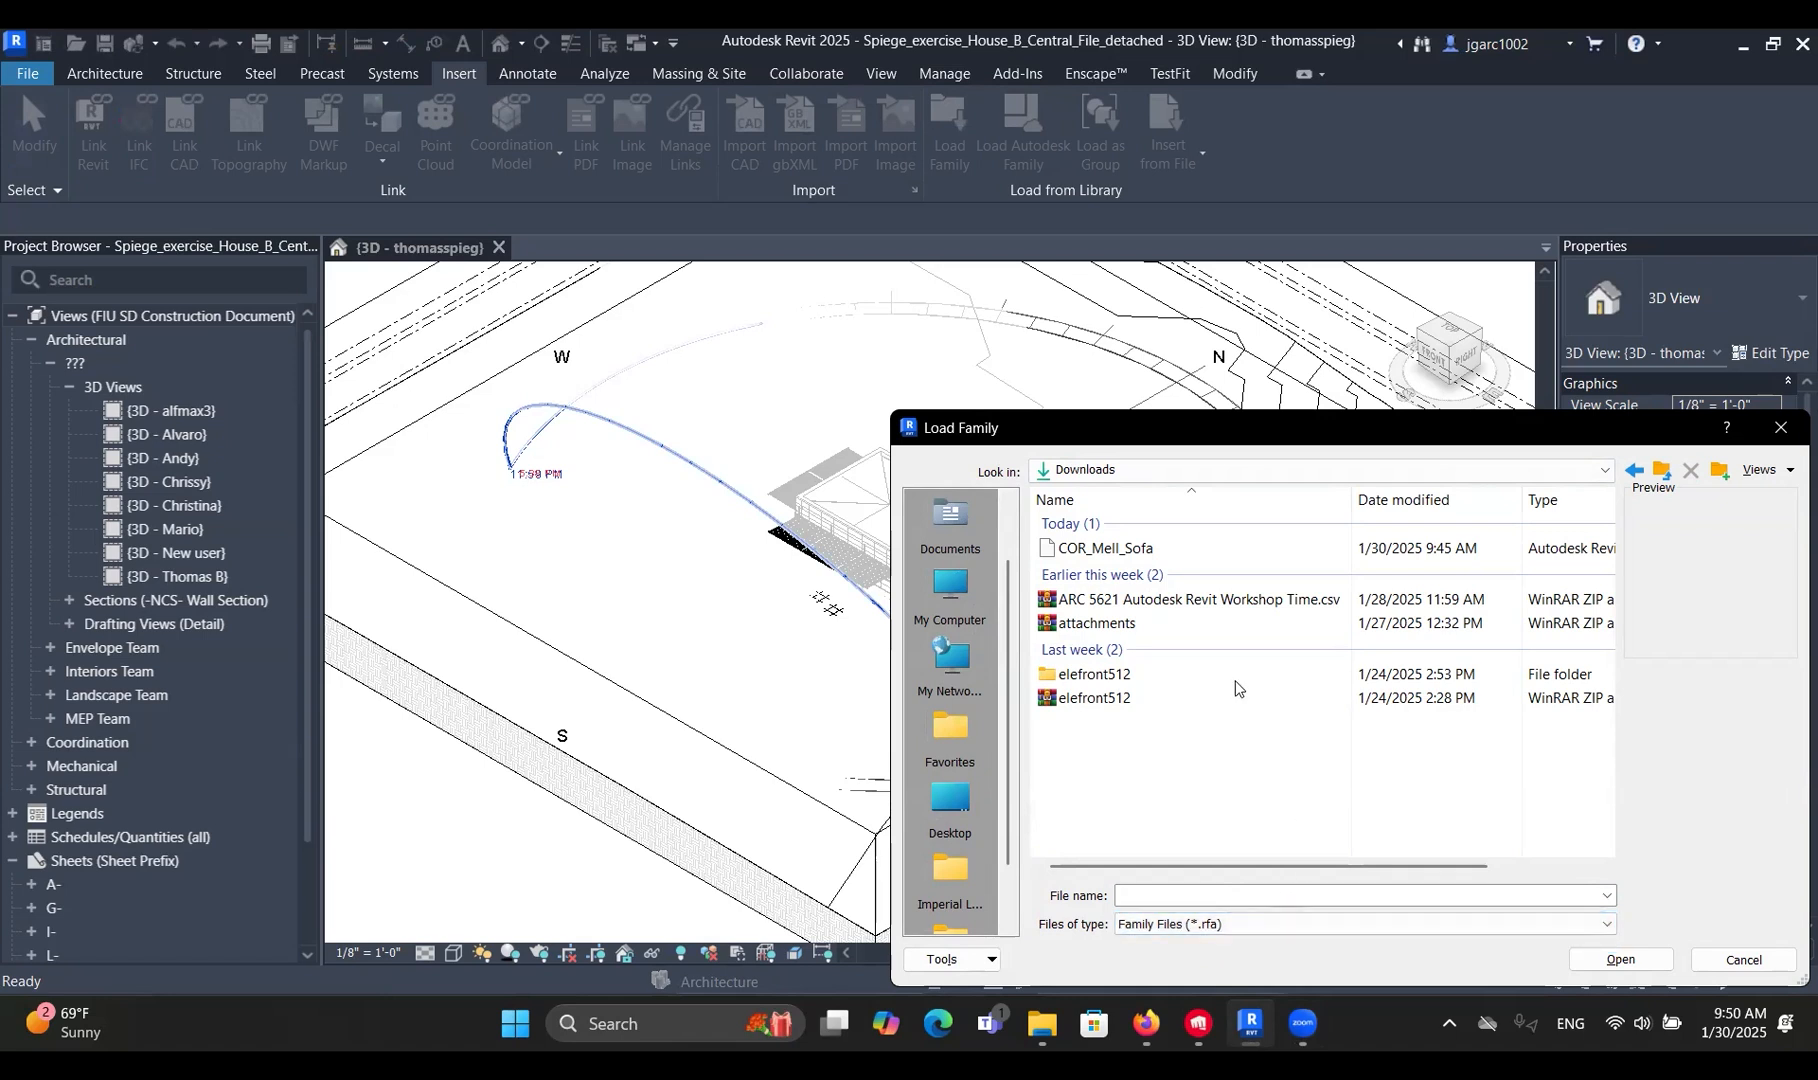
click(1224, 552)
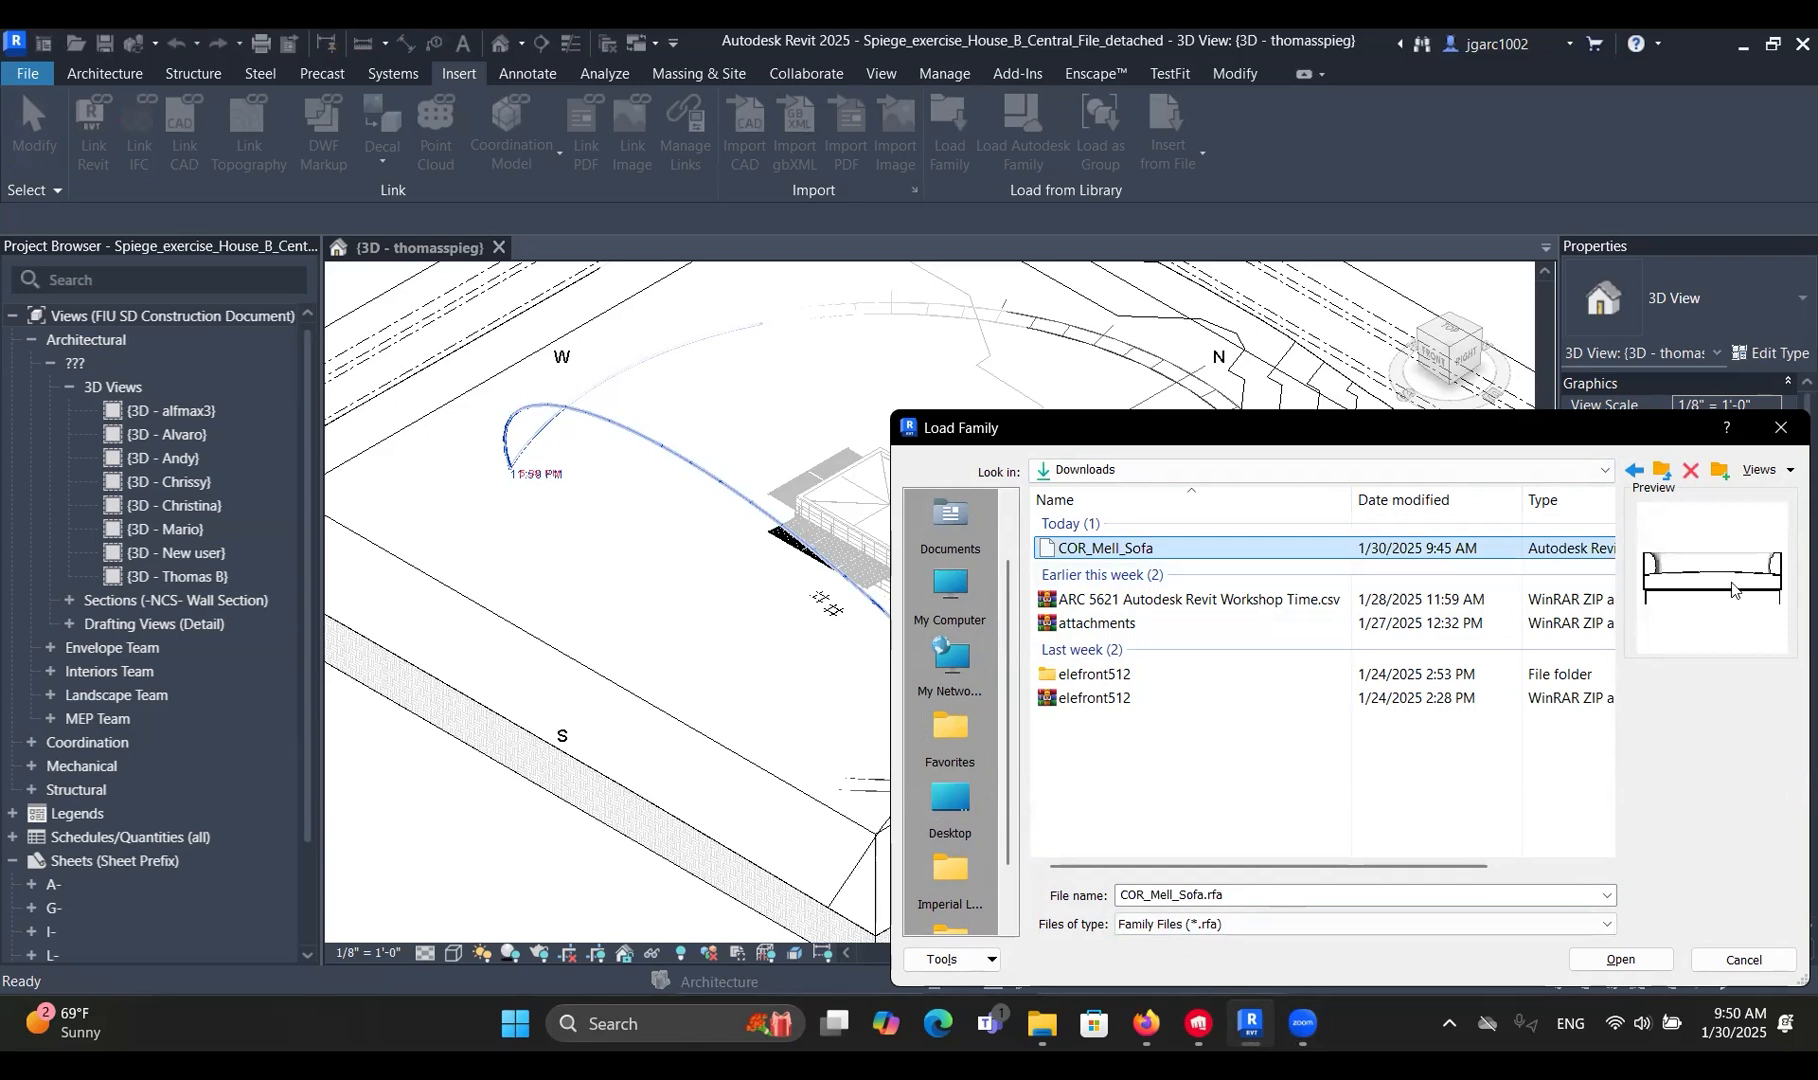
click(1621, 959)
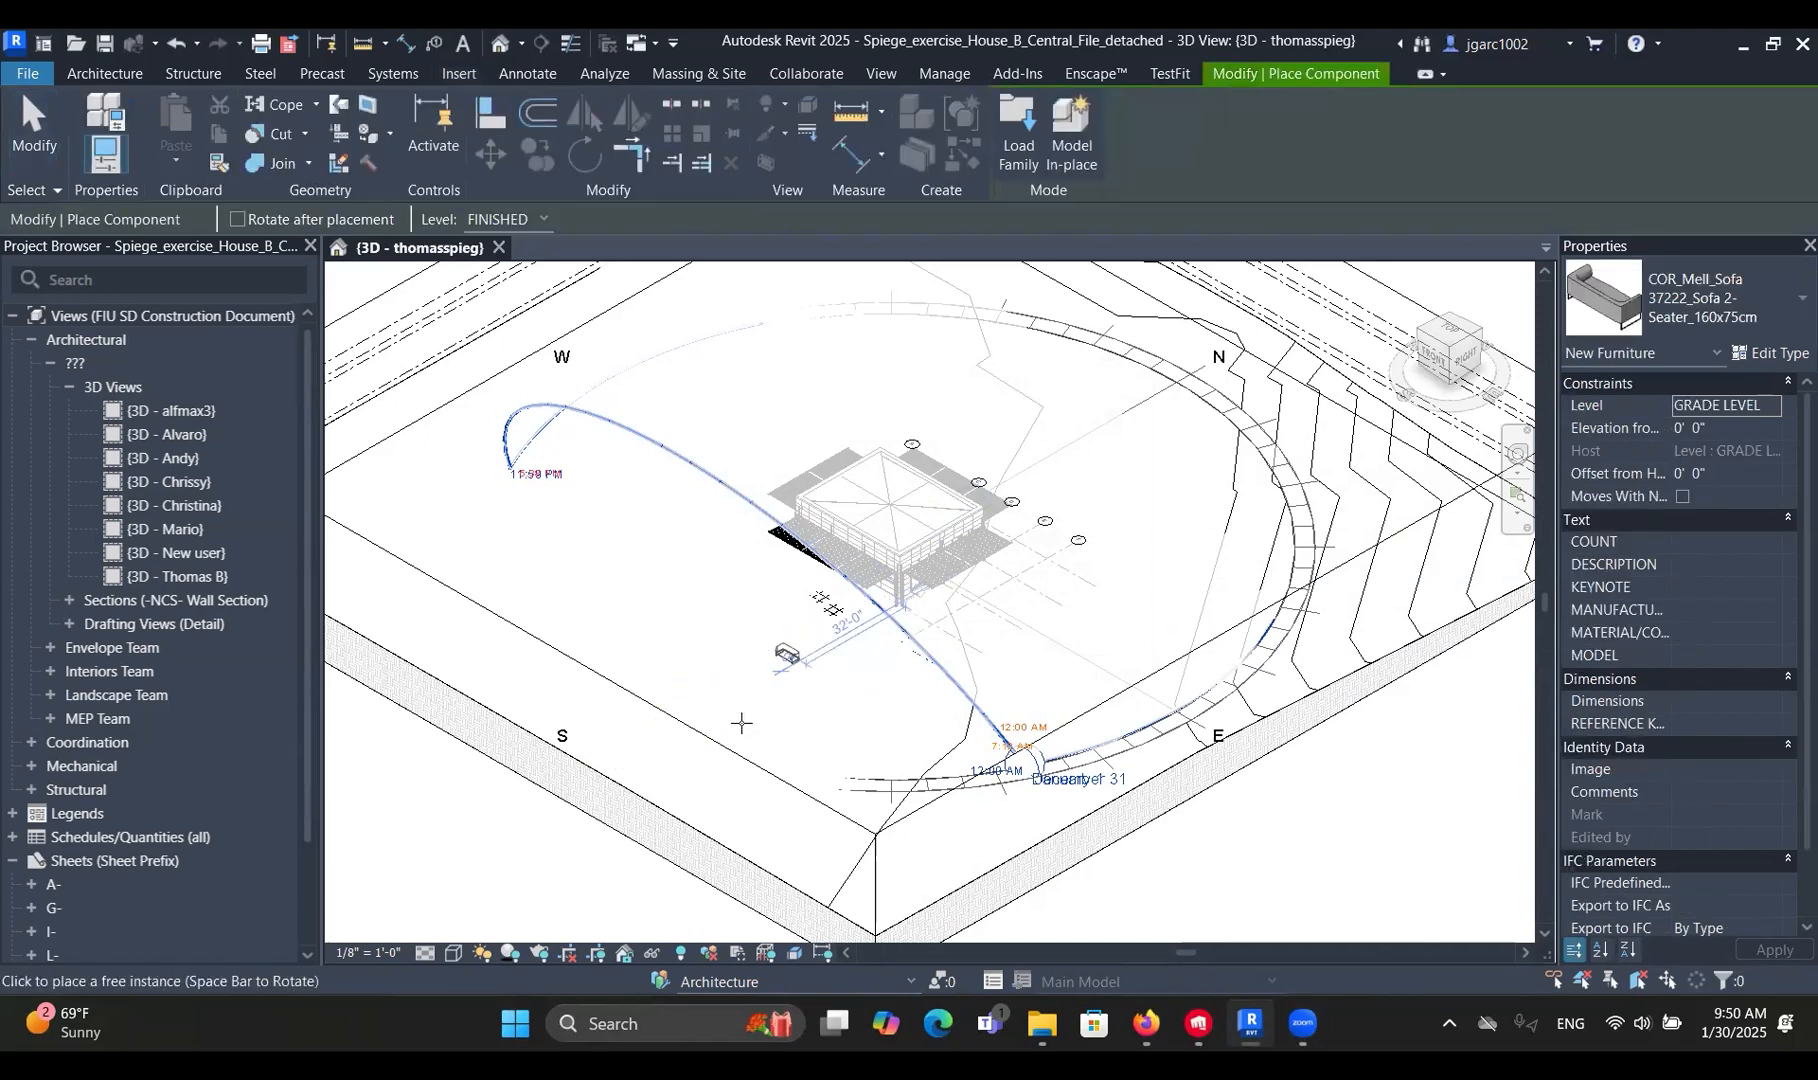
key(Escape)
key(Escape)
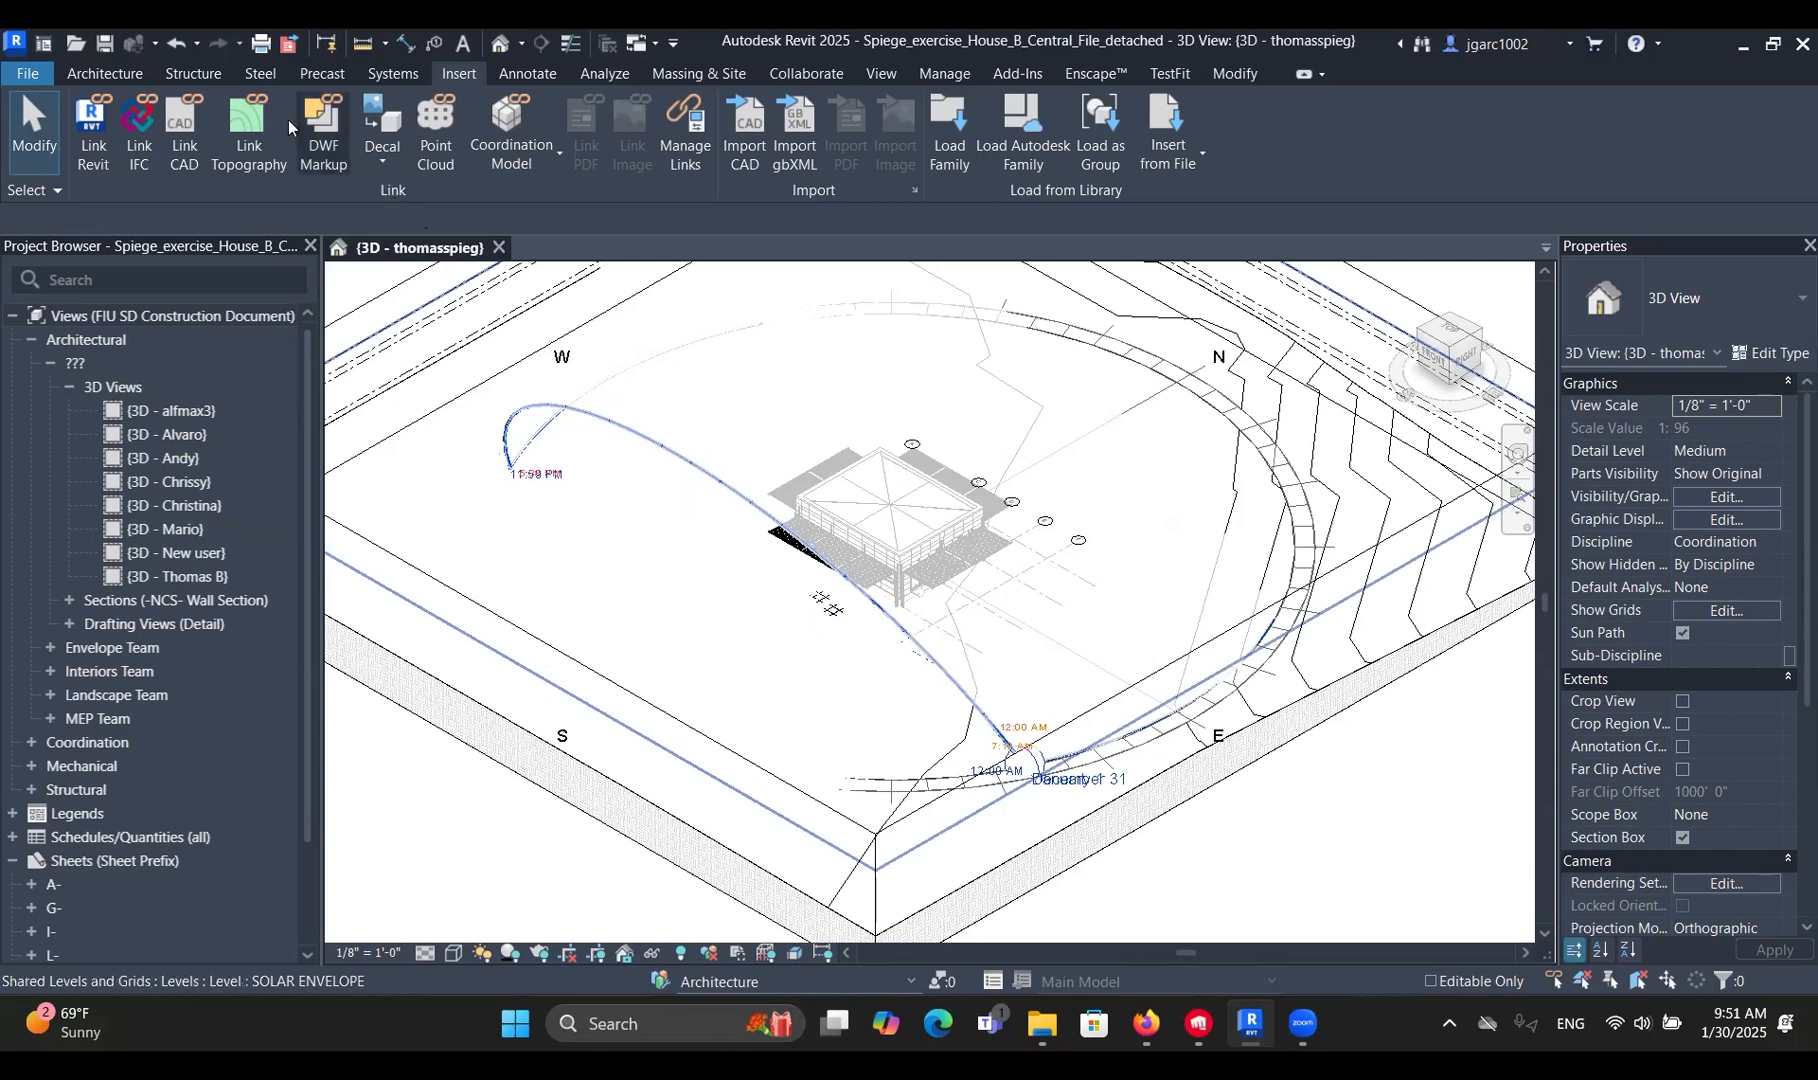
Look through the beam placement settings and the available structure, steel, precast, systems and architecture tools.
click(193, 74)
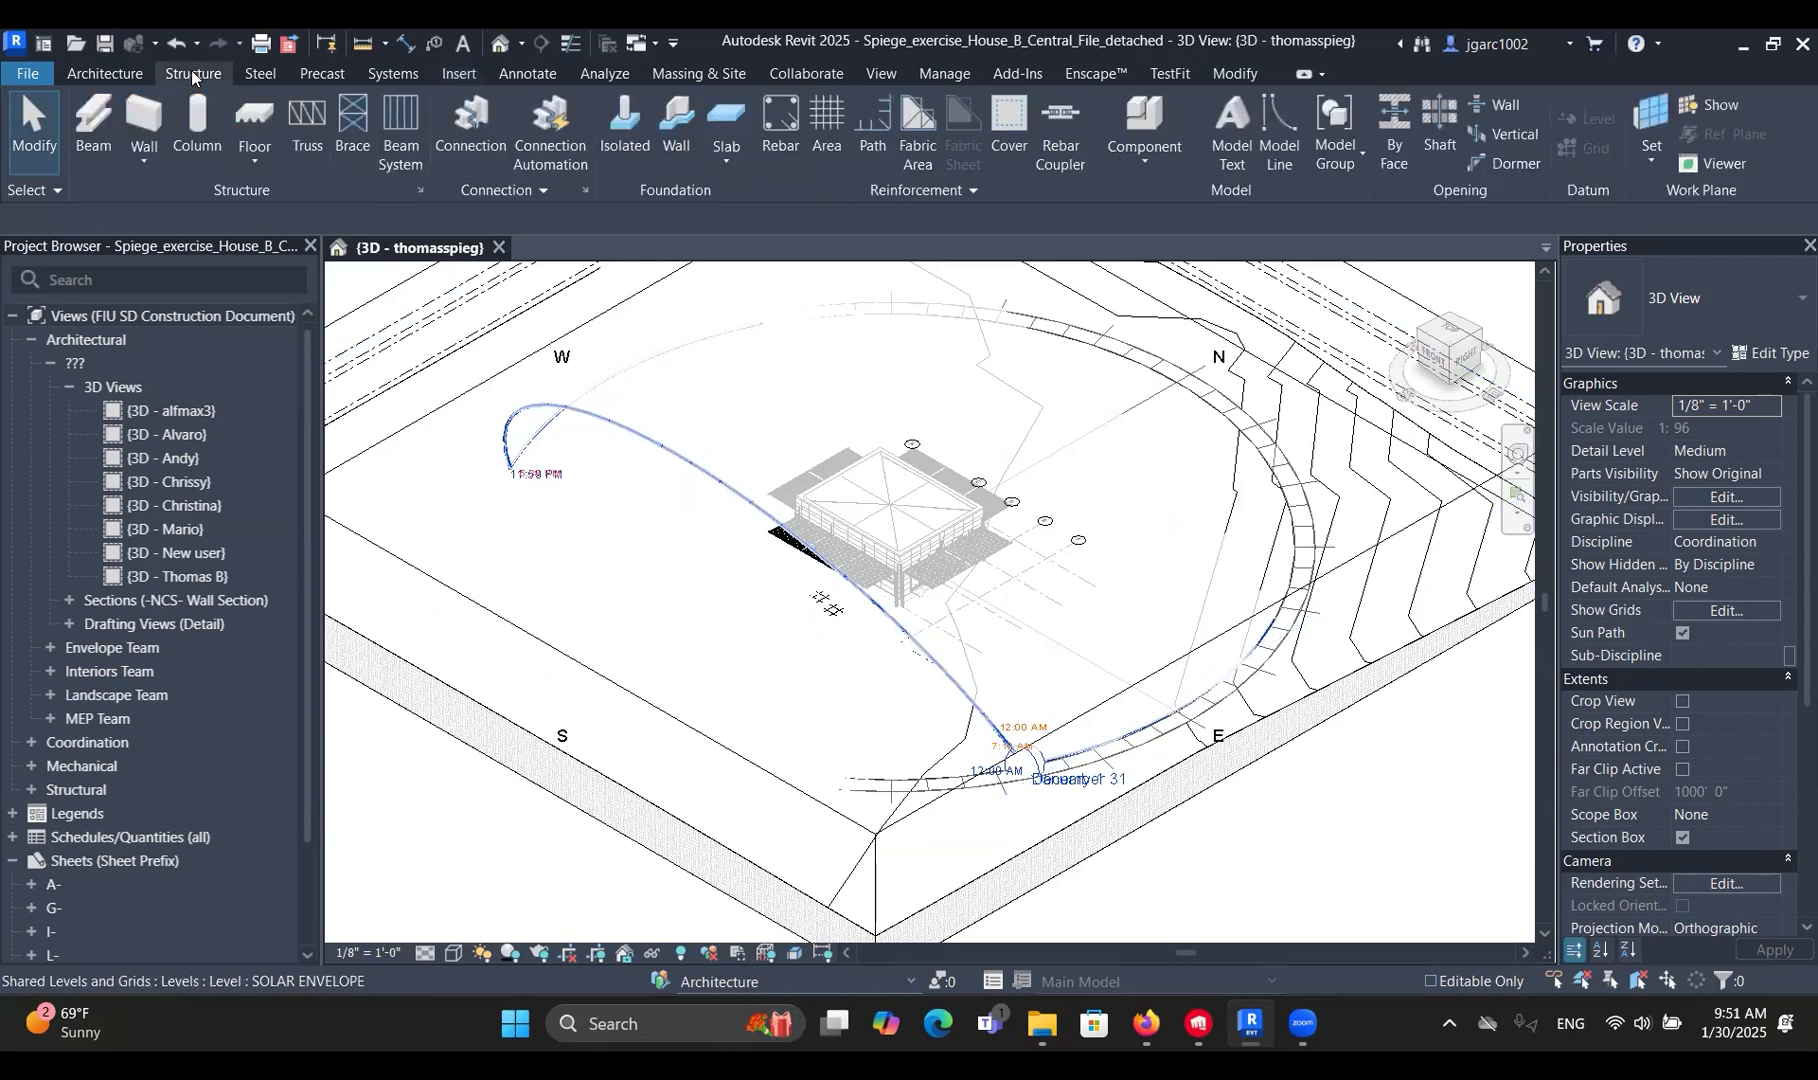
click(108, 153)
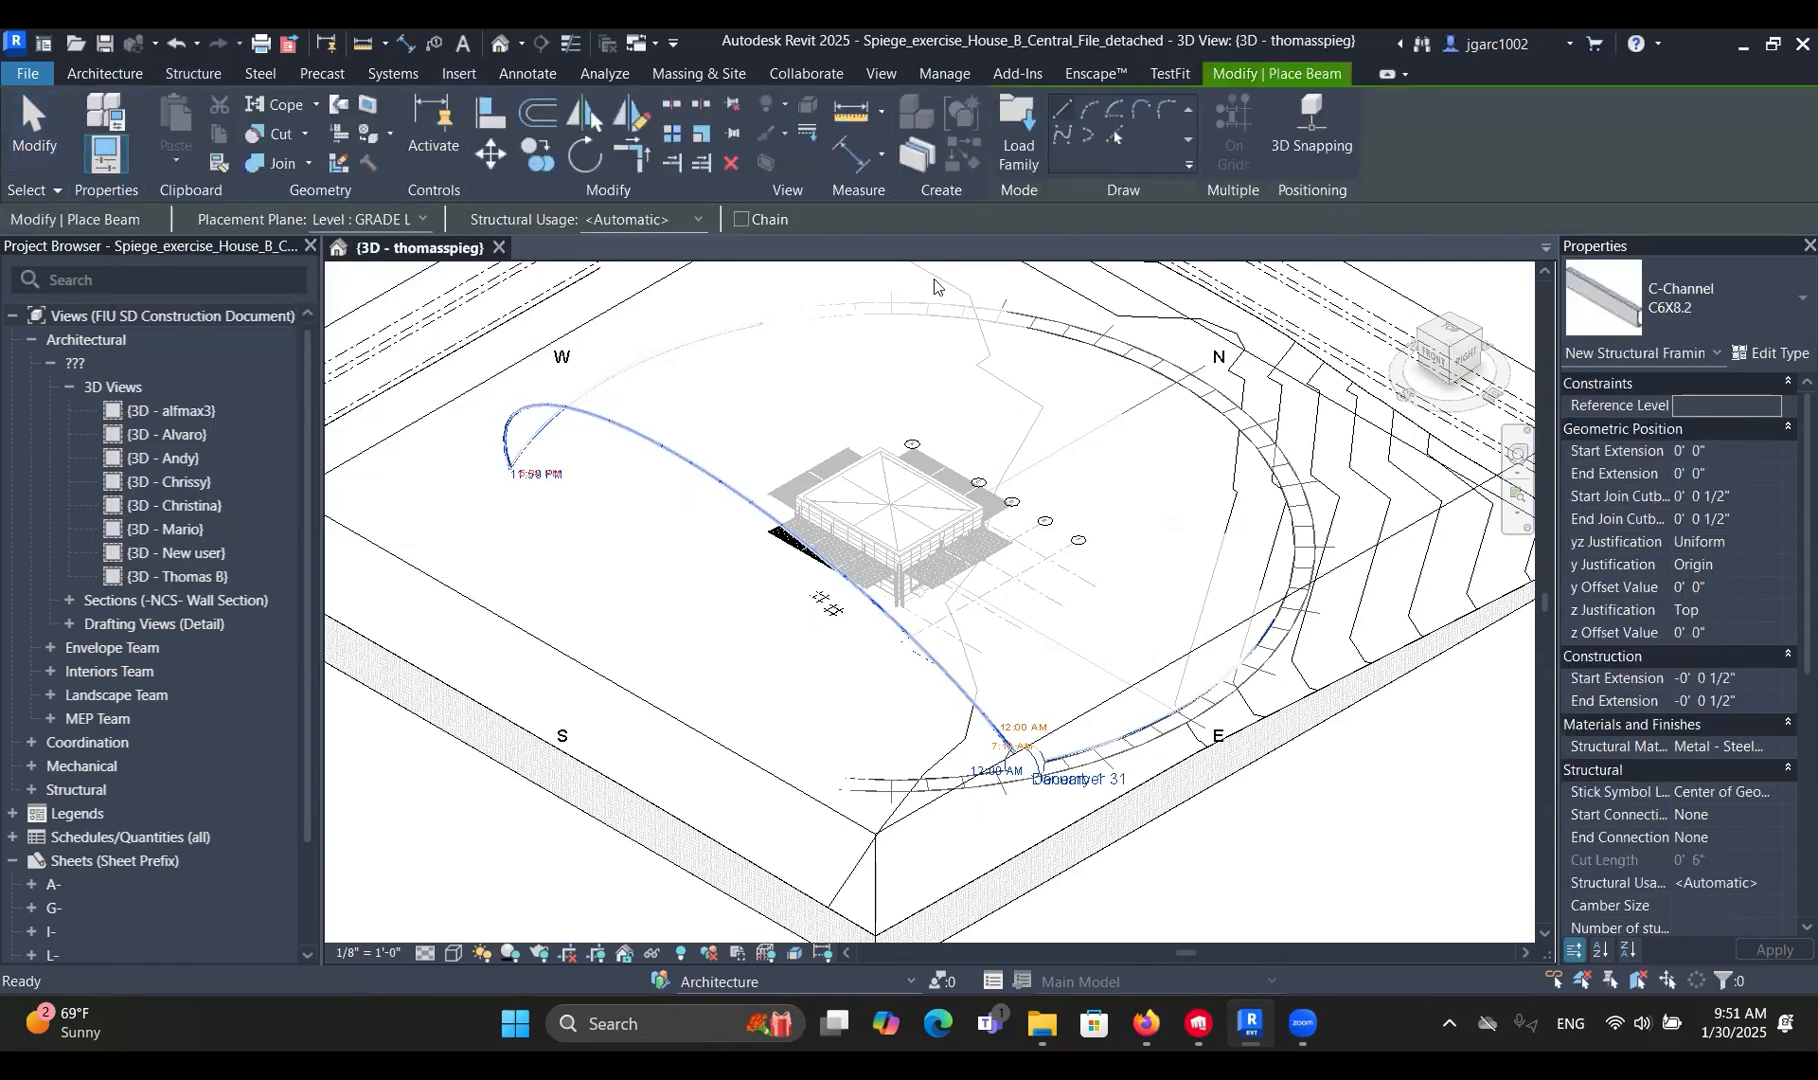
click(1666, 306)
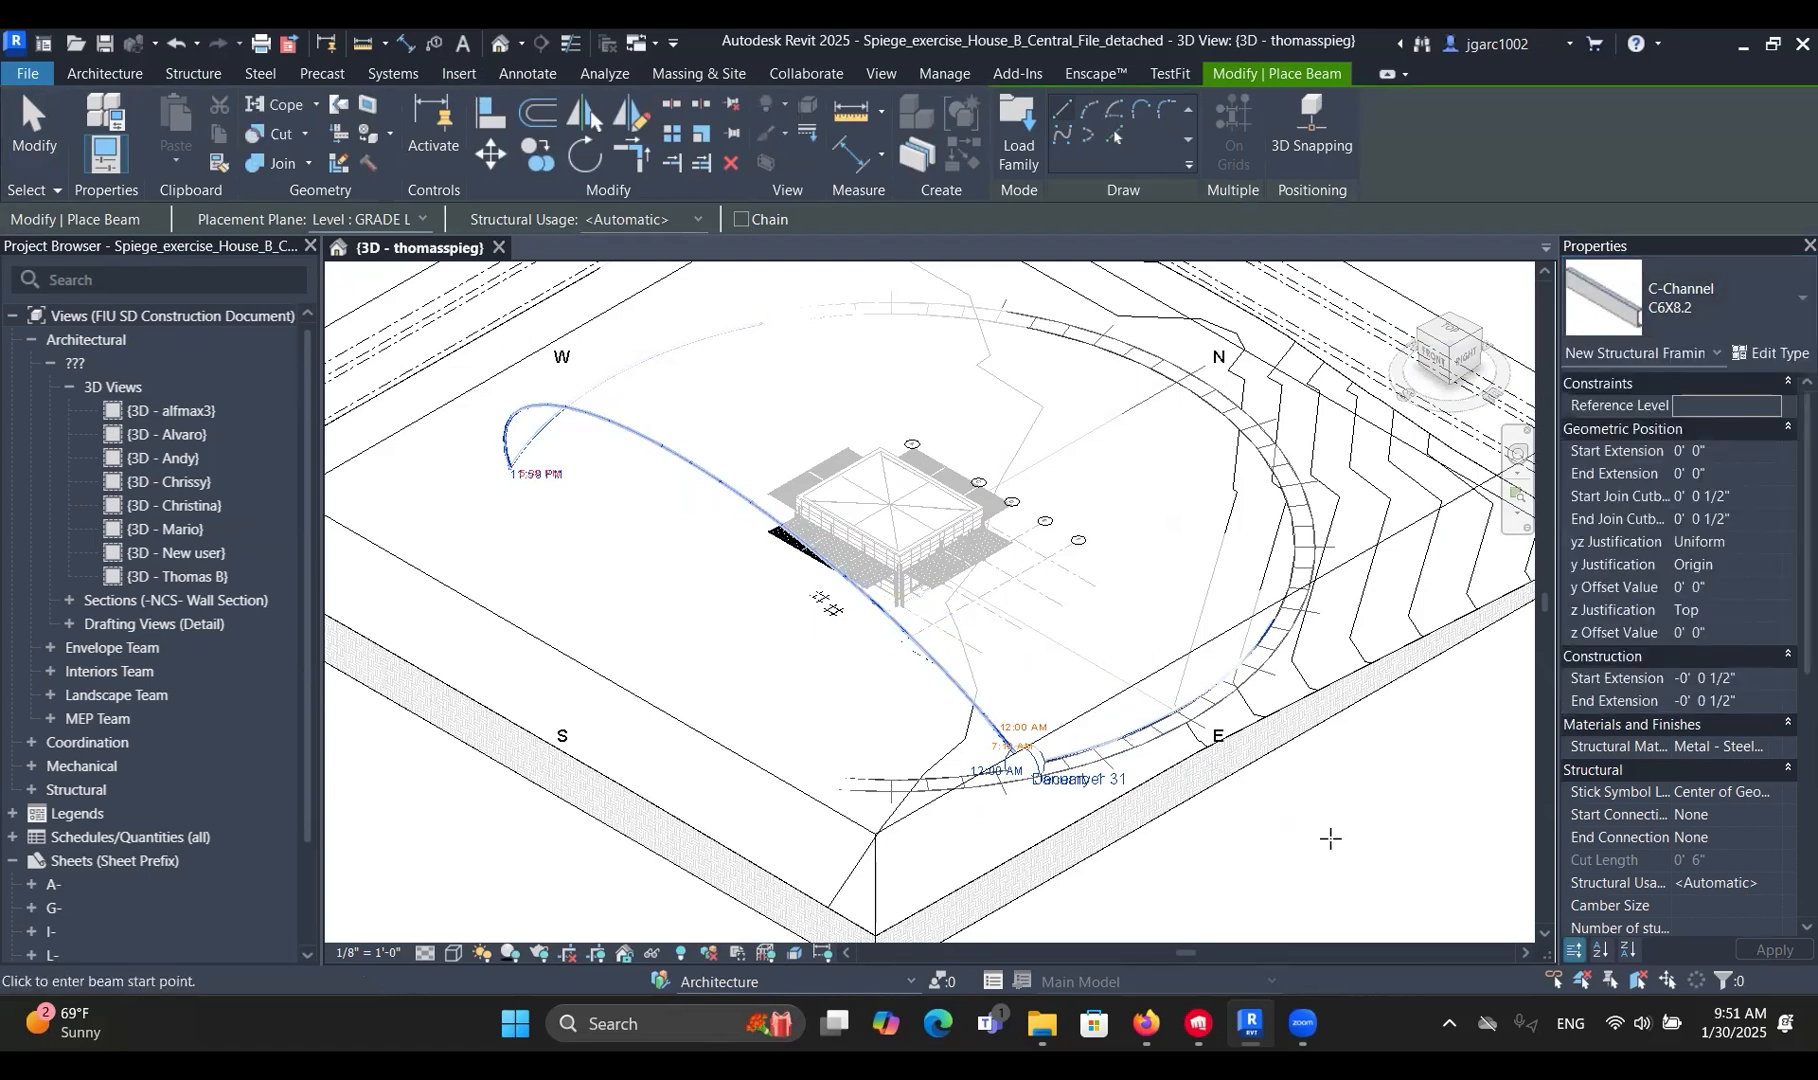
key(Escape)
key(Escape)
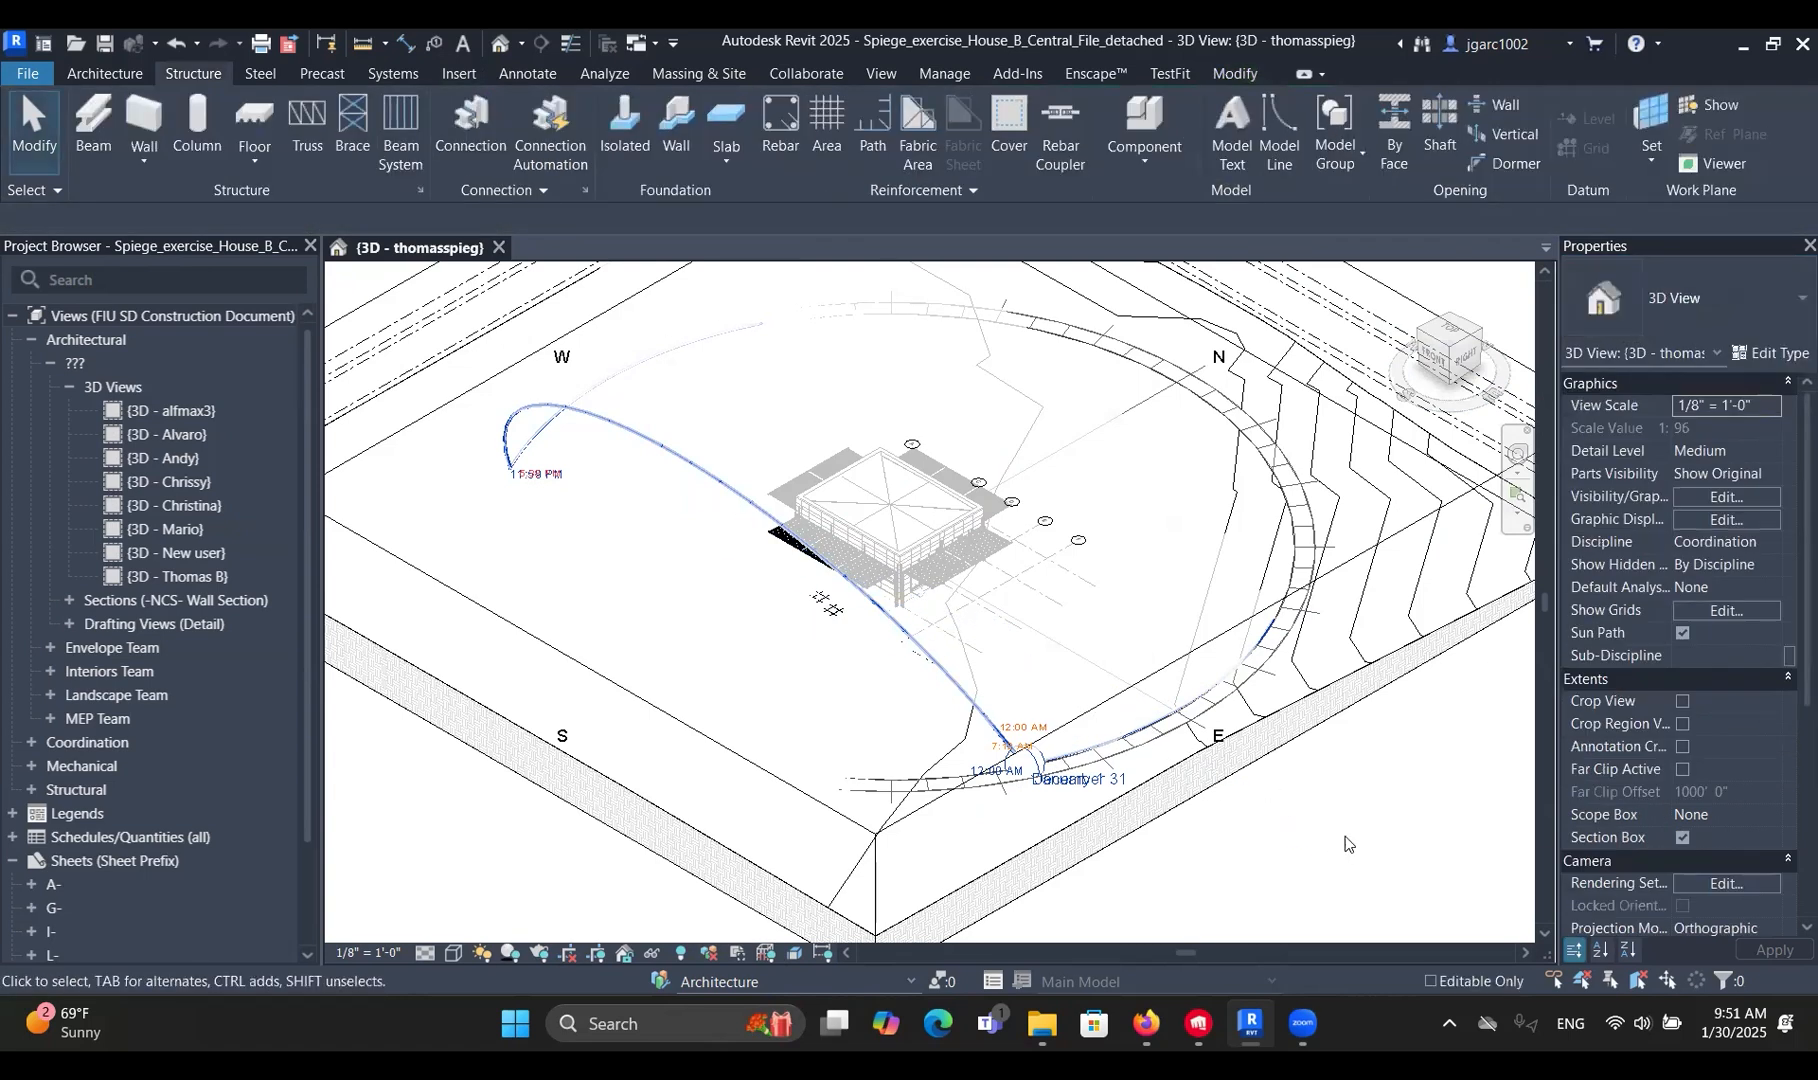
click(270, 72)
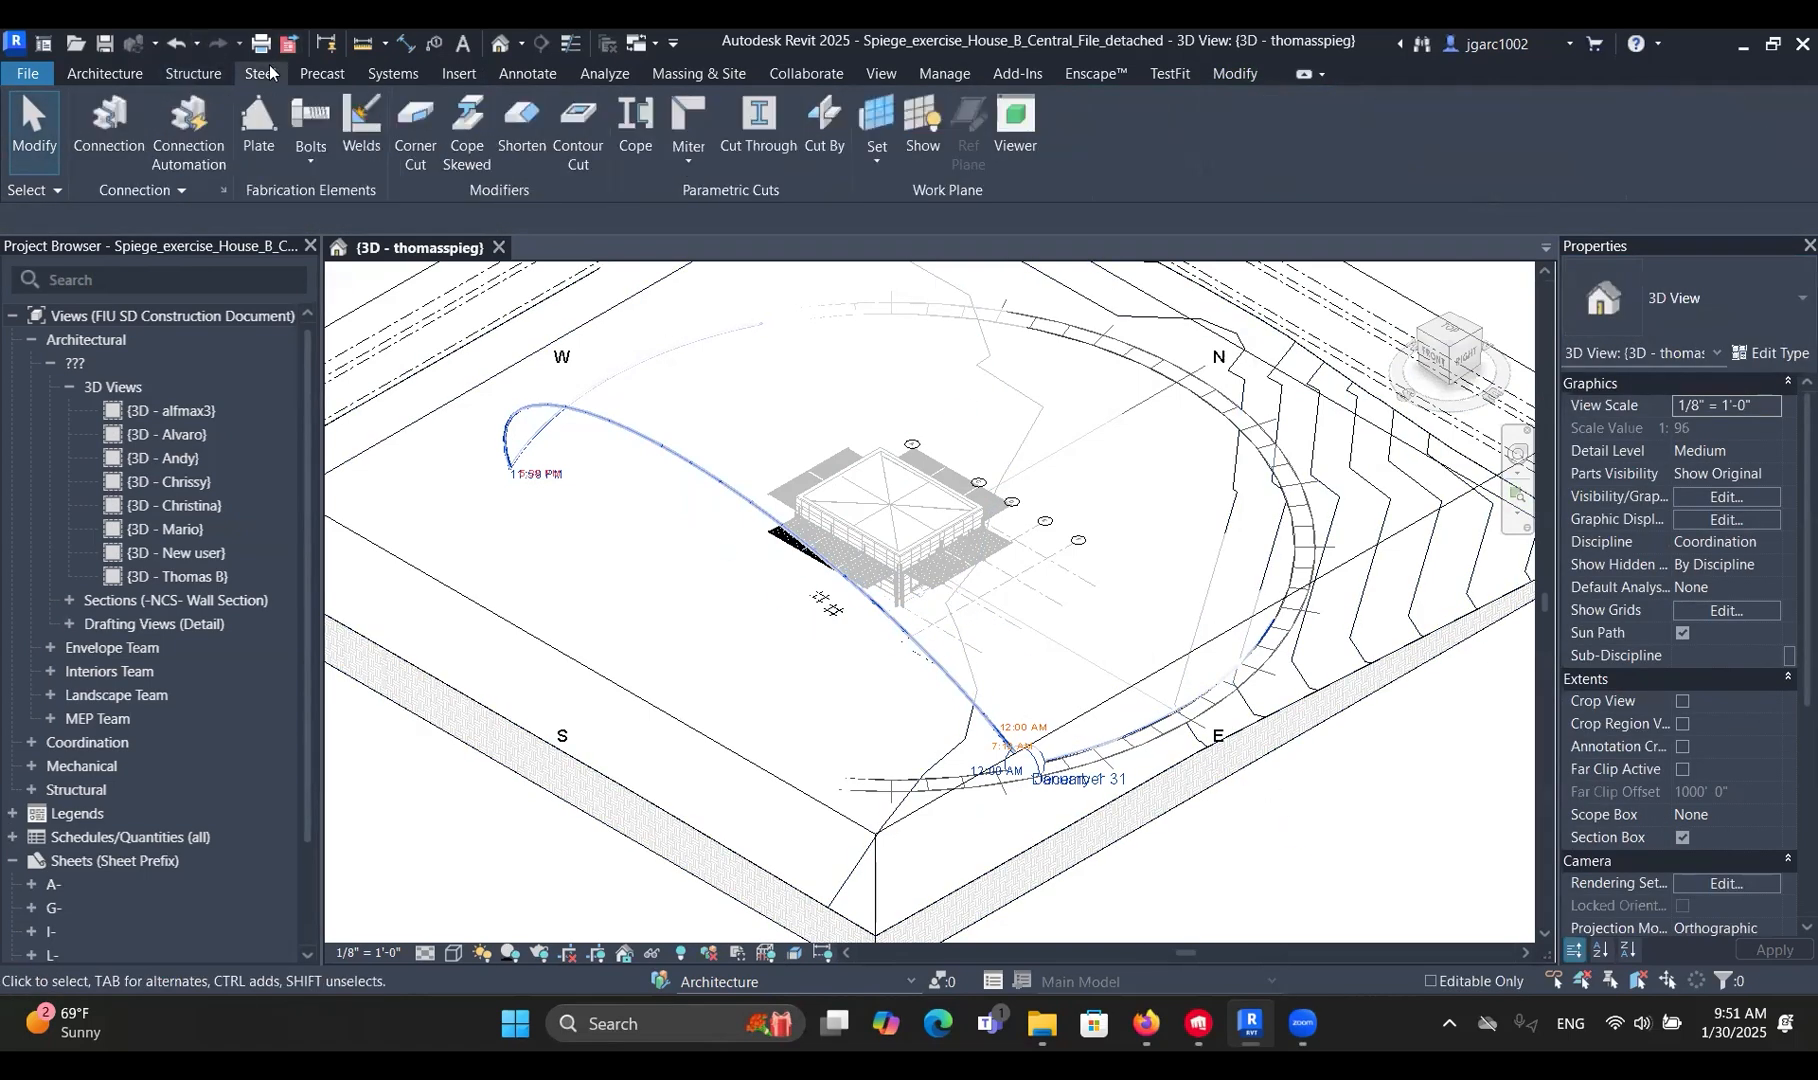
click(320, 76)
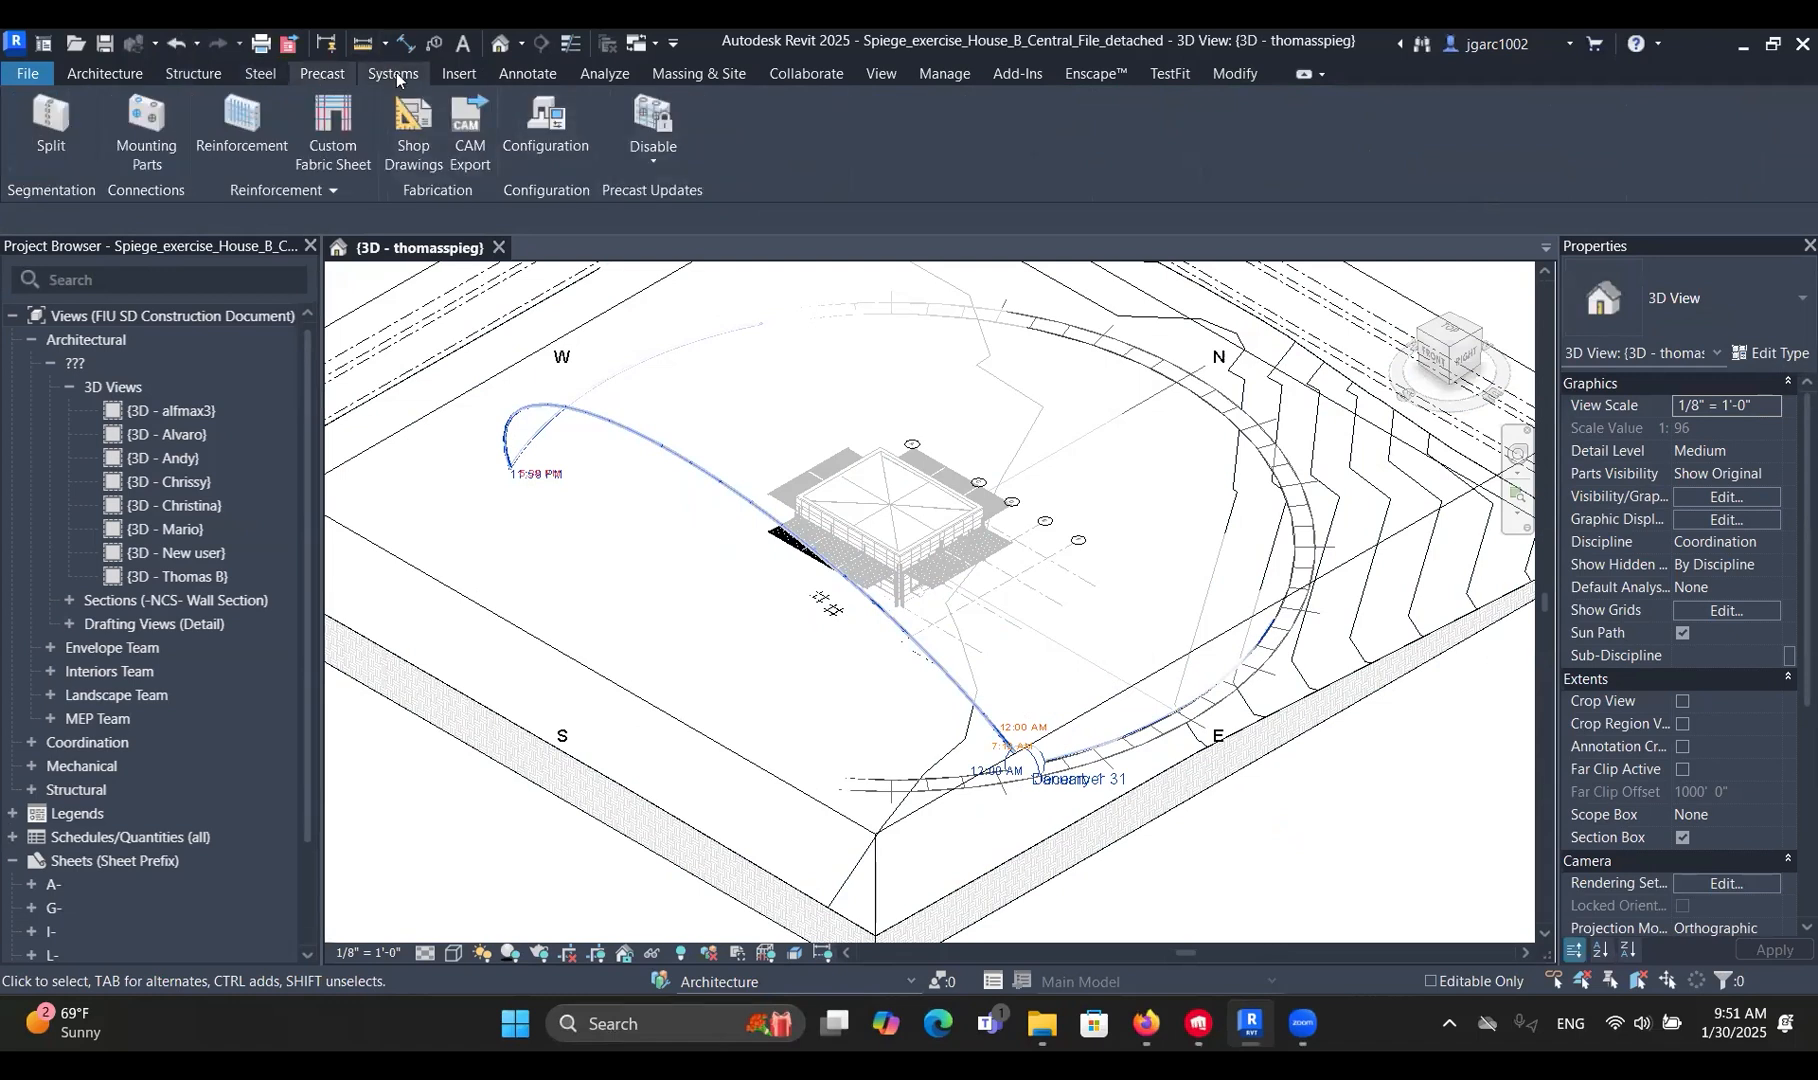
click(395, 75)
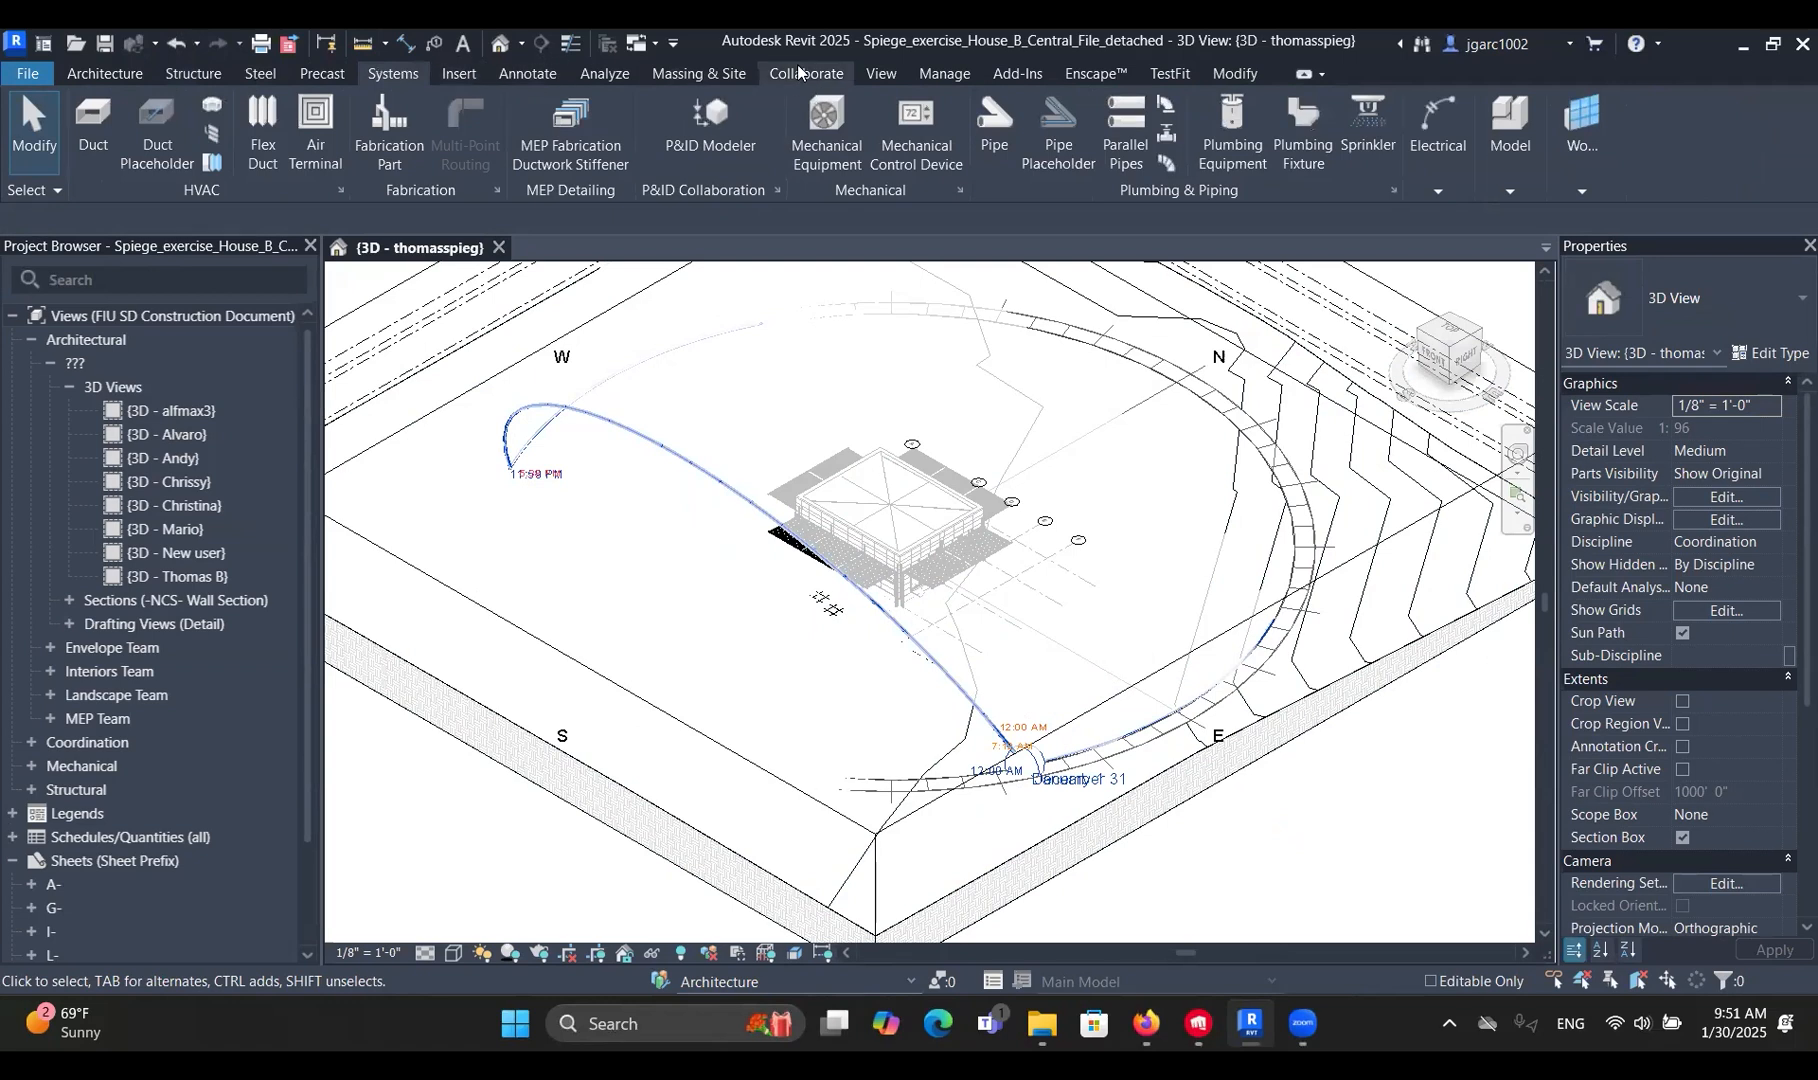
click(124, 81)
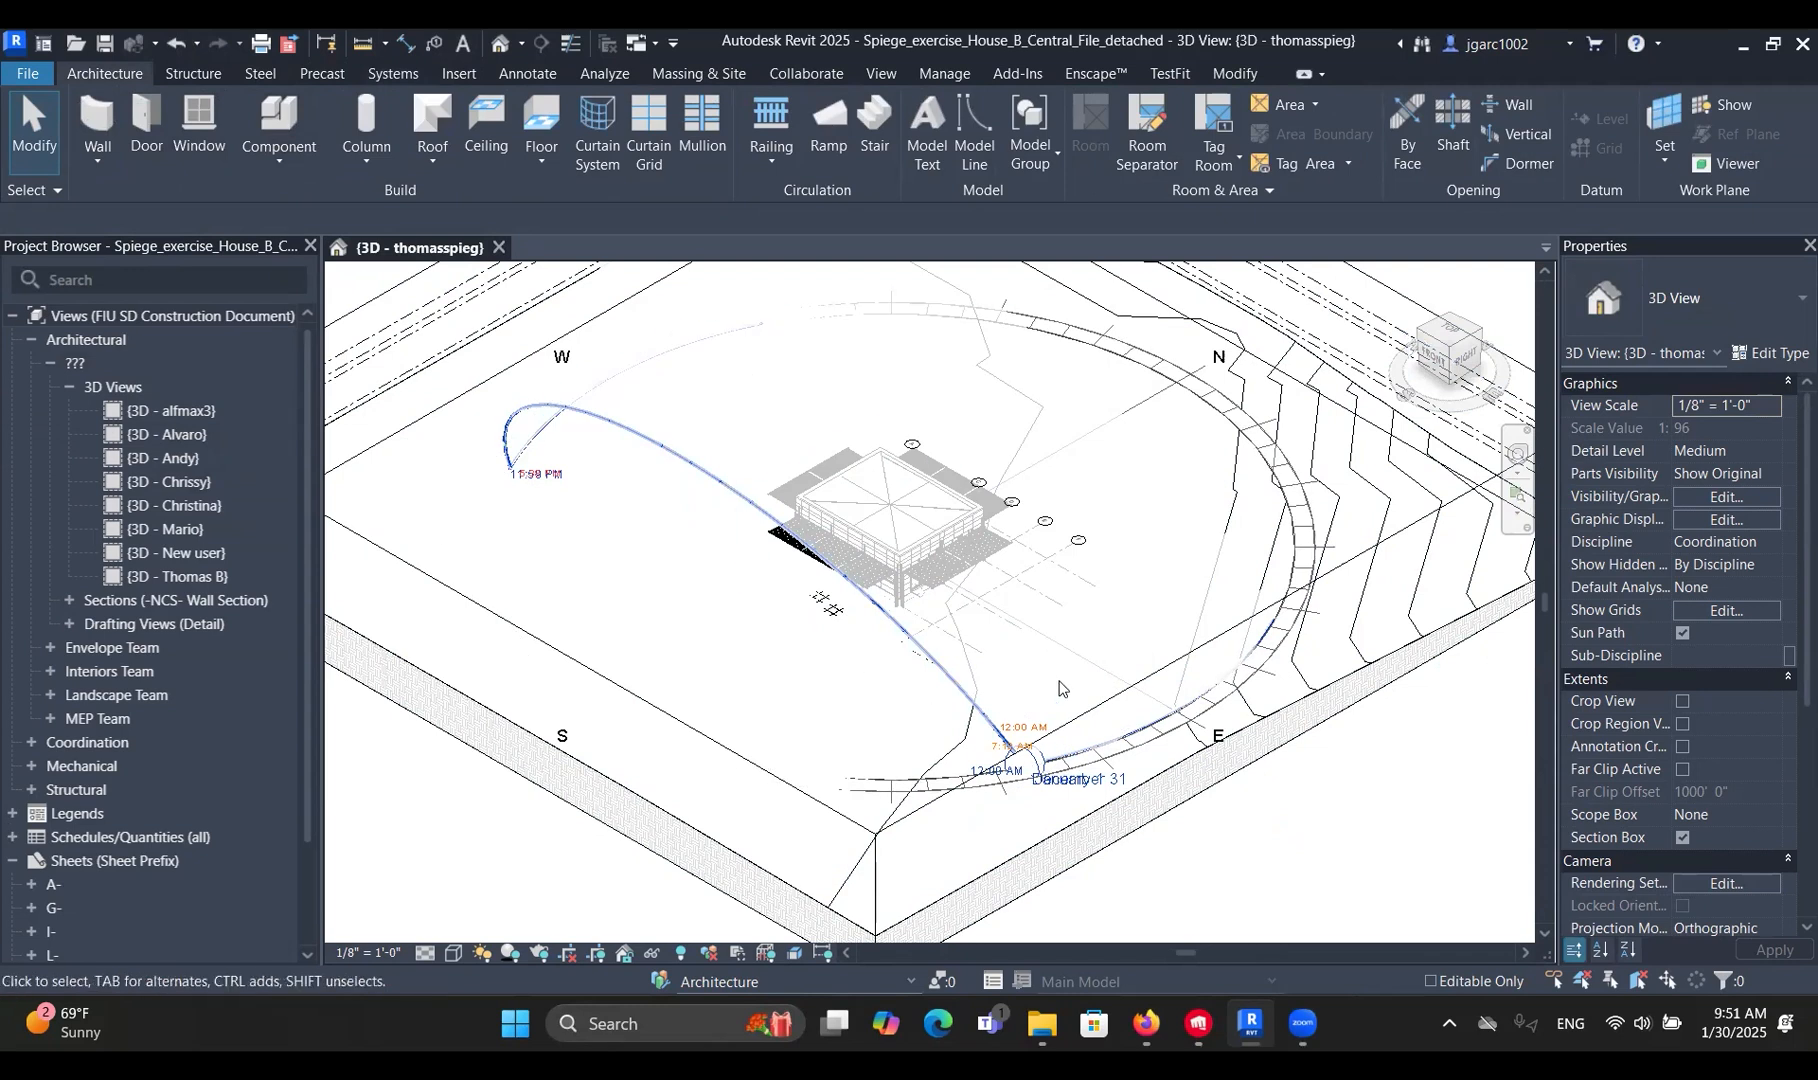
scroll(1105, 577, down, 1)
middle_drag(1118, 574, 1109, 639)
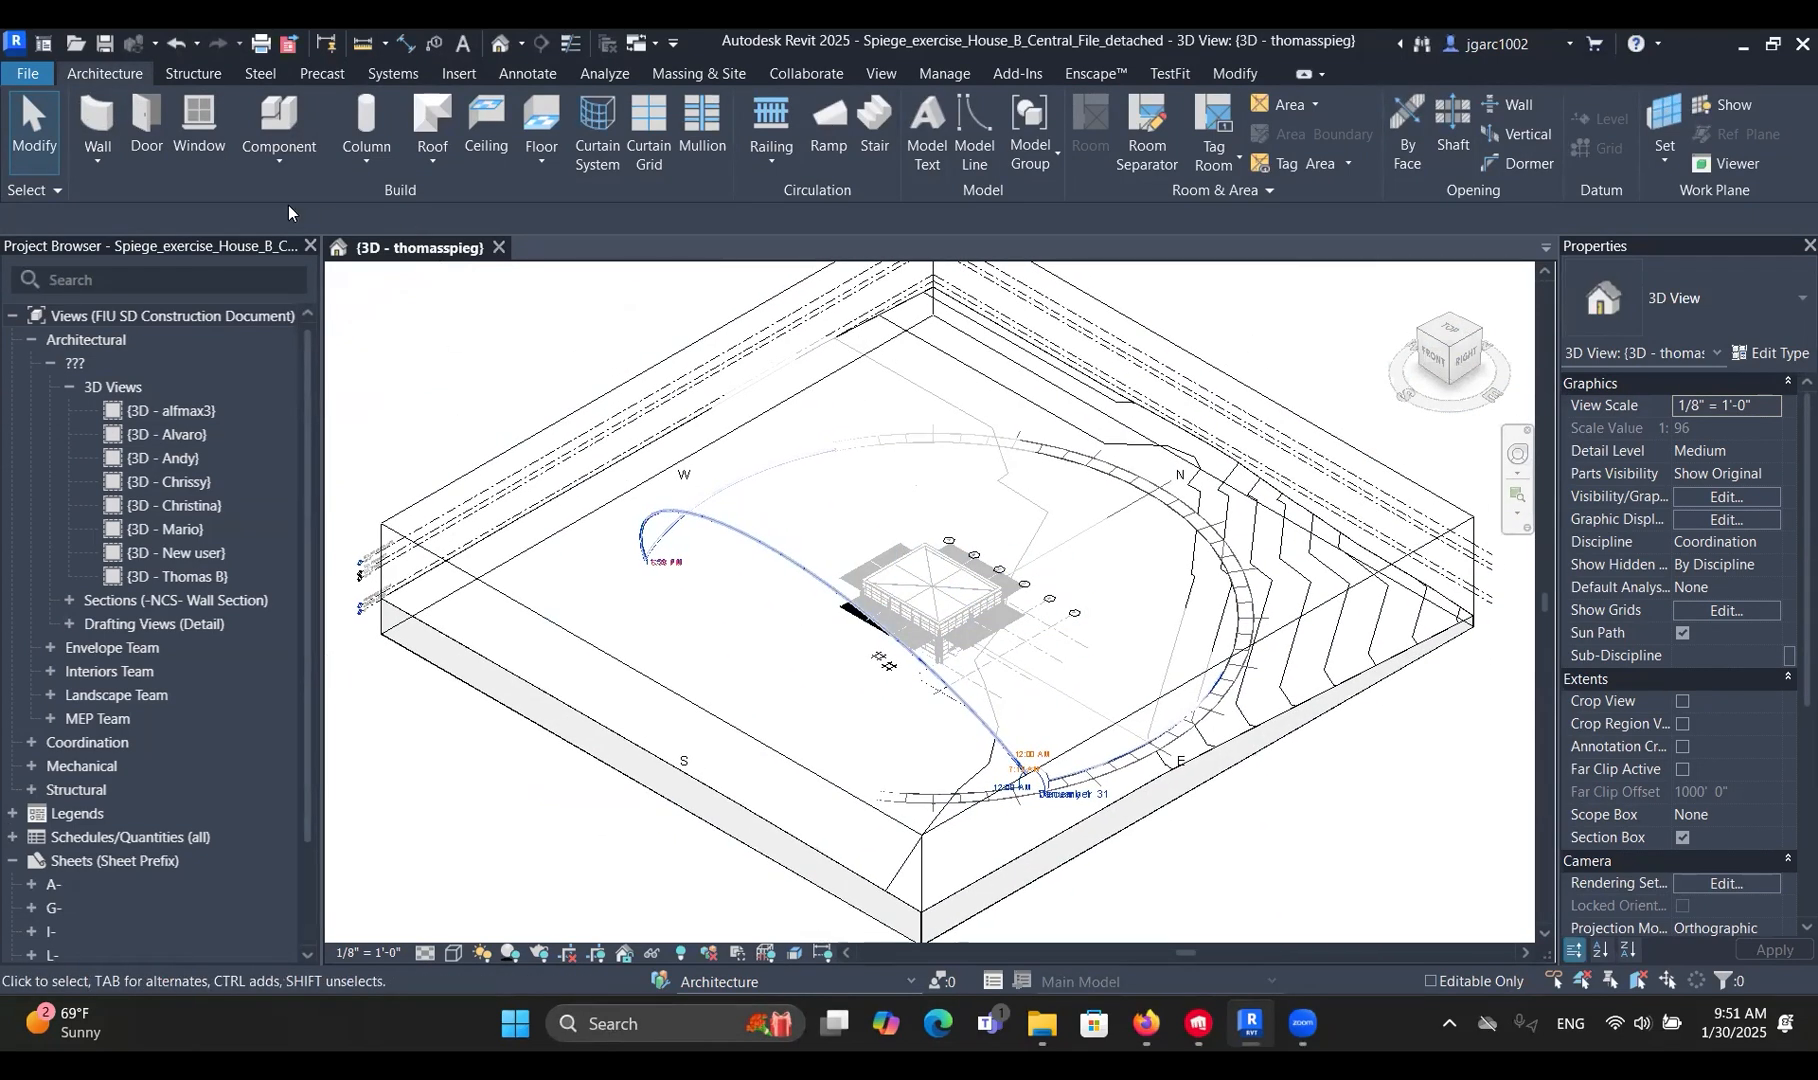
Start a new project and browse the English-Imperial folder for the available template files.
key(ctrl+n)
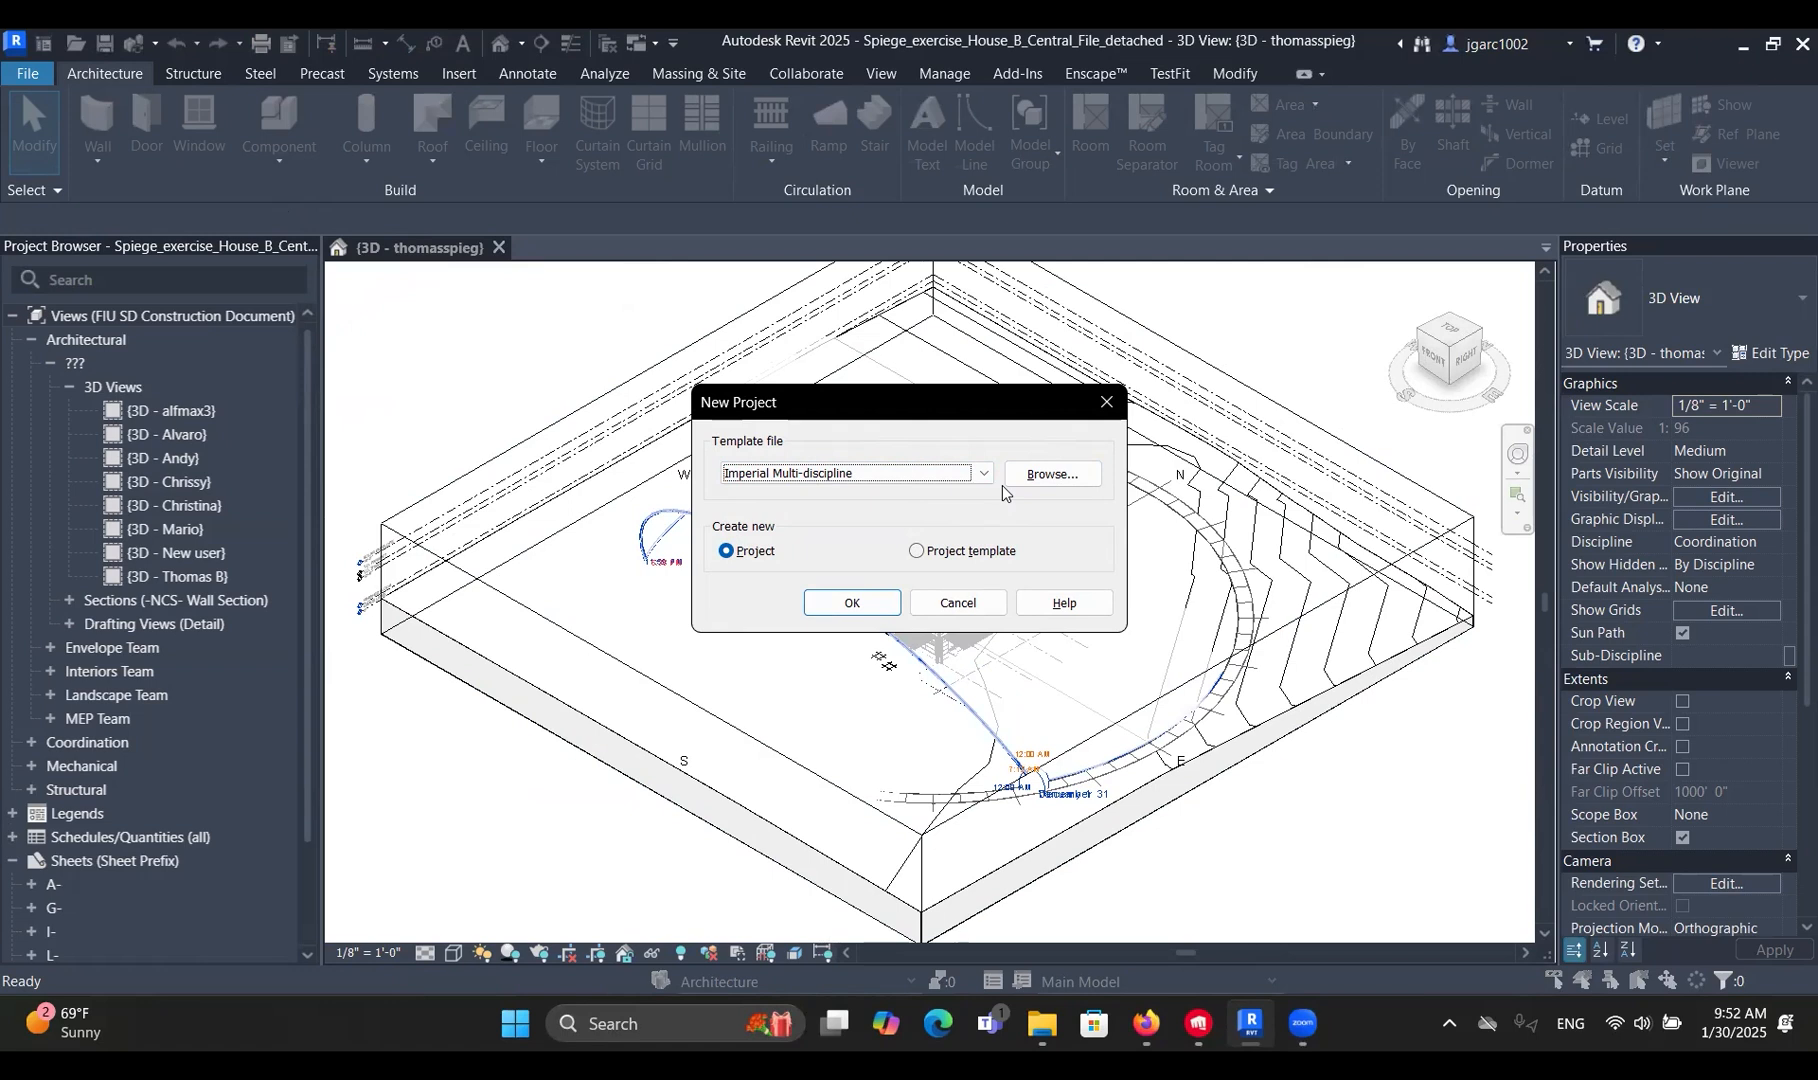
click(1050, 474)
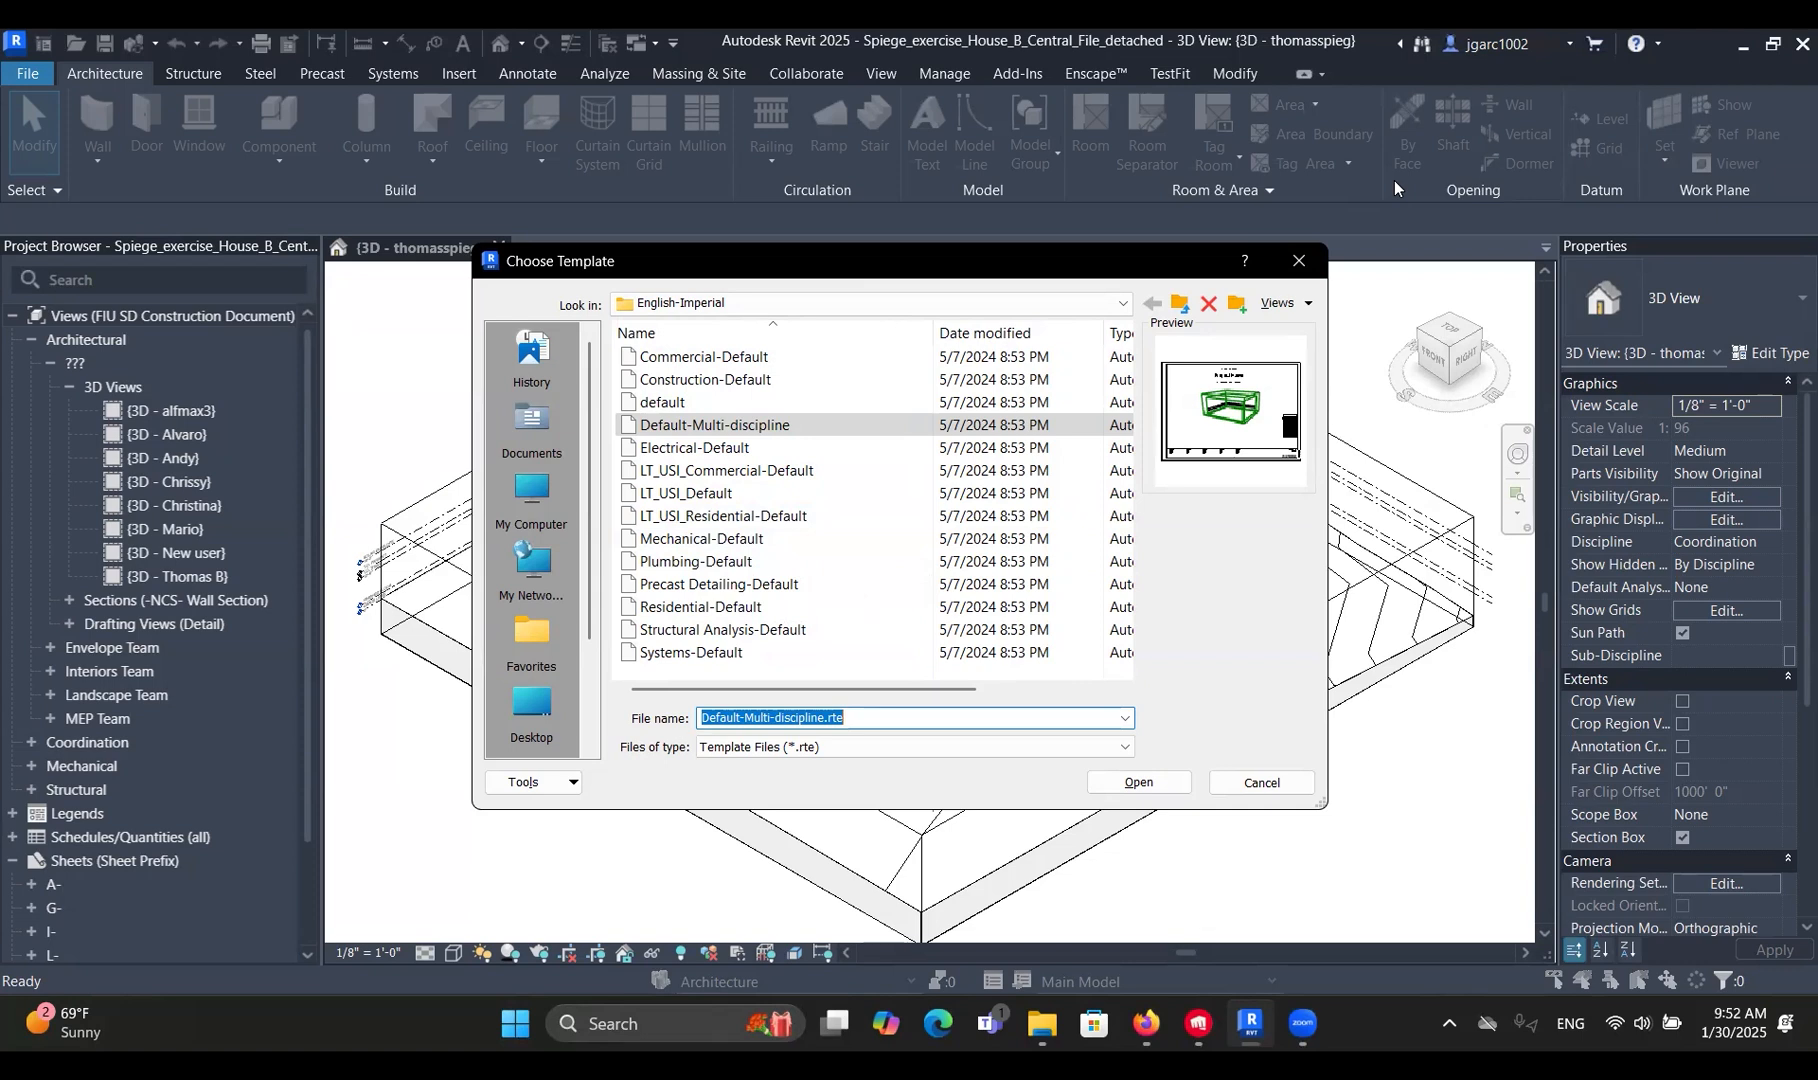
click(1091, 346)
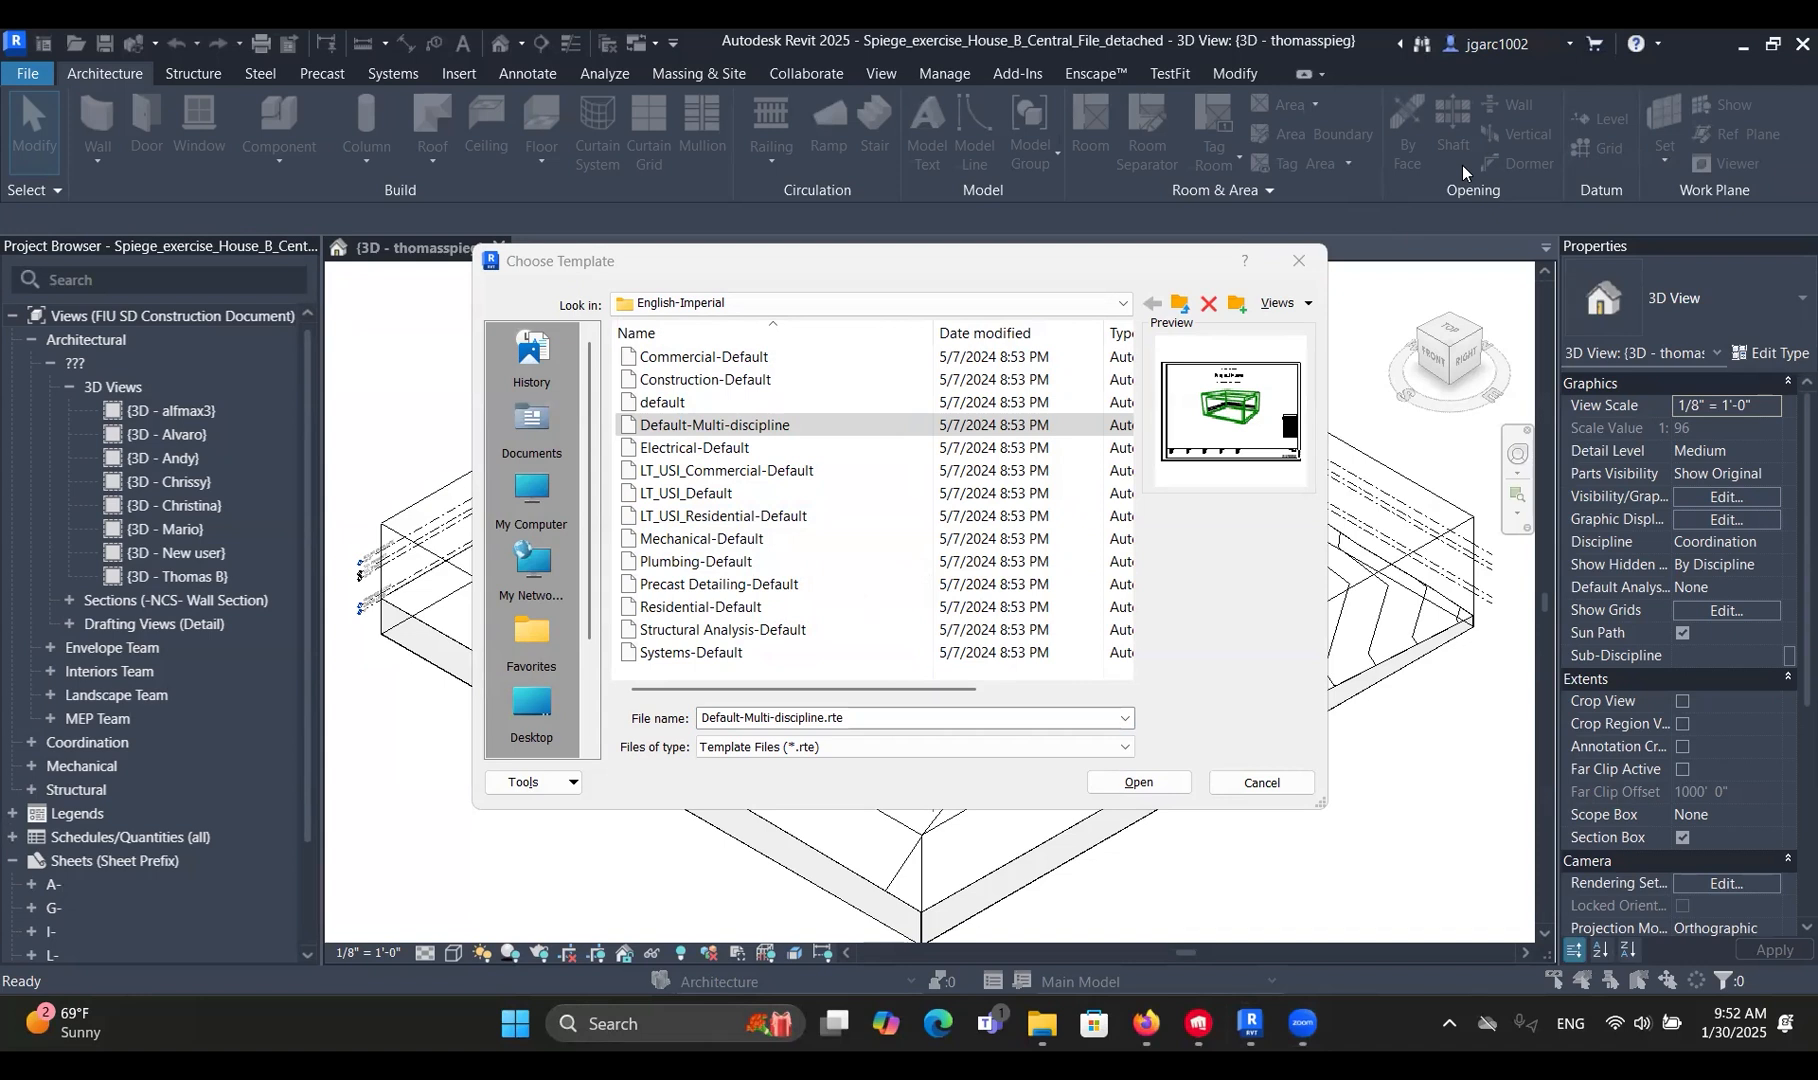
Switch to Firefox, find the Autodesk website in a new tab by searching for "autodesk", and sign in to the account.
click(1146, 1023)
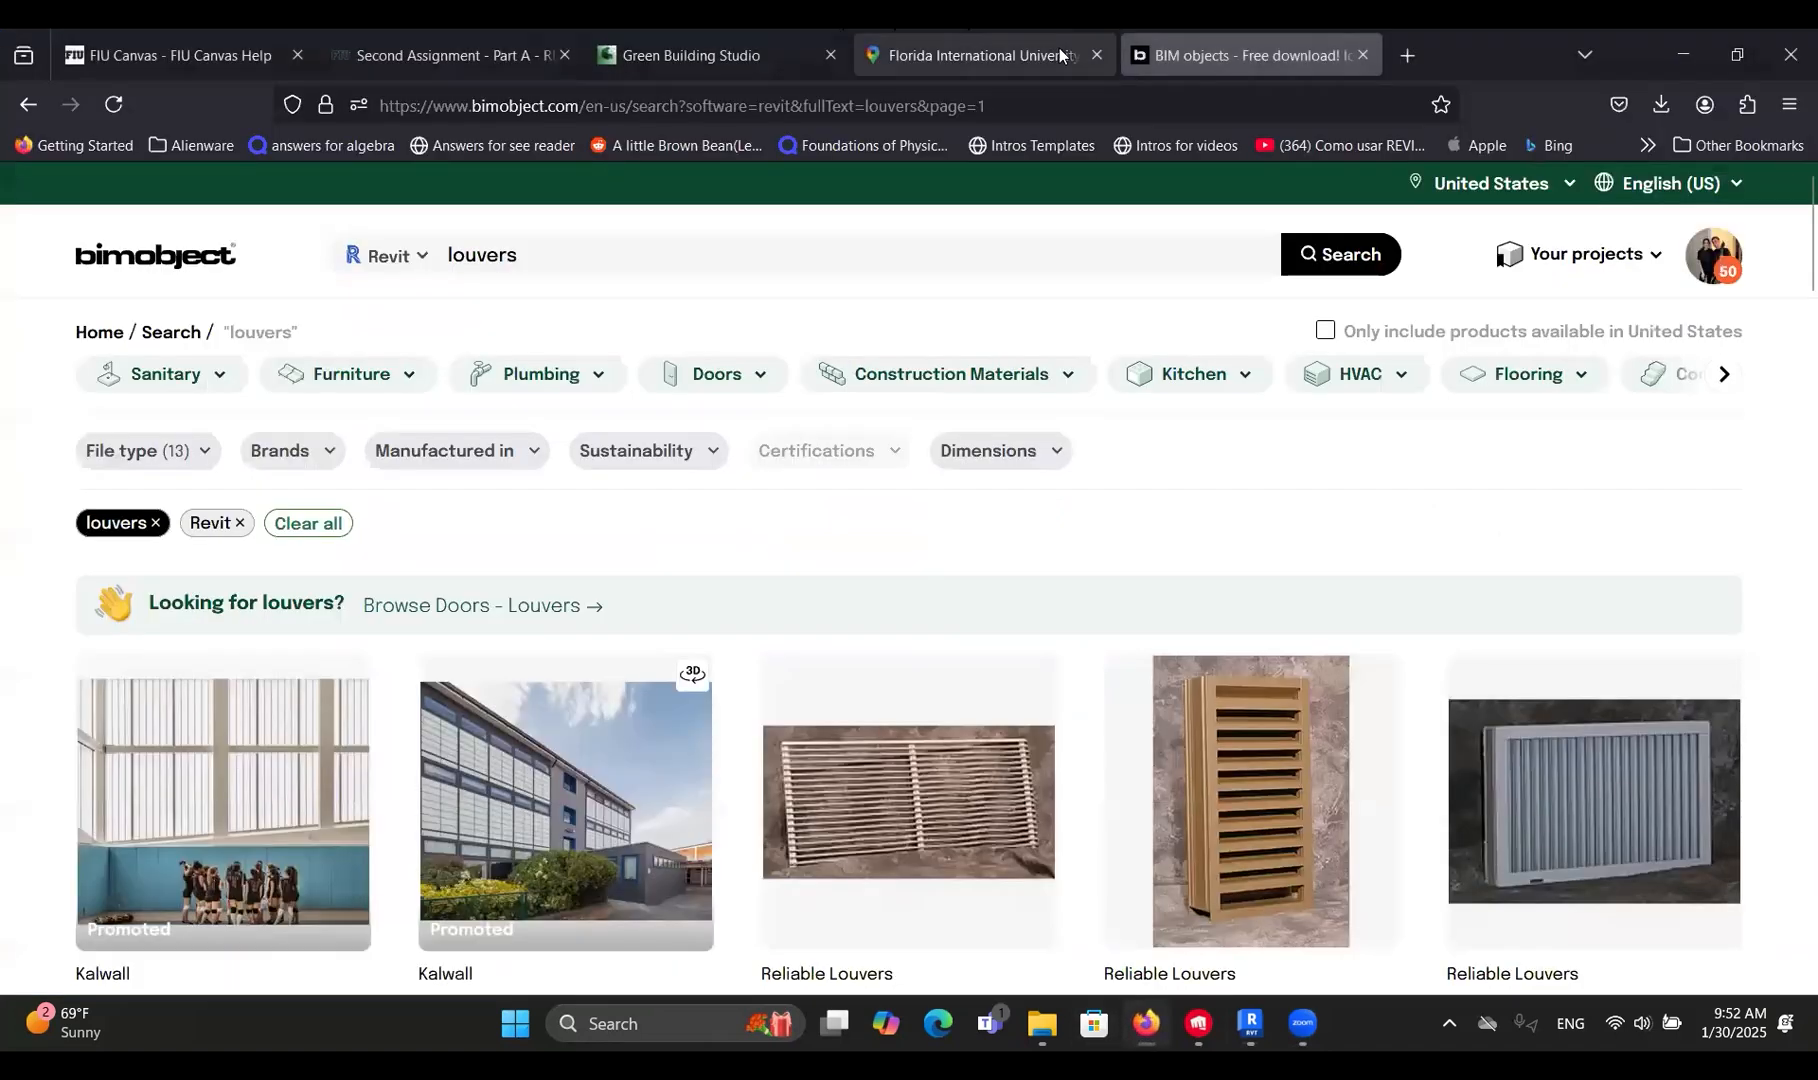
click(1407, 55)
text(autodesk)
key(Delete)
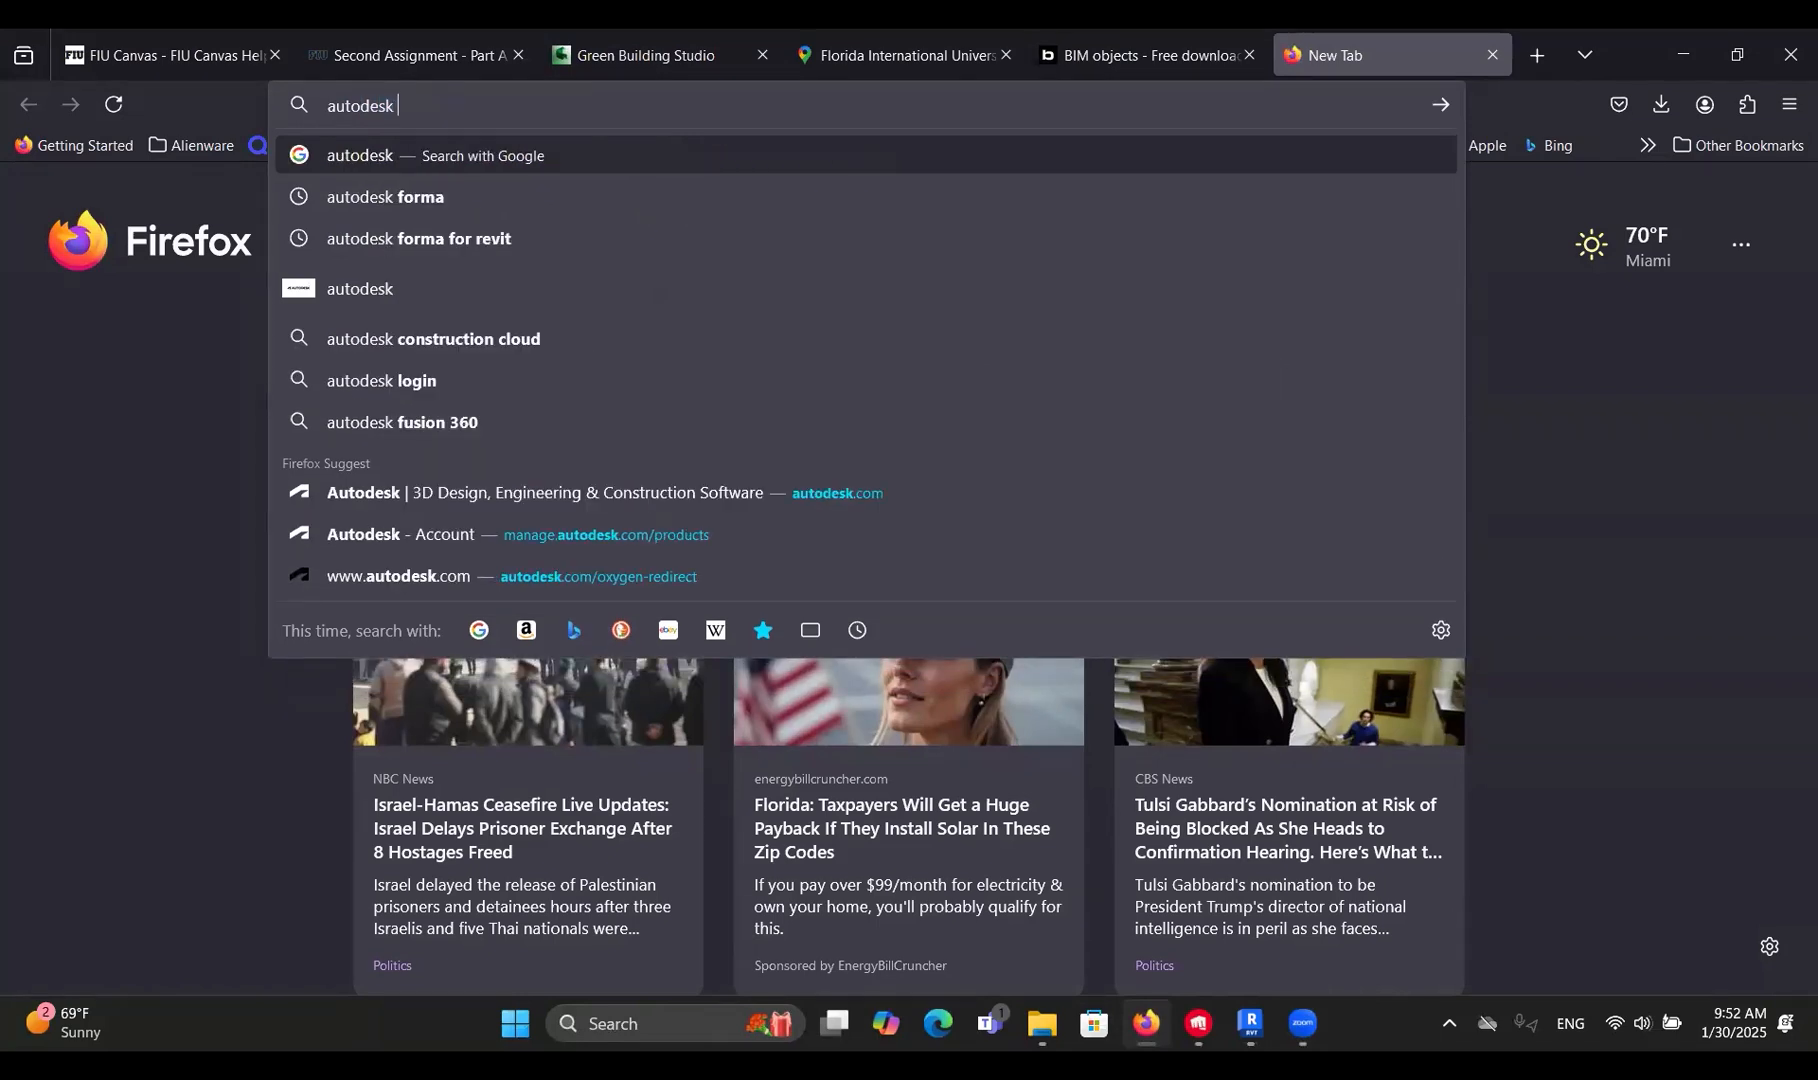
key(Return)
click(327, 463)
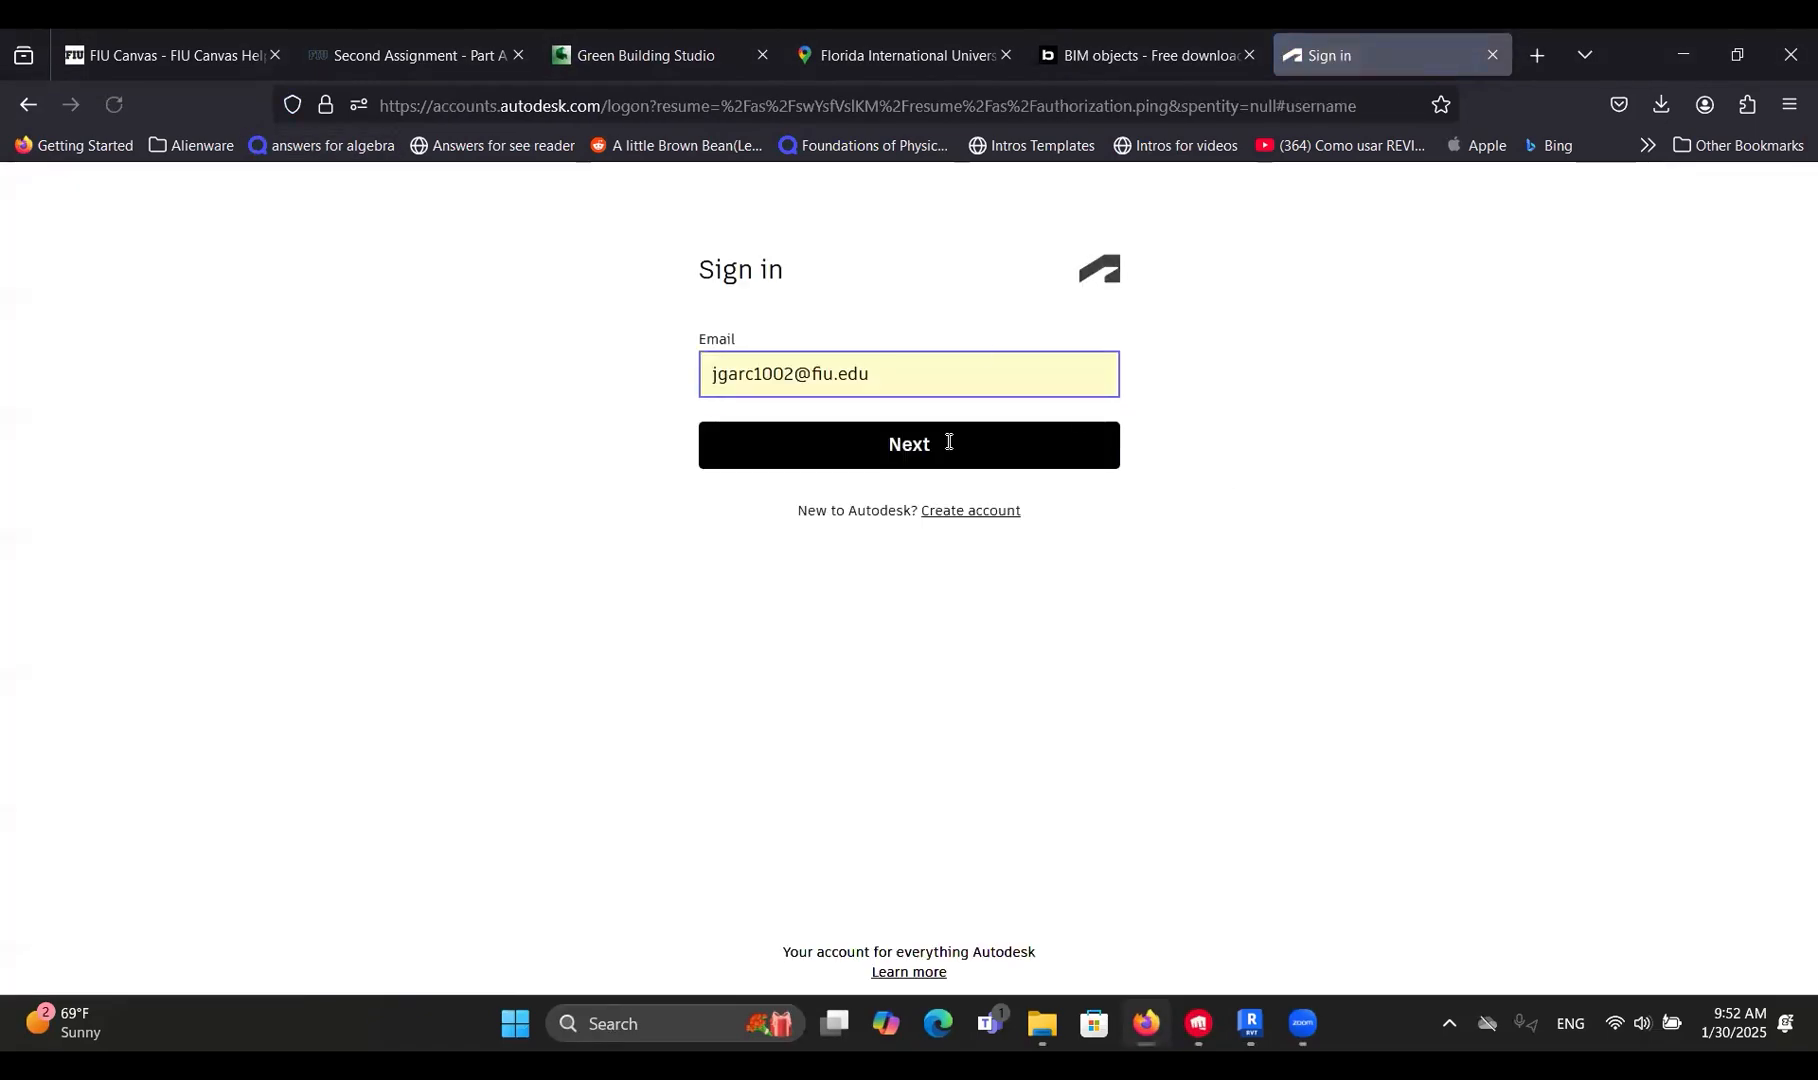
click(935, 452)
click(870, 532)
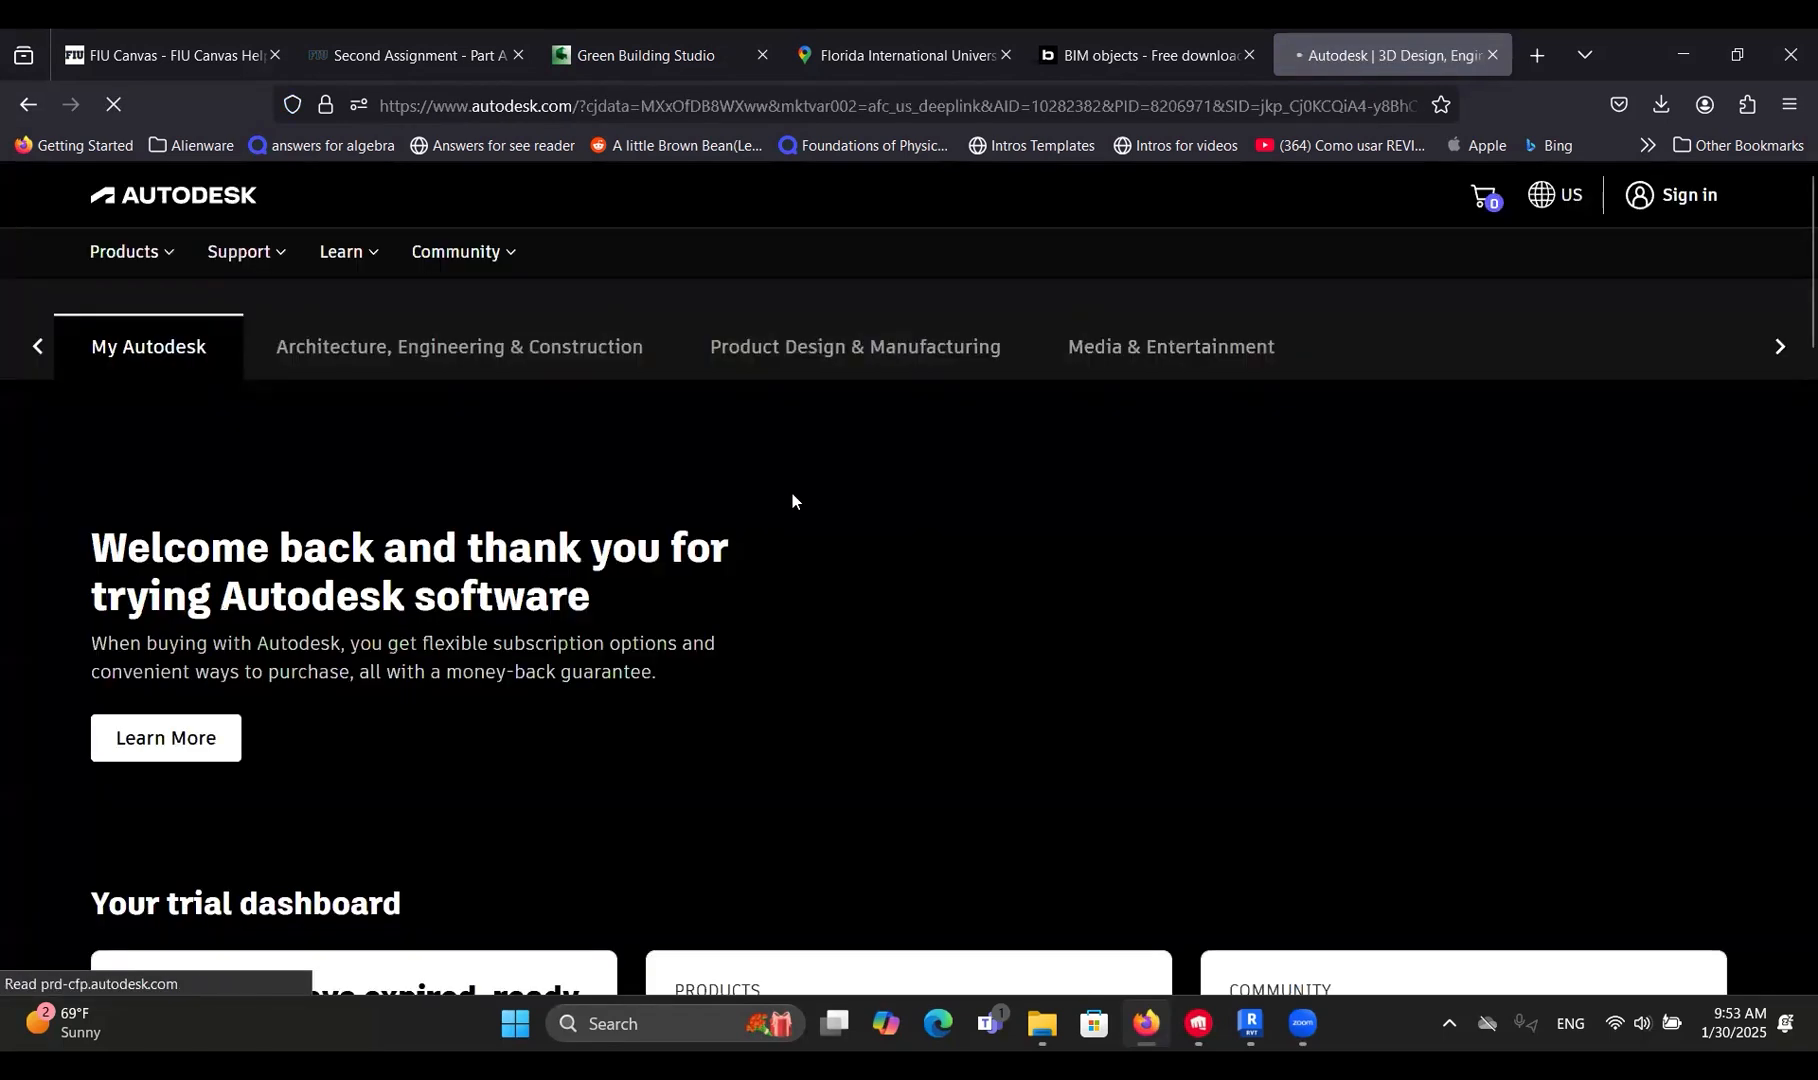
Go to the Autodesk account's software downloads and search all products and services for Revit.
click(115, 256)
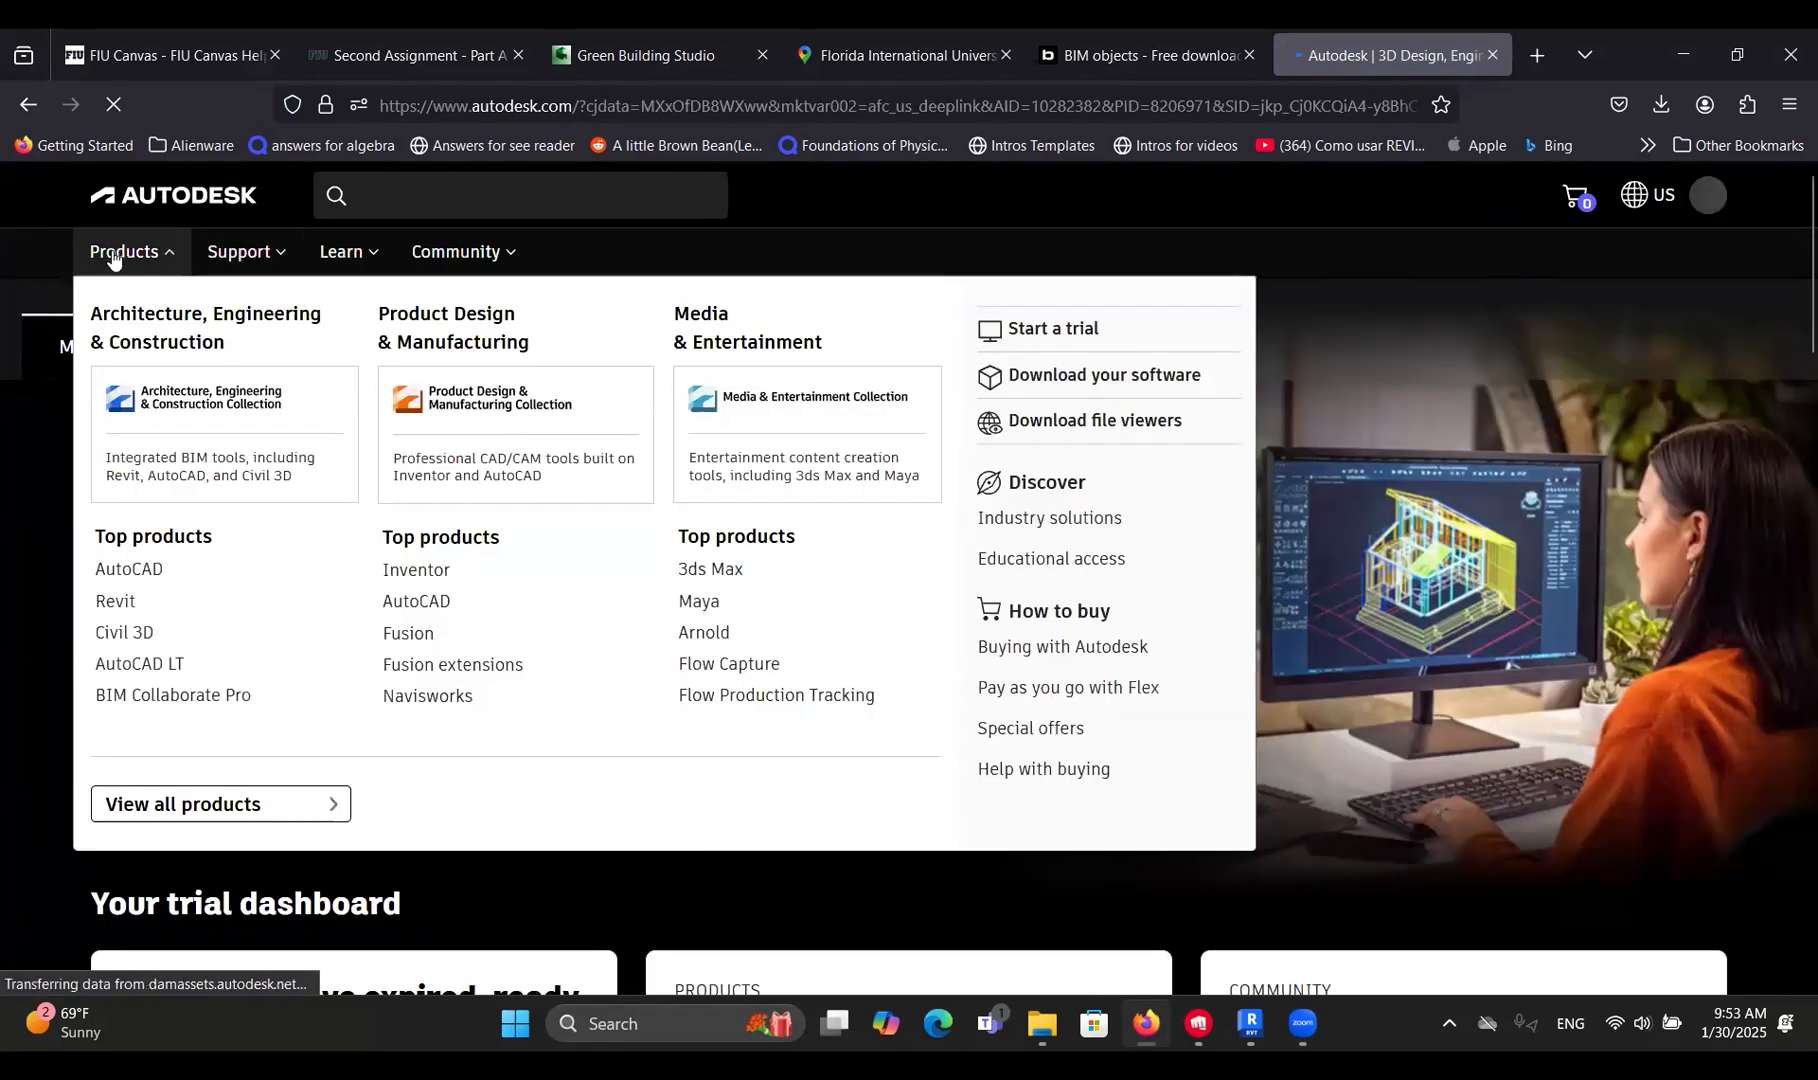
click(1049, 387)
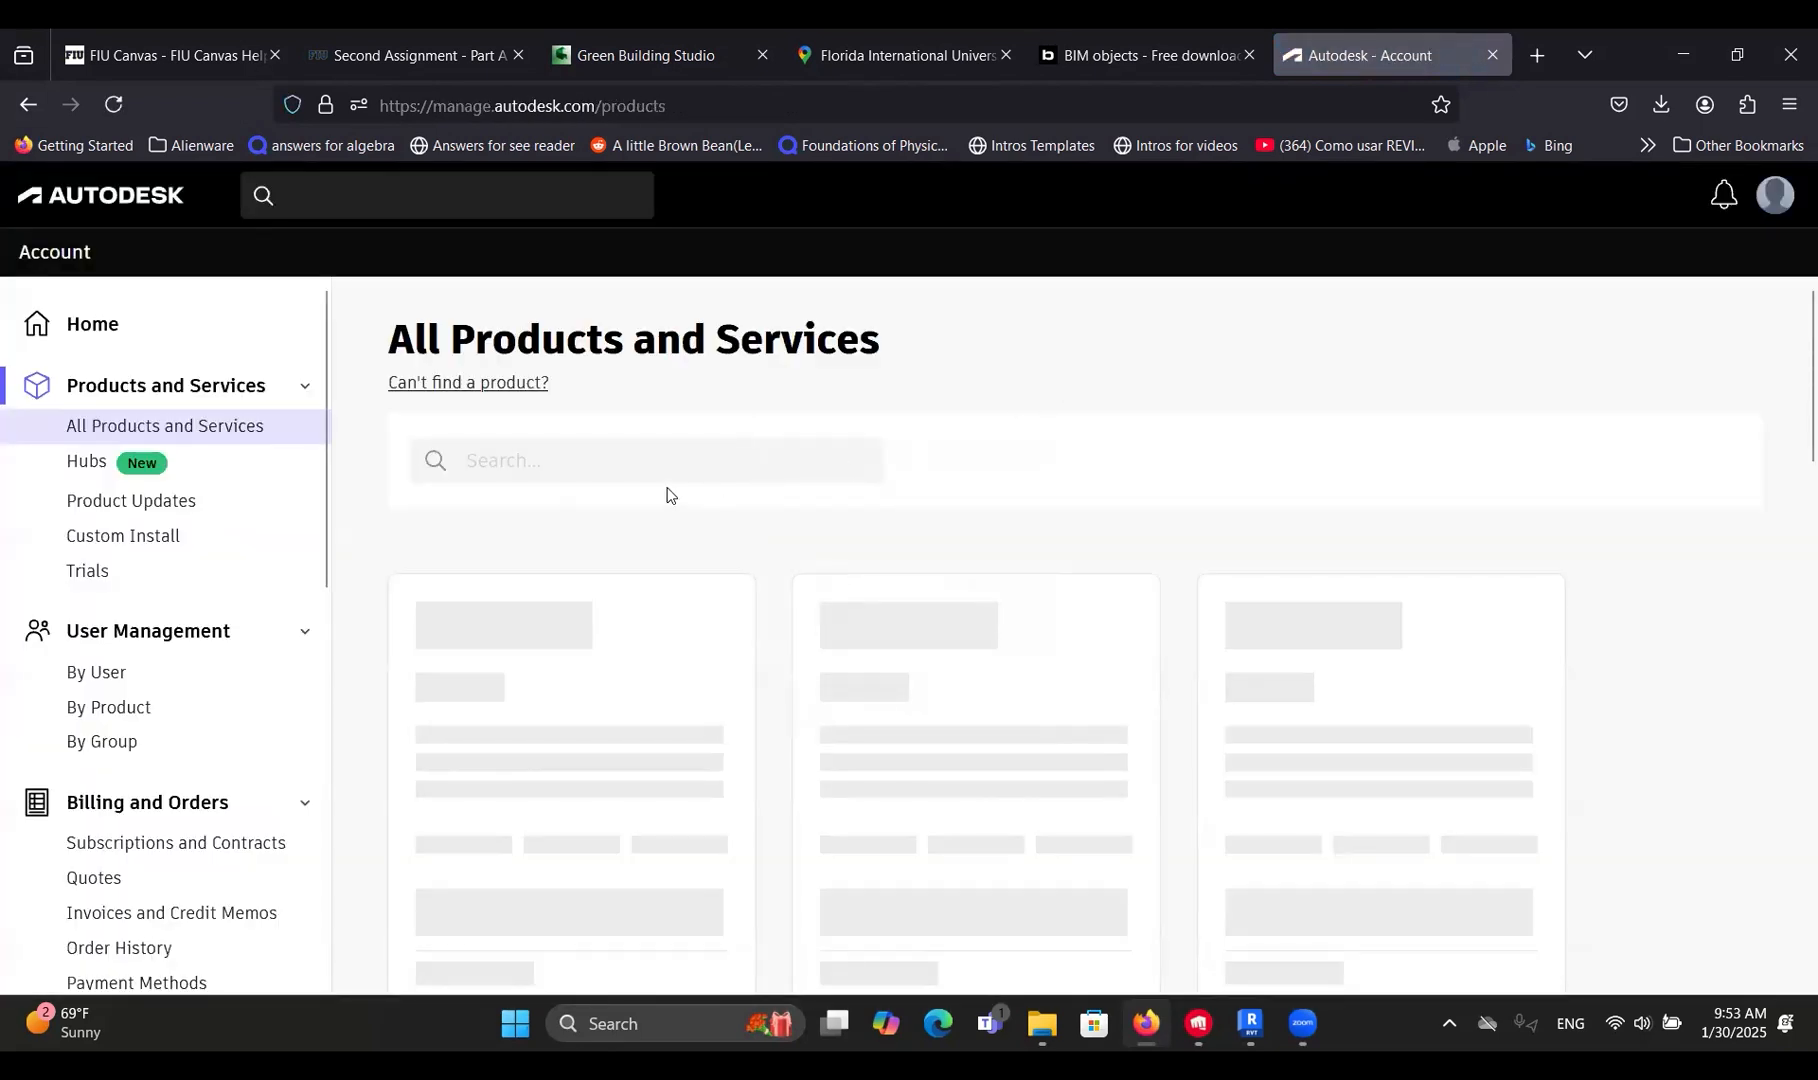
click(600, 454)
text(revit)
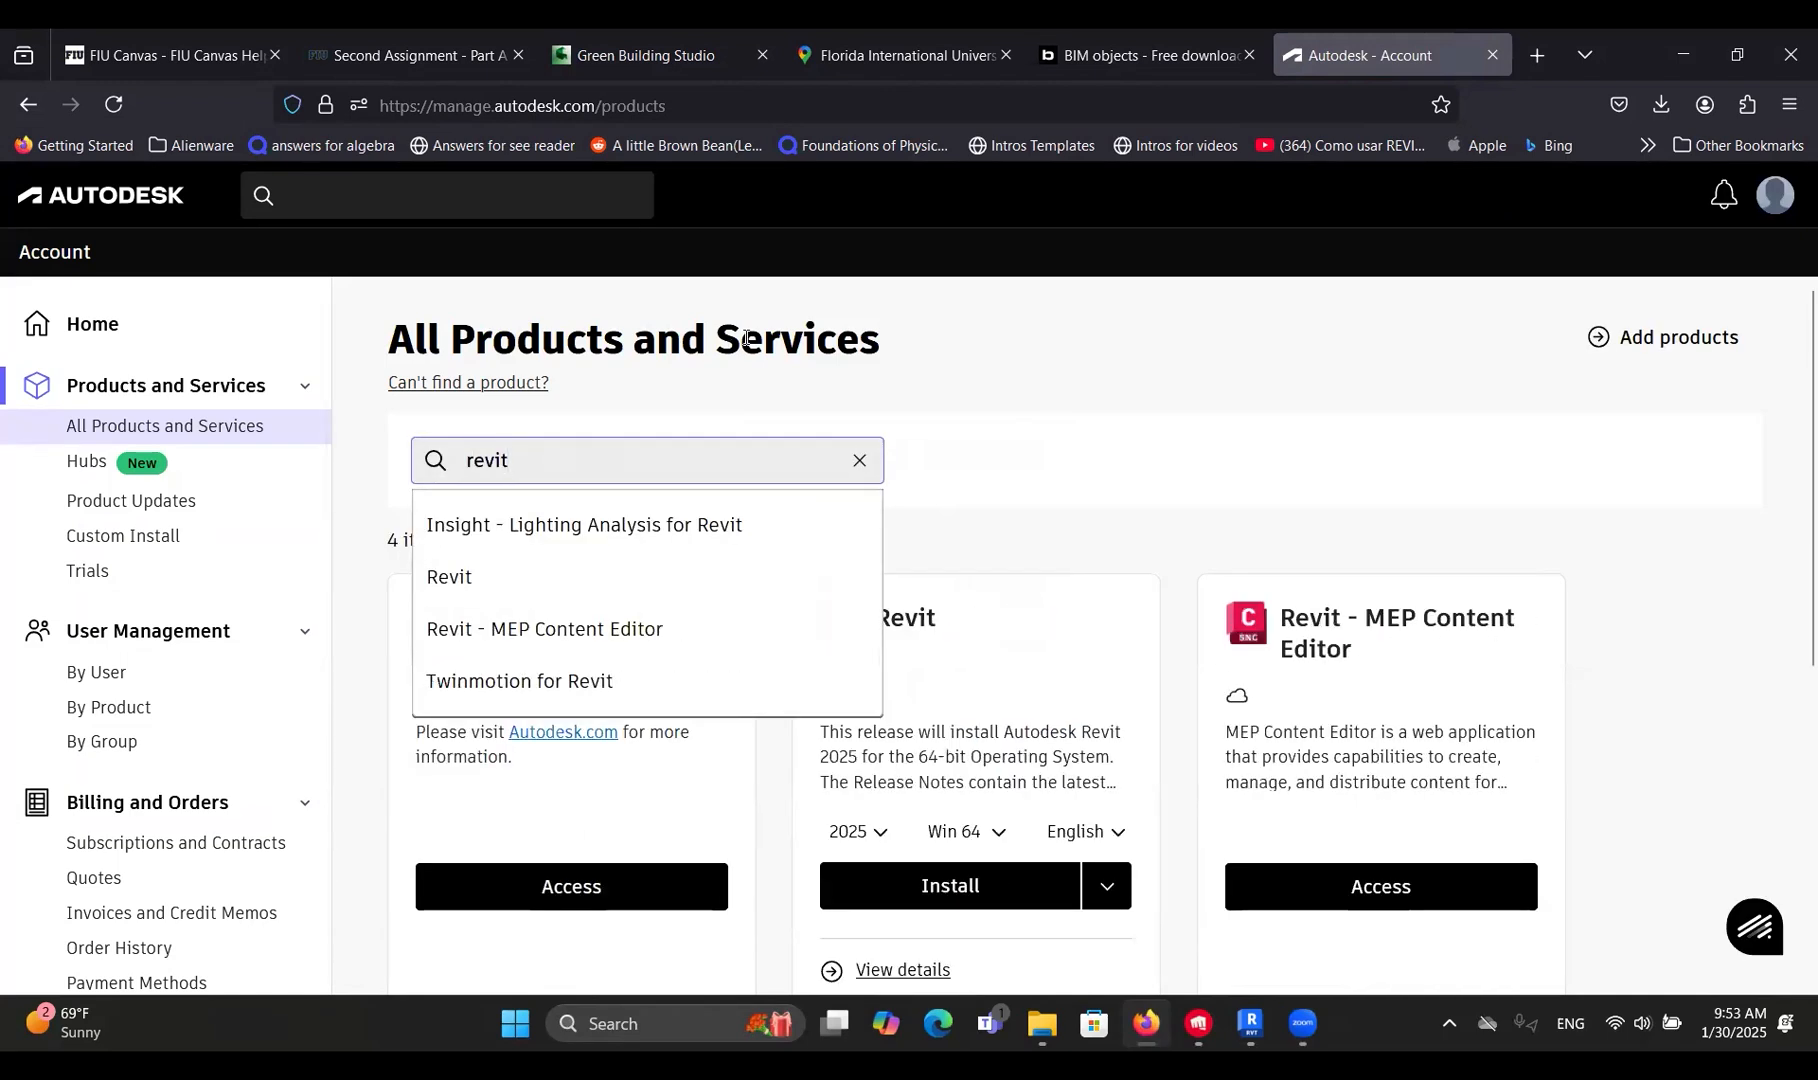
click(481, 580)
Open the Revit product details and examine the updates and extensions available for the 2025 version.
scroll(990, 530, down, 2)
scroll(1000, 648, up, 2)
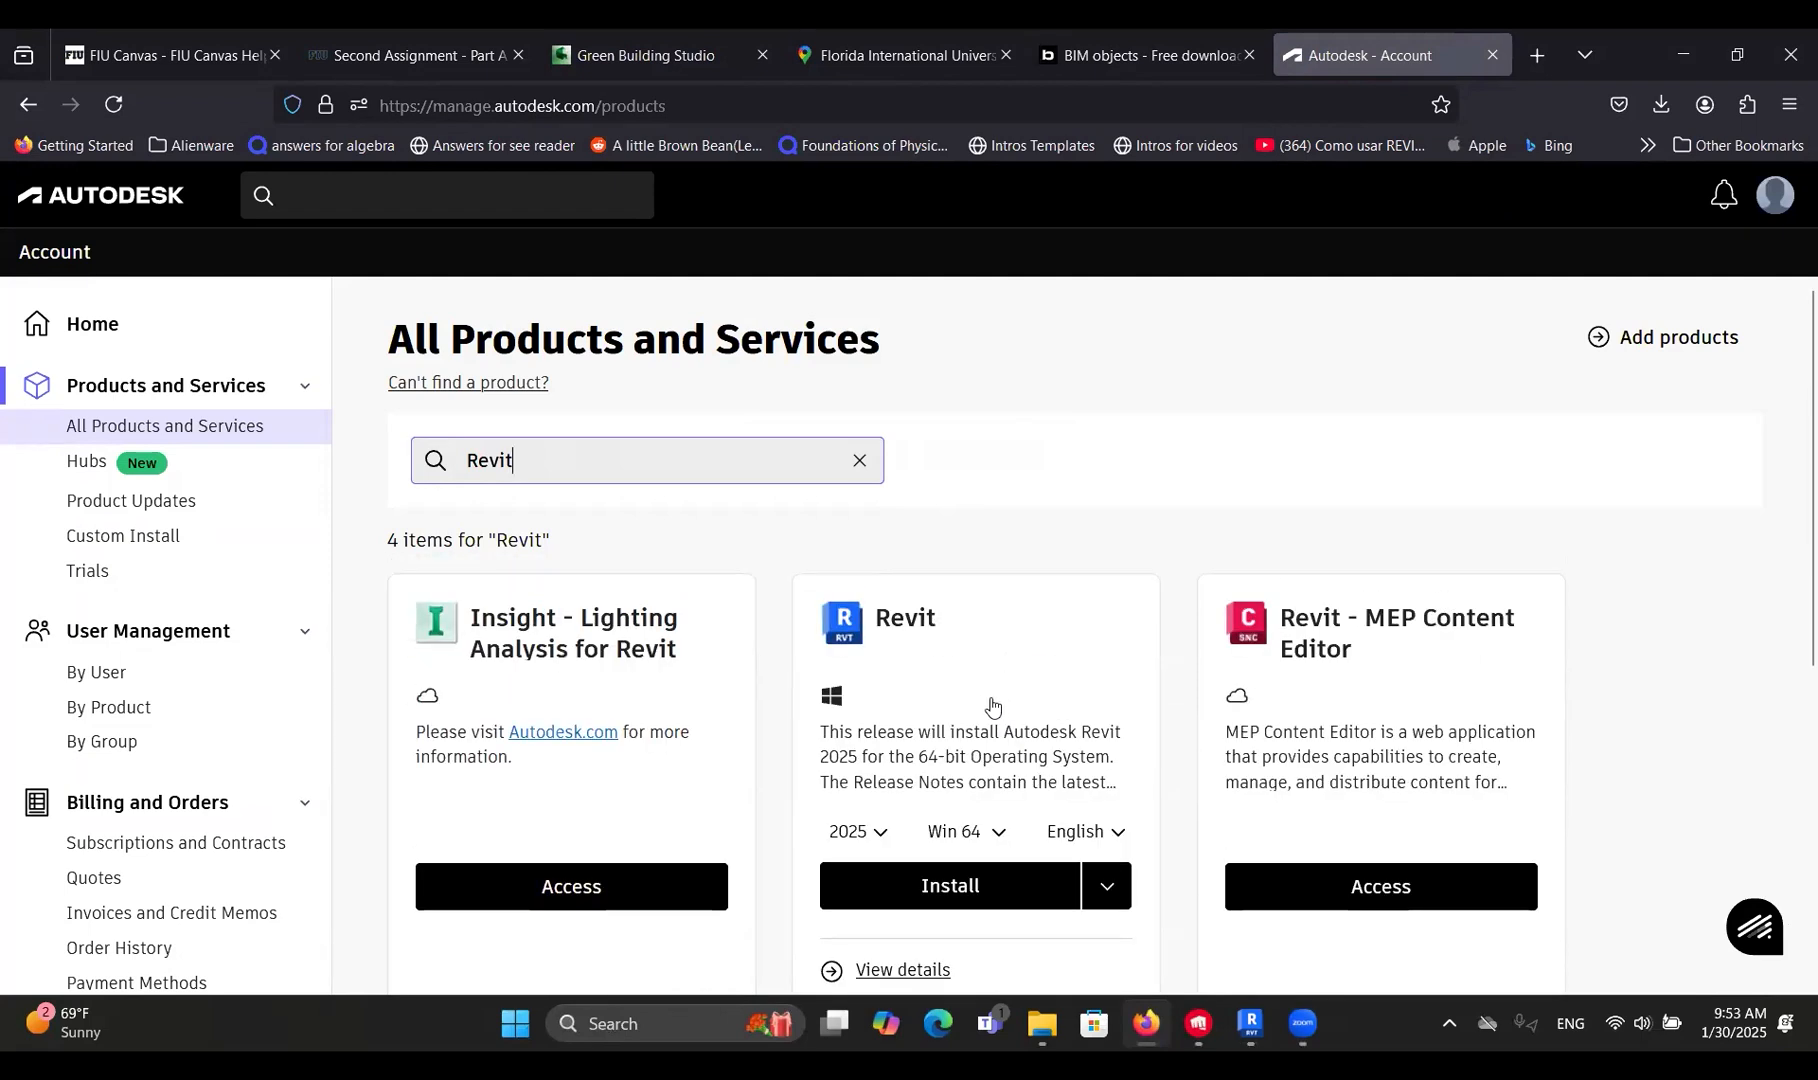
click(934, 641)
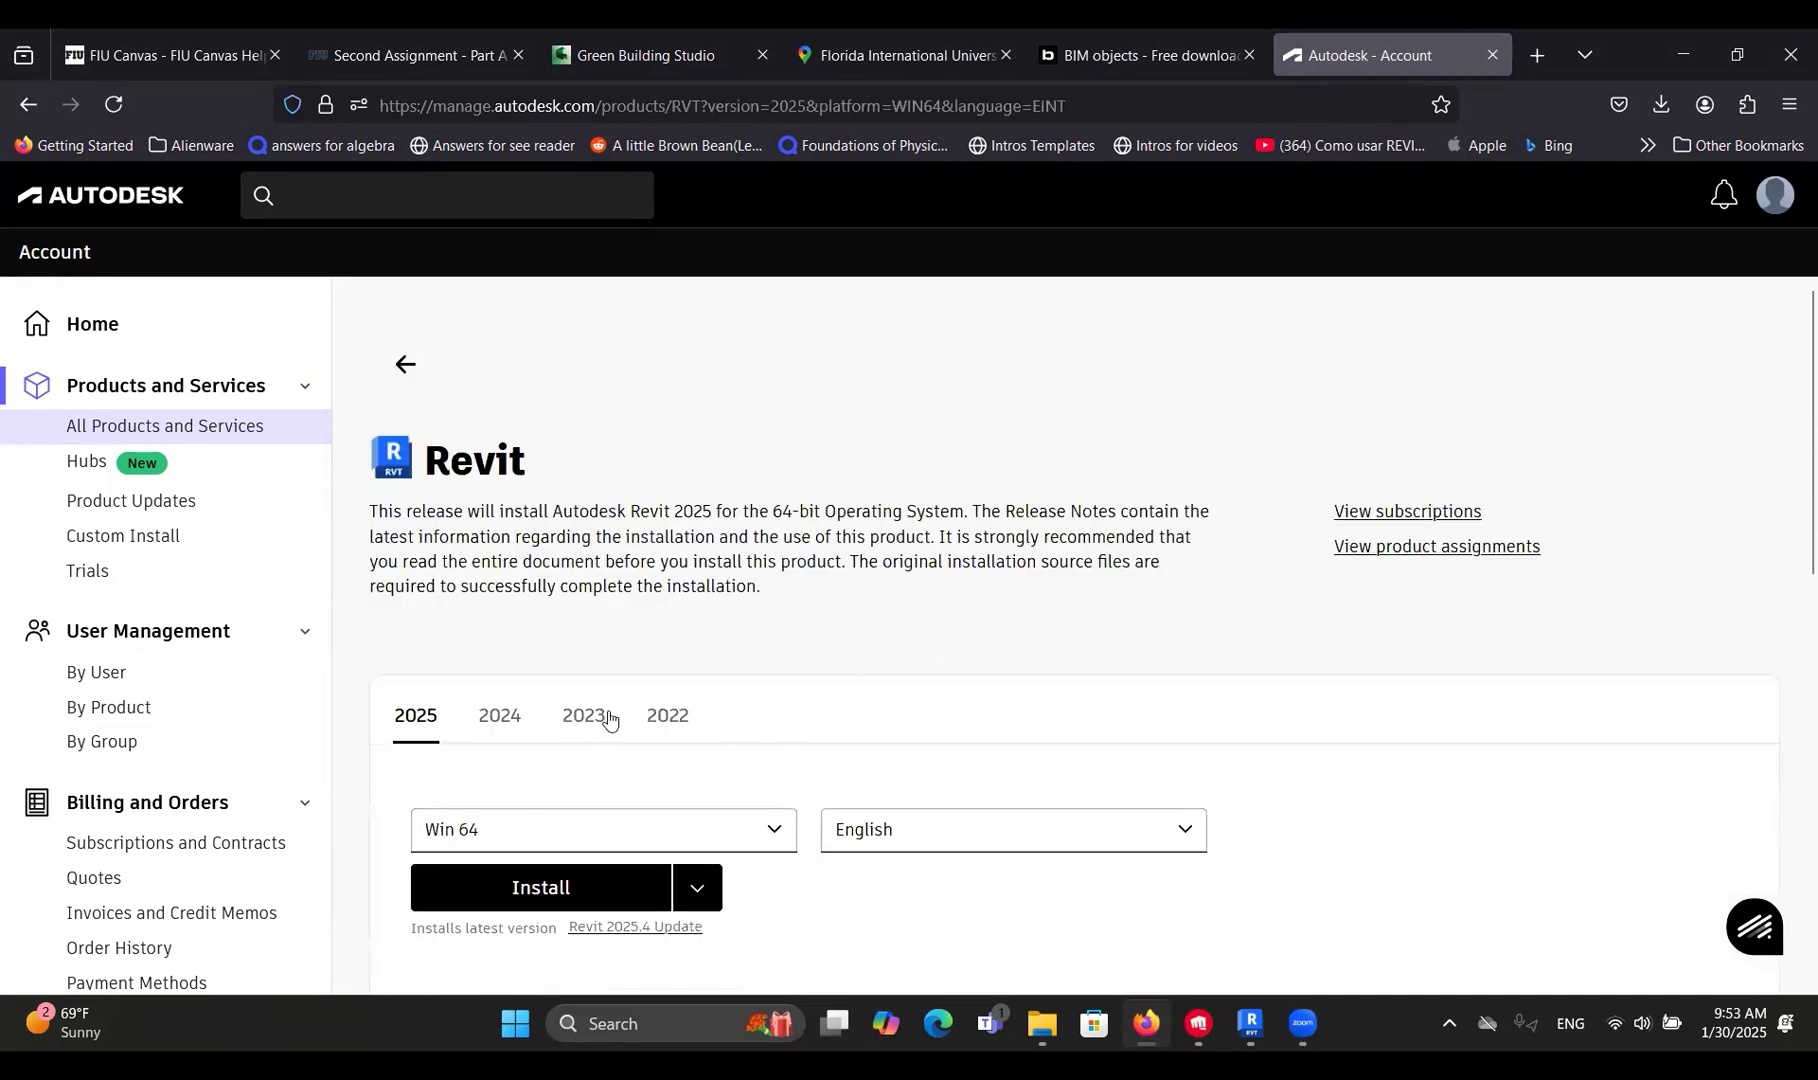
scroll(844, 605, down, 6)
scroll(621, 613, up, 2)
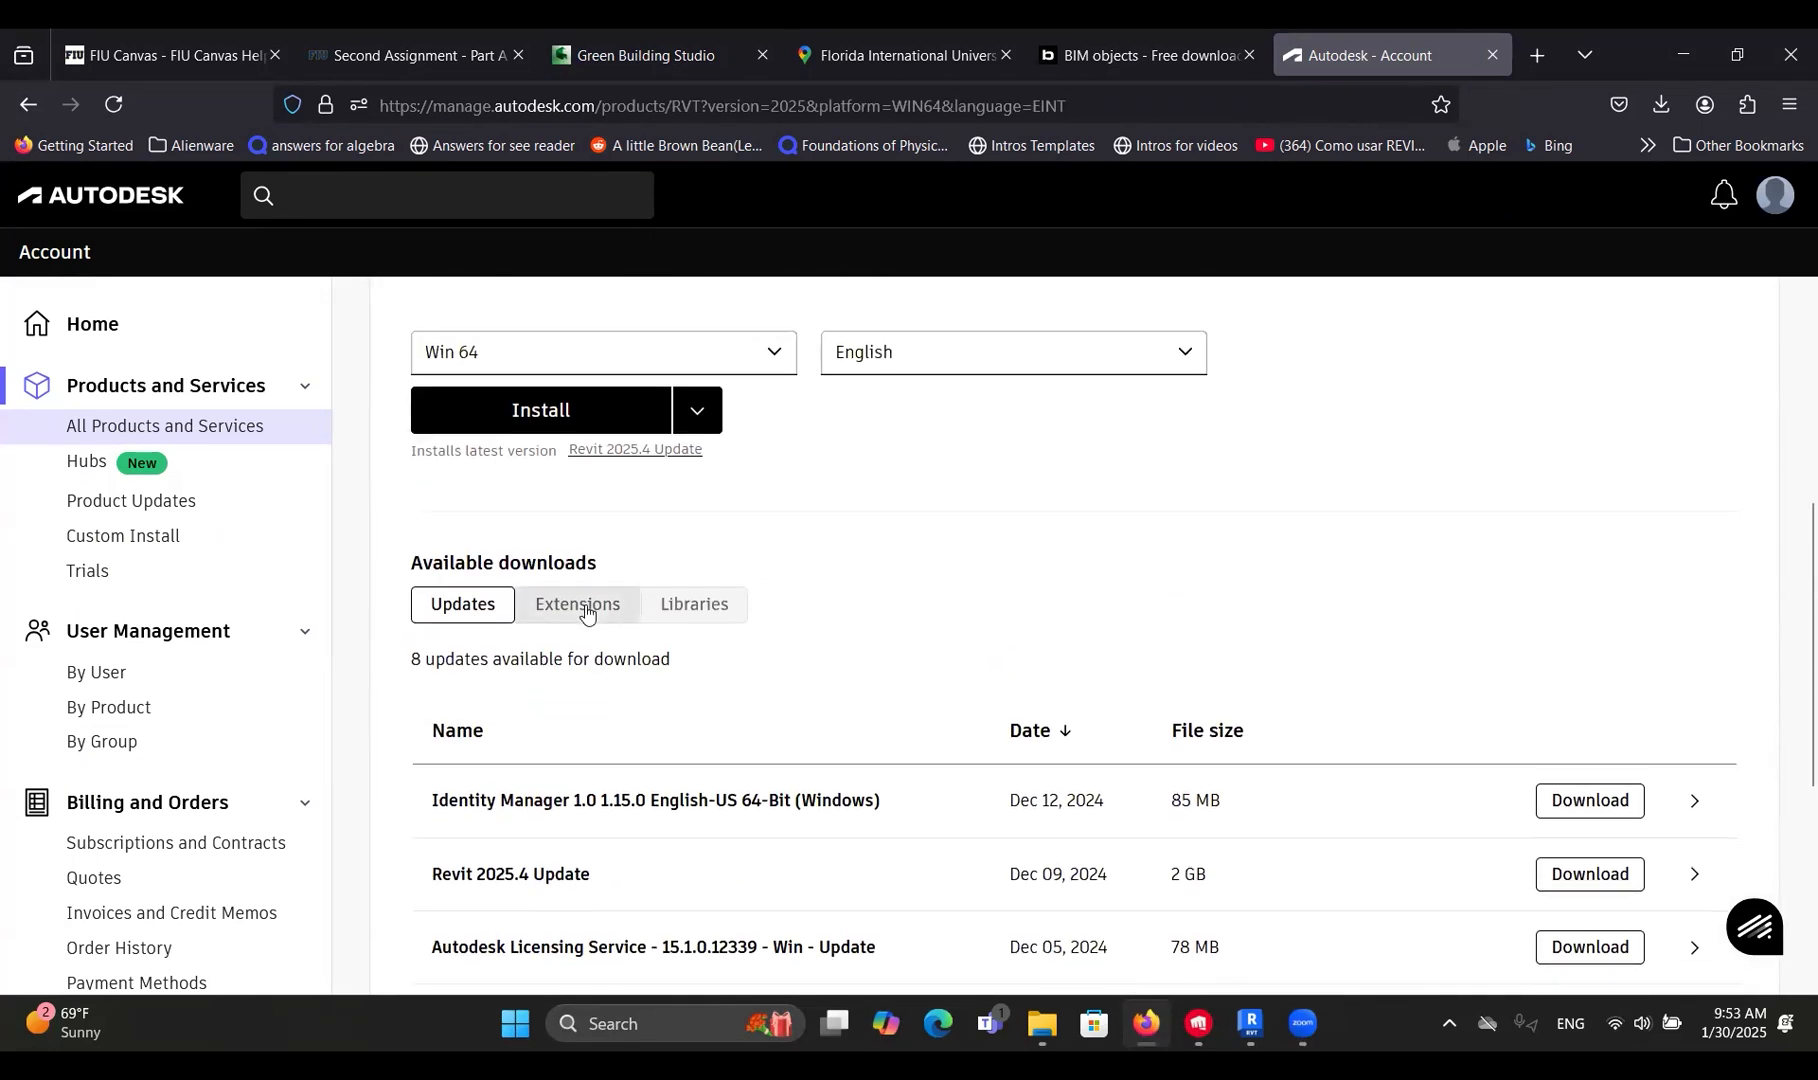
click(586, 613)
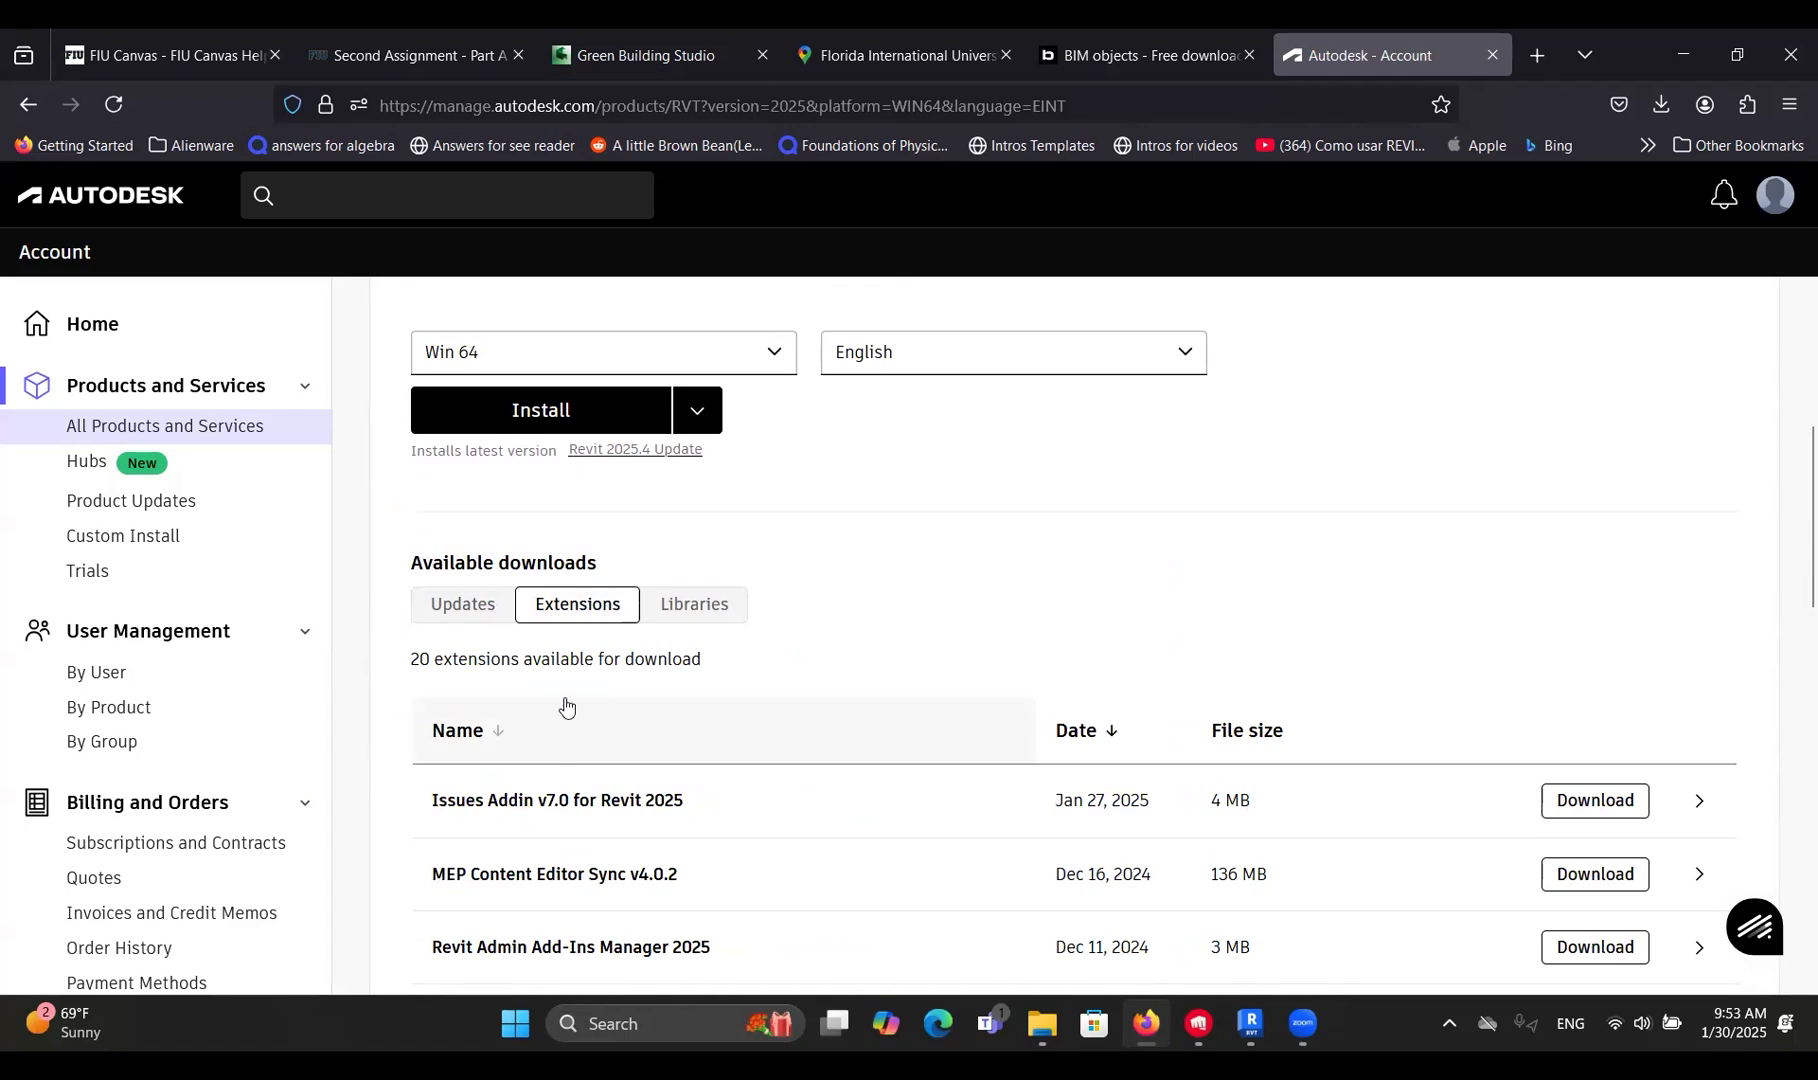
scroll(791, 637, up, 5)
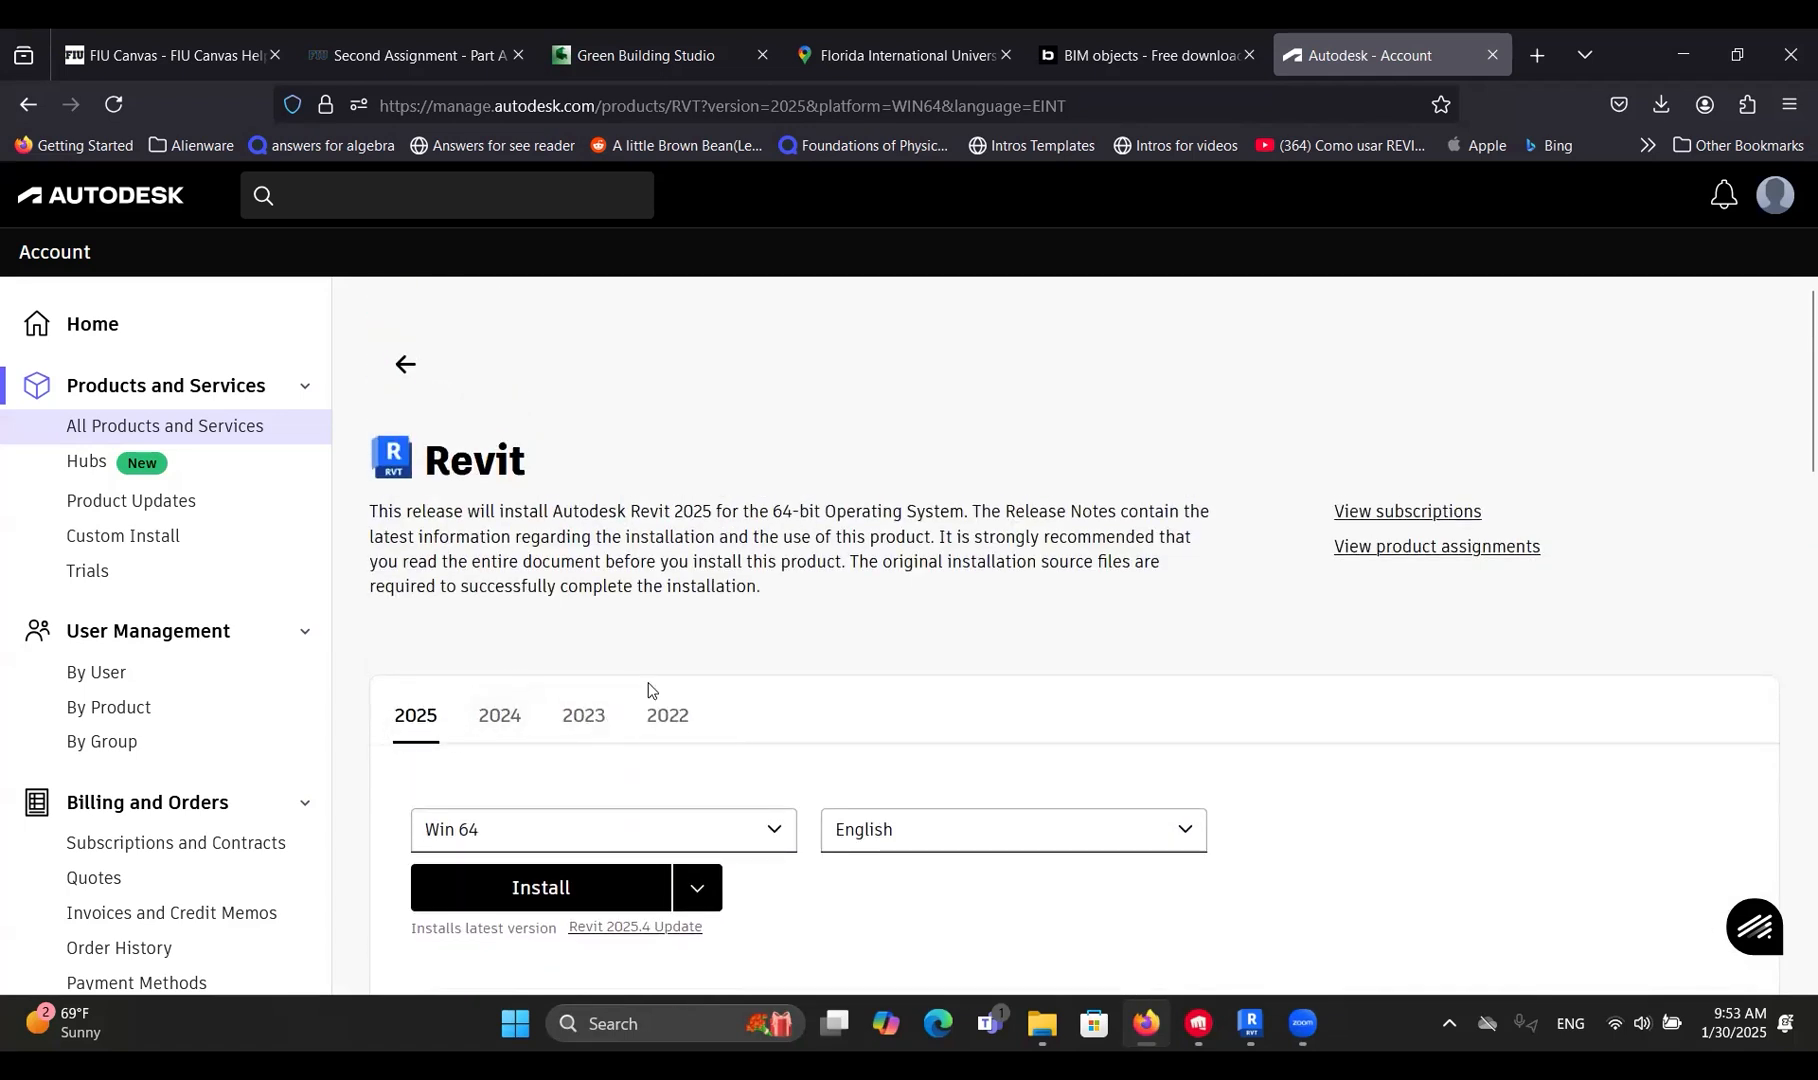
Examine the extensions available for download for Revit 2025 on the Autodesk account page, including Lighting Analysis, Insight and Solar Analysis.
scroll(705, 706, down, 1)
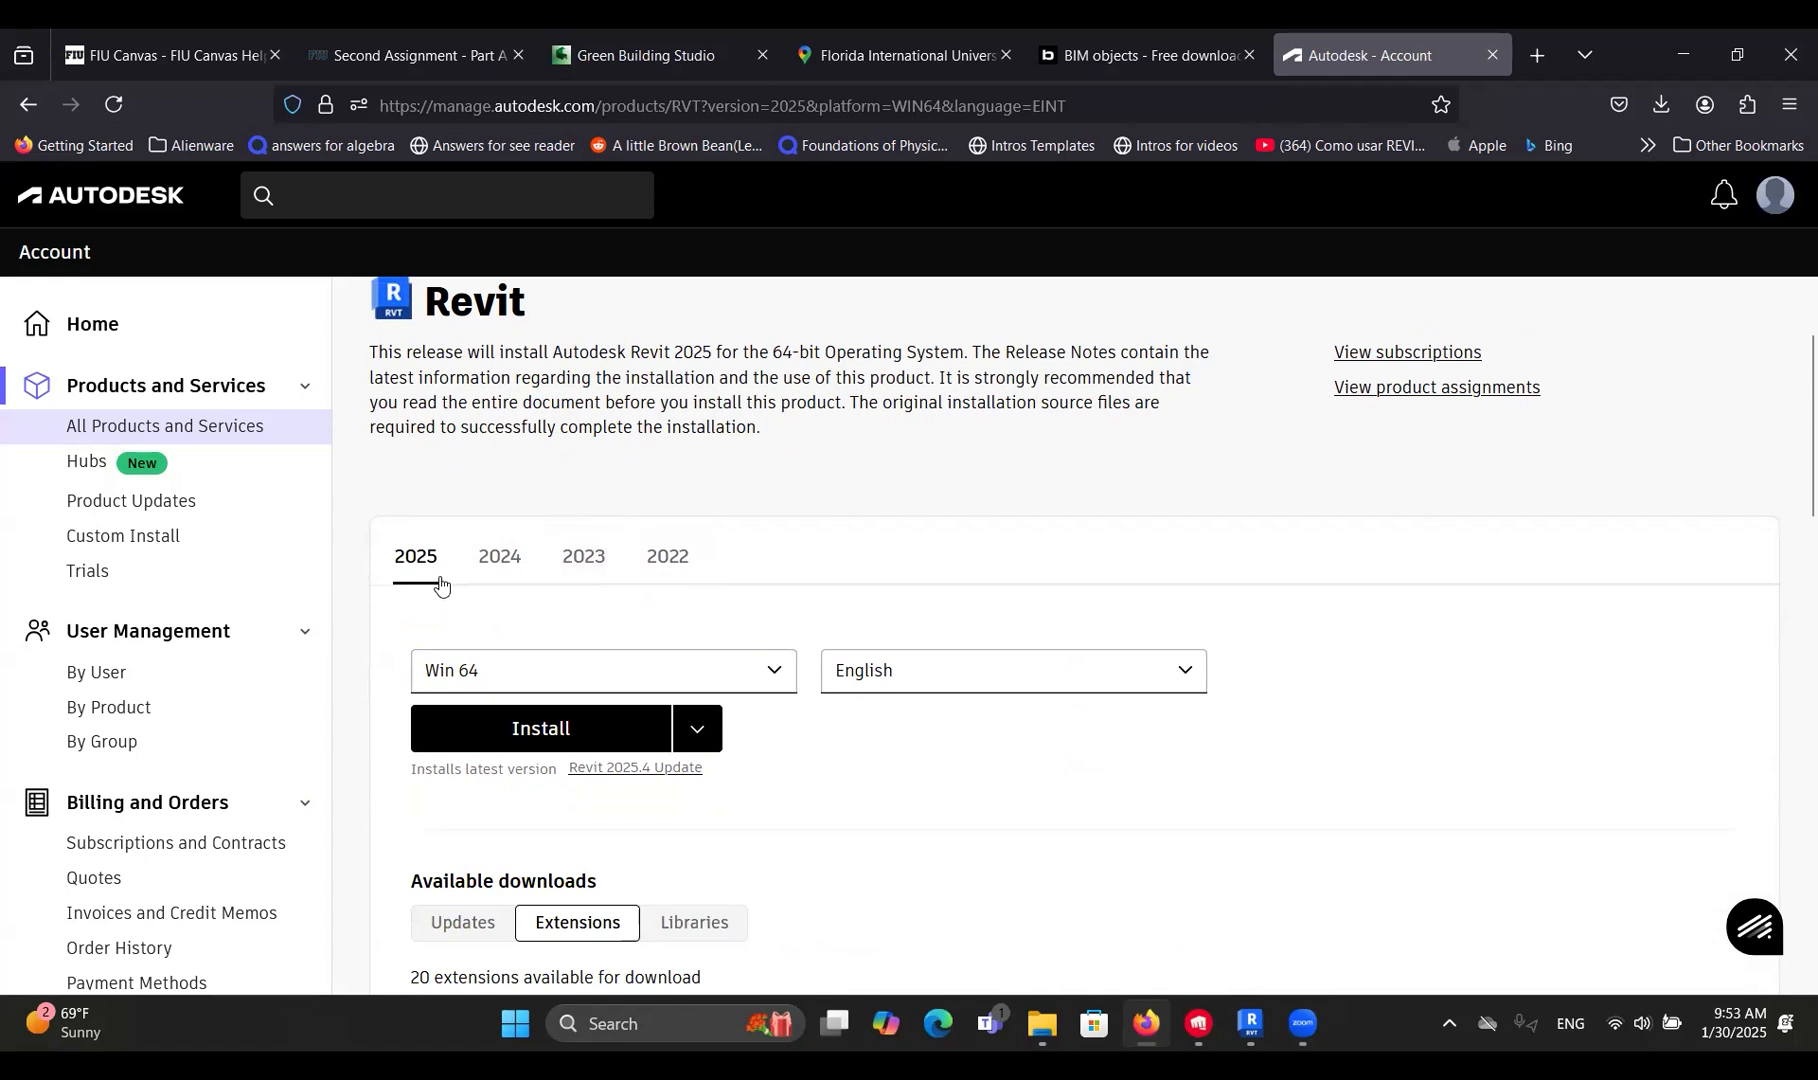
scroll(900, 480, down, 5)
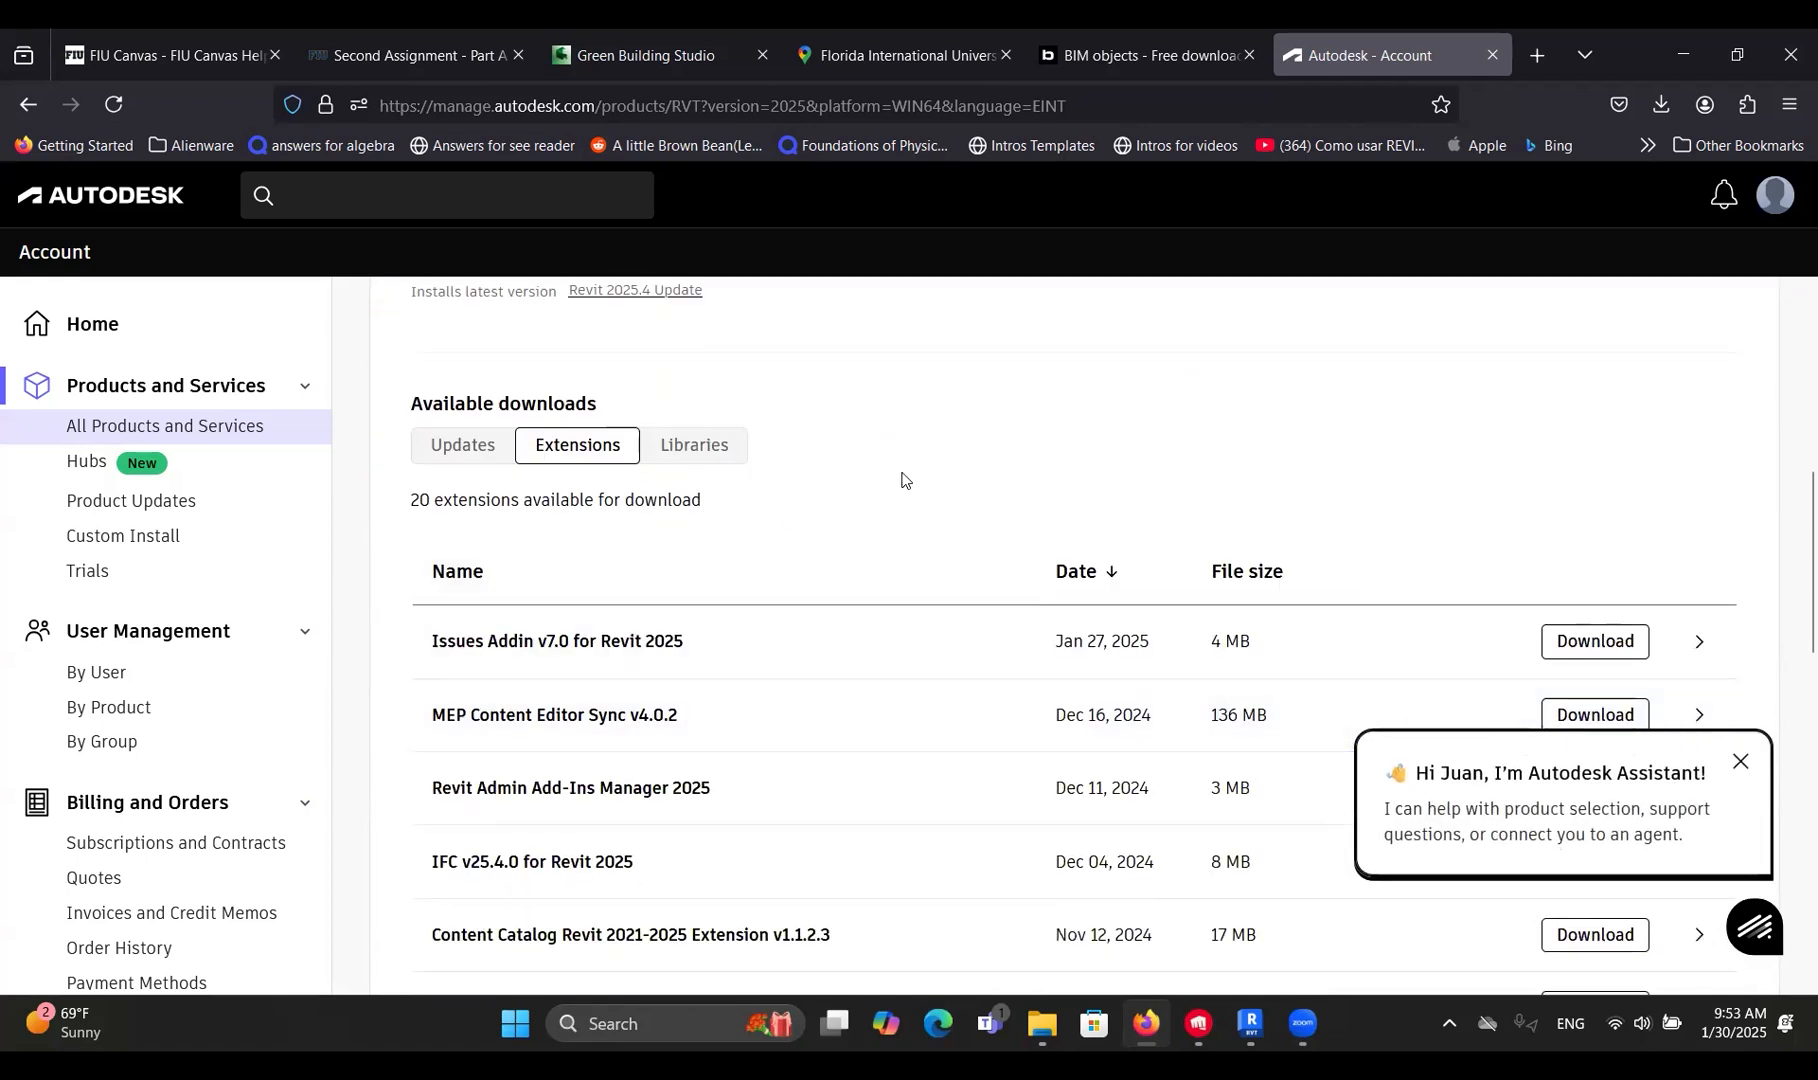
scroll(994, 568, down, 2)
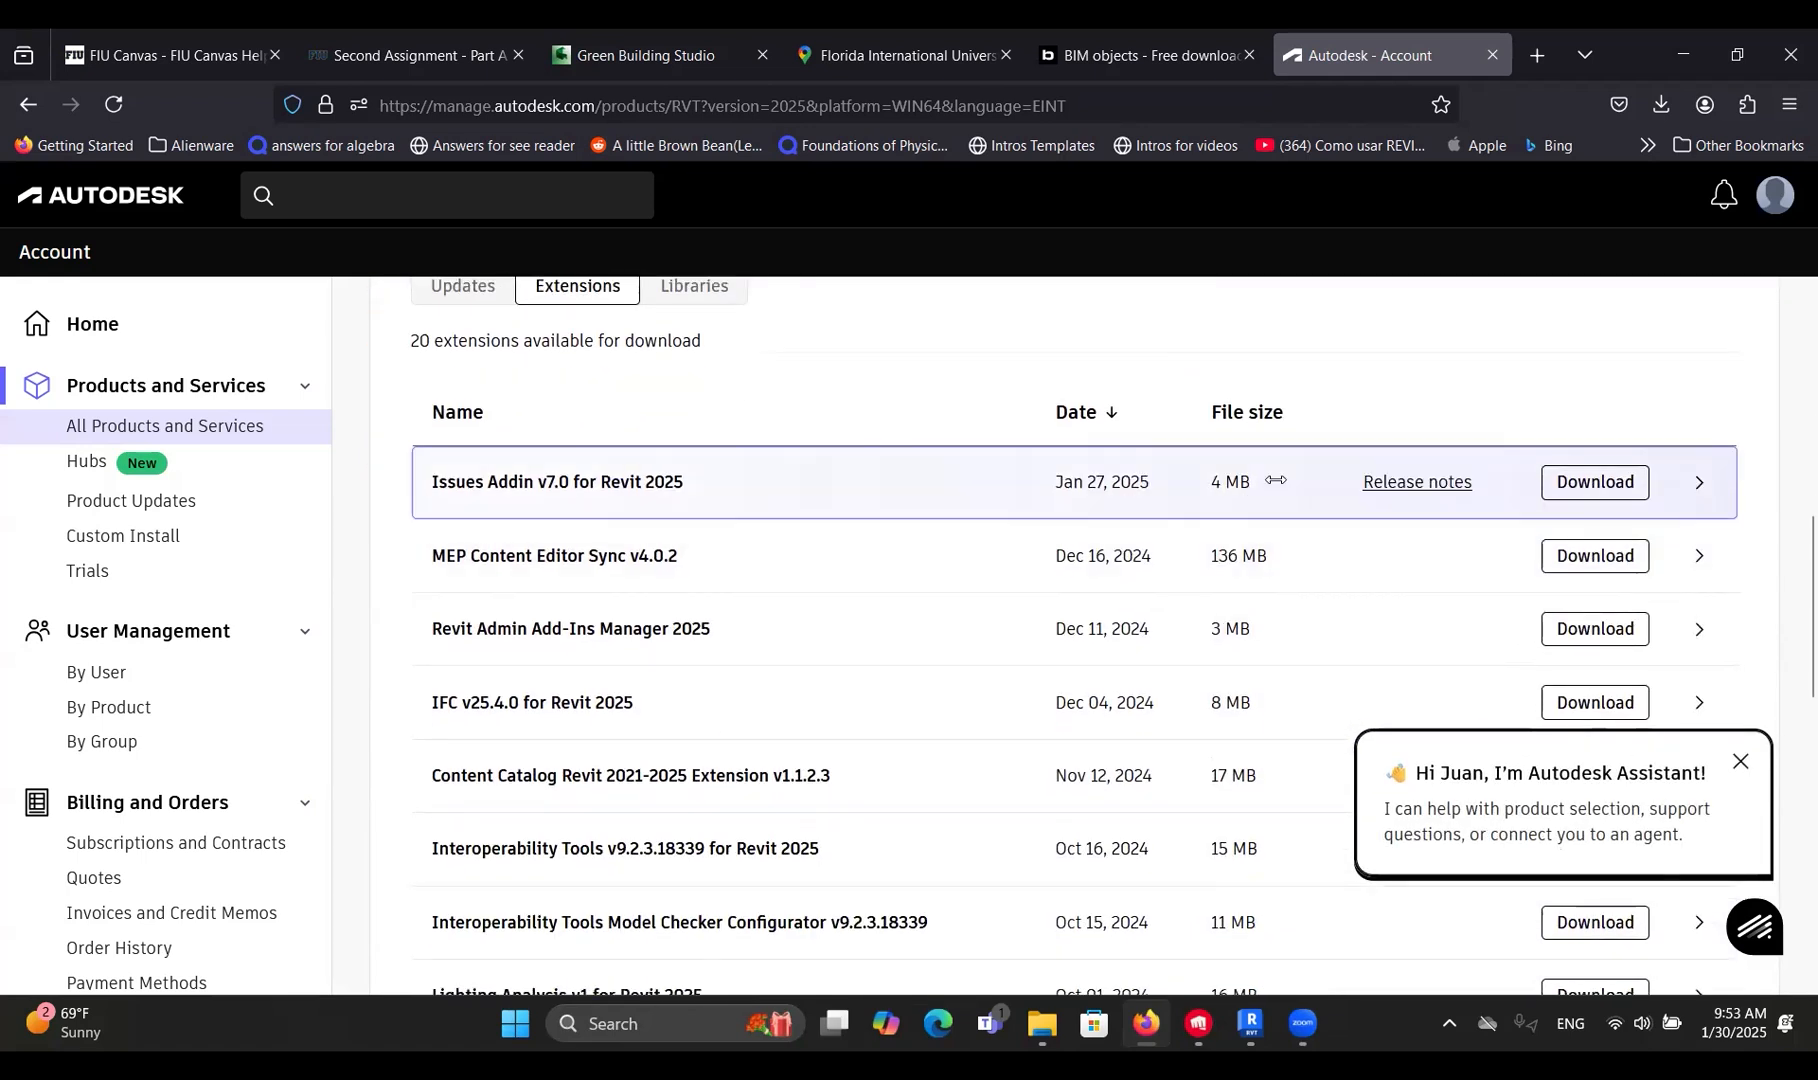
scroll(855, 553, down, 3)
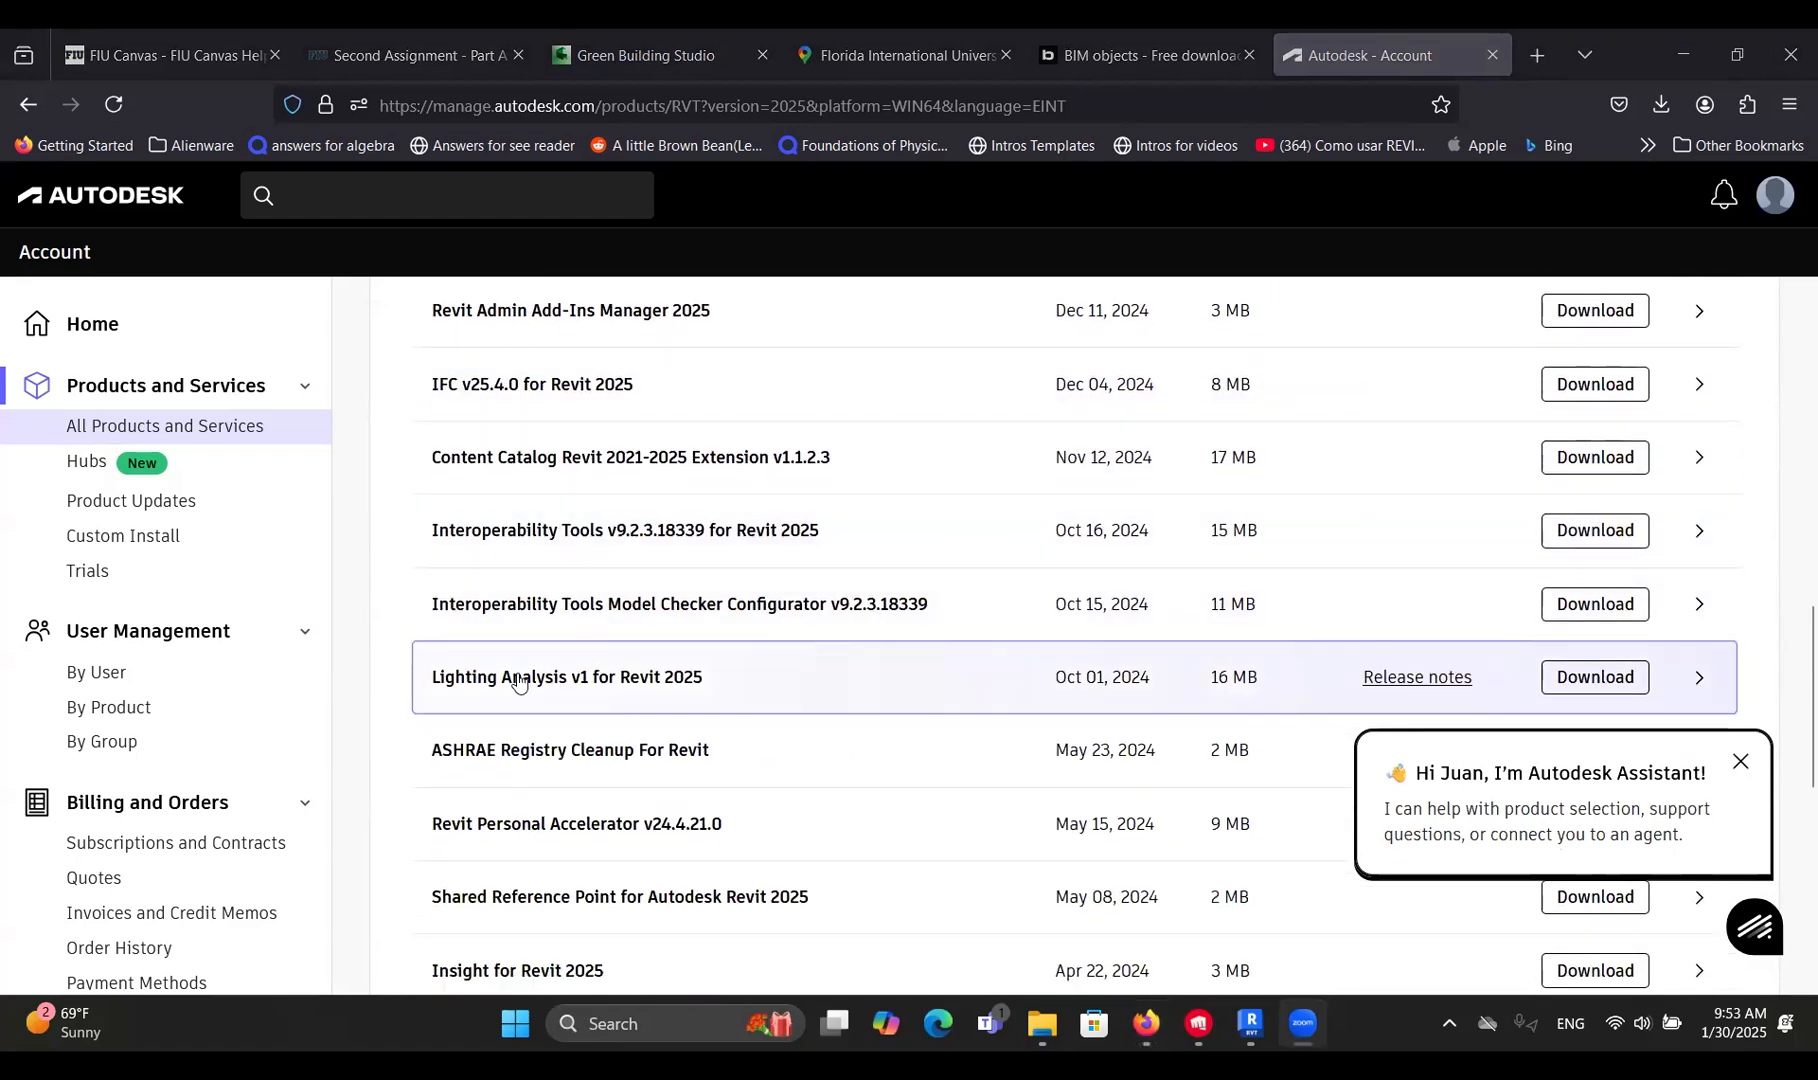
scroll(706, 694, down, 3)
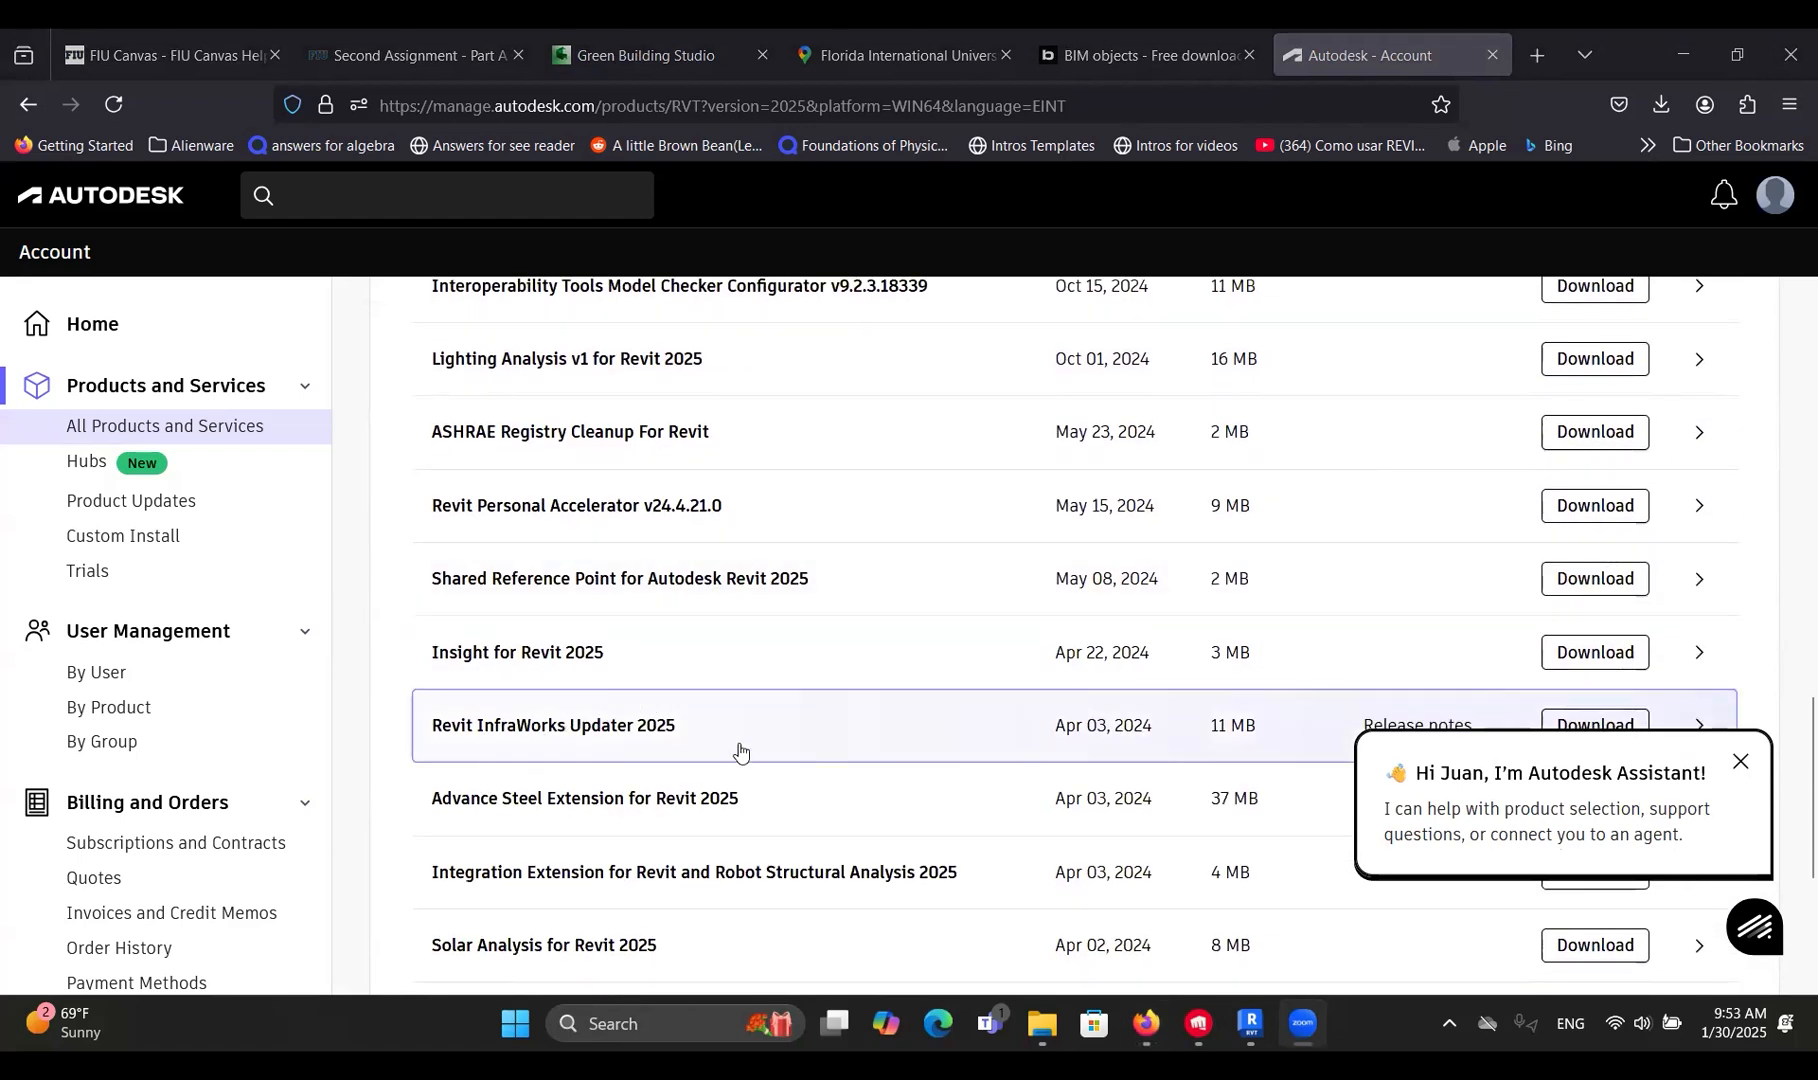
scroll(714, 698, down, 2)
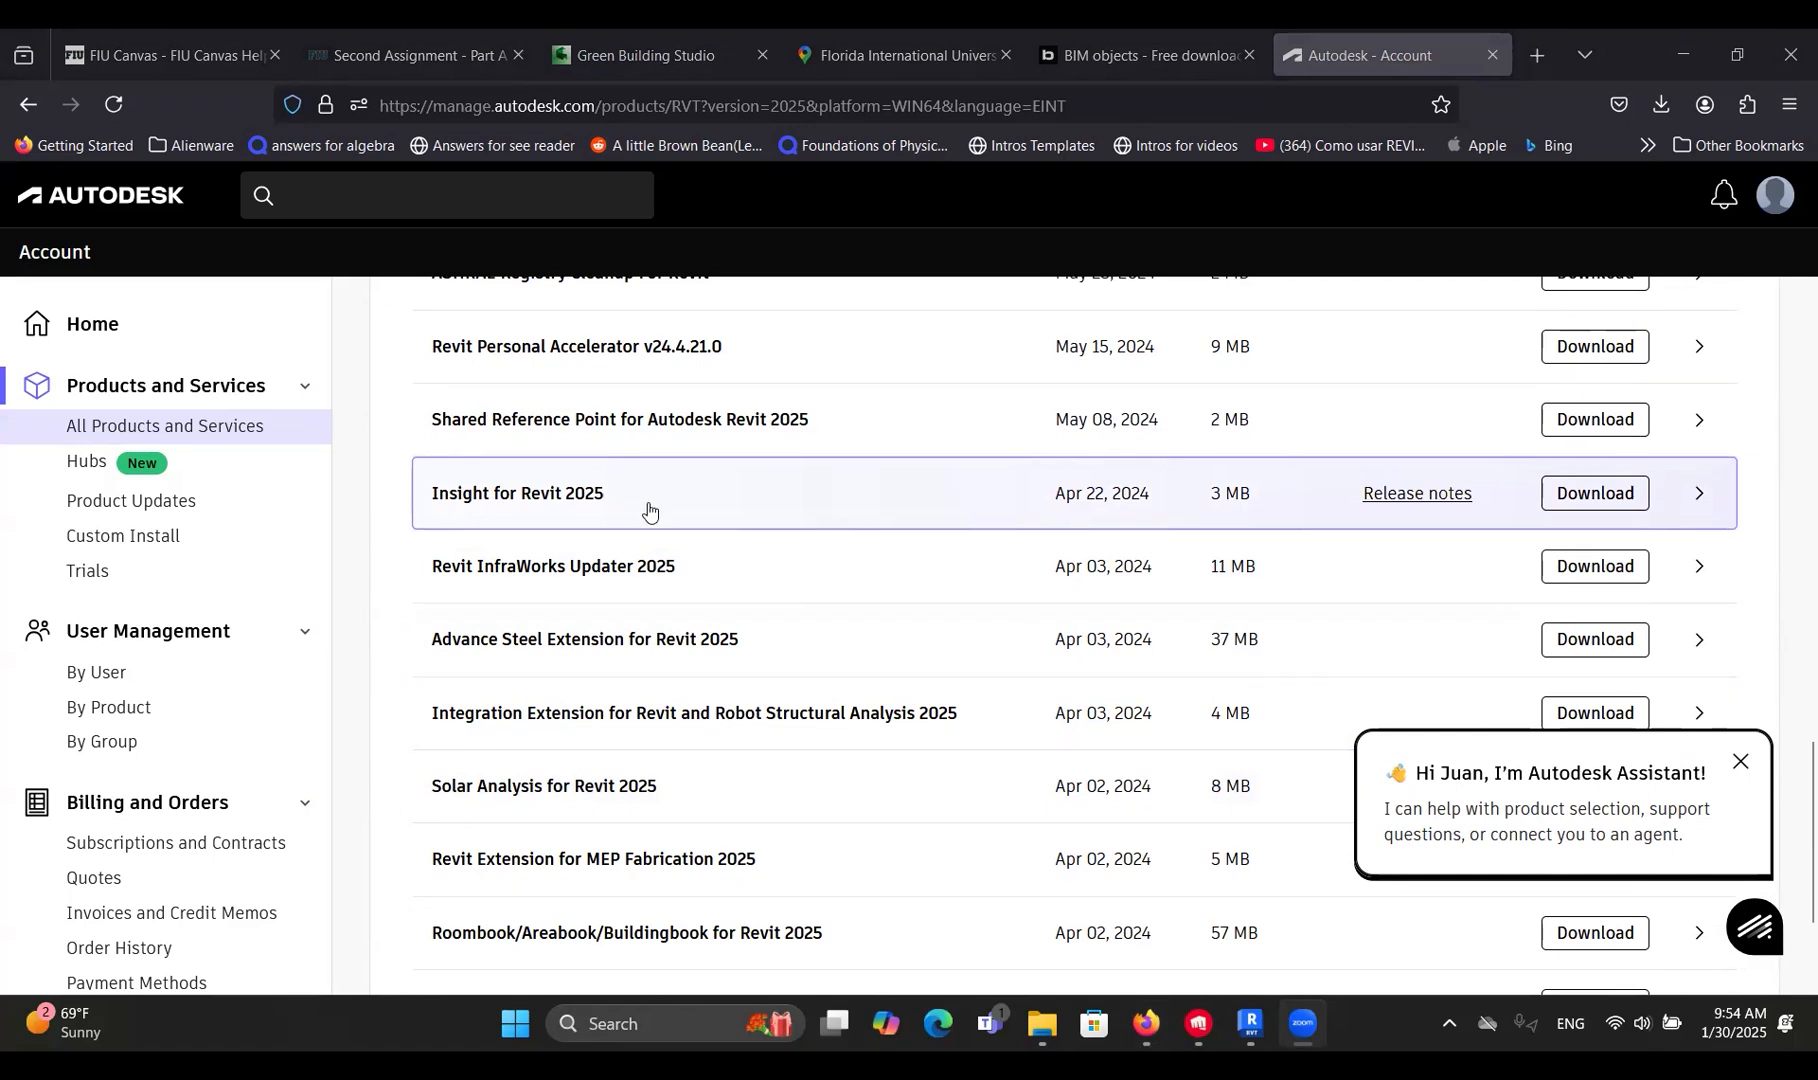
click(828, 106)
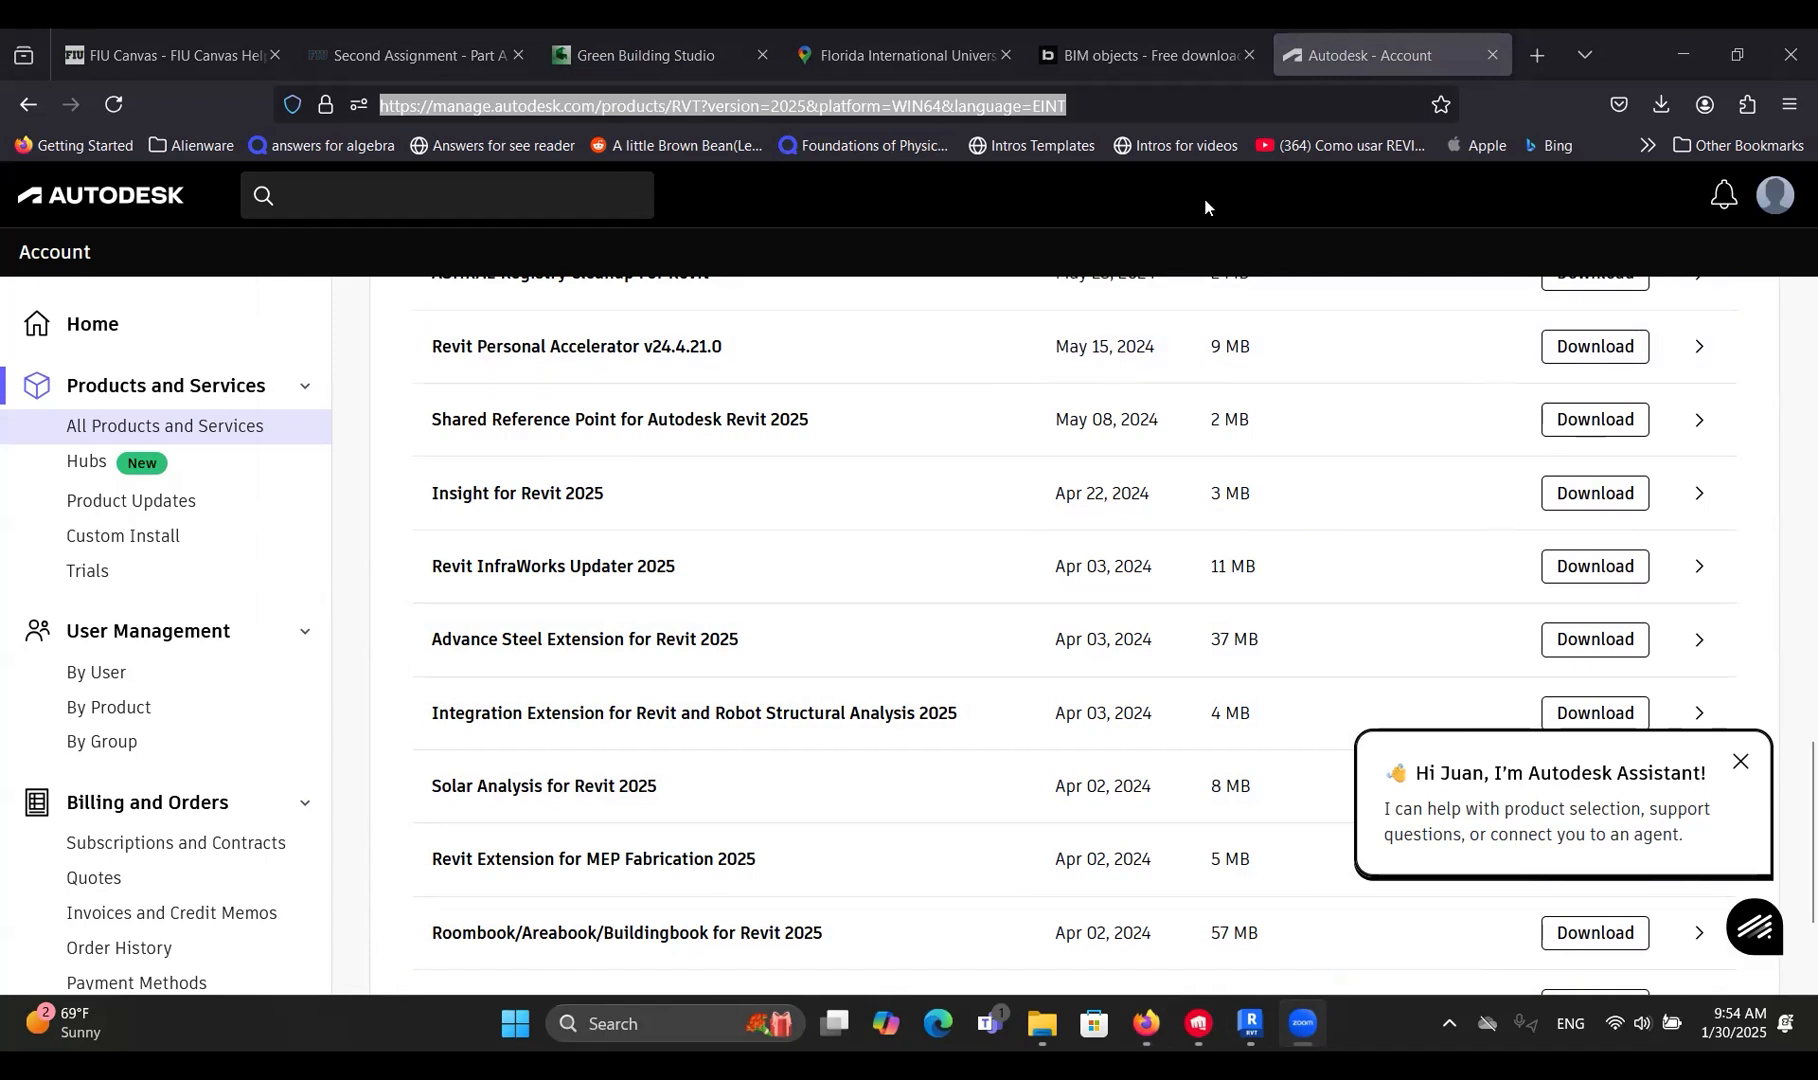
scroll(1133, 700, up, 5)
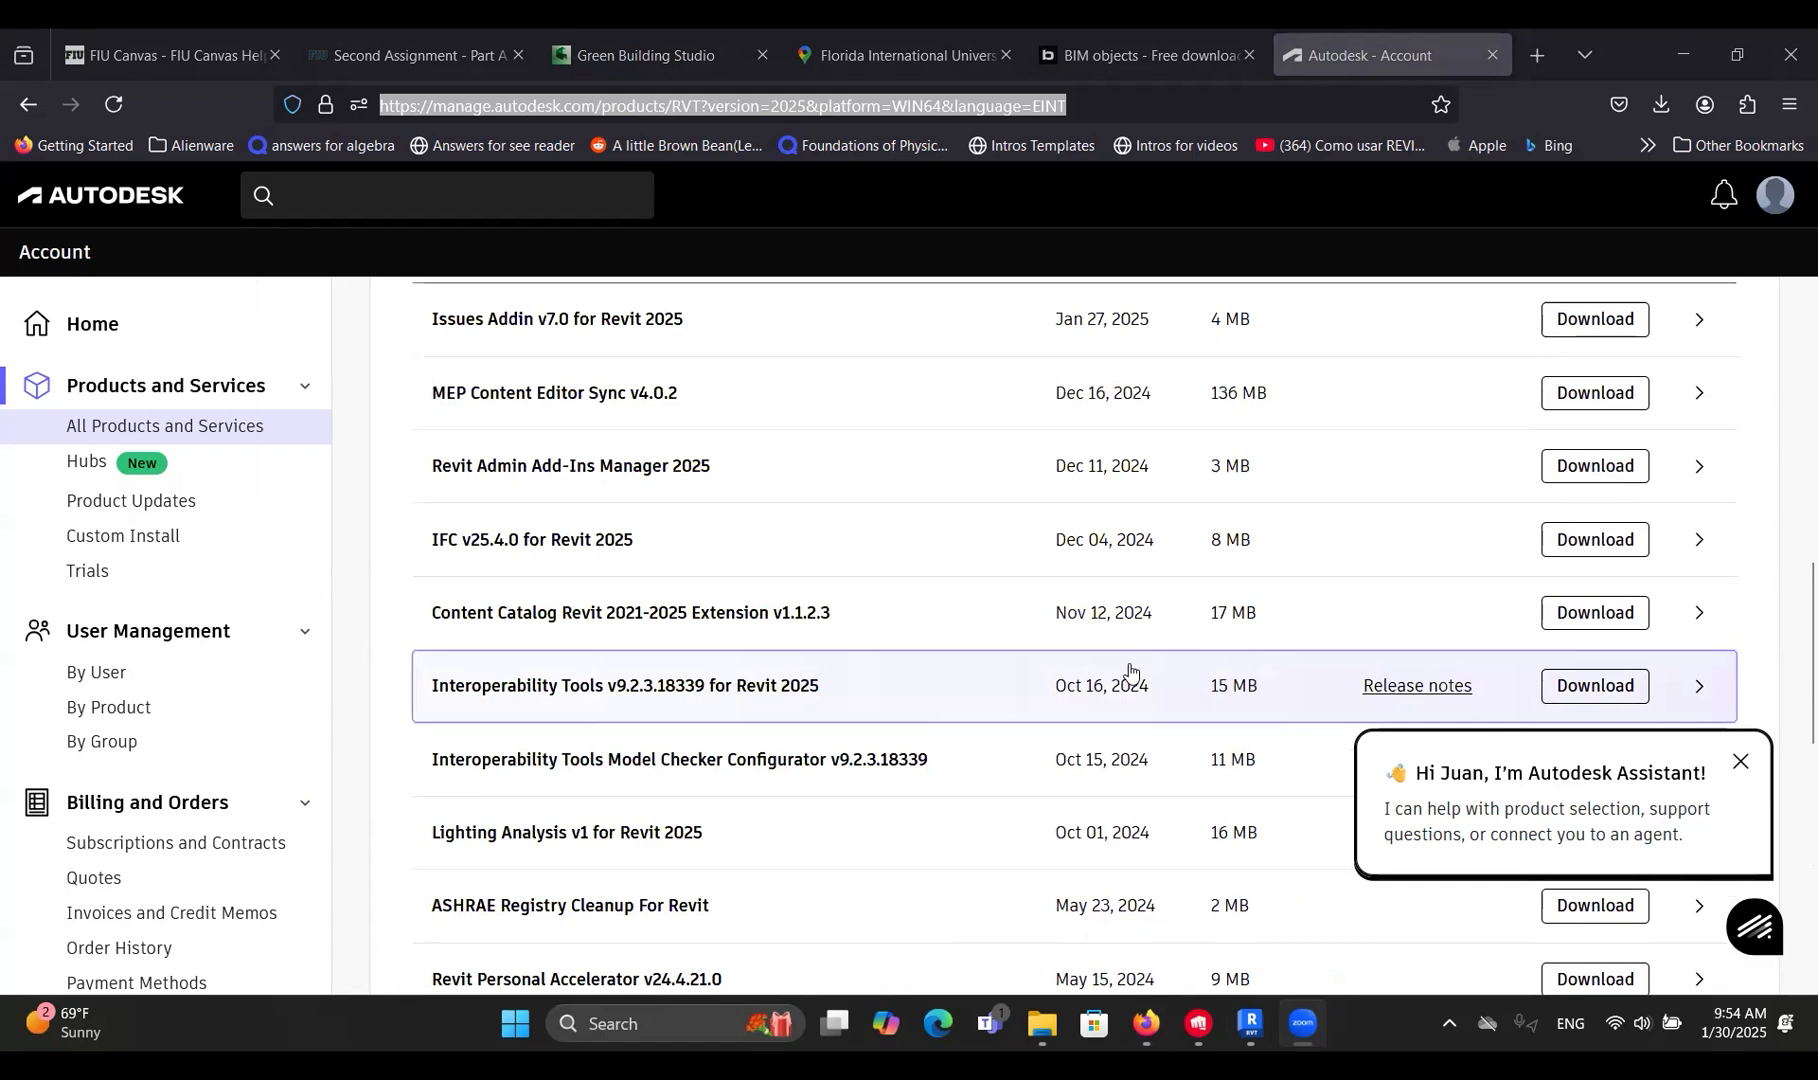
scroll(1131, 673, up, 1)
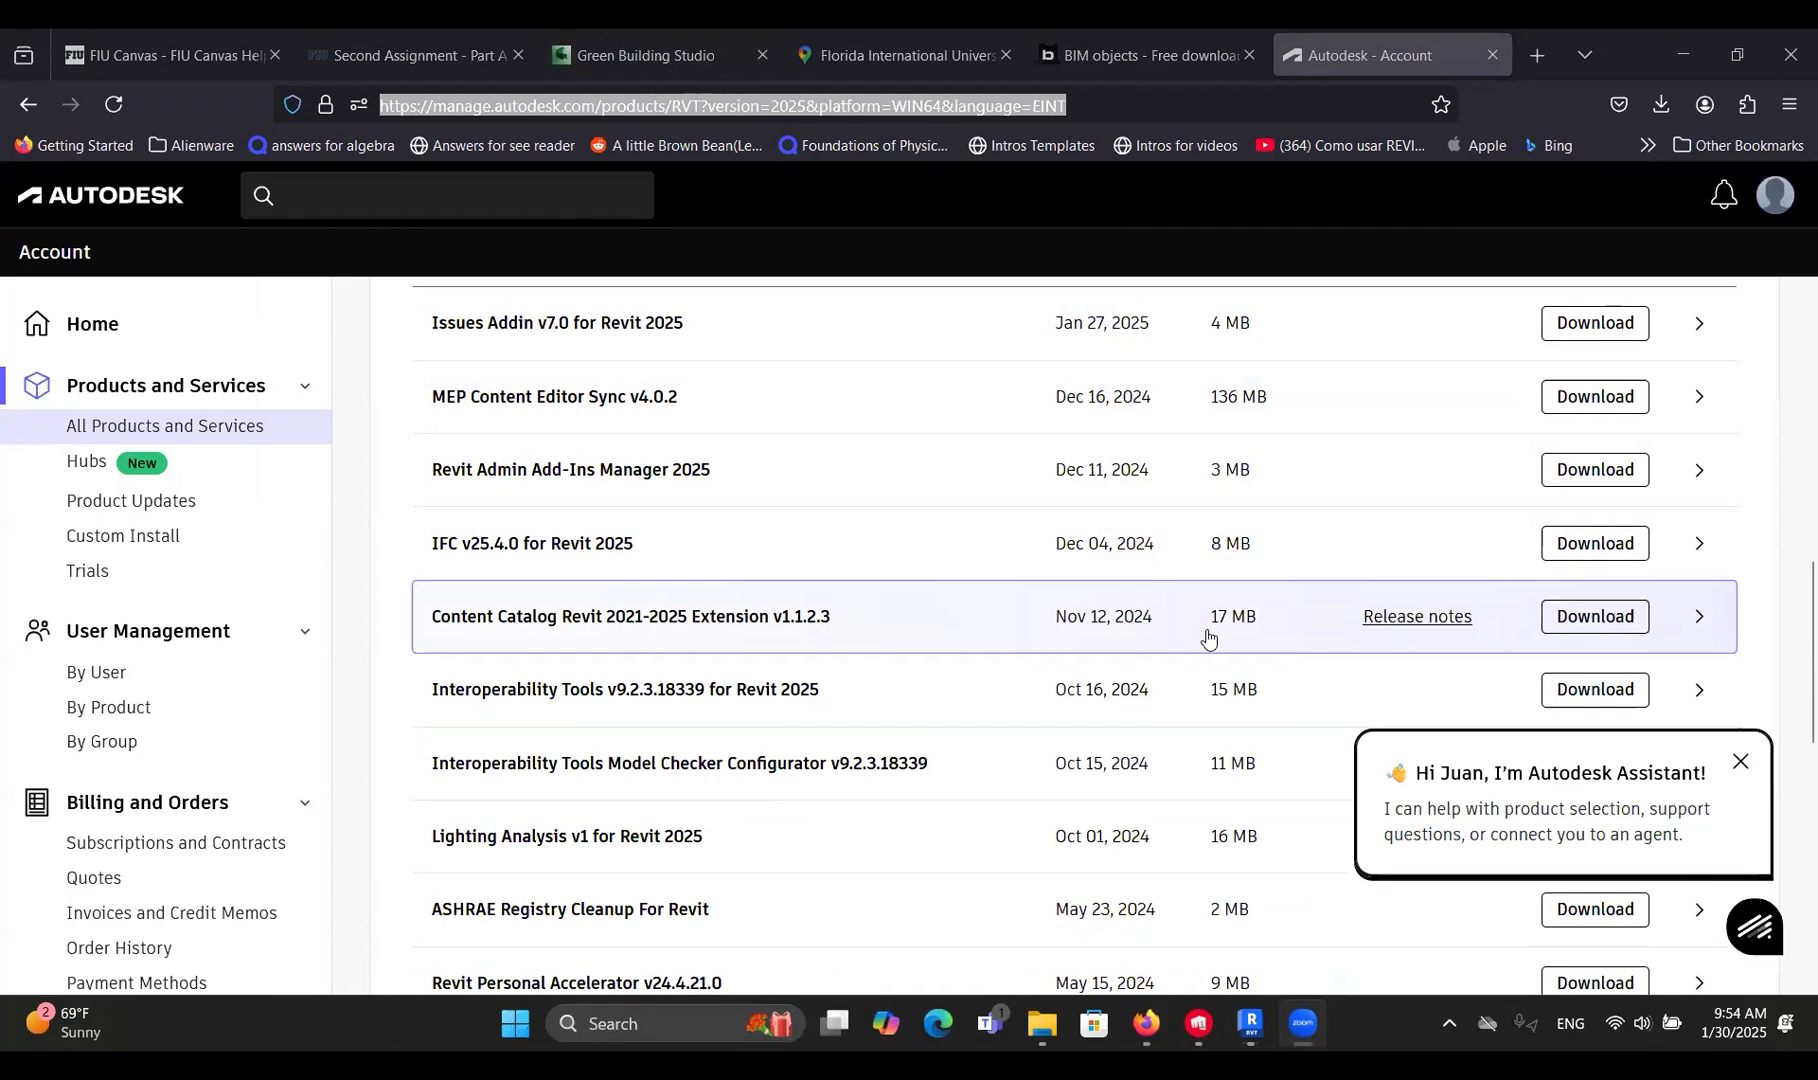
Switch to Revit and create a new project from the Residential-Default.rte template.
key(alt+Tab)
key(alt+Tab)
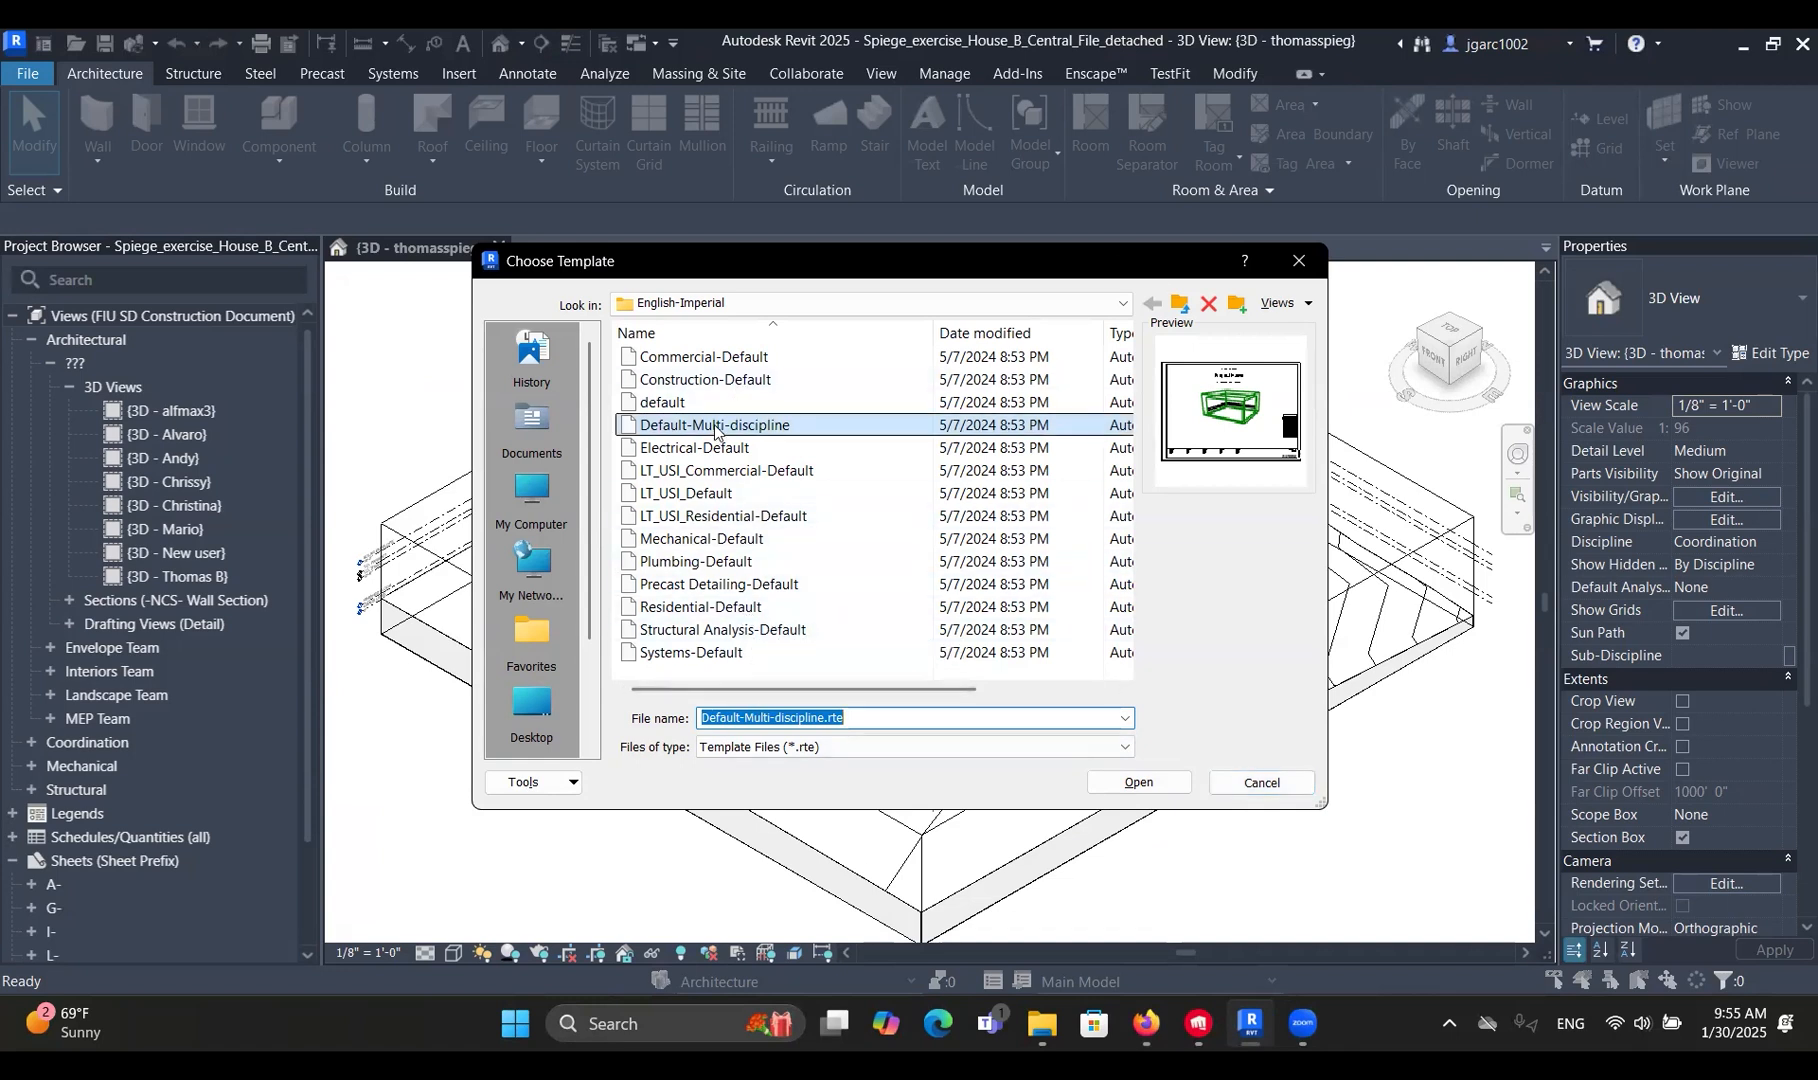
click(712, 607)
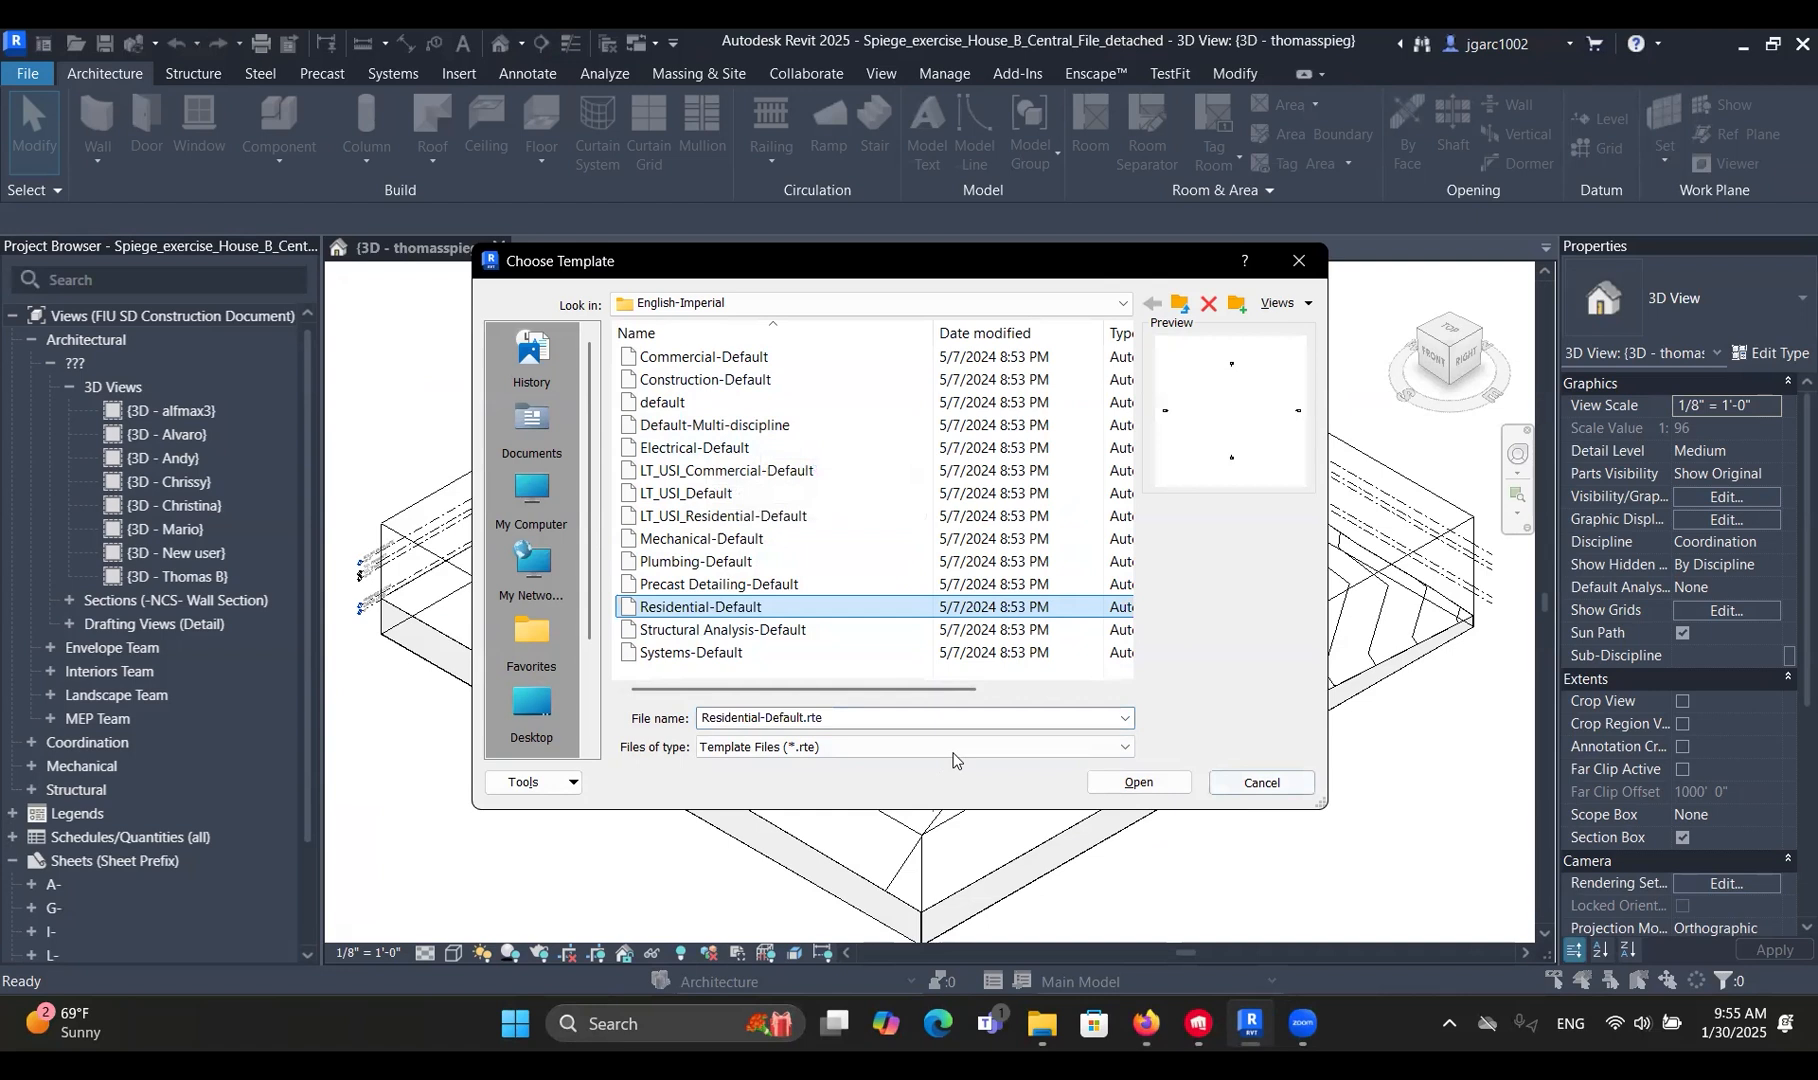
click(1138, 782)
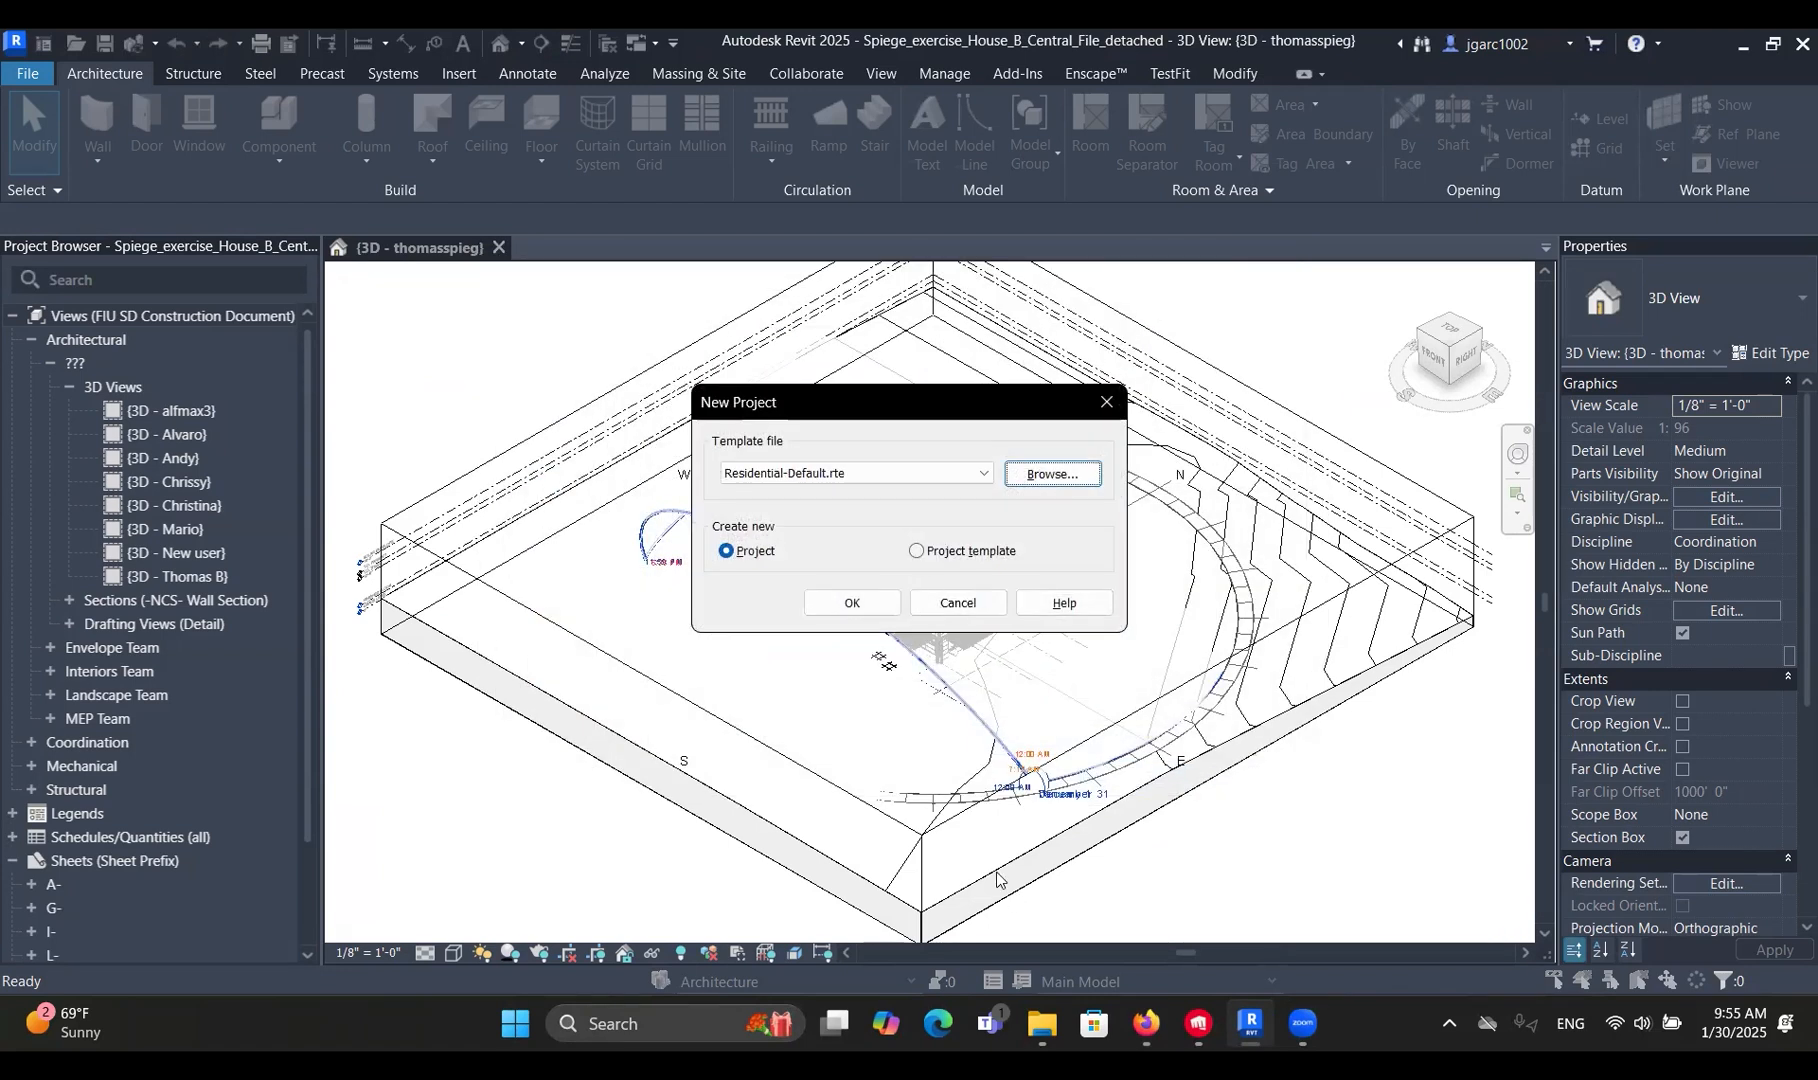
click(851, 605)
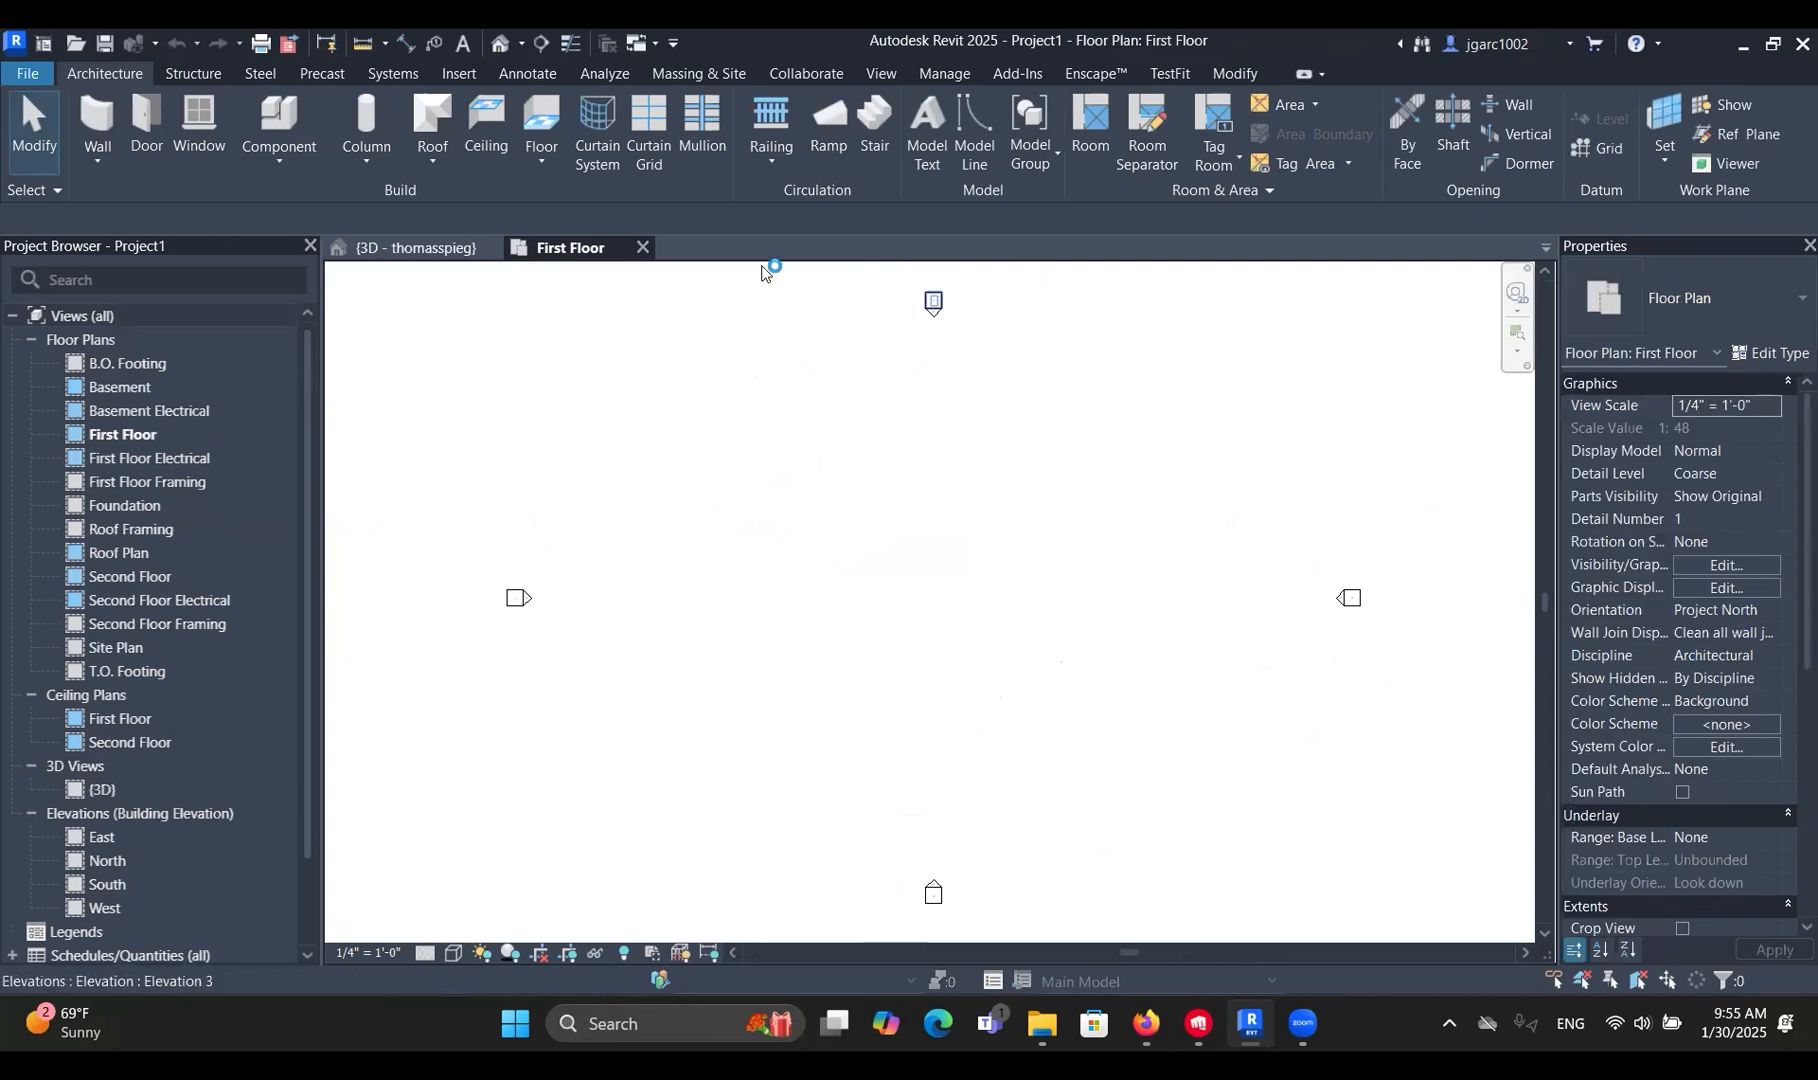
Open the default 3D view of the new project and view the levels at an angle.
scroll(860, 590, down, 3)
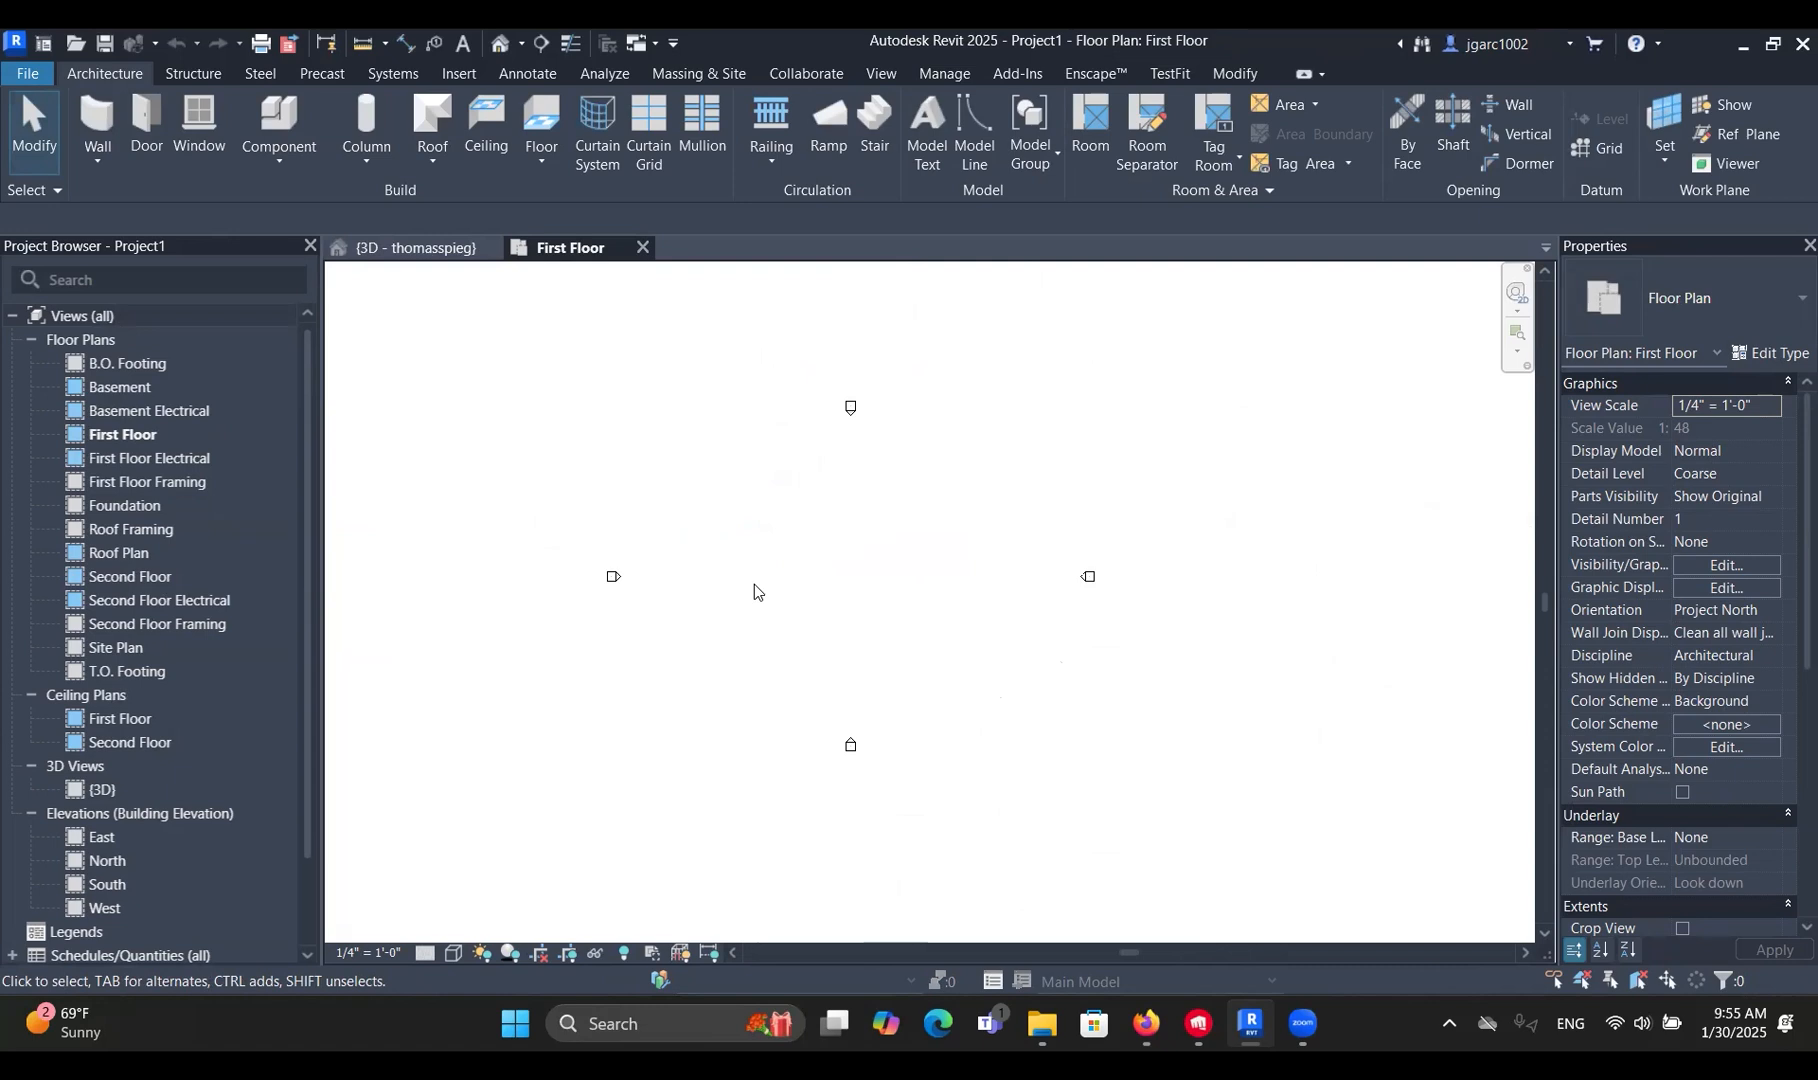
click(498, 45)
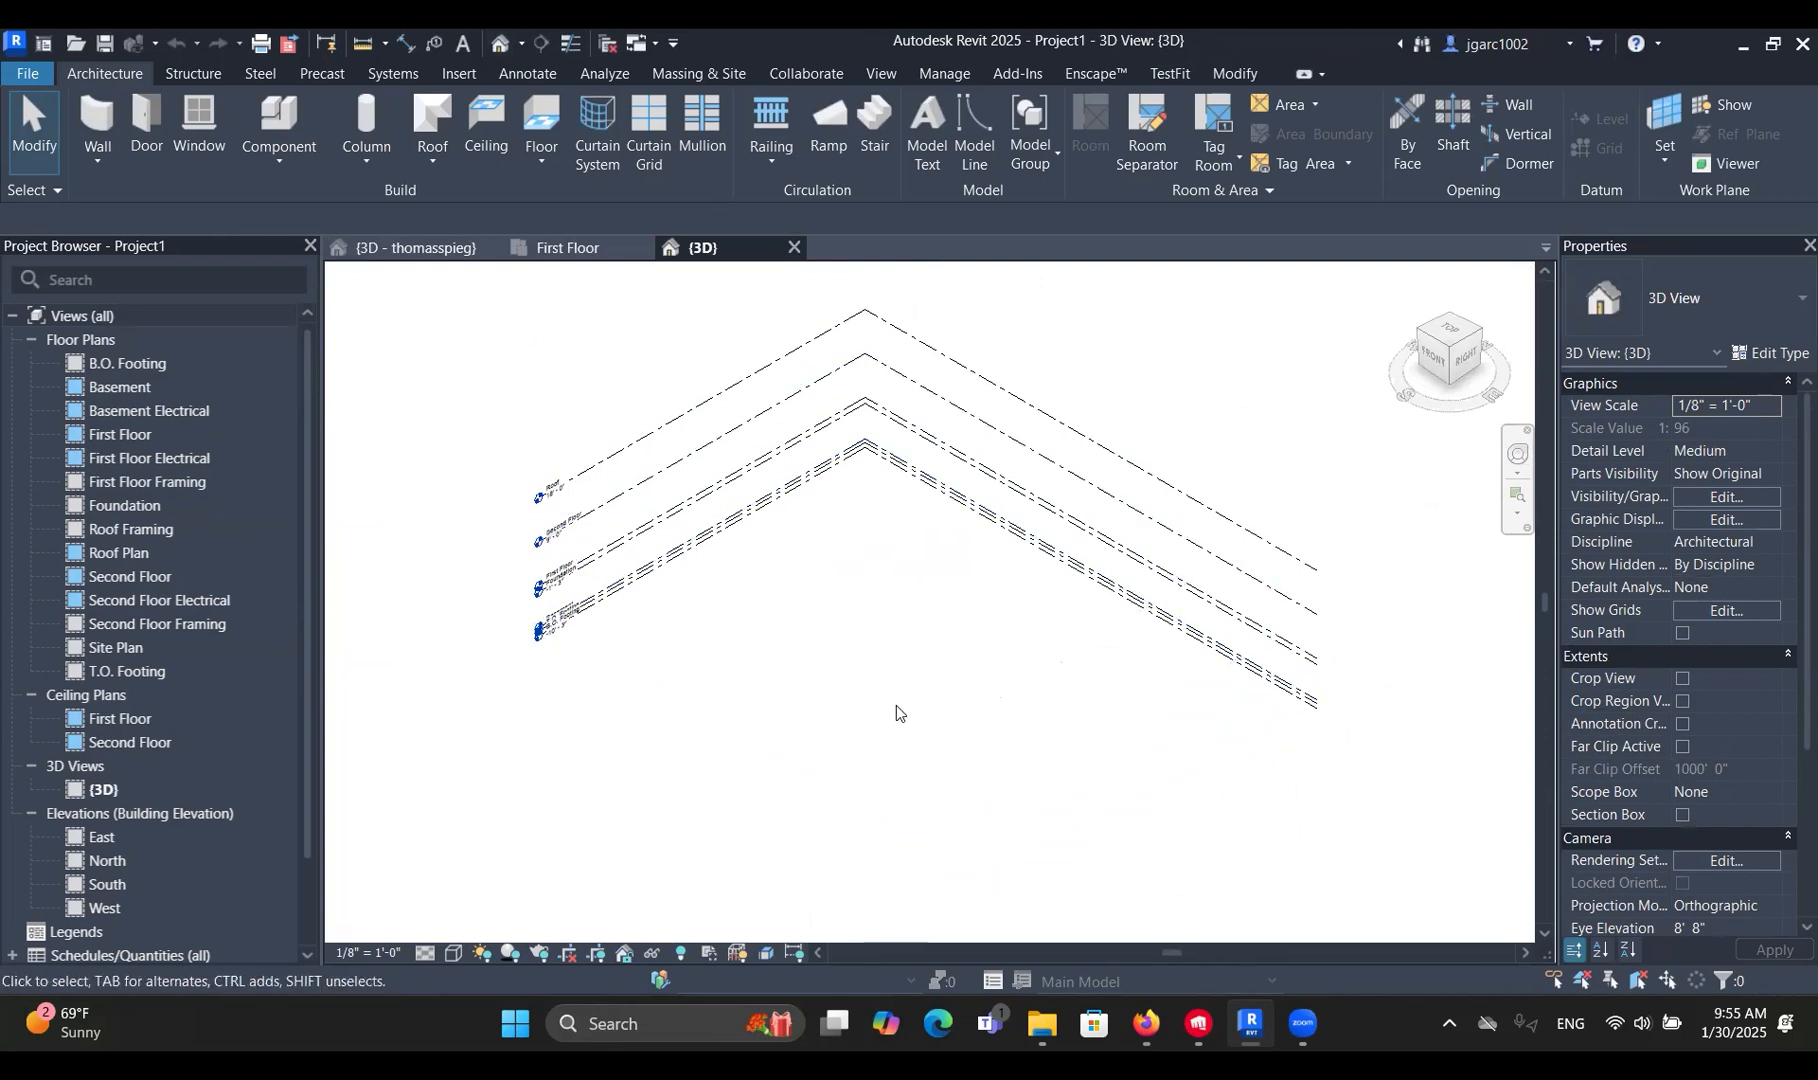
shift+middle_drag(909, 668, 811, 610)
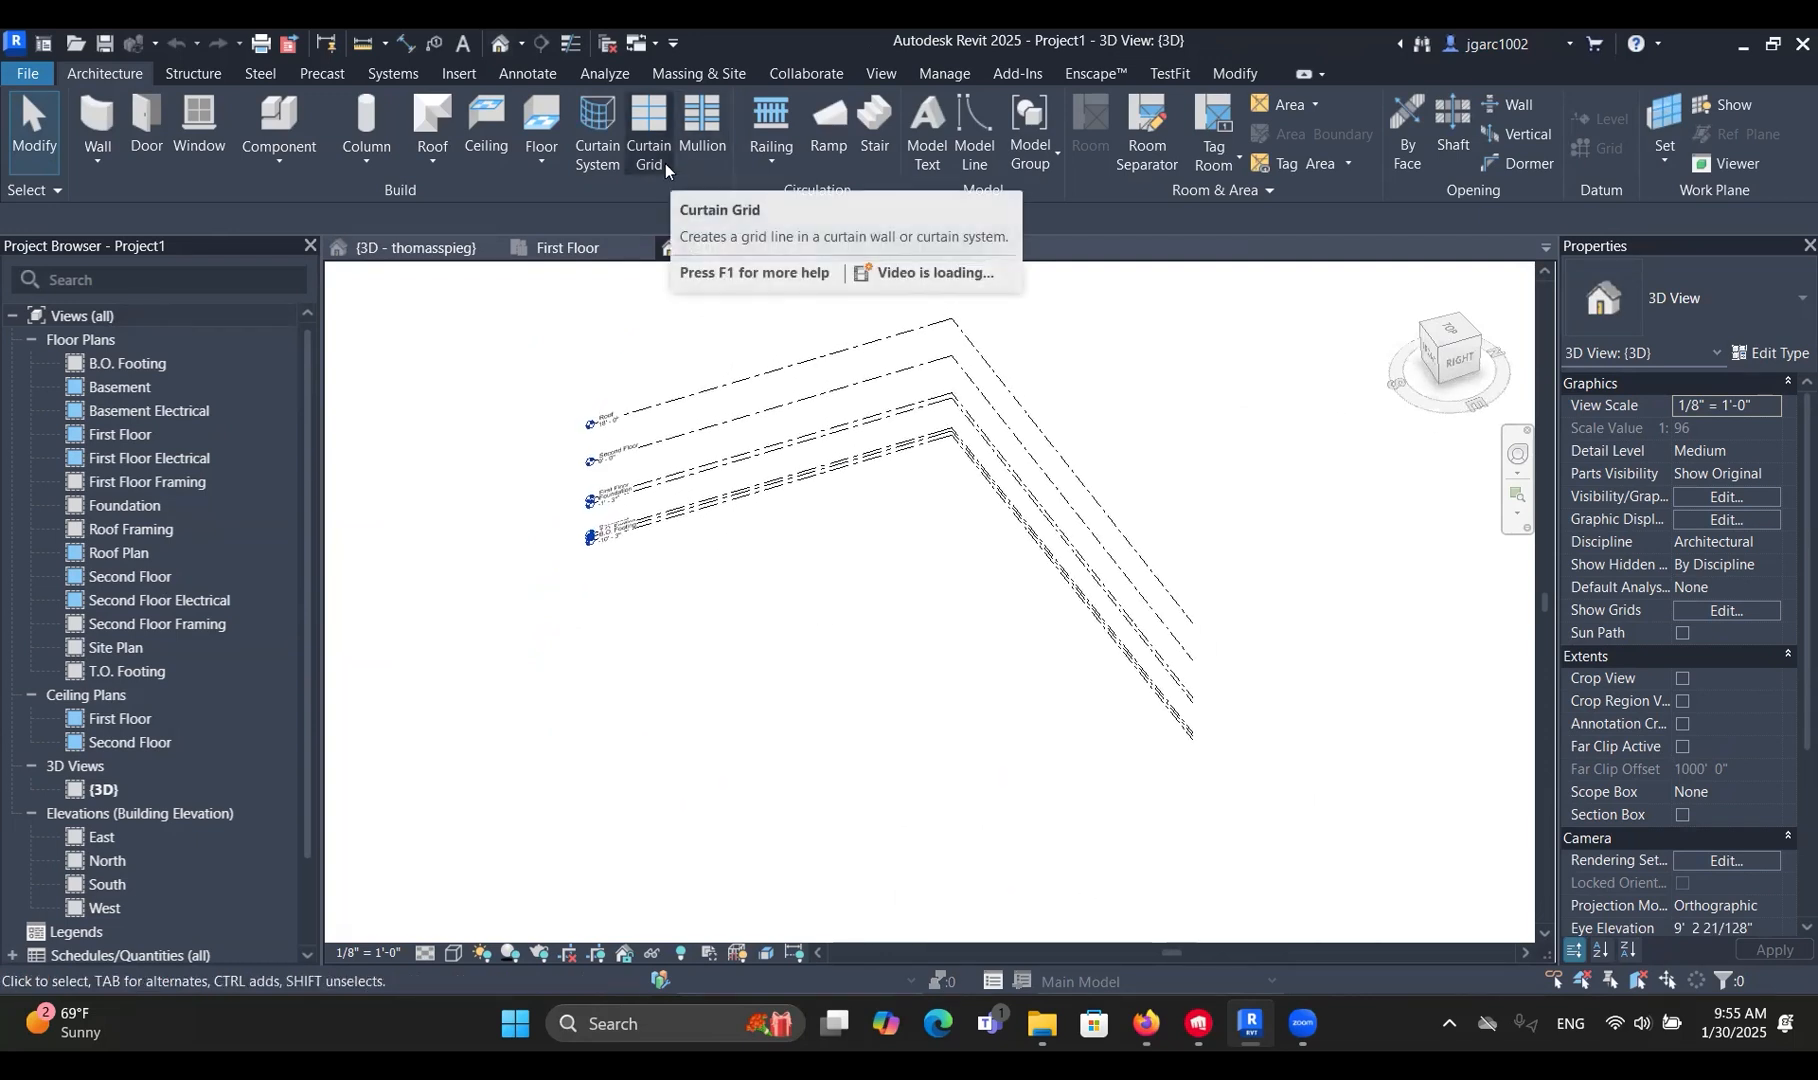
Start a toposolid from sketch and draw a rectangular boundary of about 80' by 108' below the levels in the 3D view.
click(664, 76)
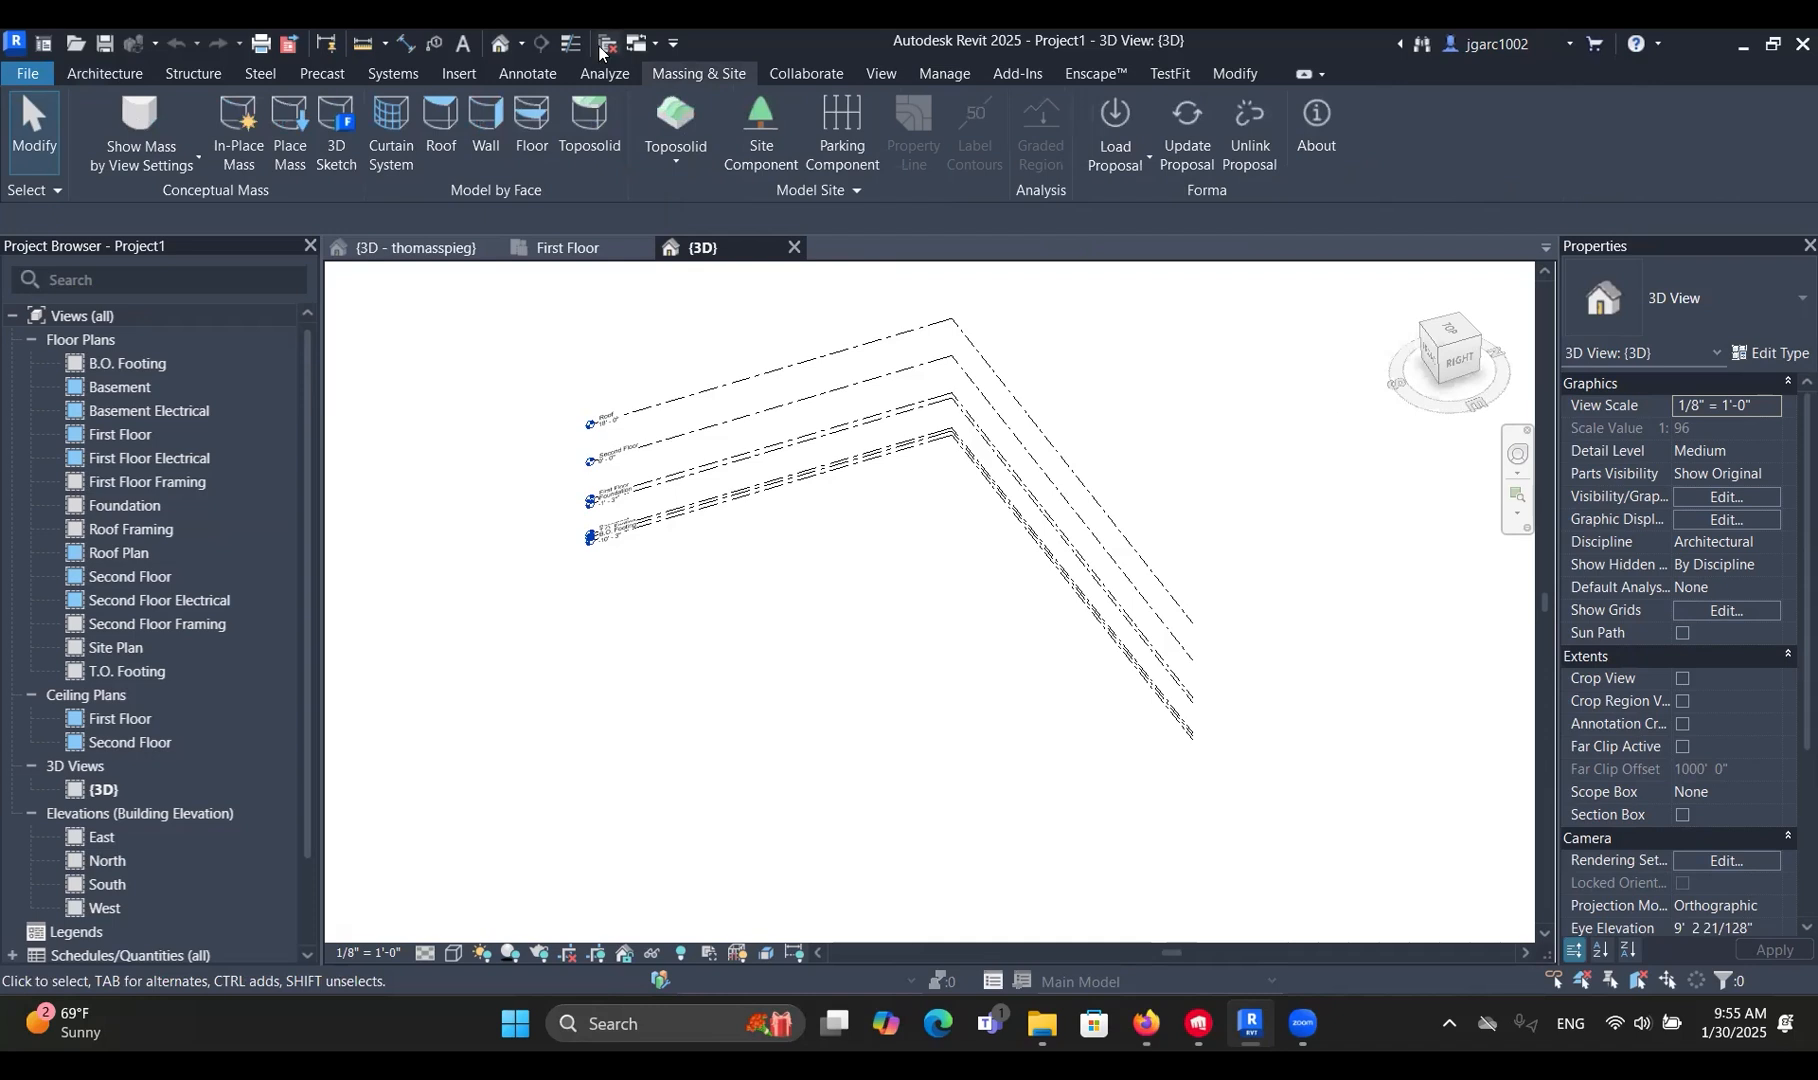
click(648, 150)
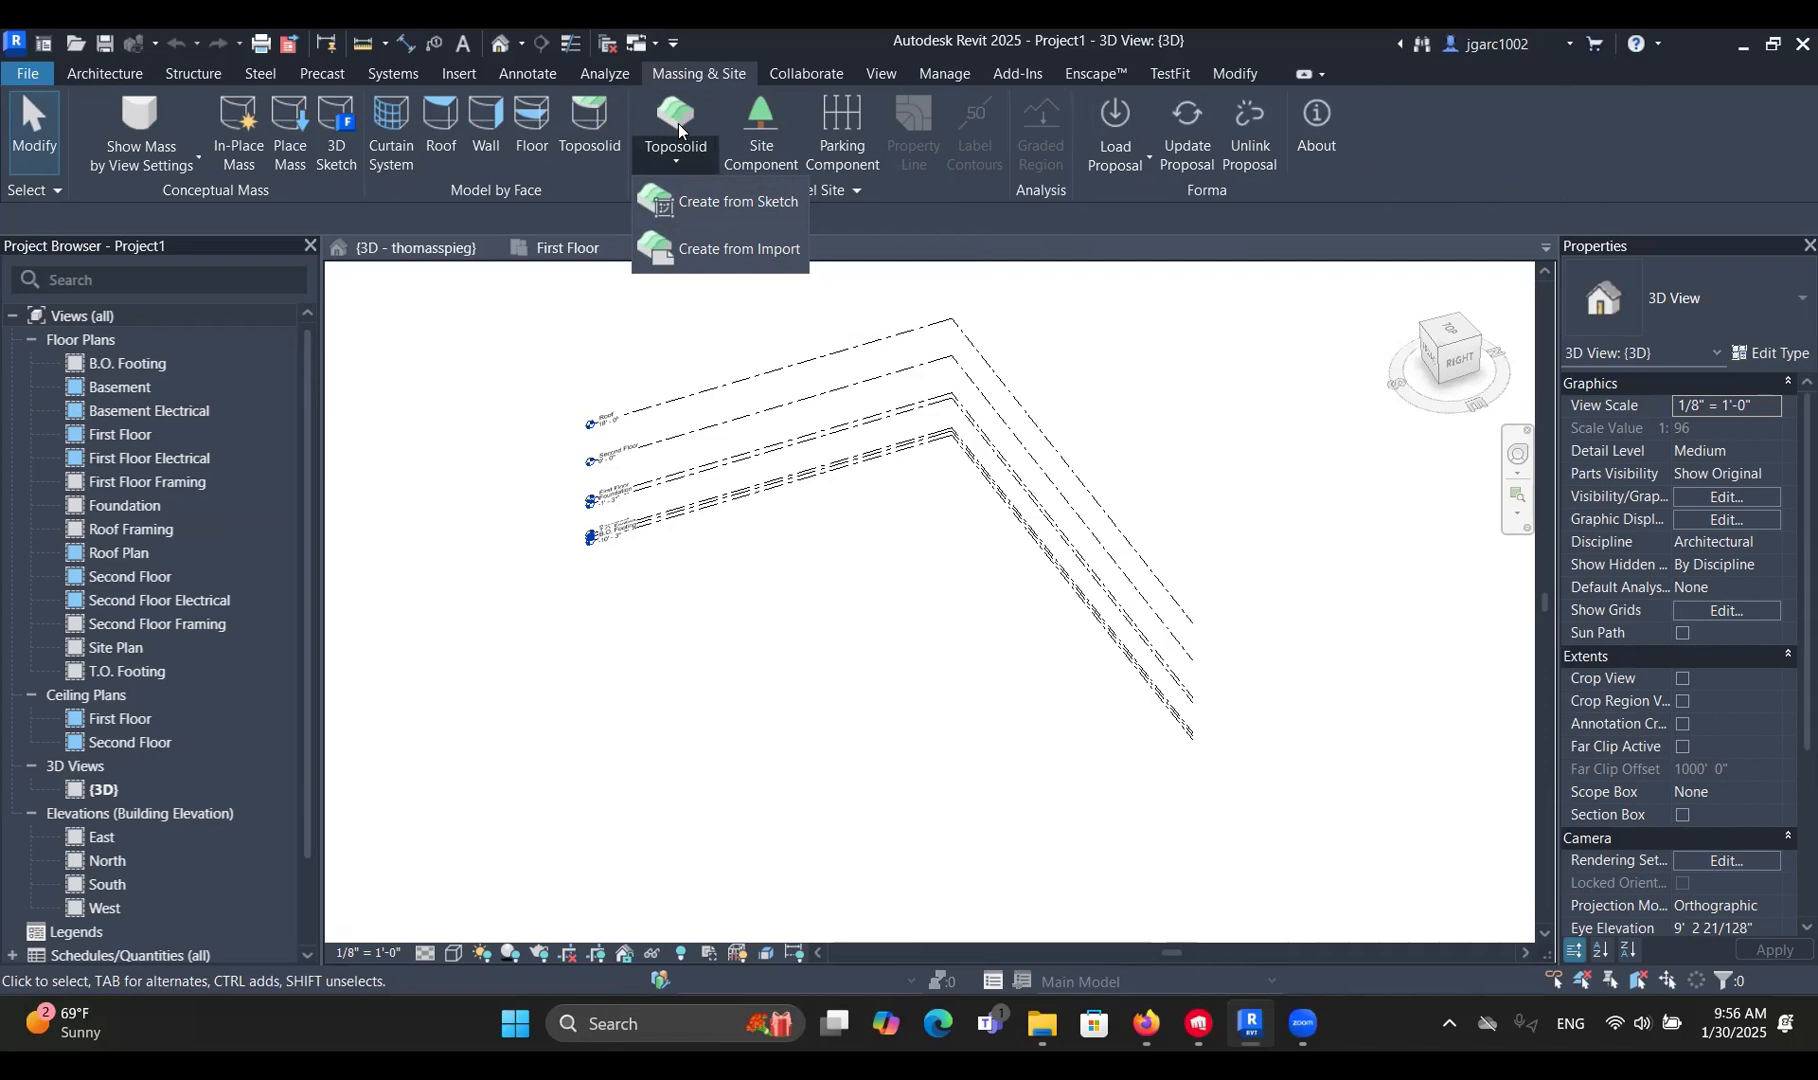
click(732, 201)
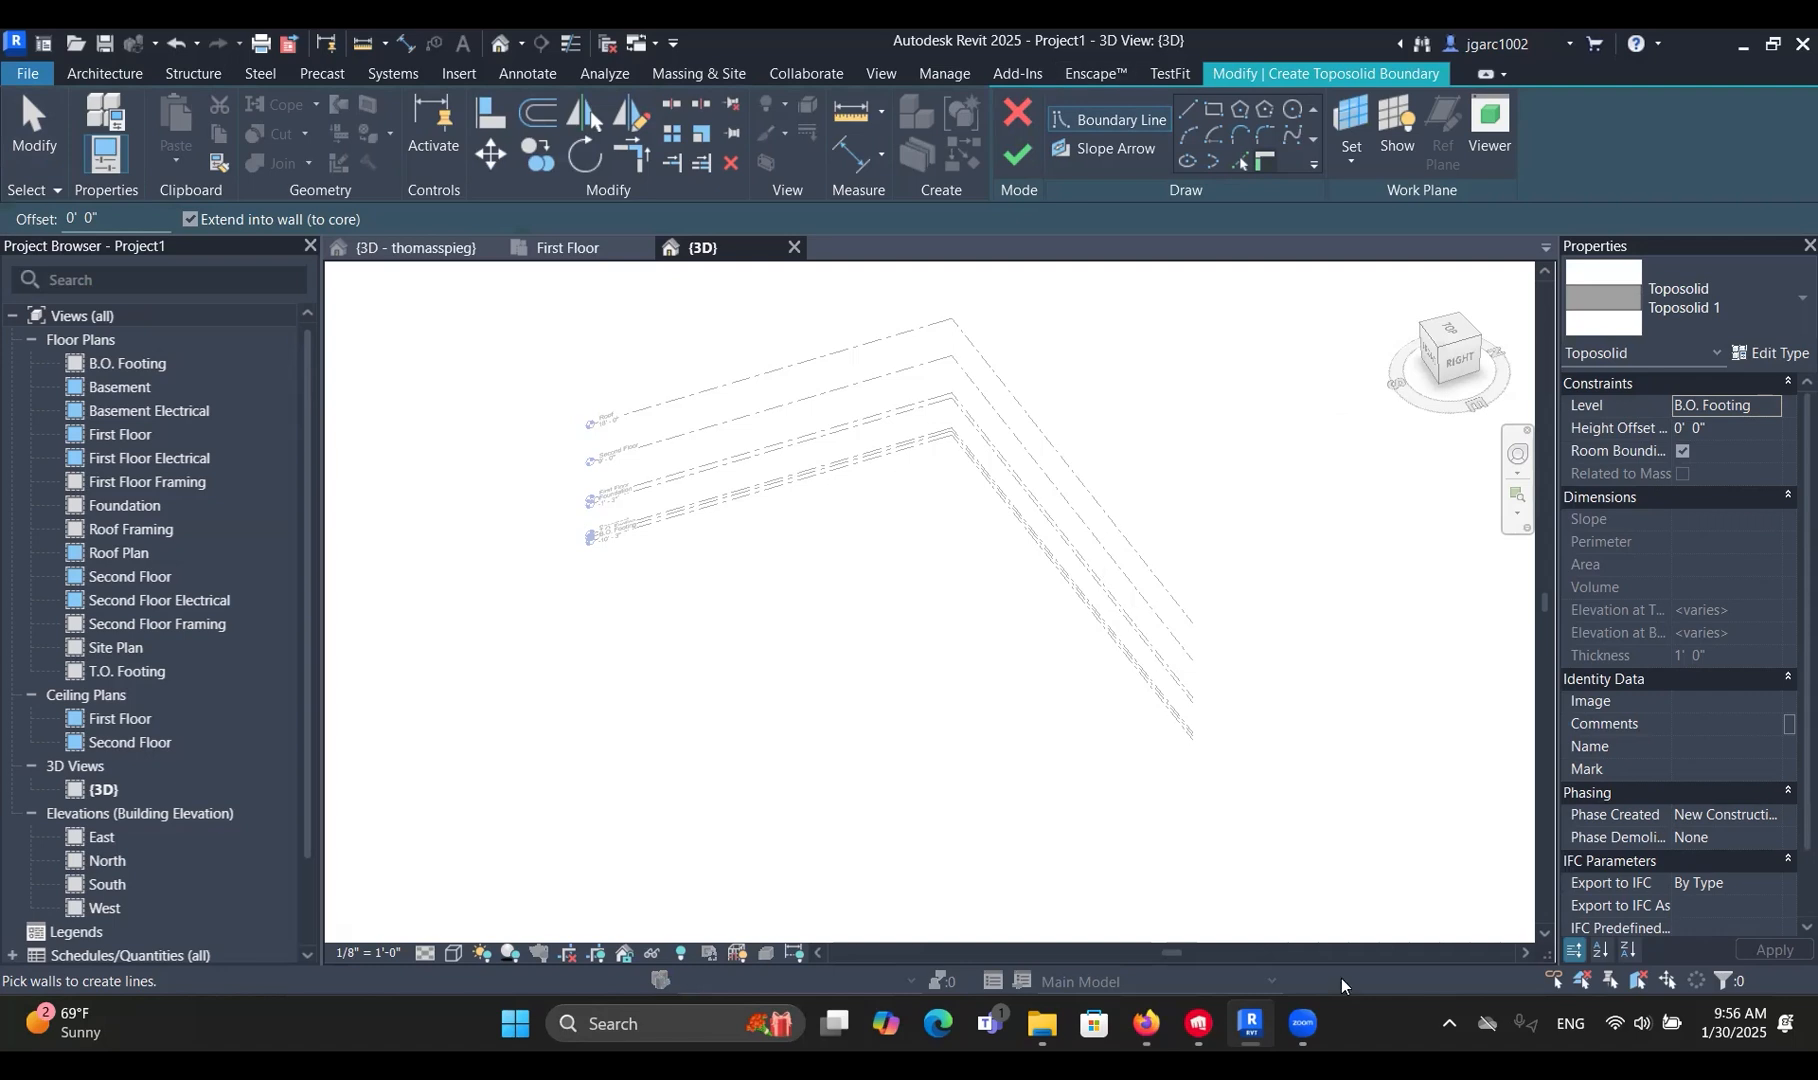
click(1213, 109)
click(950, 460)
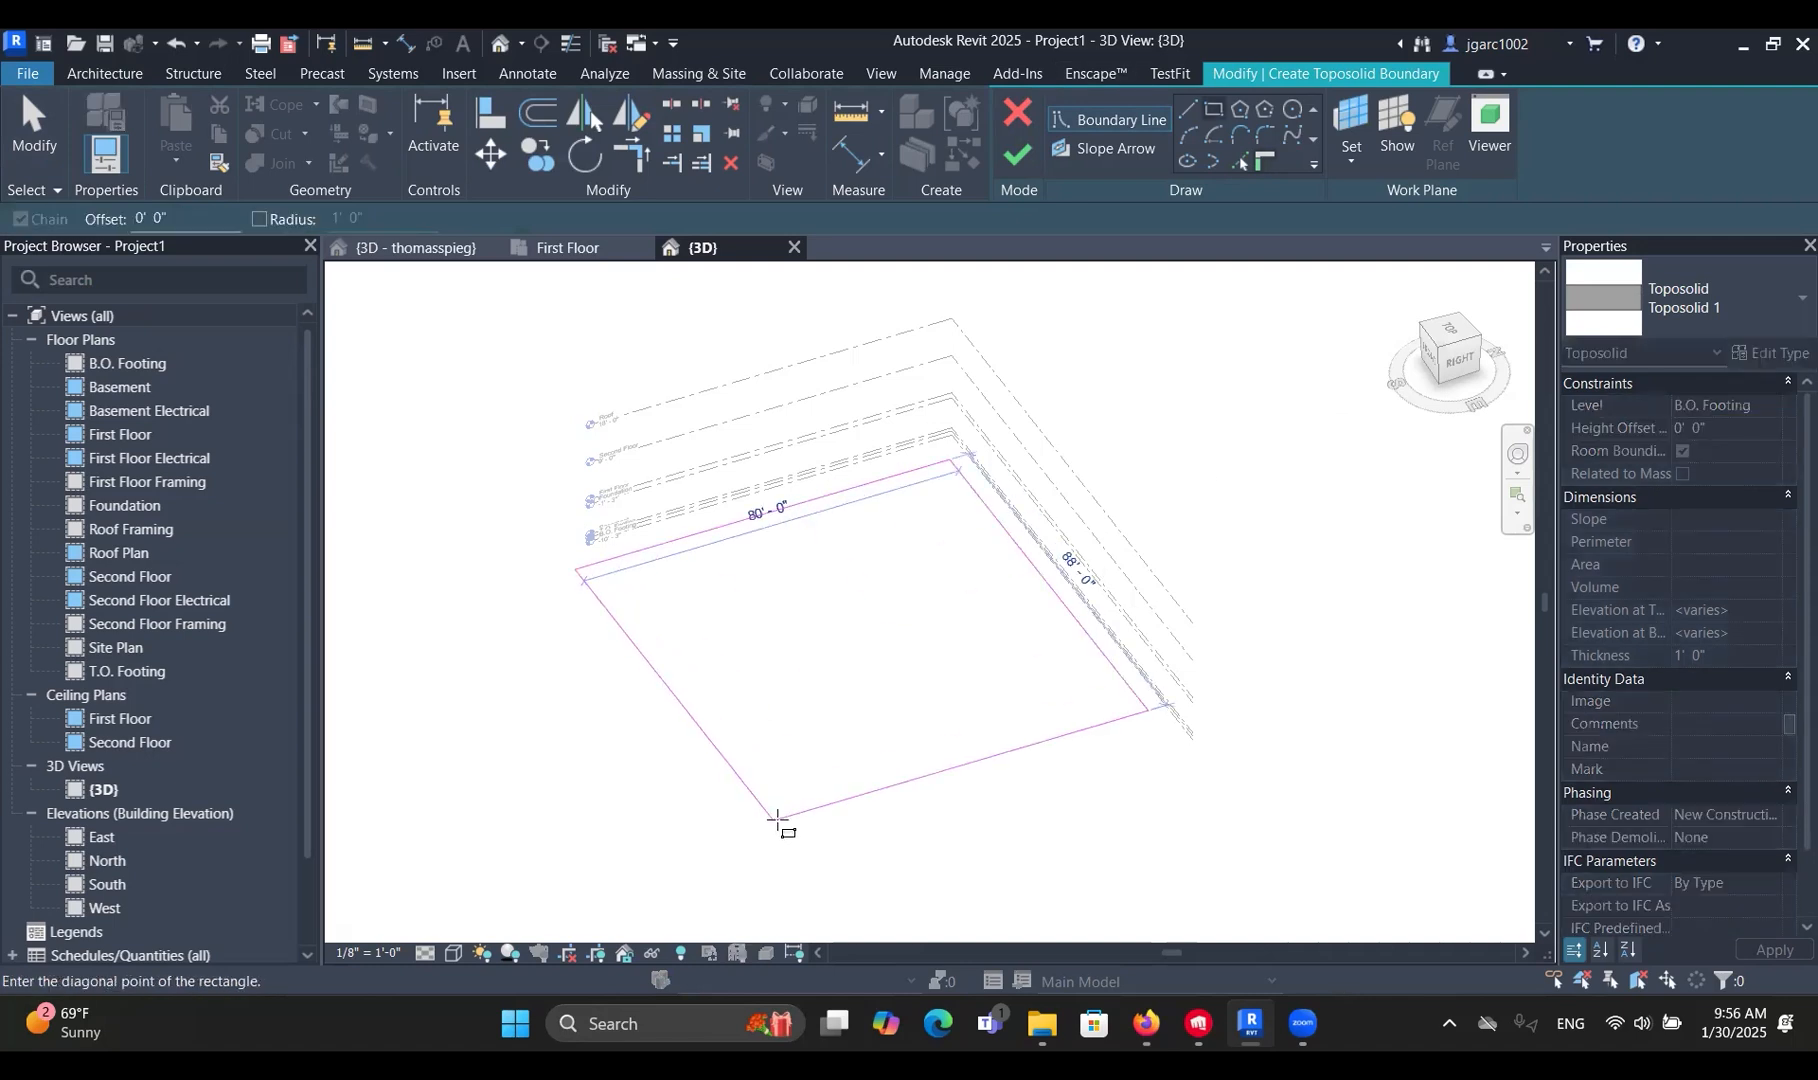
click(827, 880)
scroll(921, 698, down, 3)
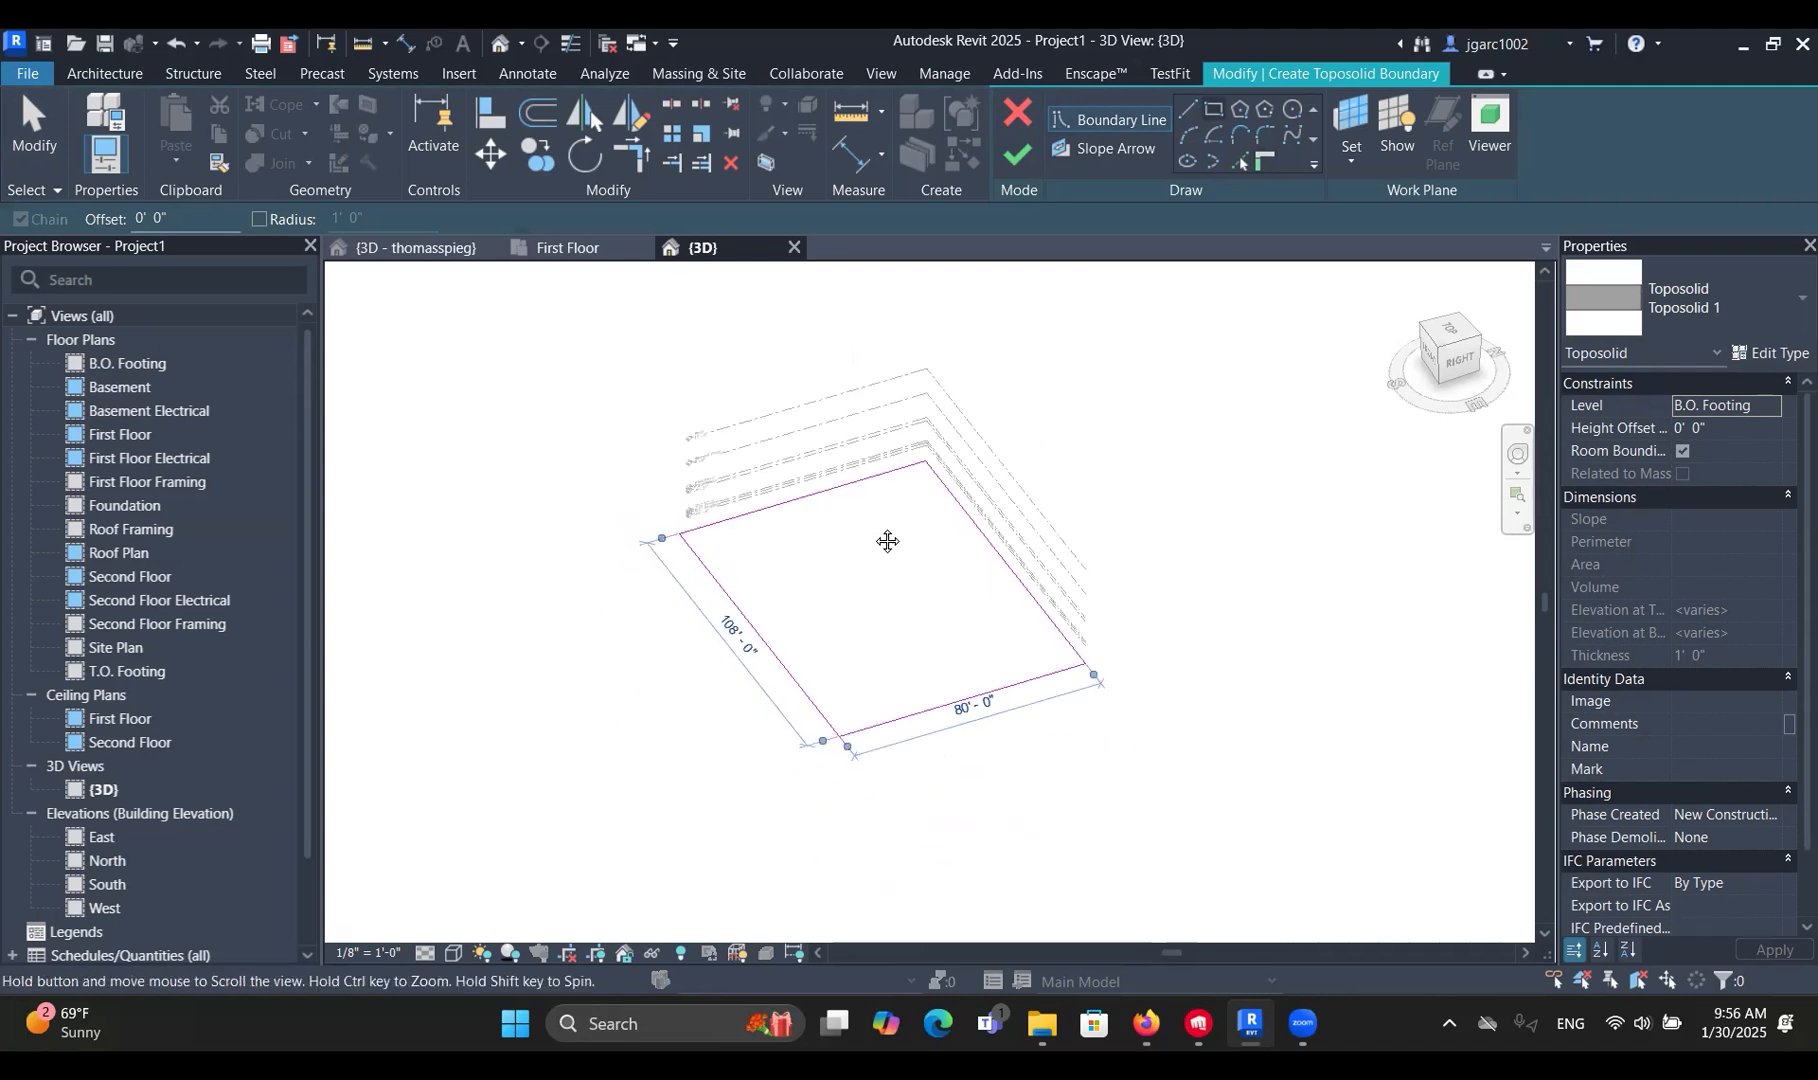
Keep Toposolid 1 as the toposolid type and finish the boundary sketch.
click(1731, 303)
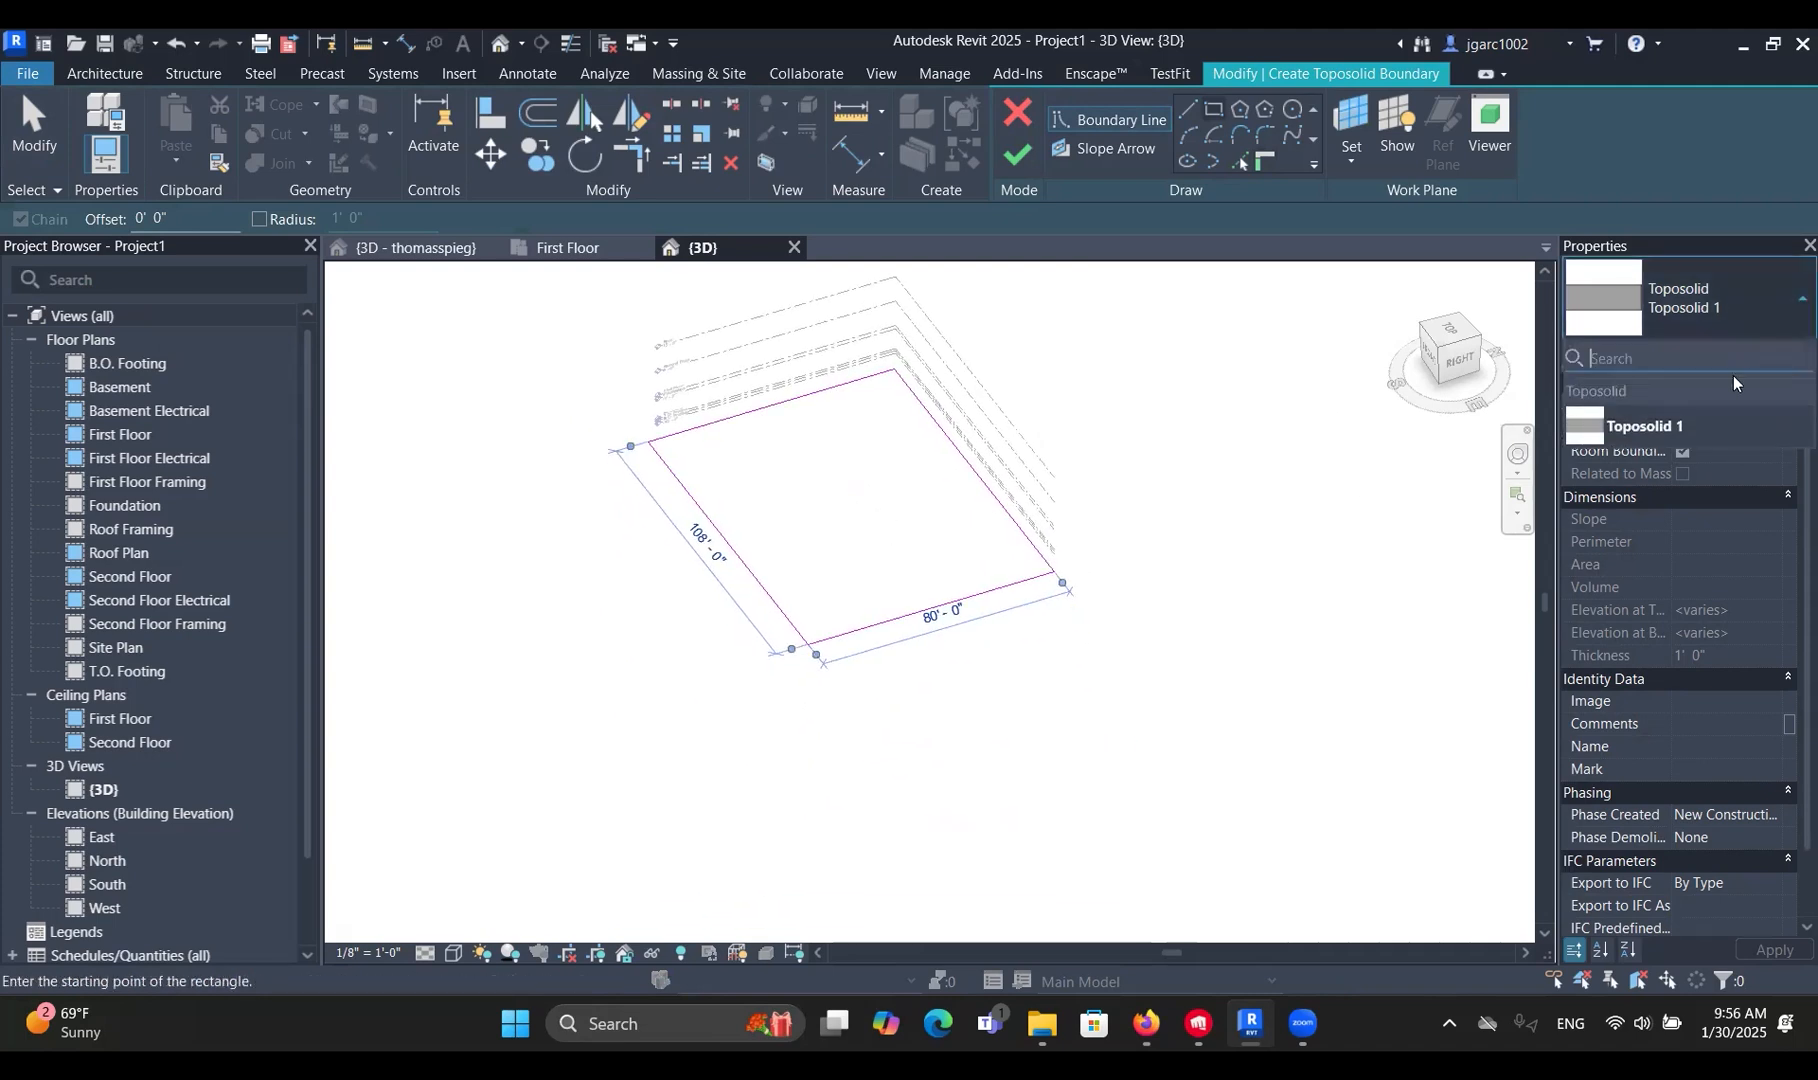
click(1675, 426)
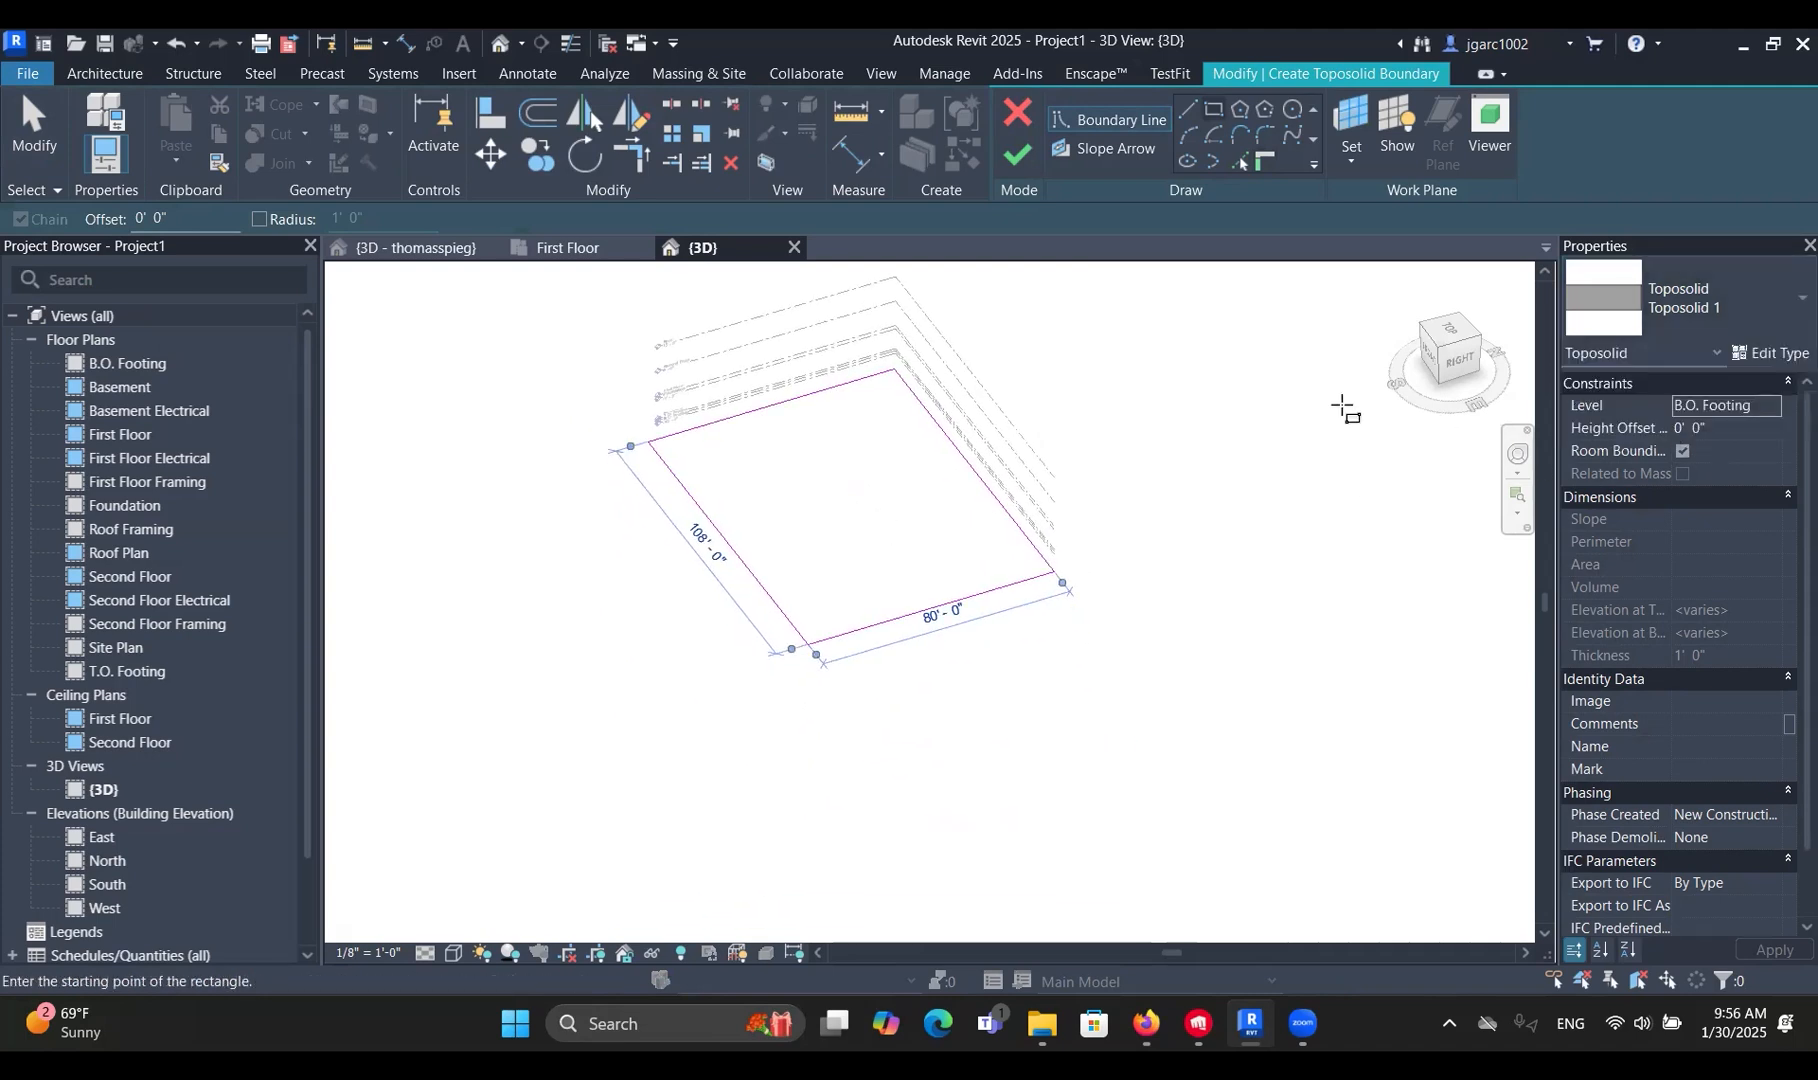
click(1021, 155)
scroll(915, 555, up, 4)
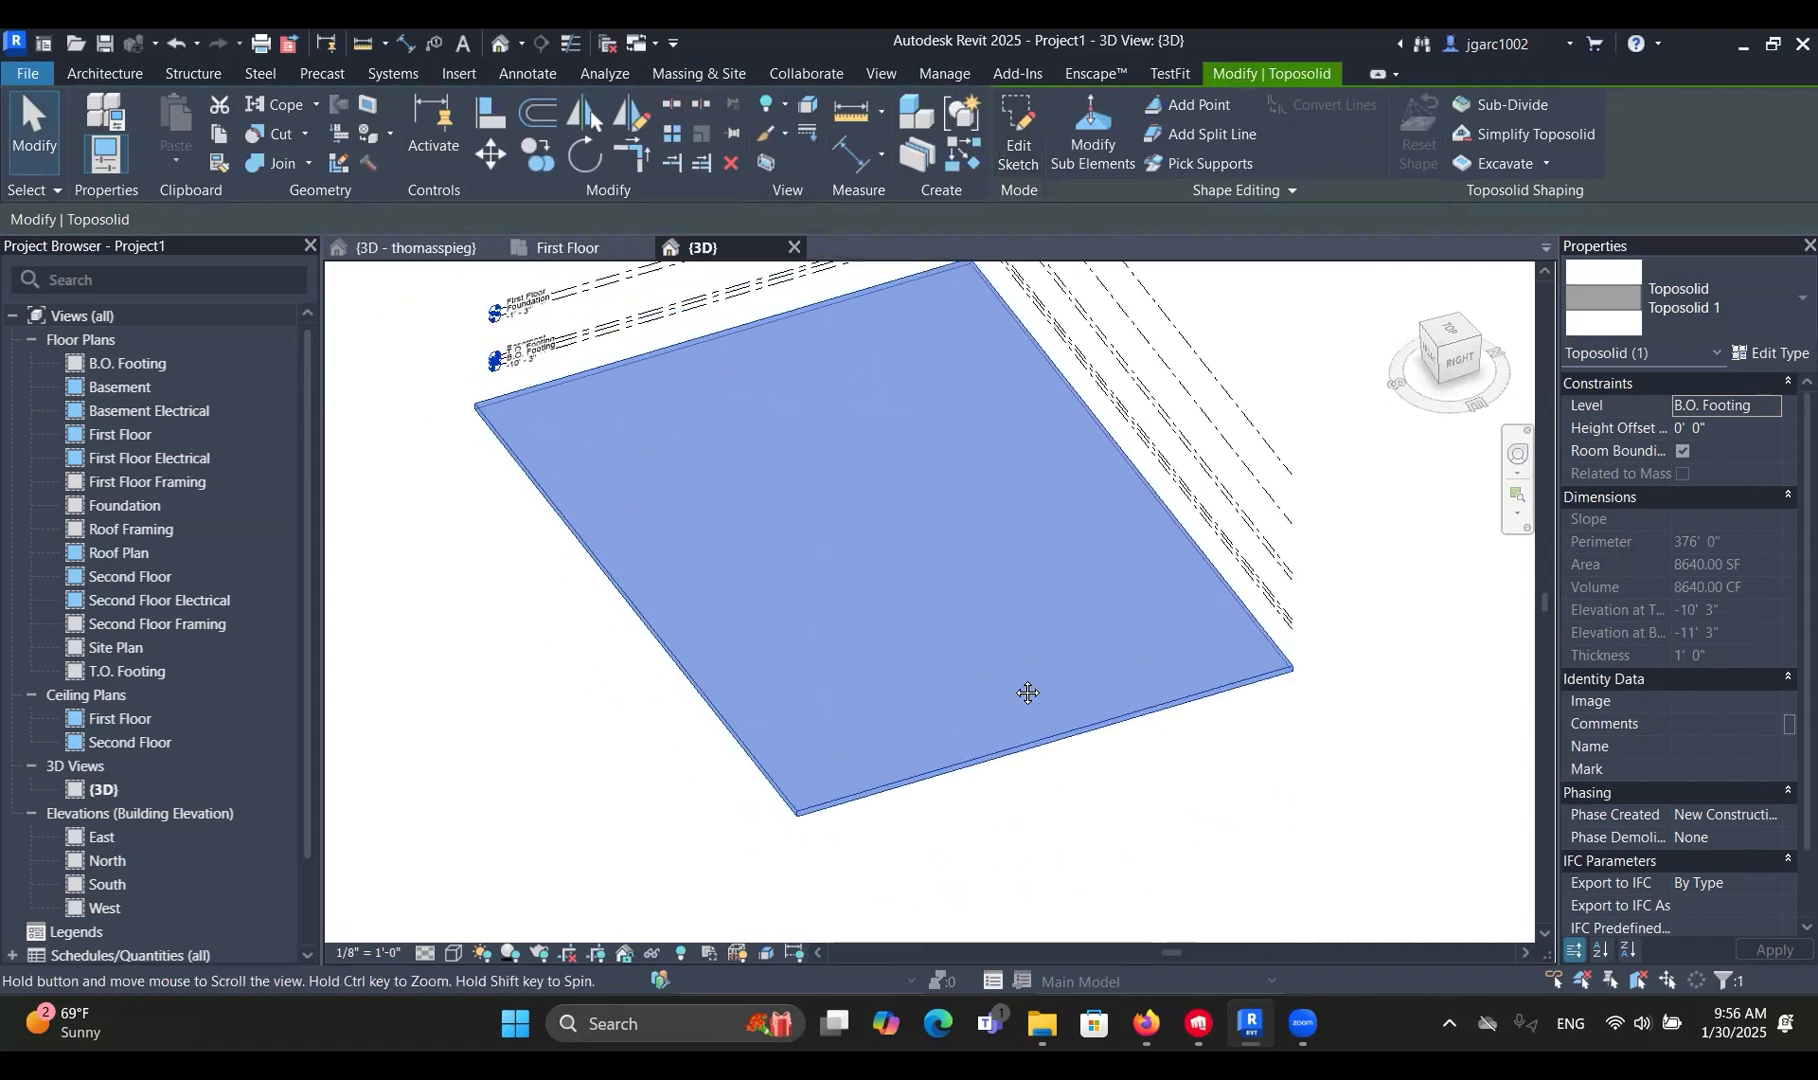
Set the toposolid's level to Foundation and deselect it.
click(1773, 406)
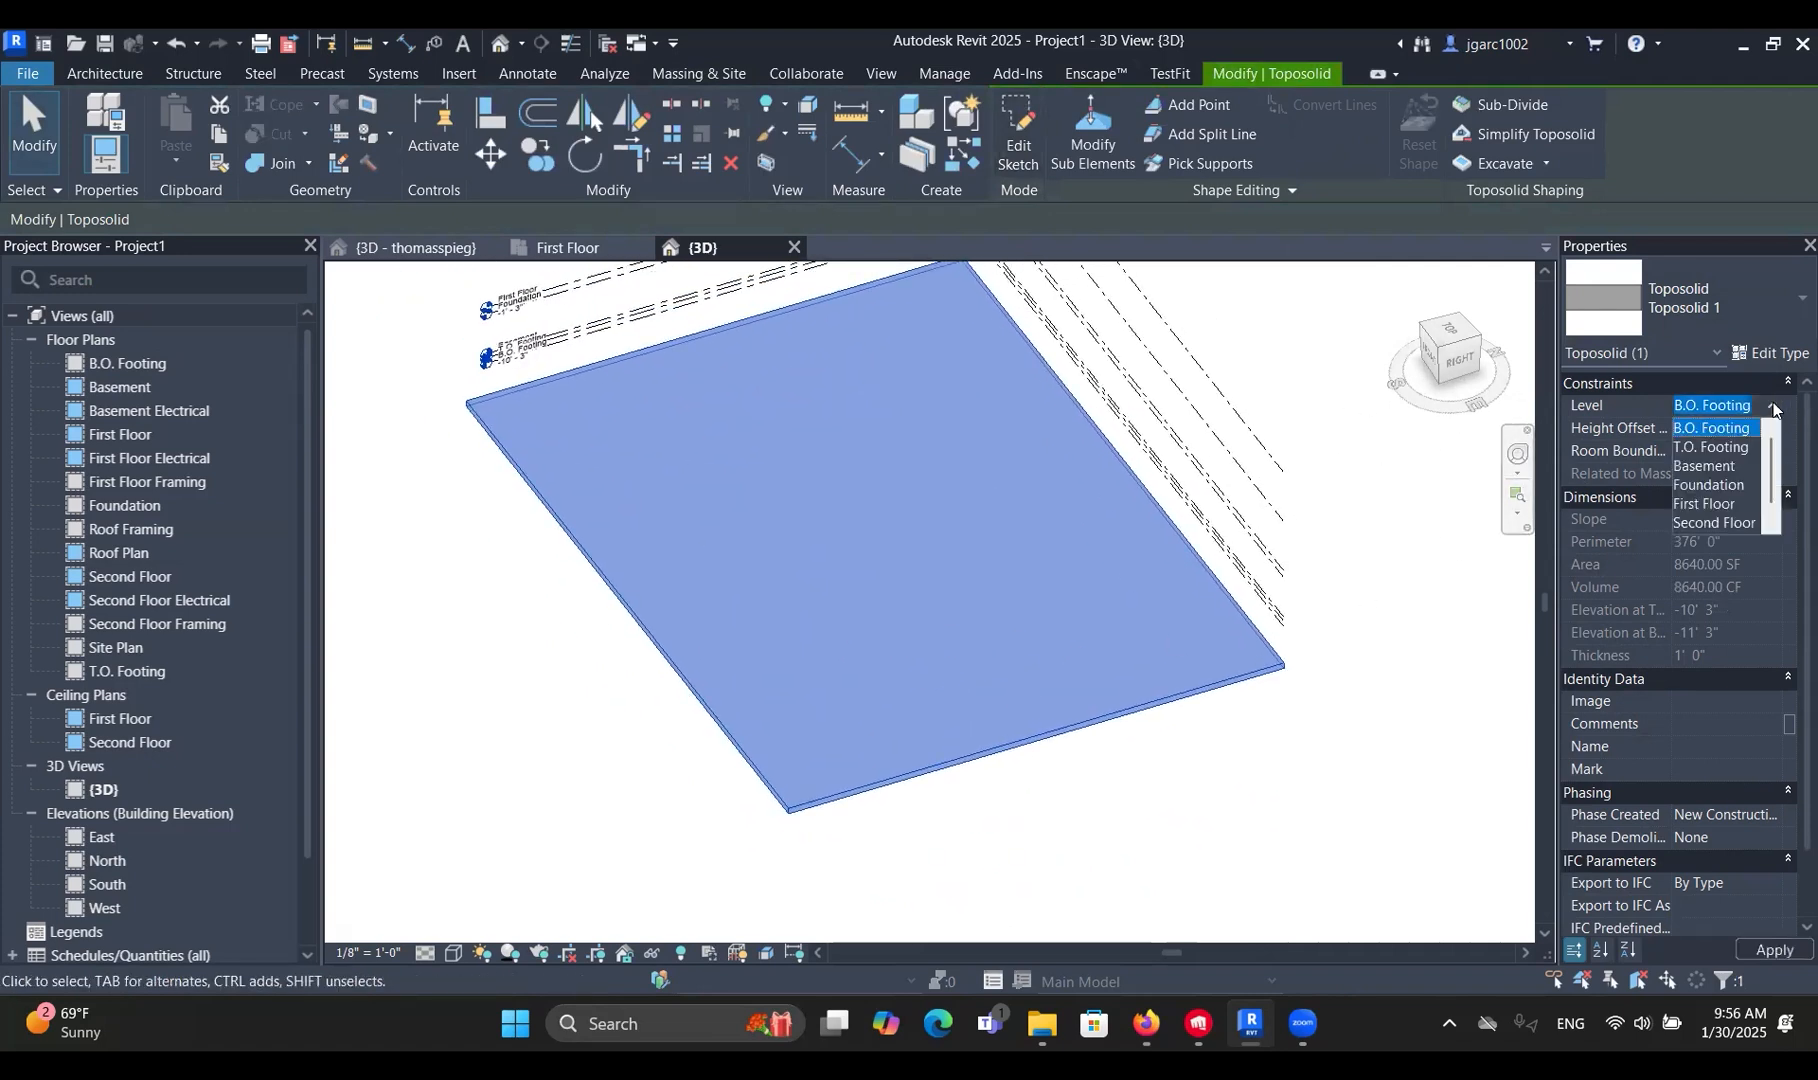
click(1712, 486)
scroll(1324, 648, down, 2)
click(1324, 648)
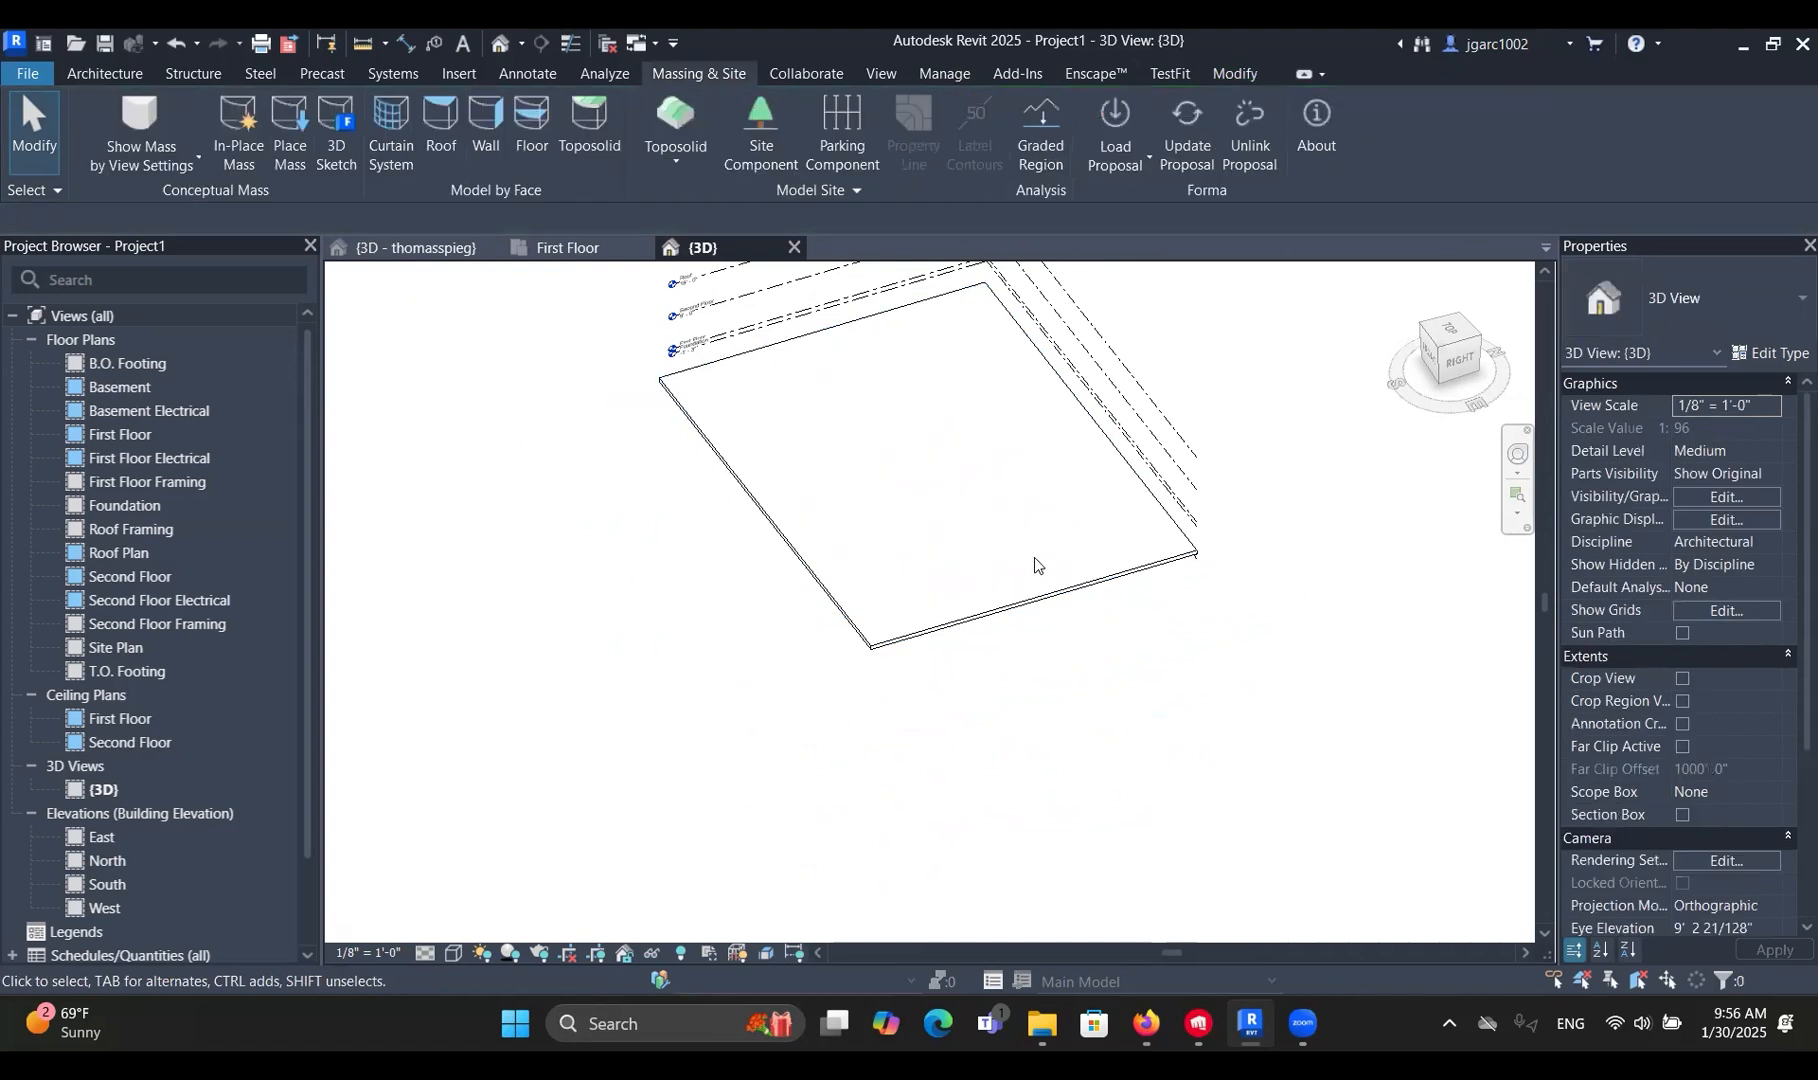
Duplicate the toposolid's type under the name Toposolid Grass and Soil.
scroll(969, 658, down, 2)
click(970, 656)
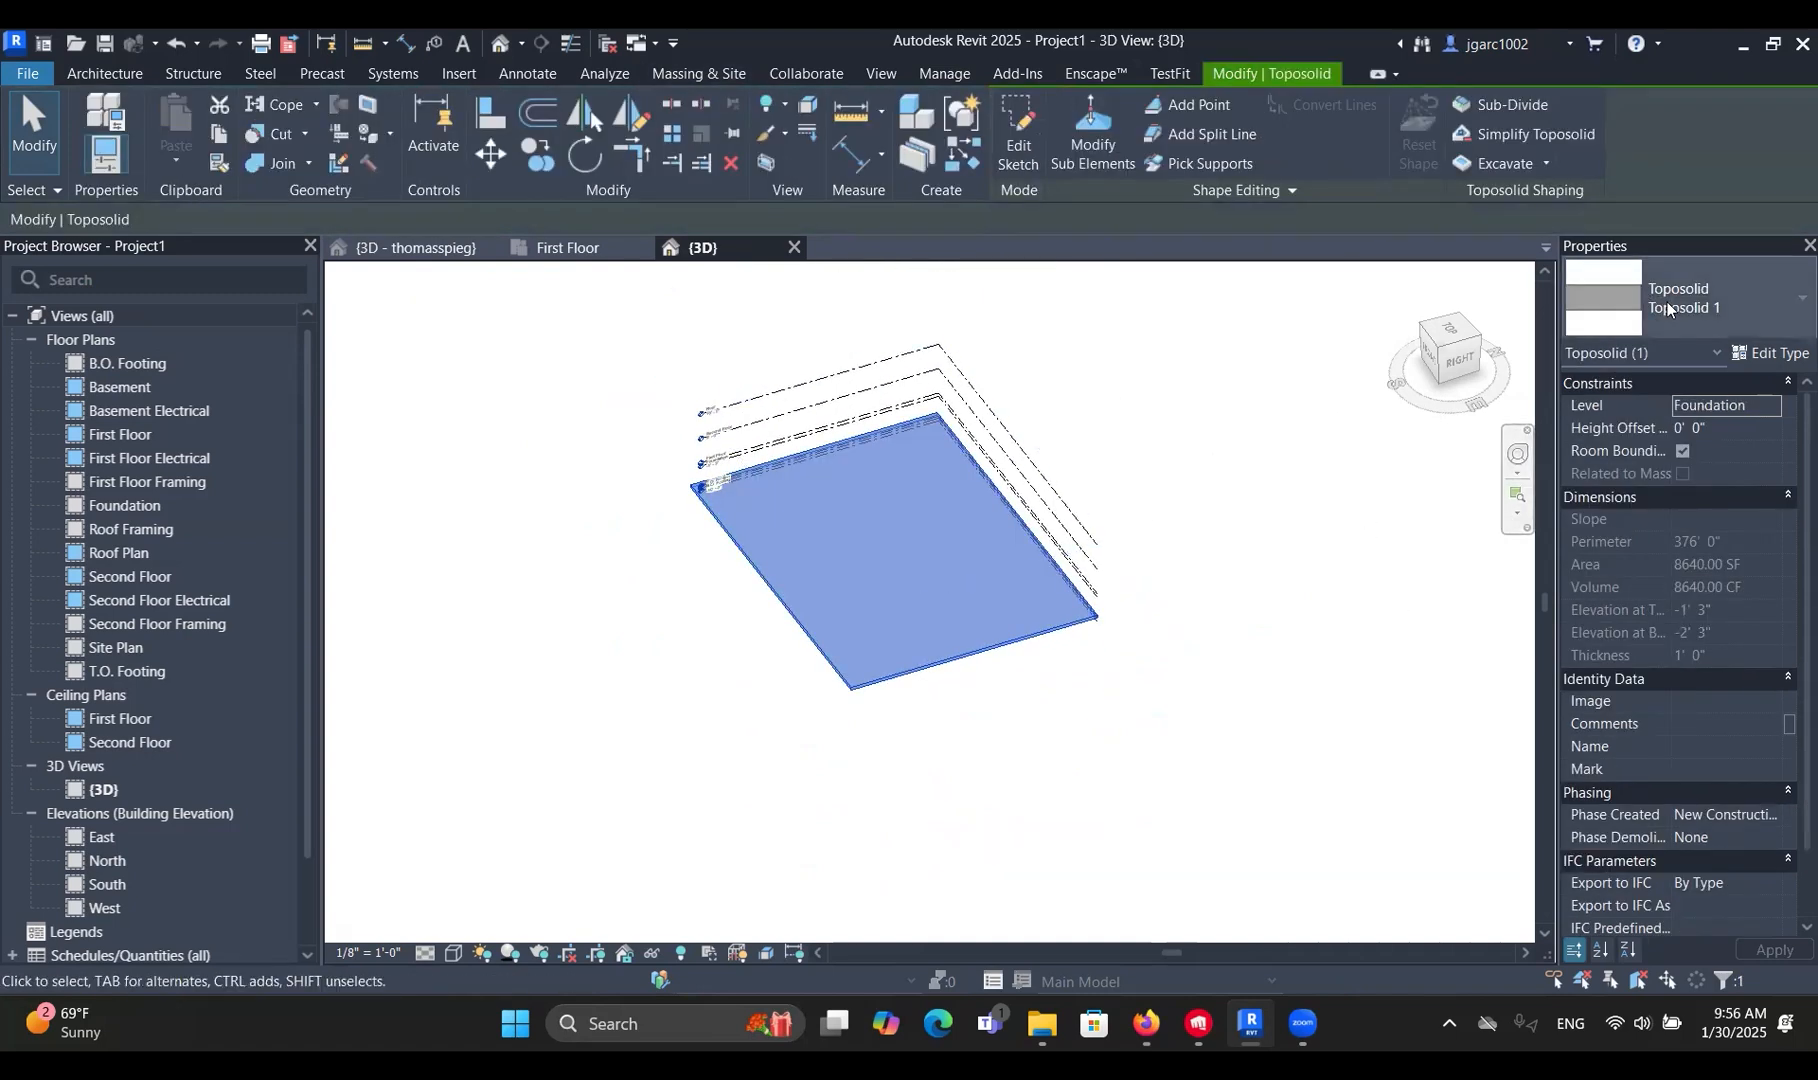
click(1773, 354)
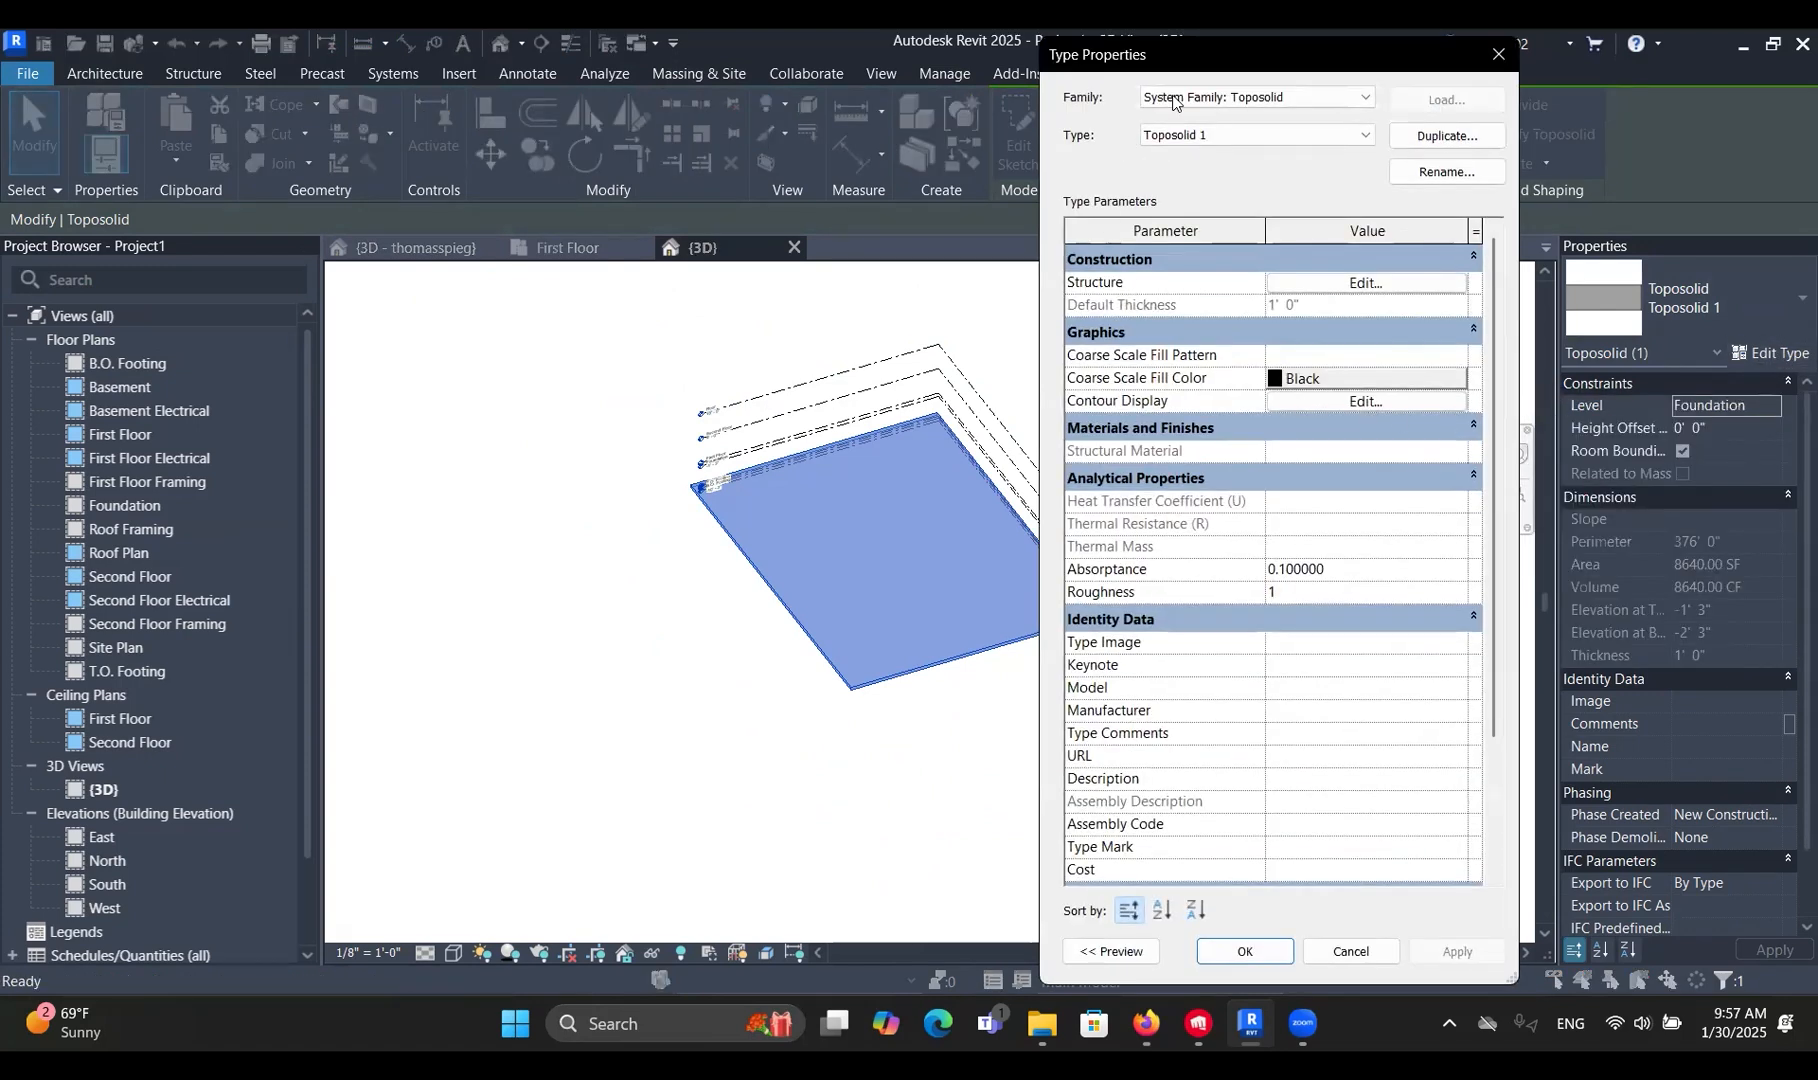
click(1445, 137)
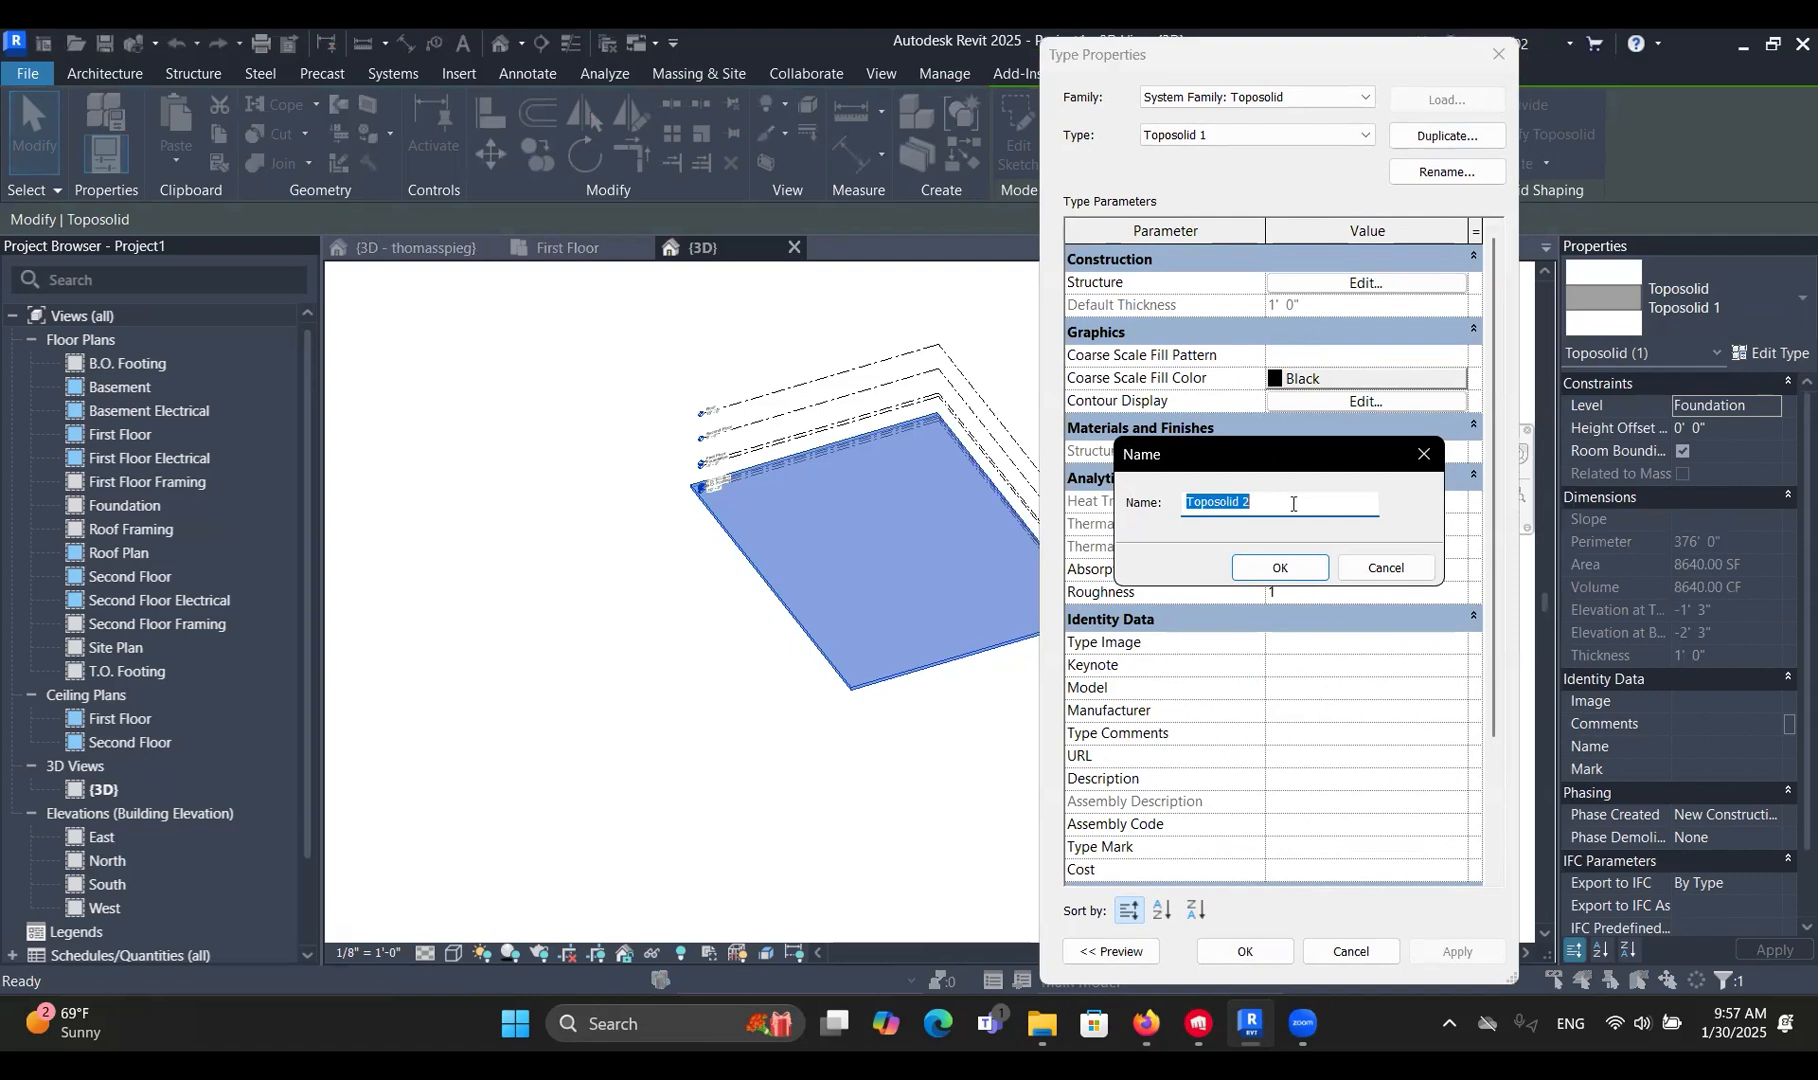
click(1310, 500)
text(Grass and Soil)
key(Return)
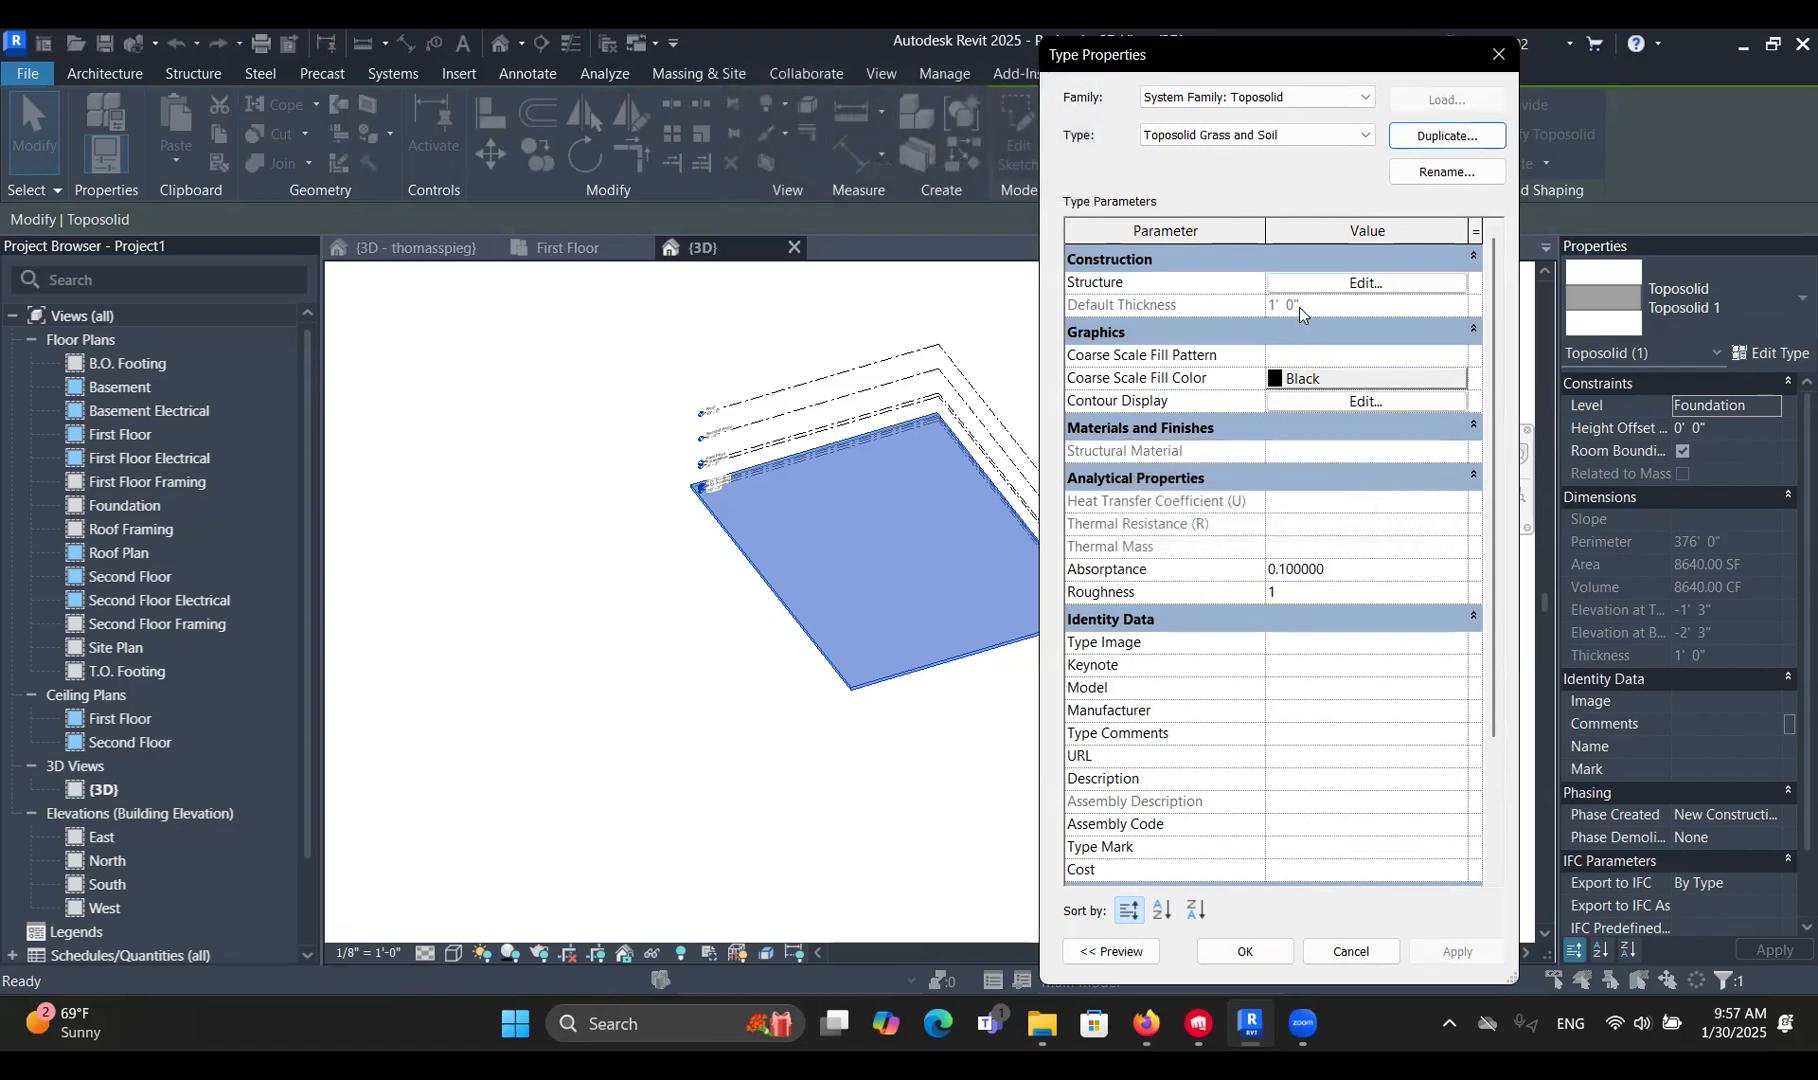
Open the new type's structure and set the function of its core layer to Substrate [2].
click(1334, 284)
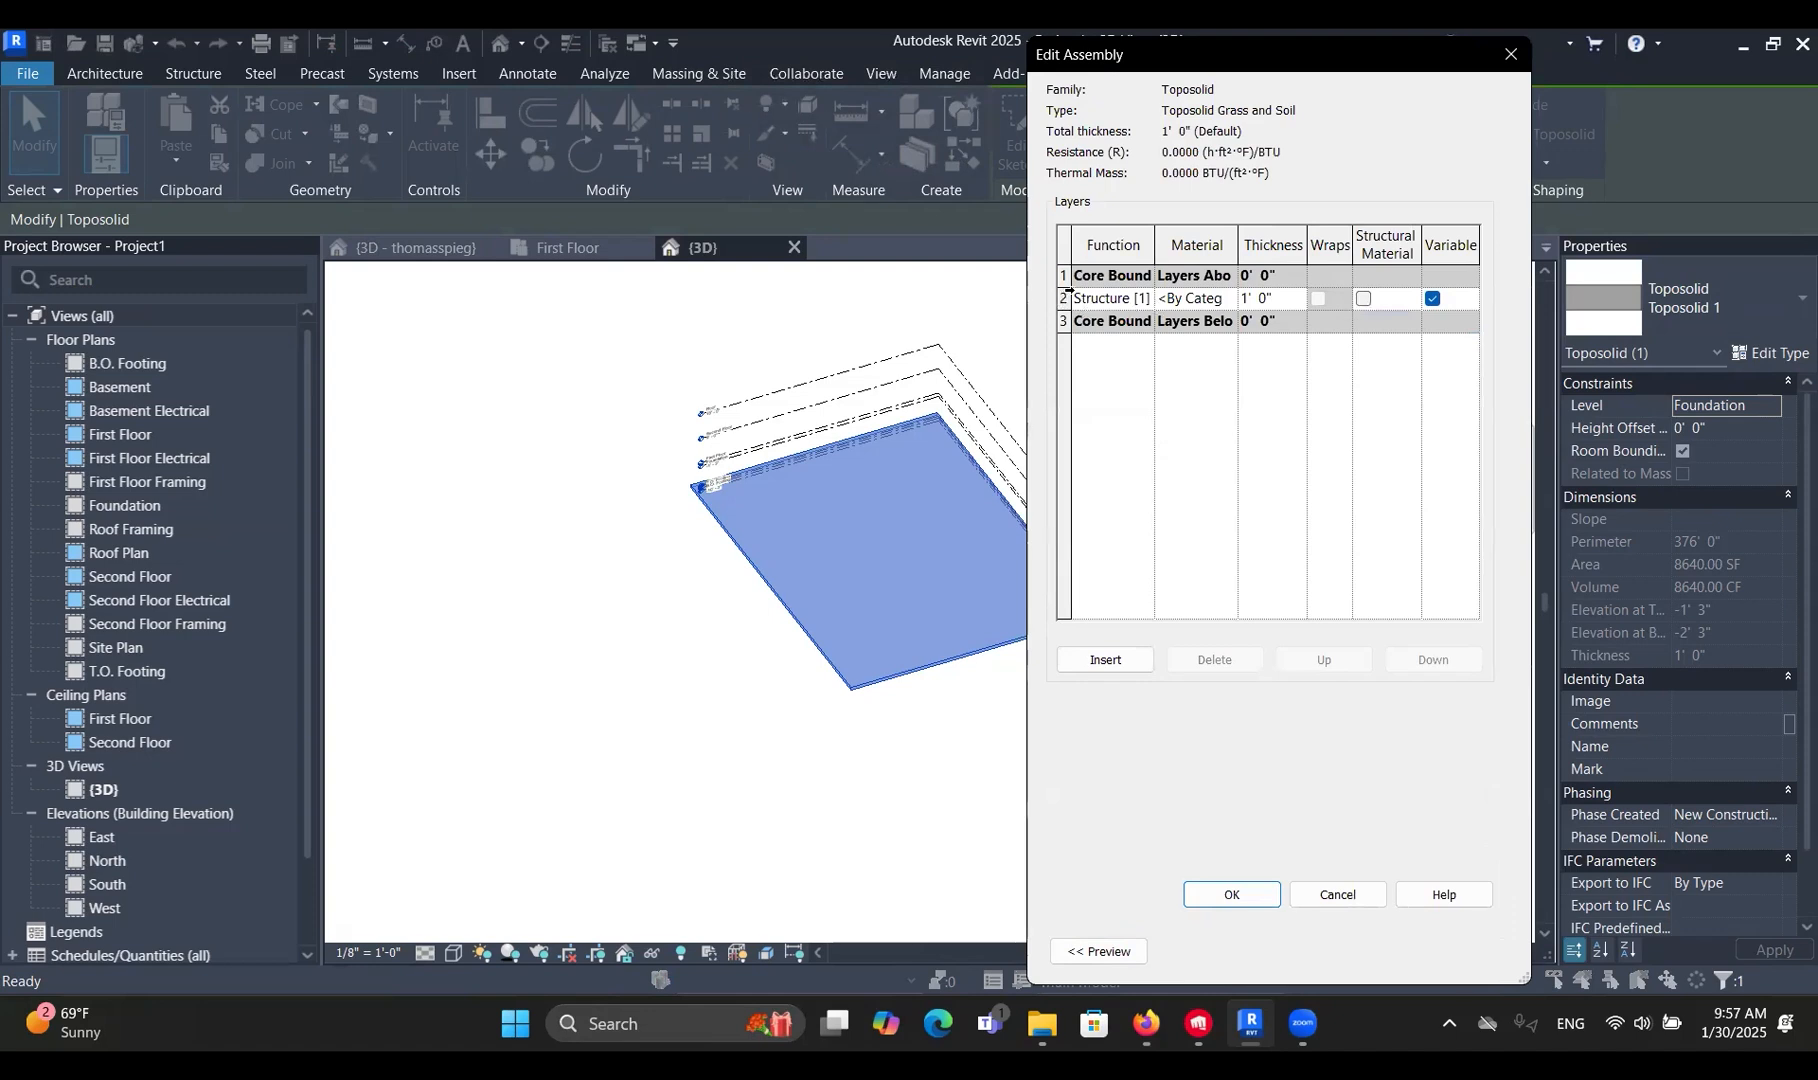
click(1130, 299)
click(1146, 298)
click(1144, 298)
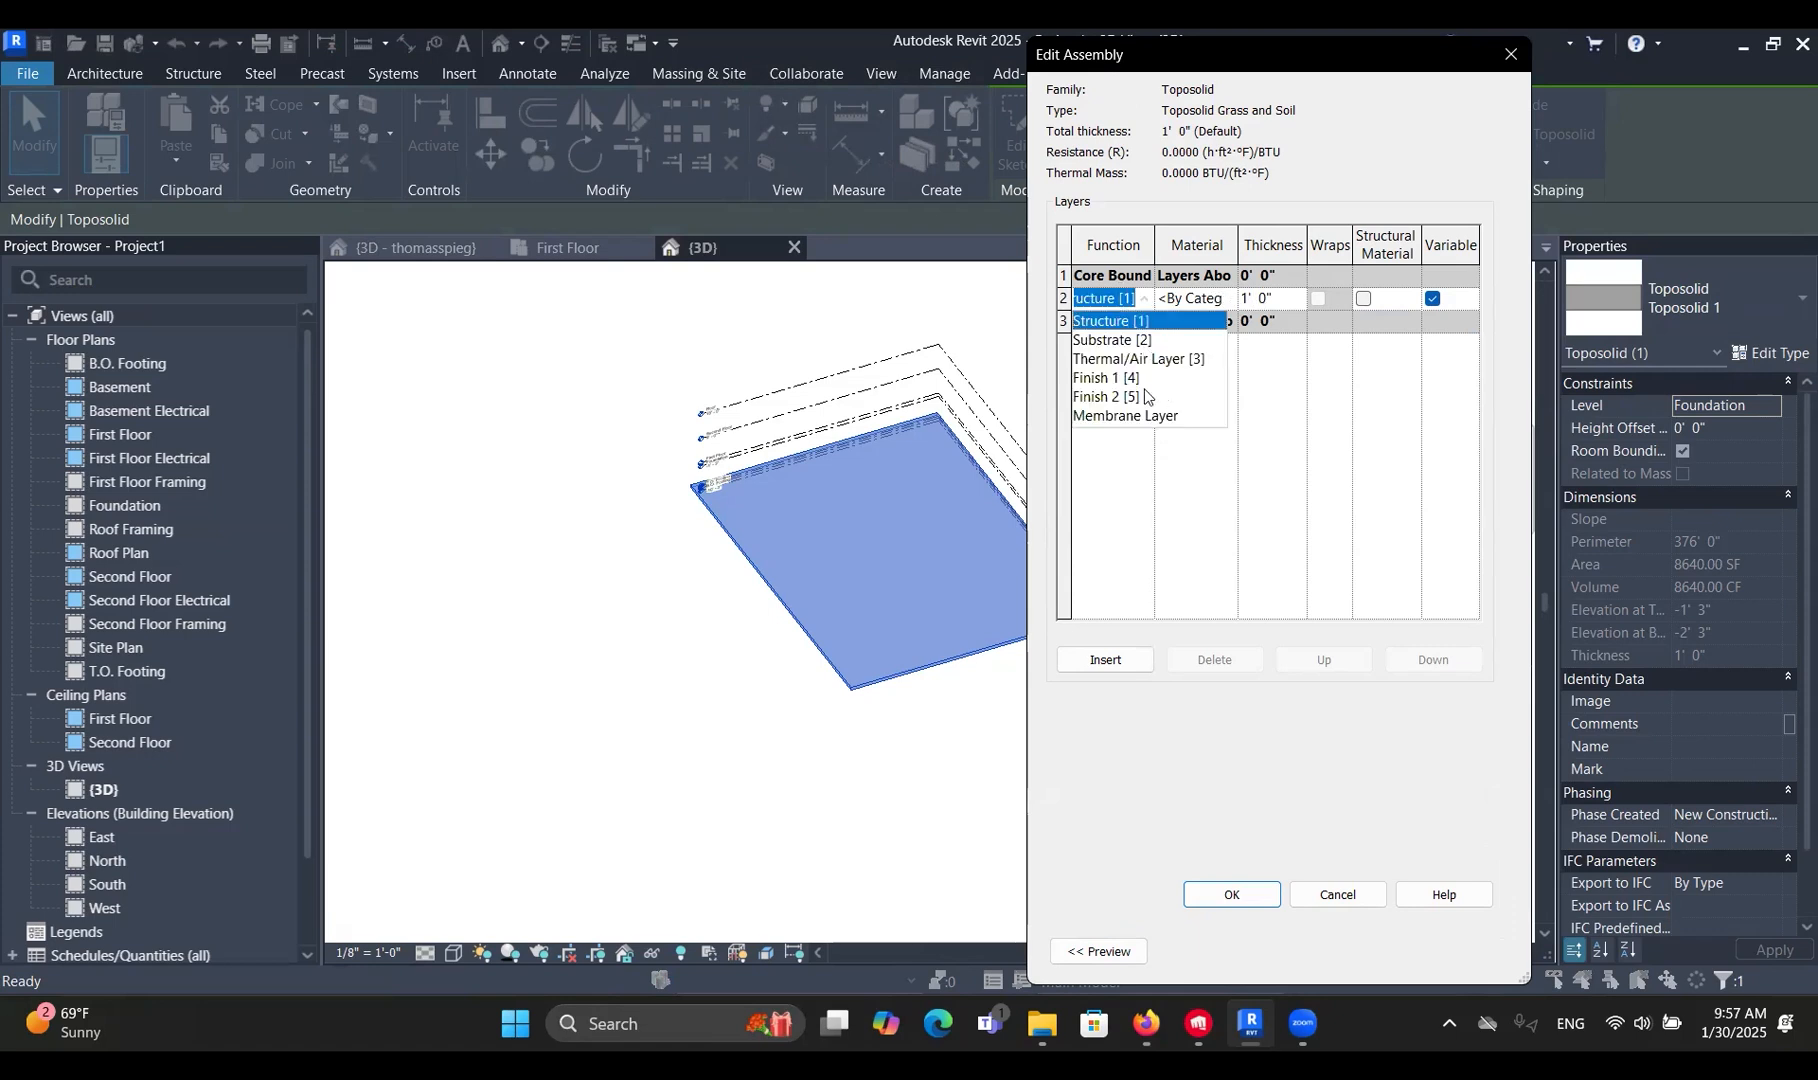
click(1127, 342)
Search the project materials for Soil and assign the Earth material to the substrate layer.
click(1223, 300)
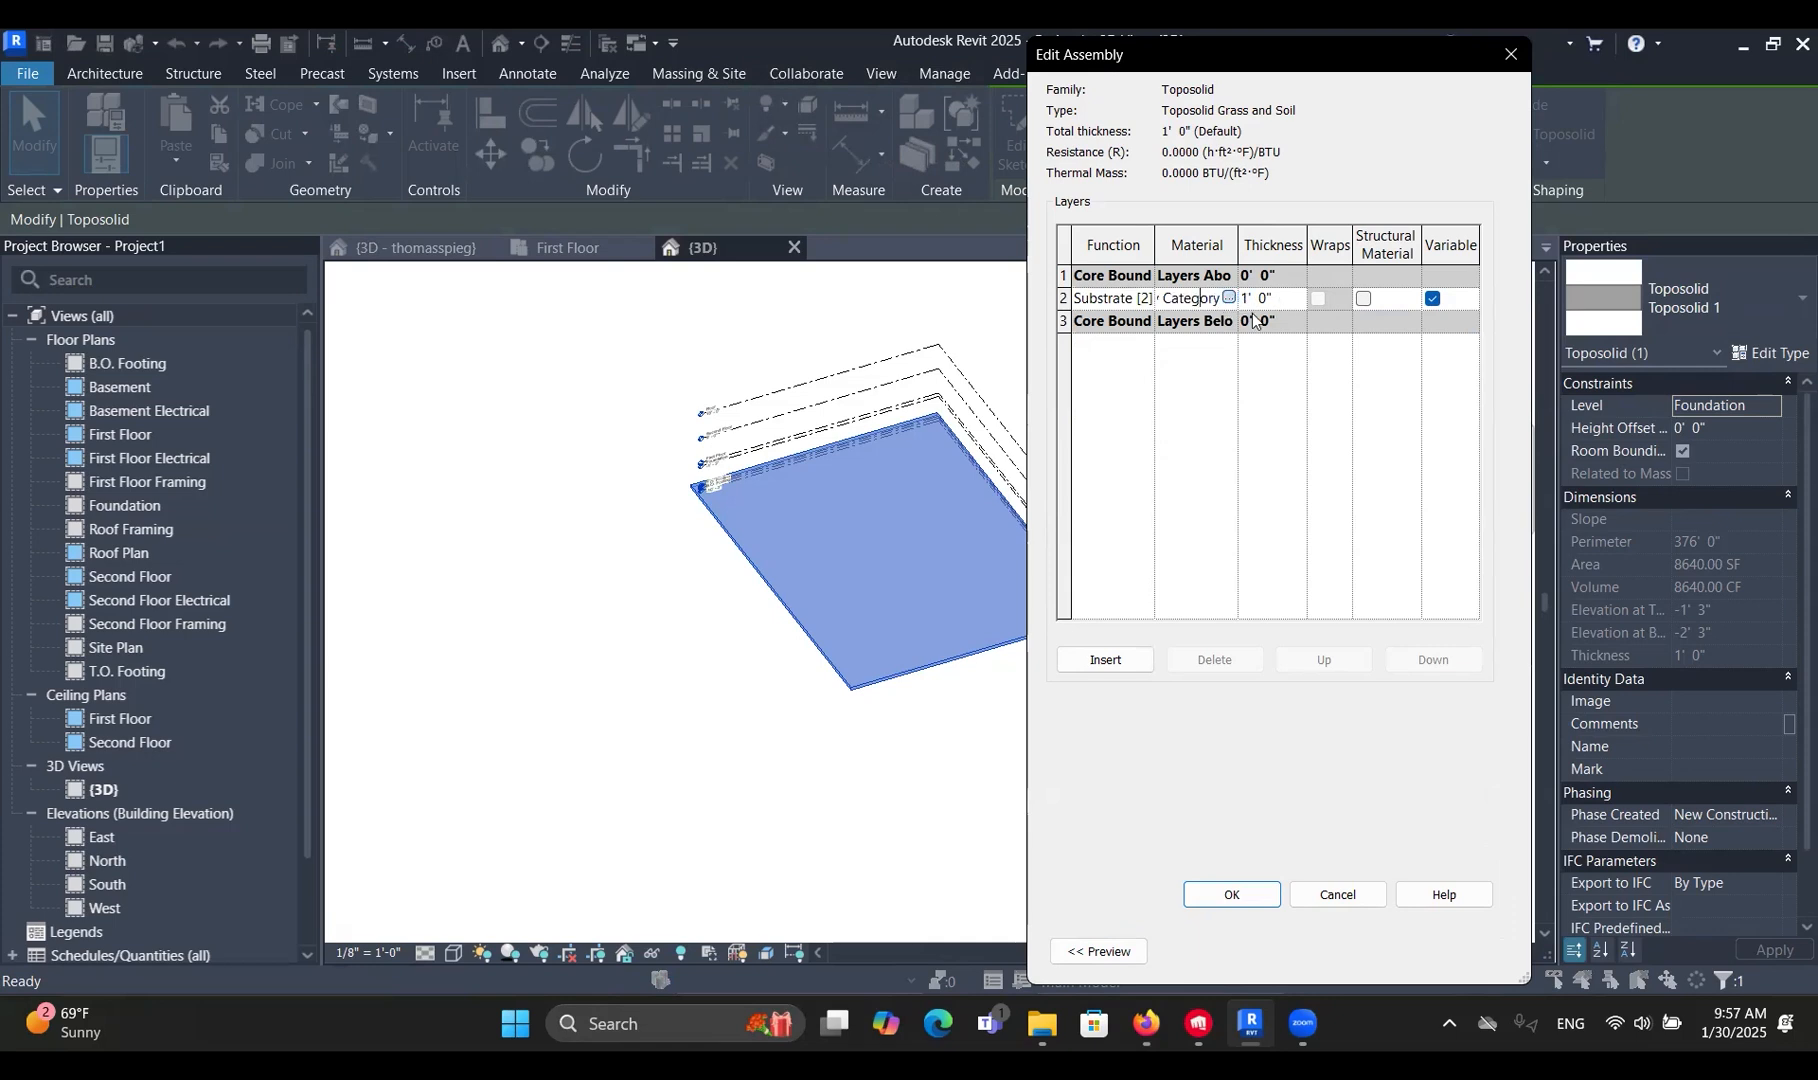
click(1229, 298)
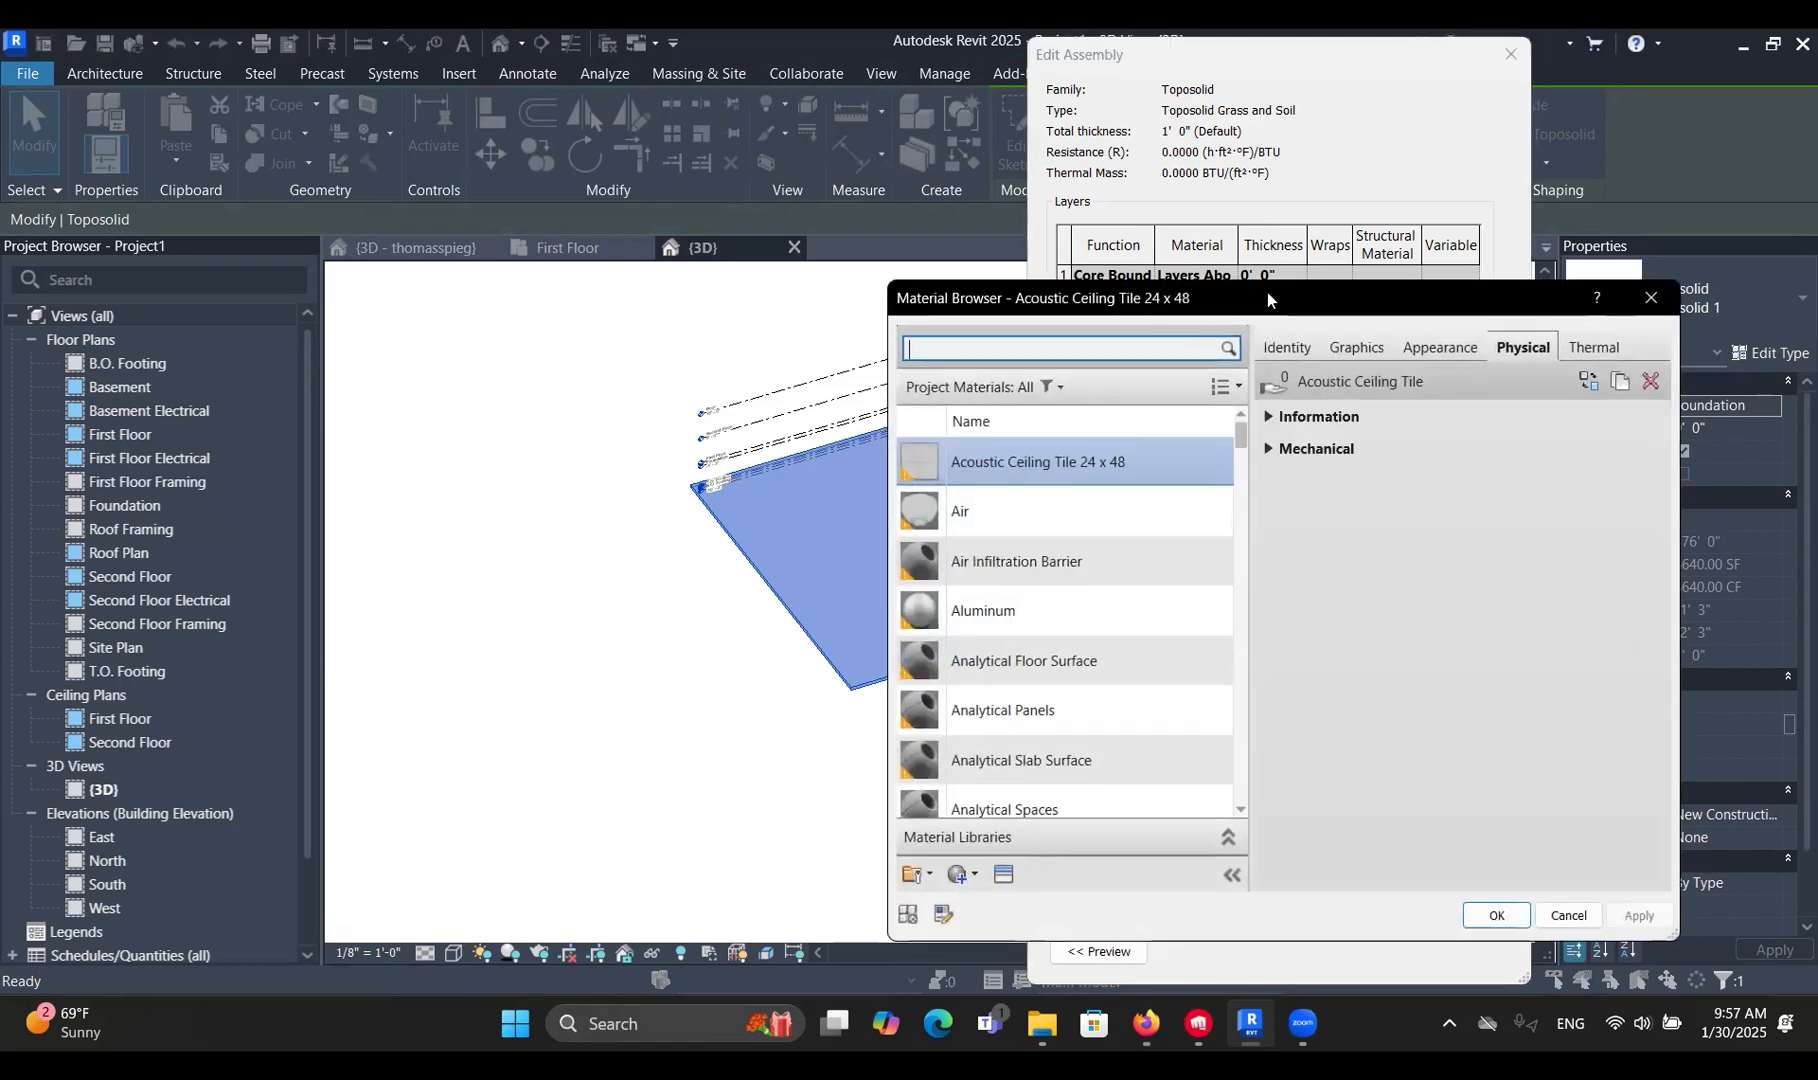
drag(1267, 293, 1067, 142)
key(Caps_Lock)
text(Soil)
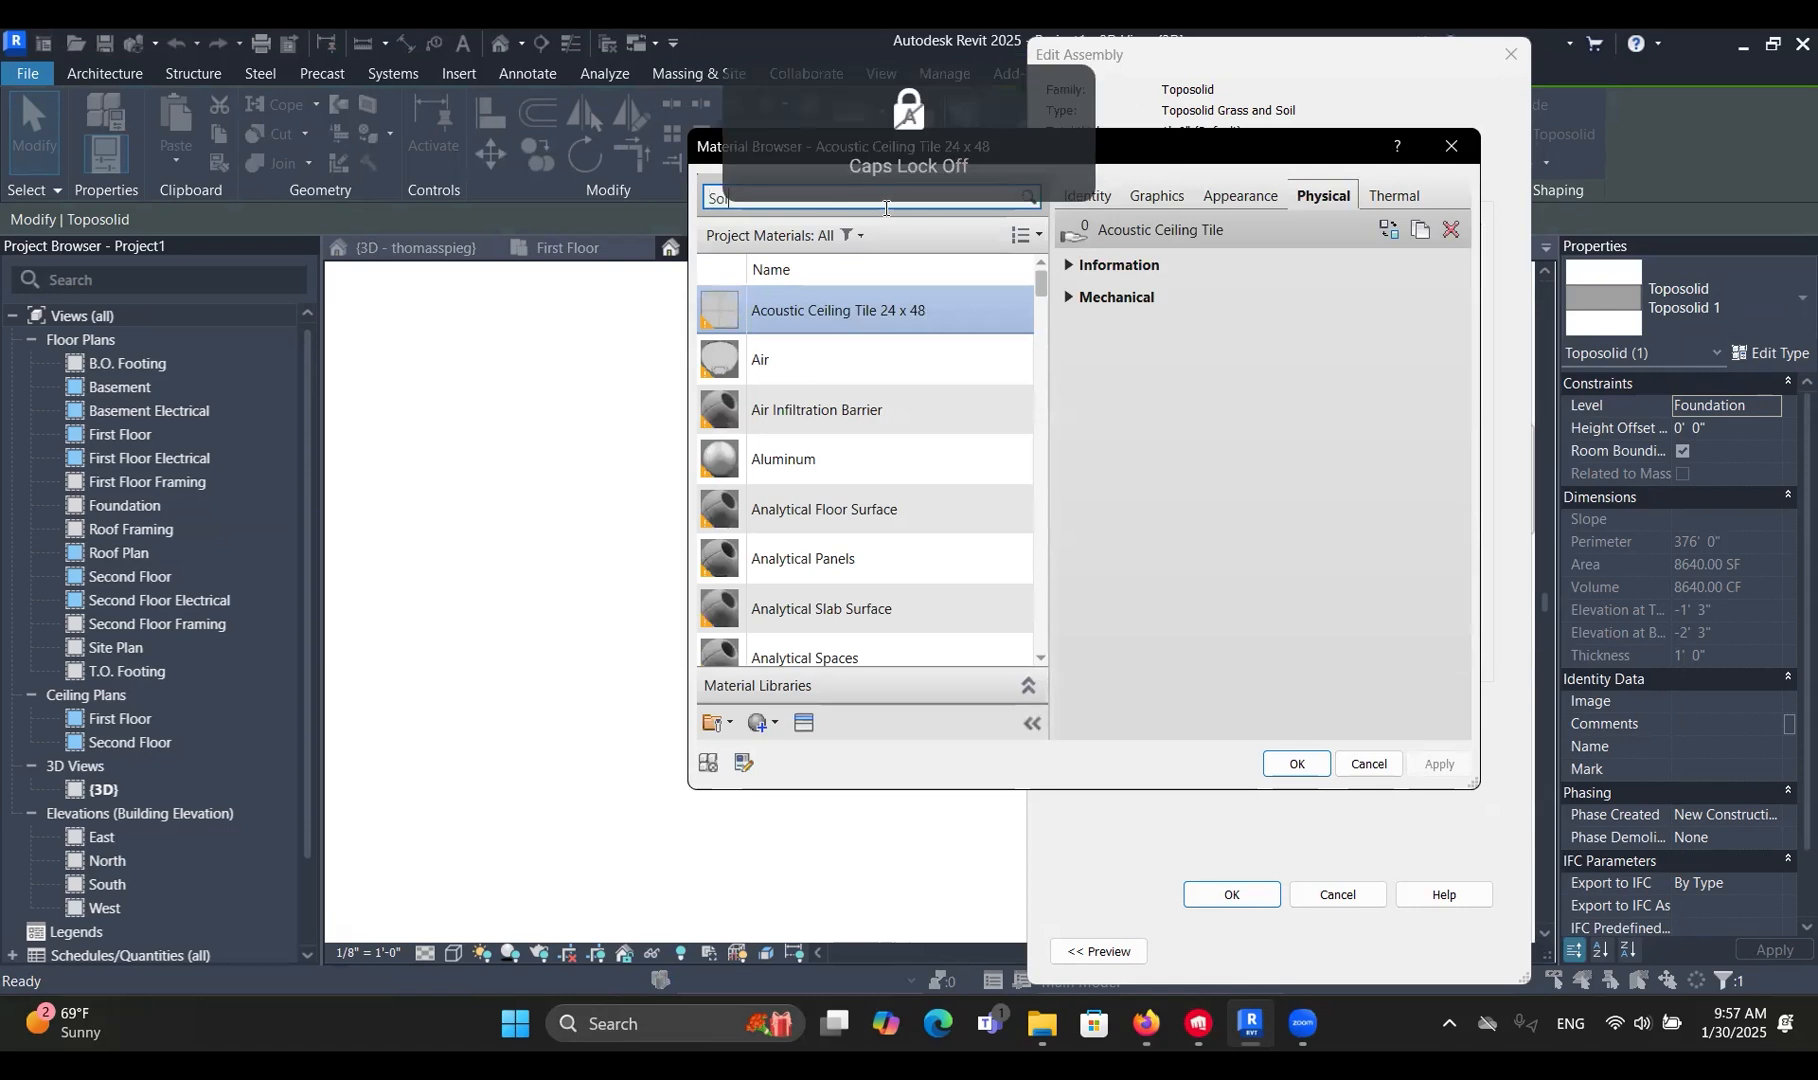
click(779, 350)
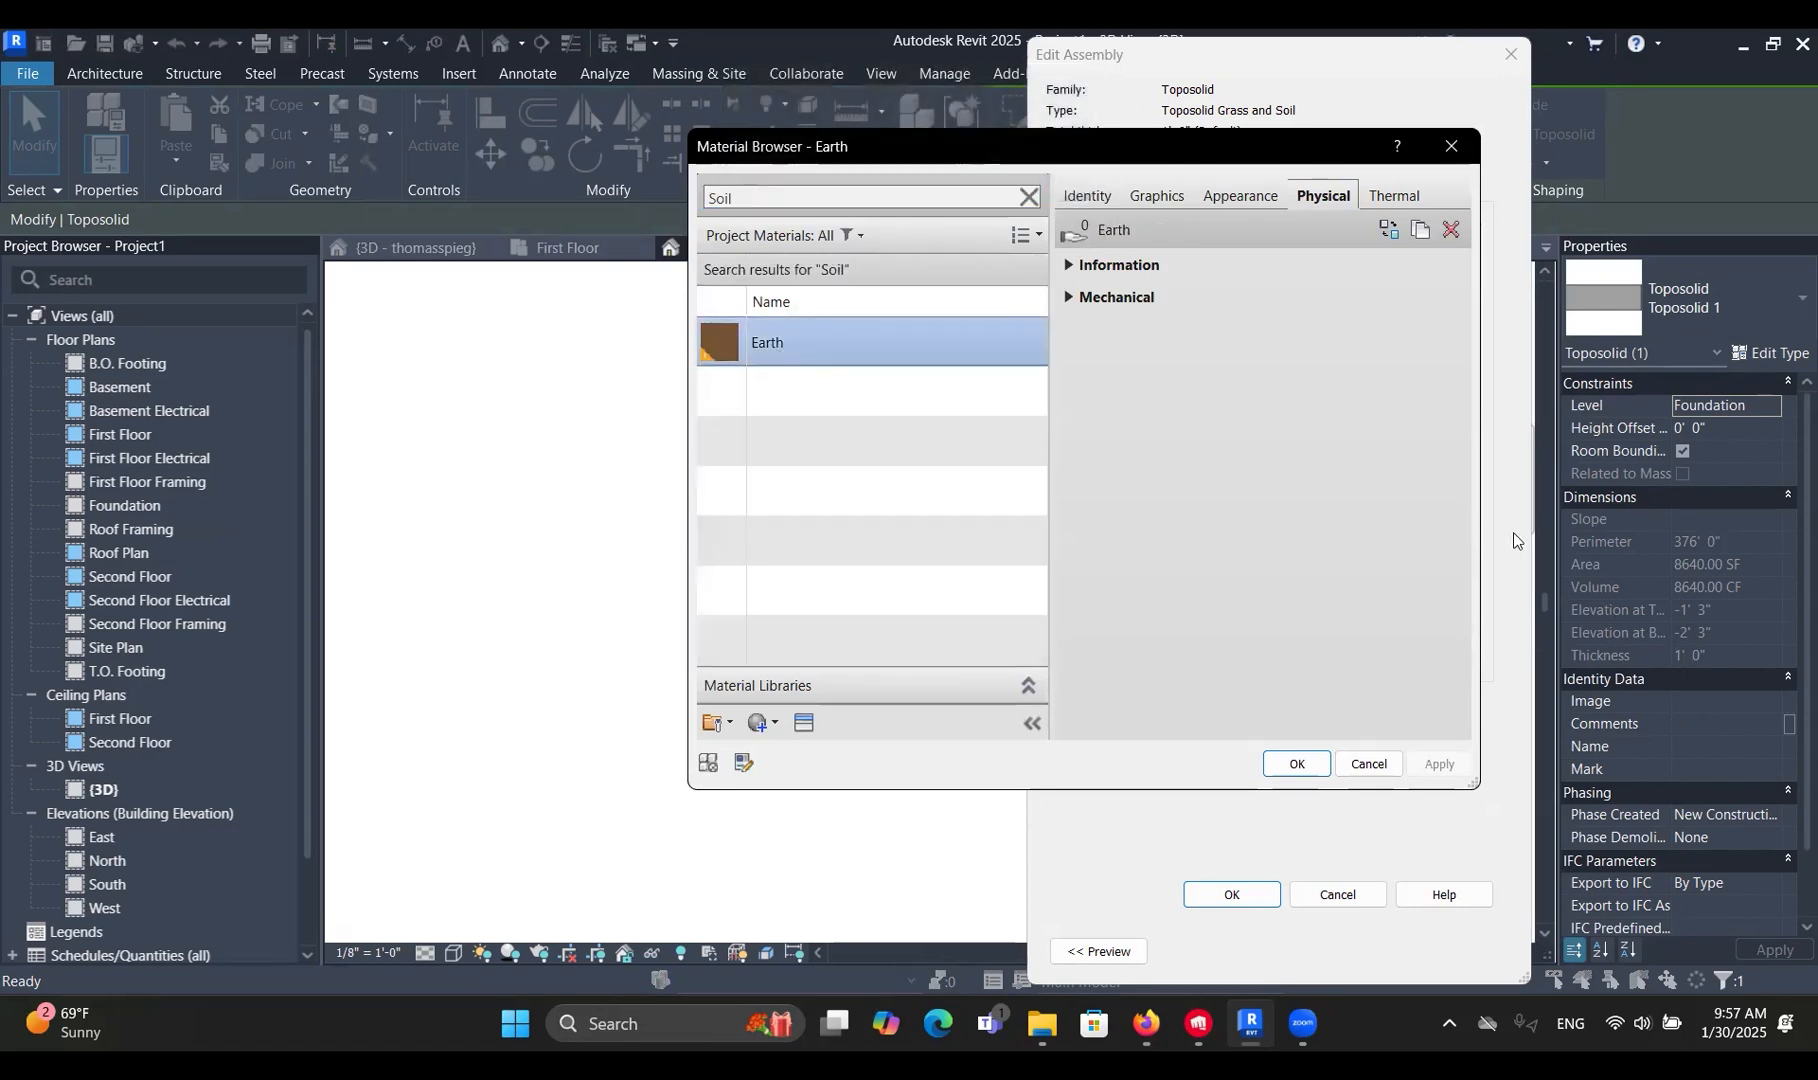
click(1296, 763)
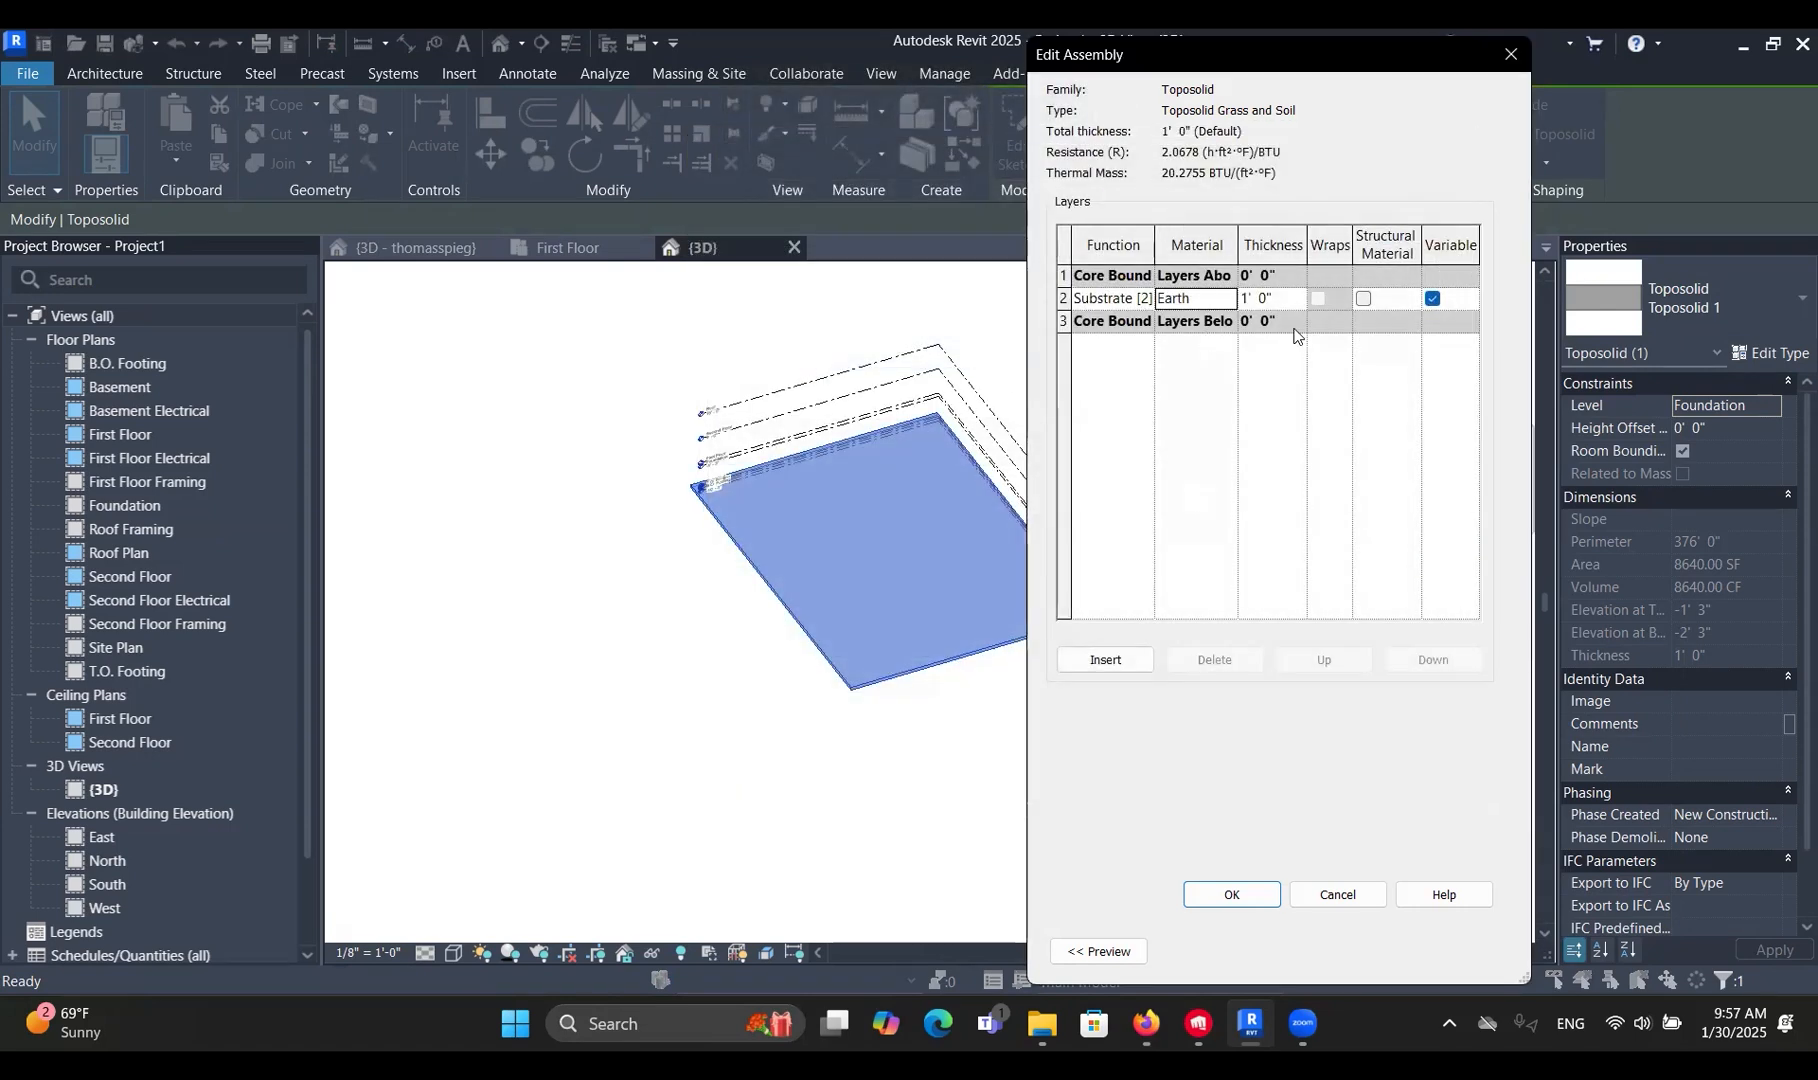
Set the thickness of the Earth substrate layer to 3' 0".
click(1287, 296)
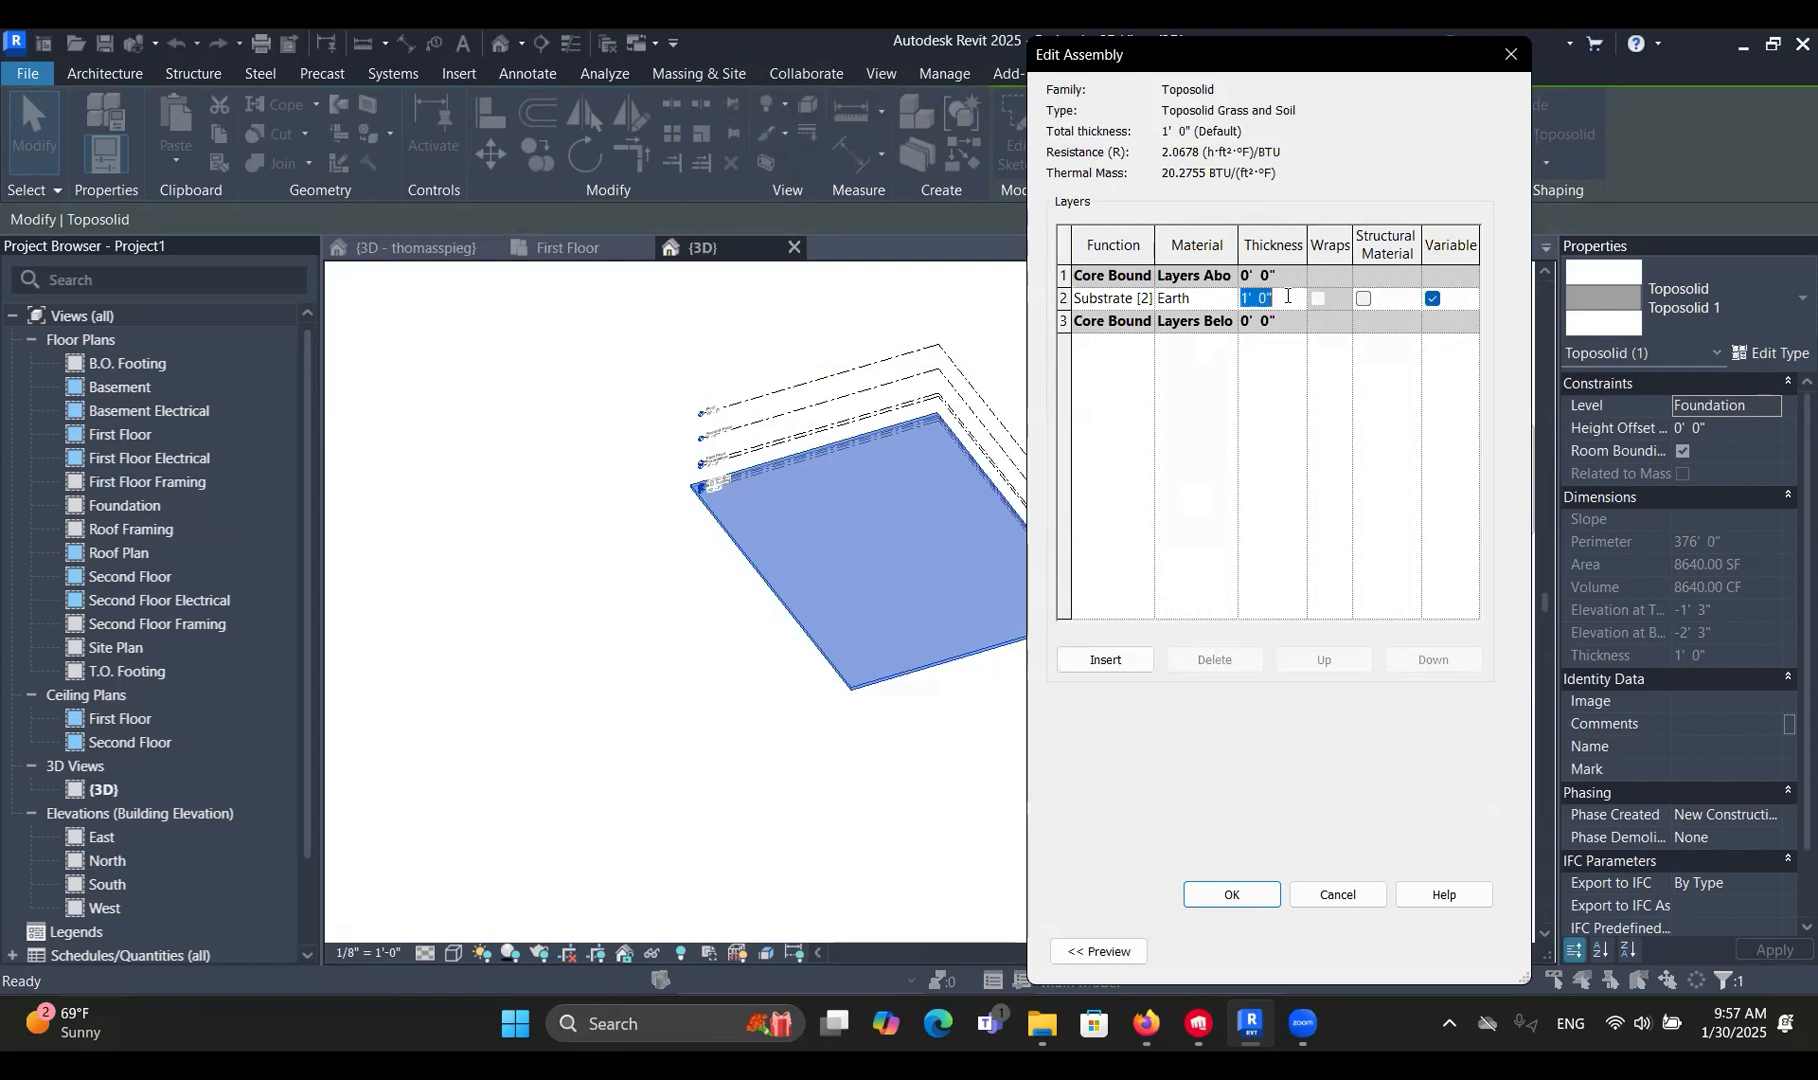
text(3)
click(1300, 435)
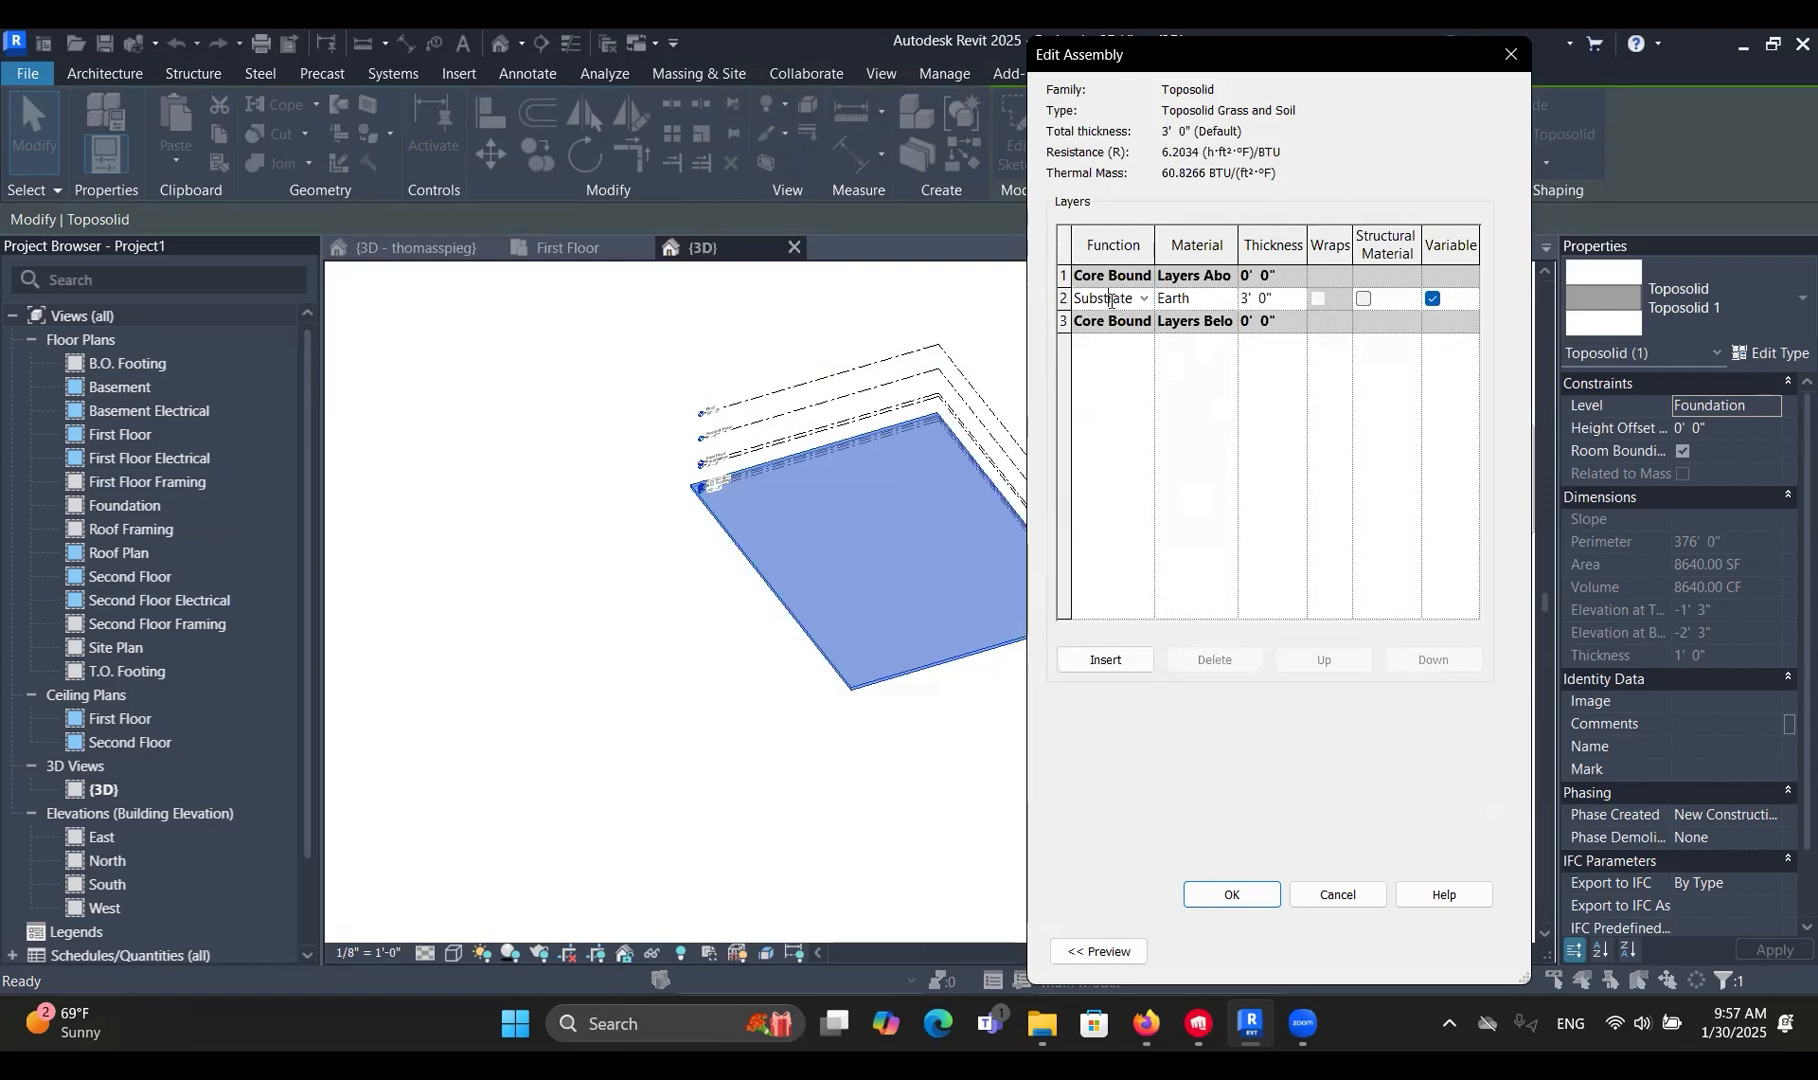
Insert a layer above the Earth substrate and set its function to Membrane Layer.
click(1063, 298)
click(1110, 659)
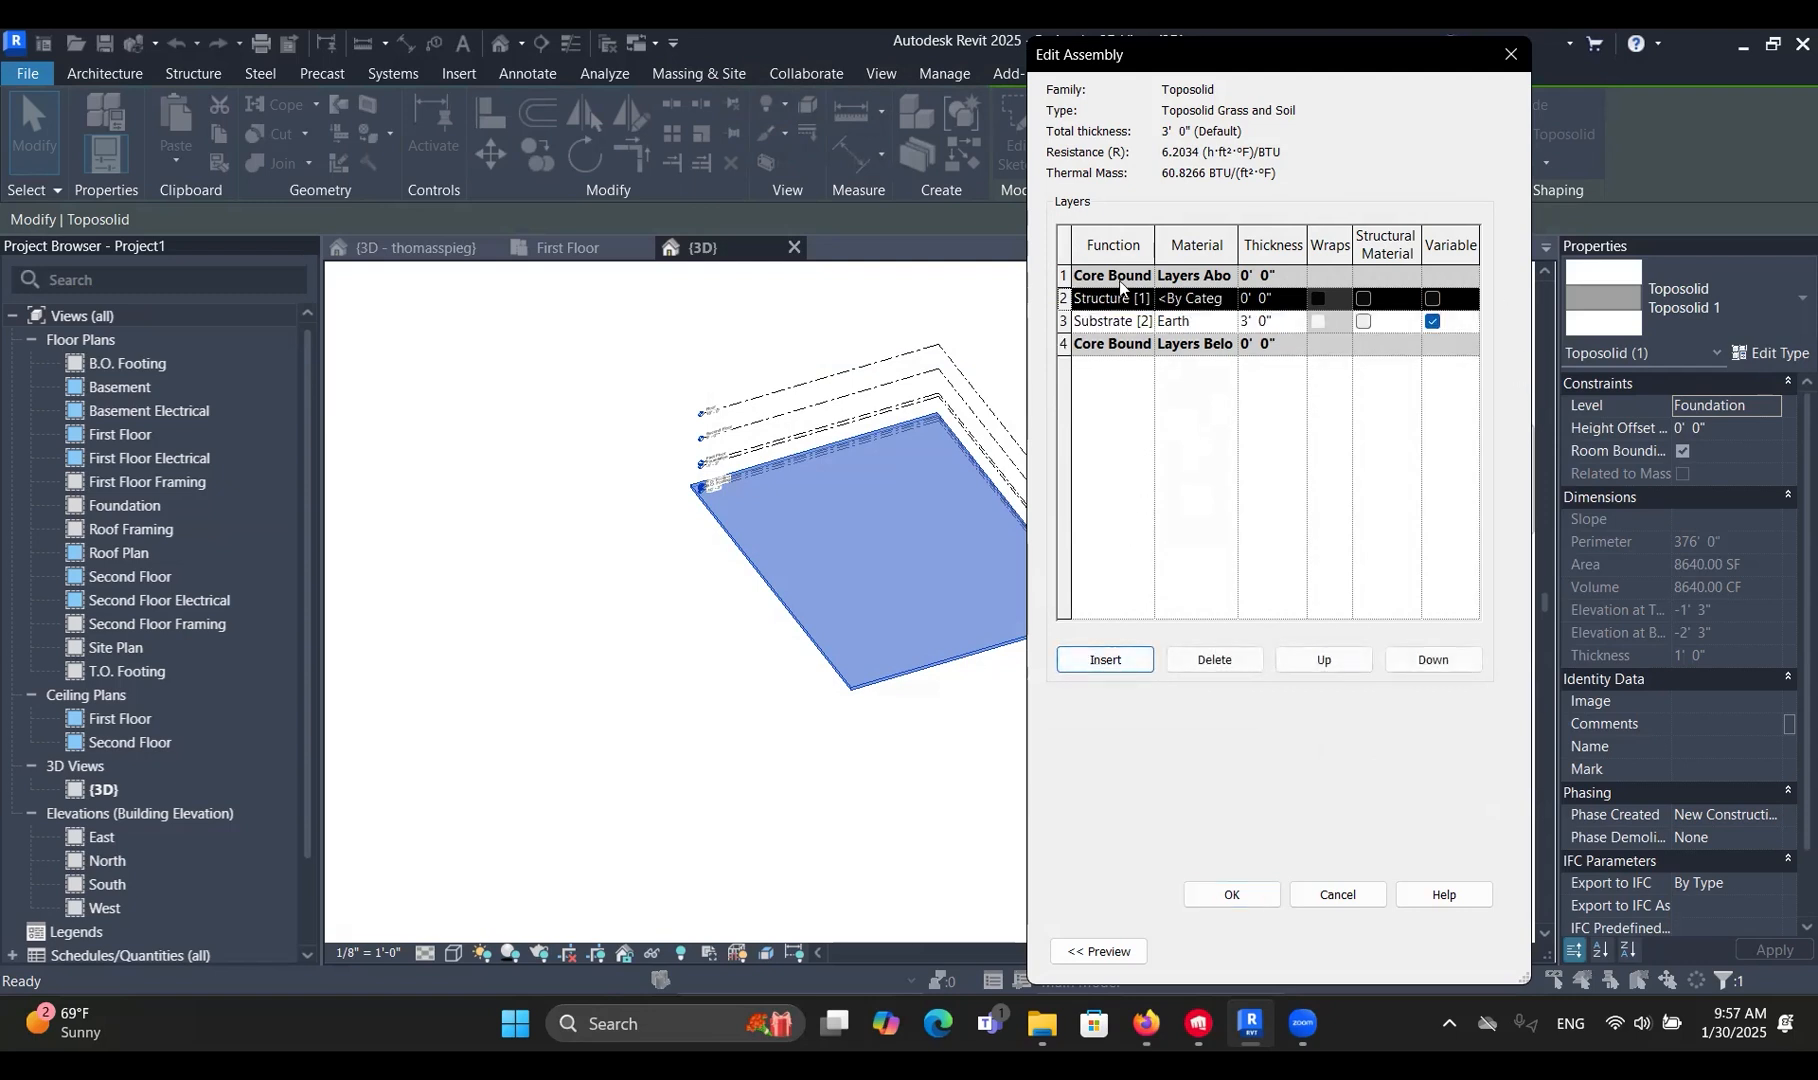
click(1143, 298)
click(1143, 298)
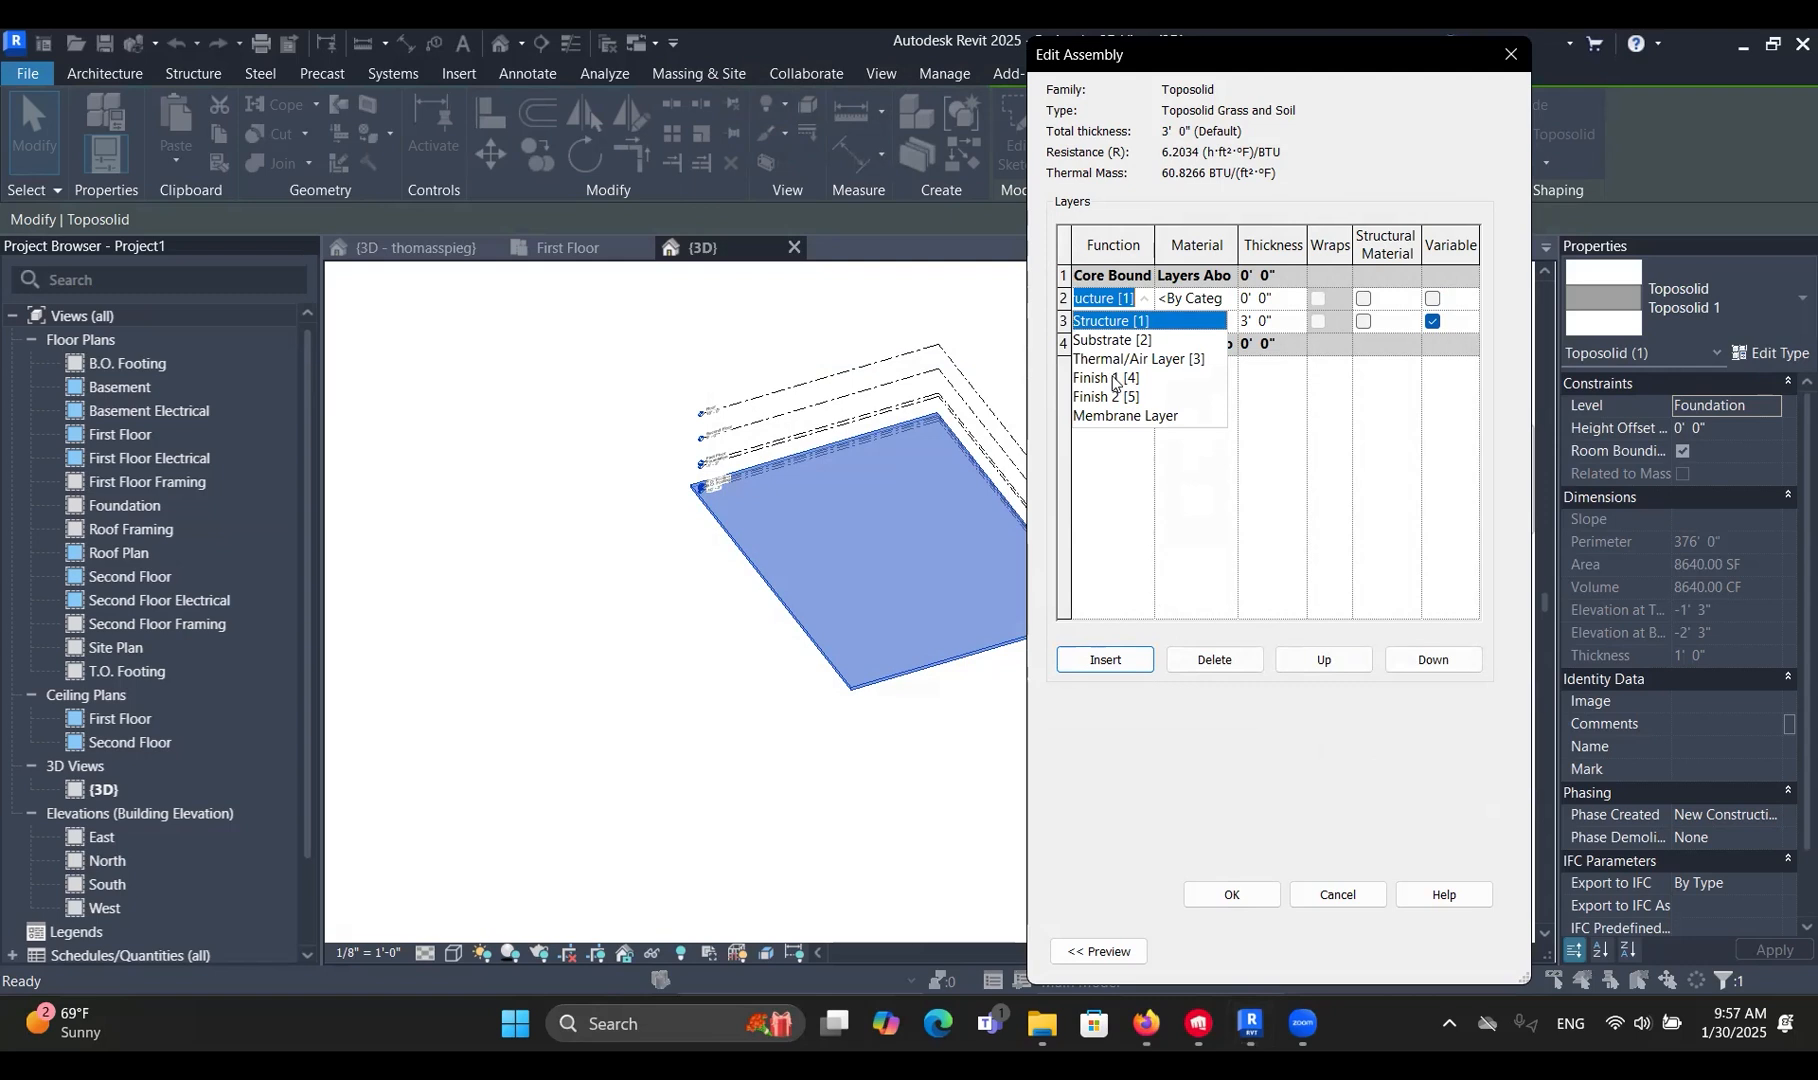
click(1112, 417)
Search the project materials for Grass for the membrane layer, clearing the search when done.
click(1224, 308)
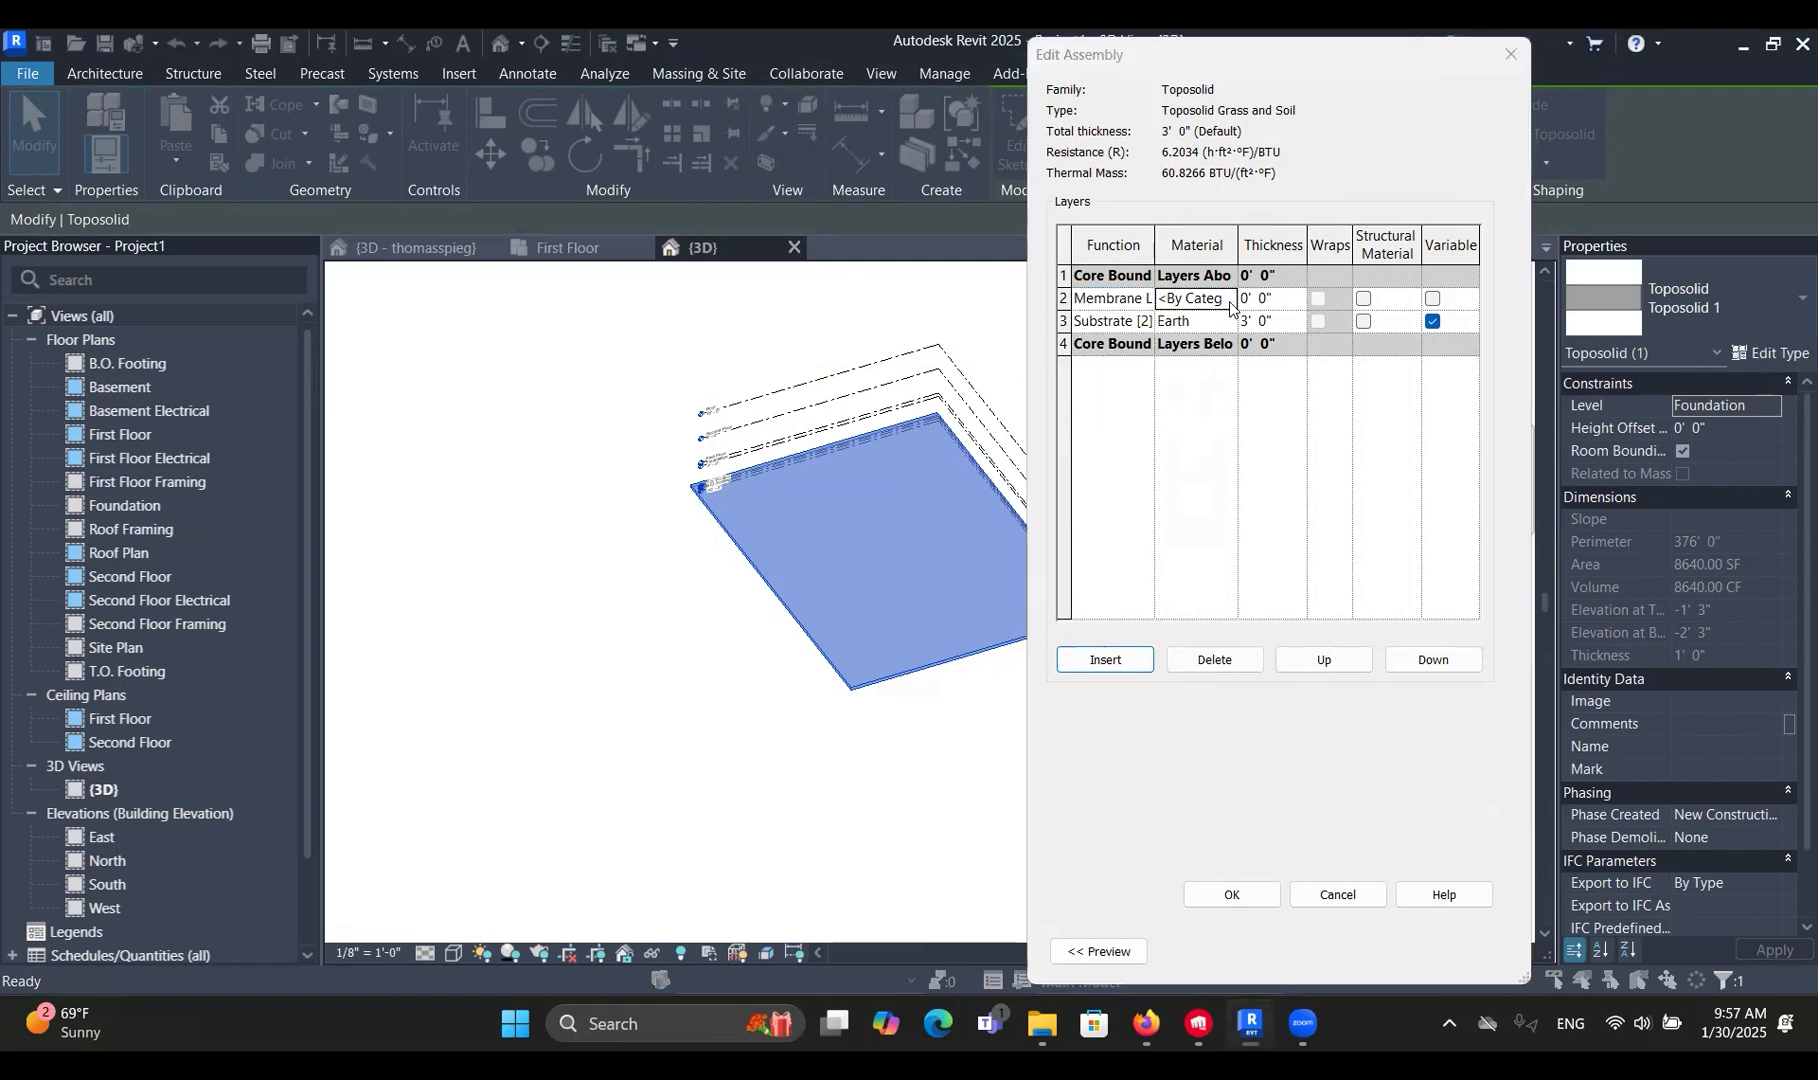
click(1230, 299)
key(Caps_Lock)
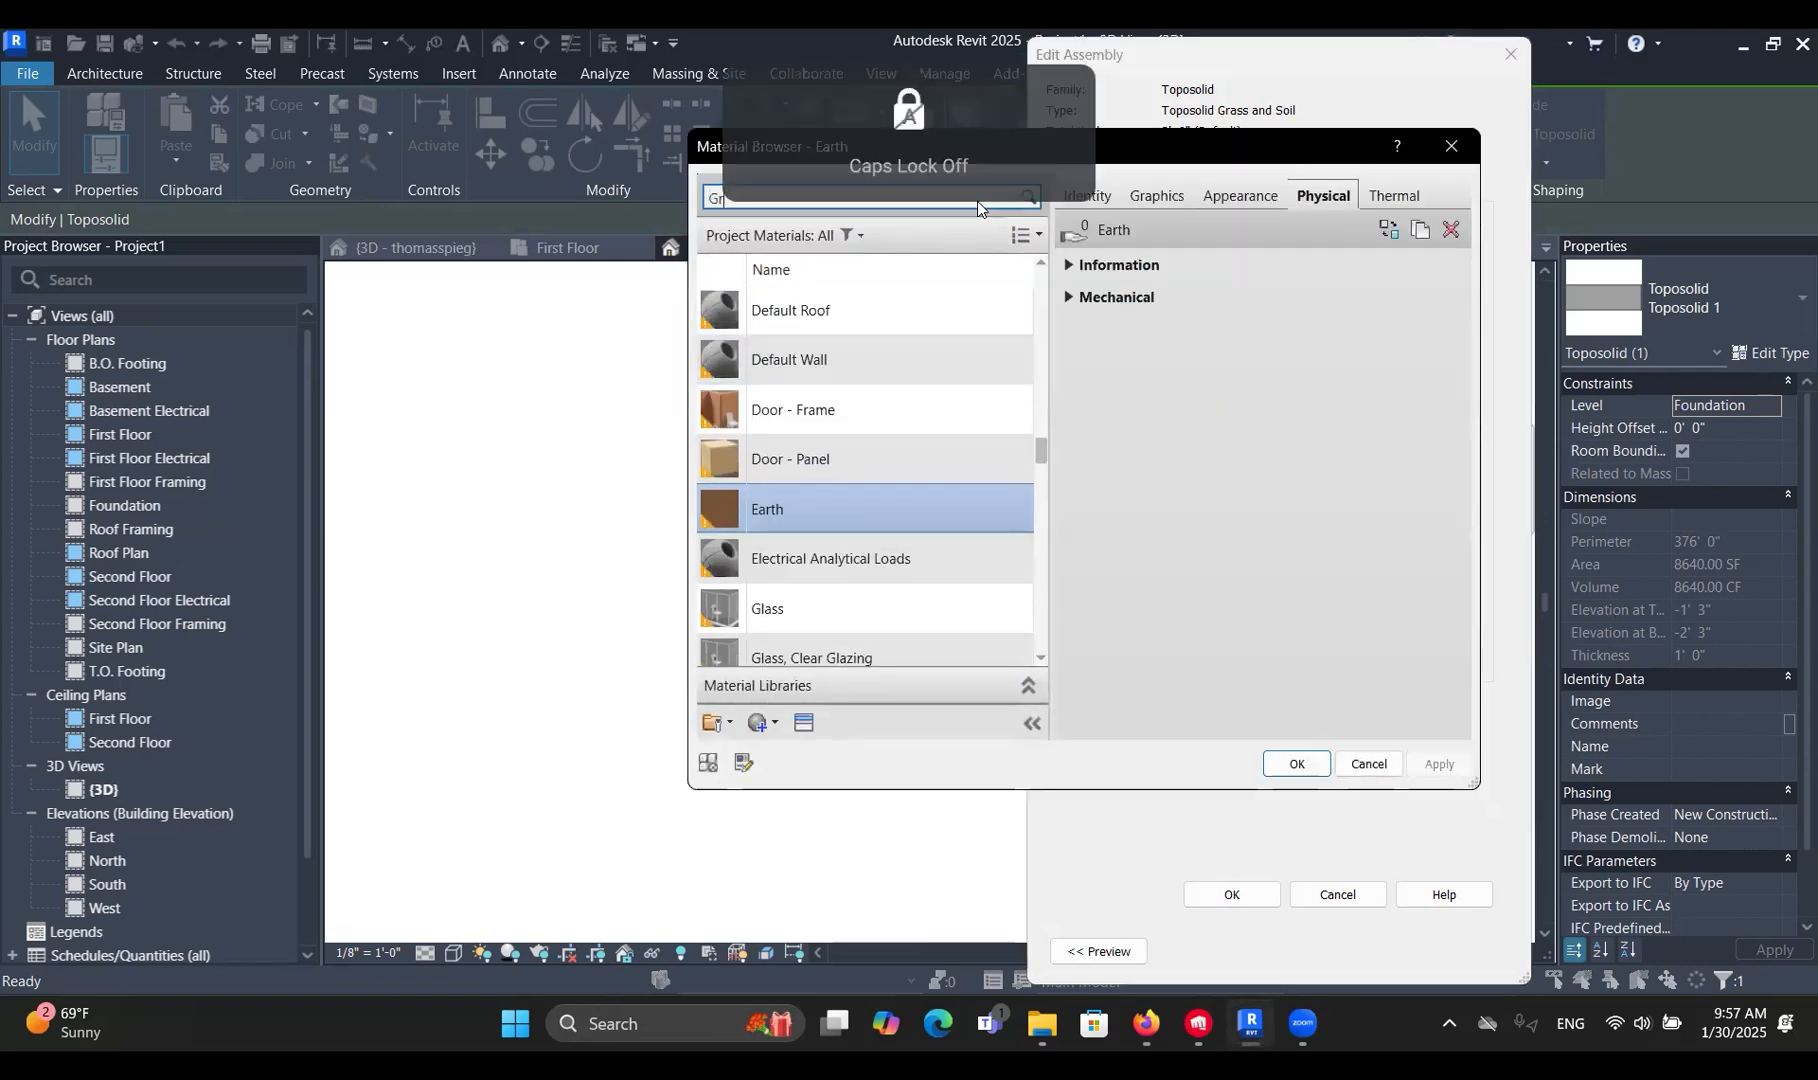
text(Grass)
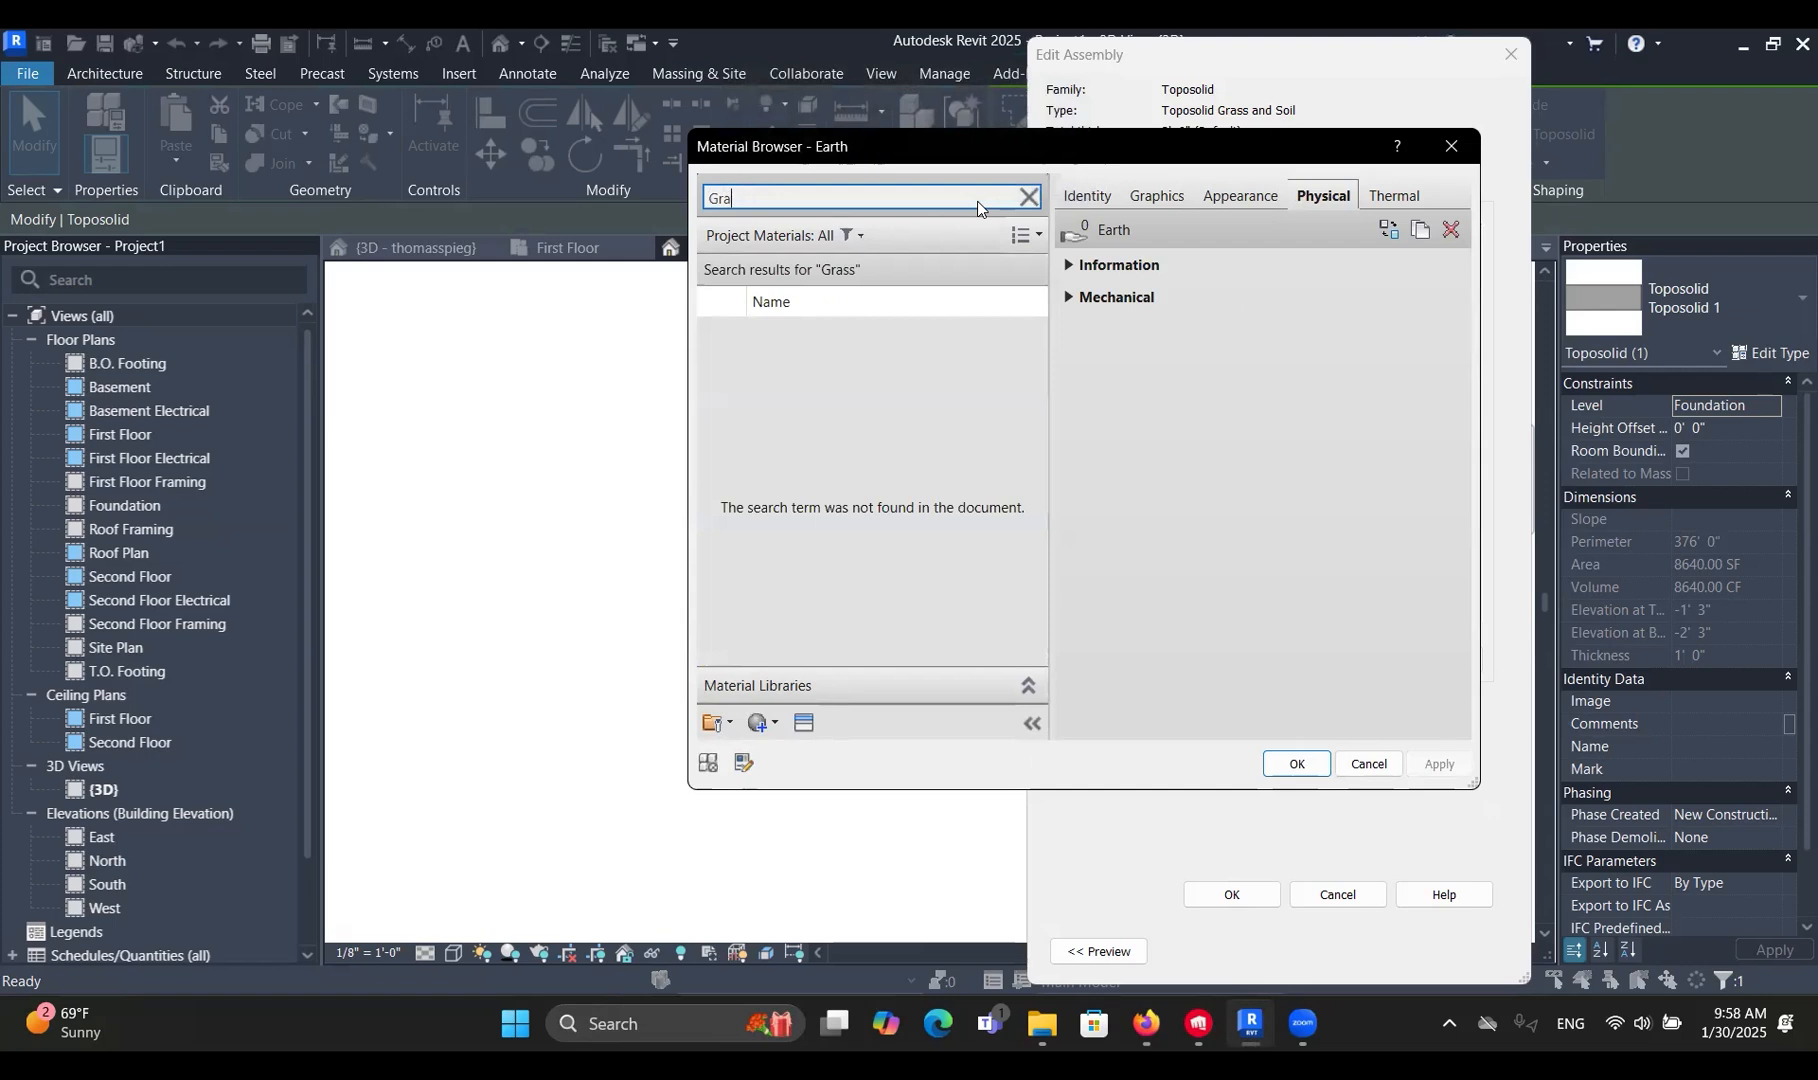
key(BackSpace)
key(BackSpace)
key(BackSpace)
Create a new material and name it Grass.
scroll(839, 428, down, 1)
click(763, 722)
click(783, 750)
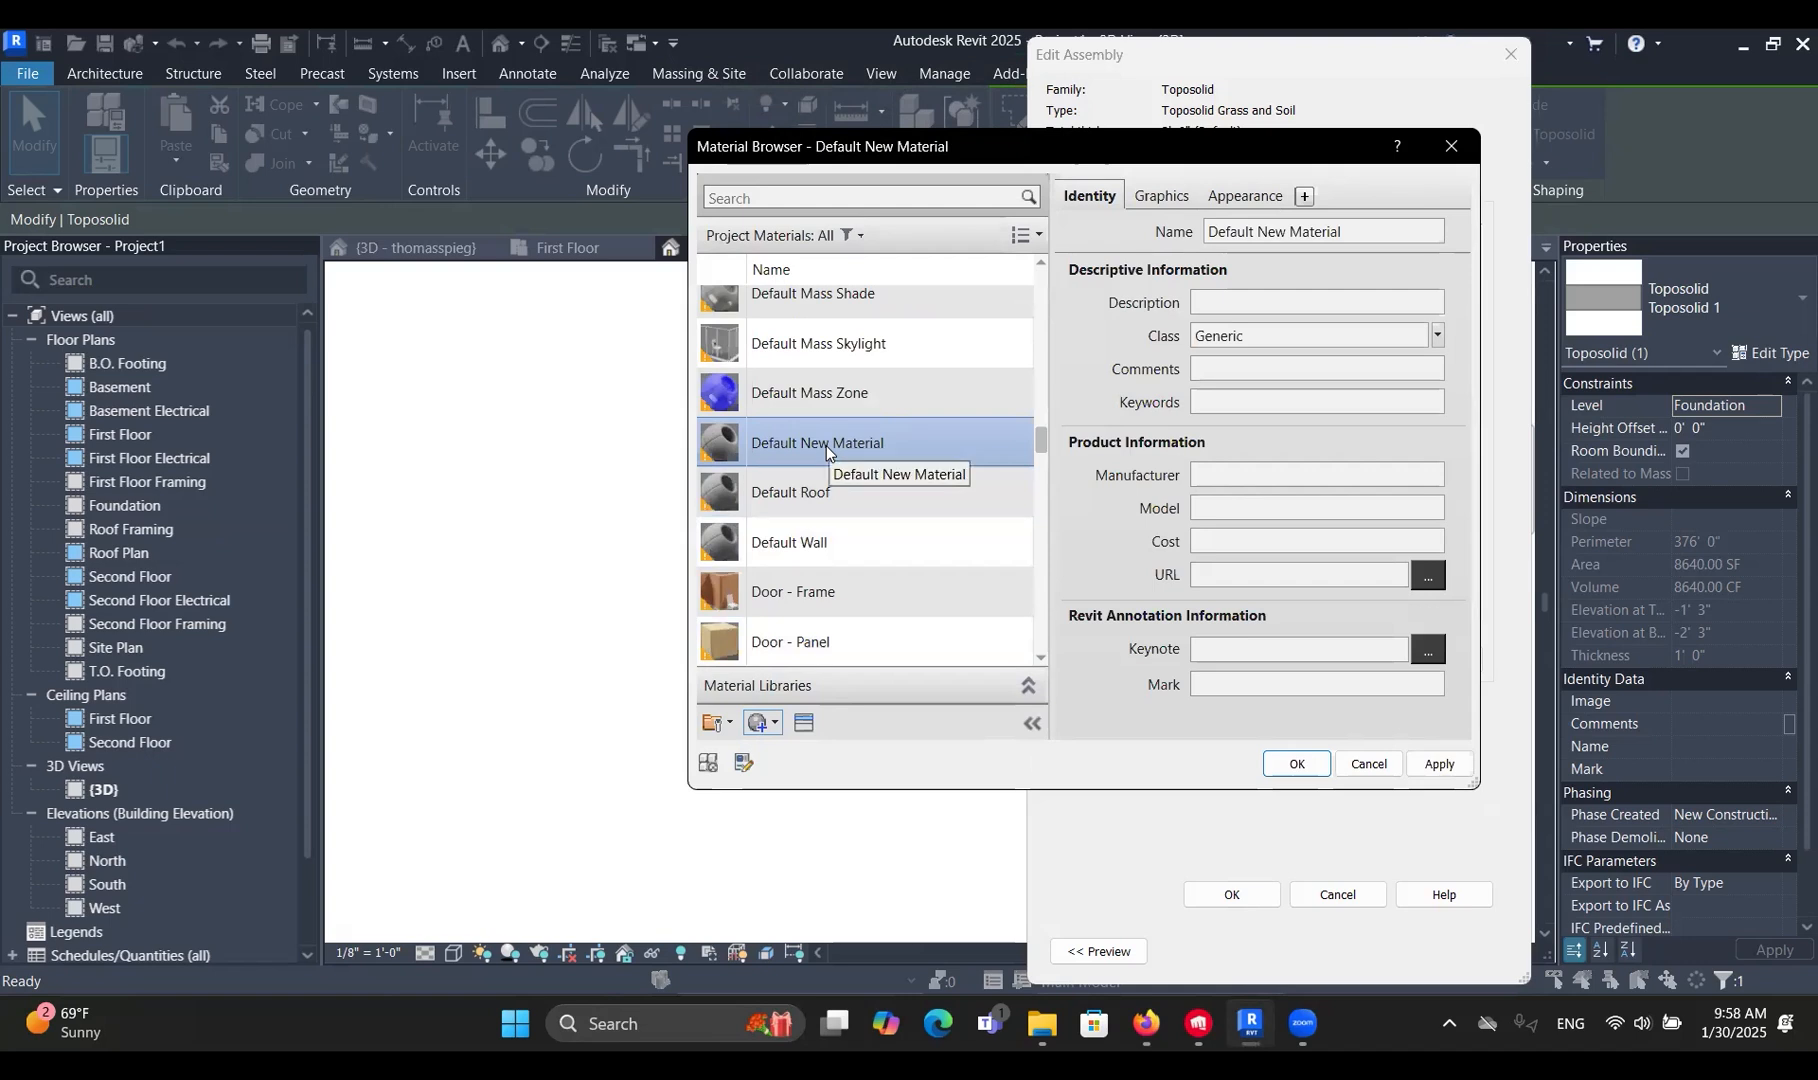
right_click(827, 446)
click(885, 541)
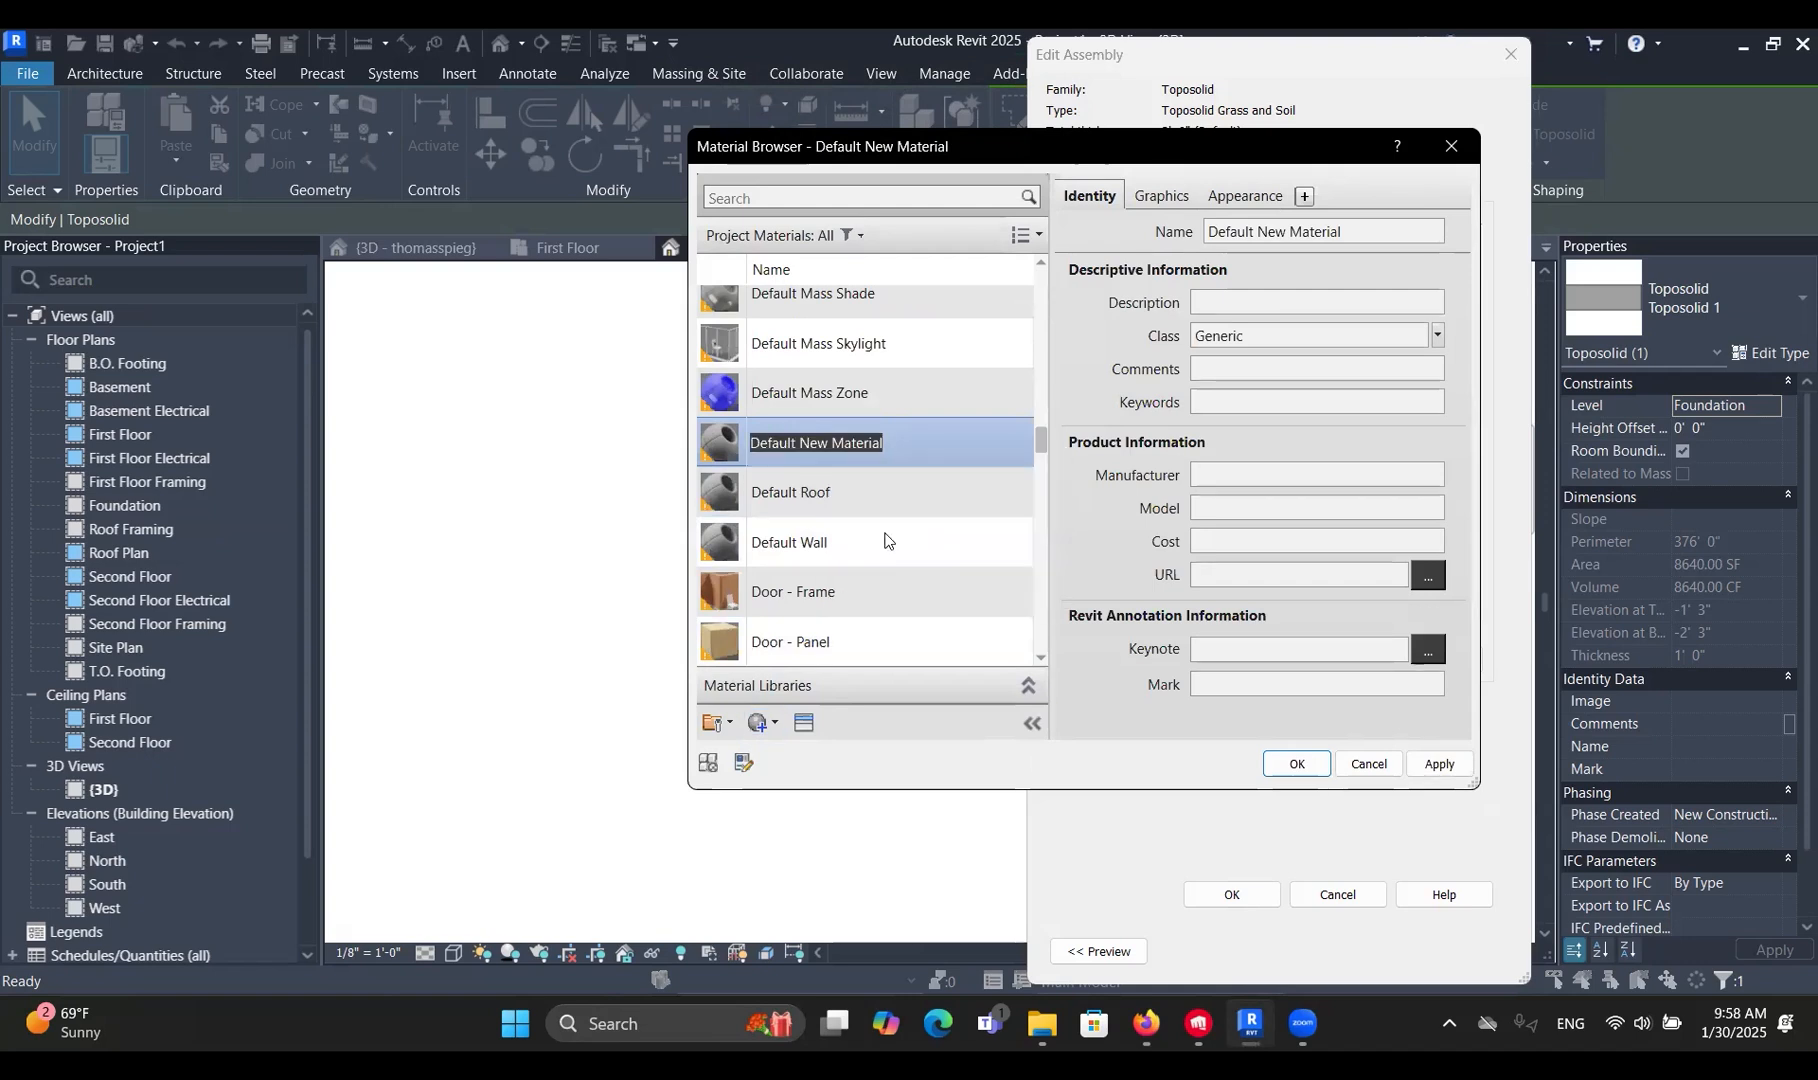
text(Grass)
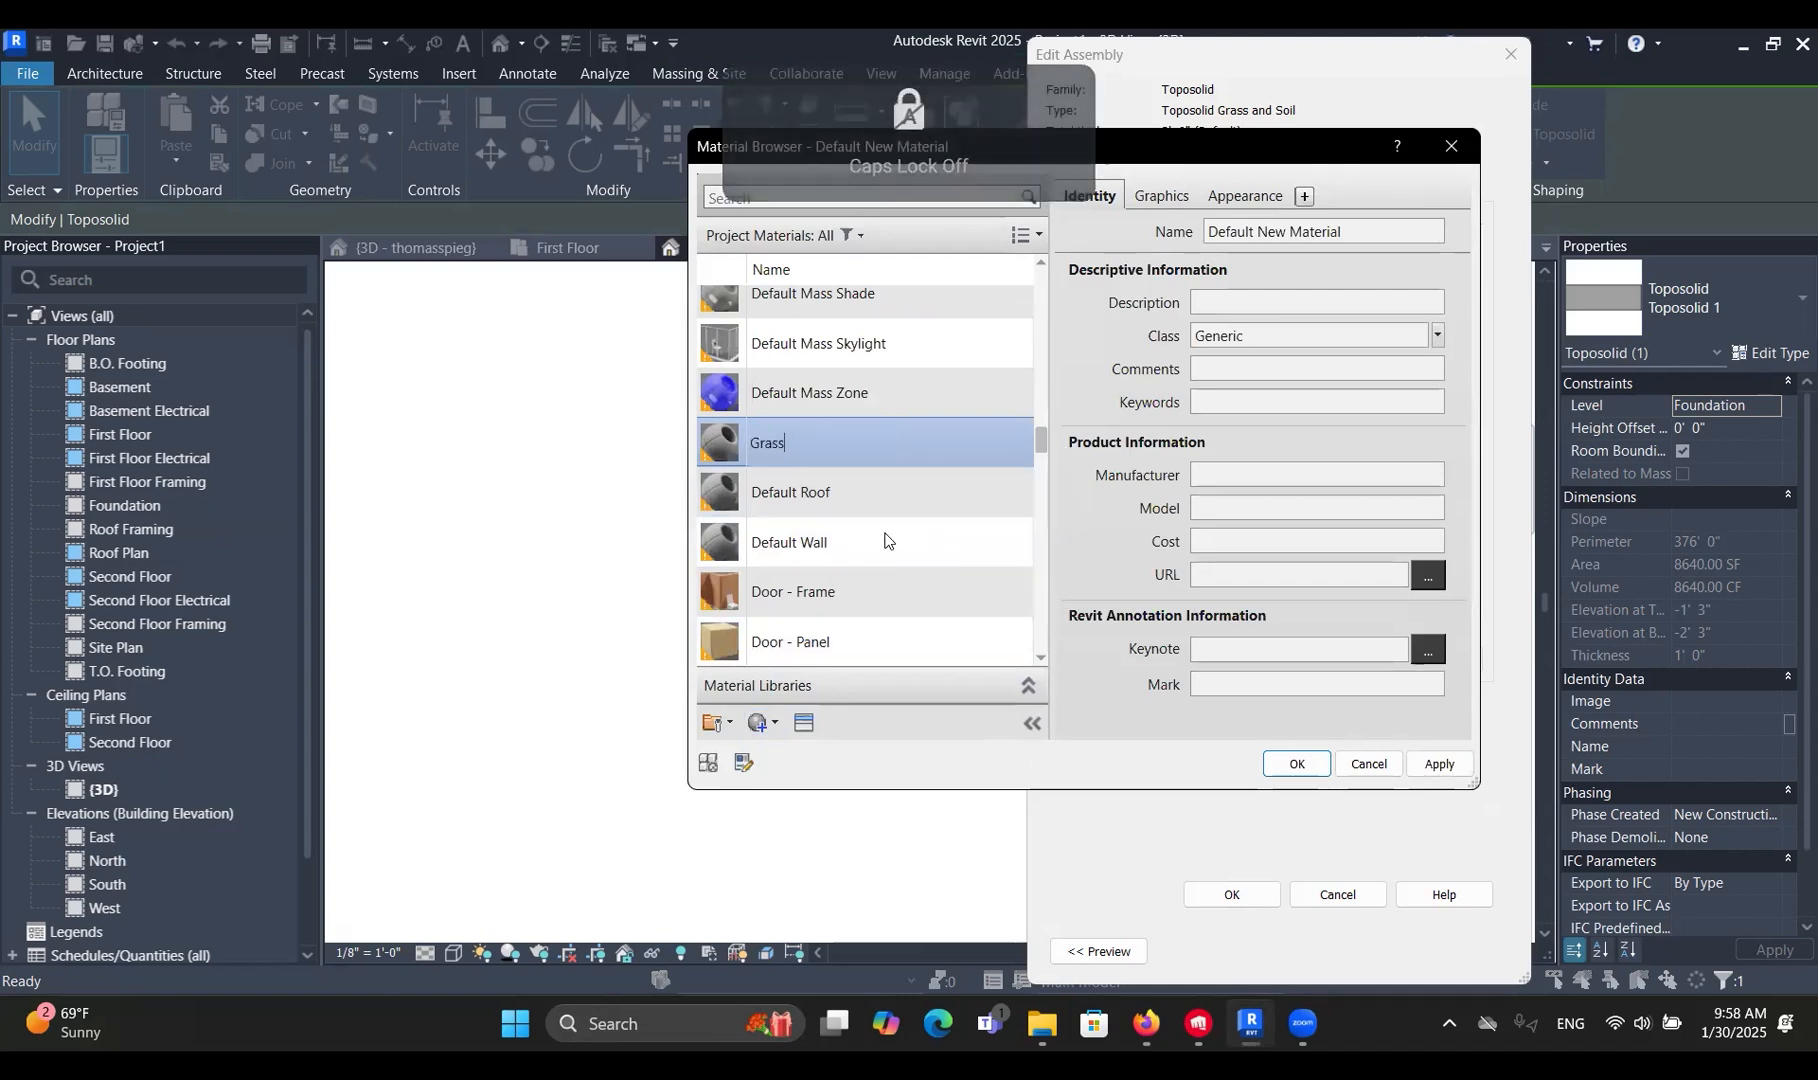
key(Return)
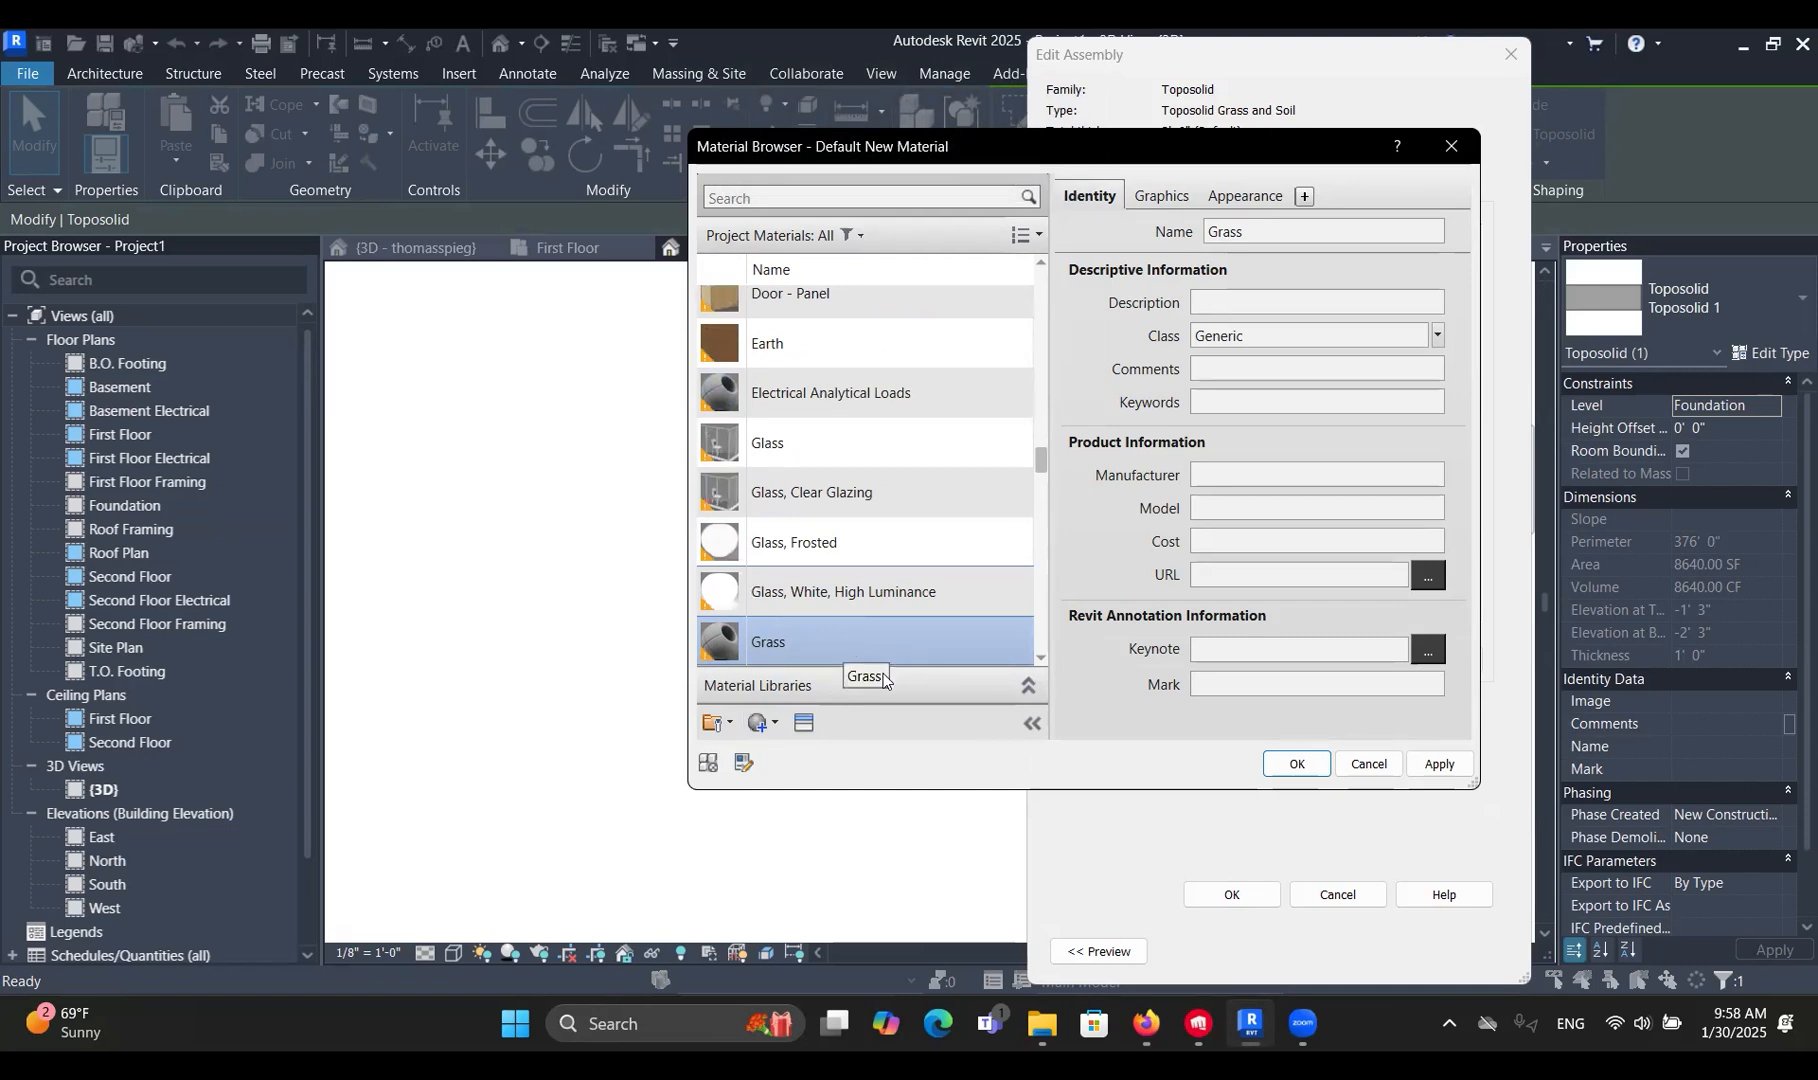
Find grass assets in the appearance library and apply Grass - Generic to the Grass material.
click(806, 722)
click(467, 314)
text(G)
key(Caps_Lock)
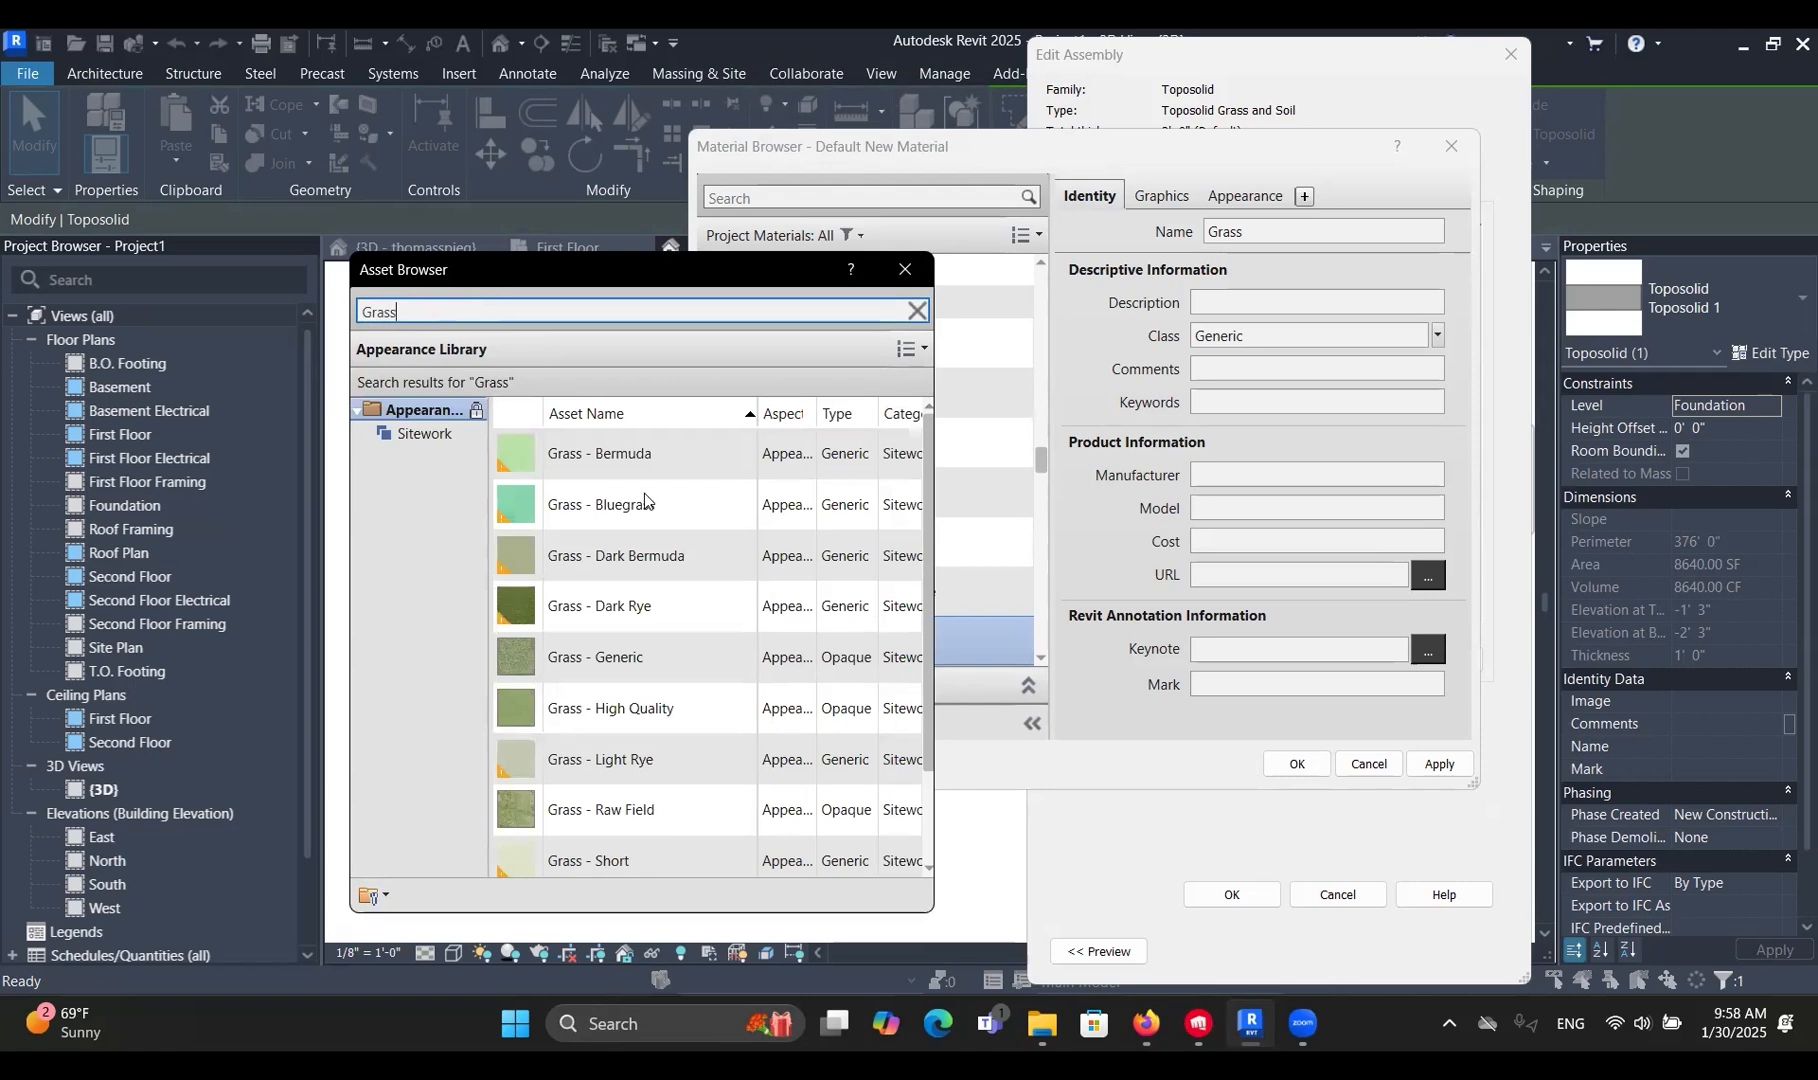
double_click(629, 659)
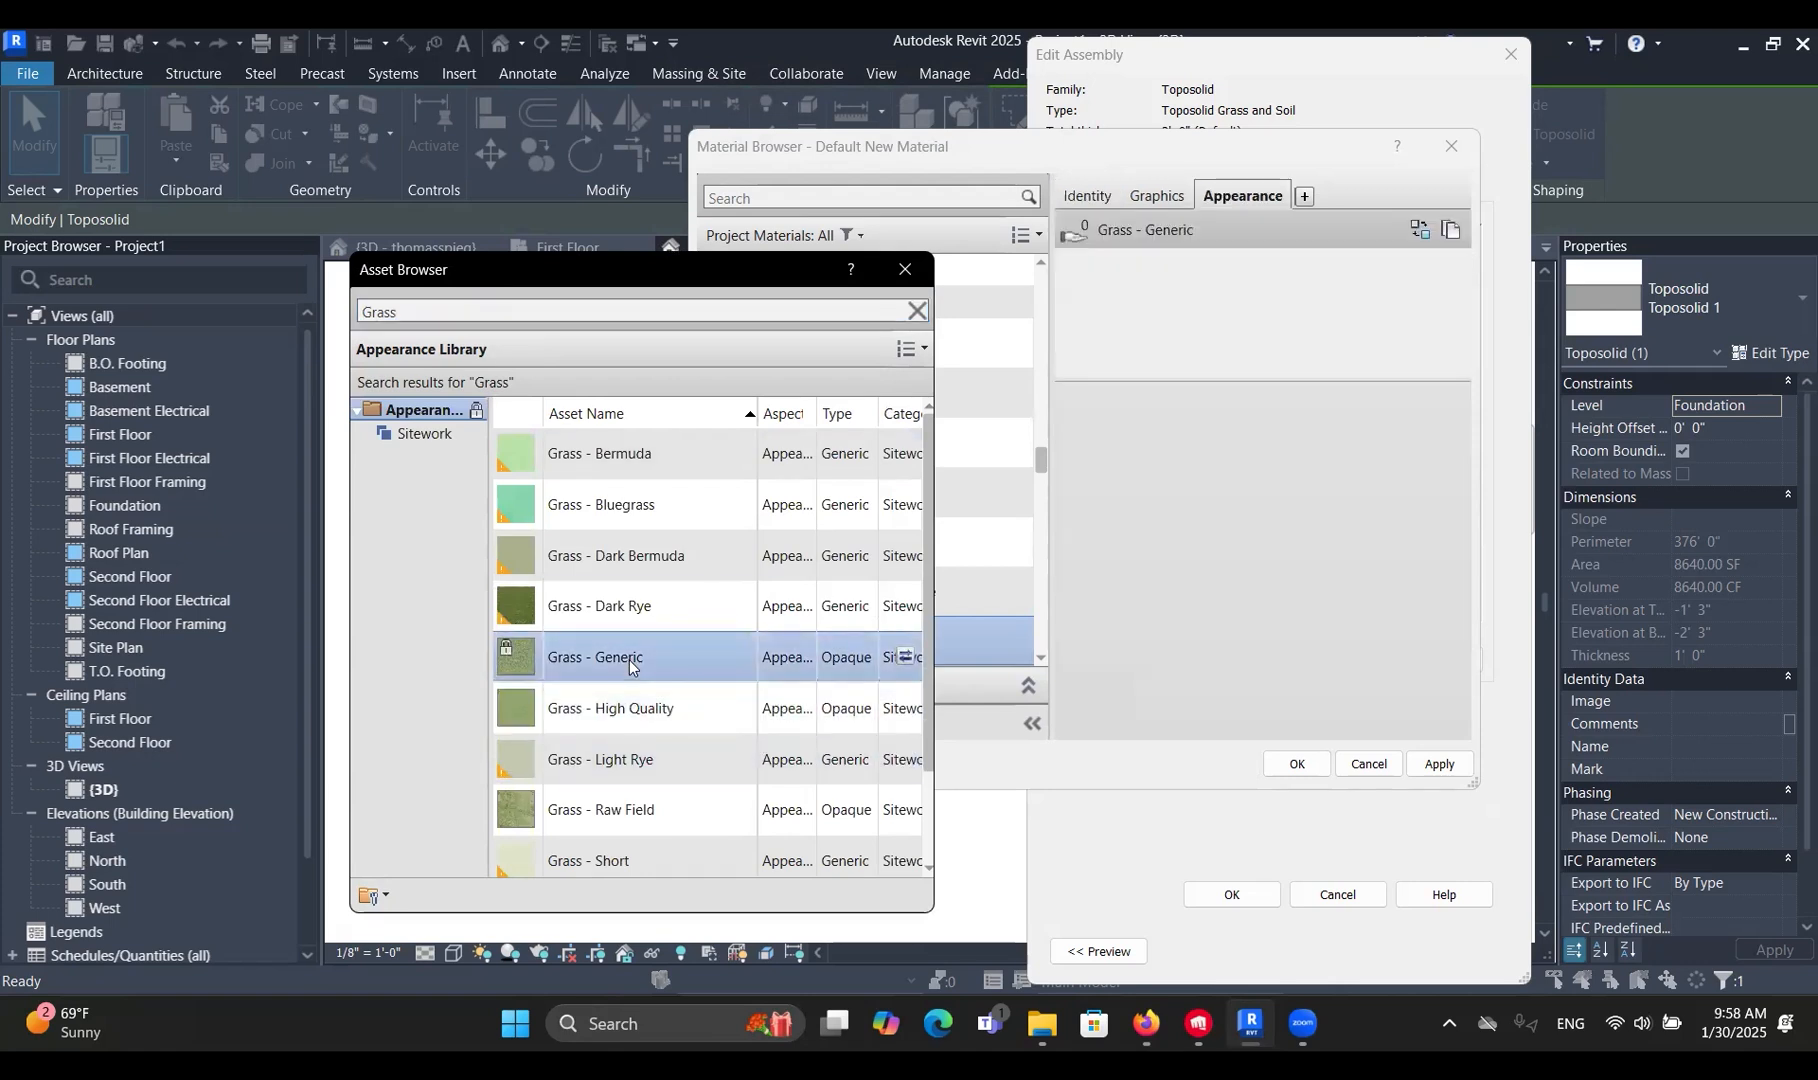
click(1374, 684)
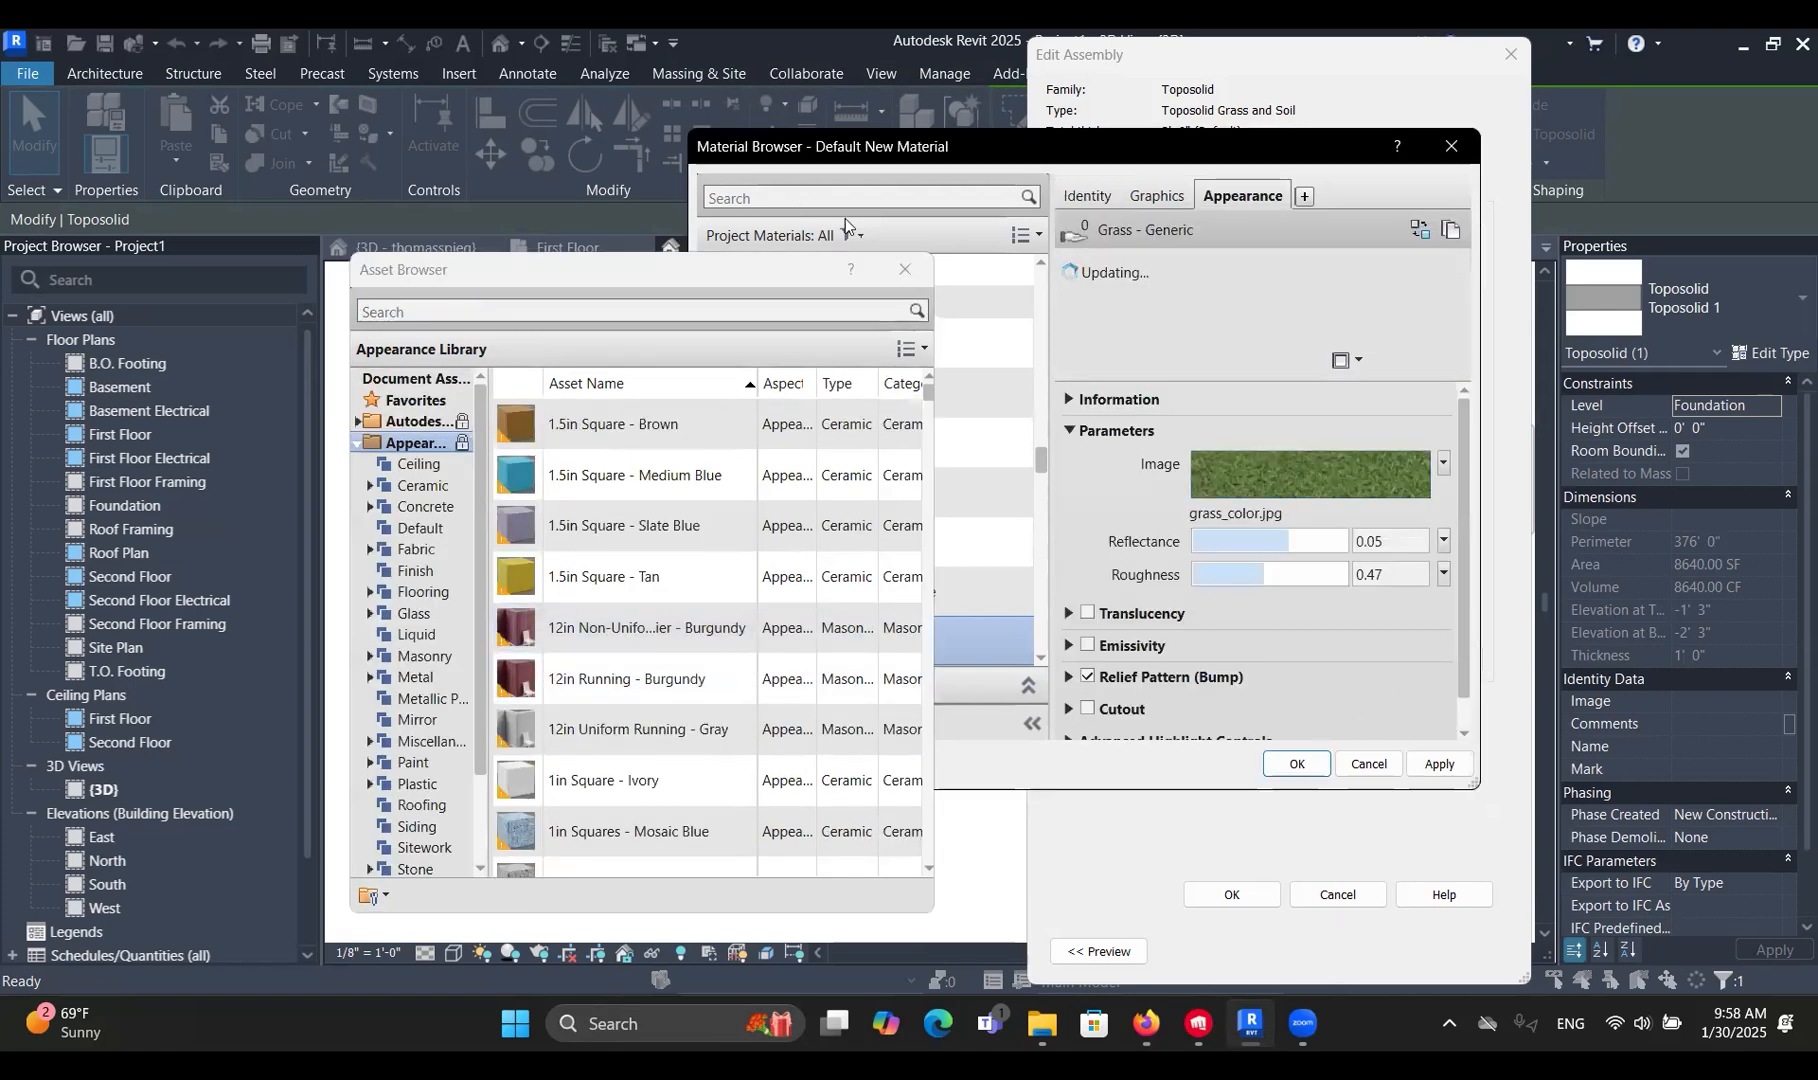
click(899, 277)
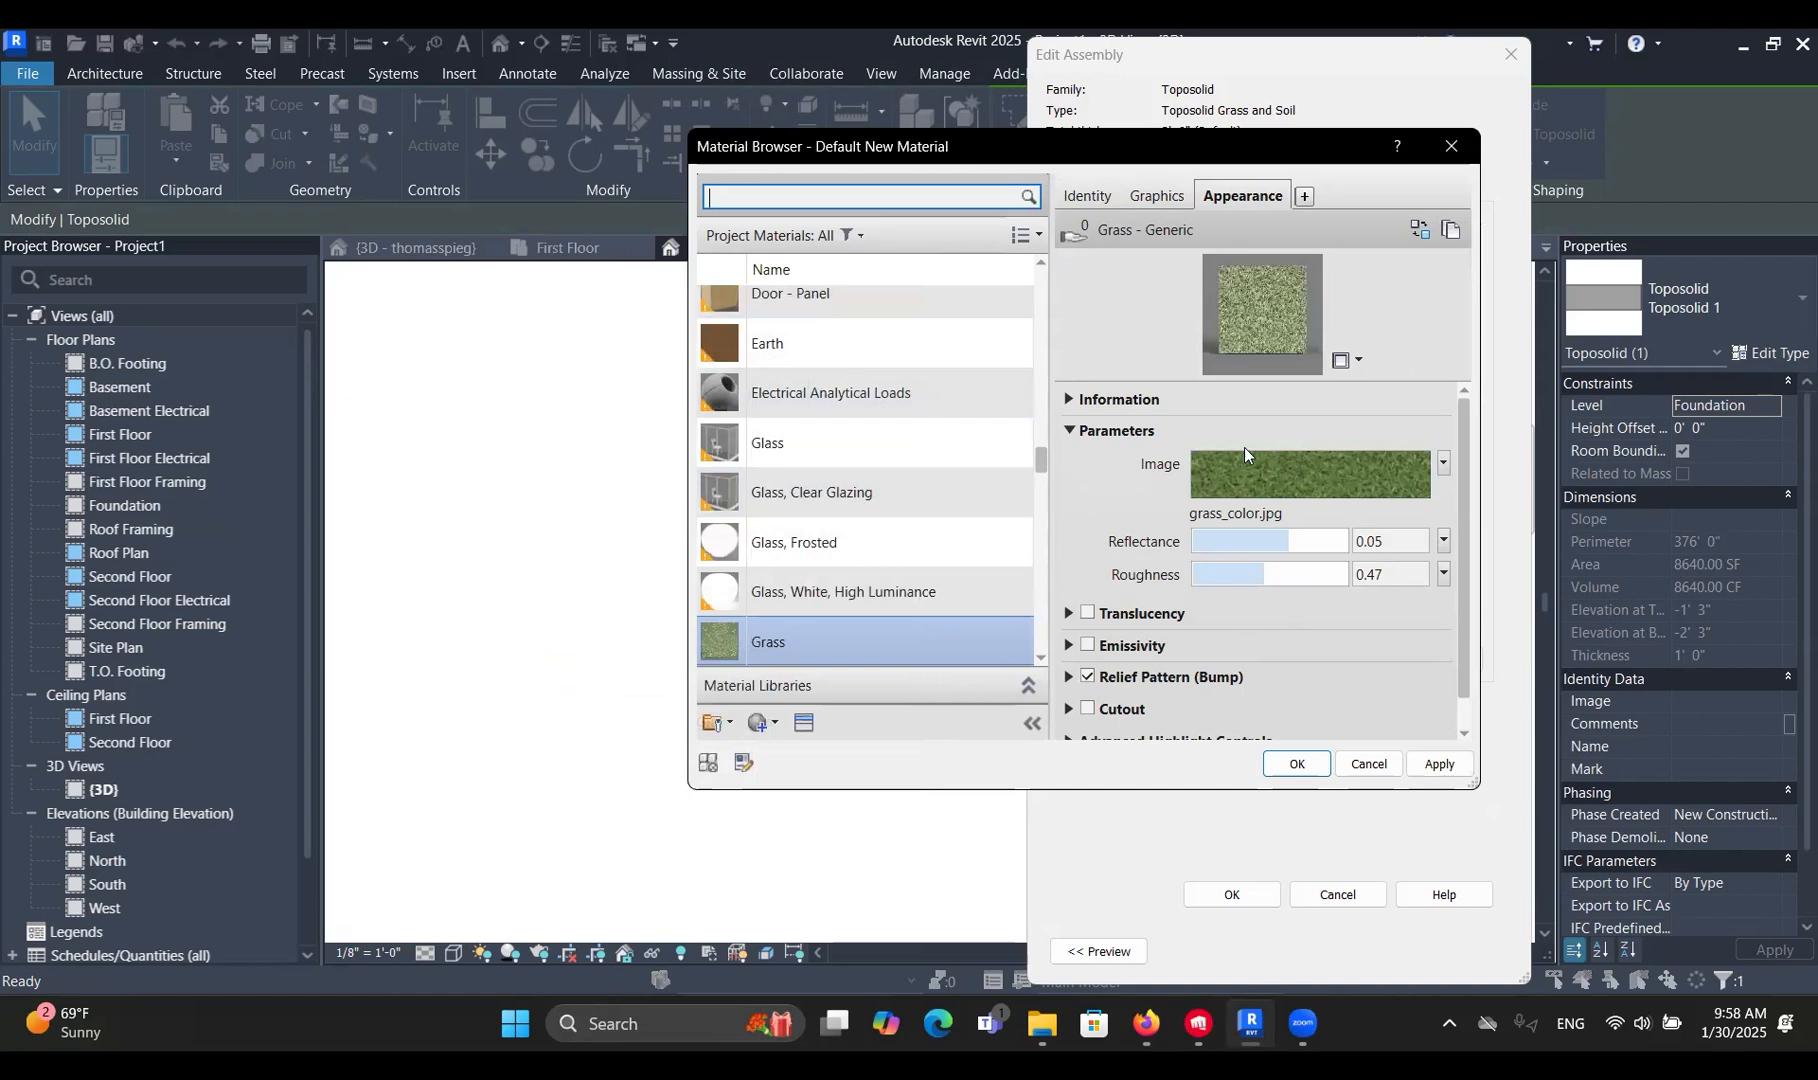
Review and apply the Grass material's appearance settings, and assign the material to the membrane layer.
scroll(1150, 584, down, 1)
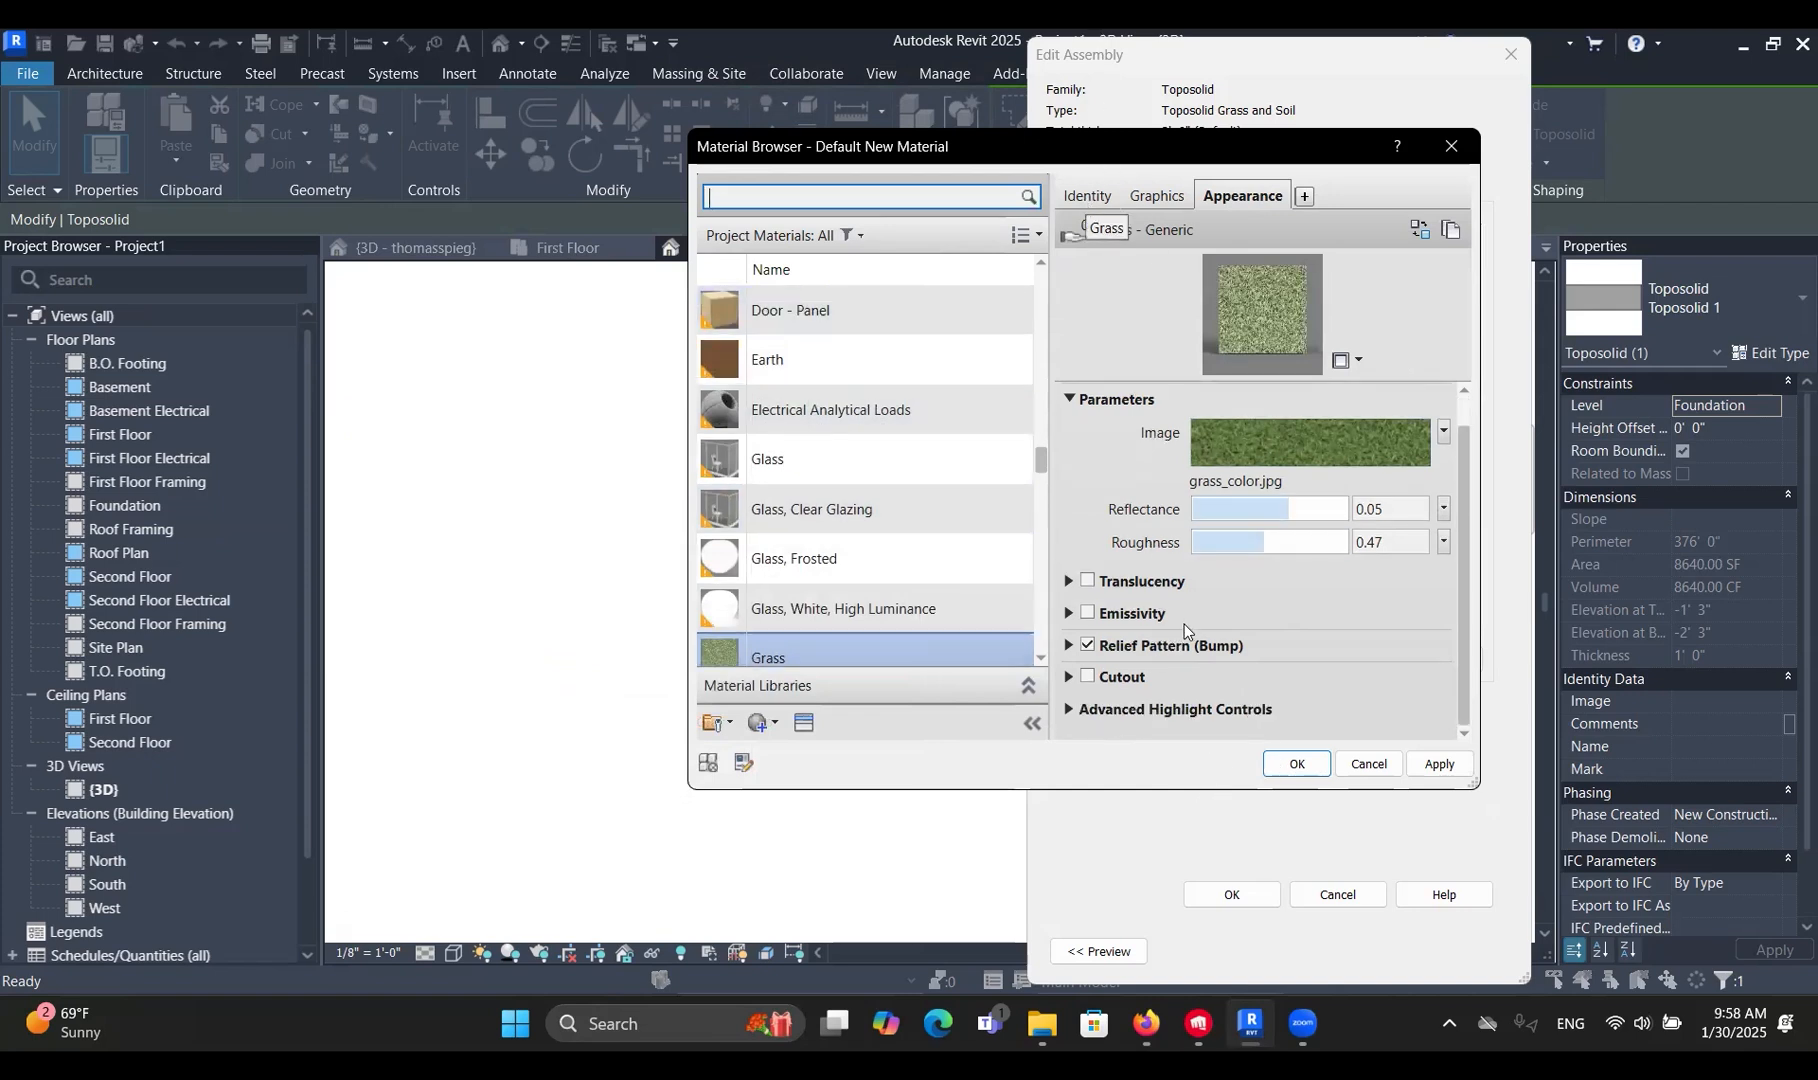
scroll(1108, 495, up, 1)
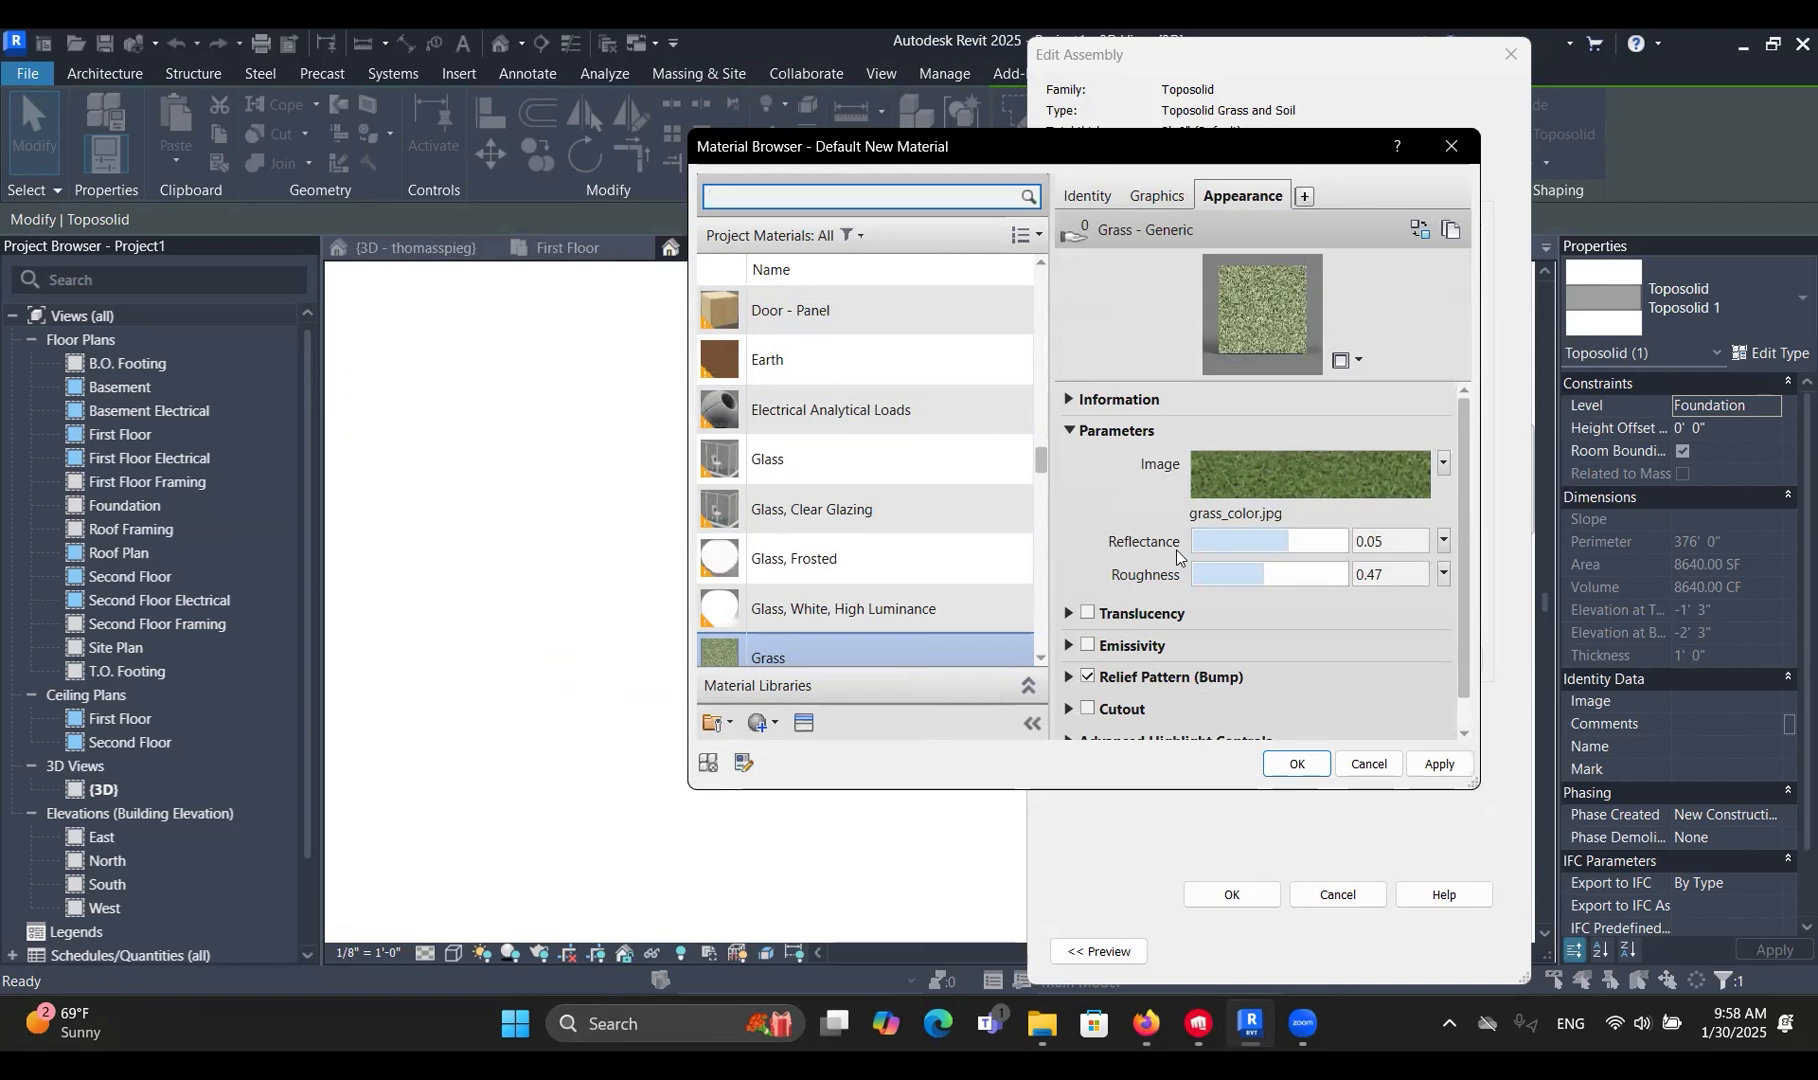
click(1437, 763)
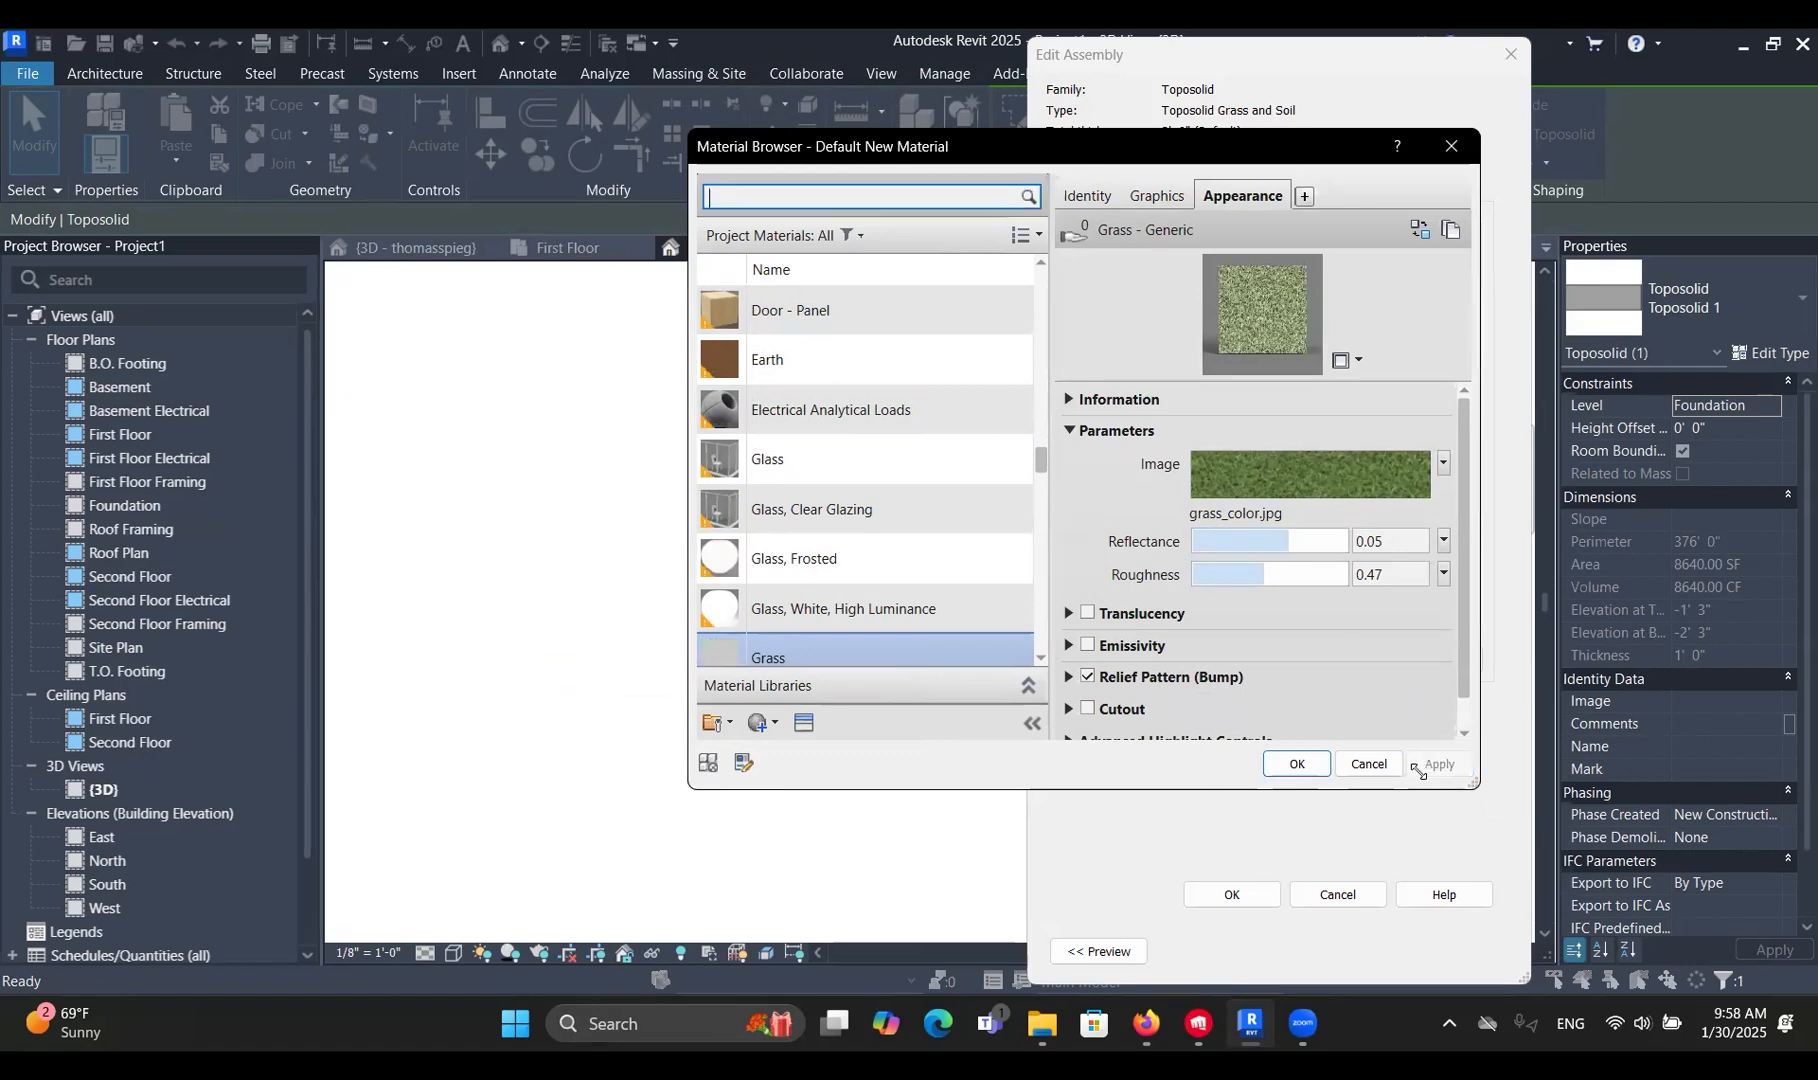
click(1296, 763)
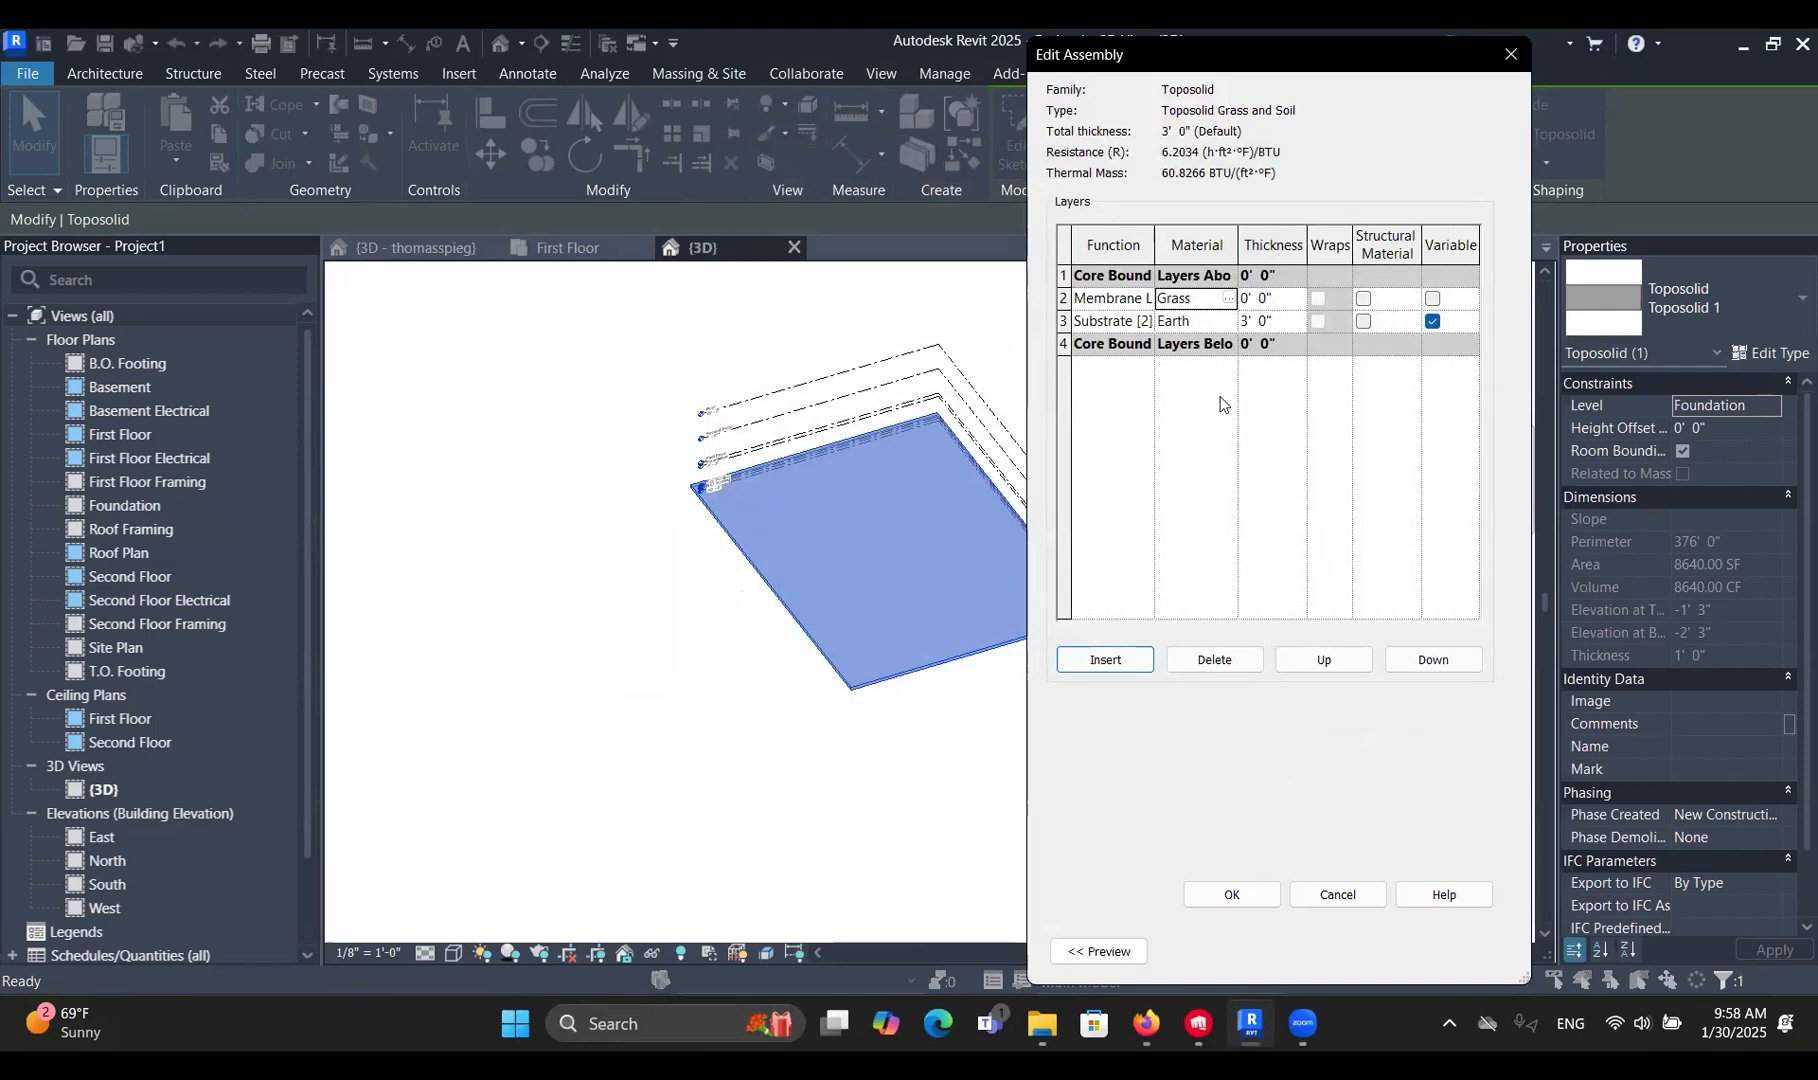
Set the thickness of the Grass layer to 1' 0".
click(1283, 300)
text(1)
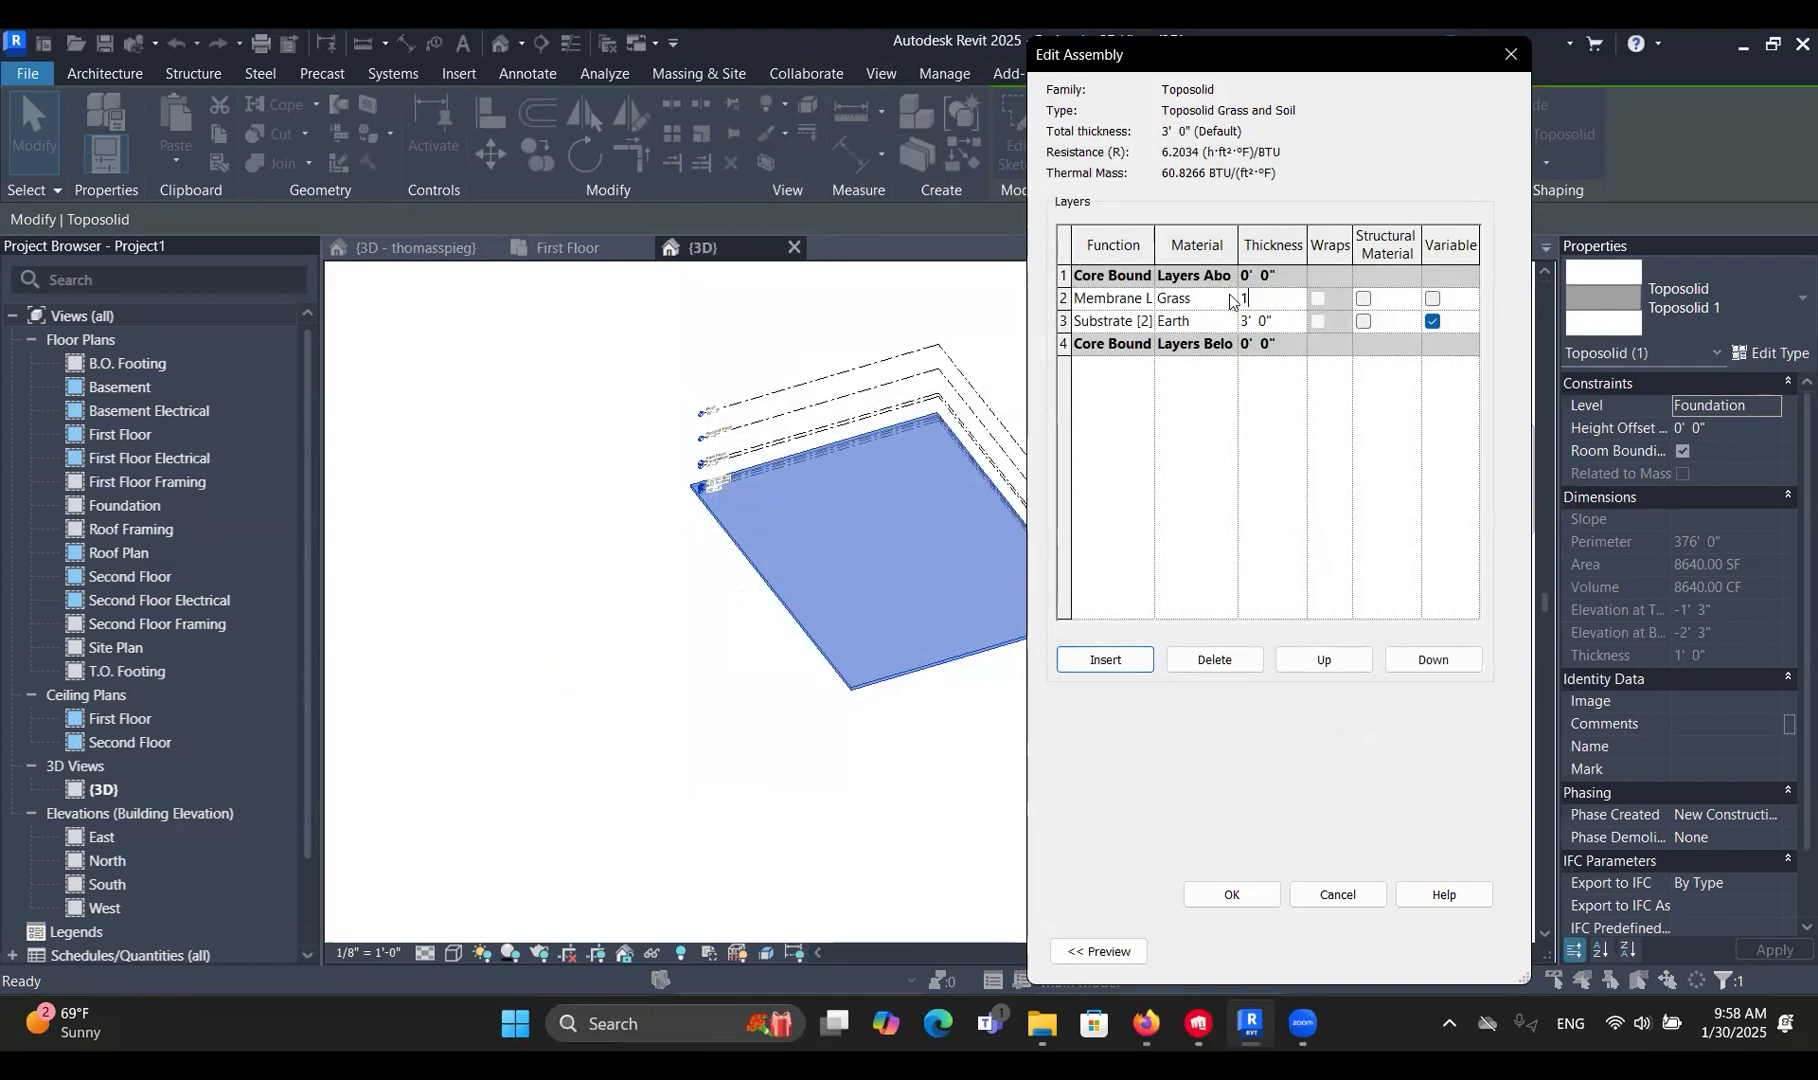
click(1328, 455)
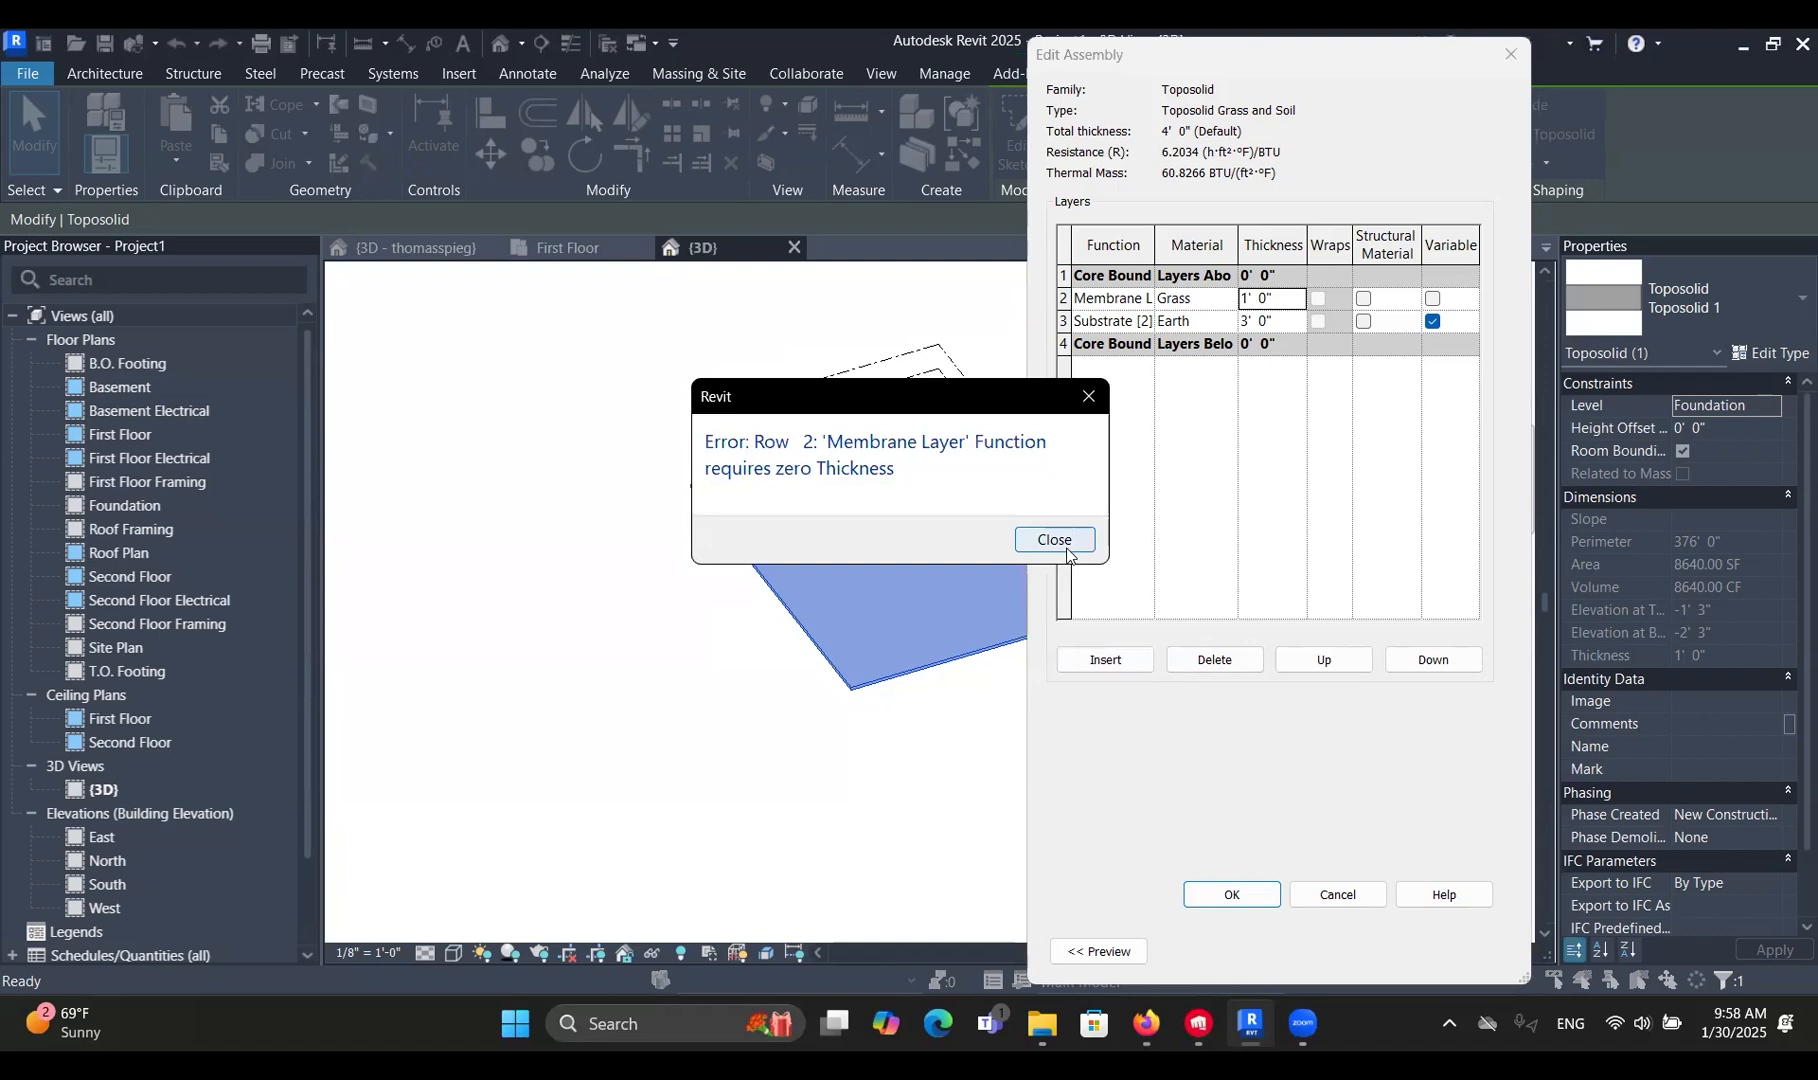
Change the Grass layer's function to Finish 1 [4], then accept the structure and type changes and deselect the toposolid.
click(1066, 547)
click(1150, 304)
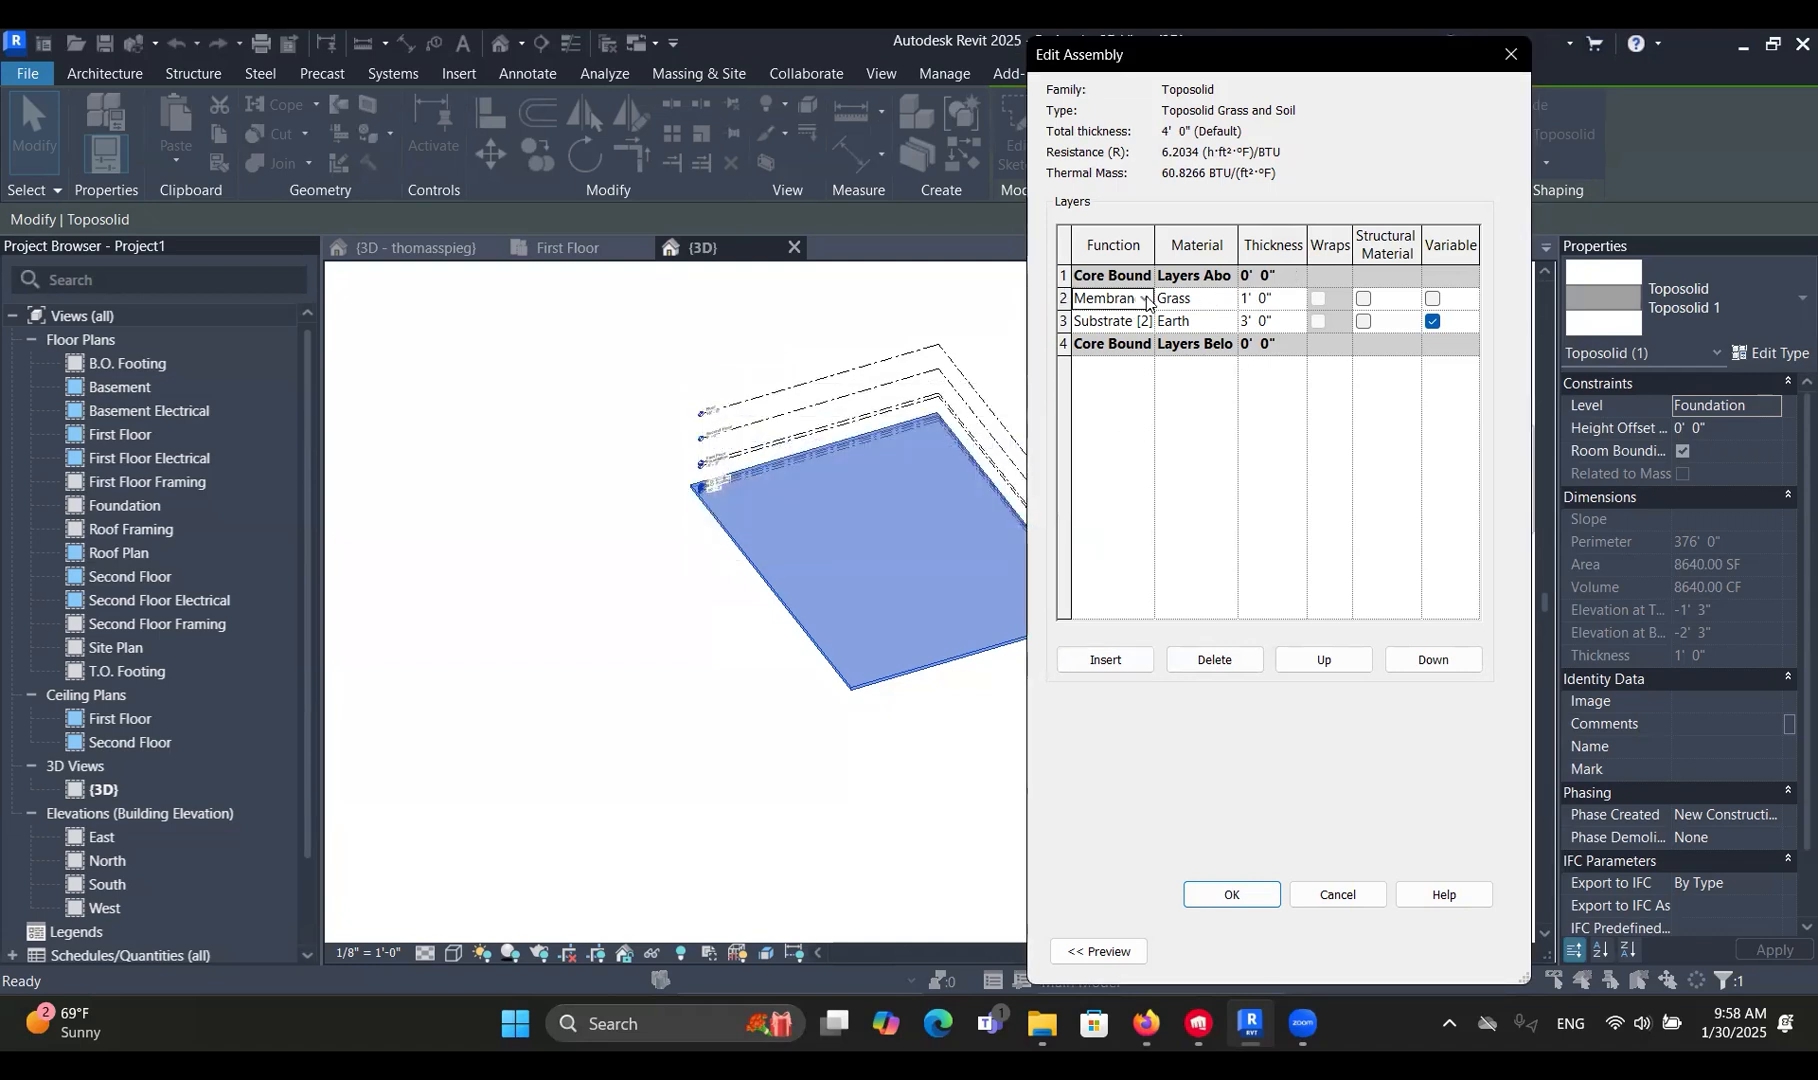
click(1145, 299)
click(1108, 379)
click(1231, 895)
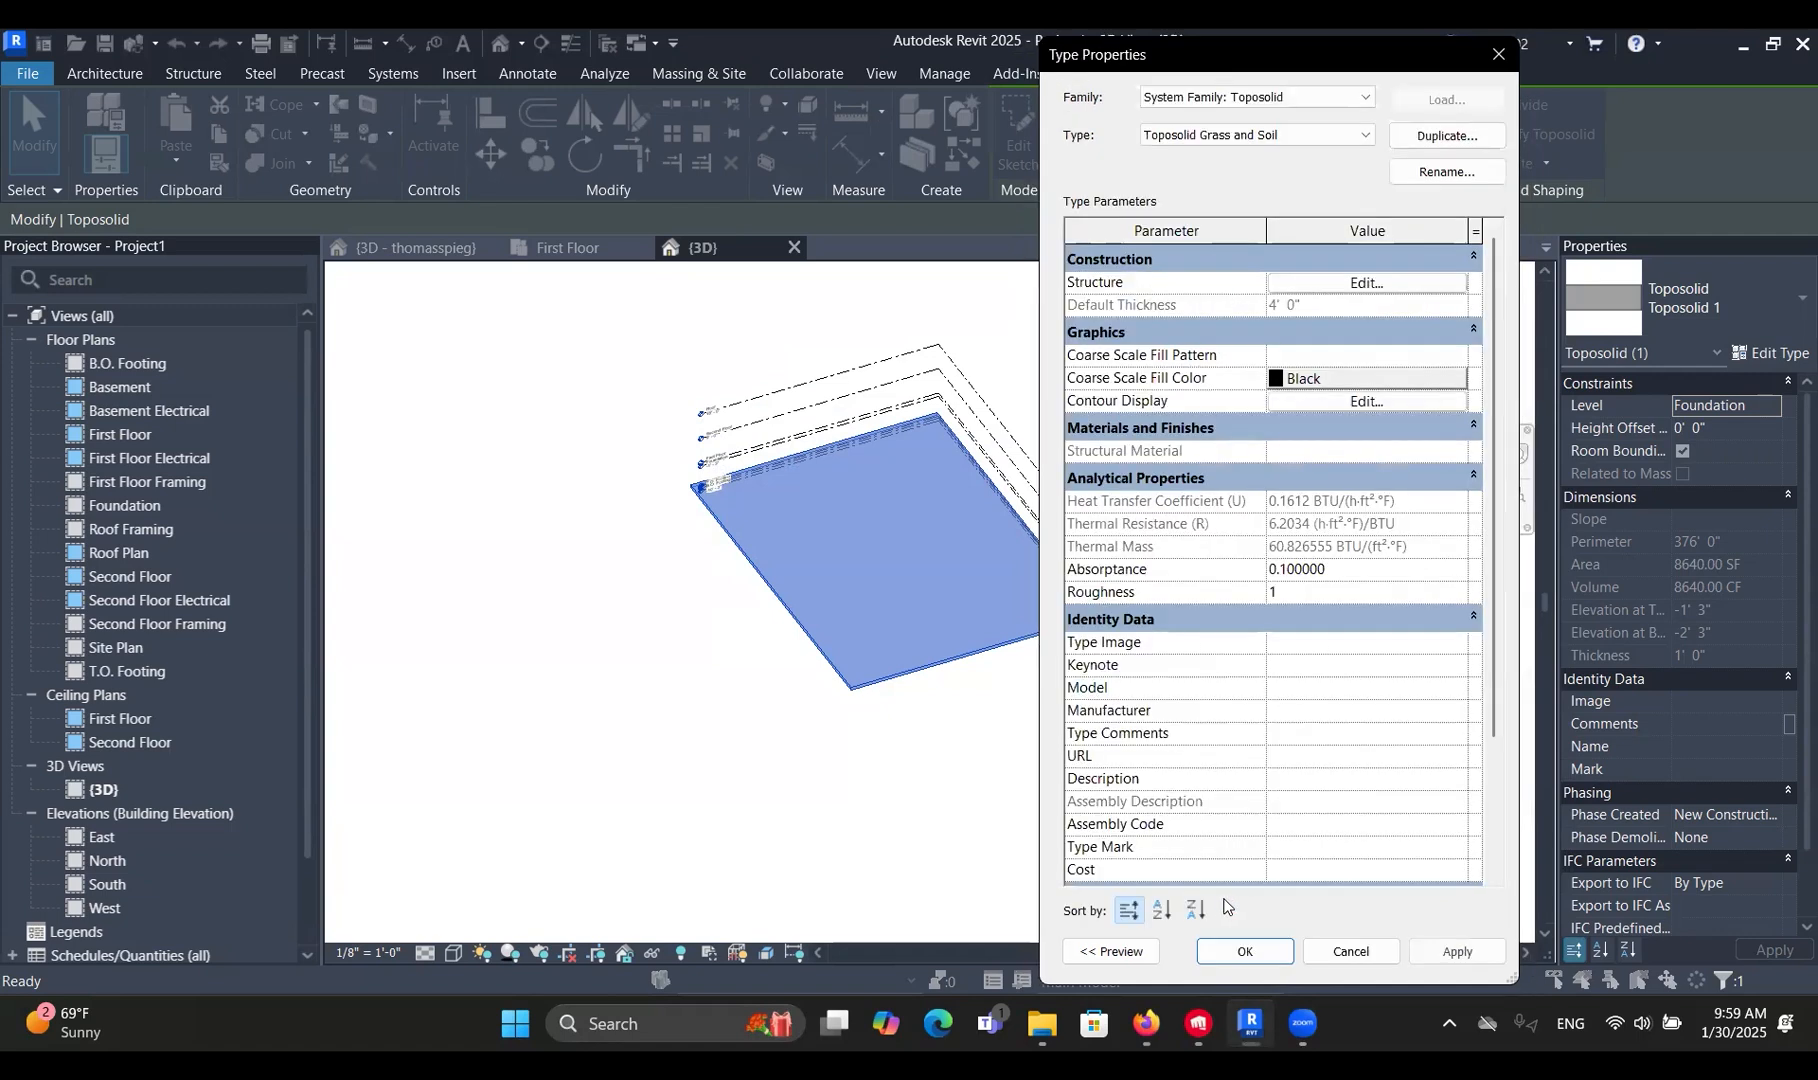
click(1243, 951)
click(1267, 828)
Display the 3D view in the Shaded visual style.
middle_drag(990, 630, 902, 594)
middle_drag(836, 533, 838, 530)
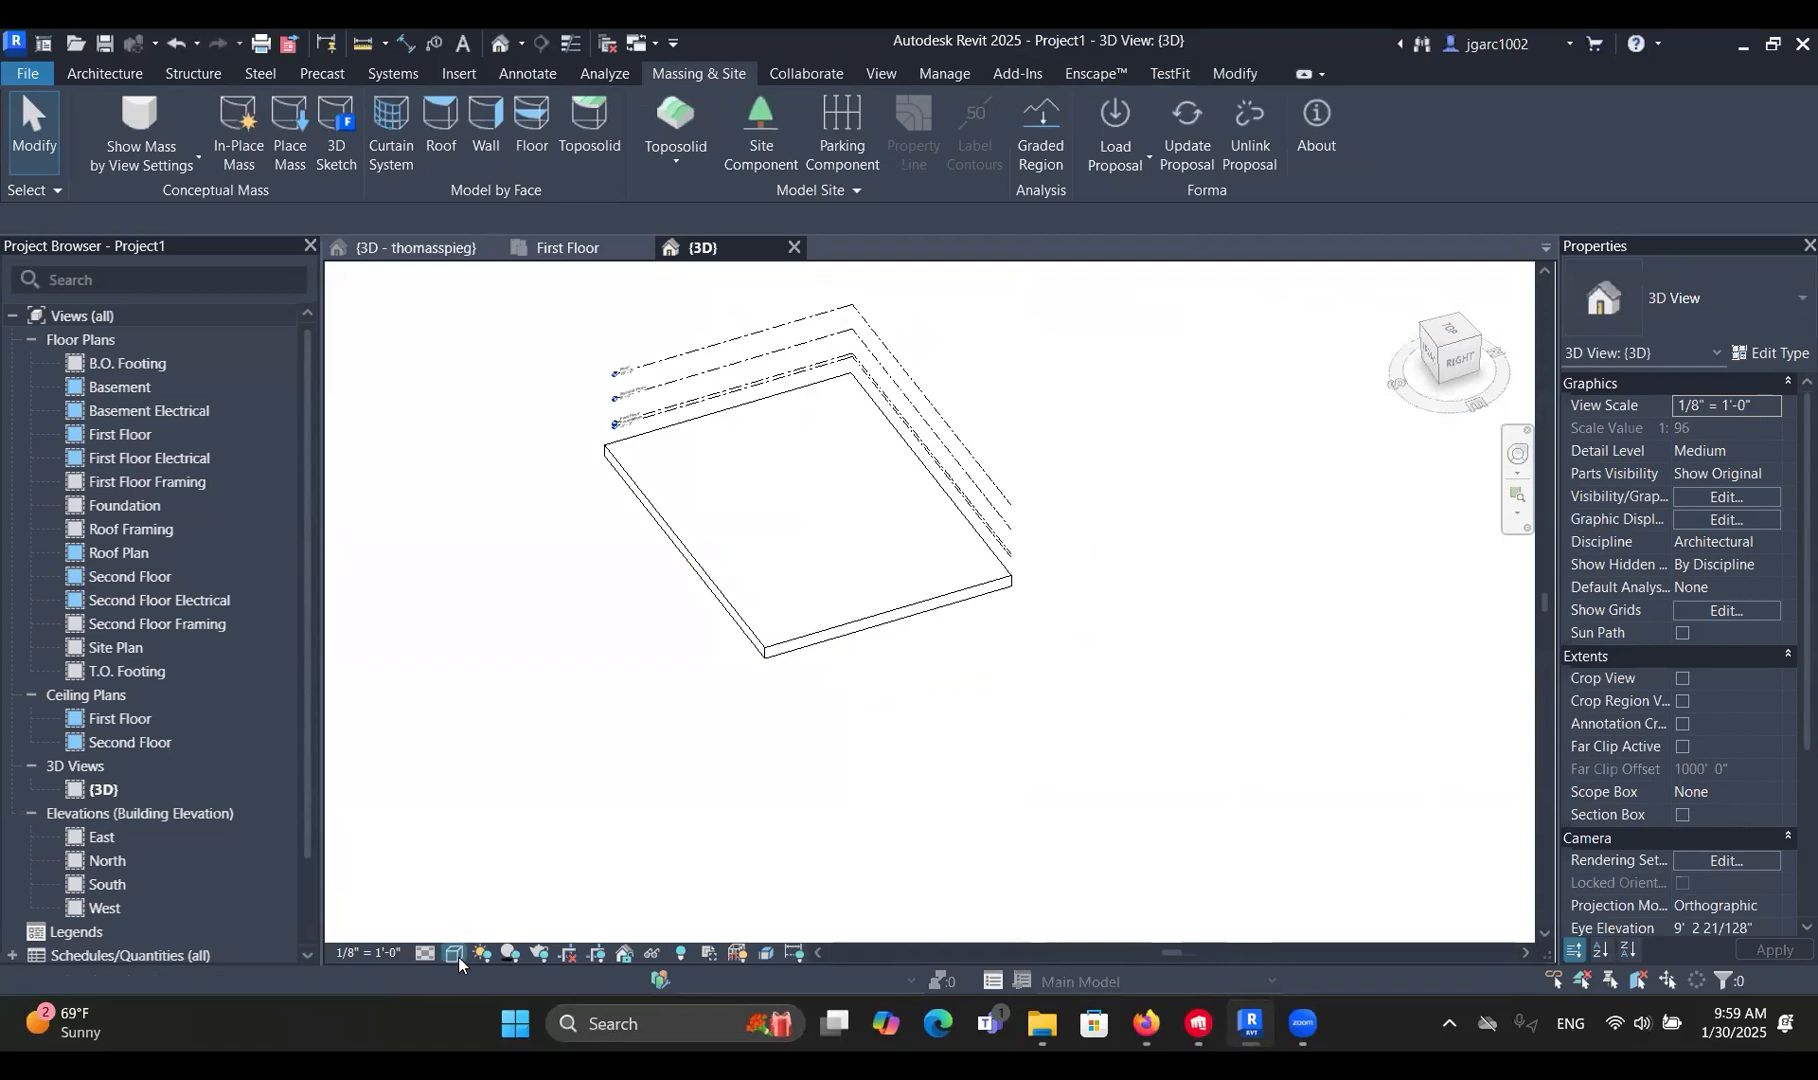
click(454, 952)
click(483, 857)
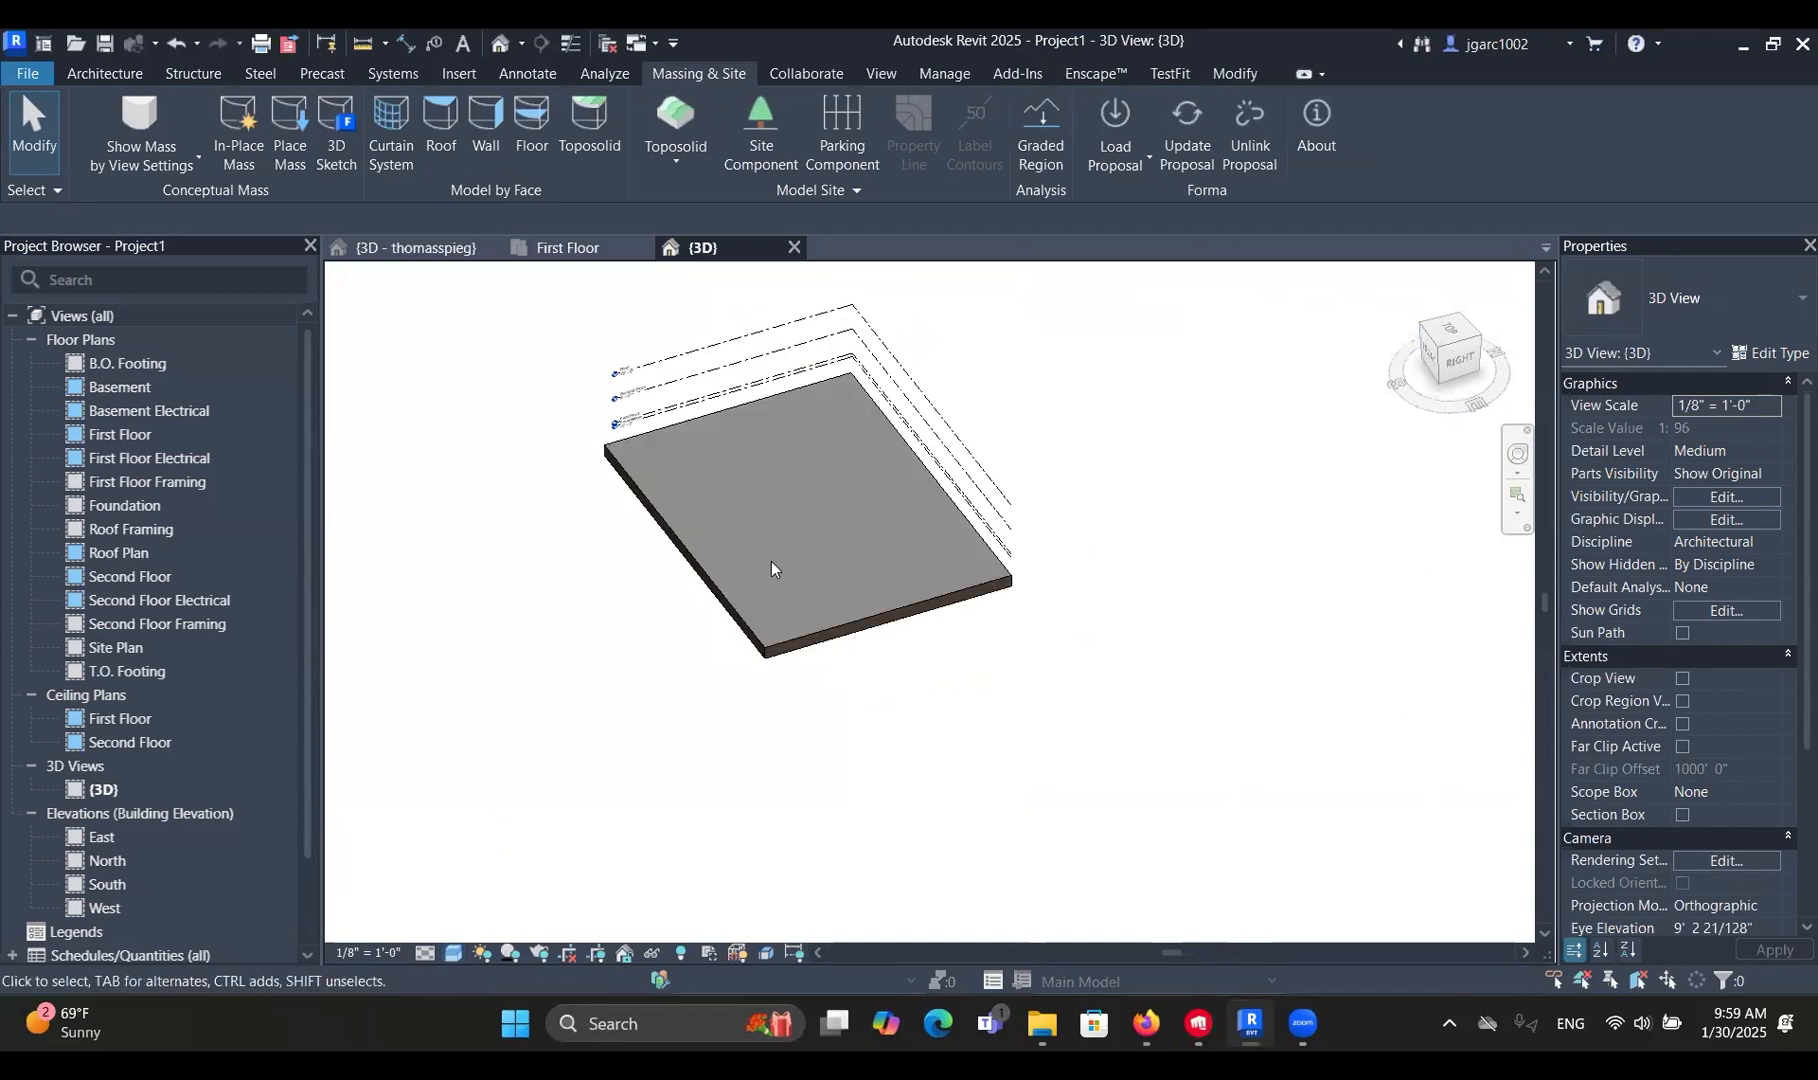
Switch the 3D view to a visual style that displays the toposolid's grass and earth material appearances.
scroll(797, 599, up, 4)
mouse_move(797, 599)
middle_down()
mouse_move(679, 632)
mouse_move(788, 685)
middle_up()
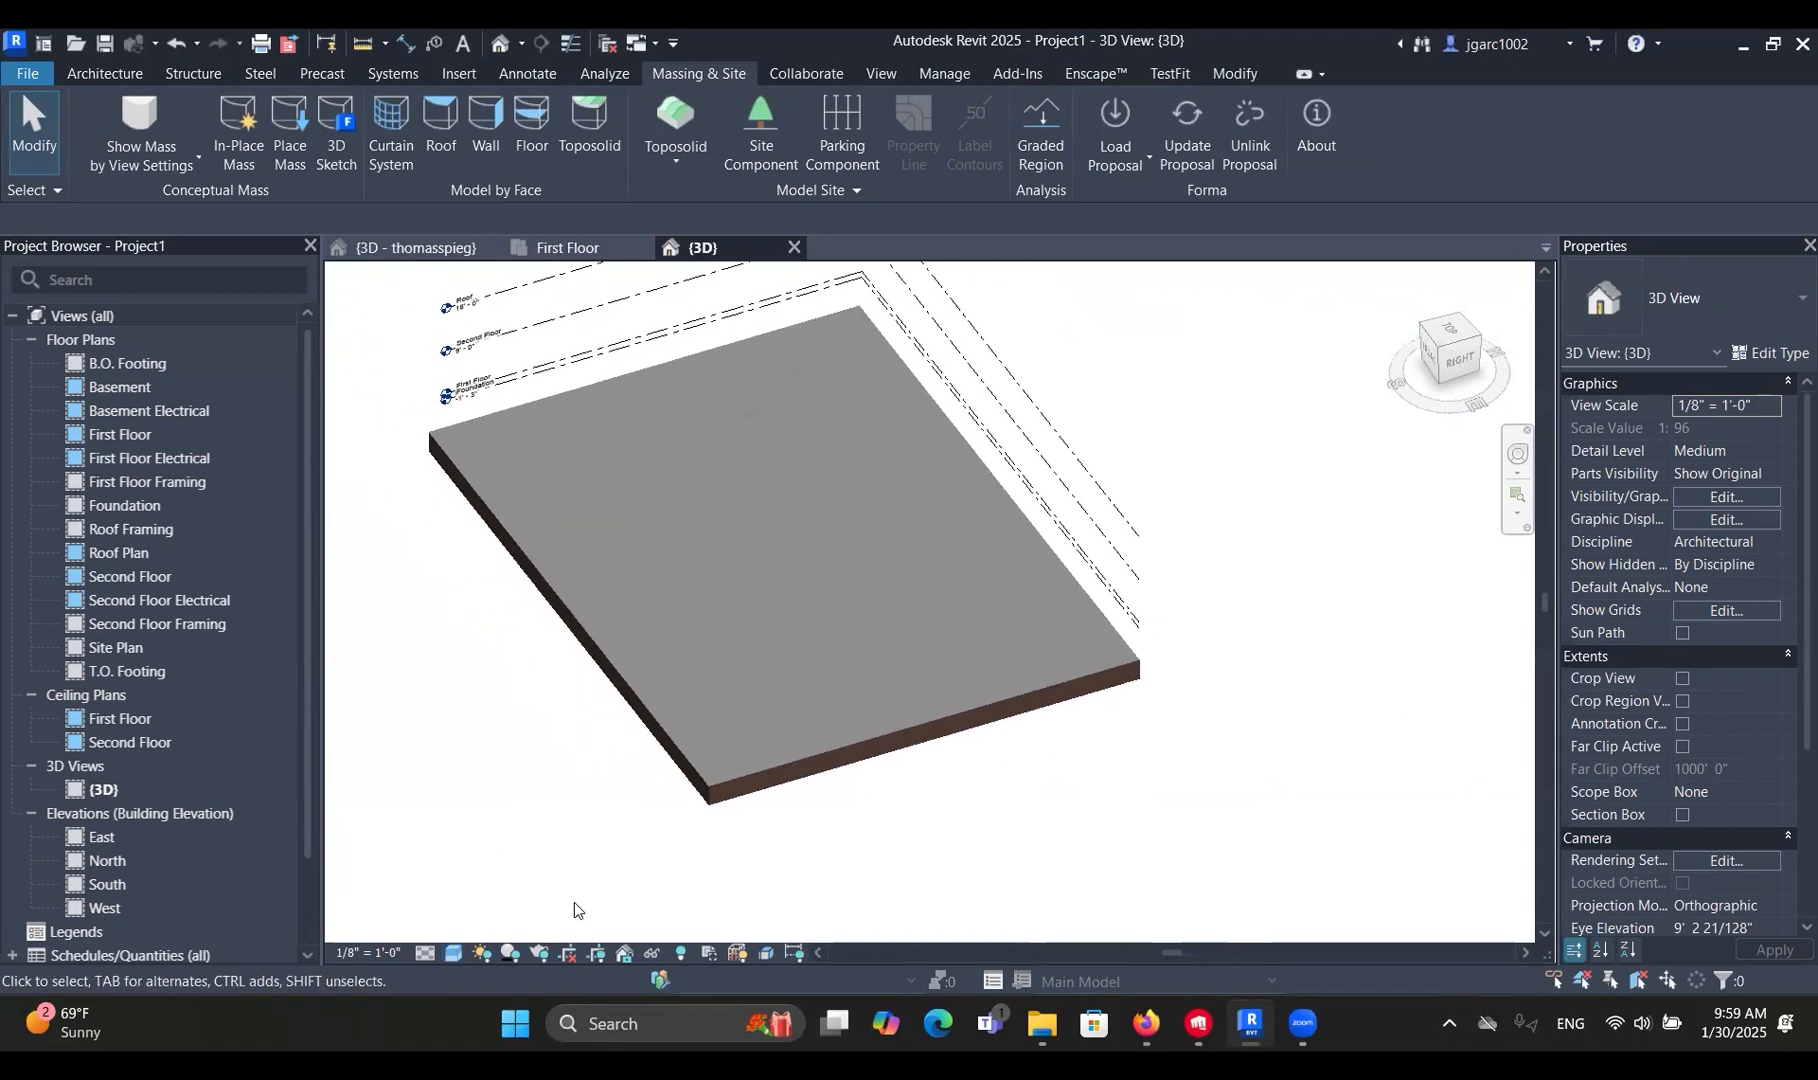
click(454, 952)
click(491, 905)
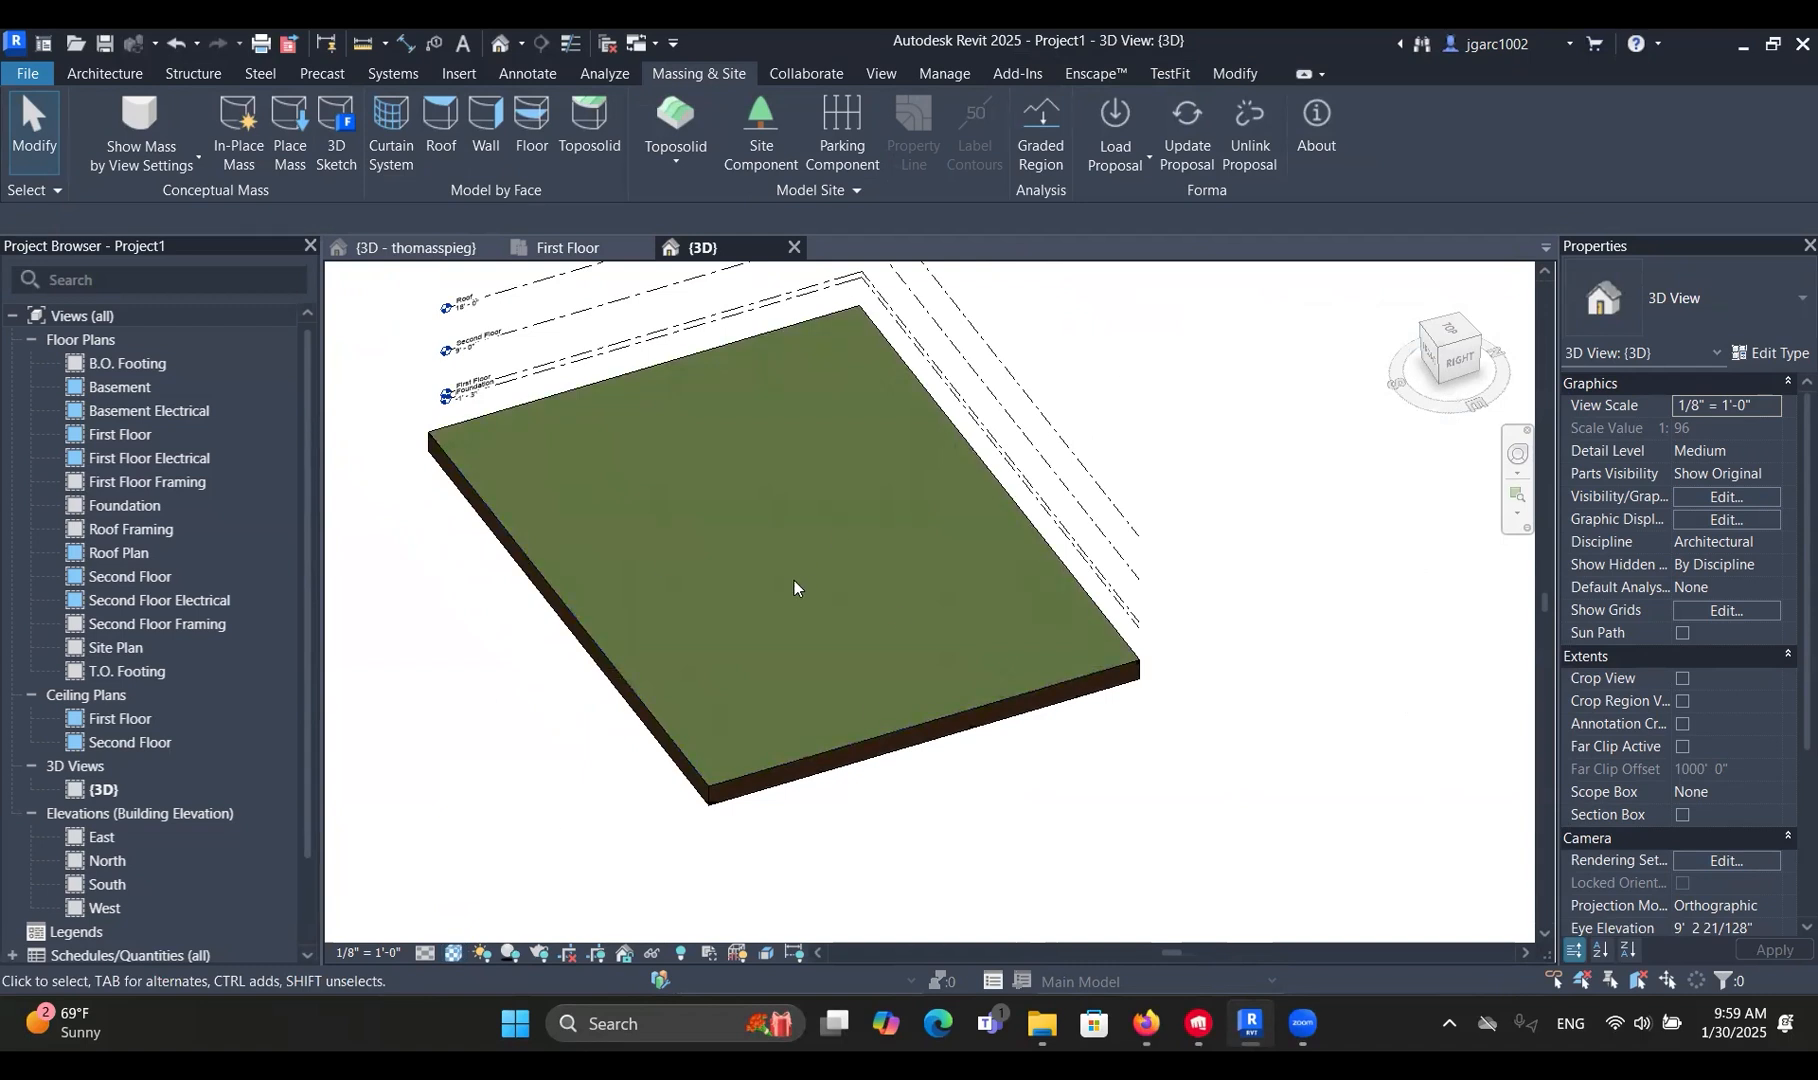
Add seven shape-editing points spread across the interior of the toposolid's top surface.
click(577, 617)
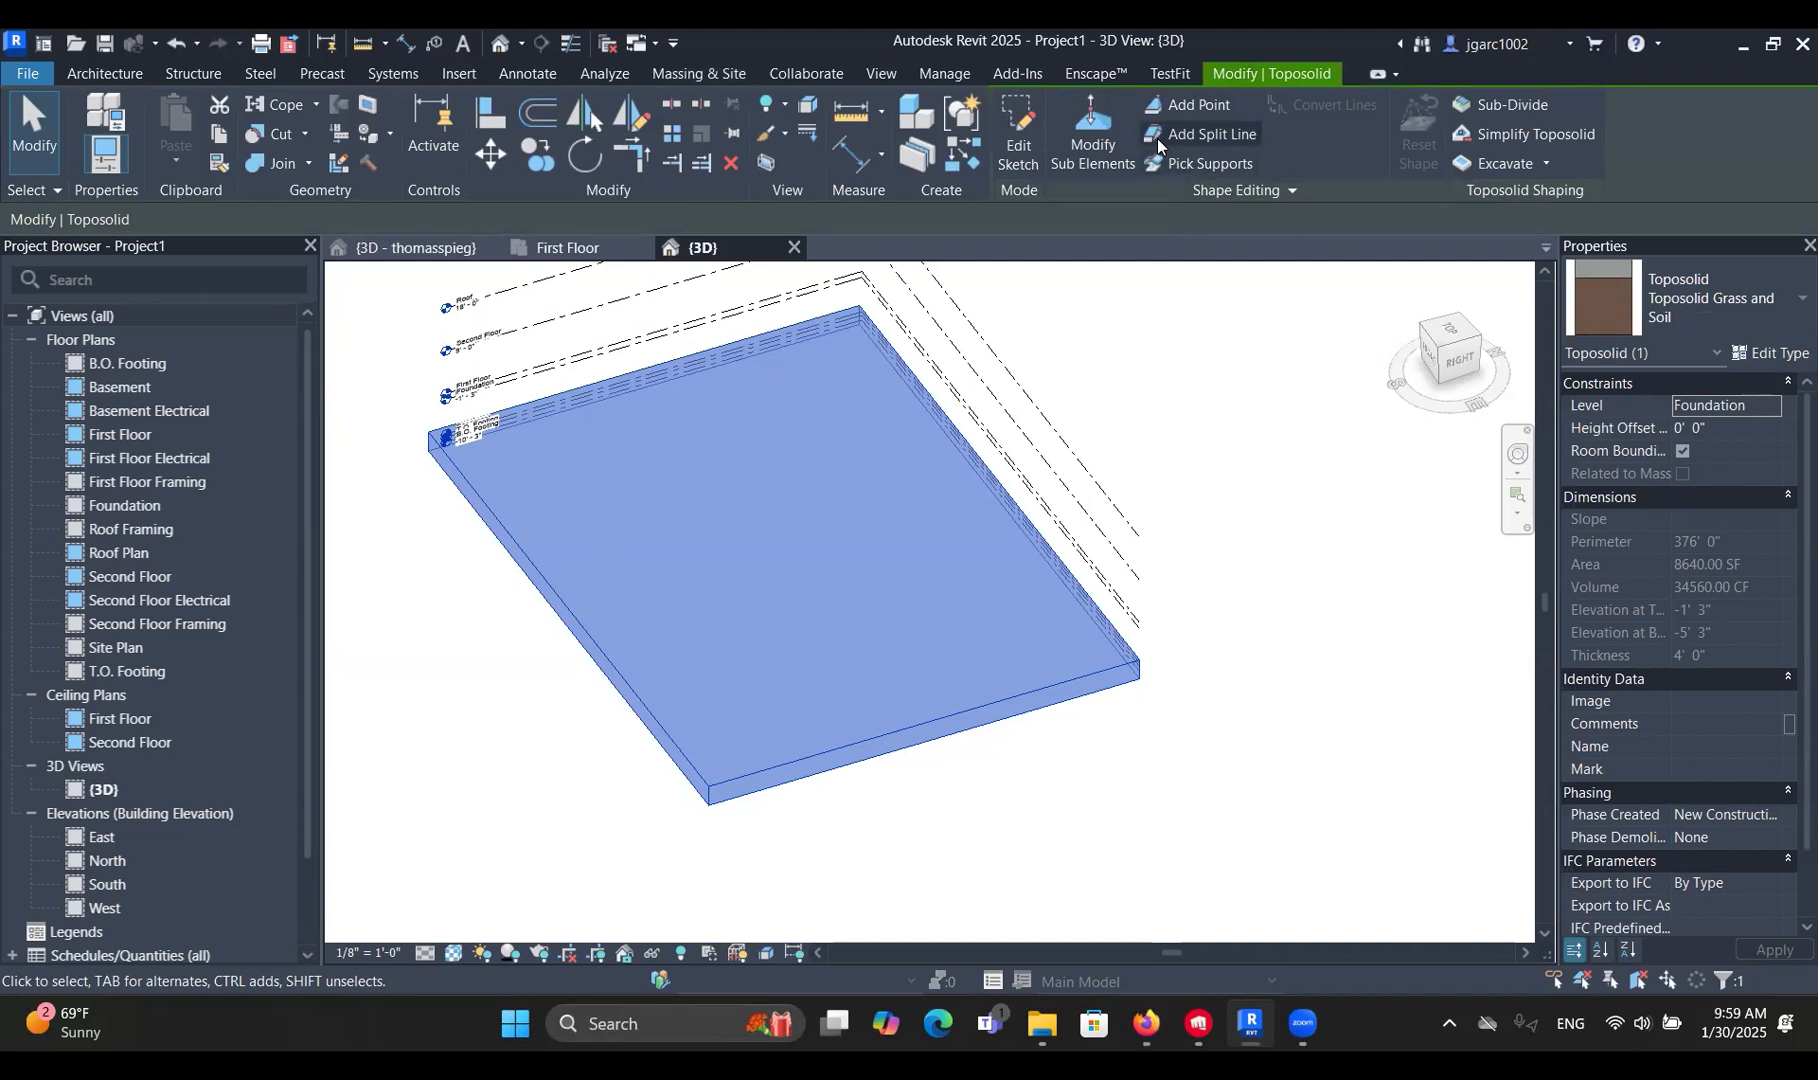
click(1190, 105)
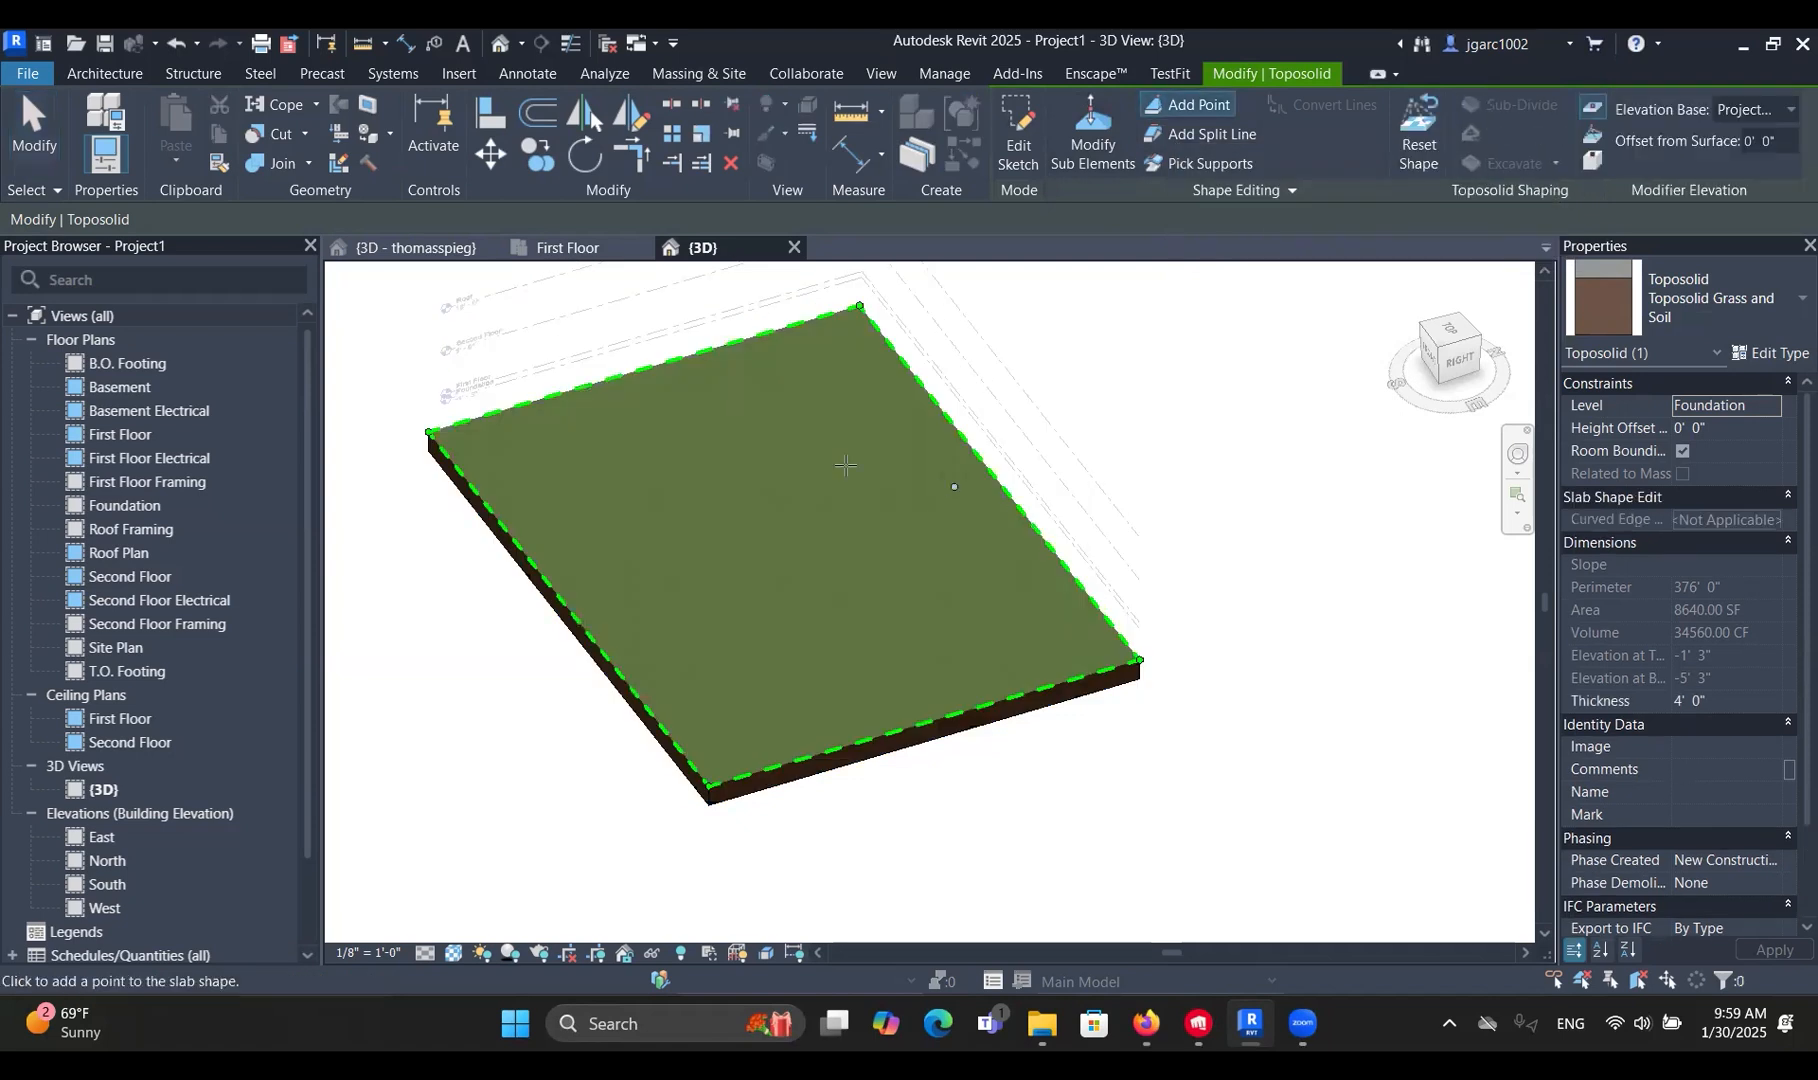
click(583, 435)
click(687, 609)
click(825, 595)
click(826, 380)
click(940, 597)
click(919, 490)
key(Escape)
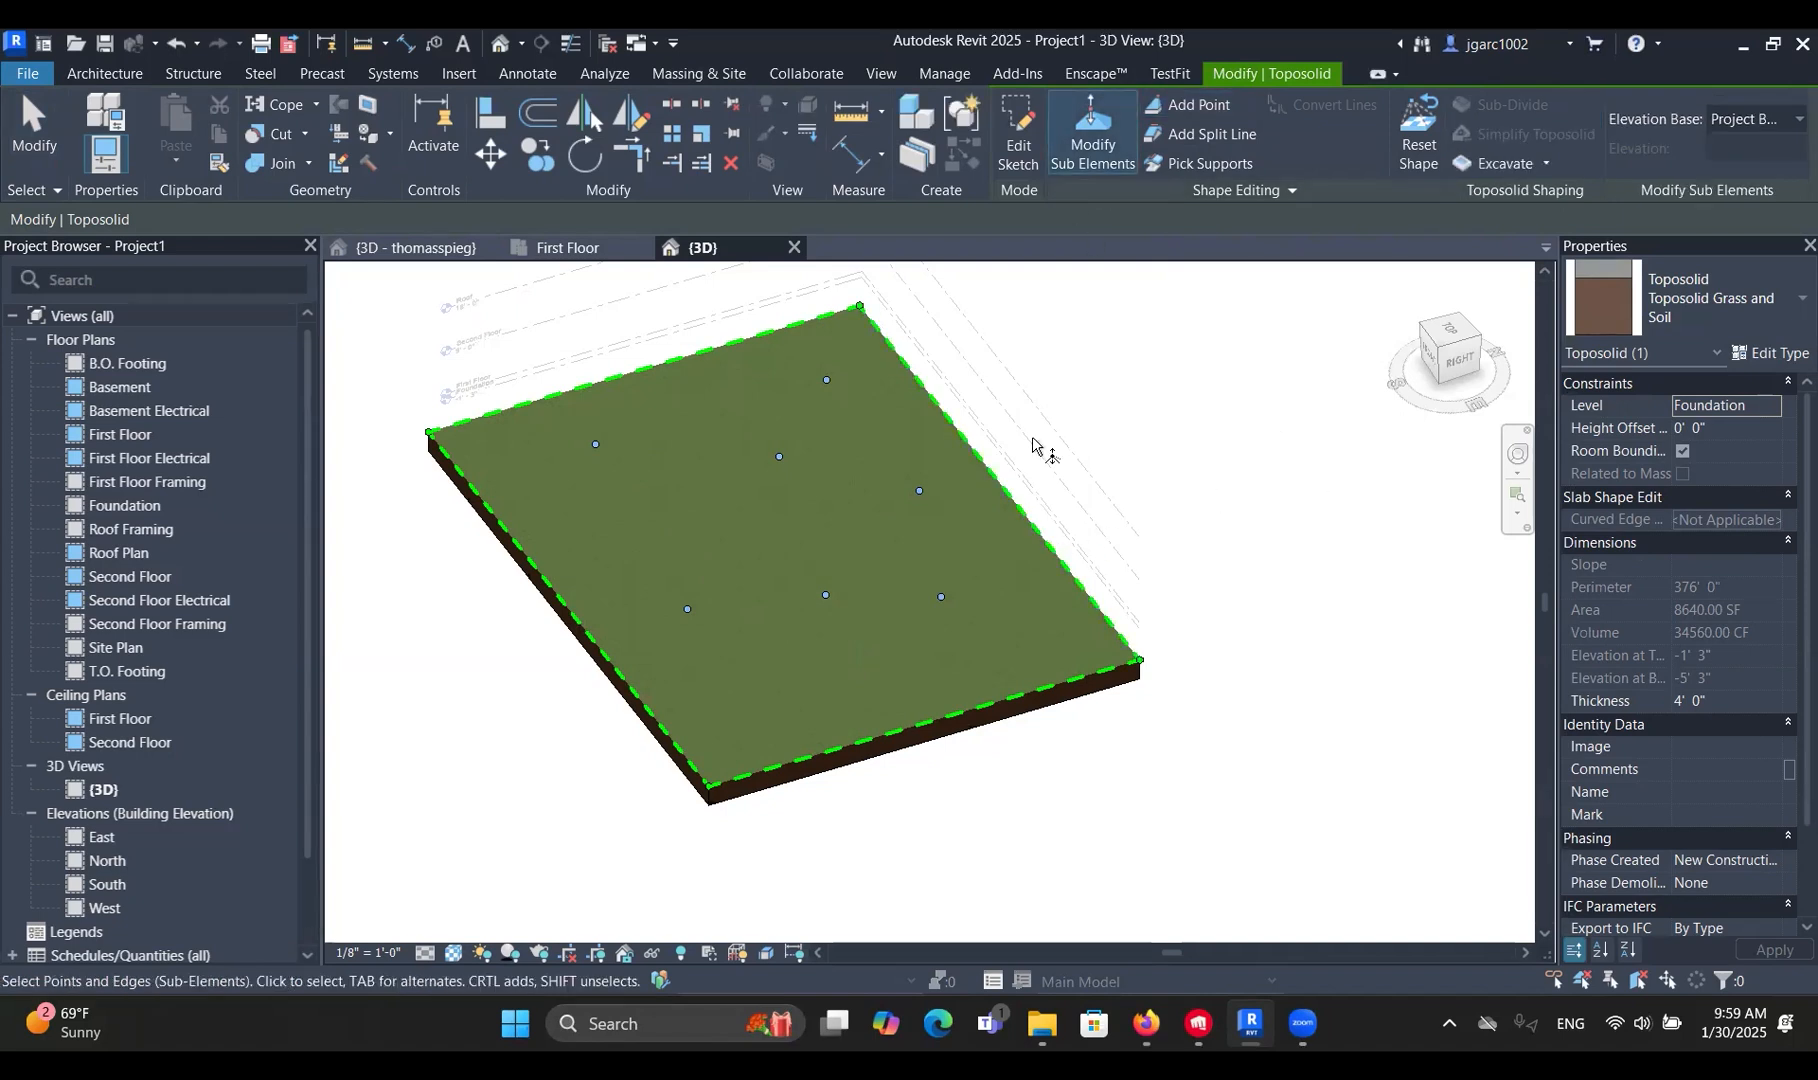
Raise four of the toposolid's interior shape points, including the northernmost and middle ones to 6' 9" and the one beyond them to 6' 3".
click(827, 381)
drag(828, 395, 830, 339)
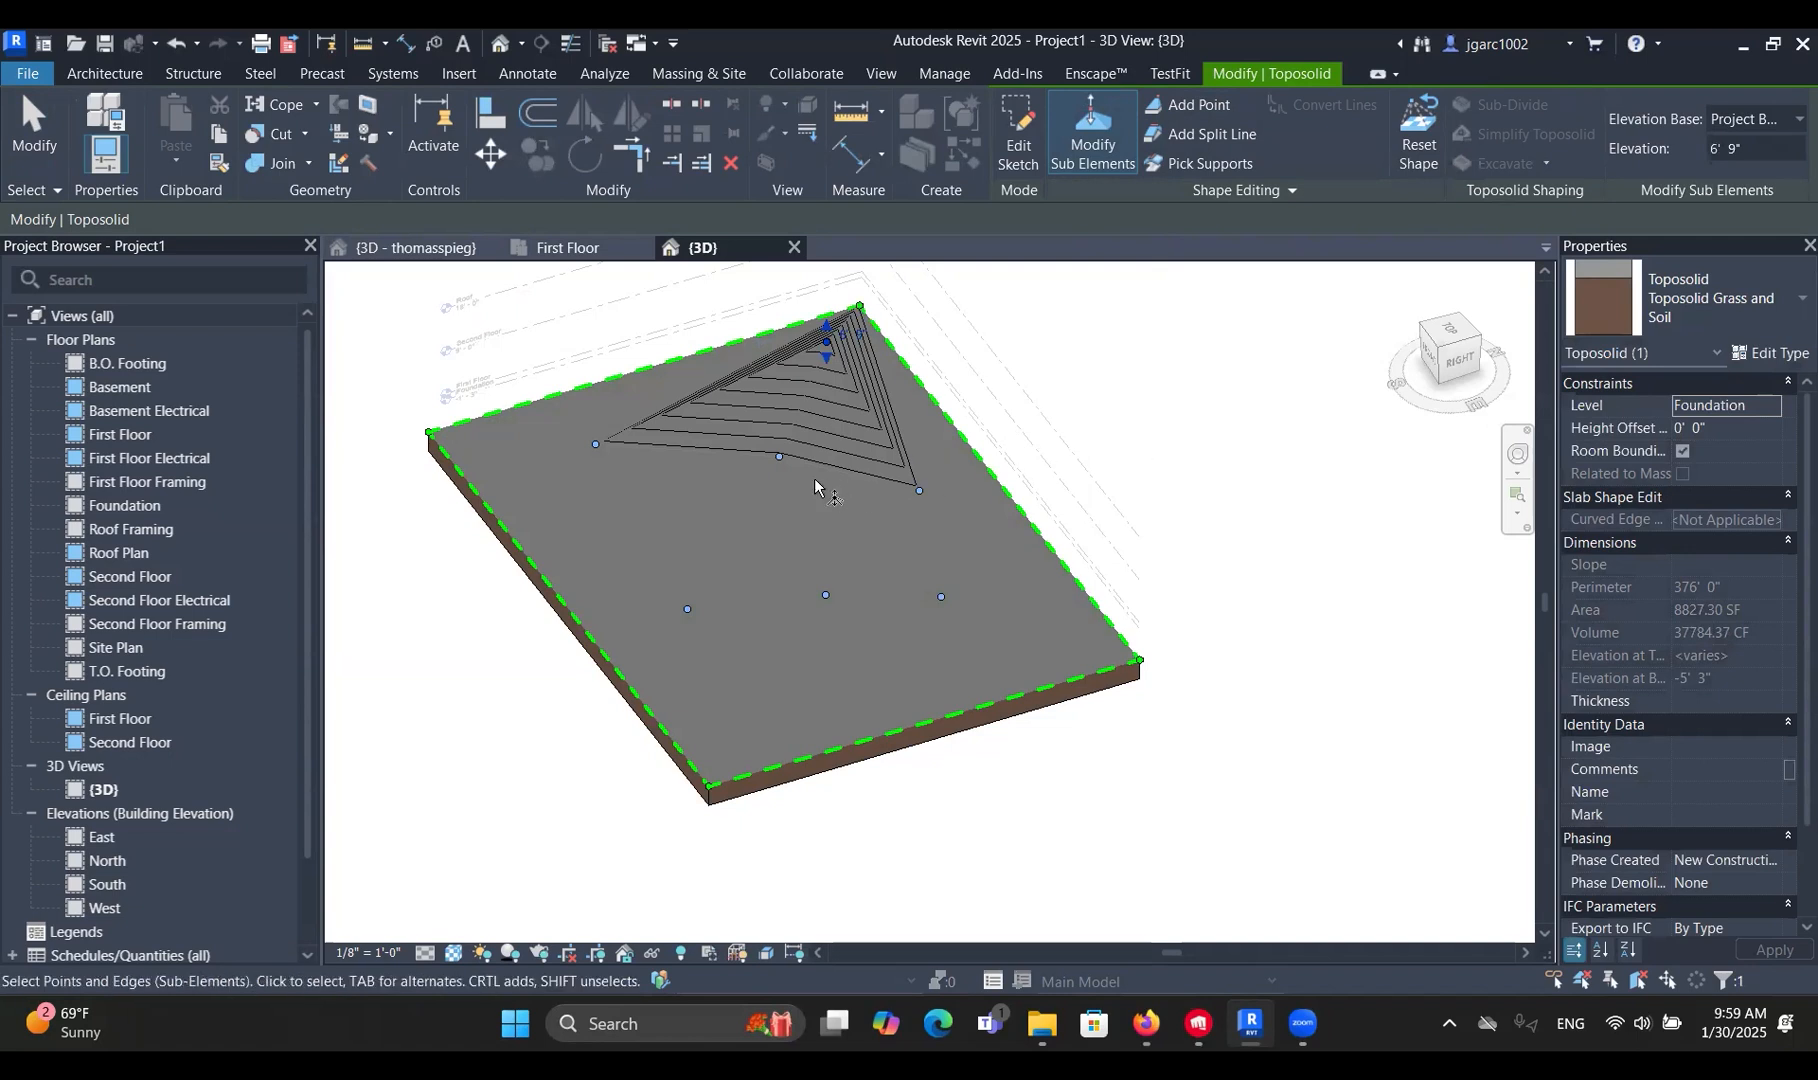
click(779, 455)
drag(775, 428, 777, 393)
click(918, 490)
drag(913, 458, 915, 424)
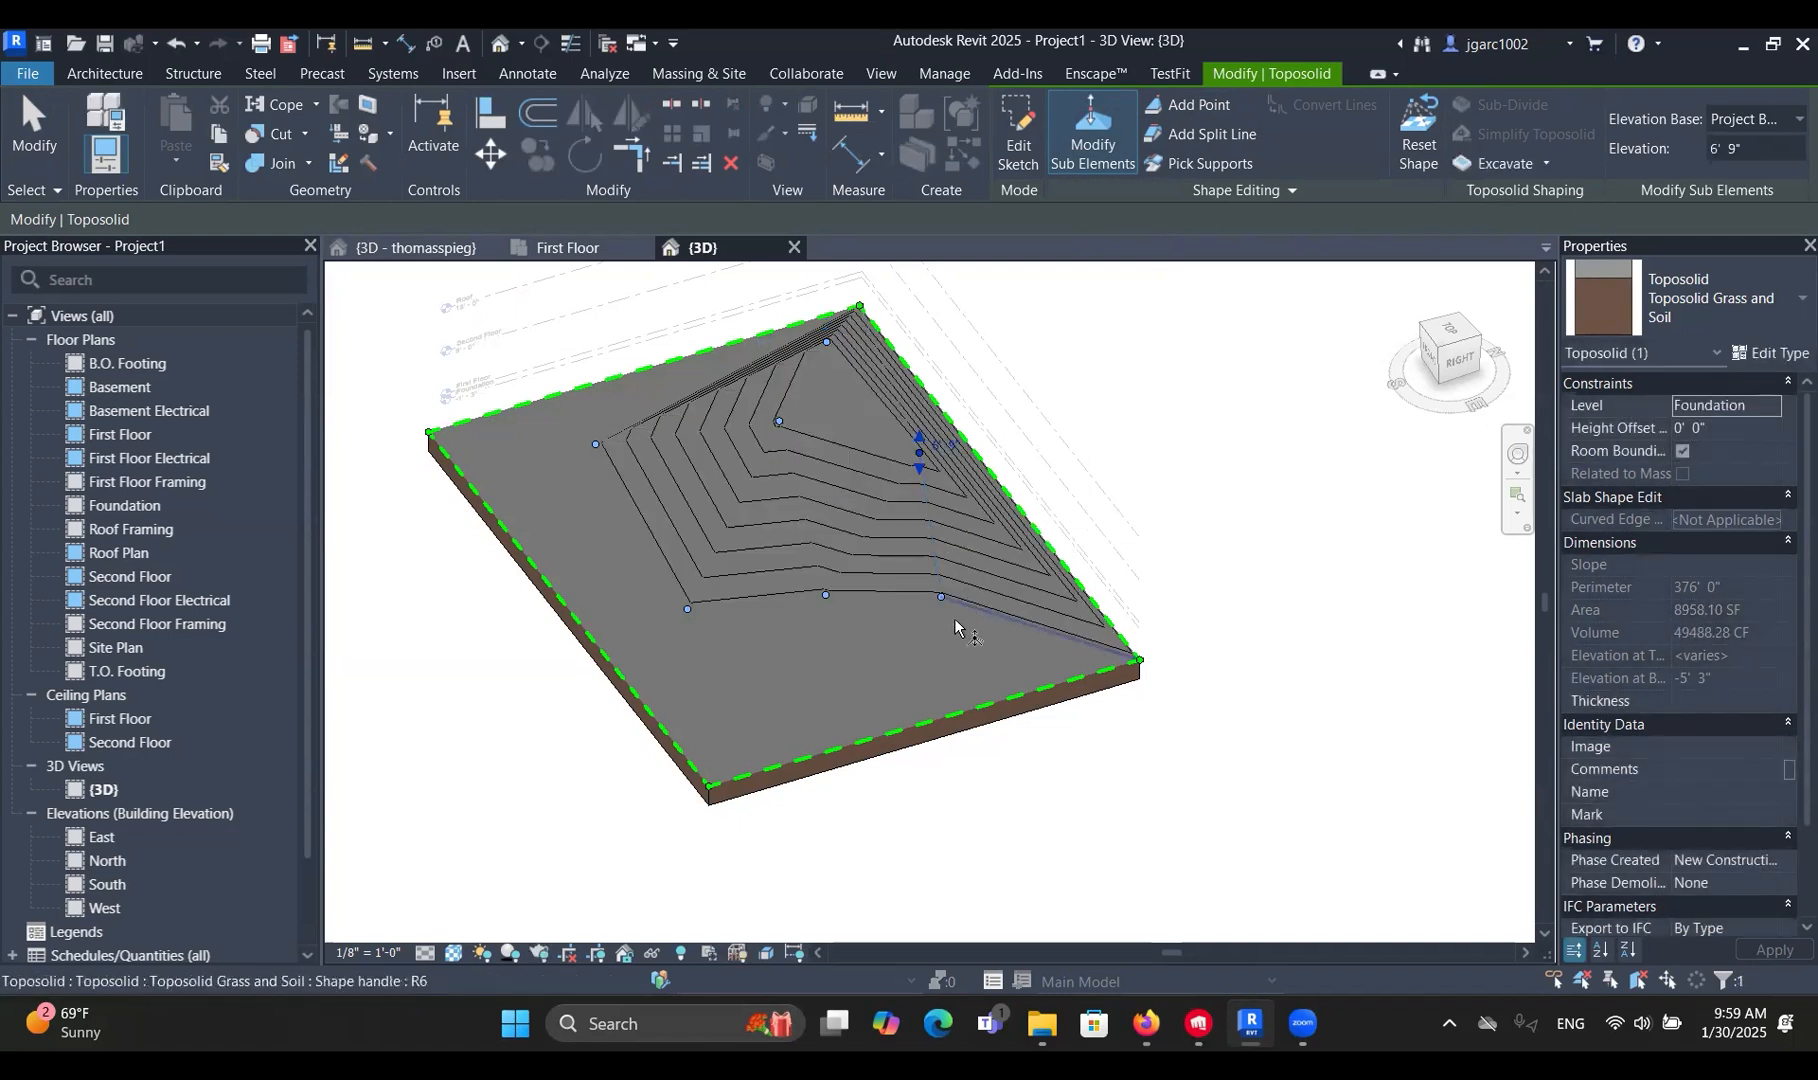
click(941, 596)
drag(940, 565, 940, 531)
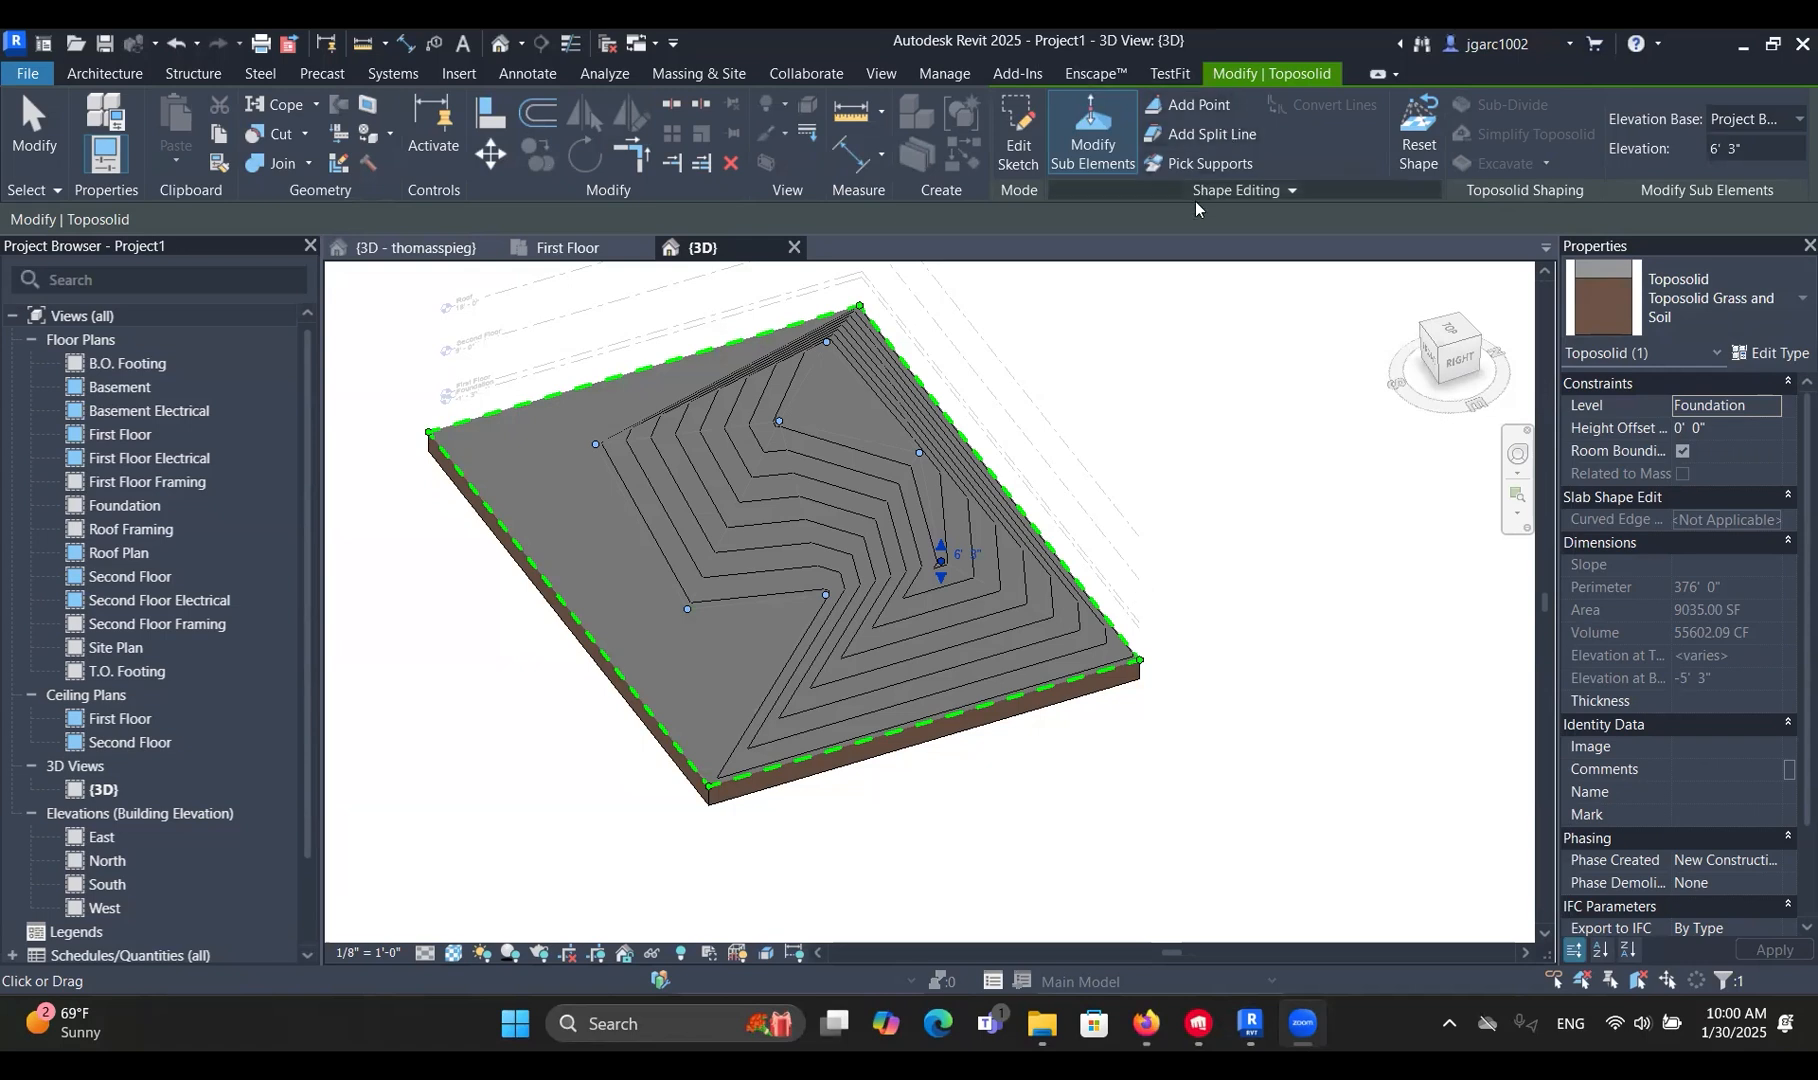
Add a split line across the toposolid, roughly parallel to its long edge on the flat, unraised side.
click(487, 414)
click(757, 820)
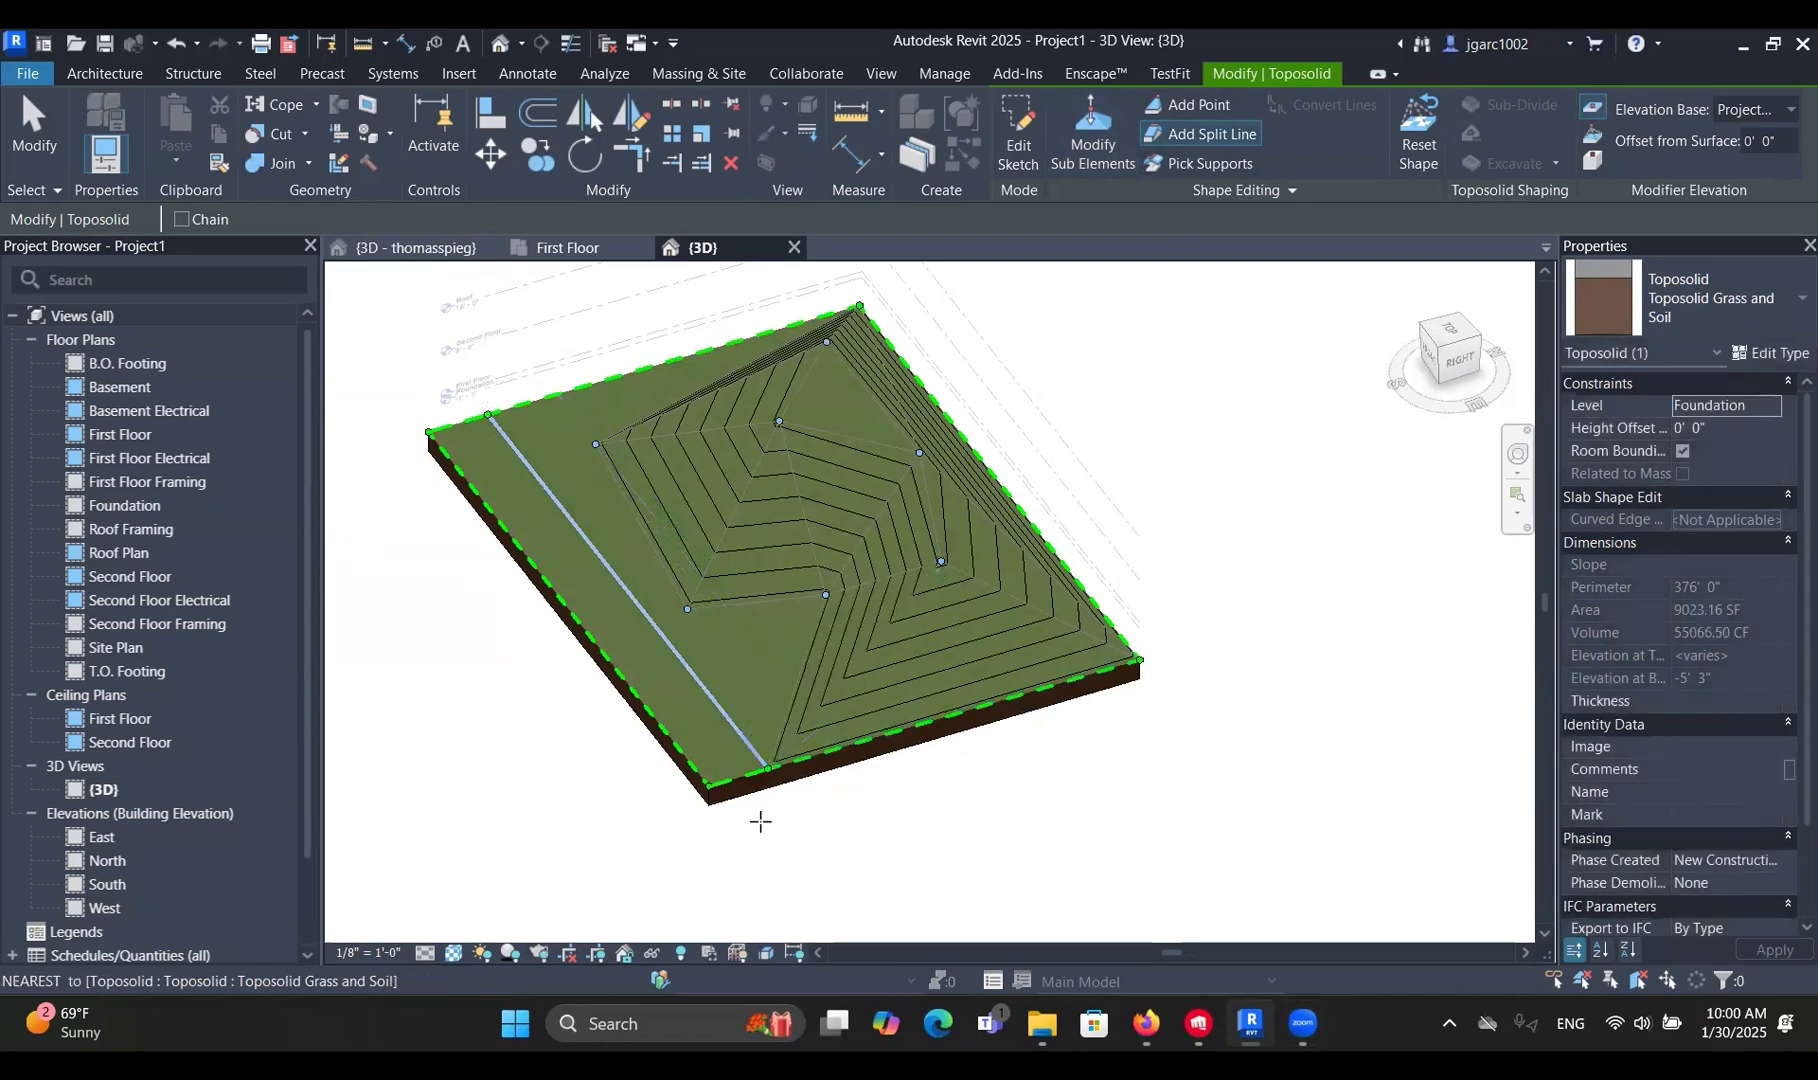
scroll(720, 630, up, 3)
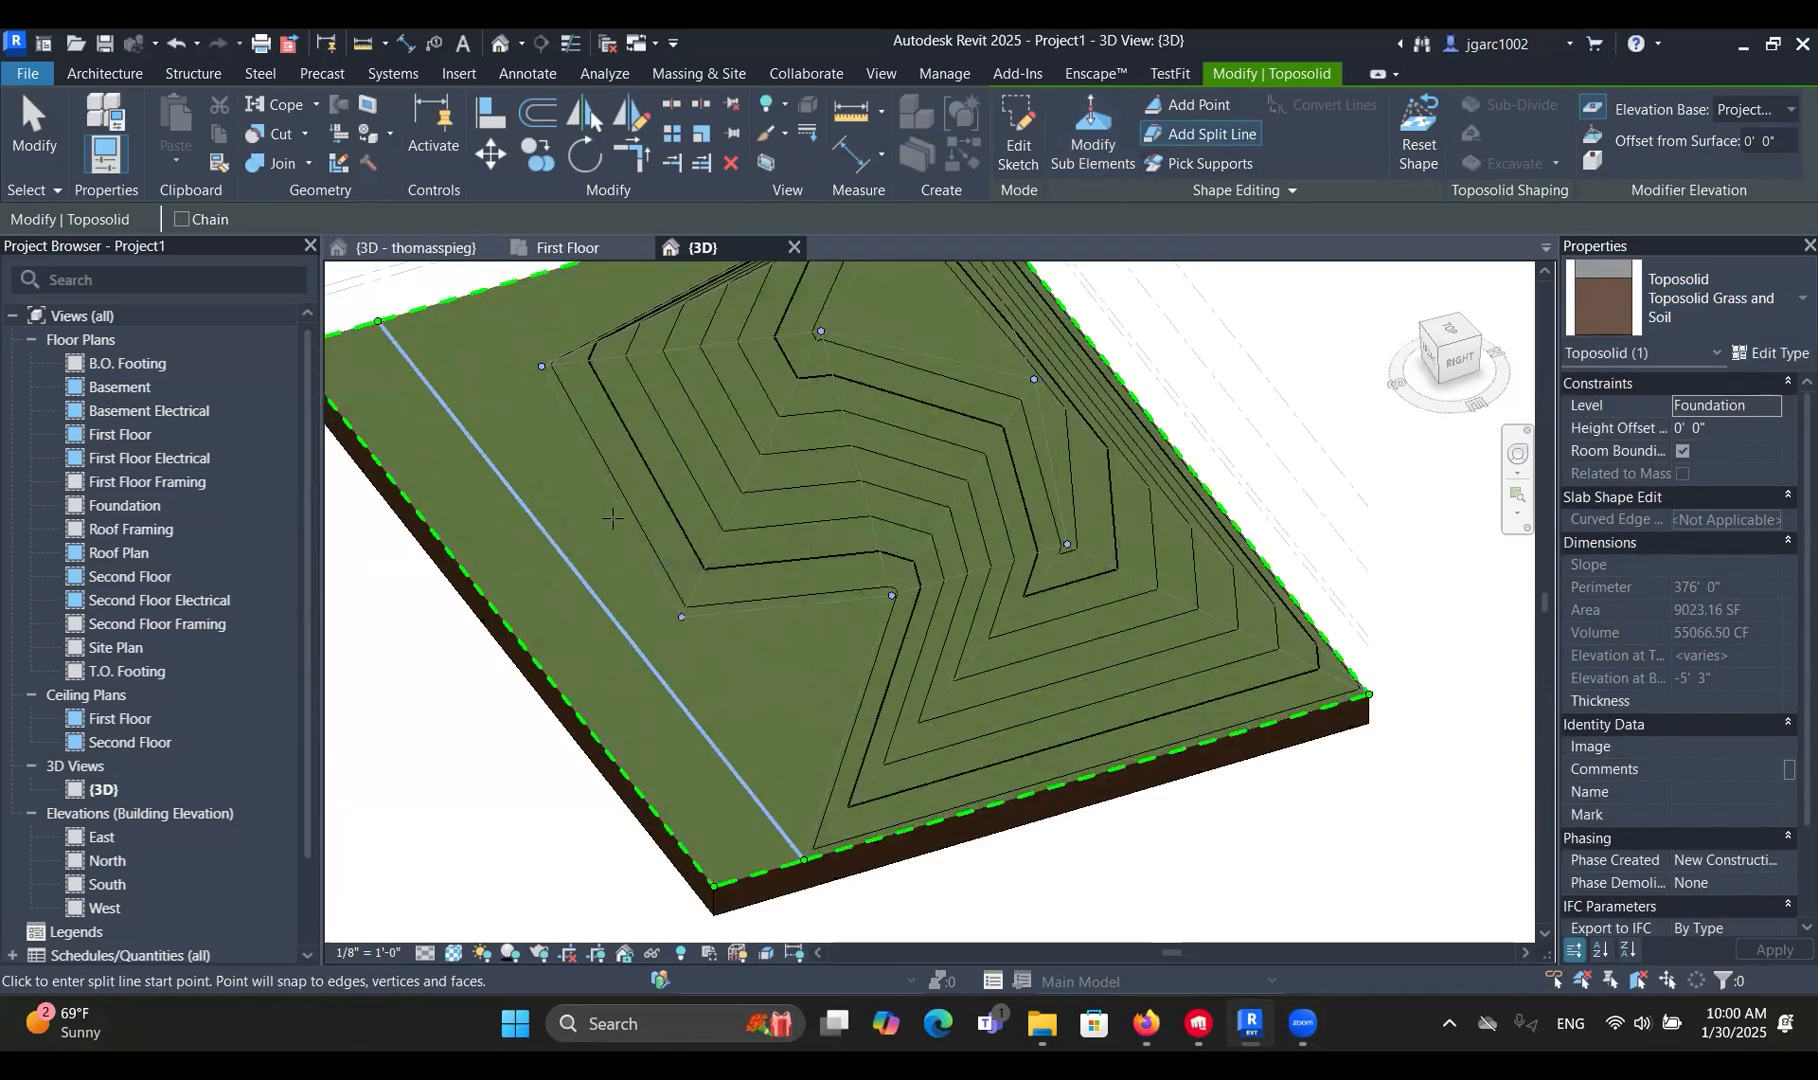
scroll(613, 519, down, 2)
key(Escape)
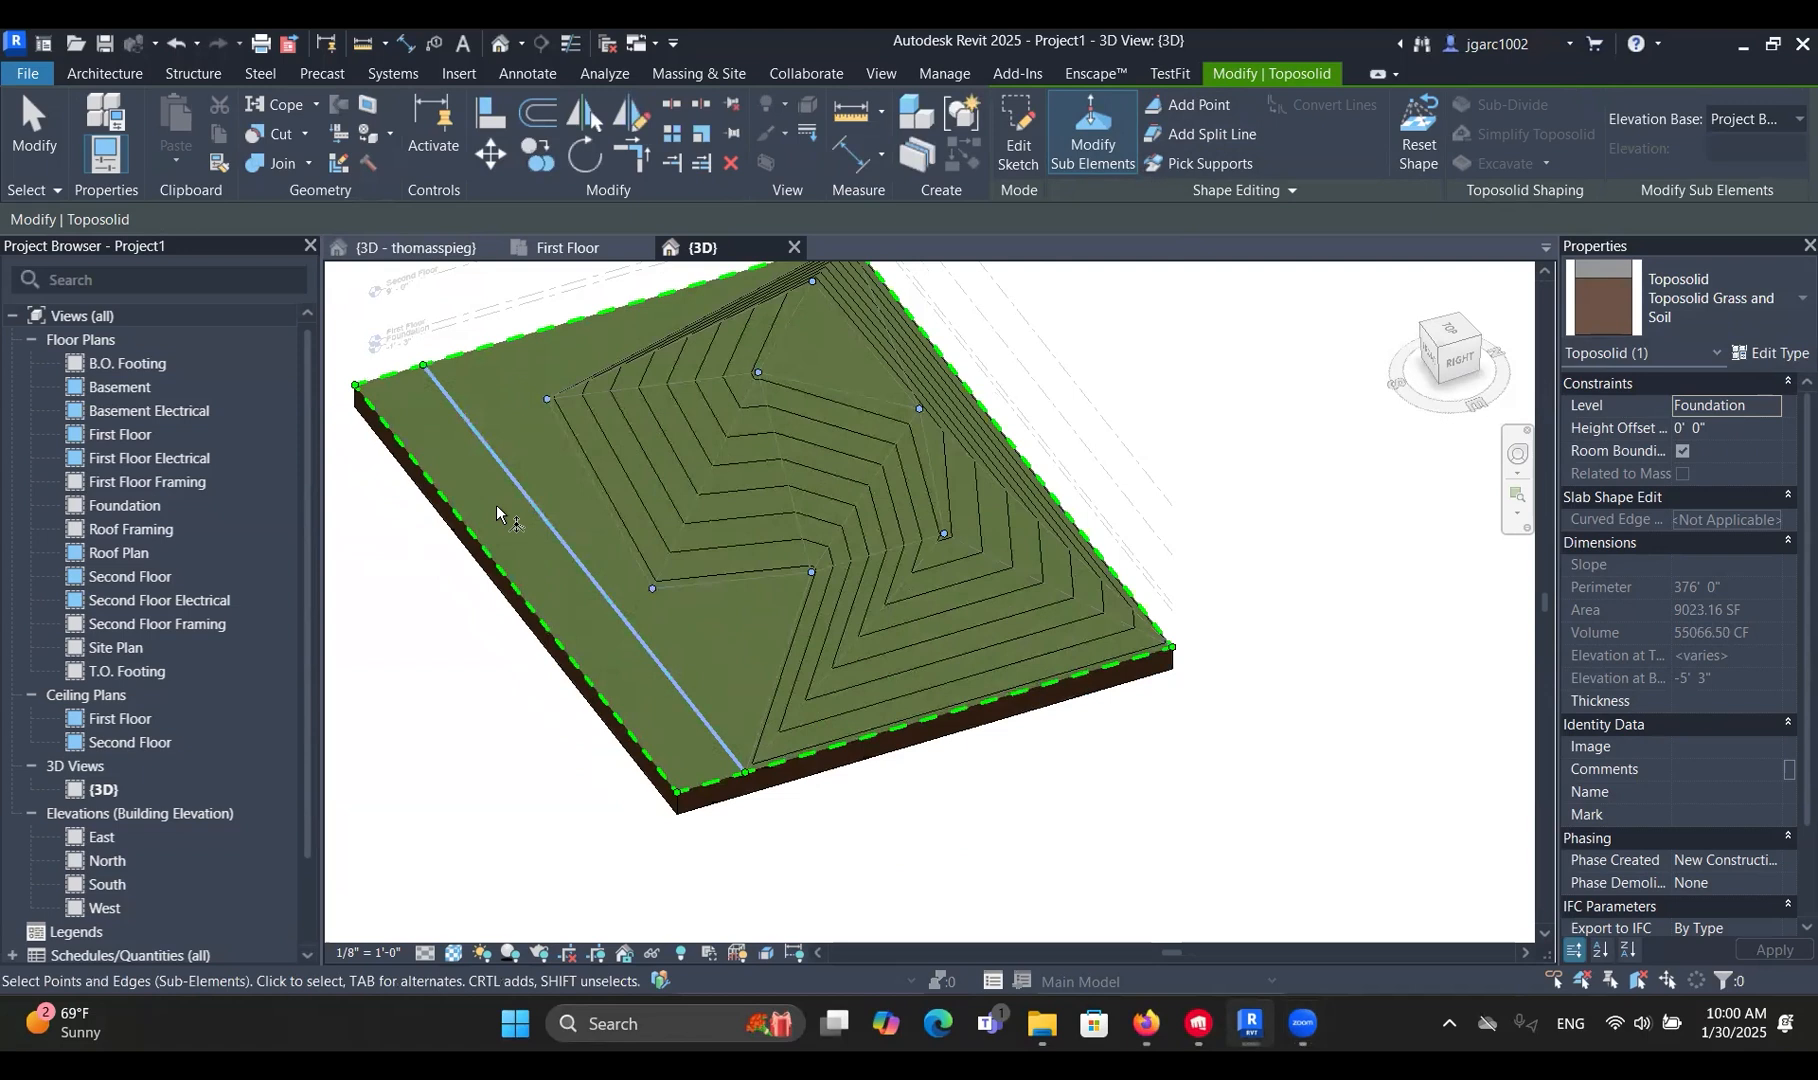
middle_drag(641, 541, 748, 638)
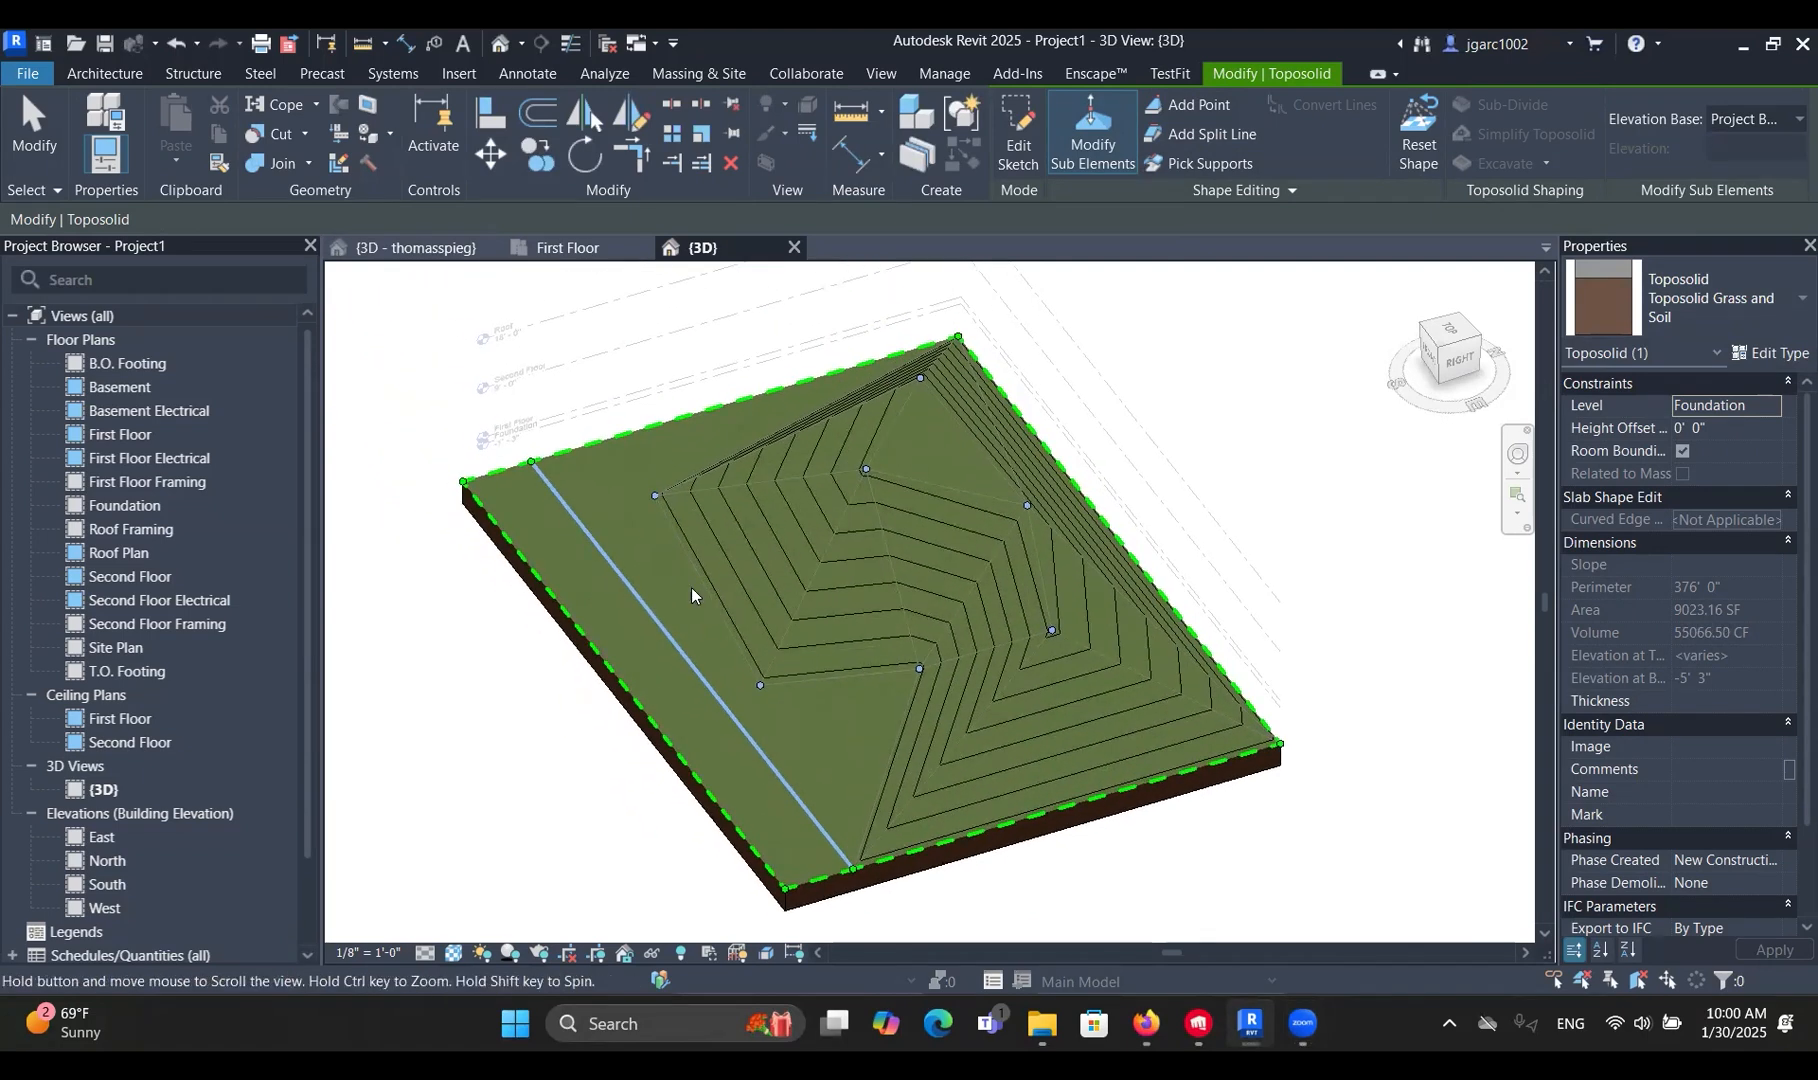
Raise the interior point facing the middle of the split line to 5' 3" and finish editing the toposolid's shape.
click(761, 686)
mouse_move(761, 686)
mouse_down()
mouse_move(771, 601)
mouse_move(766, 652)
mouse_up()
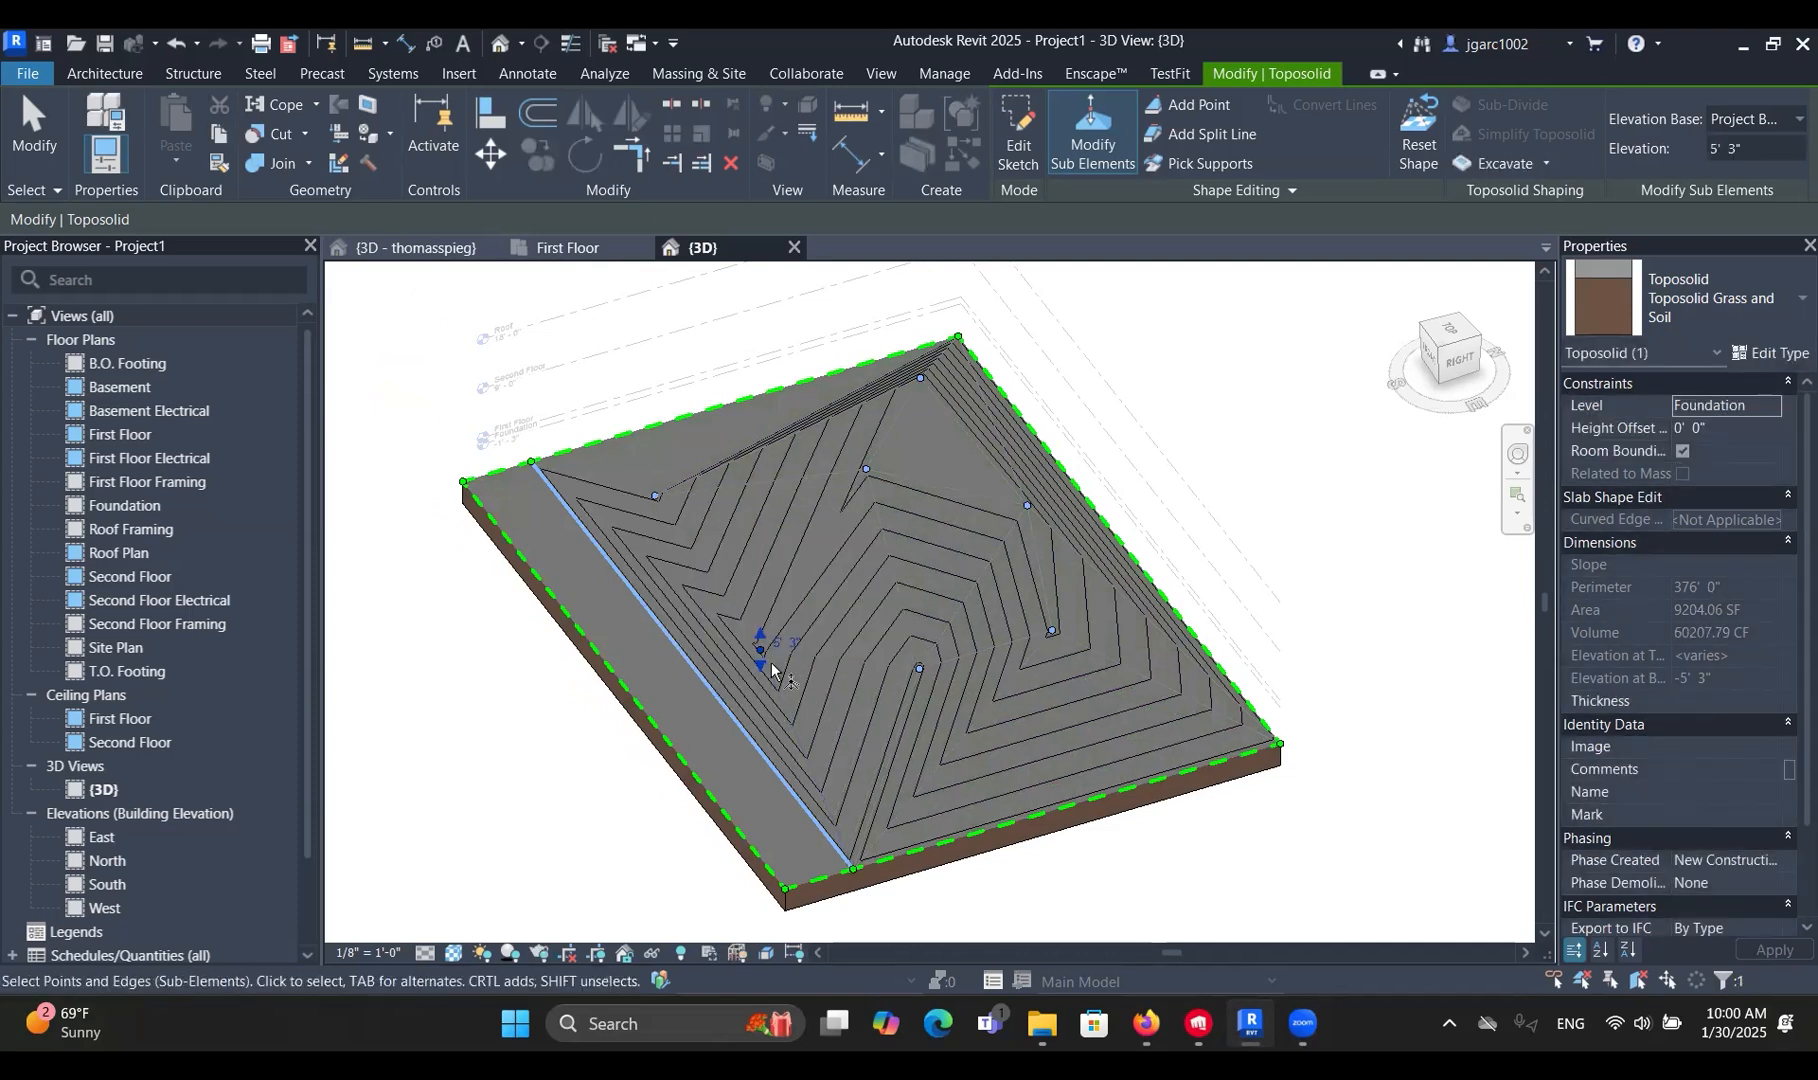
middle_drag(760, 638, 867, 617)
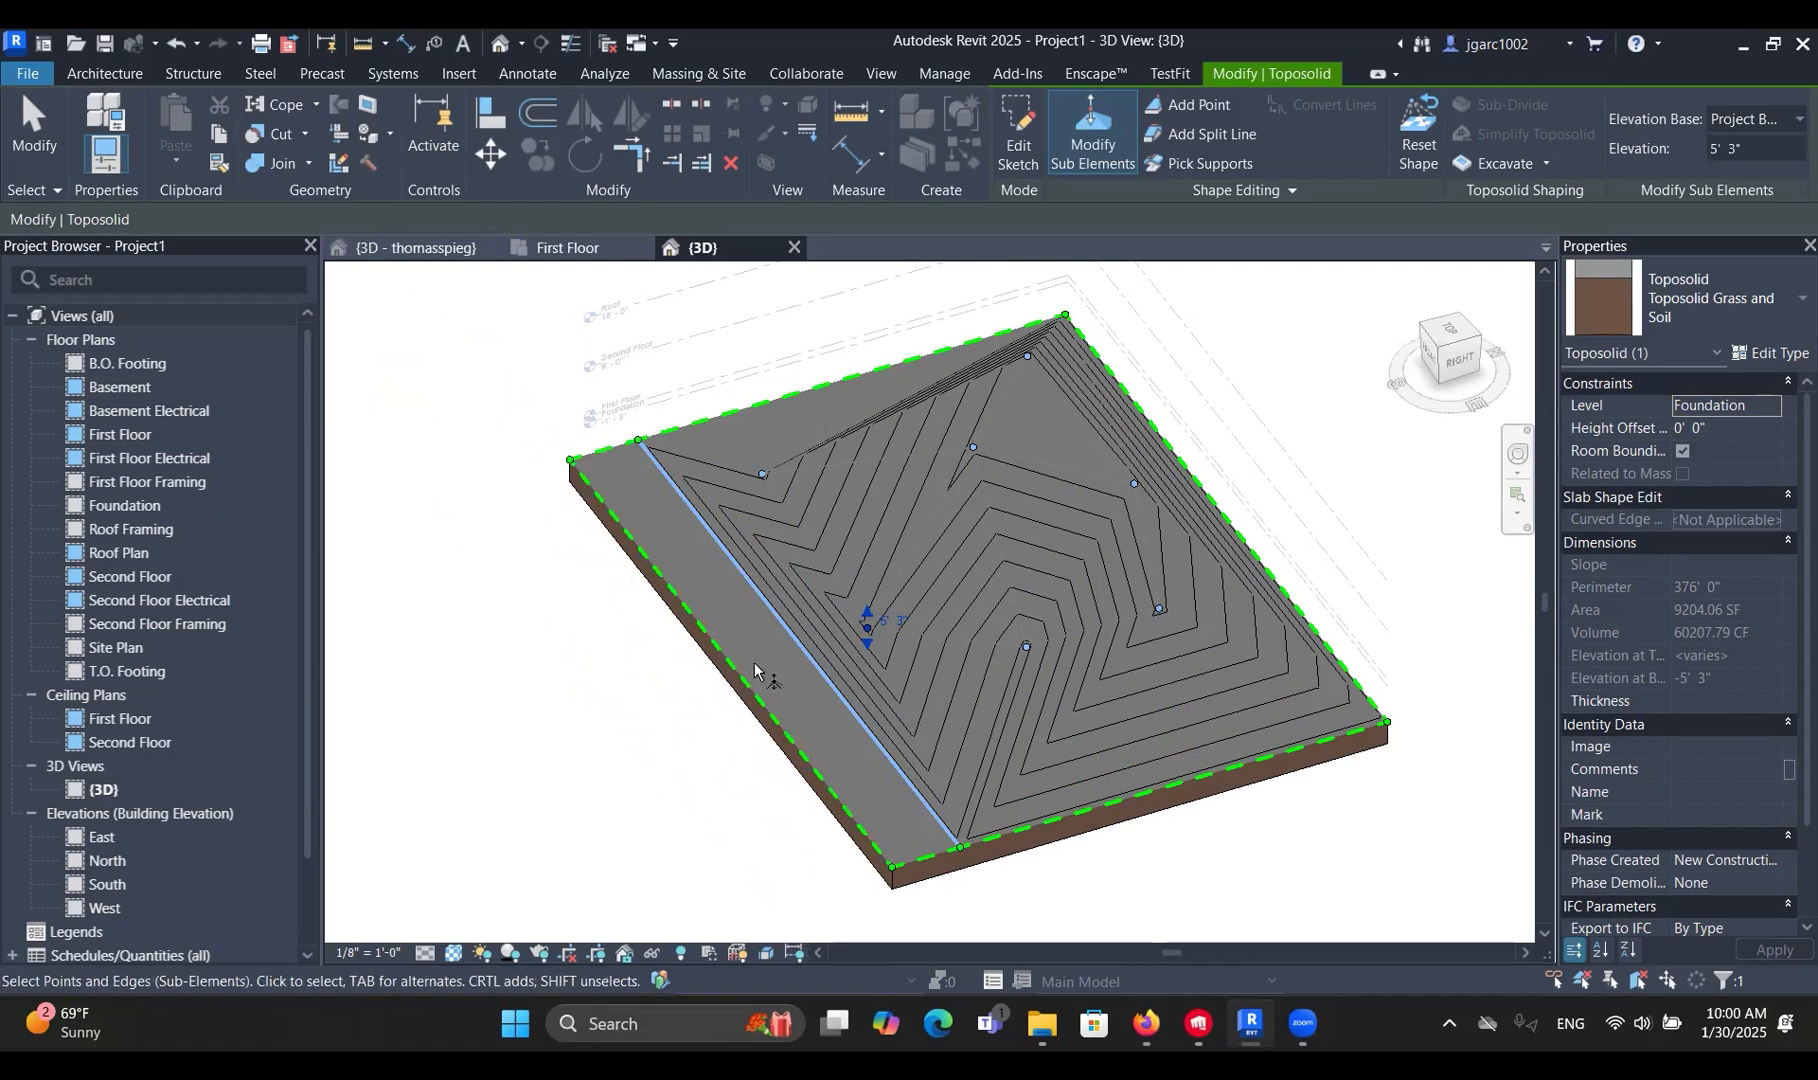
click(557, 631)
shift+middle_drag(877, 649, 1020, 572)
mouse_move(1201, 575)
middle_down()
mouse_move(1181, 491)
mouse_move(1189, 591)
middle_up()
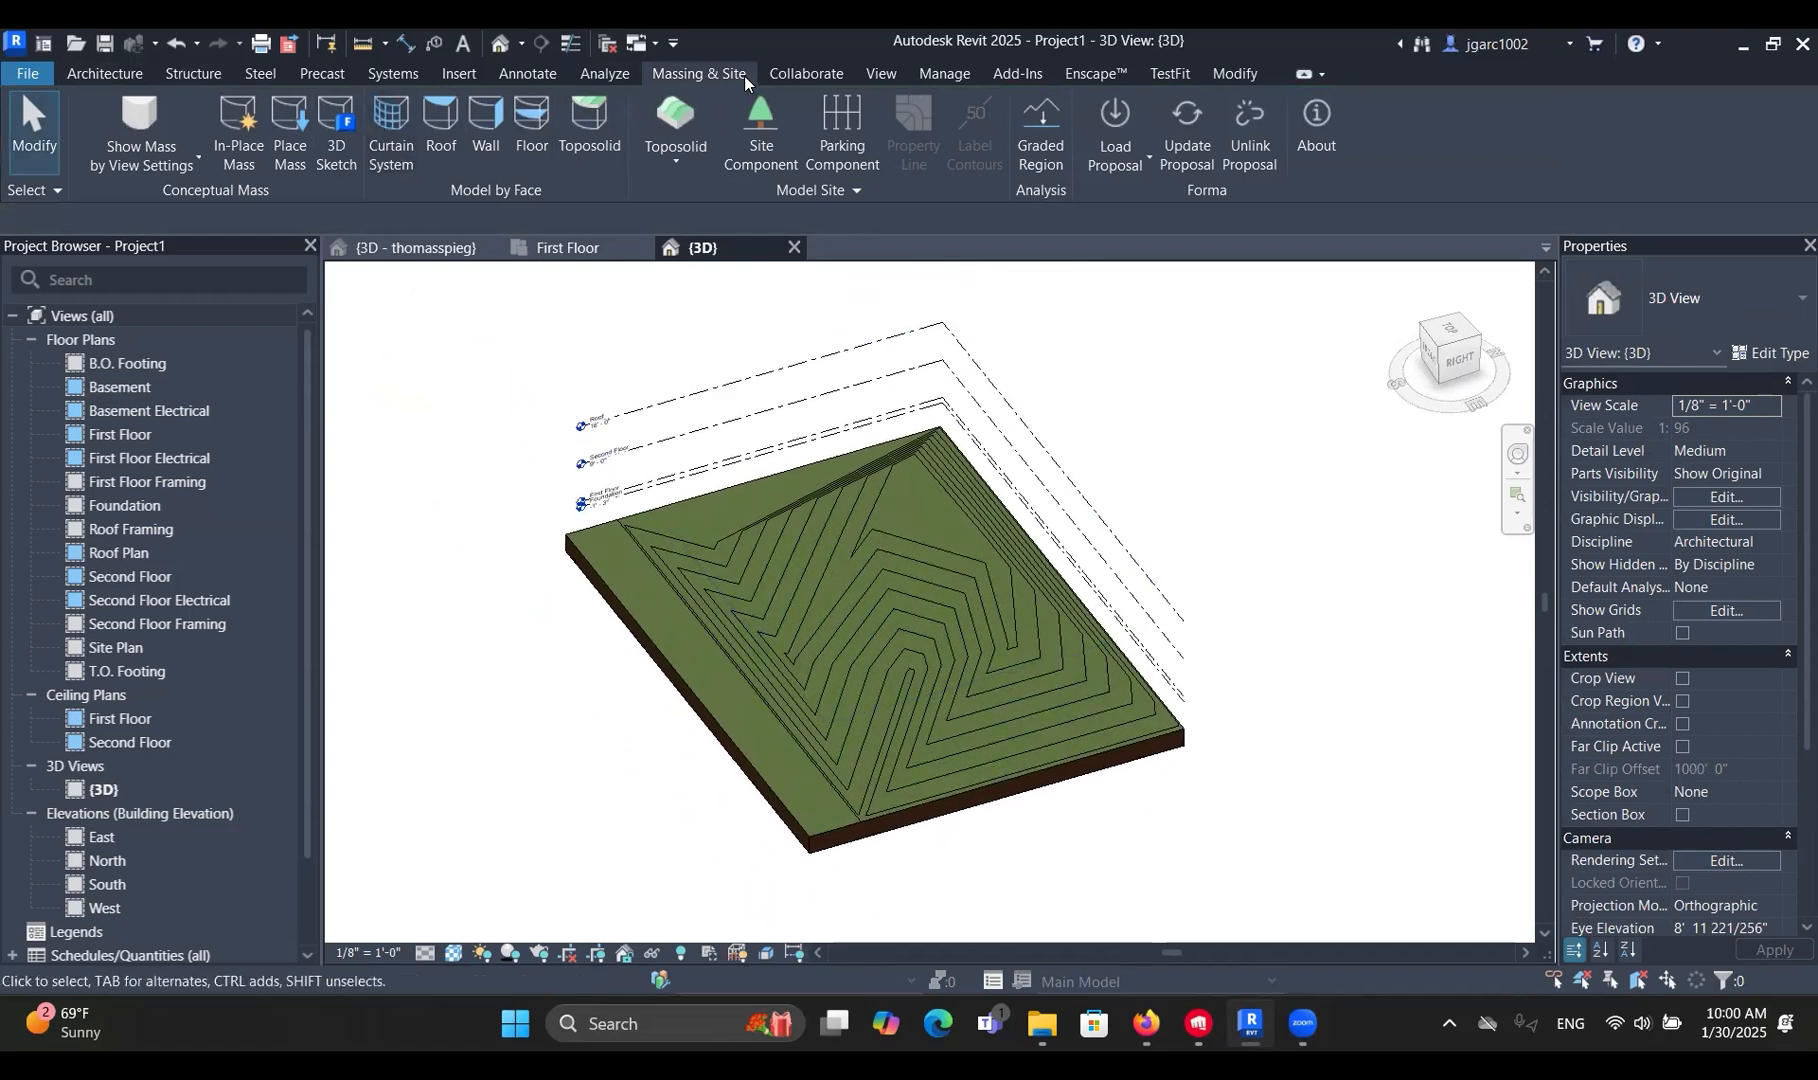
Start a new toposolid of type Toposolid 1 on the Foundation level with a height offset of 1' 0".
click(690, 122)
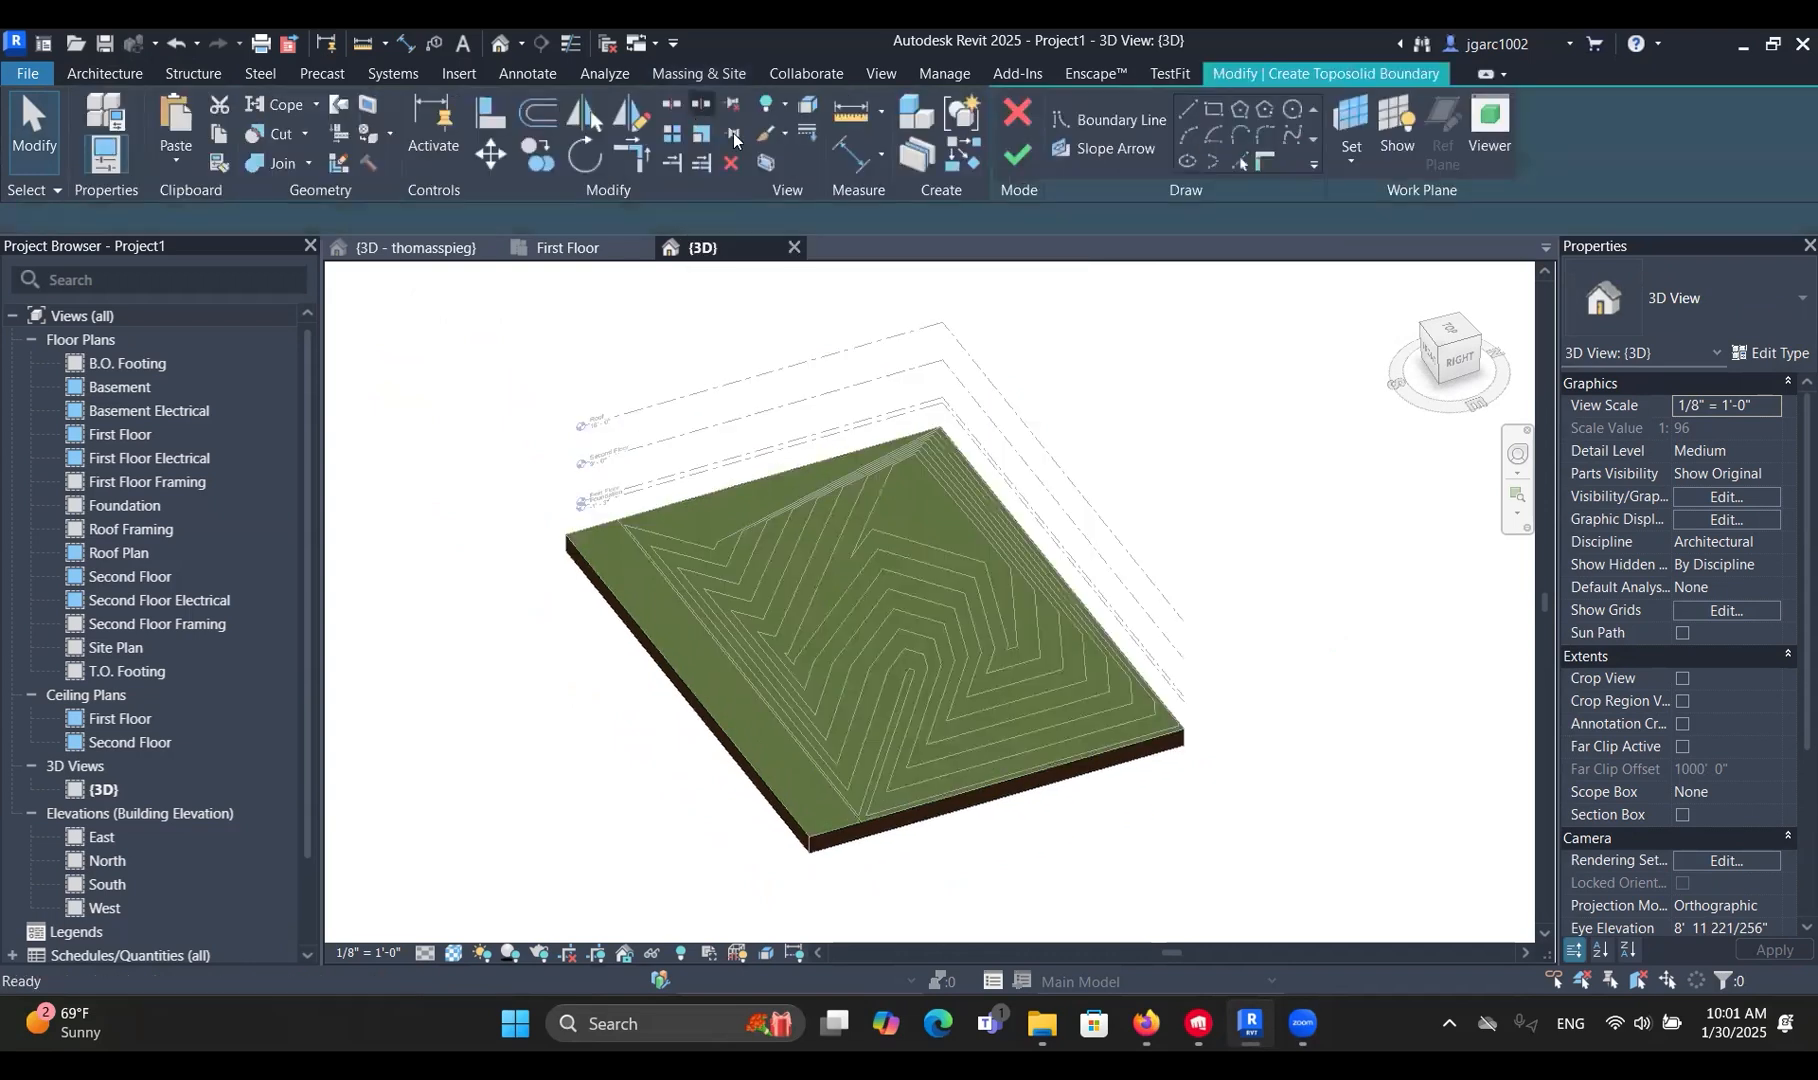
click(1733, 320)
click(1710, 432)
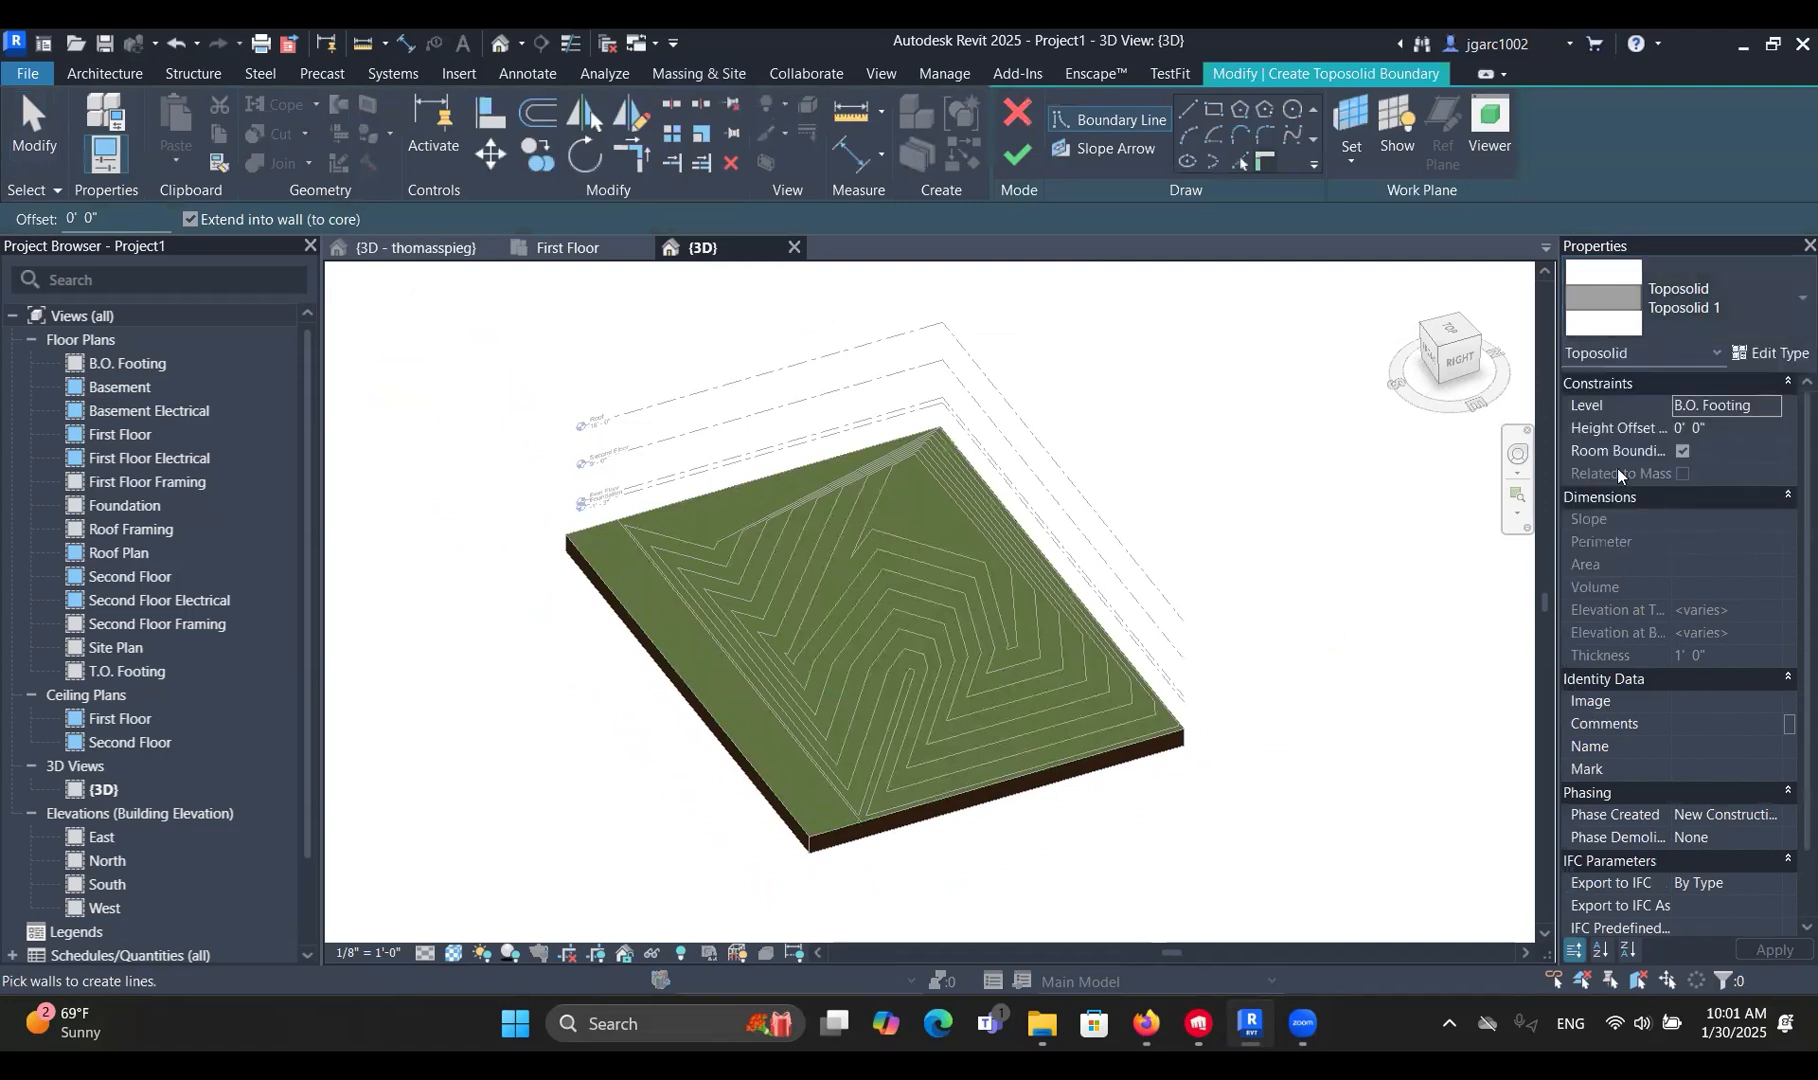
click(1777, 406)
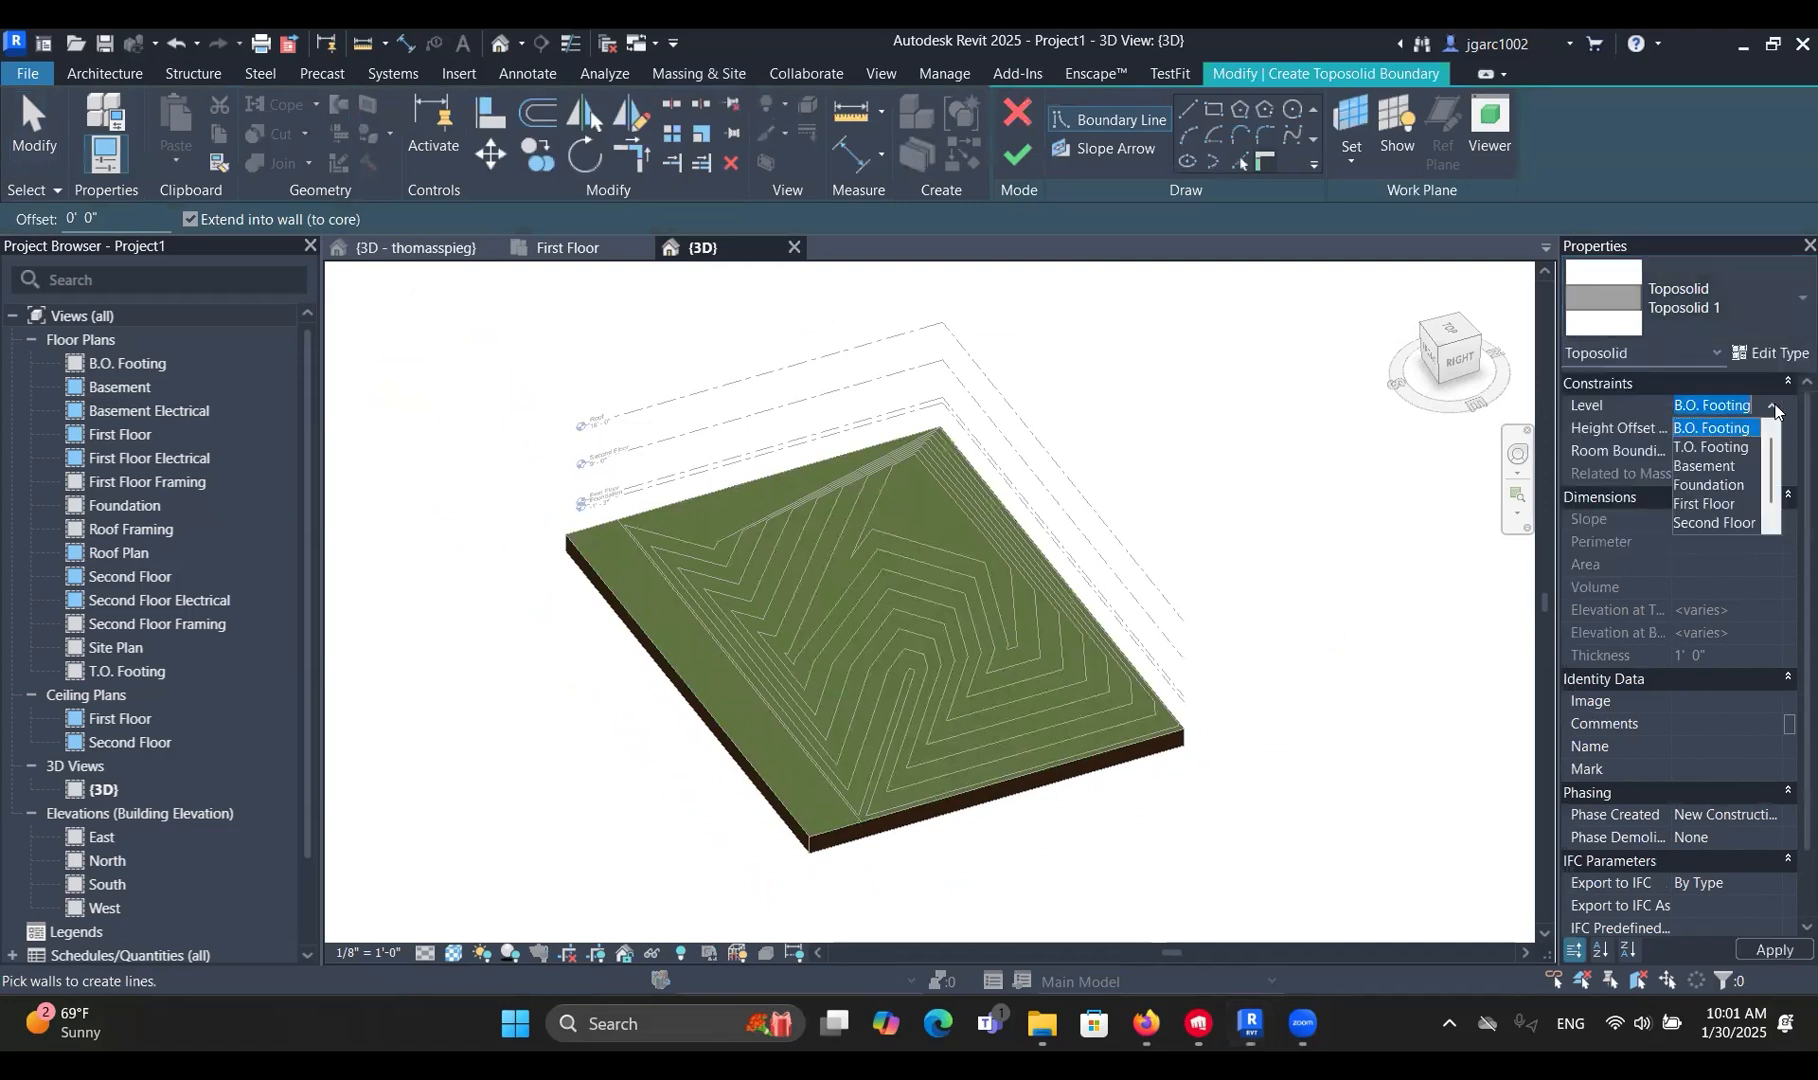
click(1711, 484)
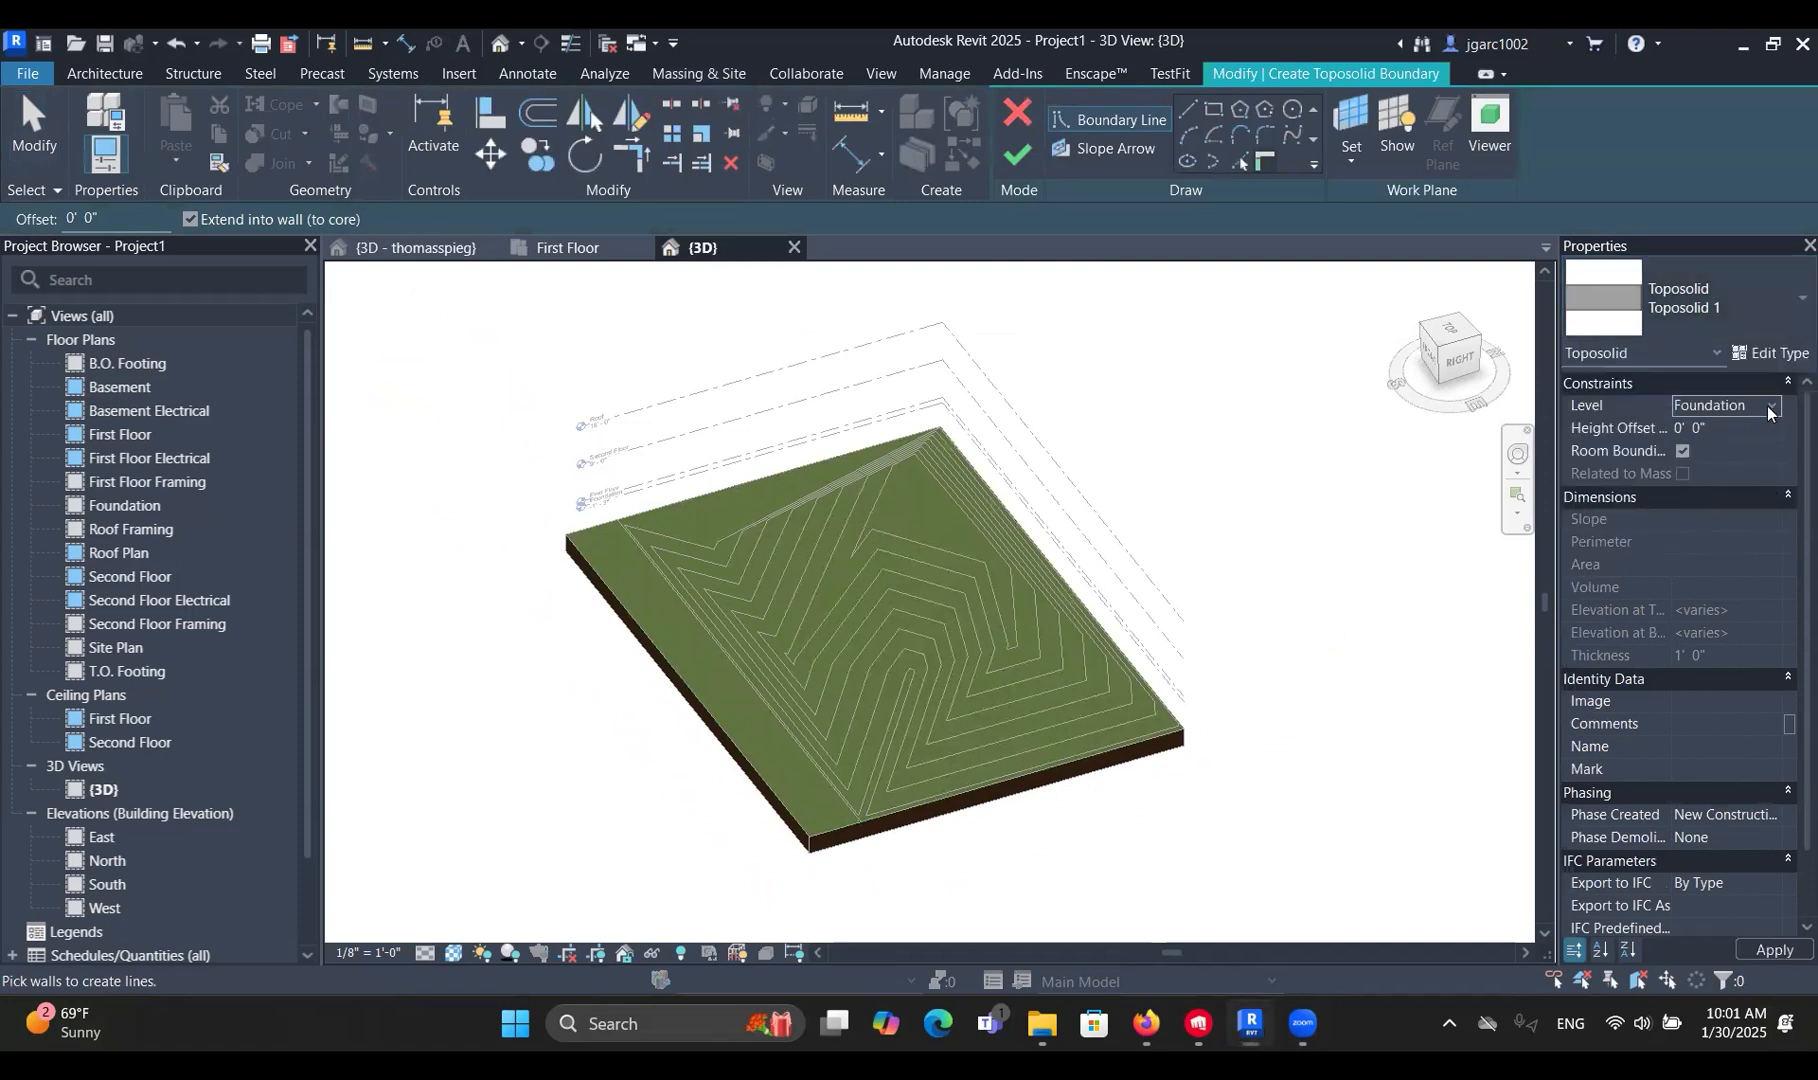
text(1)
key(Return)
Sketch a rectangular boundary of about 1920 SF within the grass toposolid, finish the new toposolid and deselect it.
click(1214, 109)
click(718, 548)
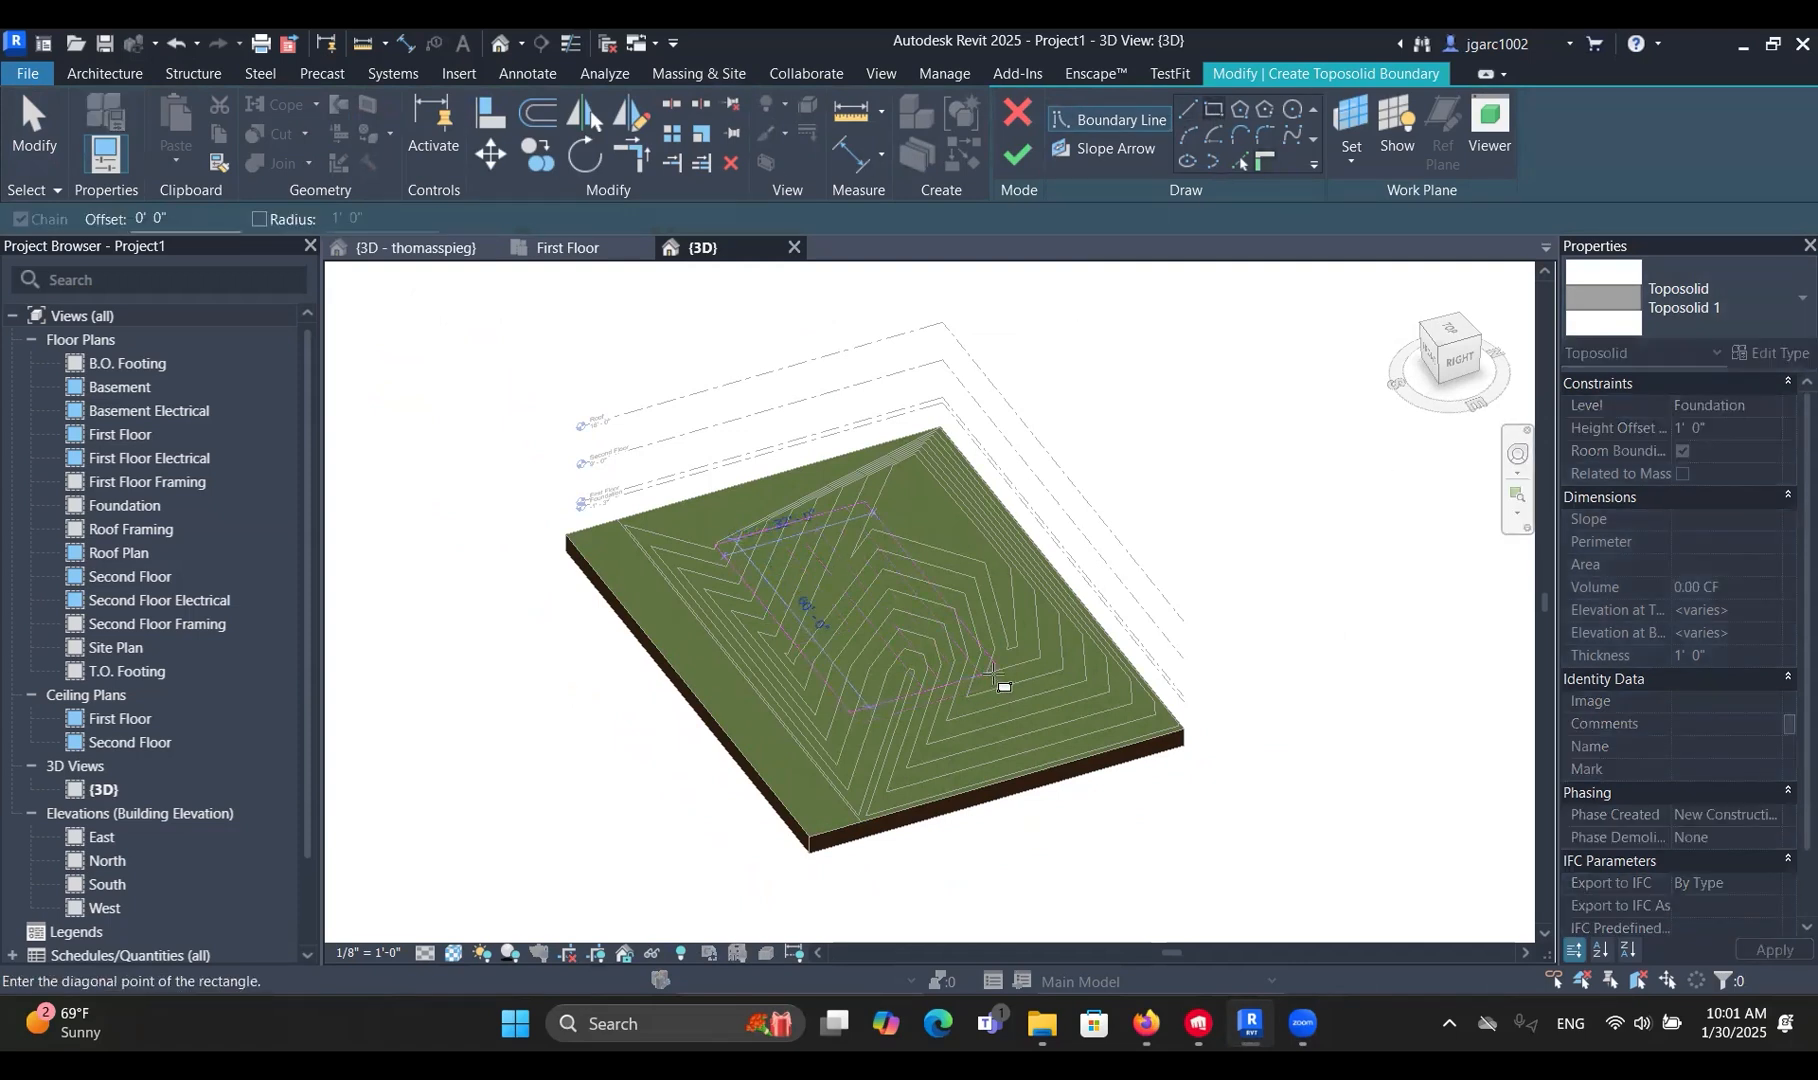
click(1017, 153)
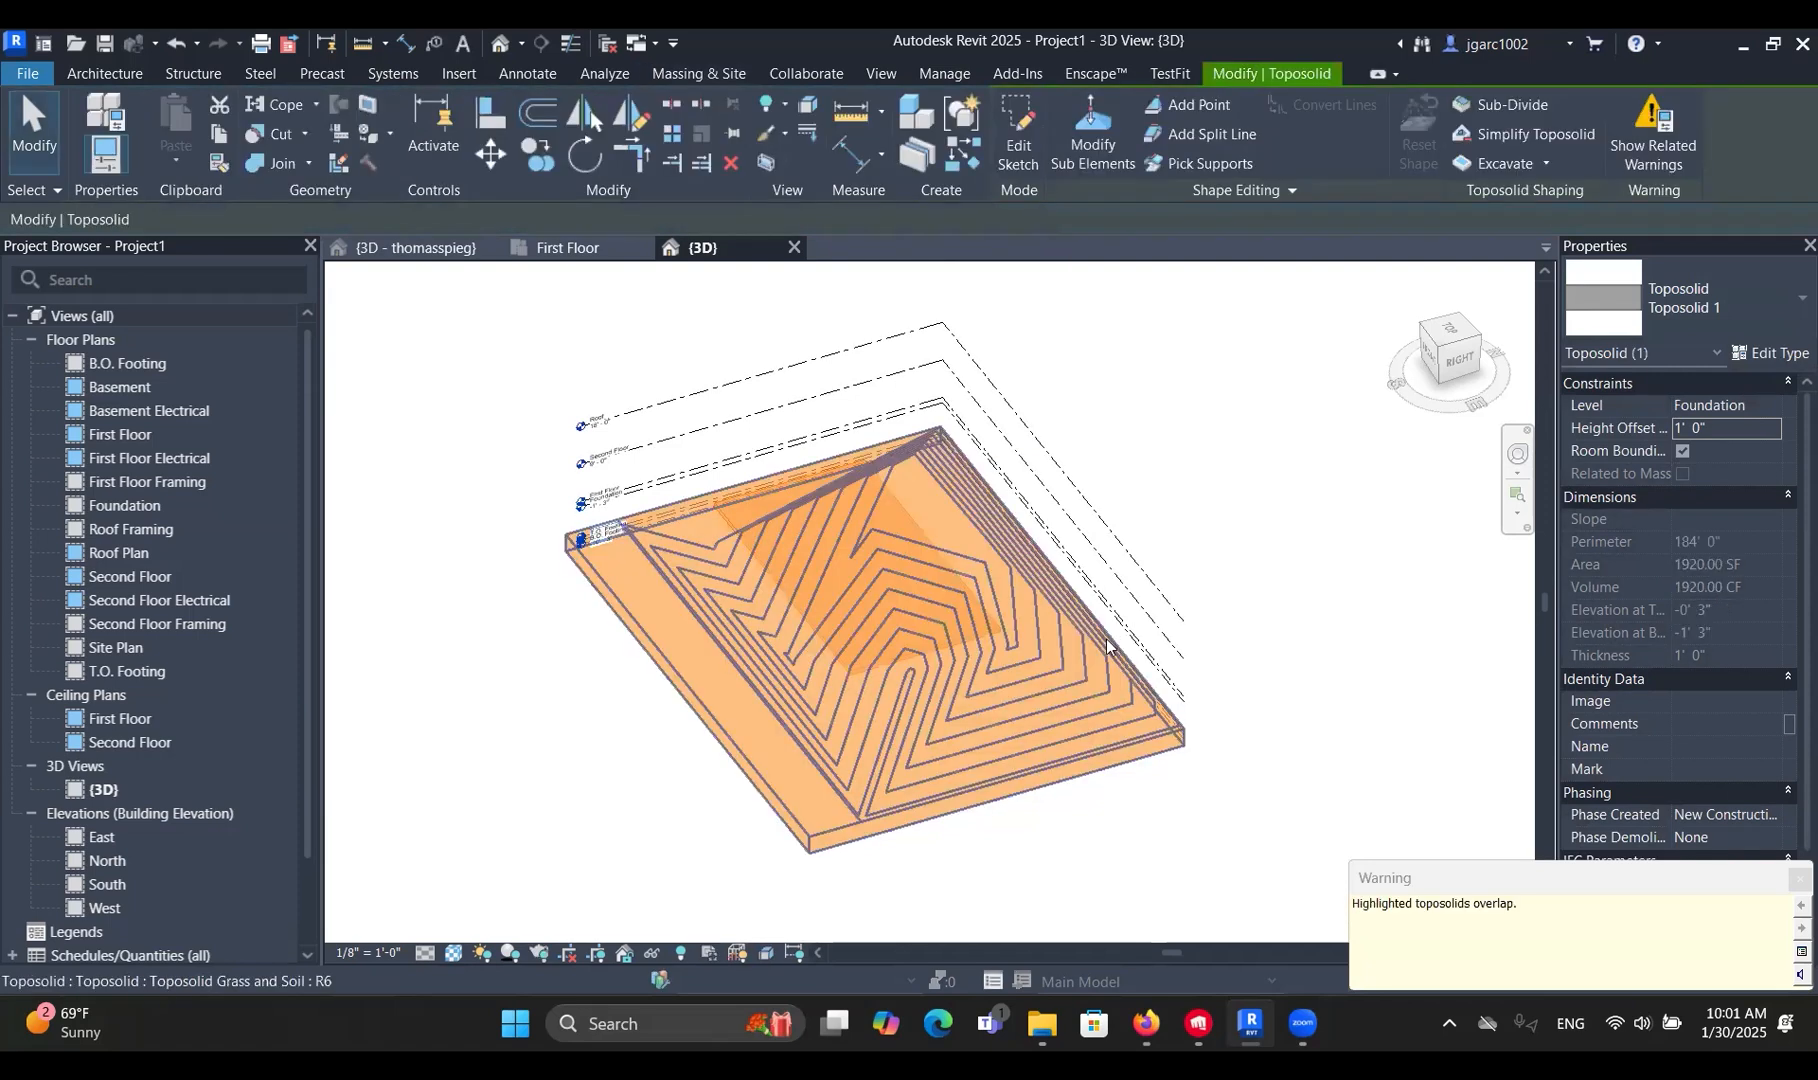
middle_drag(1338, 554, 1281, 441)
click(1134, 432)
middle_drag(1115, 493, 1172, 637)
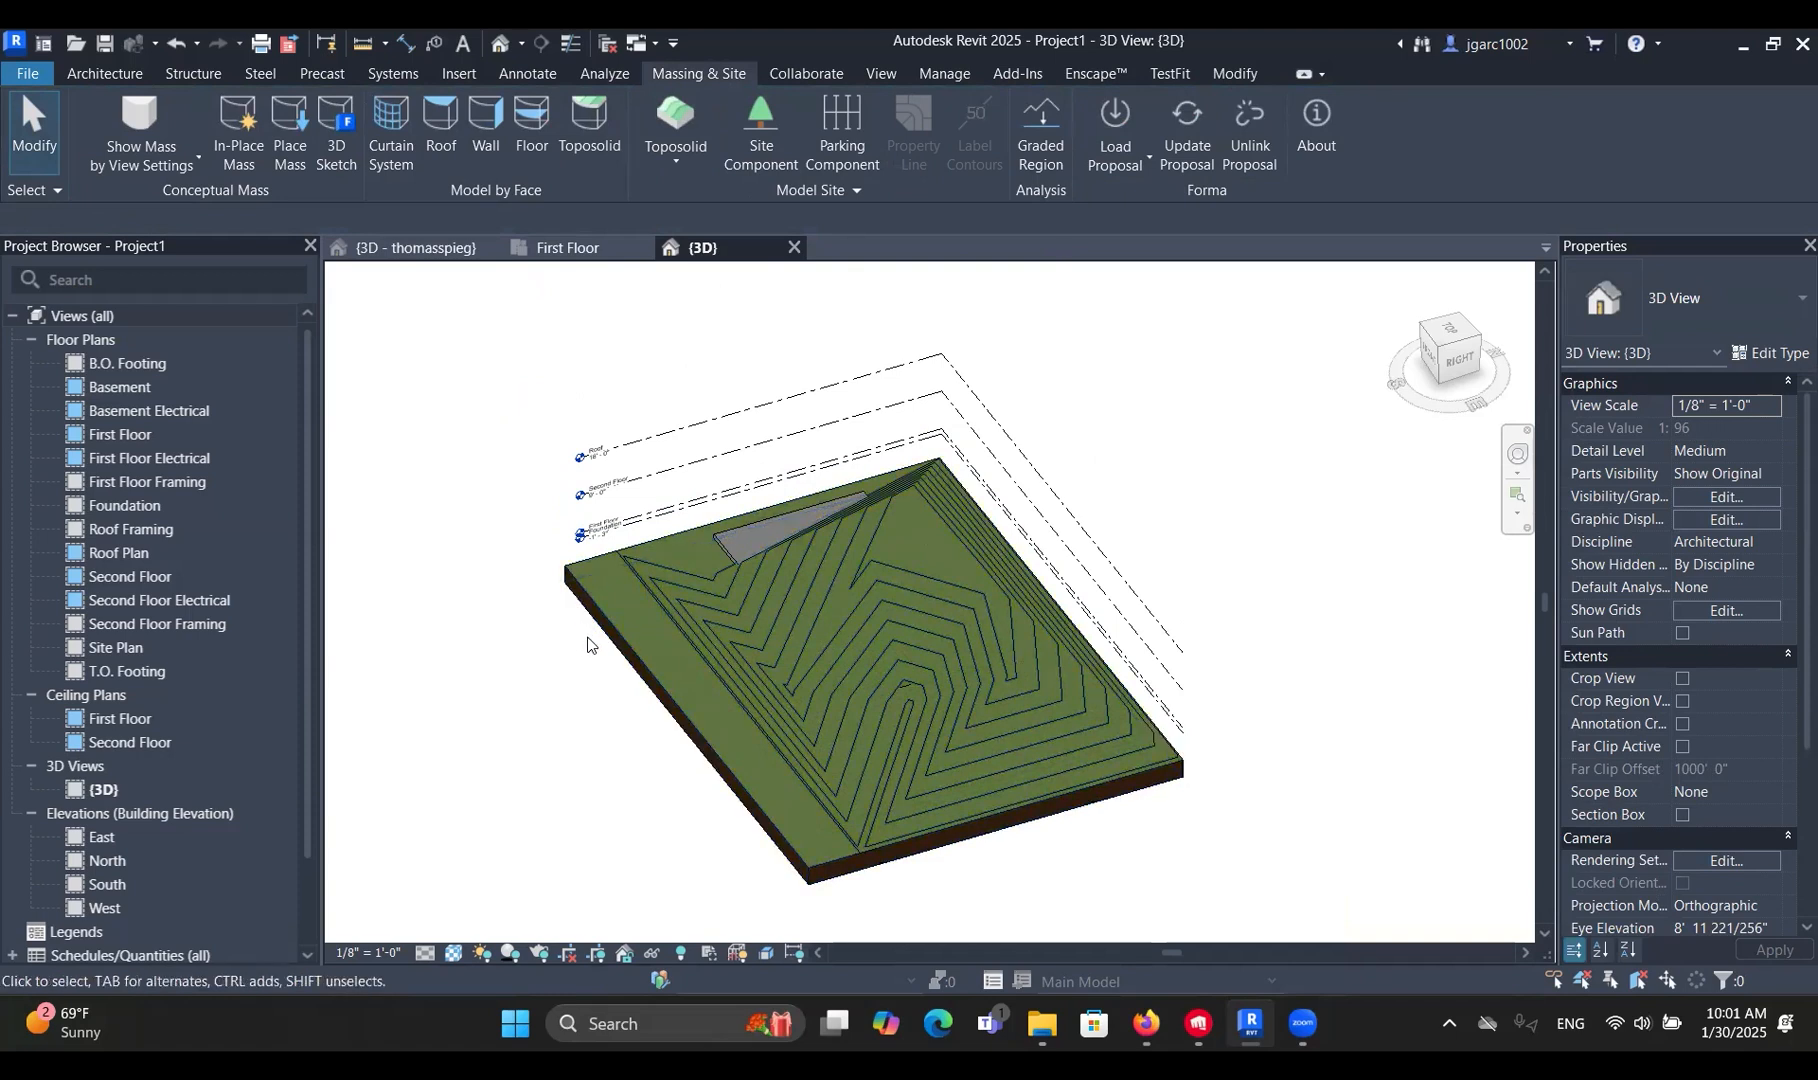
Move the small Toposolid 1 pad closer to the middle of the grass toposolid.
click(746, 530)
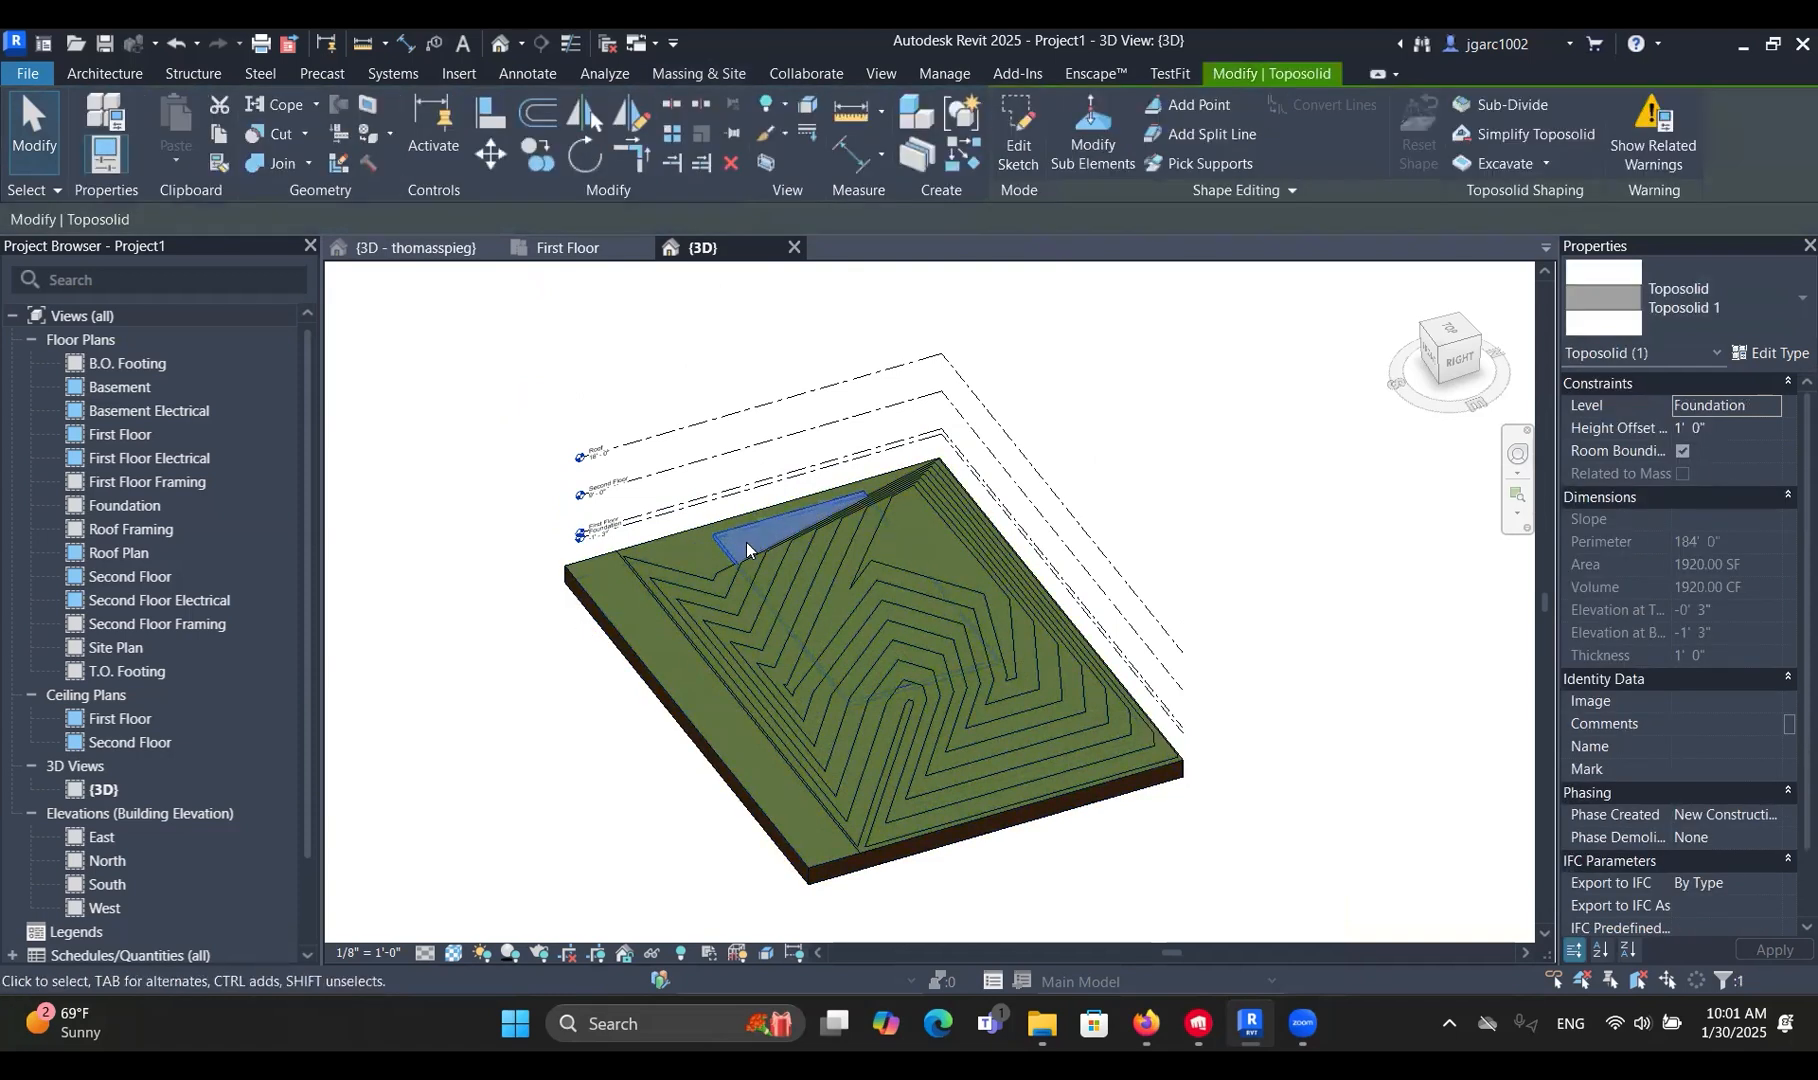
key(m)
key(v)
click(714, 531)
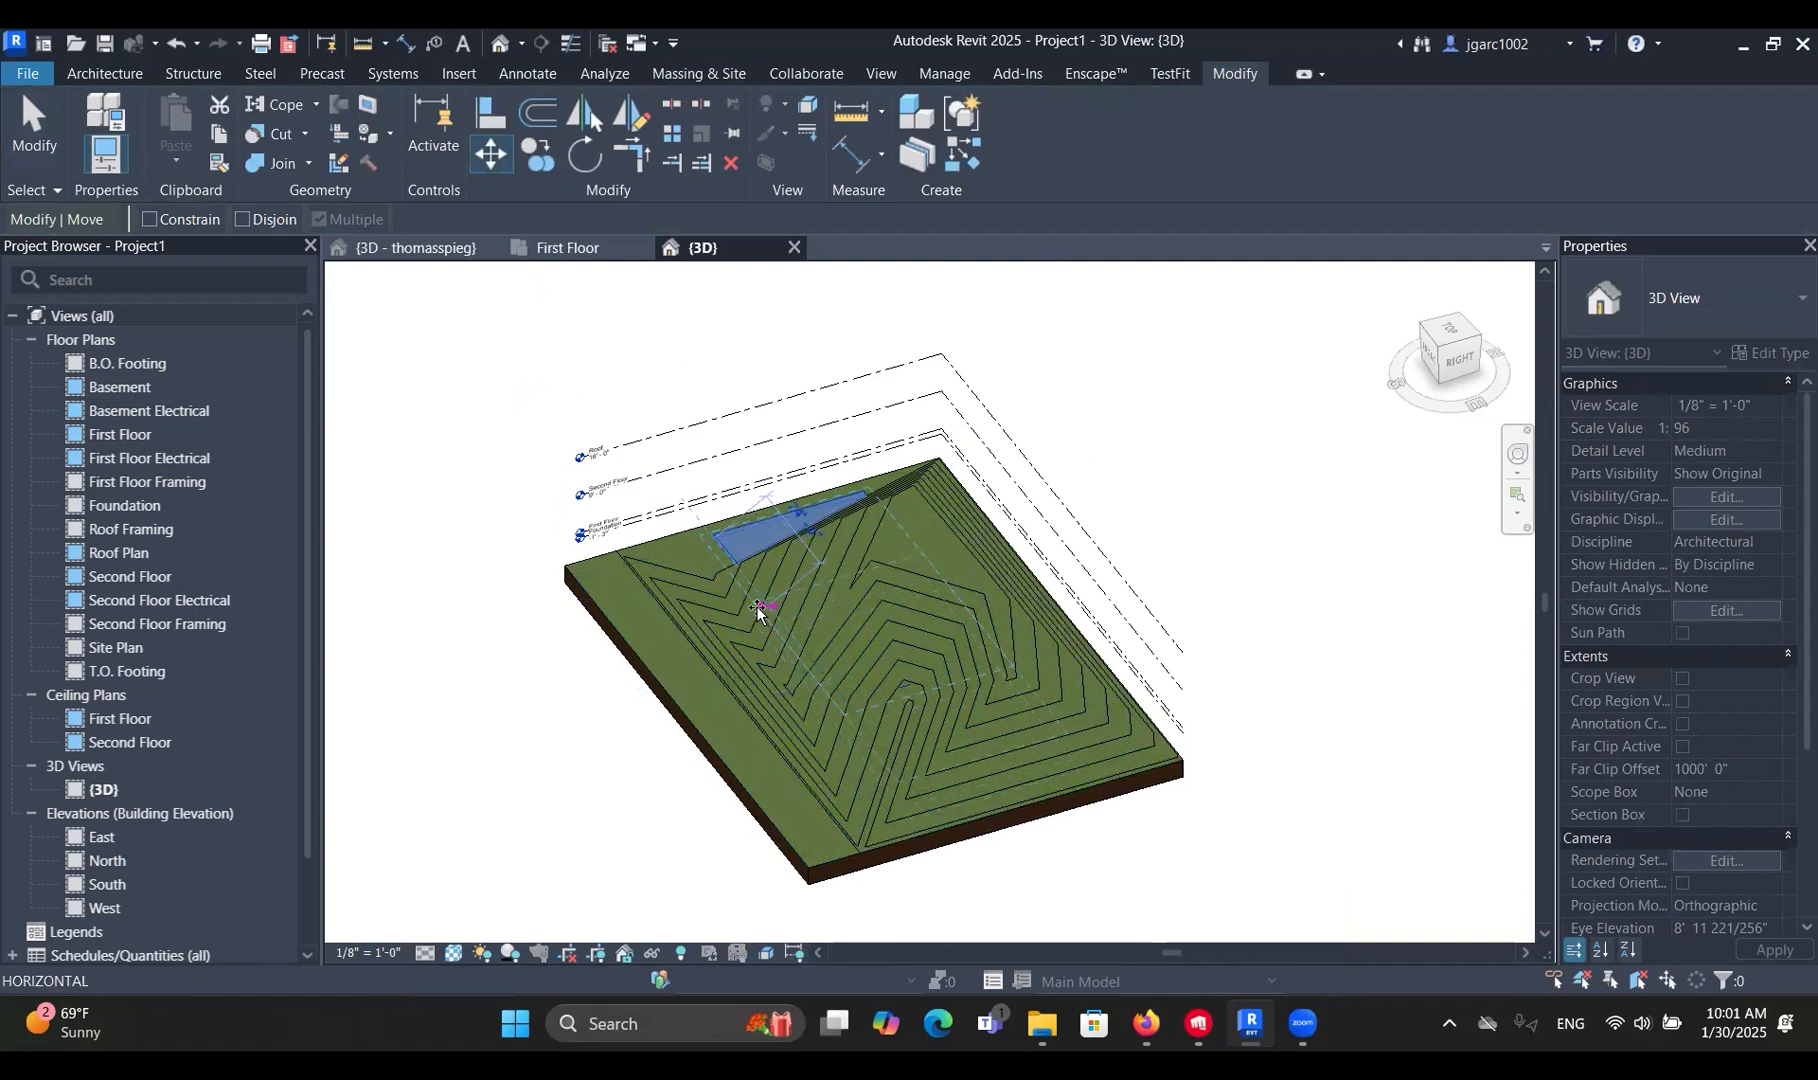
click(743, 598)
key(Escape)
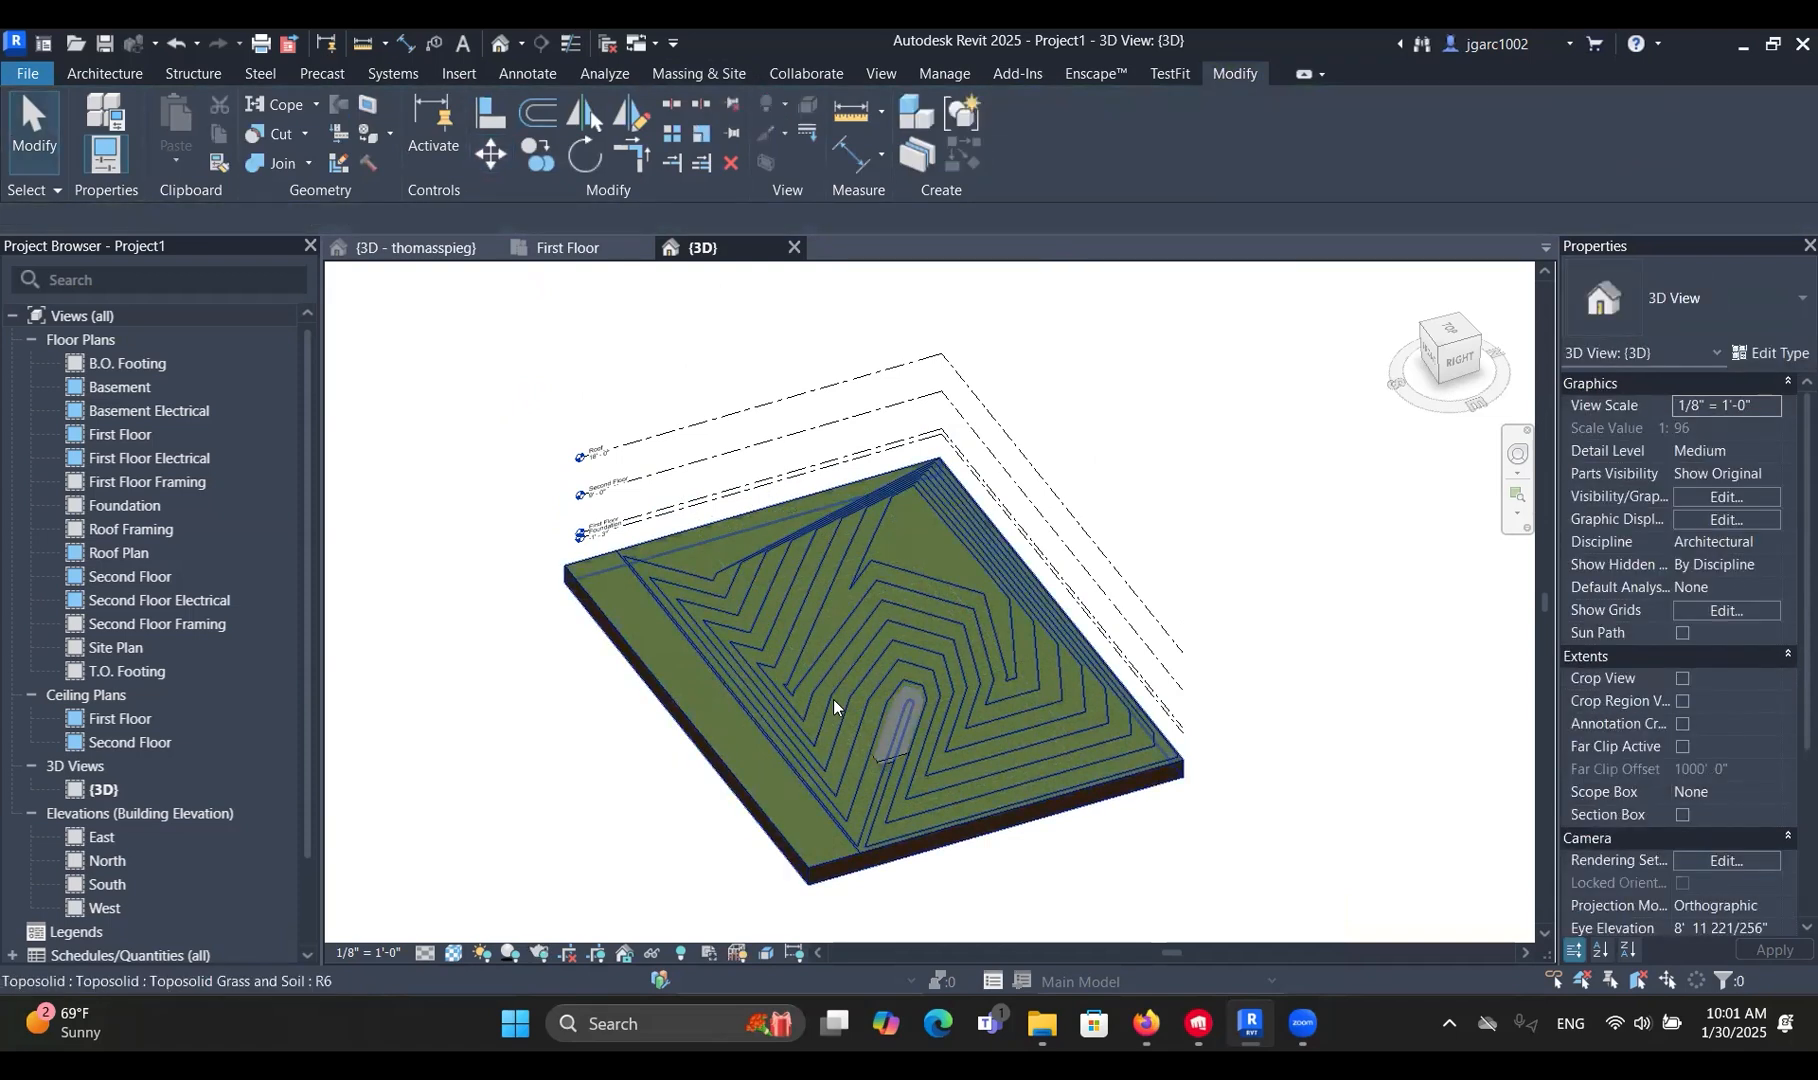
Sub-divide the grass toposolid with a rectangular boundary drawn around the pad area.
click(932, 505)
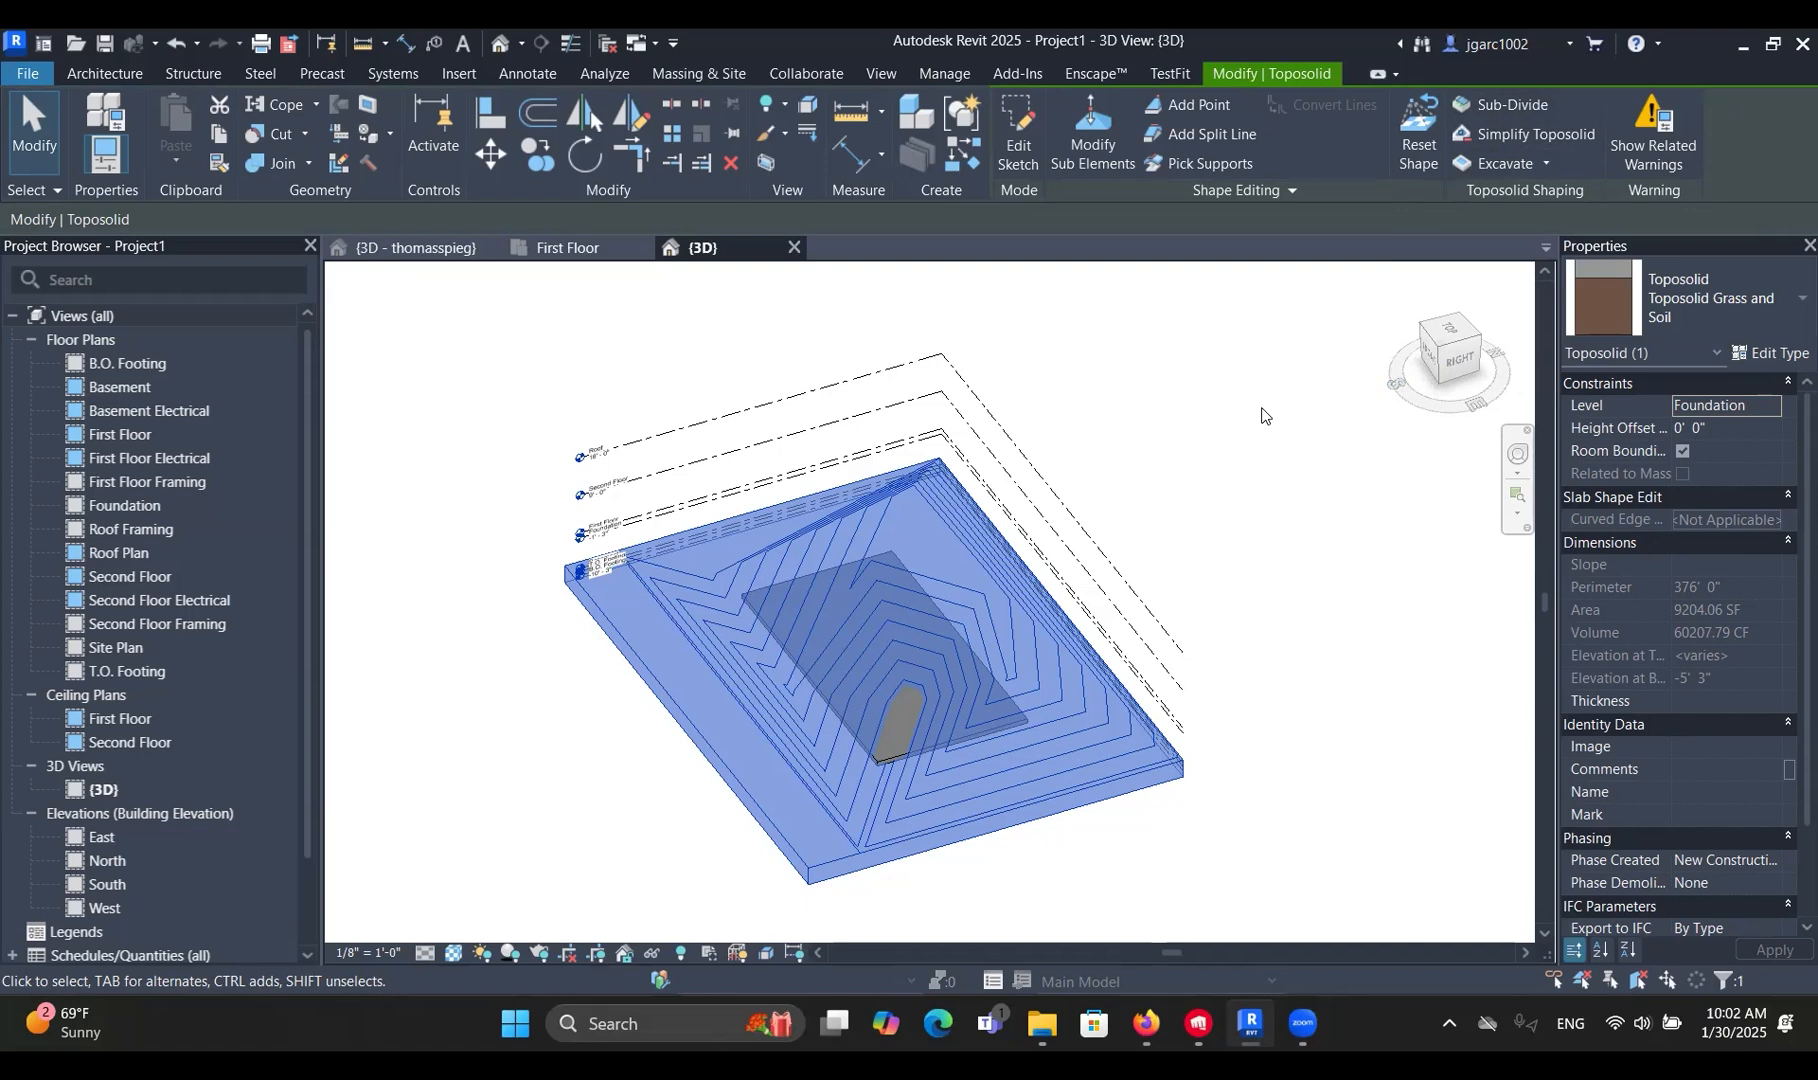
click(1500, 104)
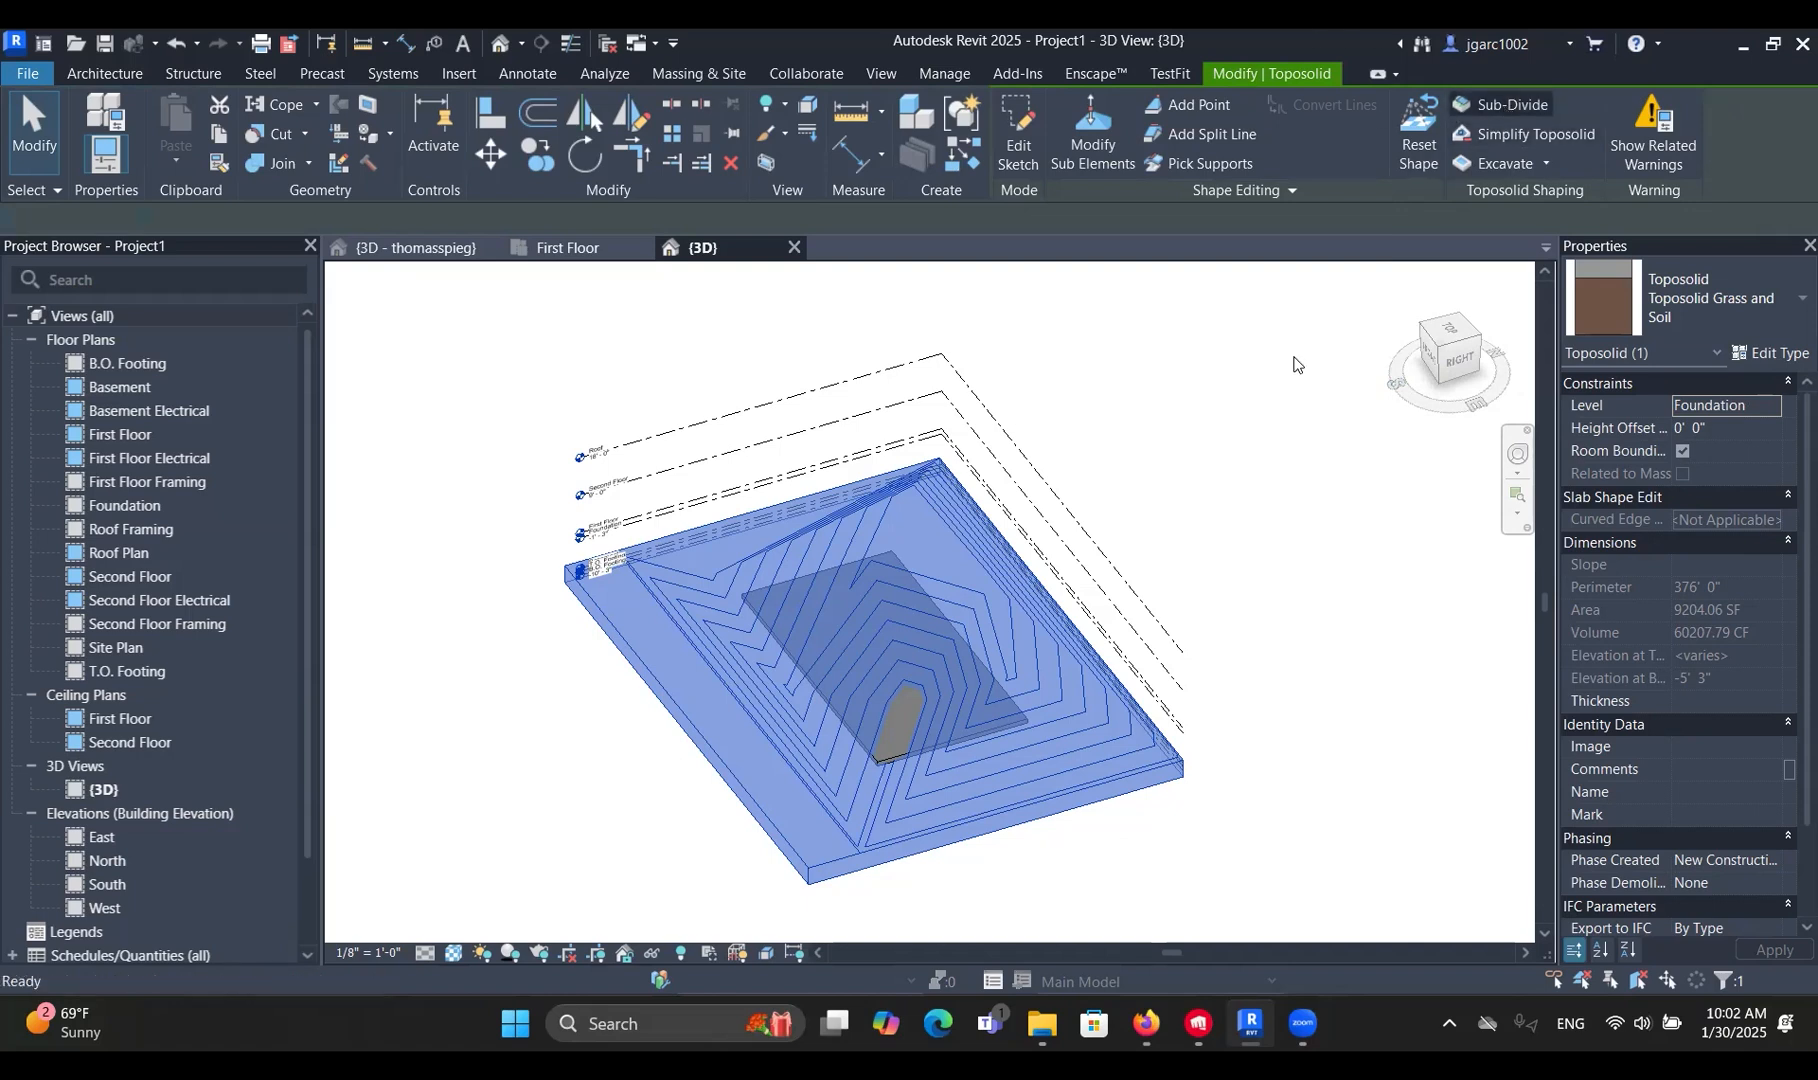
click(1216, 106)
click(702, 580)
click(860, 703)
click(1027, 168)
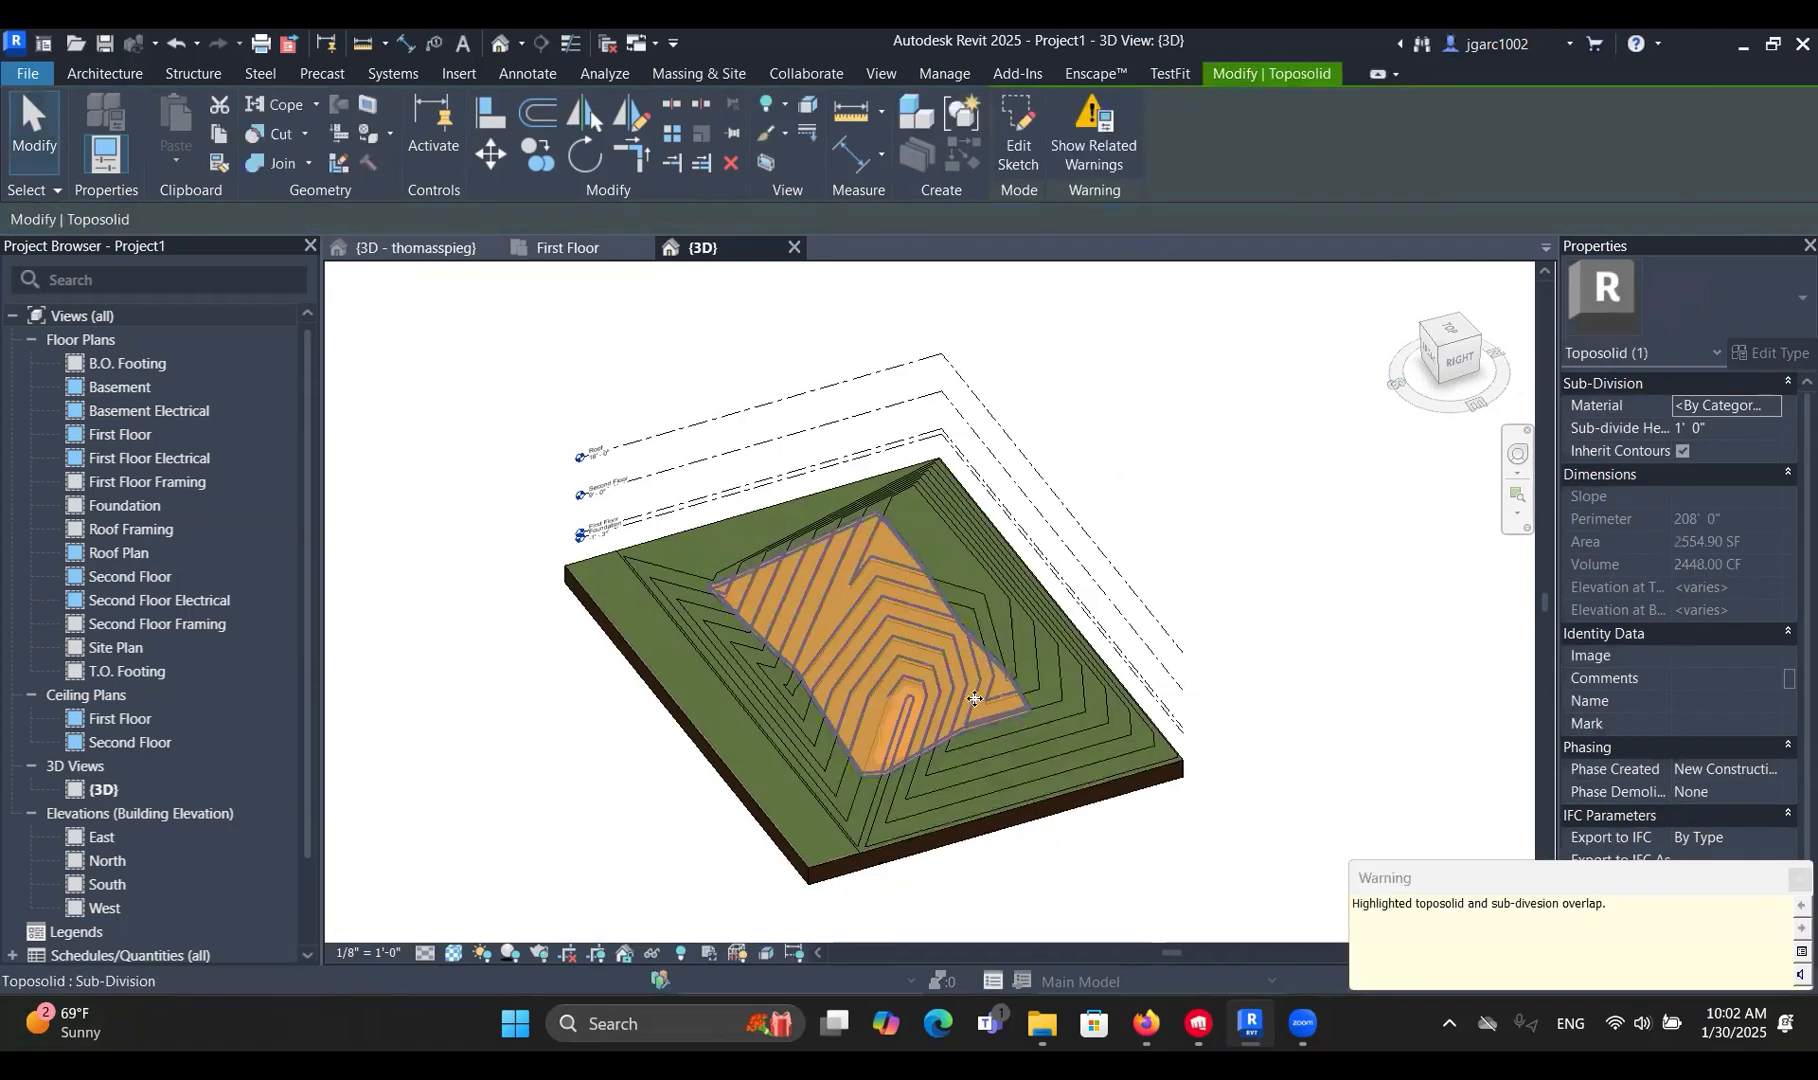
Try to move the sub-division off the grass toposolid to the open area beside it.
scroll(950, 590, up, 4)
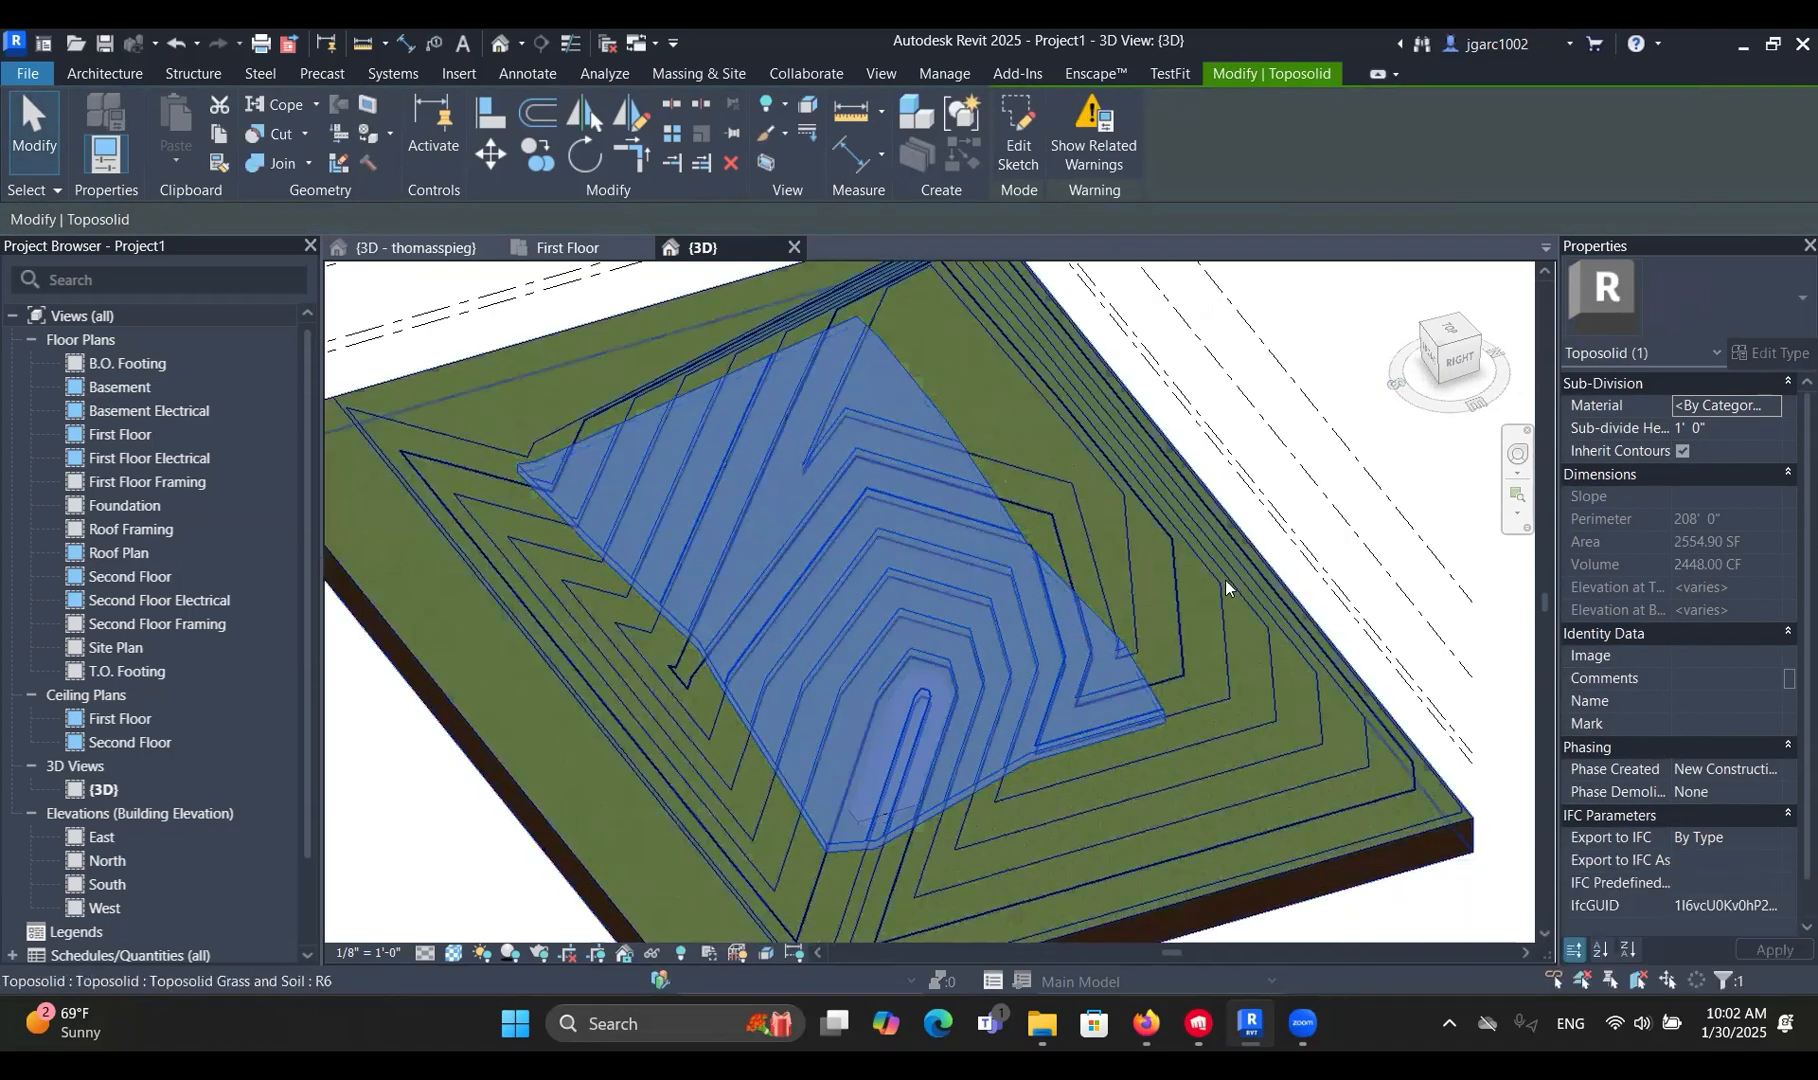
scroll(1226, 588, down, 4)
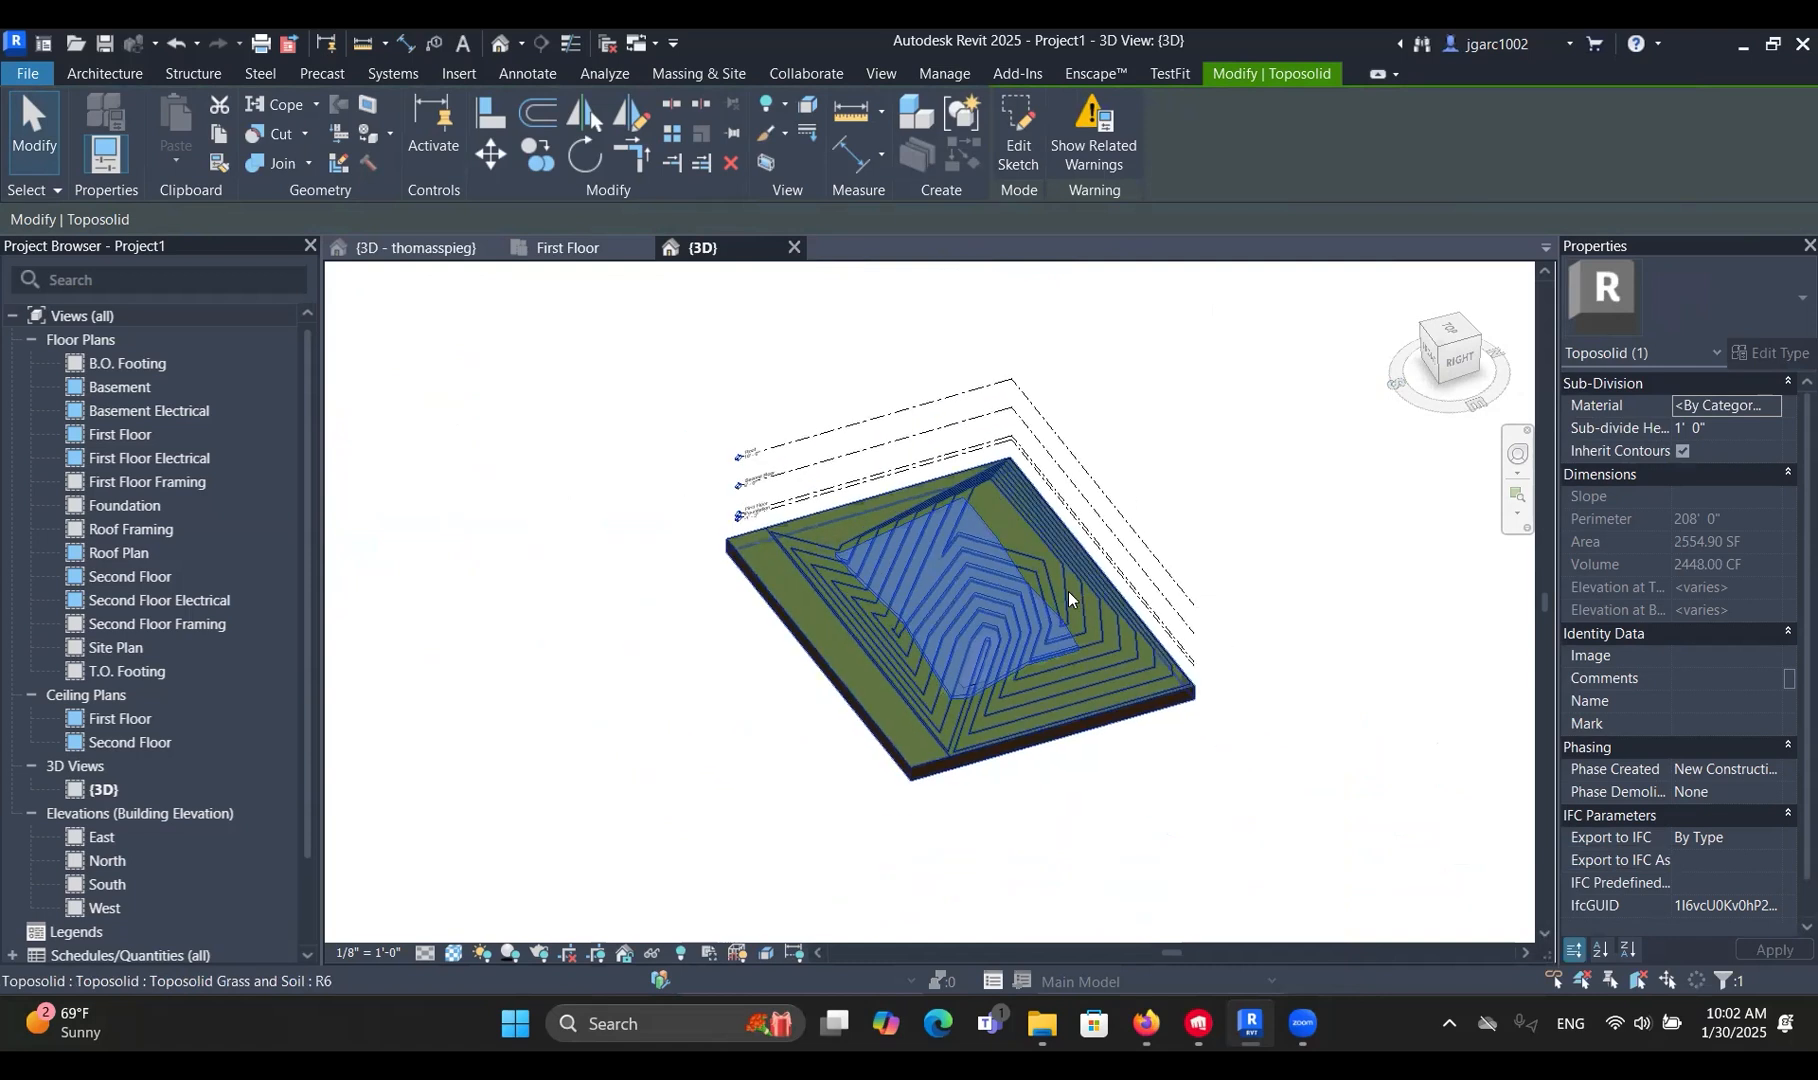
key(m)
key(v)
click(996, 605)
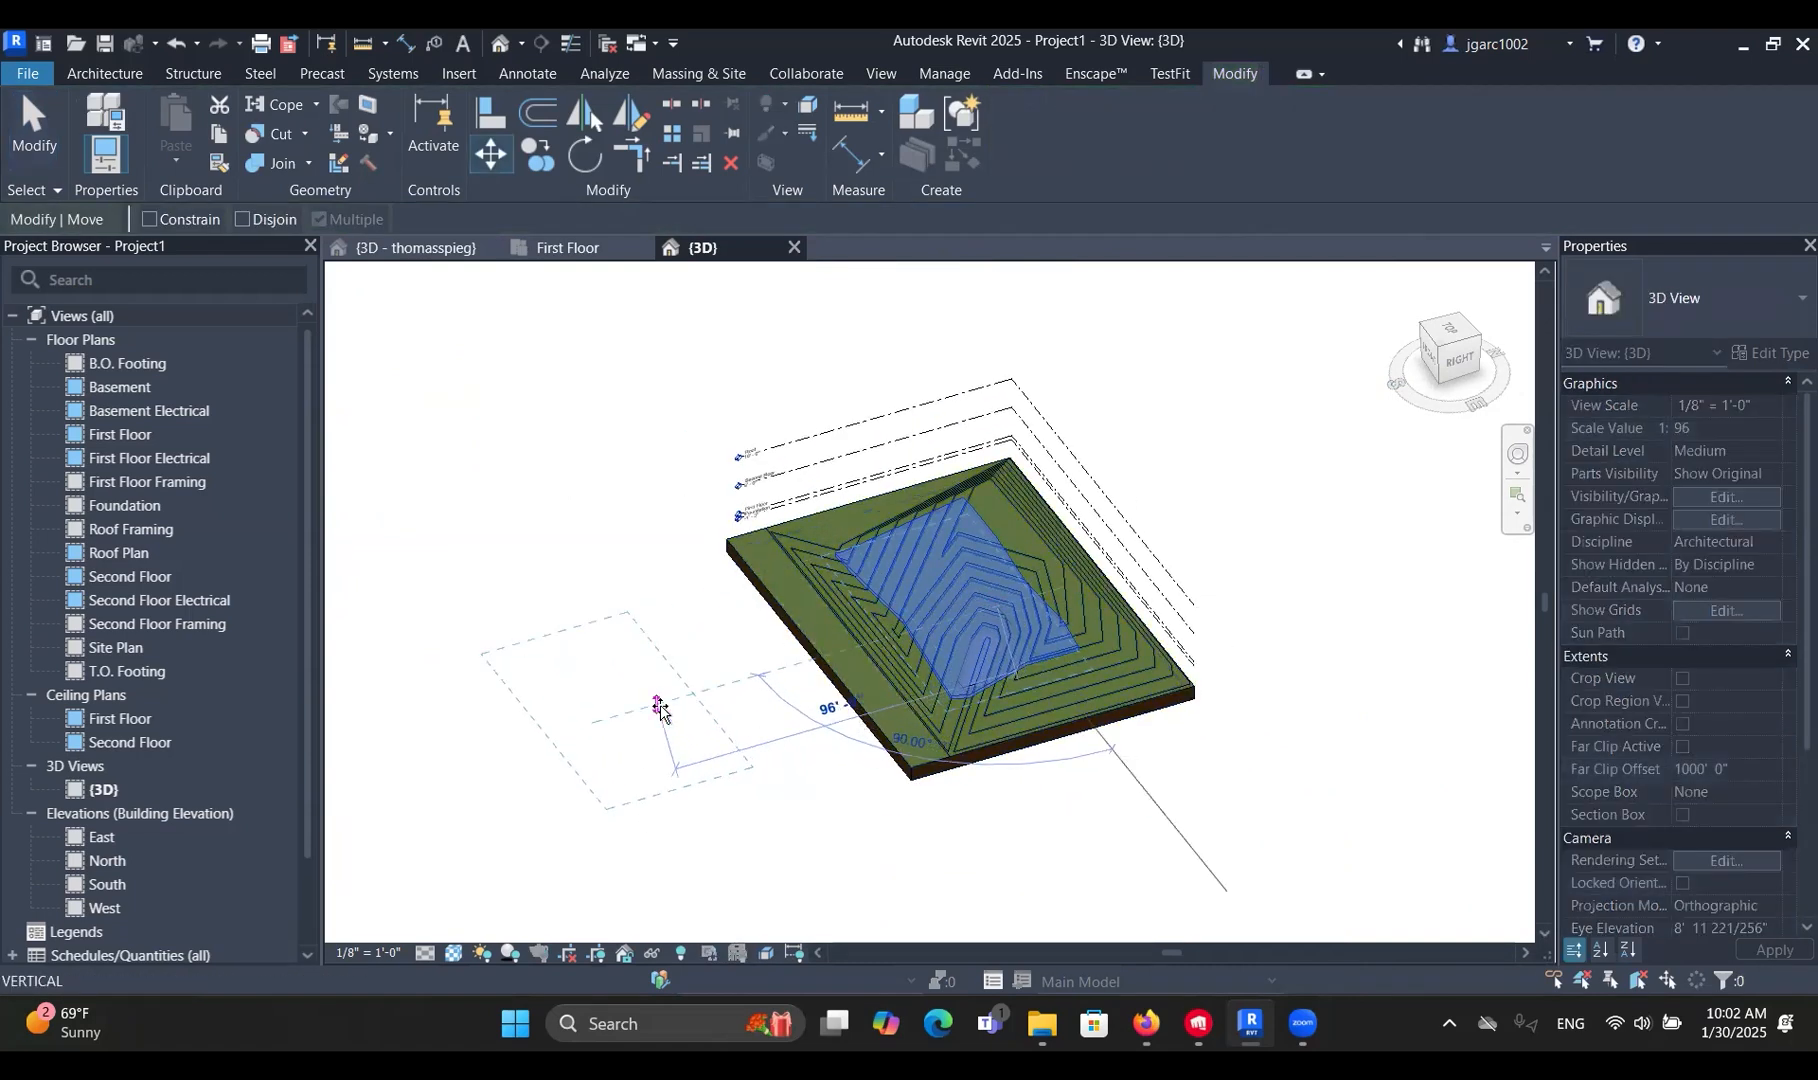
click(659, 706)
click(1740, 963)
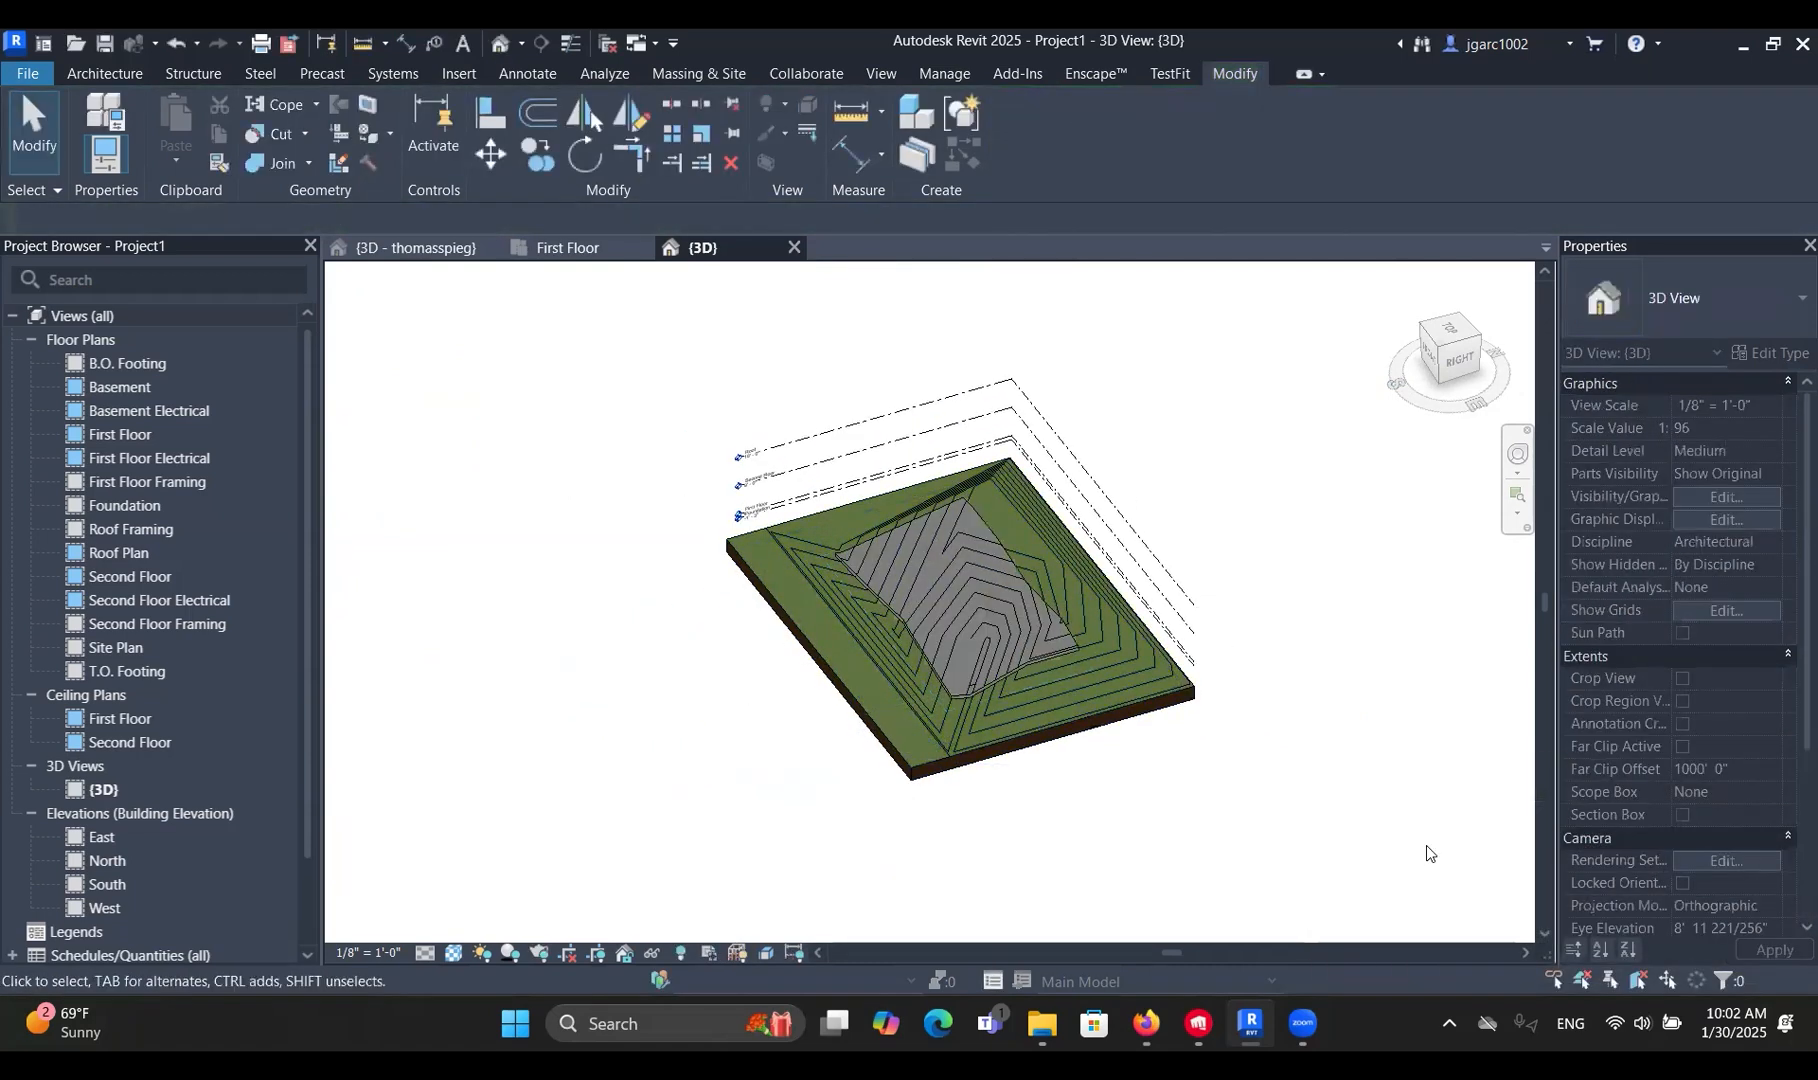
Return to the sub-division's boundary sketch and discard the sub-division.
click(943, 662)
scroll(980, 622, up, 3)
middle_drag(991, 666, 903, 668)
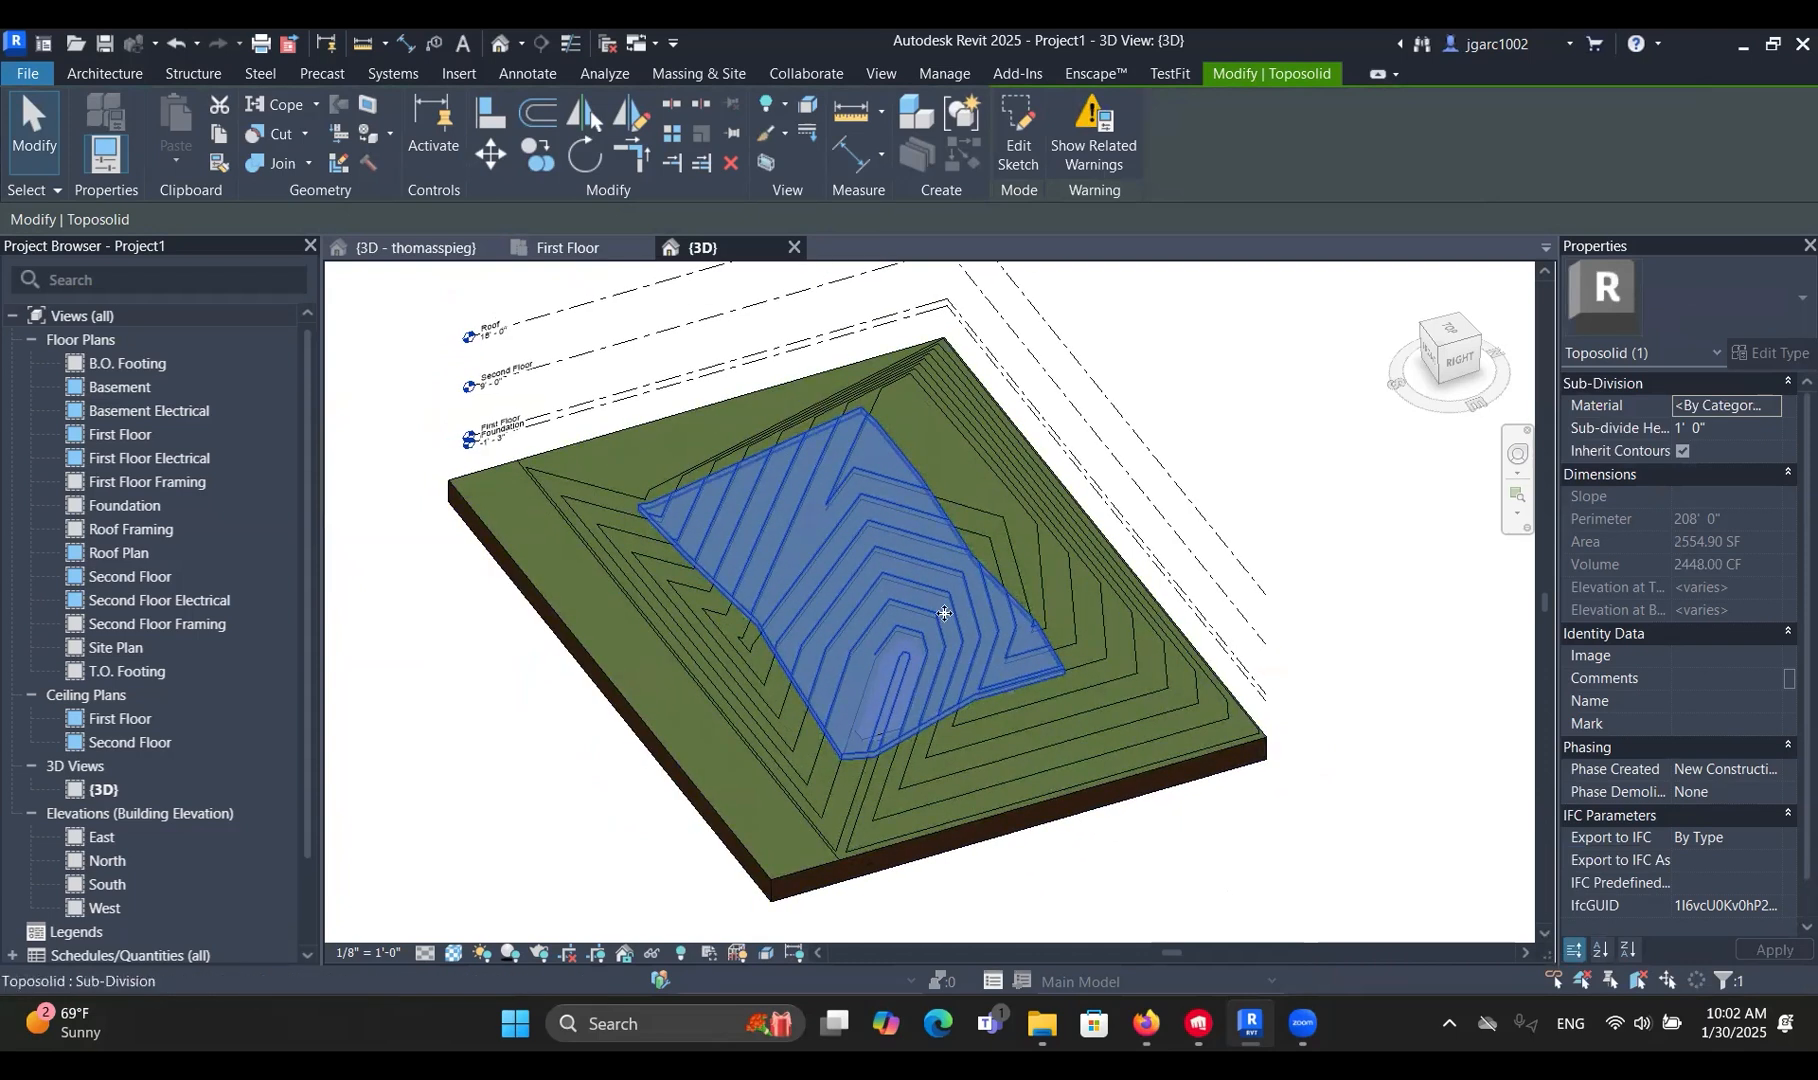
double_click(860, 645)
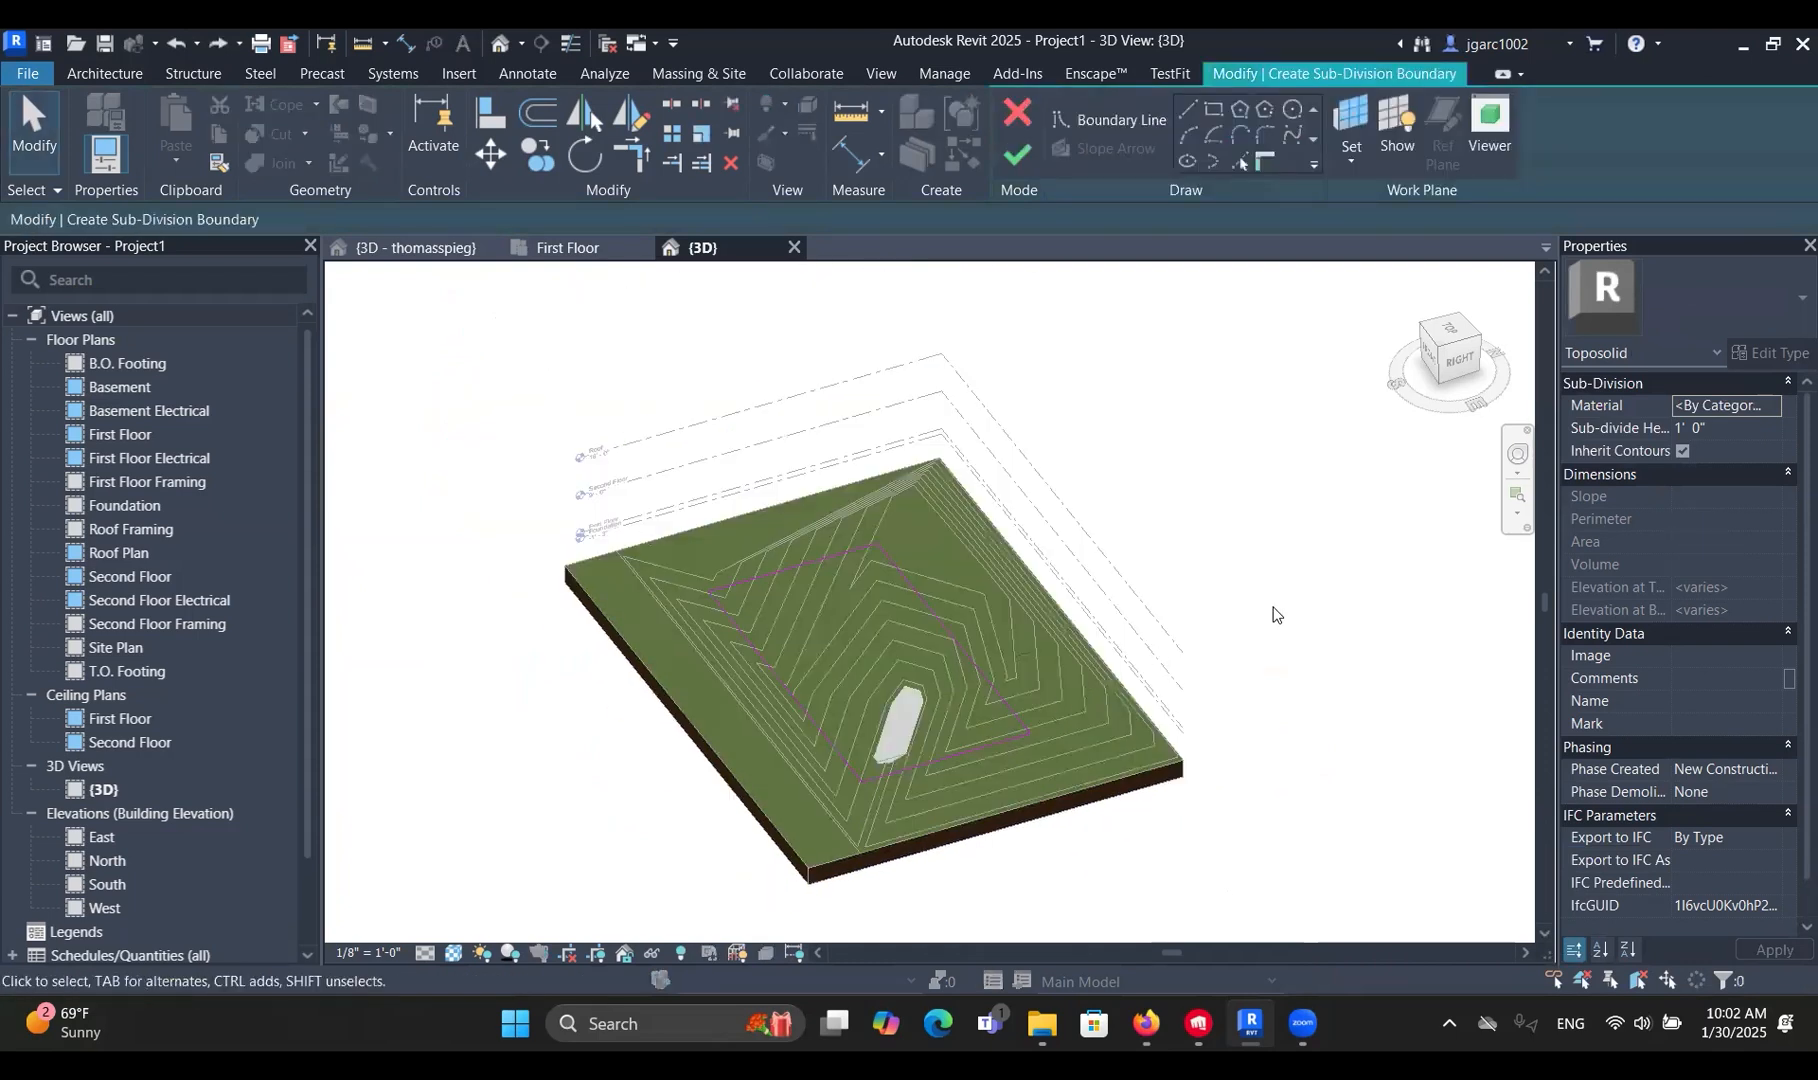
click(1012, 107)
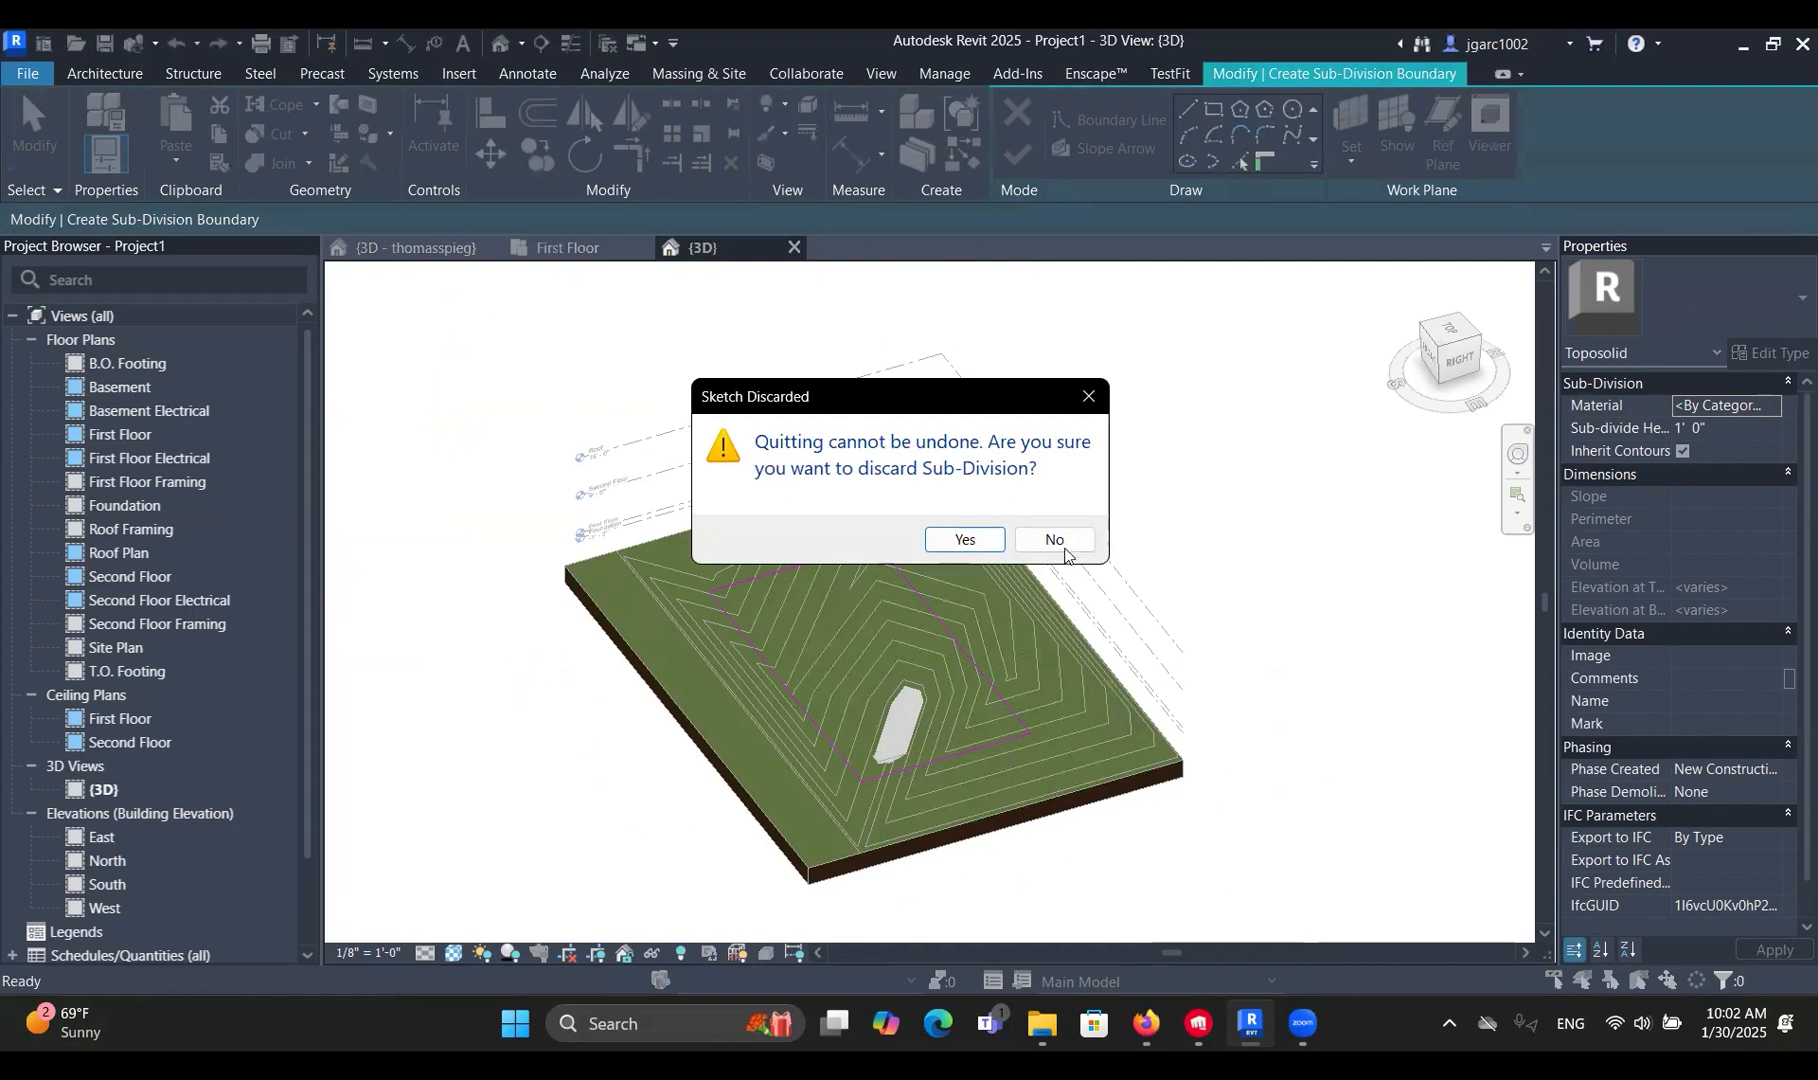
click(975, 540)
middle_drag(1152, 622, 1222, 452)
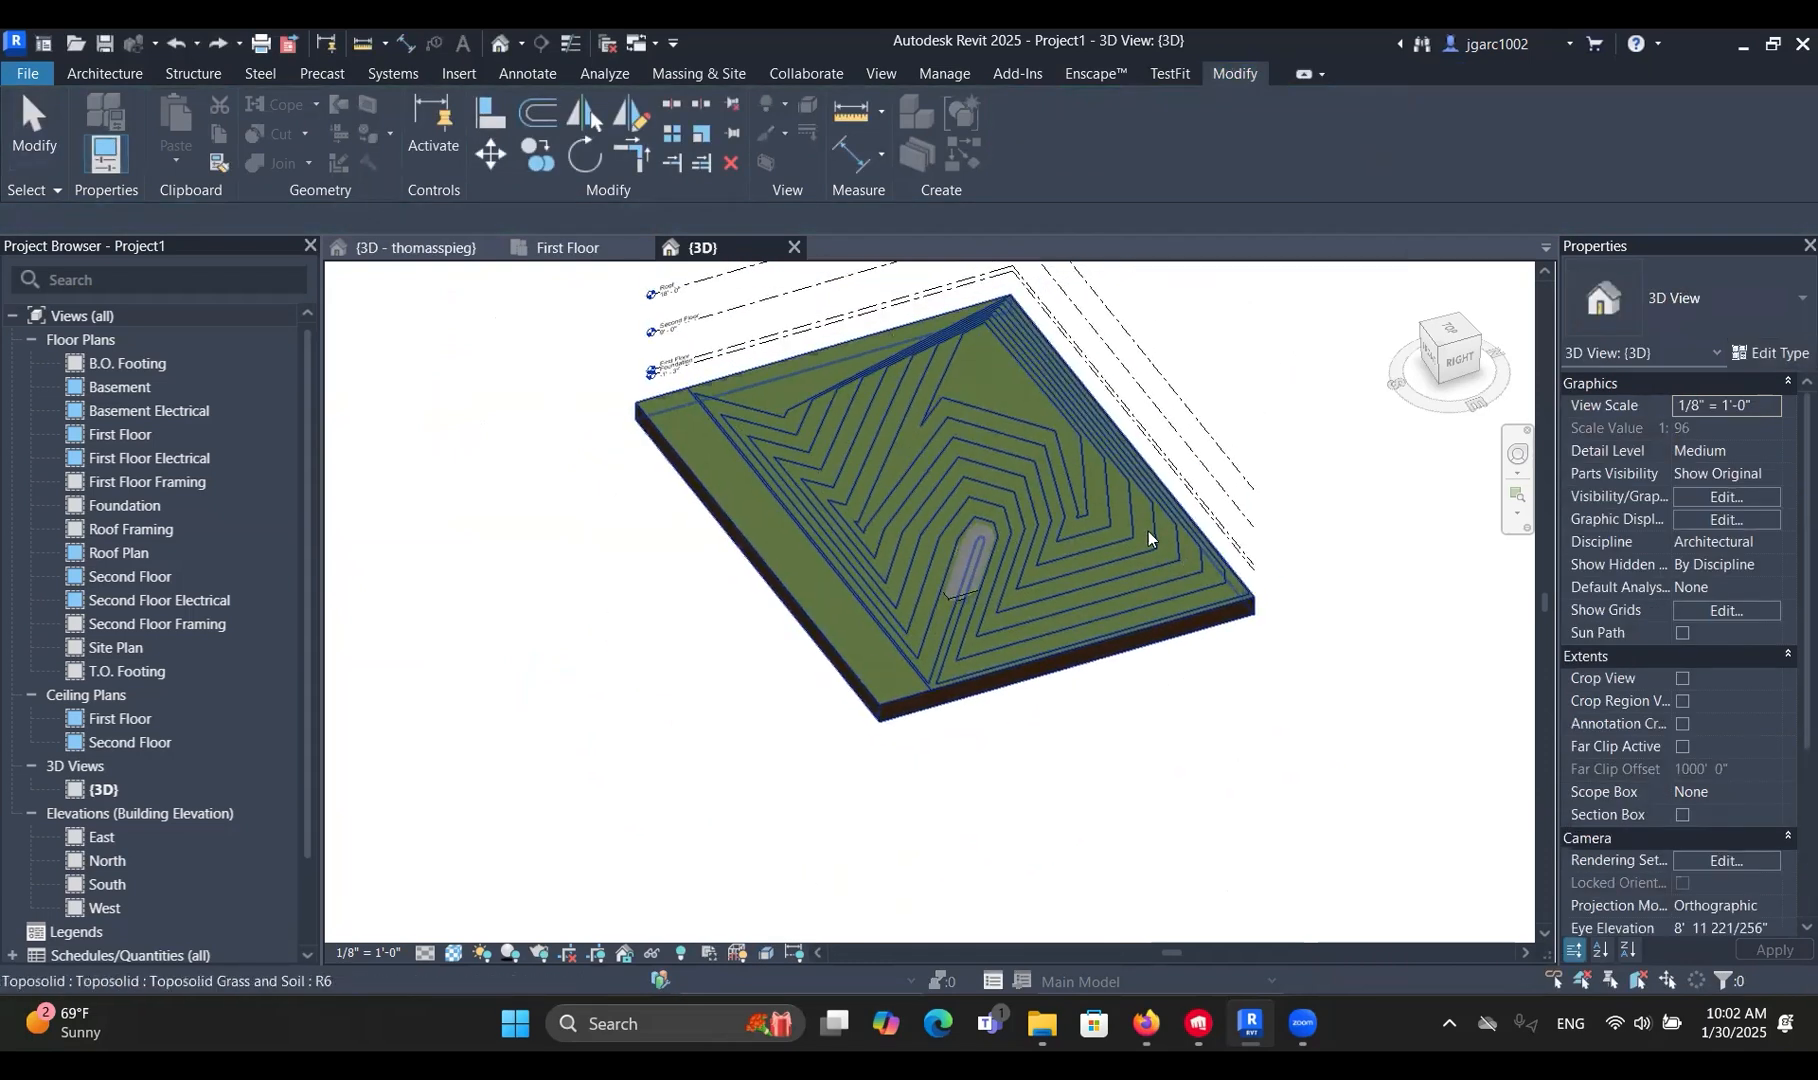
Excavate the grass toposolid using the small Toposolid 1 pad as the cutting element.
click(1148, 531)
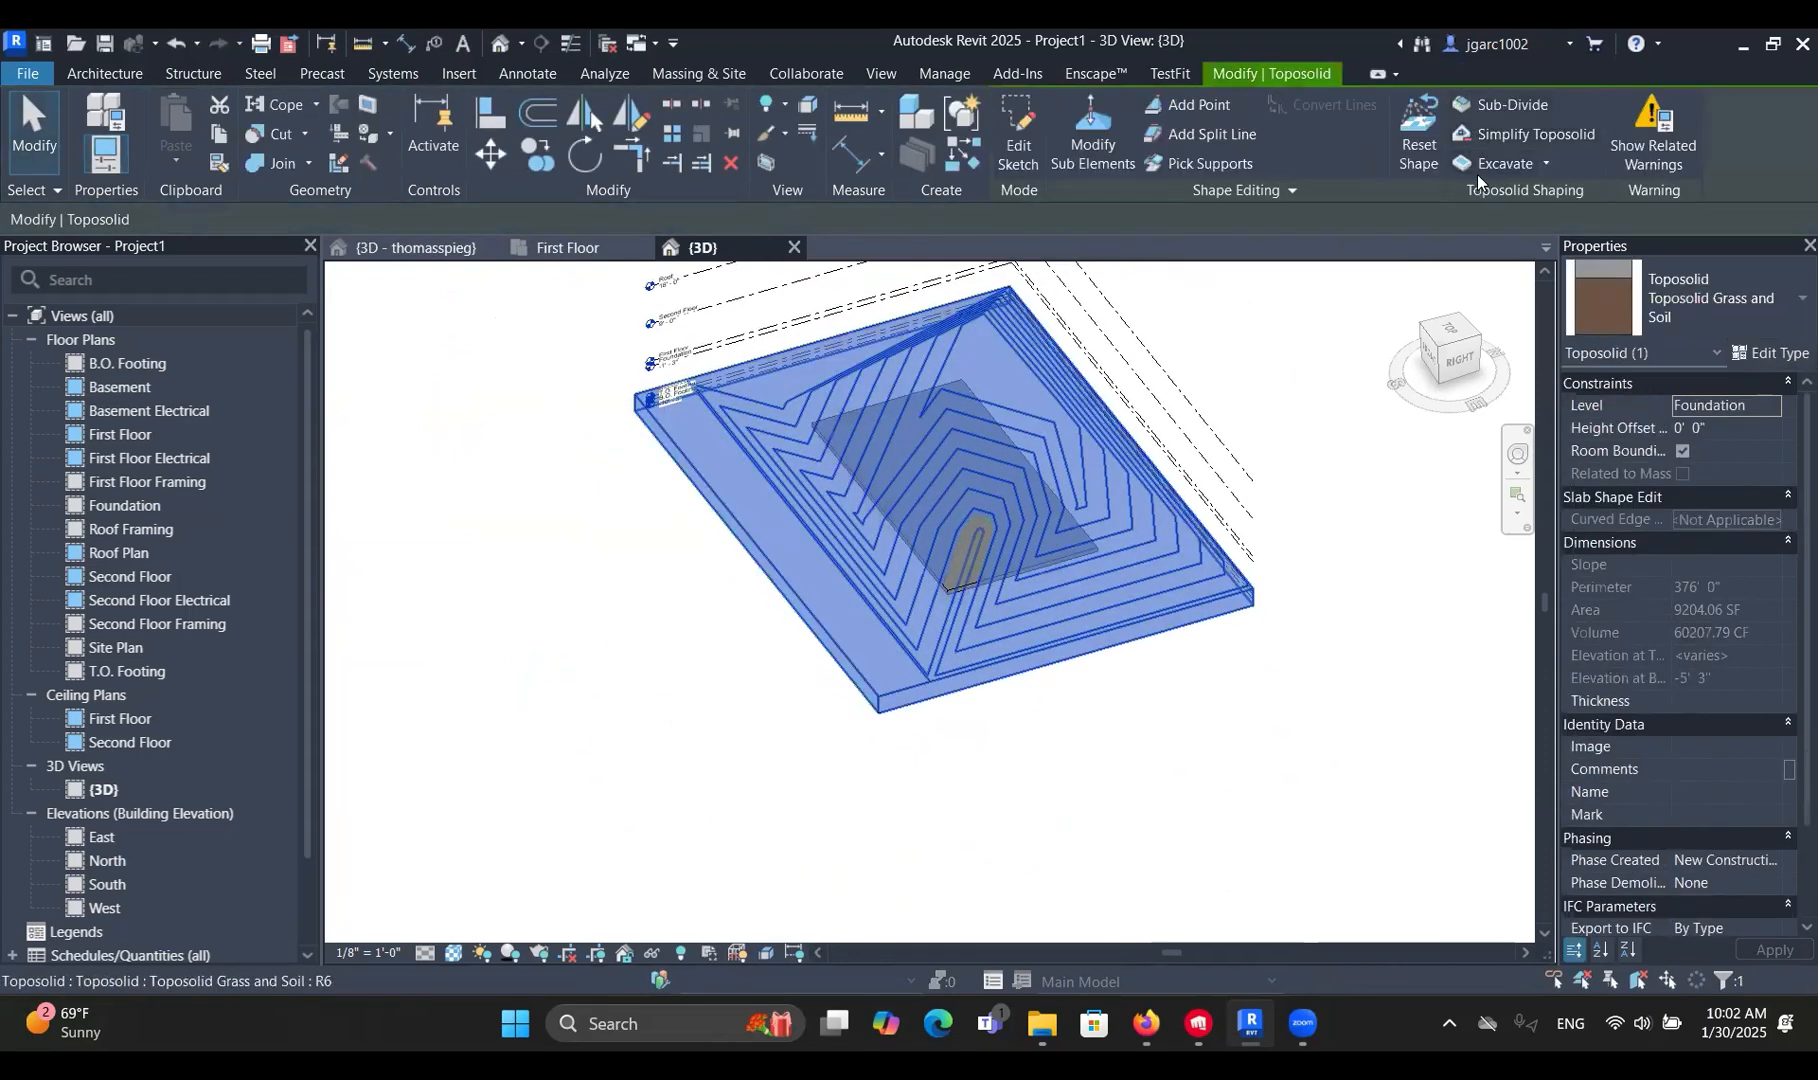
key(Escape)
click(957, 589)
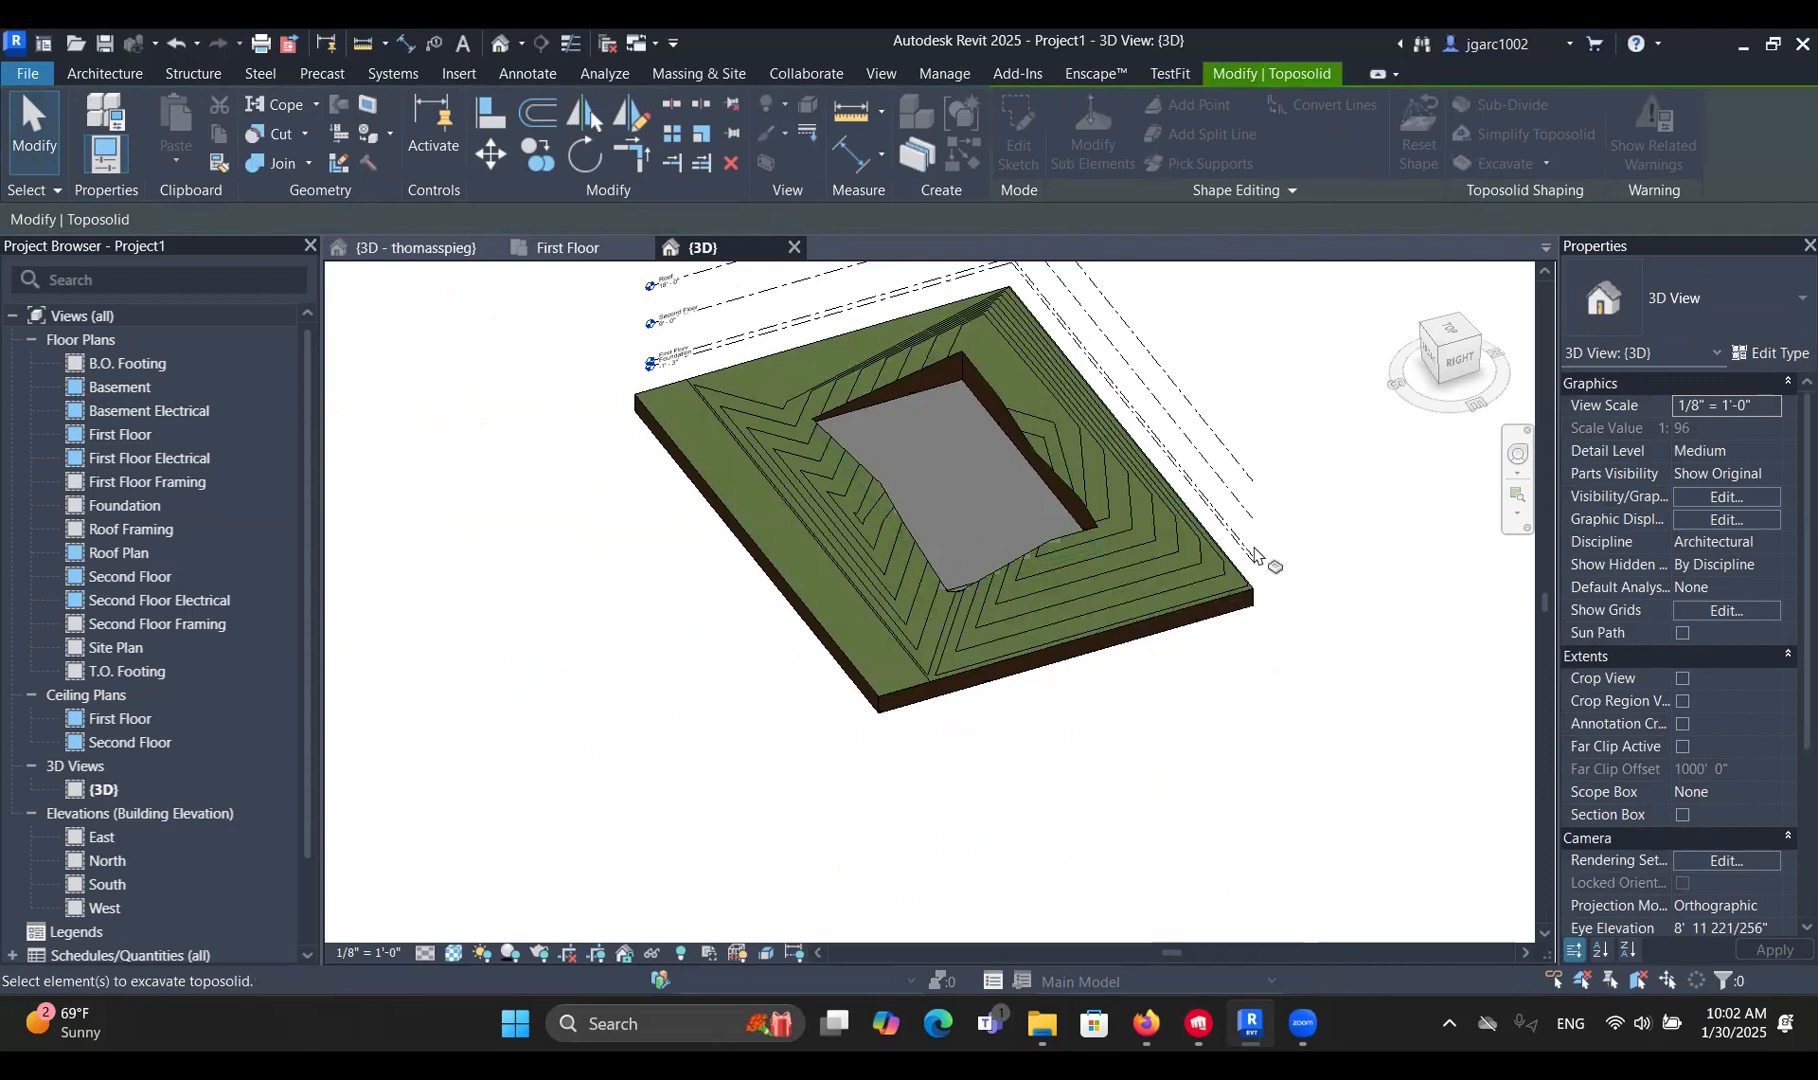
middle_drag(1023, 471, 971, 601)
scroll(953, 597, up, 3)
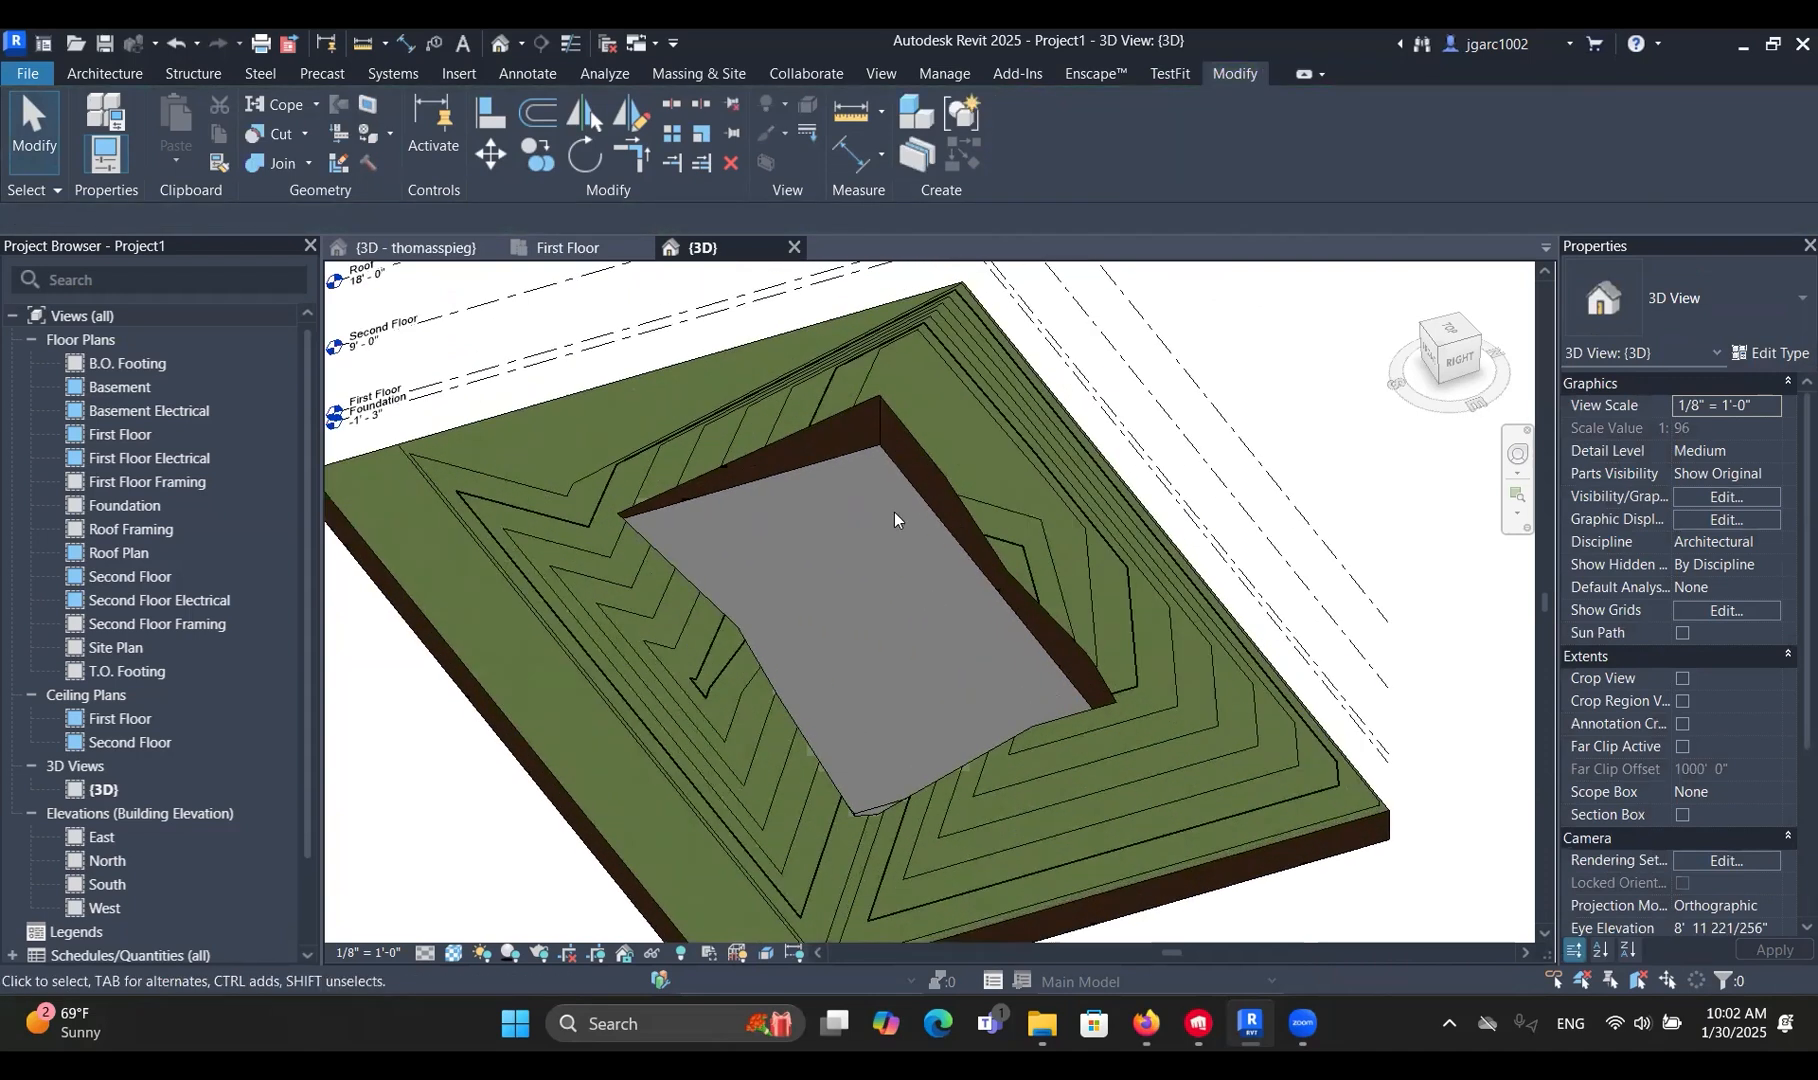
middle_drag(755, 455, 709, 541)
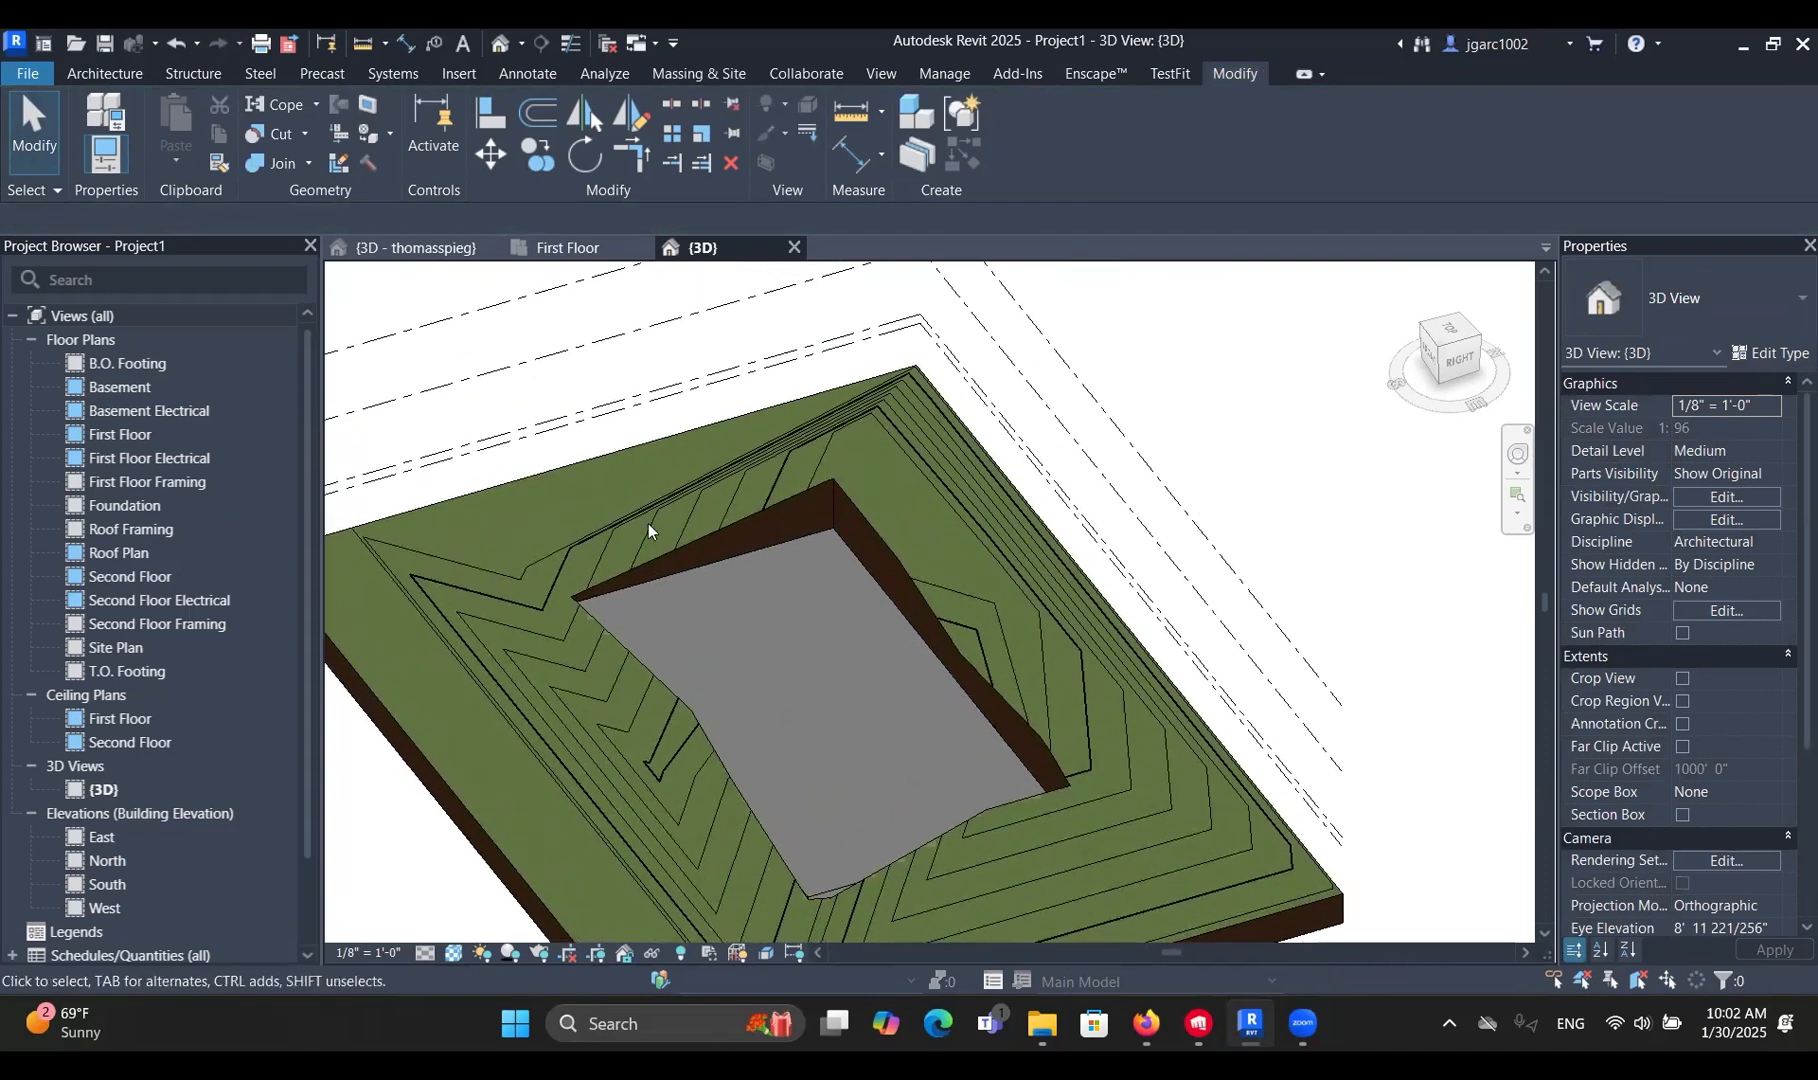
Start a structural wall of type Foundation - 12" Concrete by picking lines, with the top constraint up to level Second Floor.
middle_drag(763, 702, 710, 565)
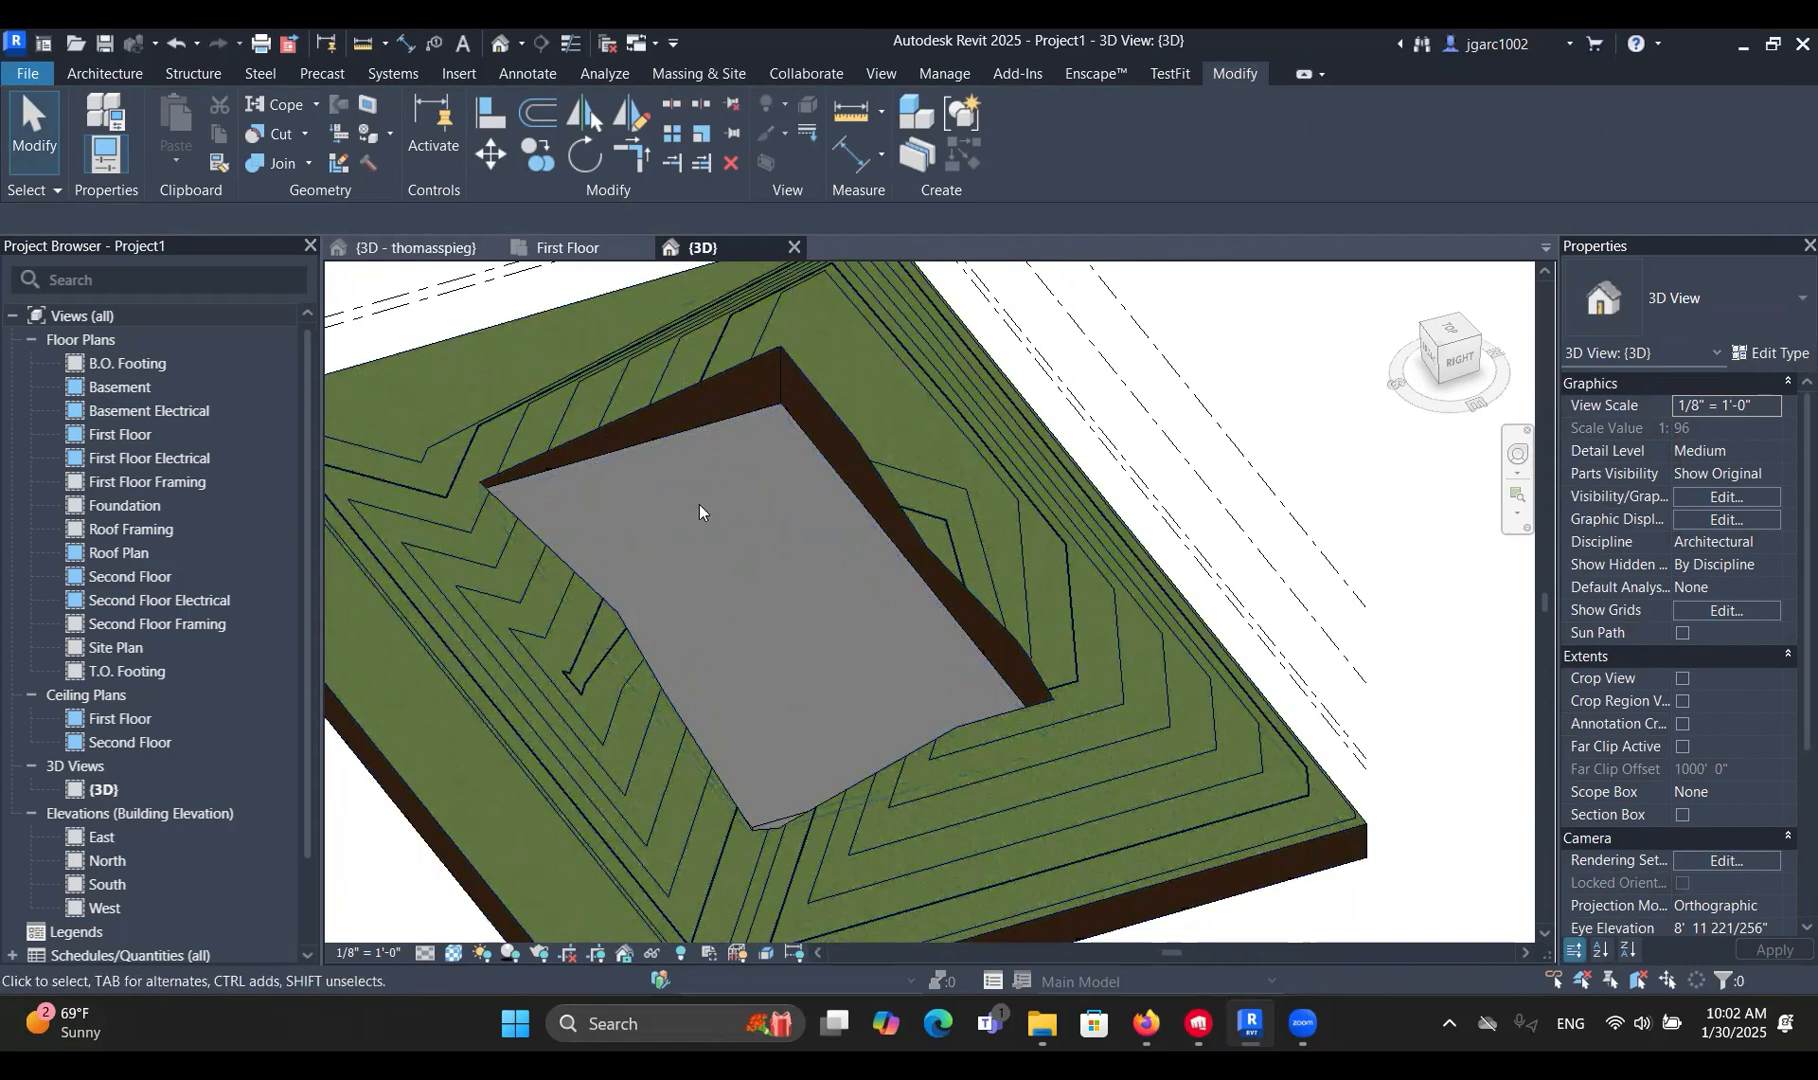
click(104, 73)
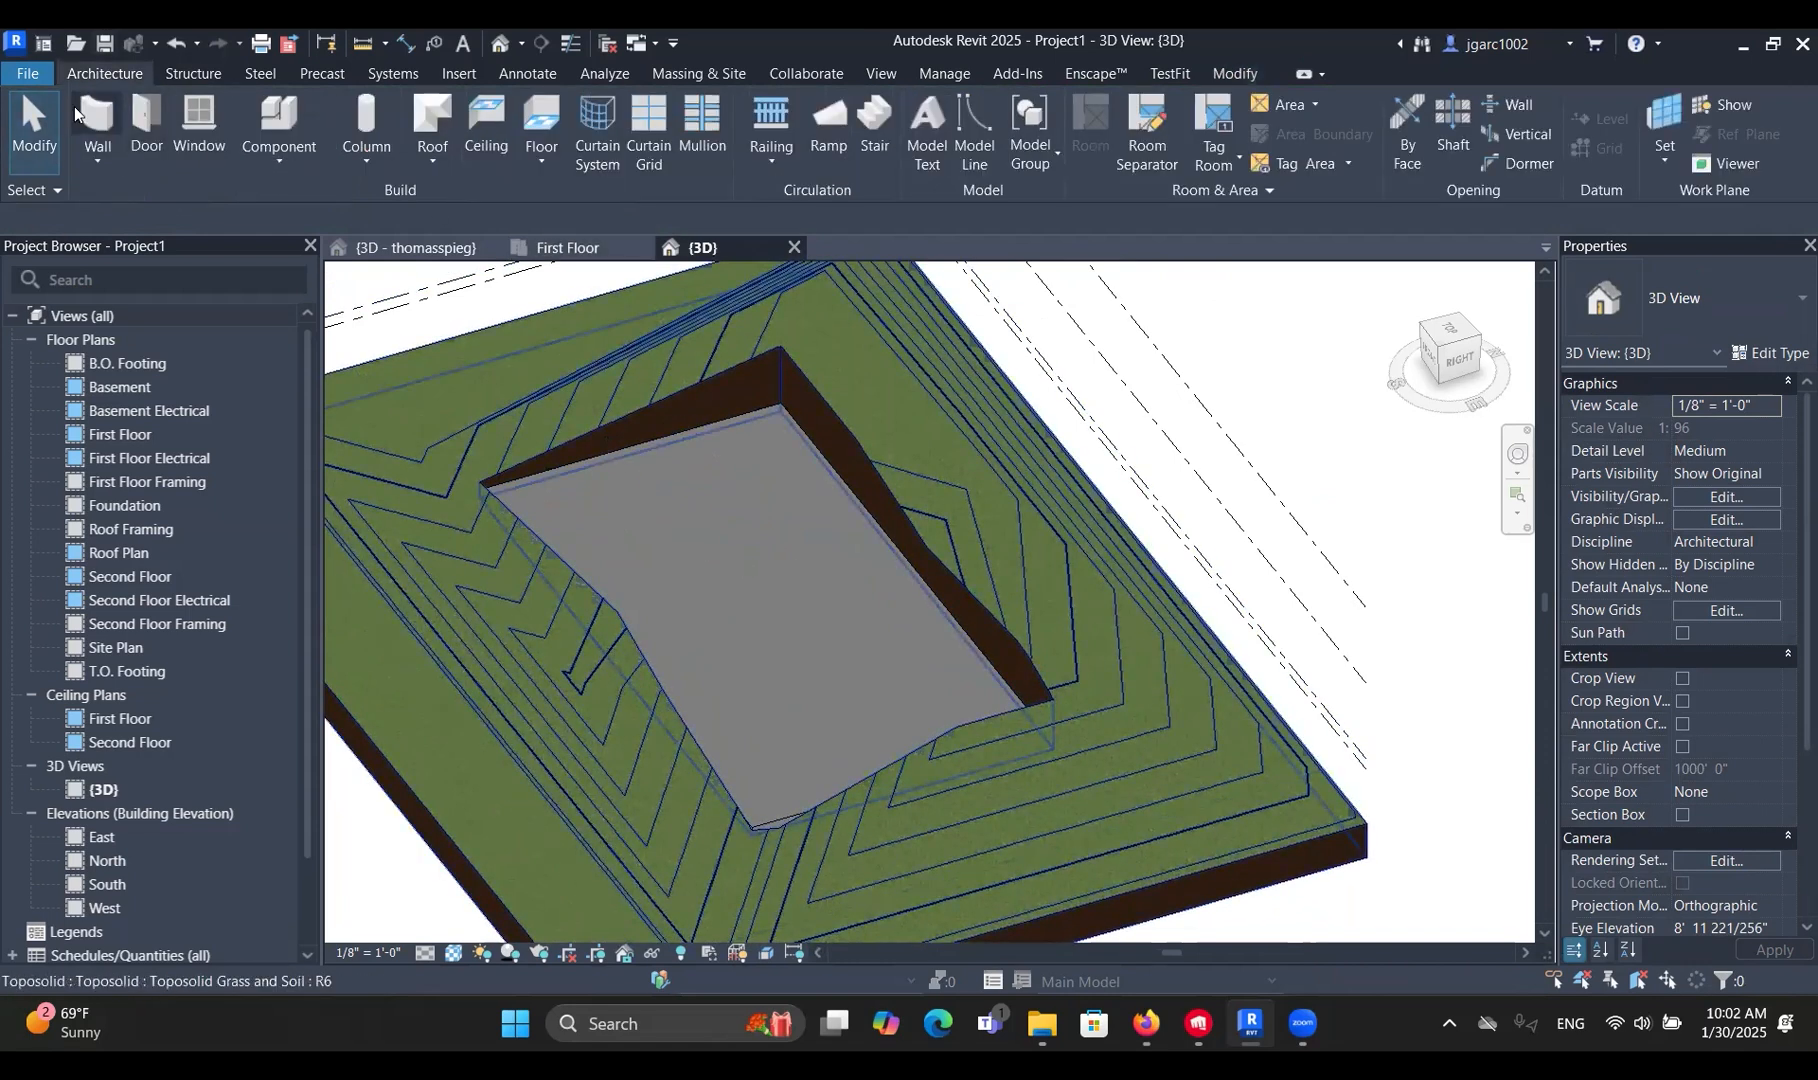
click(193, 73)
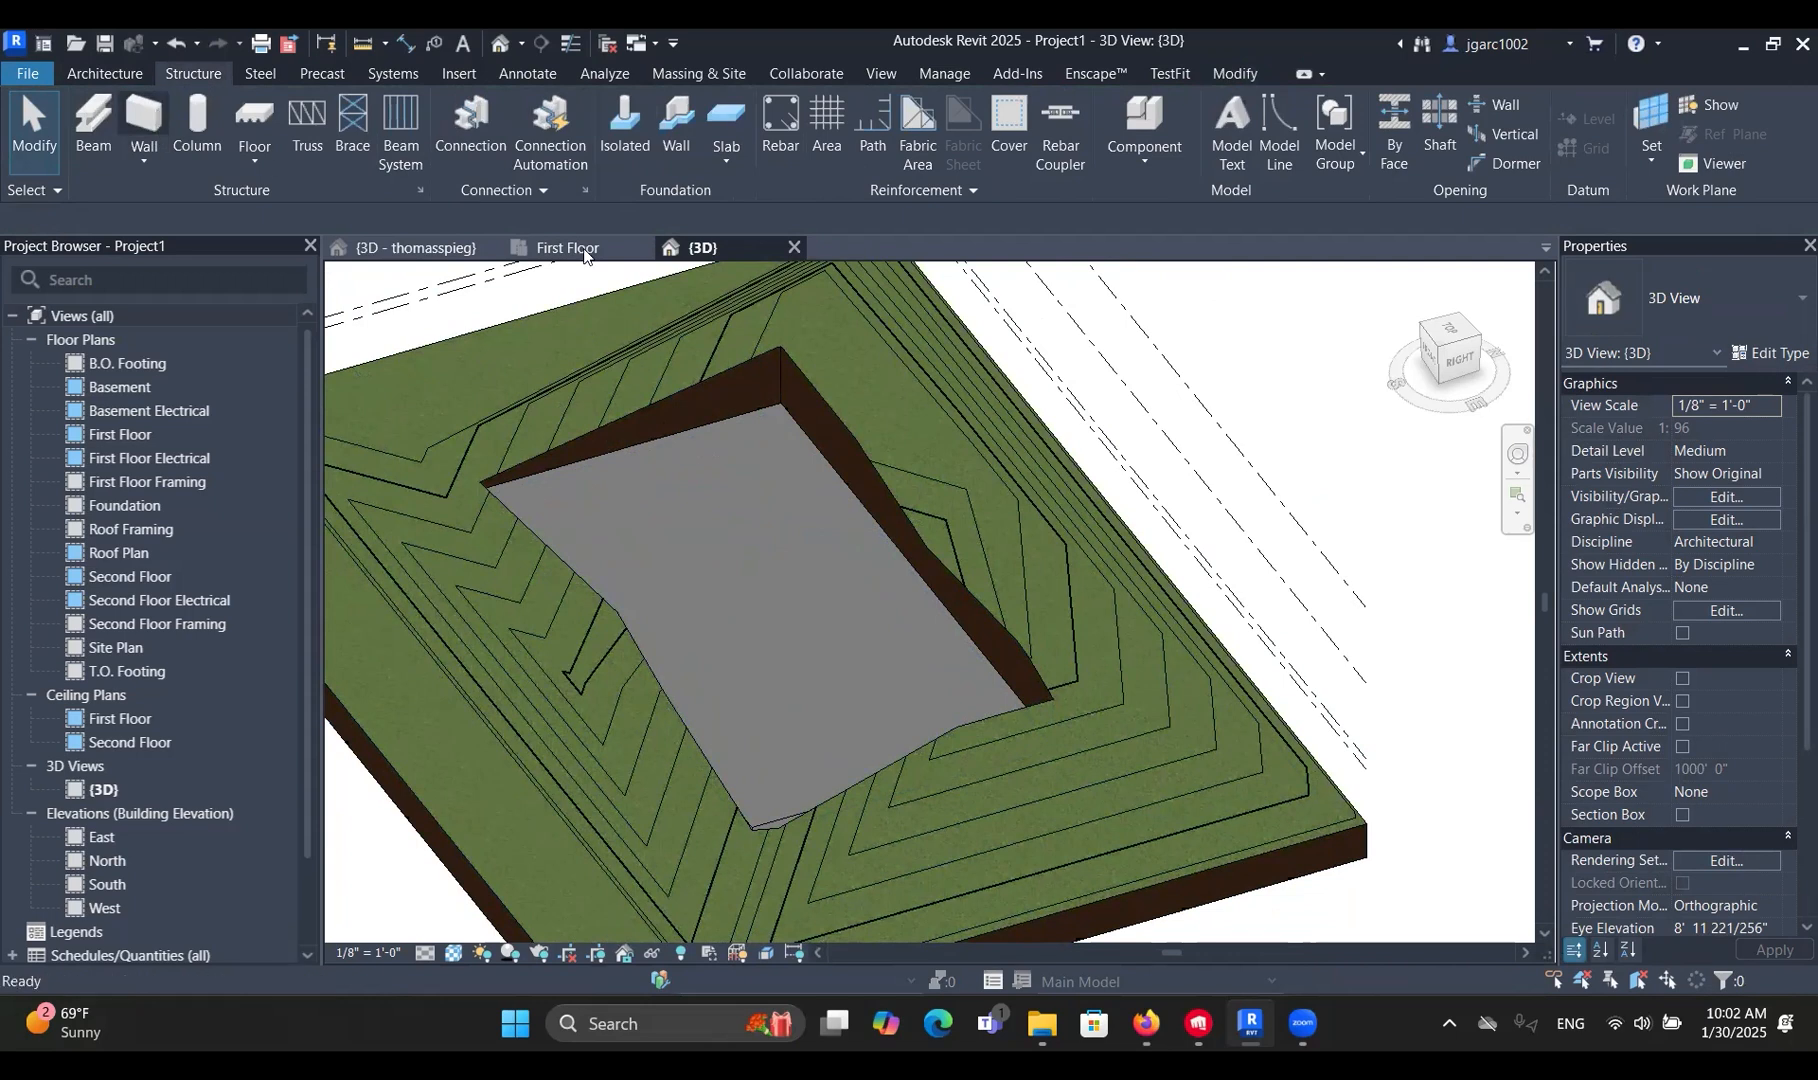
click(1727, 305)
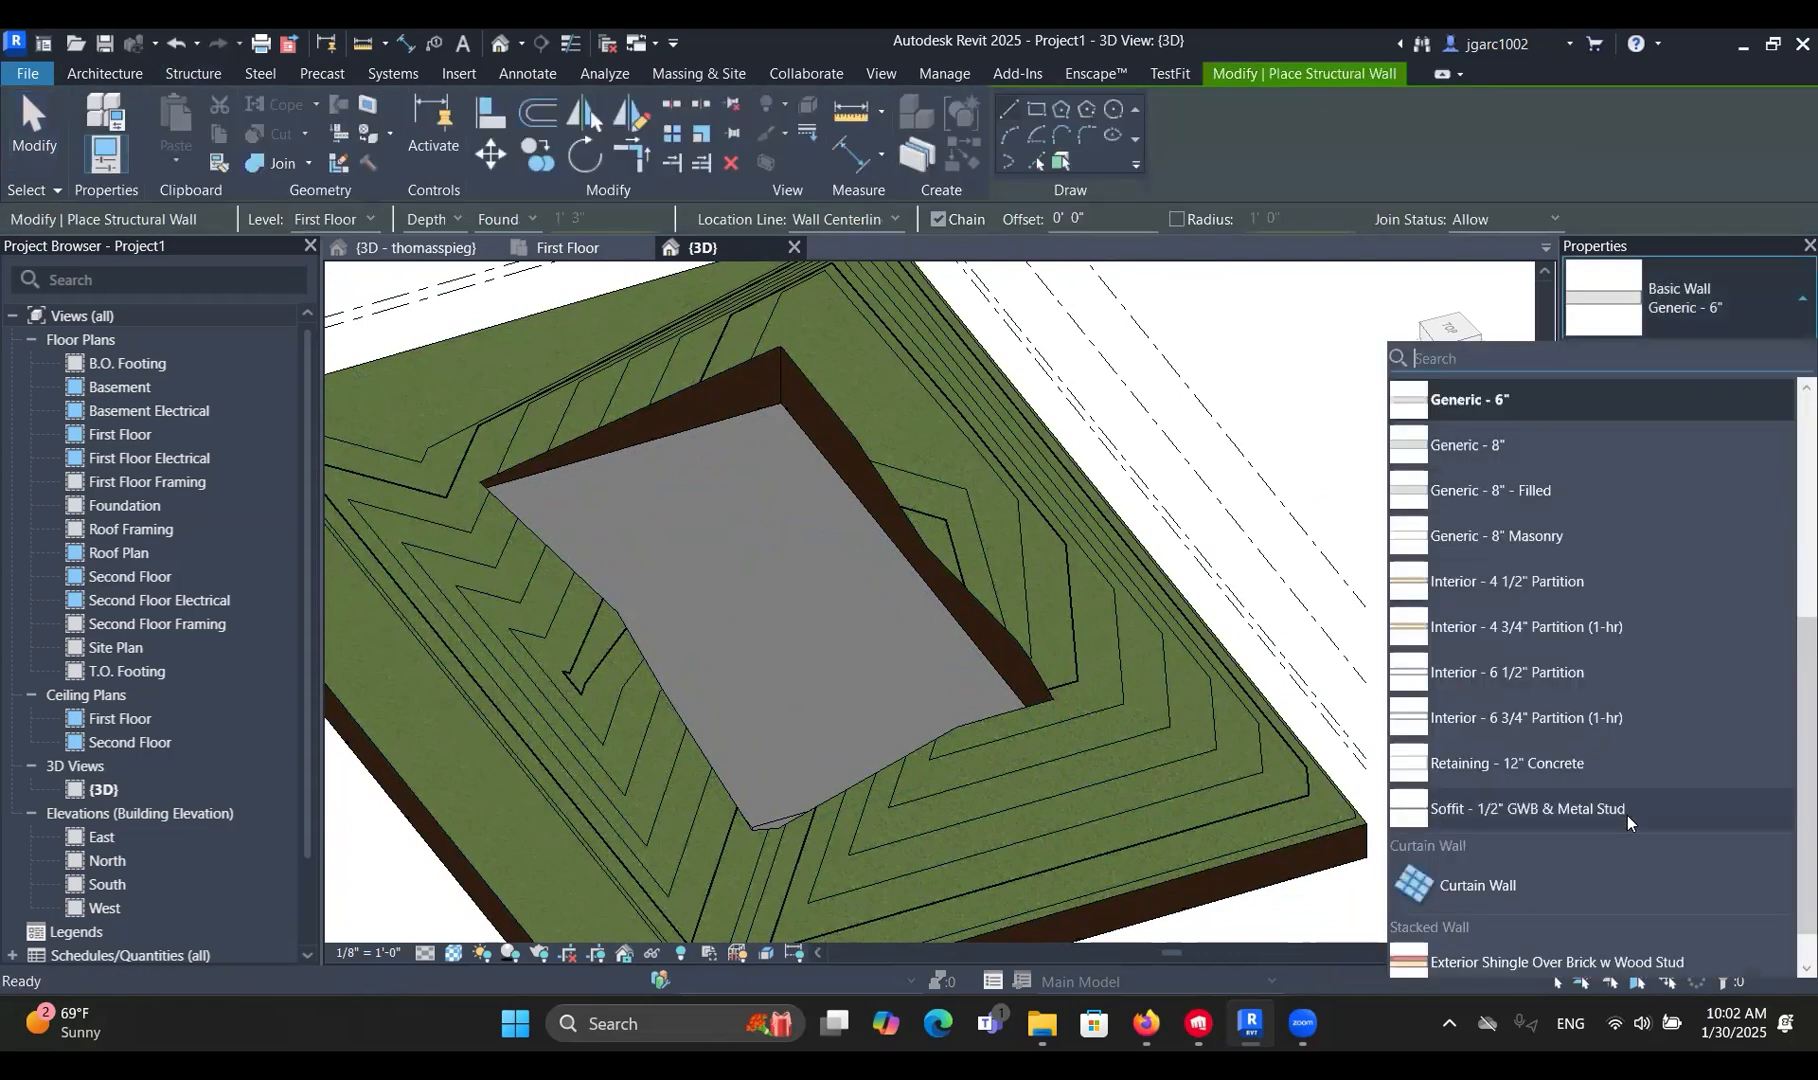
scroll(1628, 740, down, 1)
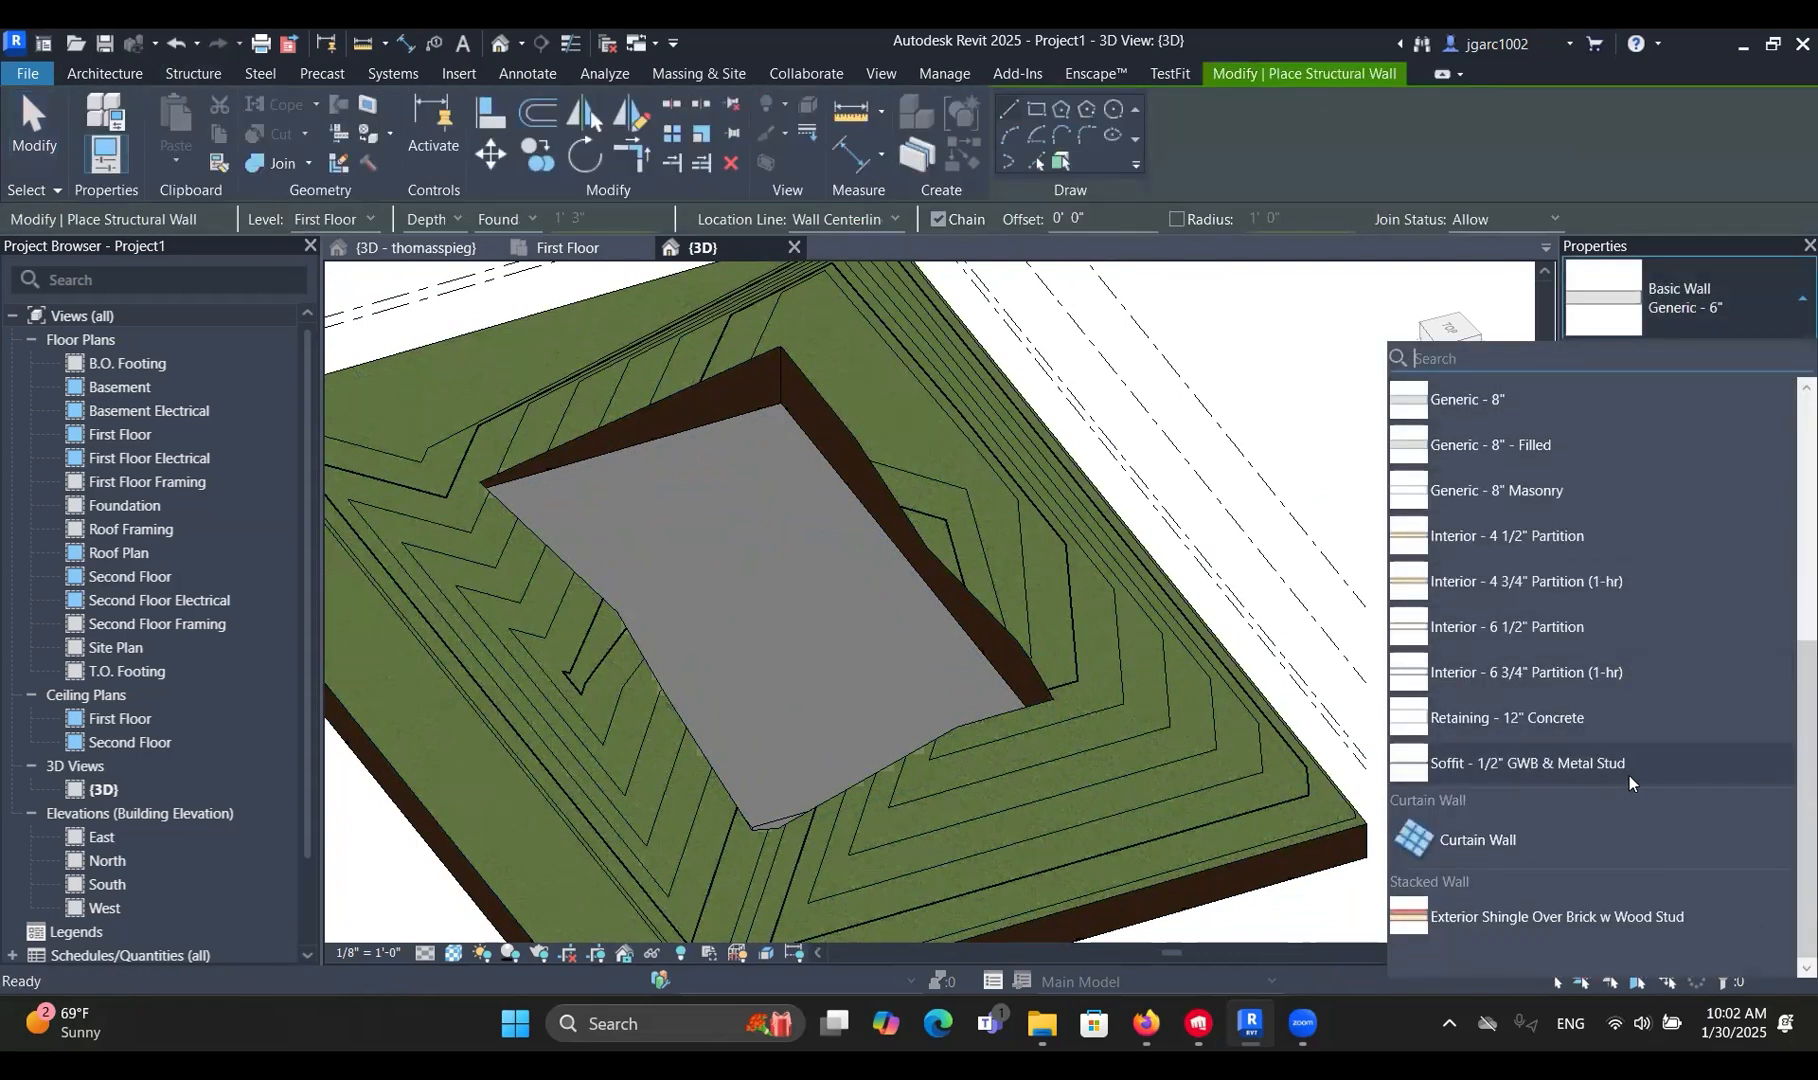
scroll(1635, 772, up, 5)
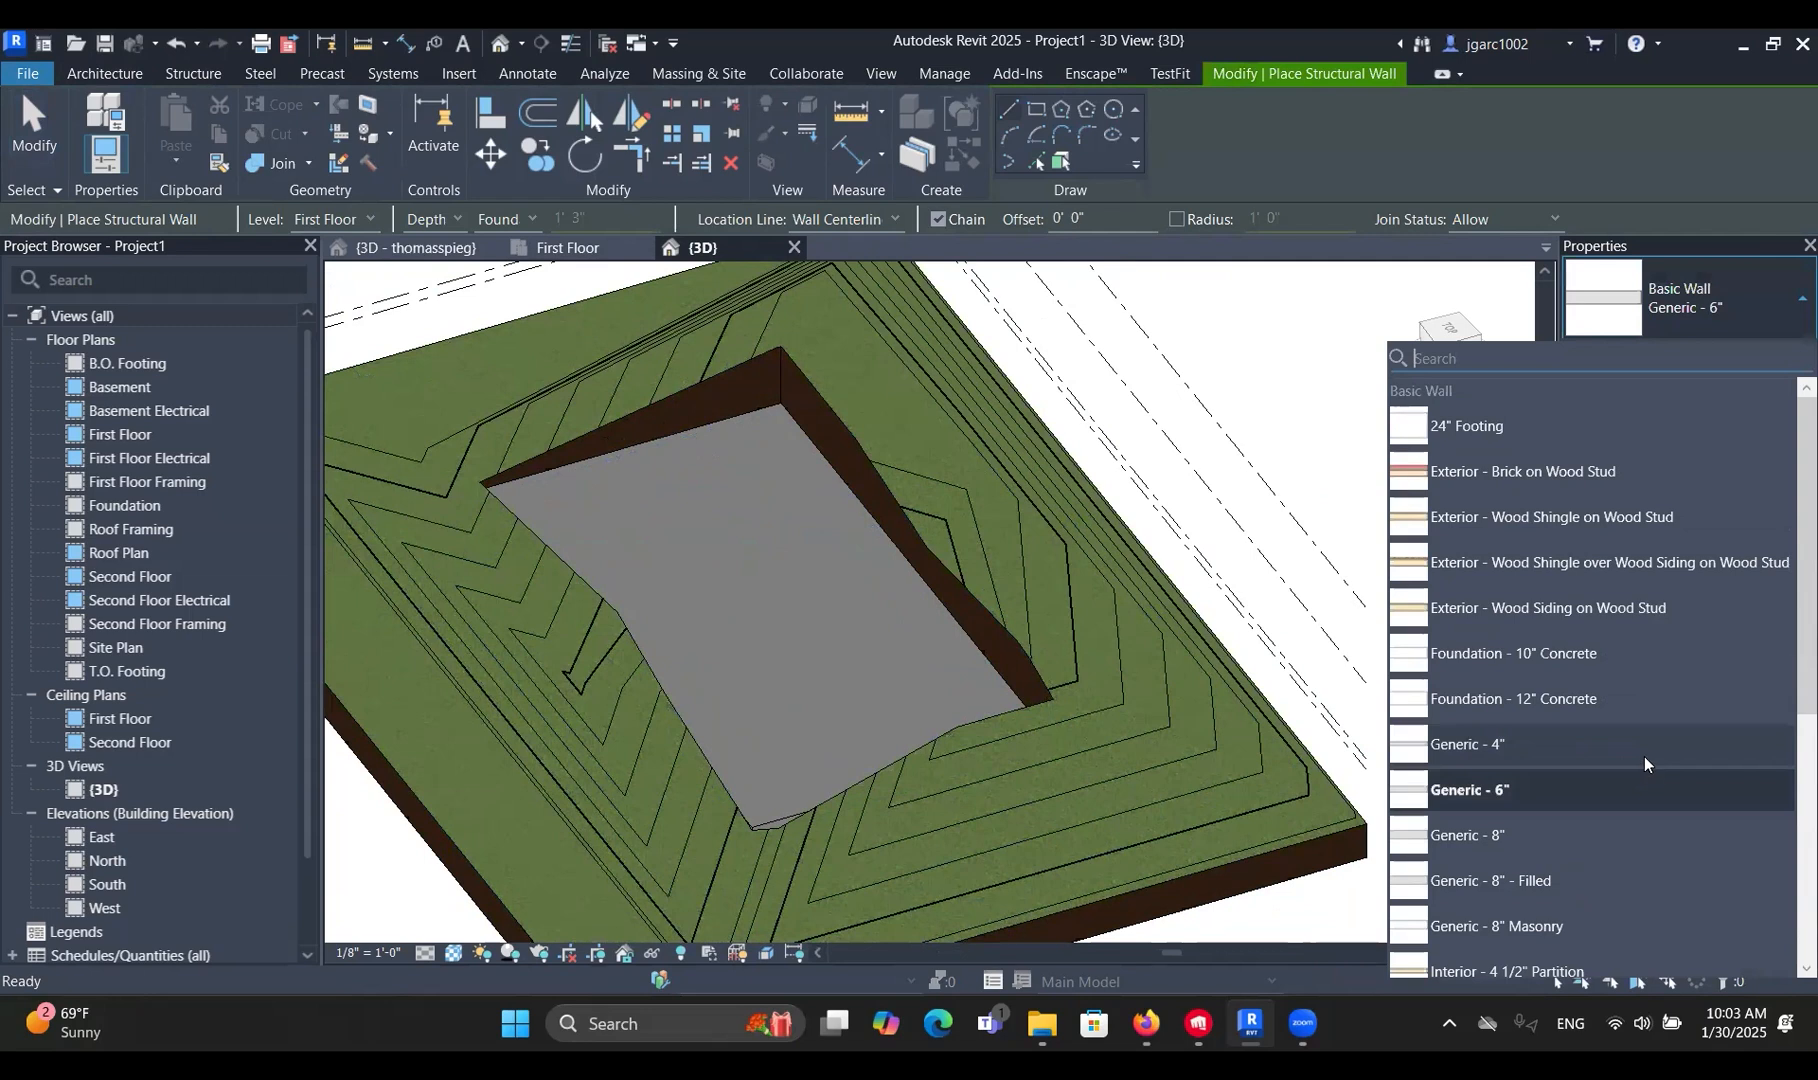
click(1596, 709)
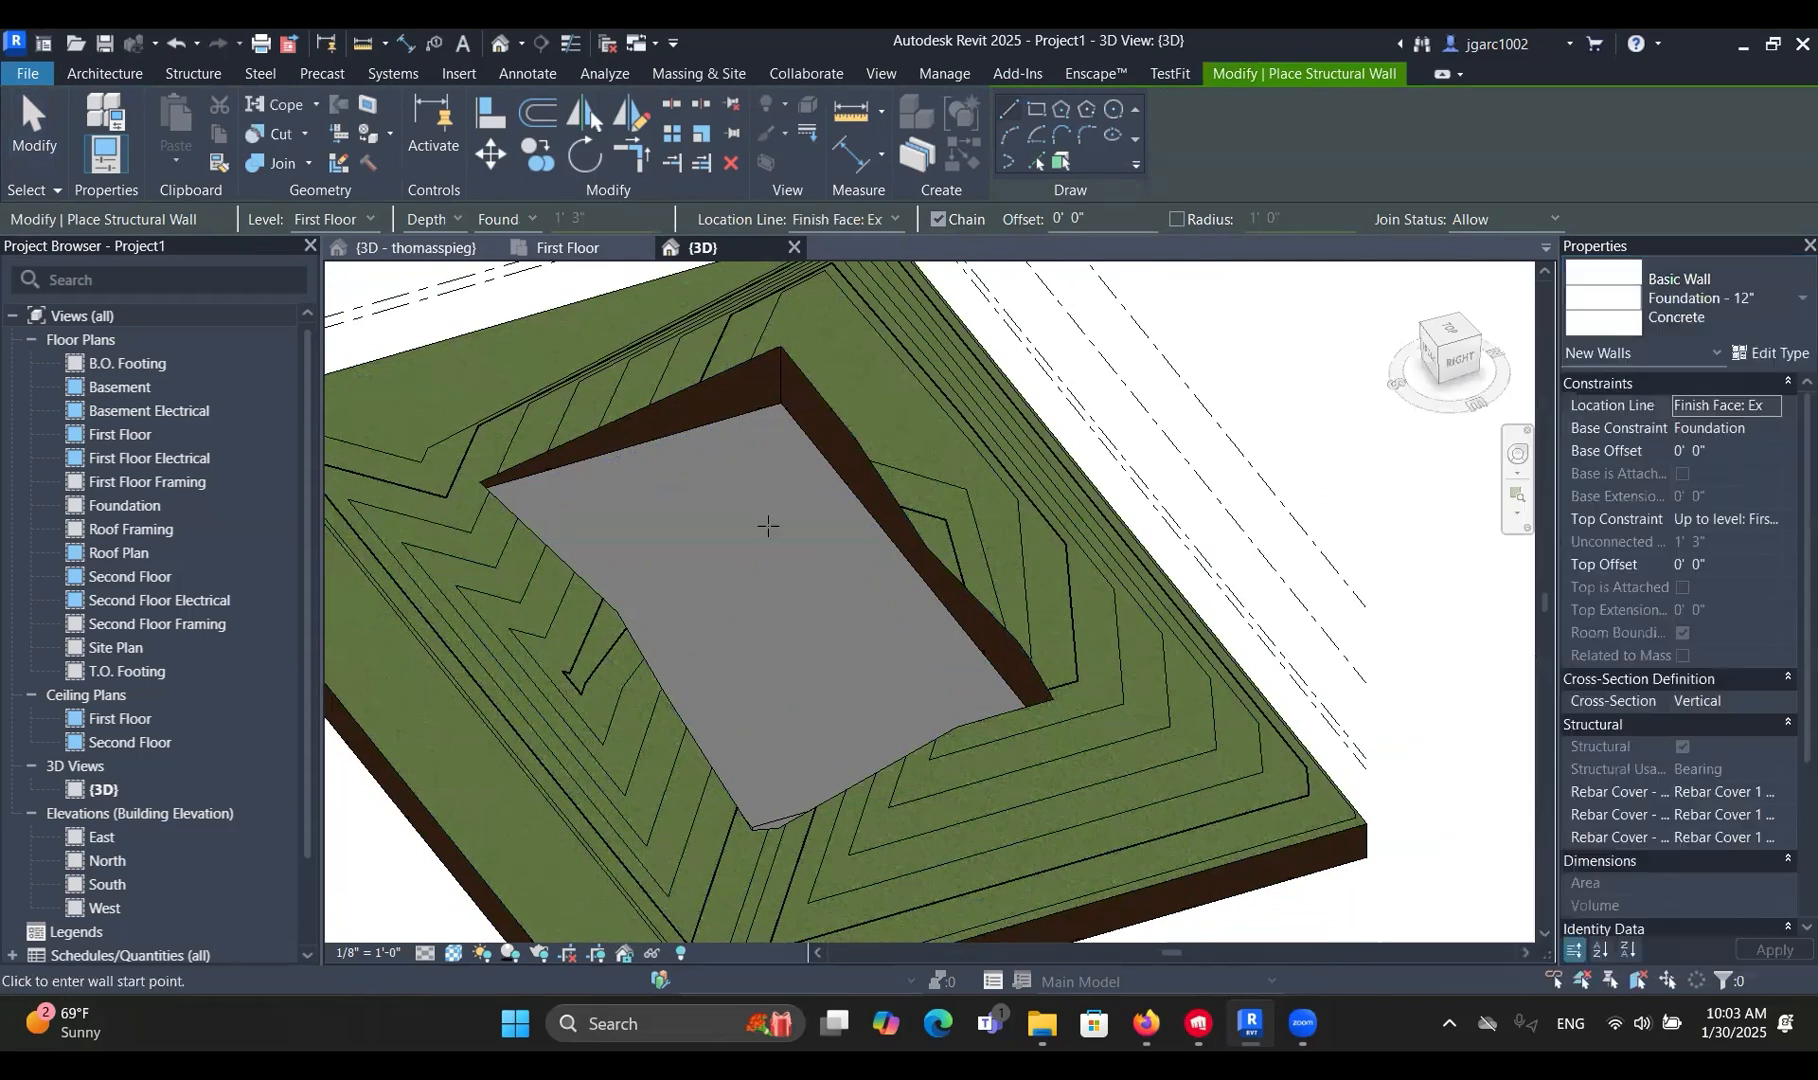
click(1037, 158)
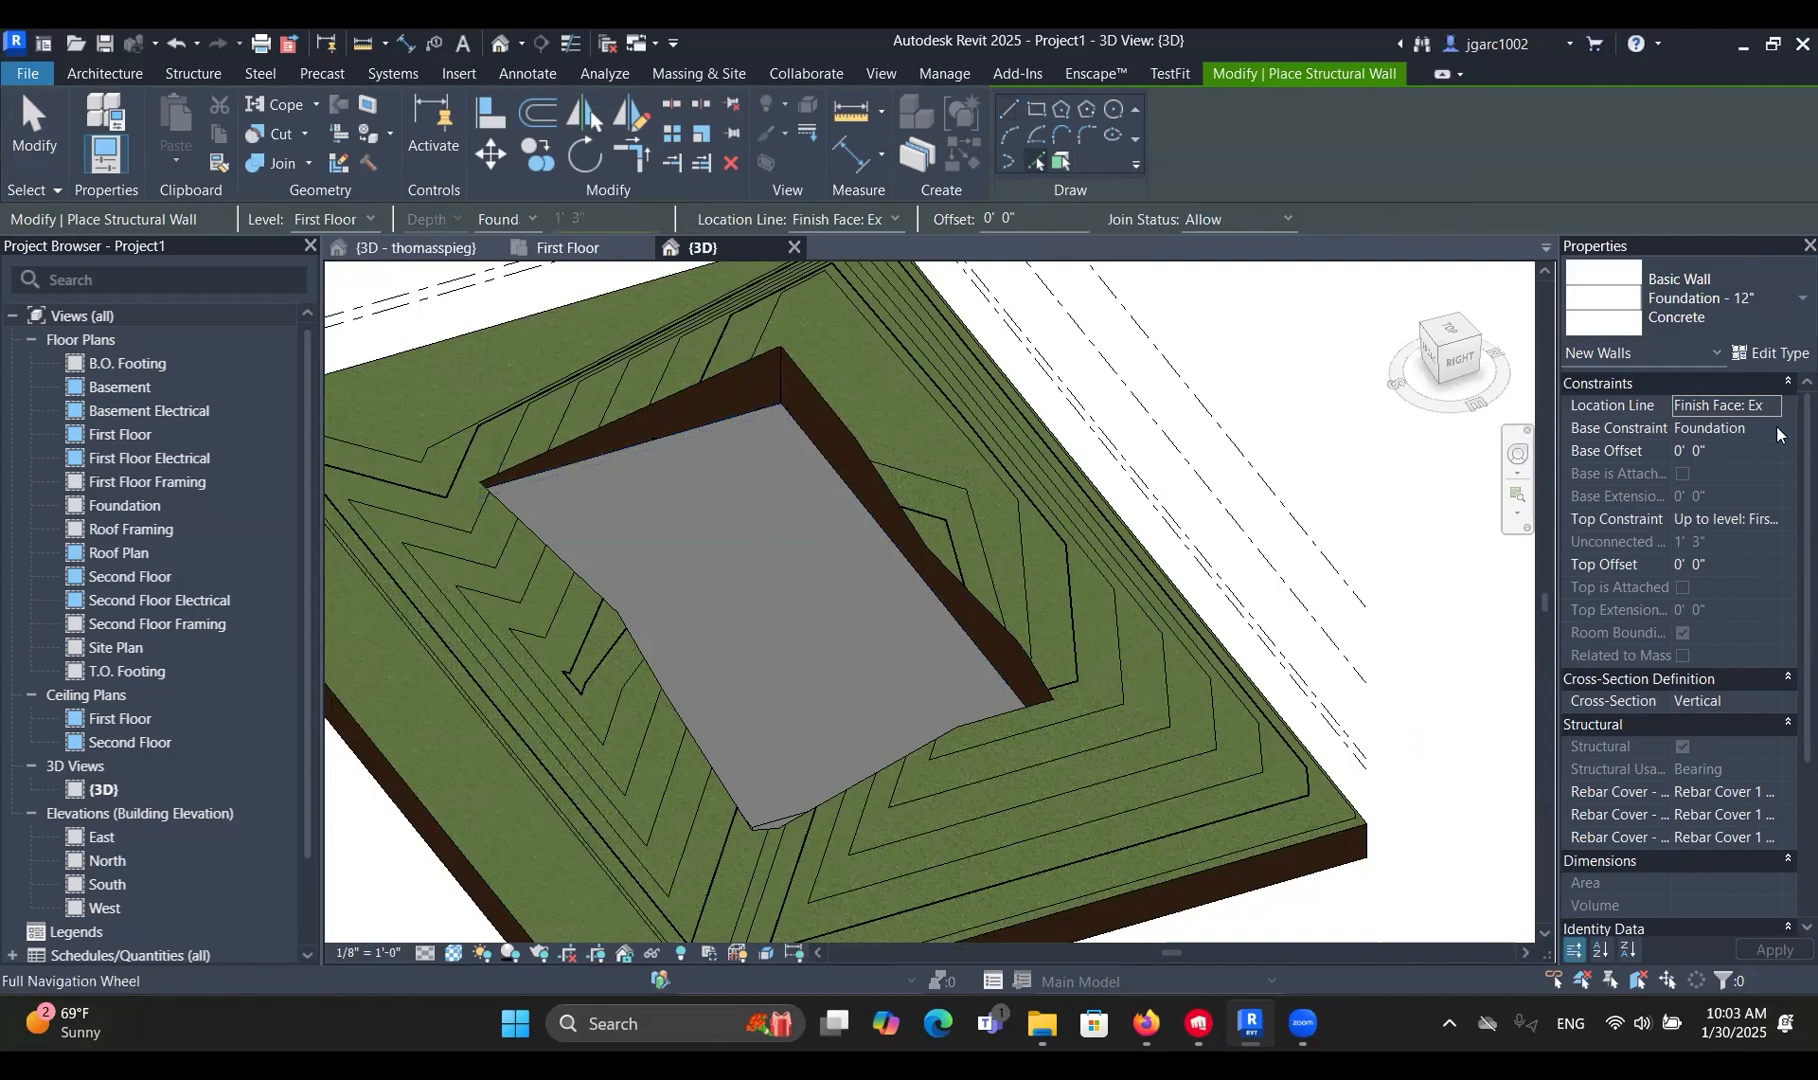
click(1778, 521)
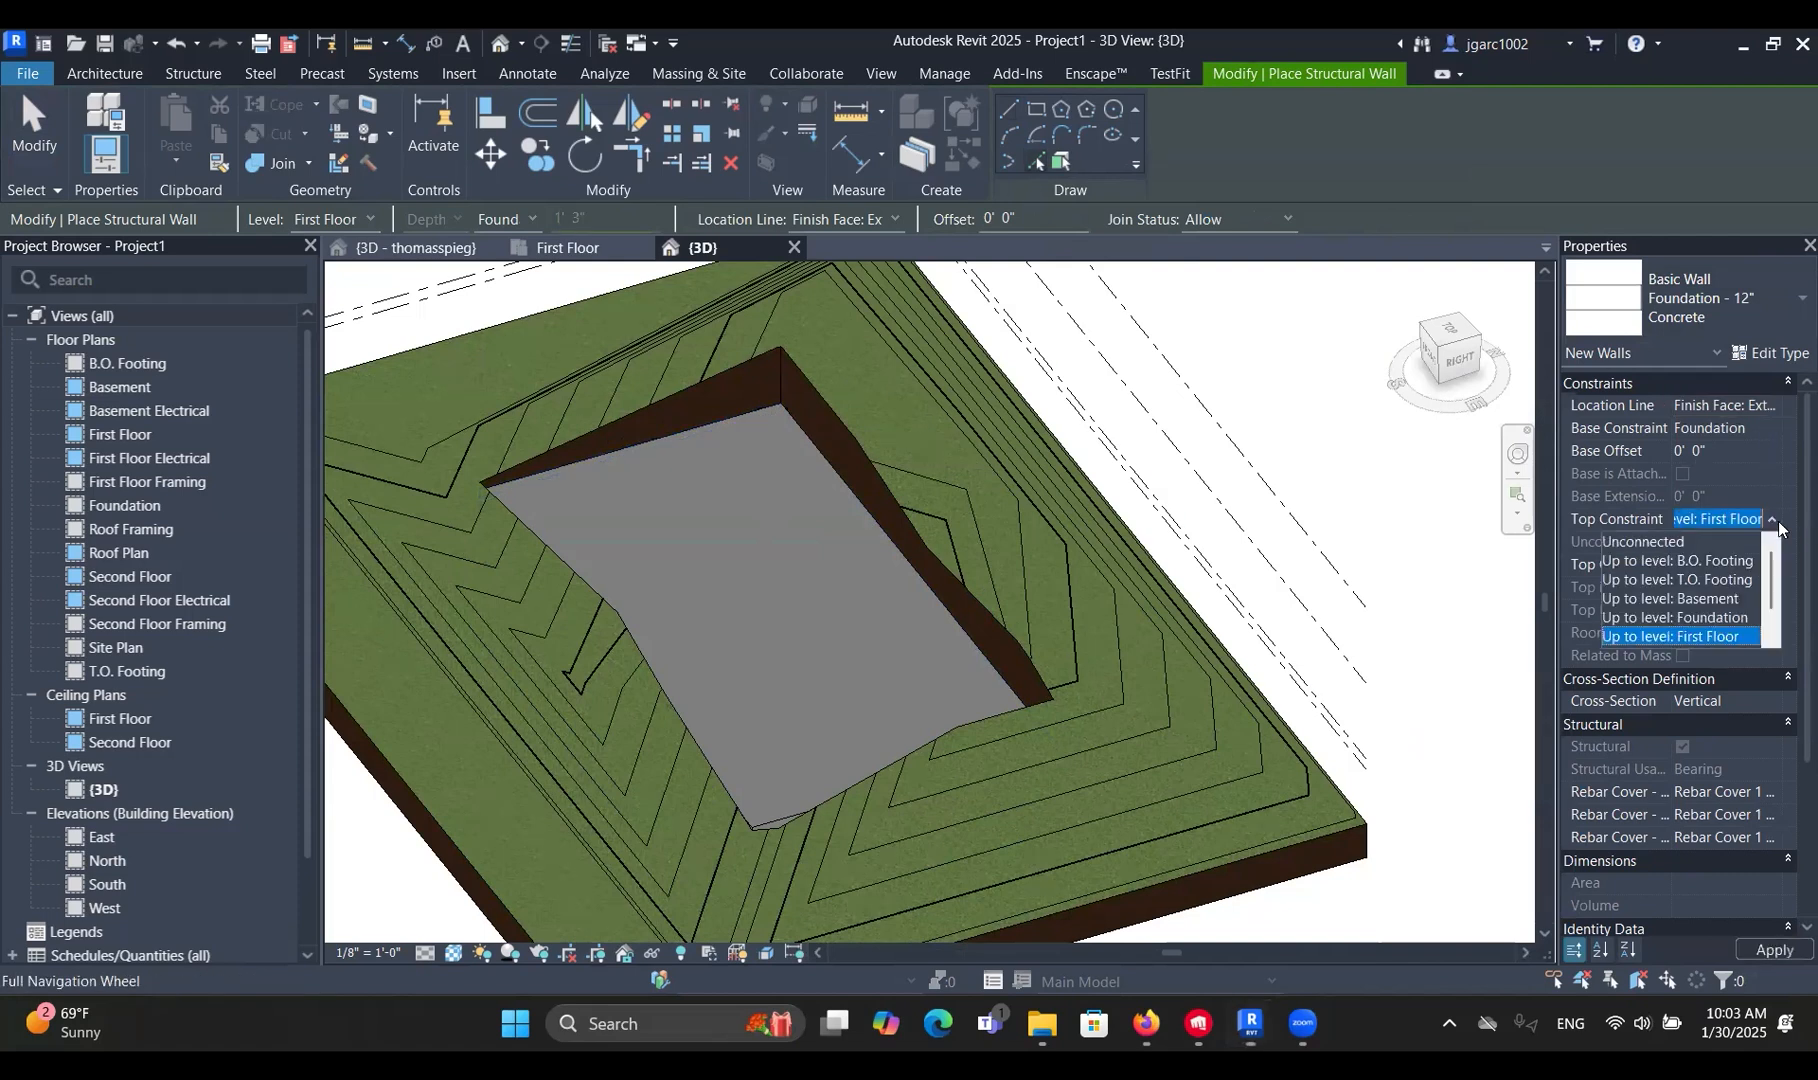
scroll(1727, 616, down, 1)
click(1719, 617)
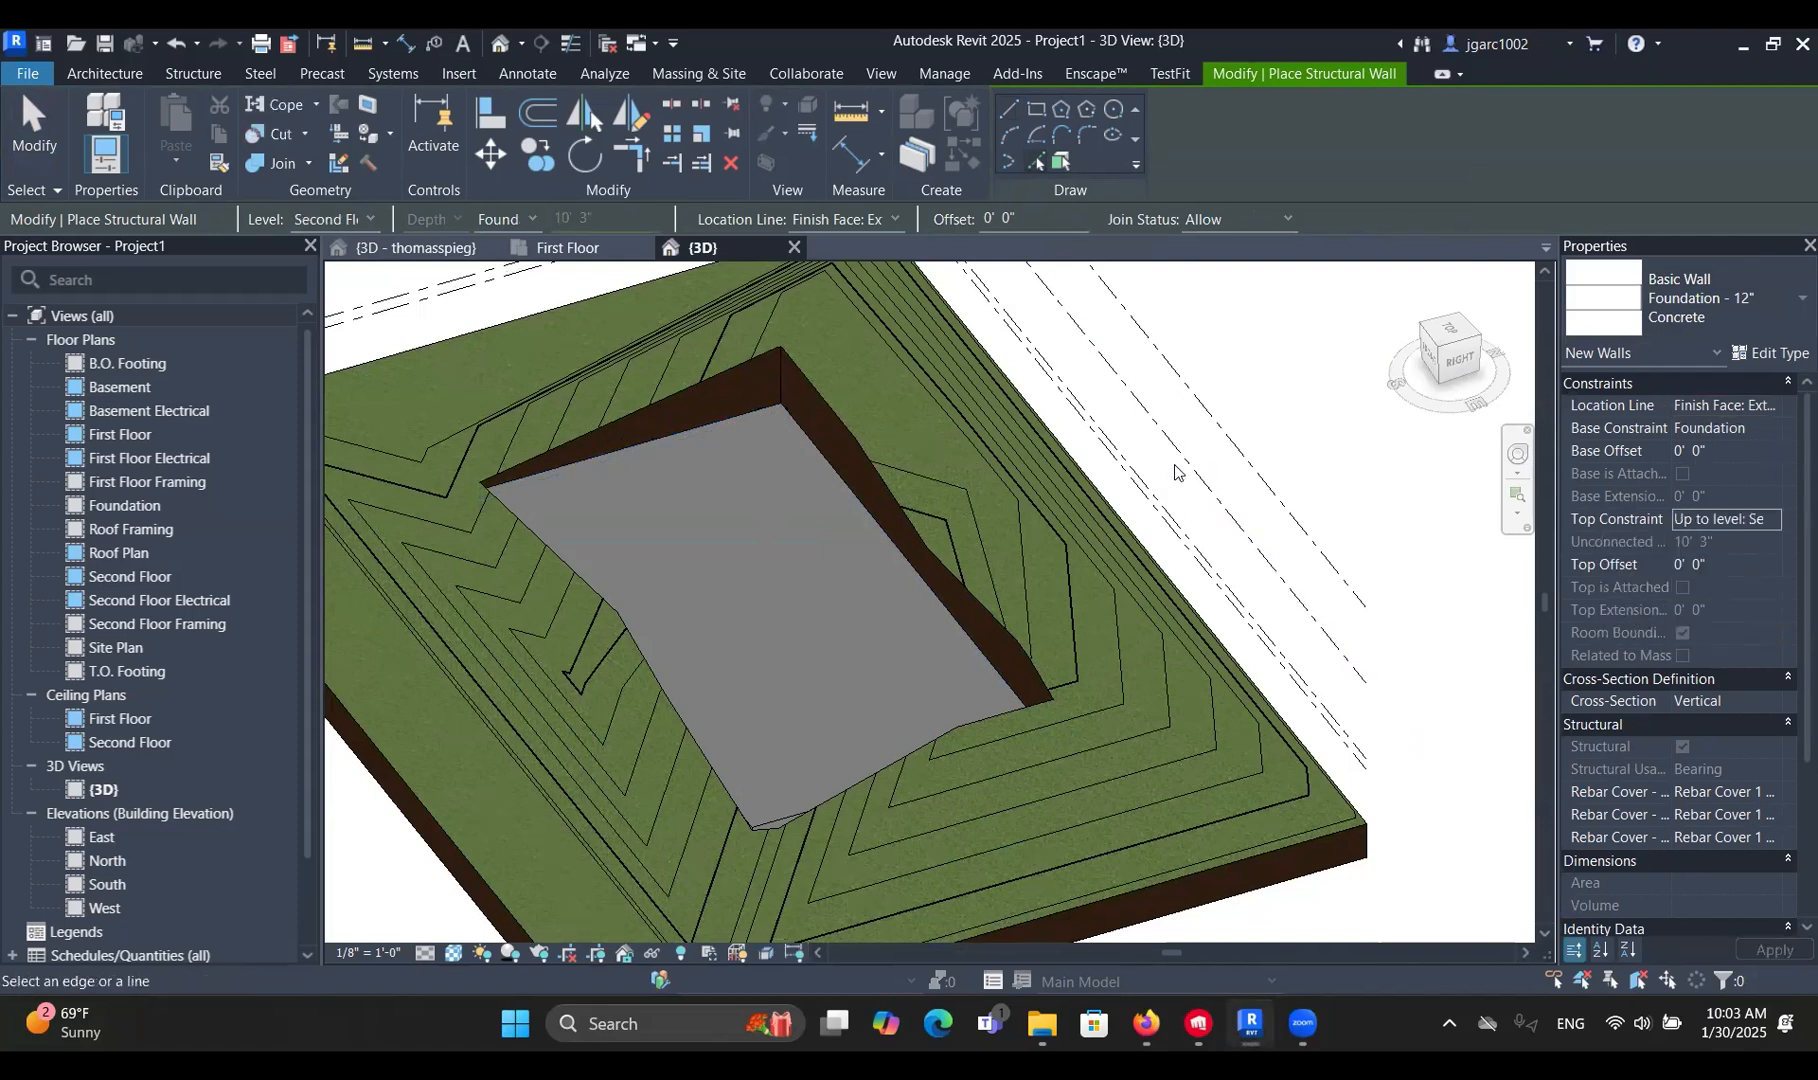
Place foundation walls around the excavated pad by picking its four perimeter edges.
click(710, 428)
scroll(812, 572, down, 5)
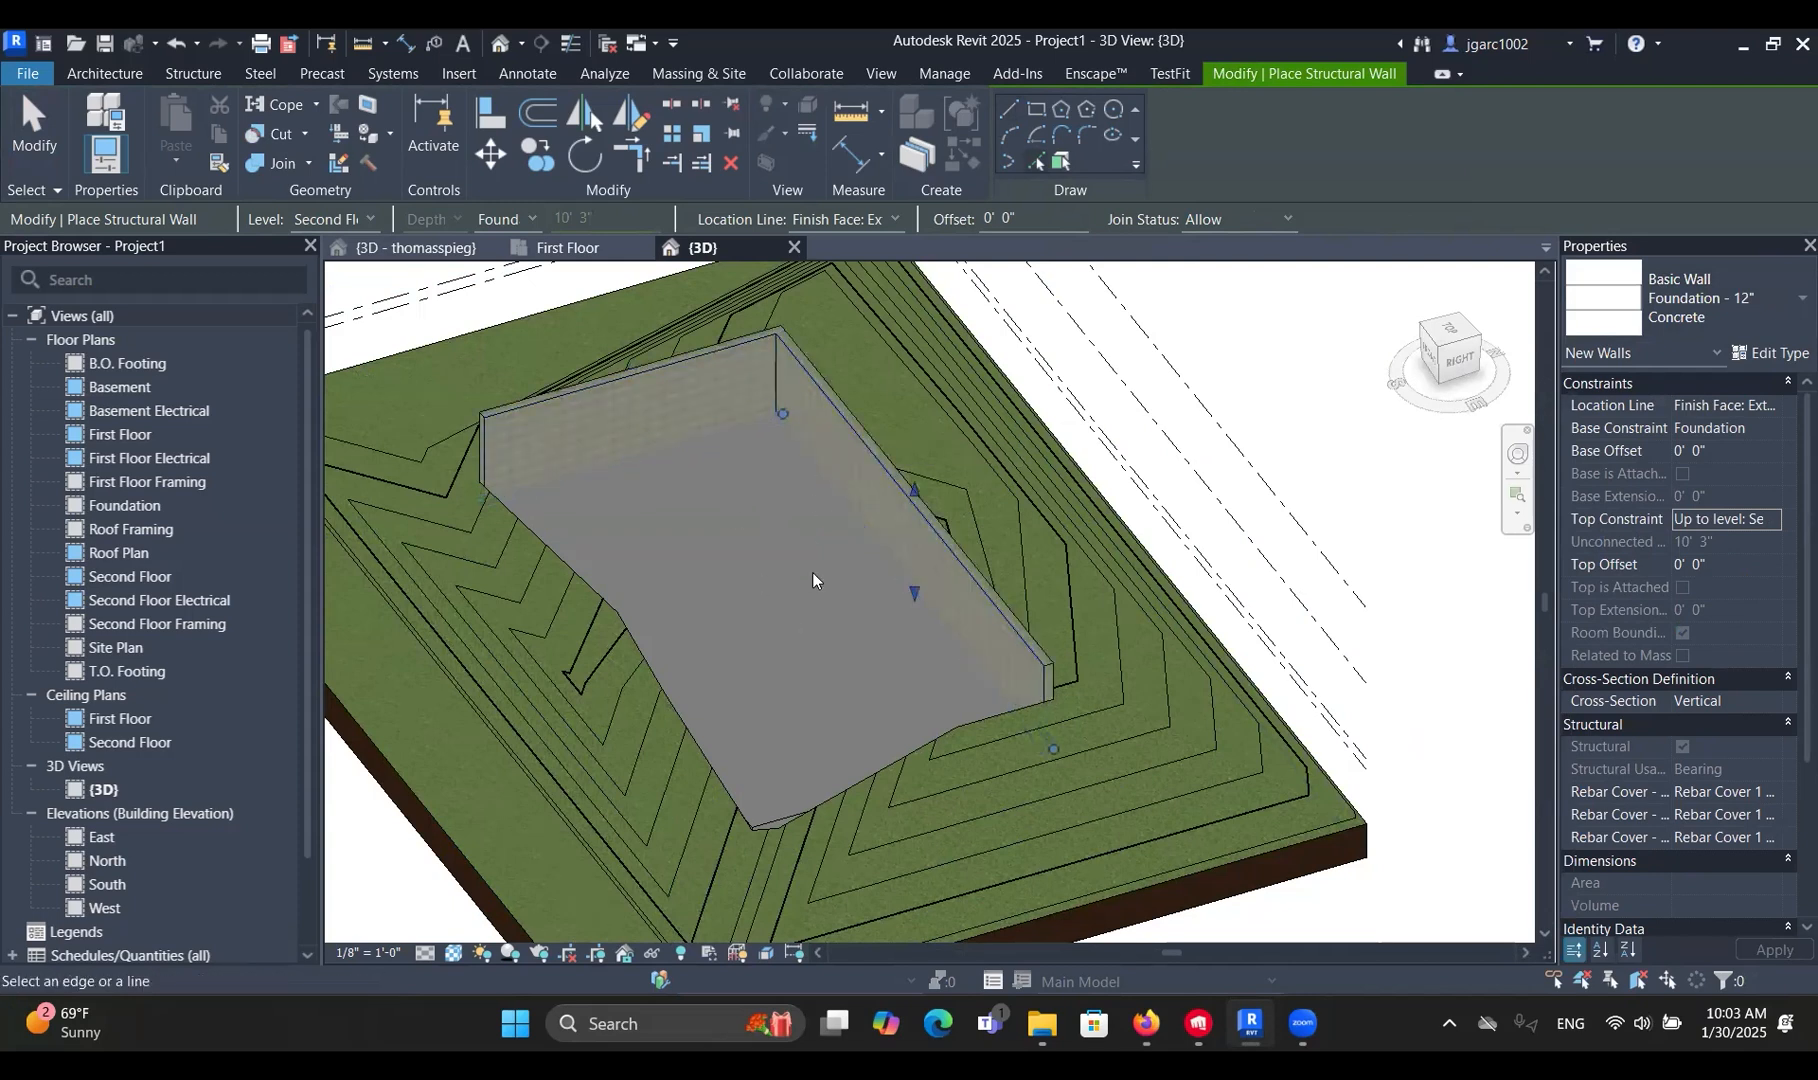
shift+middle_drag(771, 681, 1141, 636)
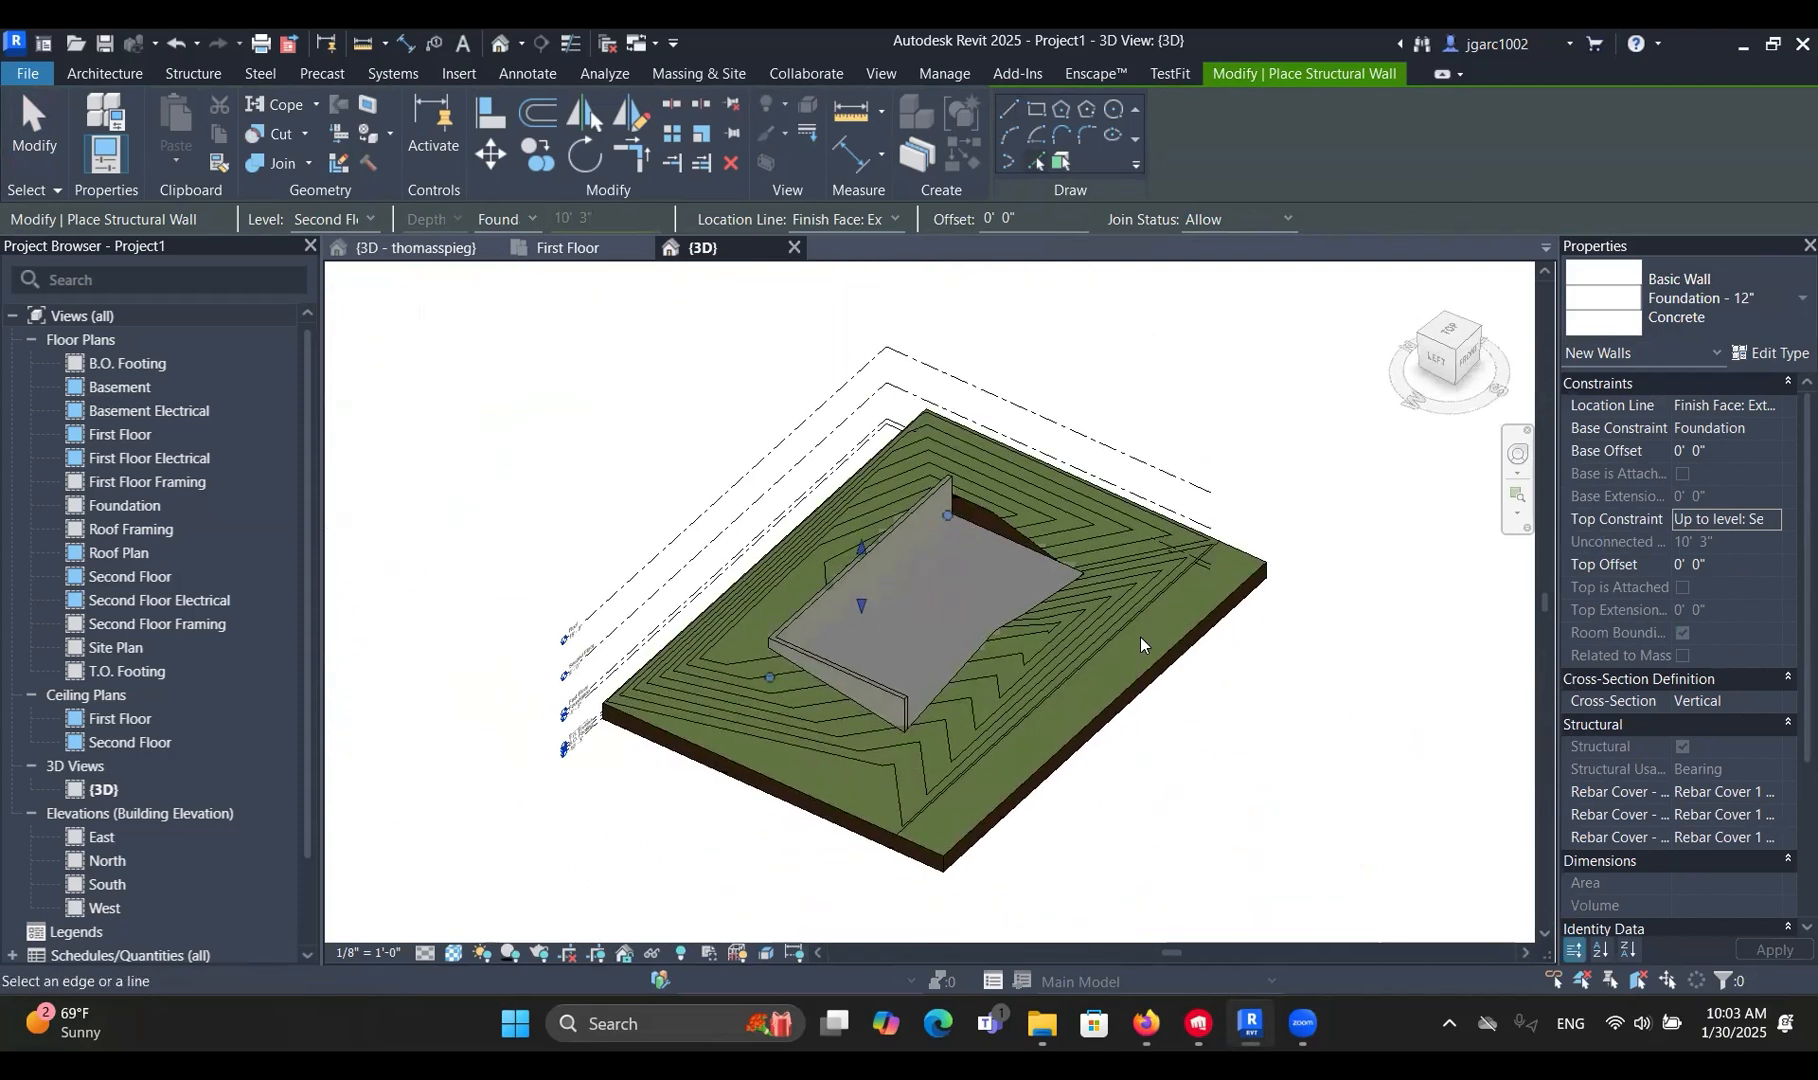
scroll(910, 496, up, 5)
click(920, 466)
scroll(916, 478, down, 2)
shift+middle_drag(836, 556, 957, 560)
click(1114, 476)
scroll(1114, 528, down, 1)
scroll(1150, 537, down, 1)
key(Escape)
key(Escape)
Turn on the 3D view's section box and pull in its side face to cut through the pad and the foundation walls.
scroll(1175, 552, down, 3)
scroll(957, 560, up, 4)
shift+middle_drag(1219, 669, 893, 519)
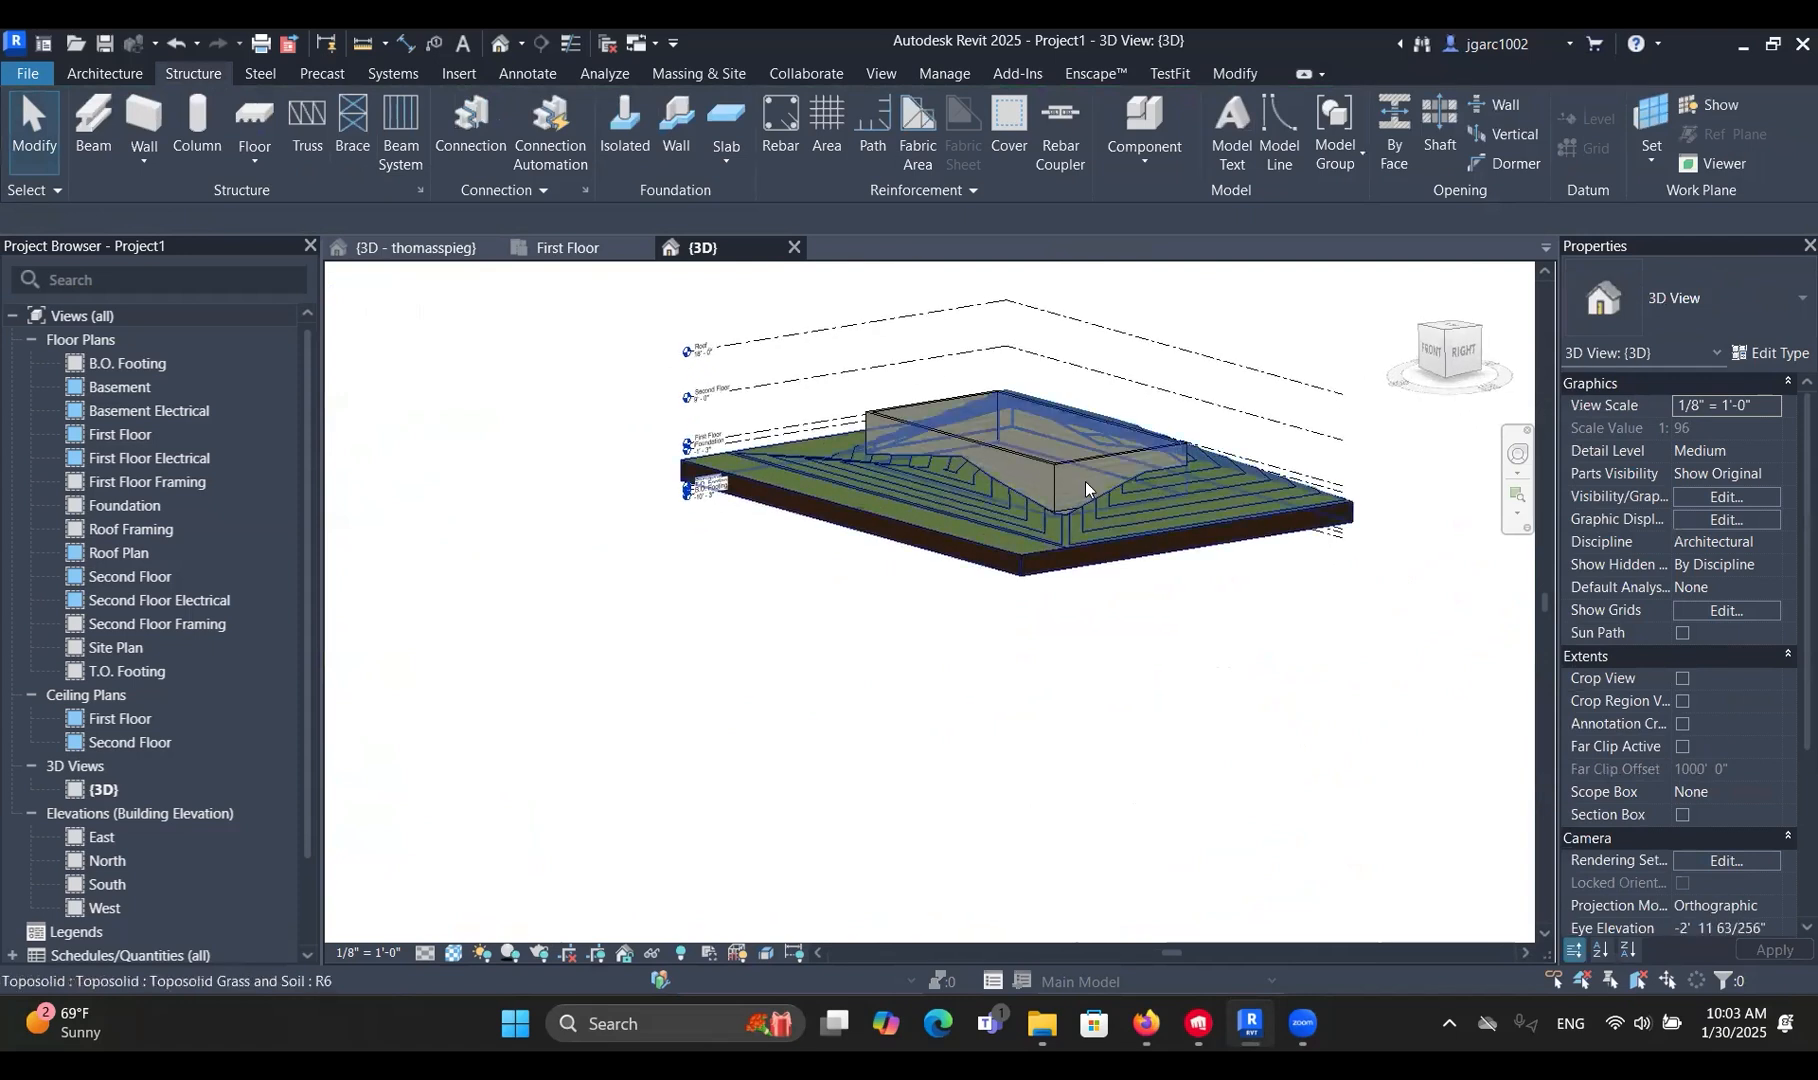
scroll(1085, 481, up, 3)
scroll(1266, 538, down, 1)
shift+middle_drag(1273, 531, 1126, 610)
scroll(1315, 639, down, 2)
click(1682, 814)
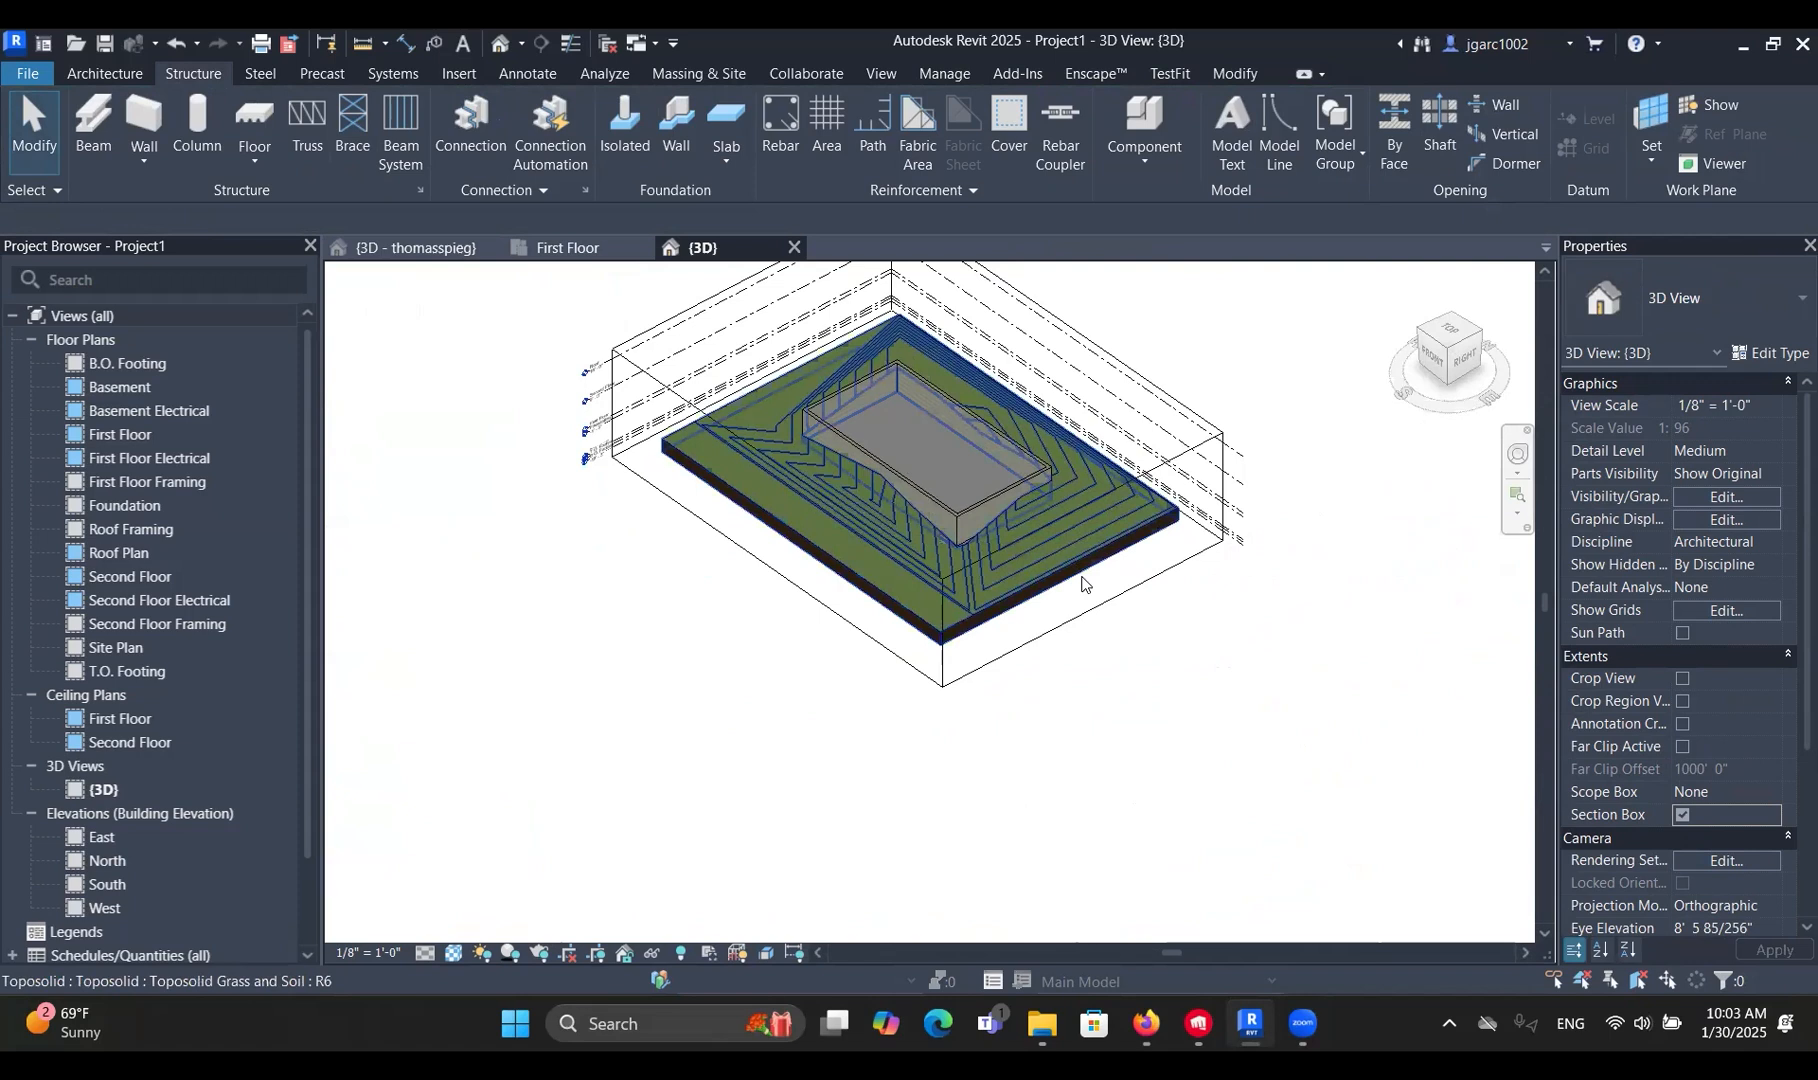
click(1058, 629)
drag(1080, 560, 968, 481)
Orient the sectioned model to the Right view and switch its visual style to Hidden Line.
scroll(1093, 617, up, 2)
shift+middle_drag(1063, 625, 882, 310)
middle_drag(1010, 530, 1238, 752)
scroll(1000, 540, up, 2)
click(1449, 346)
click(1048, 496)
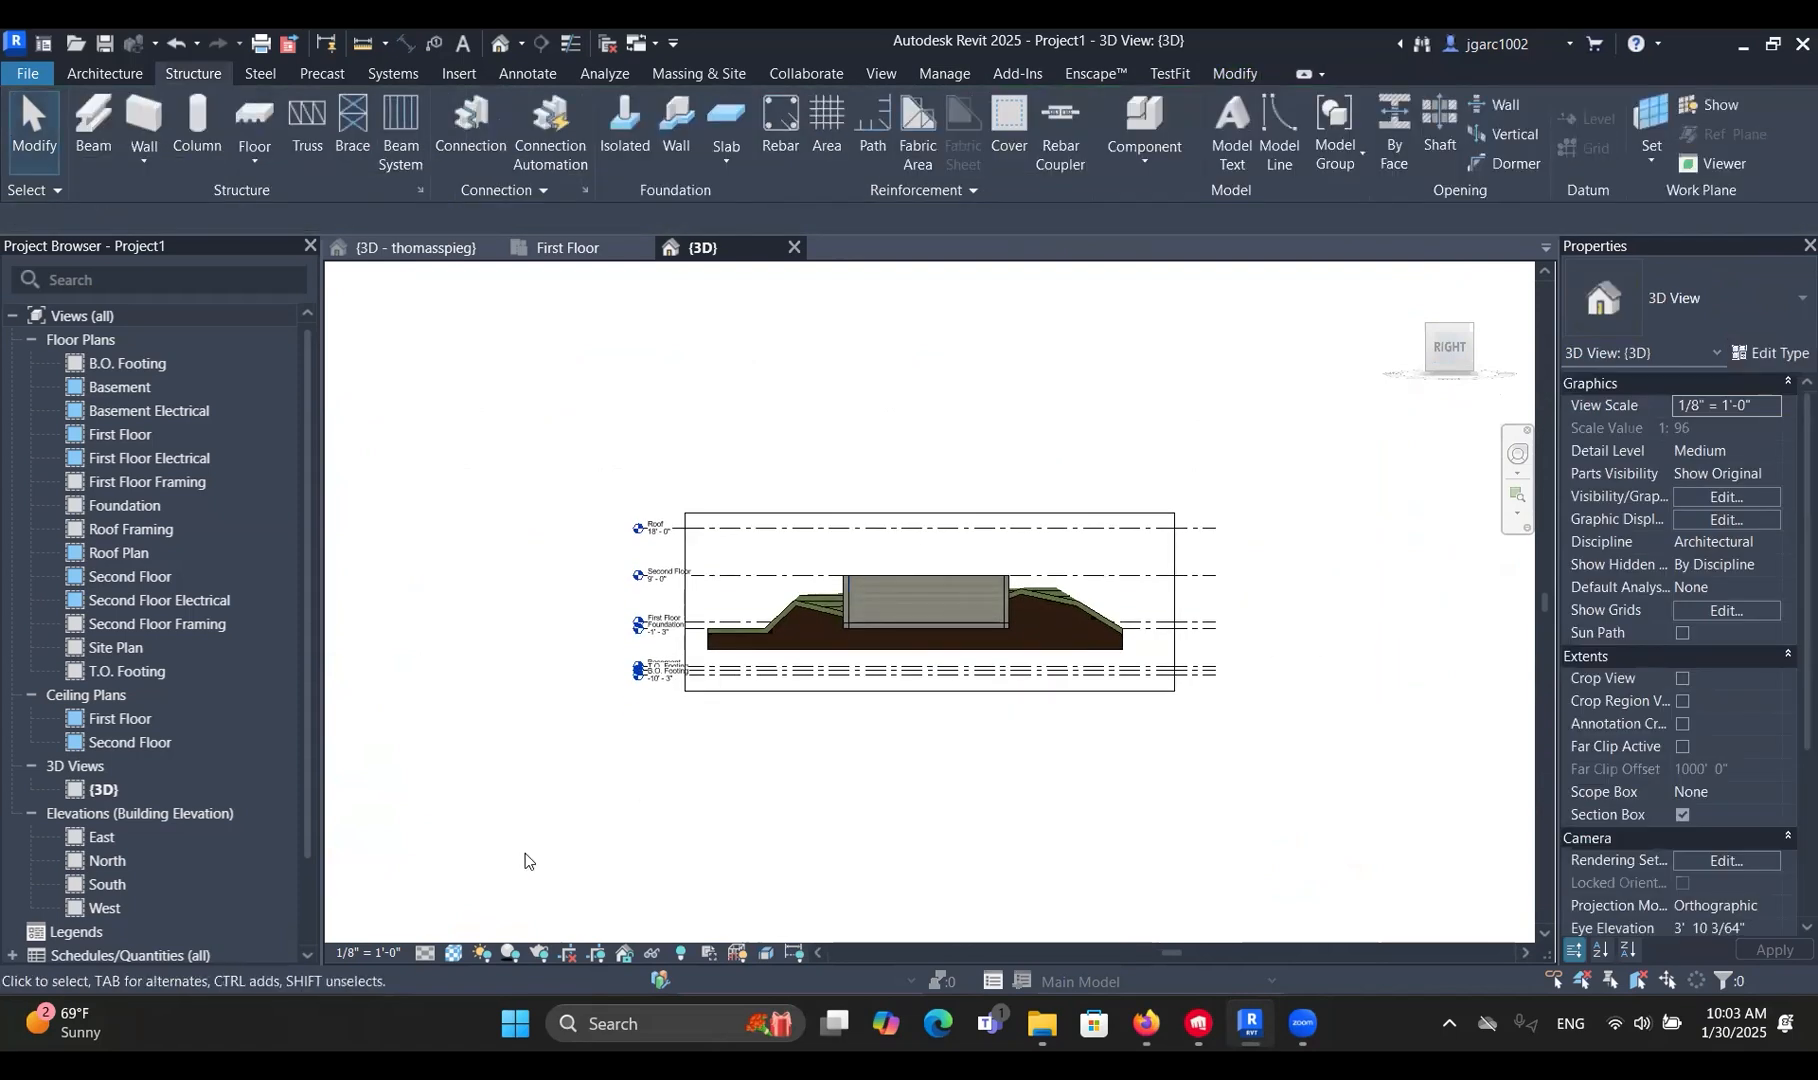
click(455, 953)
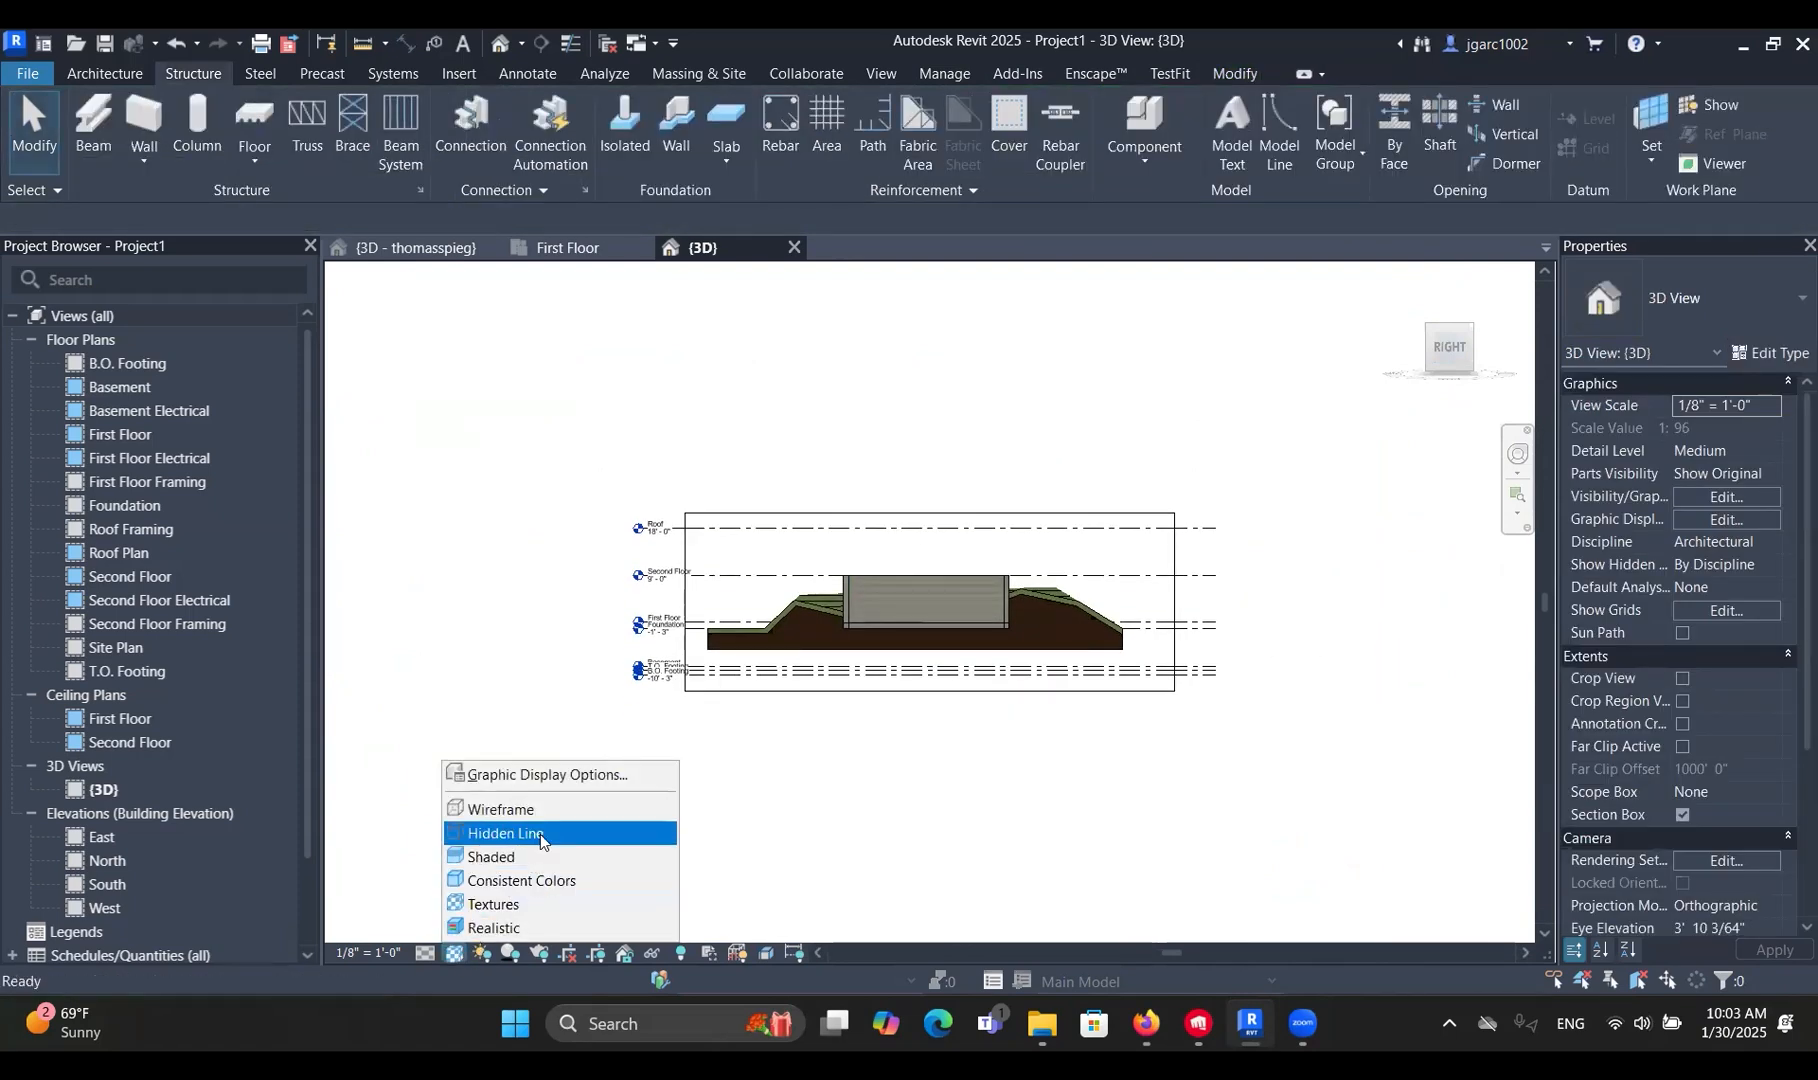
click(505, 833)
scroll(917, 691, up, 5)
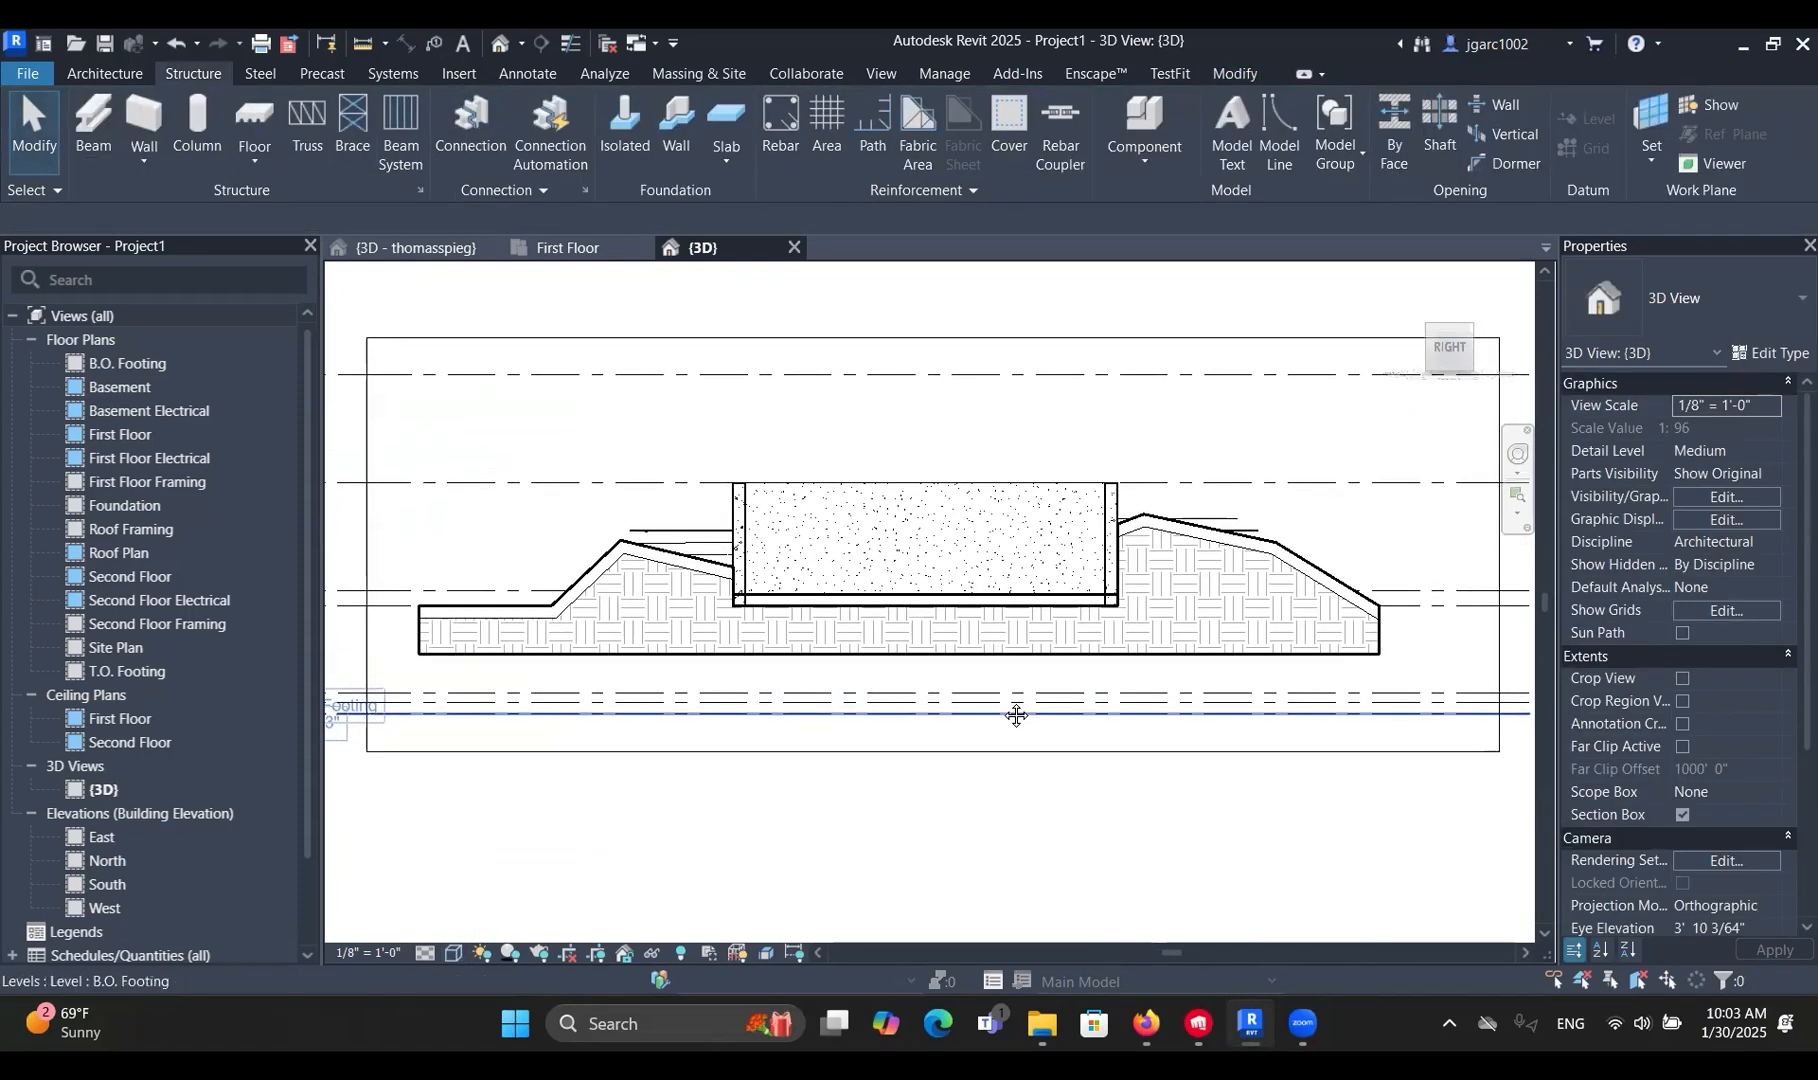
scroll(1132, 613, up, 3)
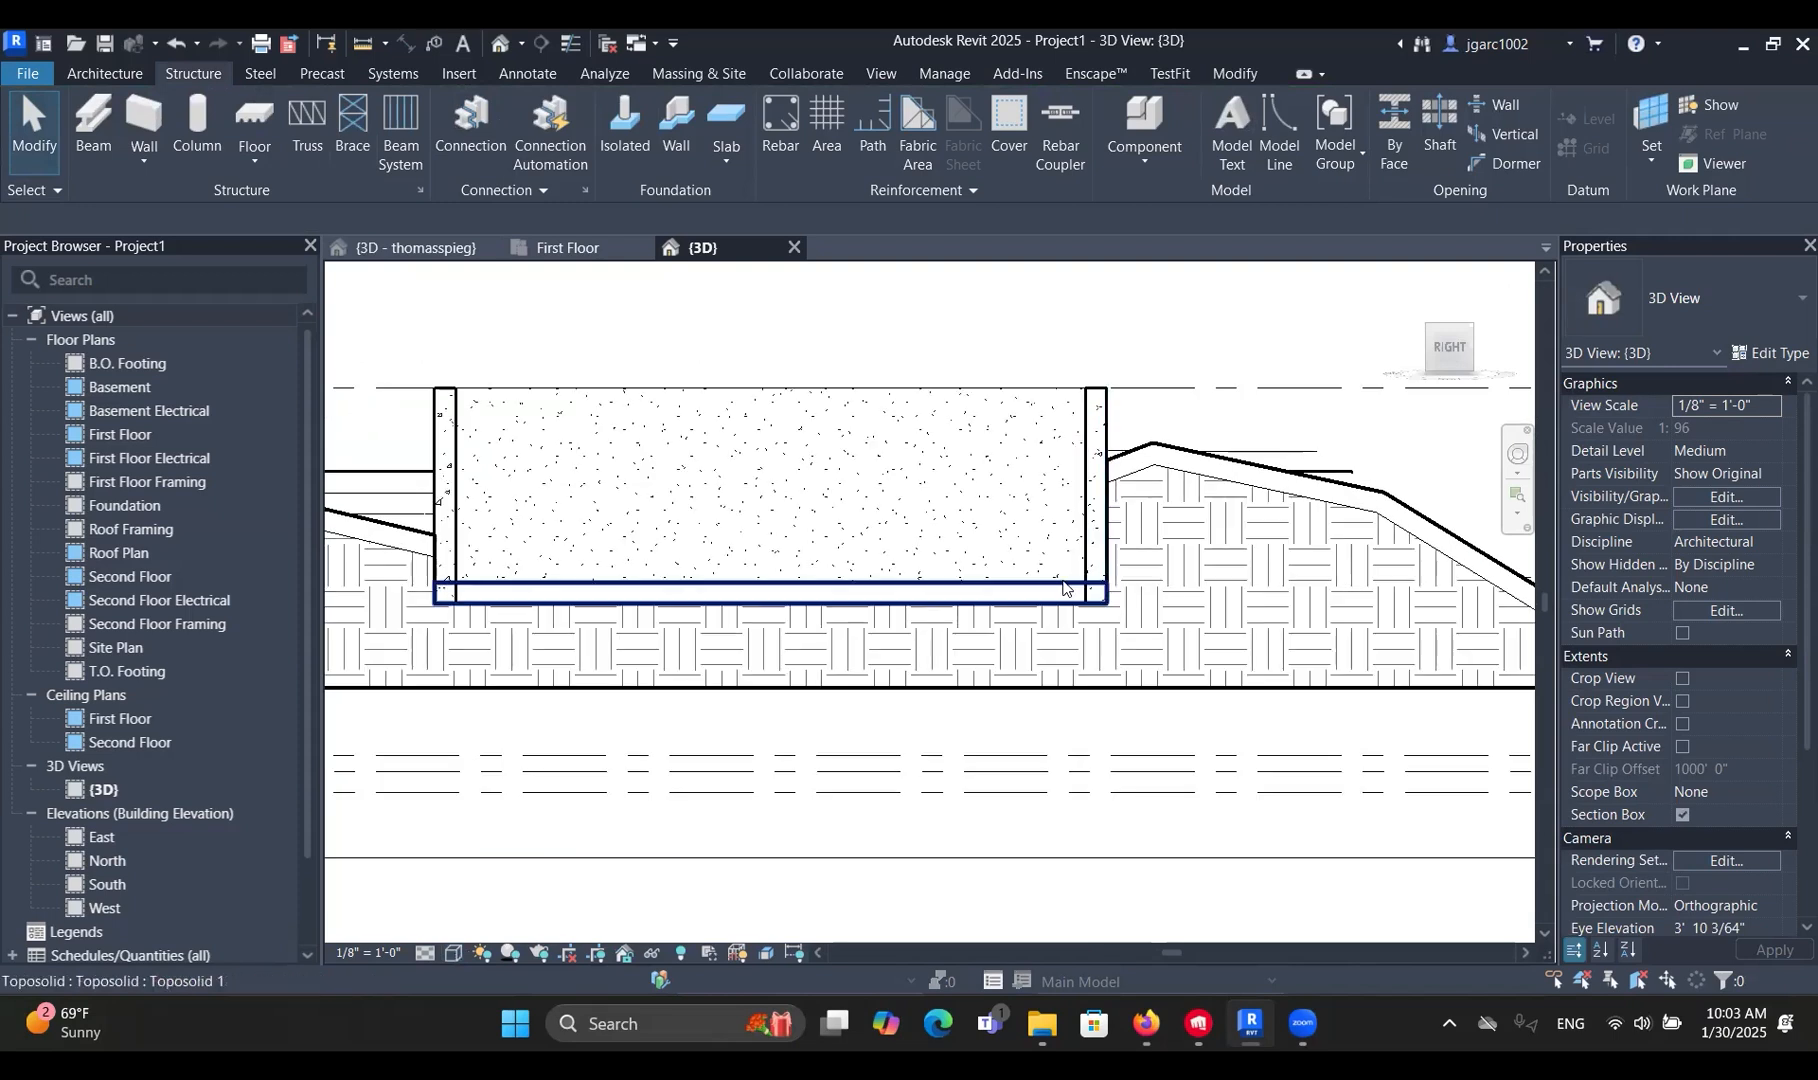
Set the base offset of the right-hand foundation wall in the section to 1' 0".
click(1047, 590)
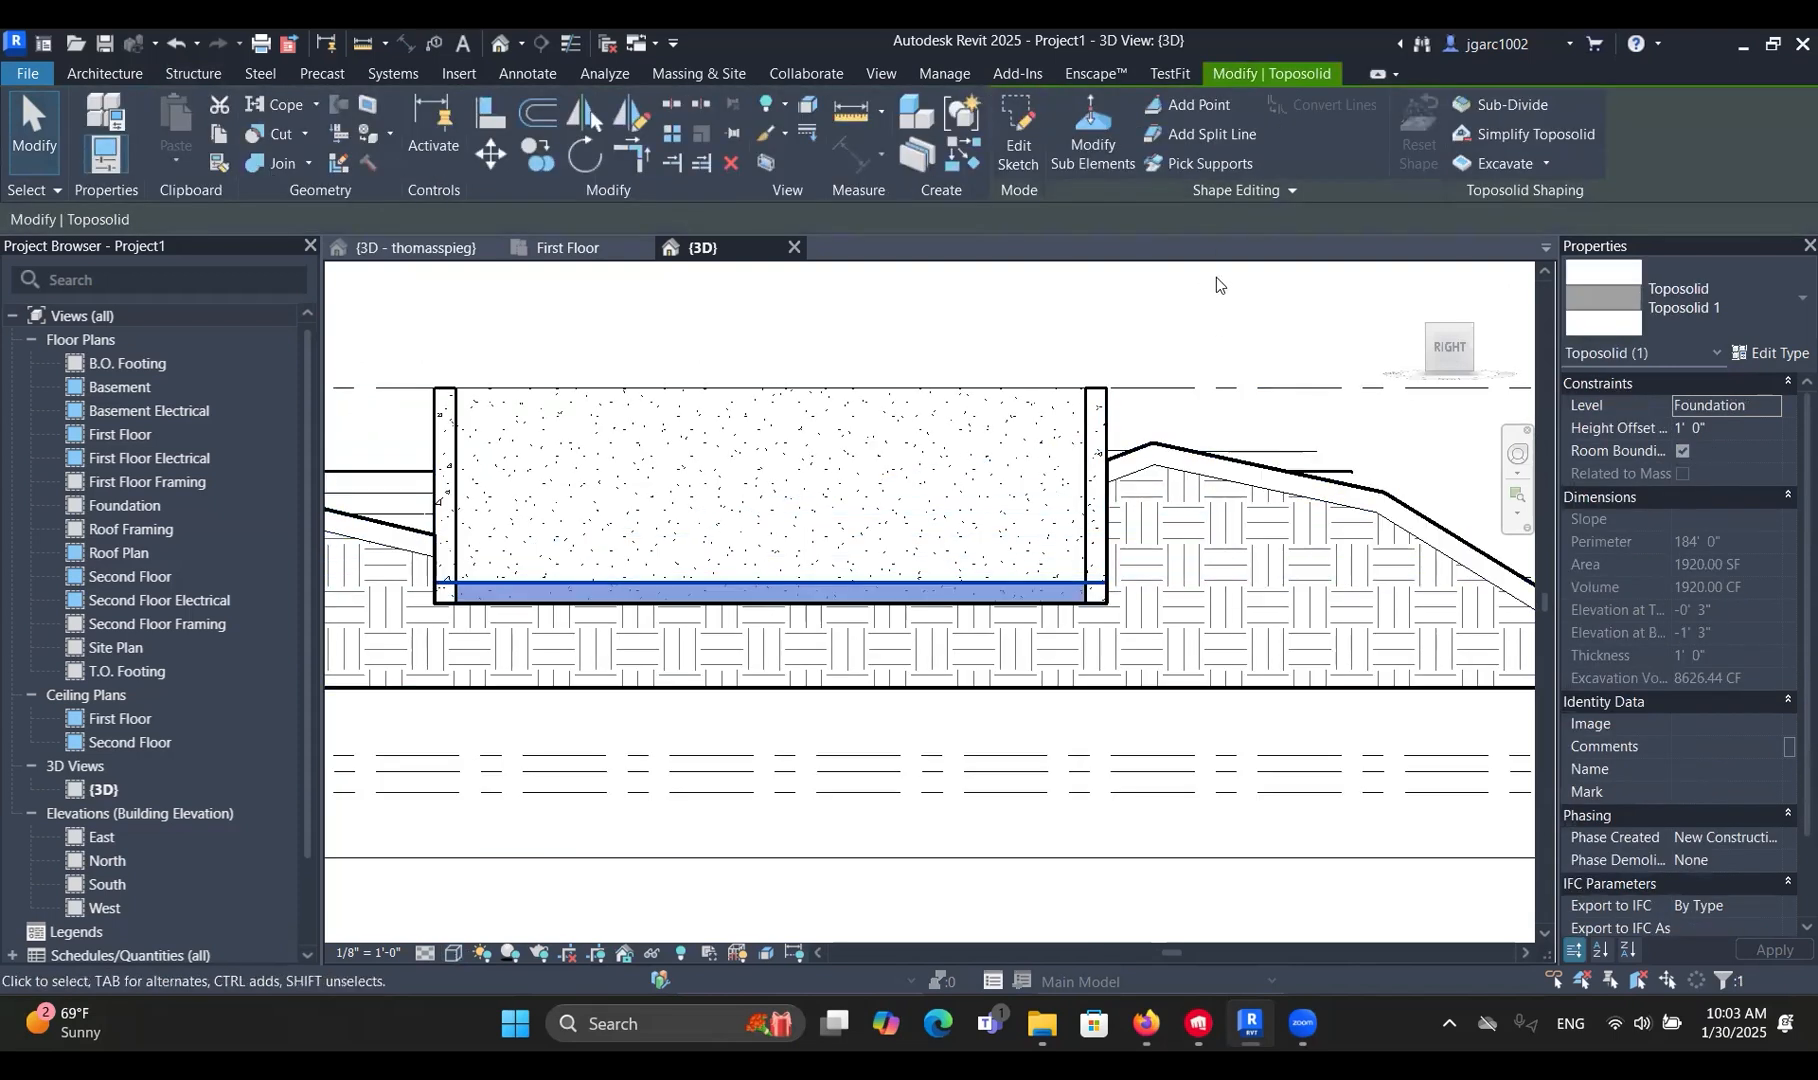
click(1134, 340)
click(1098, 500)
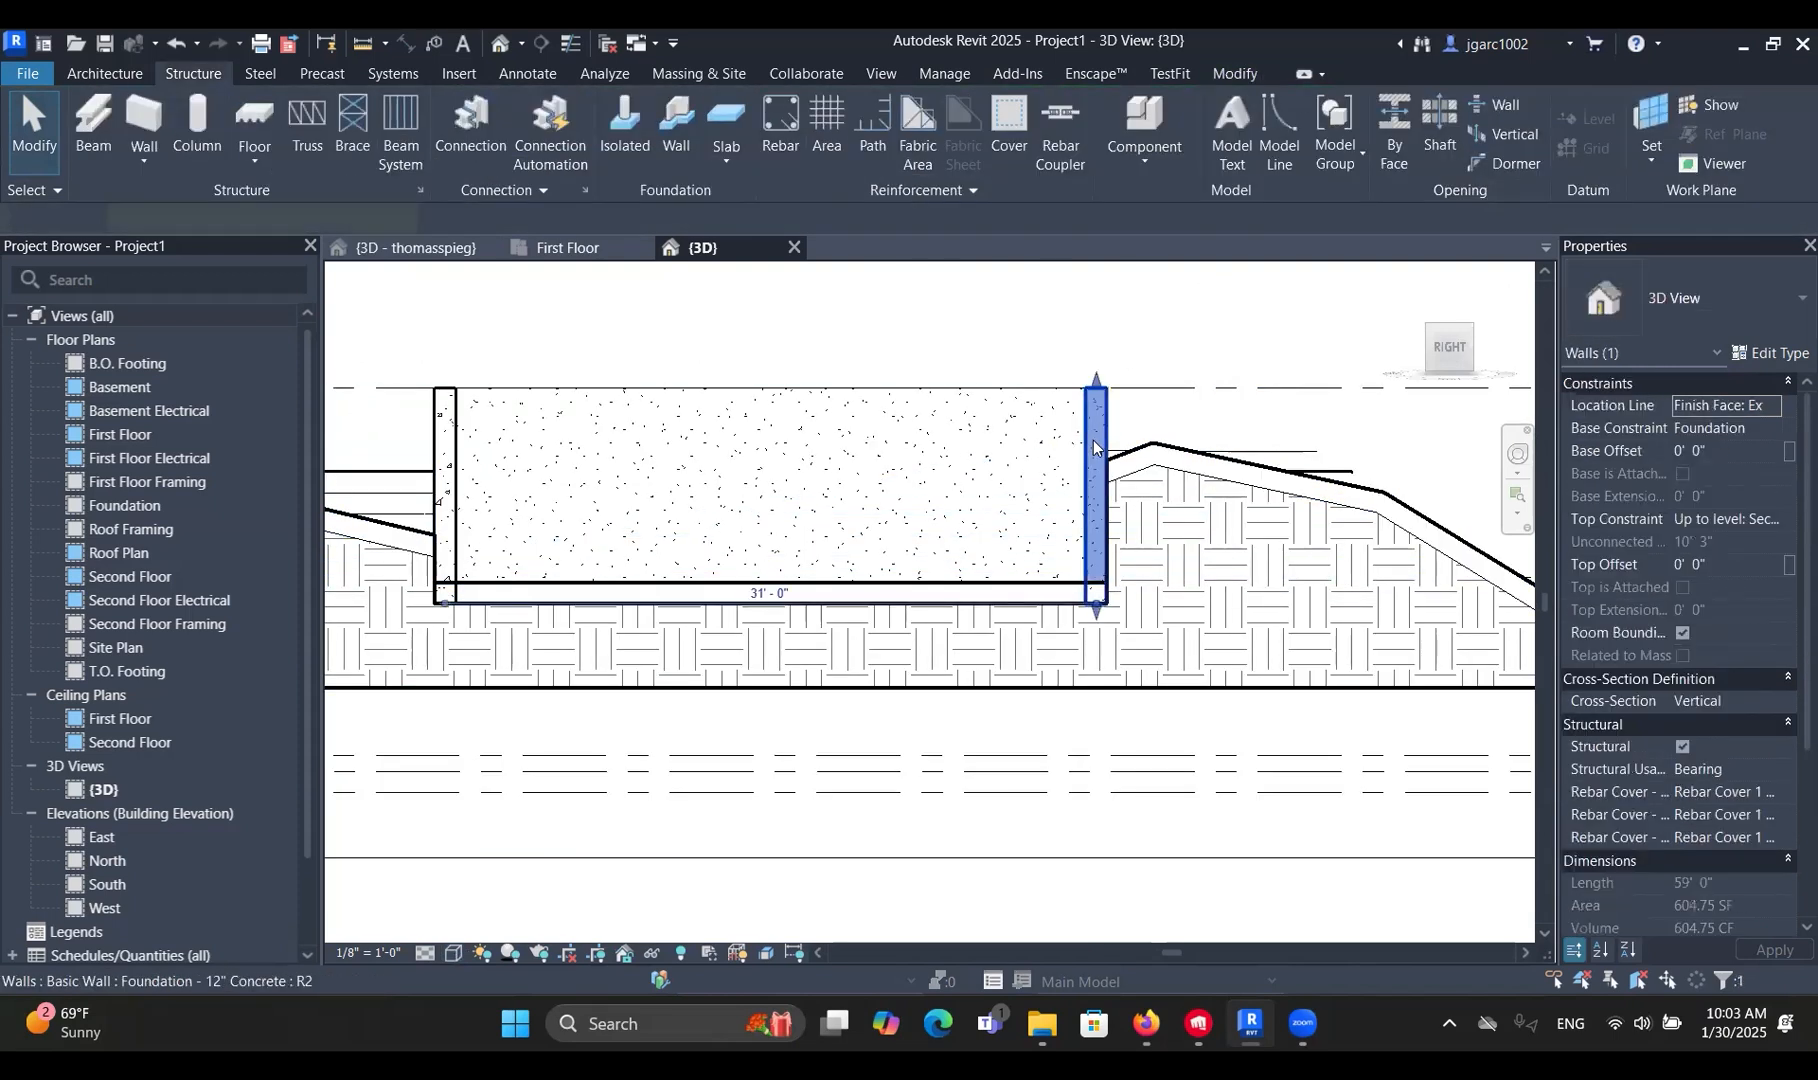
scroll(1114, 648, up, 1)
scroll(1114, 634, up, 1)
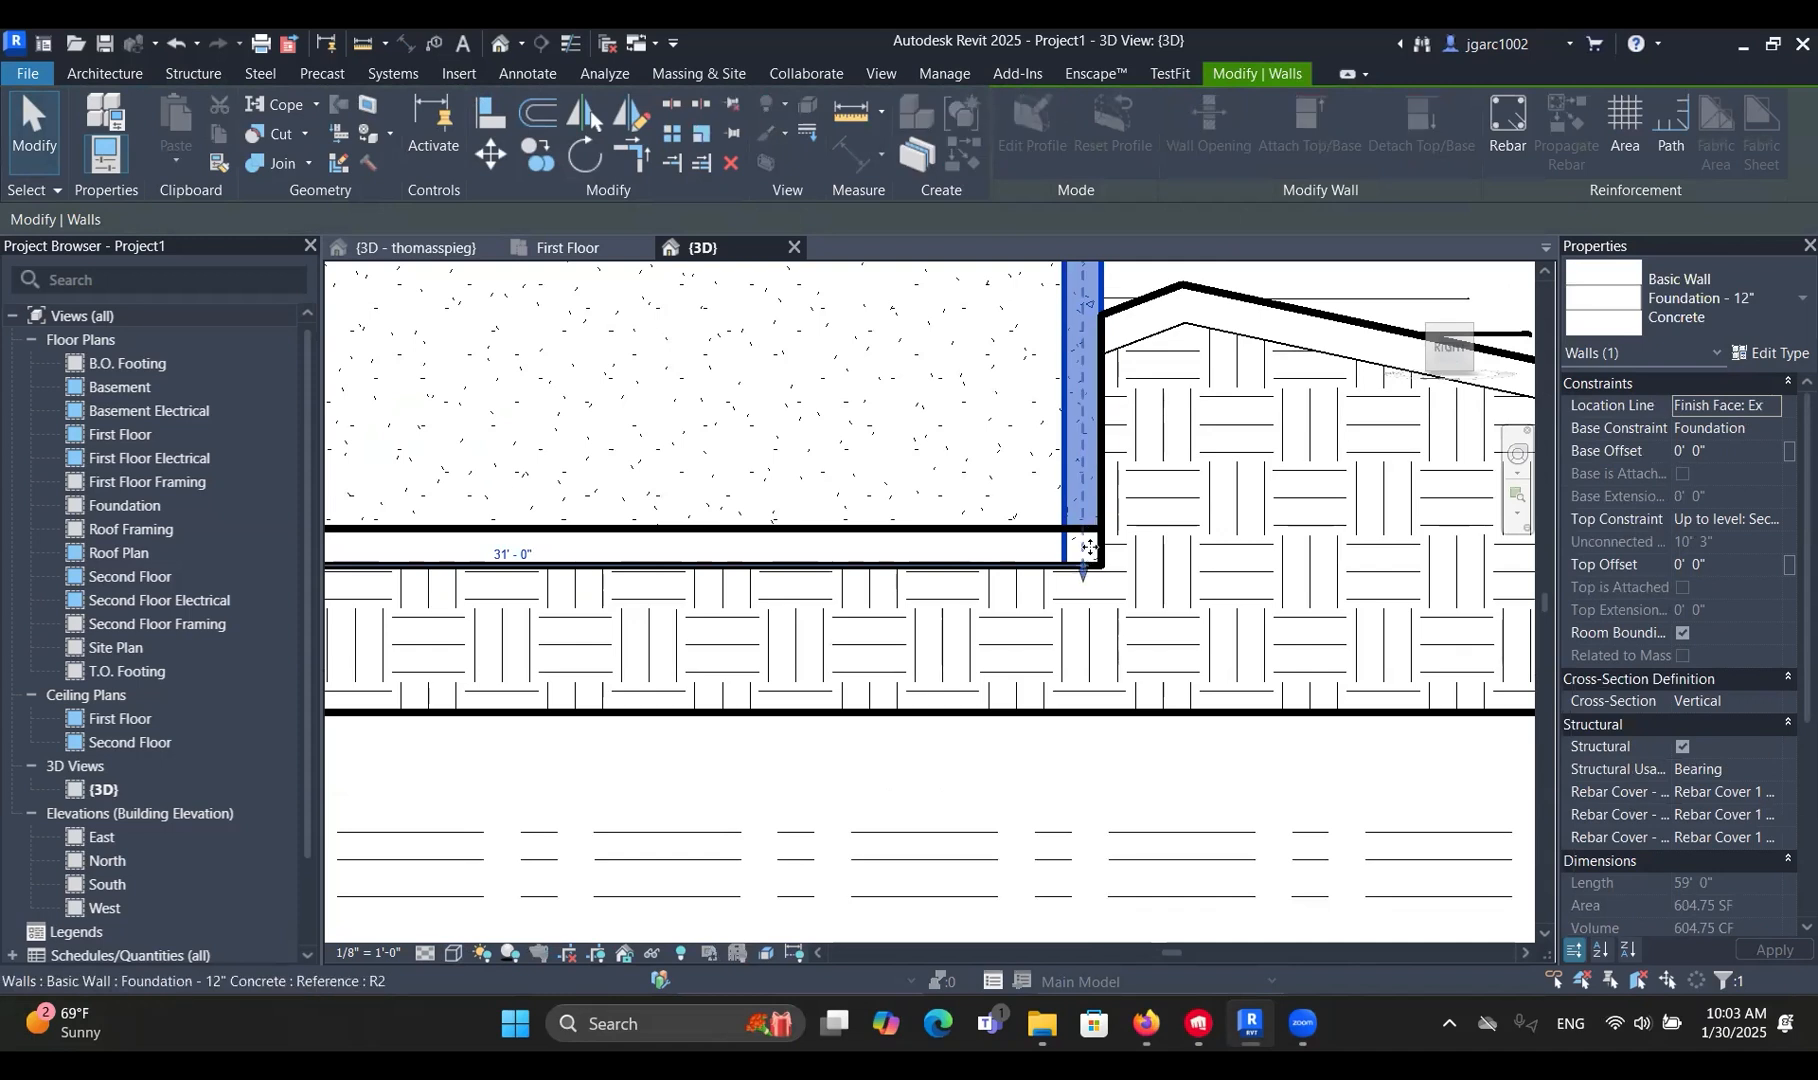
click(1731, 451)
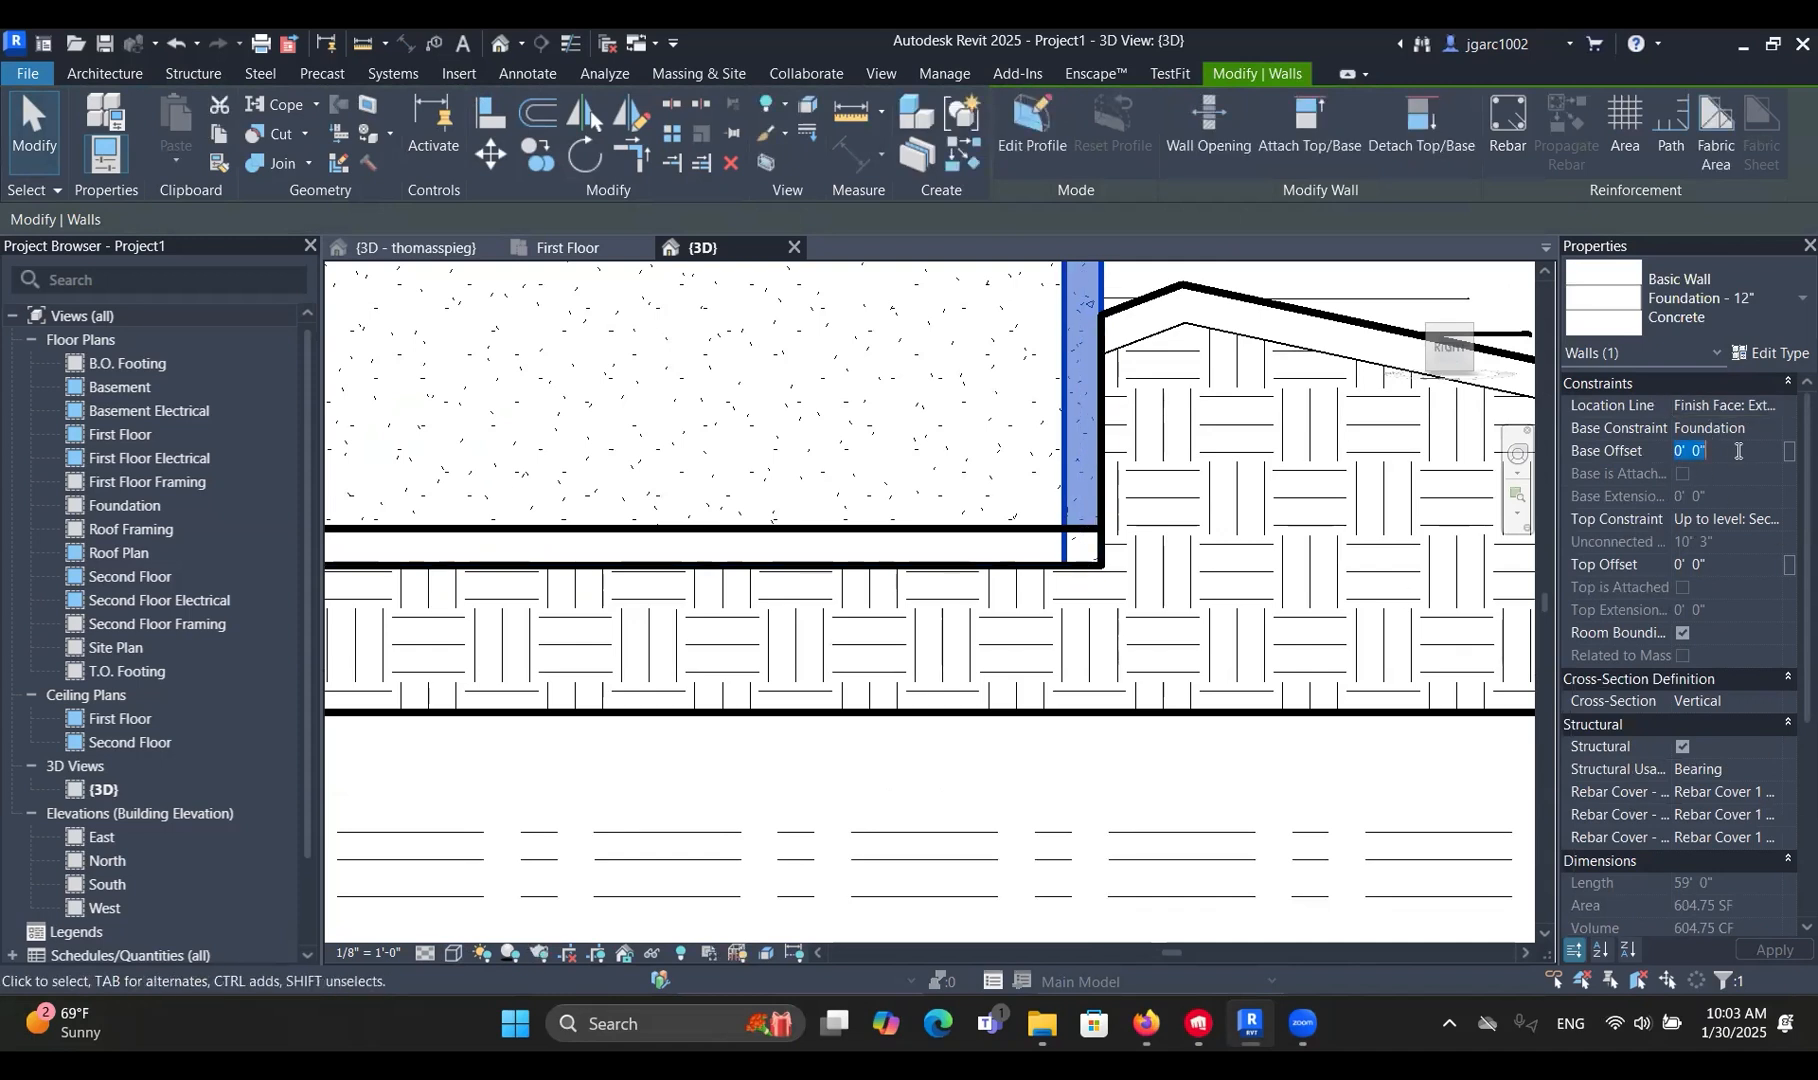
scroll(1104, 572, down, 3)
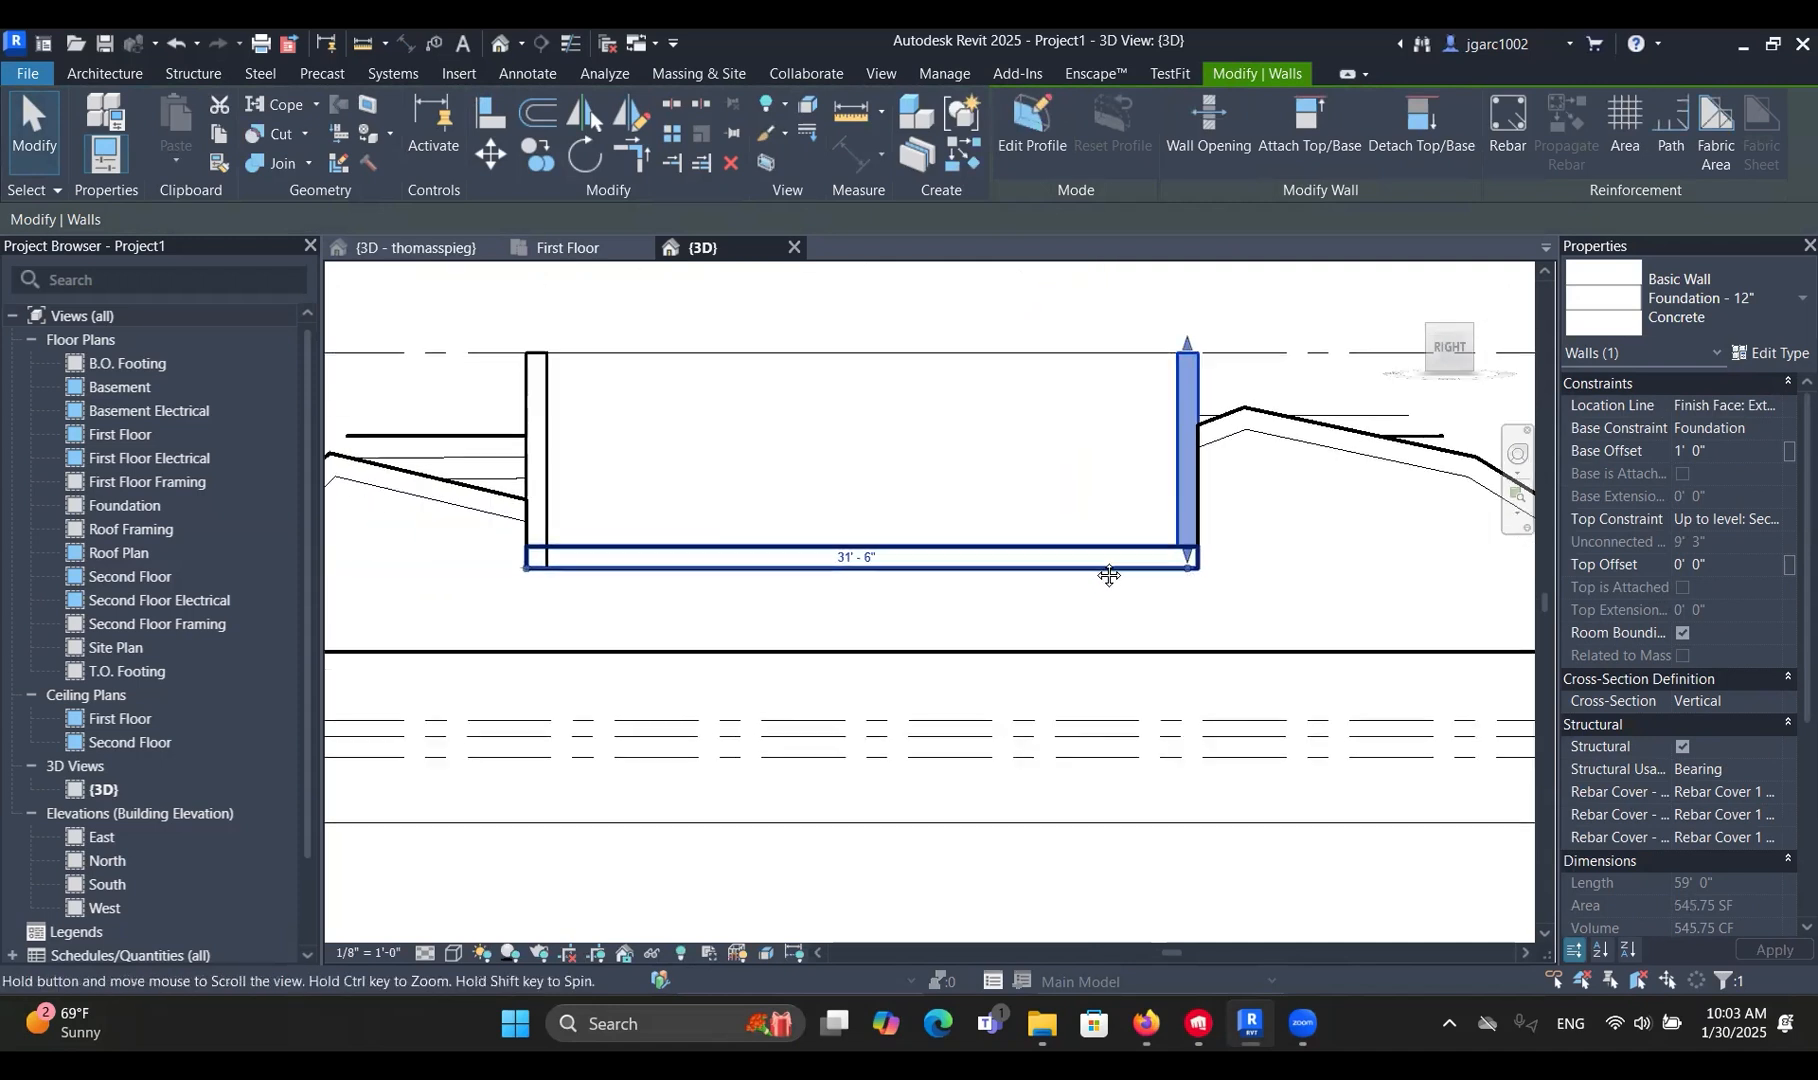
Set the base offset of the opposite, left-hand foundation wall in the section to 1' 0".
key(Escape)
scroll(627, 555, up, 4)
click(577, 546)
scroll(577, 546, down, 3)
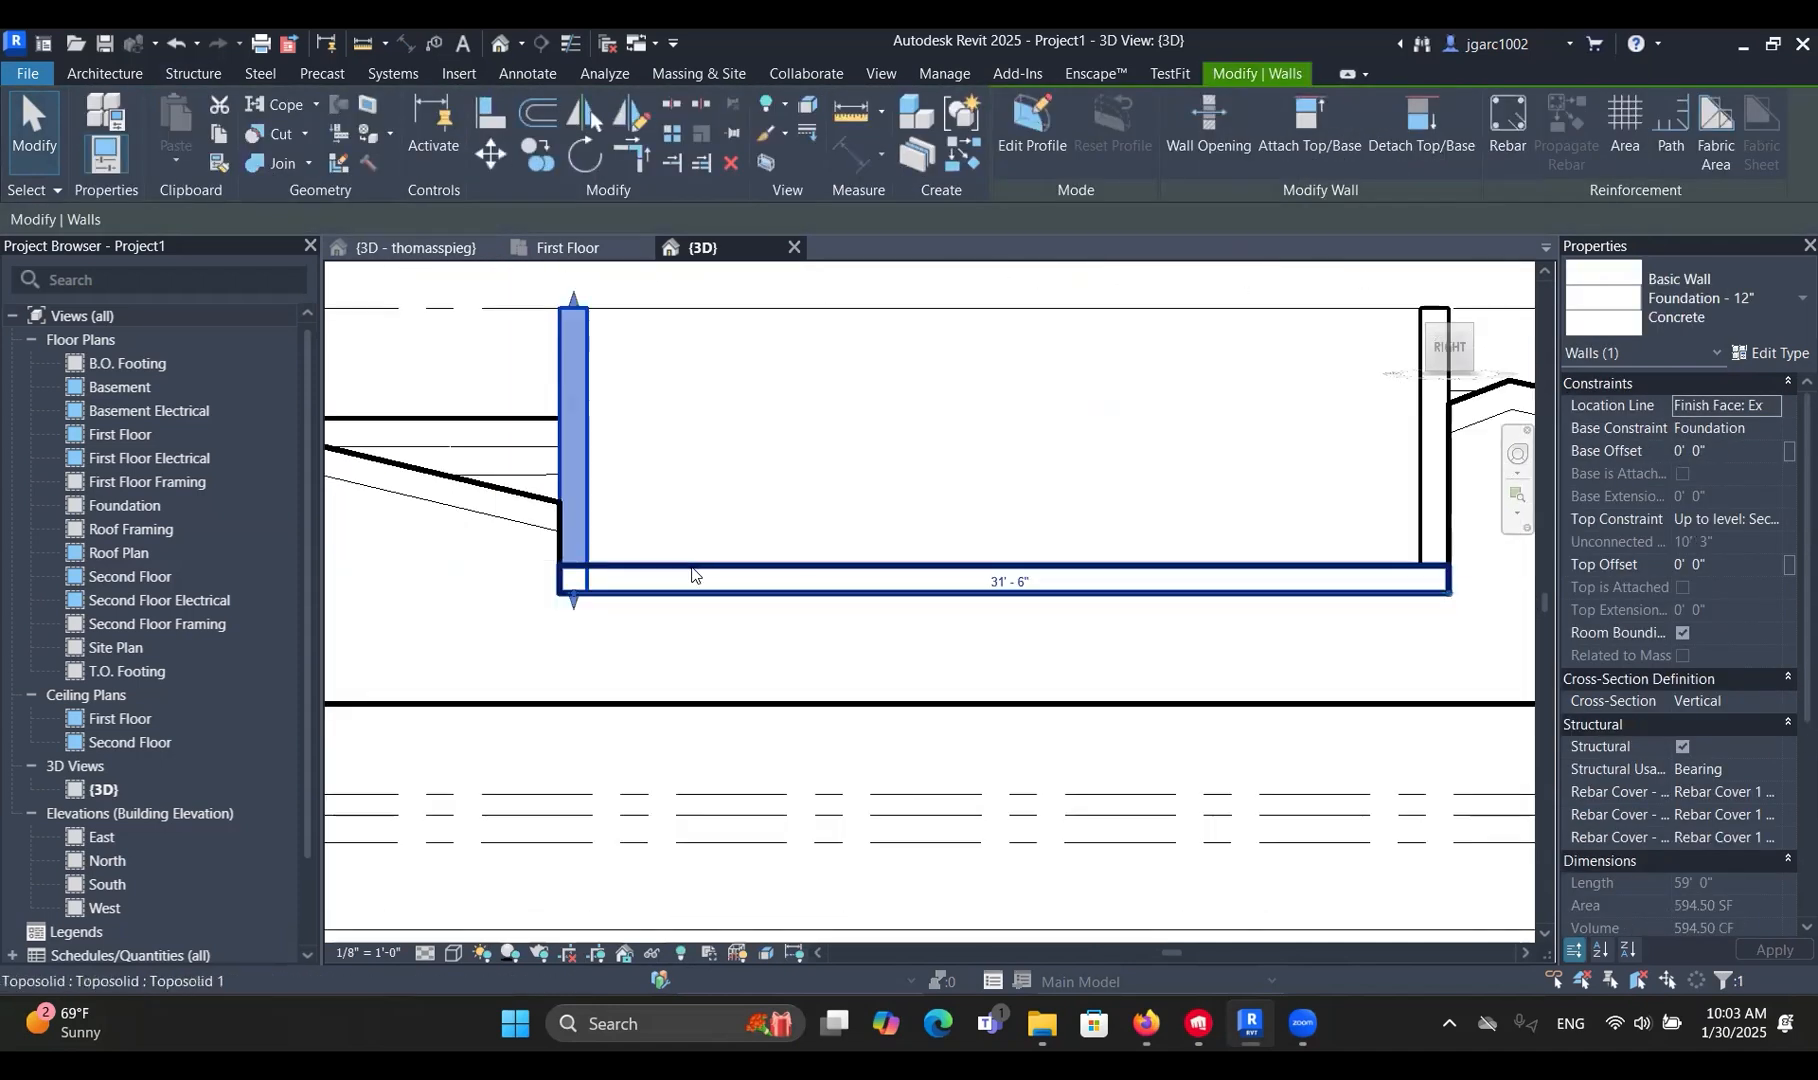
click(1748, 451)
text(1)
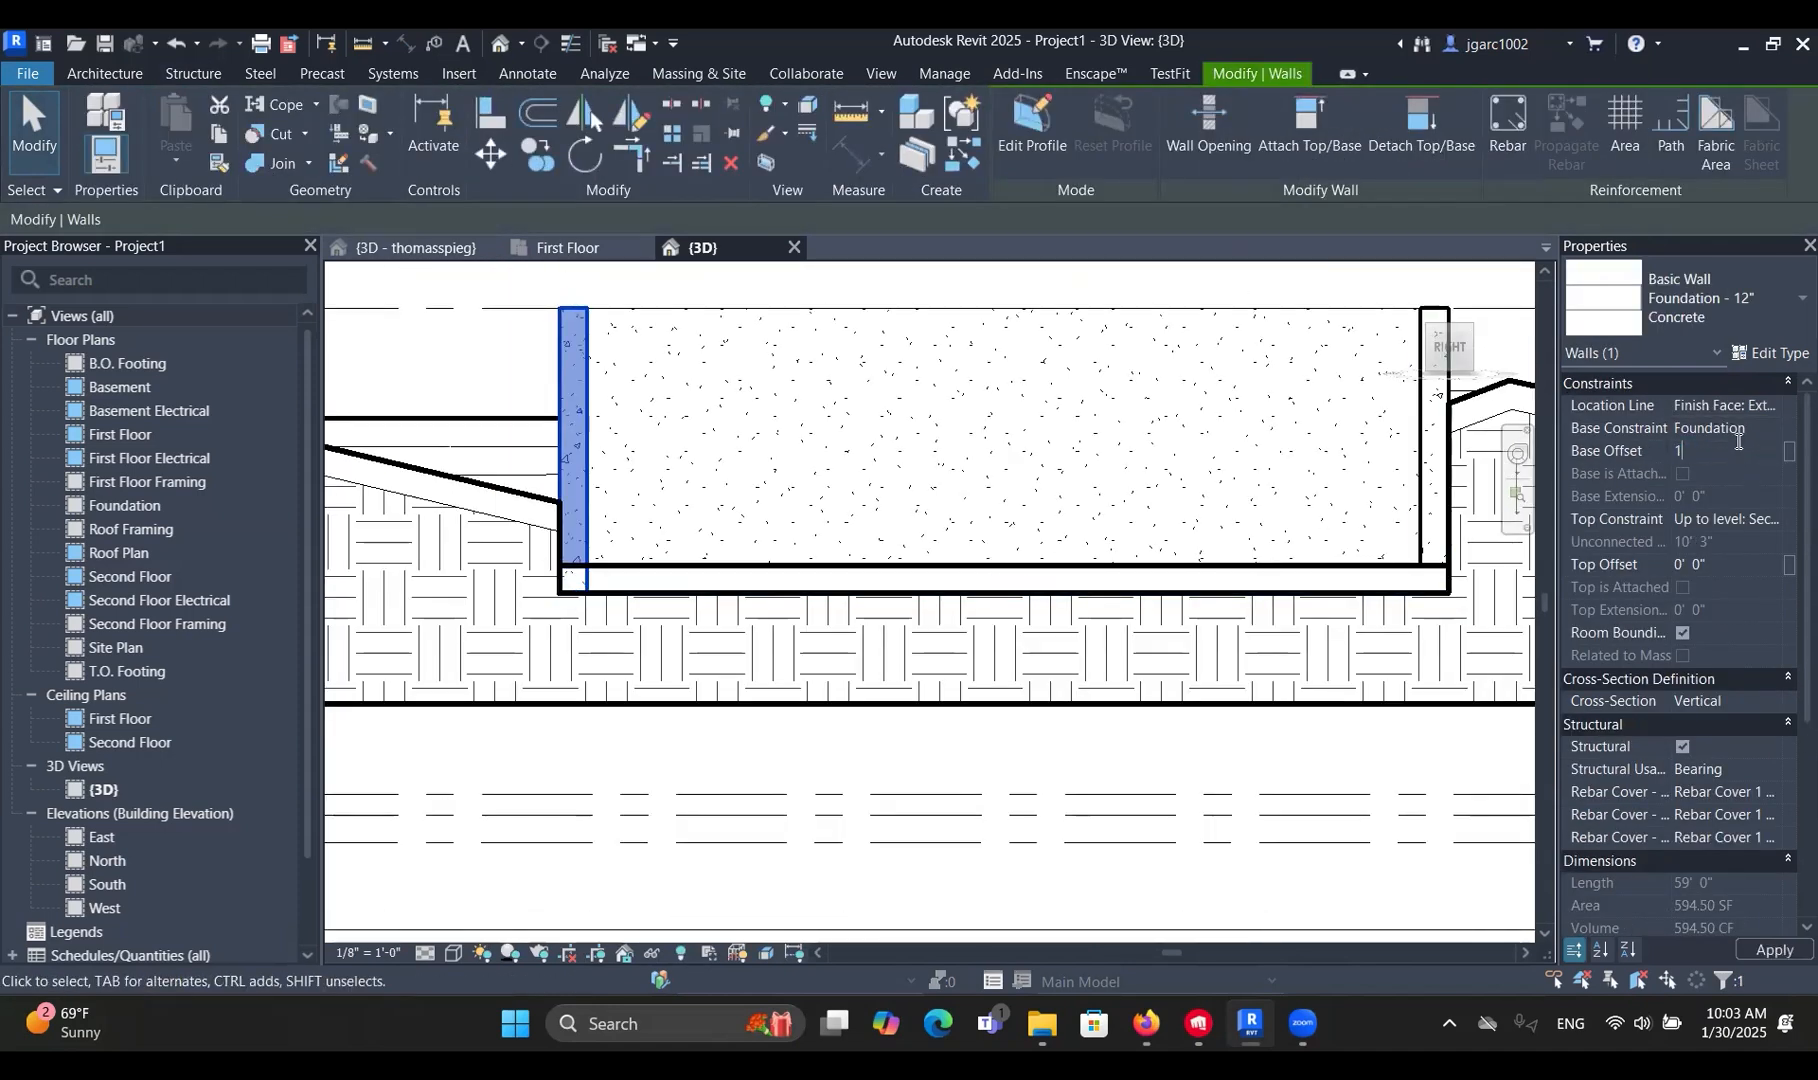
scroll(1676, 455, down, 1)
key(Escape)
scroll(1134, 475, down, 3)
shift+middle_drag(1043, 398, 1100, 620)
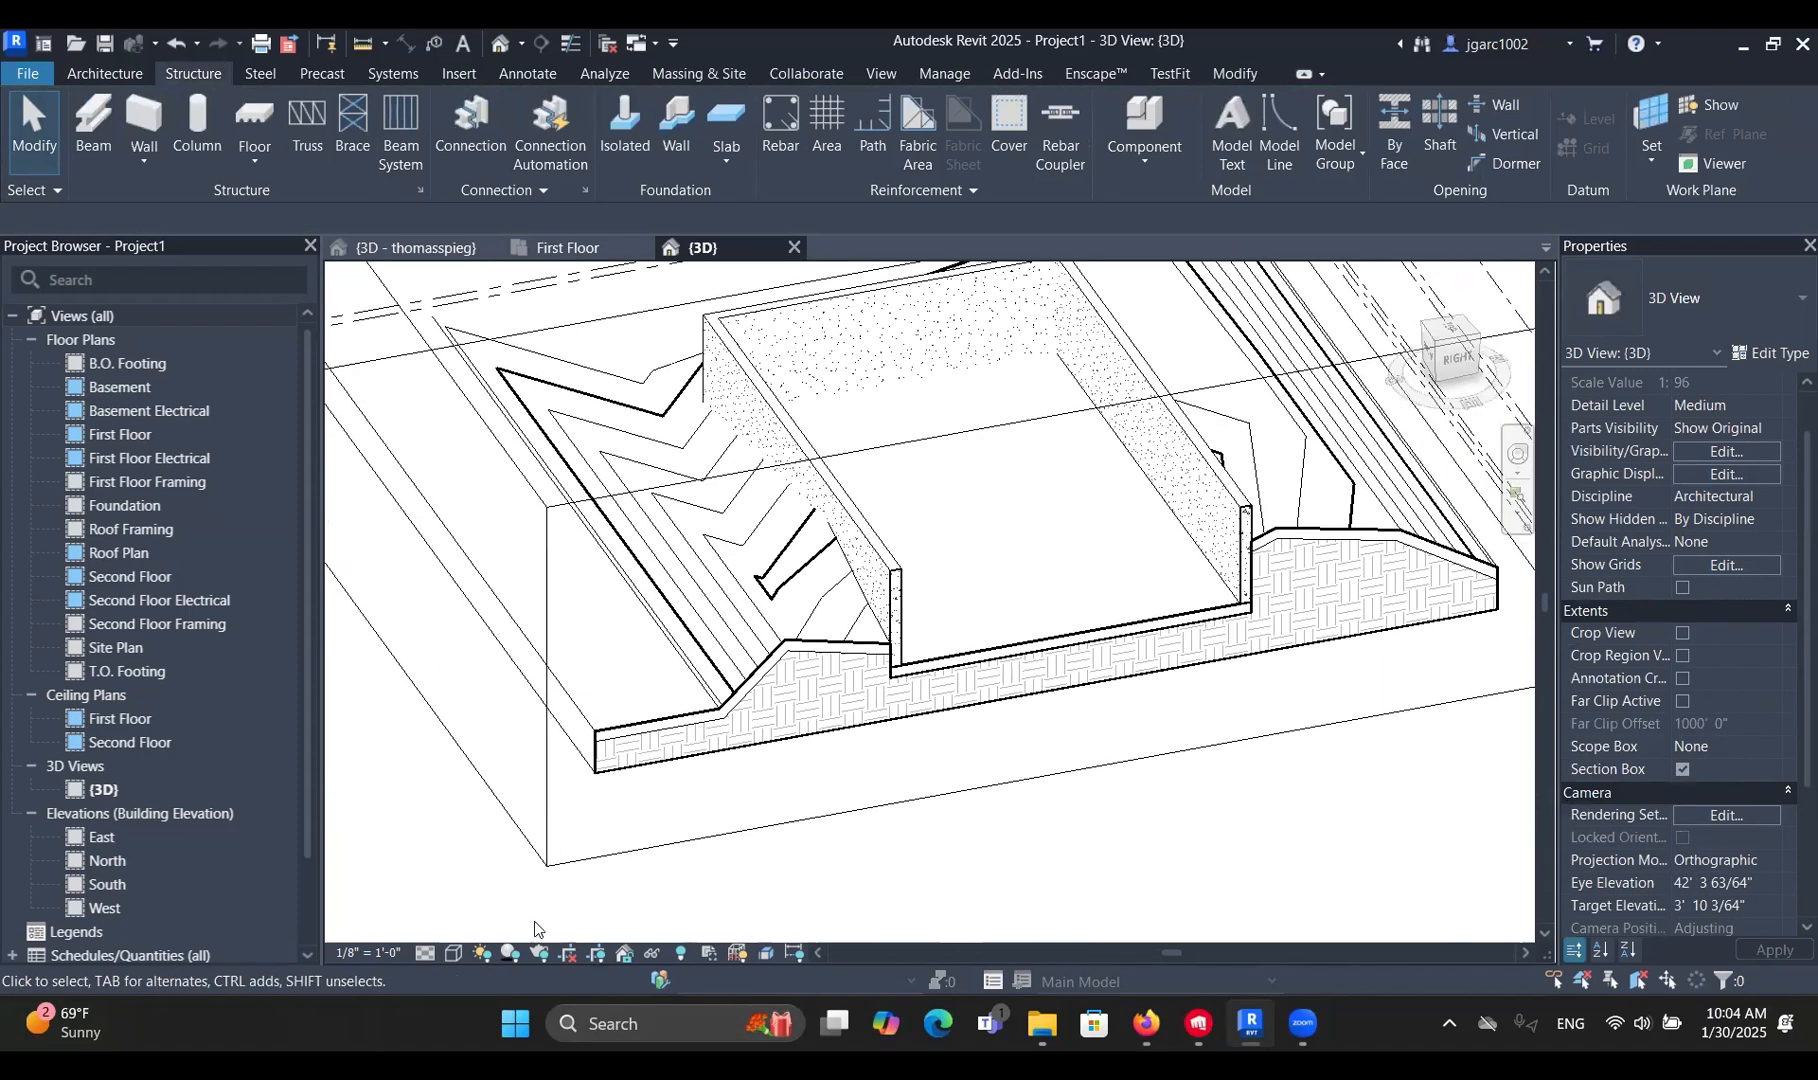
Switch the sectioned 3D view's visual style to Shaded.
click(452, 954)
click(473, 862)
scroll(965, 590, down, 2)
middle_drag(965, 590, 885, 678)
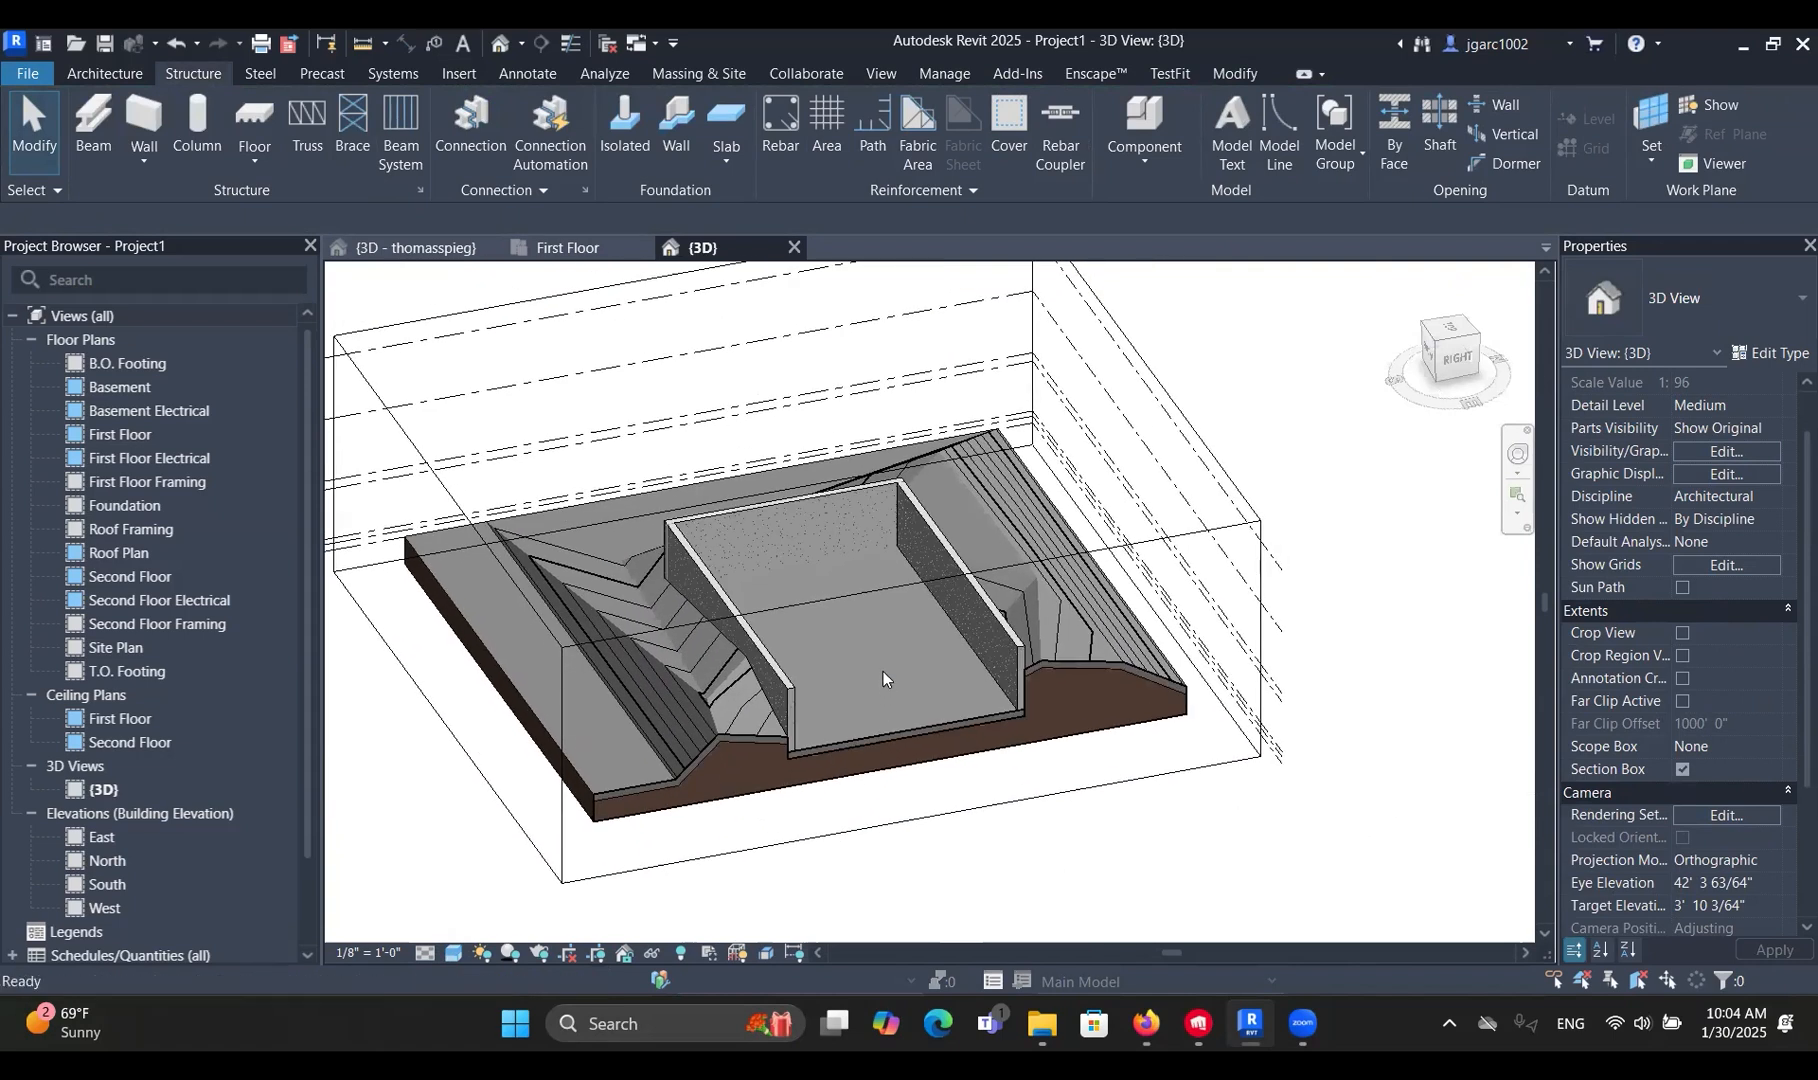
Change the right-hand long foundation wall to a generic basic wall type.
click(927, 533)
click(1700, 298)
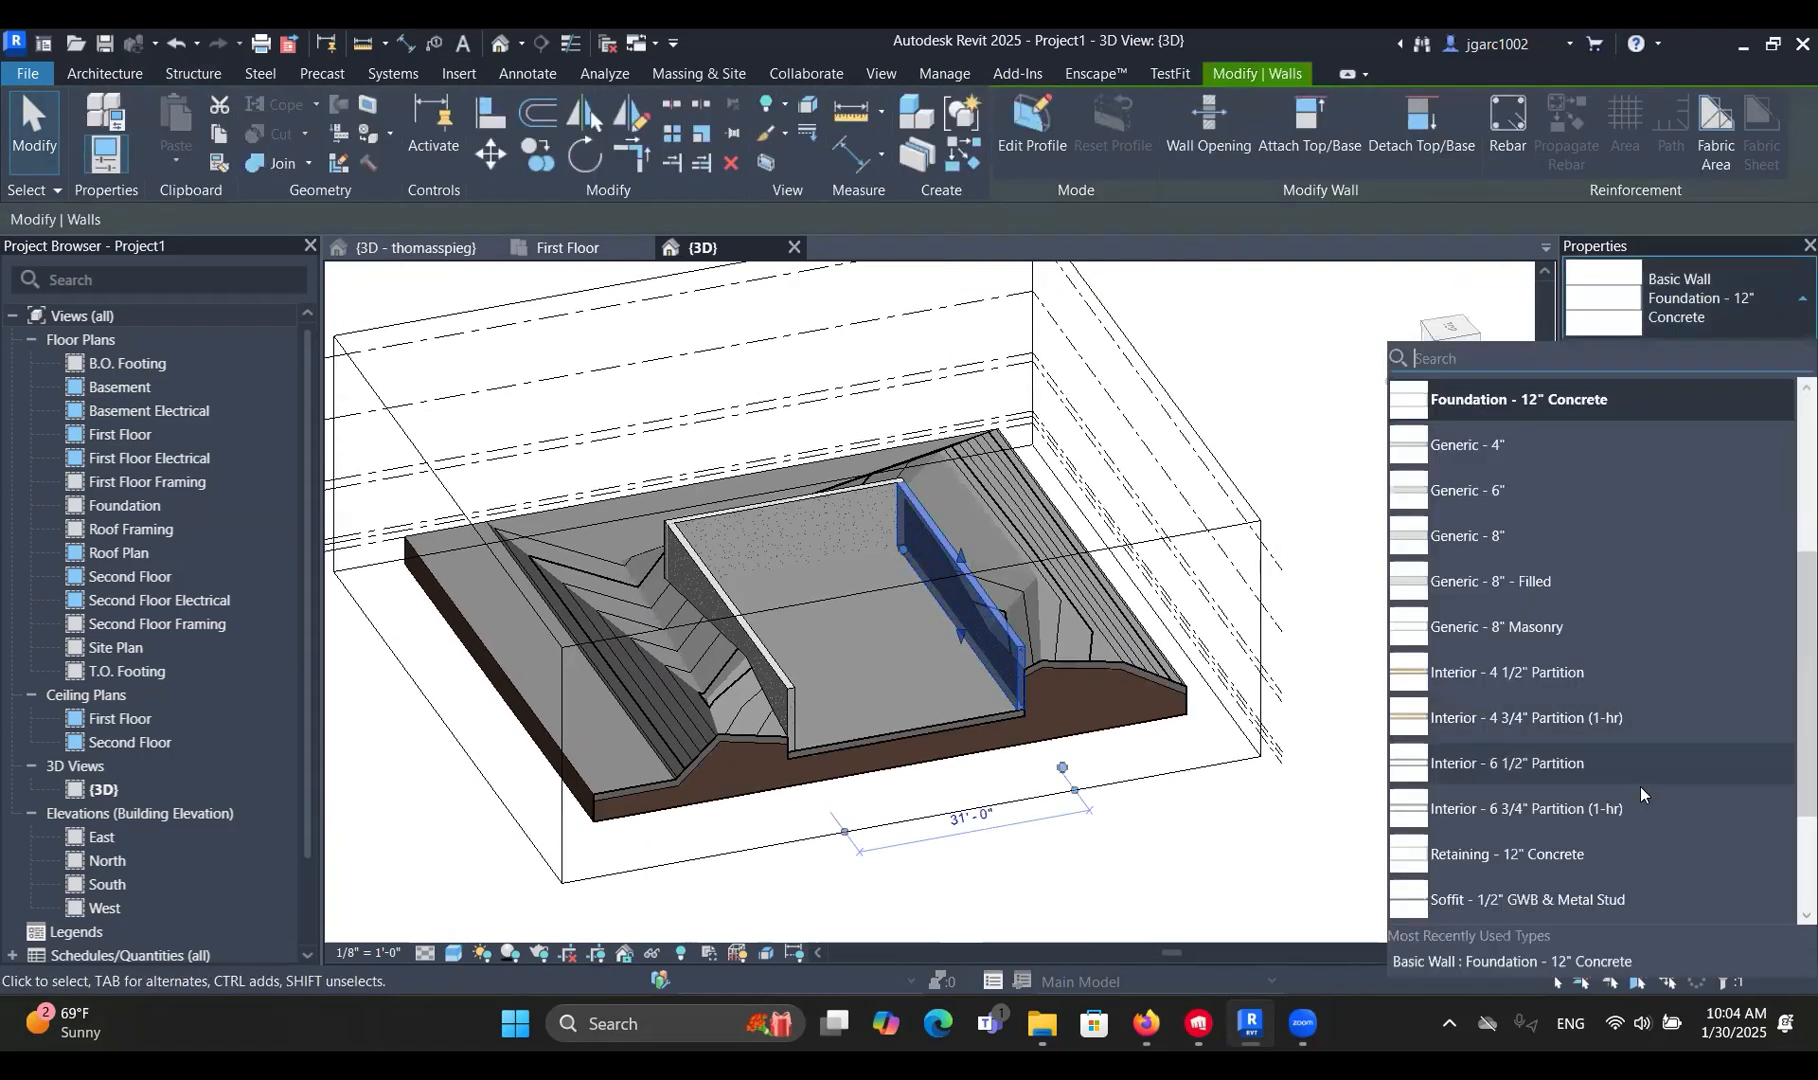
click(1538, 553)
scroll(1095, 730, down, 2)
middle_drag(1095, 730, 1041, 682)
click(1251, 560)
scroll(962, 575, up, 3)
scroll(964, 572, up, 3)
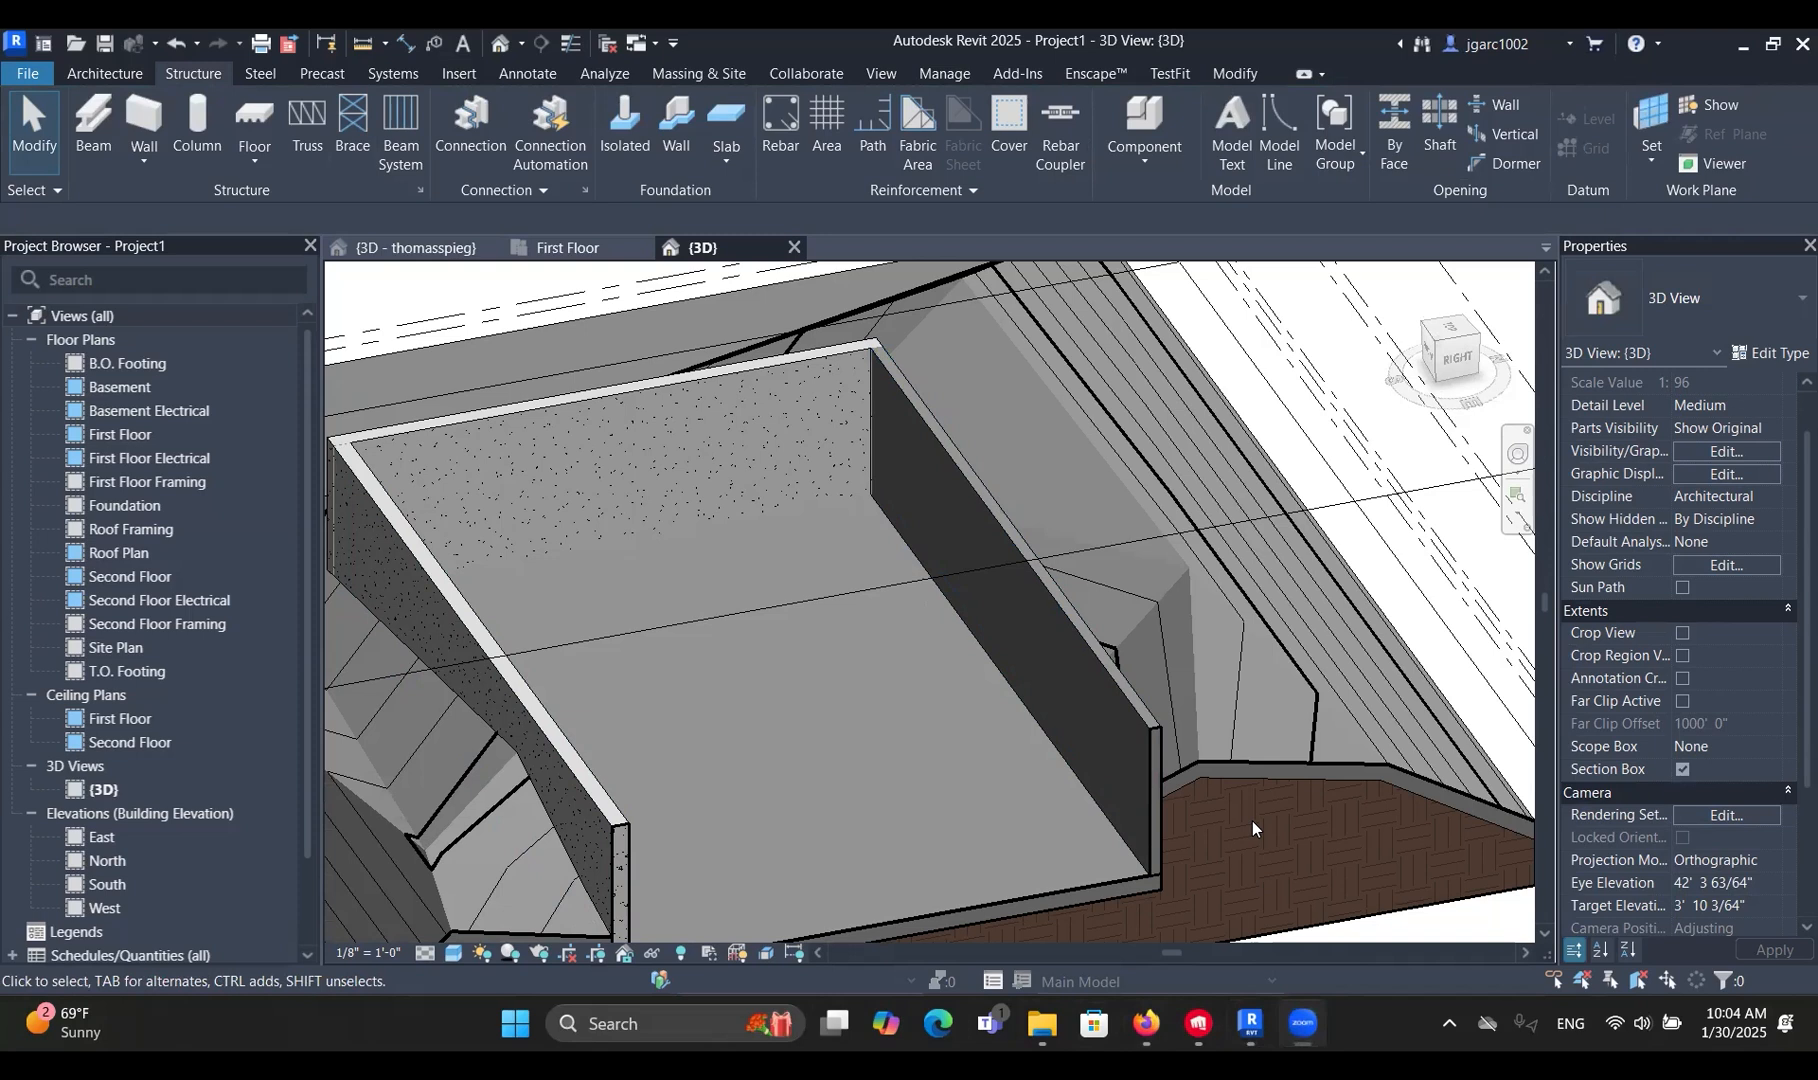
key(Caps_Lock)
key(Caps_Lock)
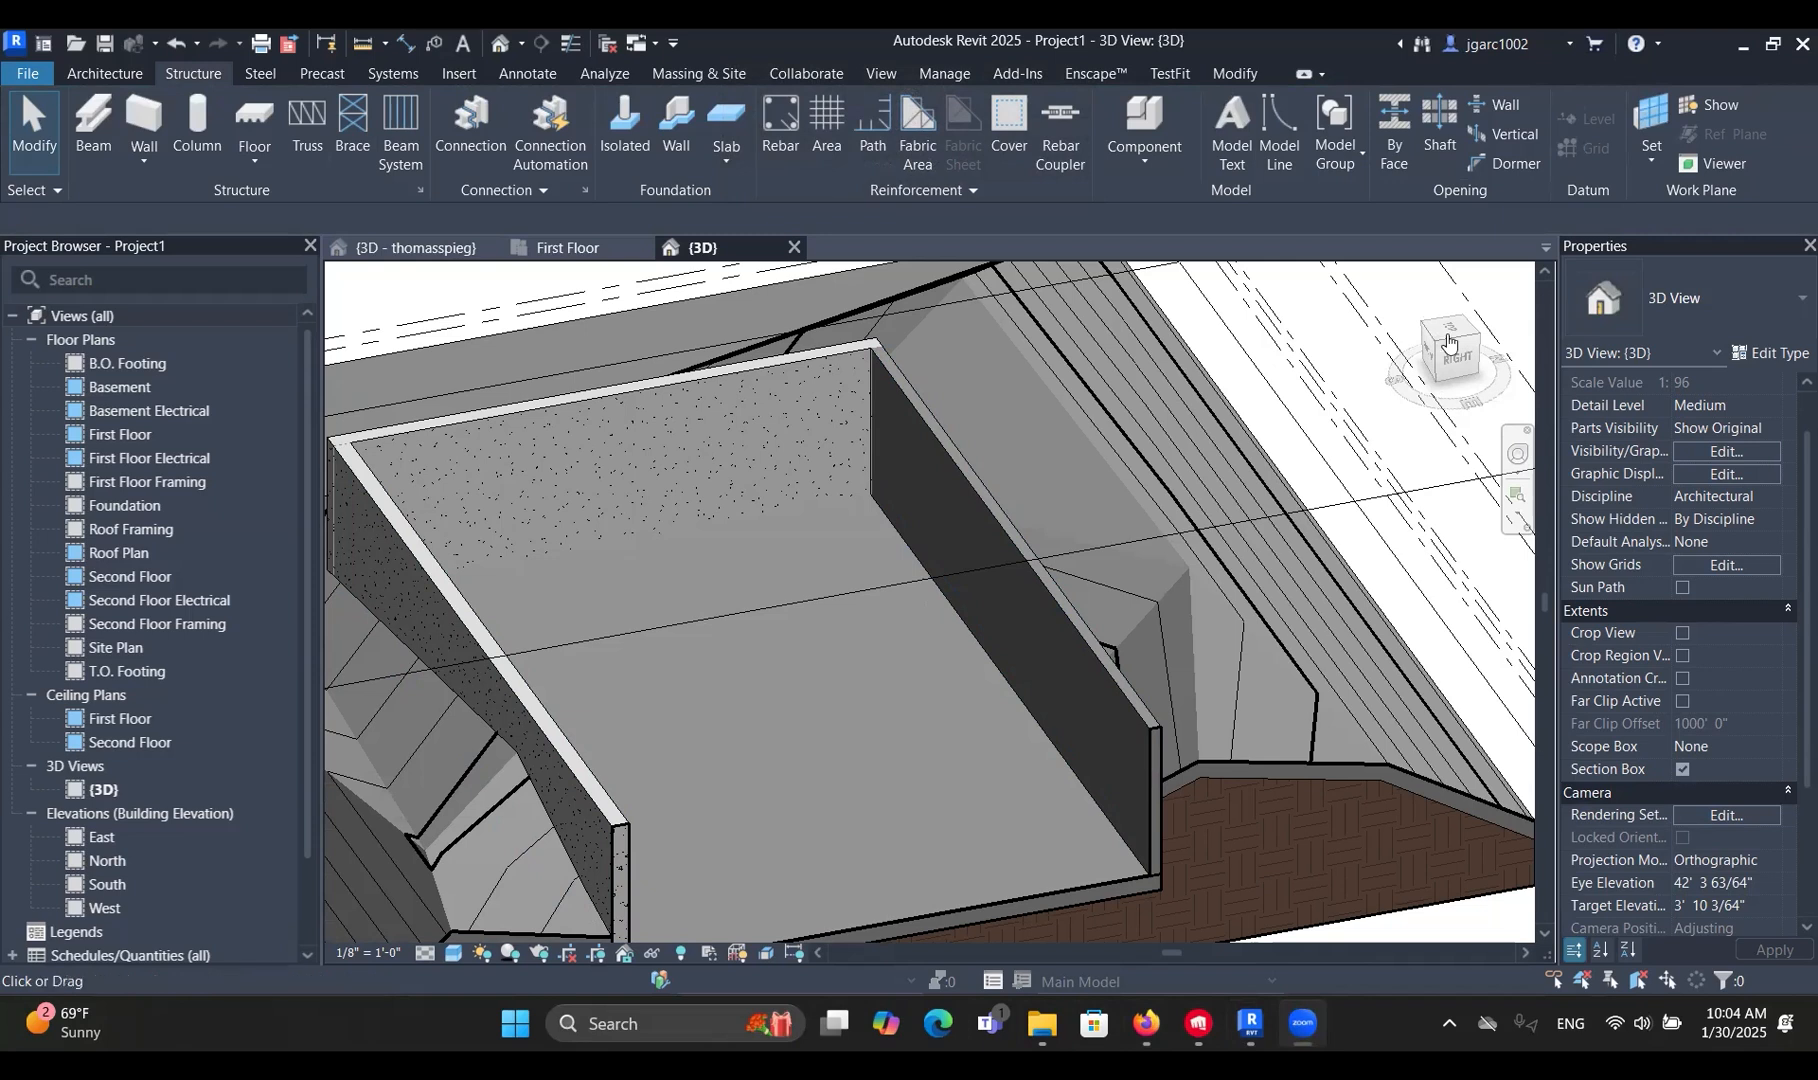
scroll(831, 403, up, 2)
scroll(831, 410, down, 5)
scroll(1003, 606, down, 3)
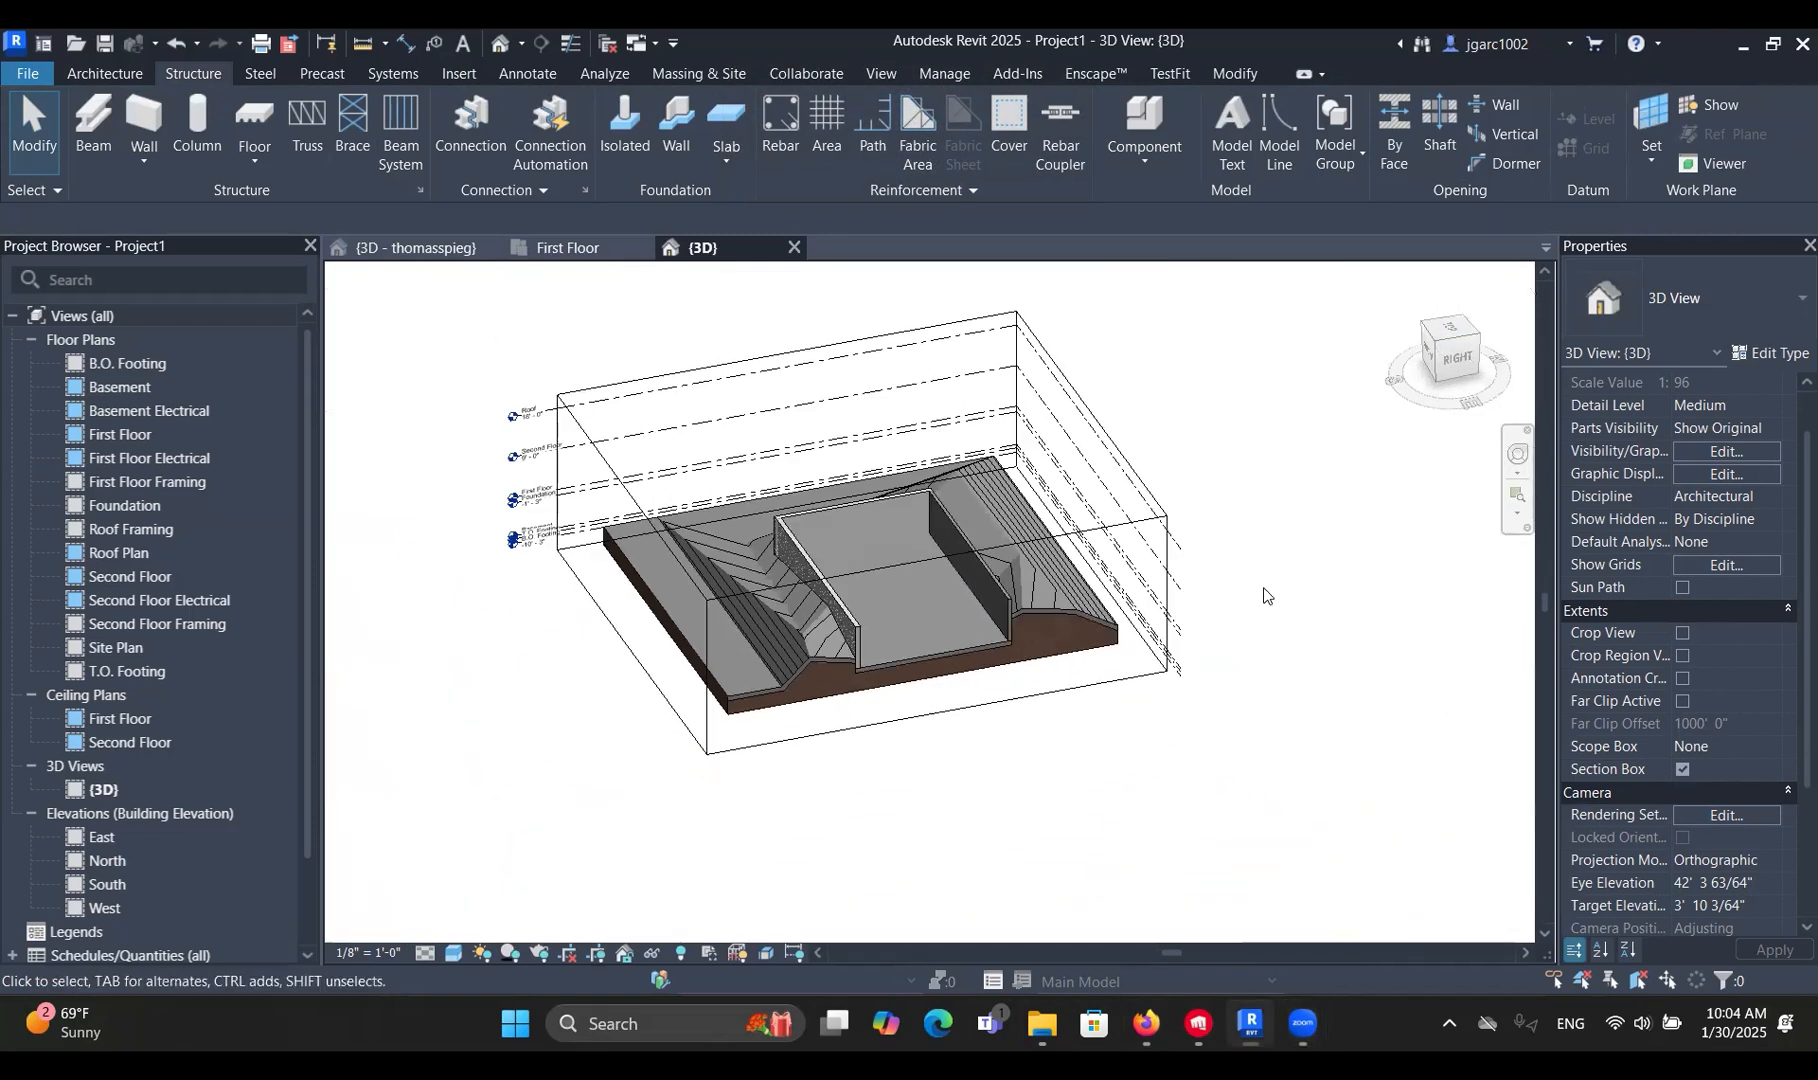
Use Match Type to copy the Foundation - 12" Concrete type from the back wall to the right-hand long wall.
scroll(729, 432, up, 6)
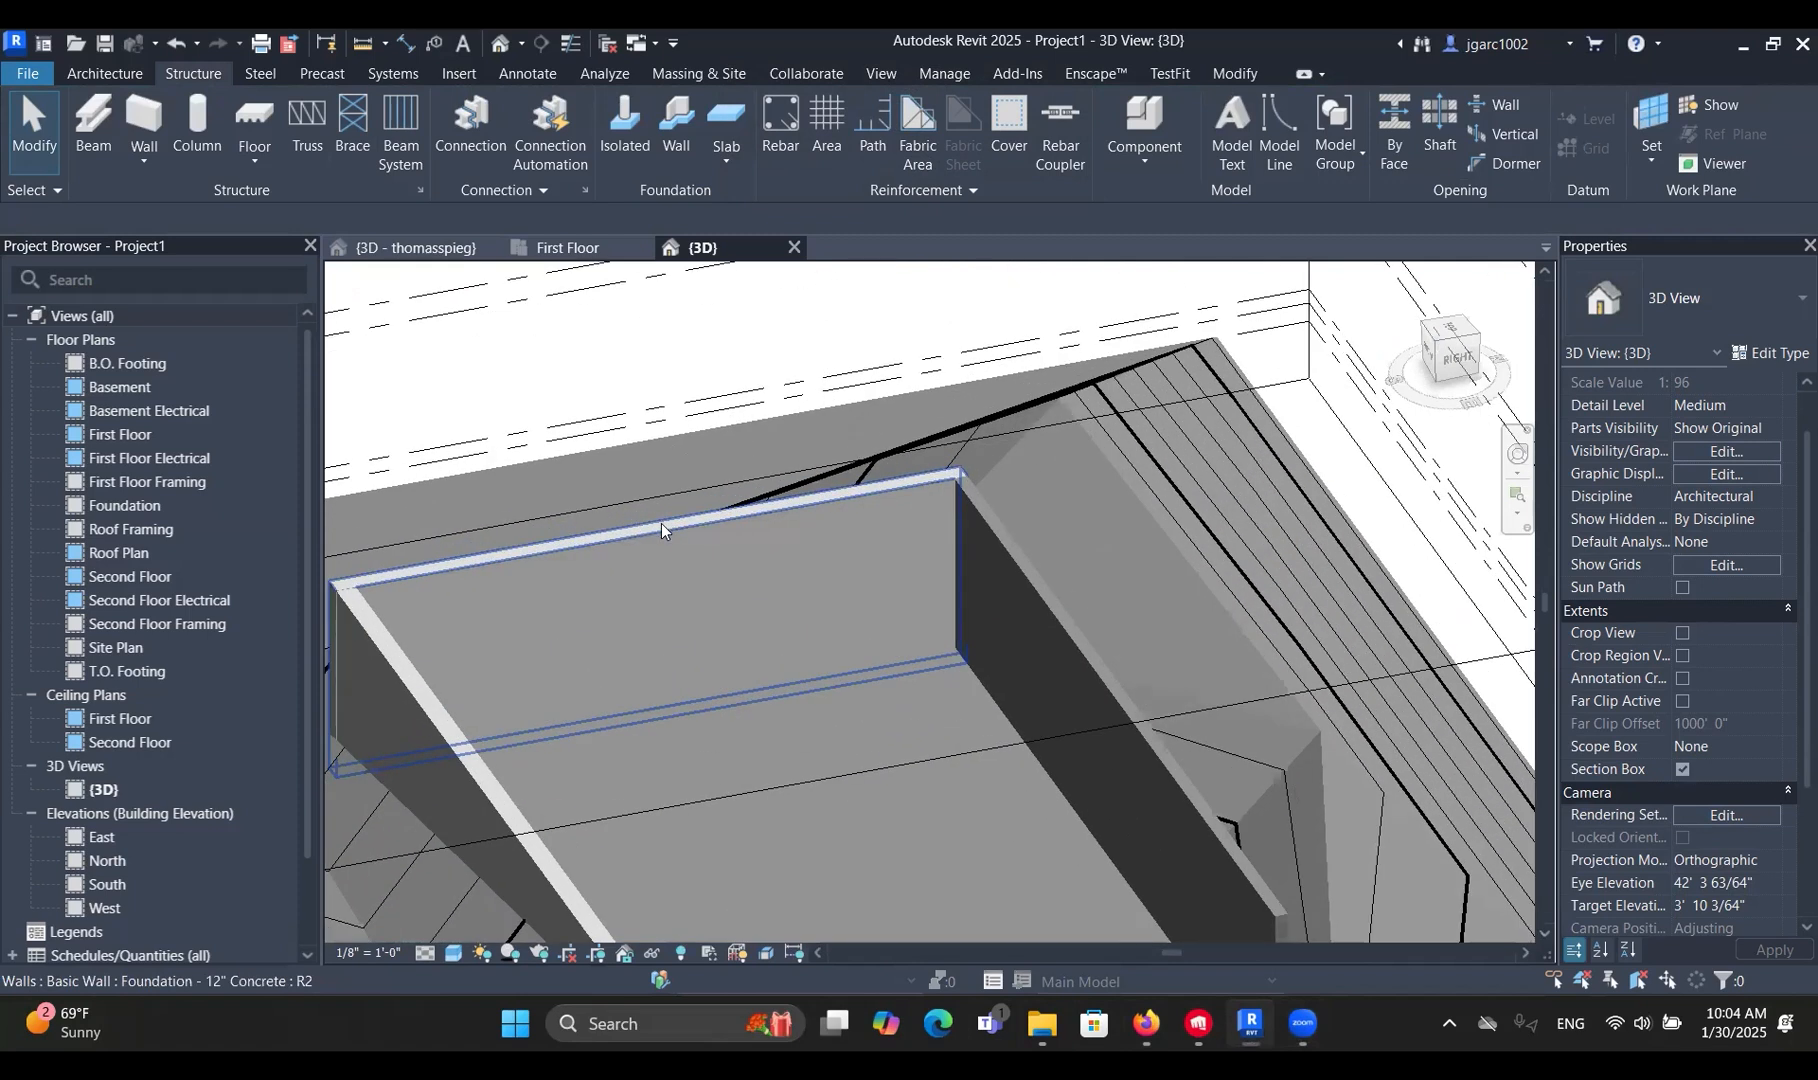
key(m)
key(a)
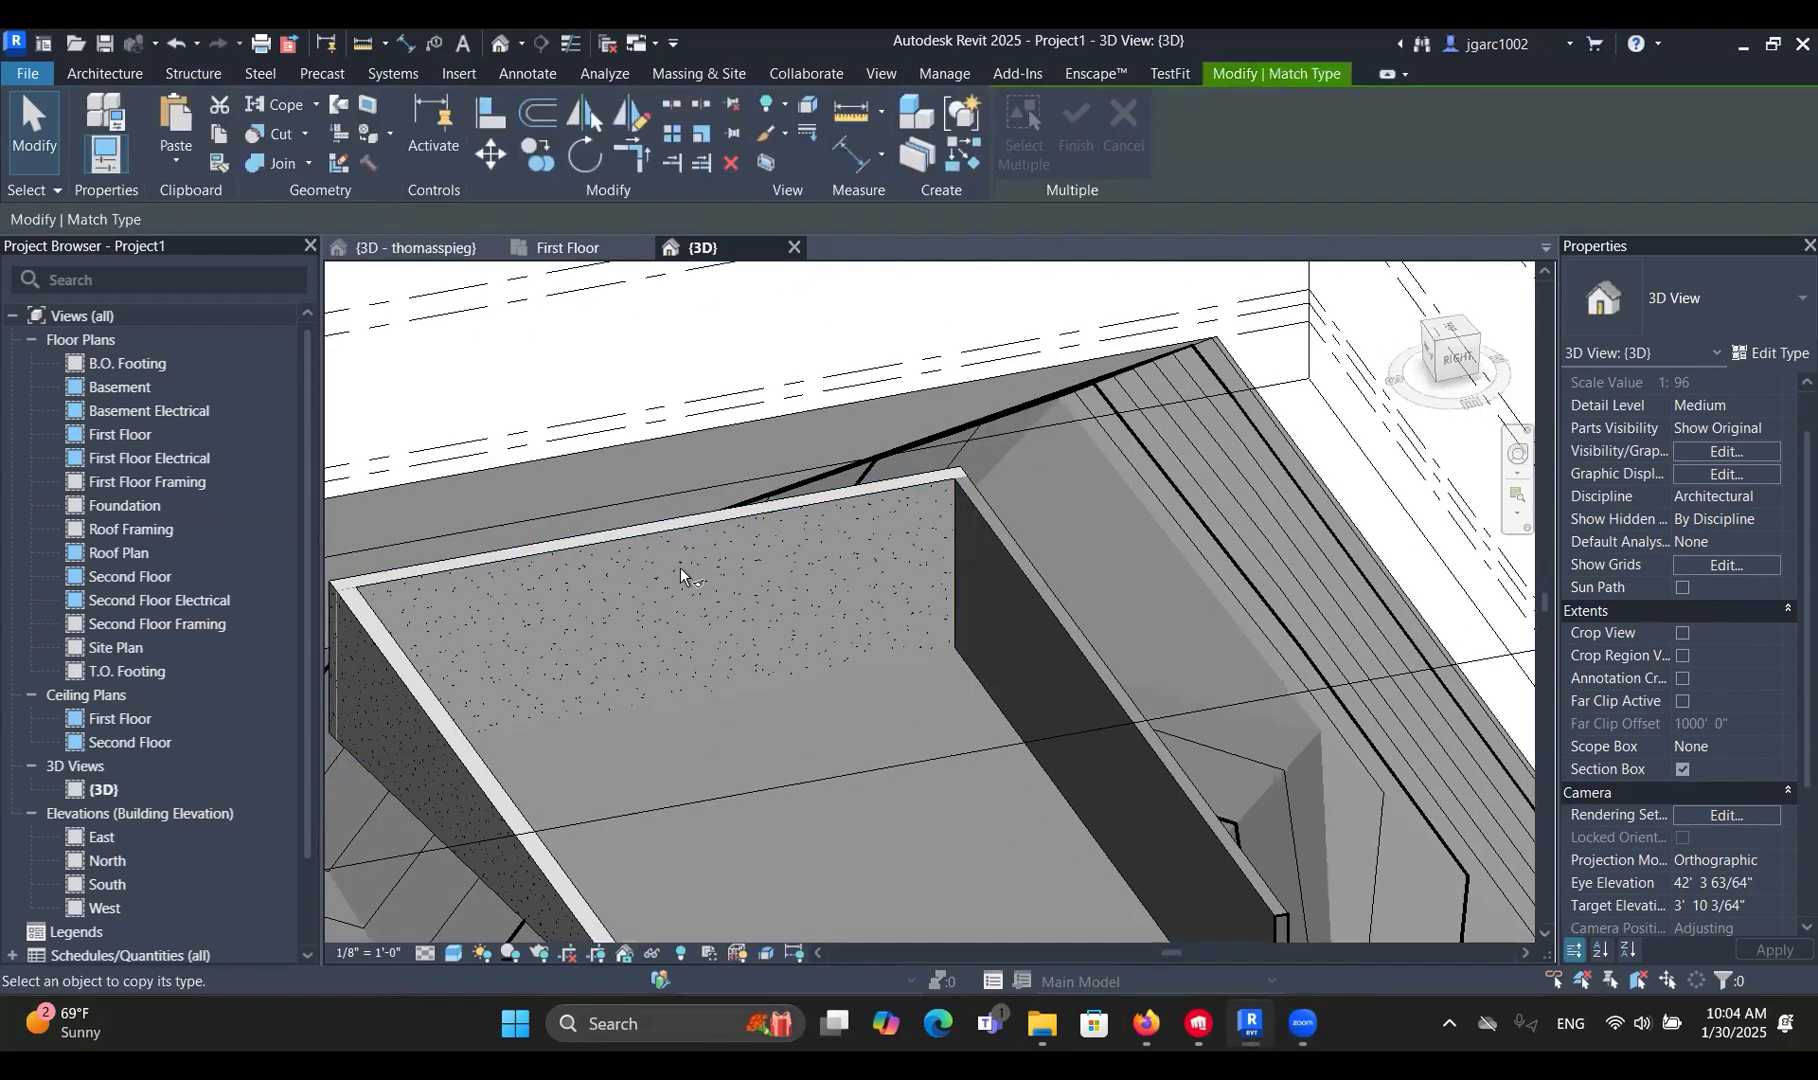
click(685, 524)
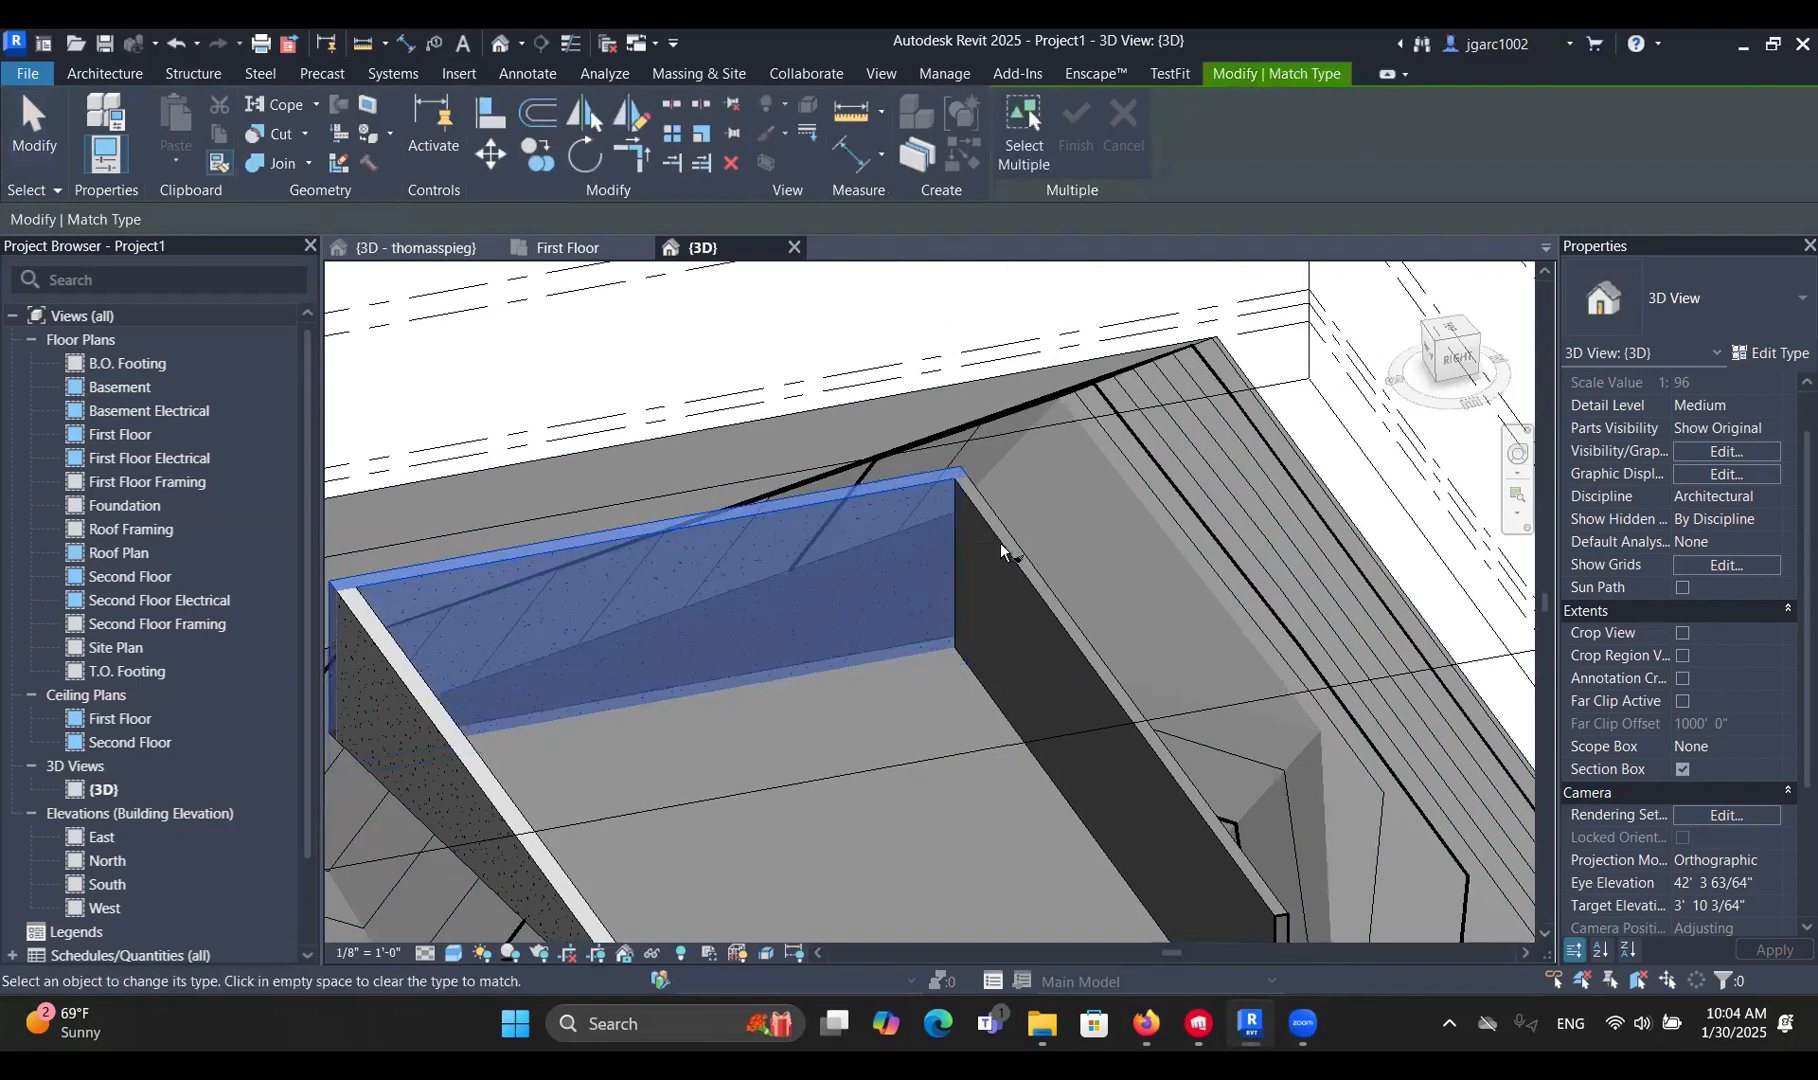
click(990, 643)
key(Escape)
shift+middle_drag(939, 663, 1254, 643)
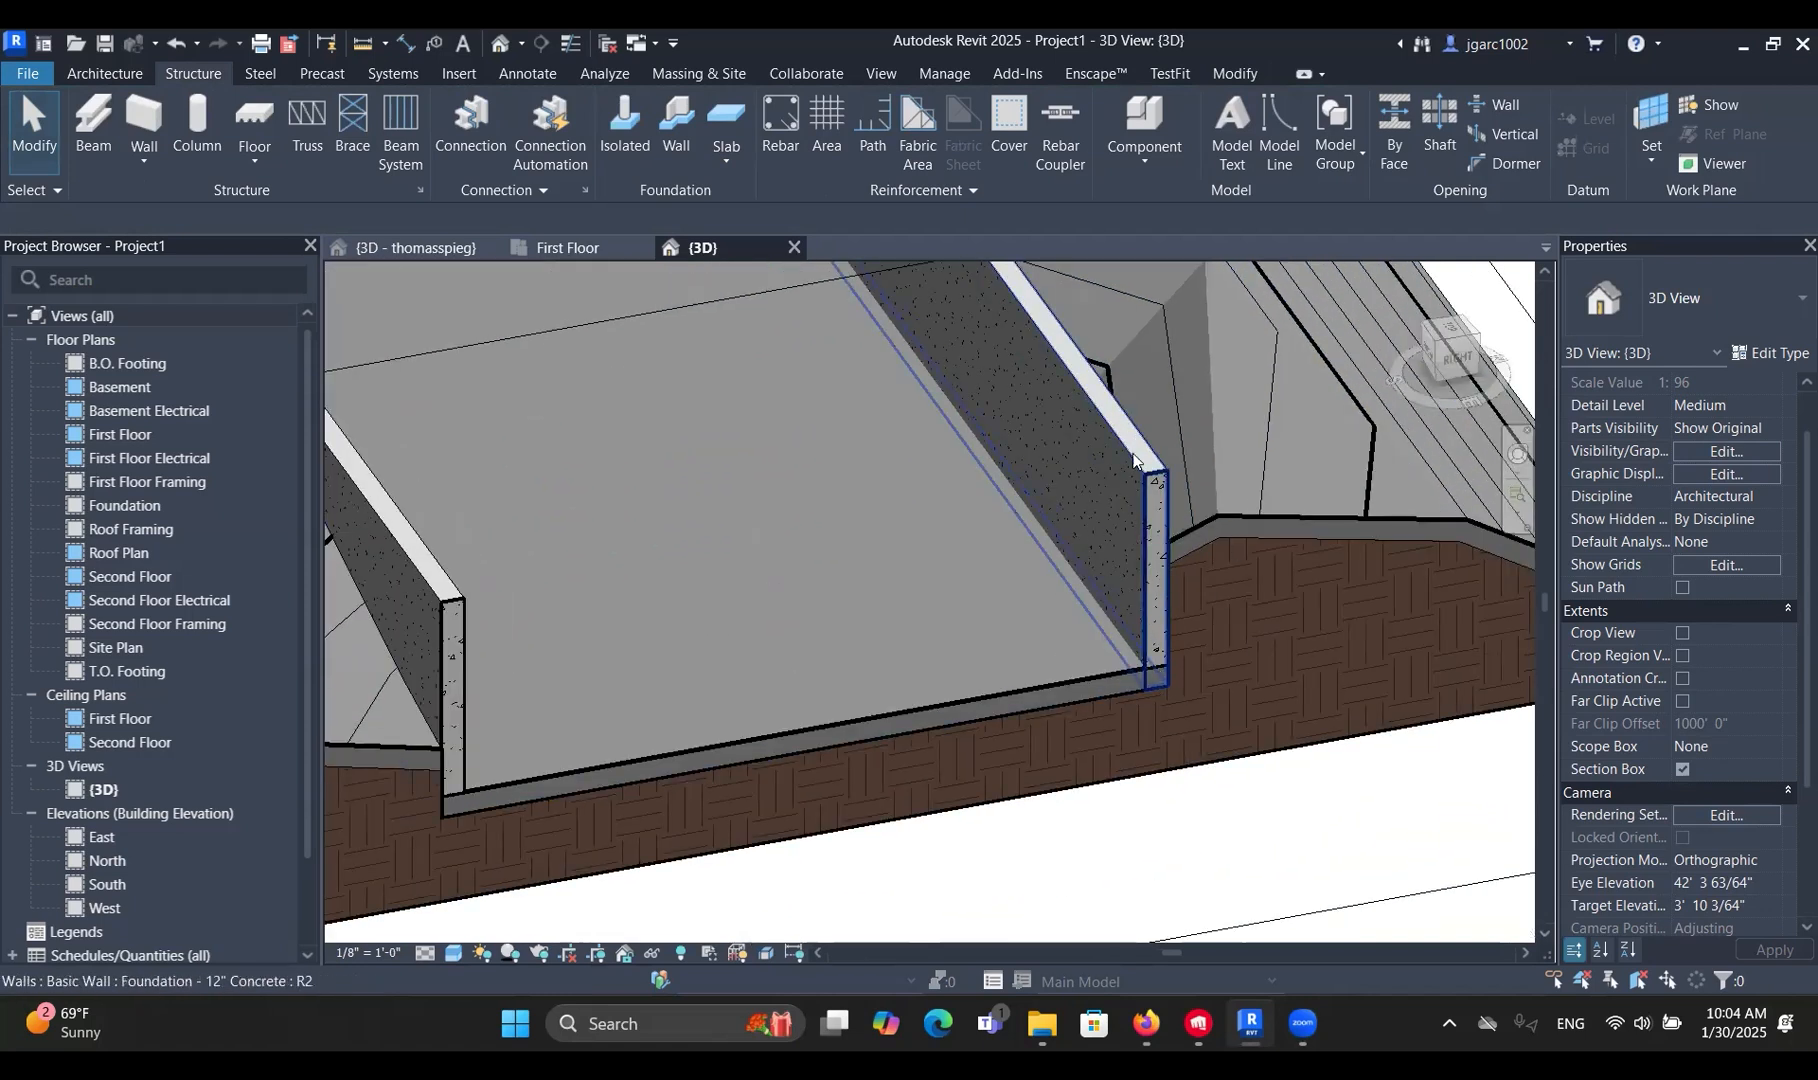
Pull the section box's side face inward so the 3D view cuts lengthwise through the excavated pad.
scroll(1133, 460, down, 6)
middle_drag(1177, 615, 966, 448)
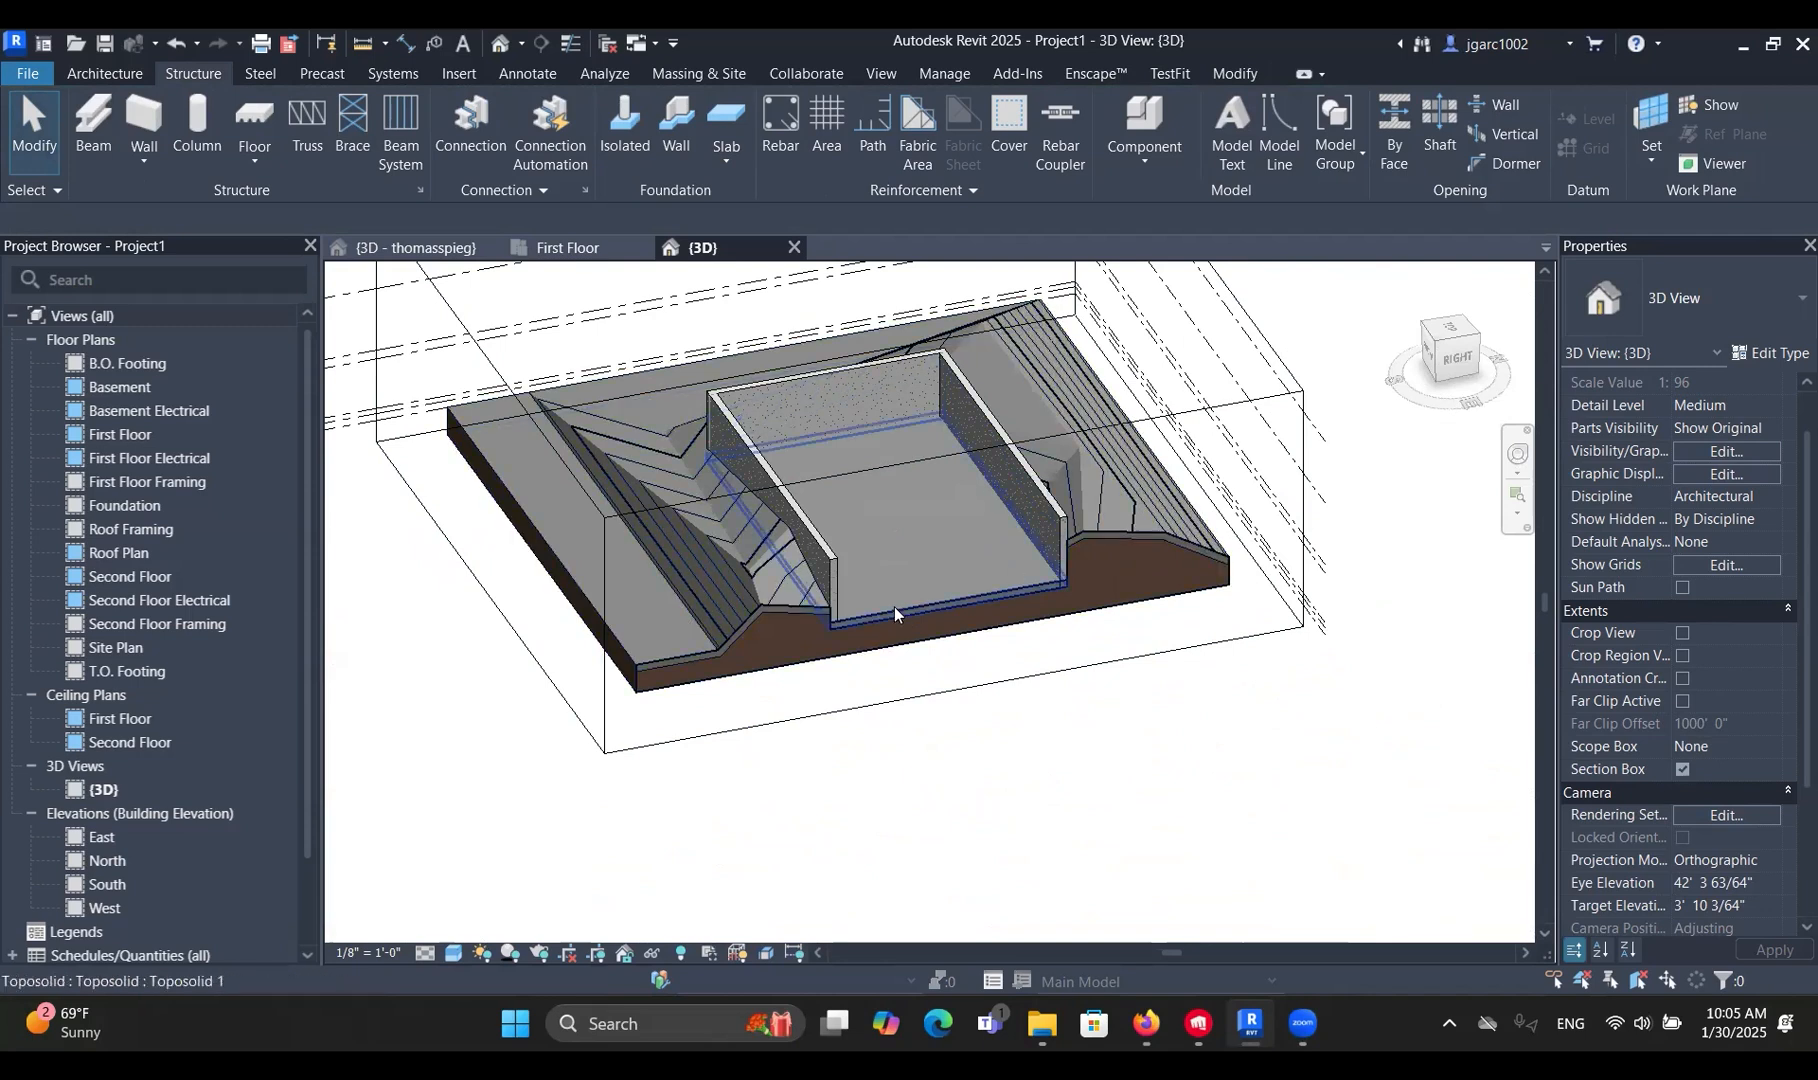
middle_drag(977, 555, 937, 591)
click(432, 621)
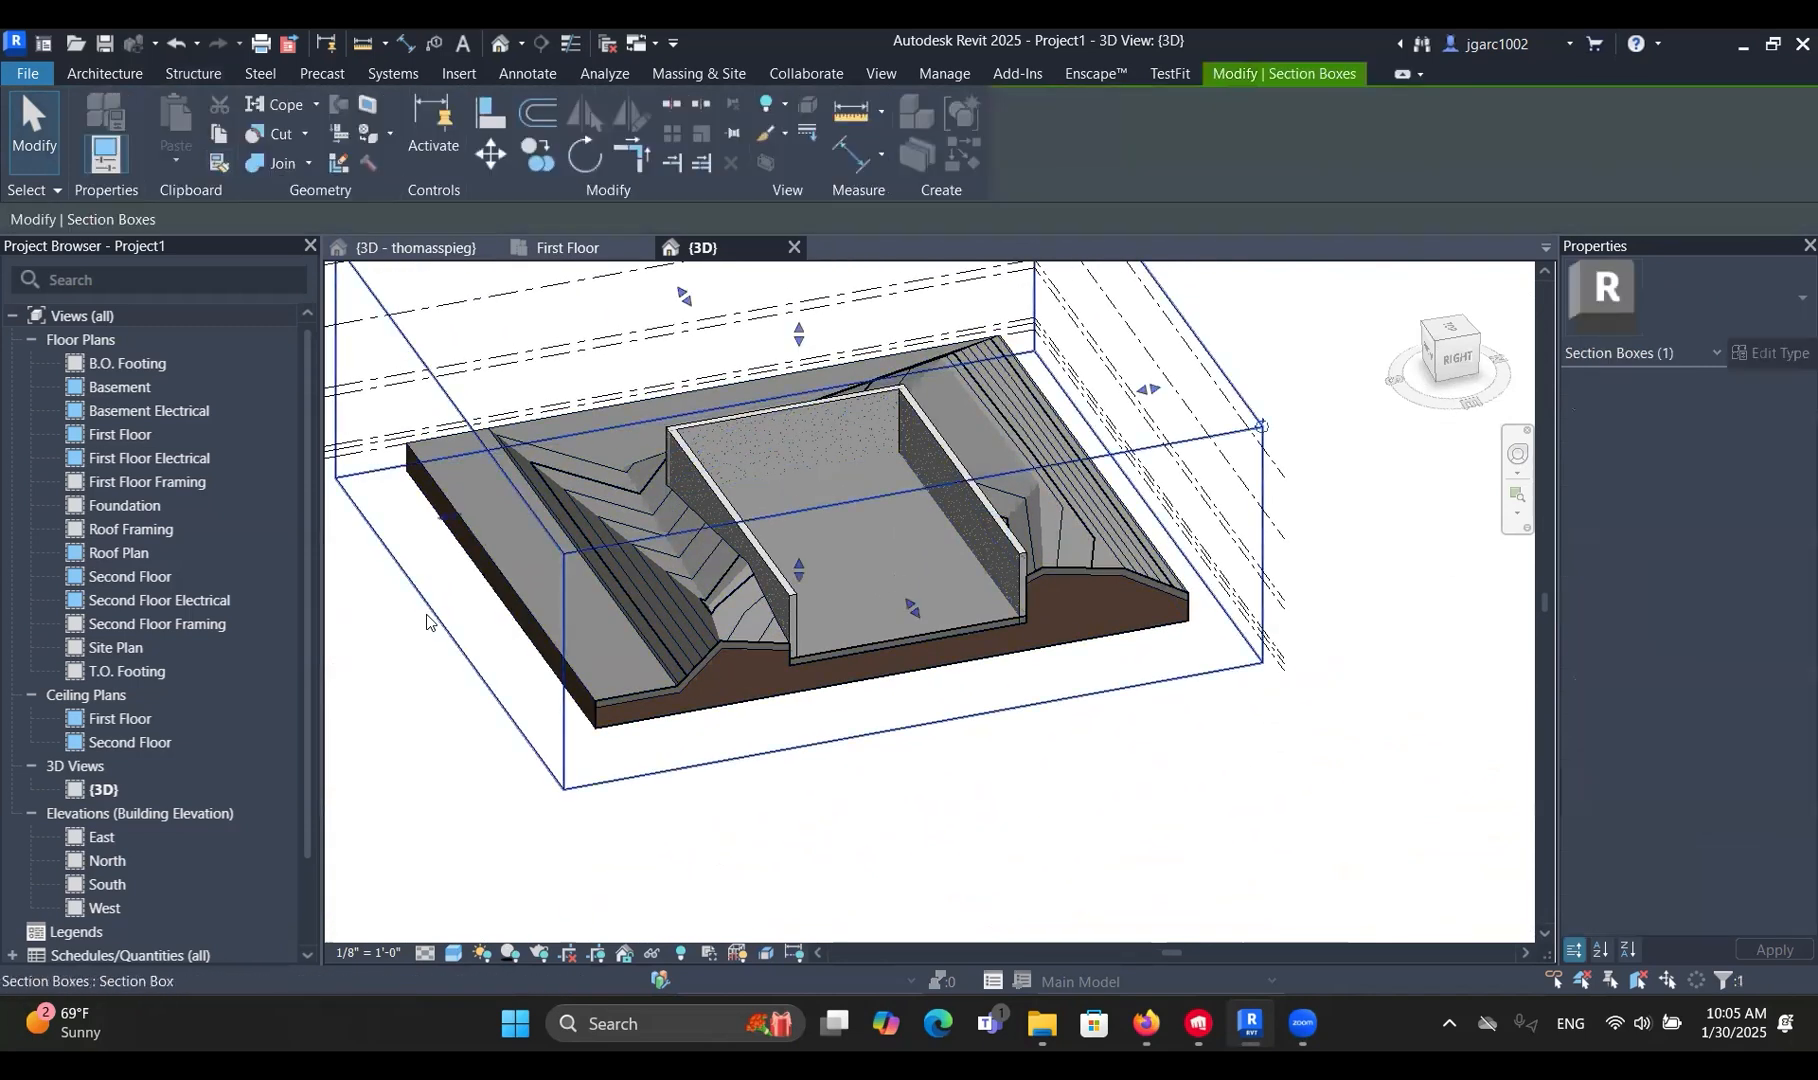
drag(445, 521, 846, 528)
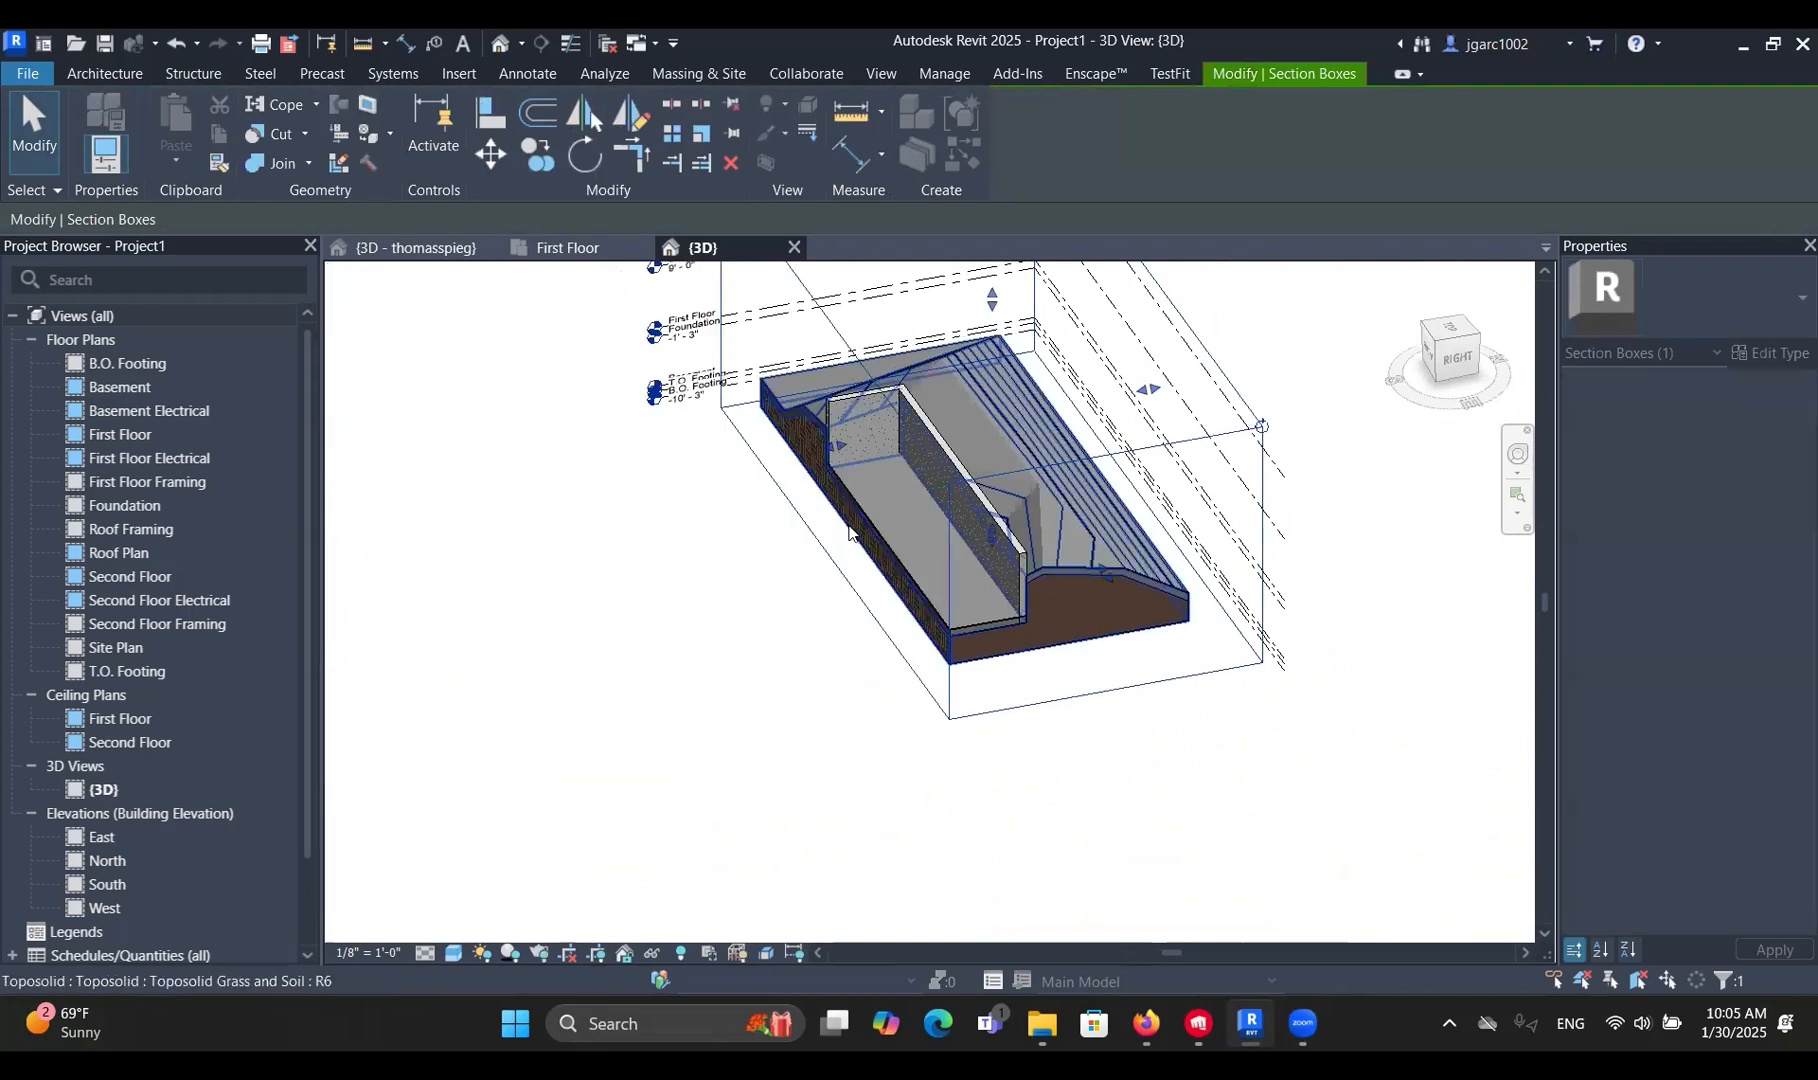
key(Escape)
Open the profile of the remaining long foundation wall for editing and face it in the Front view.
scroll(838, 560, down, 1)
shift+middle_drag(838, 560, 1072, 430)
scroll(883, 521, up, 2)
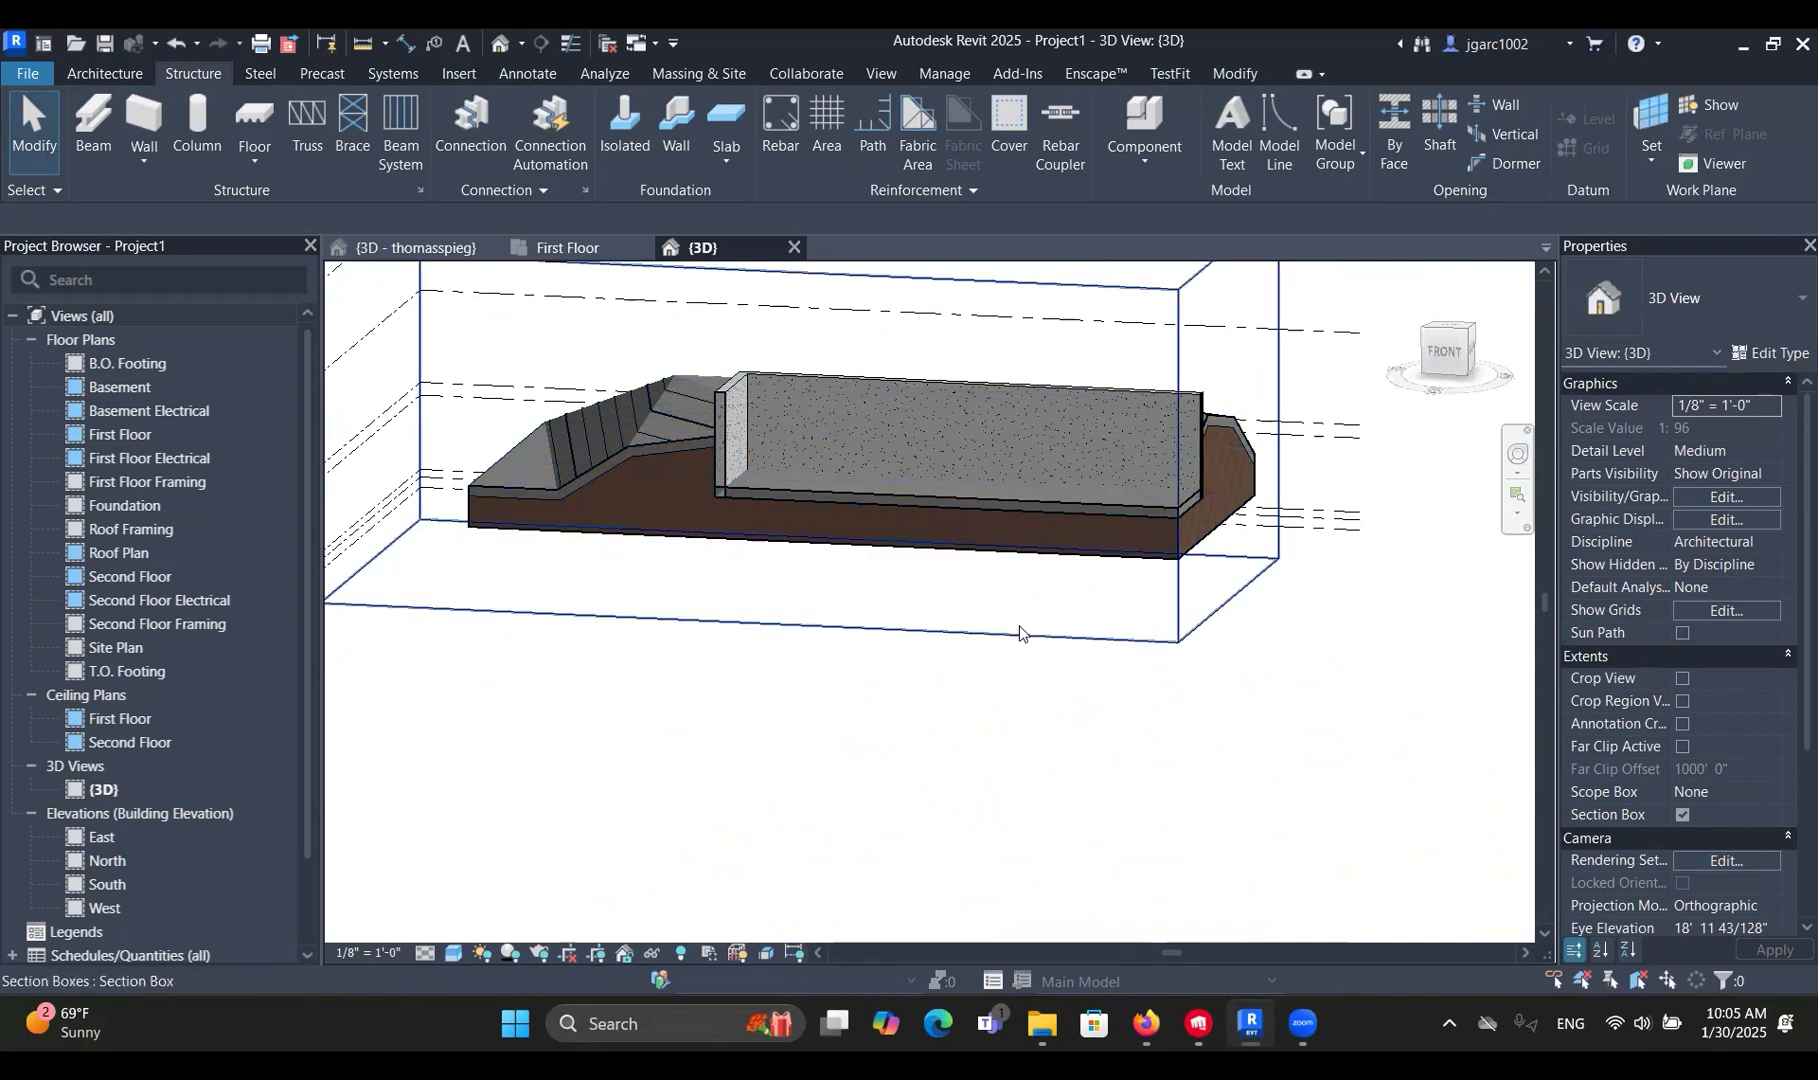
click(1440, 352)
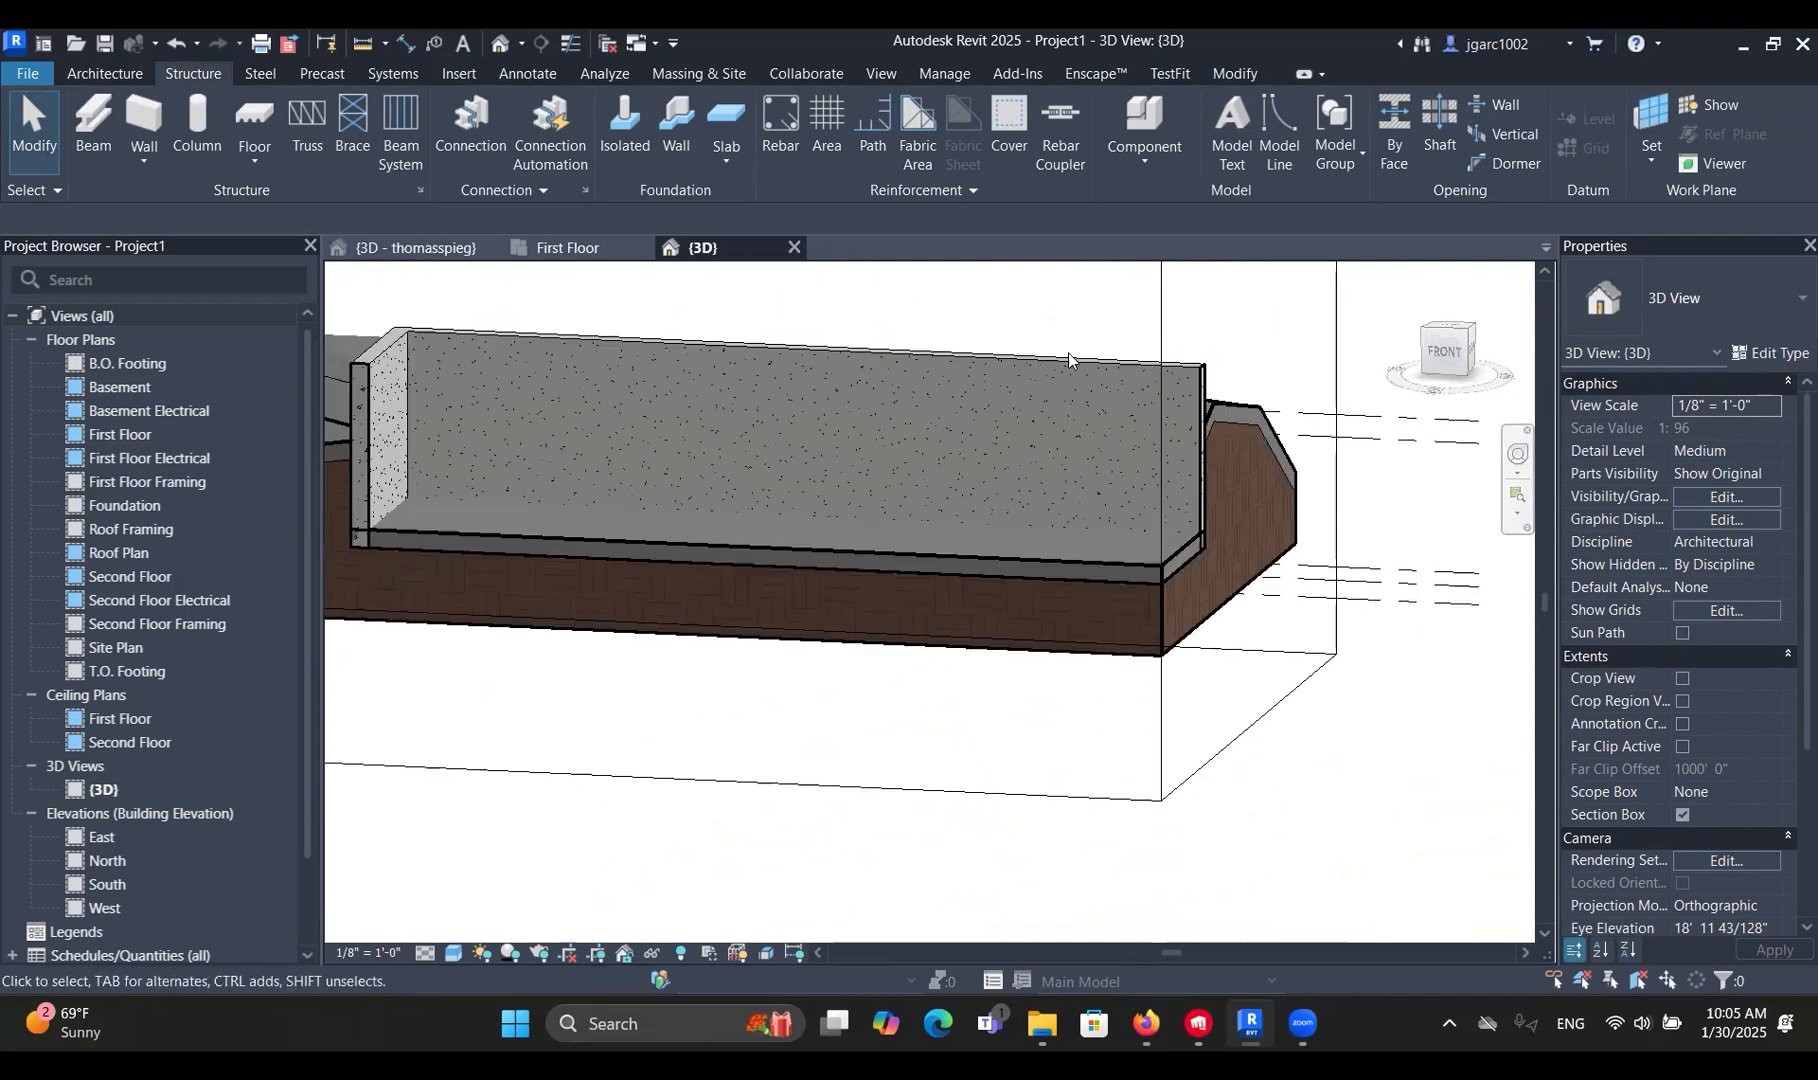
click(1066, 370)
double_click(1066, 370)
scroll(1331, 630, down, 2)
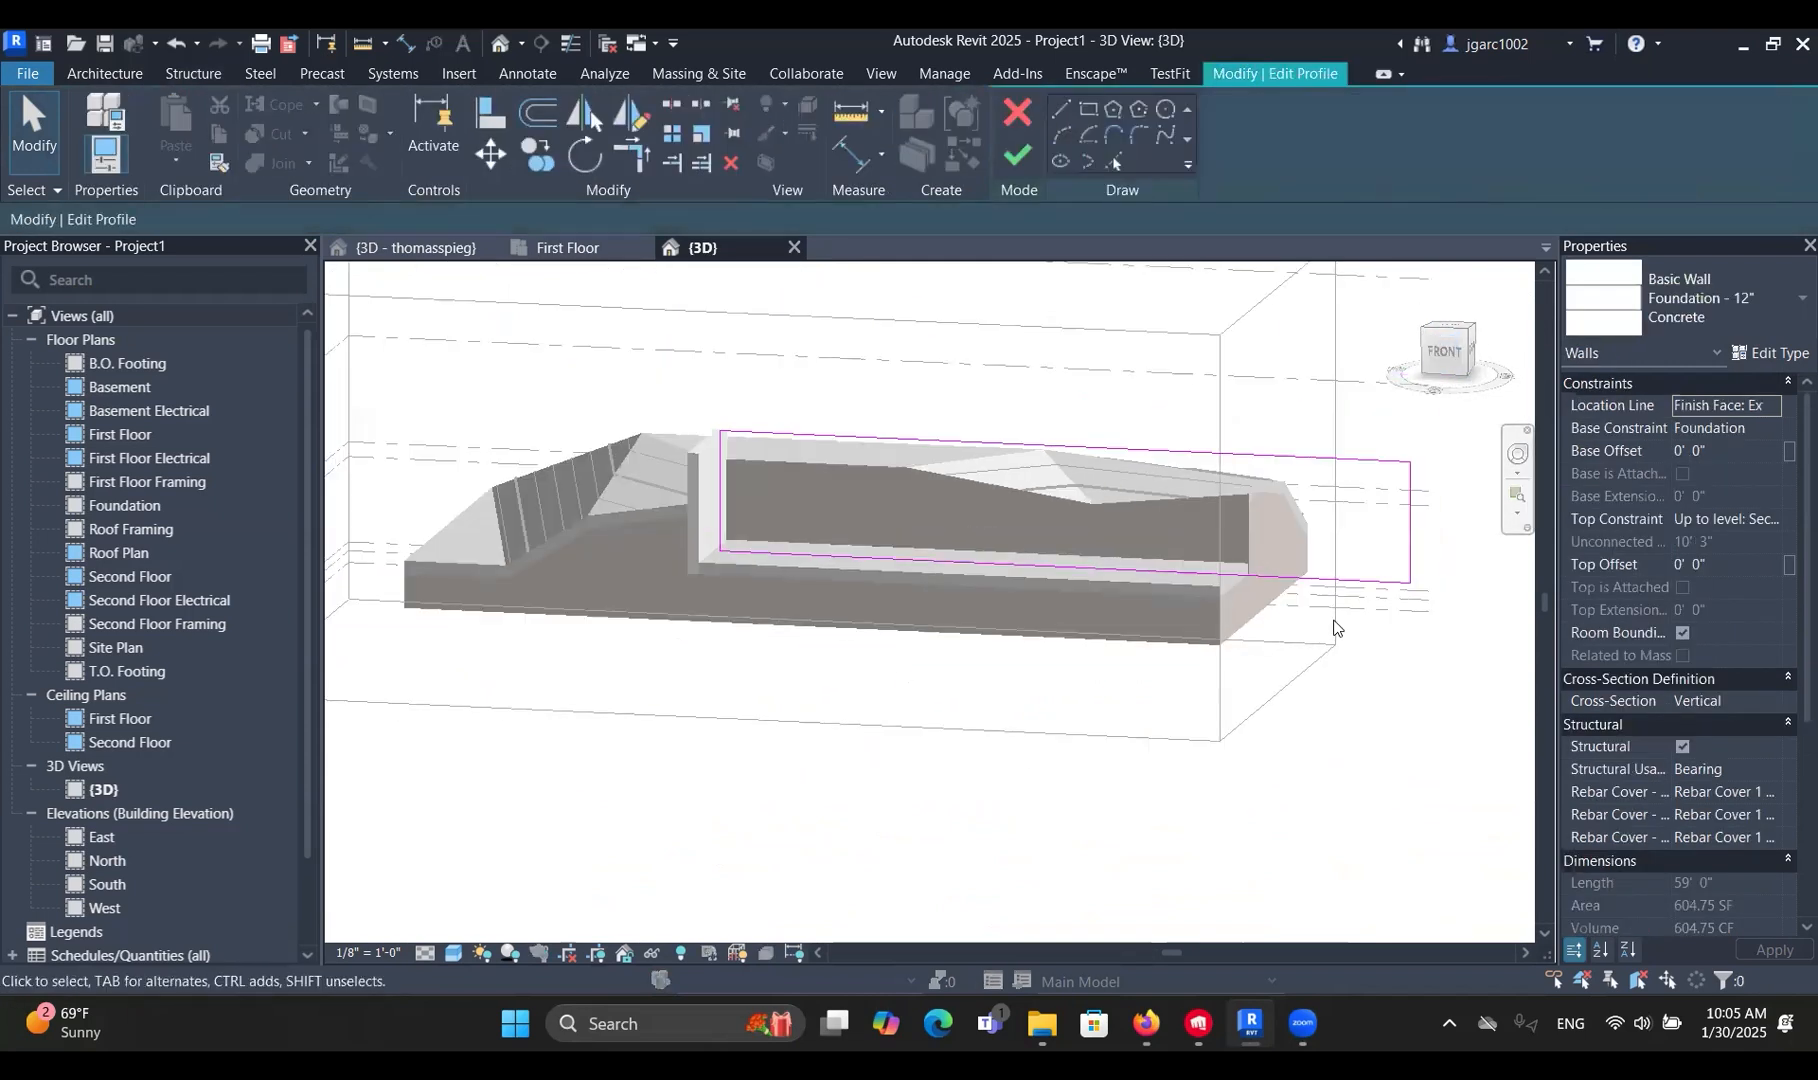
middle_drag(1350, 654, 1227, 651)
scroll(1227, 651, down, 3)
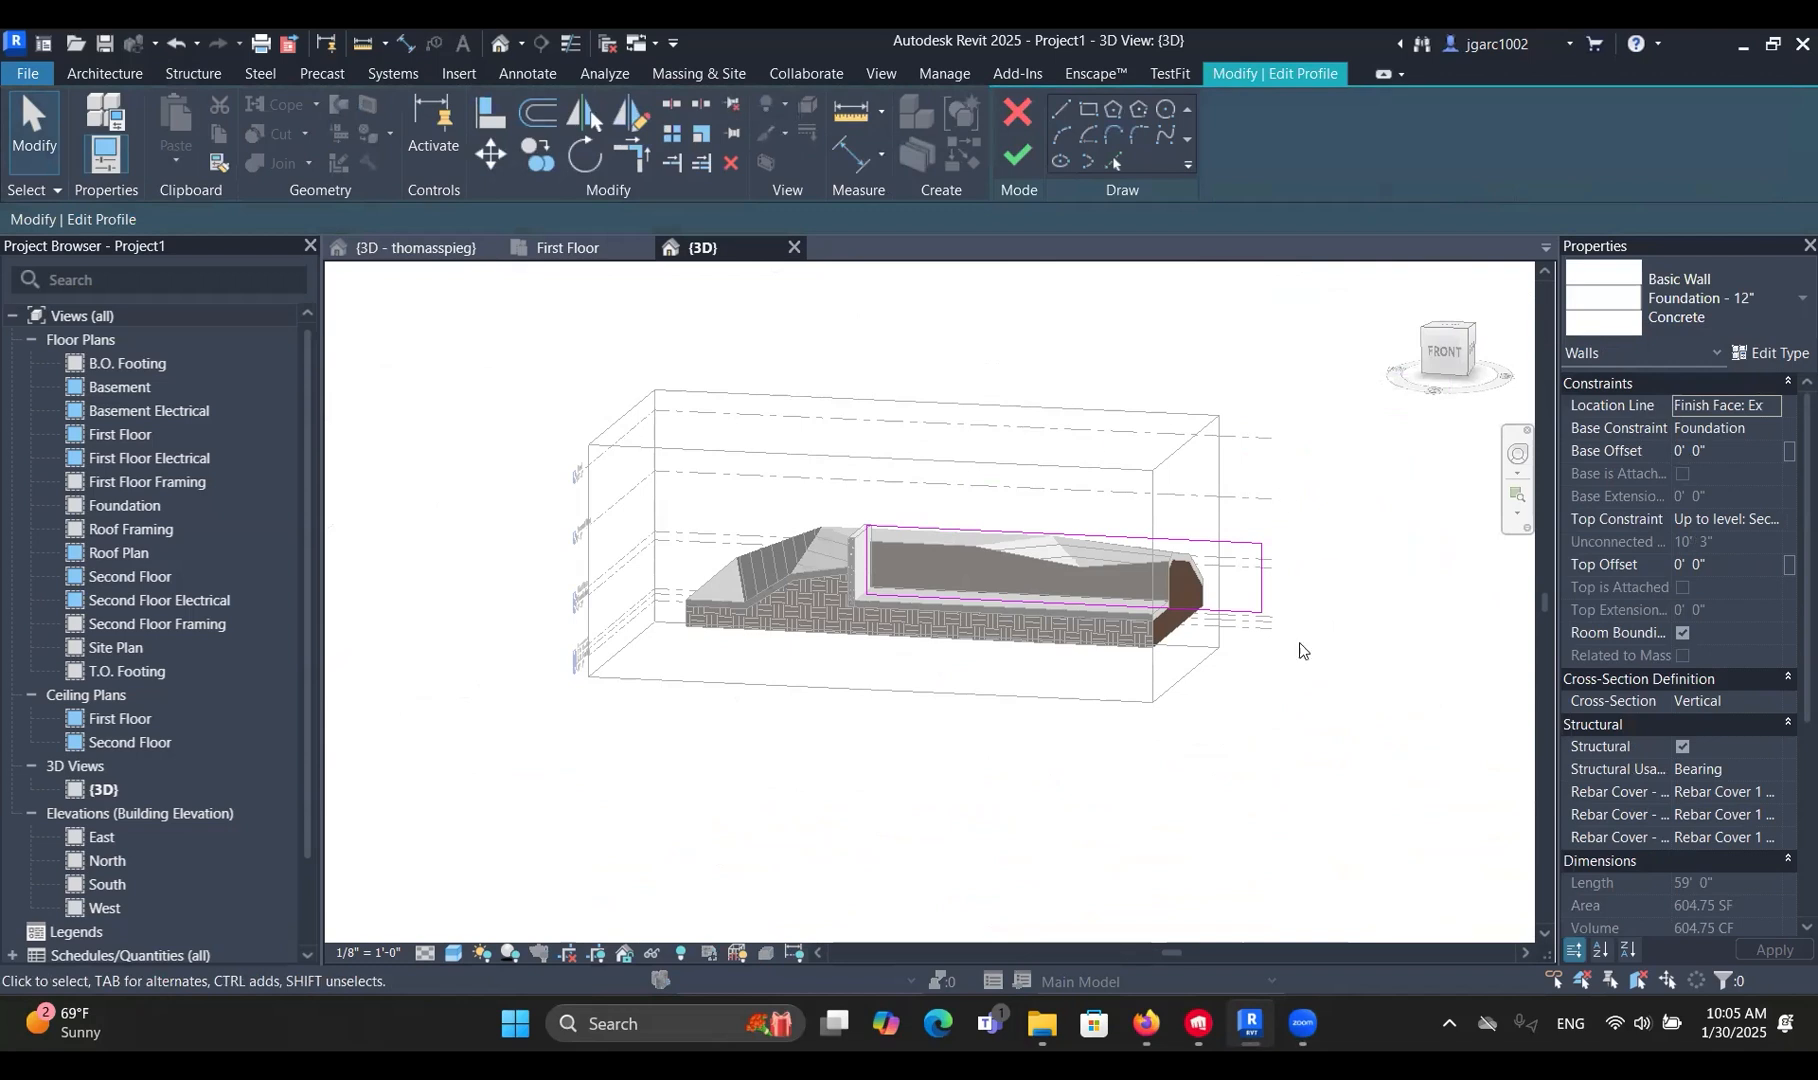
click(1443, 358)
scroll(1035, 637, up, 3)
middle_drag(1059, 666, 746, 603)
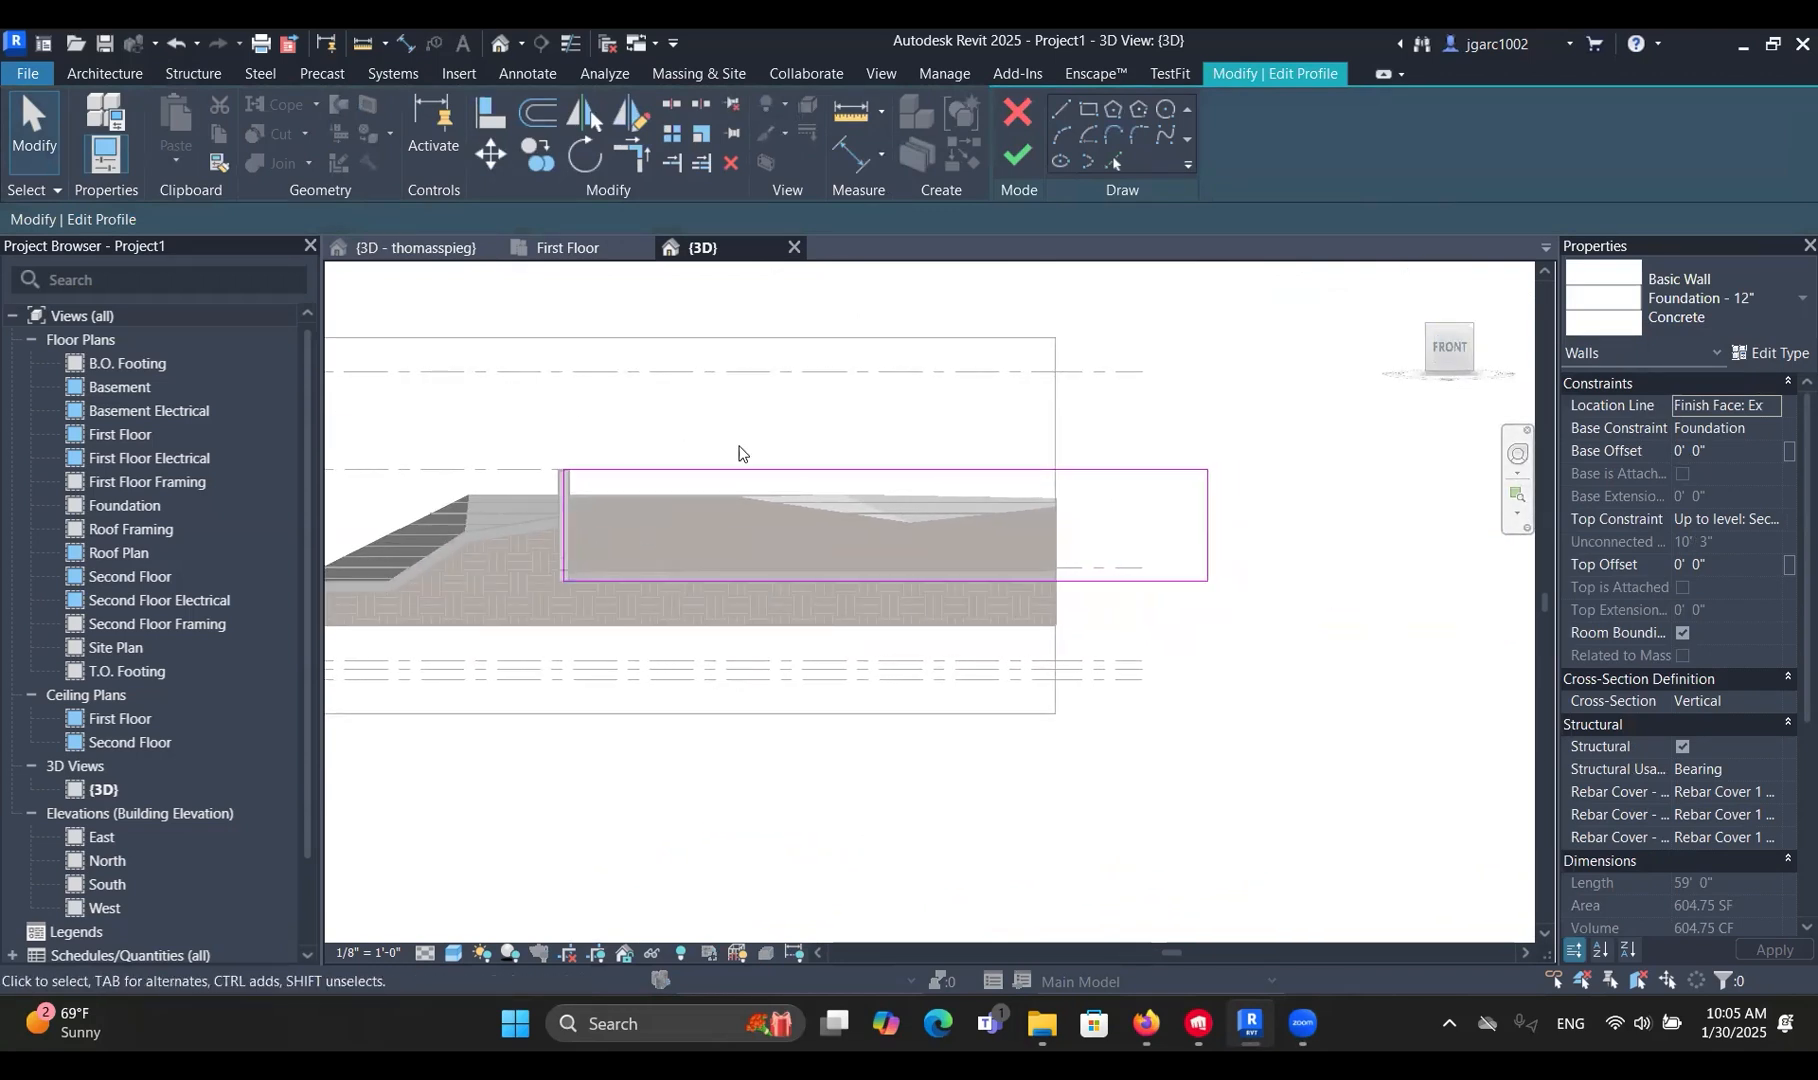
Sketch a line sloping down from the wall profile's free end edge and a vertical line from its lower end to the bottom edge.
click(1063, 117)
scroll(1208, 521, up, 3)
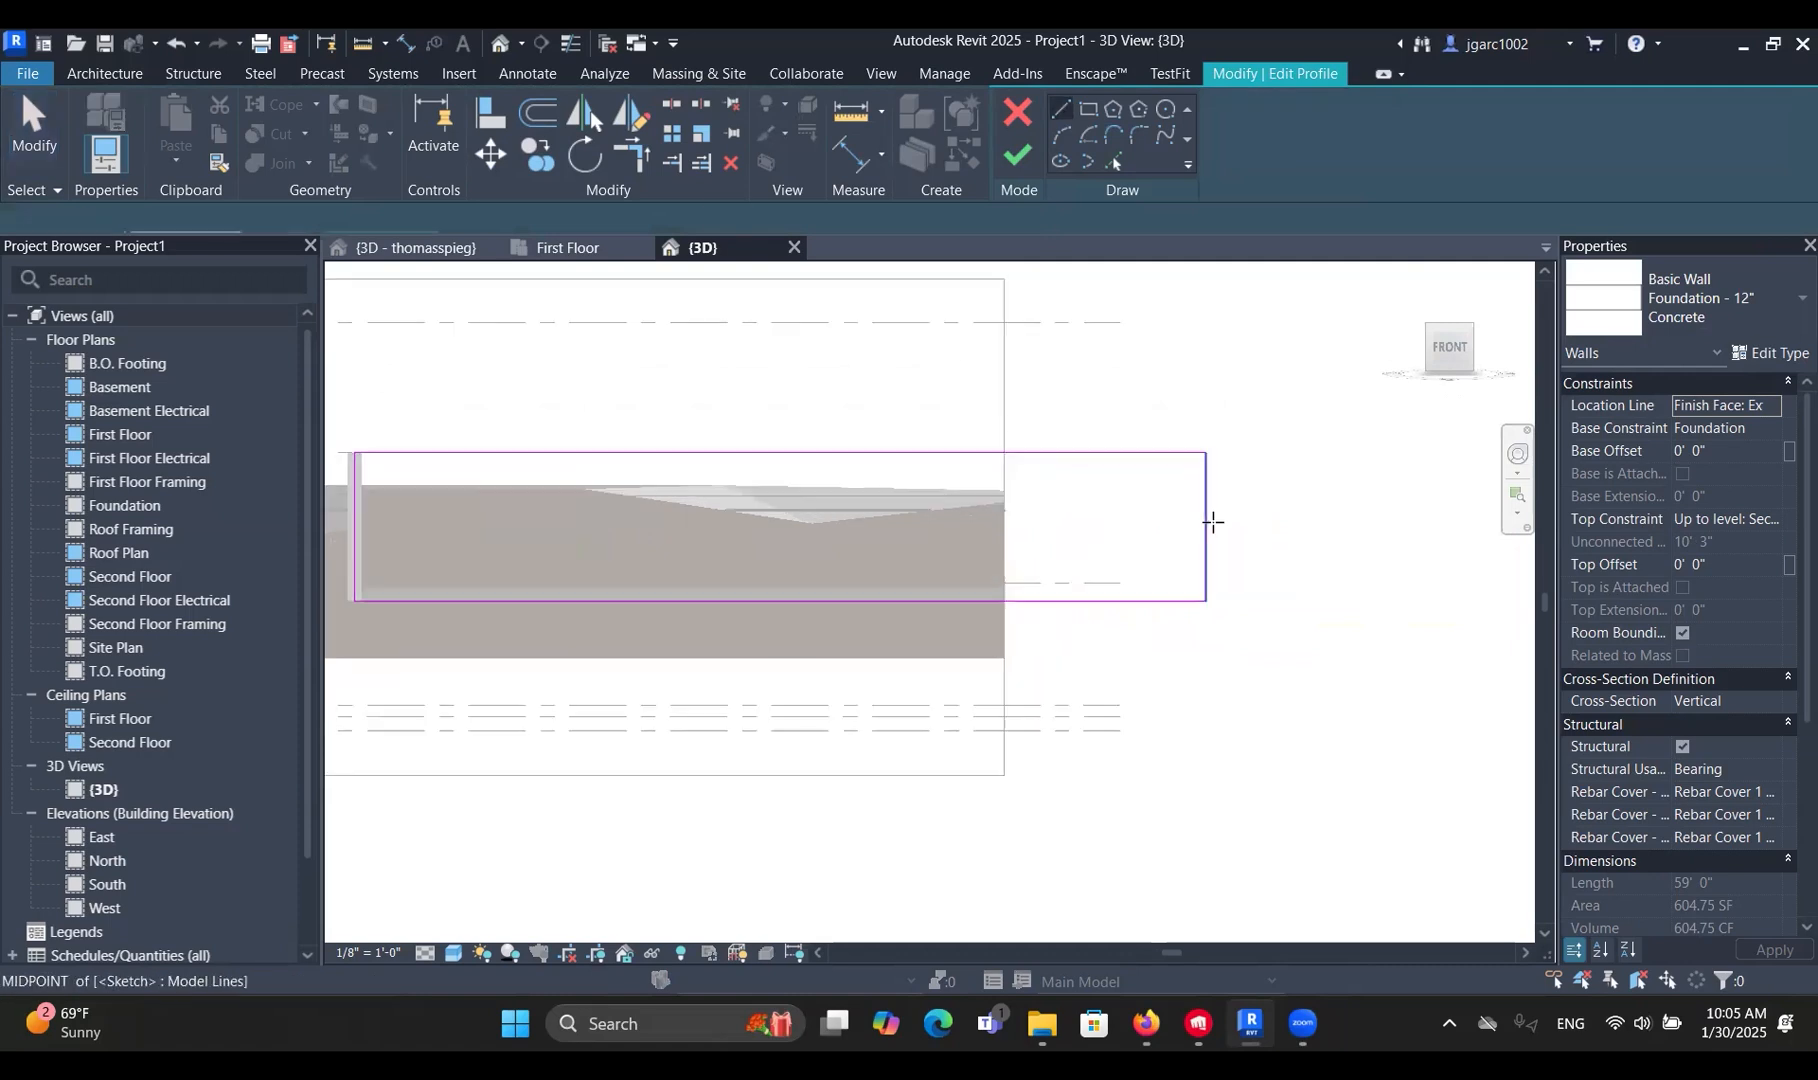
click(1200, 476)
scroll(885, 519, down, 2)
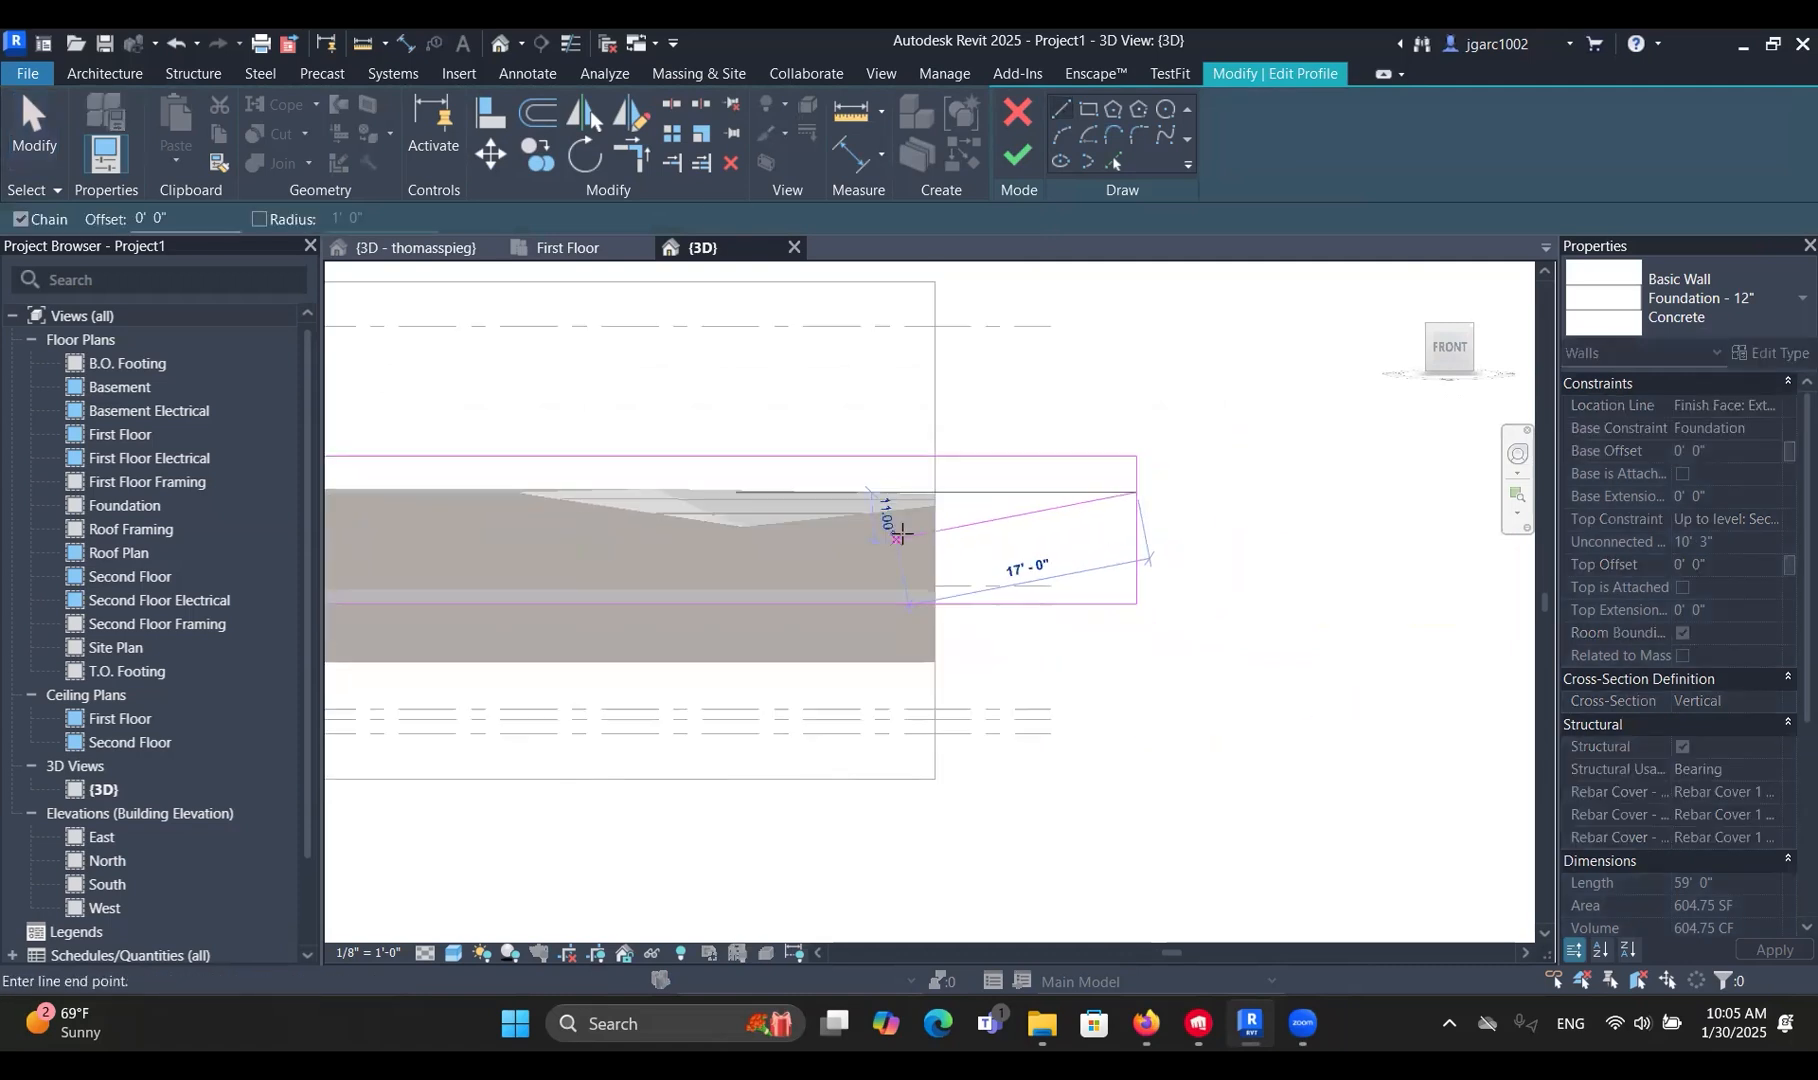
scroll(1177, 487, up, 1)
click(999, 532)
click(1003, 582)
key(Escape)
scroll(1262, 616, down, 2)
key(Escape)
scroll(1352, 579, up, 3)
middle_drag(1325, 562, 1153, 541)
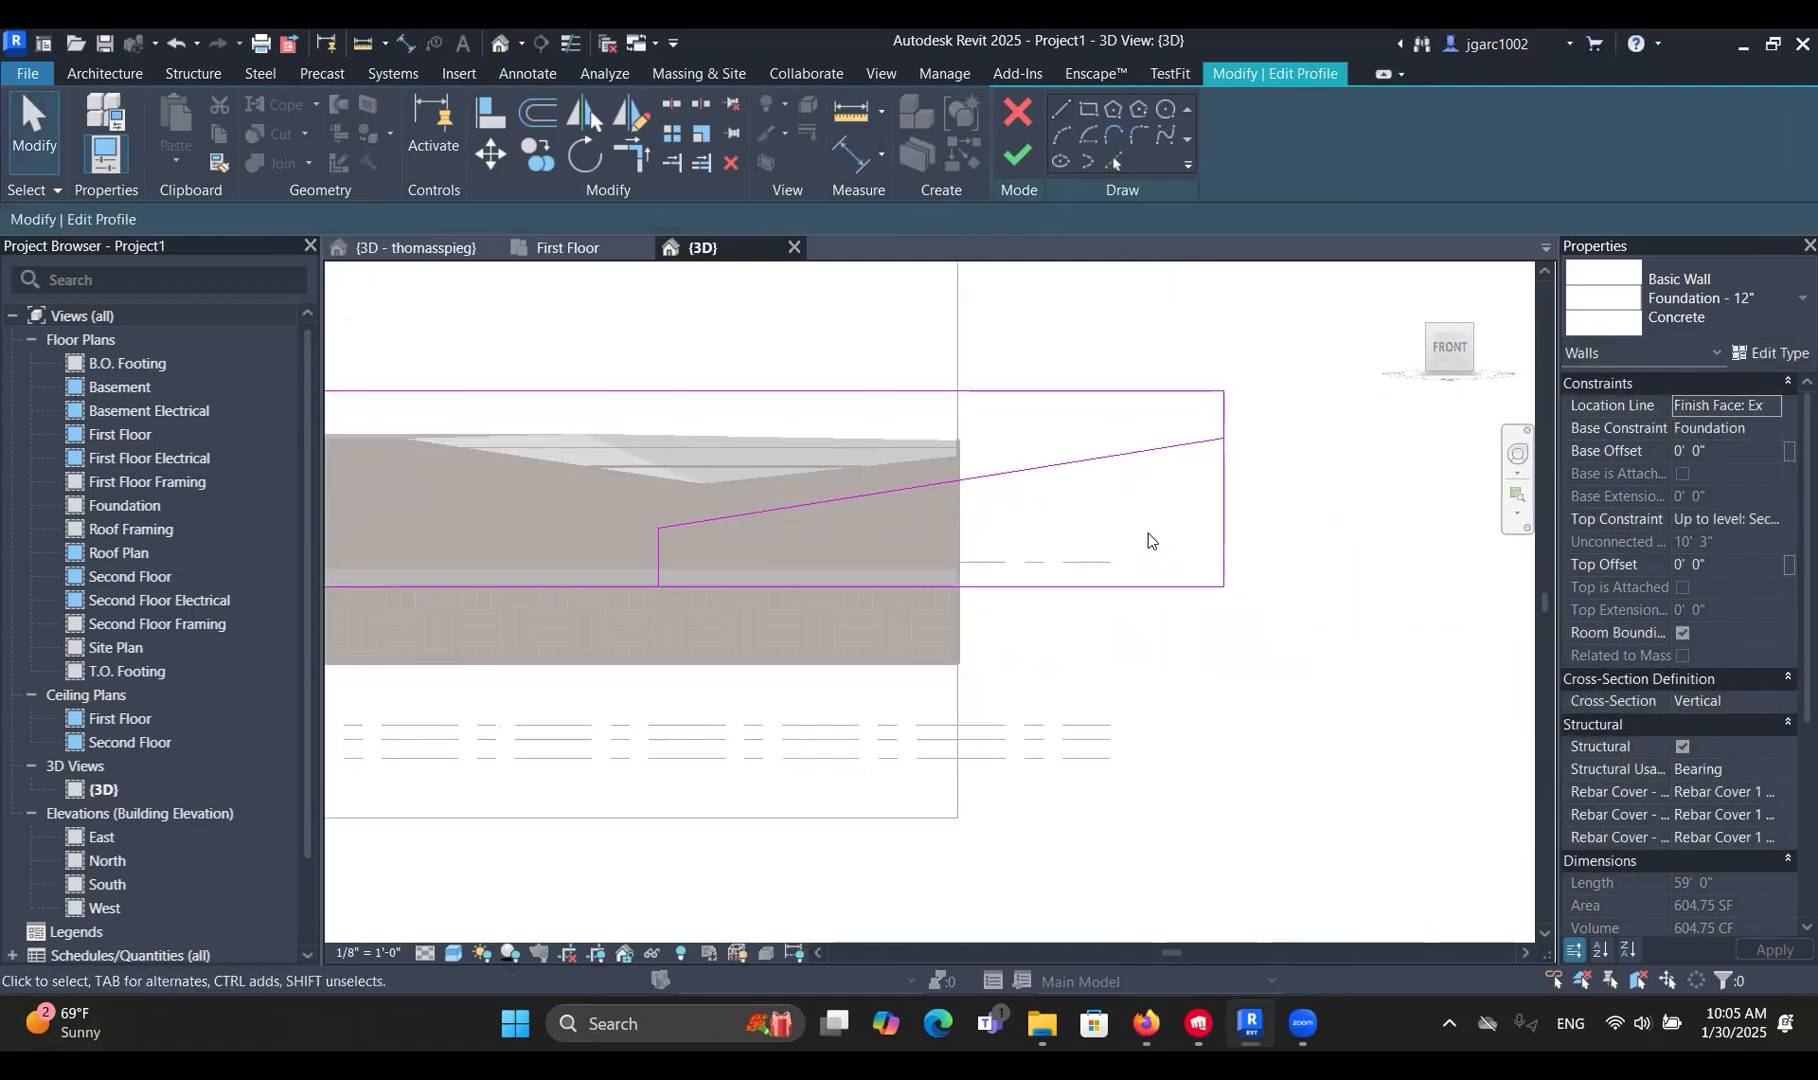
click(1304, 1036)
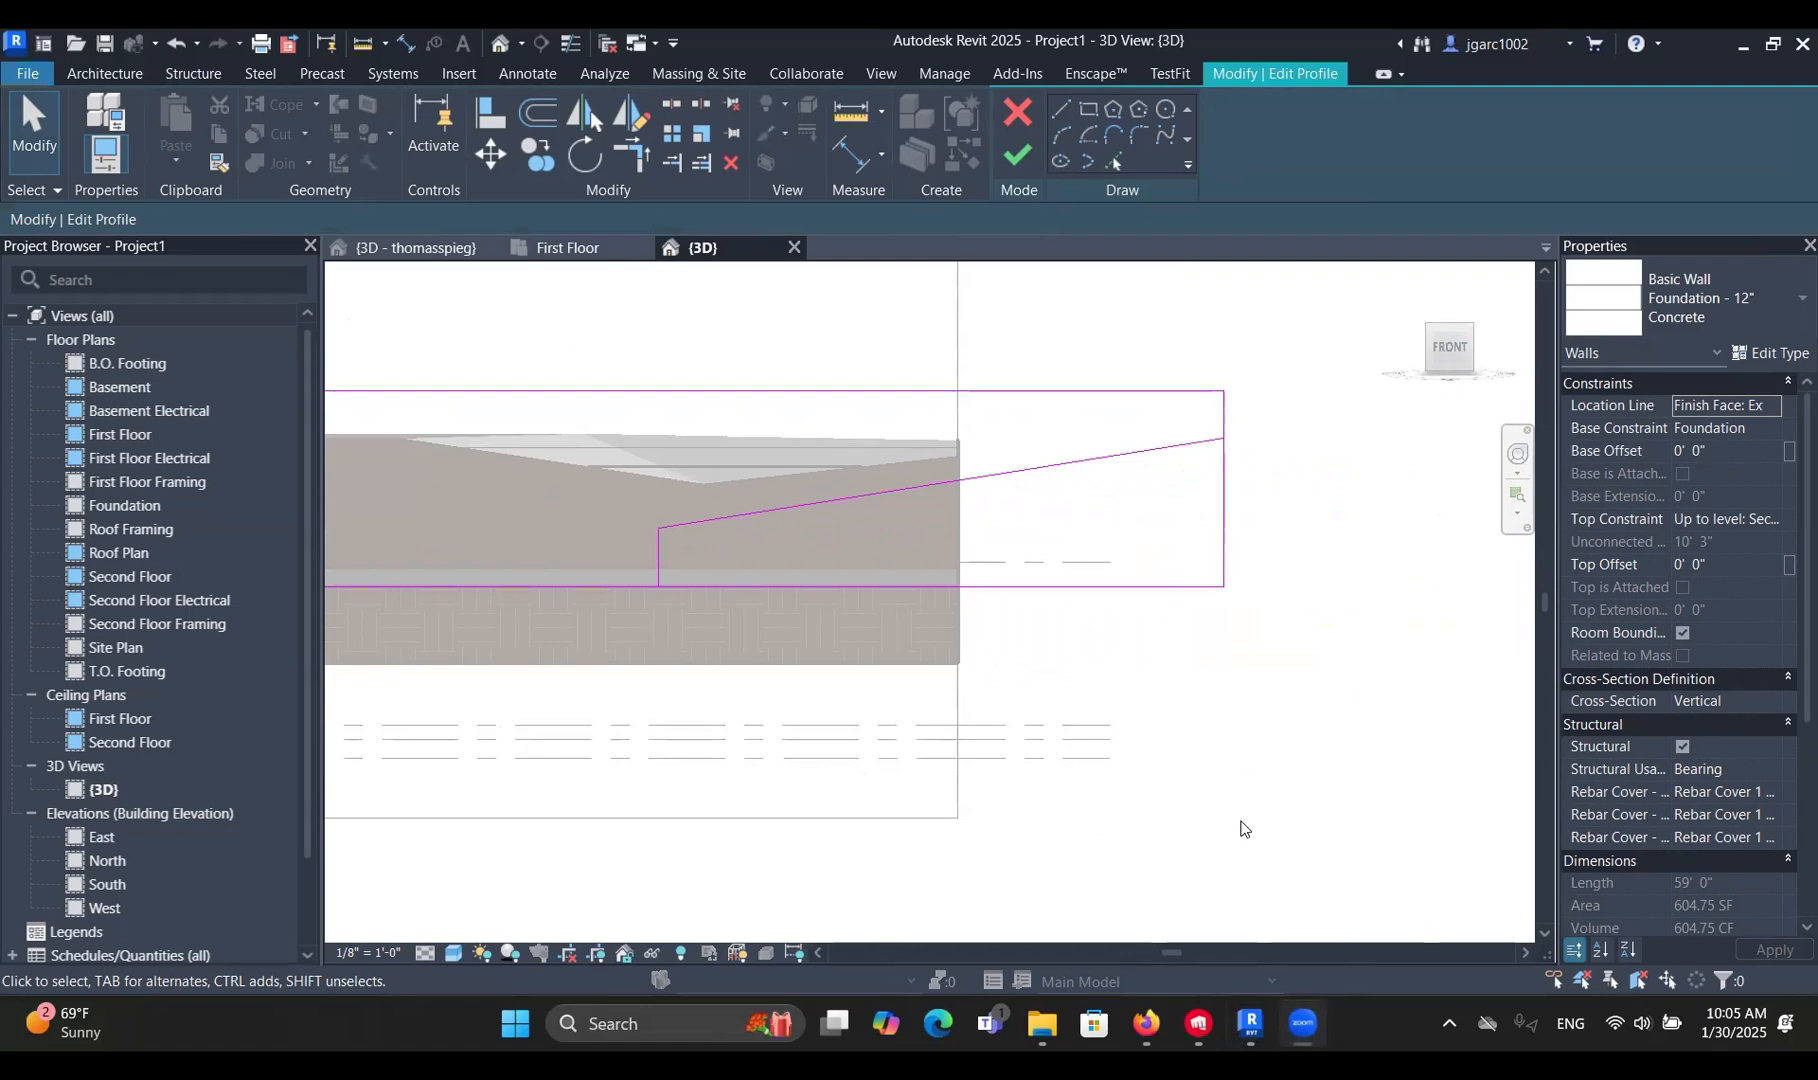
key(Caps_Lock)
key(Caps_Lock)
scroll(1023, 467, down, 2)
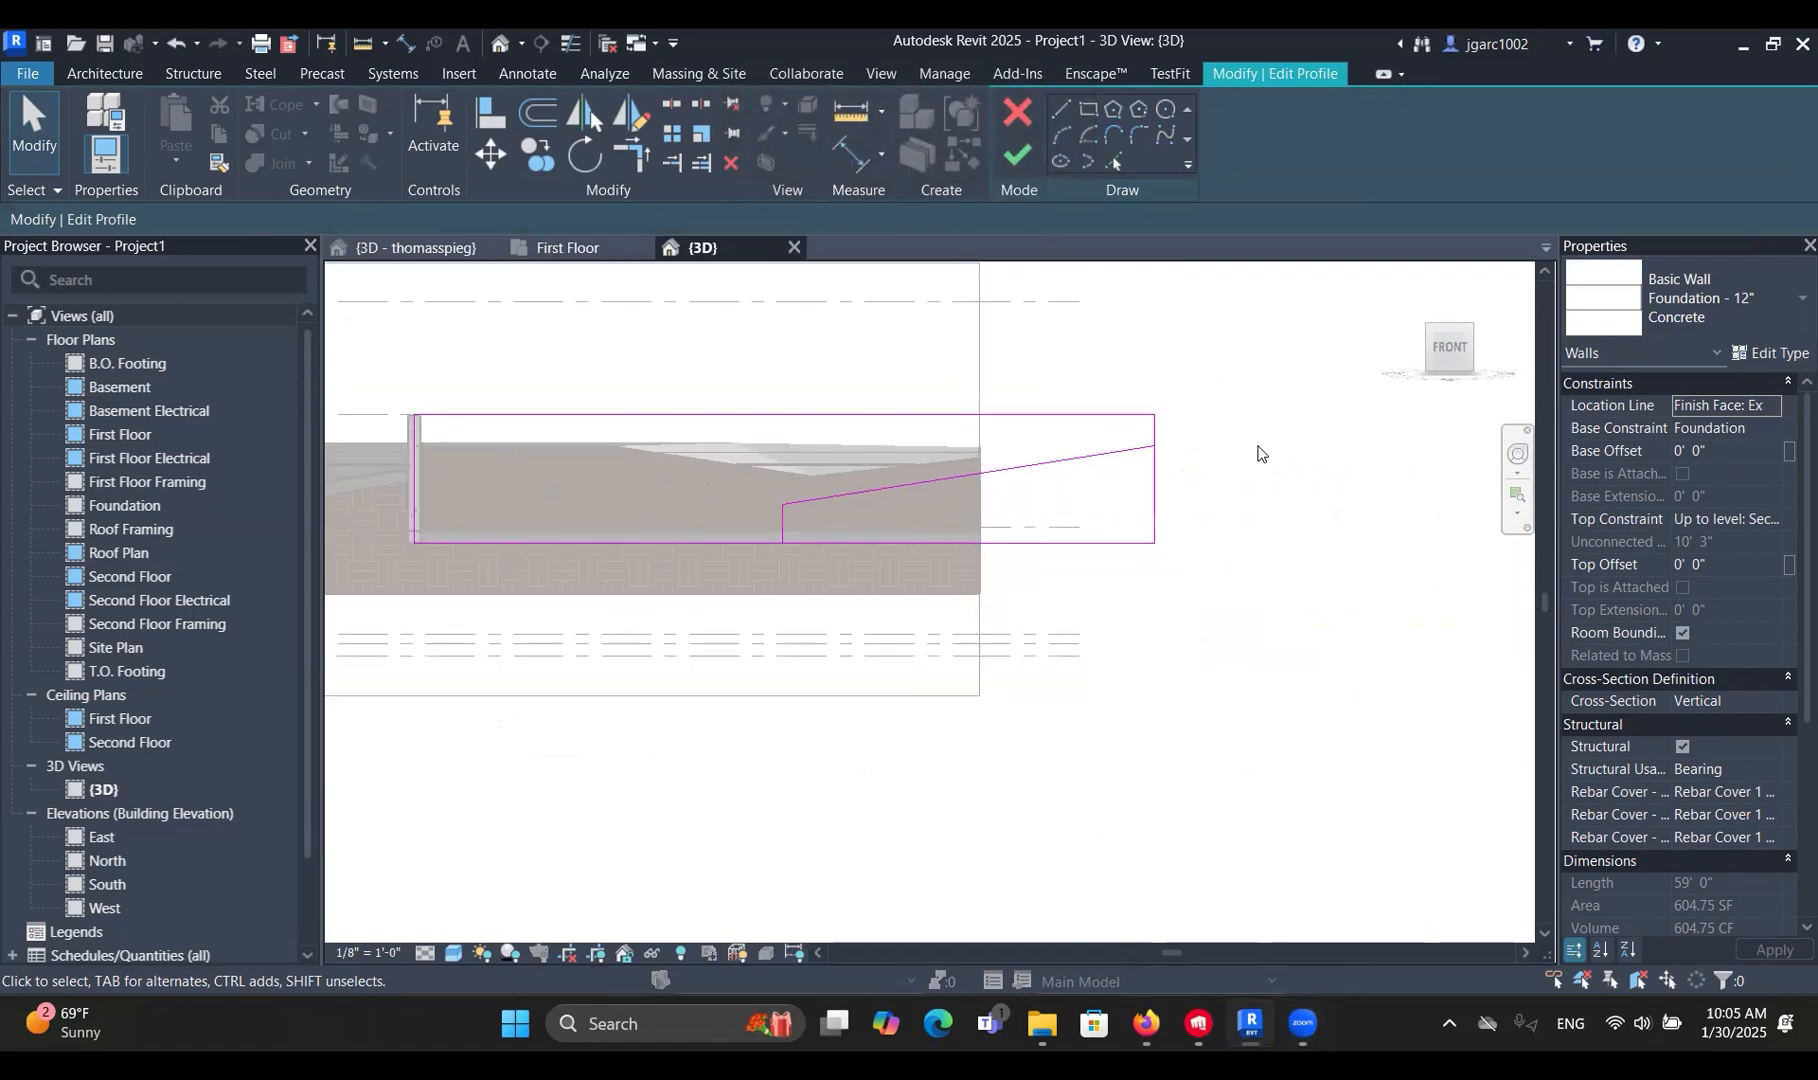
scroll(1150, 490, up, 2)
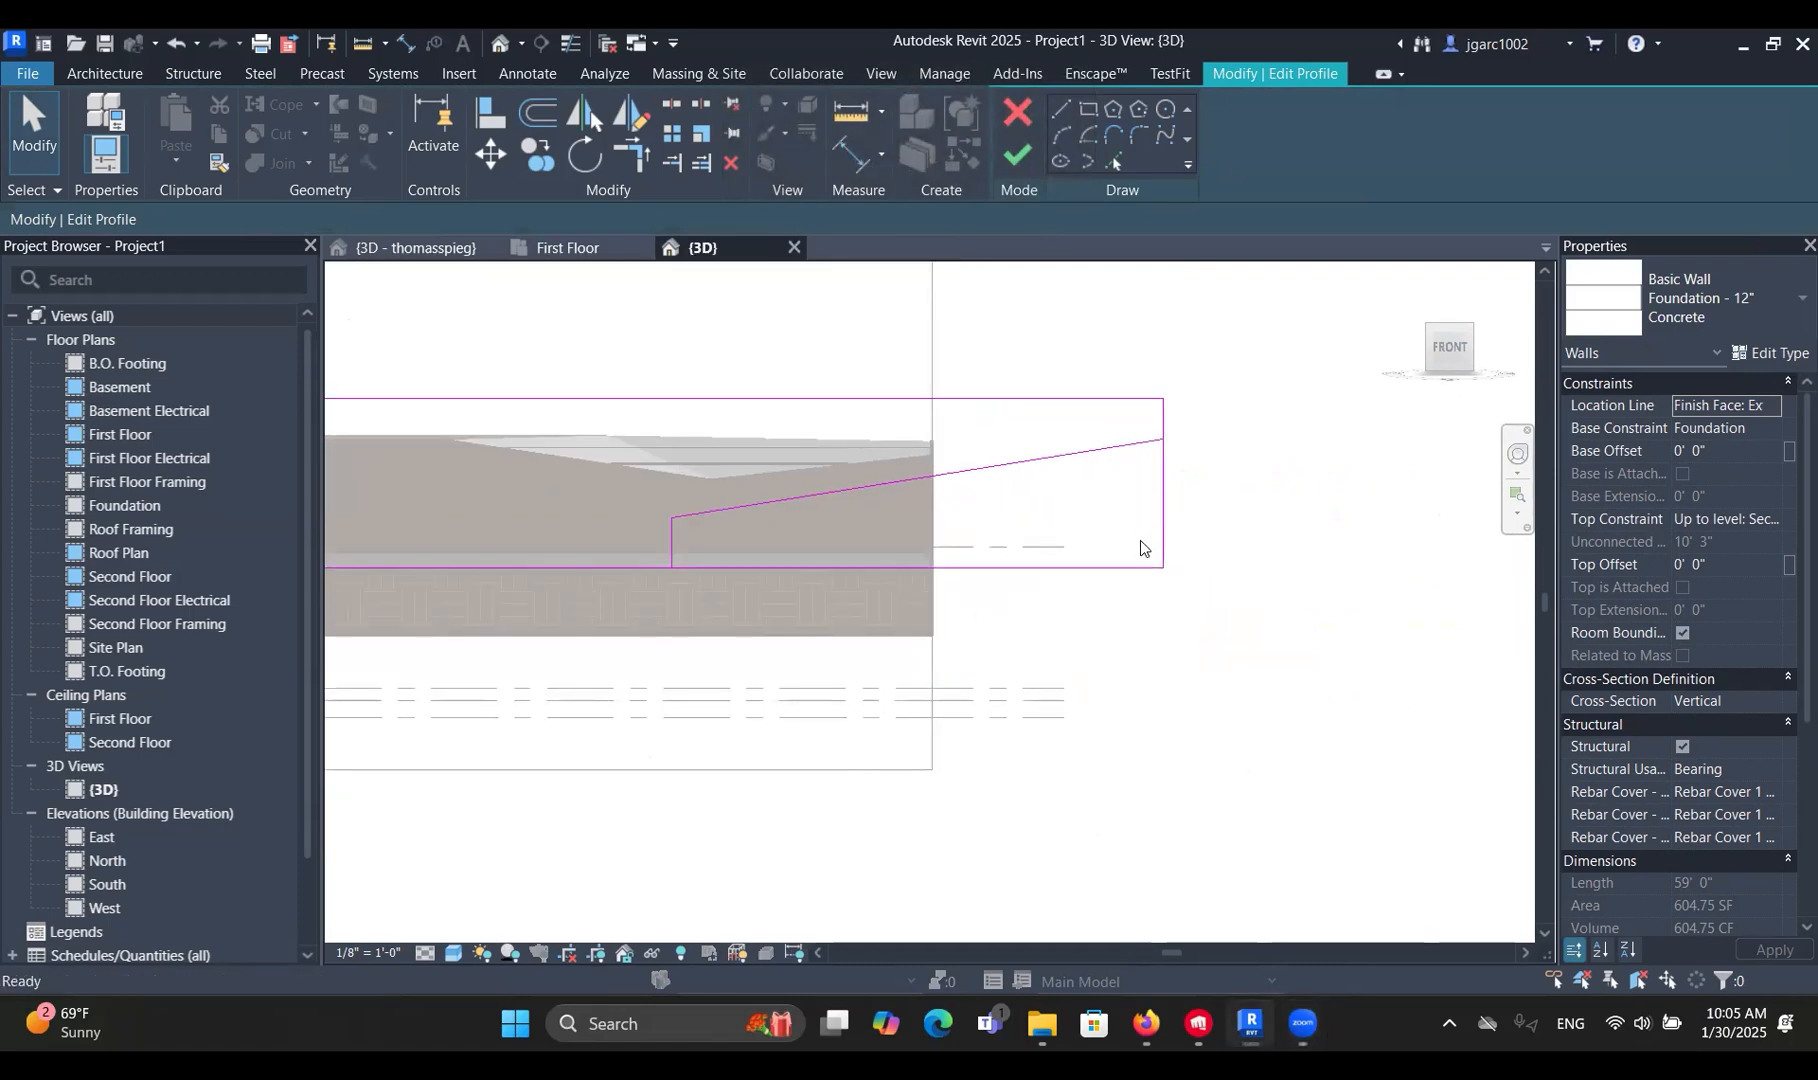
scroll(1157, 556, up, 3)
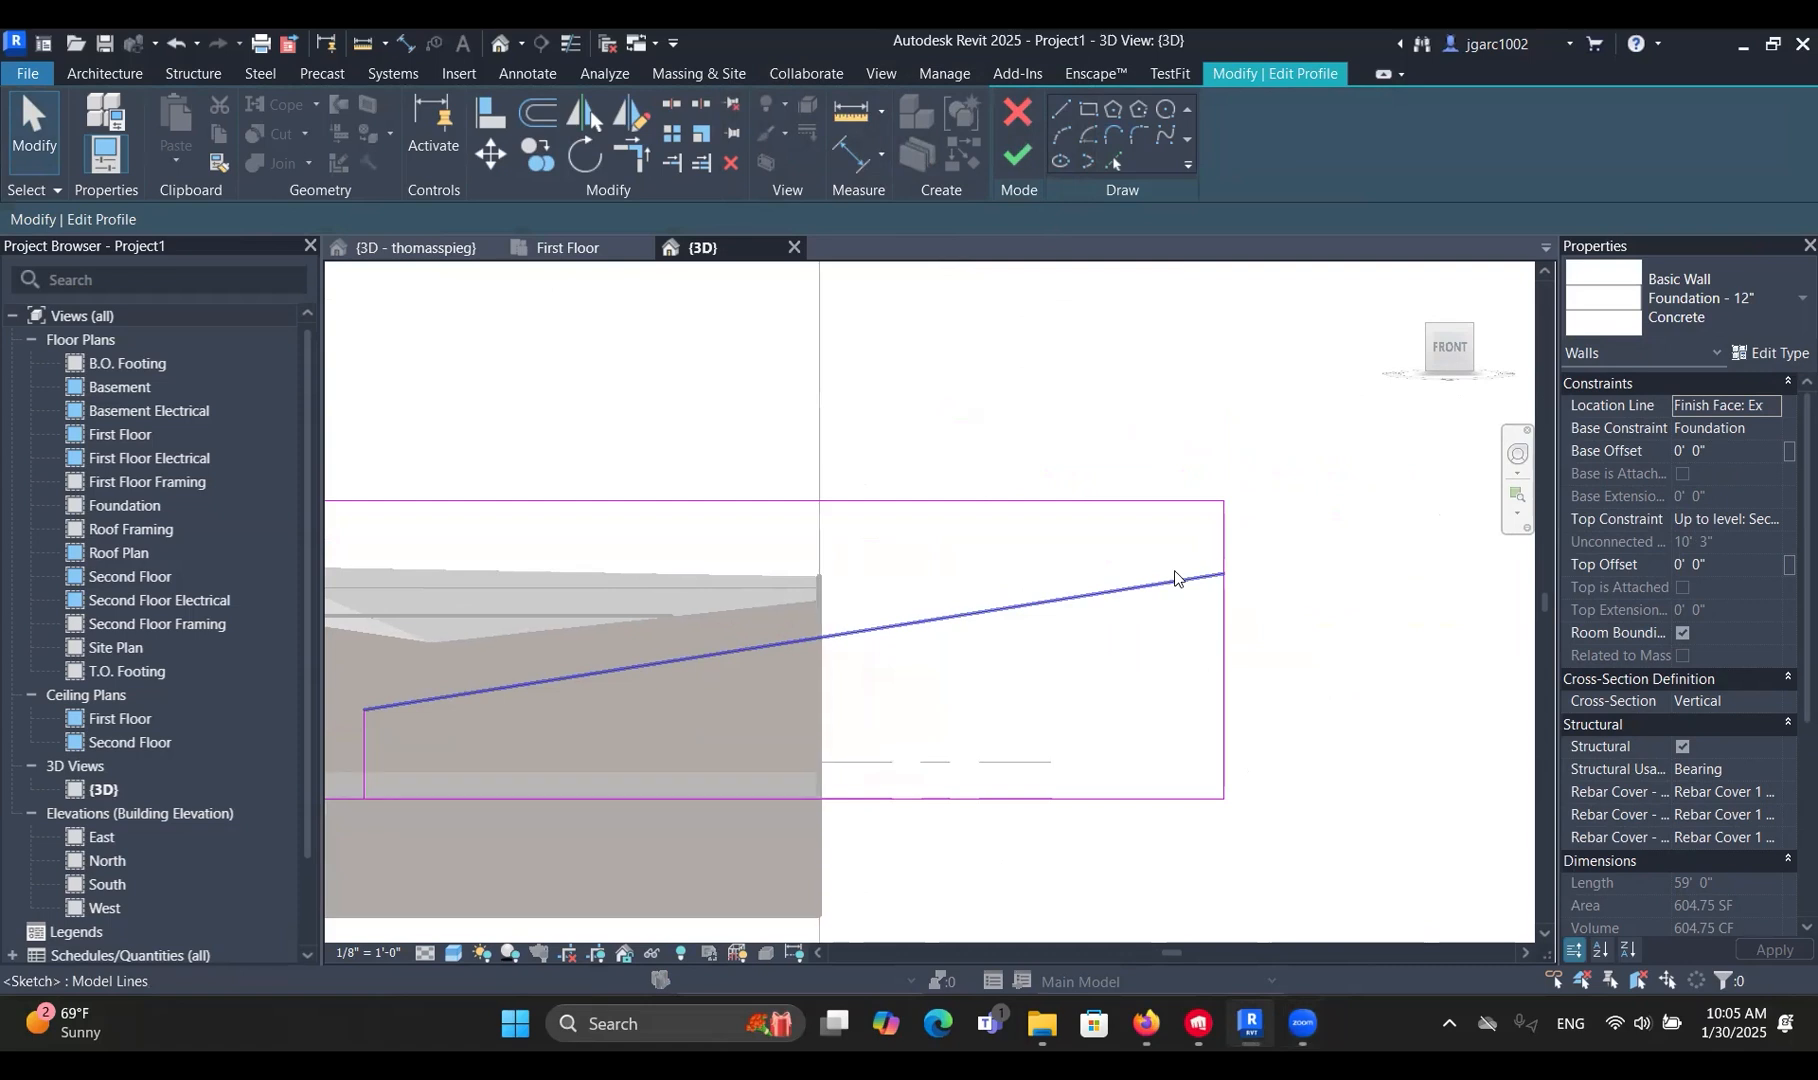
middle_drag(1177, 577, 1283, 443)
scroll(1255, 446, down, 2)
scroll(1250, 452, down, 3)
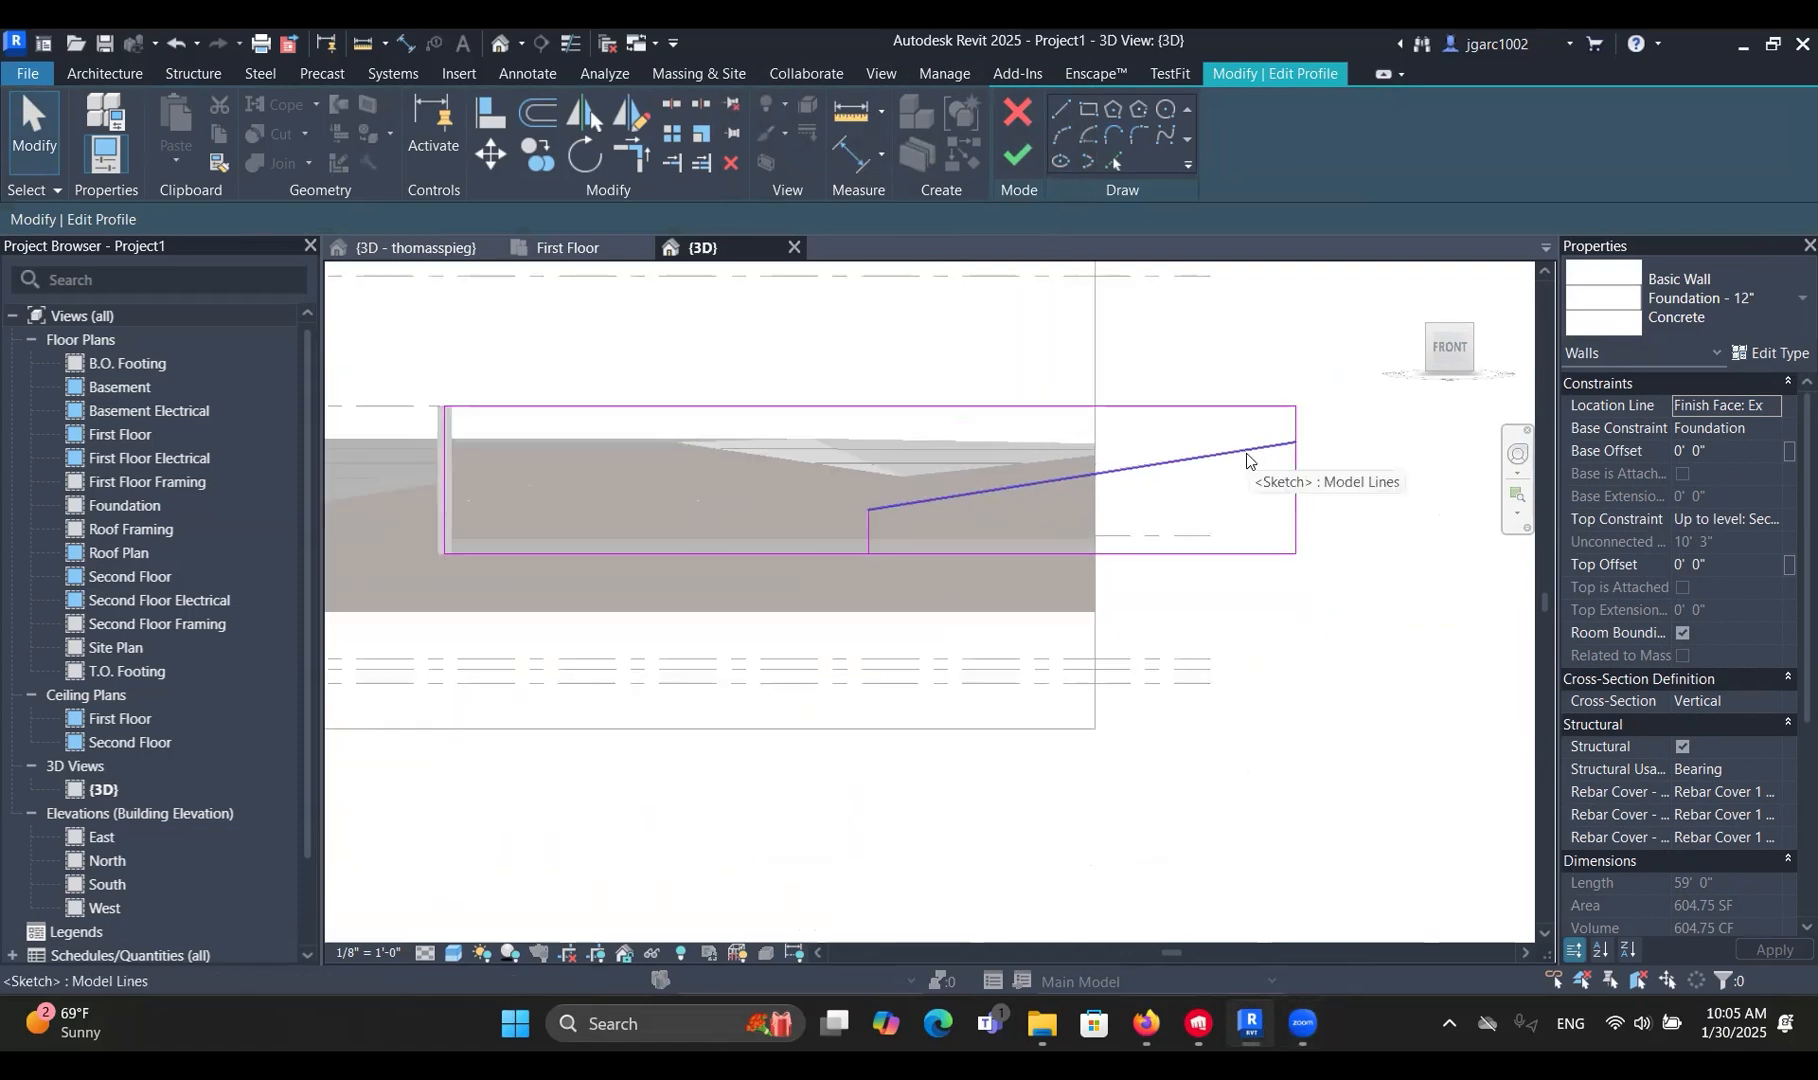
mouse_move(1408, 684)
mouse_down()
mouse_move(613, 434)
mouse_move(751, 406)
mouse_up()
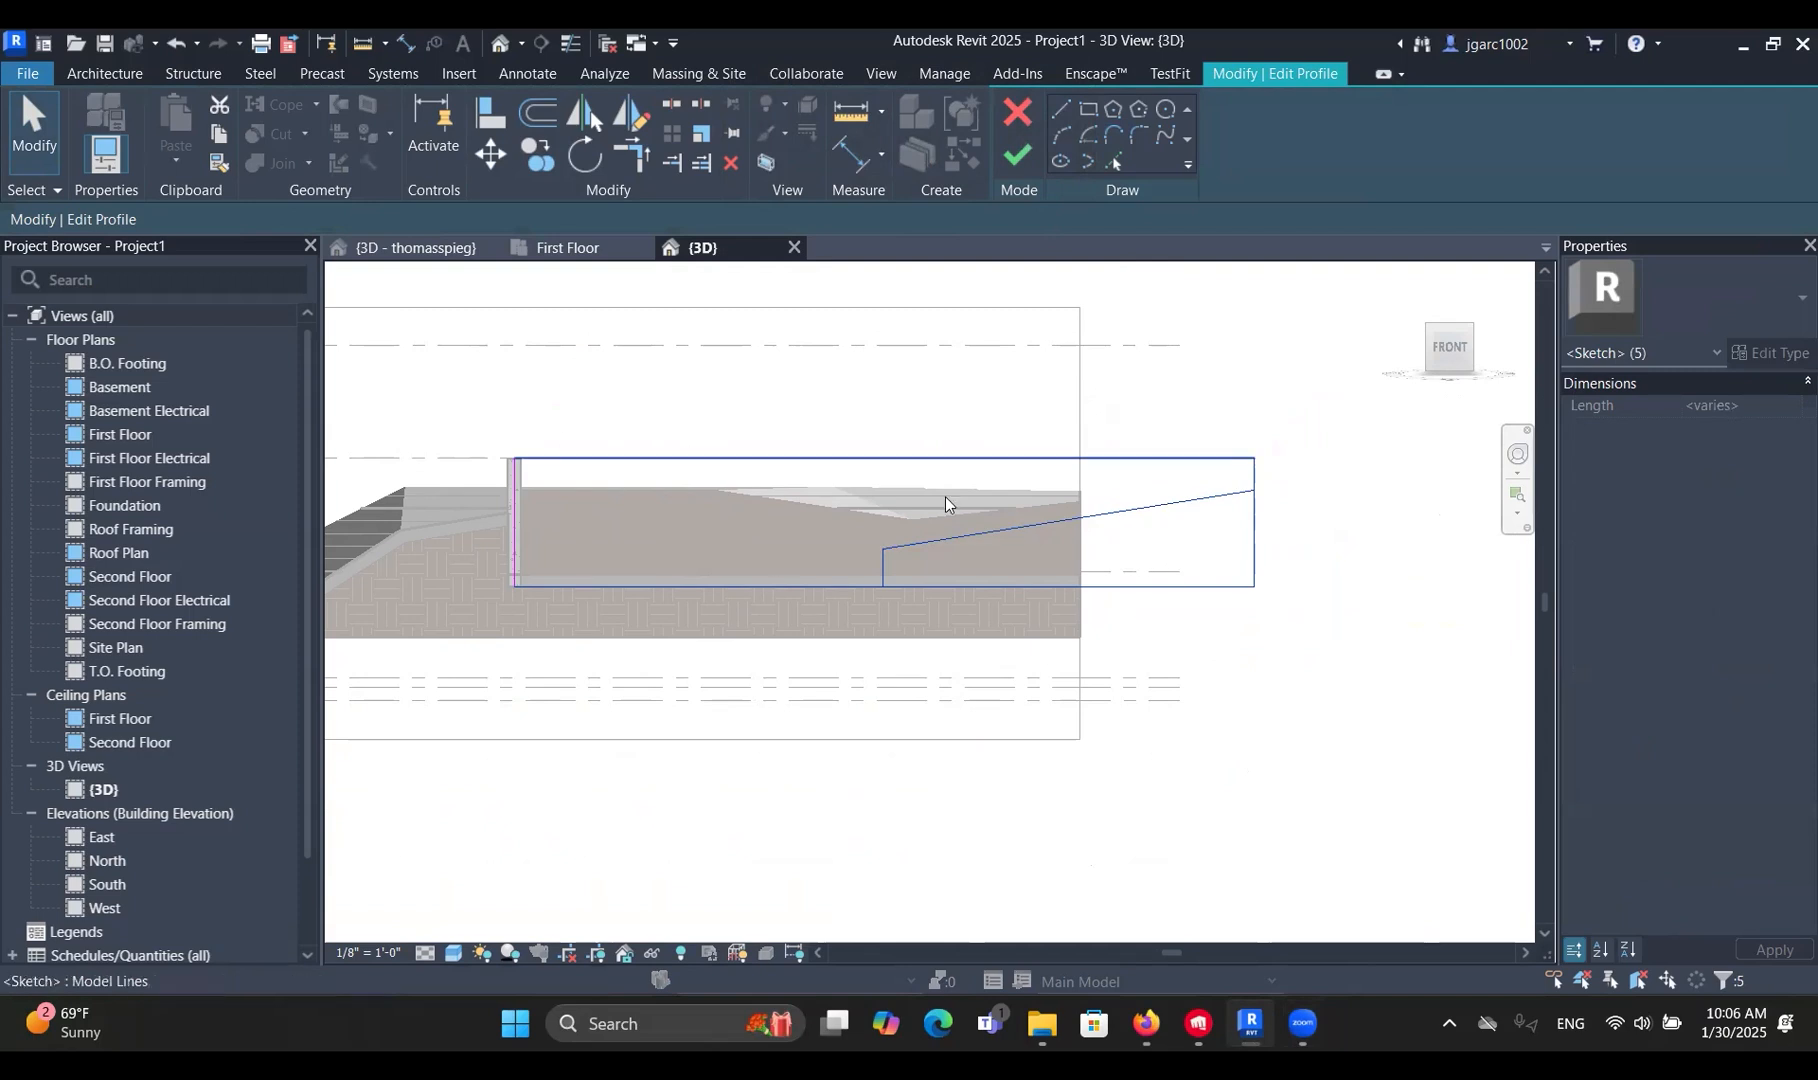
click(1300, 536)
Try trimming the sloped profile line against the wall's end edge, undoing each trim.
scroll(1301, 549, up, 2)
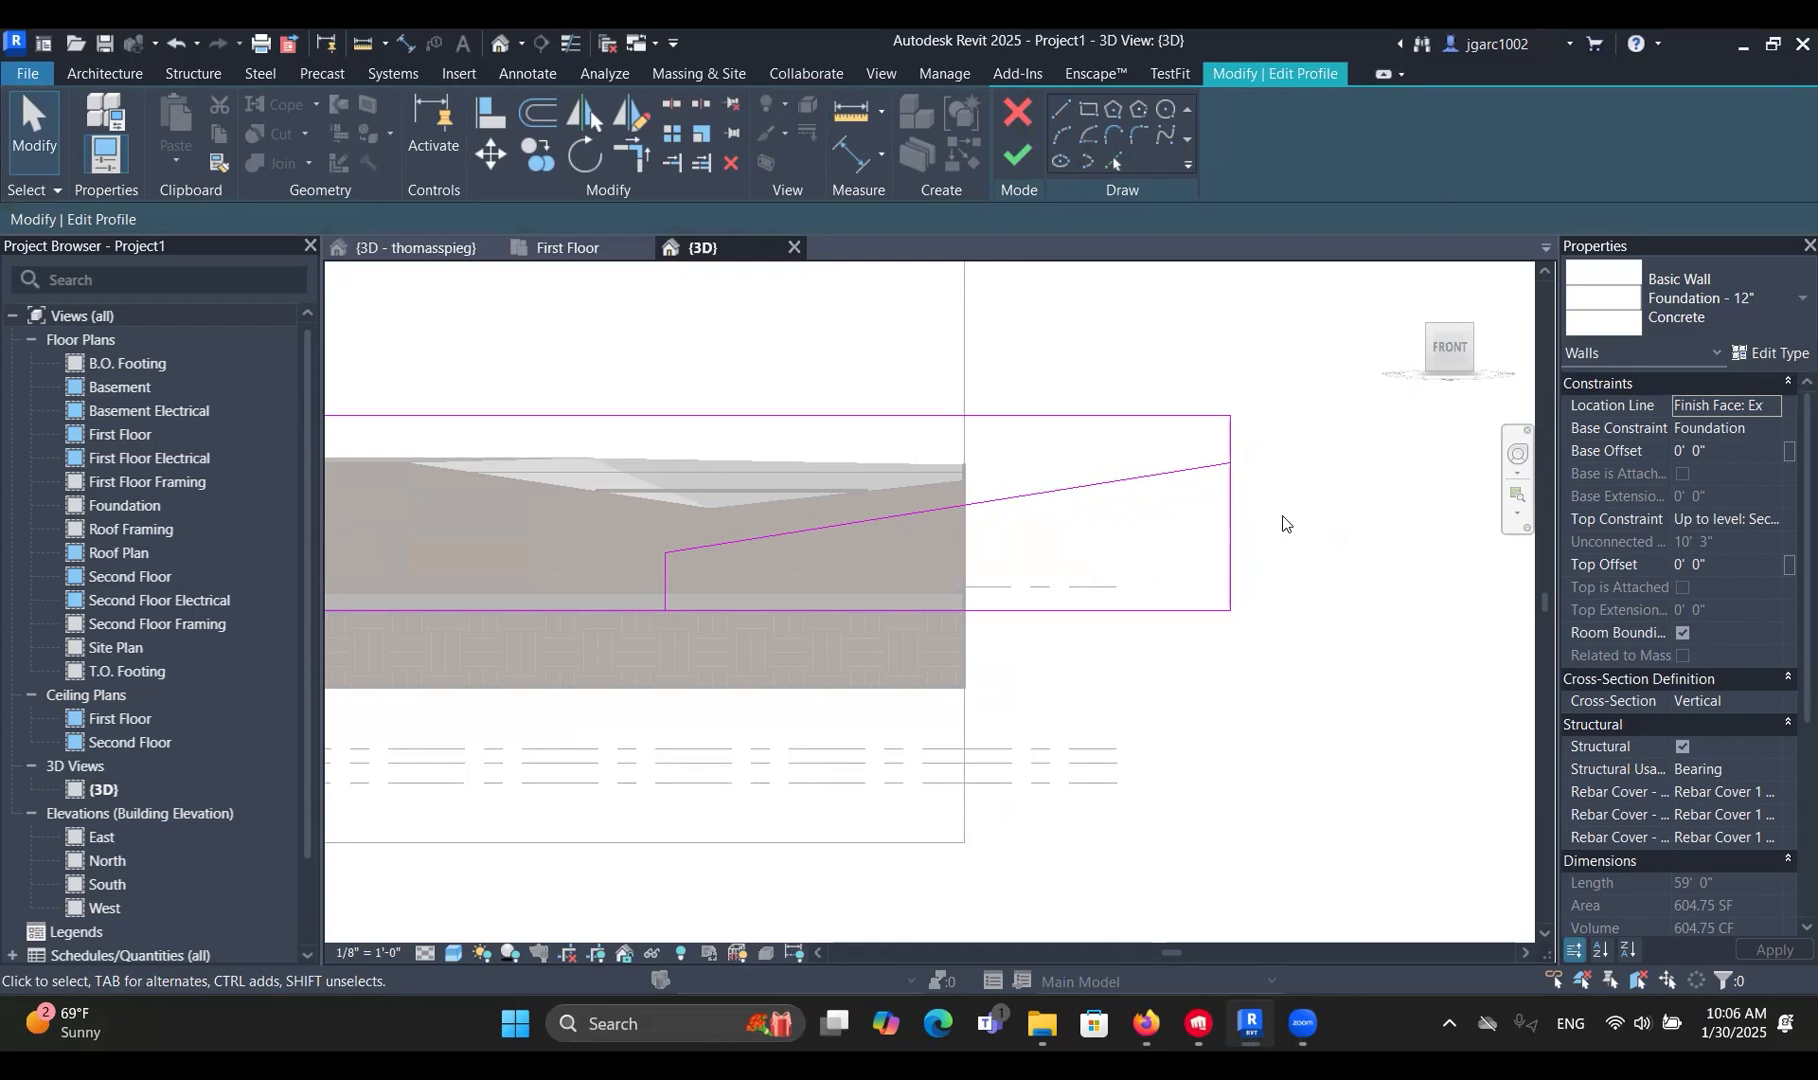
key(t)
key(r)
click(1200, 470)
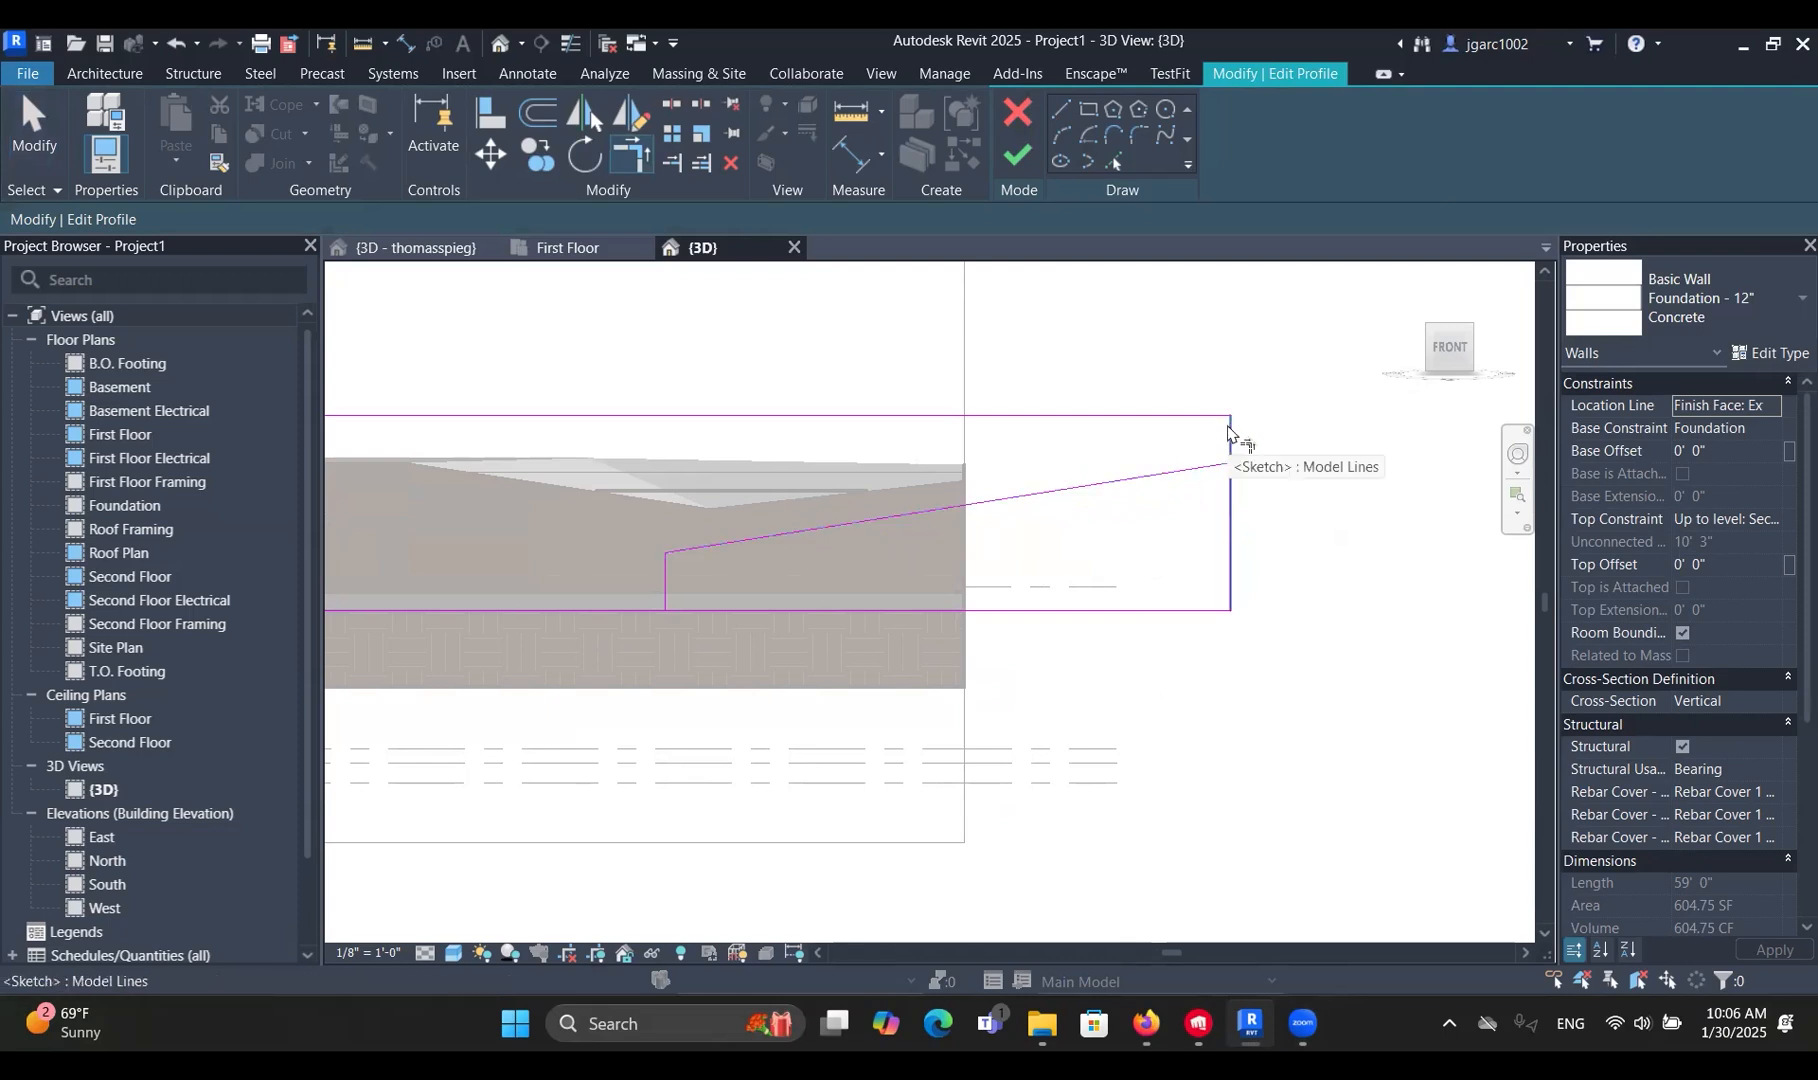
click(1232, 455)
key(ctrl+z)
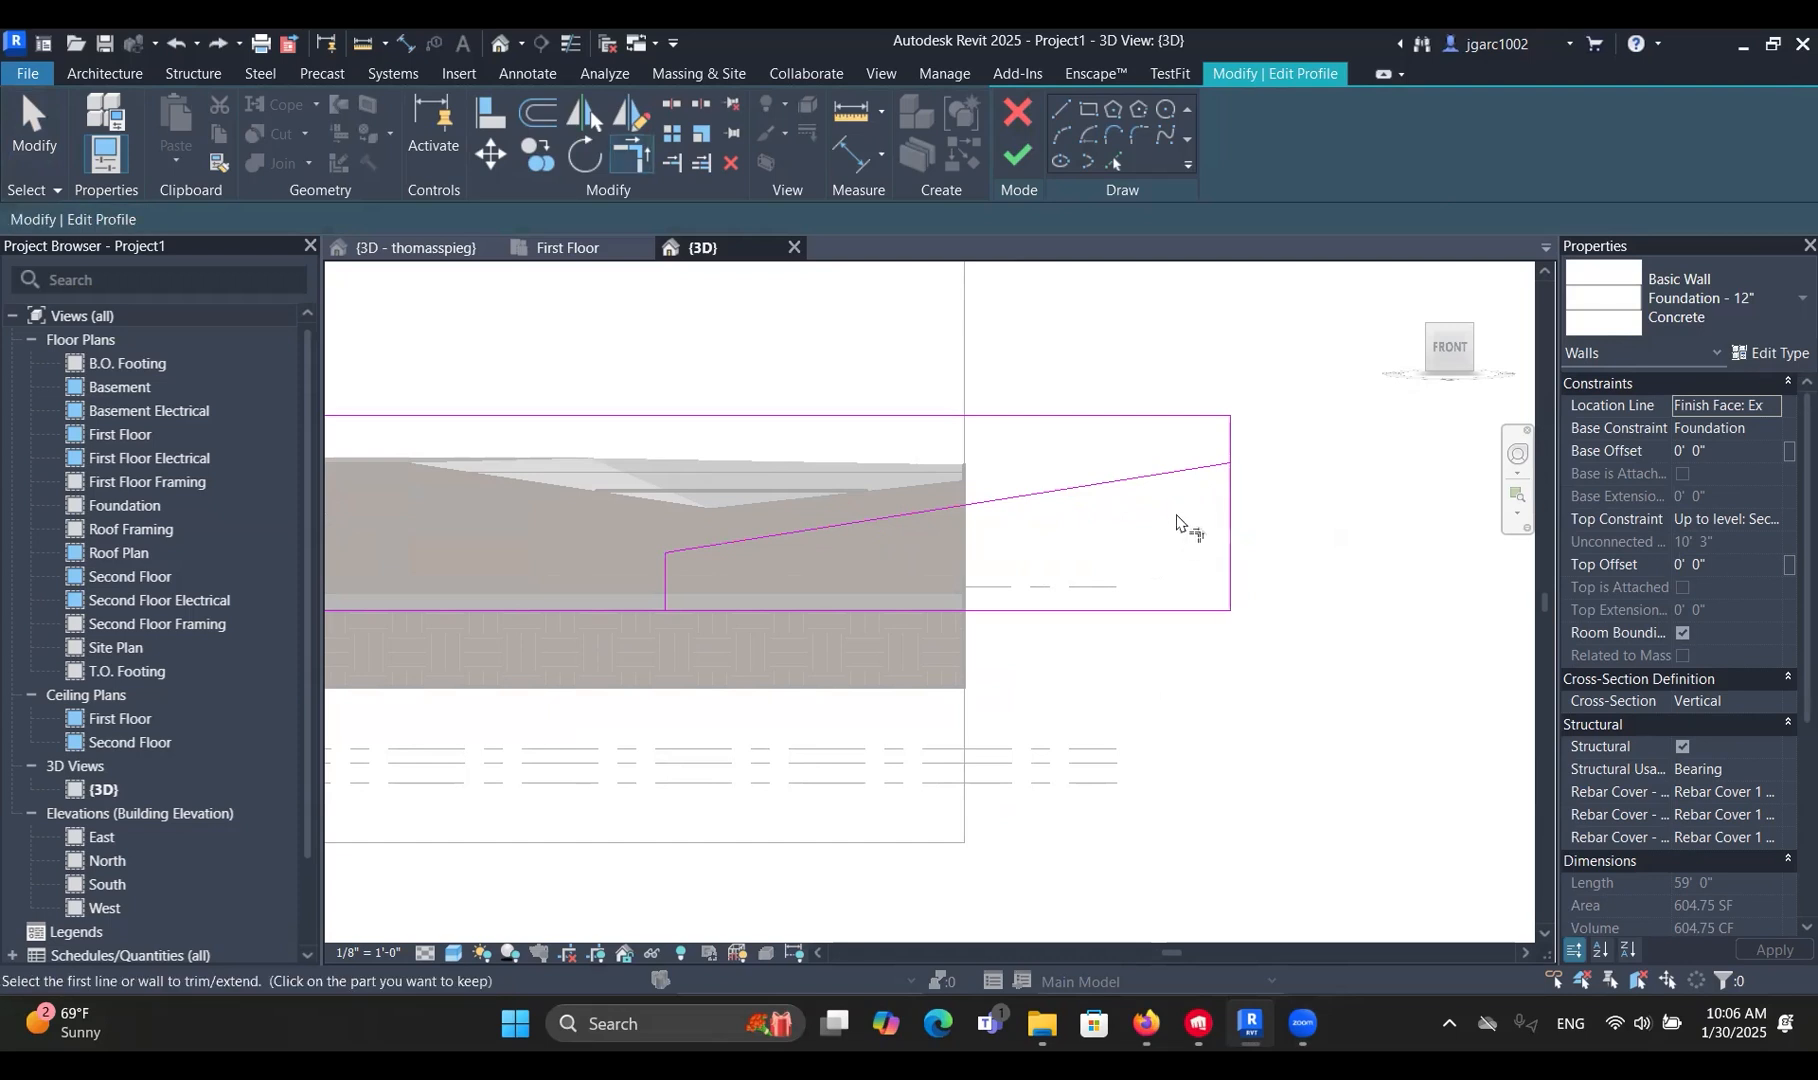
click(1193, 470)
click(1234, 515)
key(ctrl+z)
Trim the wall profile to keep the part above the sloped line, and finish the profile edit.
click(1206, 469)
click(1229, 446)
scroll(800, 597, down, 3)
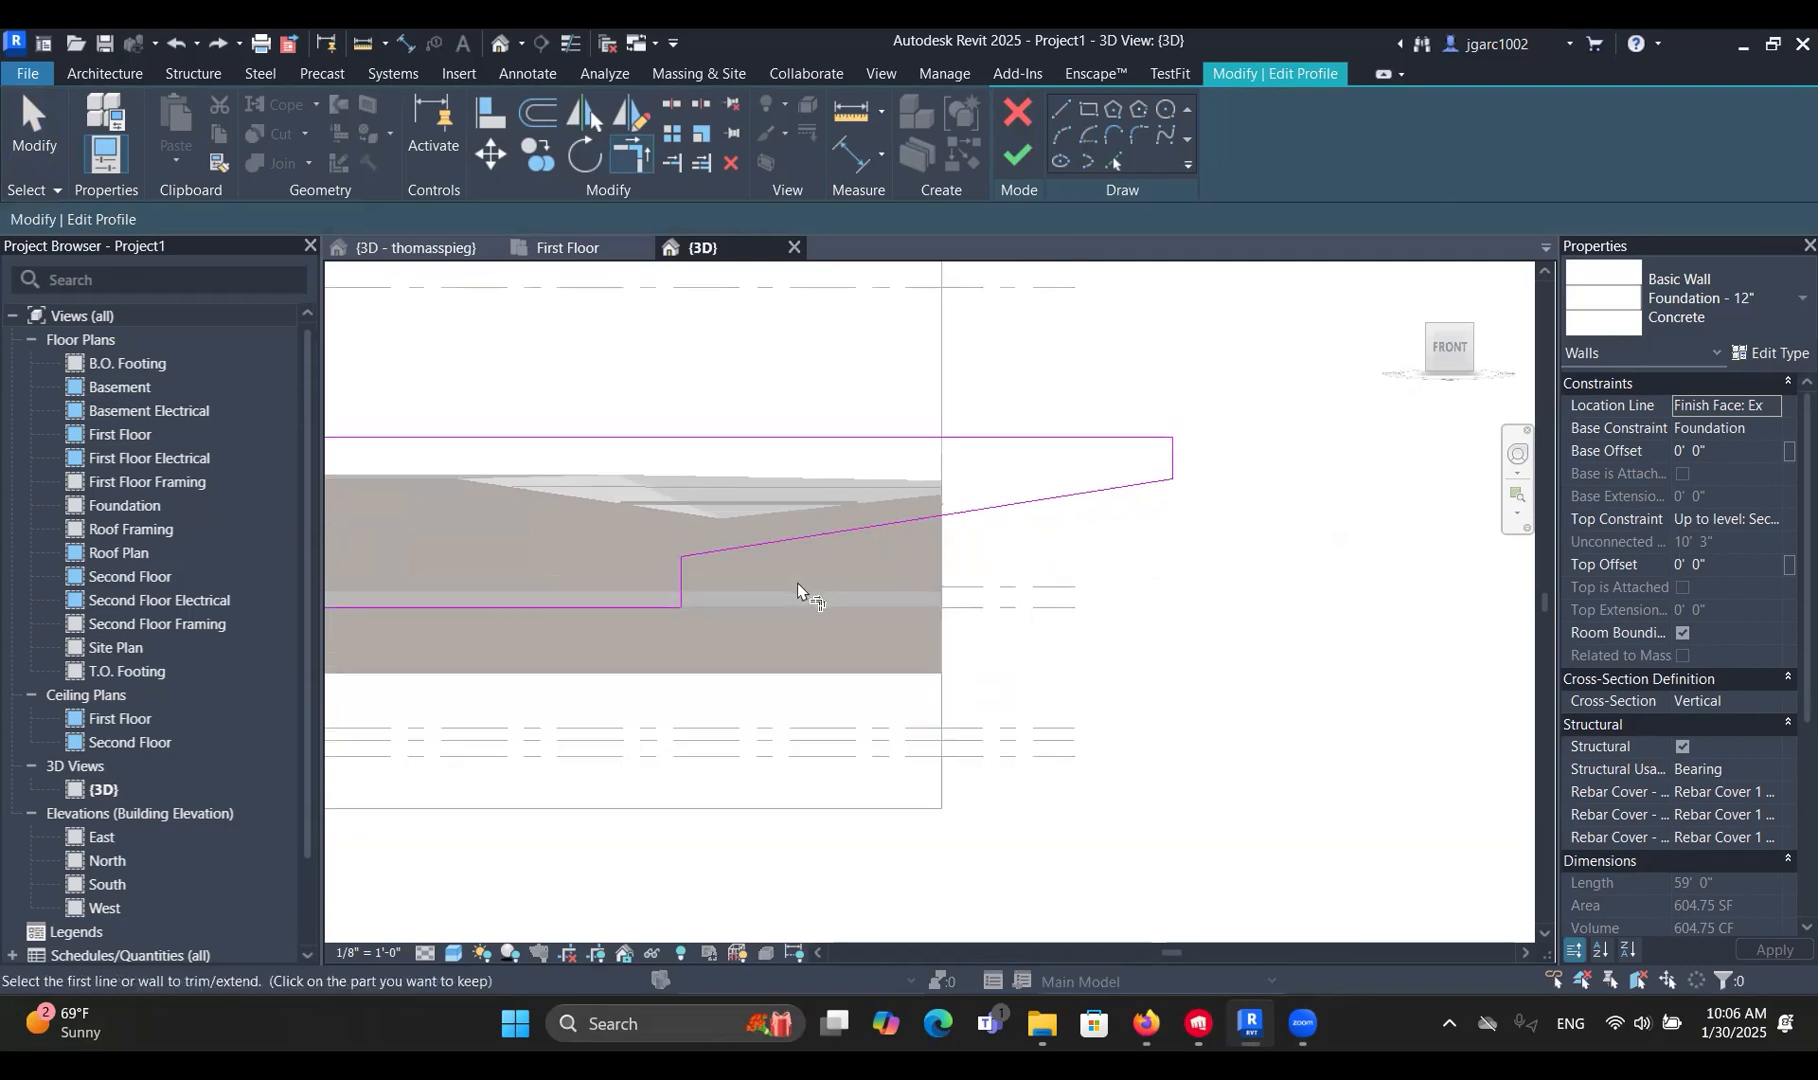
middle_drag(800, 597, 966, 601)
click(1017, 155)
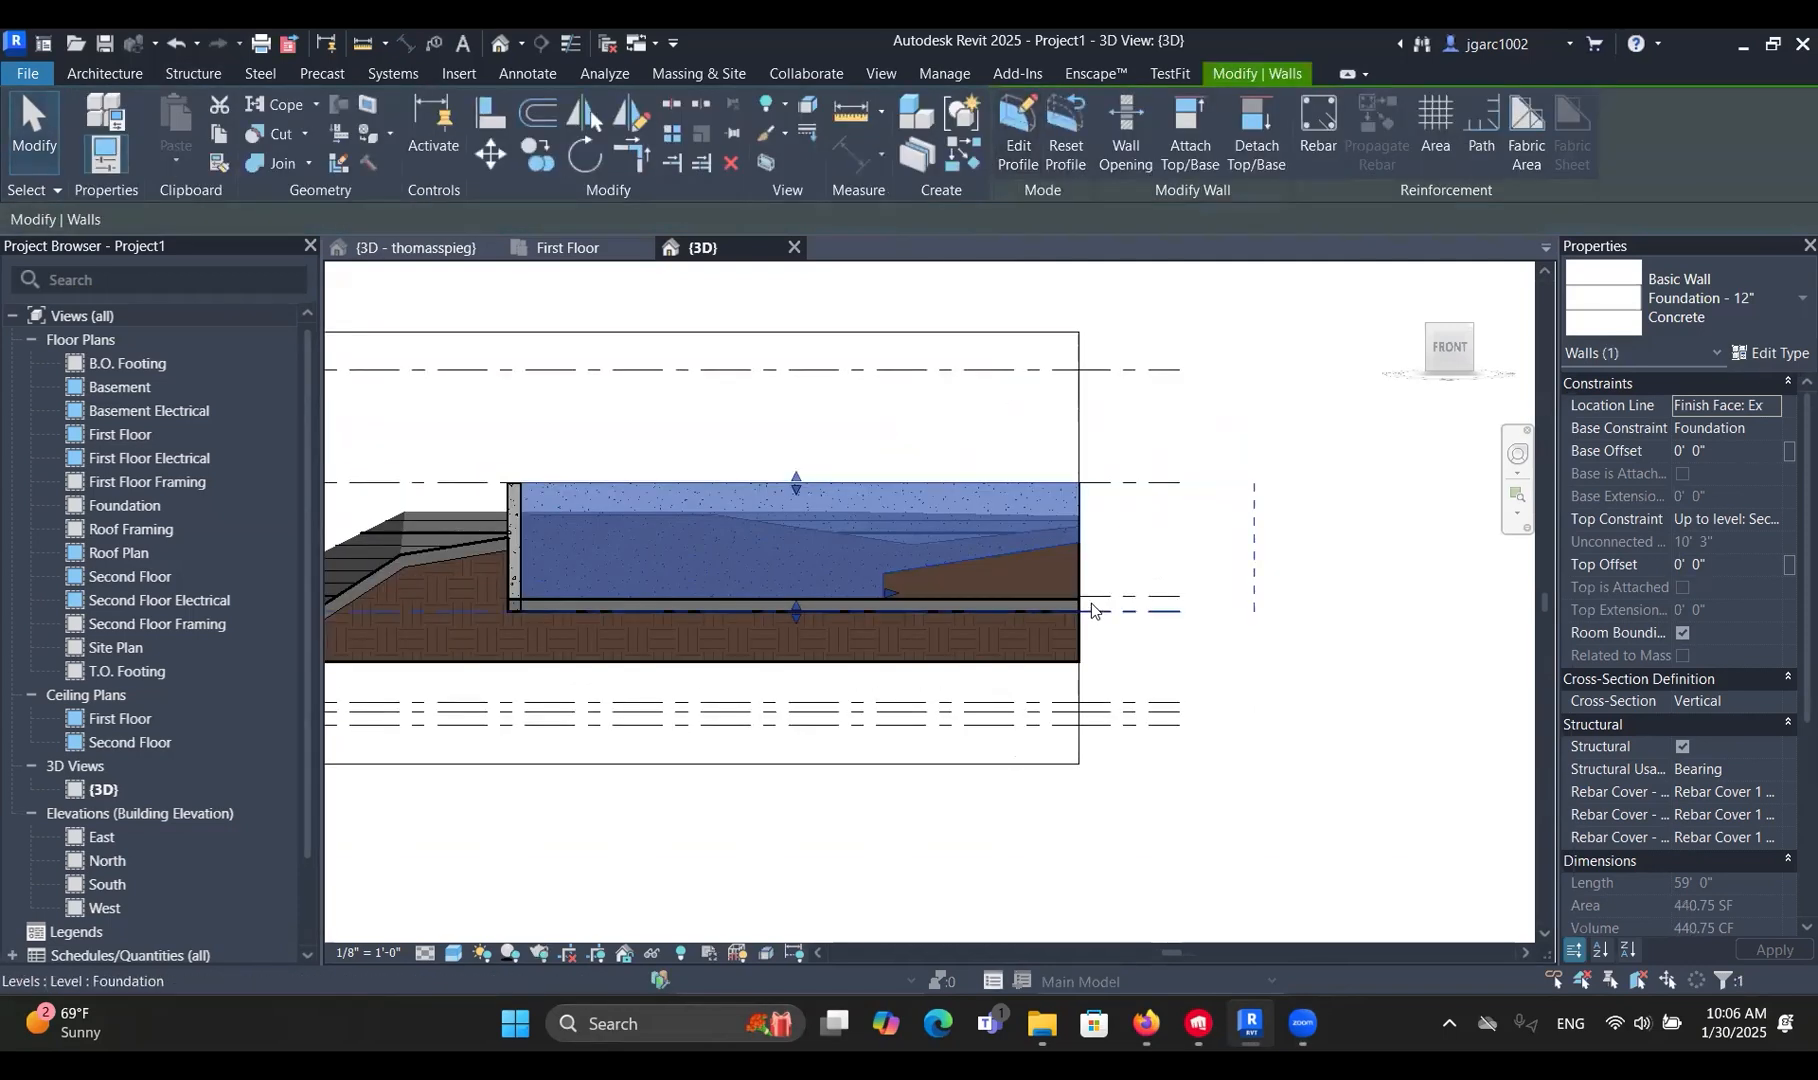
click(1413, 614)
Open the boundary sketch of the flat pad toposolid between the foundation walls for editing.
shift+middle_drag(983, 543, 768, 643)
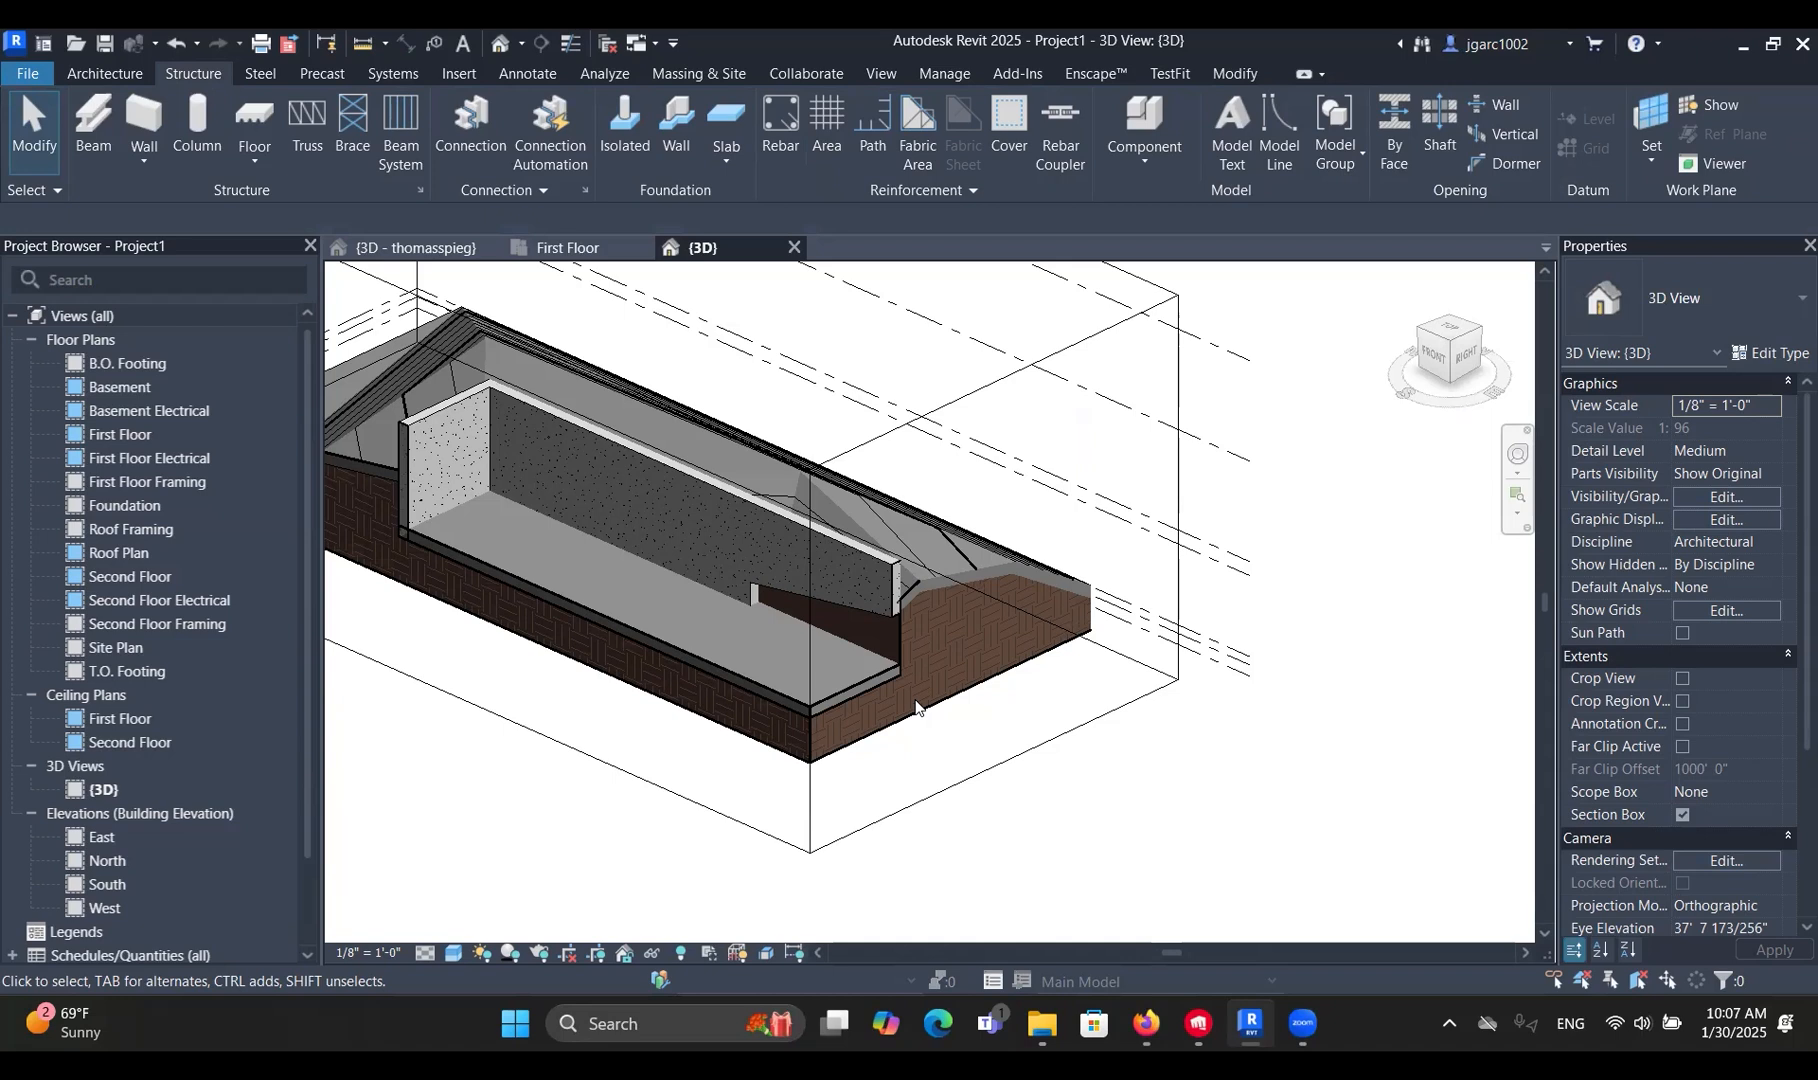
scroll(842, 480, down, 2)
middle_drag(843, 502, 1099, 551)
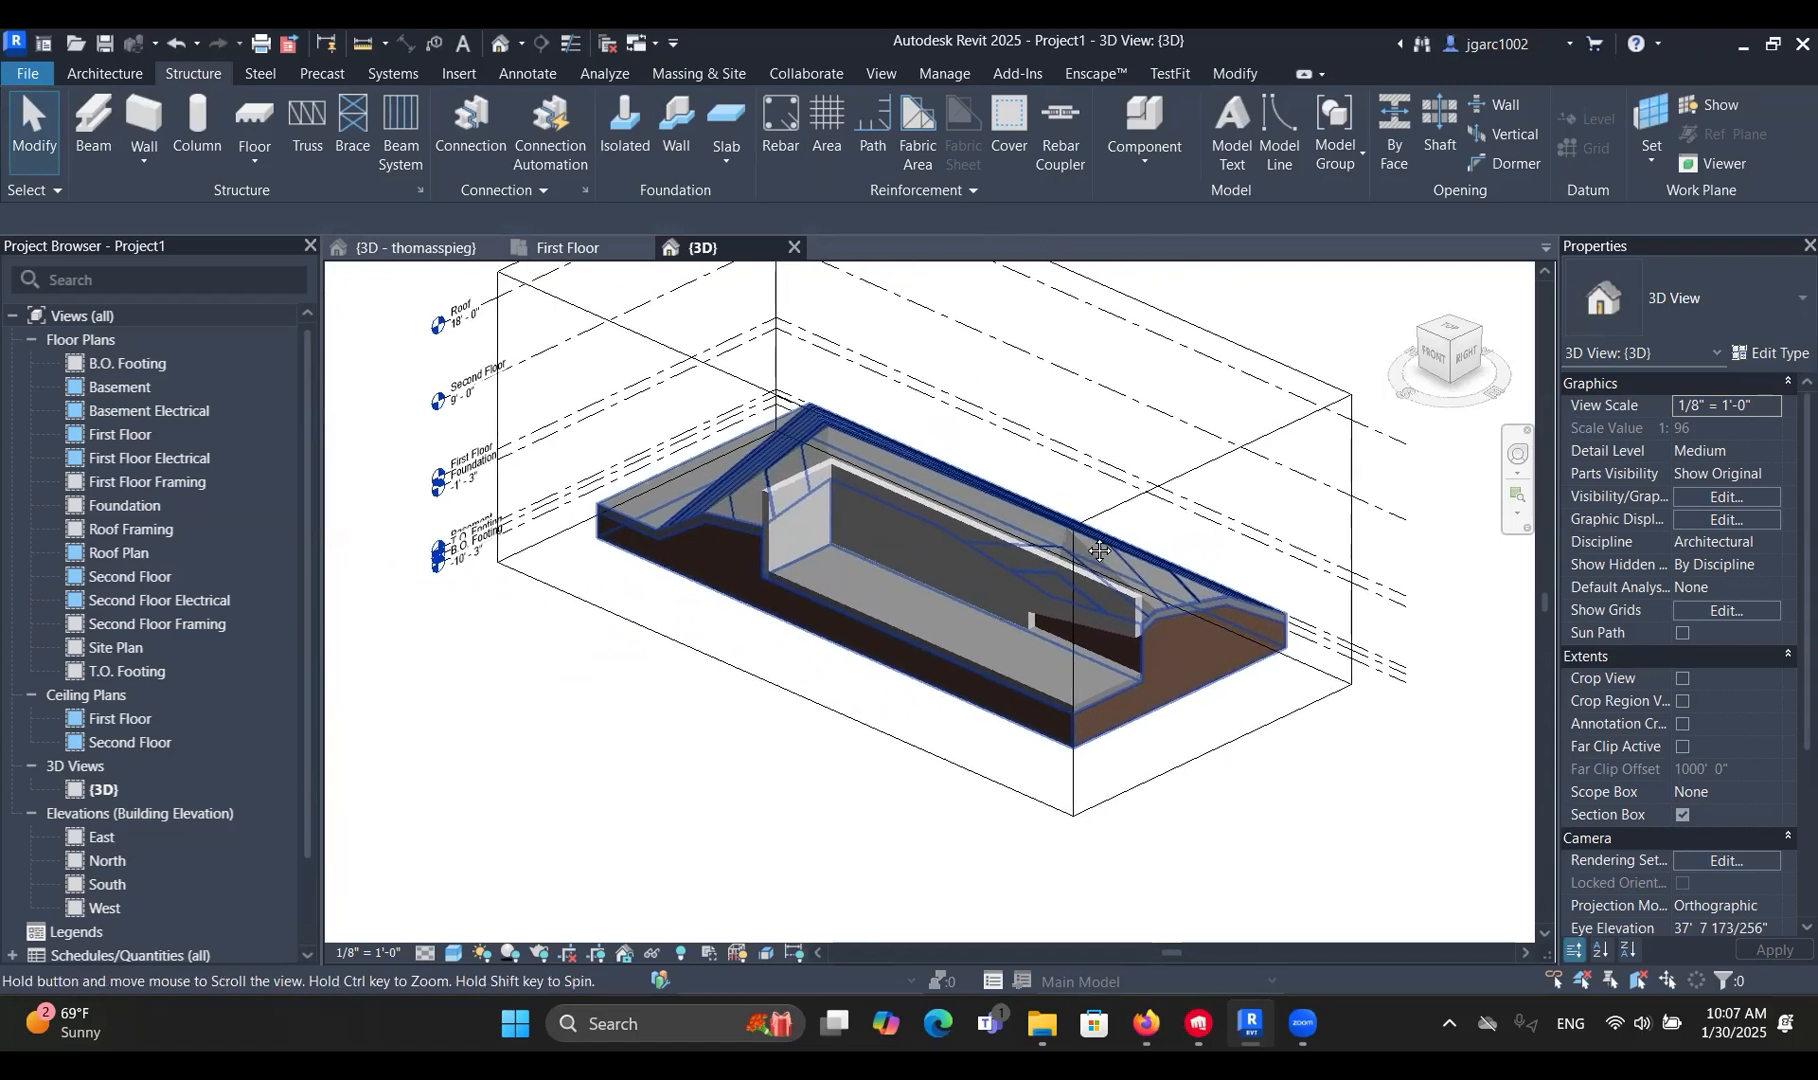
scroll(1100, 465, down, 3)
shift+middle_drag(1121, 432, 1172, 605)
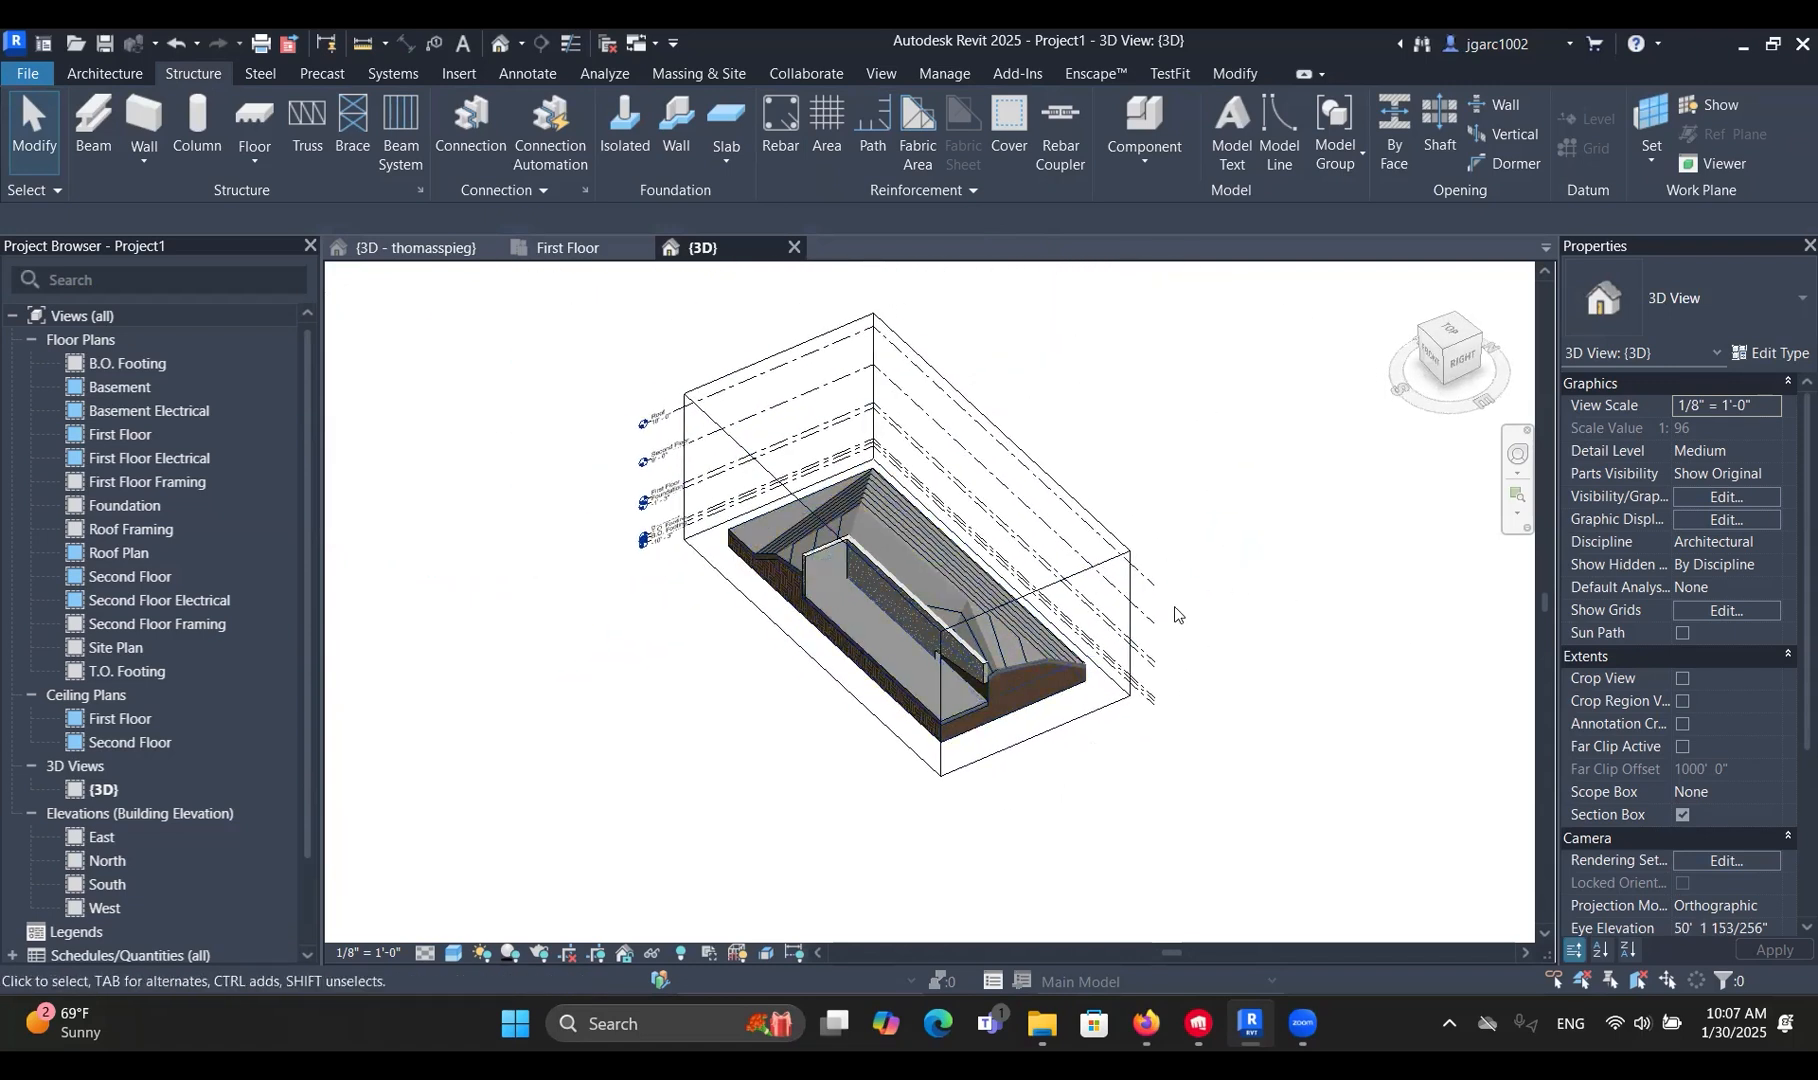
scroll(1176, 620, up, 2)
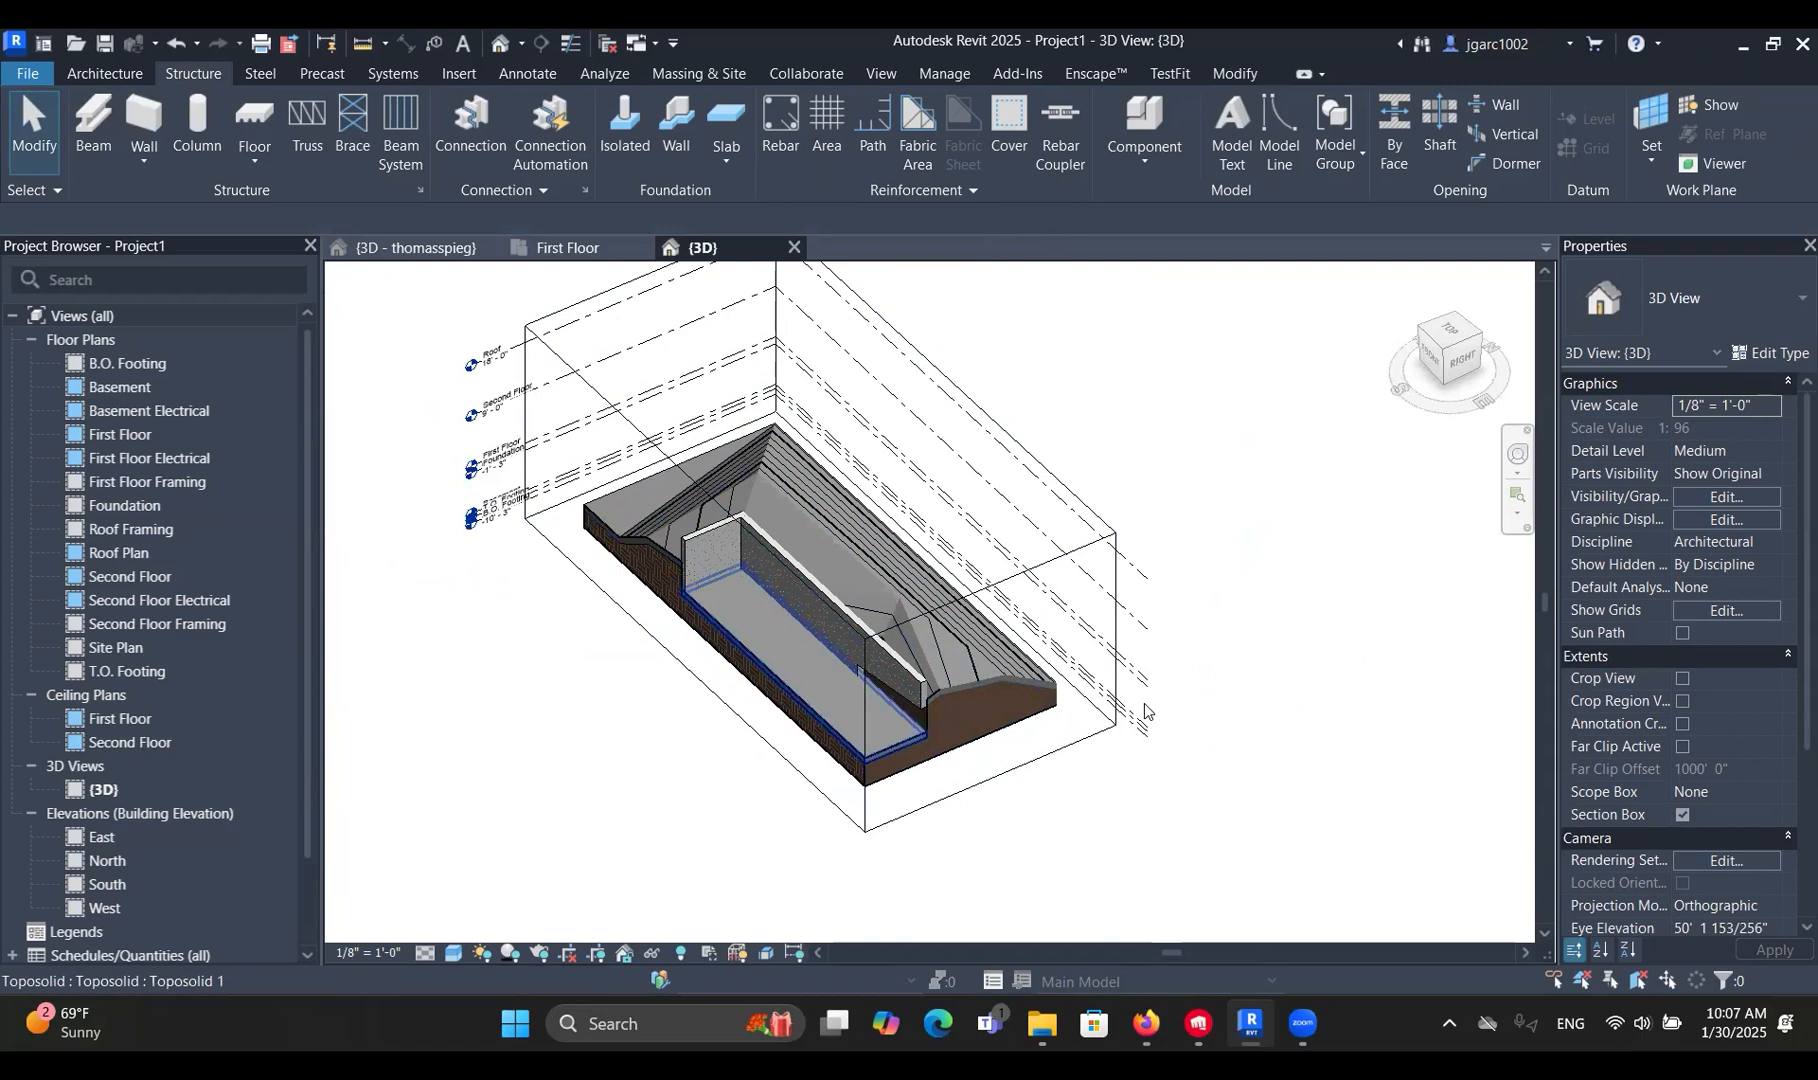
click(1145, 711)
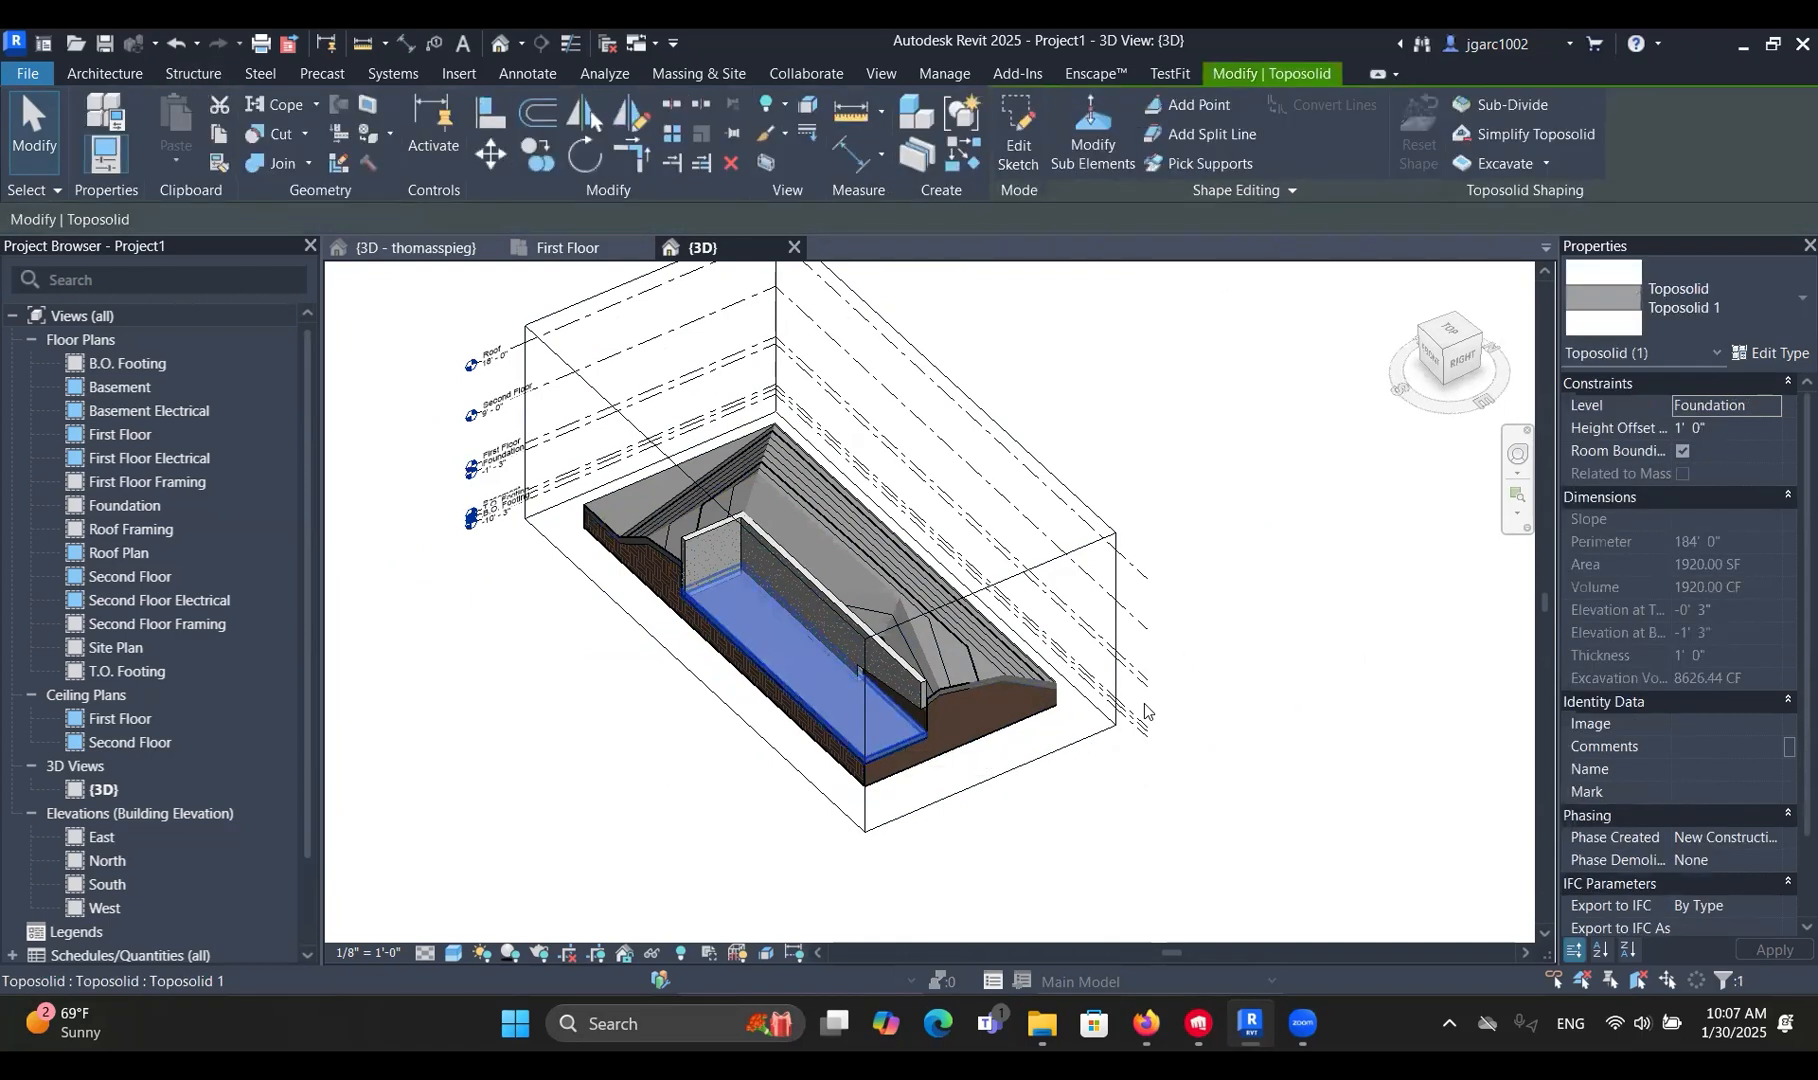
double_click(1145, 711)
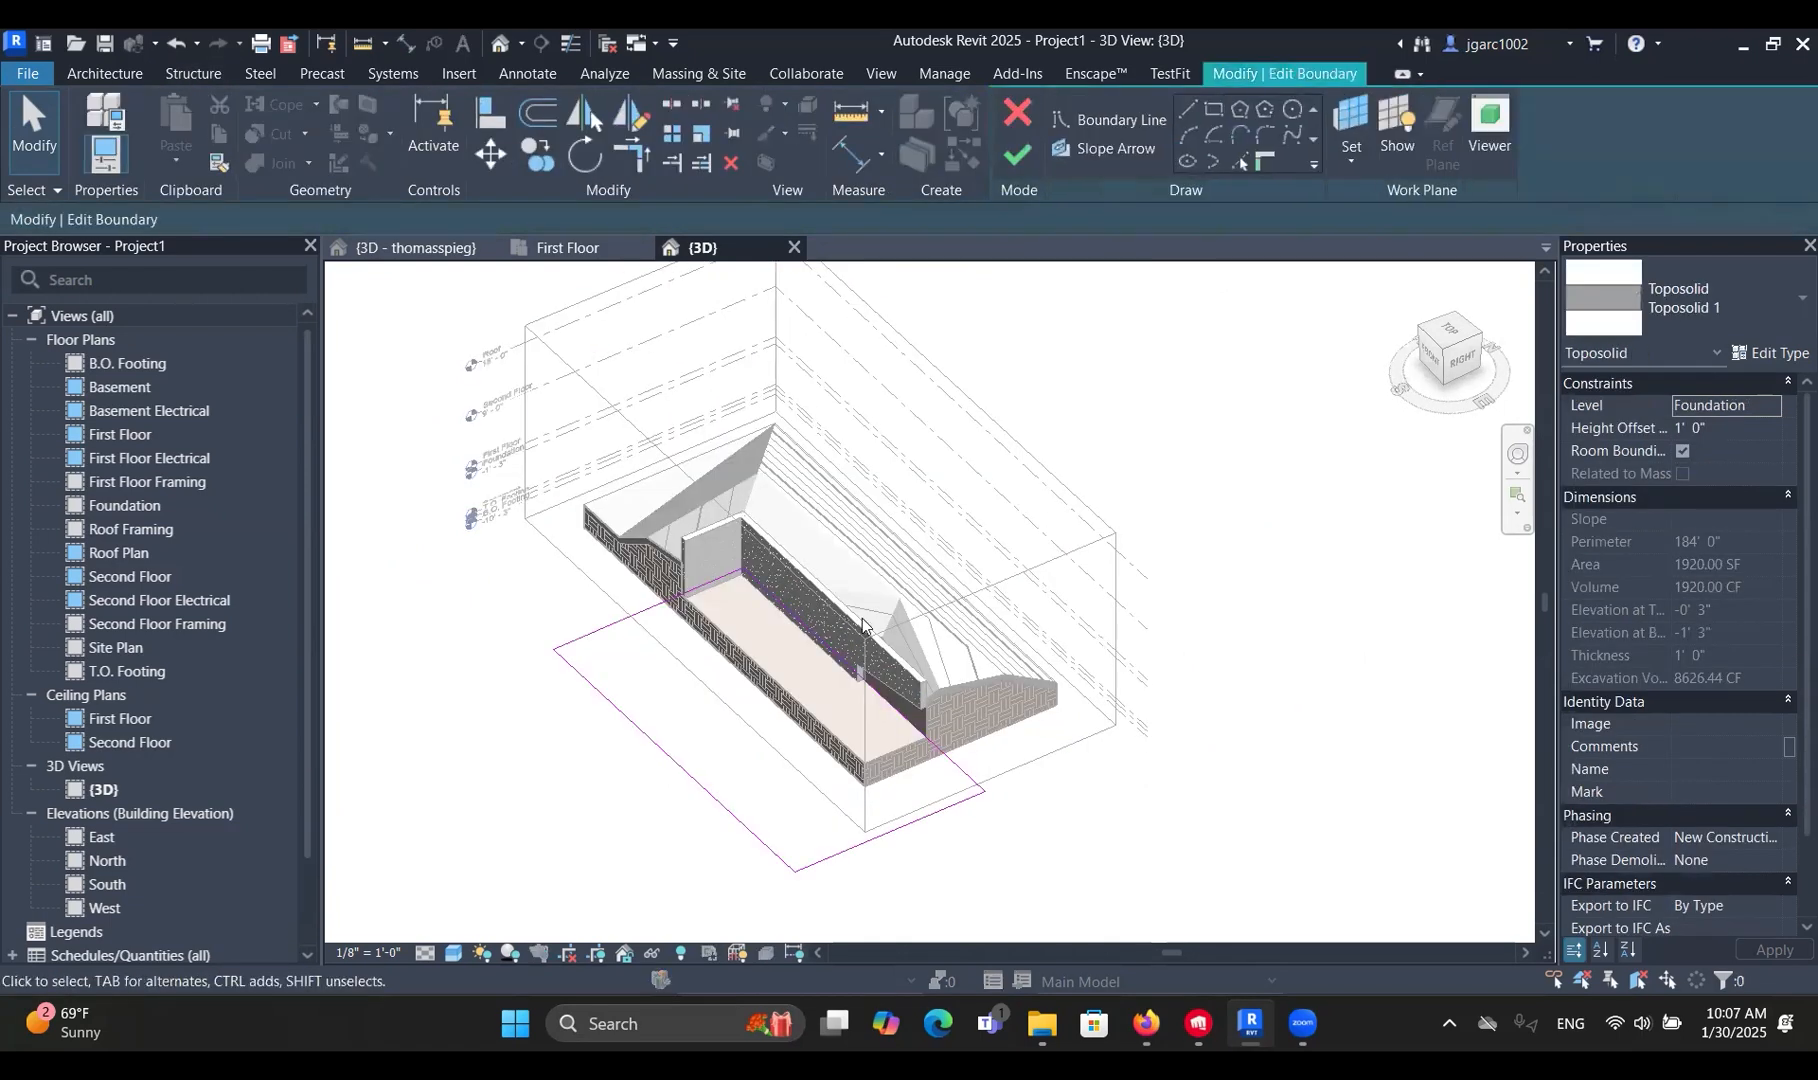
Sketch a rectangular opening about 42' 6" by 11' 0" inside the pad boundary and finish the sketch.
scroll(862, 625, up, 3)
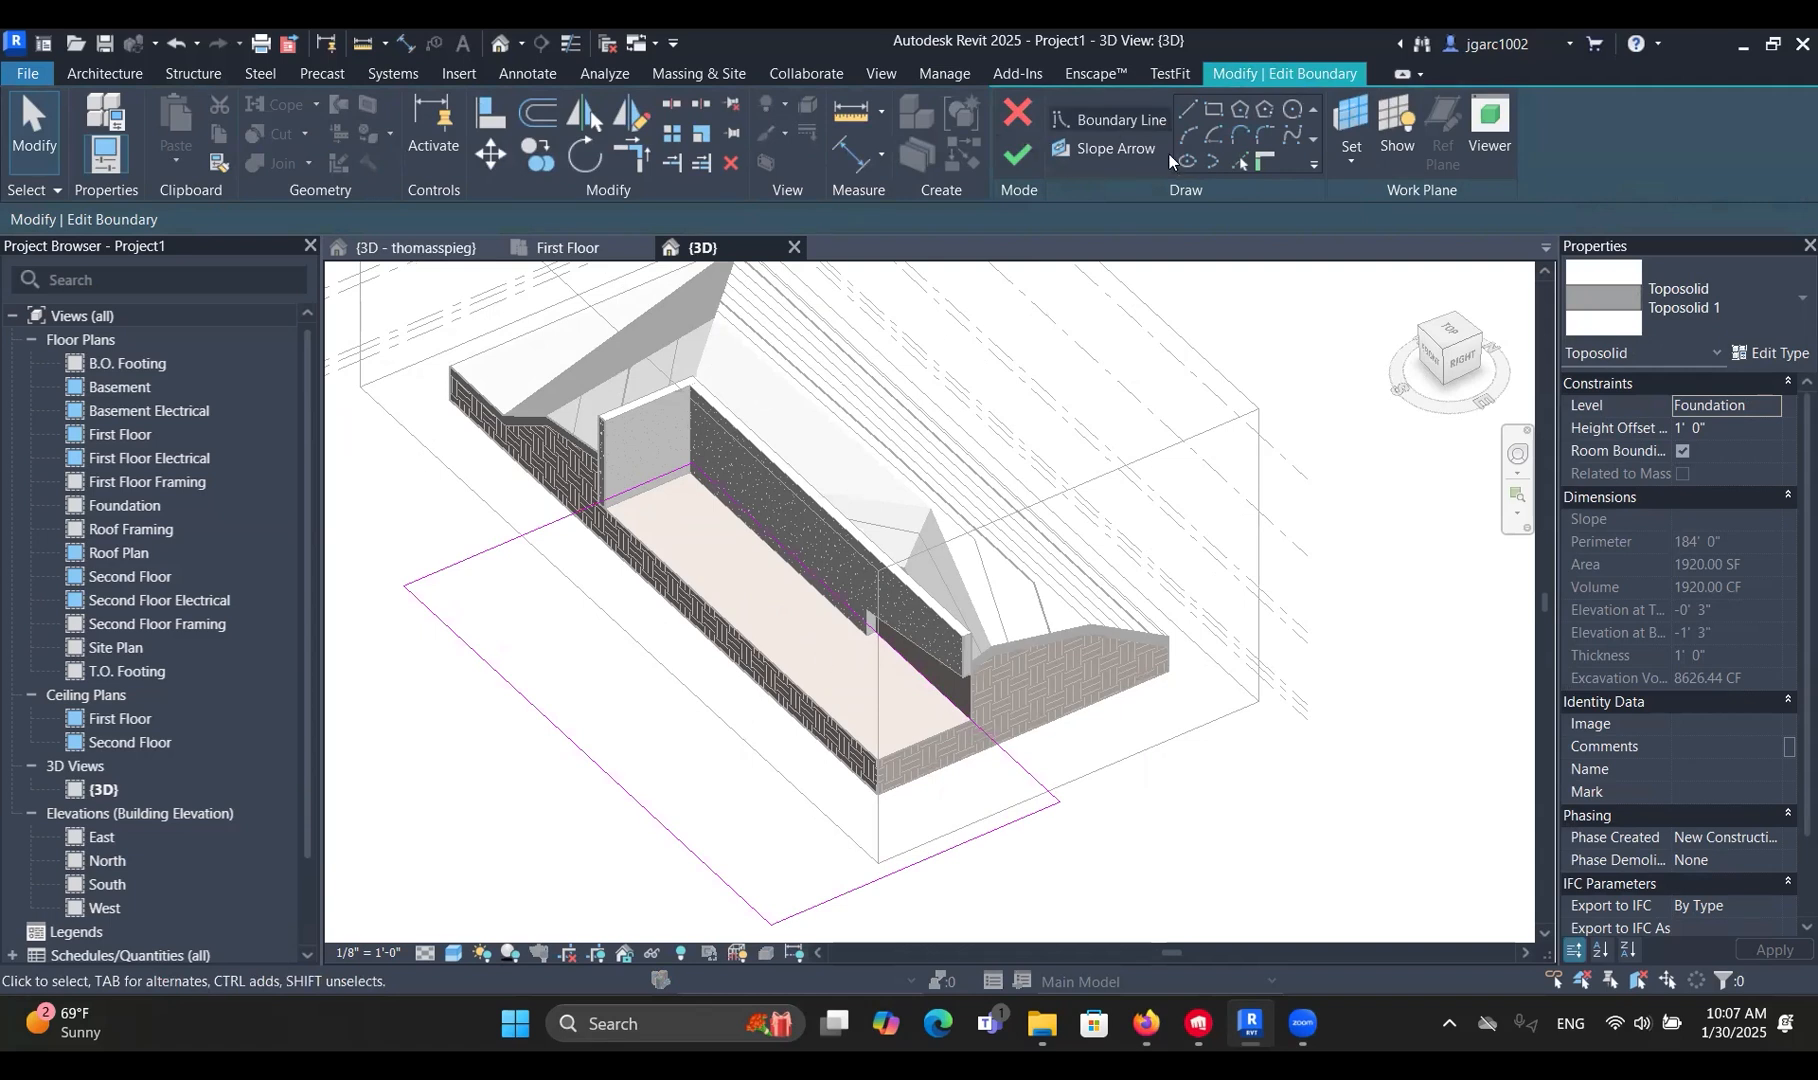
click(1214, 109)
click(690, 500)
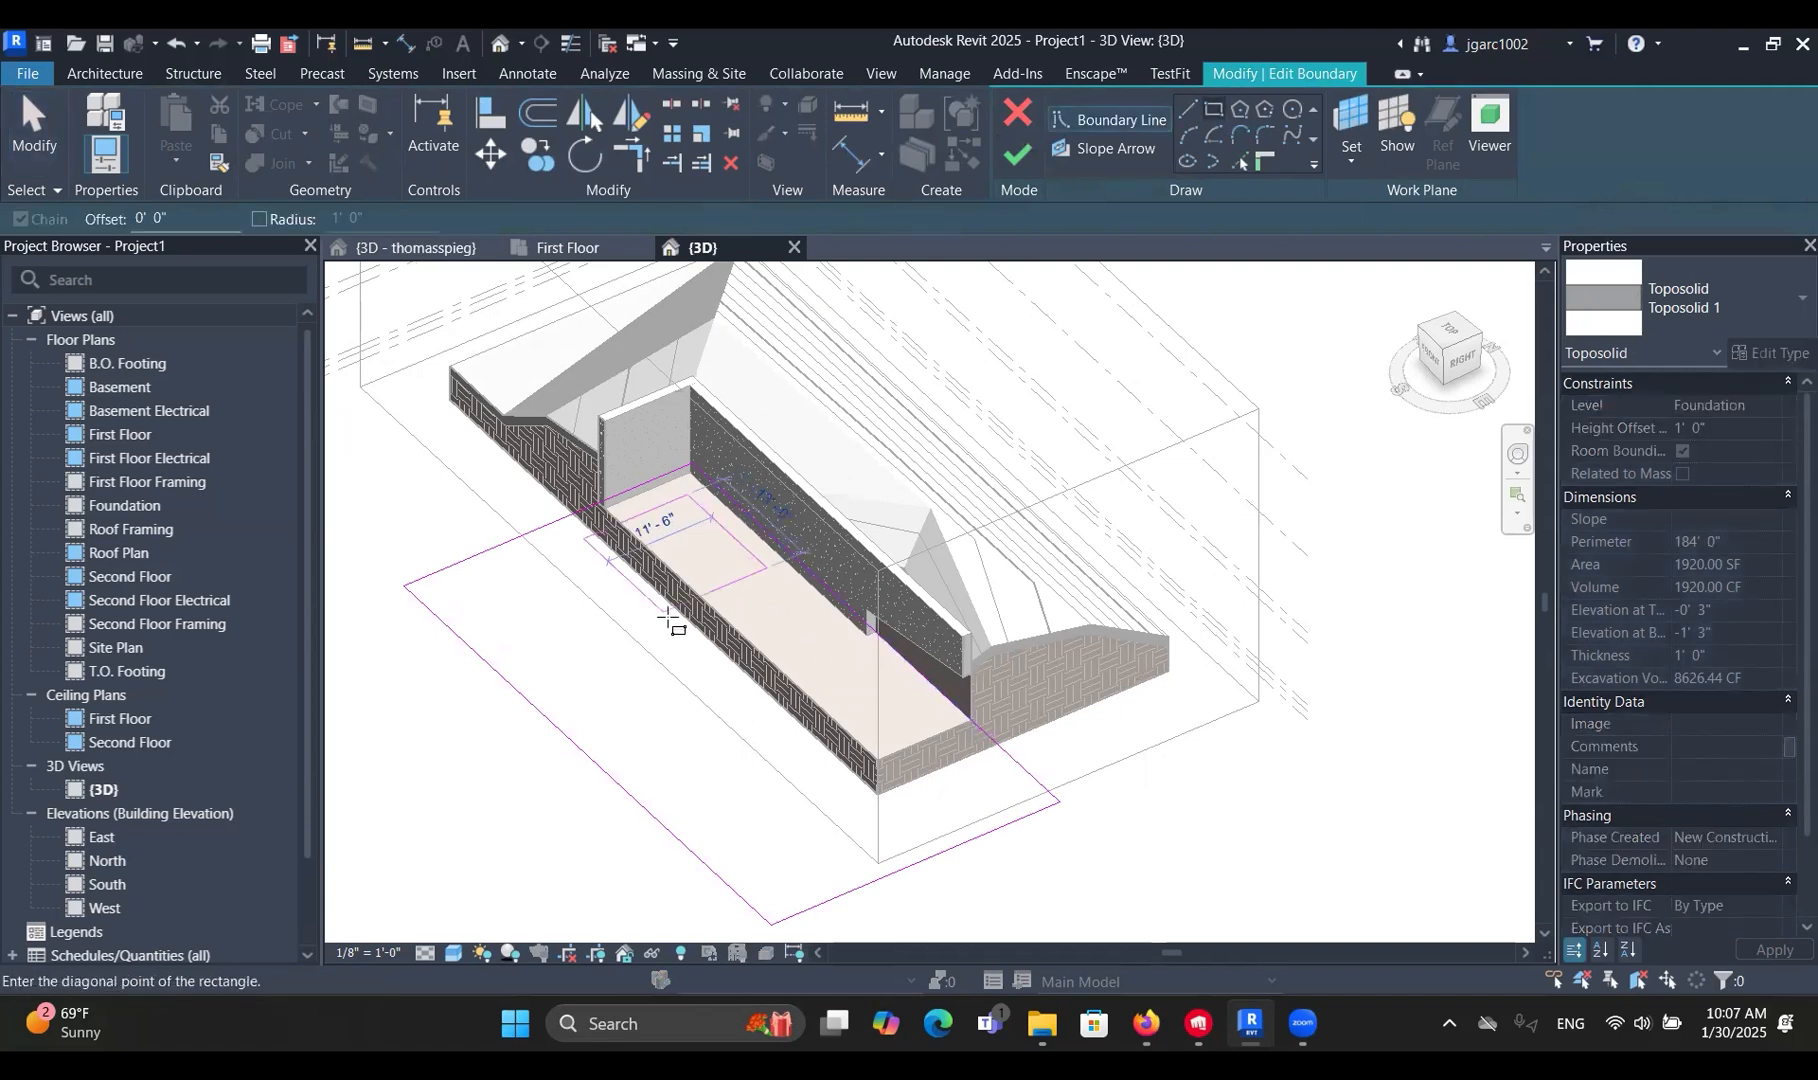
click(850, 777)
scroll(1010, 757, down, 1)
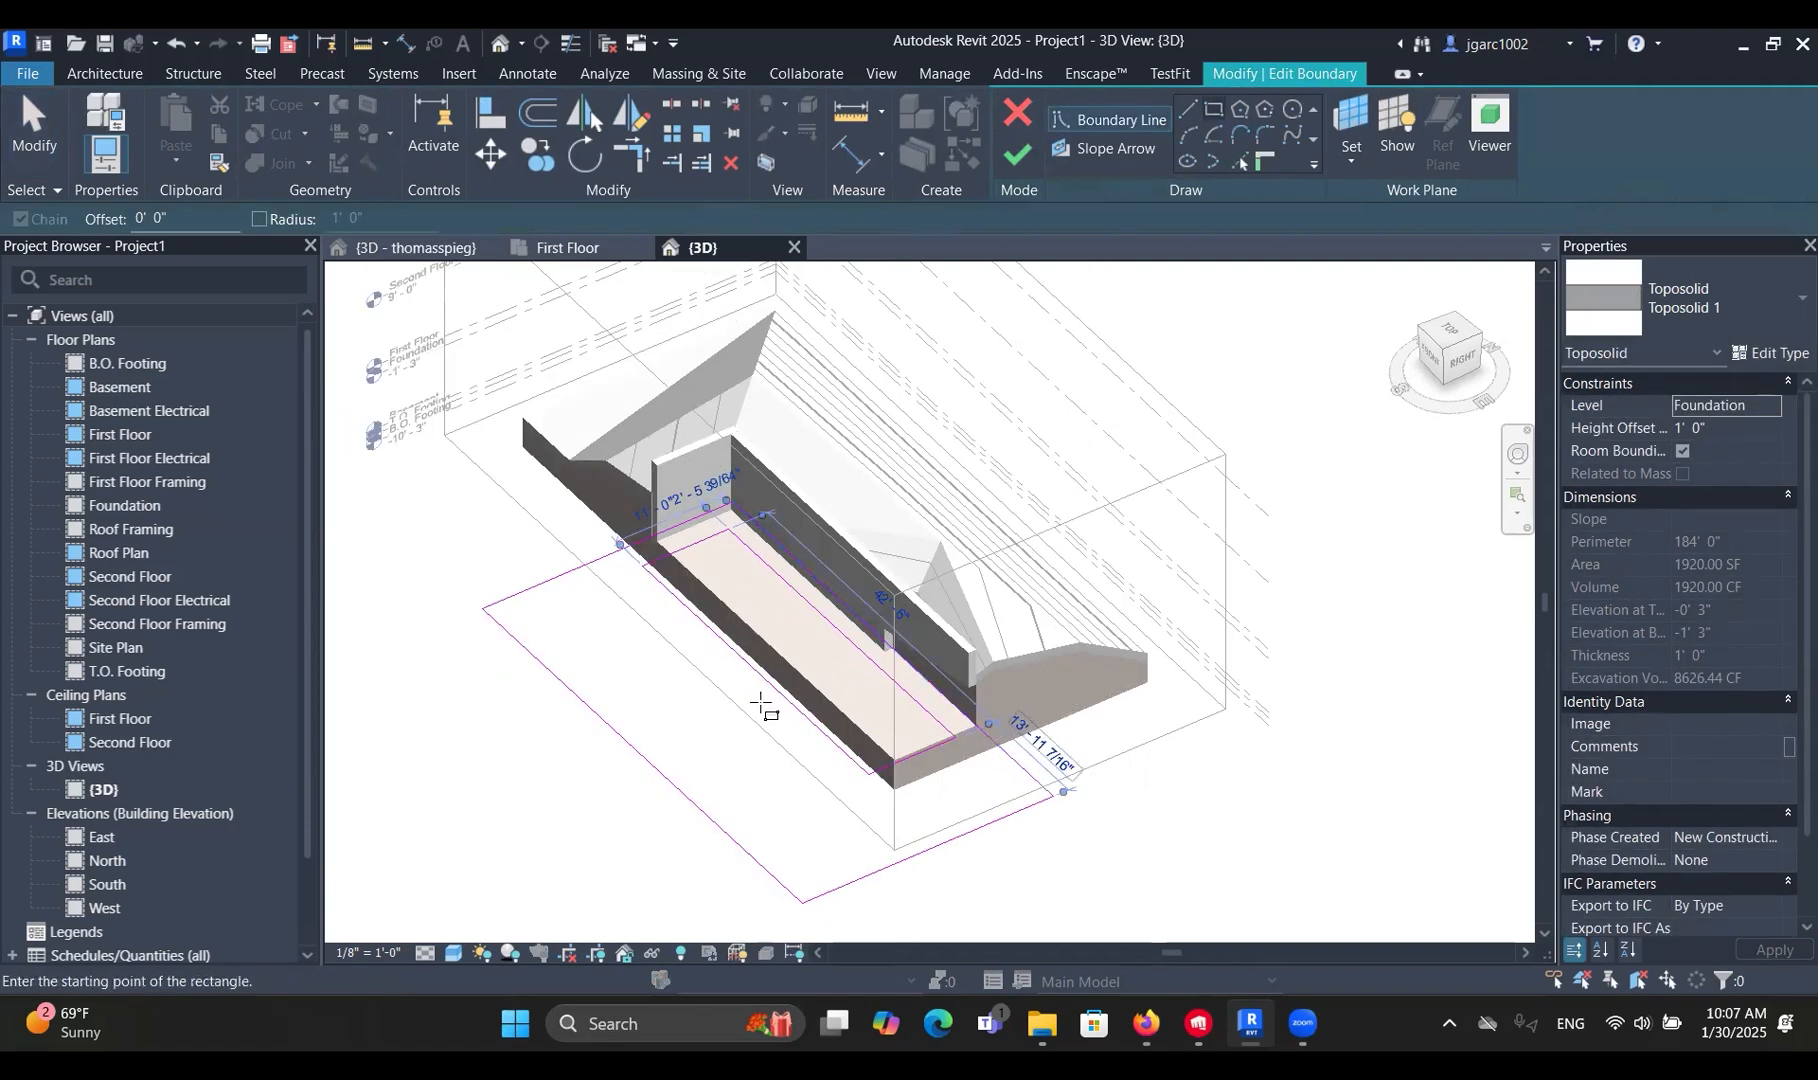
scroll(762, 705, up, 3)
click(1018, 155)
Remove the inner rectangle from the pad toposolid's boundary sketch and finish the boundary edit.
middle_drag(956, 550, 797, 447)
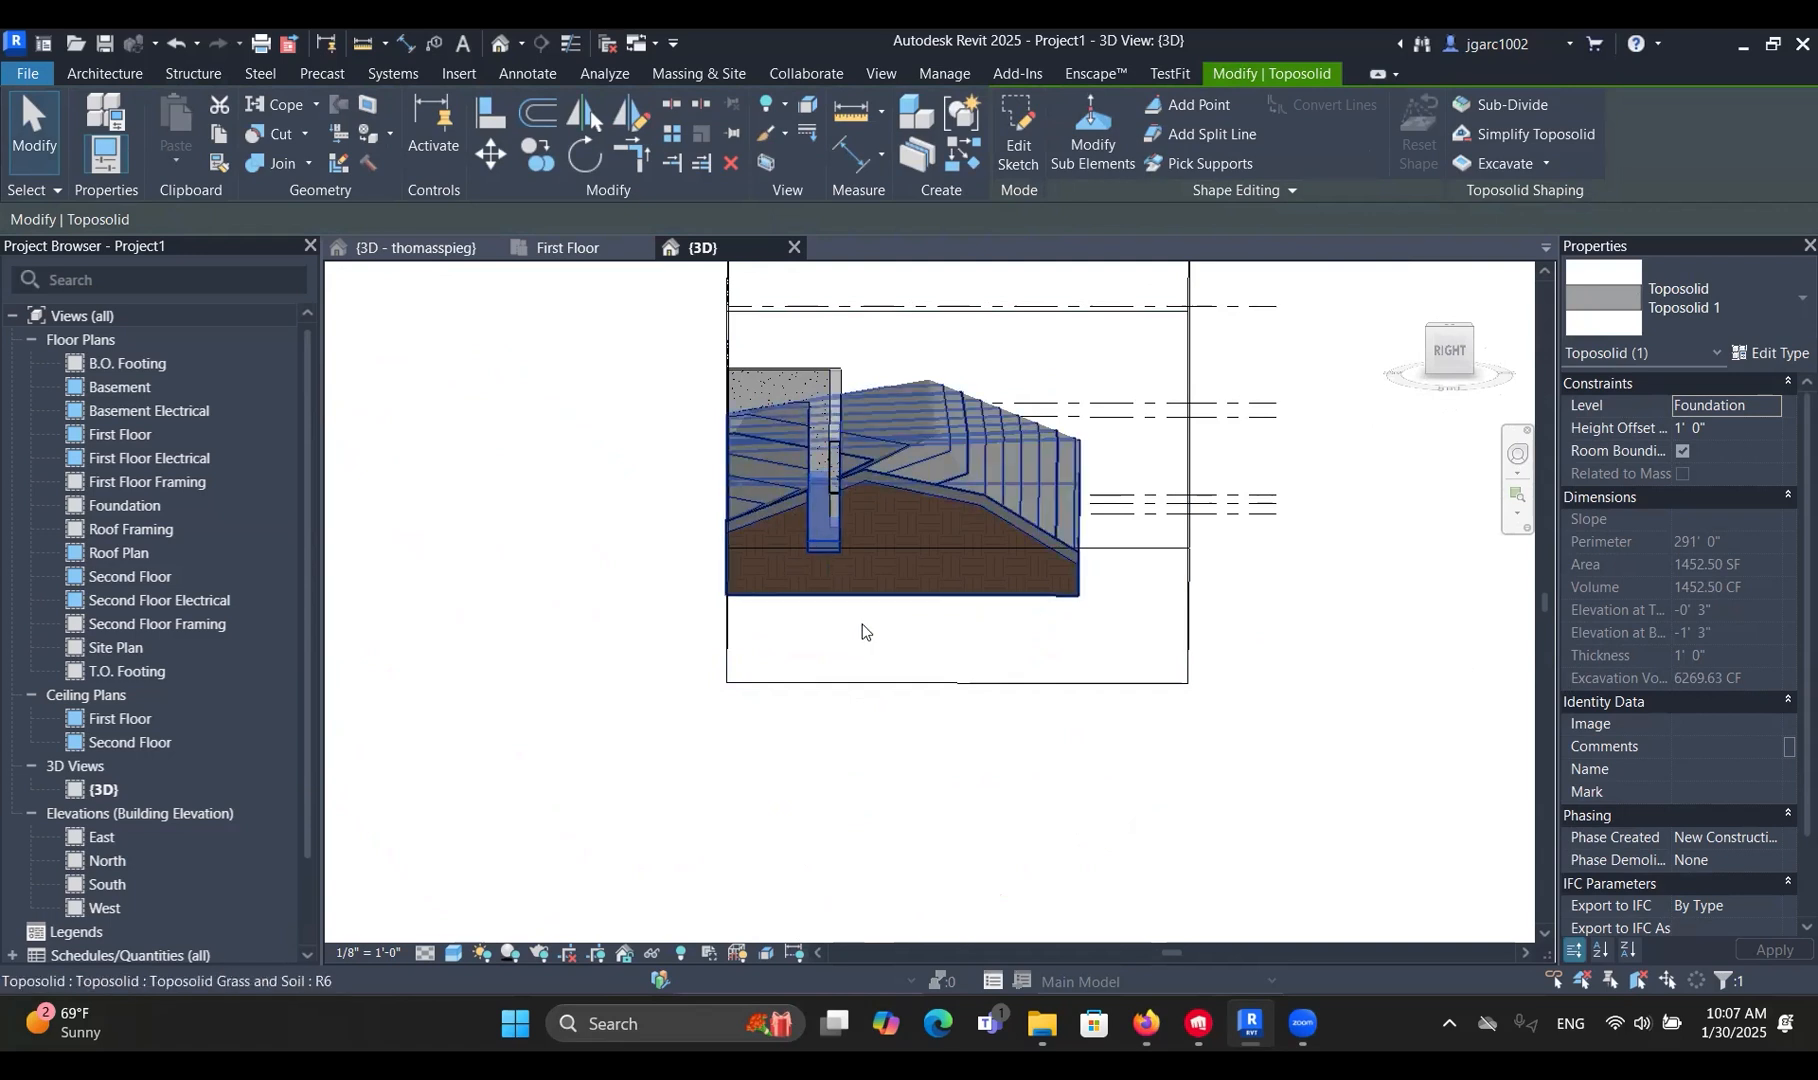
double_click(862, 530)
scroll(895, 560, up, 4)
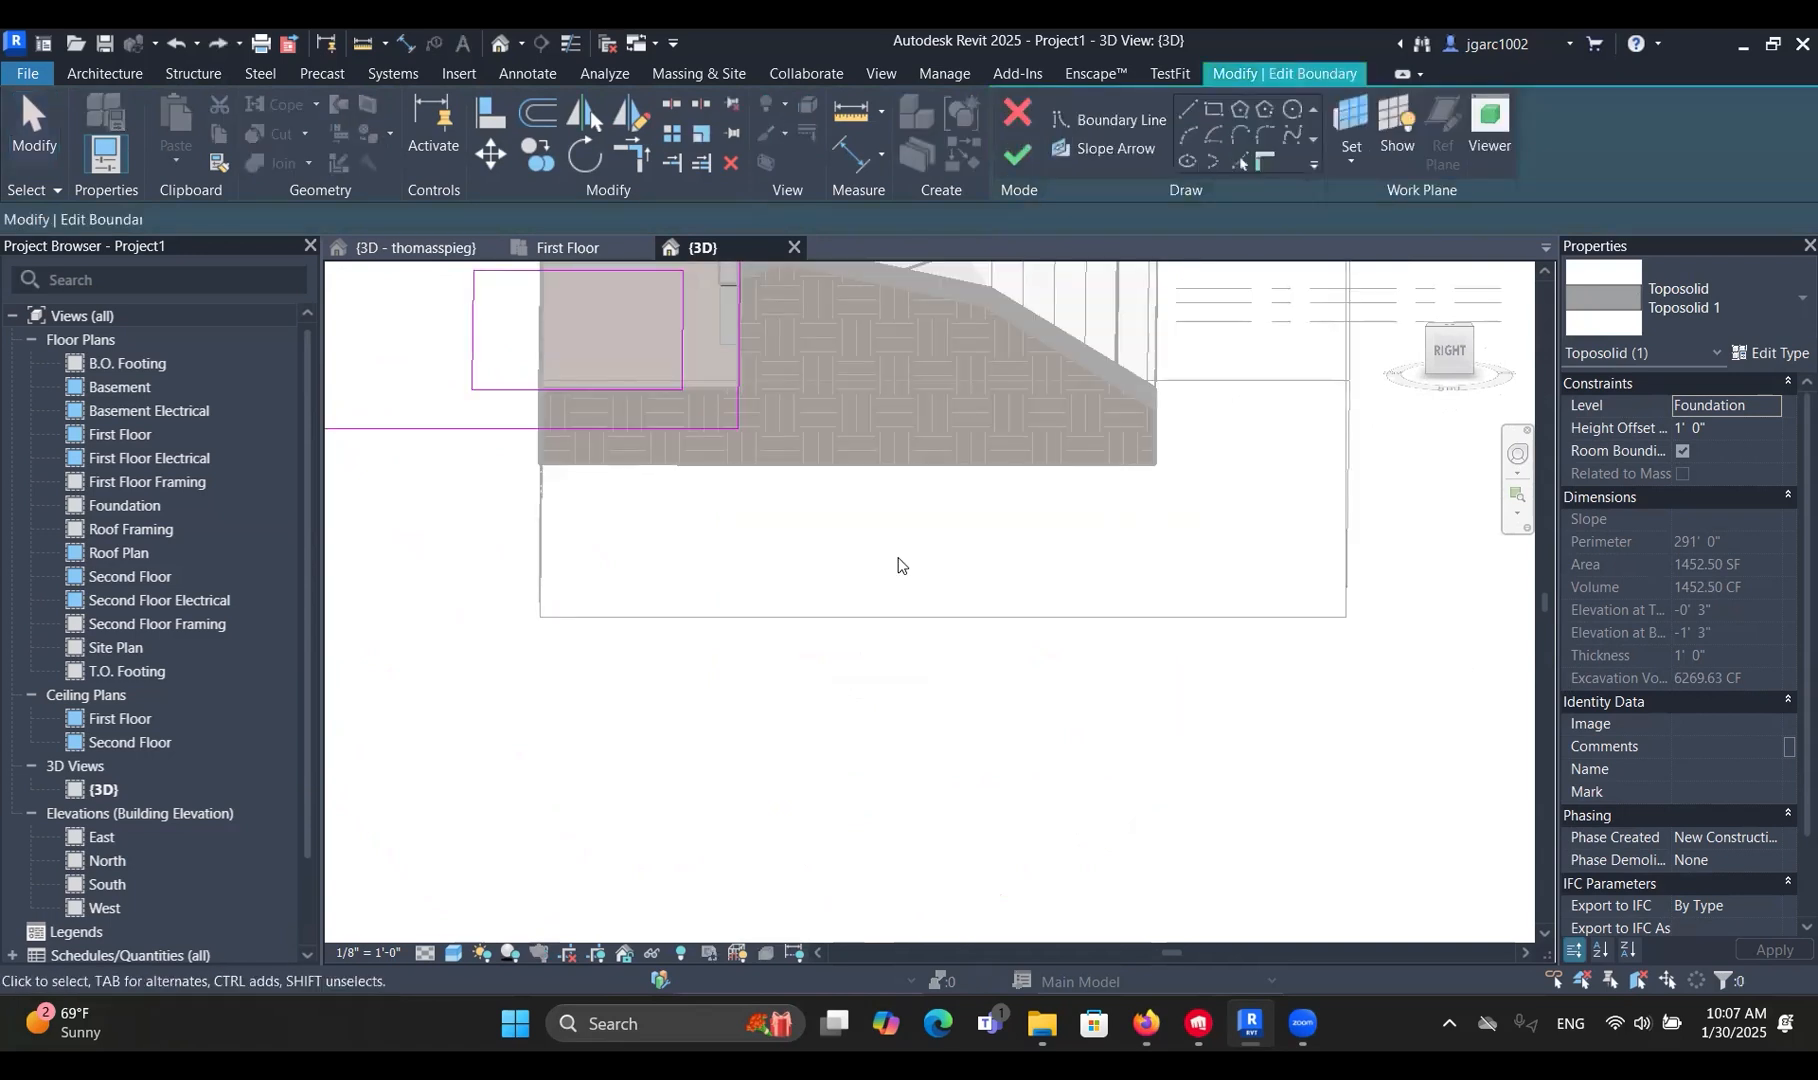
scroll(871, 515, down, 3)
scroll(834, 477, down, 3)
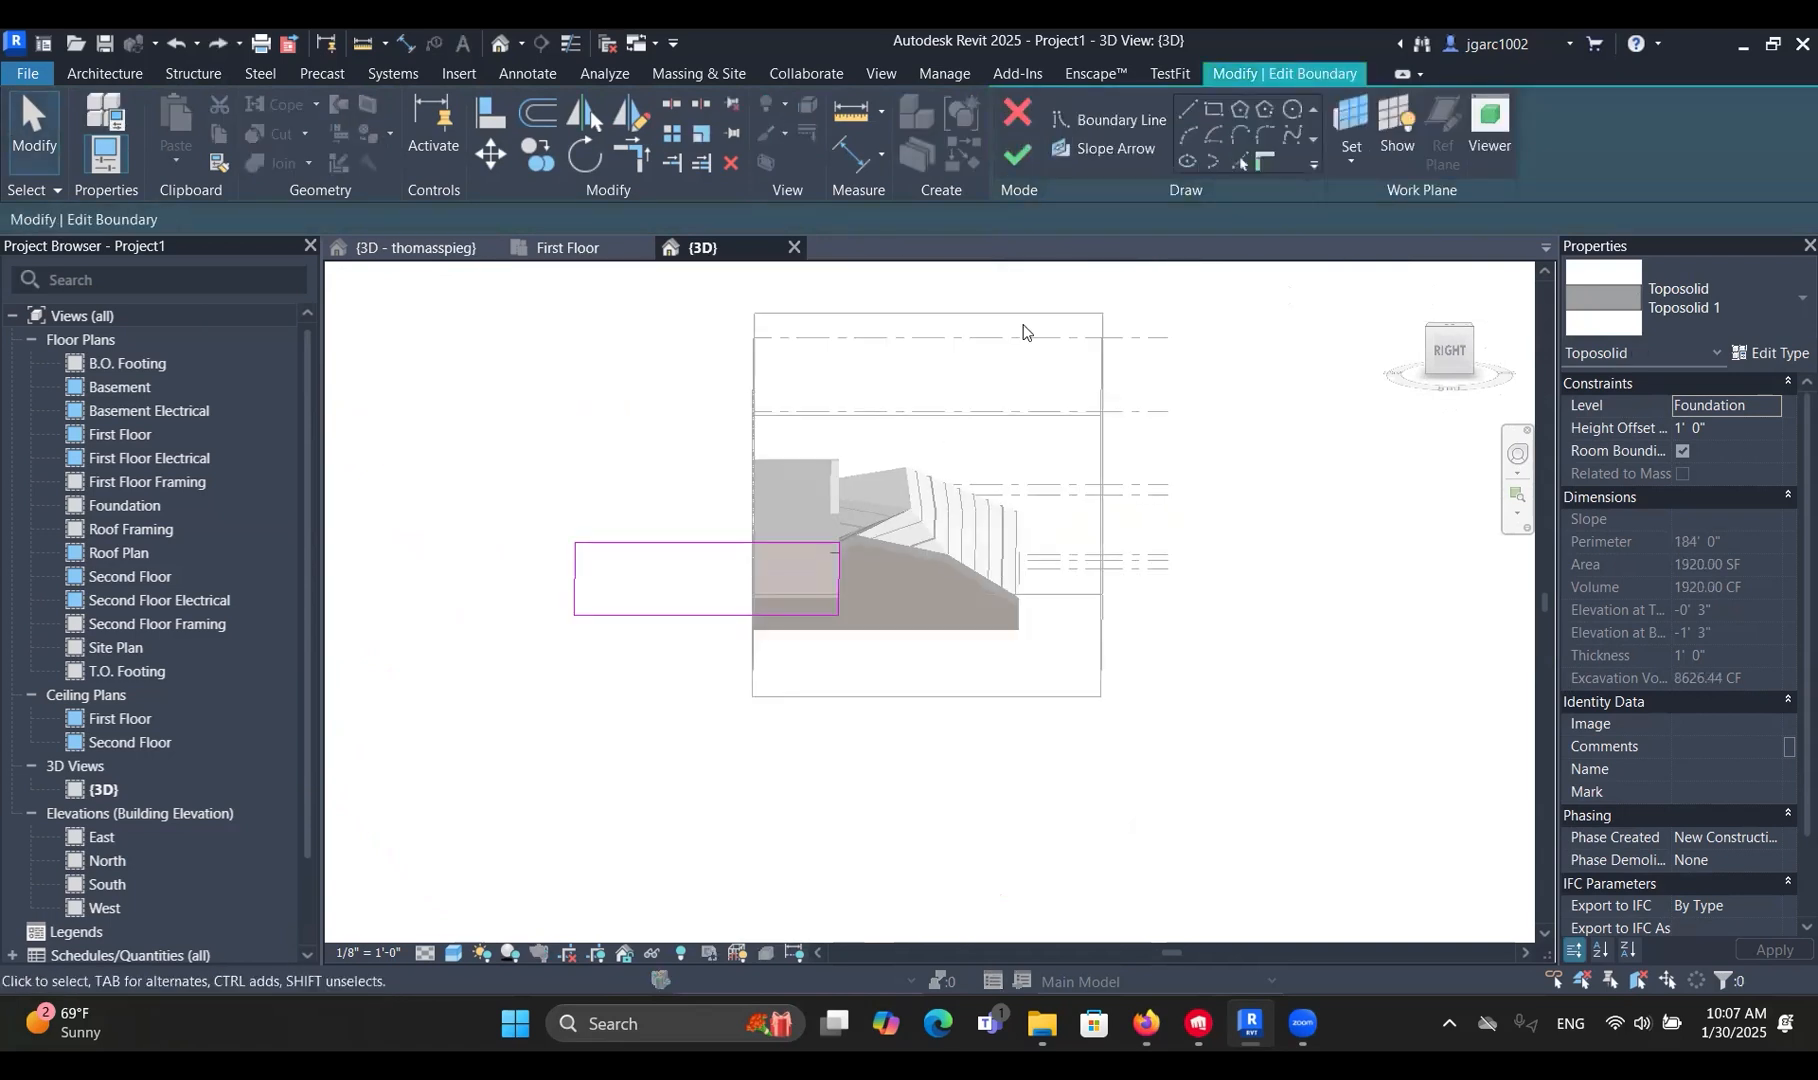
click(1016, 155)
scroll(876, 567, down, 2)
shift+middle_drag(876, 567, 1050, 620)
click(1111, 629)
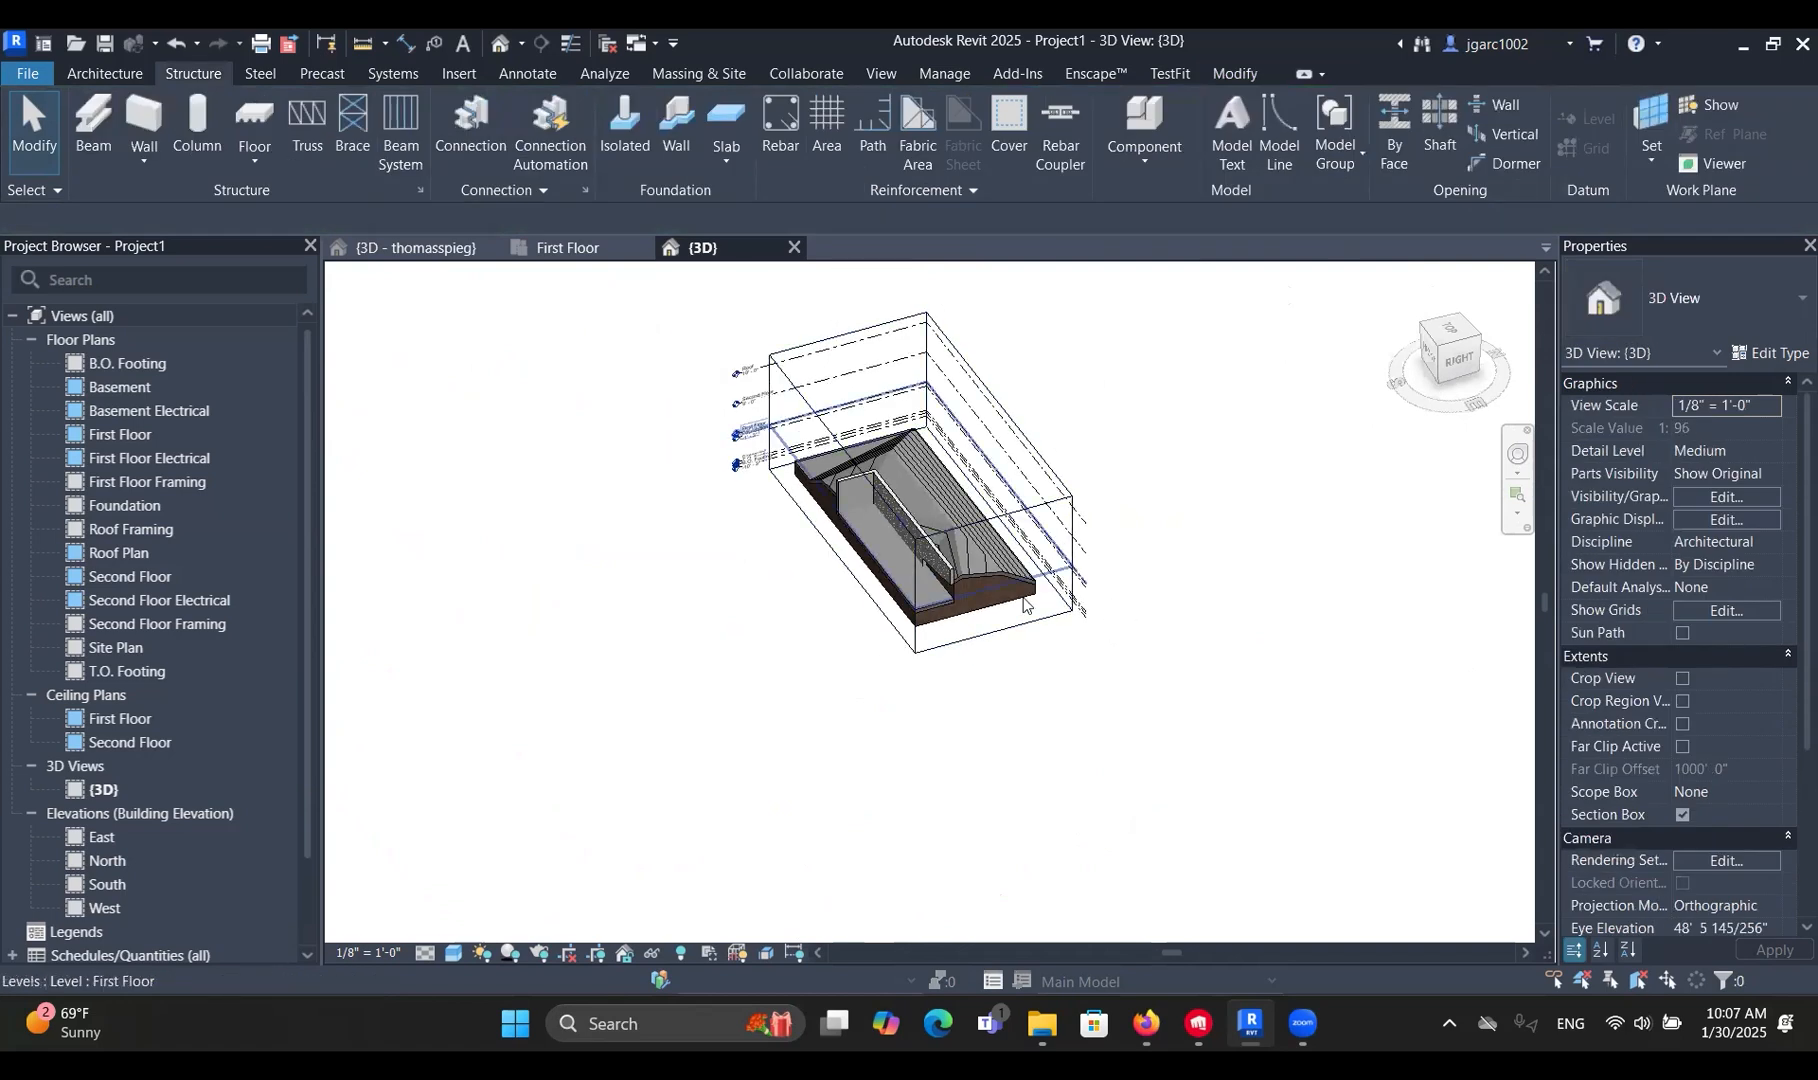
scroll(994, 582, up, 3)
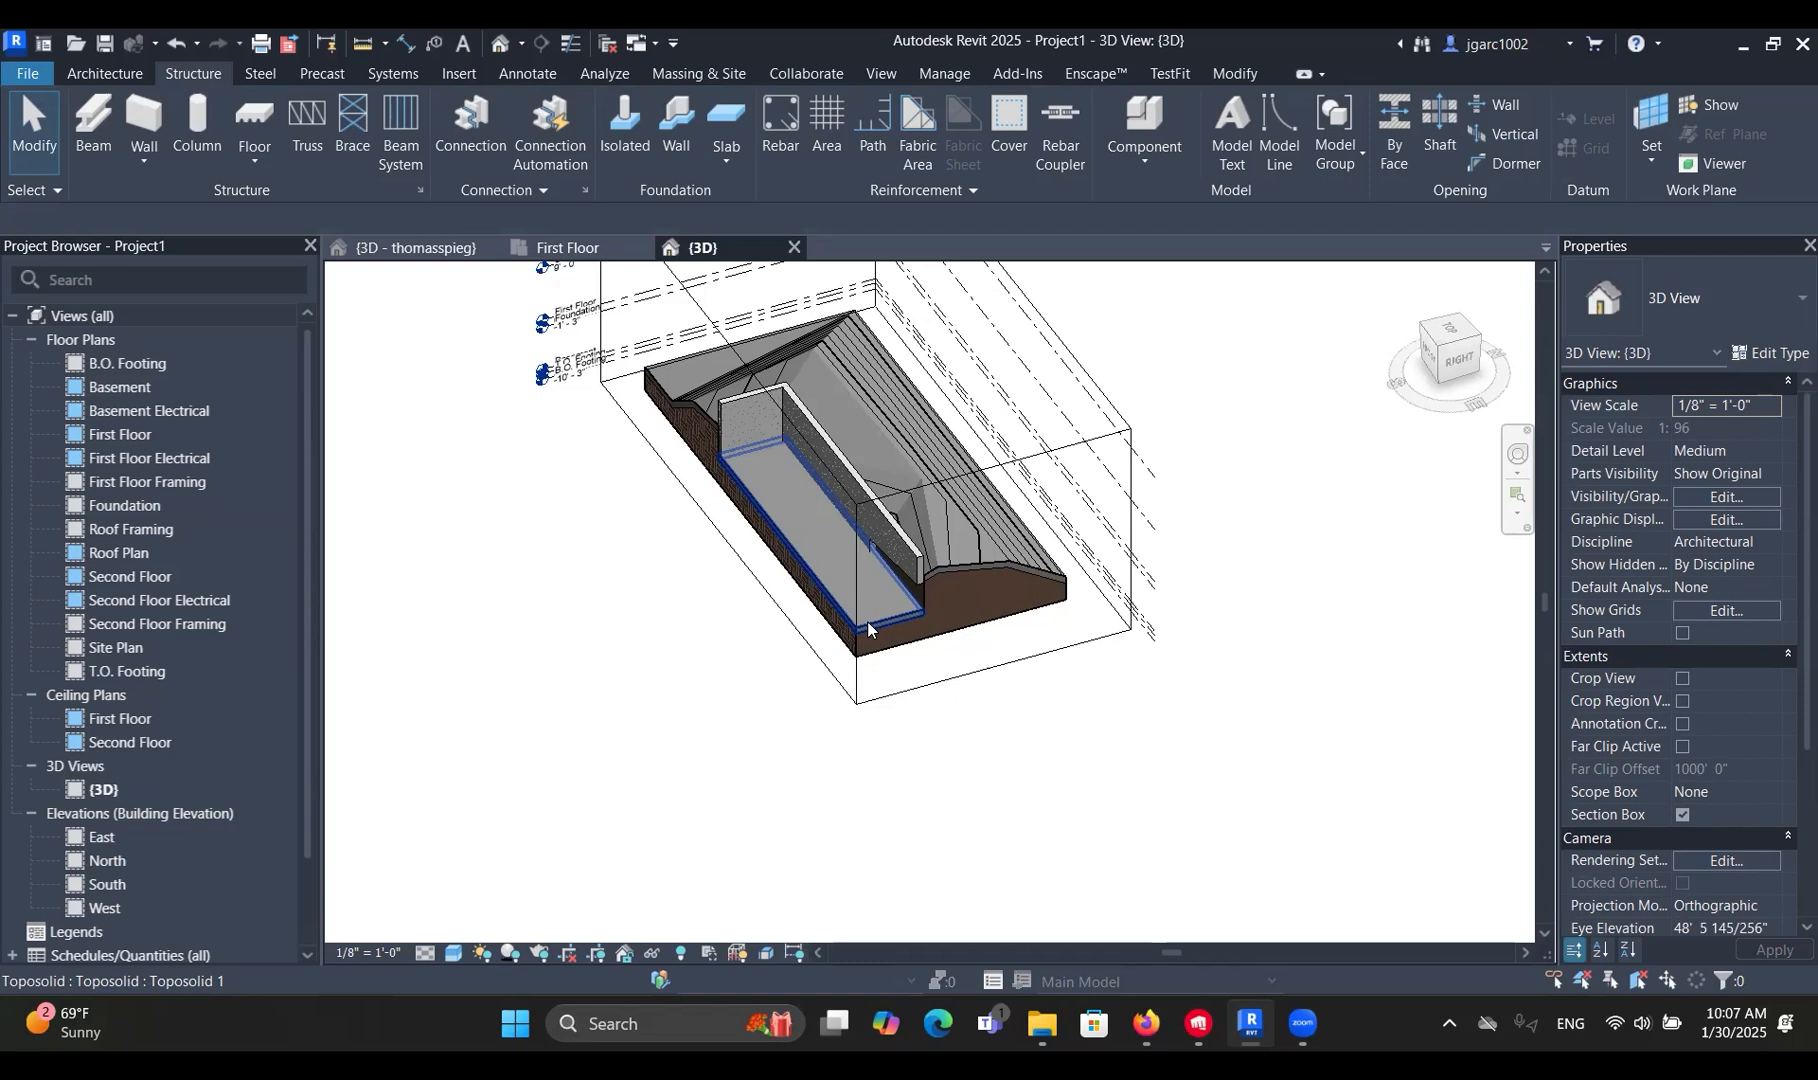
middle_drag(549, 549, 545, 663)
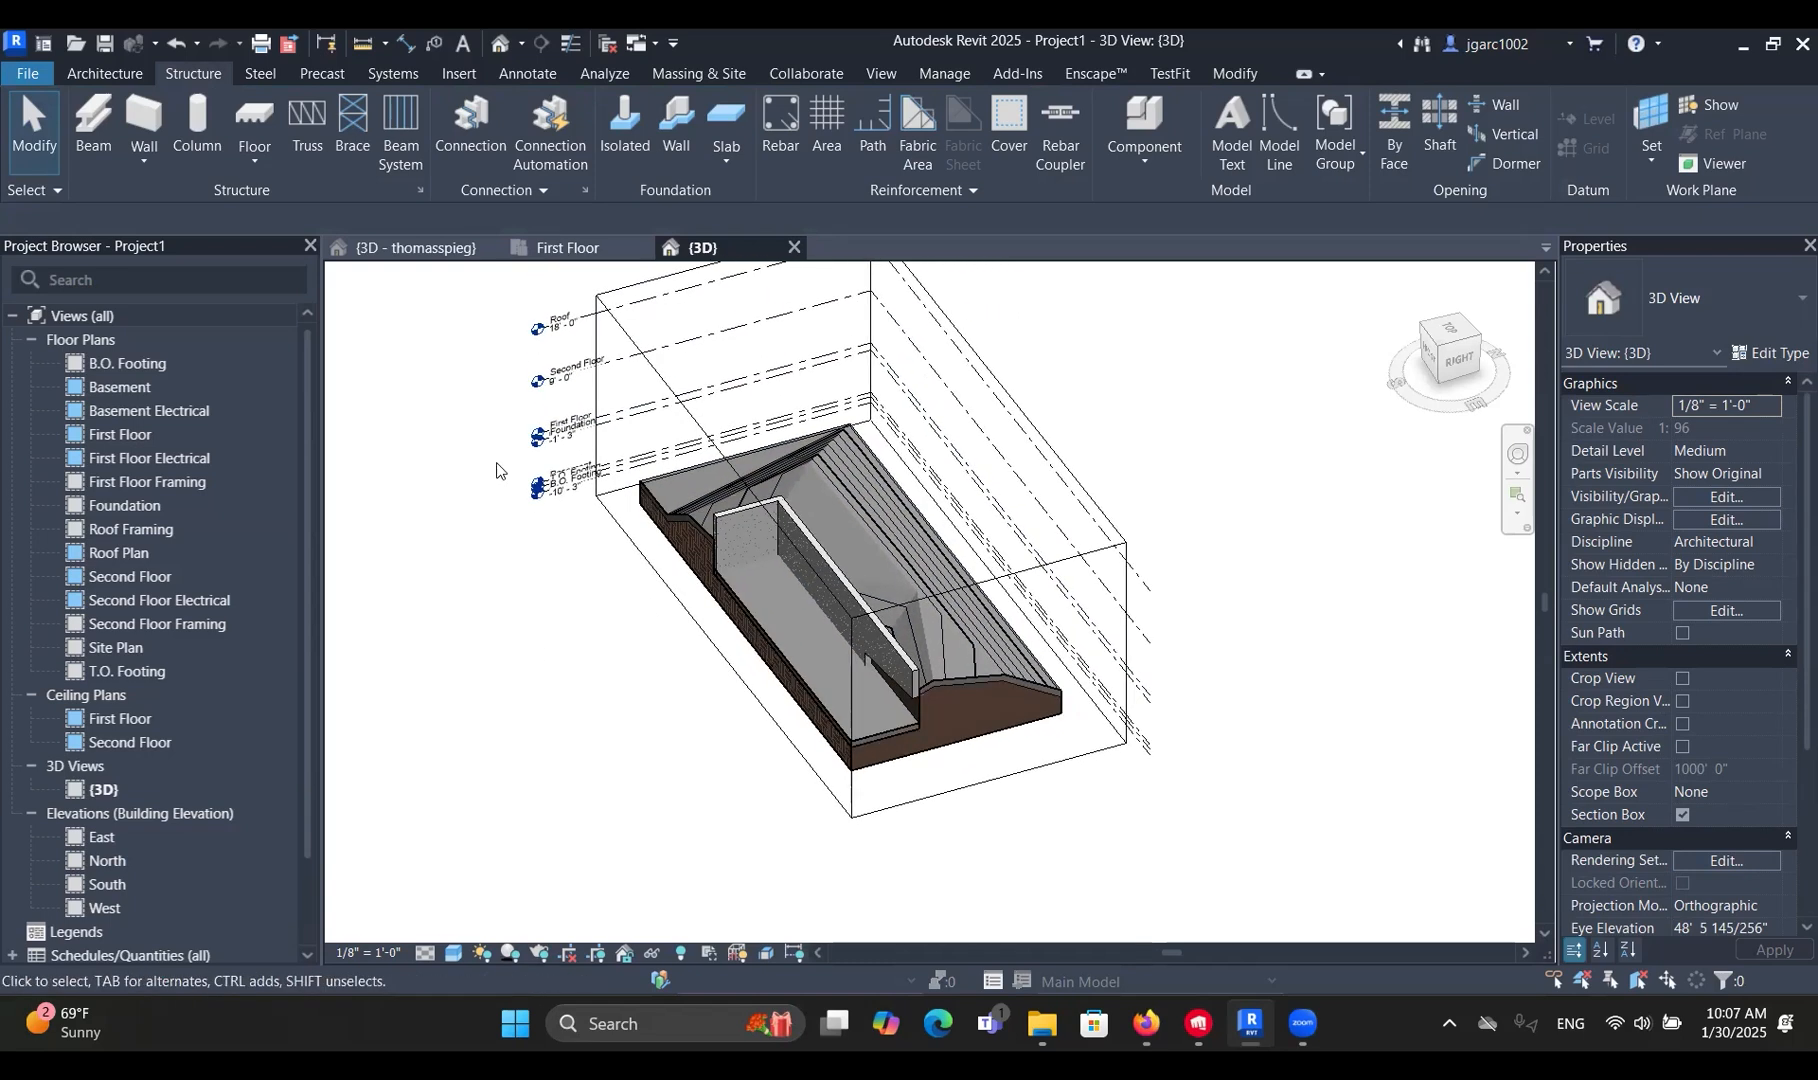
click(93, 73)
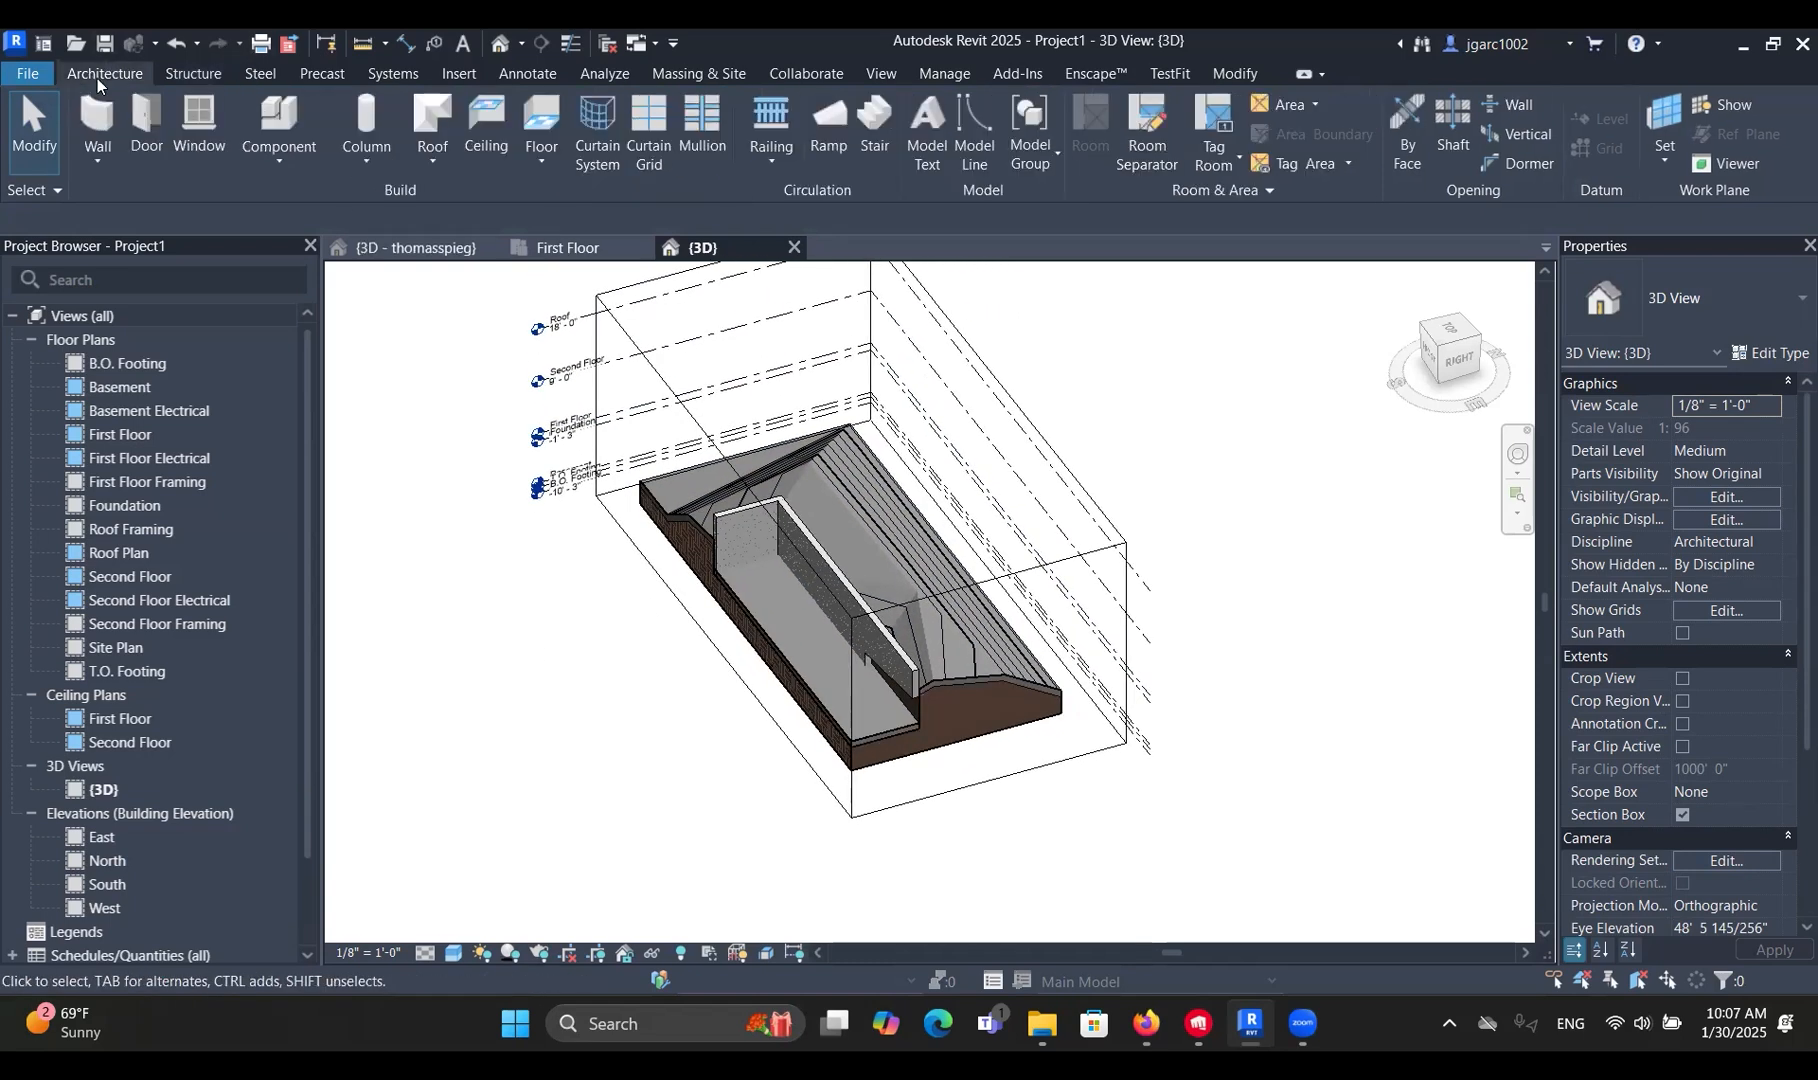
click(254, 163)
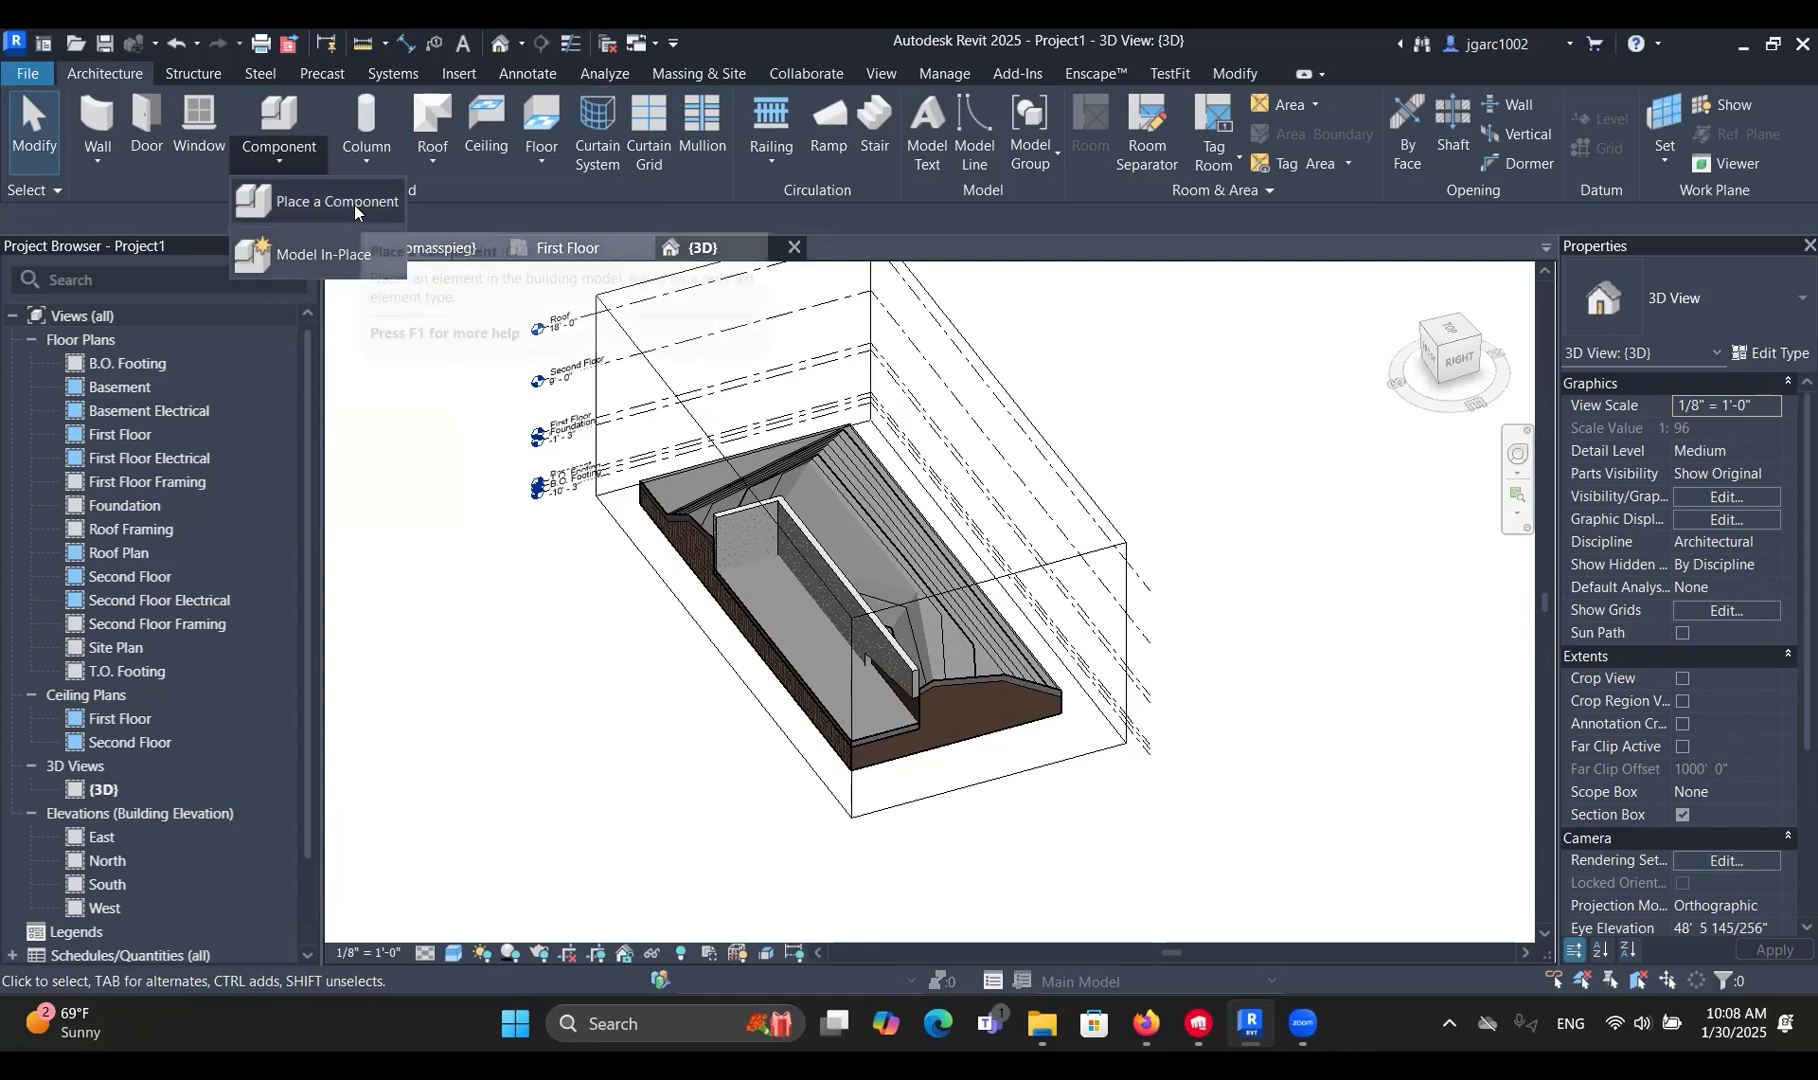
click(440, 426)
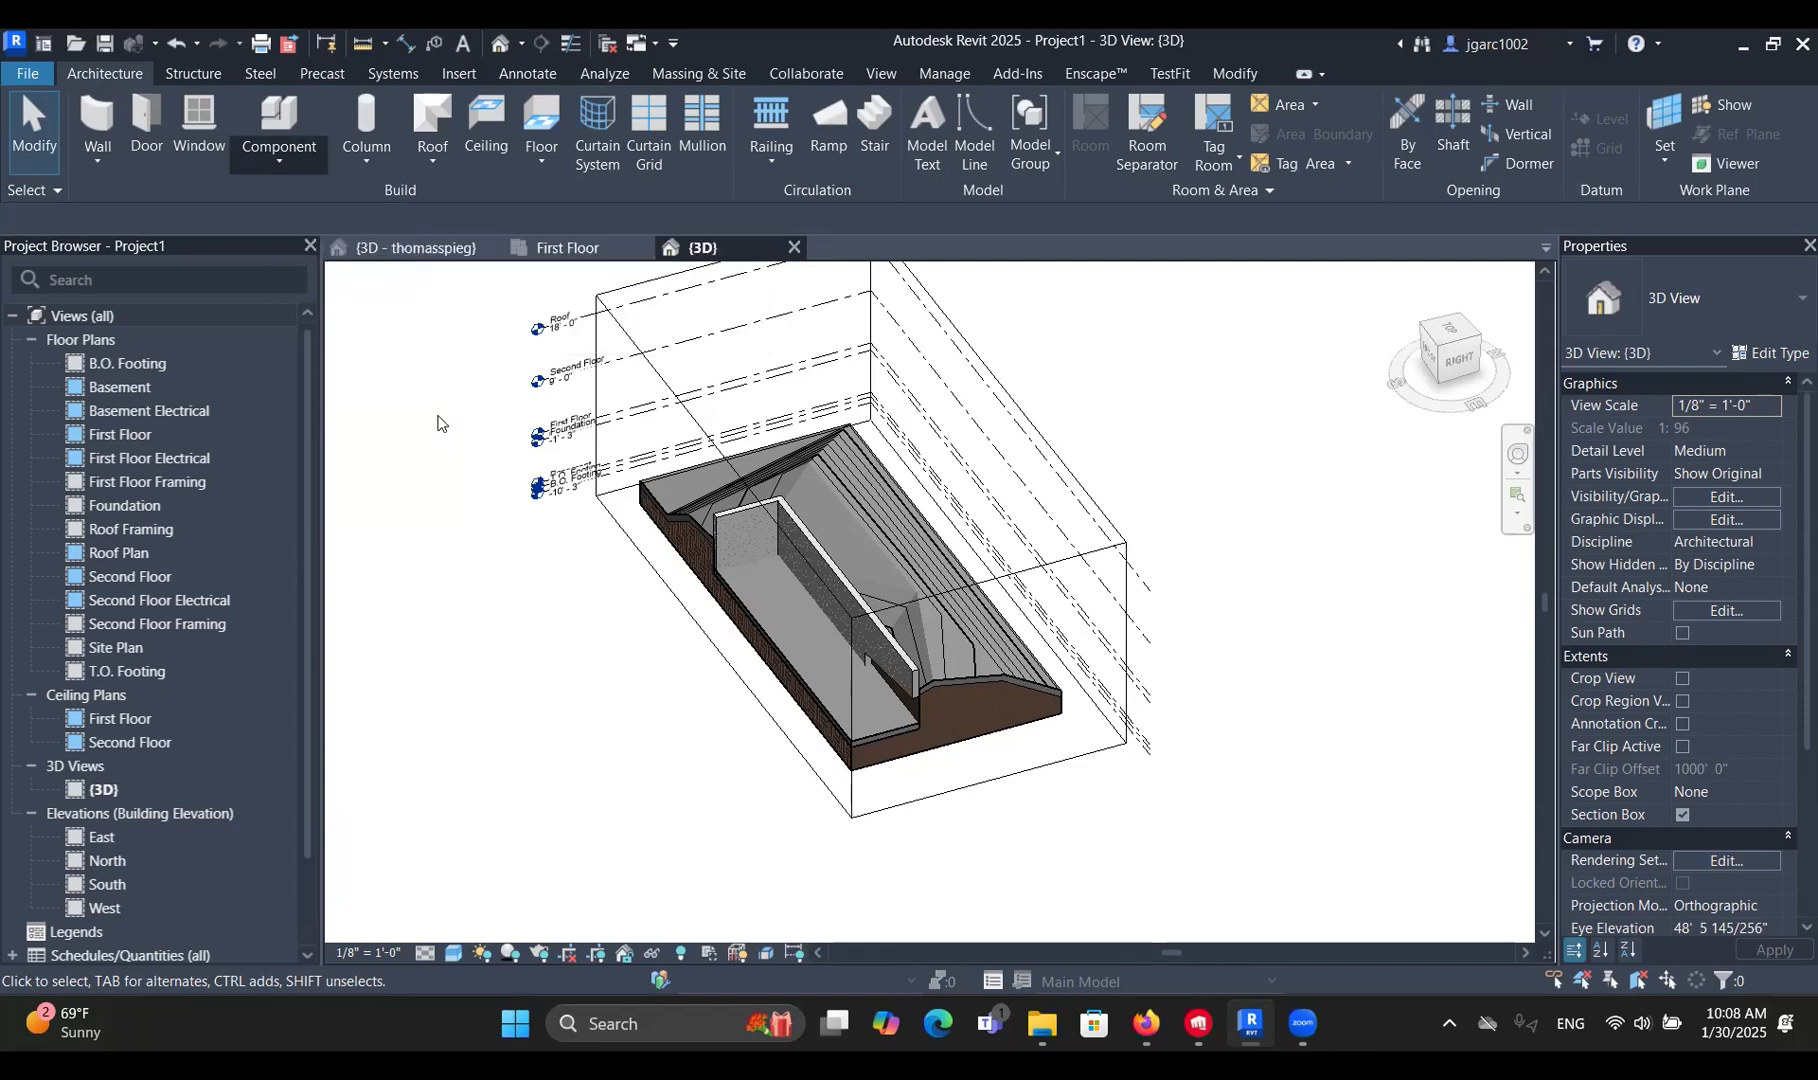
scroll(500, 410, down, 2)
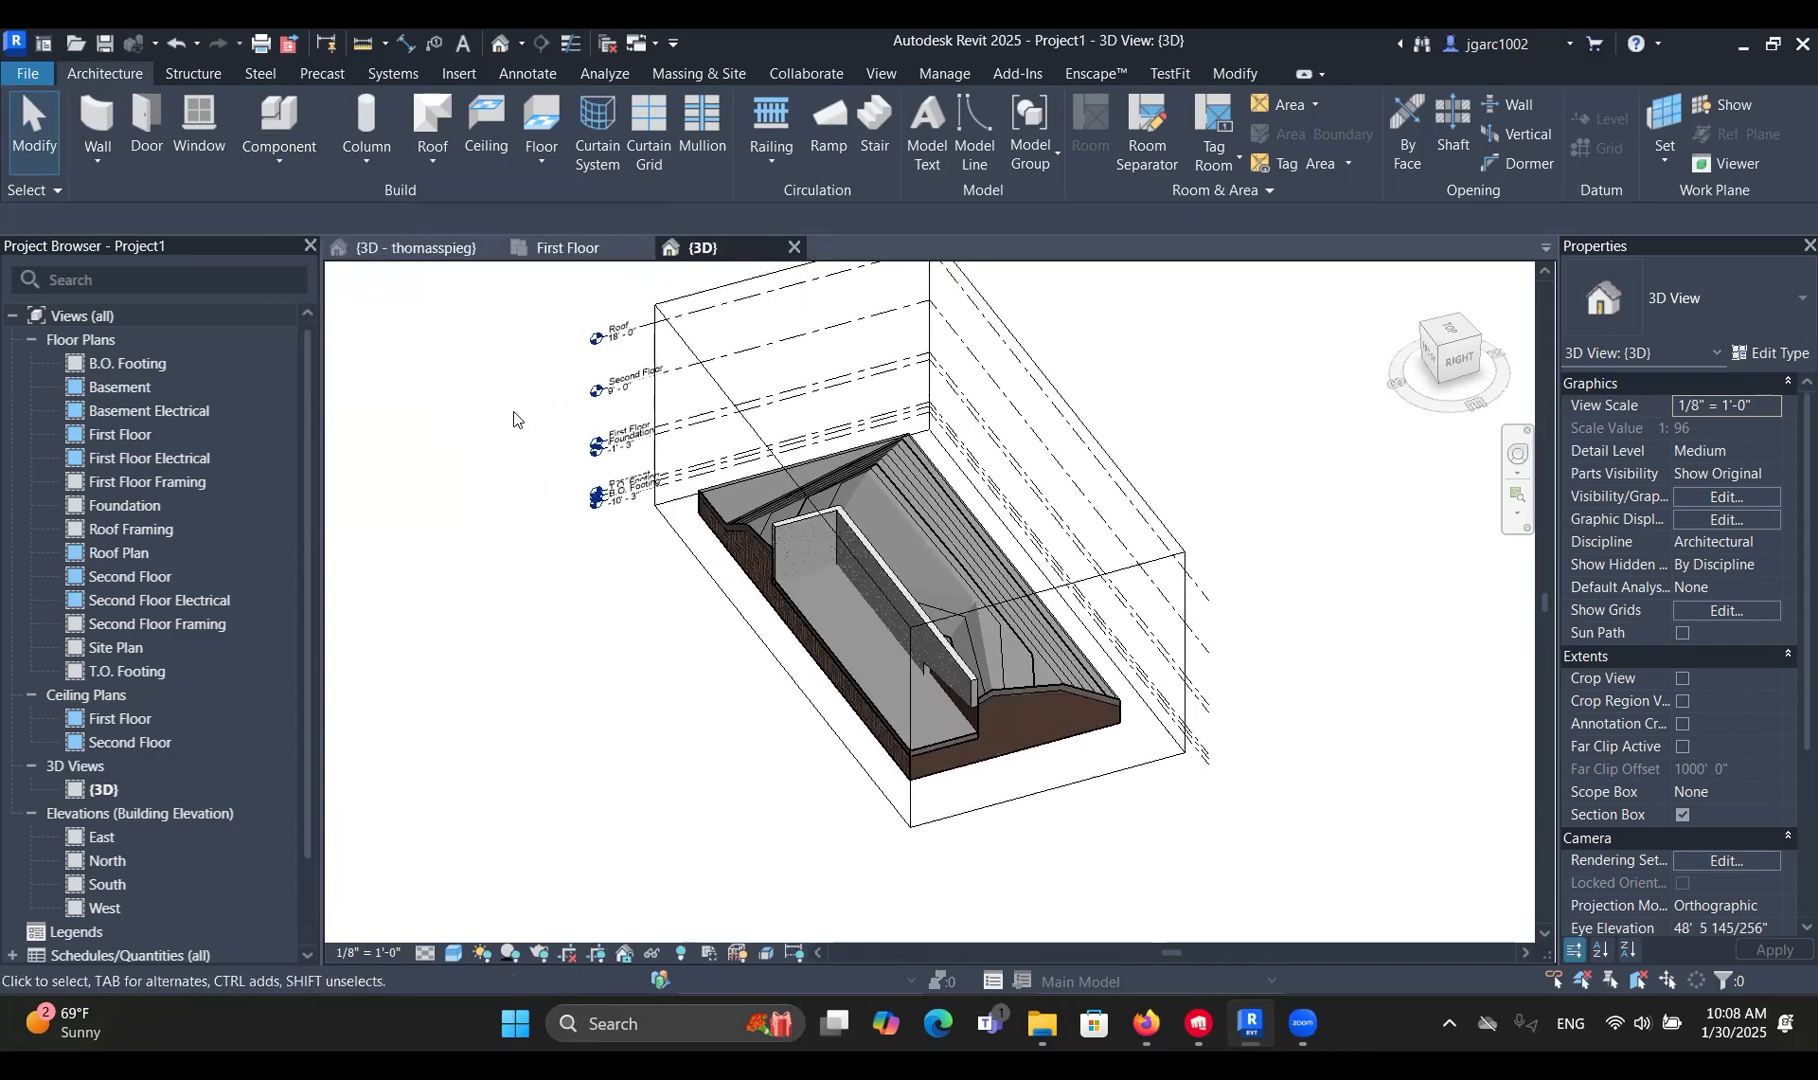
Create a new family from the D - 36 x 24 template in the Titleblocks folder.
click(24, 78)
mouse_move(150, 167)
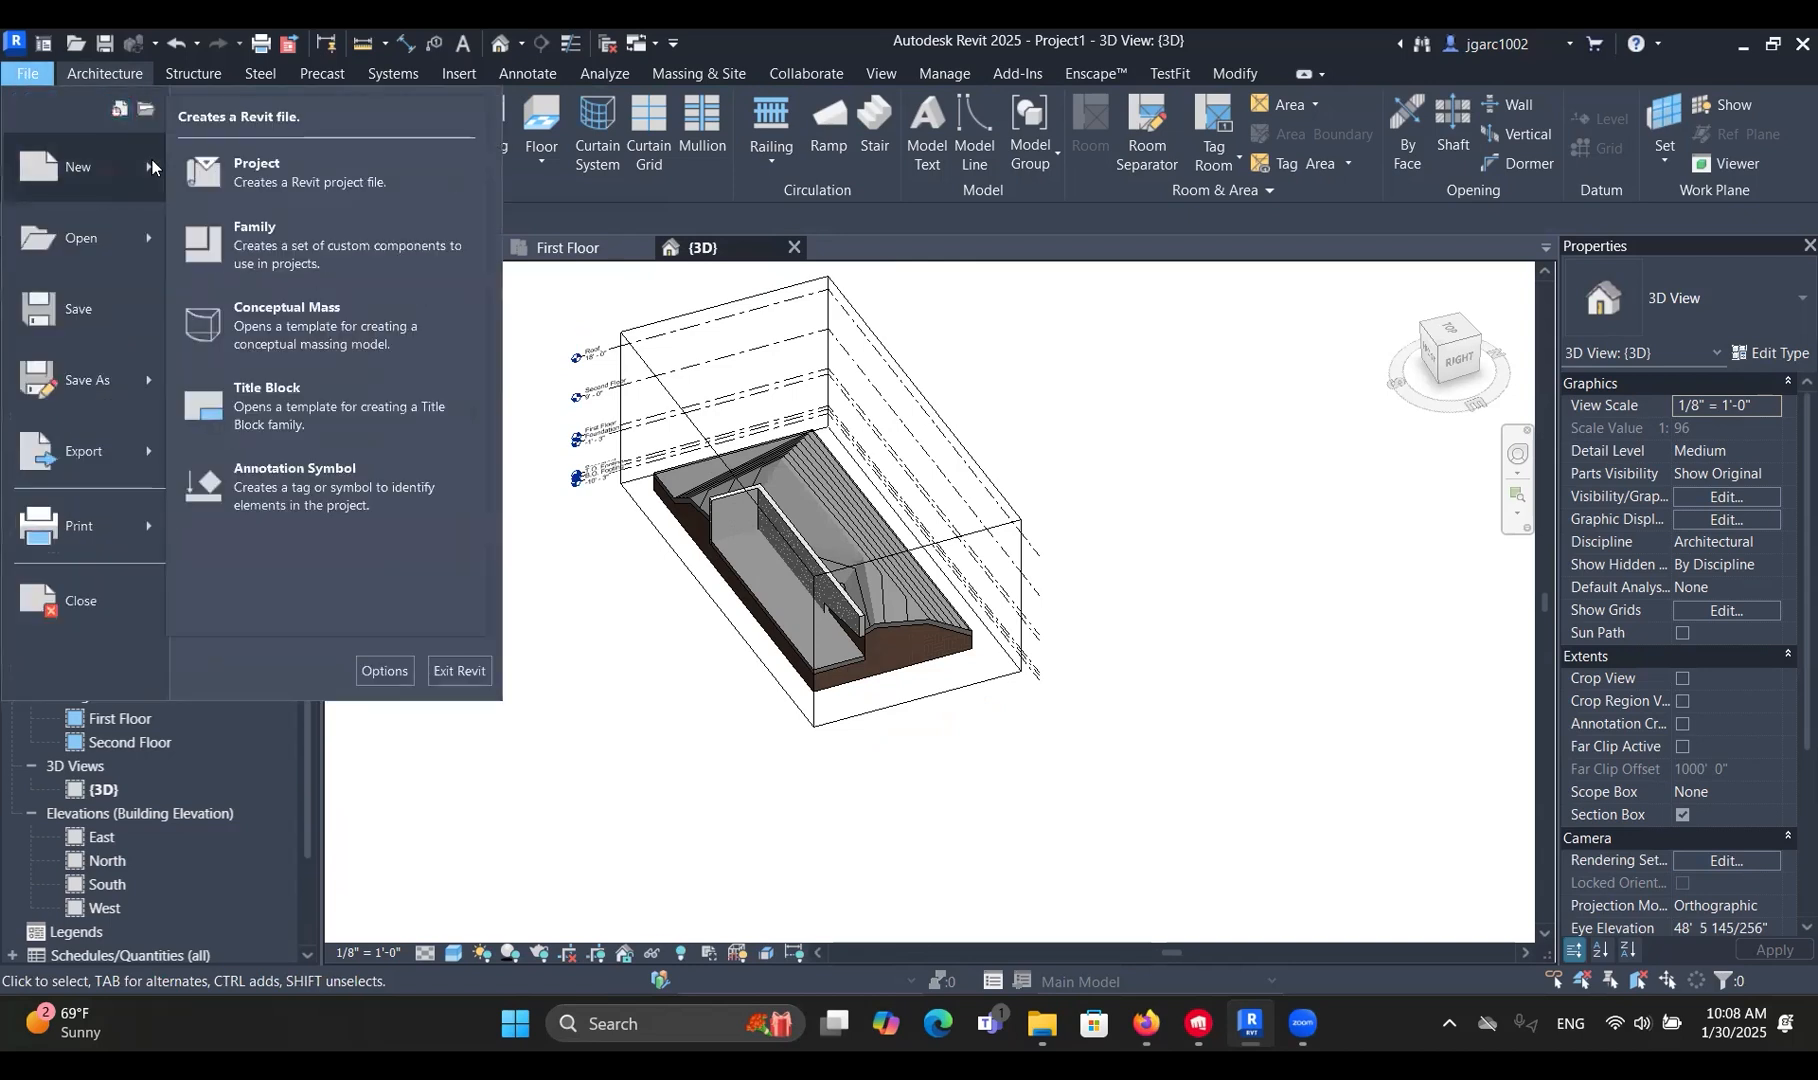
click(268, 250)
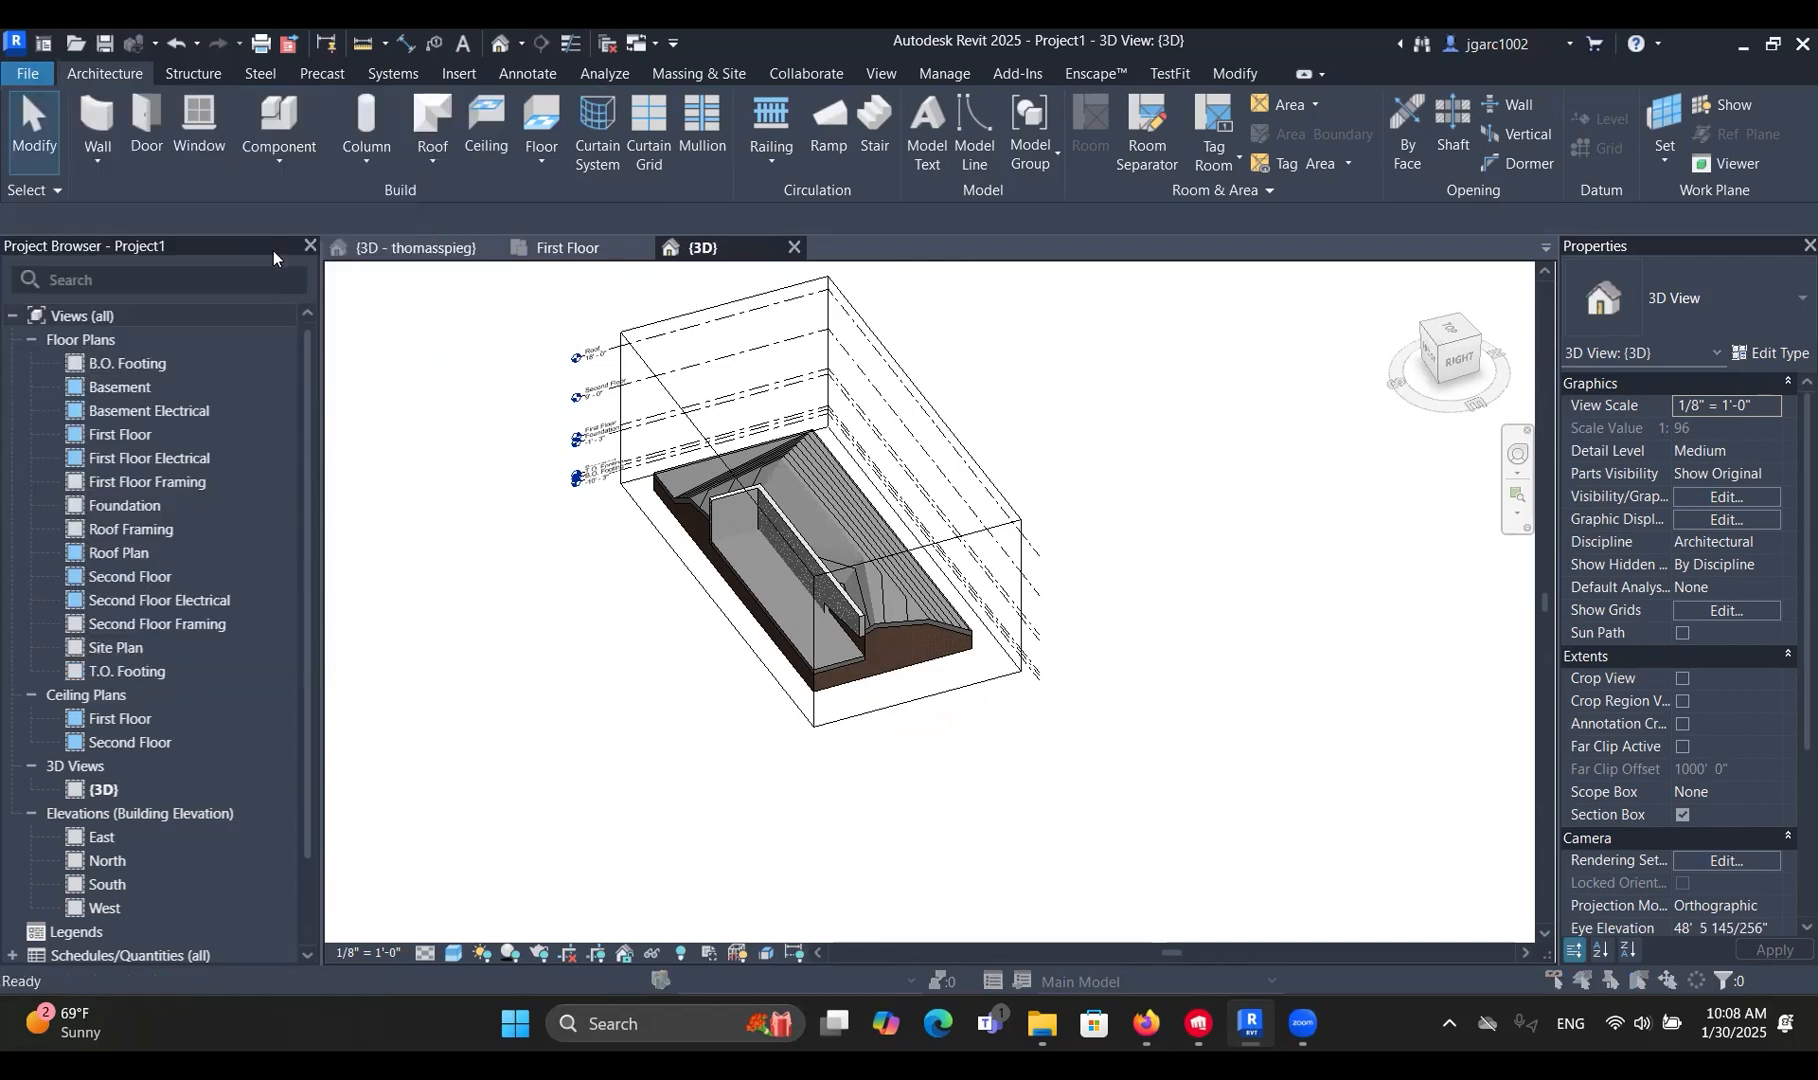
mouse_move(1130, 376)
mouse_down()
mouse_move(1135, 684)
mouse_move(1146, 380)
mouse_up()
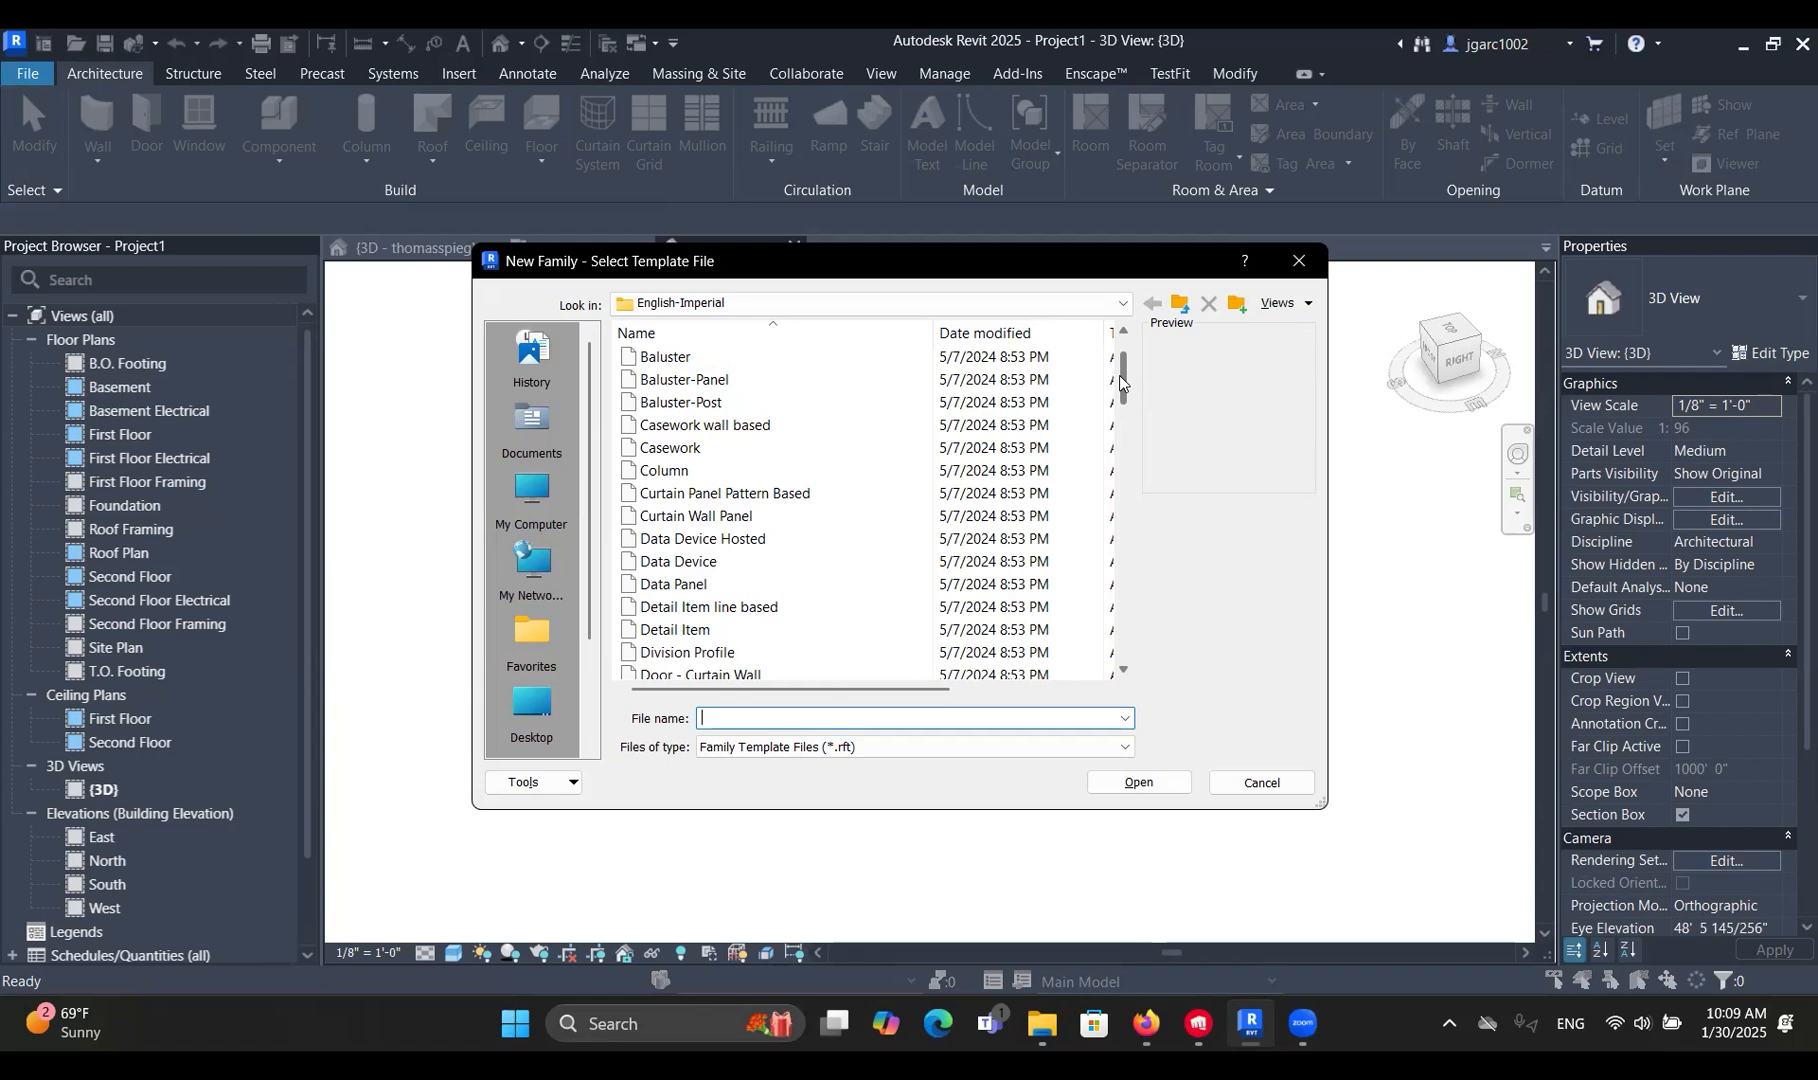
scroll(1119, 377, down, 2)
scroll(1122, 382, up, 2)
drag(1125, 383, 1137, 370)
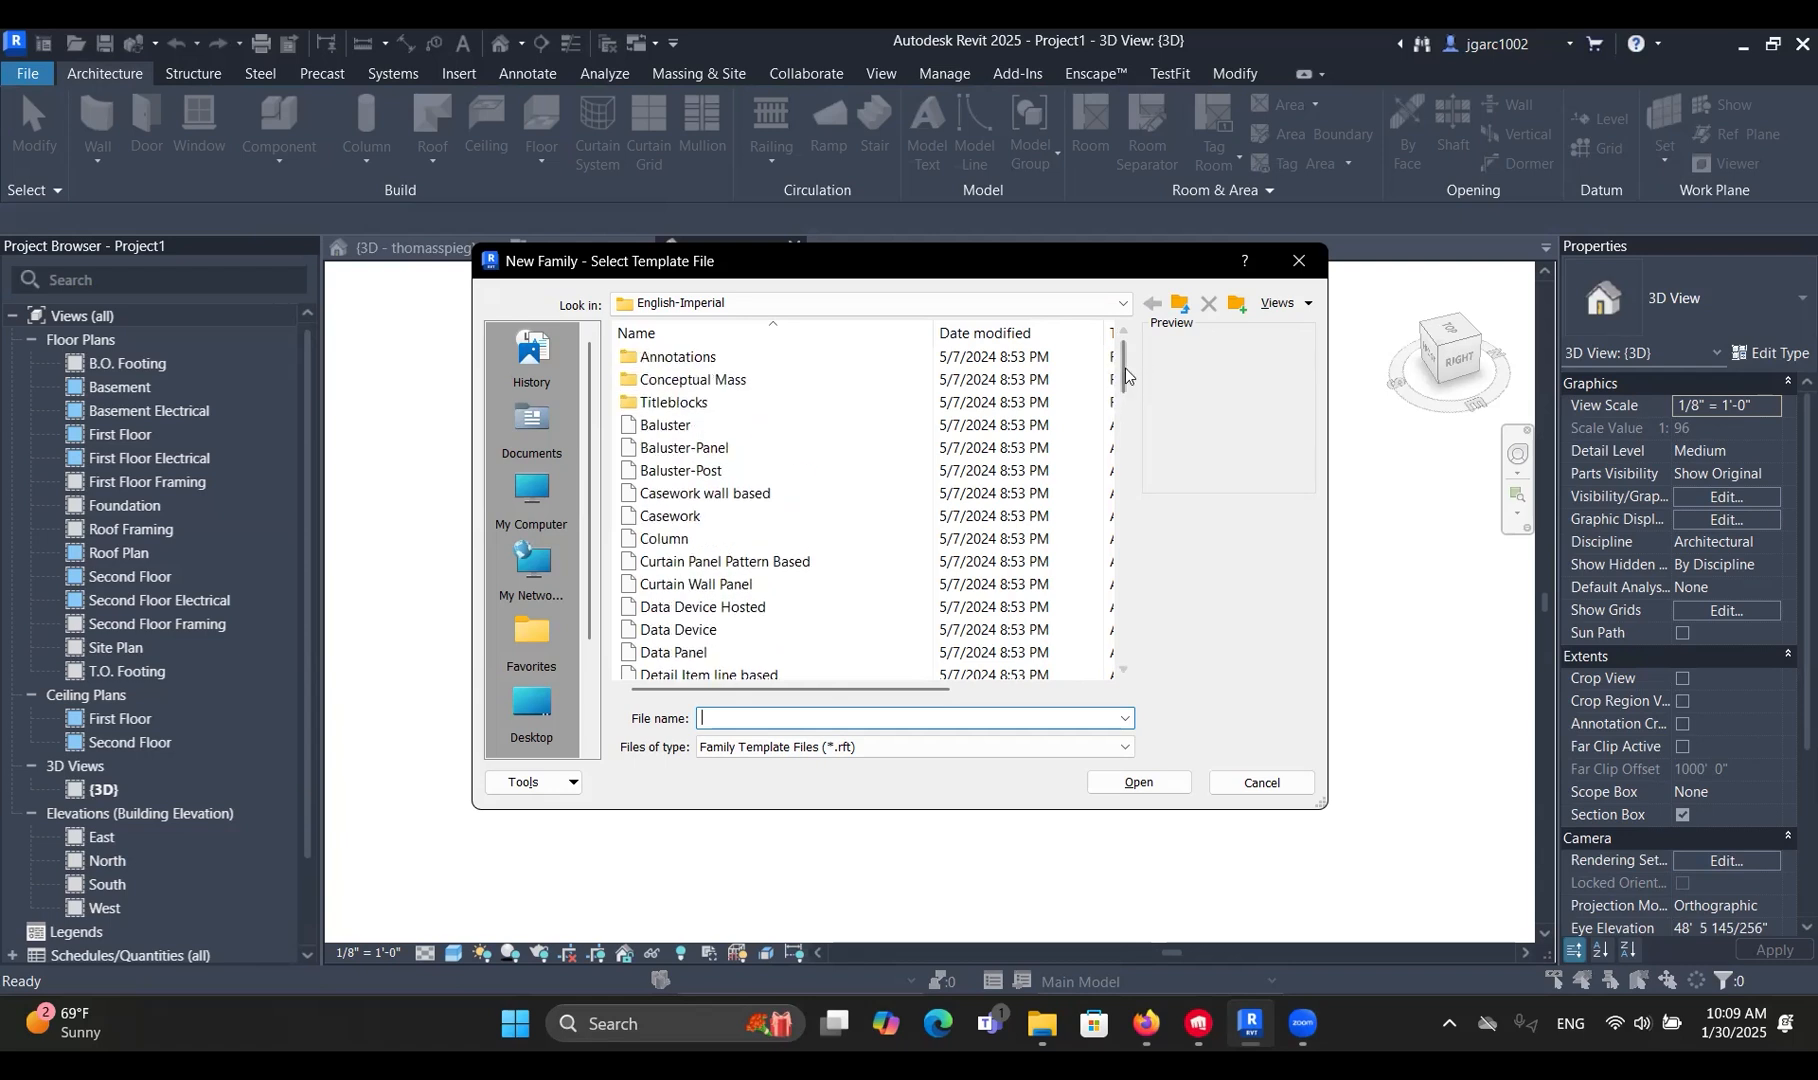
double_click(687, 403)
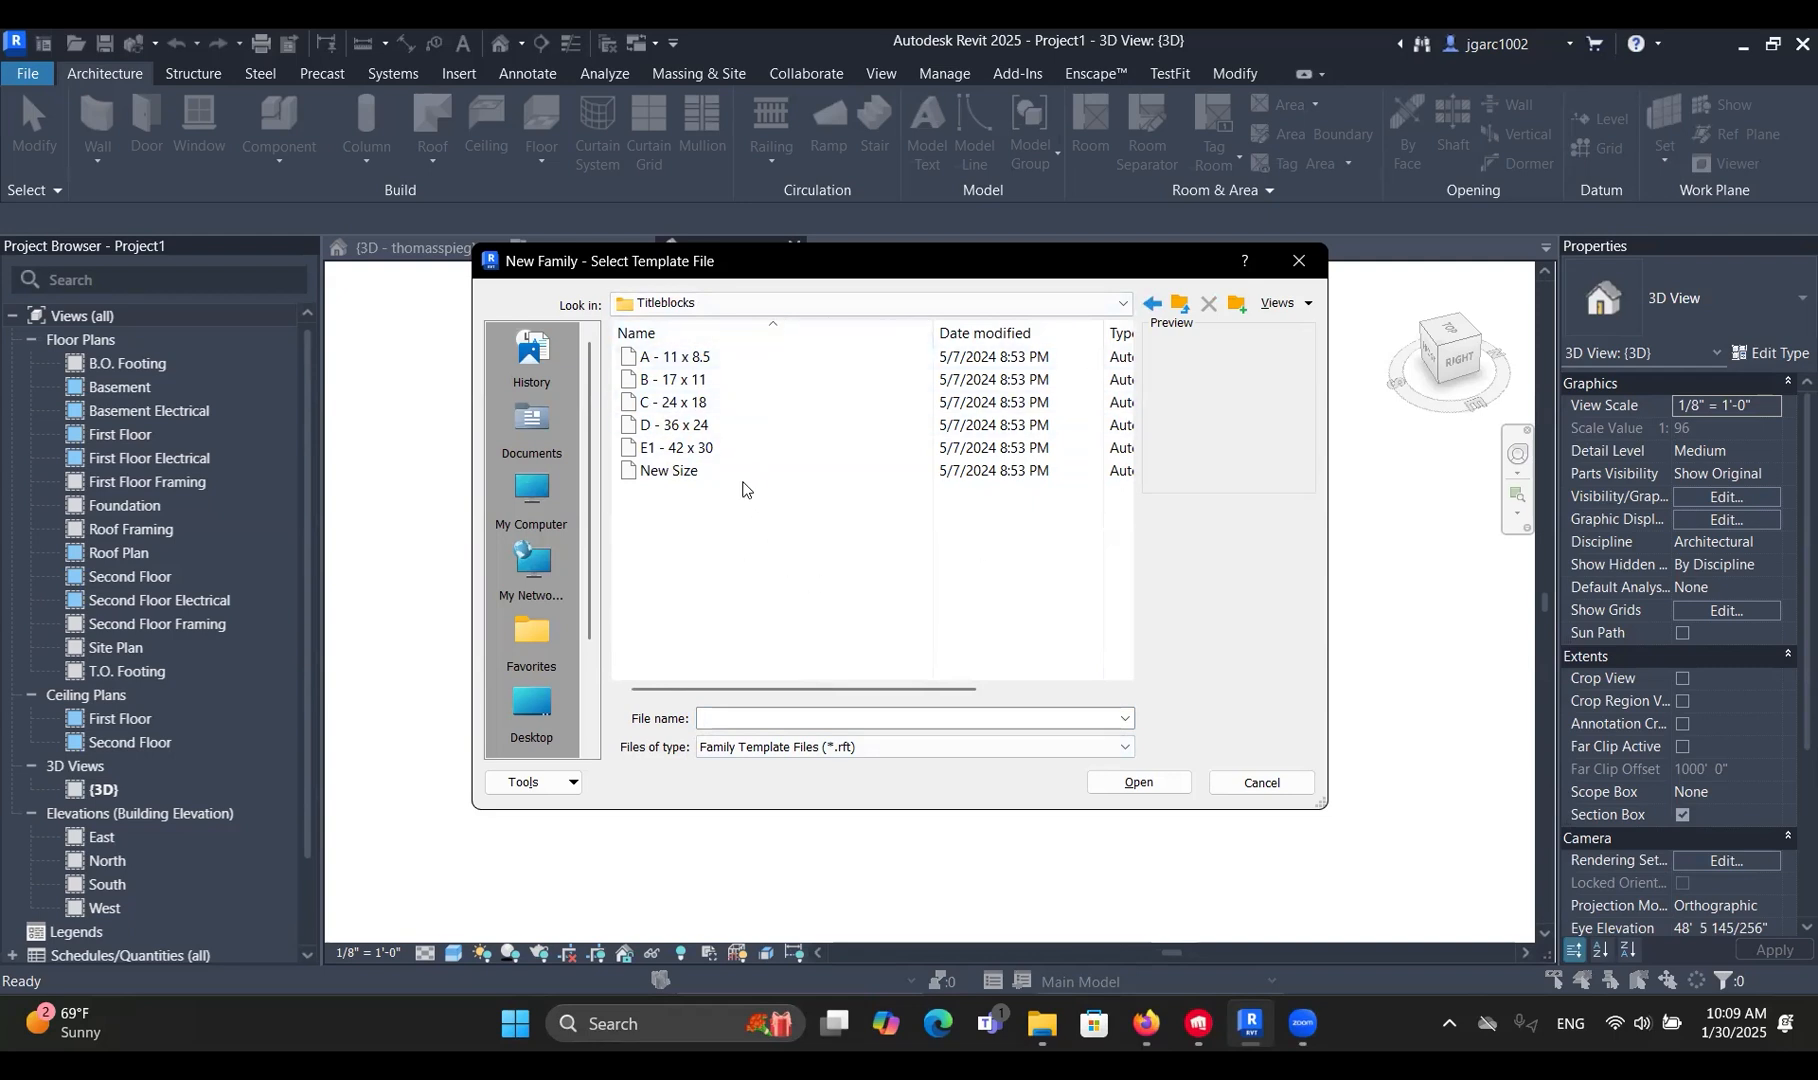
click(762, 426)
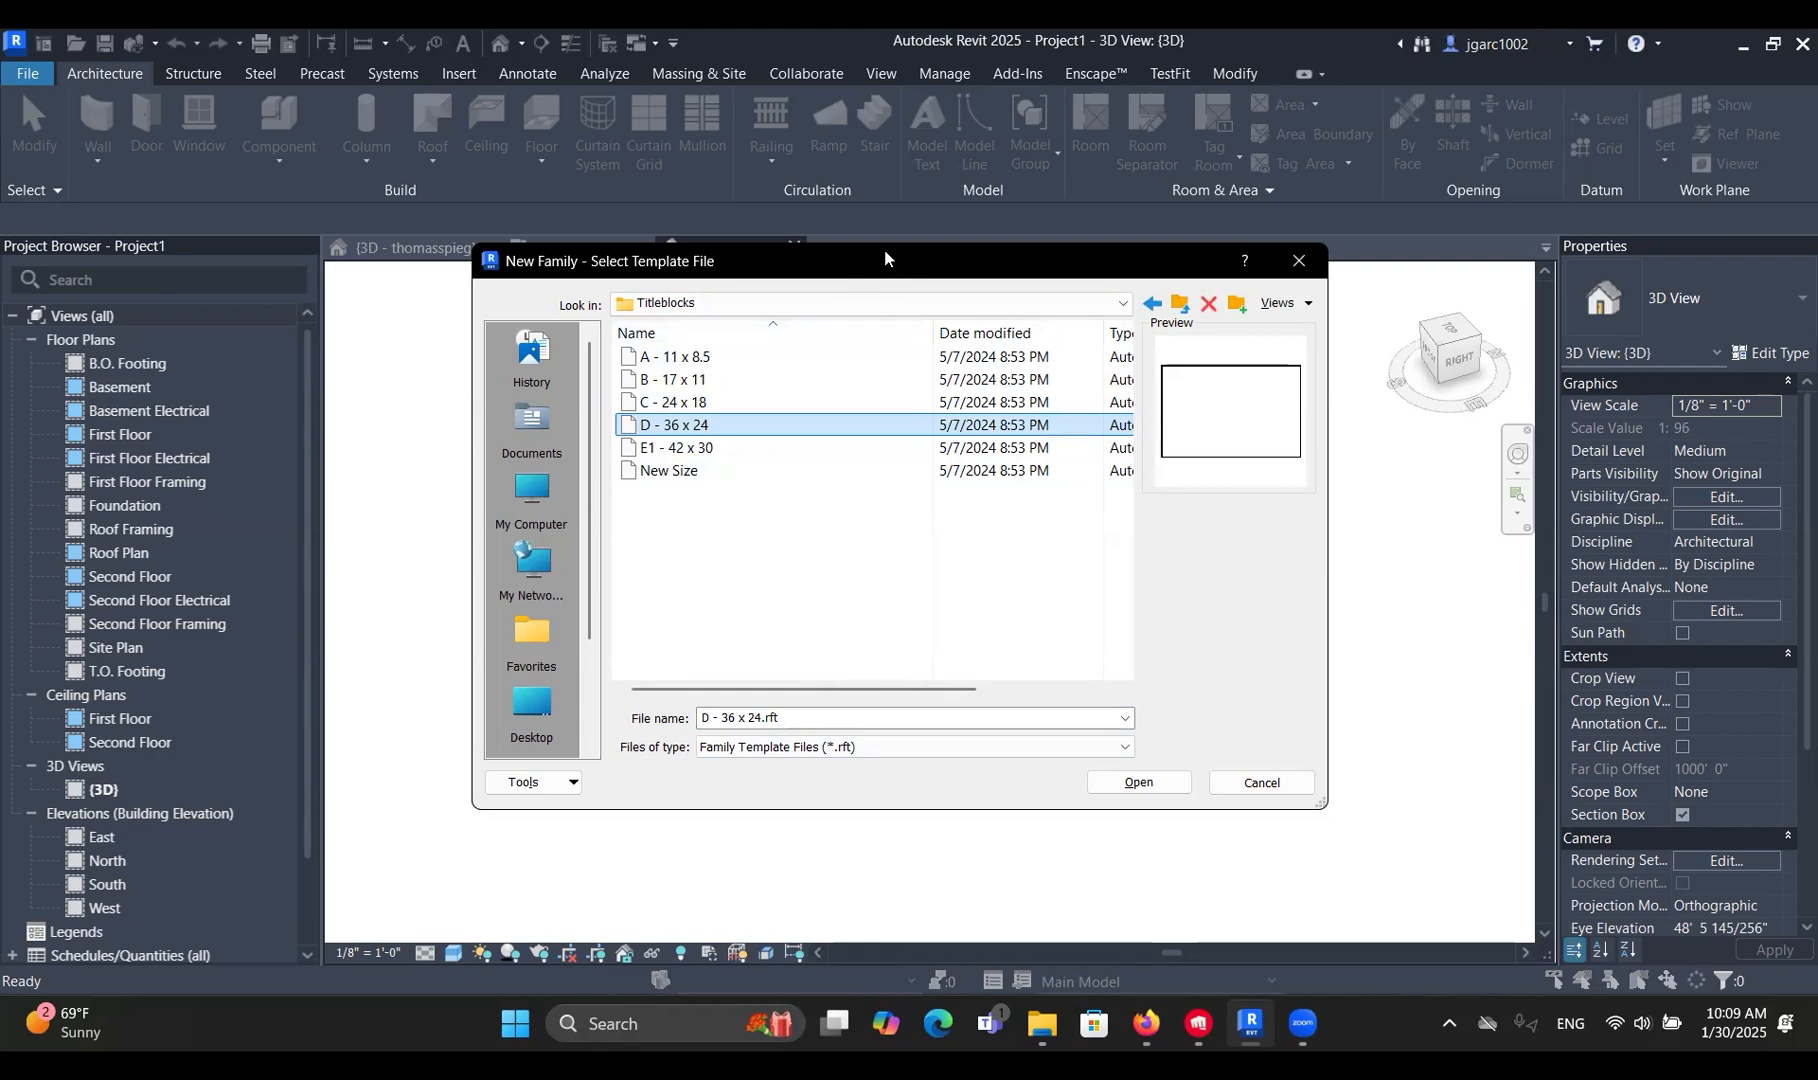
drag(885, 257, 857, 119)
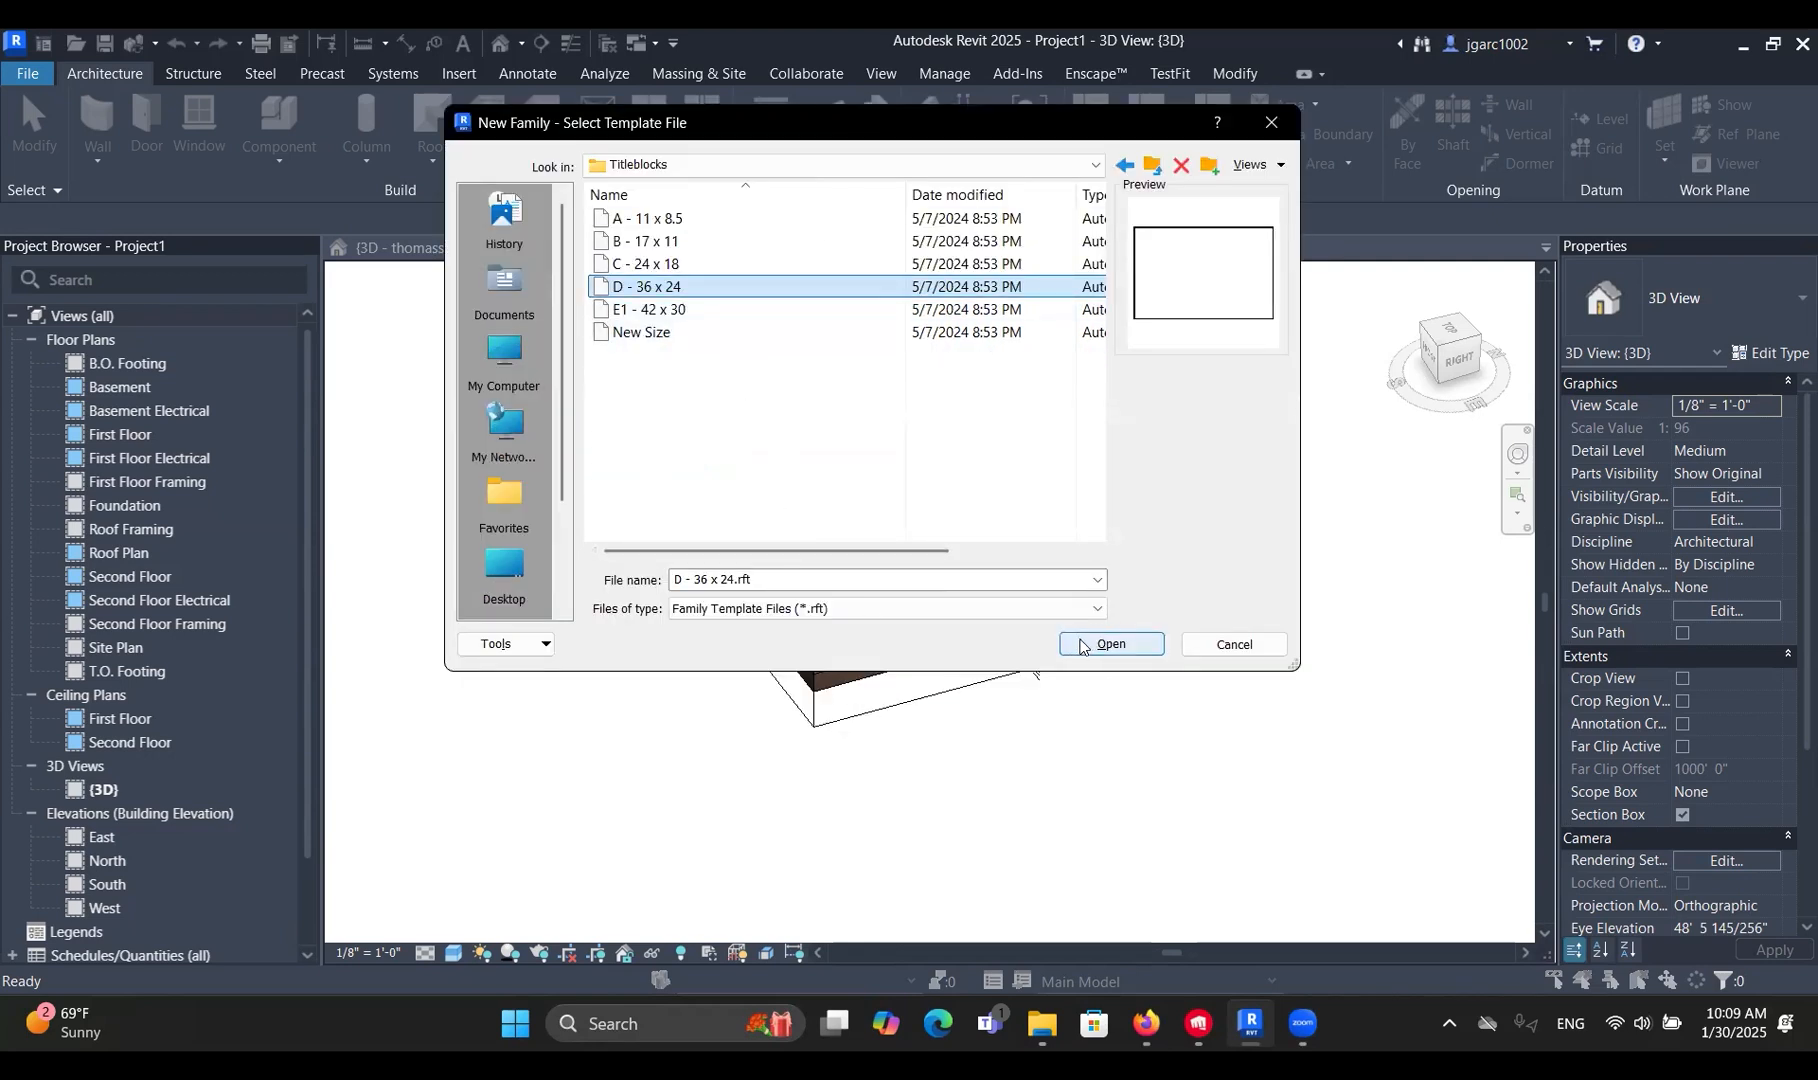
click(1088, 642)
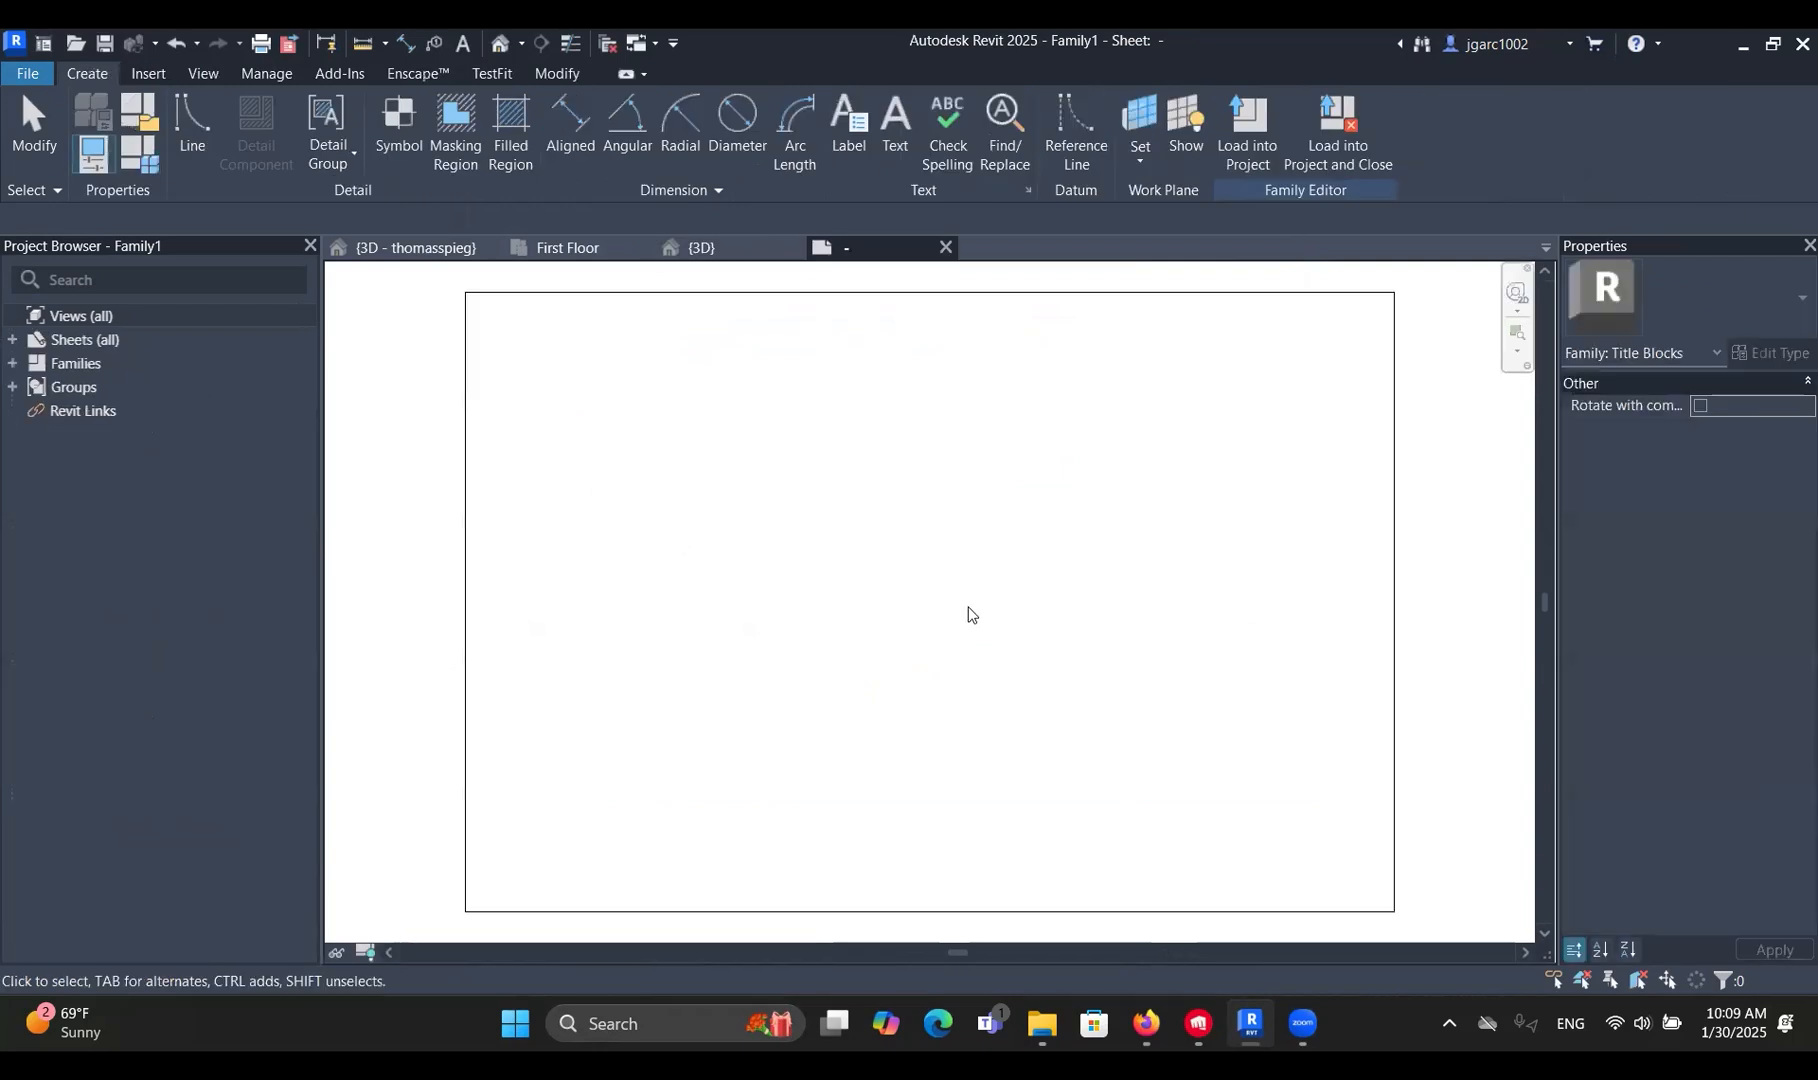
middle_drag(1062, 574, 1008, 488)
scroll(1018, 537, down, 1)
scroll(1006, 488, down, 1)
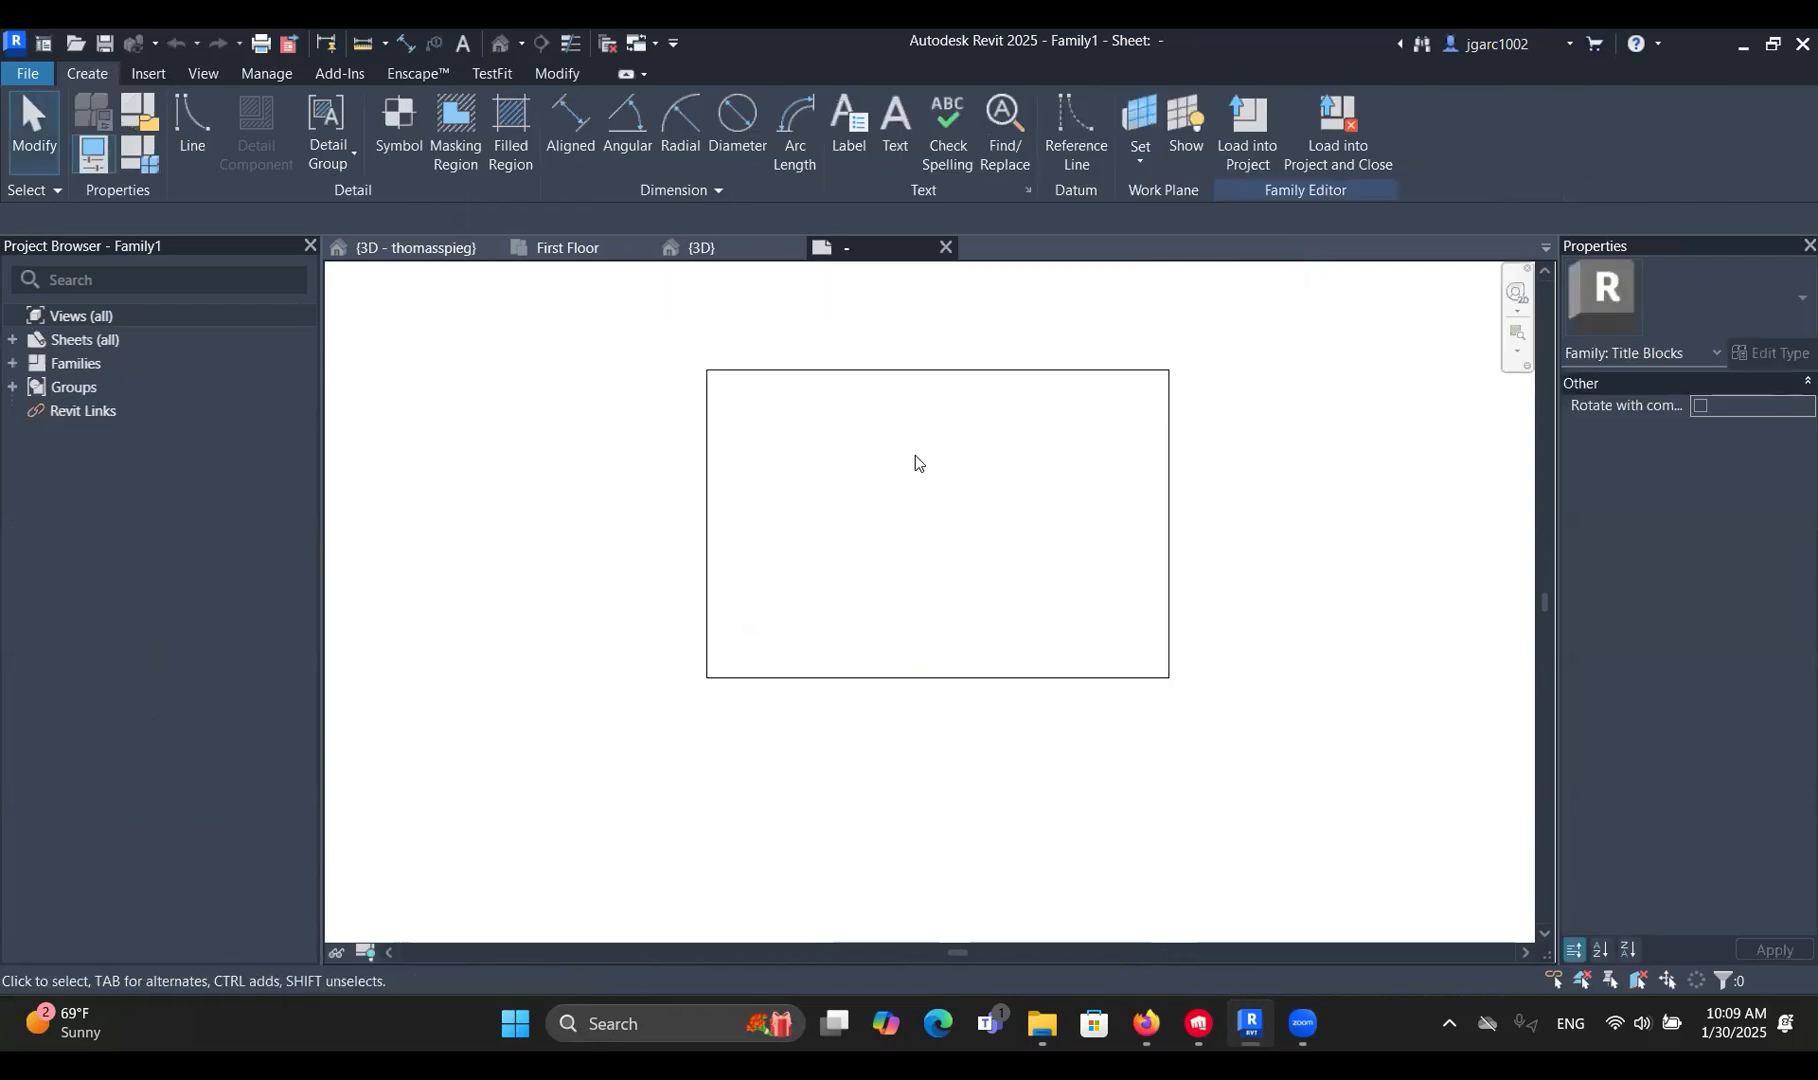
click(150, 73)
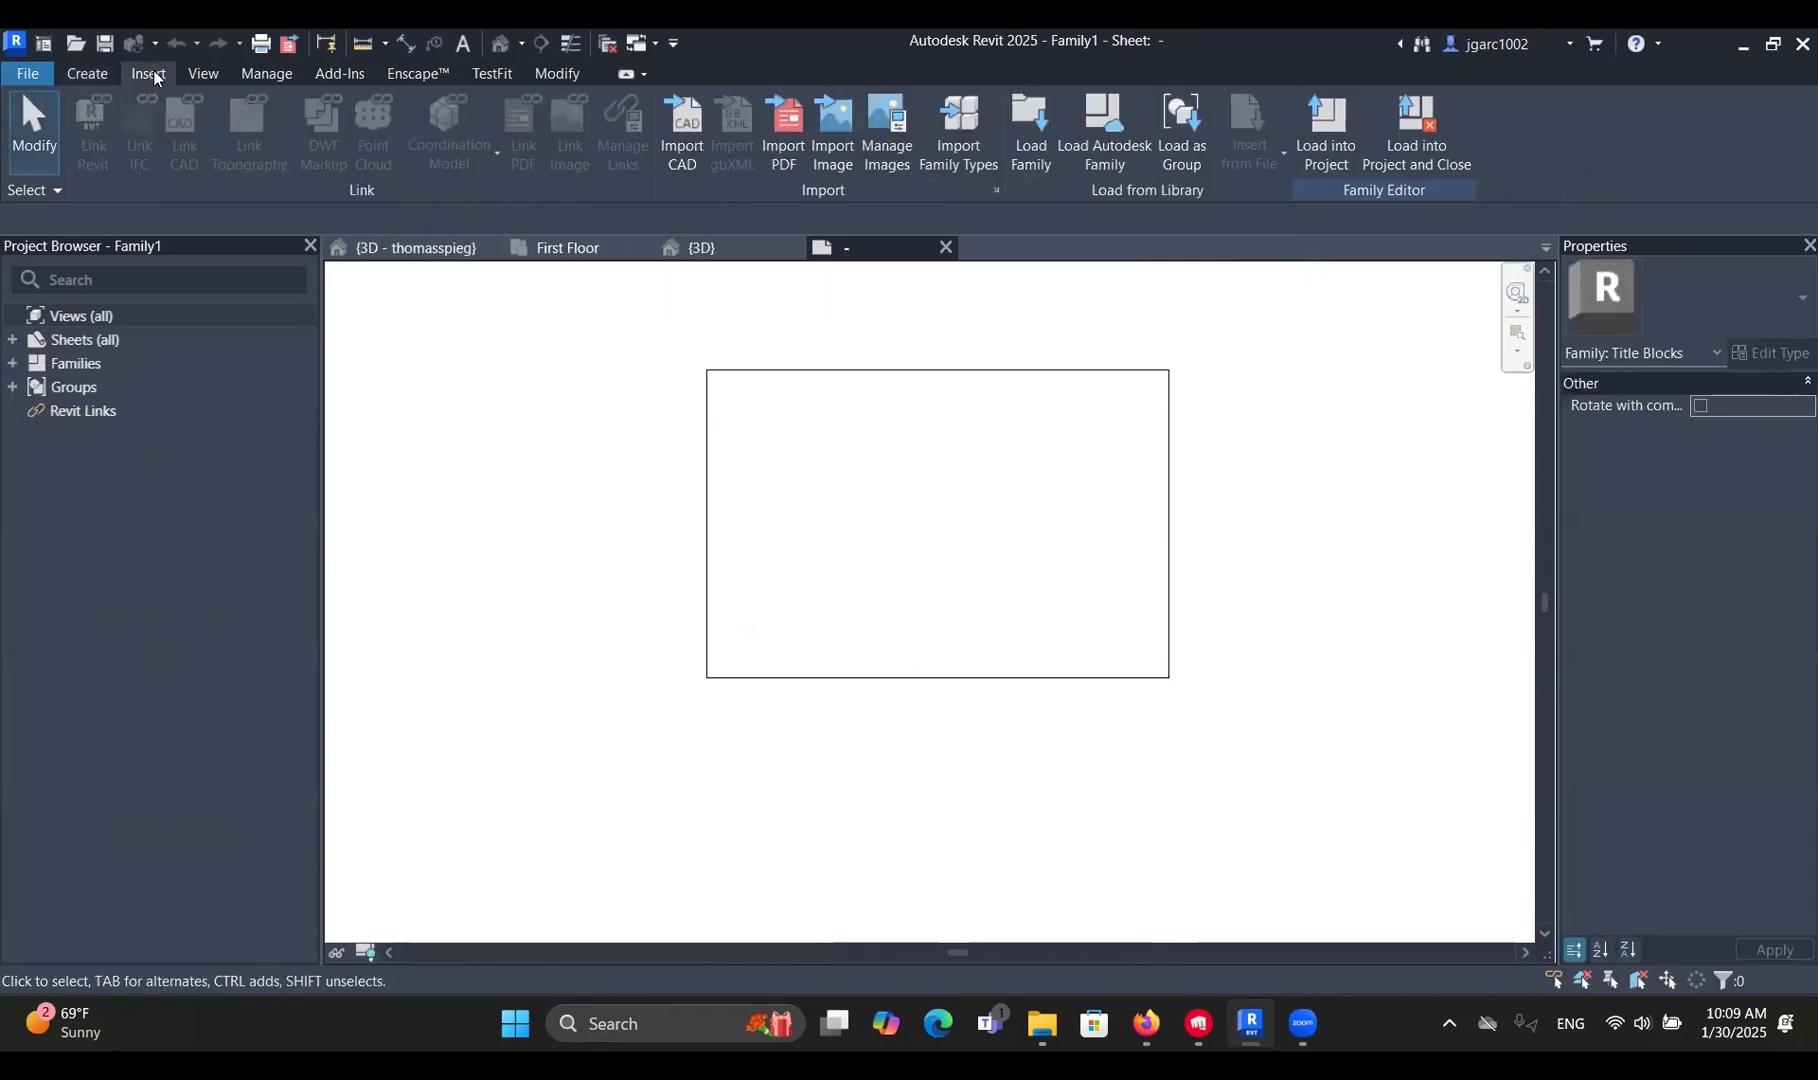
click(204, 78)
Draw four border lines inside the sheet outline by picking its edges with a 1/4" offset.
click(84, 78)
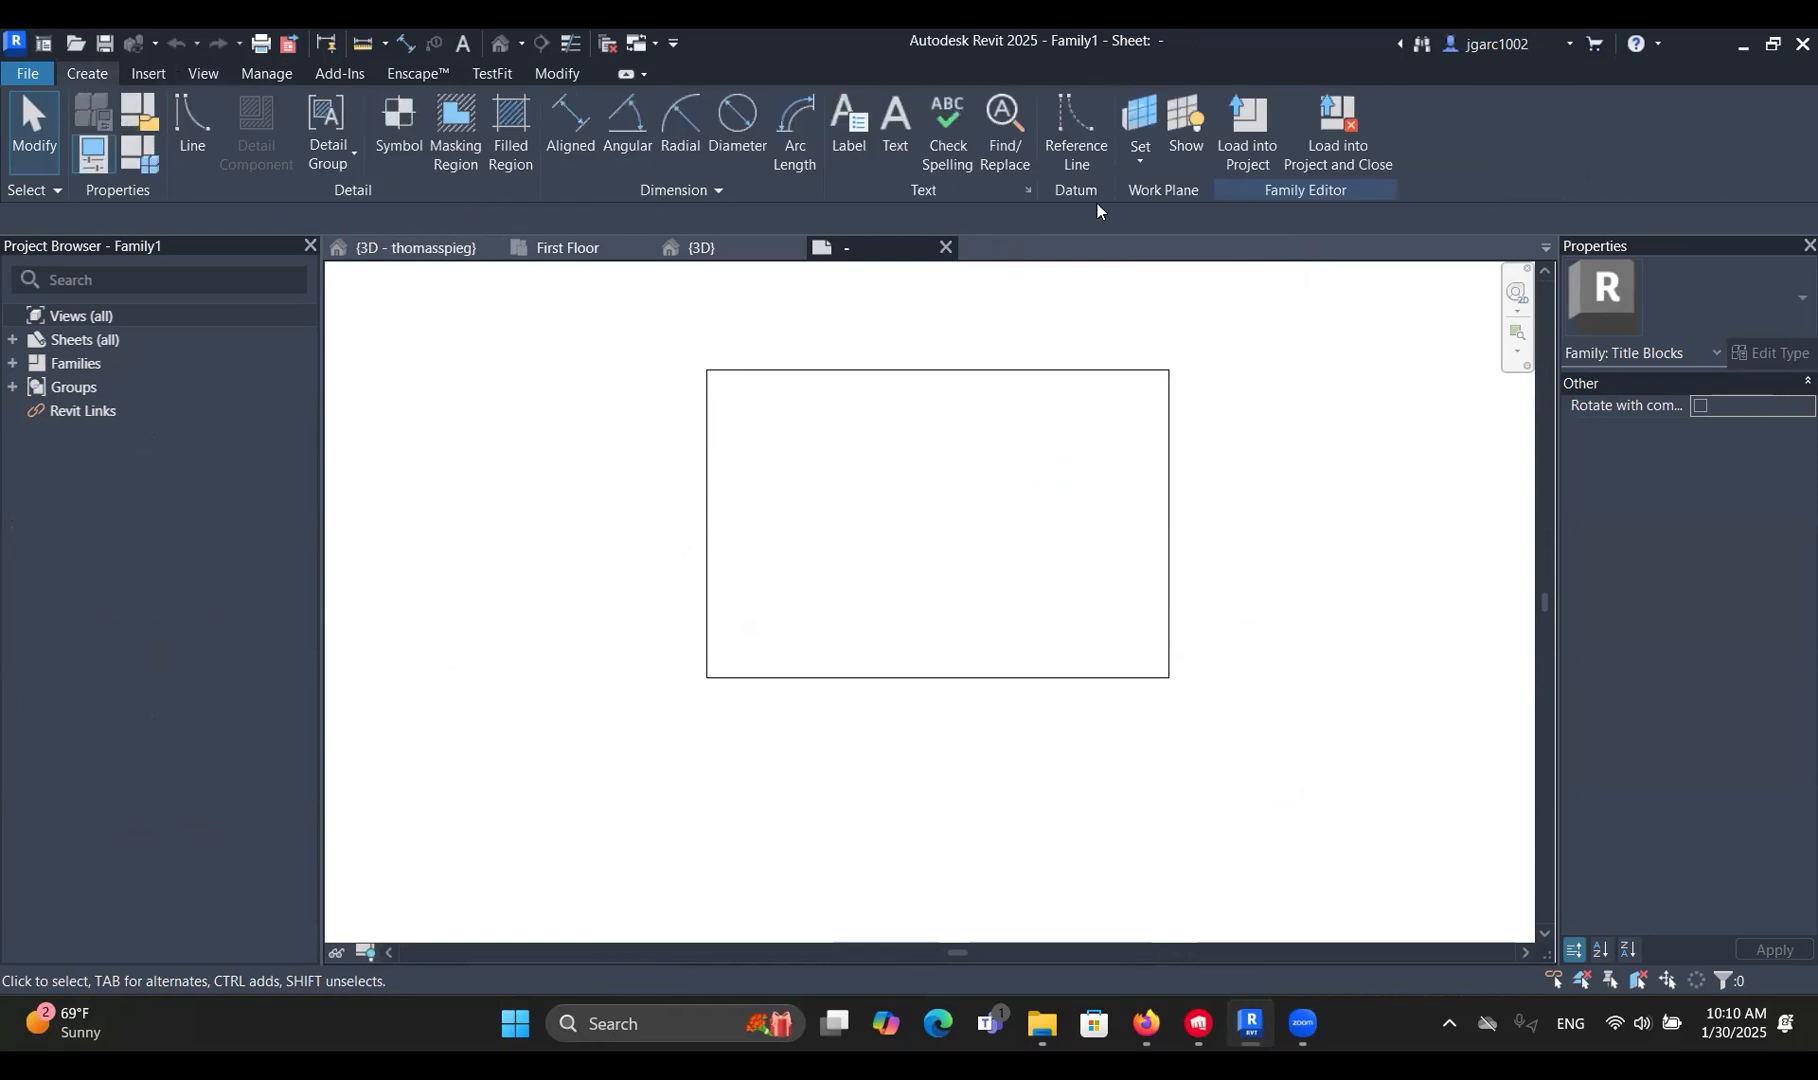
click(188, 127)
scroll(1280, 445, up, 2)
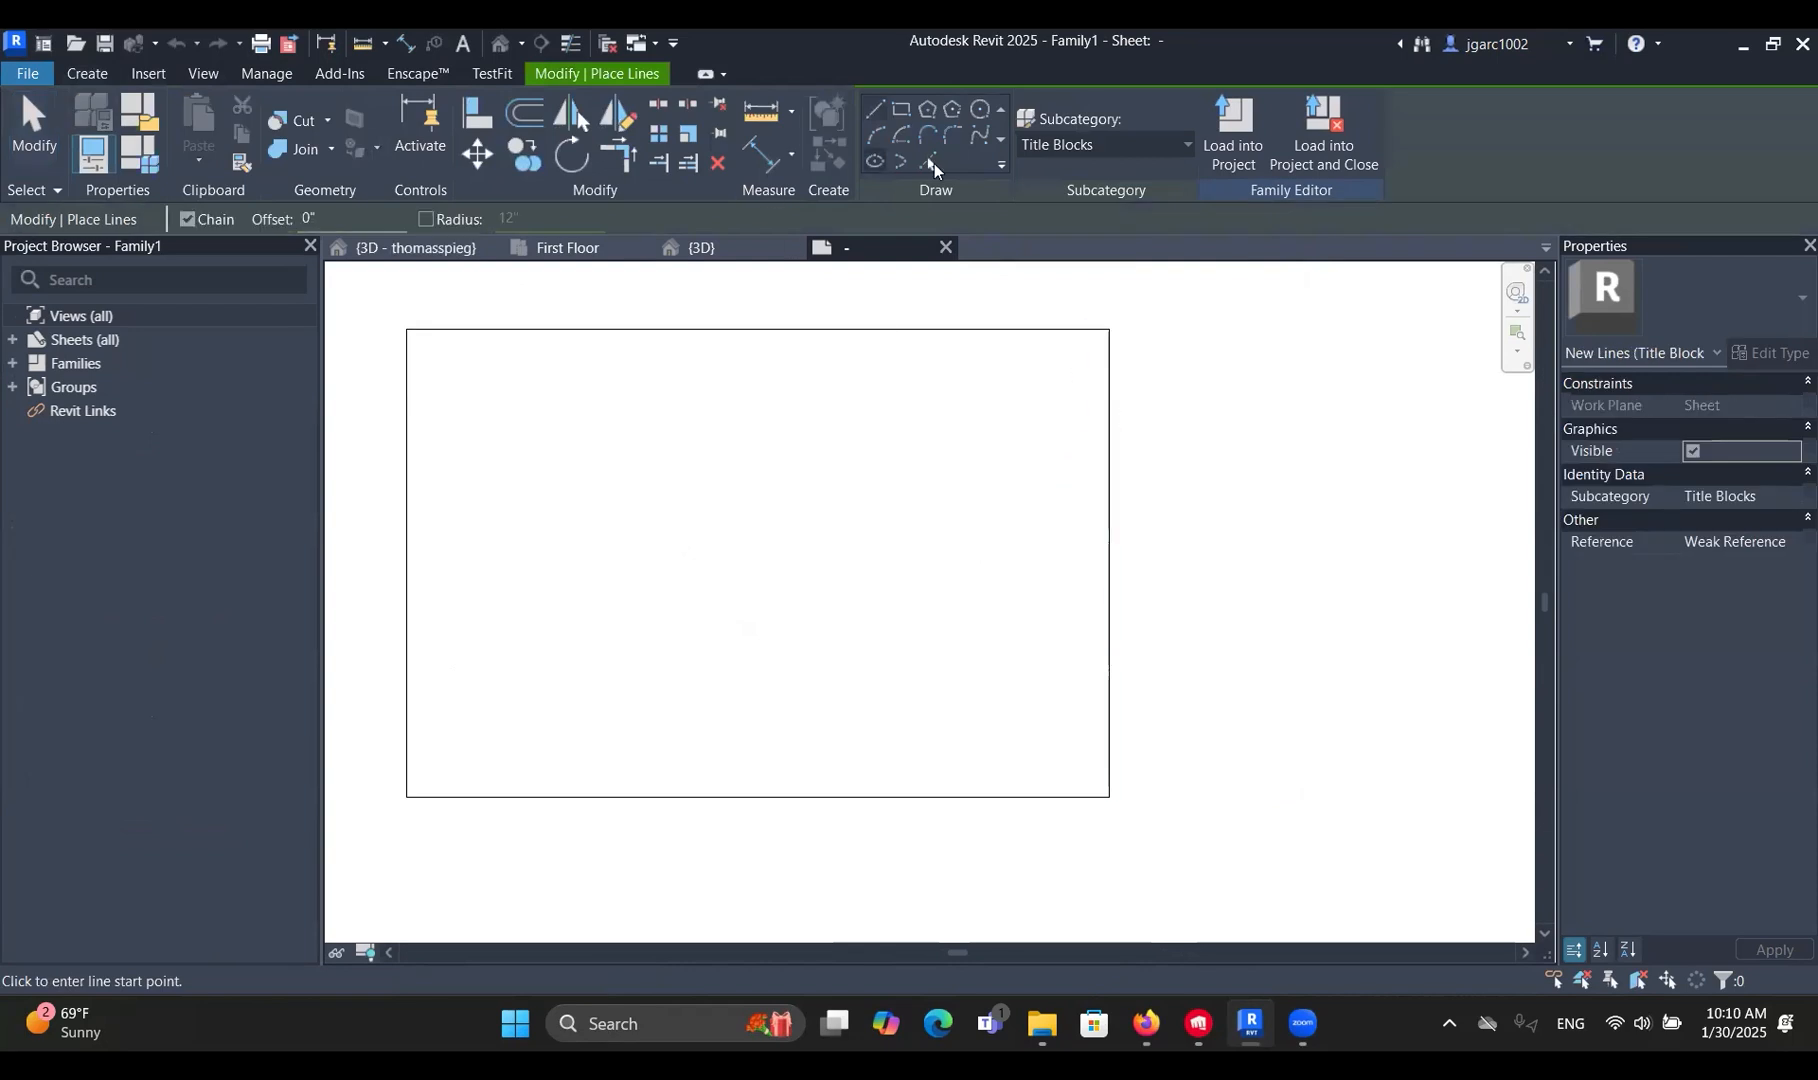
click(237, 219)
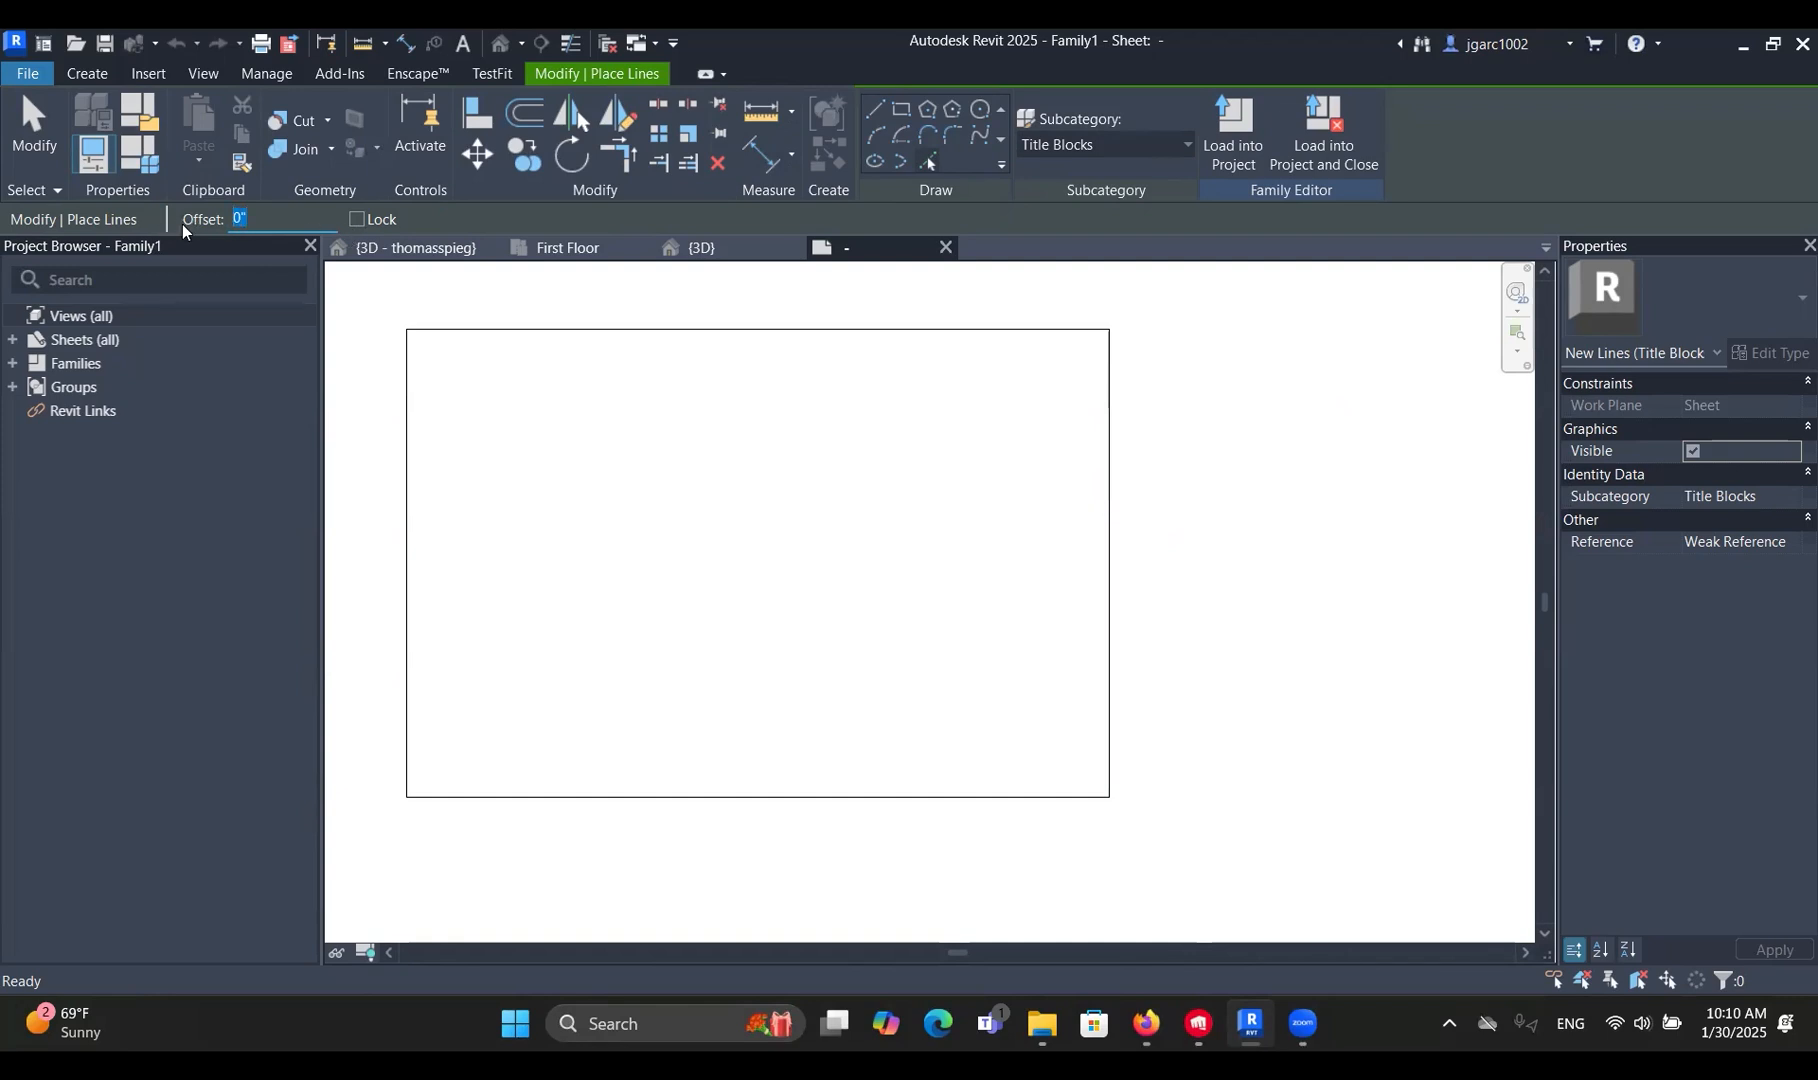
text(1/4")
click(871, 334)
click(406, 400)
click(490, 797)
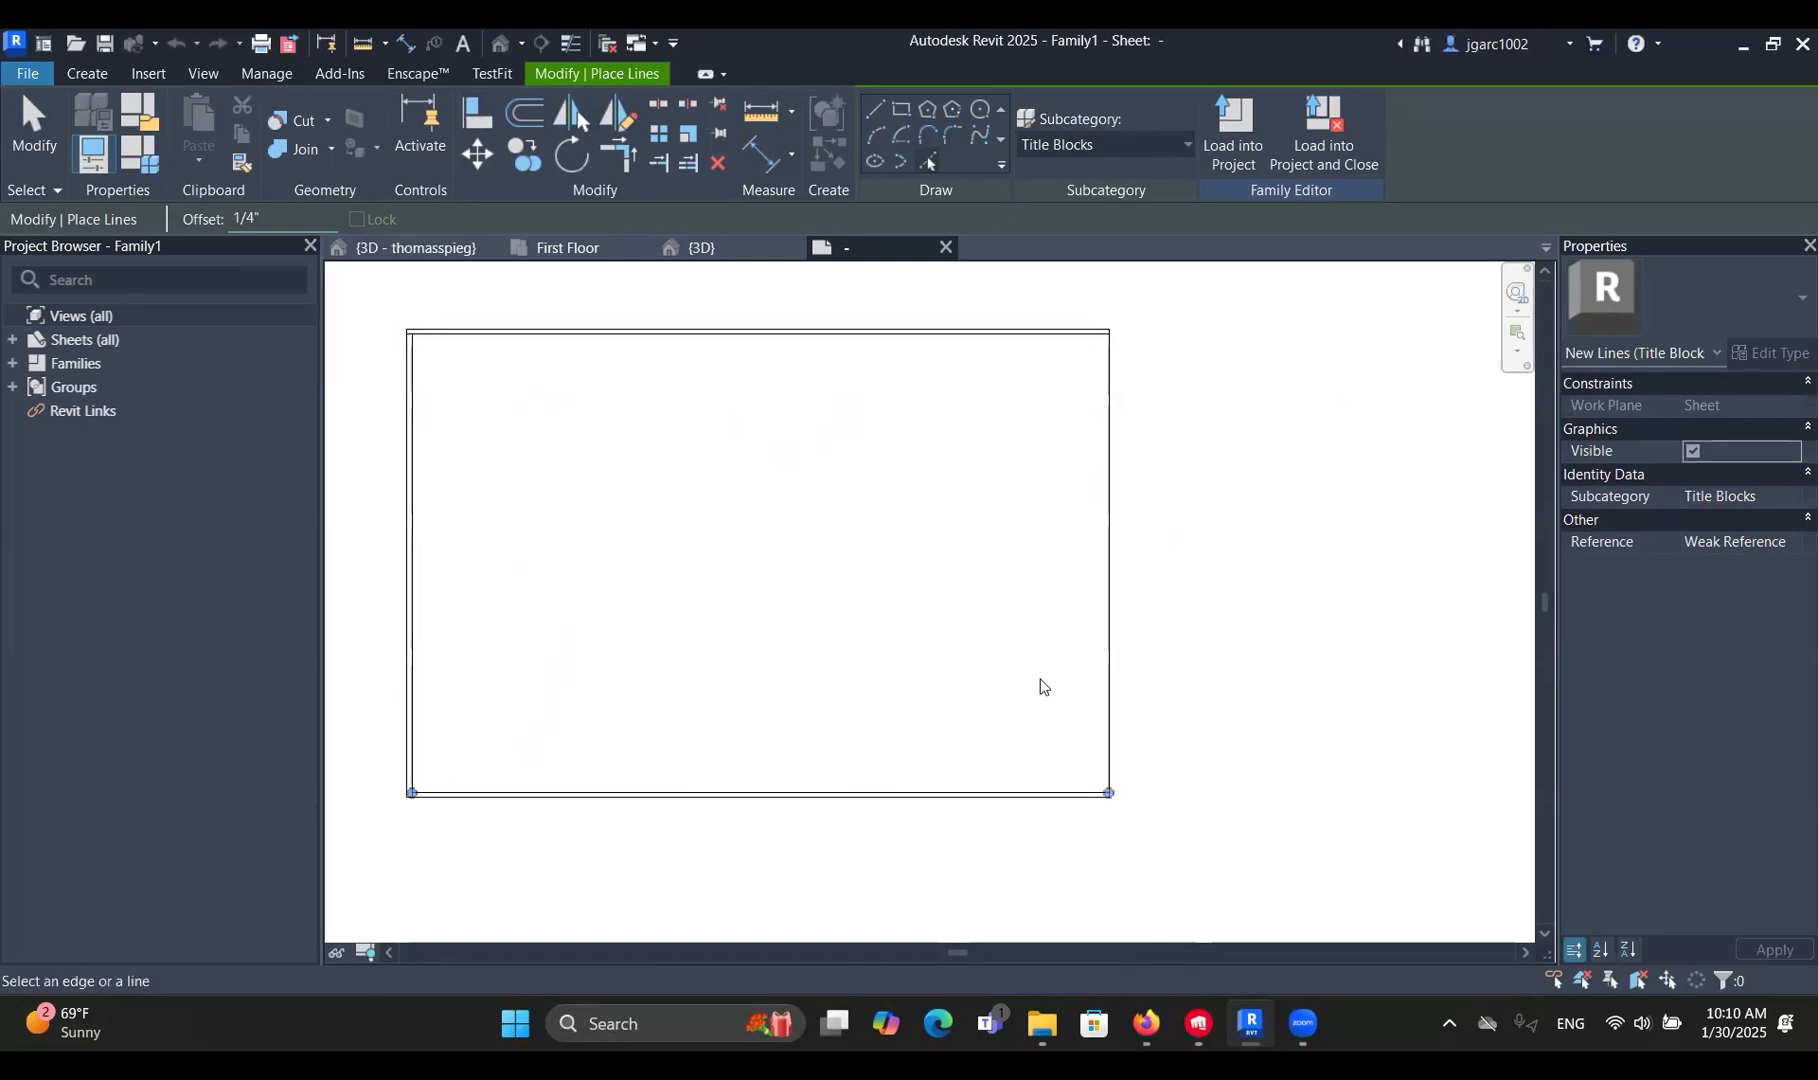
click(1106, 670)
key(Escape)
key(Escape)
Trim the inner border lines into a clean corner at the upper right of the title block.
scroll(1169, 349, up, 3)
middle_drag(1065, 460, 966, 491)
scroll(1021, 611, up, 3)
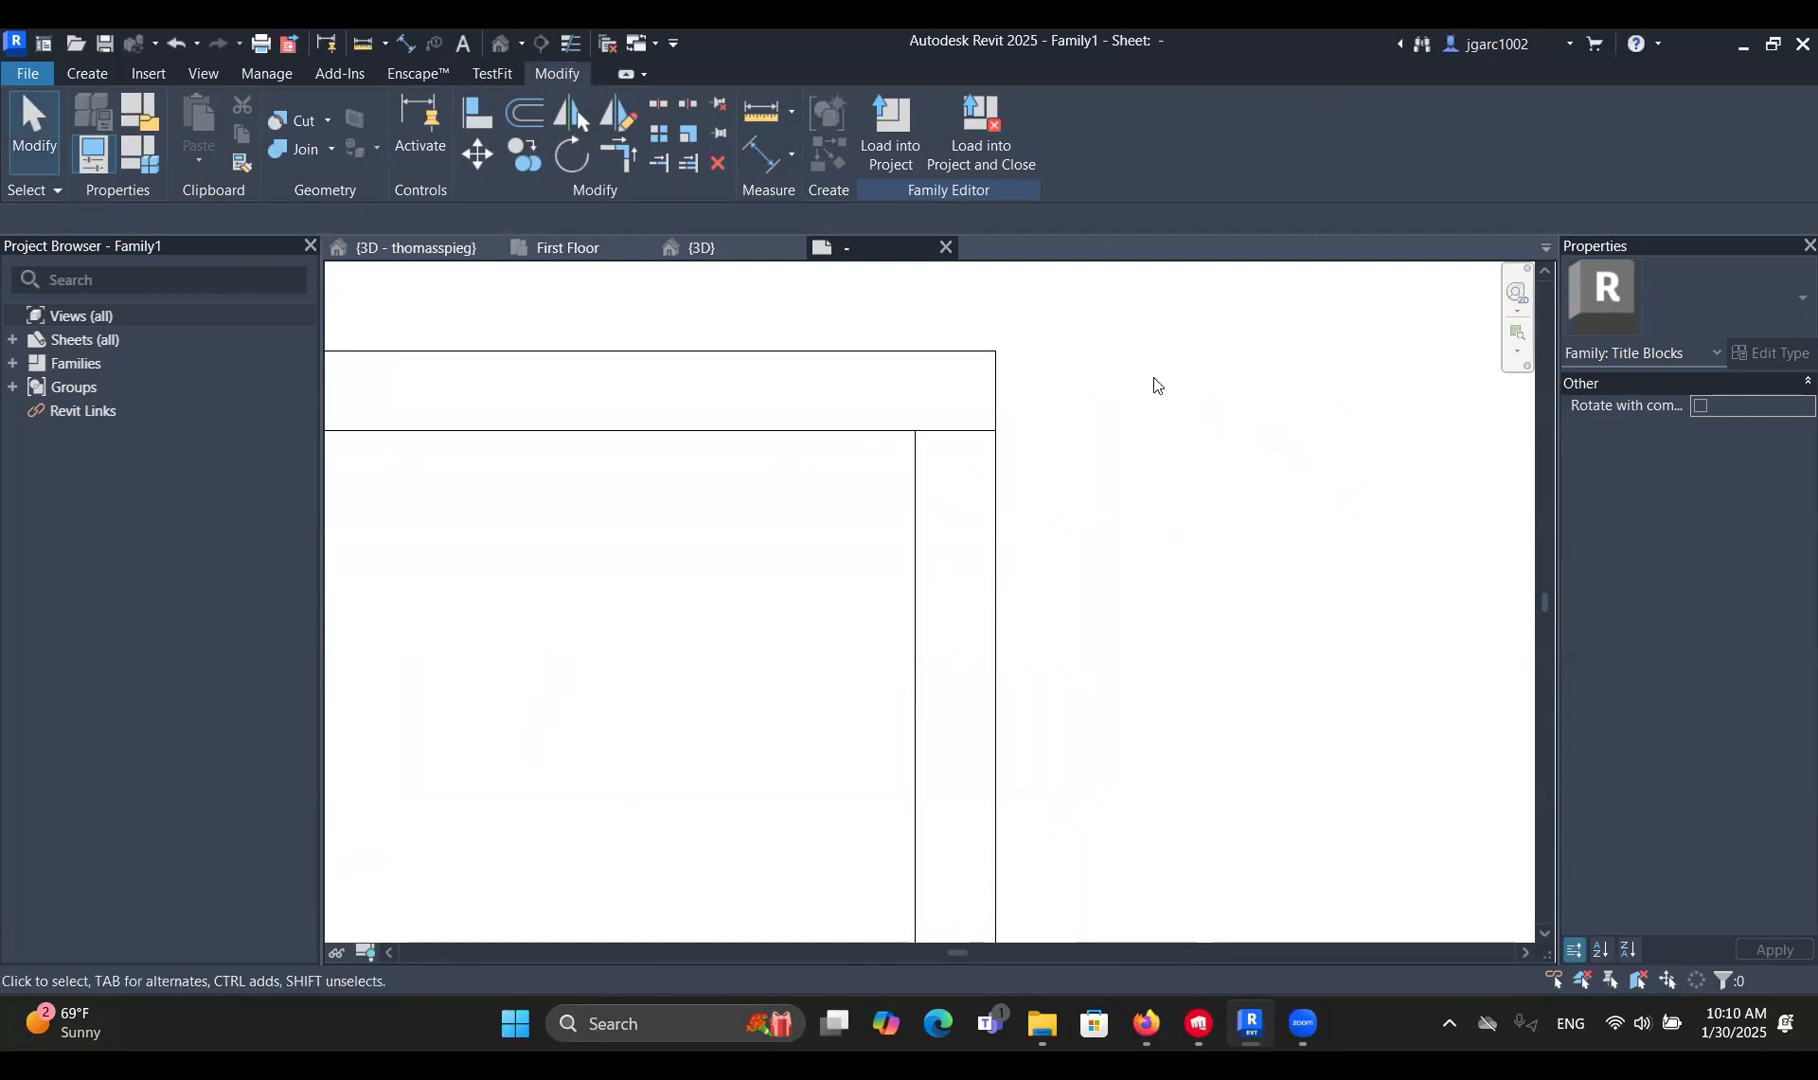
key(t)
key(r)
click(916, 484)
click(885, 431)
scroll(932, 488, down, 3)
key(Escape)
scroll(1157, 418, down, 5)
Return to the project's 3D view and examine the toposolid with its excavated pad and foundation walls.
click(703, 252)
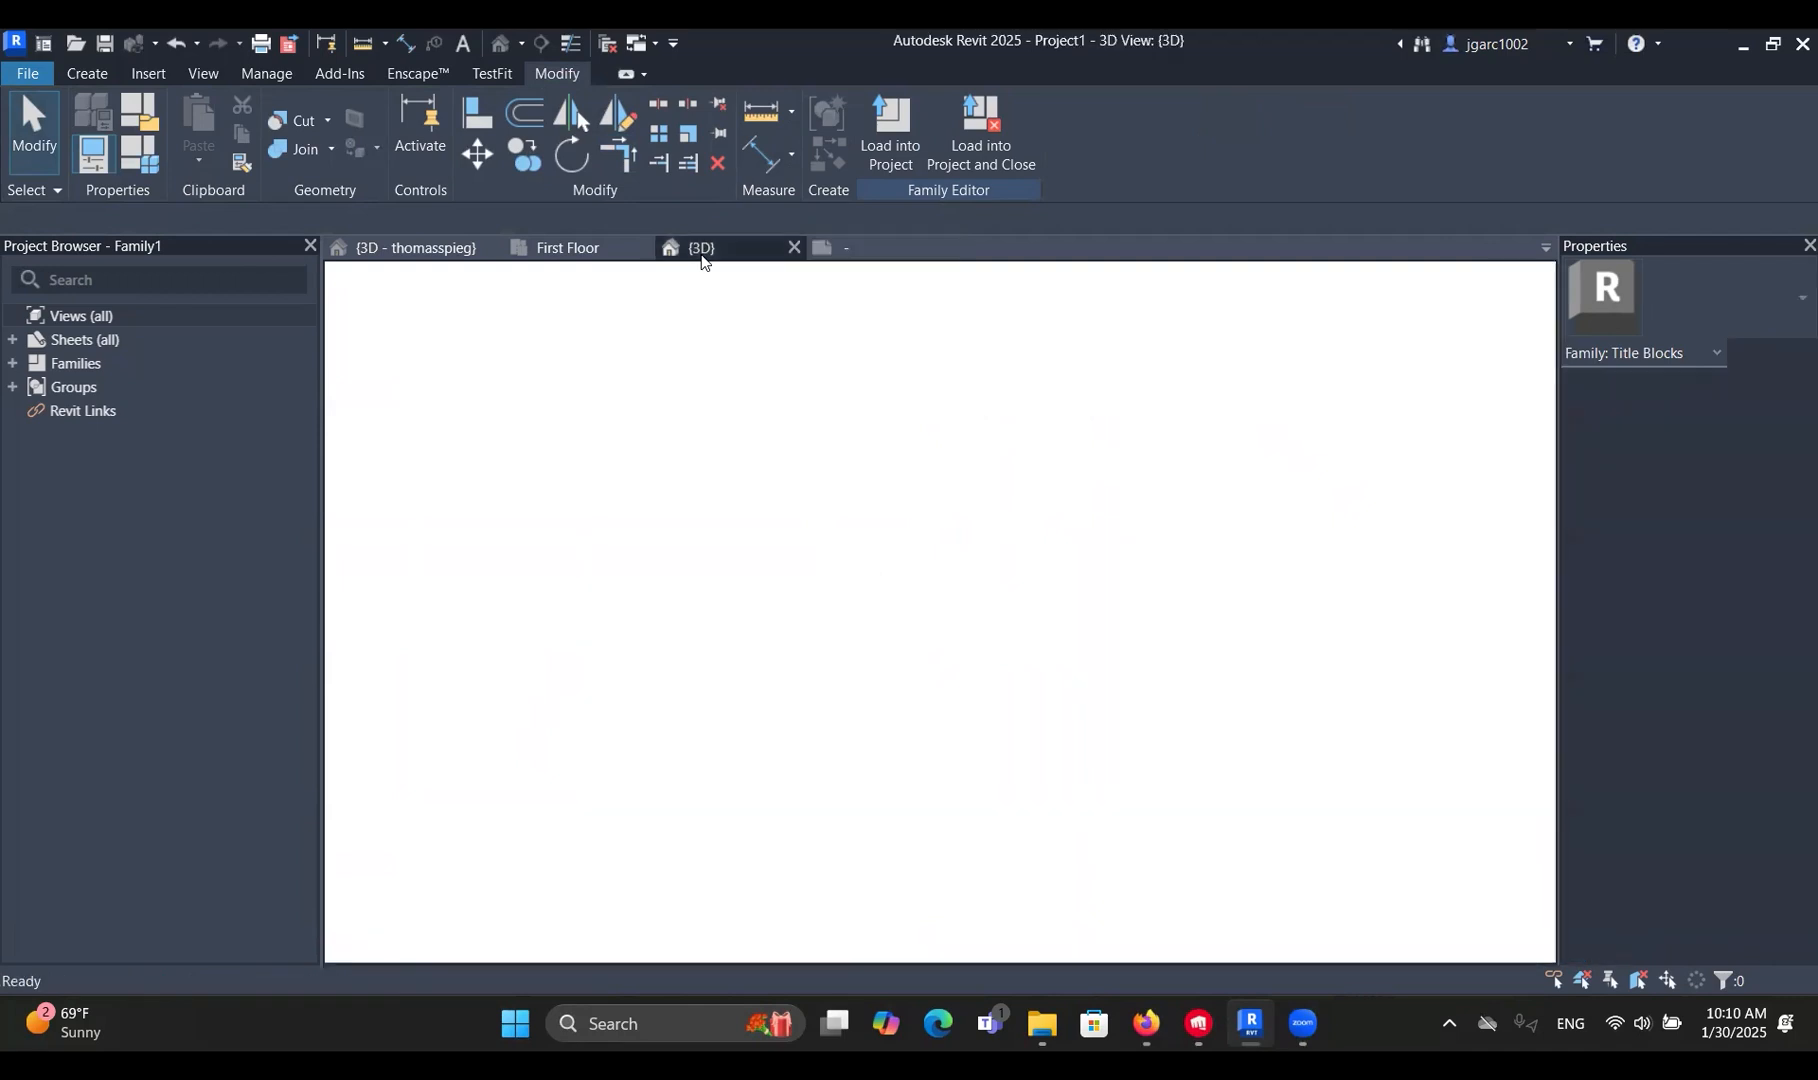
scroll(845, 460, down, 4)
scroll(946, 570, up, 5)
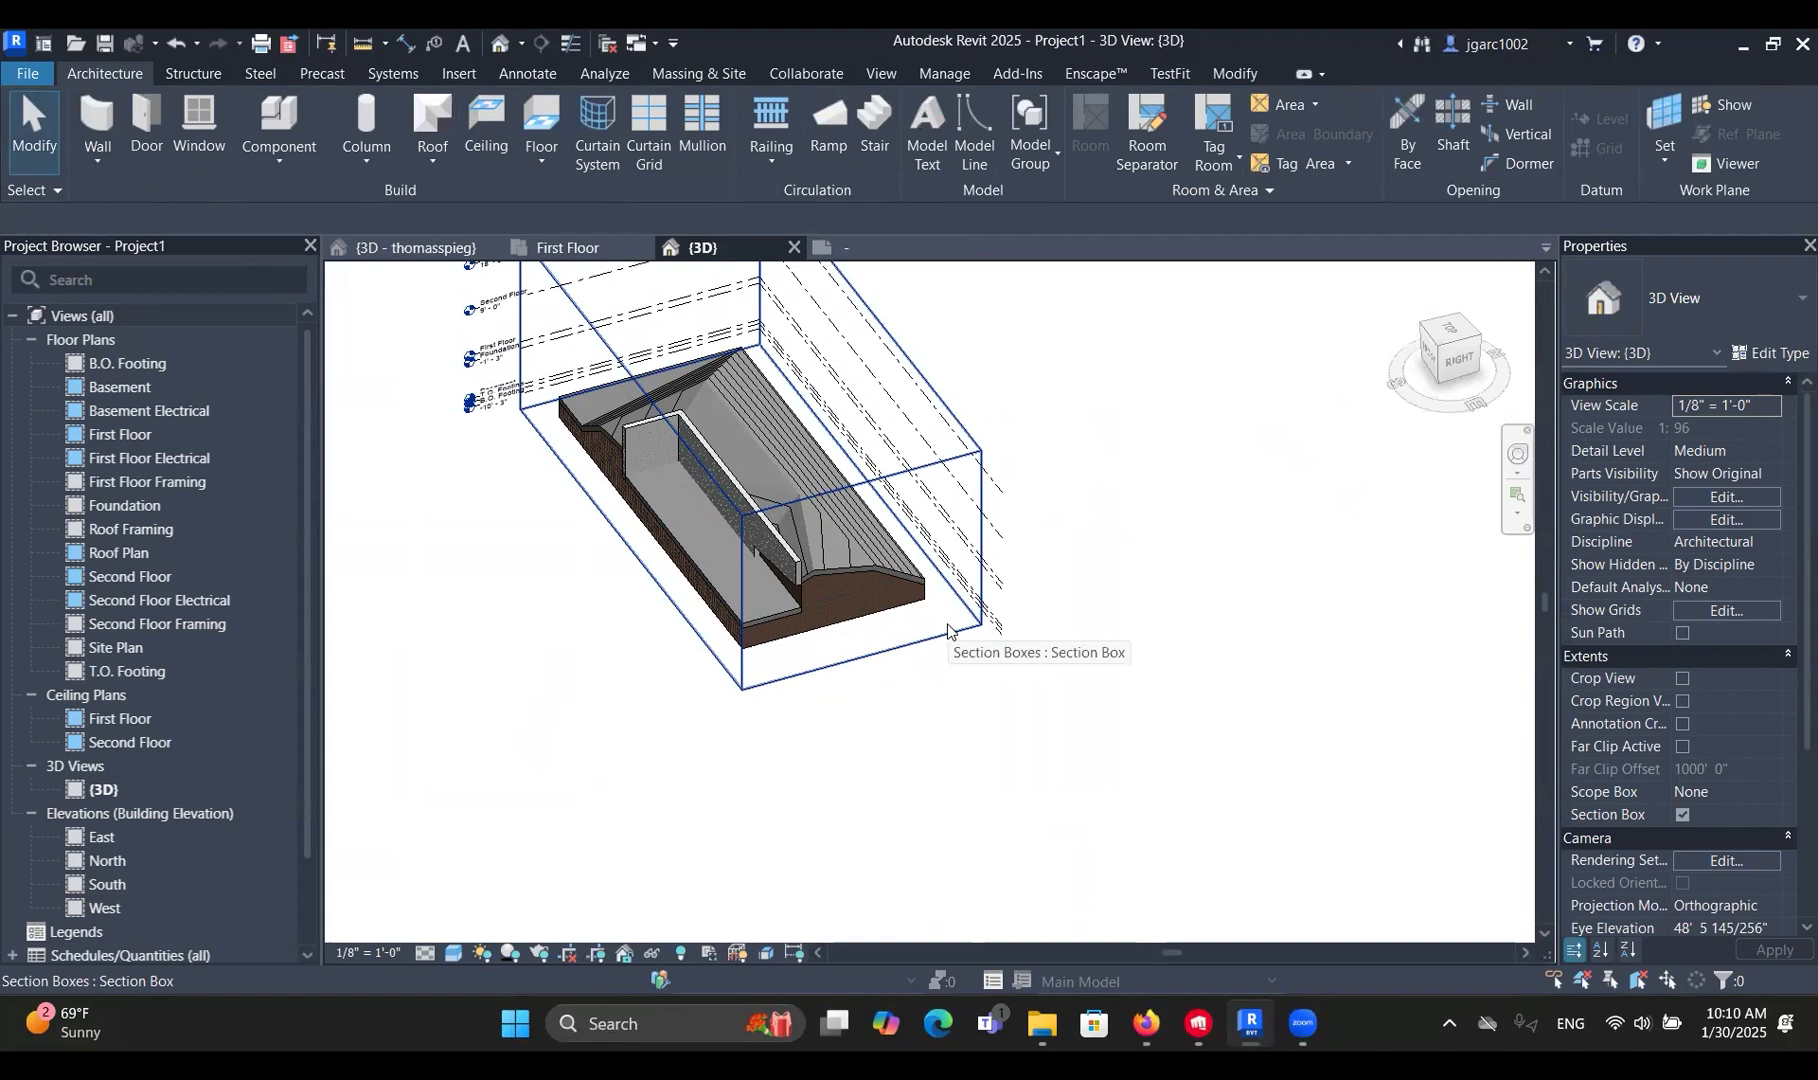
key(Caps_Lock)
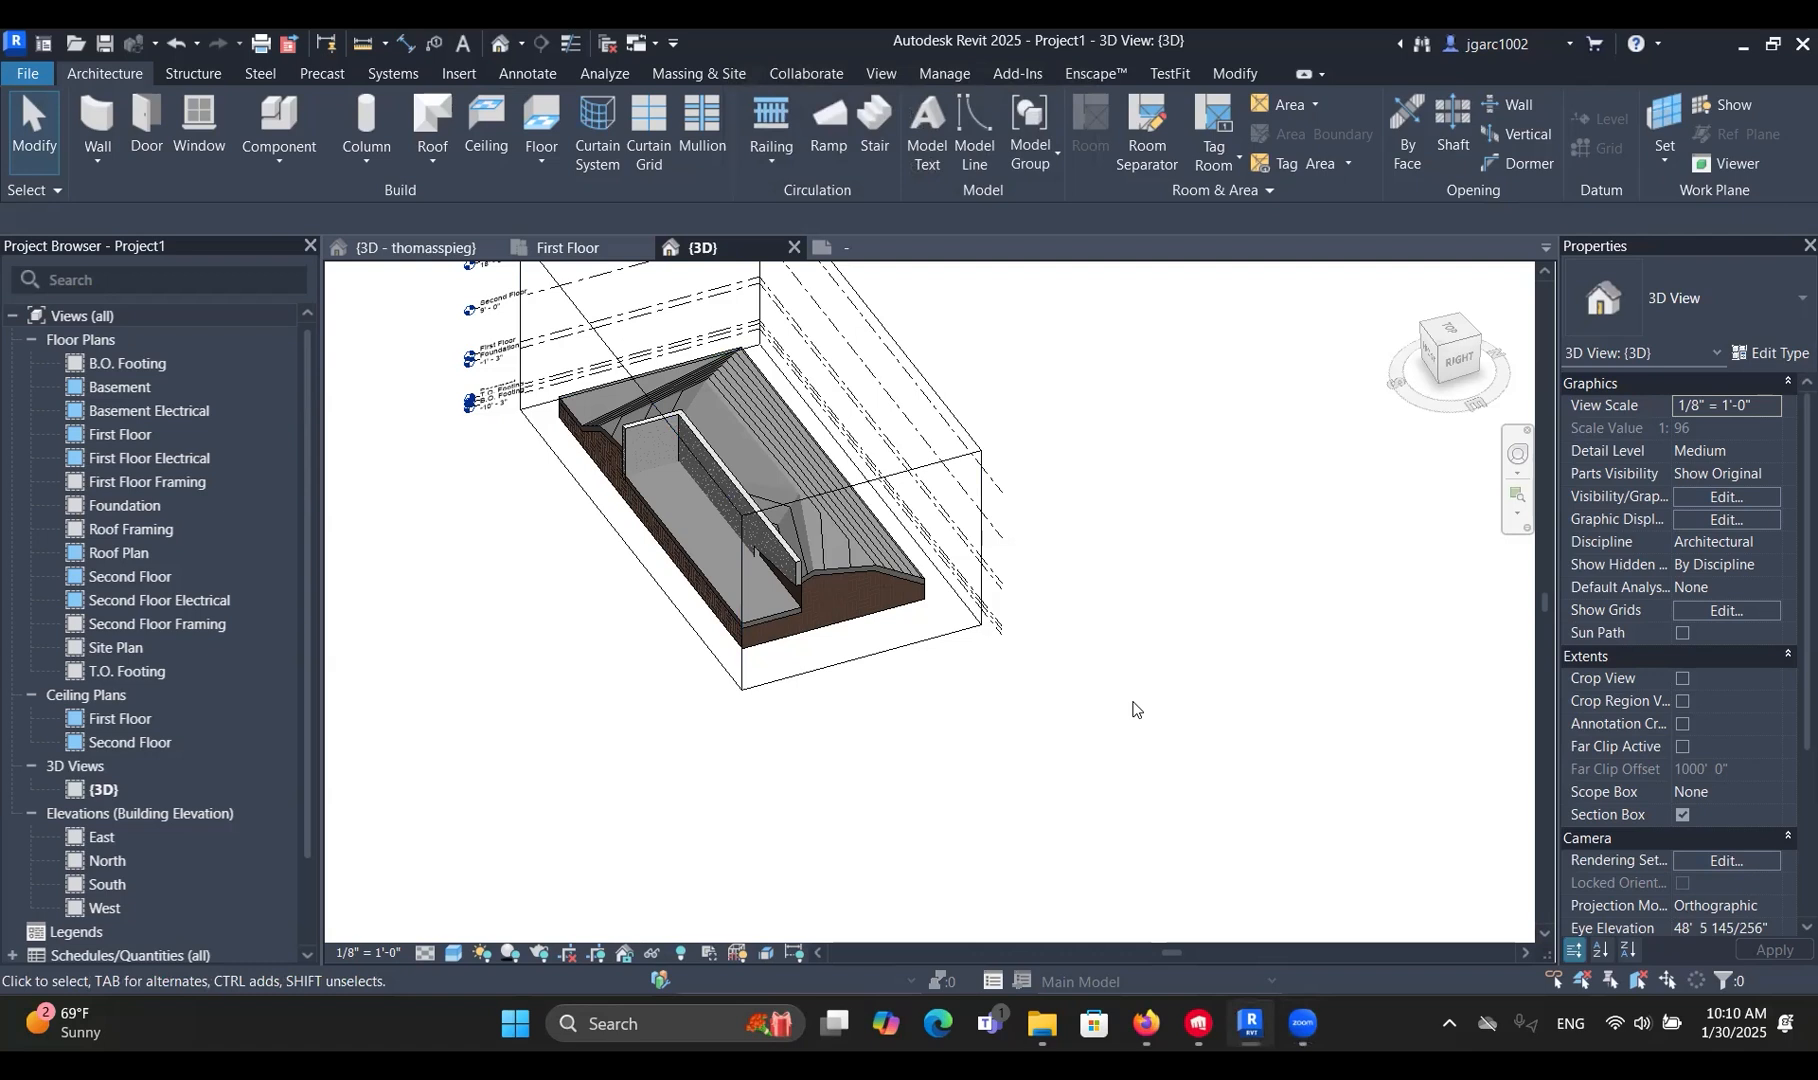
scroll(880, 640, down, 2)
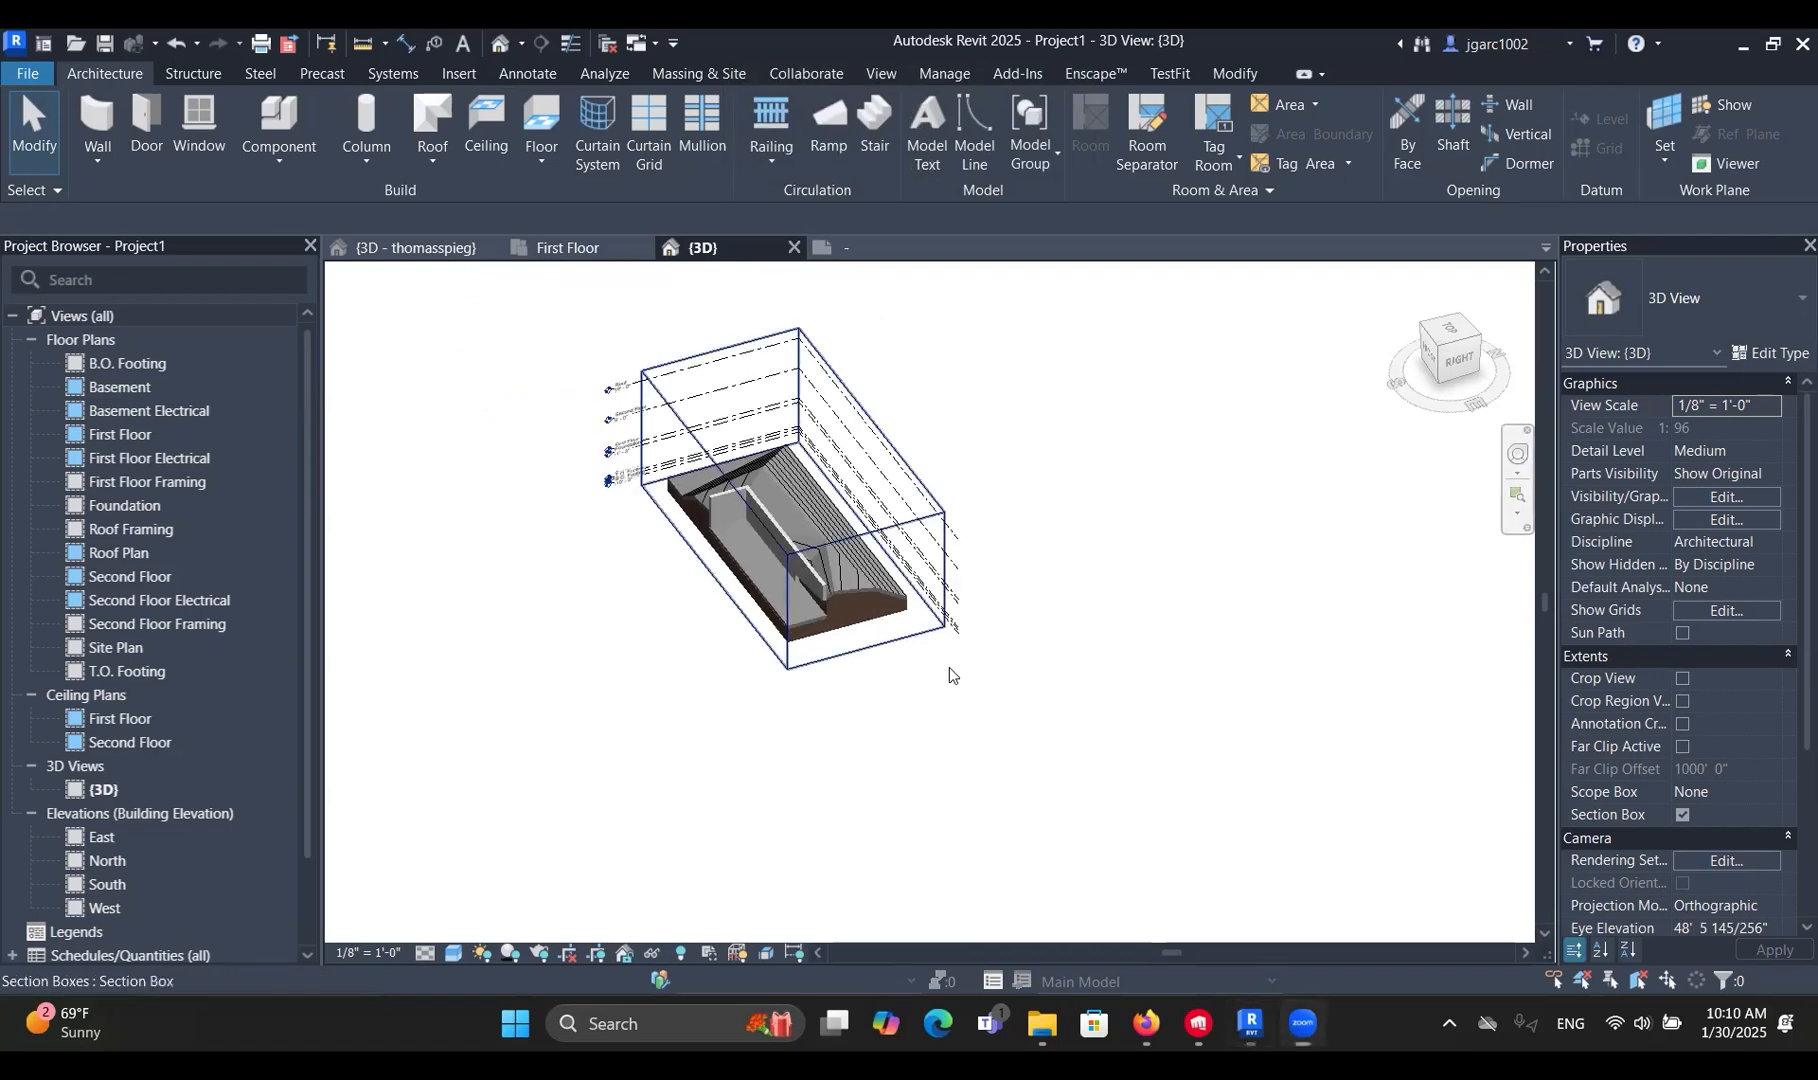
shift+middle_drag(816, 686, 791, 655)
scroll(792, 655, up, 1)
middle_drag(764, 584, 847, 718)
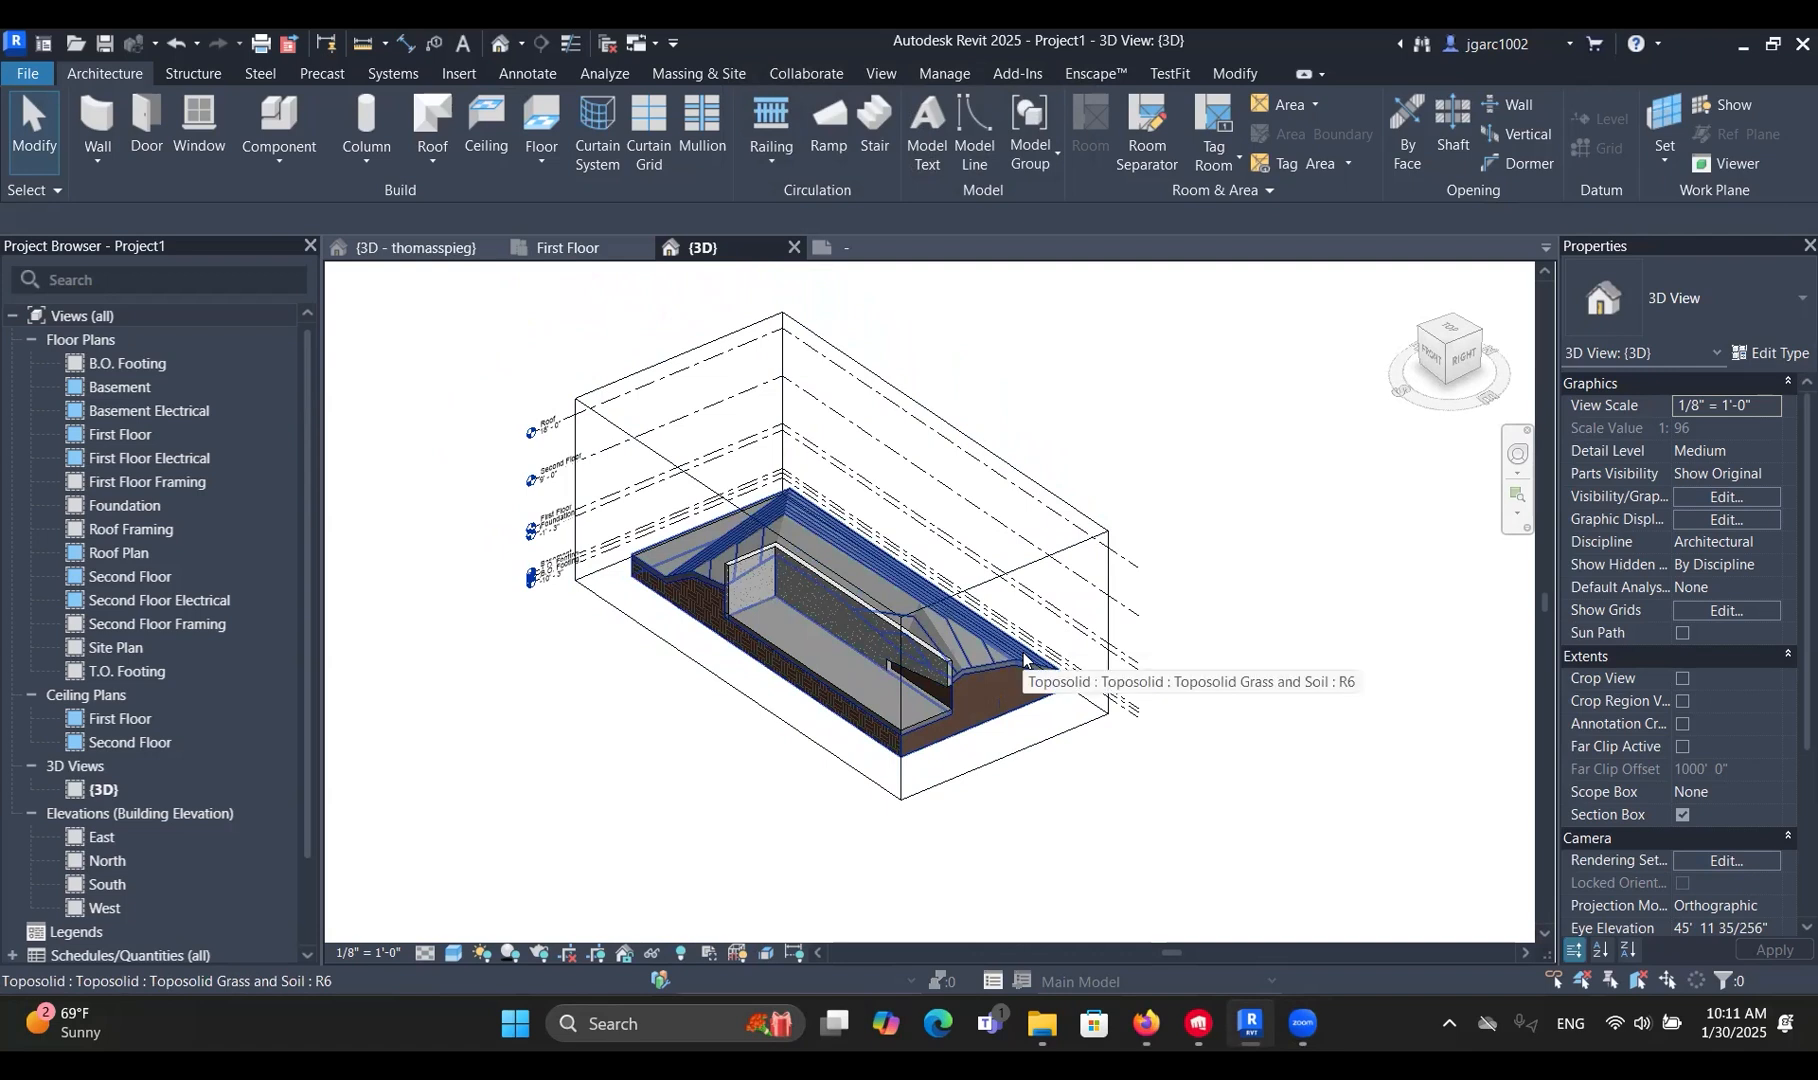
Switch to Firefox and look through the Second Assignment page on FIU Canvas, including the Enscape and Solar Decathlon 2011 examples.
click(1141, 1030)
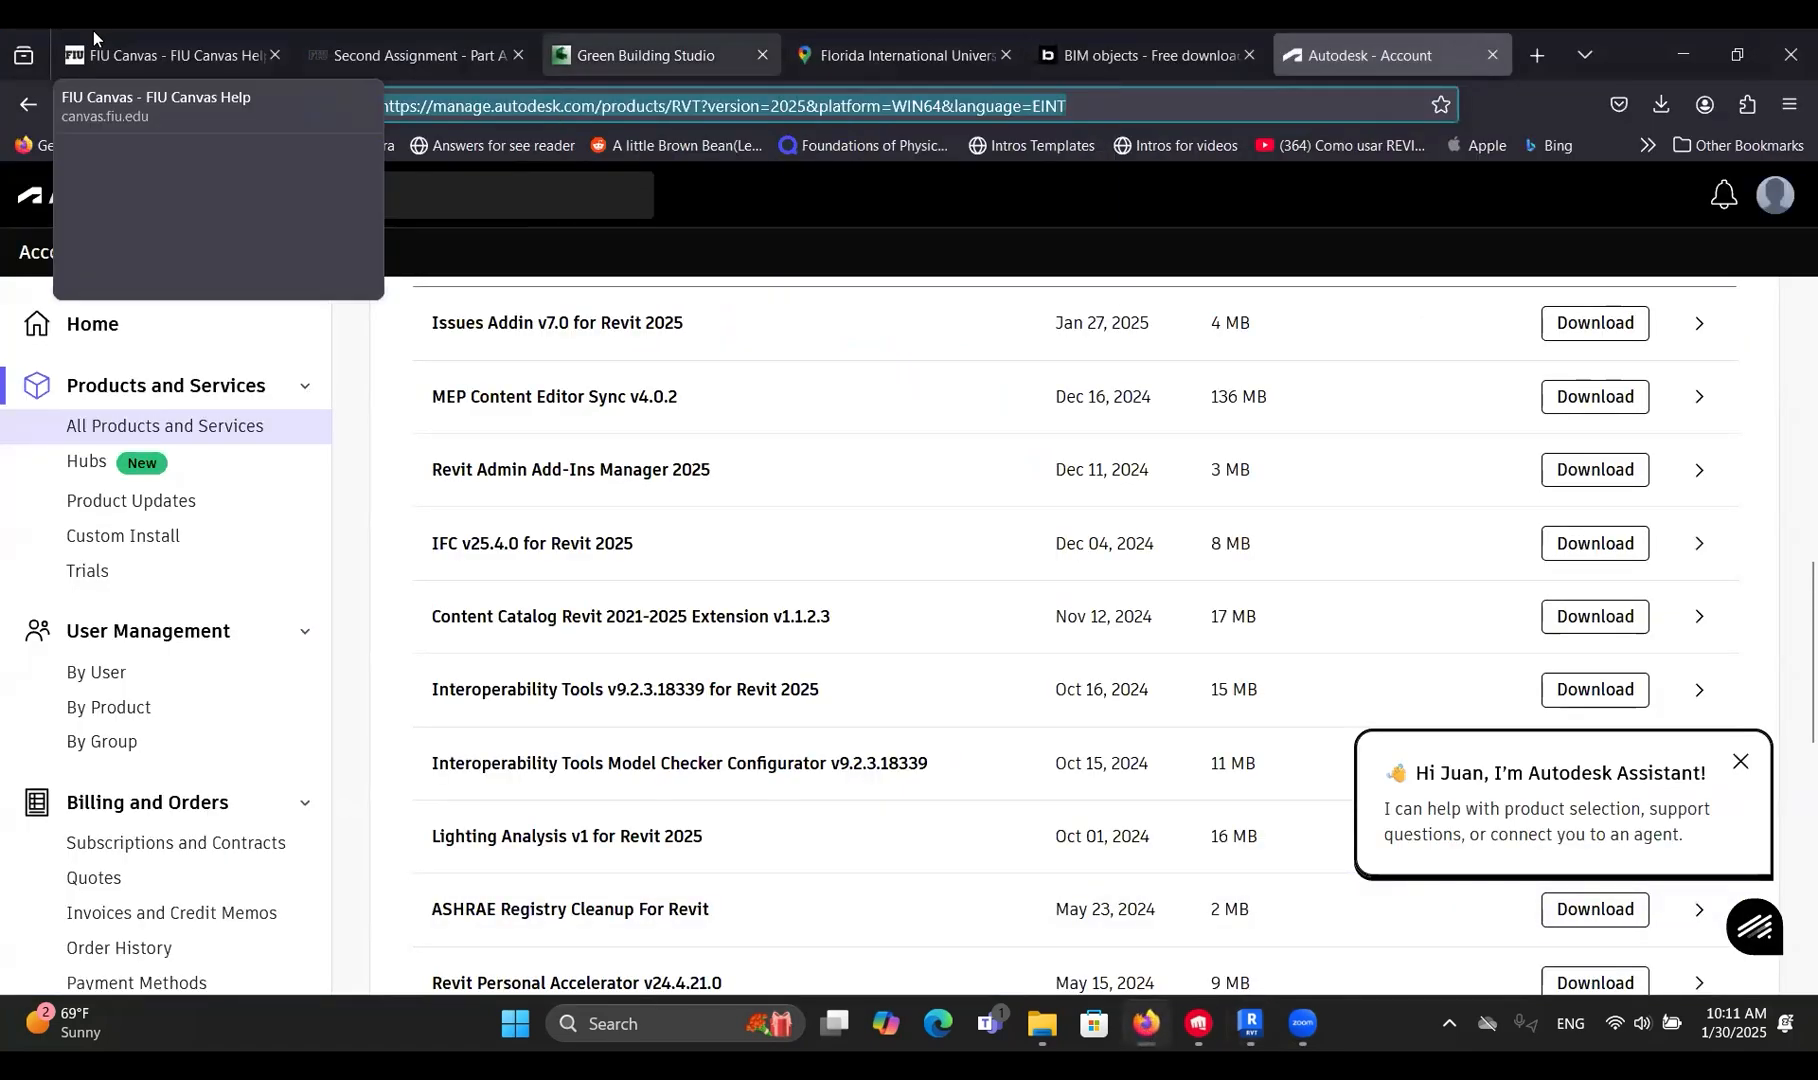
click(339, 45)
scroll(1045, 600, up, 8)
scroll(1045, 612, up, 10)
scroll(1040, 613, up, 10)
scroll(1051, 612, down, 5)
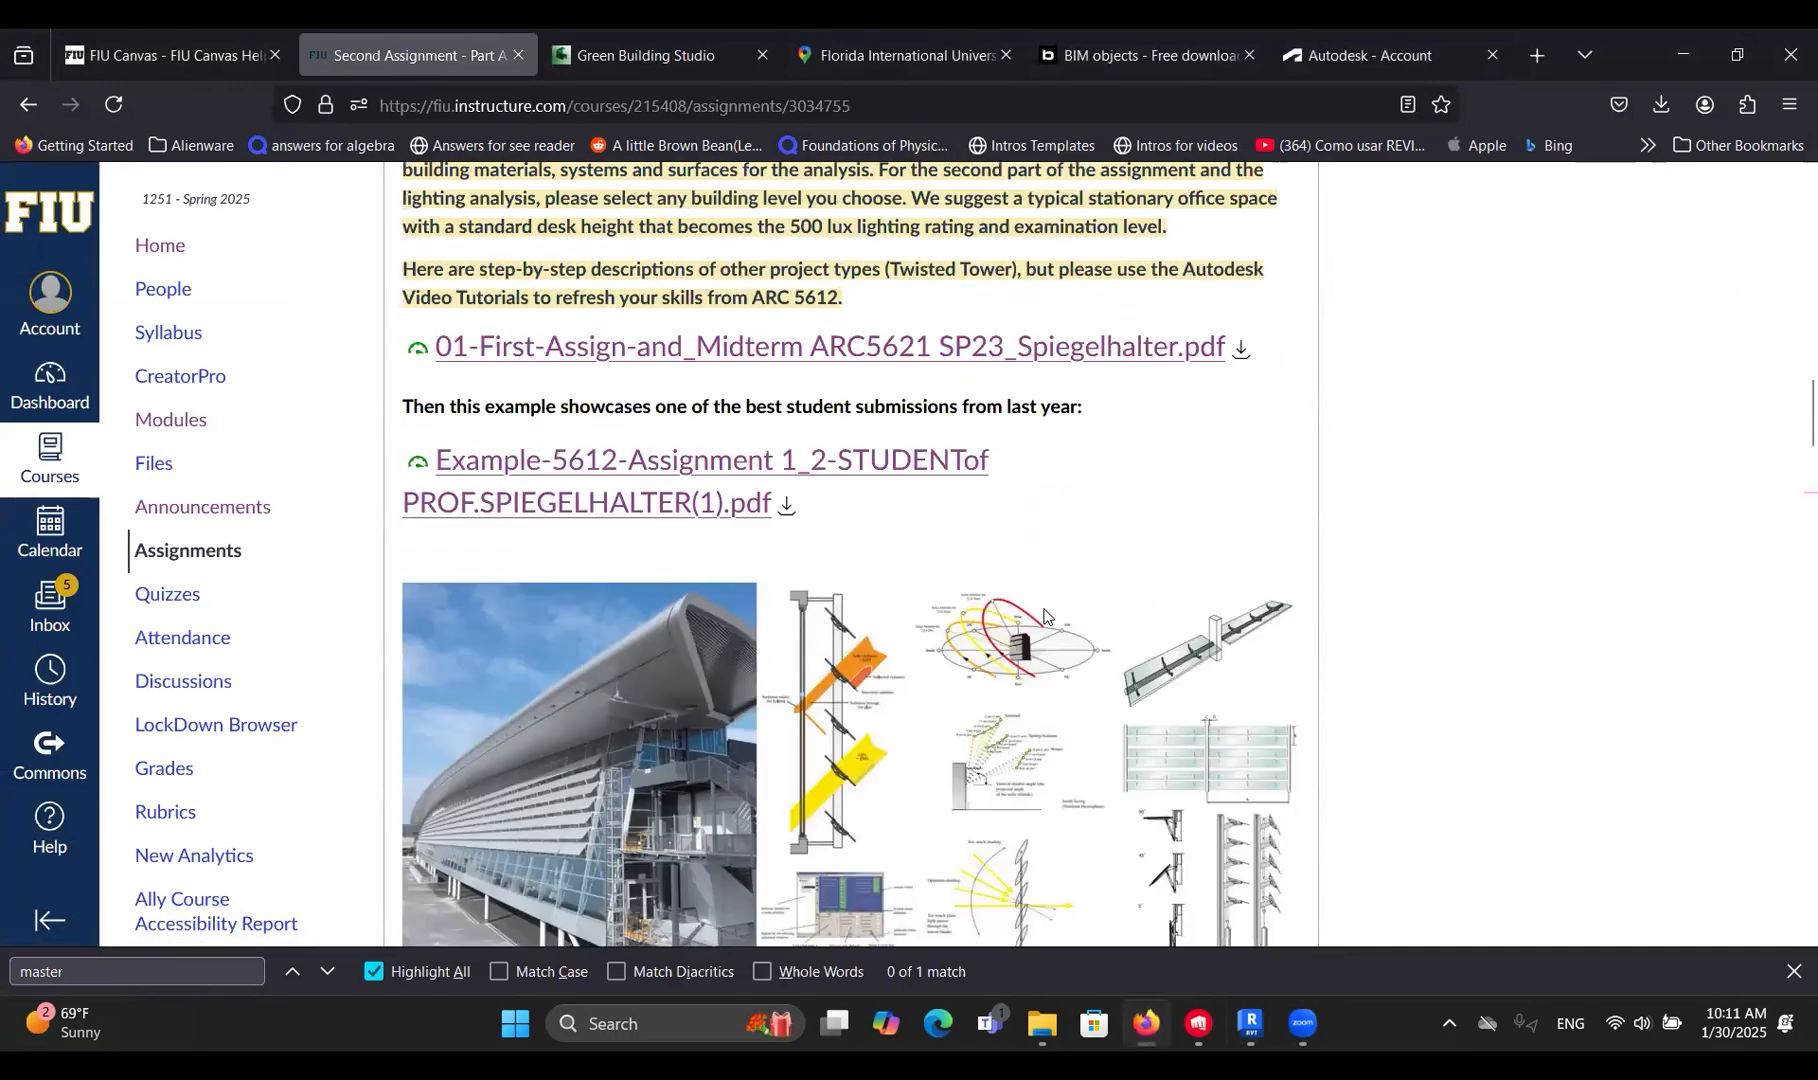
scroll(1045, 615, down, 10)
scroll(876, 513, down, 15)
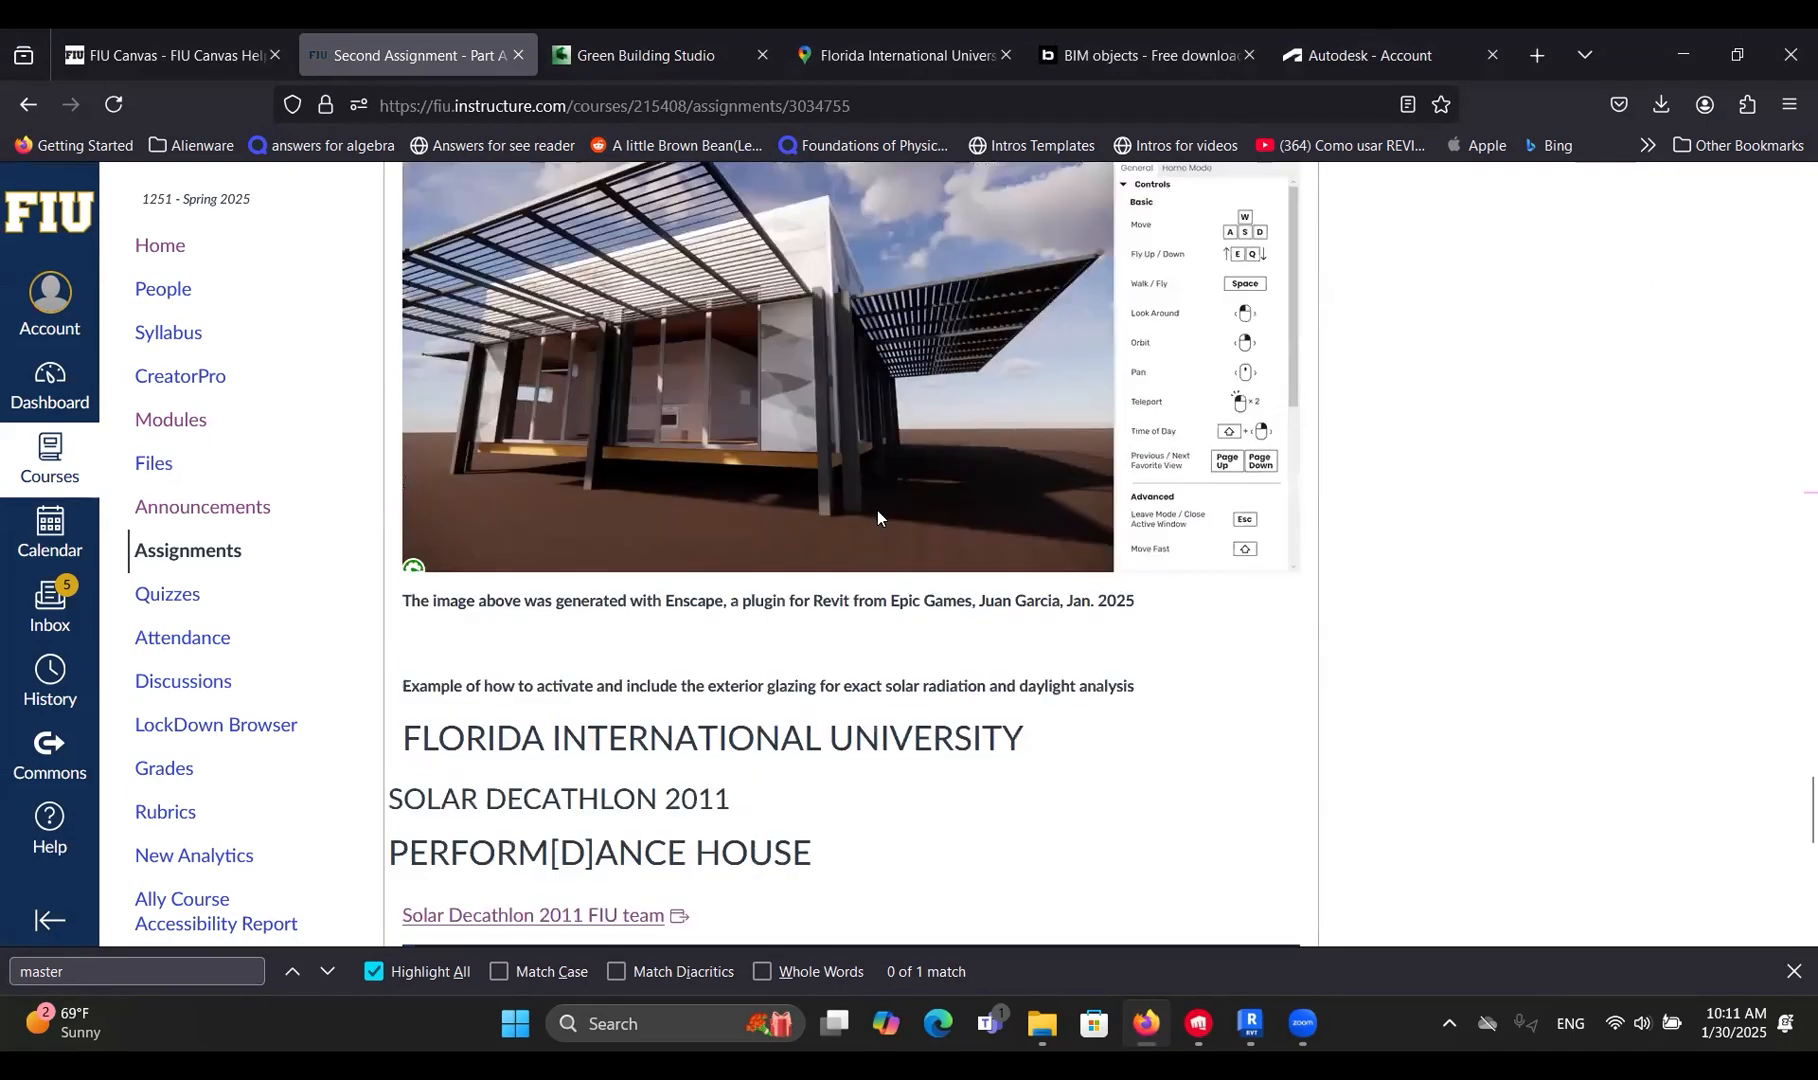
scroll(877, 516, down, 2)
scroll(877, 514, down, 6)
scroll(883, 518, up, 4)
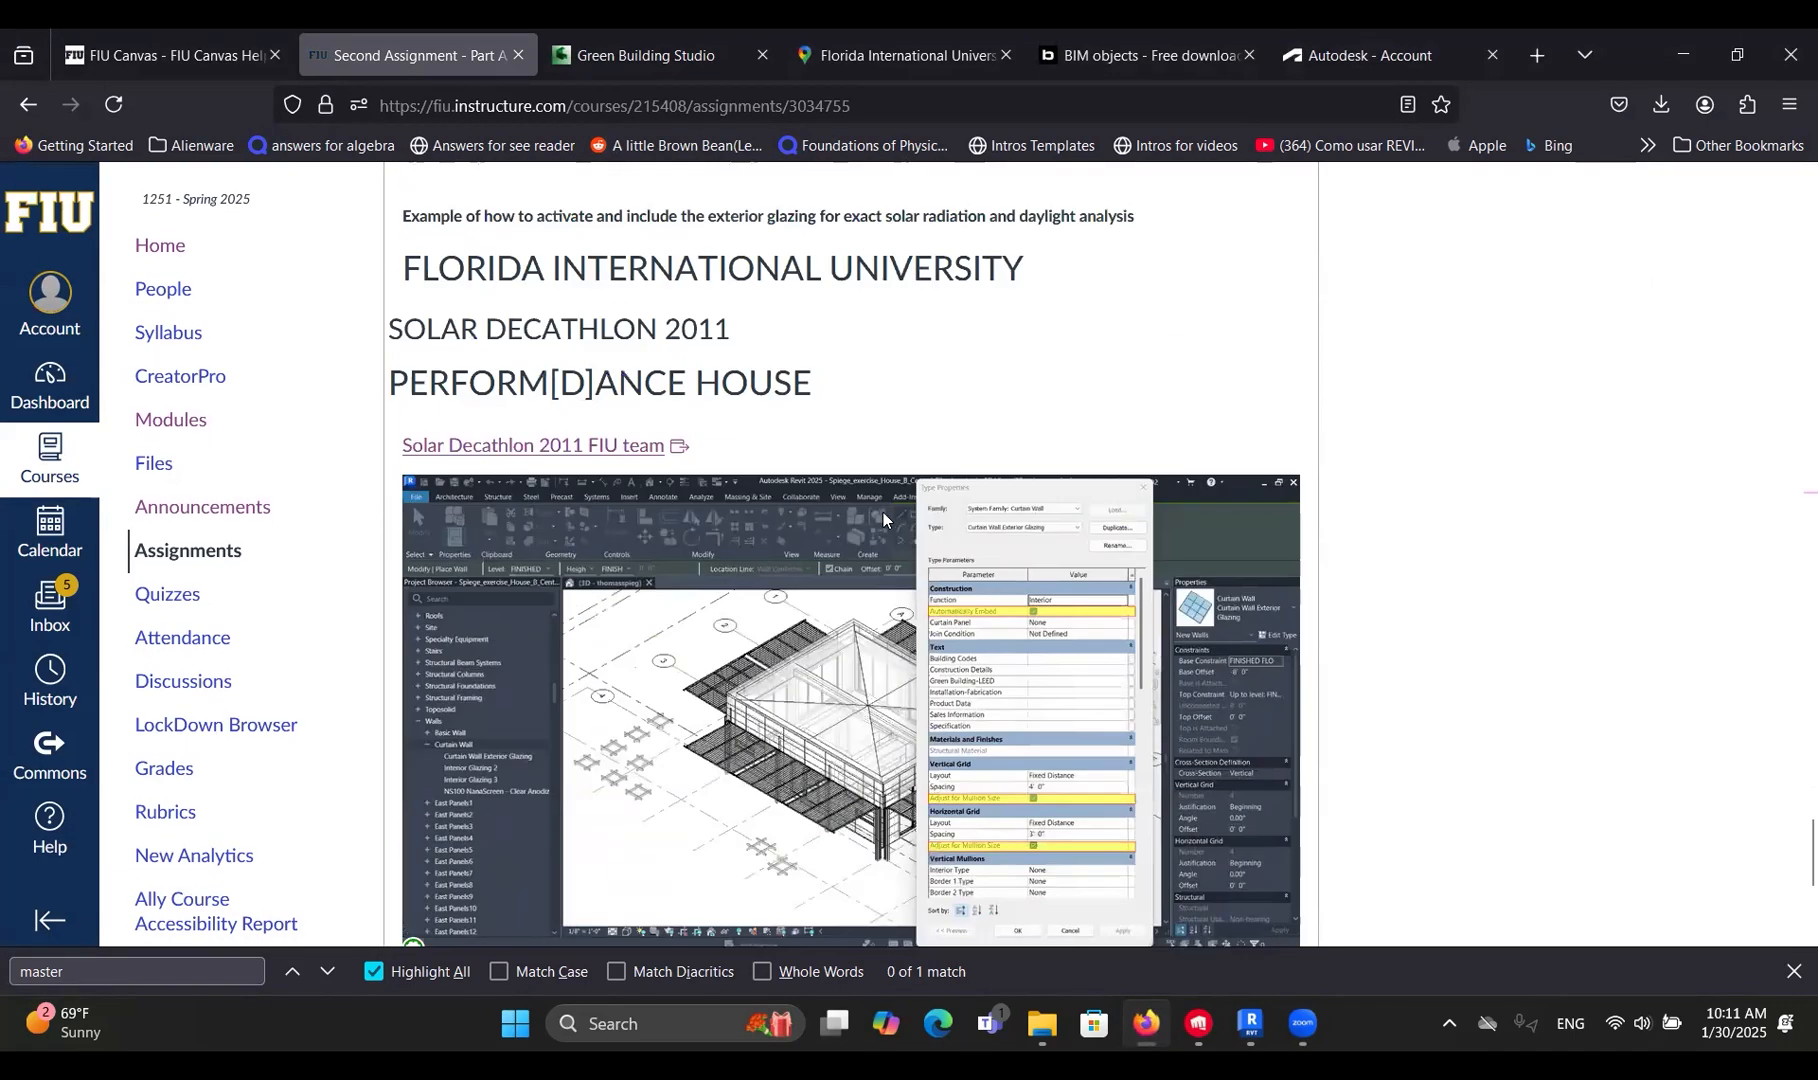
Read the assignment's Revit project file requirements, key words and master file note, and examine the accompanying model image.
scroll(883, 515, up, 20)
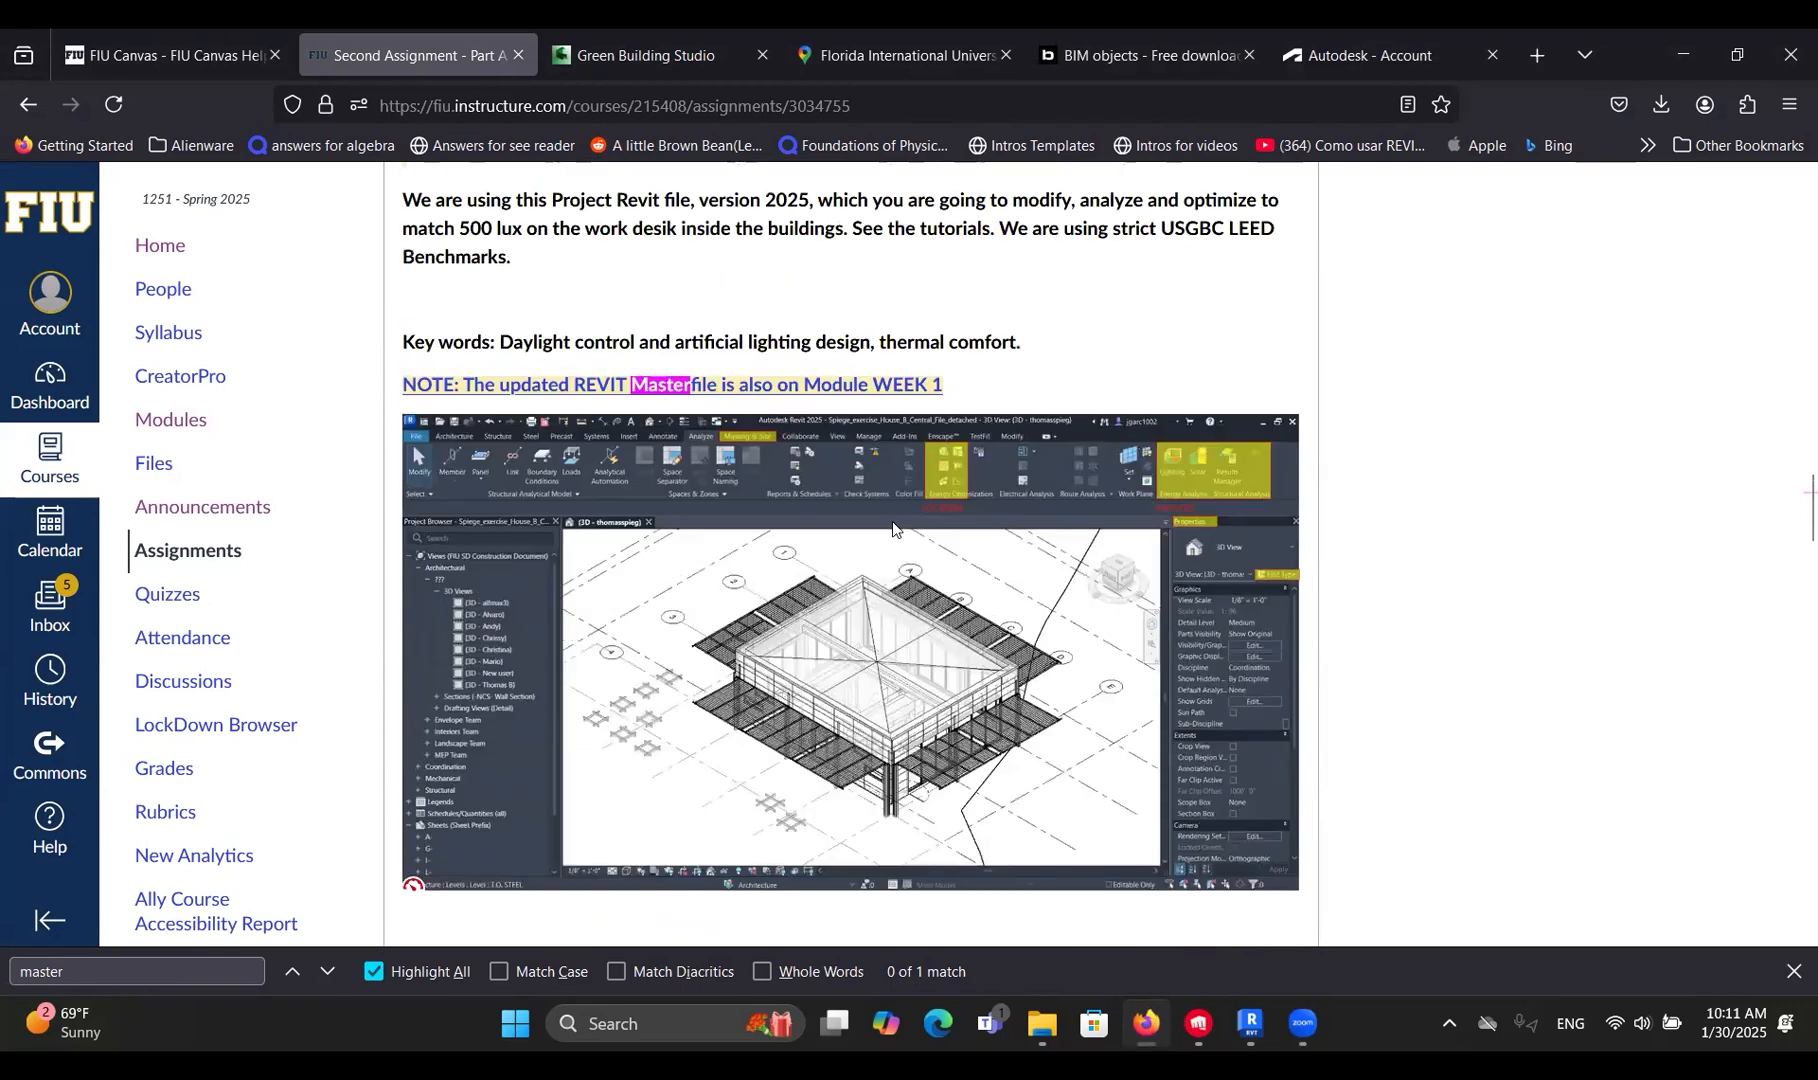
scroll(892, 527, up, 3)
drag(403, 592, 1033, 593)
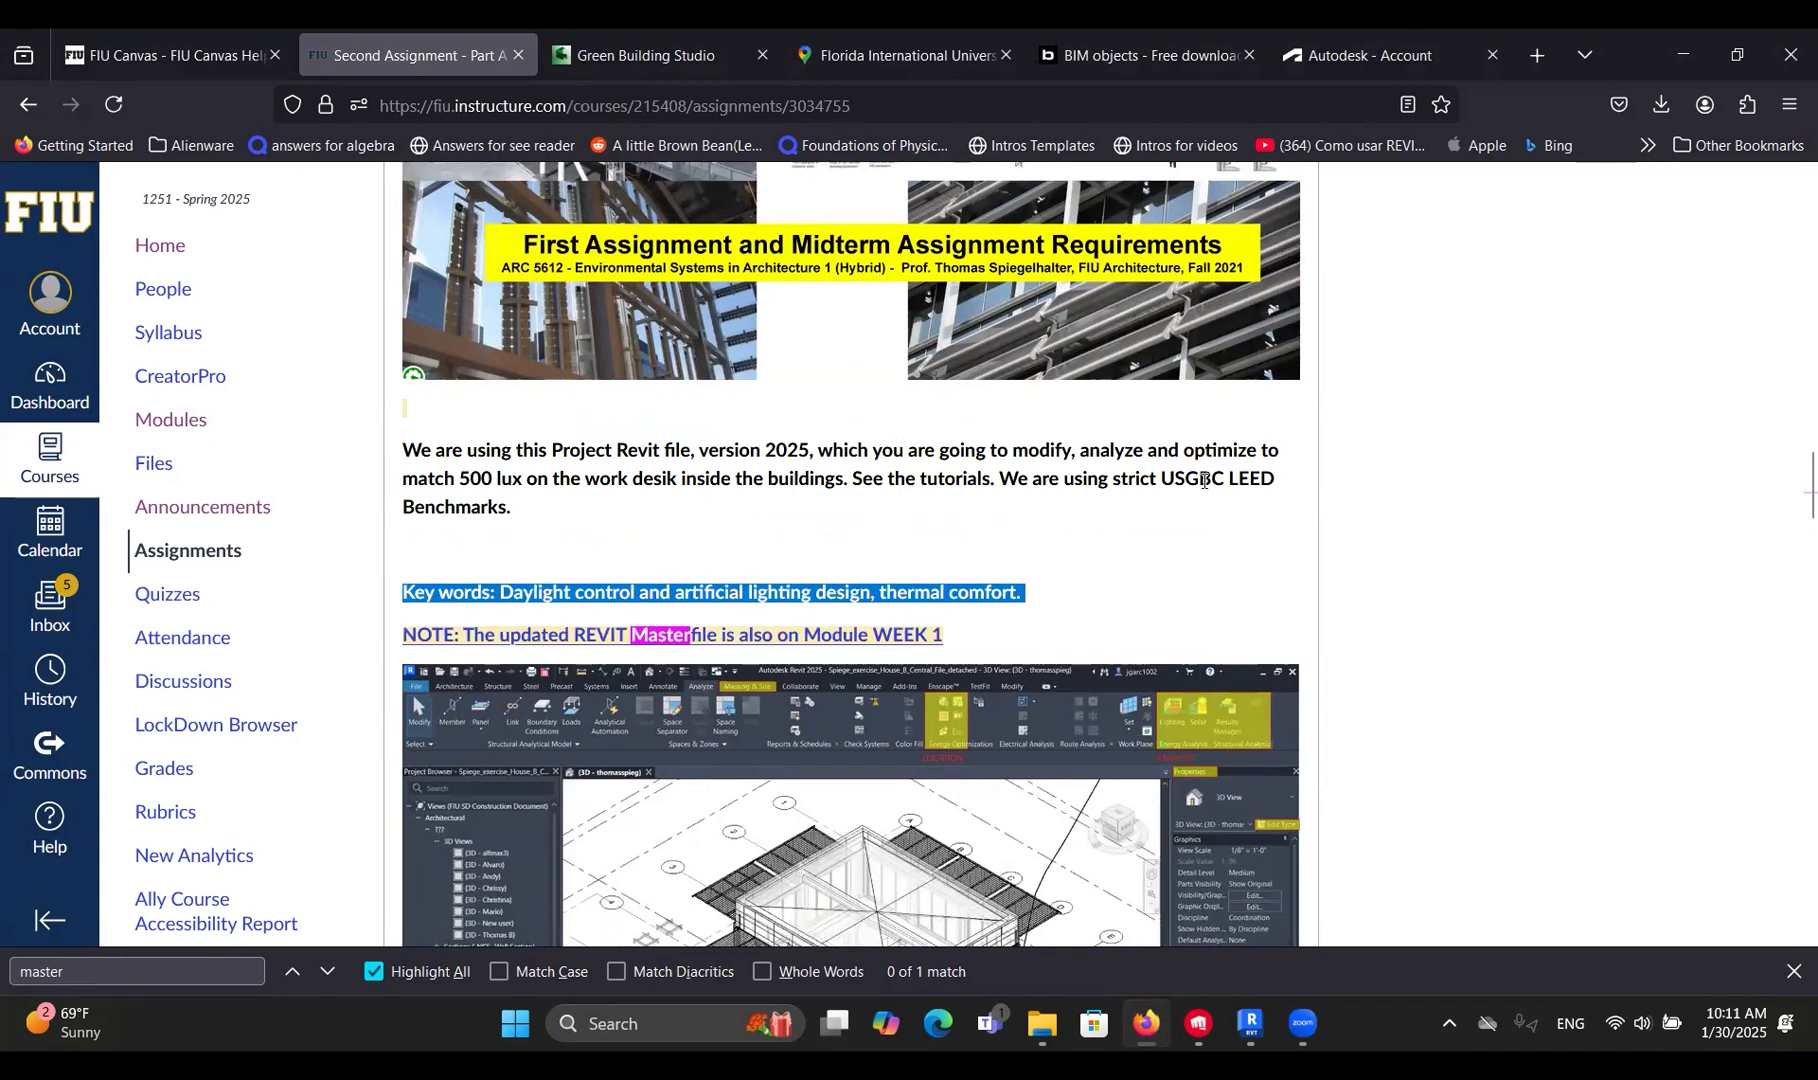
click(1159, 566)
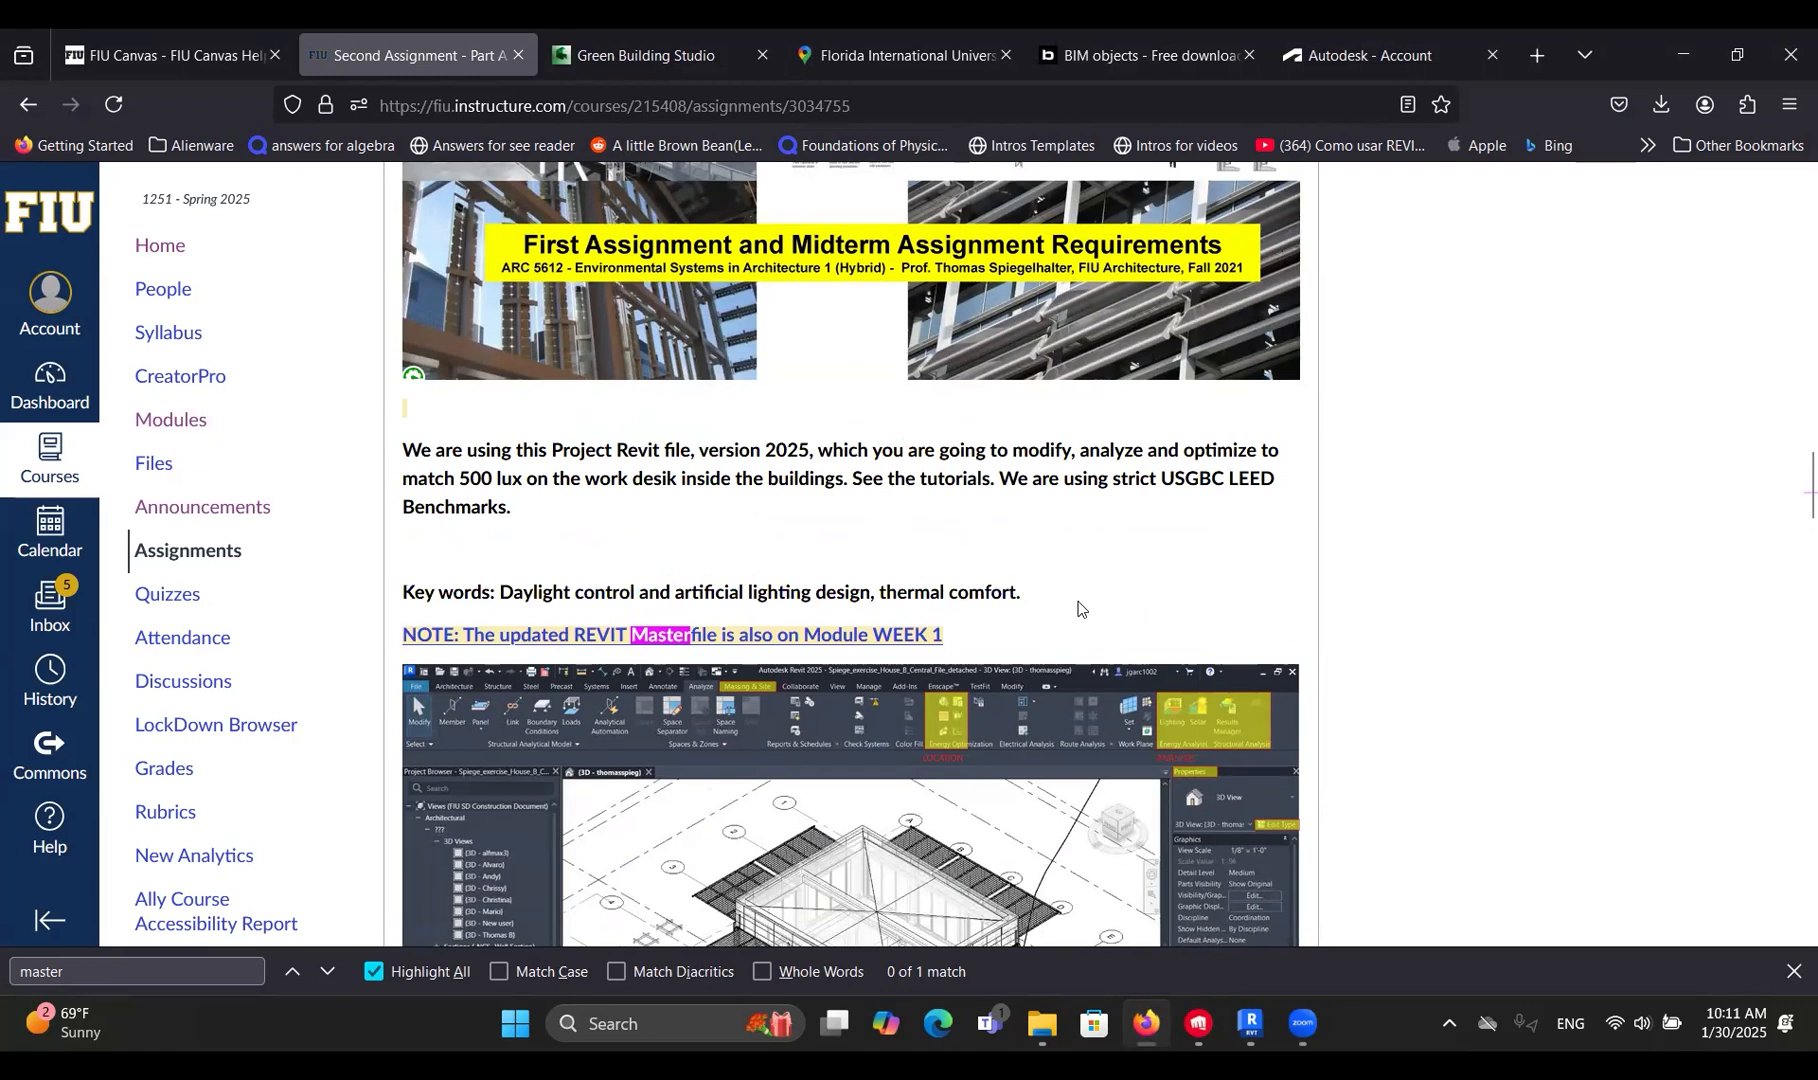
scroll(1078, 608, up, 2)
scroll(1166, 607, up, 2)
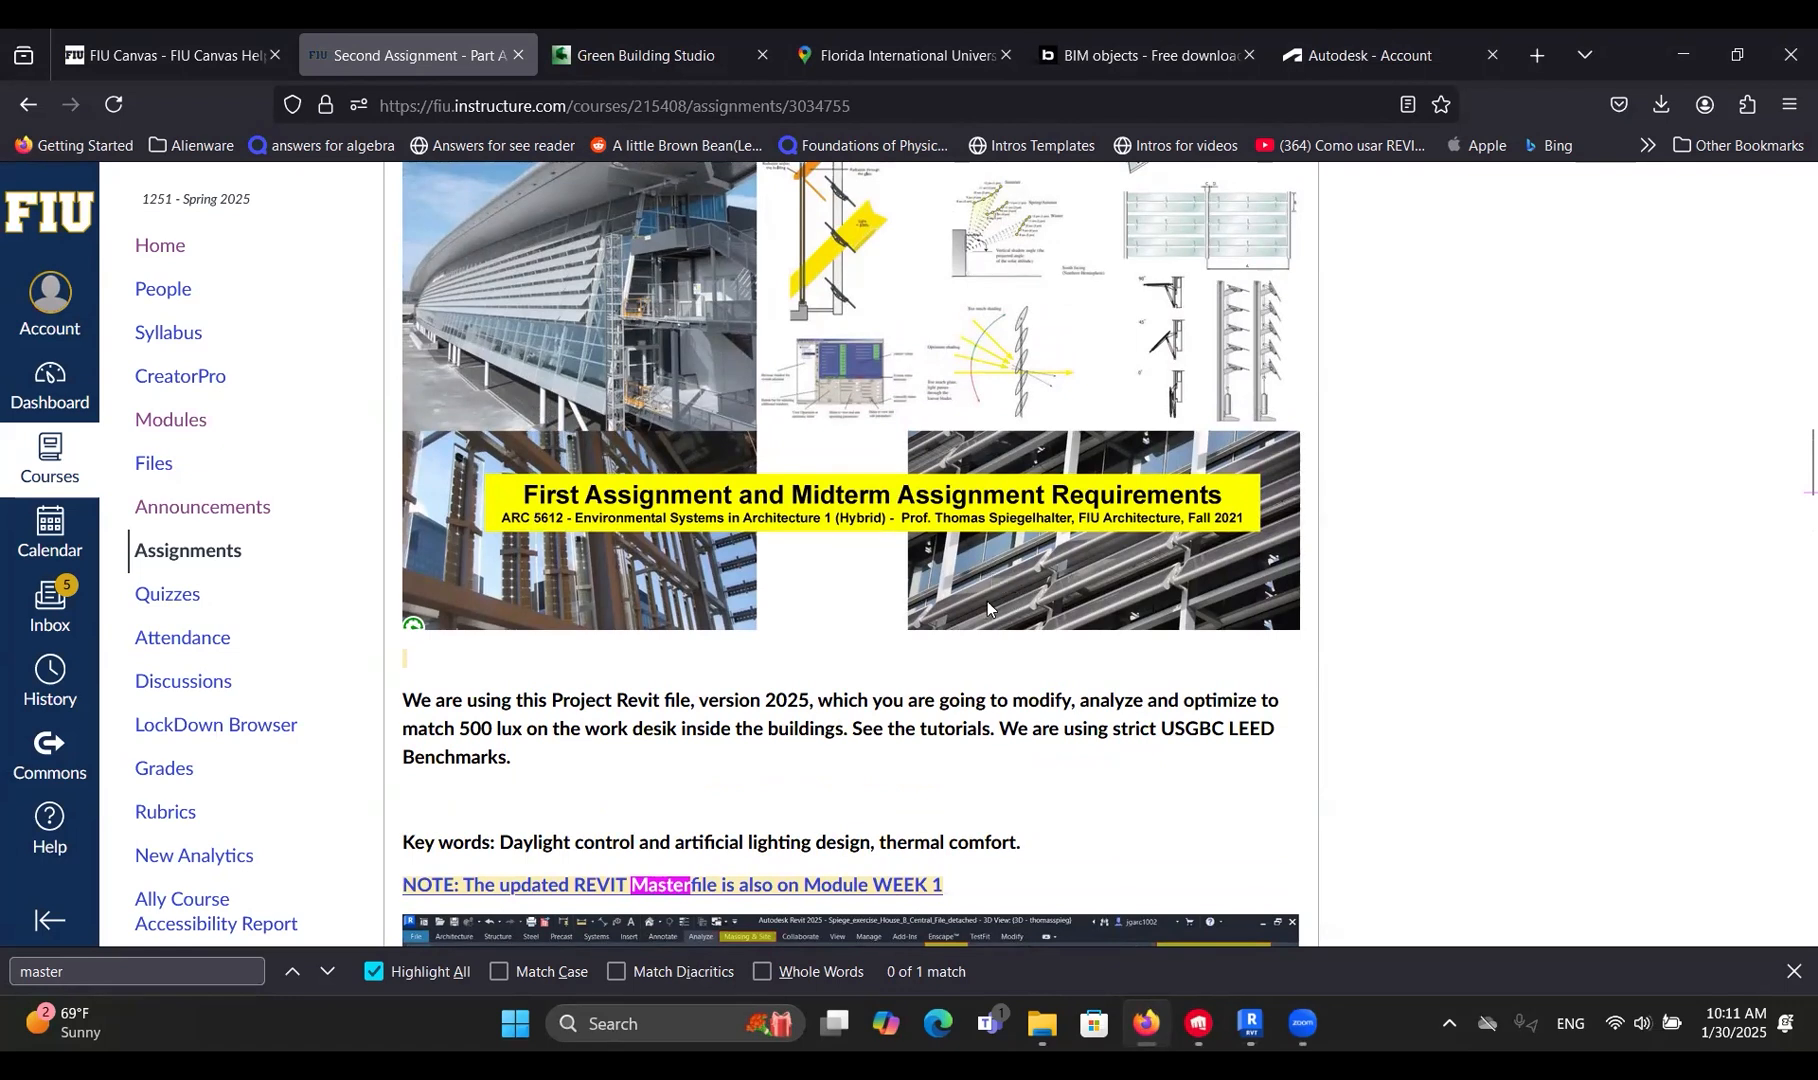
scroll(969, 618, down, 9)
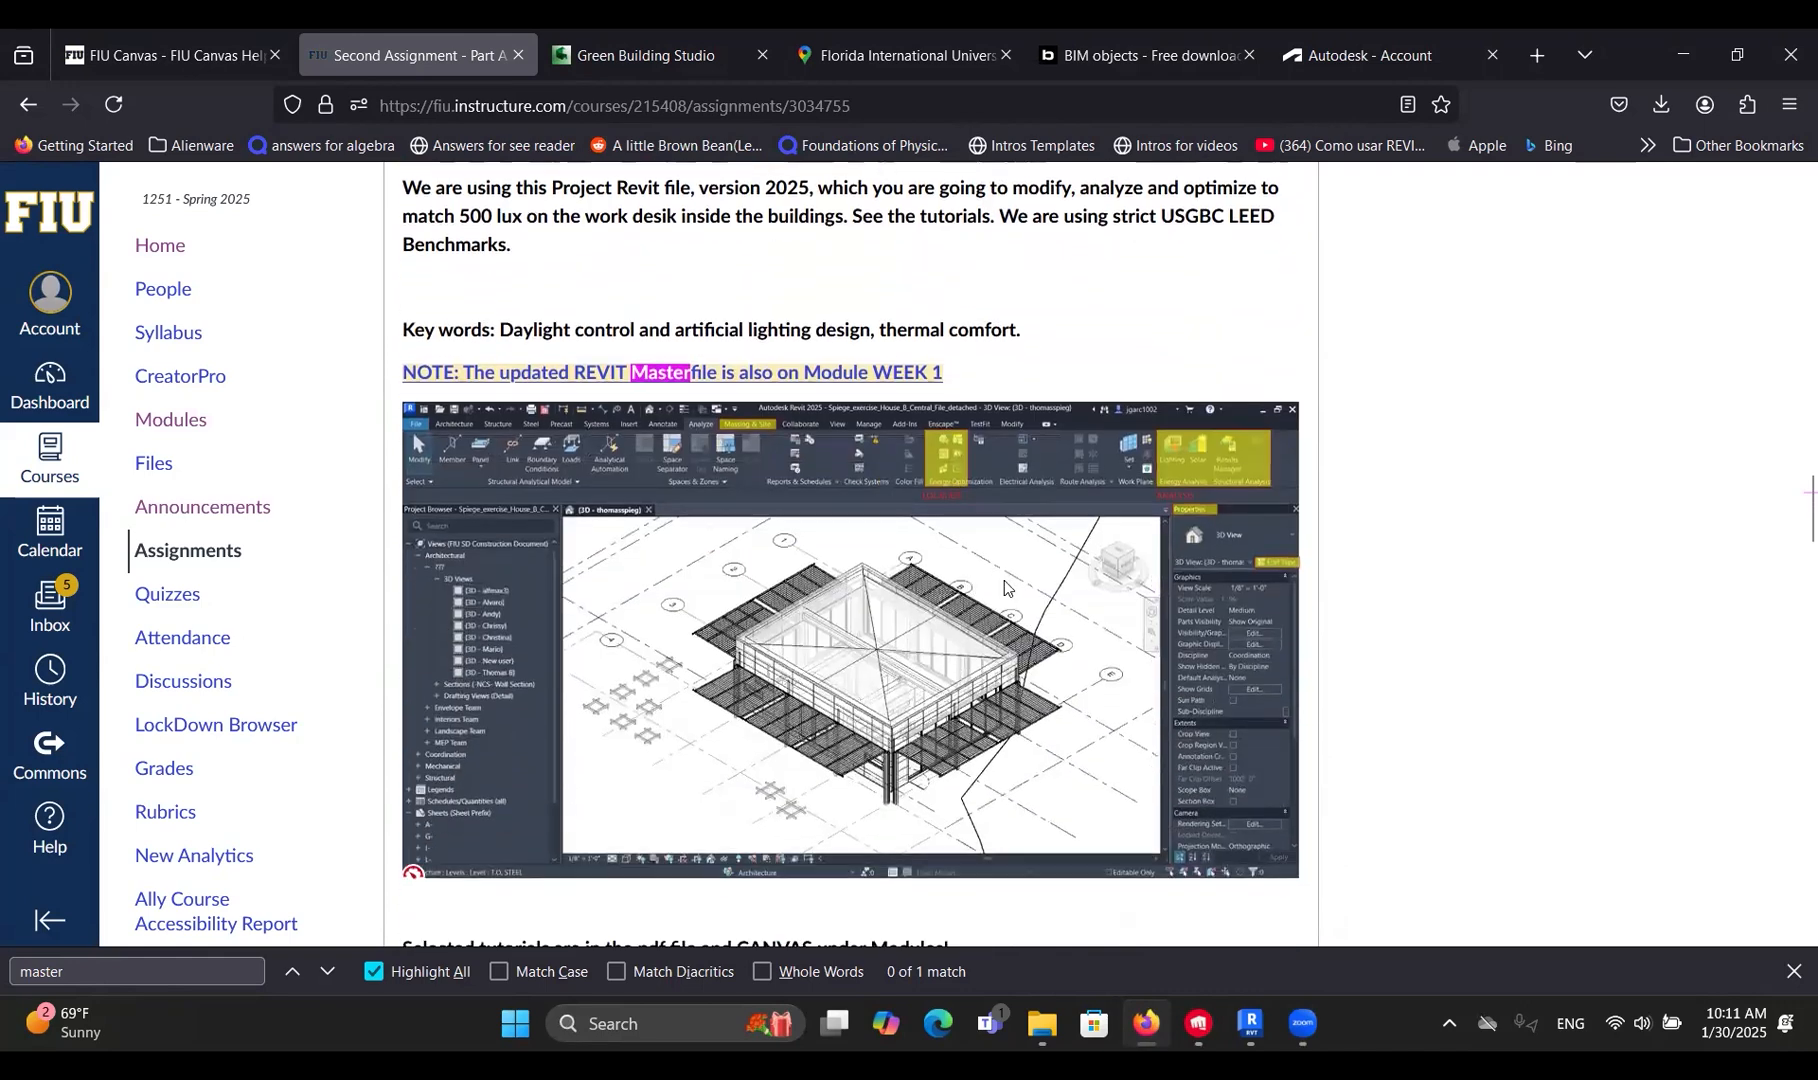
Review the assignment's Shadovoltaic louvre reference, BIM workflow screenshot instructions, warm-up requirements and linked example PDFs on the Canvas page.
scroll(1111, 605, down, 12)
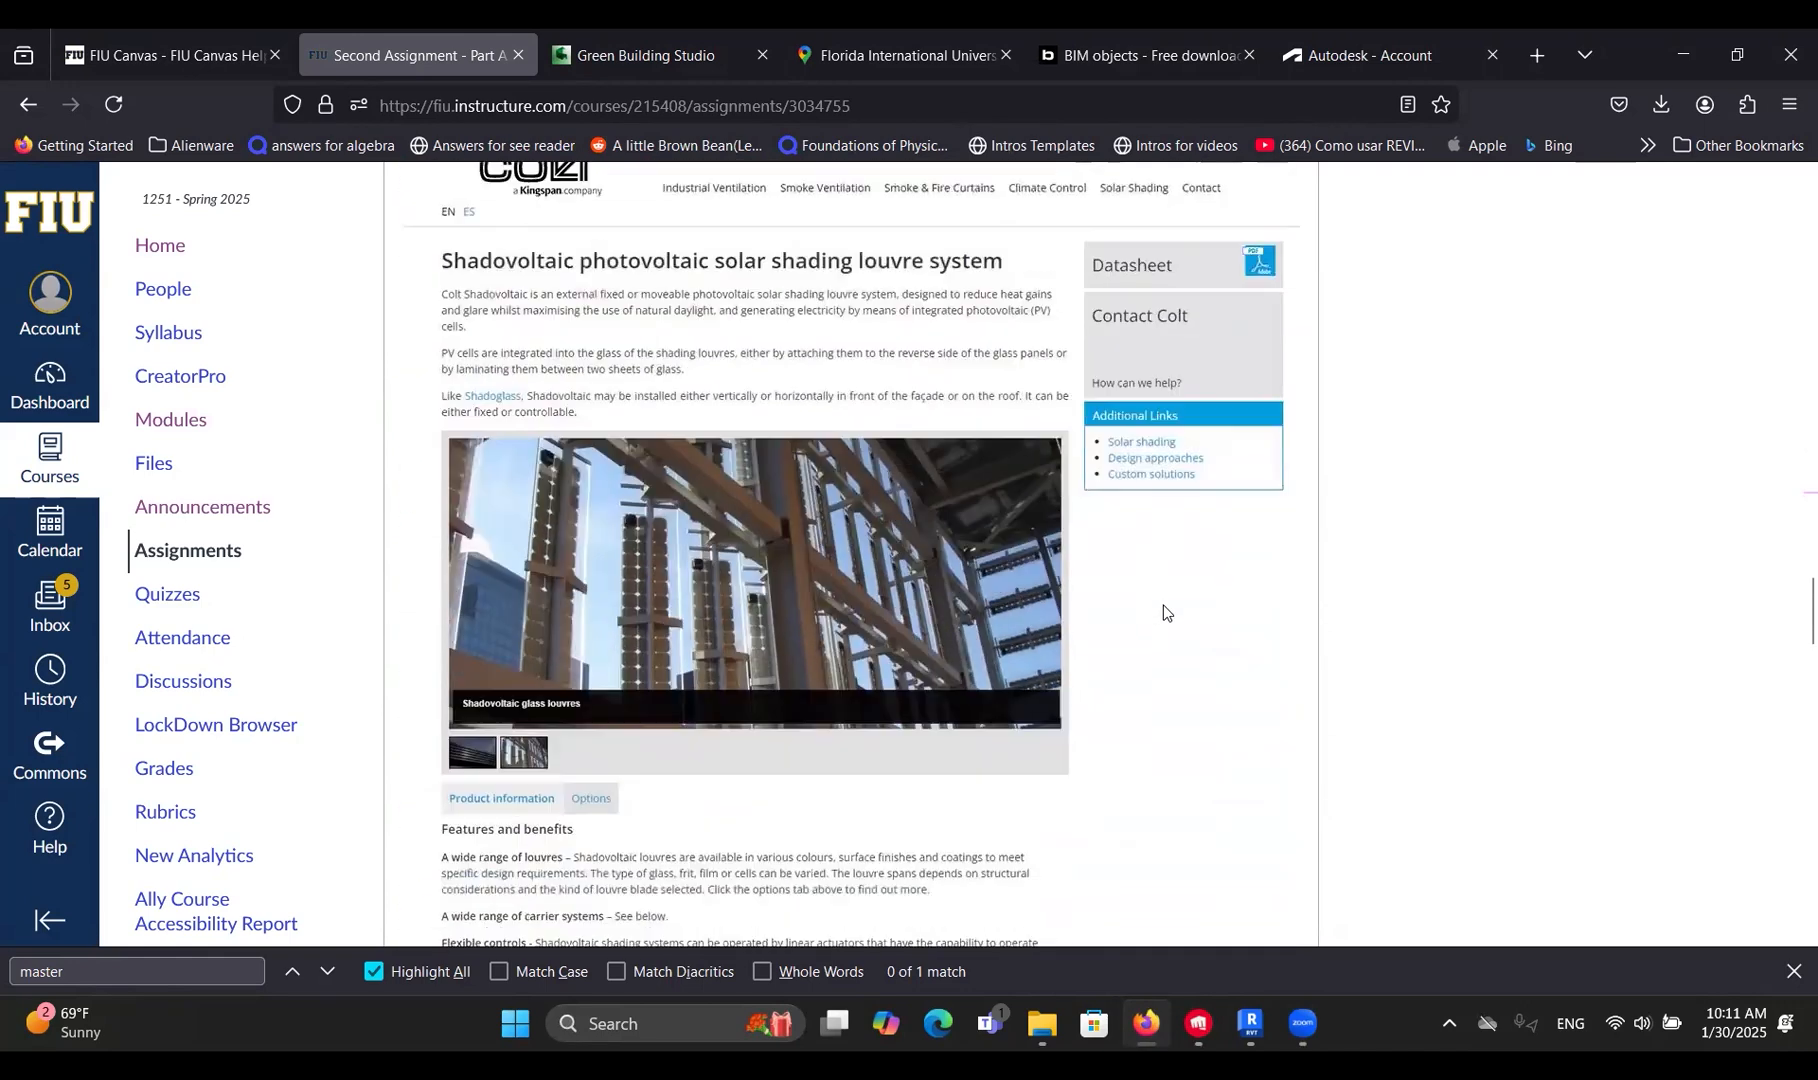
scroll(1168, 597, up, 12)
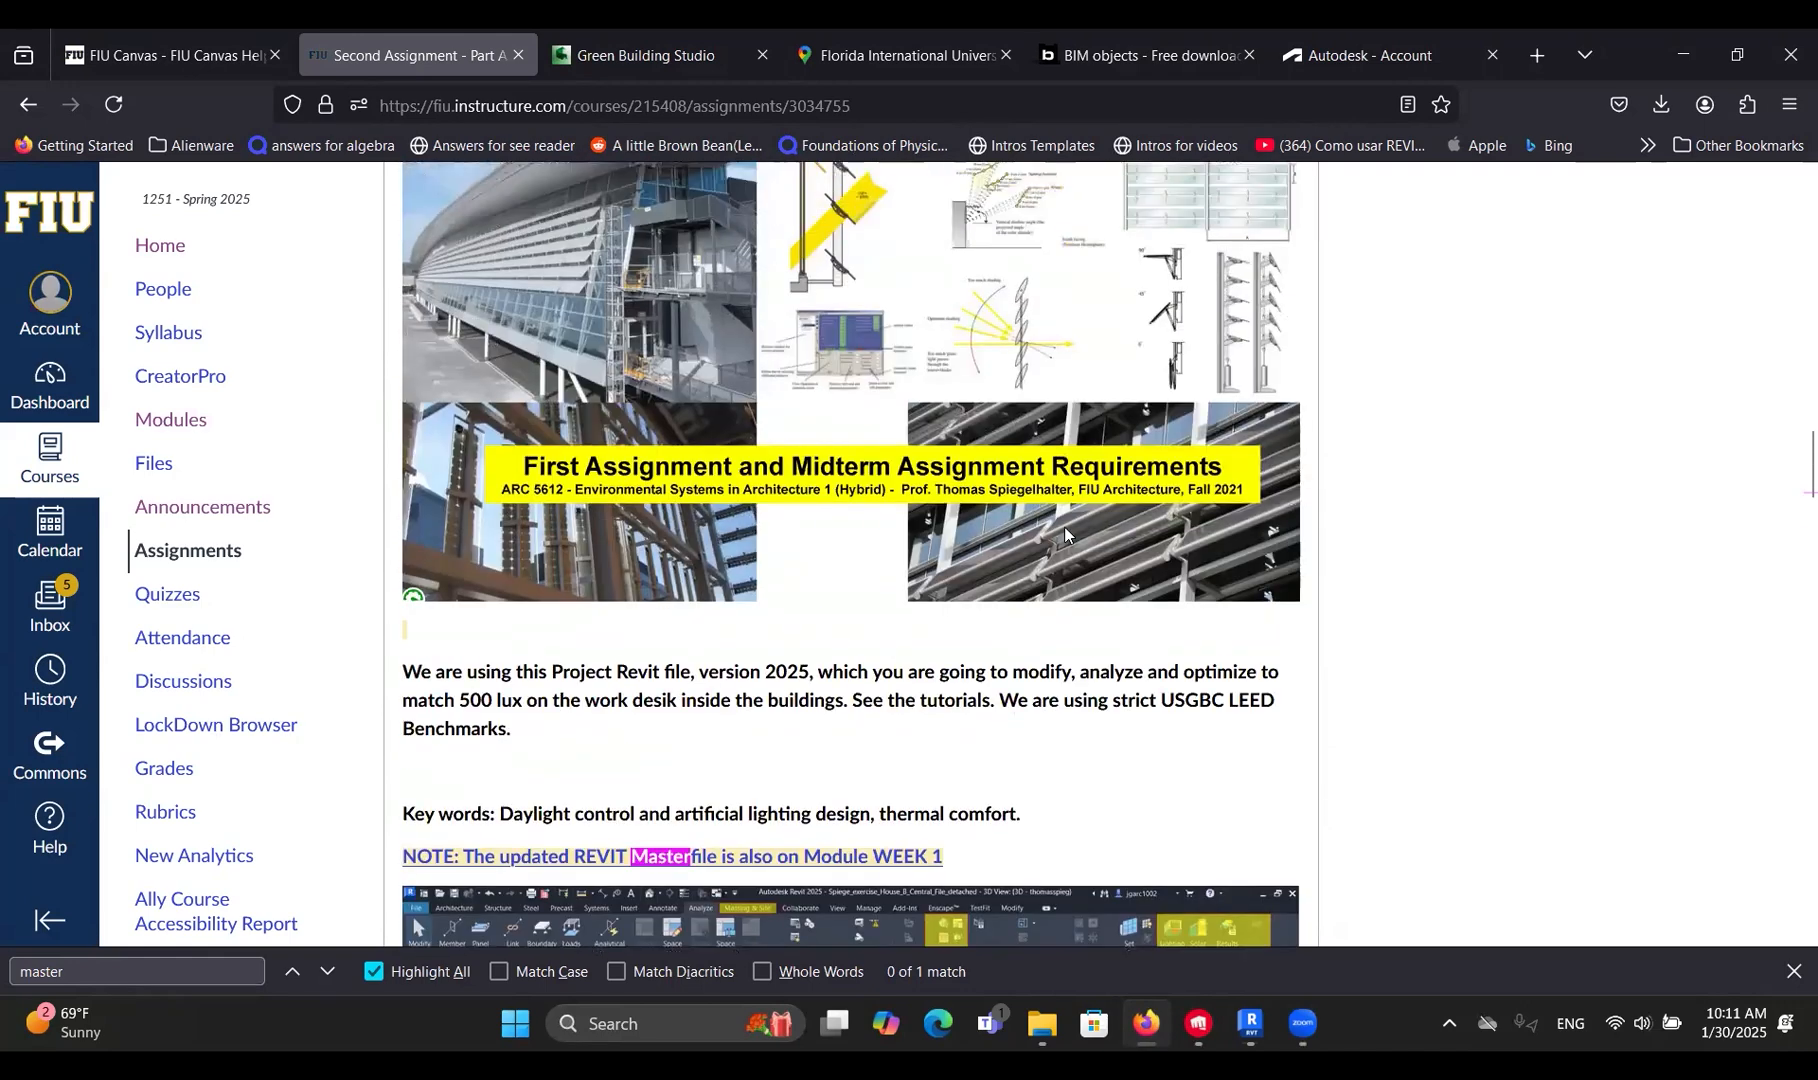
scroll(1088, 549, up, 4)
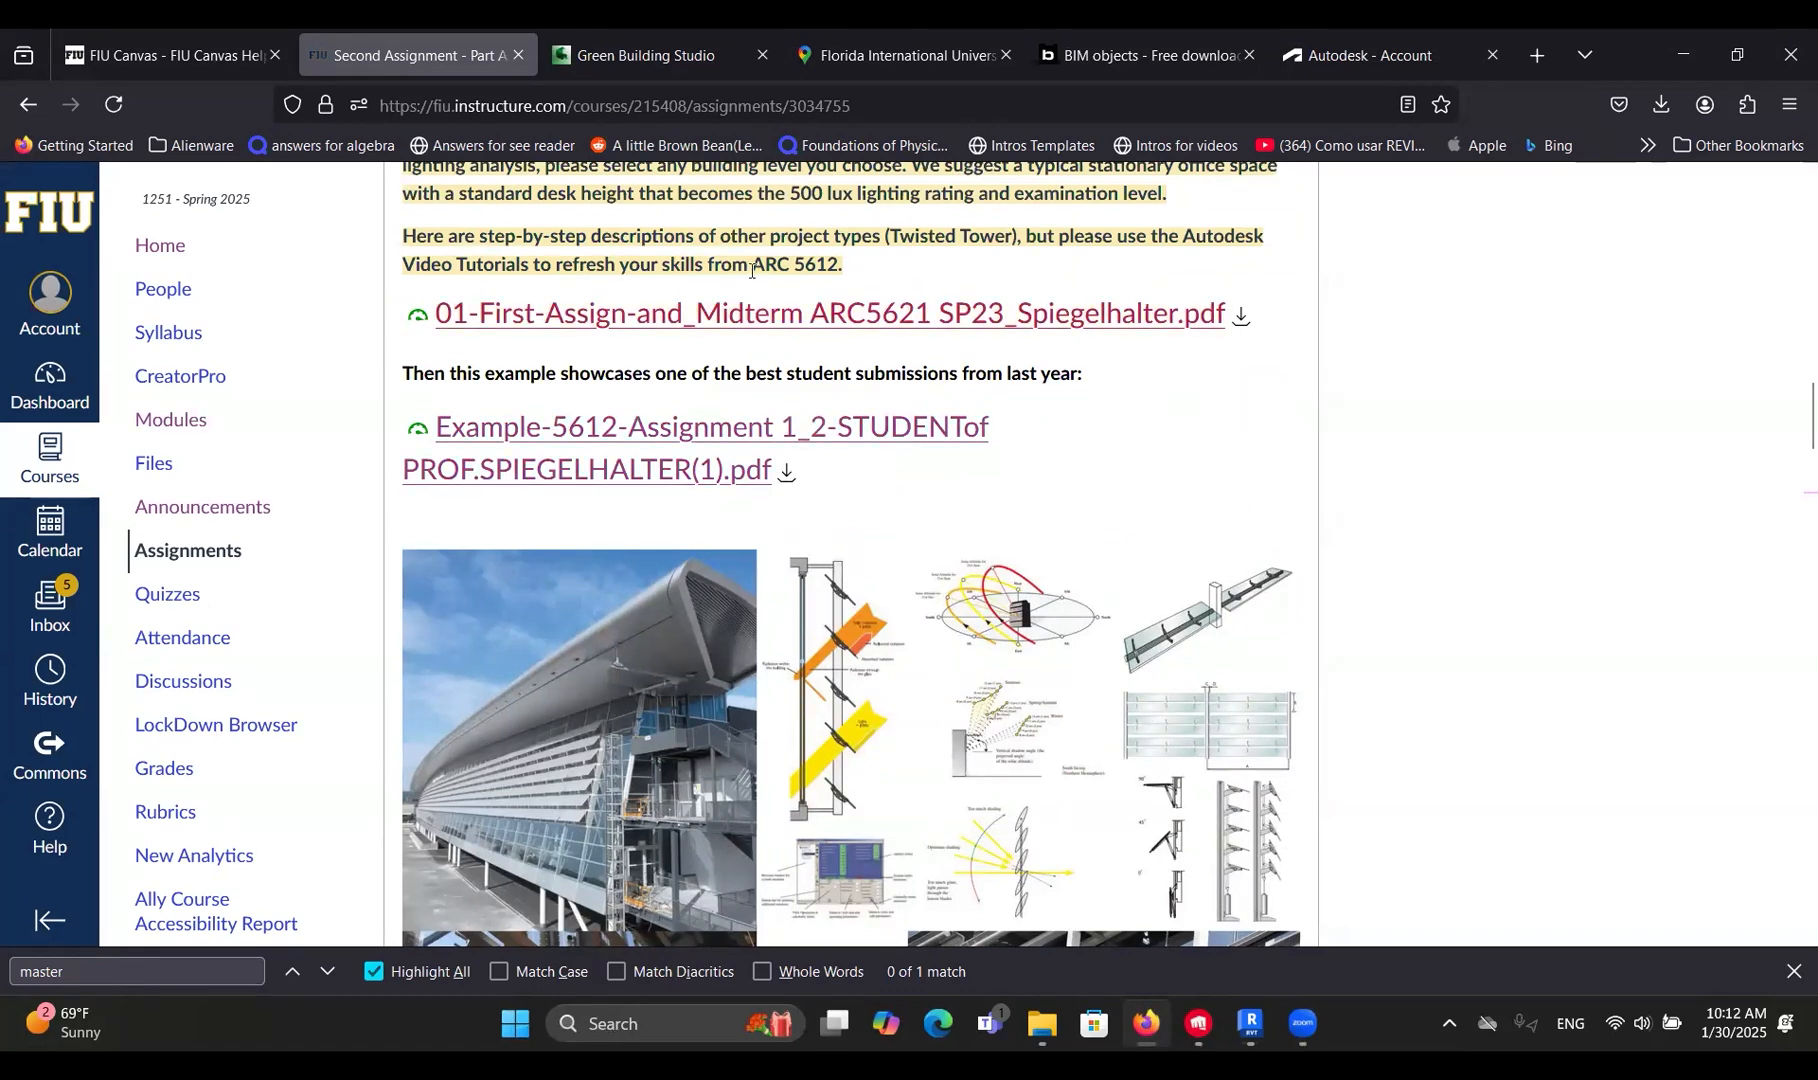
scroll(1052, 612, up, 4)
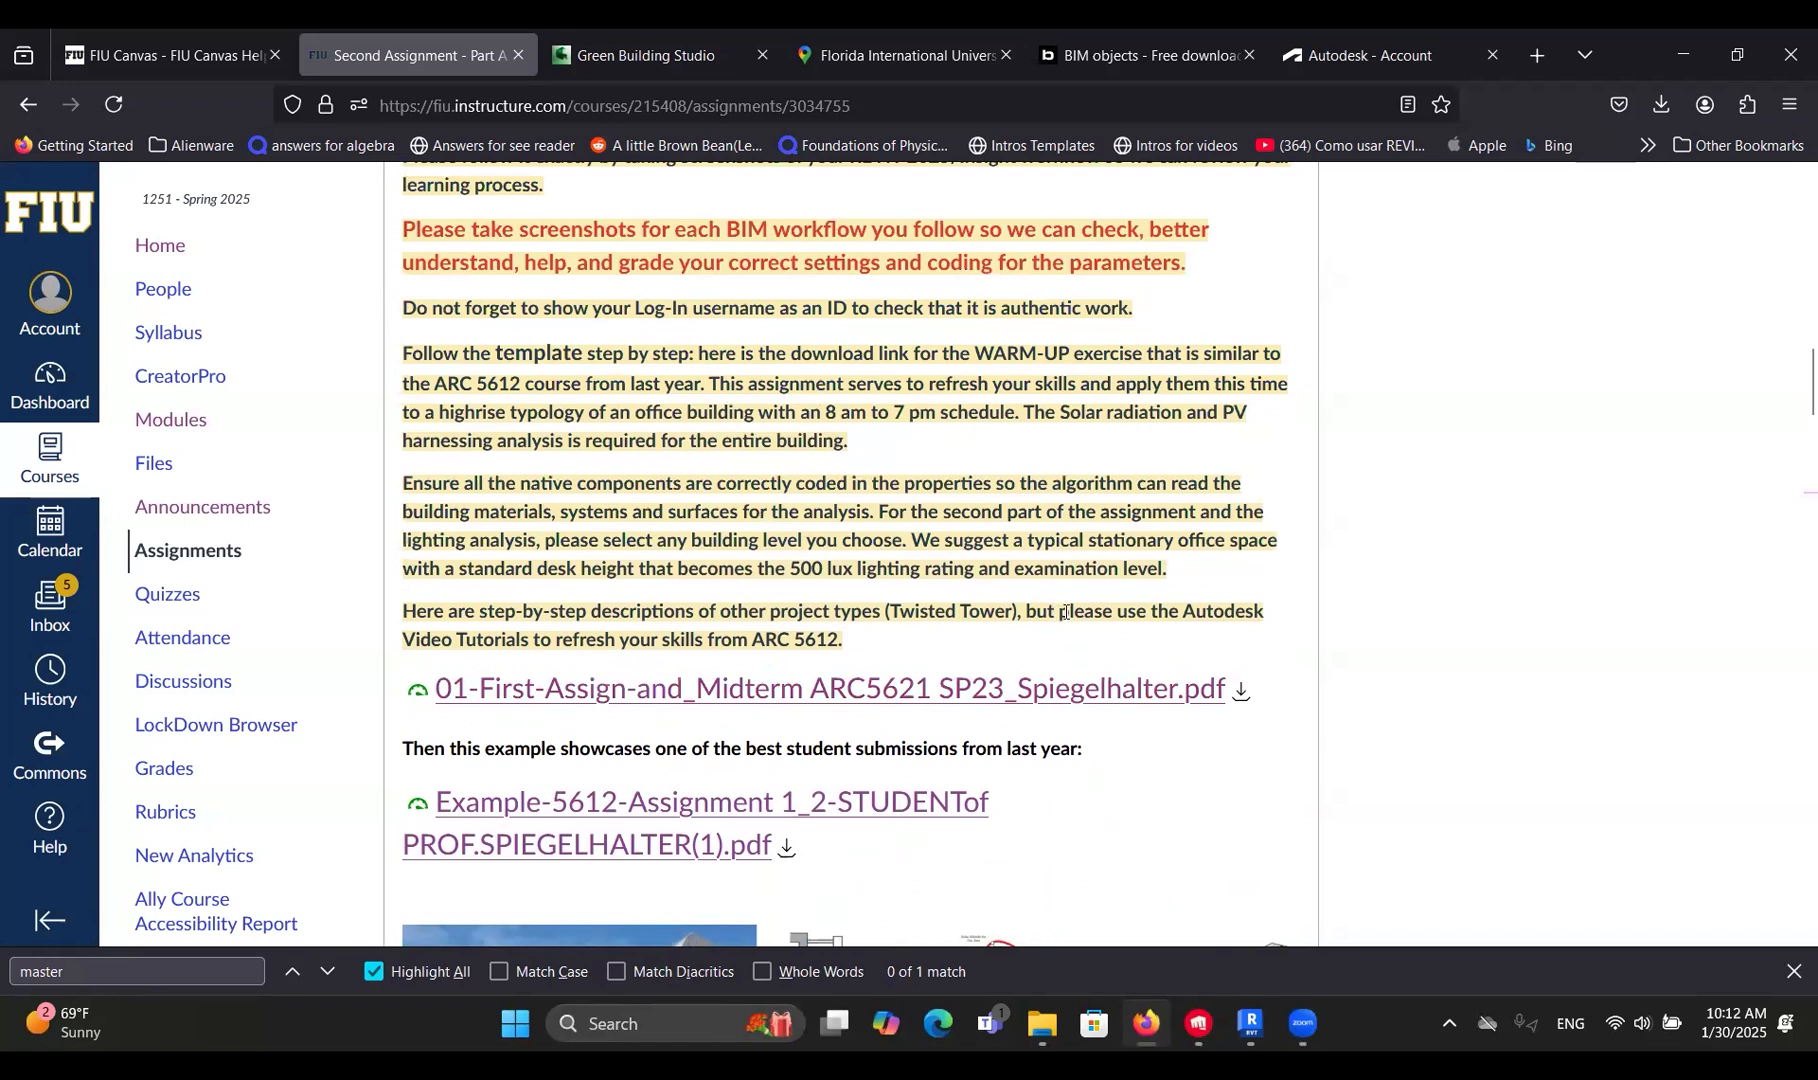
scroll(1150, 565, down, 3)
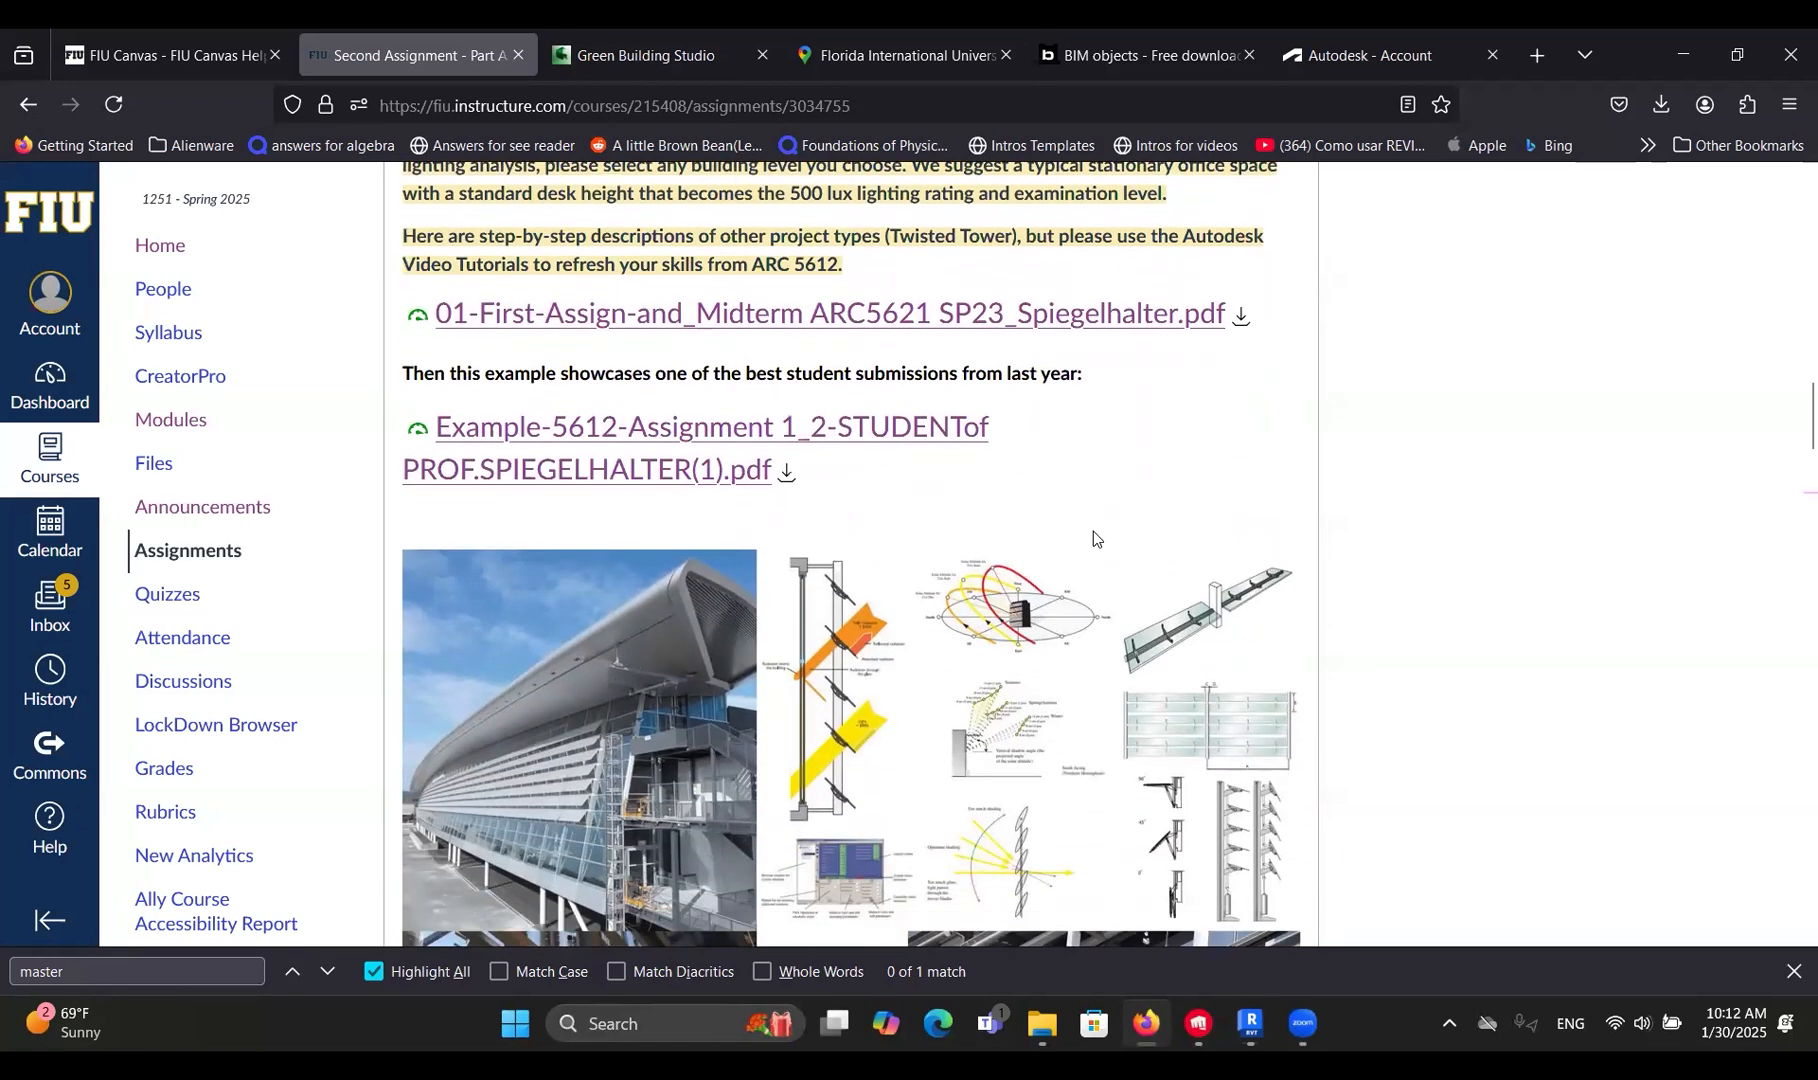
scroll(1064, 540, up, 5)
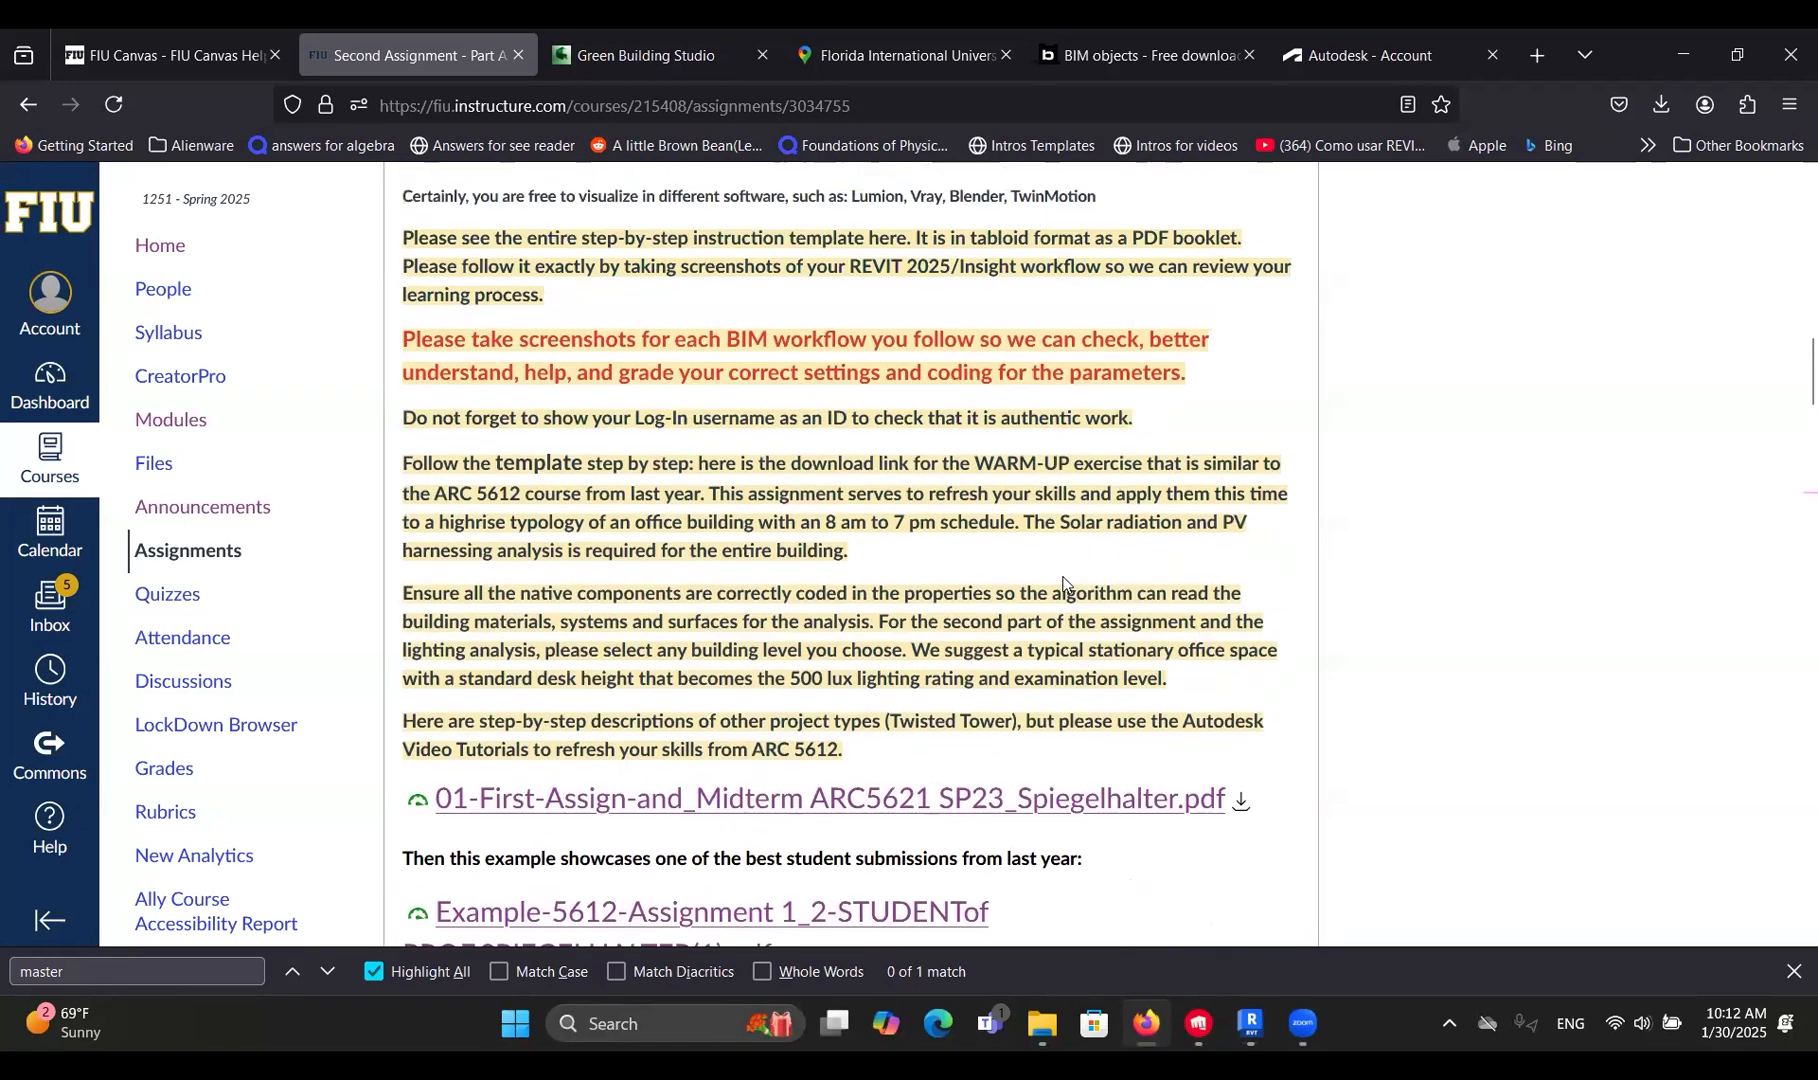
scroll(932, 497, down, 3)
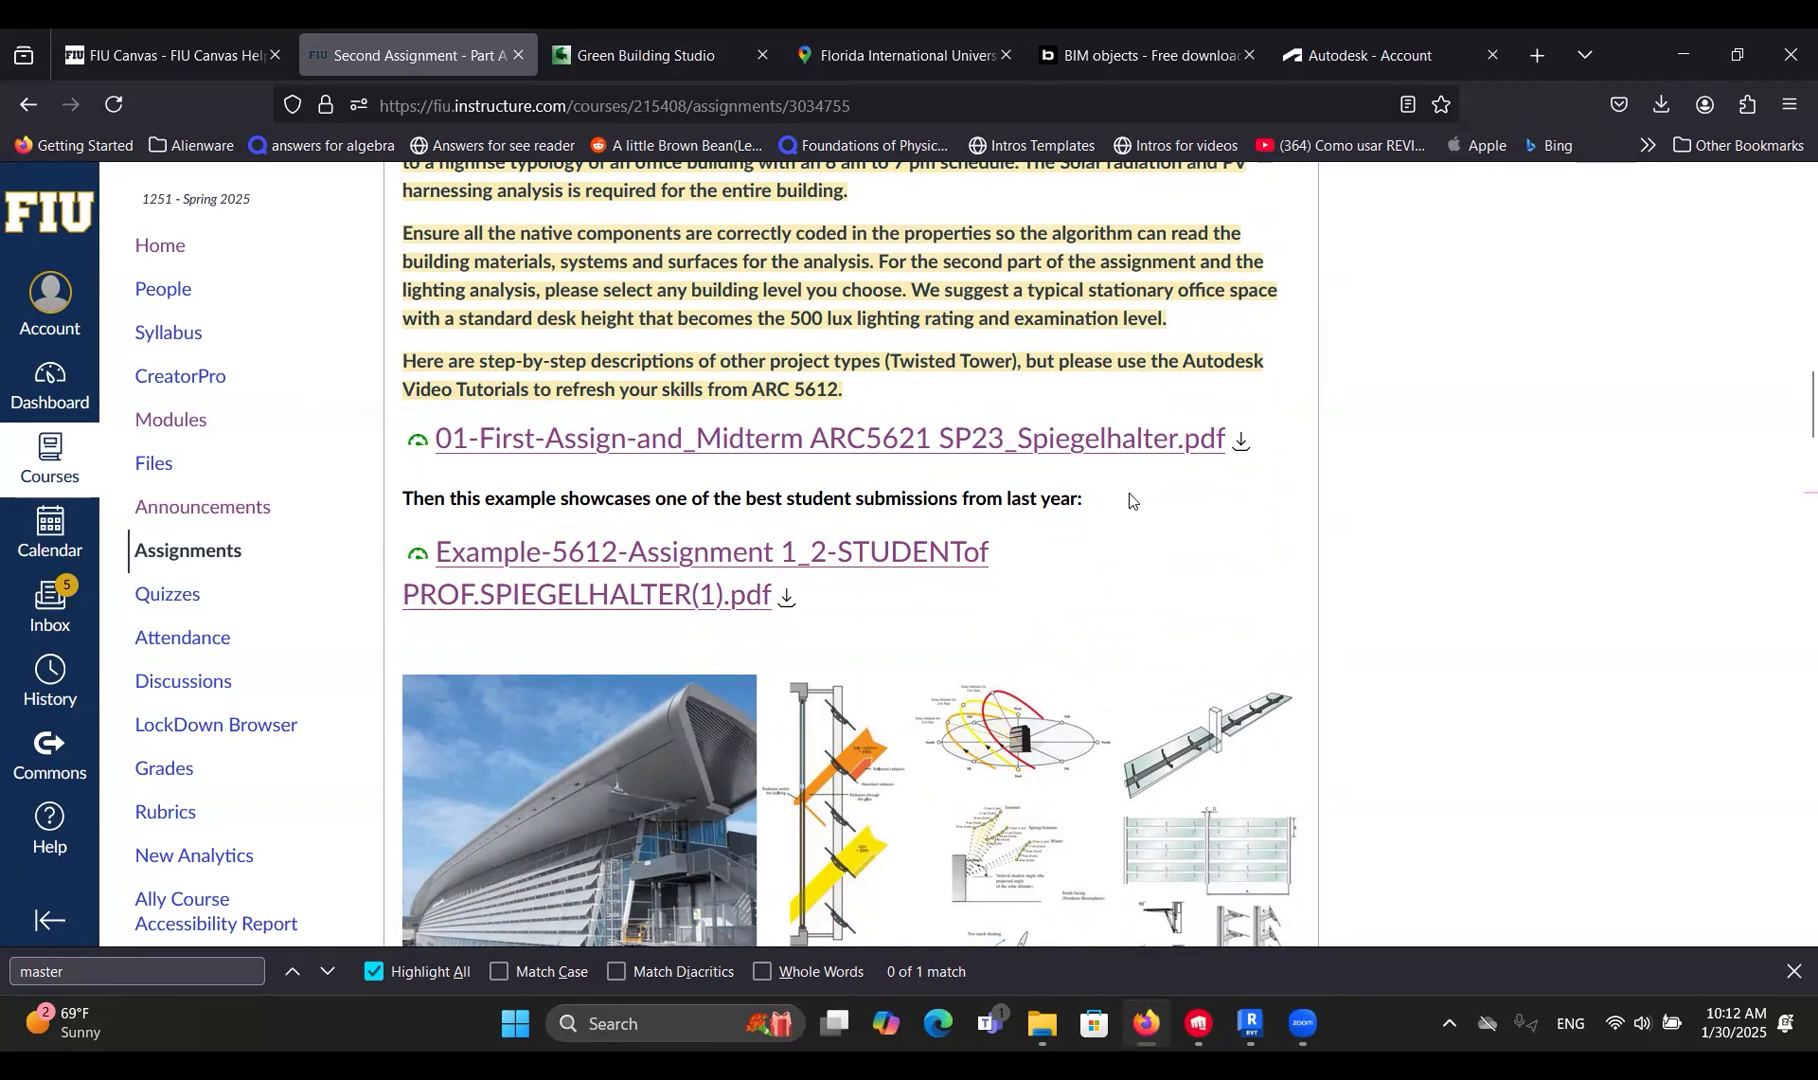
scroll(1159, 516, up, 1)
scroll(1236, 703, up, 2)
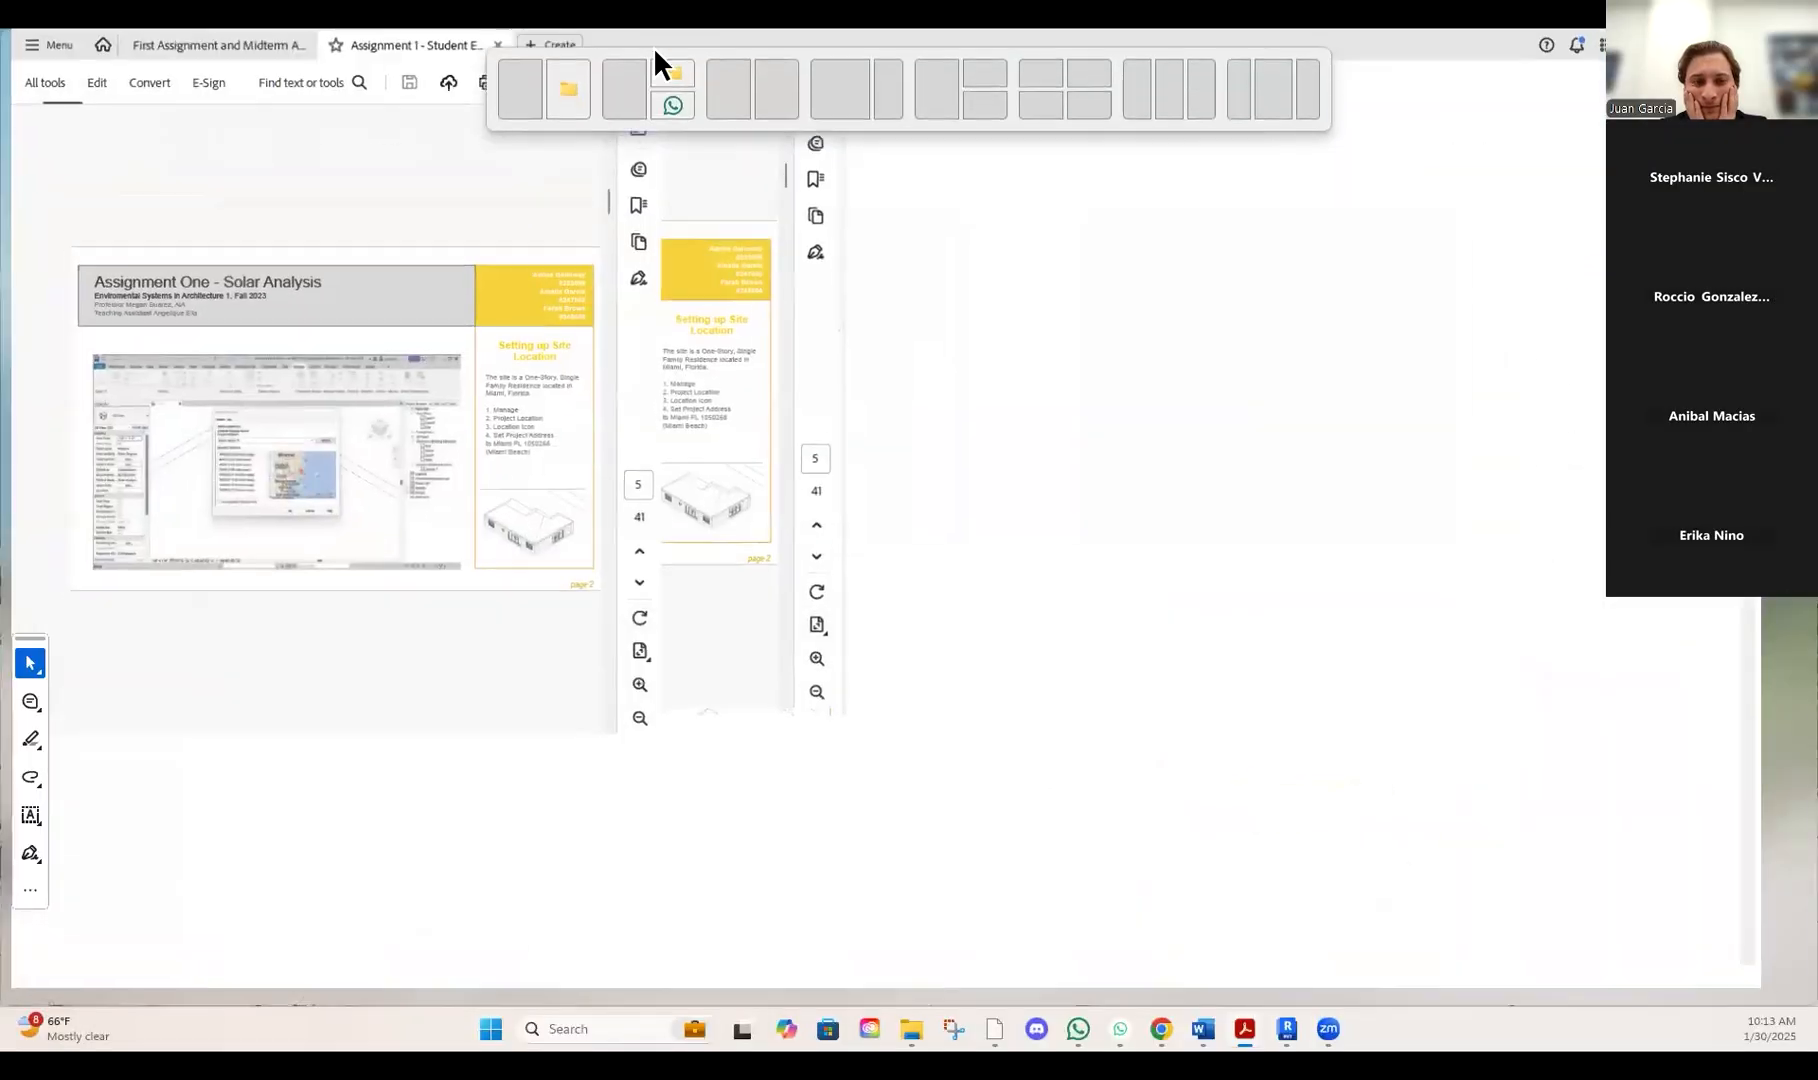
Switch to the Assignment 1 student example PDF in Acrobat and examine its Solar Analysis cover and Importing Model page.
scroll(896, 581, up, 2)
scroll(894, 575, down, 1)
scroll(894, 574, up, 2)
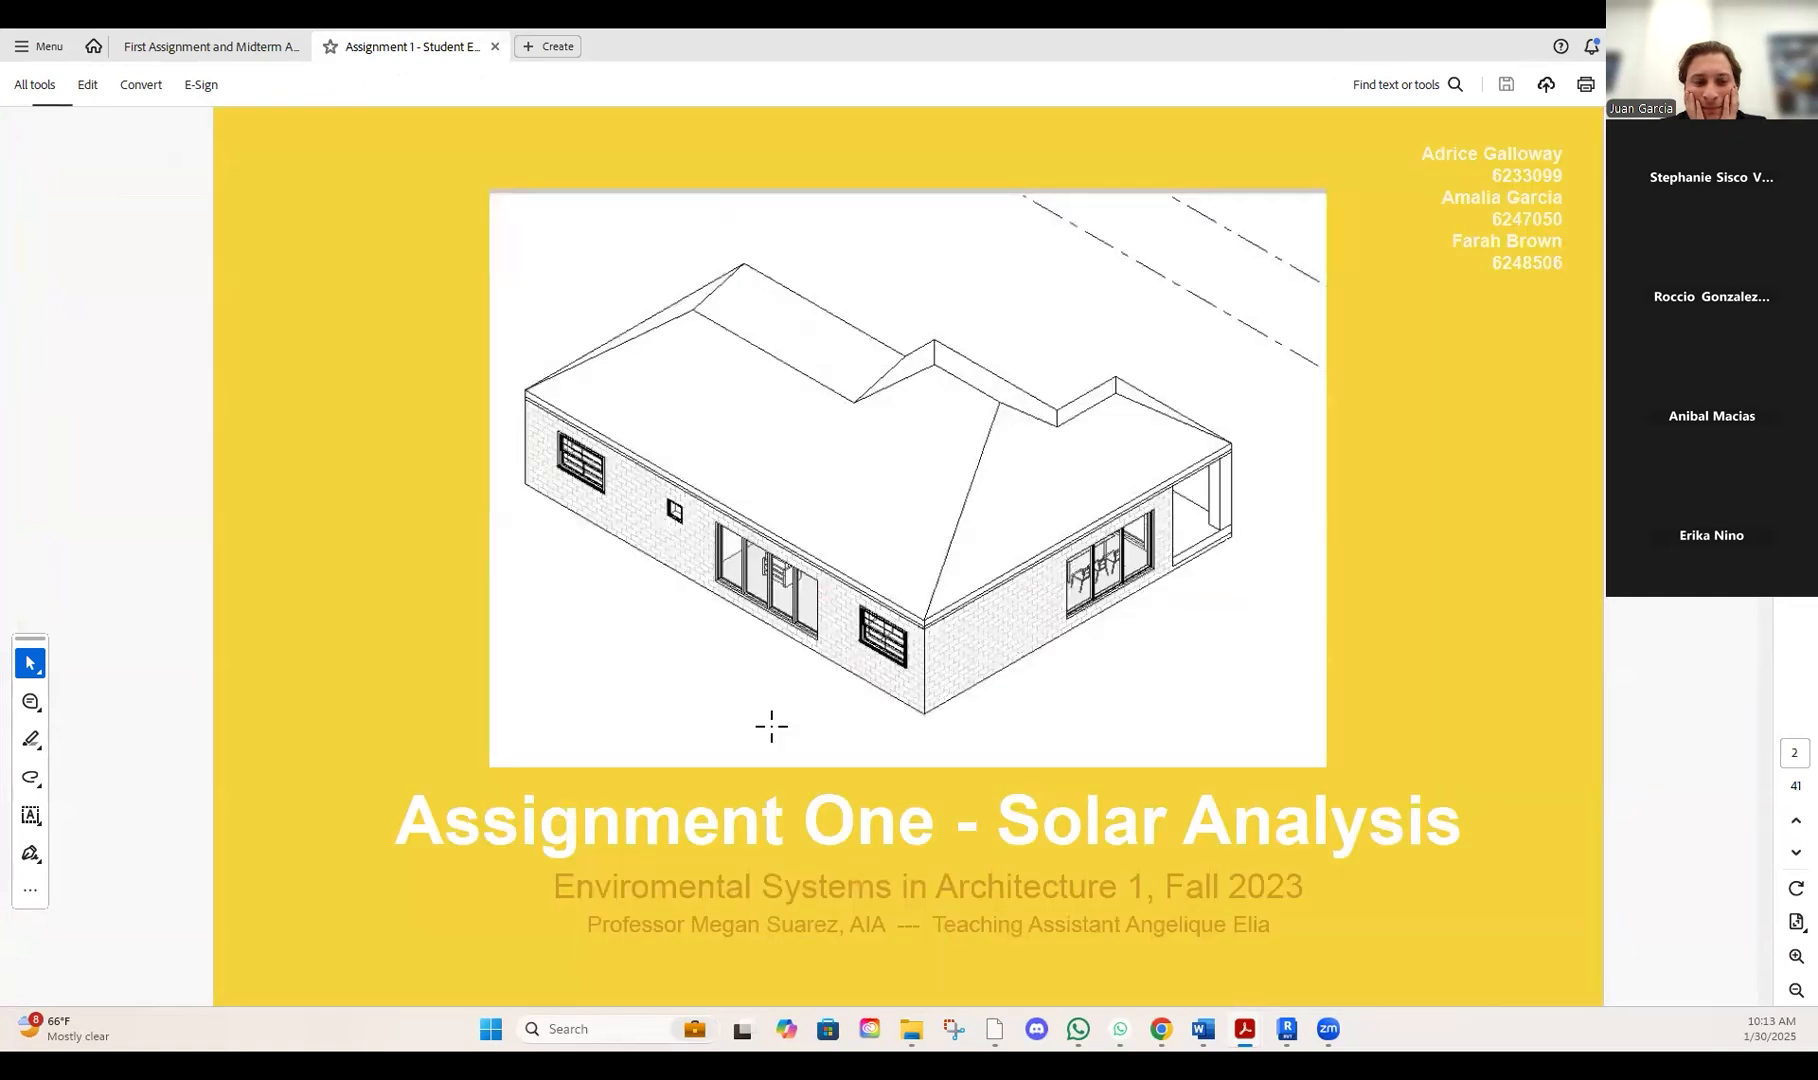
scroll(805, 709, down, 2)
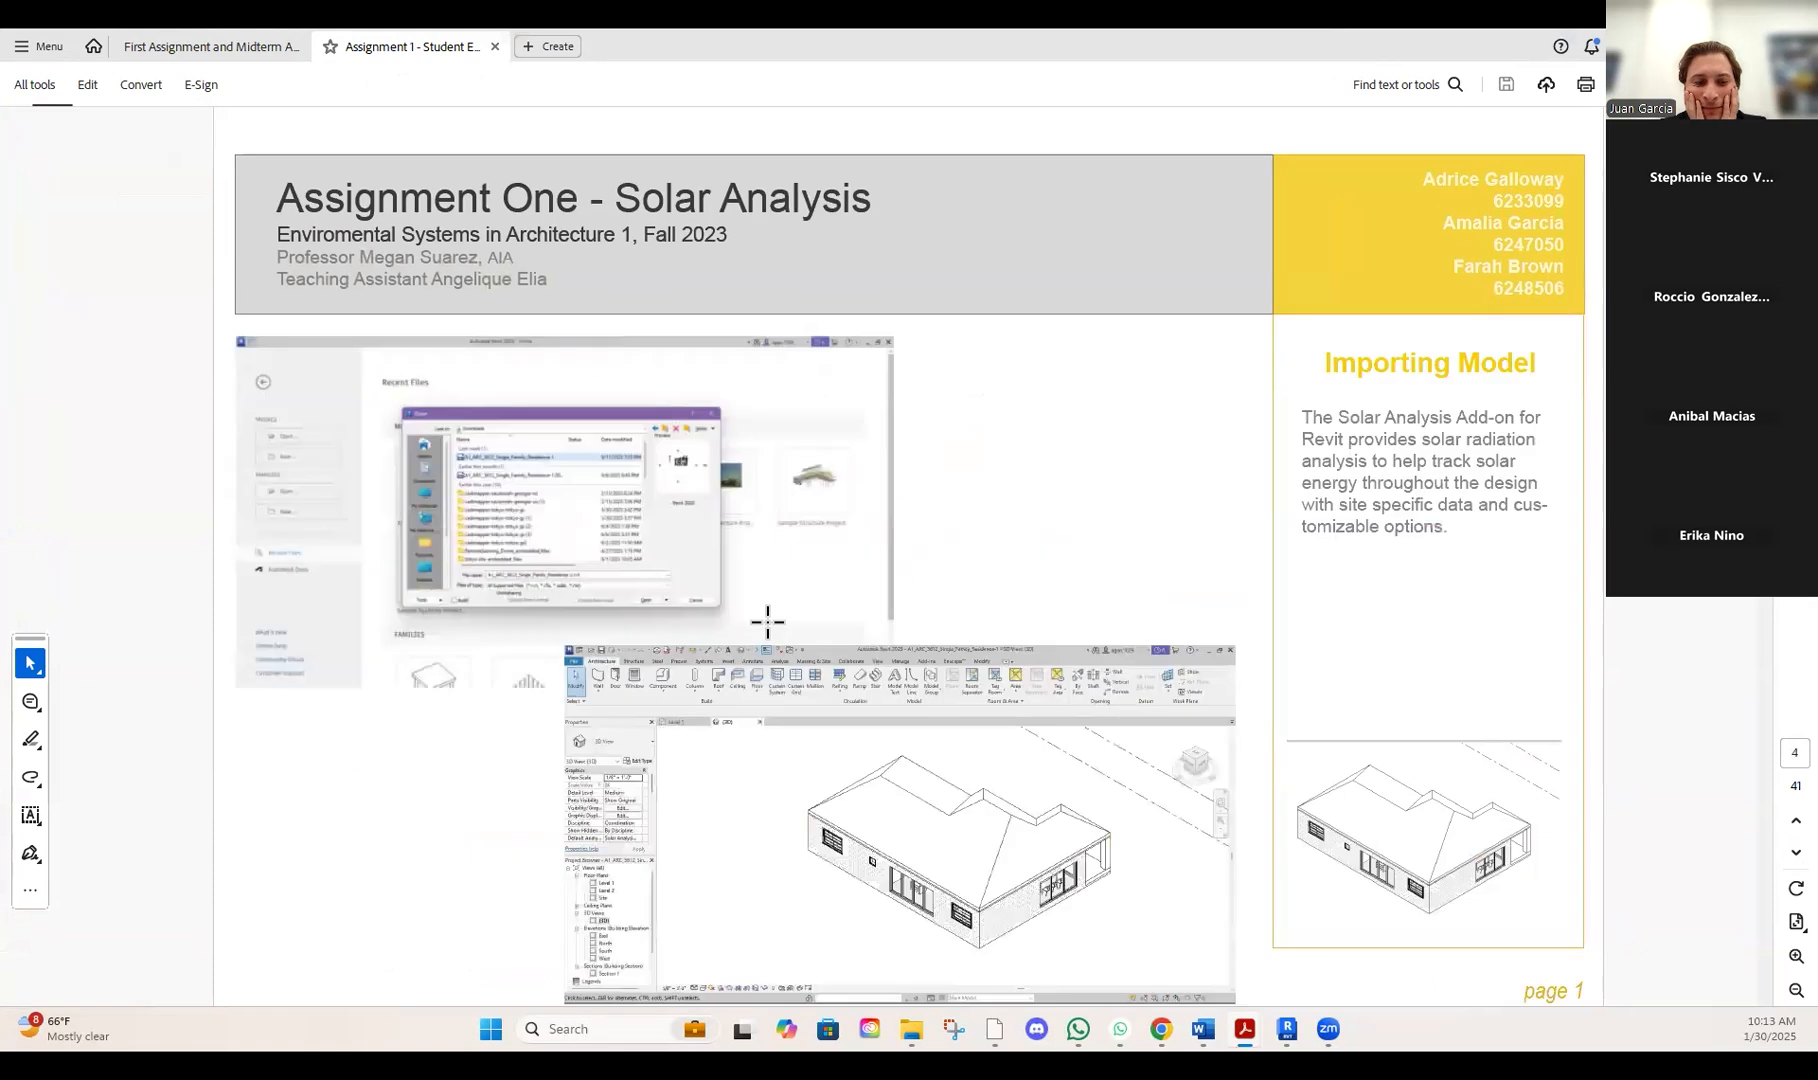